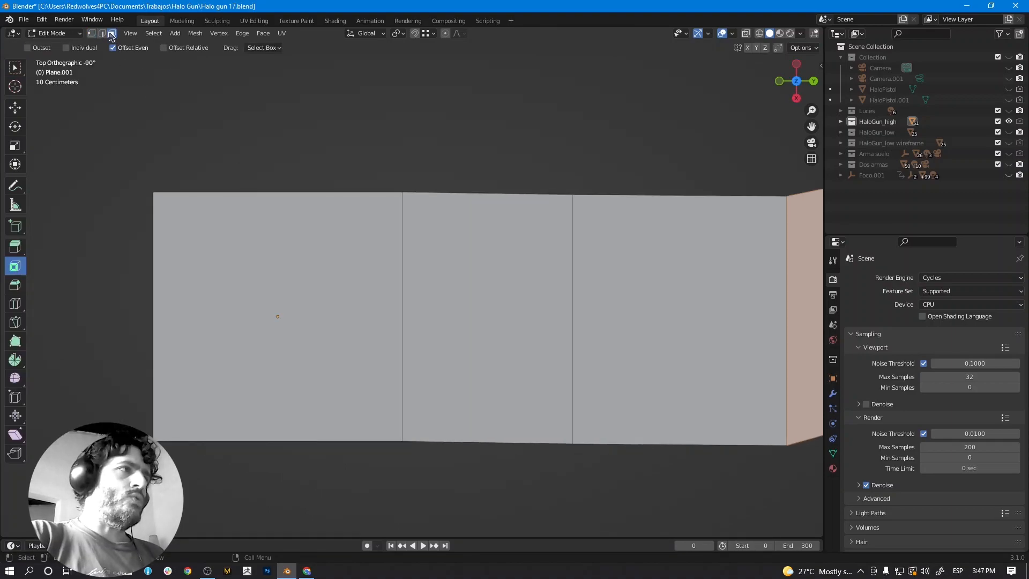
# Try to inset the adjoining faces of the plane strip together.
pyautogui.moveTo(412, 334); pyautogui.dragTo(152, 274, button='middle')
pyautogui.click(483, 273)
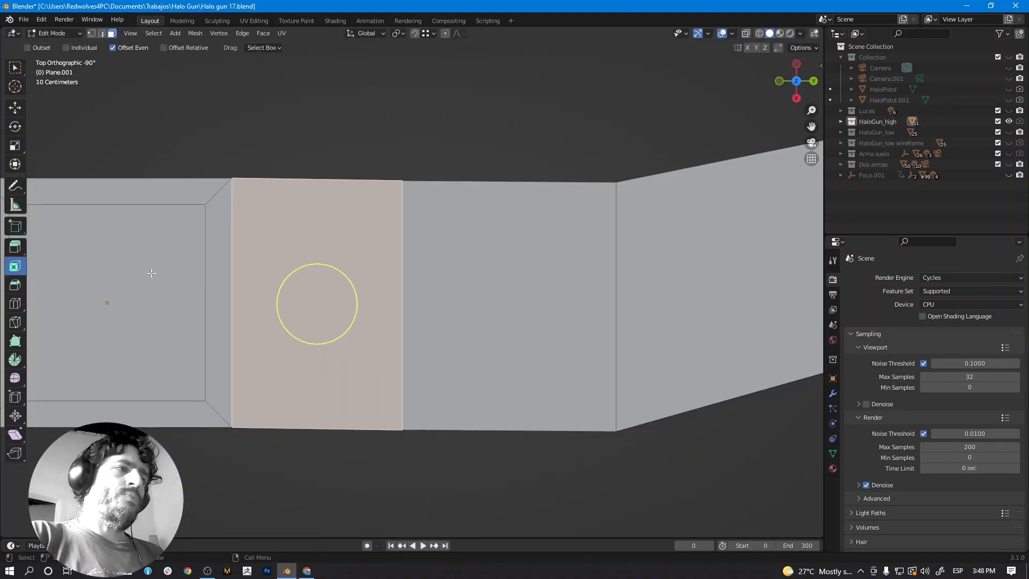
pyautogui.keyDown('shift'); pyautogui.click(509, 290); pyautogui.keyUp('shift')
pyautogui.keyDown('shift'); pyautogui.click(671, 284); pyautogui.keyUp('shift')
pyautogui.scroll(-2, 590, 285)
pyautogui.moveTo(535, 278); pyautogui.dragTo(511, 278)
pyautogui.hotkey('ctrl', 'z')
# Inset the strip's remaining faces individually, one after another, with the Inset Faces tool.
pyautogui.click(378, 292)
pyautogui.moveTo(381, 292); pyautogui.dragTo(365, 295)
pyautogui.click(510, 273)
pyautogui.moveTo(510, 274); pyautogui.dragTo(495, 286)
pyautogui.click(629, 293)
pyautogui.moveTo(622, 295); pyautogui.dragTo(638, 287)
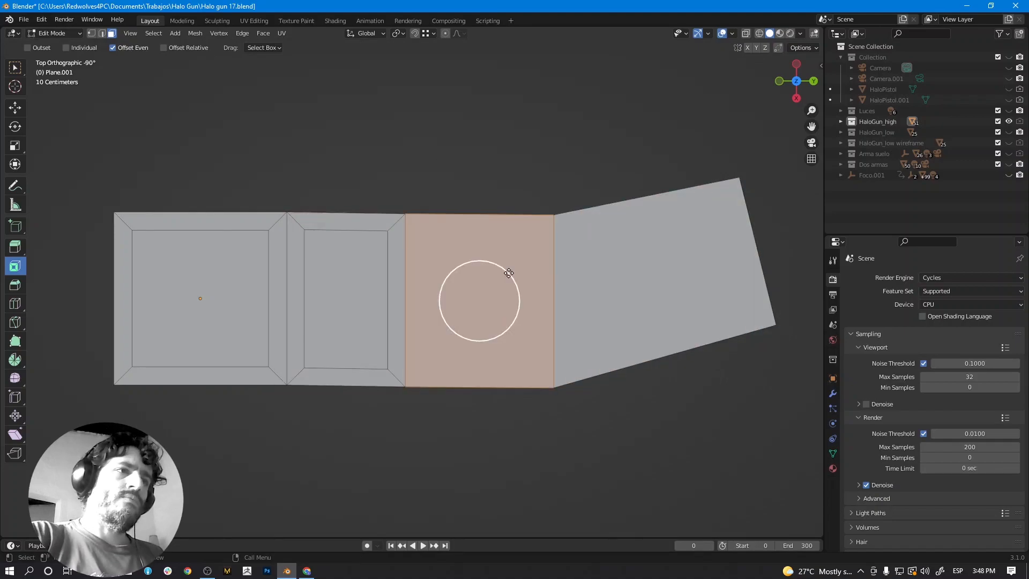
pyautogui.moveTo(472, 270); pyautogui.dragTo(500, 240, button='middle')
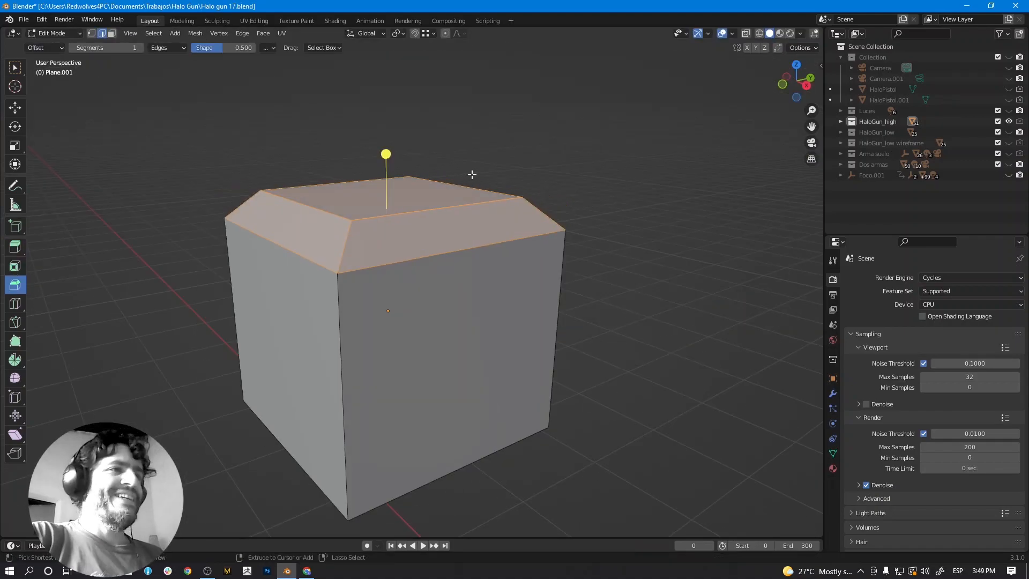
# Undo the bevel around the cube's top face and redo the undone operation.
pyautogui.hotkey('ctrl', 'z')
pyautogui.hotkey('ctrl', 'z')
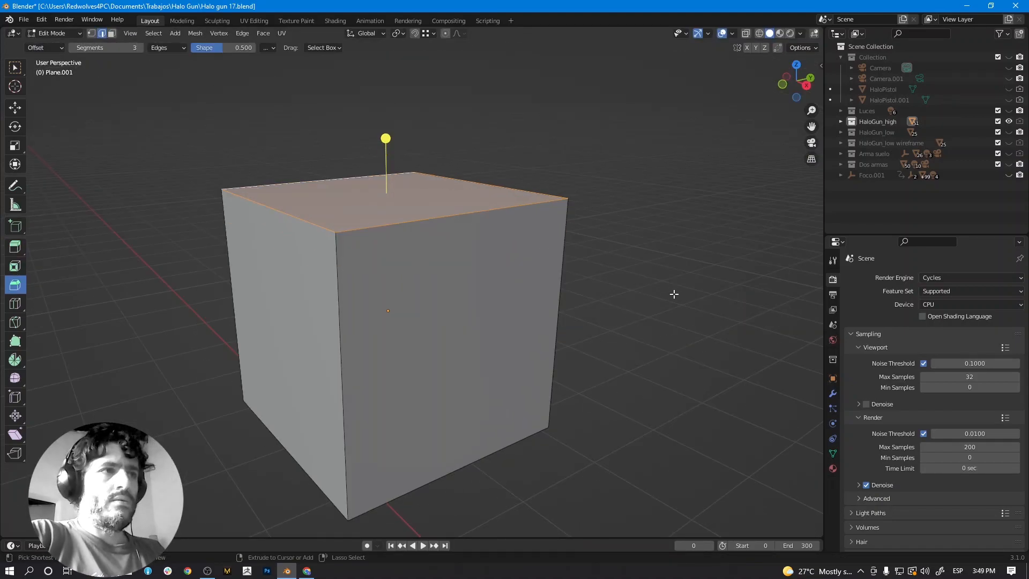
pyautogui.hotkey('ctrl', 'shift', 'z')
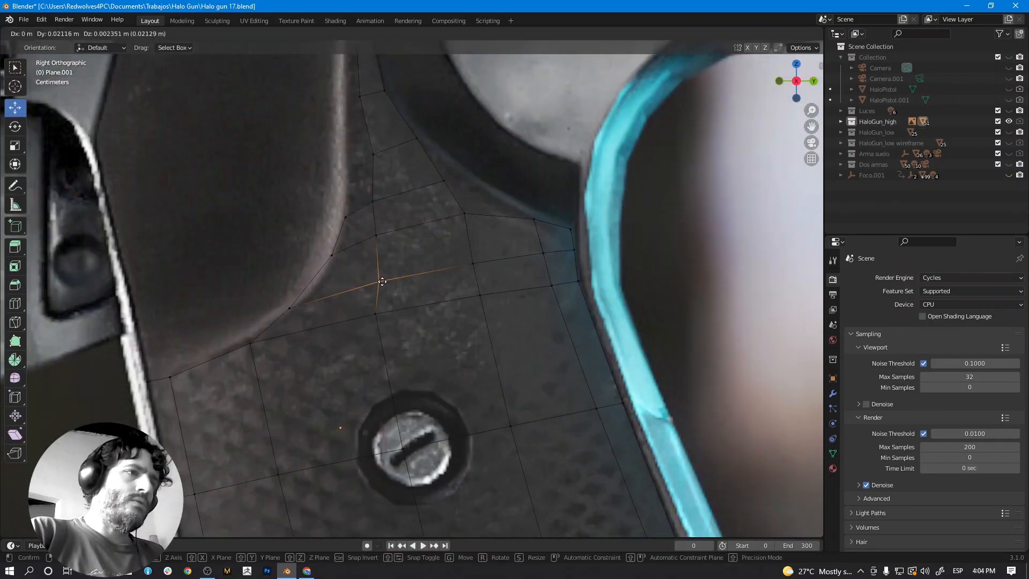
# Reposition interior vertices of the grip mesh beside the curved recess to follow the reference image.
pyautogui.click(380, 281)
pyautogui.keyDown('shift'); pyautogui.moveTo(429, 504); pyautogui.dragTo(389, 279, button='middle'); pyautogui.keyUp('shift')
pyautogui.click(403, 362)
pyautogui.keyDown('shift'); pyautogui.moveTo(354, 67); pyautogui.dragTo(406, 528, button='middle'); pyautogui.keyUp('shift')
pyautogui.click(386, 390)
pyautogui.scroll(1, 367, 225)
# Select the chain of vertical edges along the grip's recess border, and change to face selection.
pyautogui.click(102, 33)
pyautogui.keyDown('shift'); pyautogui.click(354, 319); pyautogui.keyUp('shift')
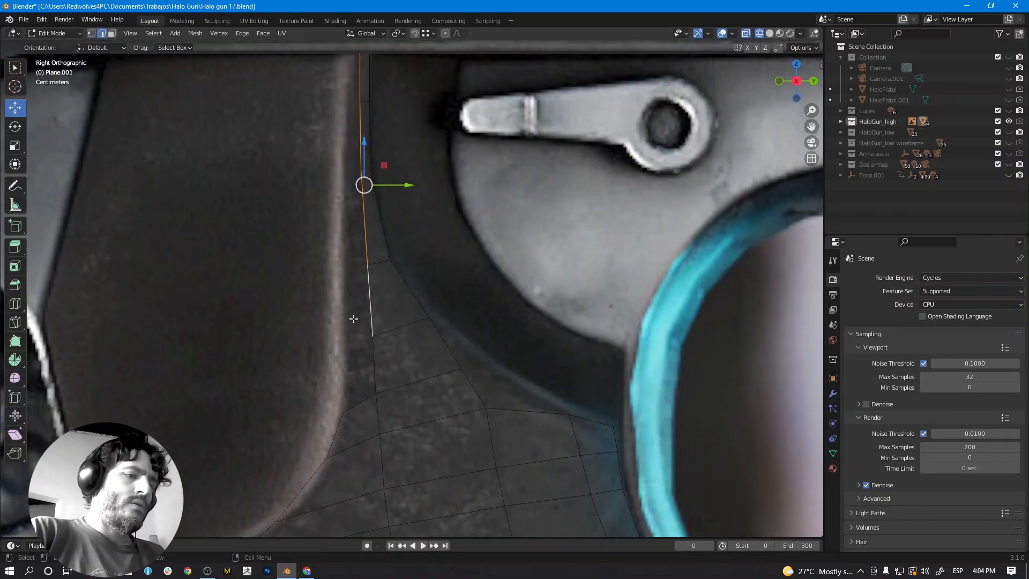
pyautogui.press('3')
pyautogui.keyDown('shift'); pyautogui.moveTo(354, 319); pyautogui.dragTo(351, 354, button='middle'); pyautogui.keyUp('shift')
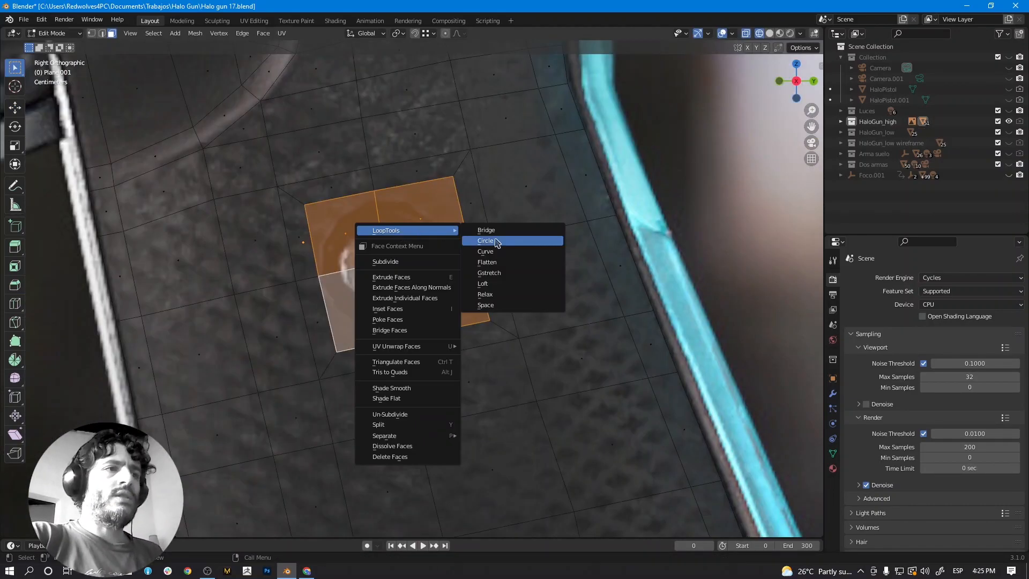
# Shape the four selected faces over the grip's screw into a circle with LoopTools and return to Object Mode.
pyautogui.press('Escape')
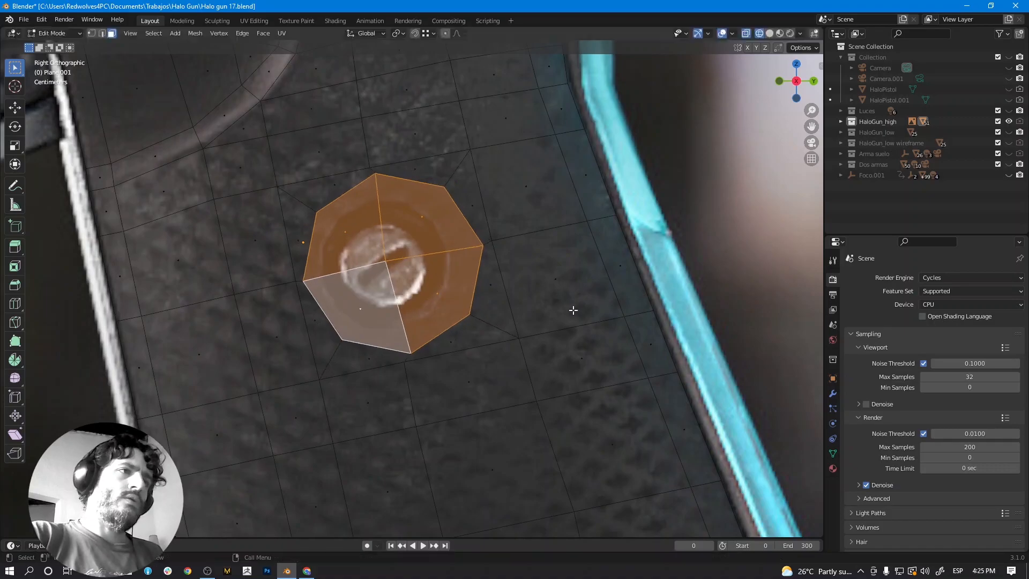
pyautogui.scroll(-1, 574, 310)
pyautogui.press('Tab')
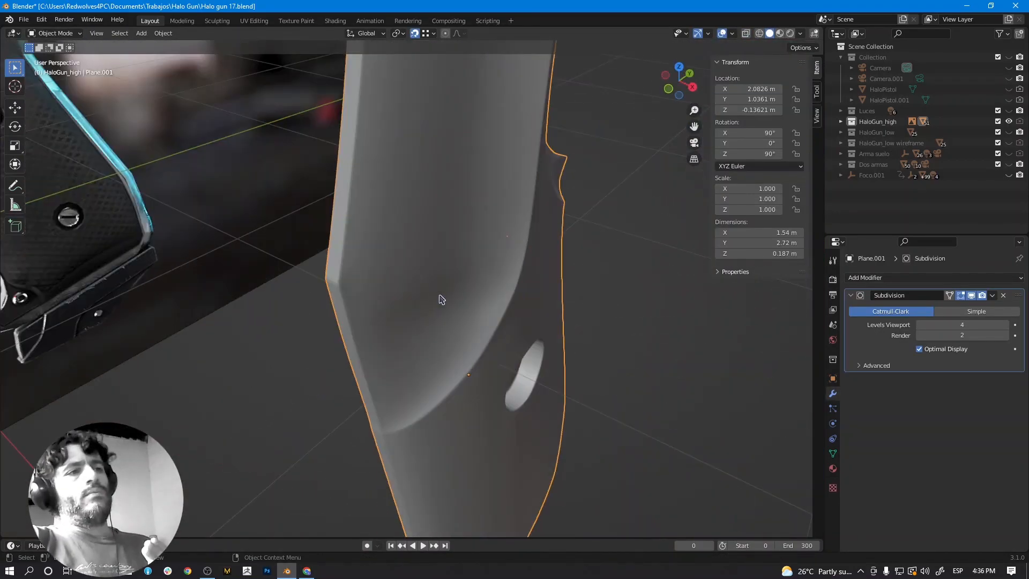
# Examine the subdivided grip's shape in perspective and against the pistol reference image in the right view.
pyautogui.scroll(-4, 440, 296)
pyautogui.moveTo(440, 296)
pyautogui.mouseDown(button='middle')
pyautogui.moveTo(386, 318)
pyautogui.moveTo(451, 293)
pyautogui.mouseUp(button='middle')
pyautogui.press('Tab')
pyautogui.press('Tab')
pyautogui.scroll(-8, 451, 293)
pyautogui.press('KP_3')
pyautogui.scroll(5, 424, 365)
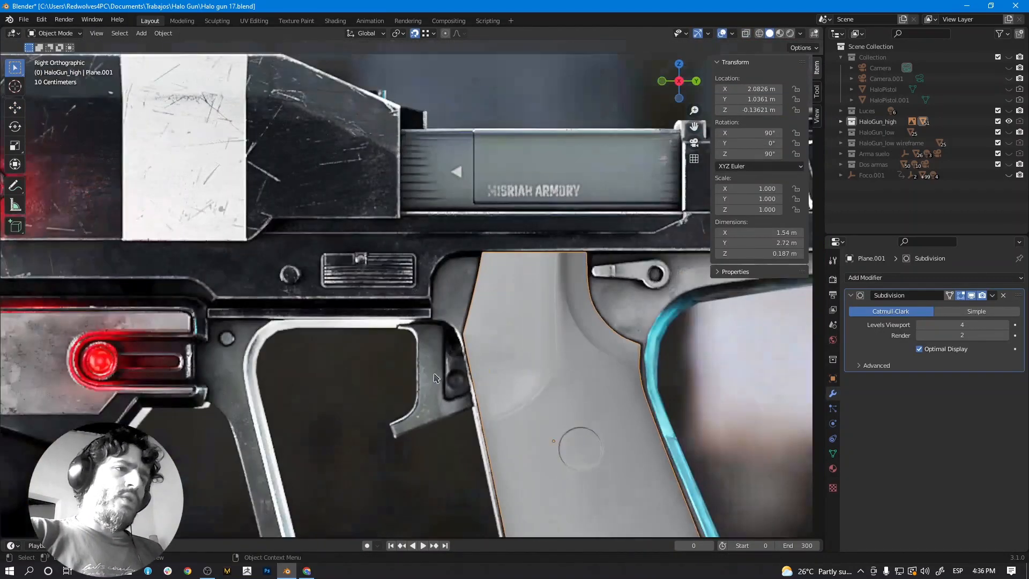
pyautogui.scroll(-8, 424, 369)
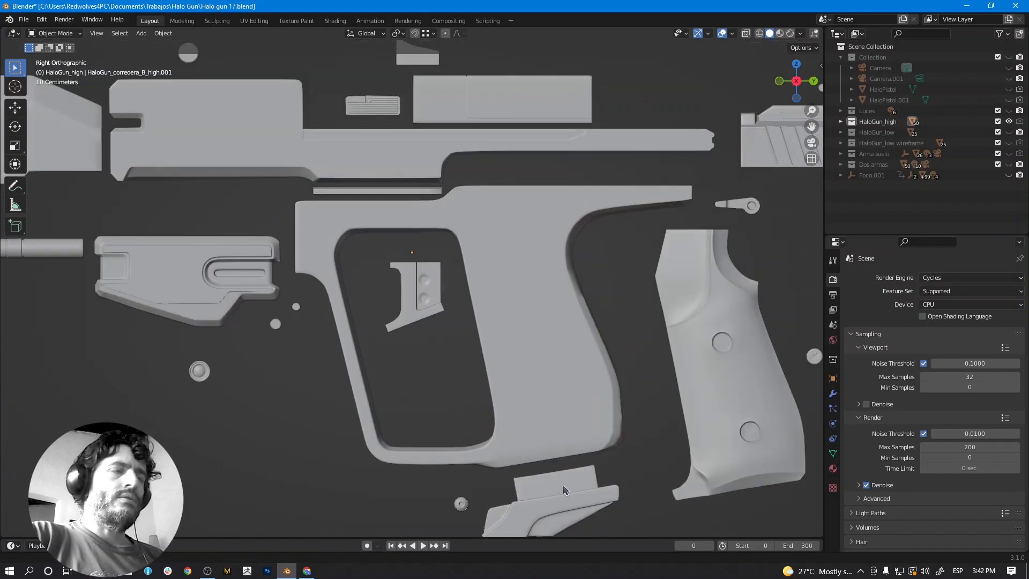
# Examine the exploded high-poly pistol by selecting its separate parts one after another.
pyautogui.keyDown('ctrl'); pyautogui.moveTo(563, 340); pyautogui.dragTo(564, 392, button='middle'); pyautogui.keyUp('ctrl')
pyautogui.keyDown('ctrl'); pyautogui.moveTo(541, 321); pyautogui.dragTo(539, 351, button='middle'); pyautogui.keyUp('ctrl')
pyautogui.keyDown('shift'); pyautogui.moveTo(508, 321); pyautogui.dragTo(563, 328, button='middle'); pyautogui.keyUp('shift')
pyautogui.click(472, 138)
pyautogui.click(352, 184)
pyautogui.click(316, 138)
pyautogui.click(221, 185)
pyautogui.click(280, 290)
pyautogui.click(225, 271)
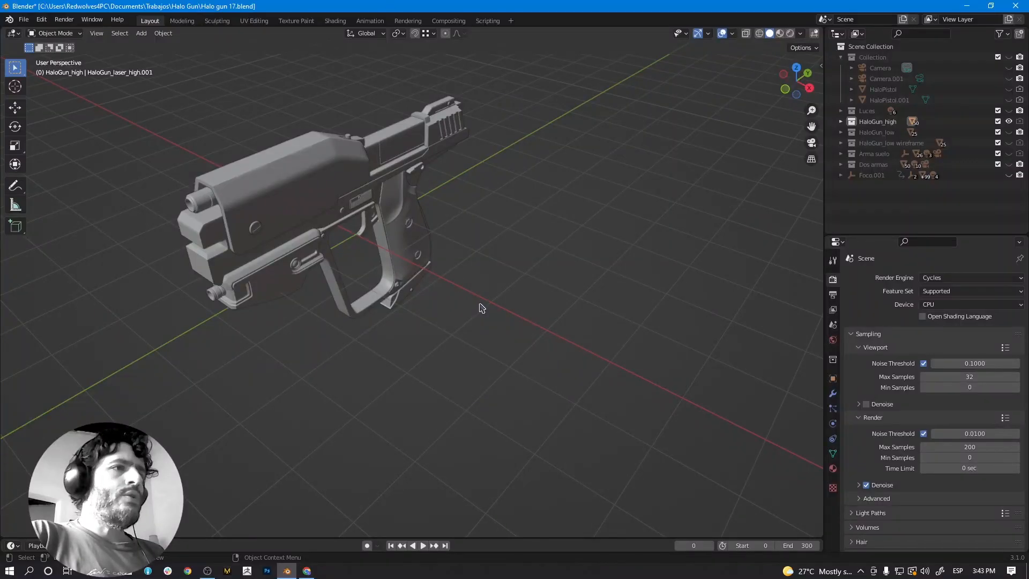
# Add a mesh plane to the scene in the HaloGun_high collection.
pyautogui.hotkey('shift', 'a')
pyautogui.moveTo(515, 314)
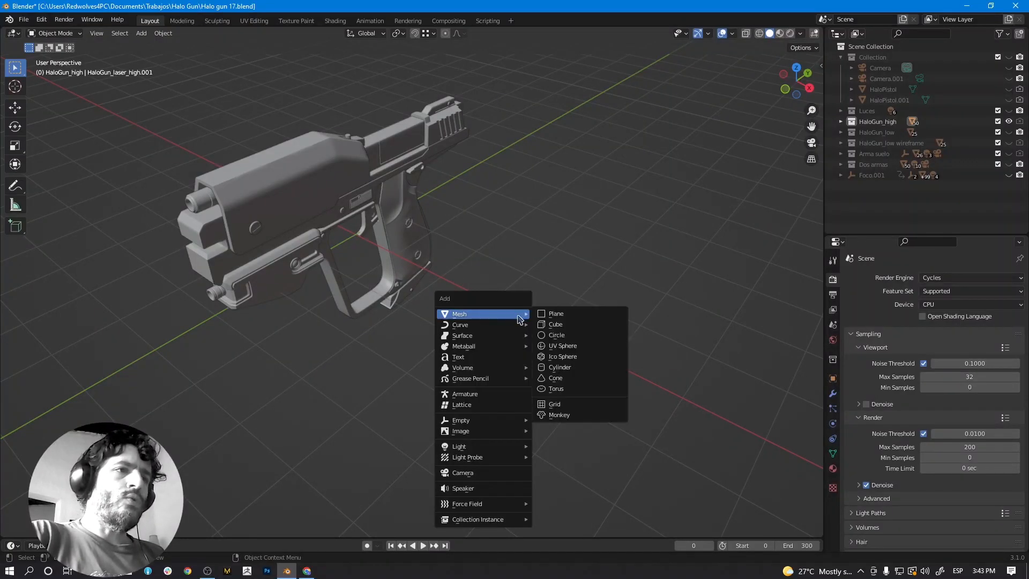
pyautogui.click(562, 317)
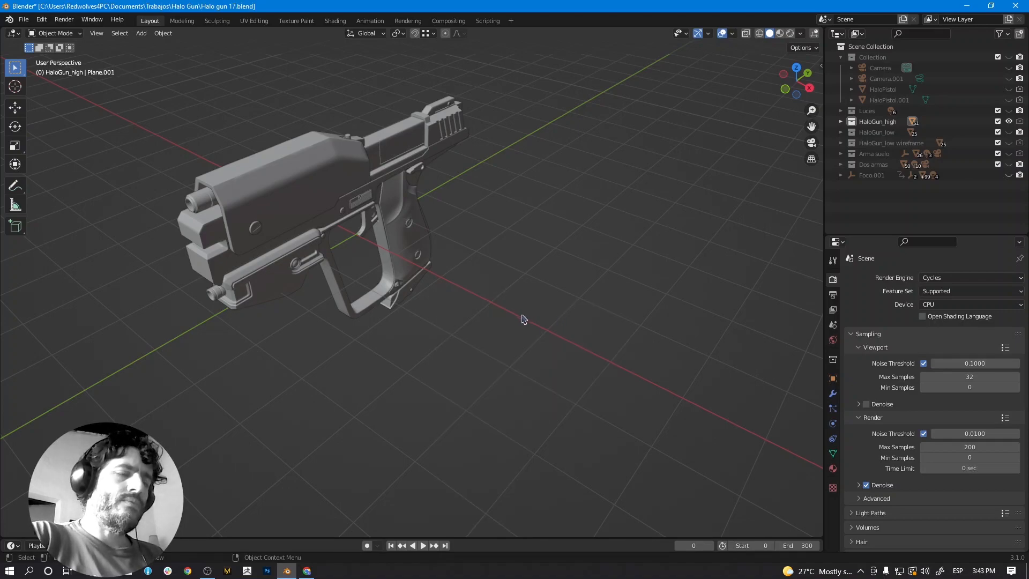
pyautogui.scroll(-4, 462, 318)
pyautogui.scroll(-6, 459, 317)
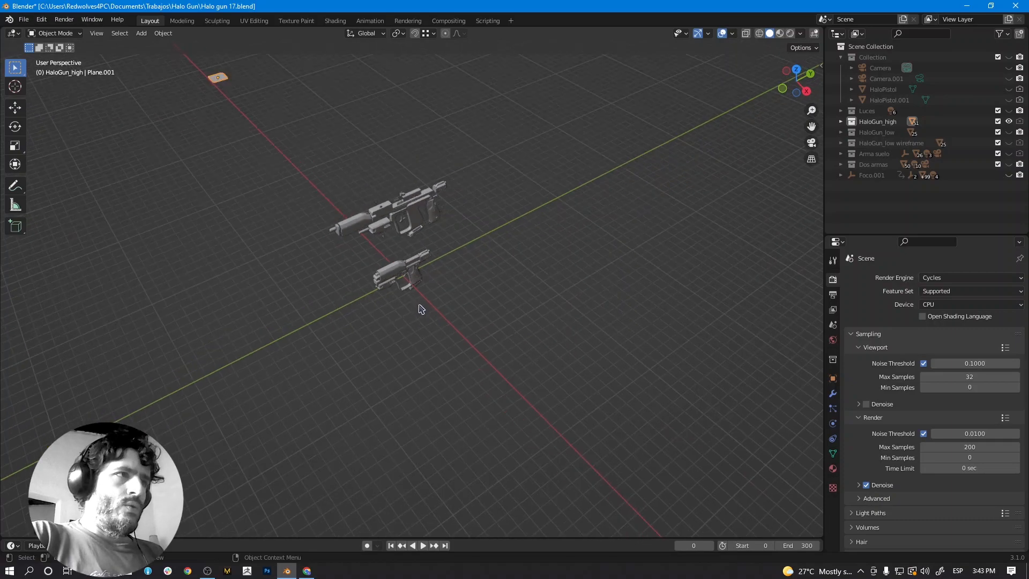
pyautogui.press('KP_Decimal')
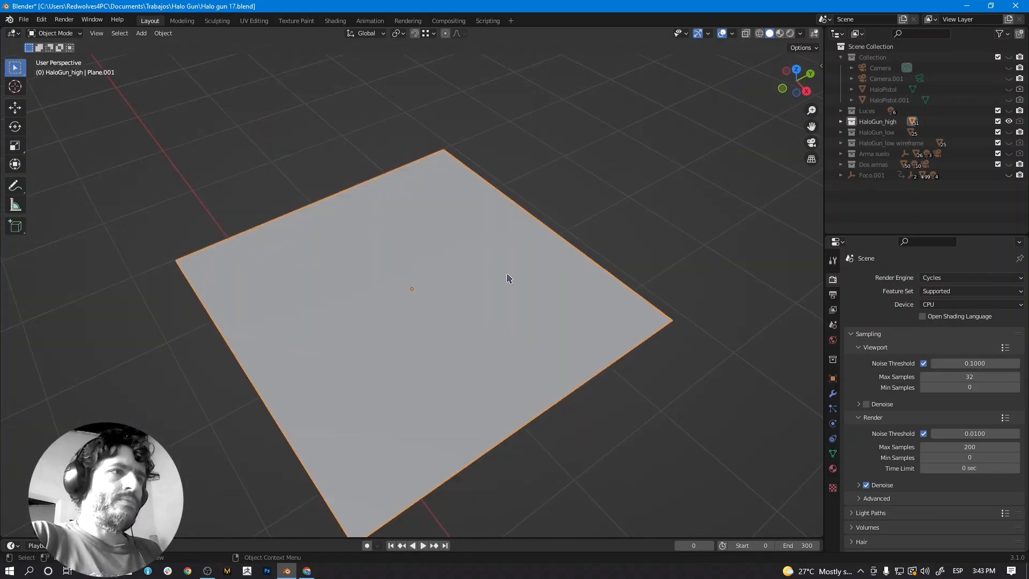
pyautogui.moveTo(489, 295)
pyautogui.mouseDown(button='middle')
pyautogui.moveTo(477, 333)
pyautogui.moveTo(476, 306)
pyautogui.mouseUp(button='middle')
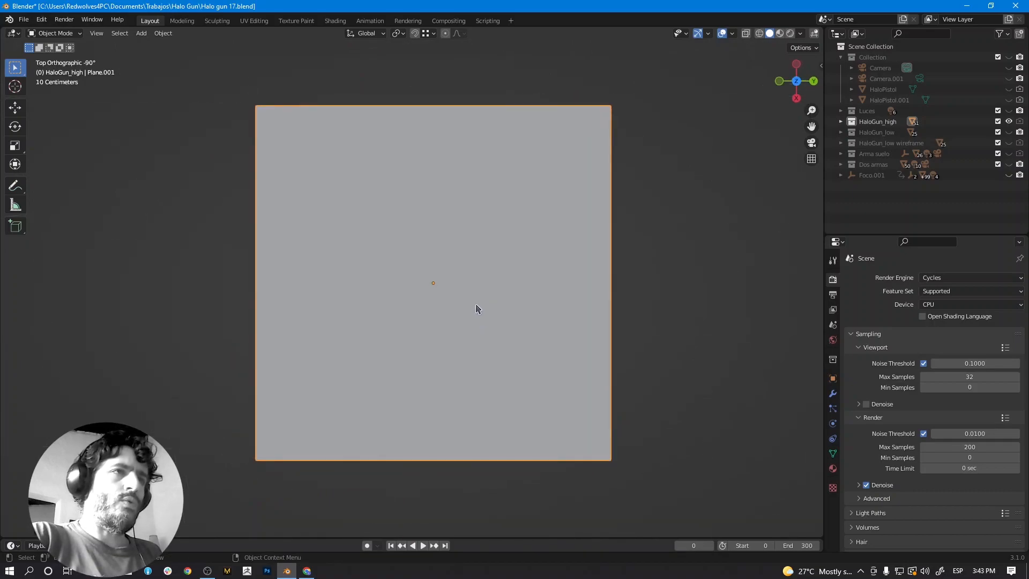
# Put the new plane into Edit Mode.
pyautogui.click(78, 34)
pyautogui.click(75, 34)
pyautogui.click(74, 34)
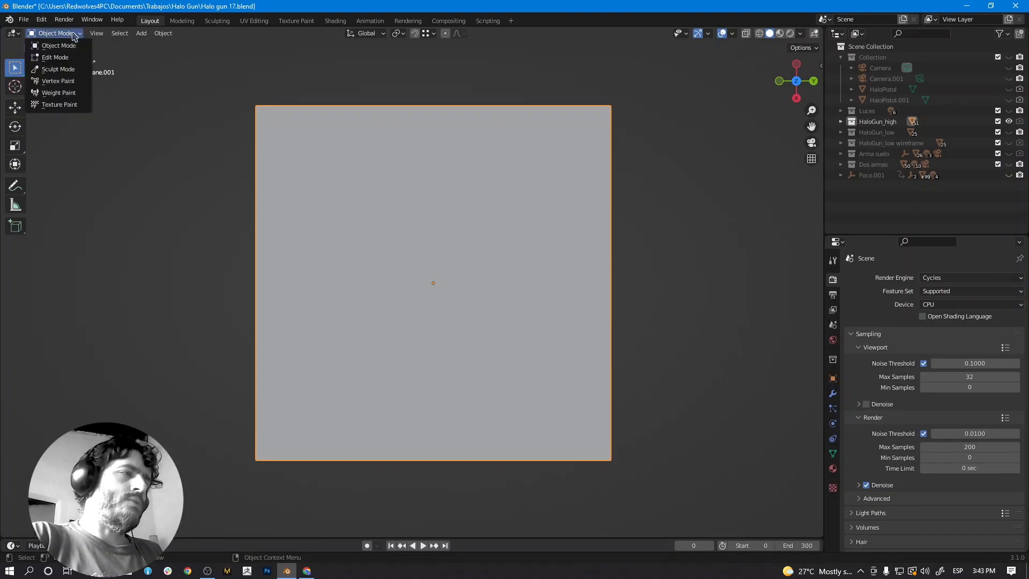
pyautogui.click(66, 57)
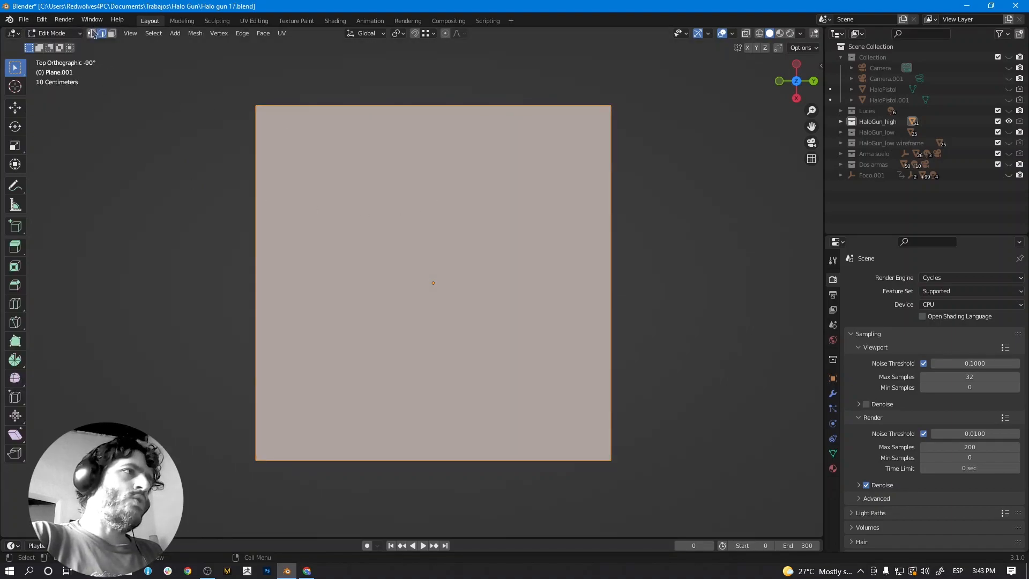
# Try to move the plane's upper-right corner vertex inward using vertex selection and the Move tool.
pyautogui.click(91, 34)
pyautogui.click(251, 105)
pyautogui.click(602, 121)
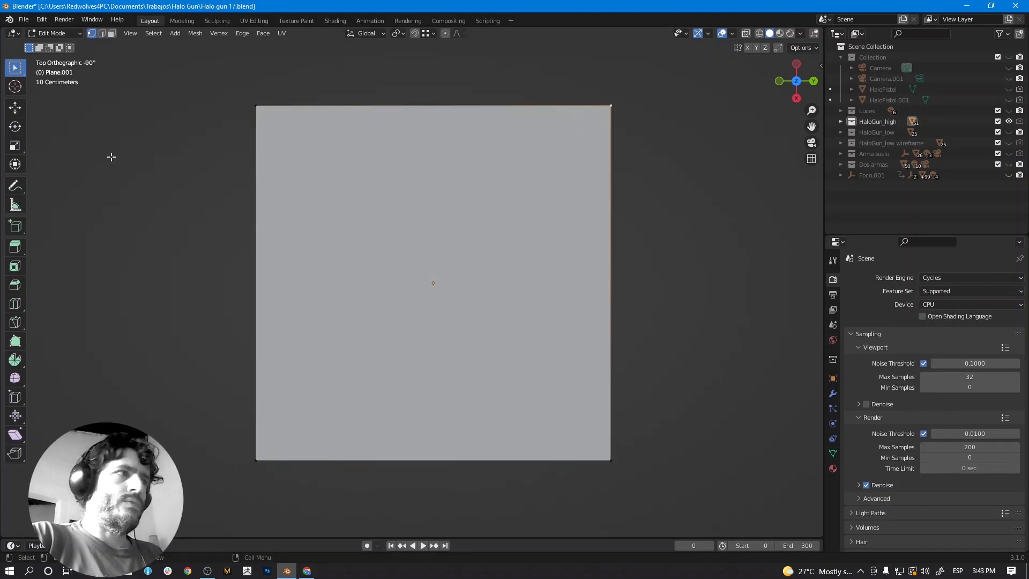
pyautogui.click(15, 108)
pyautogui.moveTo(610, 105); pyautogui.dragTo(515, 198)
pyautogui.rightClick(514, 193)
# Try moving the plane's upper edge twice using edge selection, undoing each move.
pyautogui.click(102, 33)
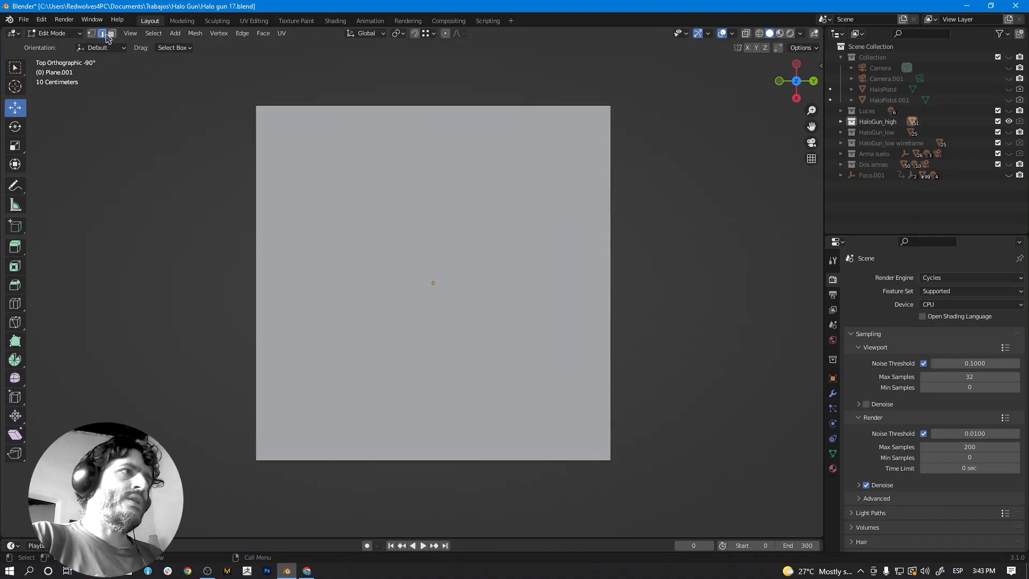
pyautogui.click(416, 106)
pyautogui.moveTo(433, 107); pyautogui.dragTo(292, 165)
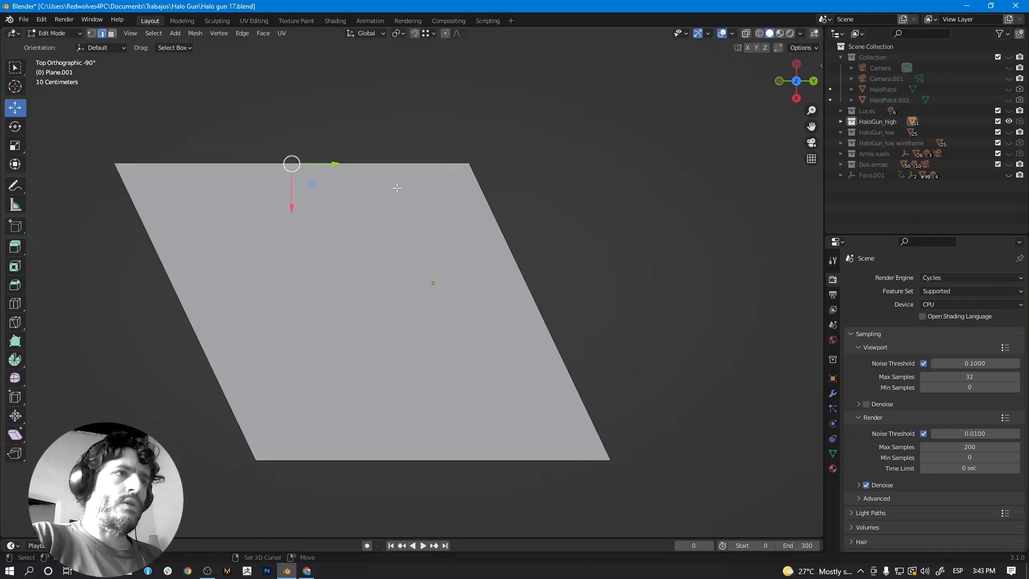
pyautogui.hotkey('ctrl', 'z')
pyautogui.moveTo(436, 113); pyautogui.dragTo(349, 188)
pyautogui.hotkey('ctrl', 'z')
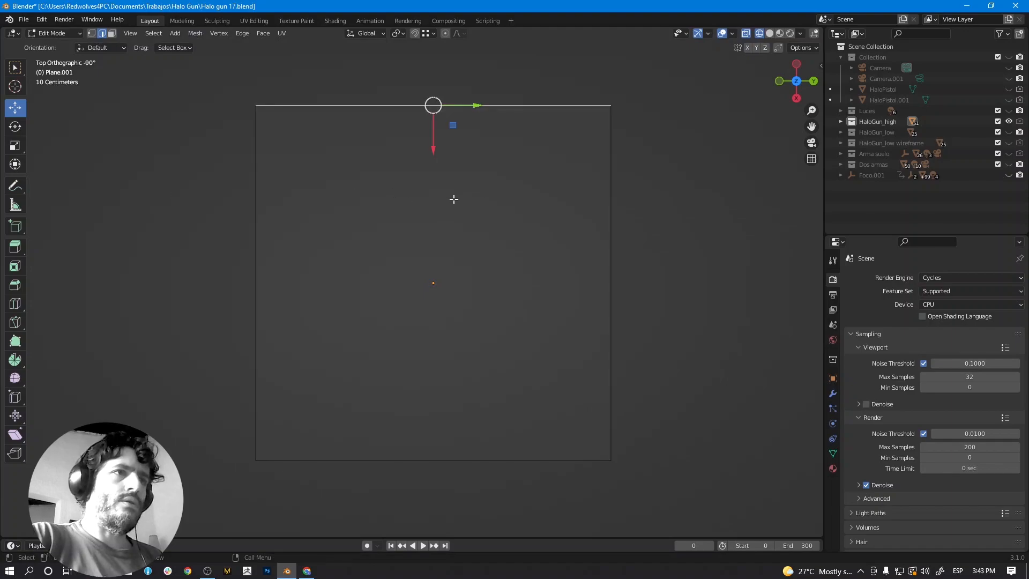
# Try rotating, moving and scaling the plane's whole face using face selection, cancelling each transform.
pyautogui.click(112, 35)
pyautogui.click(446, 288)
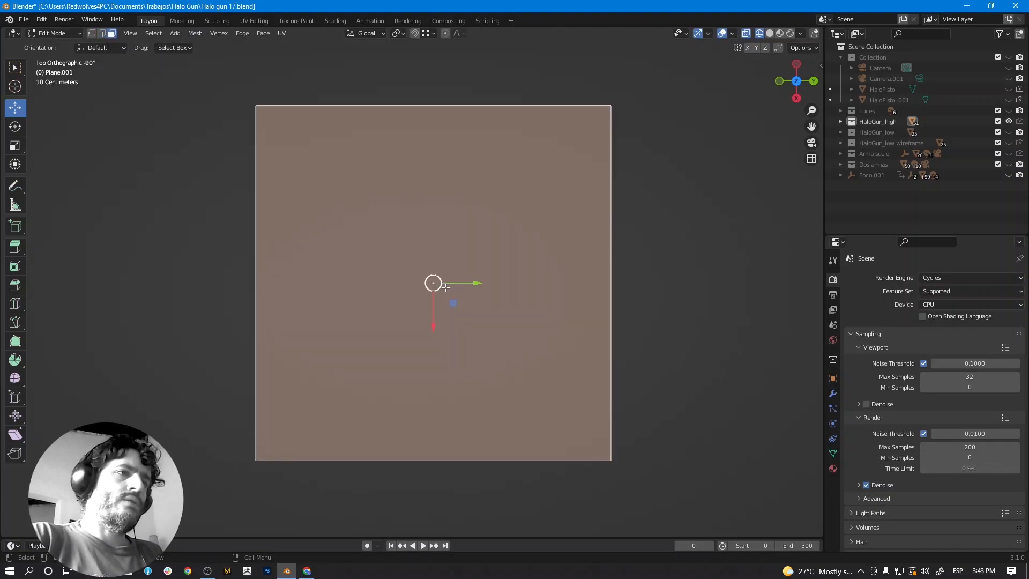
pyautogui.moveTo(478, 248); pyautogui.dragTo(469, 291, button='middle')
pyautogui.press('r')
pyautogui.rightClick(545, 268)
pyautogui.press('g')
pyautogui.rightClick(551, 264)
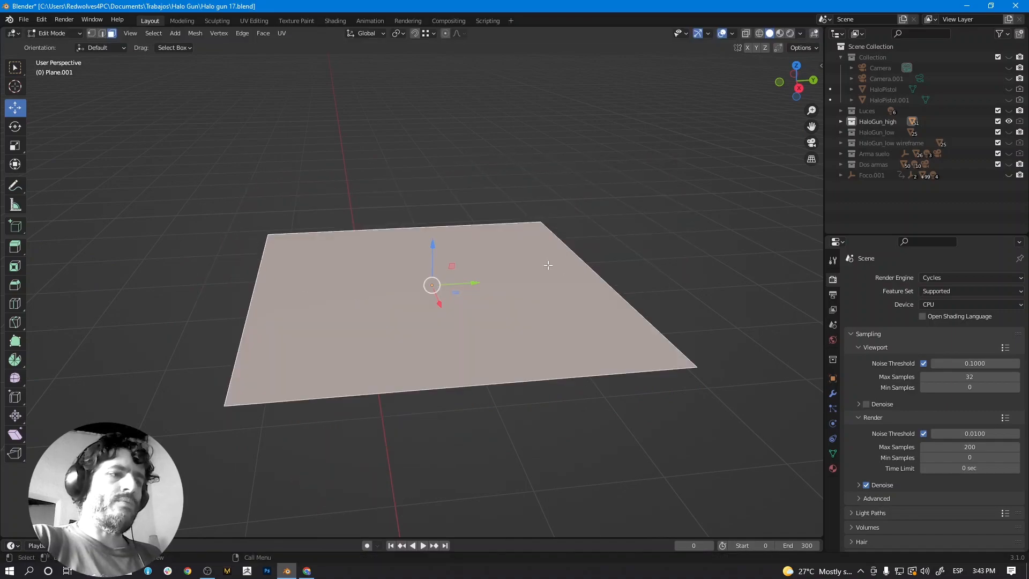
pyautogui.press('s')
pyautogui.rightClick(518, 277)
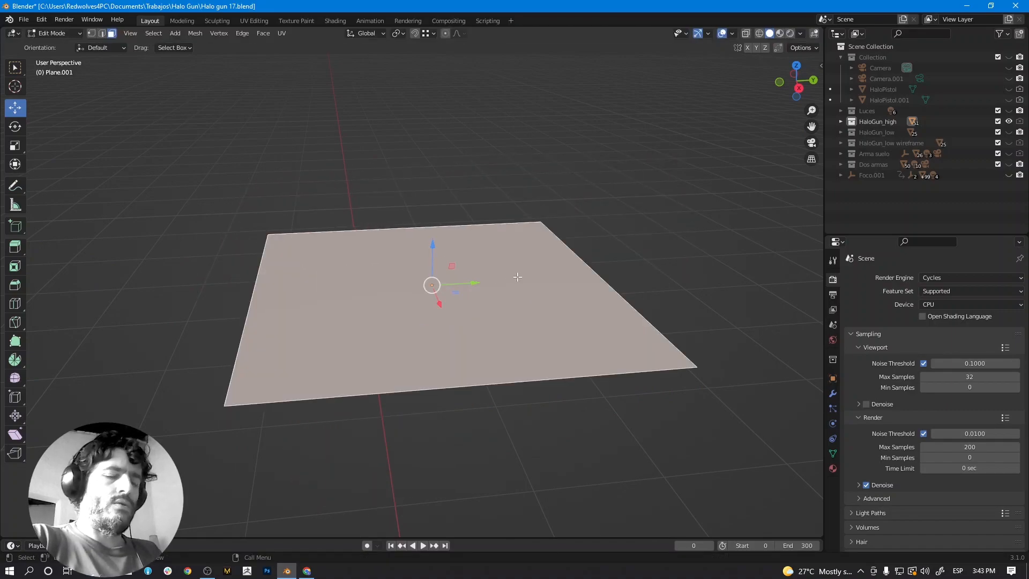
# Move the plane's upper-left corner vertex downward and outward using vertex selection.
pyautogui.moveTo(538, 277)
pyautogui.mouseDown(button='middle')
pyautogui.moveTo(541, 327)
pyautogui.moveTo(542, 286)
pyautogui.mouseUp(button='middle')
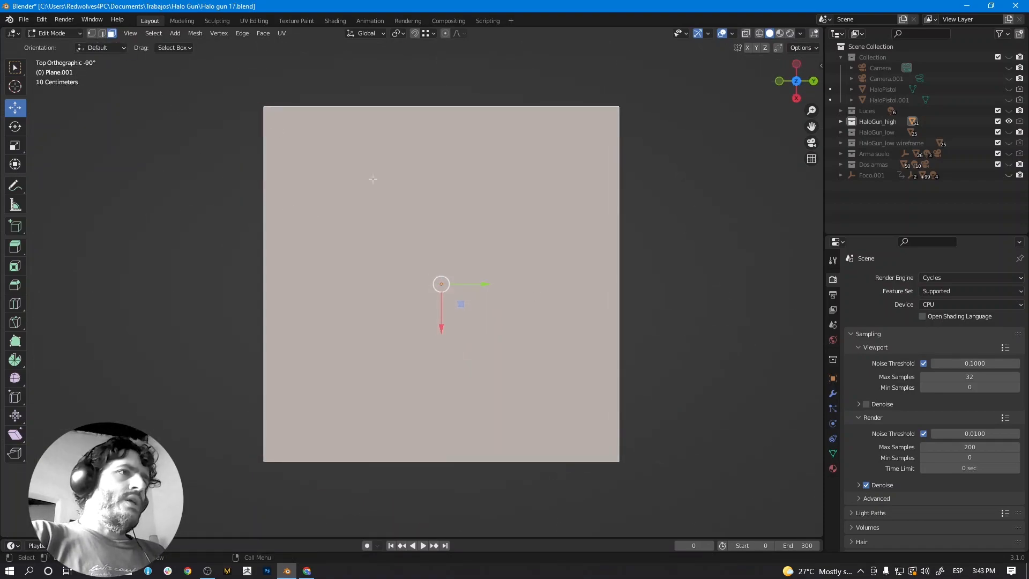
pyautogui.click(92, 34)
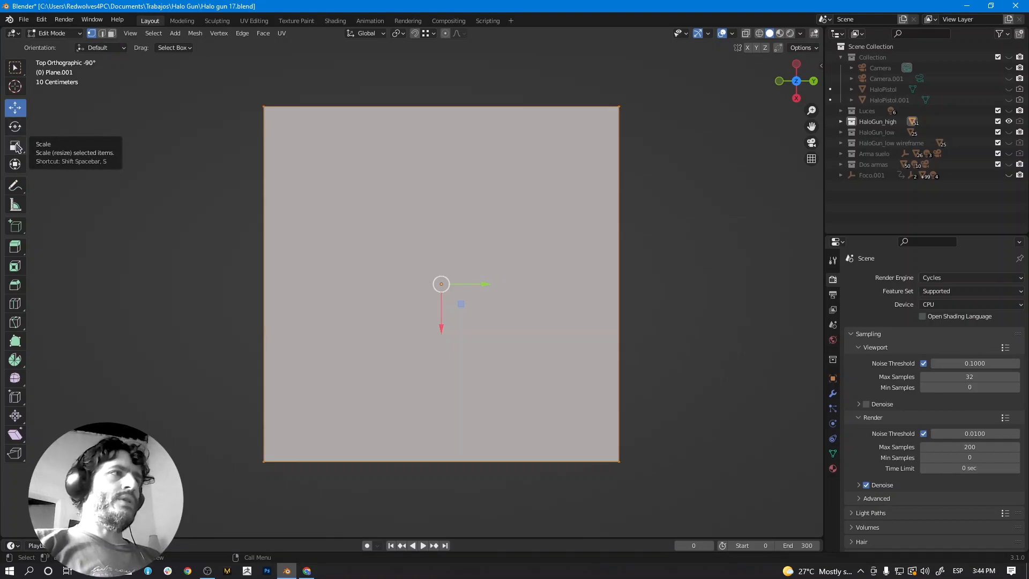
pyautogui.click(260, 108)
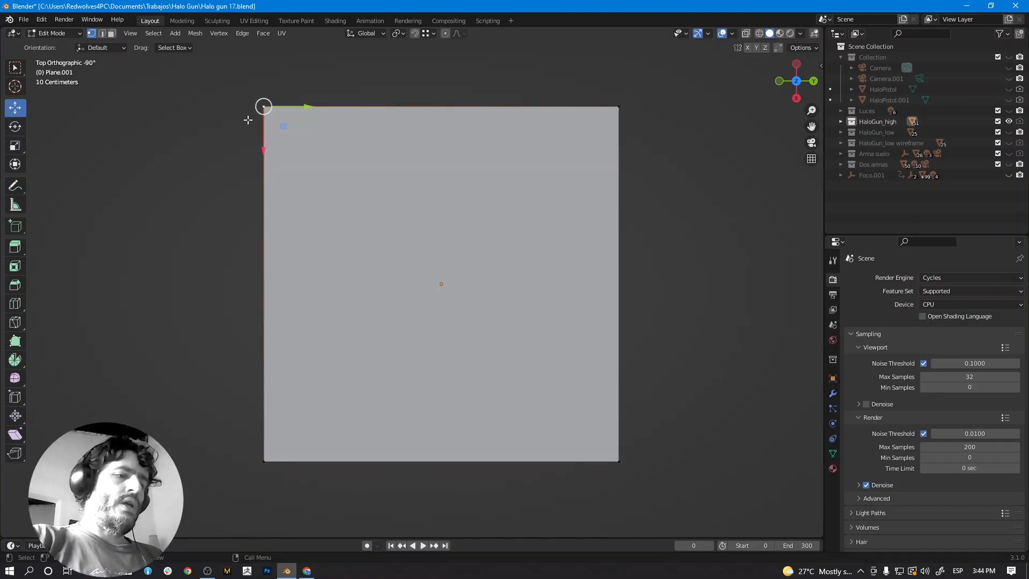
pyautogui.moveTo(263, 106); pyautogui.dragTo(205, 221)
# Try rotating the plane's sloped upper edge with the Rotate tool, and undo the rotation.
pyautogui.click(18, 129)
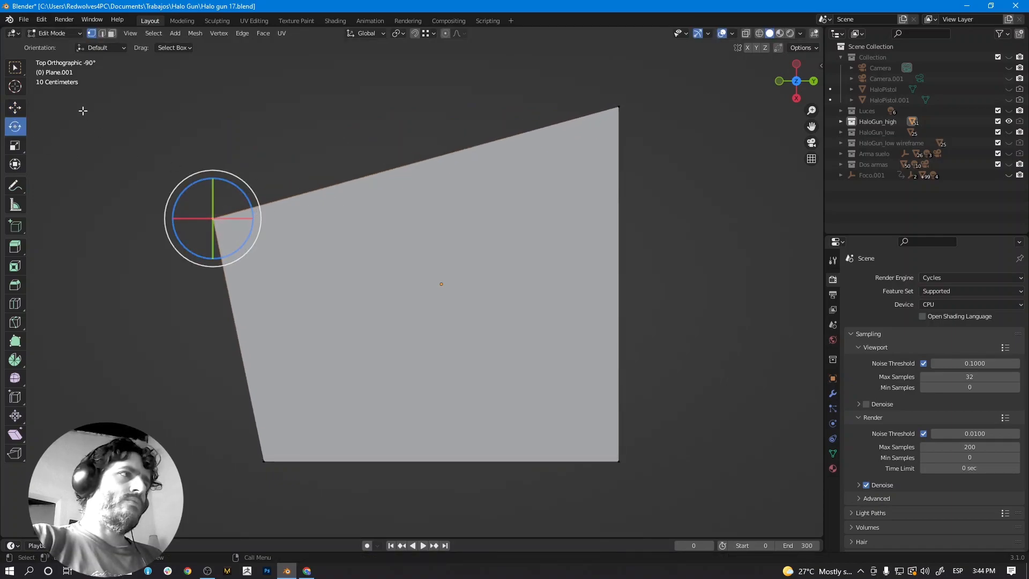
pyautogui.click(102, 34)
pyautogui.click(358, 173)
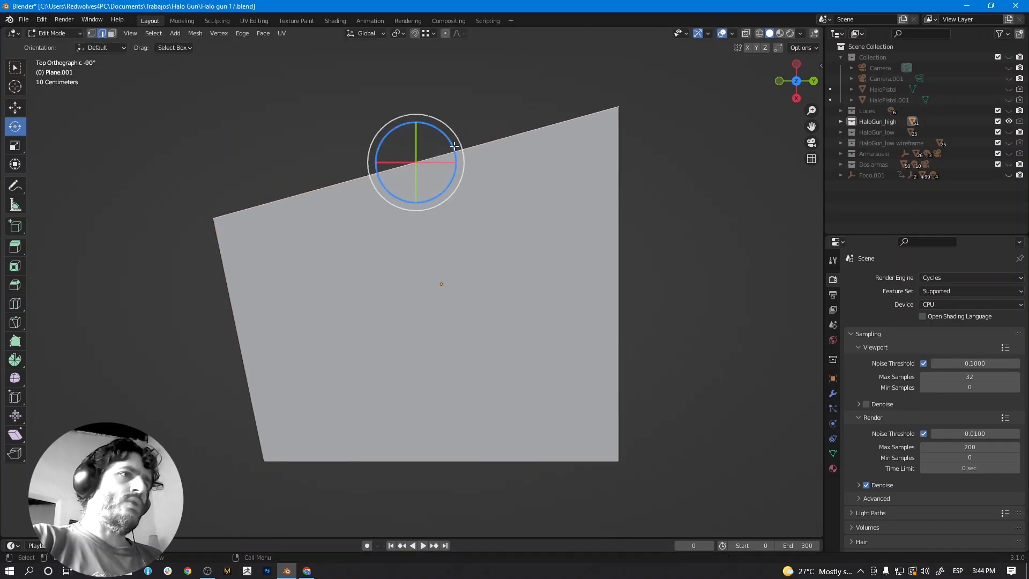
pyautogui.moveTo(450, 138); pyautogui.dragTo(446, 126)
pyautogui.hotkey('ctrl', 'z')
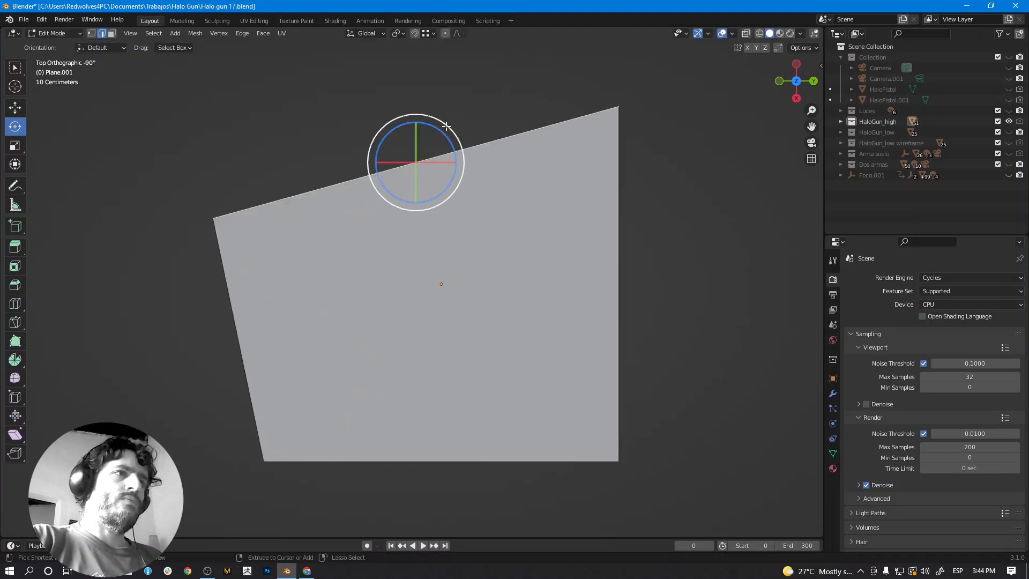
# Try scaling the sloped upper edge along X and then uniformly with the Scale tool, undoing both changes.
pyautogui.click(16, 146)
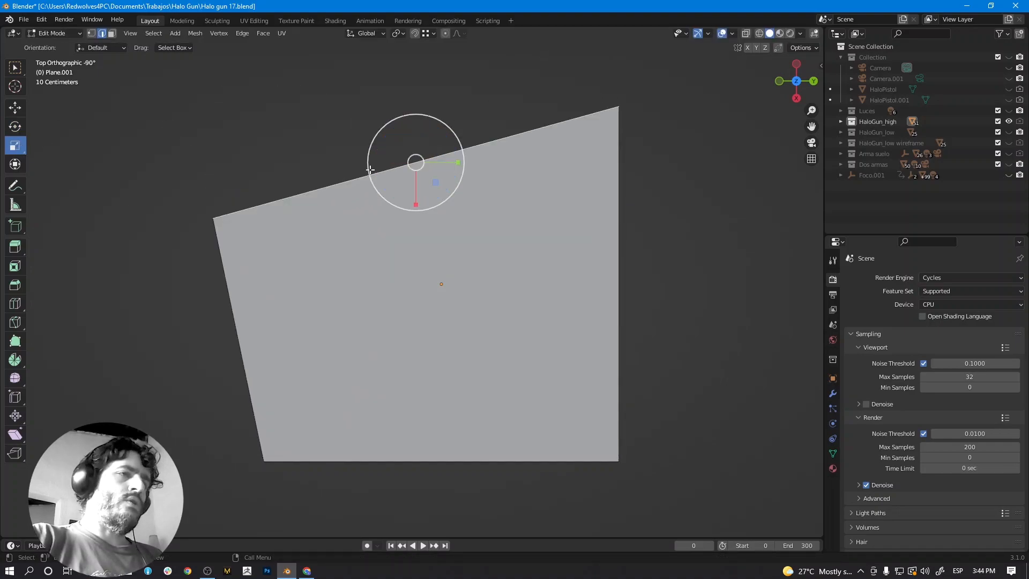
pyautogui.moveTo(416, 204); pyautogui.dragTo(396, 257)
pyautogui.hotkey('ctrl', 'z')
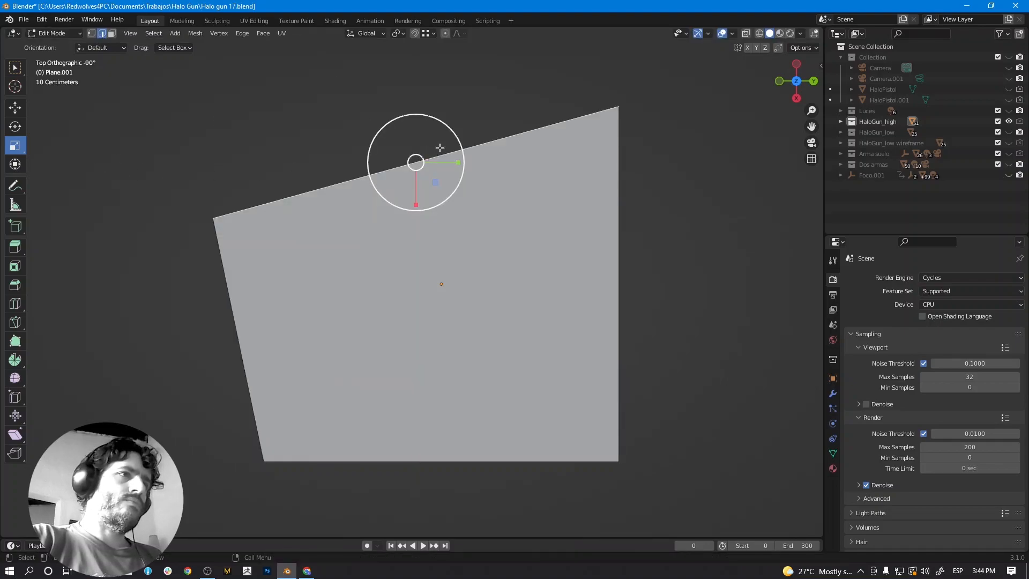
pyautogui.moveTo(448, 142); pyautogui.dragTo(483, 159)
pyautogui.hotkey('ctrl', 'z')
pyautogui.hotkey('ctrl', 'z')
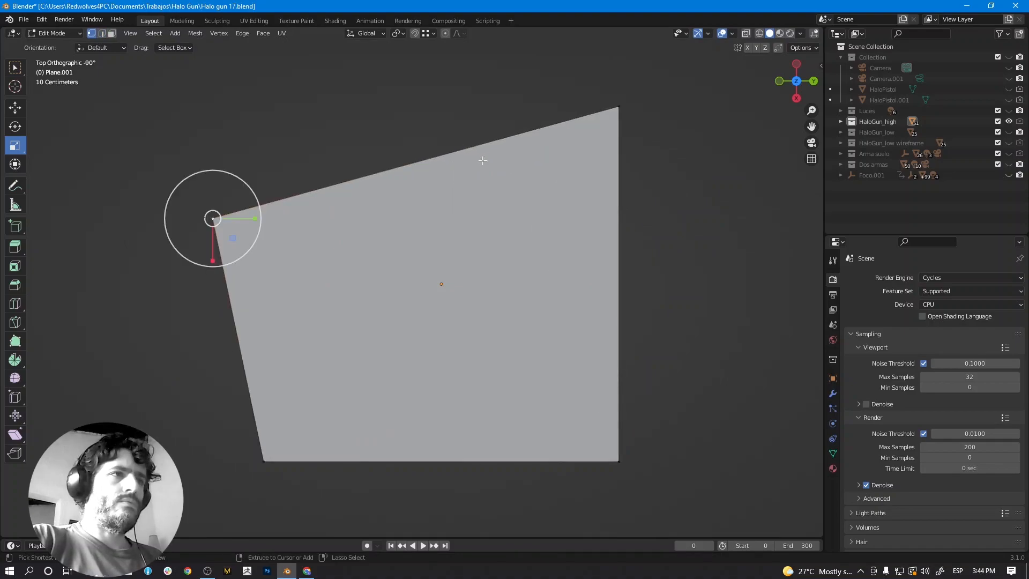
# Try moving the square plane's upper-left corner vertex with the Select Box tool active, cancelling the move.
pyautogui.keyDown('shift'); pyautogui.moveTo(475, 156); pyautogui.dragTo(479, 173, button='middle'); pyautogui.keyUp('shift')
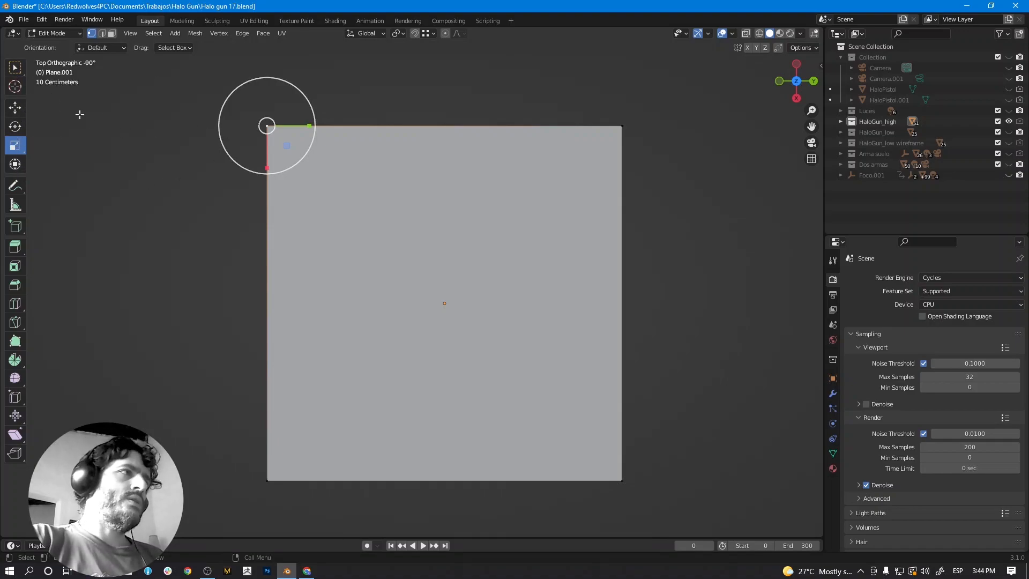
pyautogui.click(16, 69)
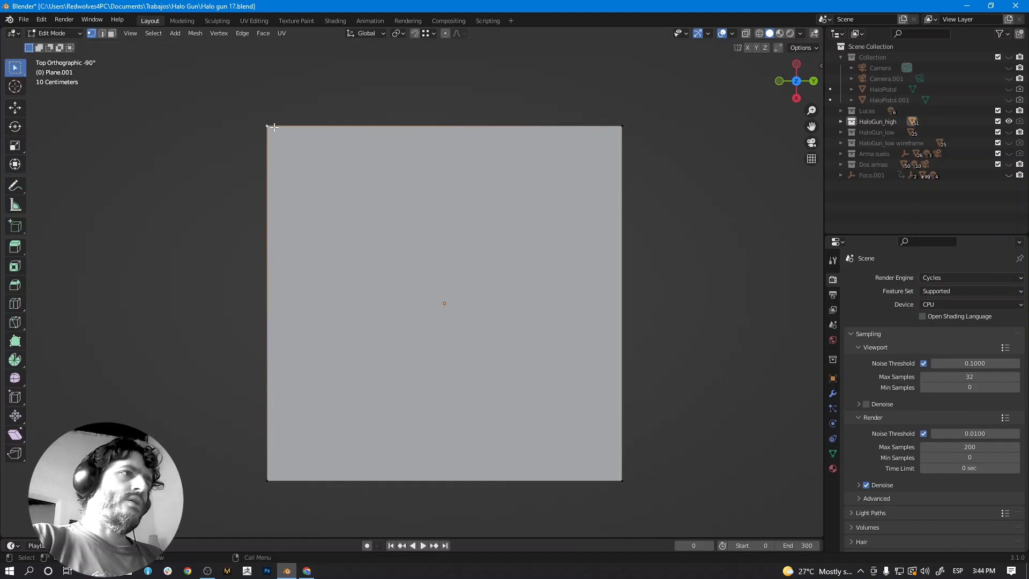
pyautogui.press('g')
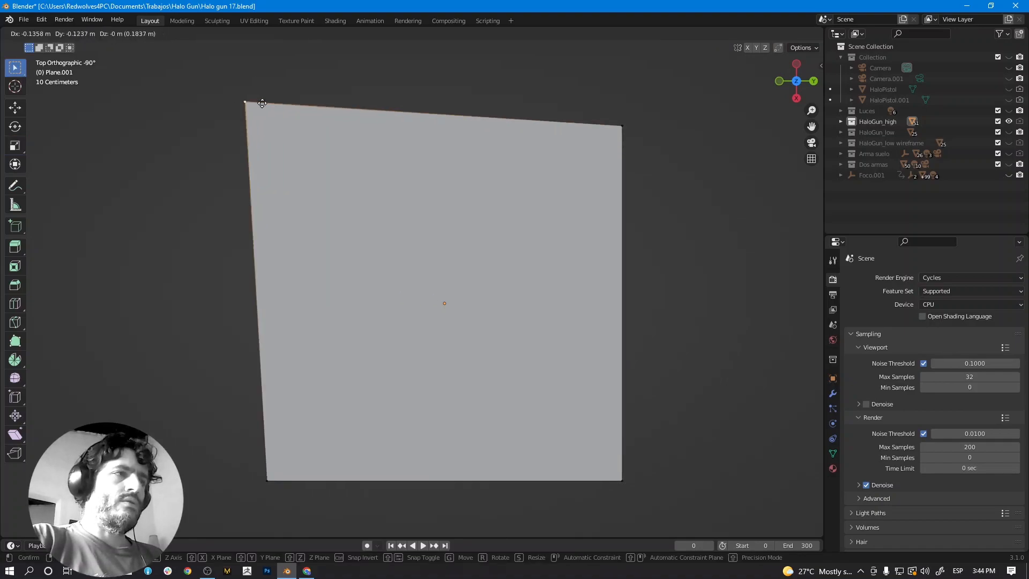
pyautogui.press('Escape')
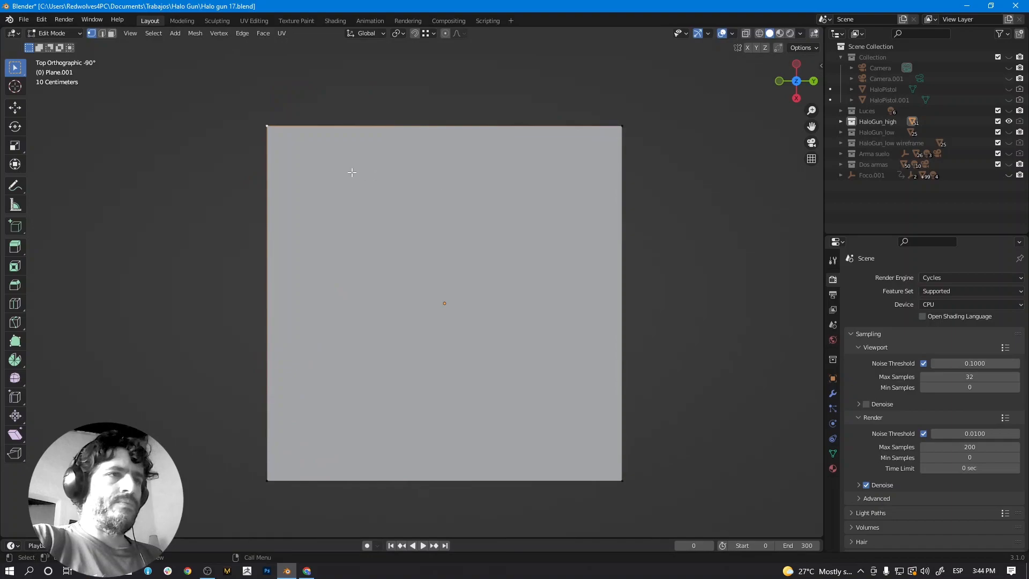
# Try rotating and then scaling the plane's upper edge using edge selection in wireframe shading, cancelling both transforms.
pyautogui.click(101, 34)
pyautogui.click(372, 123)
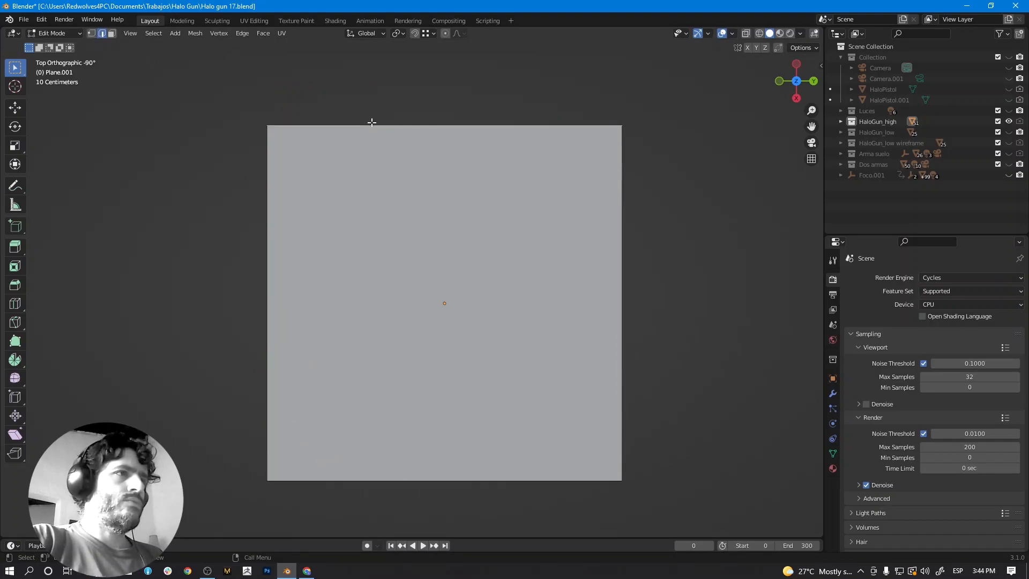
pyautogui.hotkey('shift', 'z')
pyautogui.press('r')
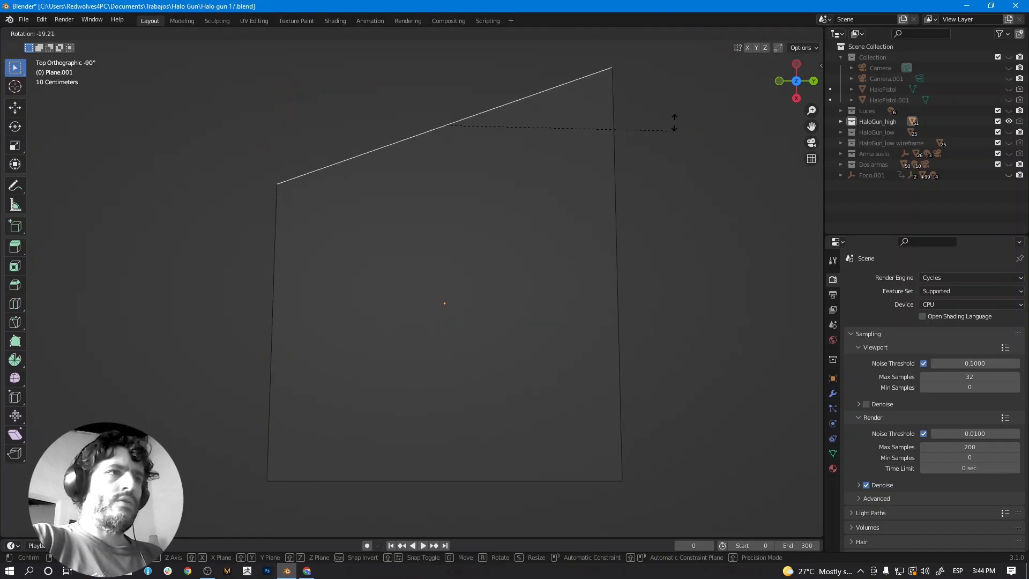
pyautogui.press('Escape')
pyautogui.press('s')
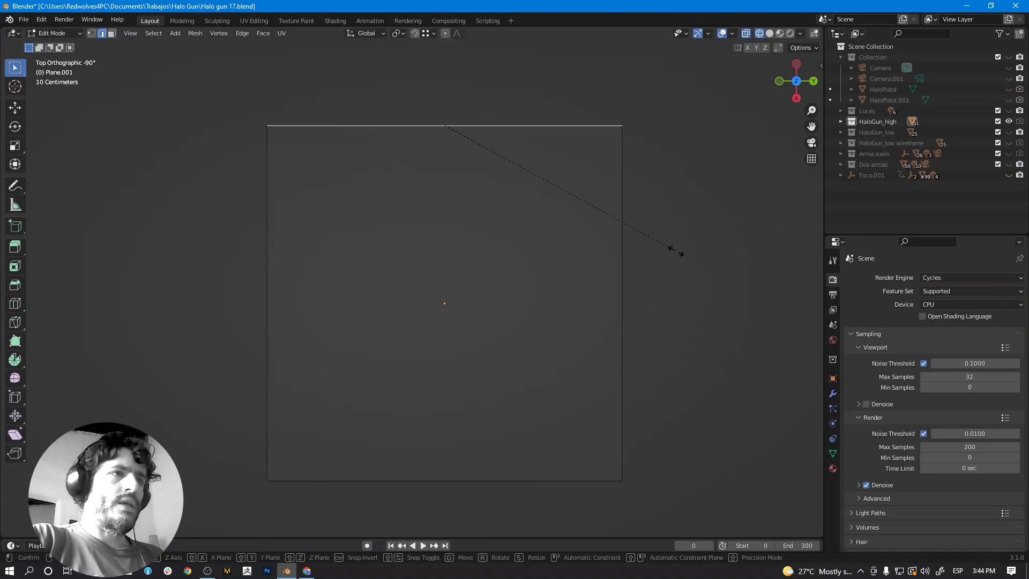
pyautogui.press('Escape')
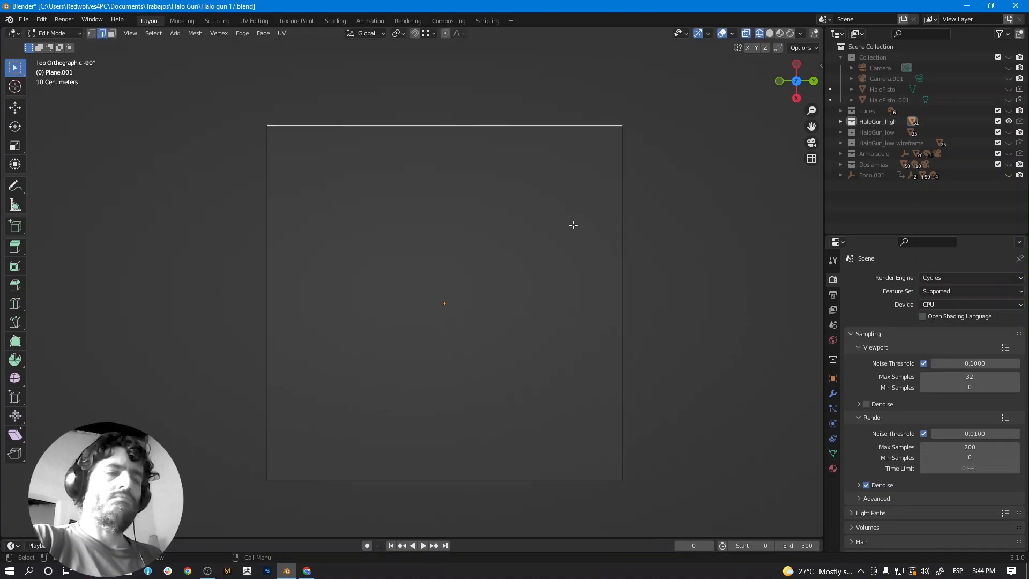
# Extrude the plane's whole face upward into a box with the Extrude Region tool, using face selection.
pyautogui.keyDown('ctrl'); pyautogui.moveTo(559, 232); pyautogui.dragTo(517, 257, button='middle'); pyautogui.keyUp('ctrl')
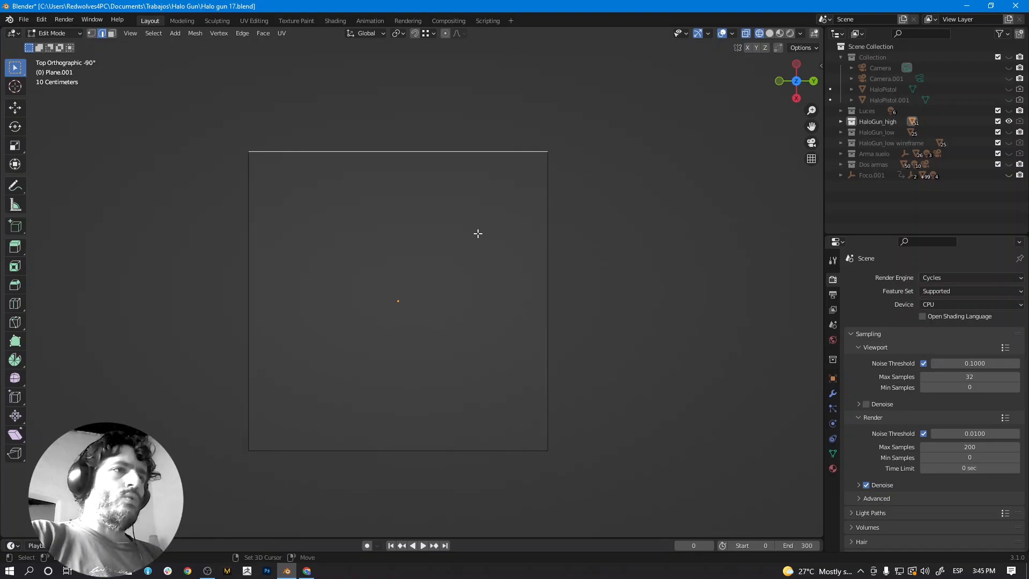
pyautogui.moveTo(442, 275); pyautogui.dragTo(479, 241, button='middle')
pyautogui.click(112, 33)
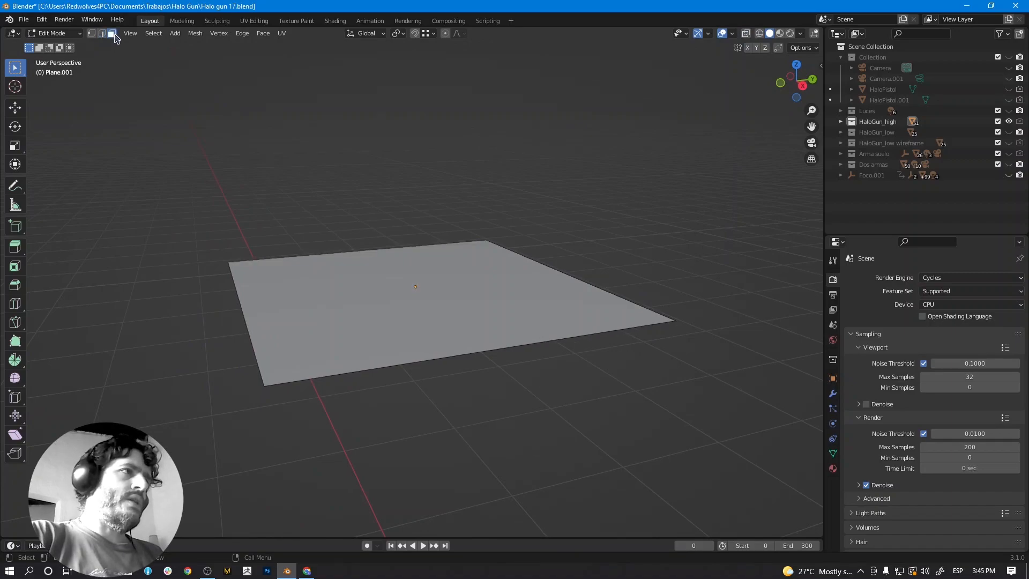
pyautogui.click(420, 288)
pyautogui.moveTo(511, 306); pyautogui.dragTo(437, 284, button='middle')
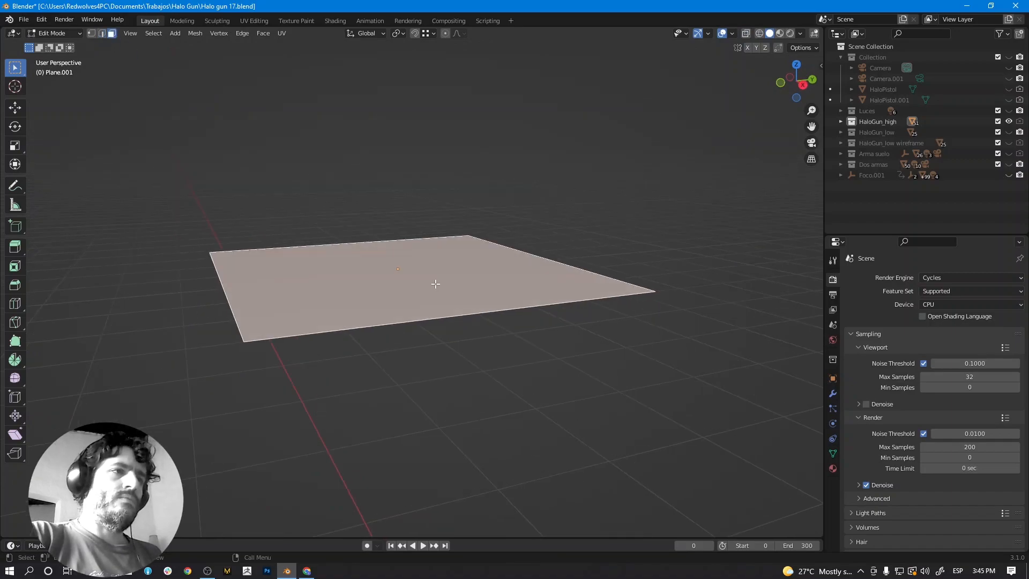
pyautogui.click(18, 249)
pyautogui.moveTo(397, 231); pyautogui.dragTo(404, 223, button='middle')
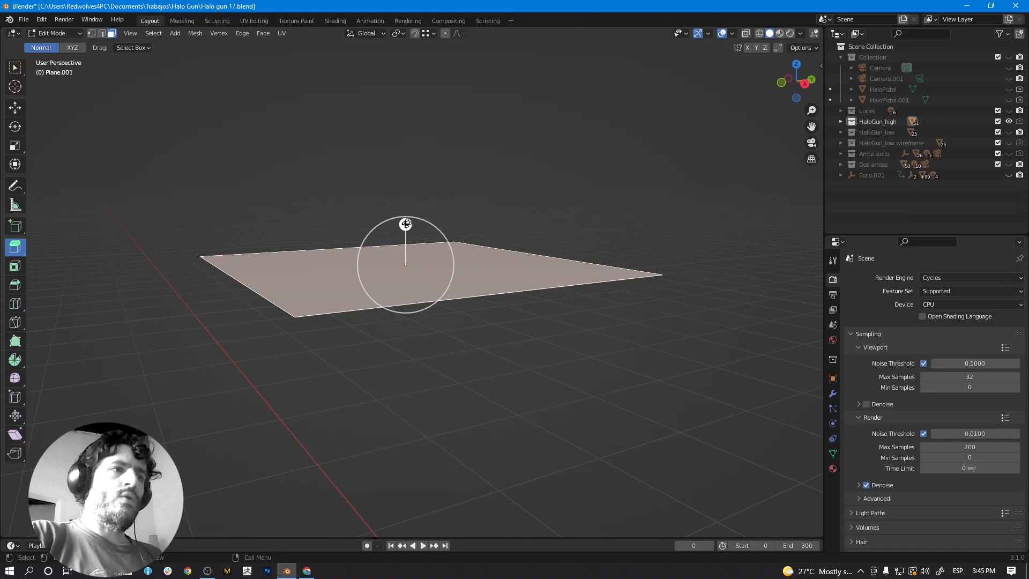
pyautogui.moveTo(406, 221); pyautogui.dragTo(408, 62)
pyautogui.scroll(-2, 494, 204)
pyautogui.moveTo(493, 205); pyautogui.dragTo(490, 265, button='middle')
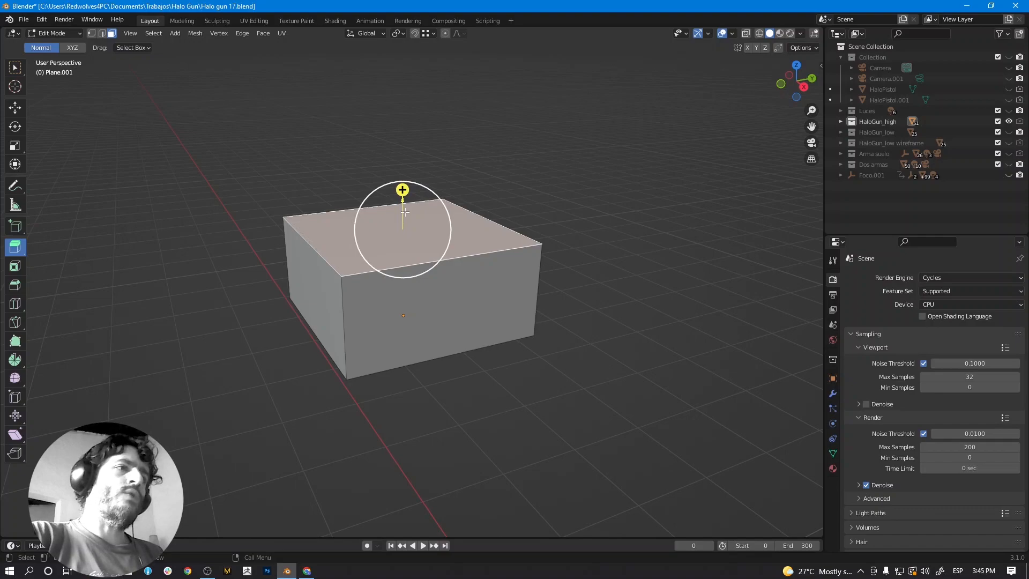
# Extrude the box's top face upward three more times to build a column of stacked blocks.
pyautogui.click(559, 213)
pyautogui.click(427, 233)
pyautogui.moveTo(403, 191); pyautogui.dragTo(453, 161)
pyautogui.scroll(-1, 453, 162)
pyautogui.keyDown('shift'); pyautogui.moveTo(439, 170); pyautogui.dragTo(437, 197, button='middle'); pyautogui.keyUp('shift')
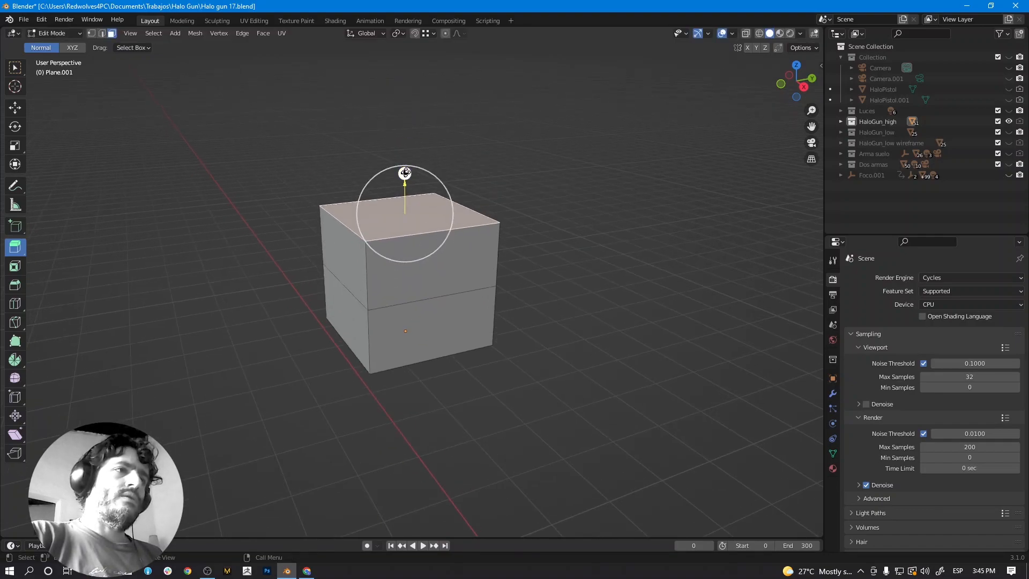
pyautogui.moveTo(405, 174); pyautogui.dragTo(405, 105)
pyautogui.keyDown('shift'); pyautogui.moveTo(453, 162); pyautogui.dragTo(453, 217, button='middle'); pyautogui.keyUp('shift')
pyautogui.moveTo(403, 161); pyautogui.dragTo(404, 96)
# Extrude the left side face of the column's uppermost block outward, and the front face of the block below it outward.
pyautogui.click(338, 196)
pyautogui.moveTo(295, 177); pyautogui.dragTo(196, 184)
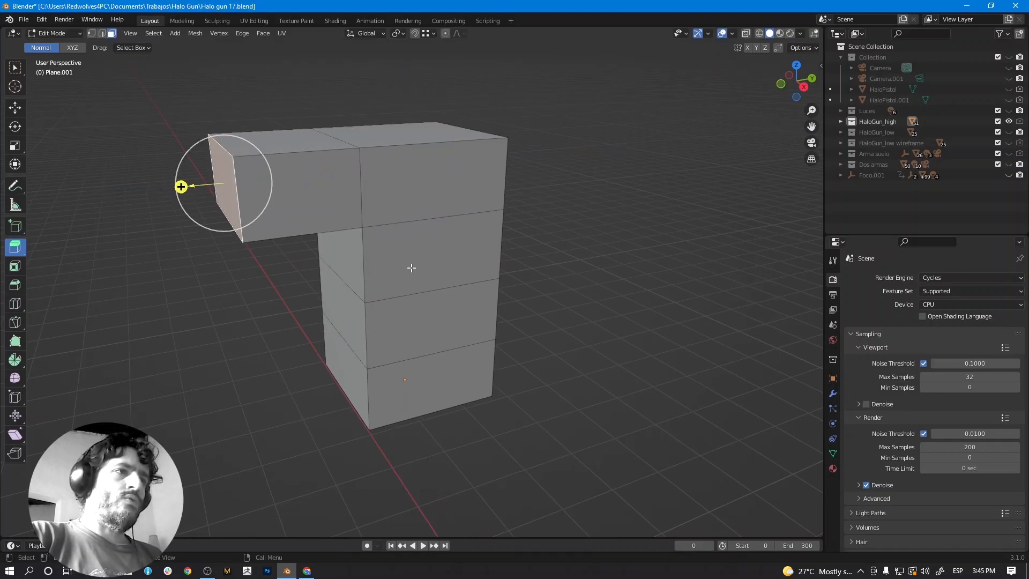
pyautogui.click(454, 264)
pyautogui.moveTo(489, 294); pyautogui.dragTo(541, 325)
pyautogui.moveTo(455, 182); pyautogui.dragTo(471, 202, button='middle')
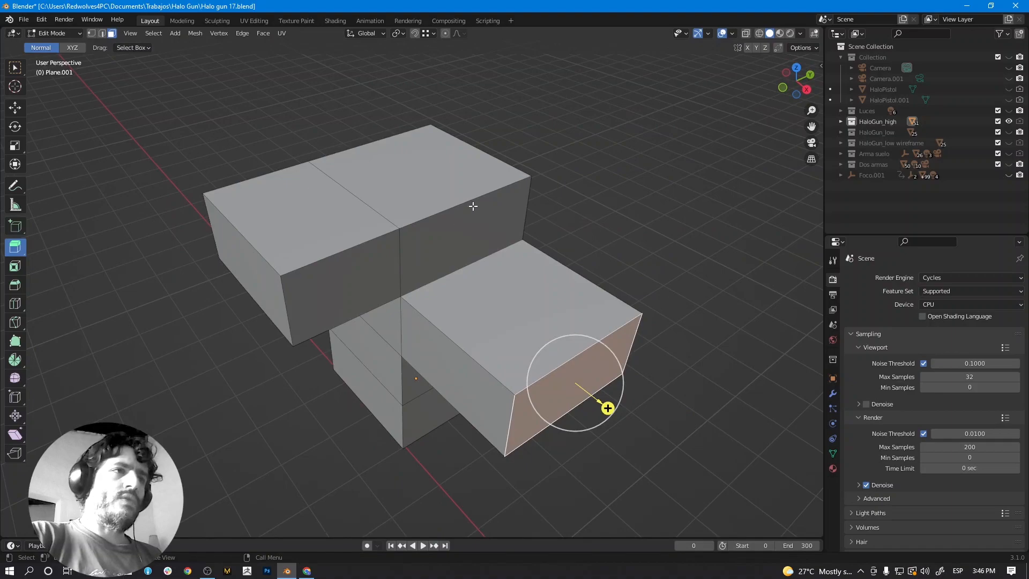
# Undo all the face extrusions back to the flat plane with its face selected.
pyautogui.hotkey('ctrl', 'z')
pyautogui.hotkey('ctrl', 'z')
pyautogui.hotkey('ctrl', 'z')
pyautogui.hotkey('ctrl', 'z')
pyautogui.hotkey('ctrl', 'z')
pyautogui.hotkey('ctrl', 'z')
pyautogui.hotkey('ctrl', 'z')
pyautogui.hotkey('ctrl', 'z')
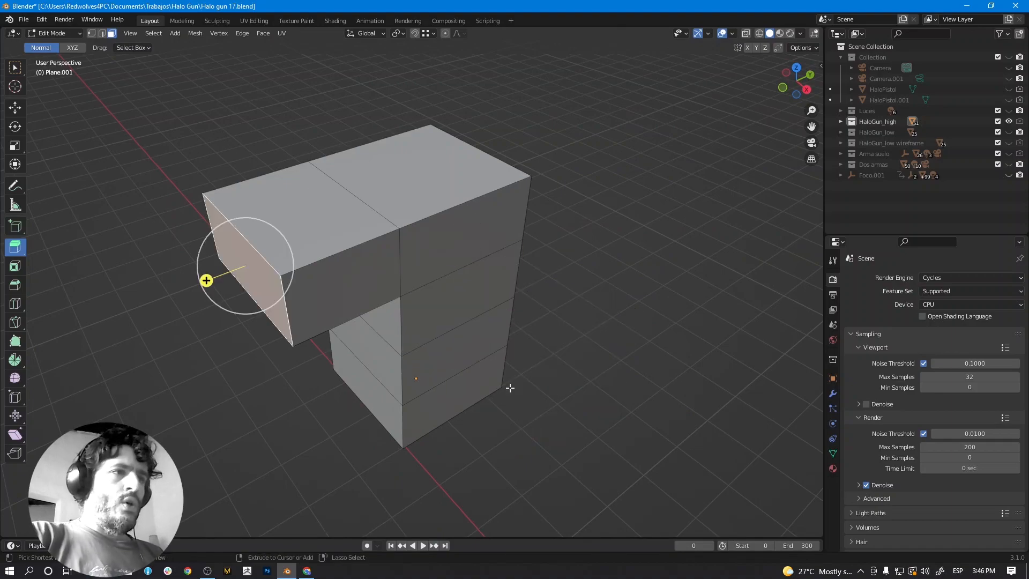
pyautogui.hotkey('ctrl', 'z')
pyautogui.hotkey('ctrl', 'z')
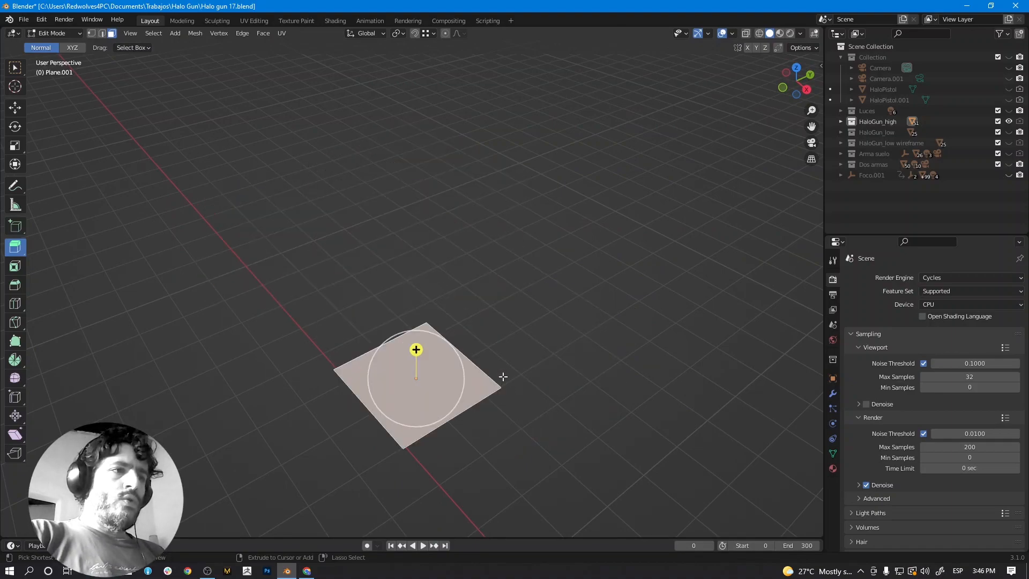
# Extrude the plane's right edge outward along Y in top view, using edge selection.
pyautogui.moveTo(500, 366); pyautogui.dragTo(468, 314, button='middle')
pyautogui.scroll(6, 480, 311)
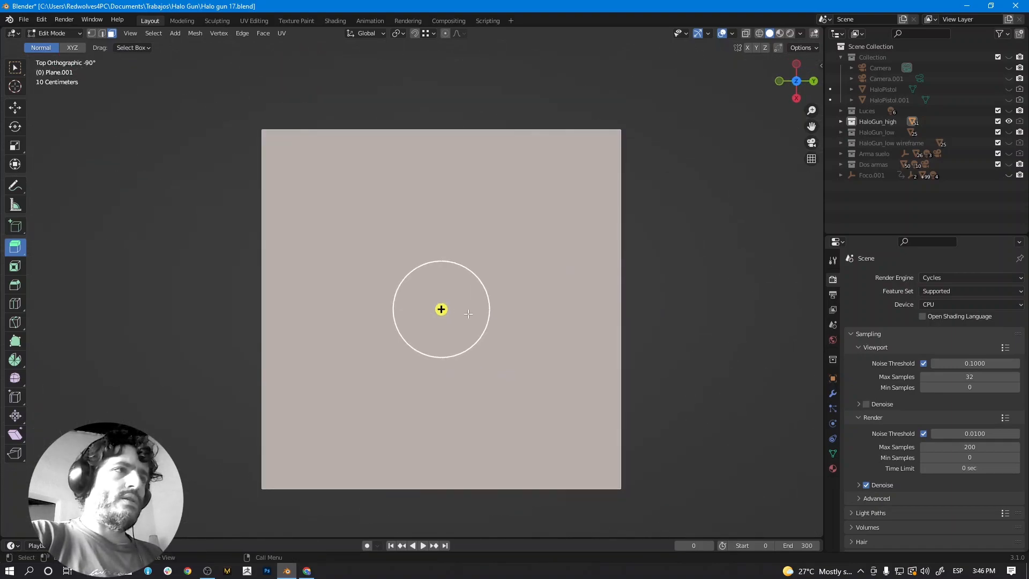
pyautogui.click(103, 34)
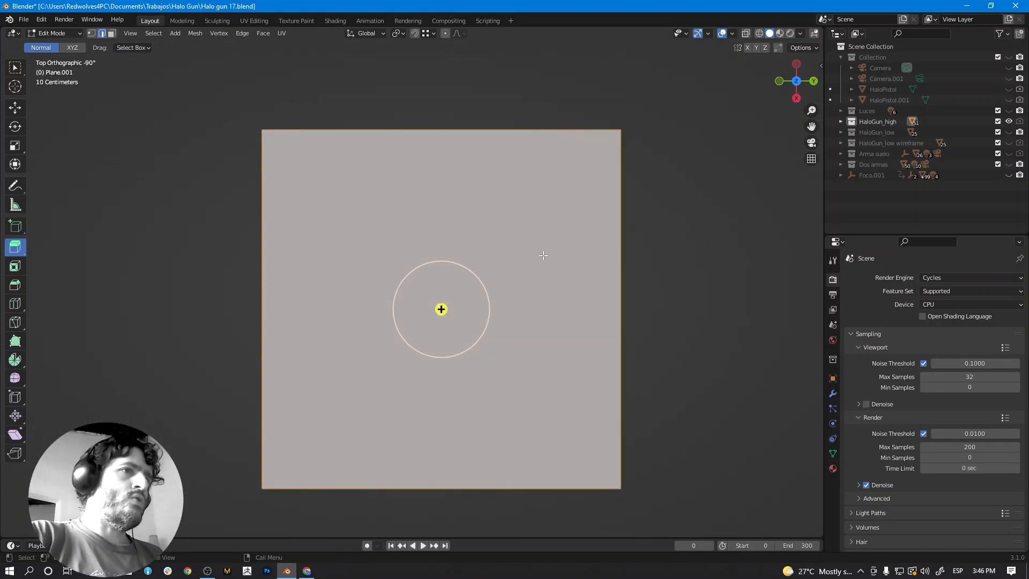
pyautogui.click(621, 252)
pyautogui.keyDown('shift'); pyautogui.moveTo(622, 254); pyautogui.dragTo(487, 234, button='middle'); pyautogui.keyUp('shift')
pyautogui.click(489, 234)
pyautogui.moveTo(527, 281); pyautogui.dragTo(780, 291)
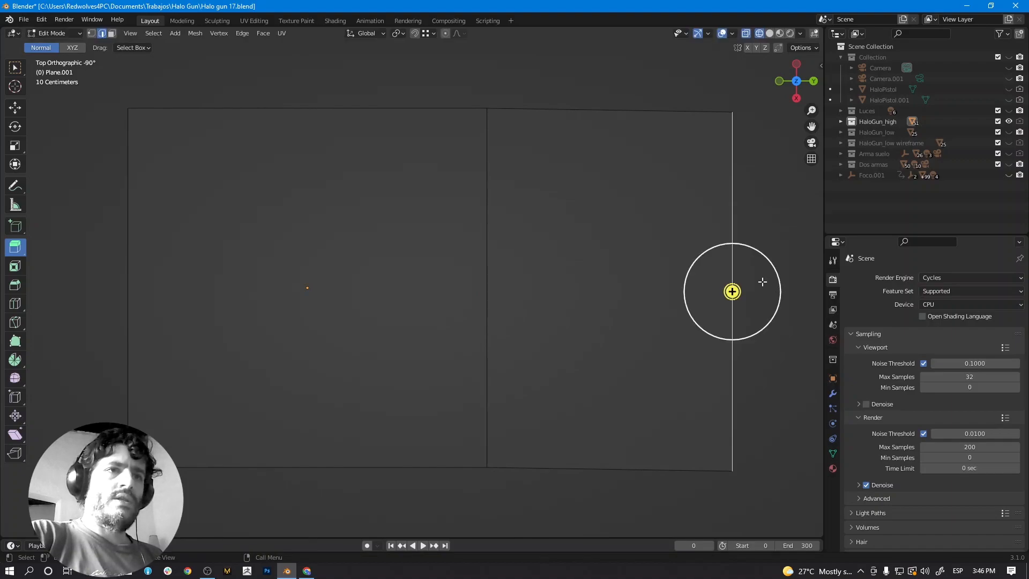
# Extrude the strip's new outer right edge outward again to add a third face section.
pyautogui.scroll(-1, 589, 257)
pyautogui.keyDown('shift'); pyautogui.moveTo(691, 265); pyautogui.dragTo(524, 270, button='middle'); pyautogui.keyUp('shift')
pyautogui.scroll(-1, 588, 259)
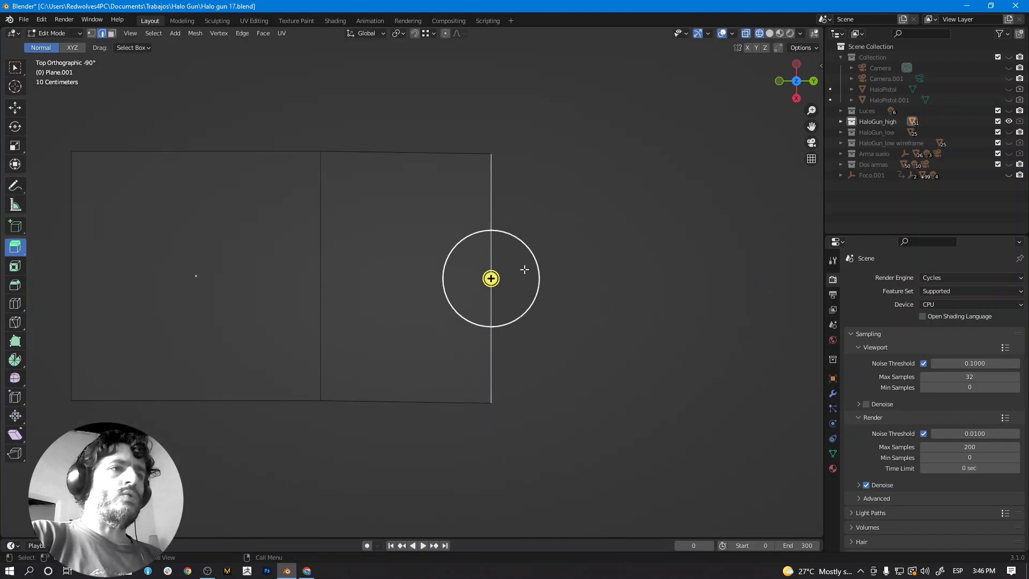
pyautogui.moveTo(527, 265); pyautogui.dragTo(742, 266)
pyautogui.moveTo(574, 301); pyautogui.dragTo(470, 326, button='middle')
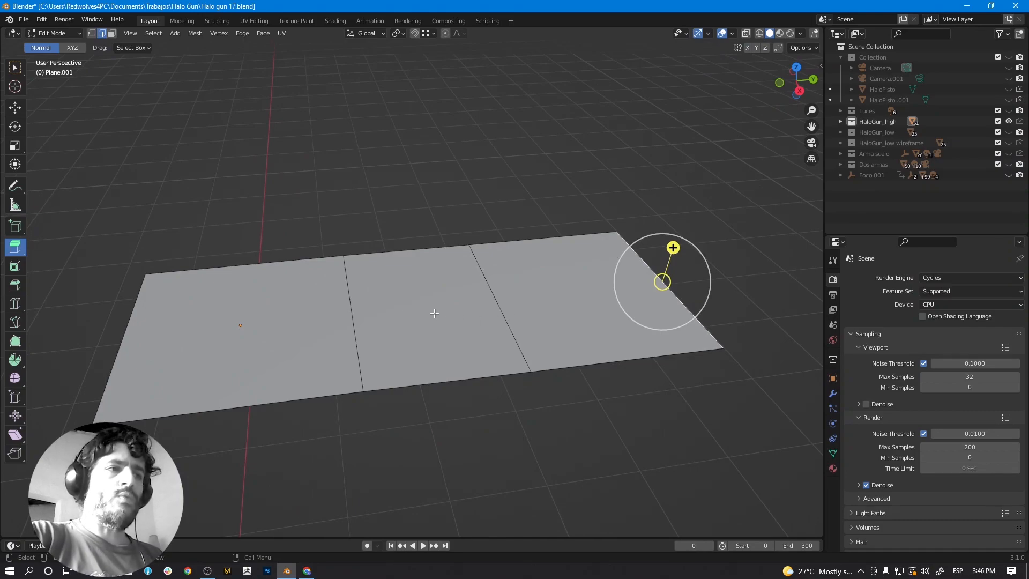
pyautogui.moveTo(498, 314); pyautogui.dragTo(333, 361, button='middle')
pyautogui.moveTo(564, 324); pyautogui.dragTo(551, 342, button='middle')
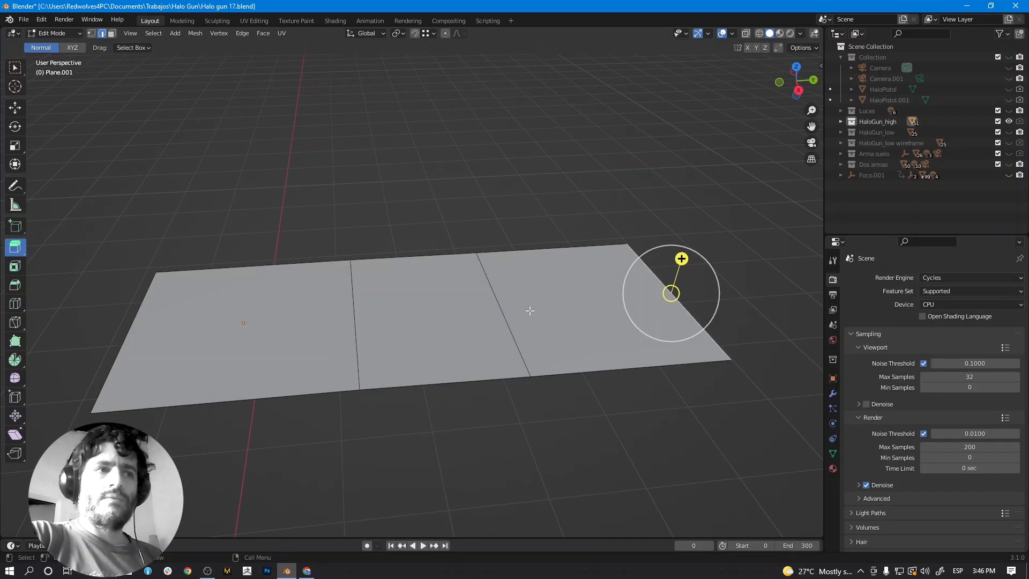
pyautogui.moveTo(524, 299); pyautogui.dragTo(510, 344, button='middle')
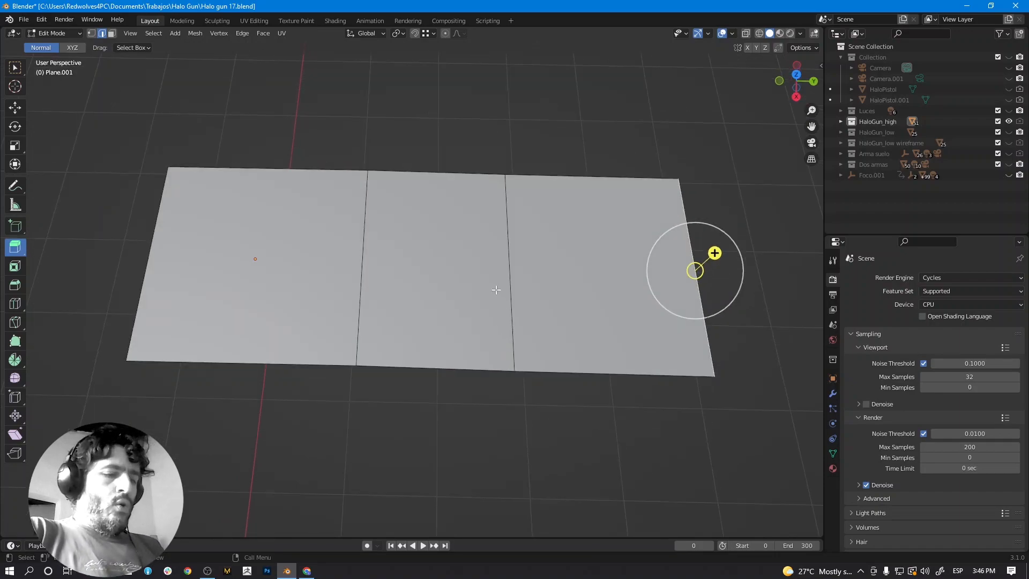
# Extrude the strip's upper-right corner vertex outward and slightly upward in top view, using vertex selection.
pyautogui.keyDown('alt'); pyautogui.moveTo(497, 291); pyautogui.dragTo(502, 328, button='middle'); pyautogui.keyUp('alt')
pyautogui.keyDown('shift'); pyautogui.moveTo(509, 264); pyautogui.dragTo(429, 314, button='middle'); pyautogui.keyUp('shift')
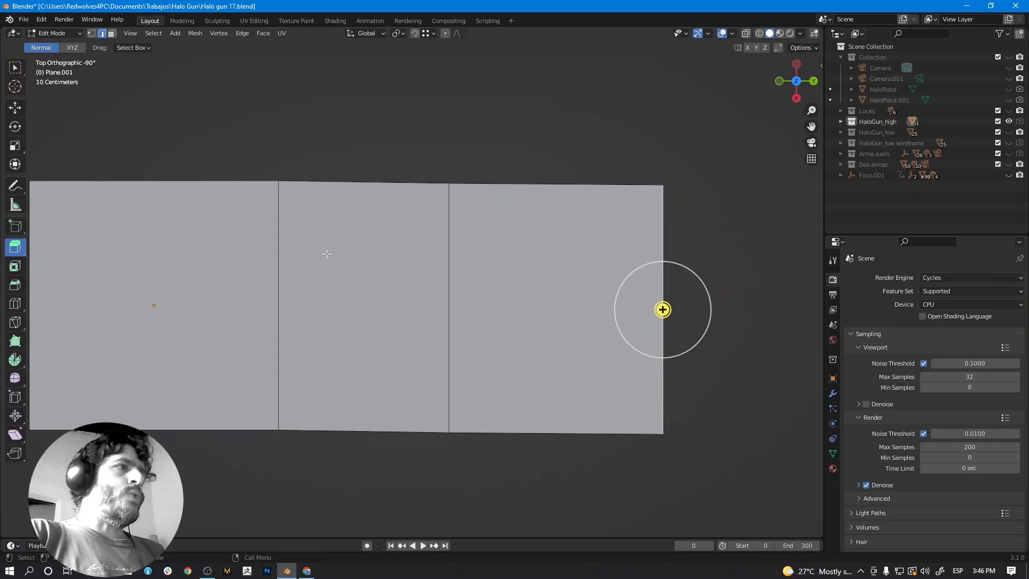
pyautogui.click(92, 34)
pyautogui.keyDown('shift'); pyautogui.moveTo(663, 310); pyautogui.dragTo(450, 294, button='middle'); pyautogui.keyUp('shift')
pyautogui.keyDown('shift'); pyautogui.moveTo(478, 191); pyautogui.dragTo(442, 175, button='middle'); pyautogui.keyUp('shift')
pyautogui.click(414, 154)
pyautogui.press('e')
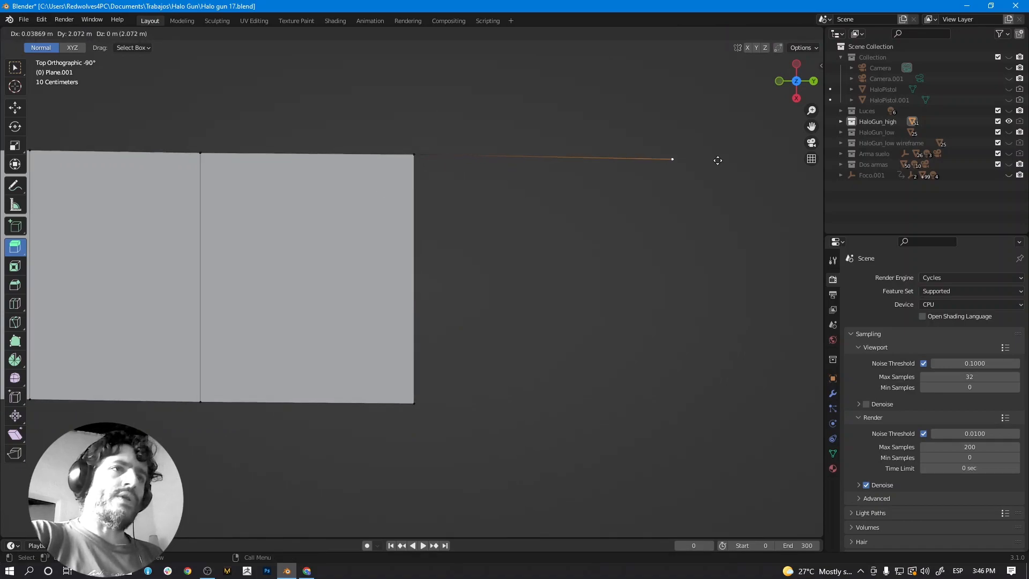
pyautogui.click(732, 101)
# Extrude the strip's lower-right corner vertex outward and upward to form a second loose edge.
pyautogui.keyDown('shift'); pyautogui.moveTo(620, 290); pyautogui.dragTo(502, 301, button='middle'); pyautogui.keyUp('shift')
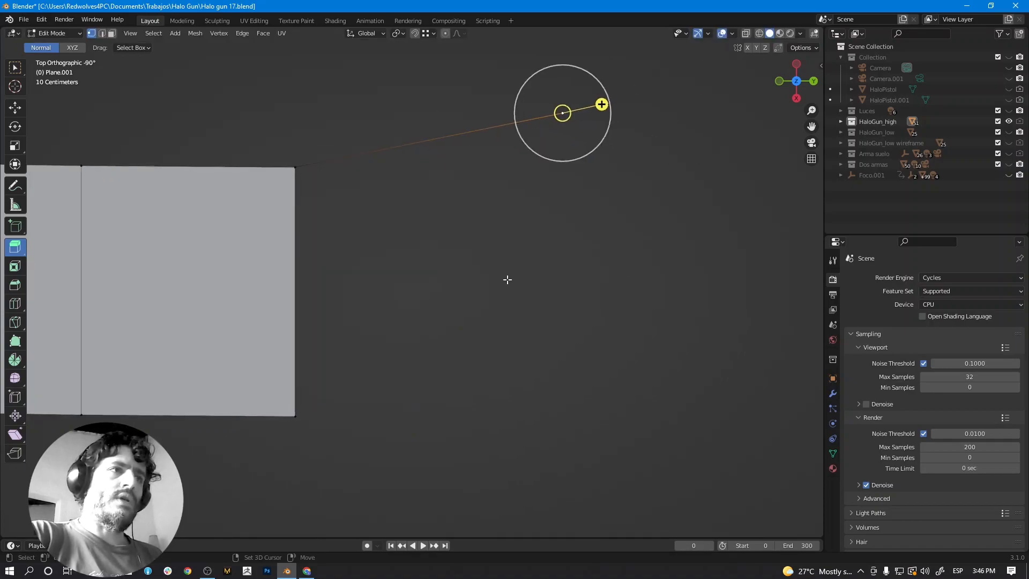
pyautogui.click(297, 418)
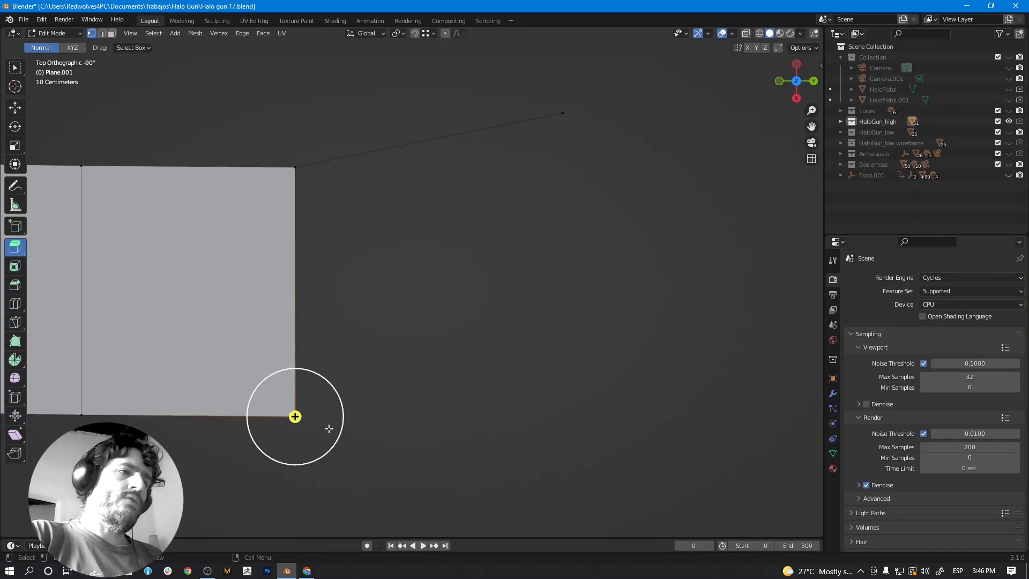
pyautogui.press('e')
pyautogui.click(656, 326)
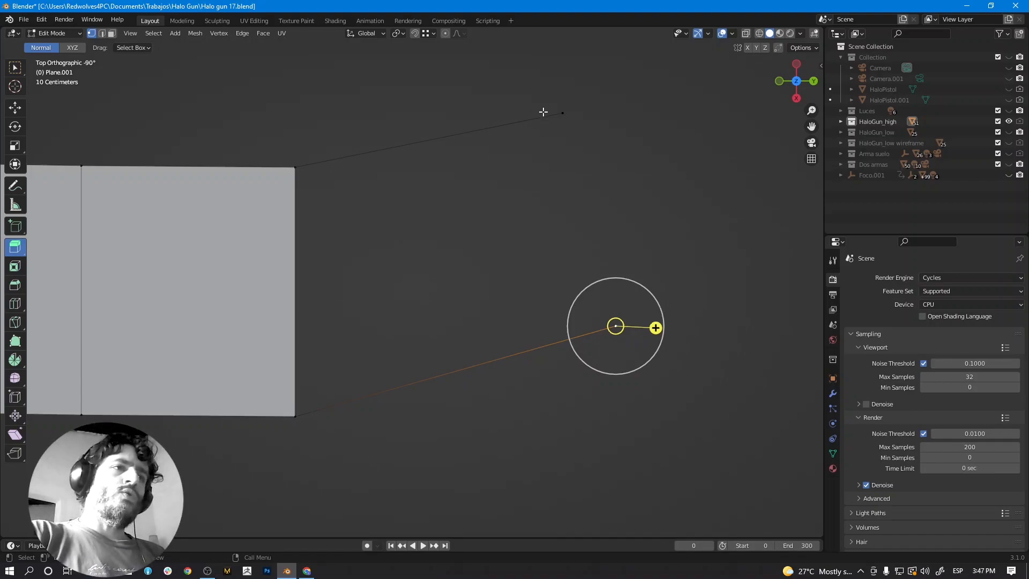
# Fill a face between the two loose edges' end vertices and the strip's two right corner vertices.
pyautogui.moveTo(557, 293); pyautogui.dragTo(486, 309, button='middle')
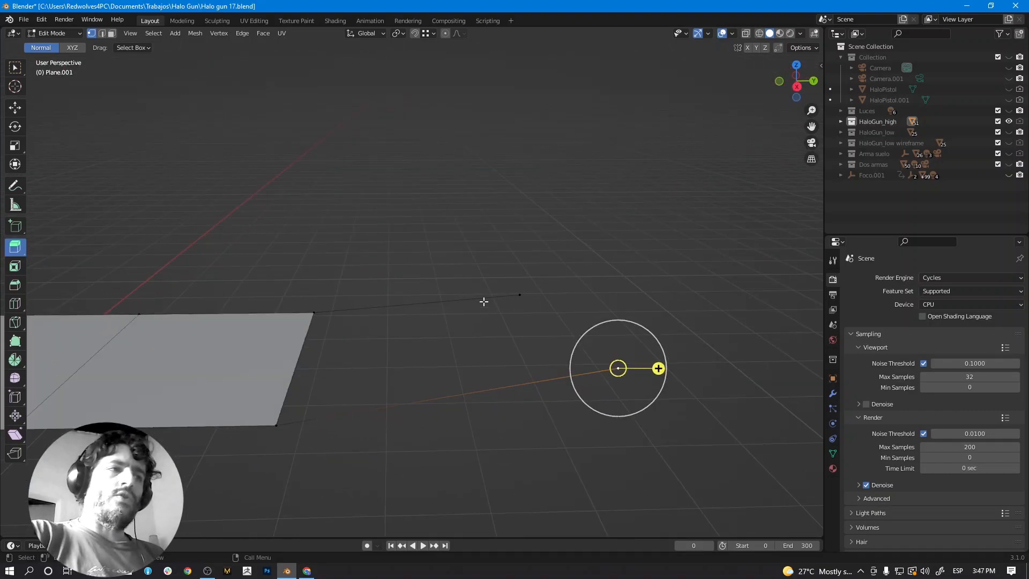
pyautogui.moveTo(444, 340); pyautogui.dragTo(445, 358, button='middle')
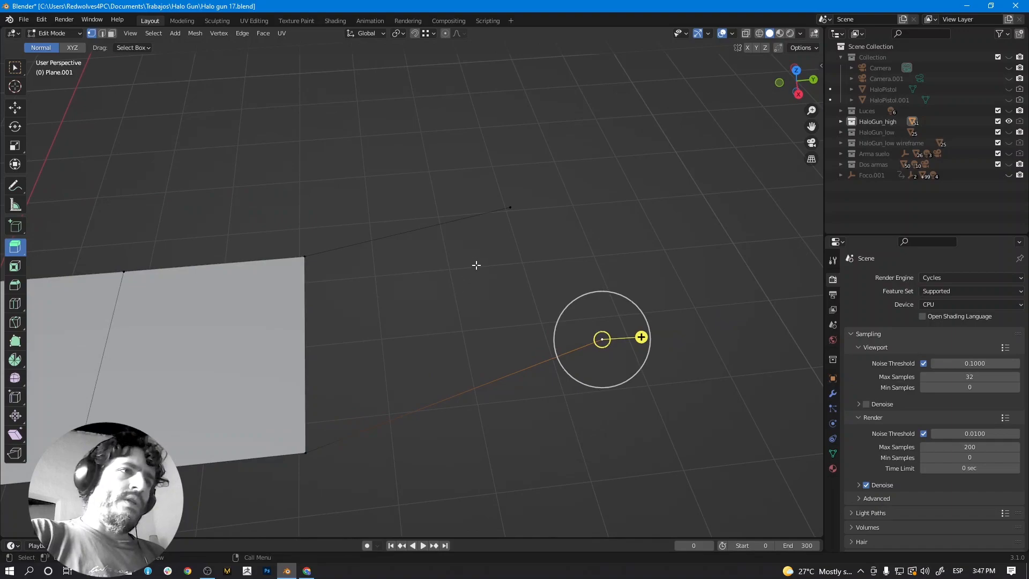
pyautogui.keyDown('shift'); pyautogui.click(509, 216); pyautogui.keyUp('shift')
pyautogui.keyDown('shift'); pyautogui.click(315, 266); pyautogui.keyUp('shift')
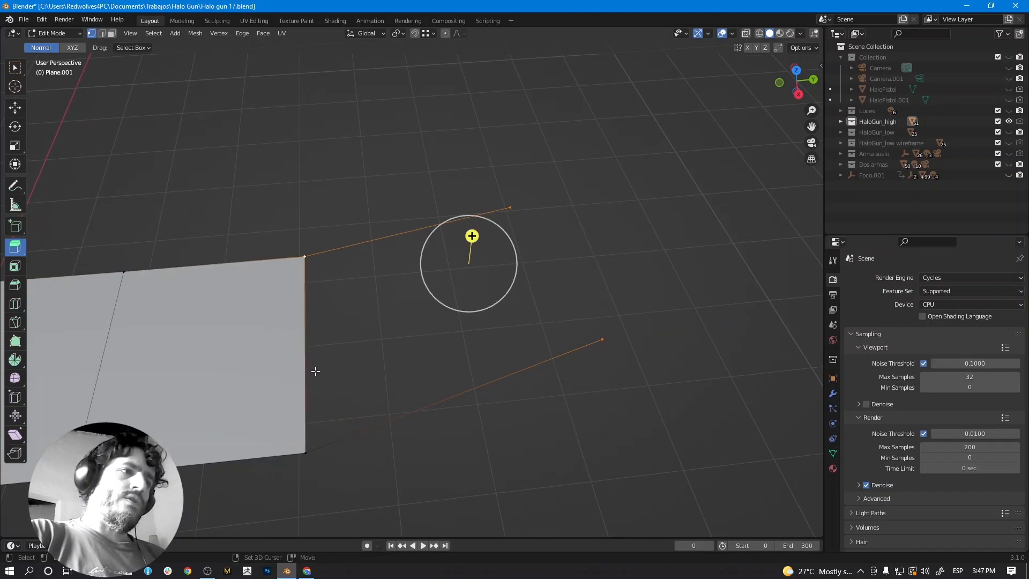
pyautogui.keyDown('shift'); pyautogui.click(307, 453); pyautogui.keyUp('shift')
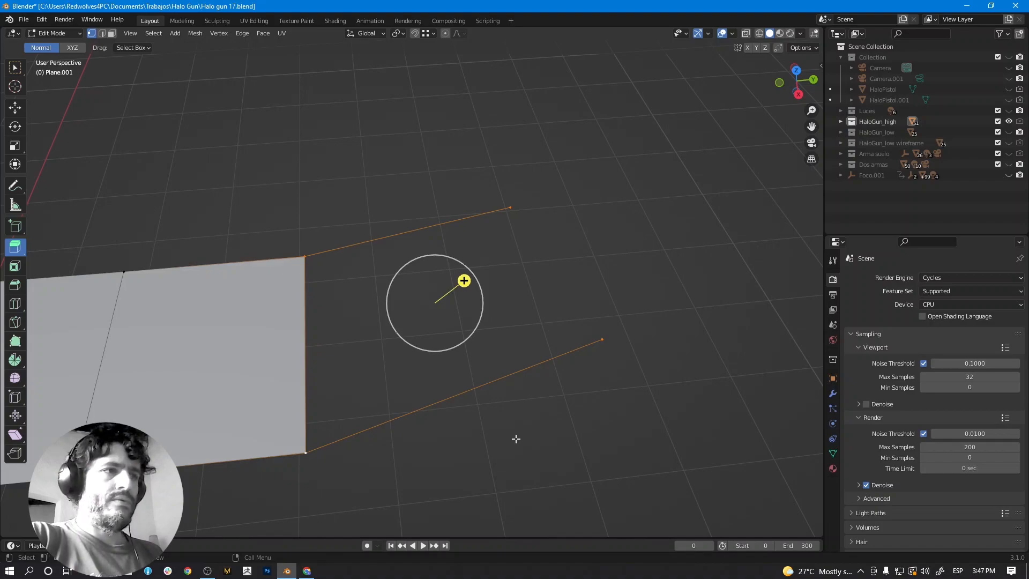
pyautogui.press('f')
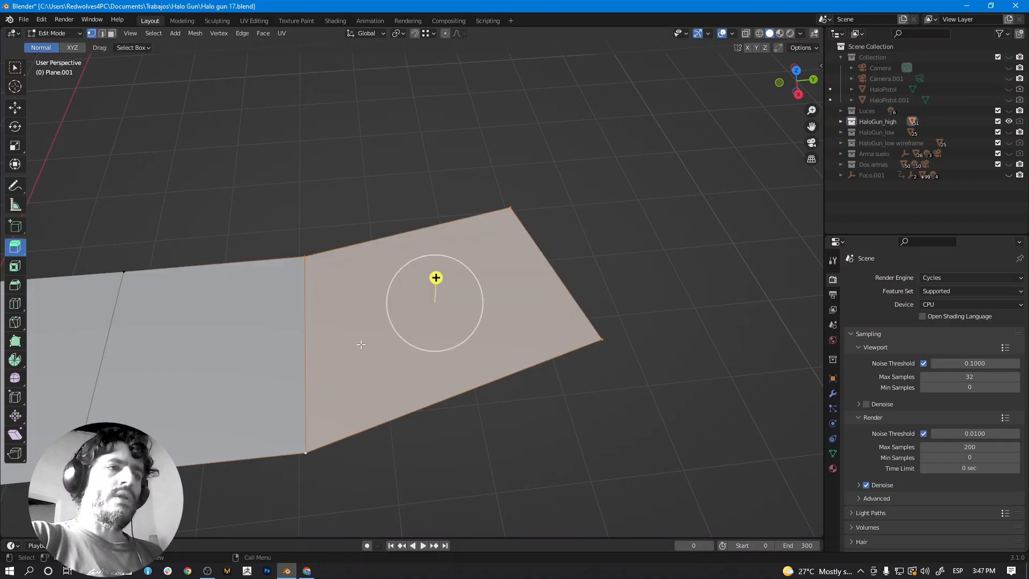
# Inset the strip's leftmost face slightly with the Inset Faces tool, using face selection in top view.
pyautogui.moveTo(507, 331); pyautogui.dragTo(501, 349, button='middle')
pyautogui.keyDown('alt'); pyautogui.moveTo(474, 315); pyautogui.dragTo(478, 326, button='middle'); pyautogui.keyUp('alt')
pyautogui.keyDown('shift'); pyautogui.moveTo(351, 325); pyautogui.dragTo(461, 337, button='middle'); pyautogui.keyUp('shift')
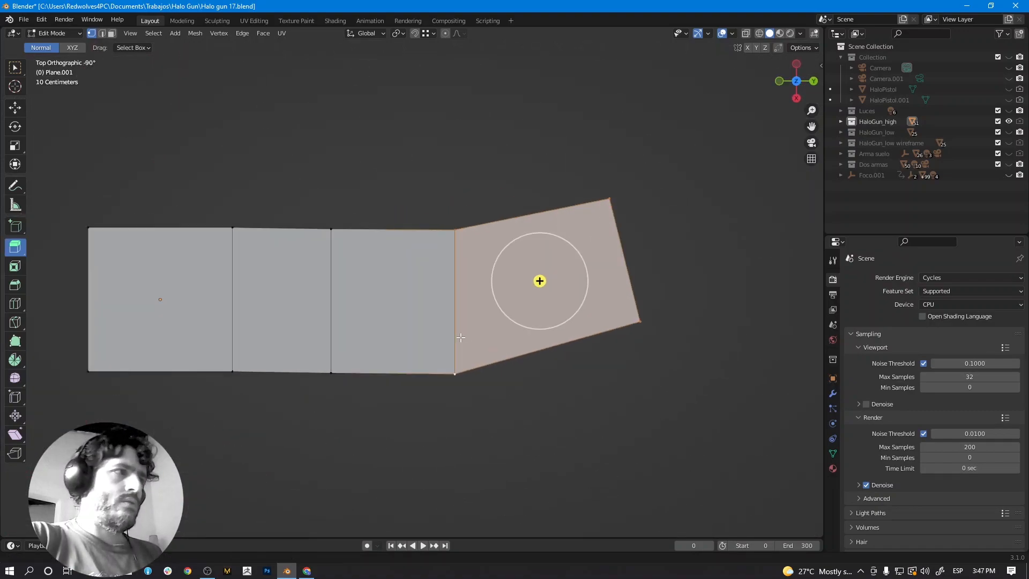
pyautogui.click(16, 267)
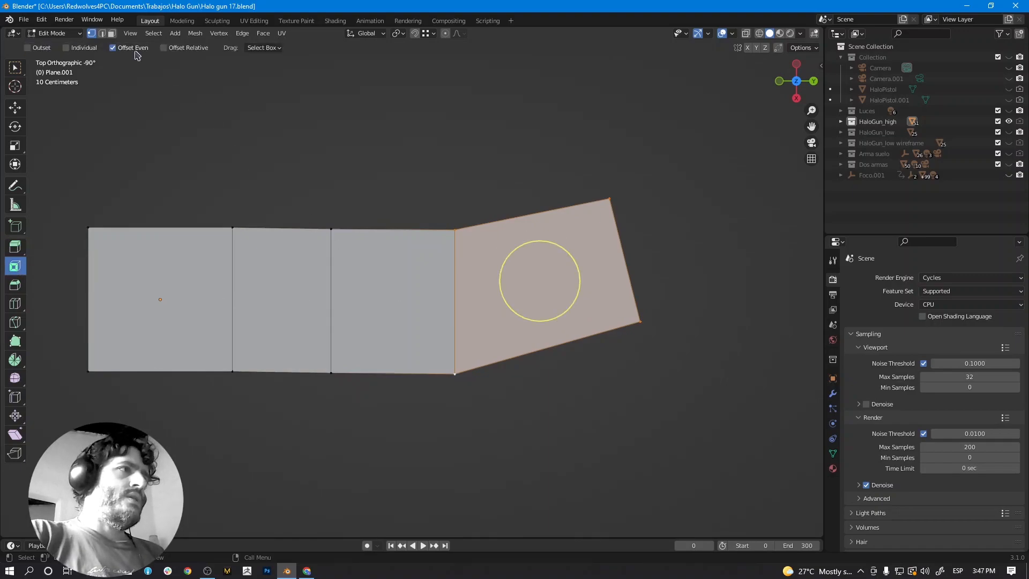
pyautogui.click(112, 34)
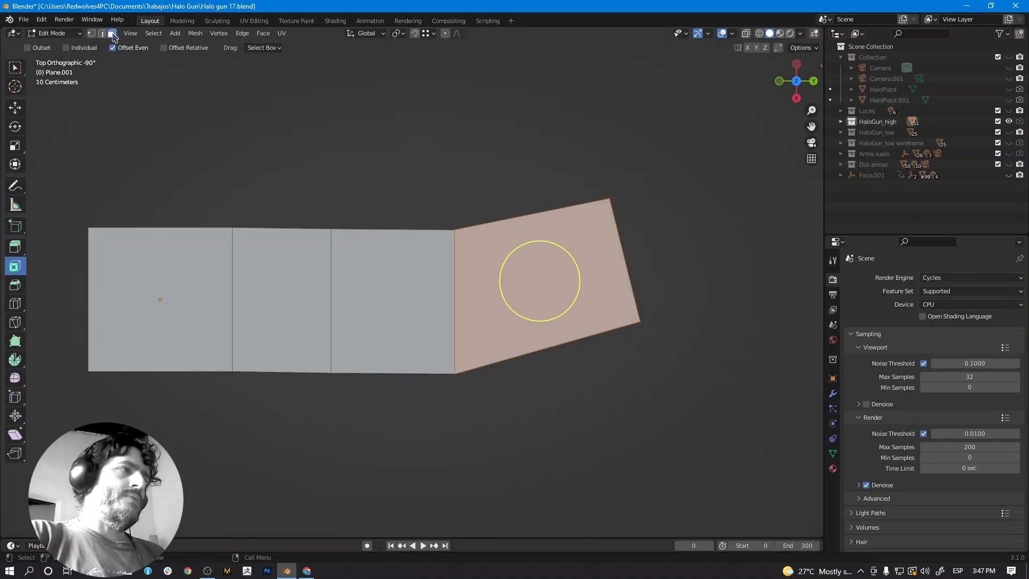
pyautogui.keyDown('shift'); pyautogui.moveTo(142, 80); pyautogui.dragTo(223, 102, button='middle'); pyautogui.keyUp('shift')
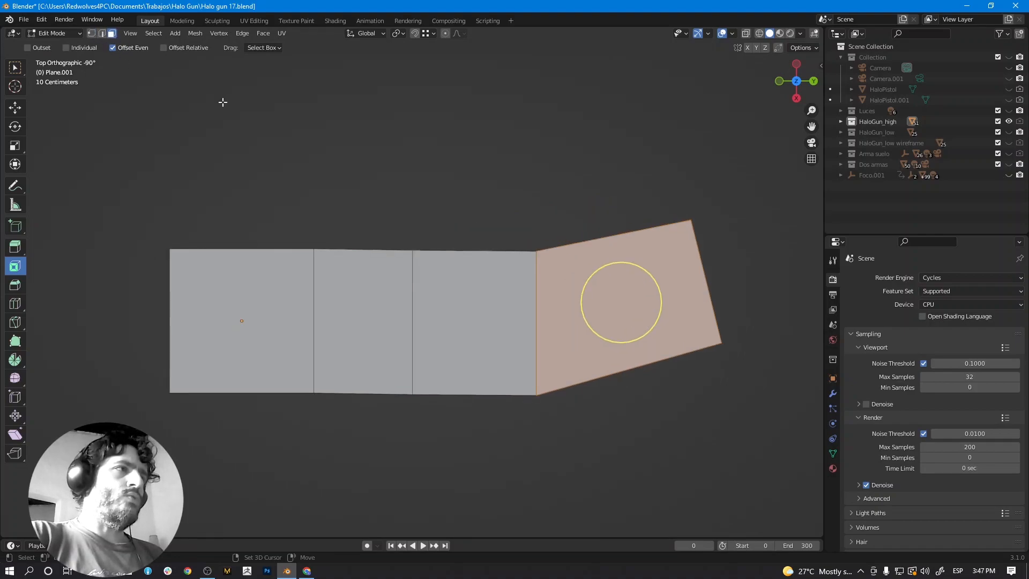
pyautogui.scroll(3, 256, 225)
pyautogui.keyDown('shift'); pyautogui.moveTo(240, 230); pyautogui.dragTo(393, 207, button='middle'); pyautogui.keyUp('shift')
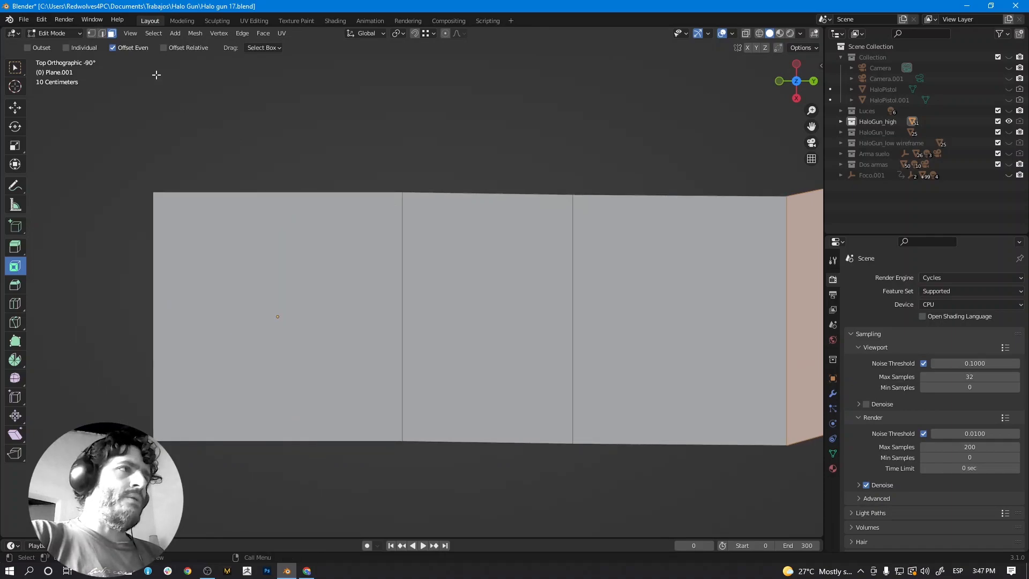
pyautogui.click(293, 297)
pyautogui.moveTo(365, 305); pyautogui.dragTo(374, 264, button='middle')
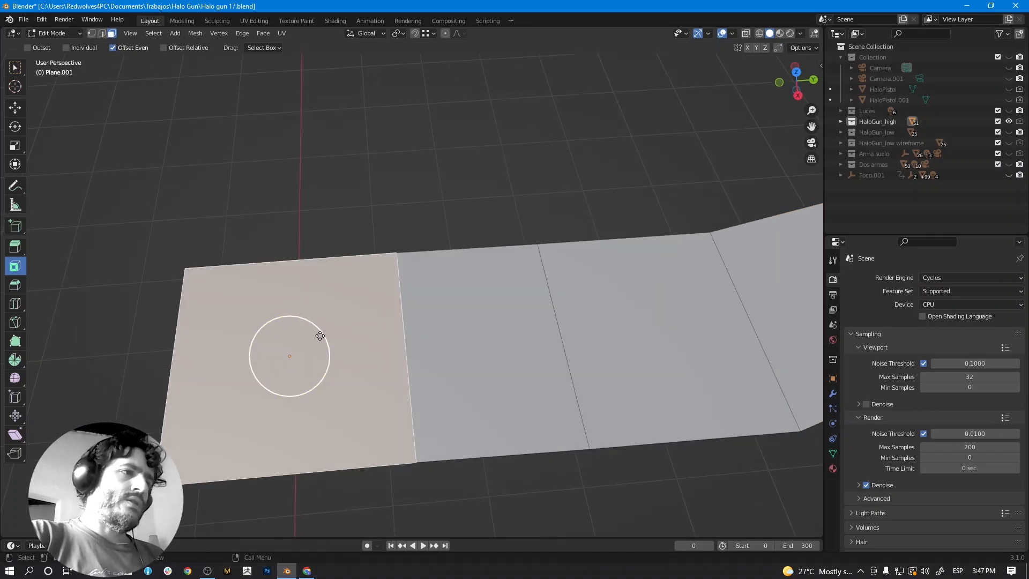
pyautogui.keyDown('alt'); pyautogui.moveTo(317, 338); pyautogui.dragTo(335, 366, button='middle'); pyautogui.keyUp('alt')
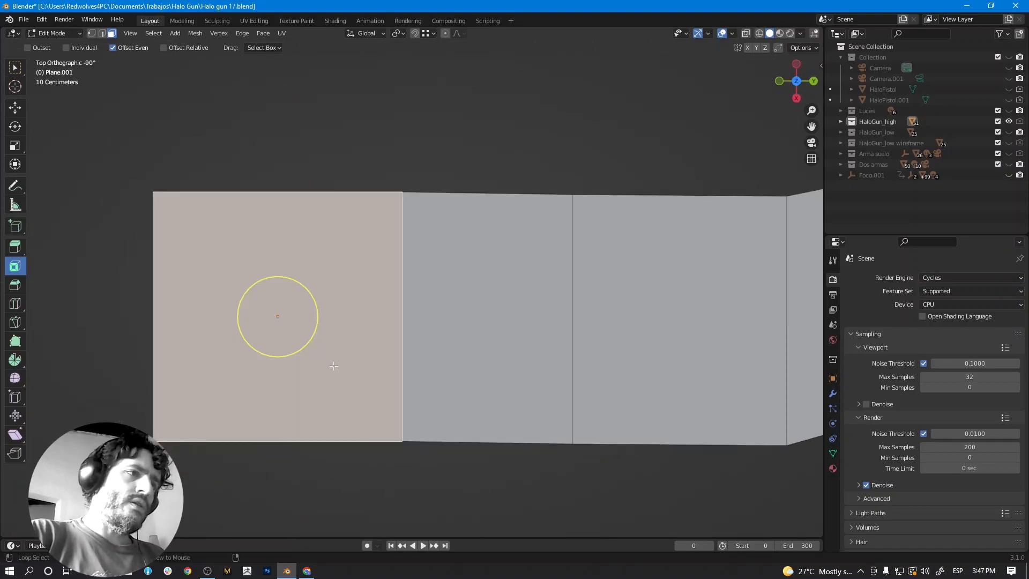
pyautogui.moveTo(315, 298); pyautogui.dragTo(287, 320)
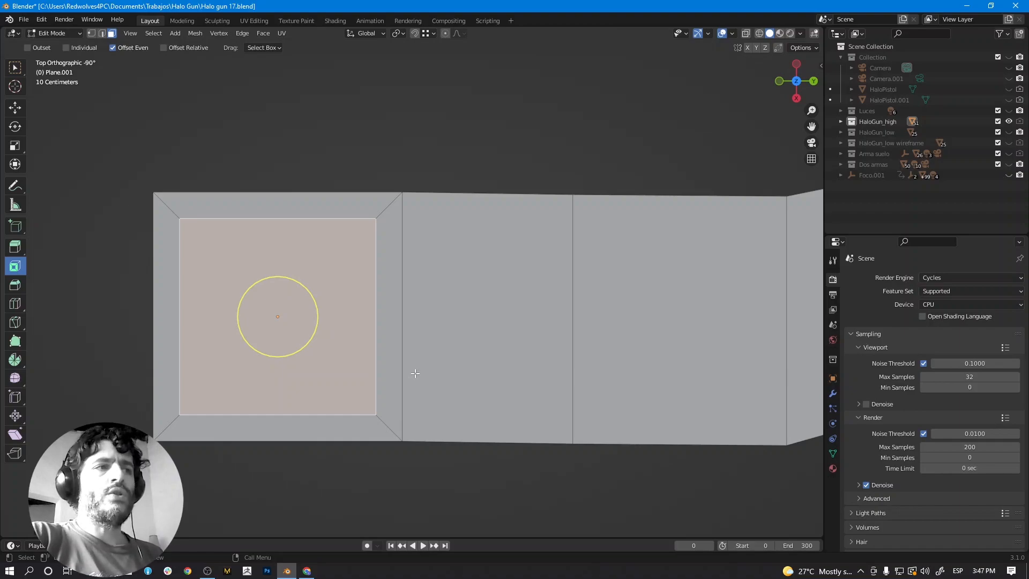
pyautogui.moveTo(412, 334); pyautogui.dragTo(294, 221, button='middle')
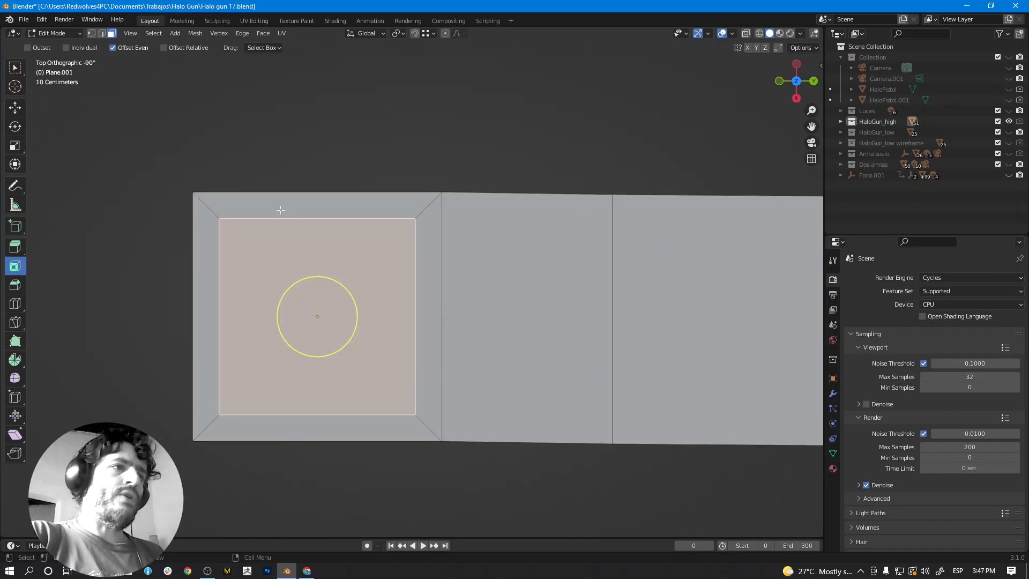
# Try insetting the strip's three remaining faces together as one region, and undo that inset.
pyautogui.keyDown('ctrl'); pyautogui.scroll(-4, 520, 292); pyautogui.keyUp('ctrl')
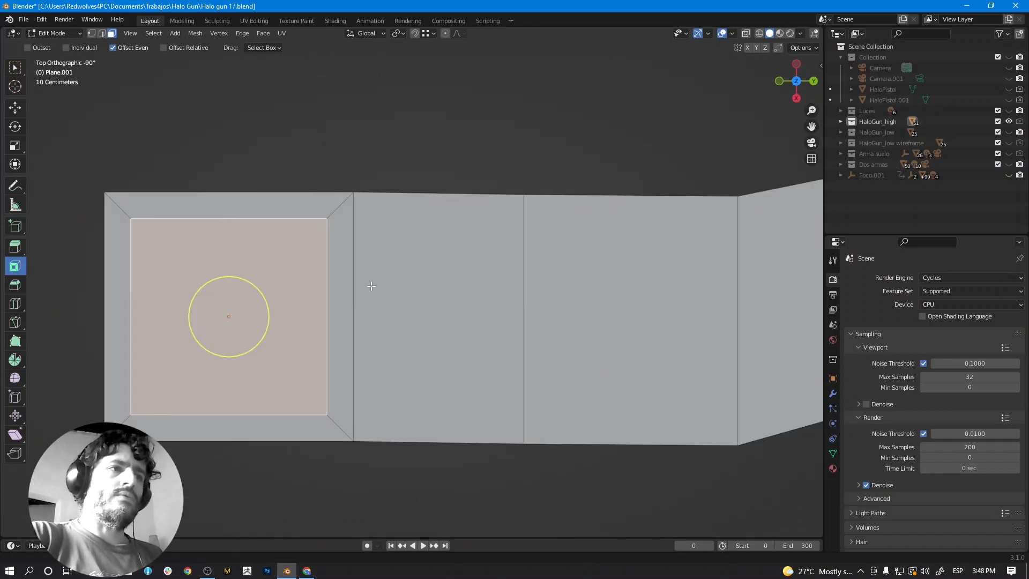
pyautogui.click(386, 289)
pyautogui.keyDown('shift'); pyautogui.moveTo(524, 311); pyautogui.dragTo(493, 305, button='middle'); pyautogui.keyUp('shift')
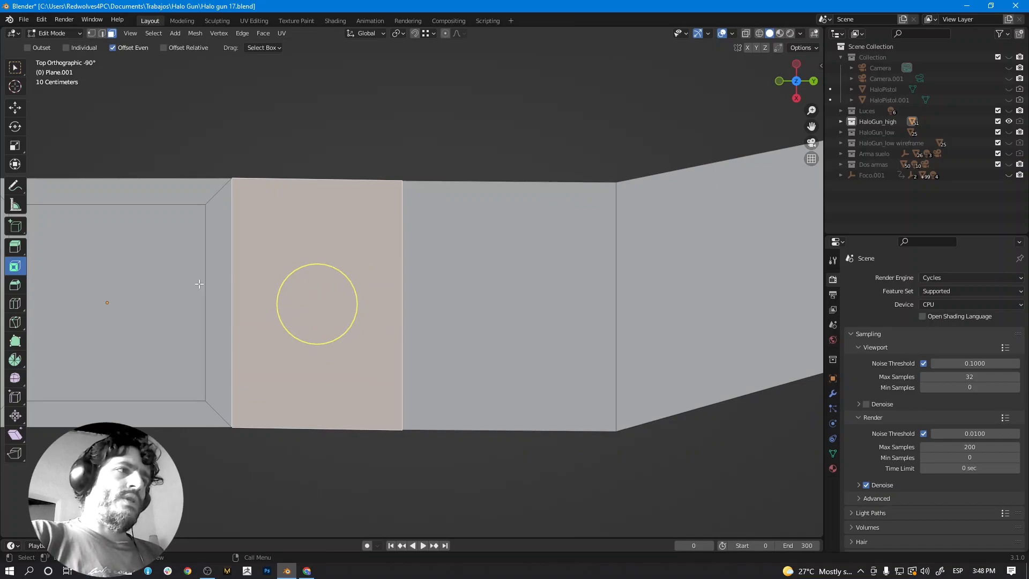
pyautogui.scroll(-2, 152, 274)
pyautogui.keyDown('shift'); pyautogui.click(541, 287); pyautogui.keyUp('shift')
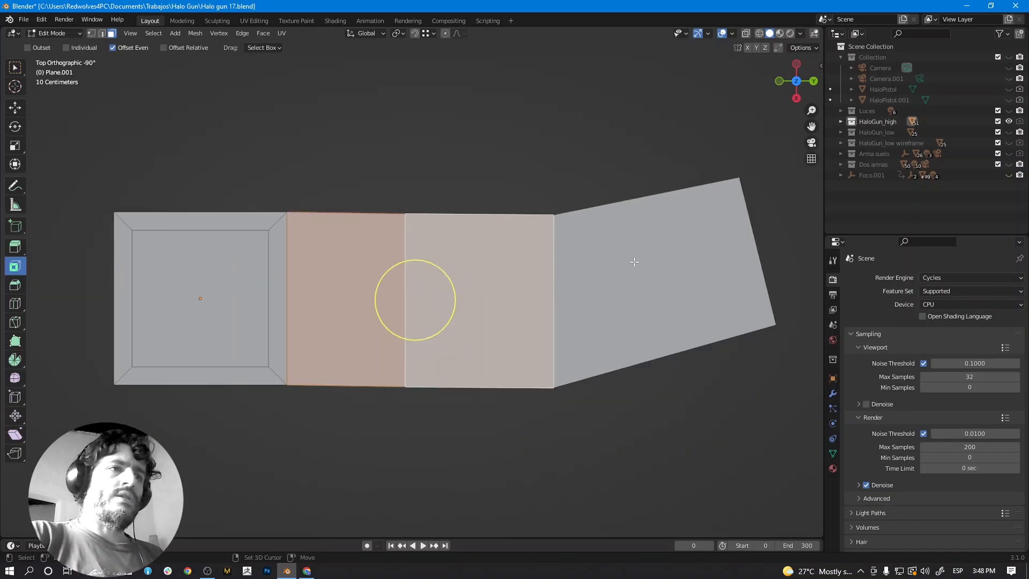
pyautogui.keyDown('shift'); pyautogui.click(570, 275); pyautogui.keyUp('shift')
pyautogui.moveTo(524, 260); pyautogui.dragTo(515, 272)
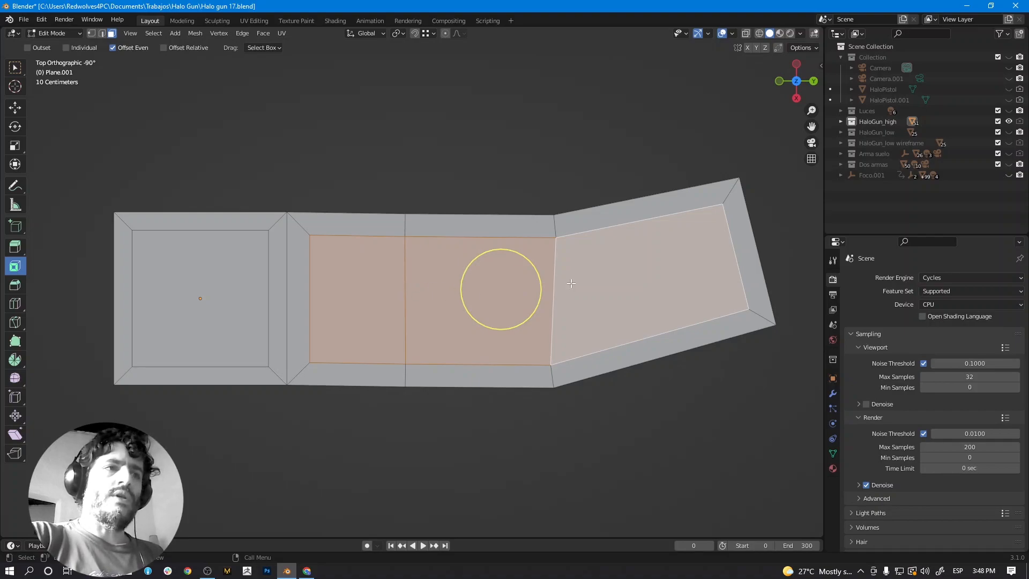
pyautogui.click(441, 175)
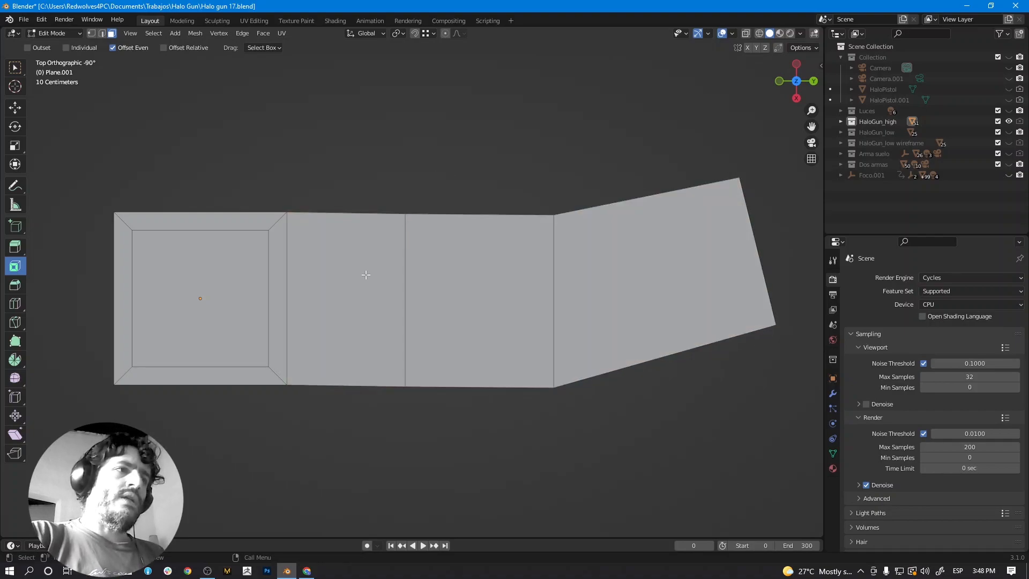
# Inset each of the strip's three remaining faces separately, giving every face its own inner face.
pyautogui.click(370, 276)
pyautogui.moveTo(379, 275); pyautogui.dragTo(369, 287)
pyautogui.click(344, 298)
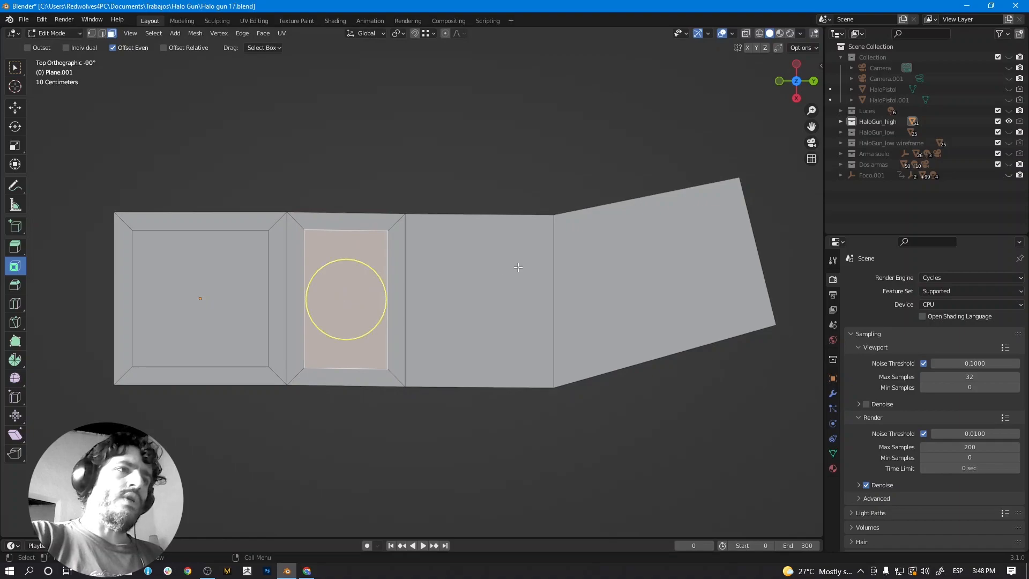
pyautogui.click(484, 299)
pyautogui.press('i')
pyautogui.click(482, 300)
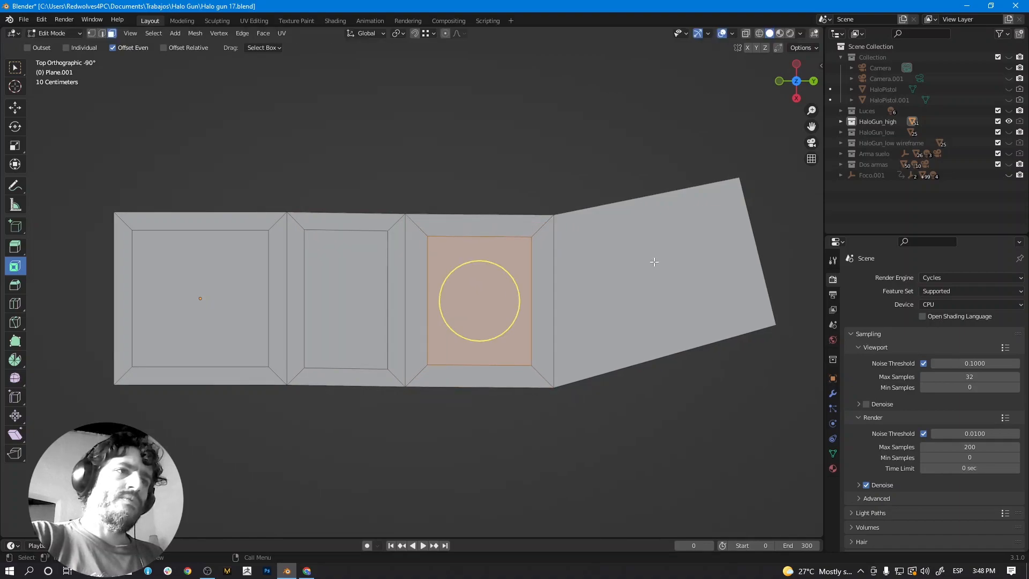
pyautogui.click(654, 273)
pyautogui.press('i')
pyautogui.click(656, 276)
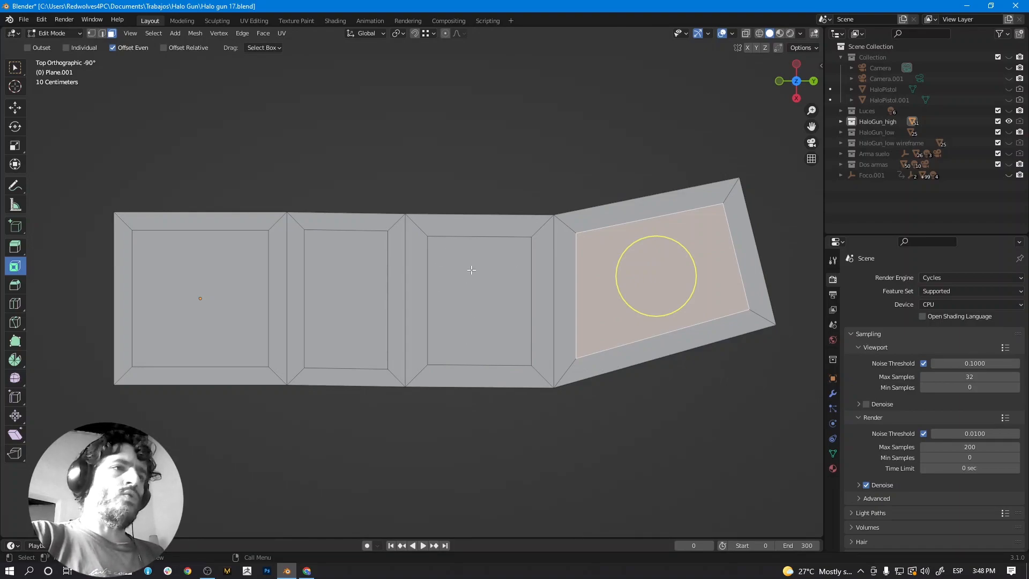
# Extrude the inner faces of the strip's first two sections downward to form recessed boxes.
pyautogui.moveTo(467, 279); pyautogui.dragTo(471, 288, button='middle')
pyautogui.keyDown('shift'); pyautogui.moveTo(359, 309); pyautogui.dragTo(499, 240, button='middle'); pyautogui.keyUp('shift')
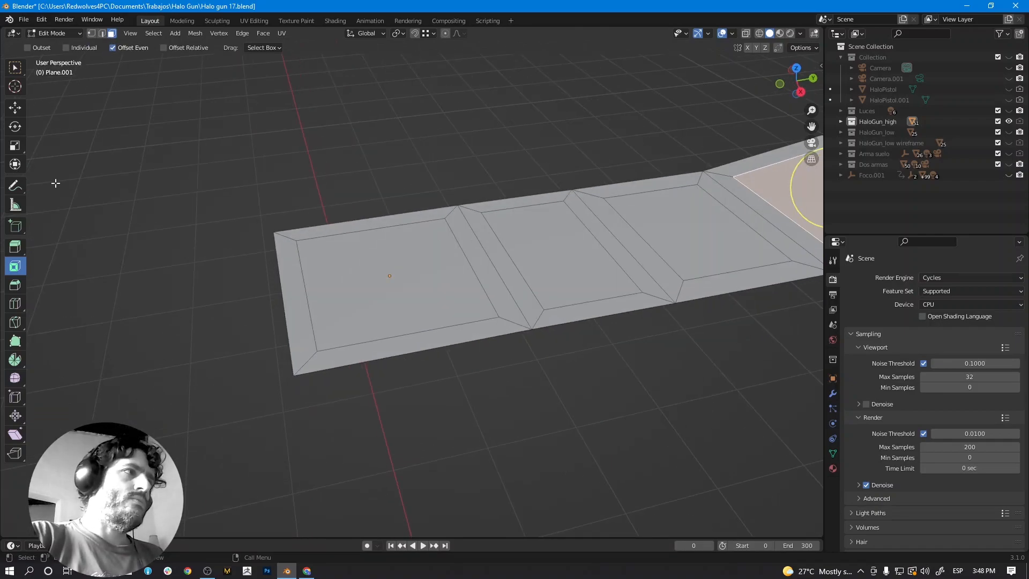
pyautogui.click(15, 246)
pyautogui.click(349, 279)
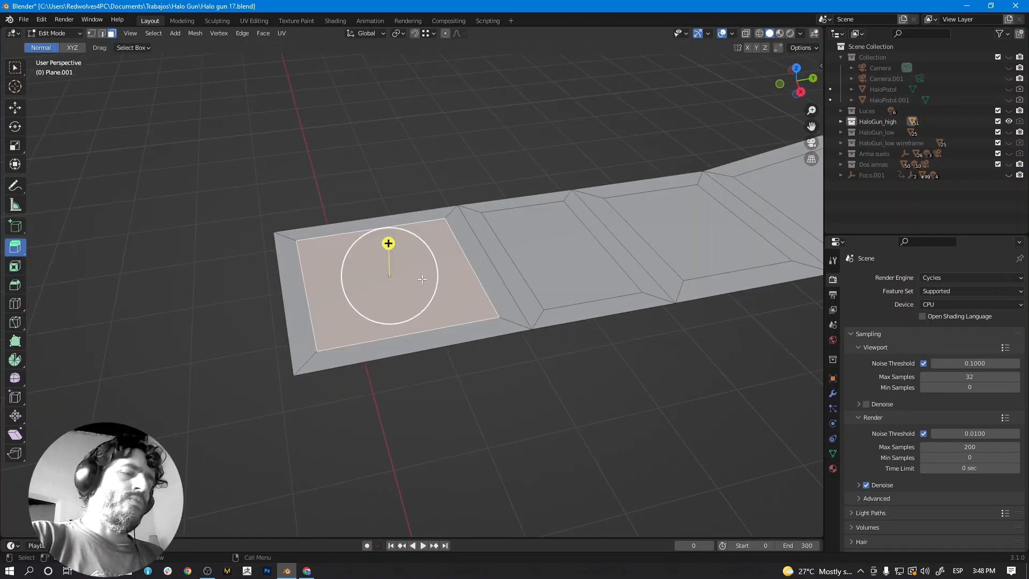
pyautogui.moveTo(349, 279); pyautogui.dragTo(391, 231, button='middle')
pyautogui.moveTo(391, 230); pyautogui.dragTo(558, 277)
pyautogui.click(558, 278)
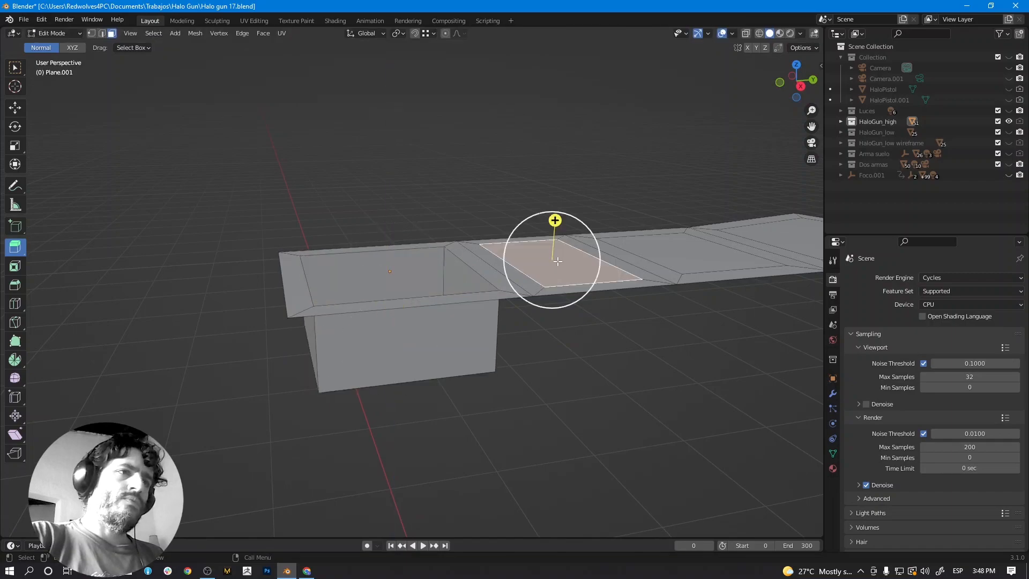
pyautogui.moveTo(553, 224); pyautogui.dragTo(552, 275)
# Extrude the inner faces of the strip's third and fourth sections upward into raised blocks.
pyautogui.click(662, 256)
pyautogui.keyDown('shift'); pyautogui.moveTo(662, 255); pyautogui.dragTo(439, 275, button='middle'); pyautogui.keyUp('shift')
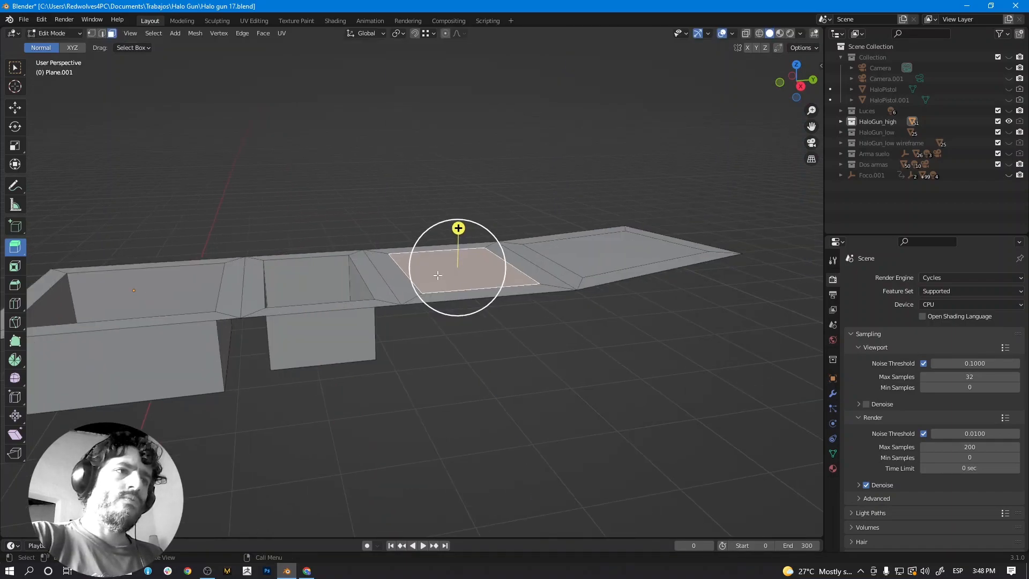
pyautogui.moveTo(458, 230); pyautogui.dragTo(452, 129)
pyautogui.moveTo(457, 230); pyautogui.dragTo(460, 271, button='middle')
pyautogui.click(460, 270)
pyautogui.moveTo(488, 233); pyautogui.dragTo(481, 99)
pyautogui.scroll(-3, 322, 408)
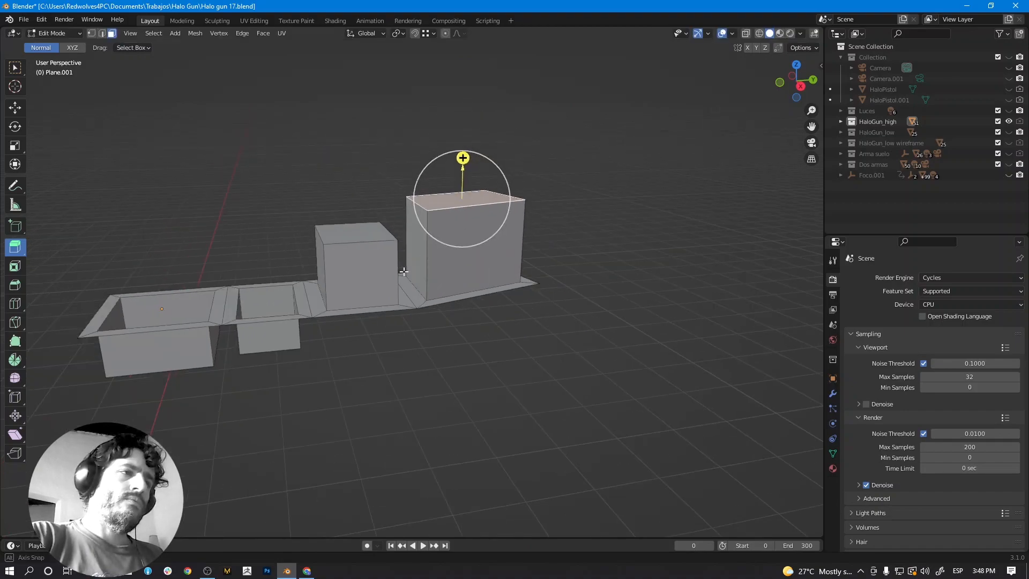
# Undo the extrusions and insets back to the plain four-face strip.
pyautogui.moveTo(290, 445); pyautogui.dragTo(317, 447, button='middle')
pyautogui.keyDown('shift'); pyautogui.moveTo(331, 408); pyautogui.dragTo(409, 354, button='middle'); pyautogui.keyUp('shift')
pyautogui.hotkey('ctrl', 'z')
pyautogui.hotkey('ctrl', 'z')
pyautogui.hotkey('ctrl', 'z')
pyautogui.hotkey('ctrl', 'z')
pyautogui.hotkey('ctrl', 'z')
pyautogui.hotkey('ctrl', 'z')
pyautogui.hotkey('ctrl', 'z')
pyautogui.hotkey('ctrl', 'z')
pyautogui.hotkey('ctrl', 'z')
pyautogui.hotkey('ctrl', 'z')
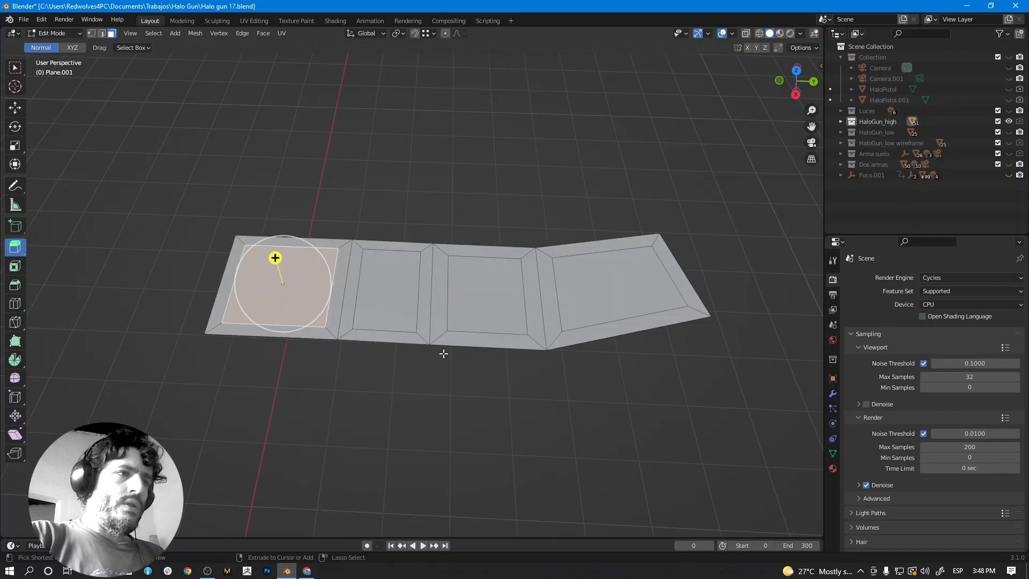
pyautogui.hotkey('ctrl', 'z')
pyautogui.hotkey('ctrl', 'z')
pyautogui.hotkey('ctrl', 'z')
pyautogui.hotkey('ctrl', 'z')
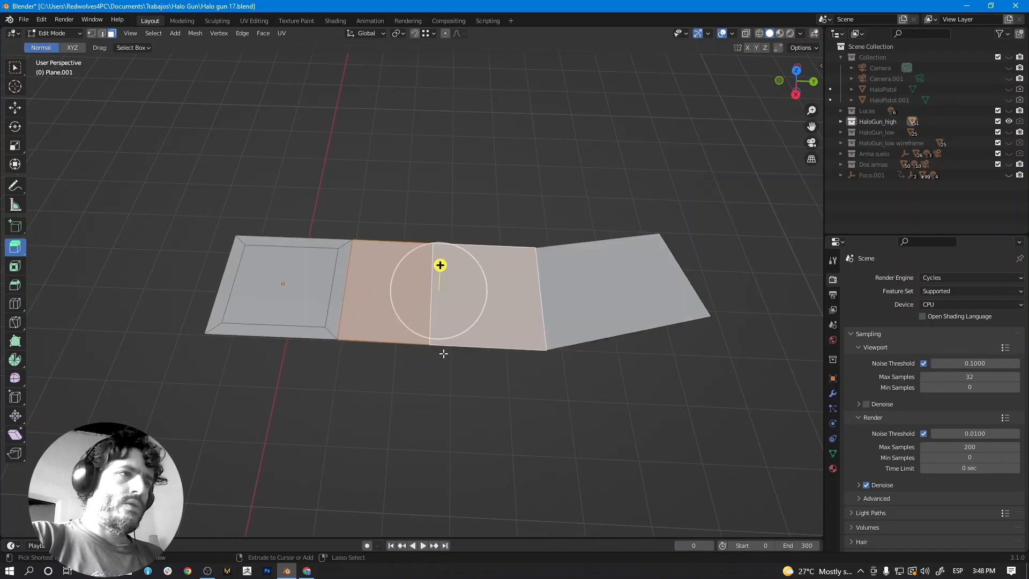
pyautogui.moveTo(440, 292); pyautogui.dragTo(448, 311, button='middle')
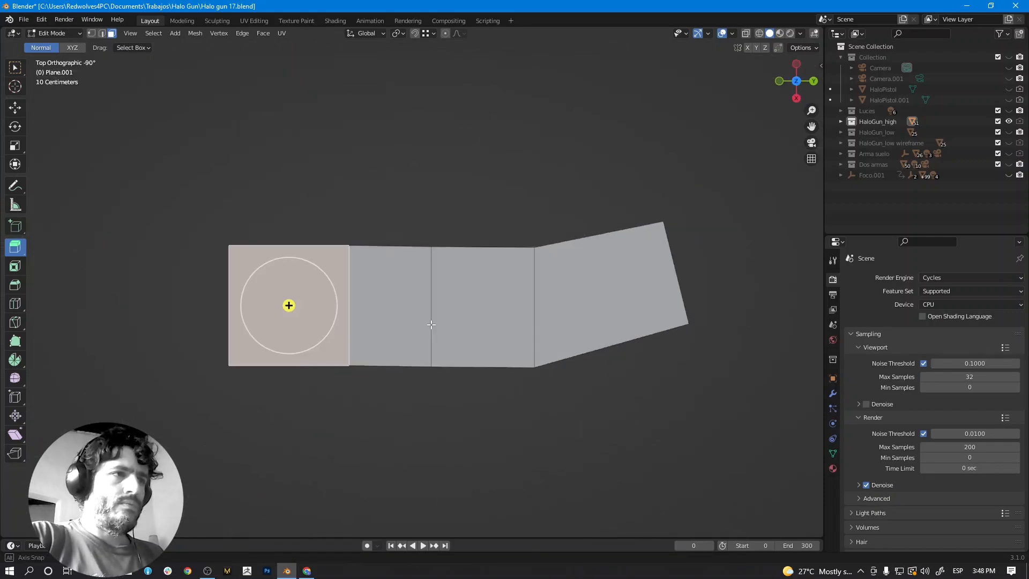
# Select all linked faces of the strip and delete them.
pyautogui.scroll(4, 448, 311)
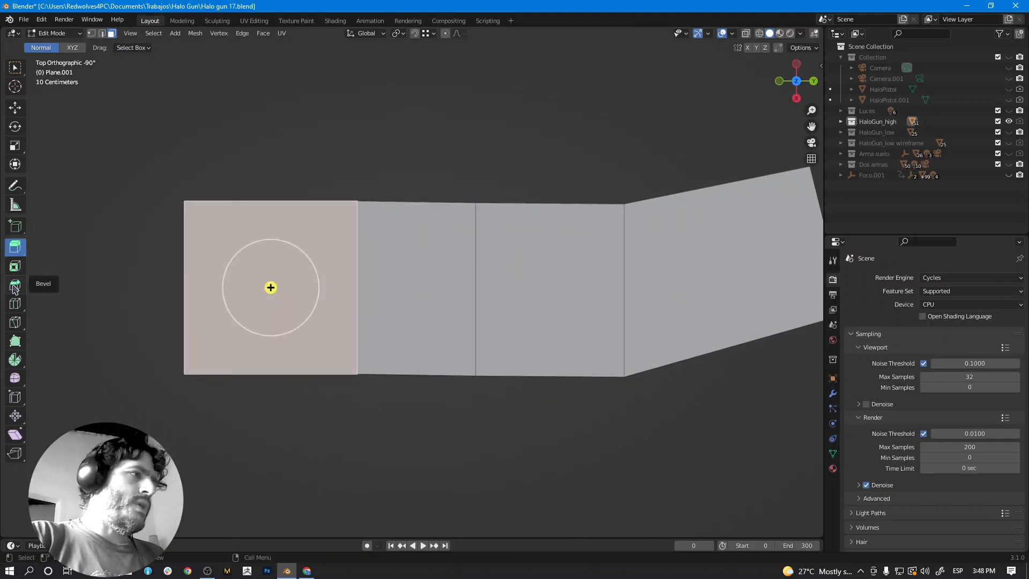
pyautogui.moveTo(502, 234); pyautogui.dragTo(445, 268, button='middle')
pyautogui.hotkey('ctrl', 'l')
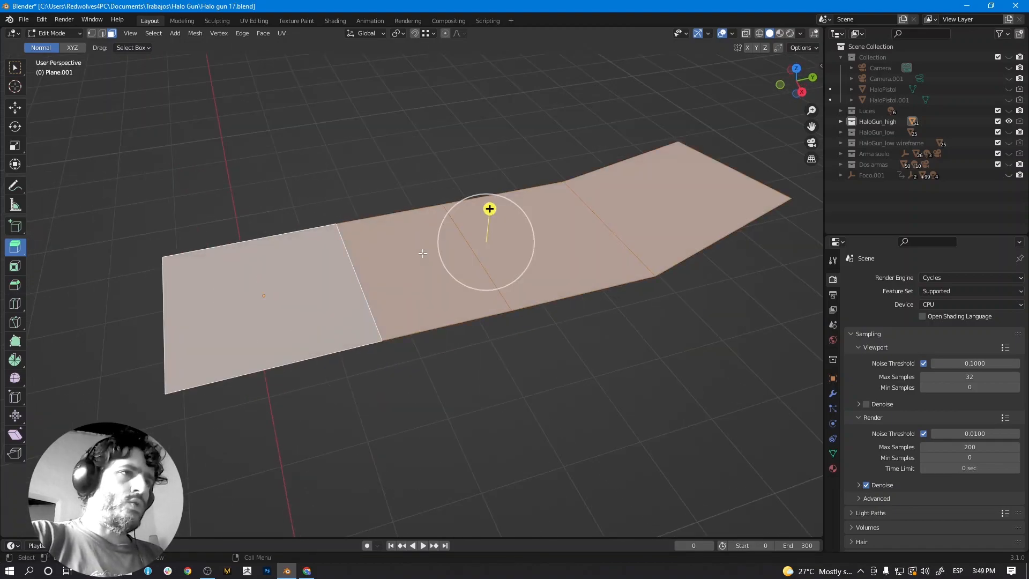
pyautogui.press('x')
pyautogui.click(423, 254)
# Add a cube mesh inside the emptied plane object.
pyautogui.hotkey('shift', 'a')
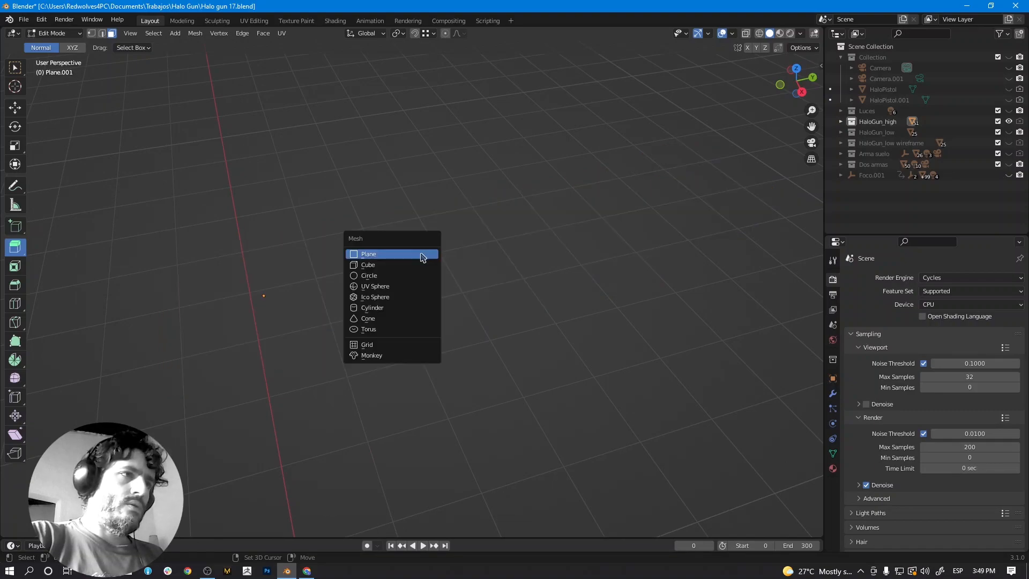
pyautogui.click(418, 264)
pyautogui.moveTo(418, 265); pyautogui.dragTo(321, 294, button='middle')
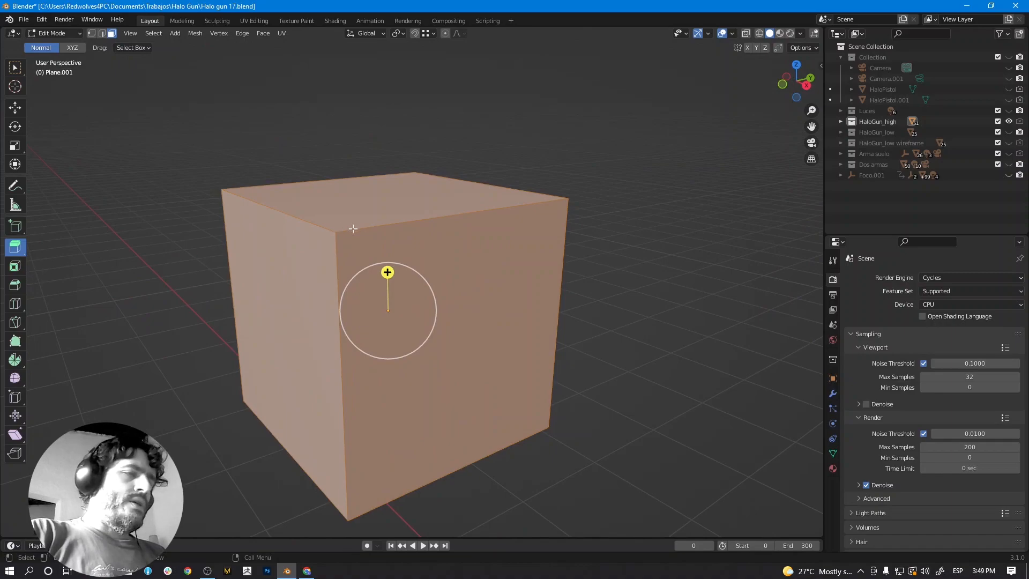
# Select the cube's four top edges in edge selection, try a single-segment bevel on them, and undo it.
pyautogui.click(102, 34)
pyautogui.click(281, 210)
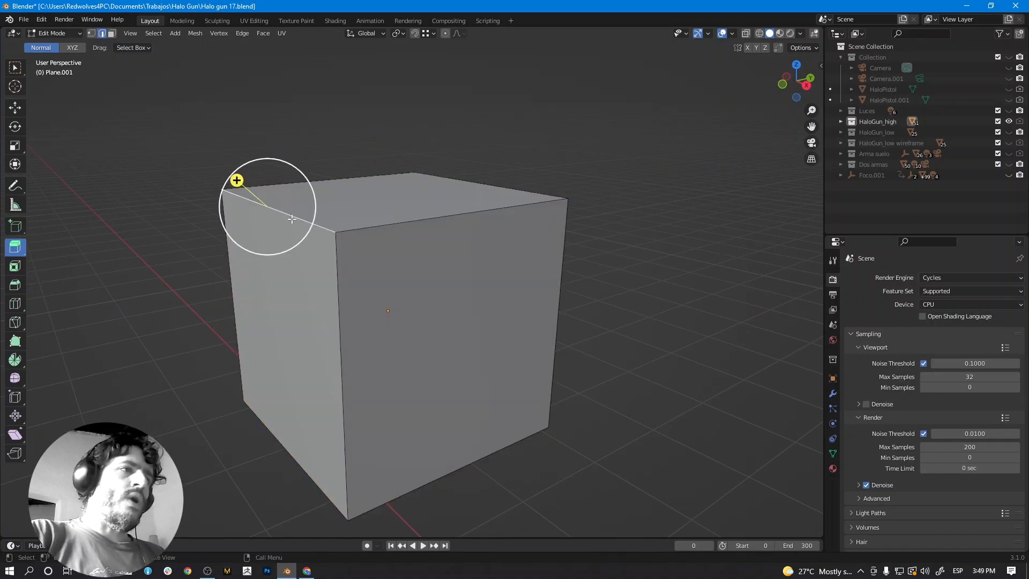
pyautogui.keyDown('shift'); pyautogui.click(396, 224); pyautogui.keyUp('shift')
pyautogui.keyDown('shift'); pyautogui.click(462, 189); pyautogui.keyUp('shift')
pyautogui.keyDown('shift'); pyautogui.click(306, 187); pyautogui.keyUp('shift')
pyautogui.click(18, 288)
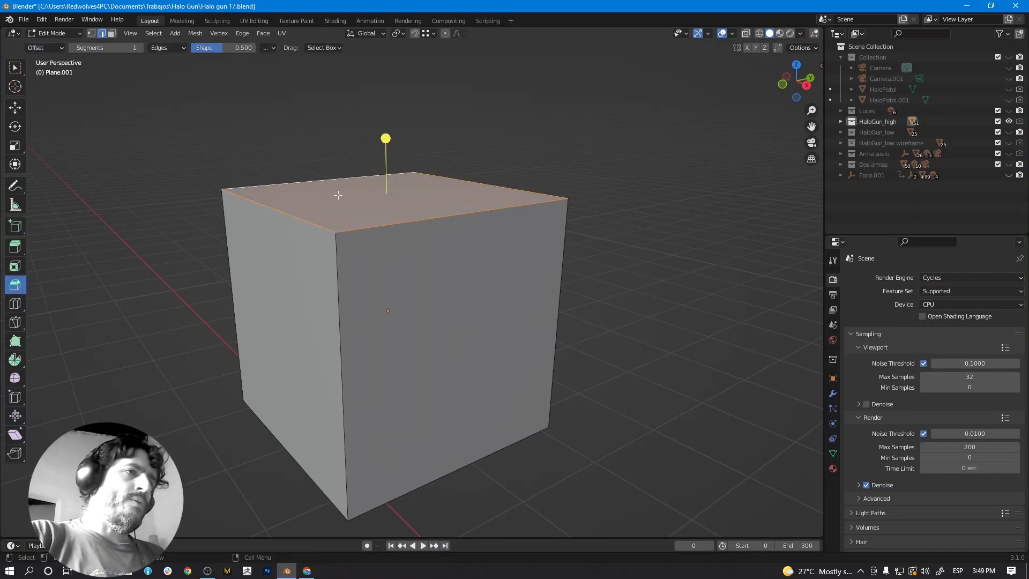
pyautogui.moveTo(386, 152); pyautogui.dragTo(385, 108)
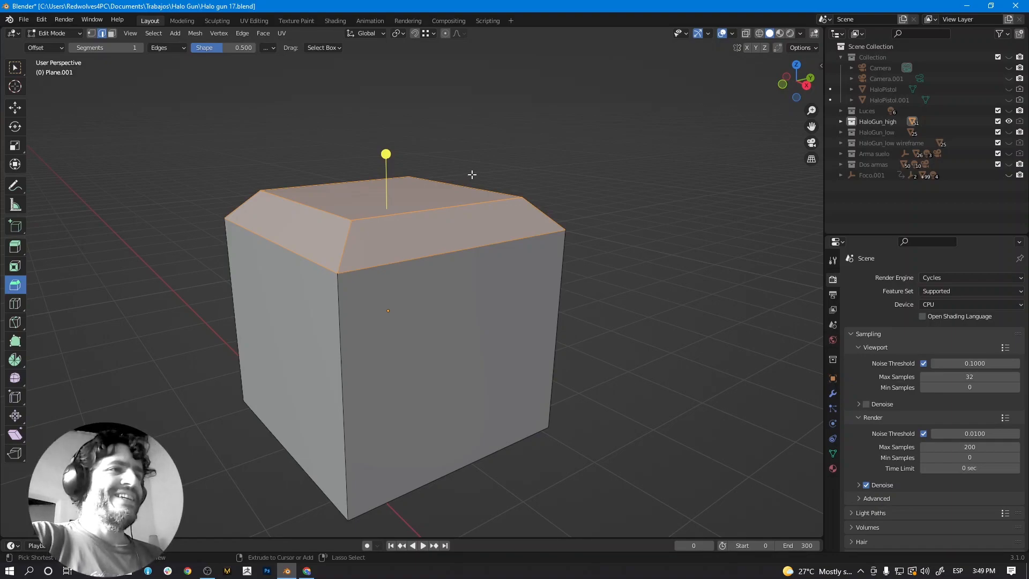
pyautogui.hotkey('ctrl', 'z')
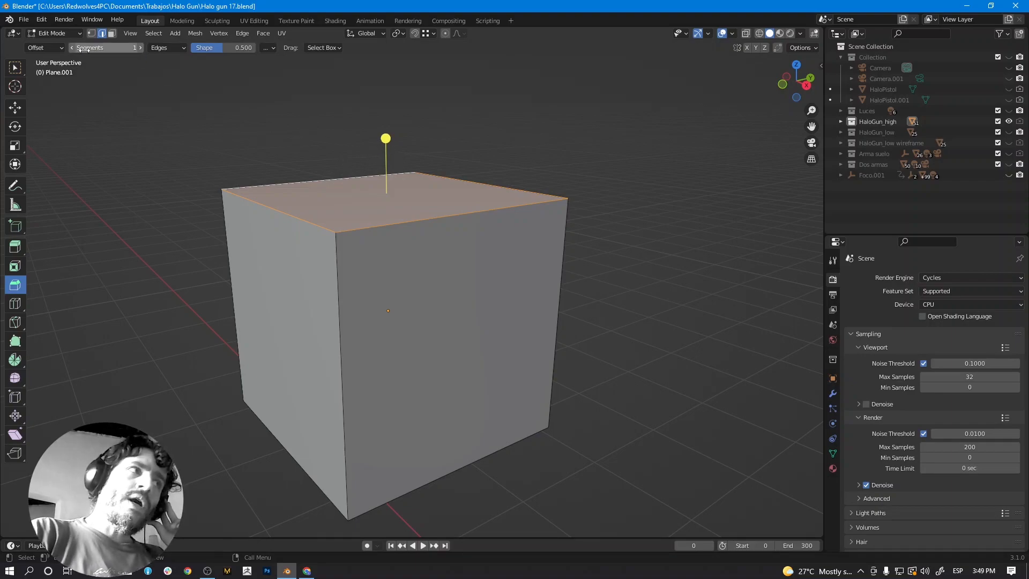
# Bevel the cube's four top edges with 3 segments.
pyautogui.click(141, 48)
pyautogui.click(140, 47)
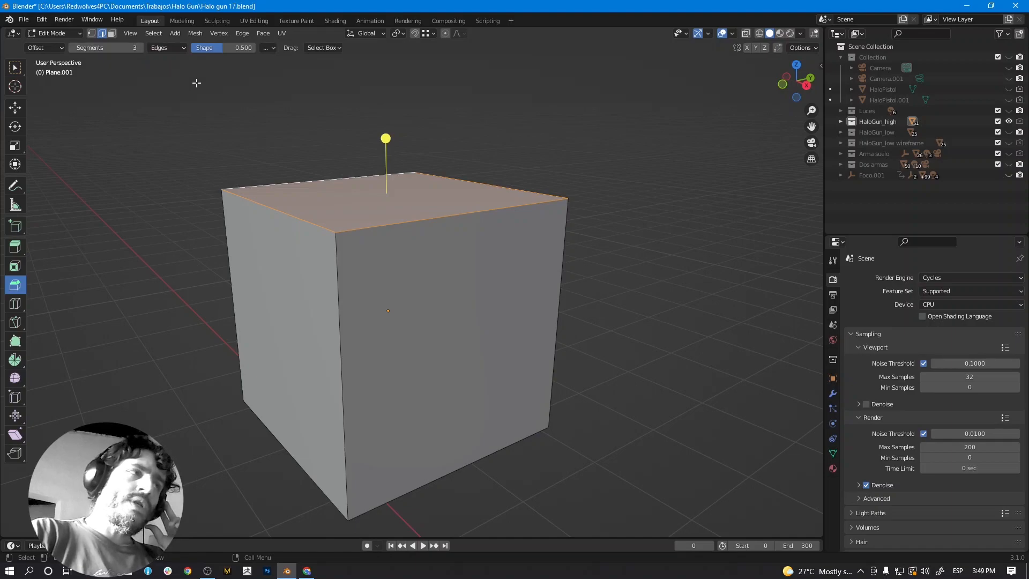
pyautogui.moveTo(386, 138); pyautogui.dragTo(390, 103)
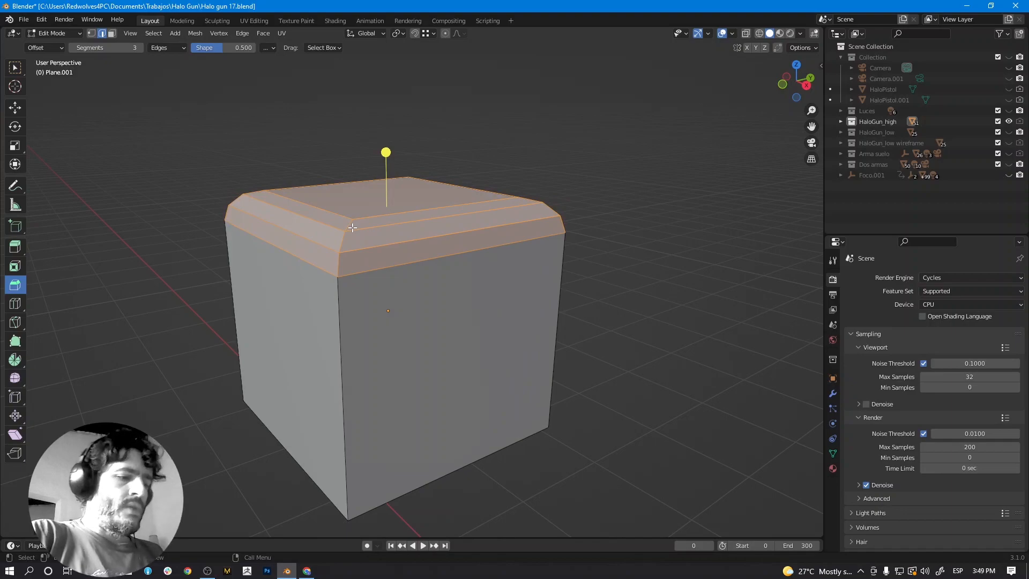
# Undo the 3-segment bevel, try different segment counts on the cube's four top edges, and finish with a narrow single-segment bevel.
pyautogui.hotkey('ctrl', 'z')
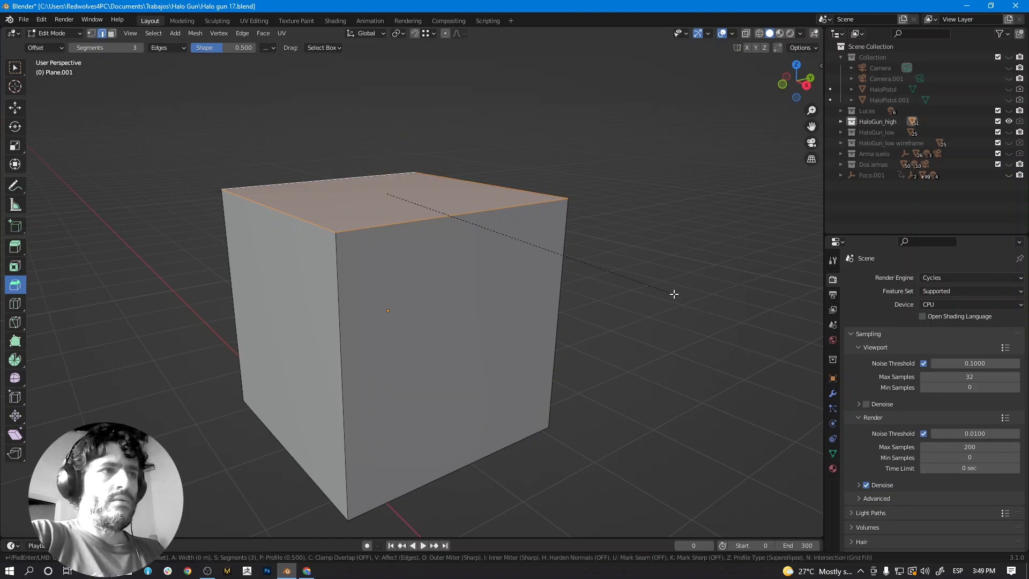
pyautogui.hotkey('ctrl', 'b')
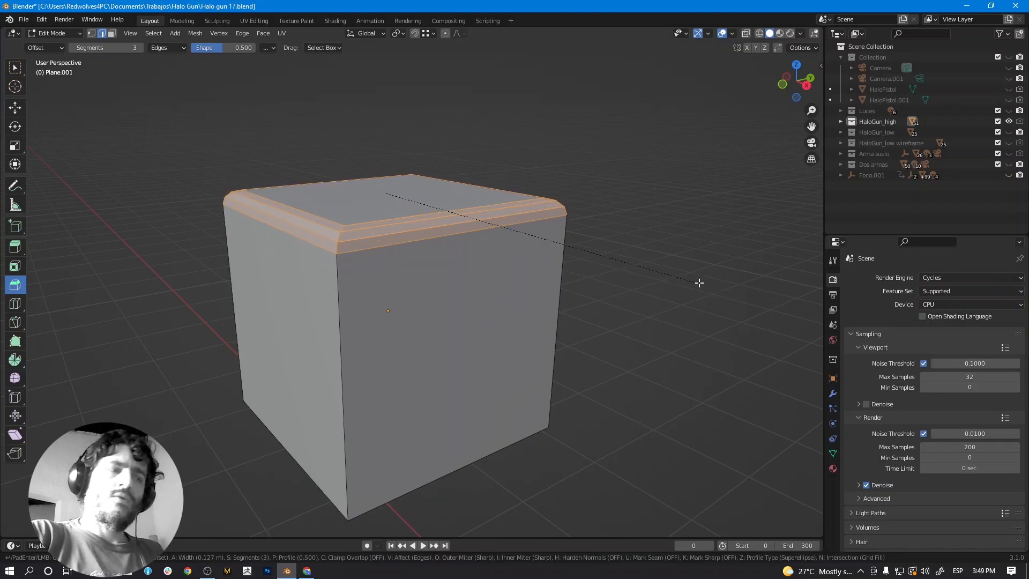
pyautogui.scroll(7, 729, 296)
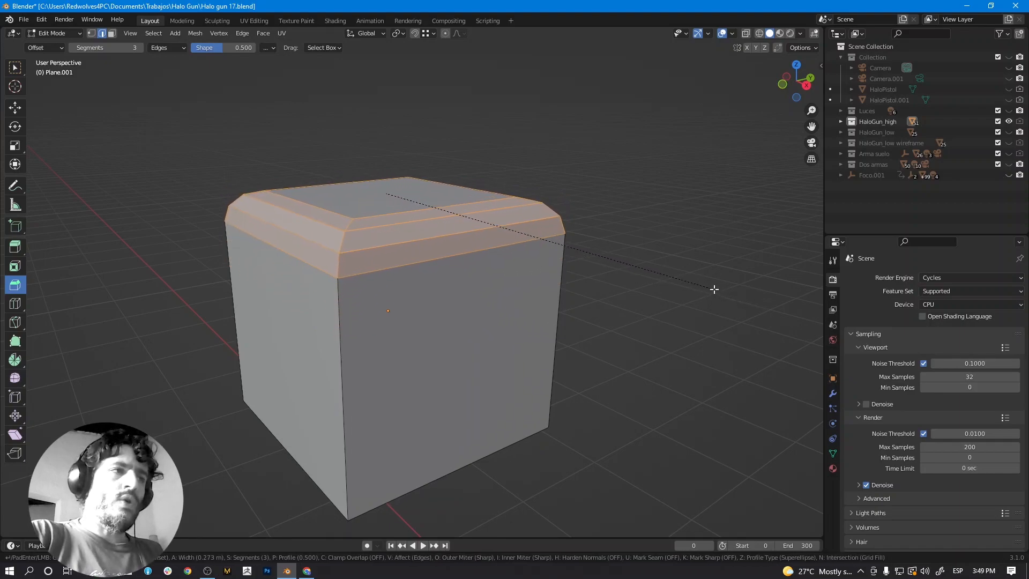
pyautogui.scroll(-9, 714, 289)
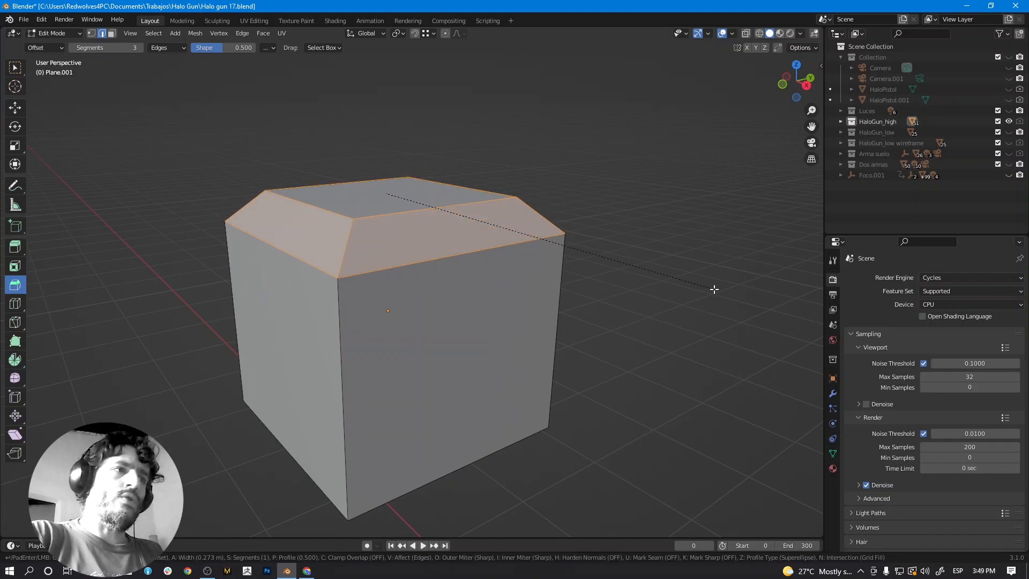
pyautogui.scroll(7, 714, 289)
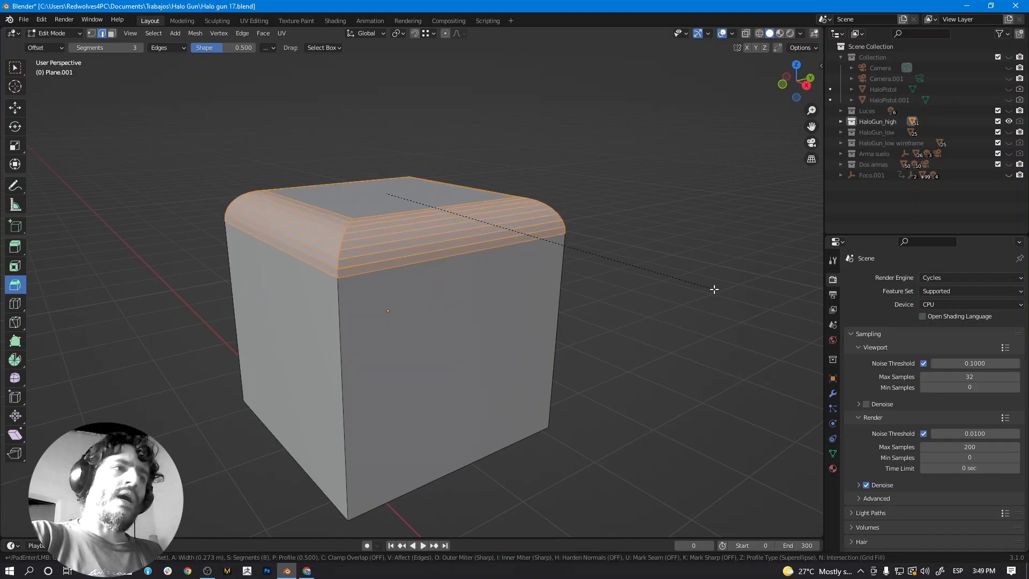
pyautogui.scroll(-7, 714, 289)
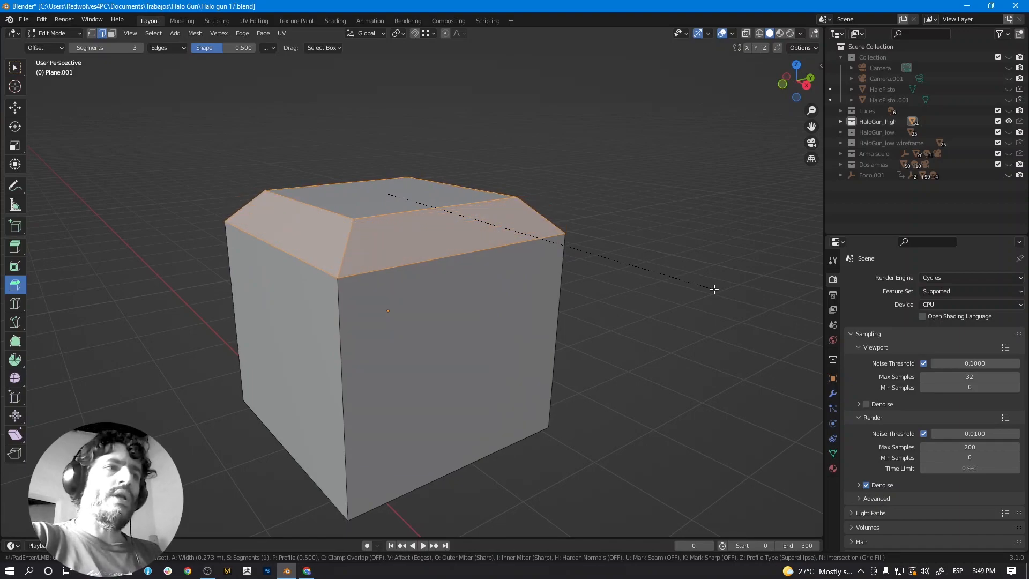
pyautogui.scroll(11, 714, 289)
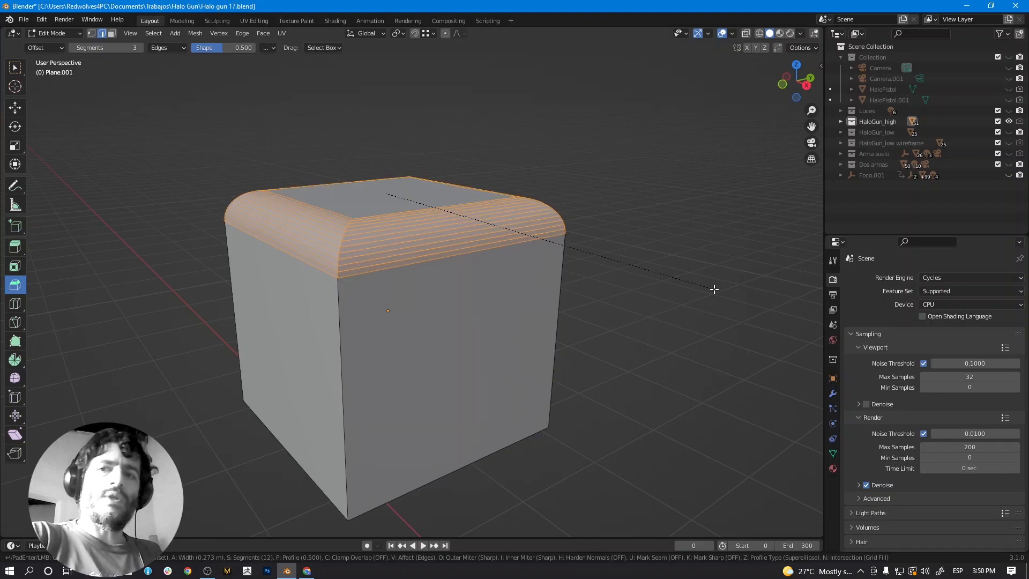
pyautogui.scroll(-11, 714, 289)
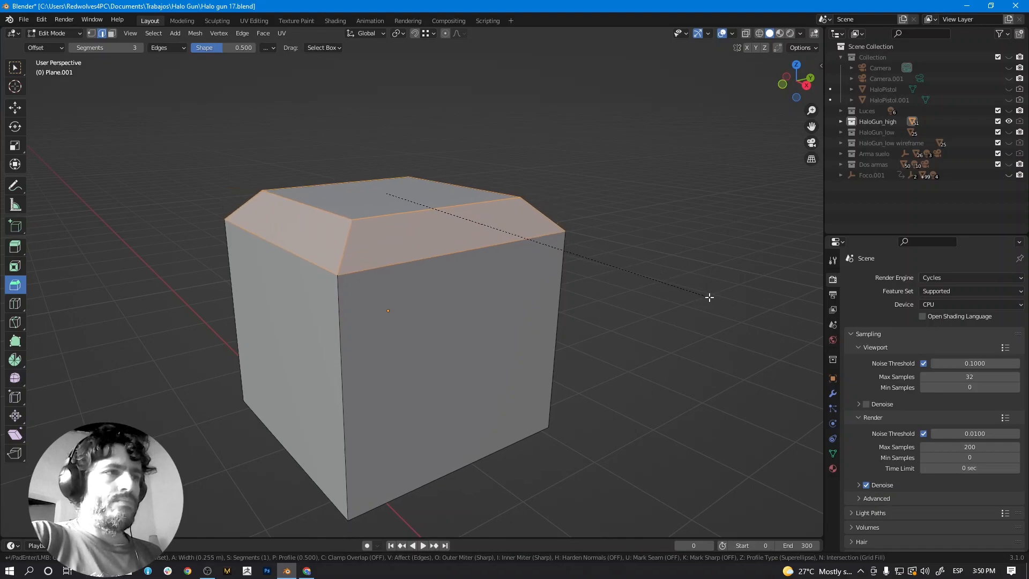
pyautogui.click(686, 286)
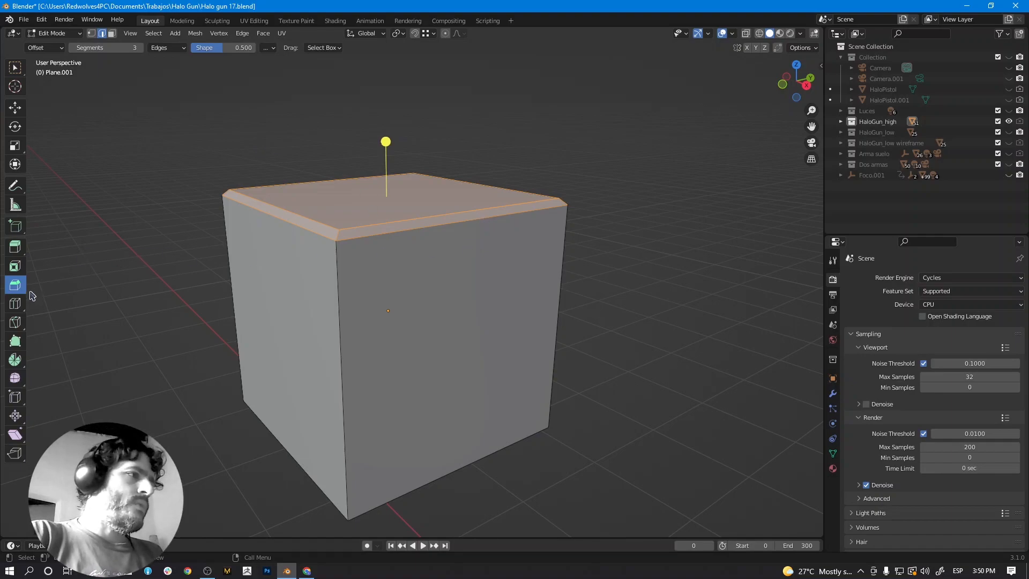
# Delete the whole cube mesh and add a plane in its place.
pyautogui.click(16, 304)
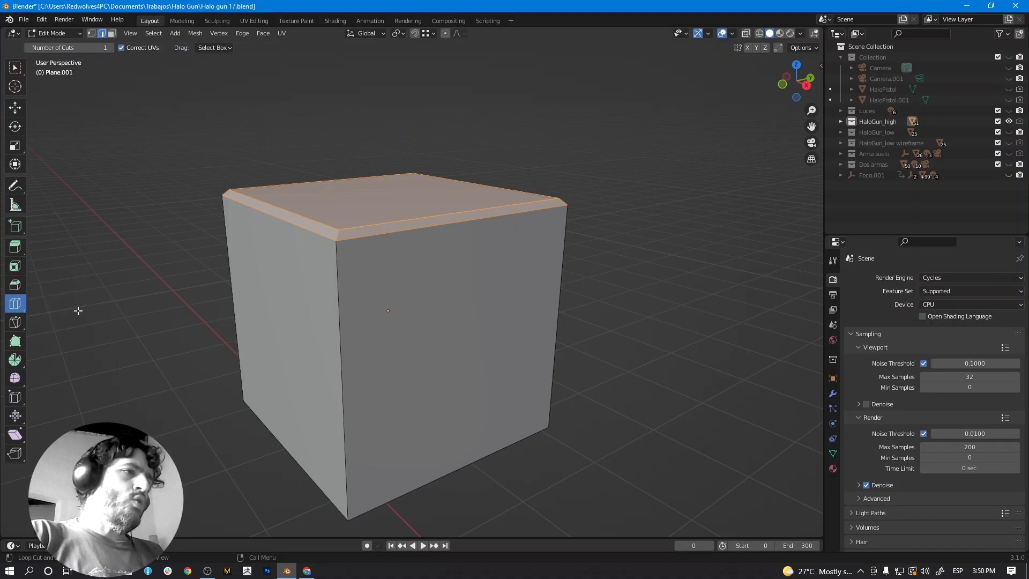
pyautogui.click(20, 285)
pyautogui.moveTo(529, 226); pyautogui.dragTo(506, 258, button='middle')
pyautogui.scroll(-2, 486, 268)
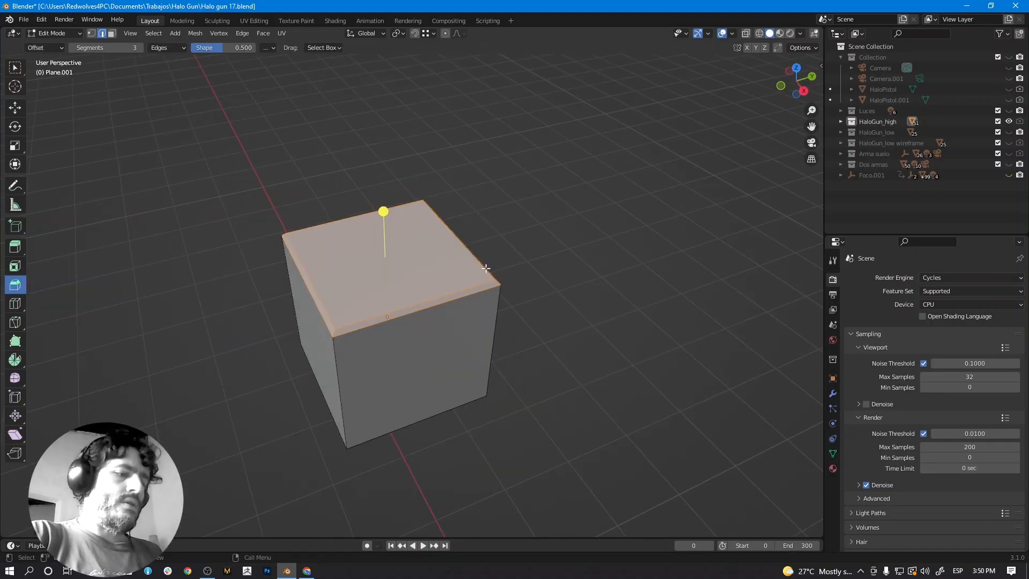
pyautogui.press('a')
pyautogui.press('x')
pyautogui.click(480, 281)
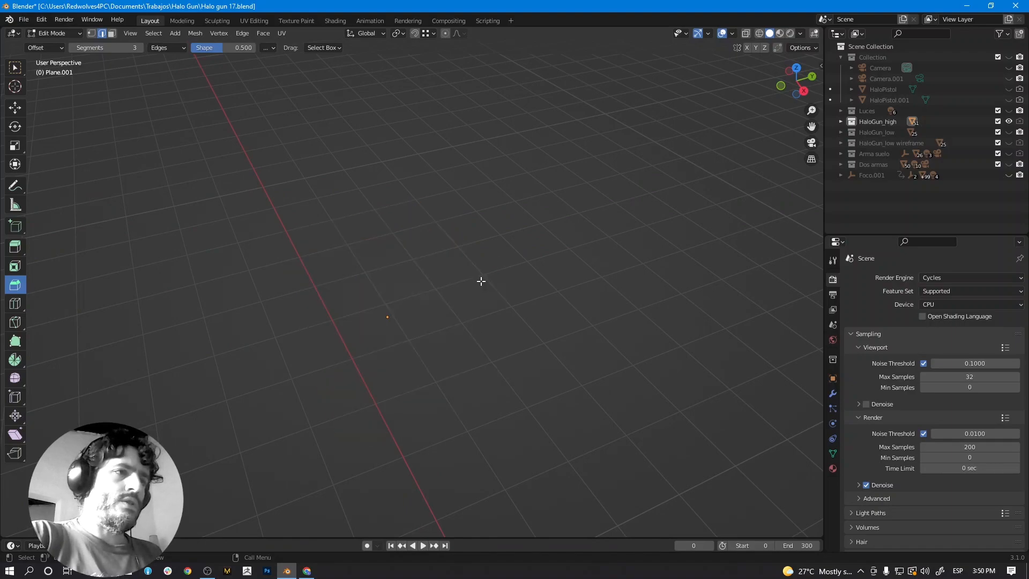
pyautogui.hotkey('shift', 'a')
pyautogui.click(472, 272)
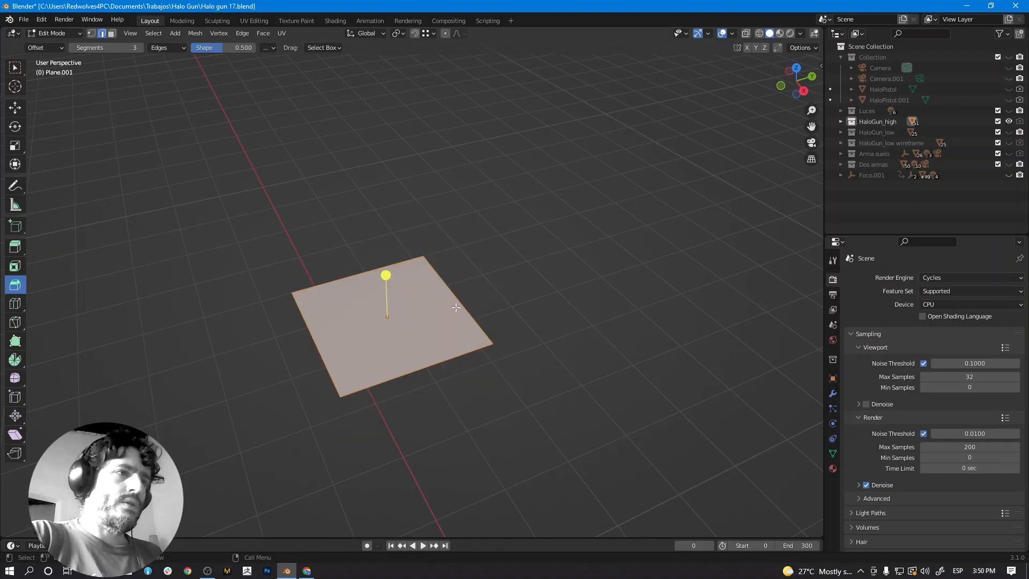
# Using top view and wireframe shading, extrude the plane's positive-Y edge outward by about 2 m along Y.
pyautogui.moveTo(474, 299); pyautogui.dragTo(458, 327, button='middle')
pyautogui.press('super')
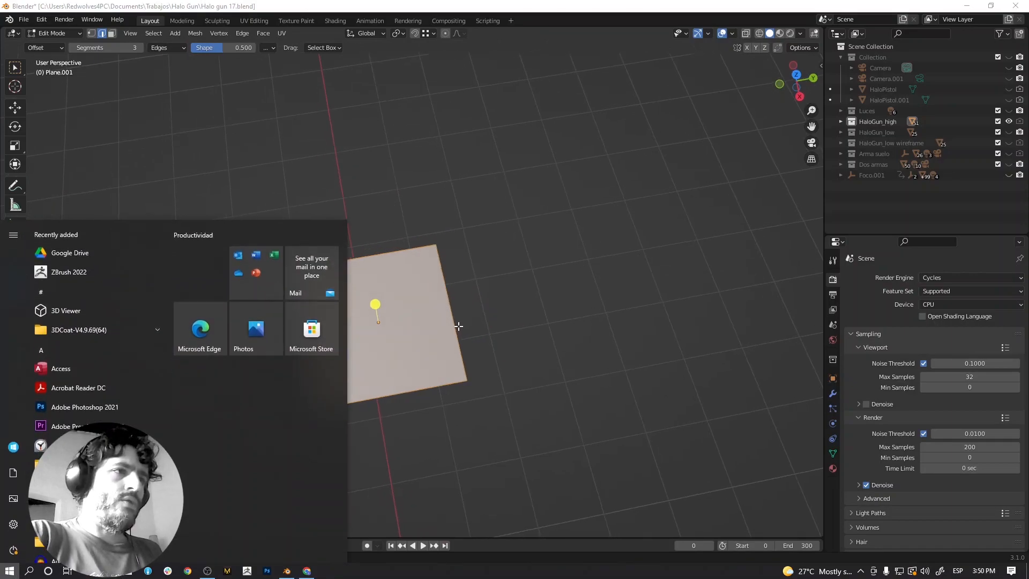
pyautogui.press('super')
pyautogui.press('KP_7')
pyautogui.scroll(4, 472, 311)
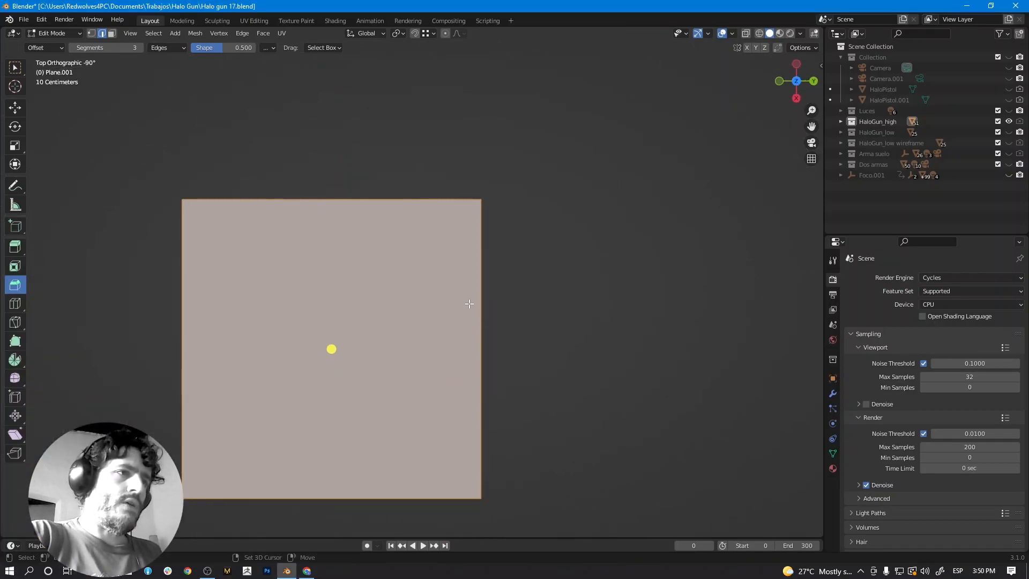
pyautogui.click(470, 270)
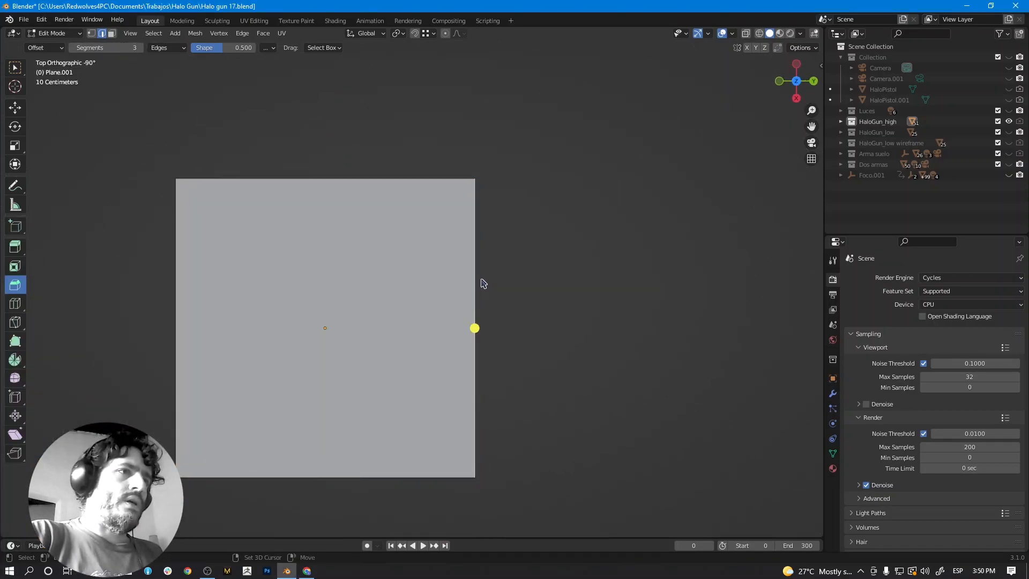
pyautogui.keyDown('shift'); pyautogui.moveTo(466, 275); pyautogui.dragTo(410, 248, button='middle'); pyautogui.keyUp('shift')
pyautogui.hotkey('shift', 'z')
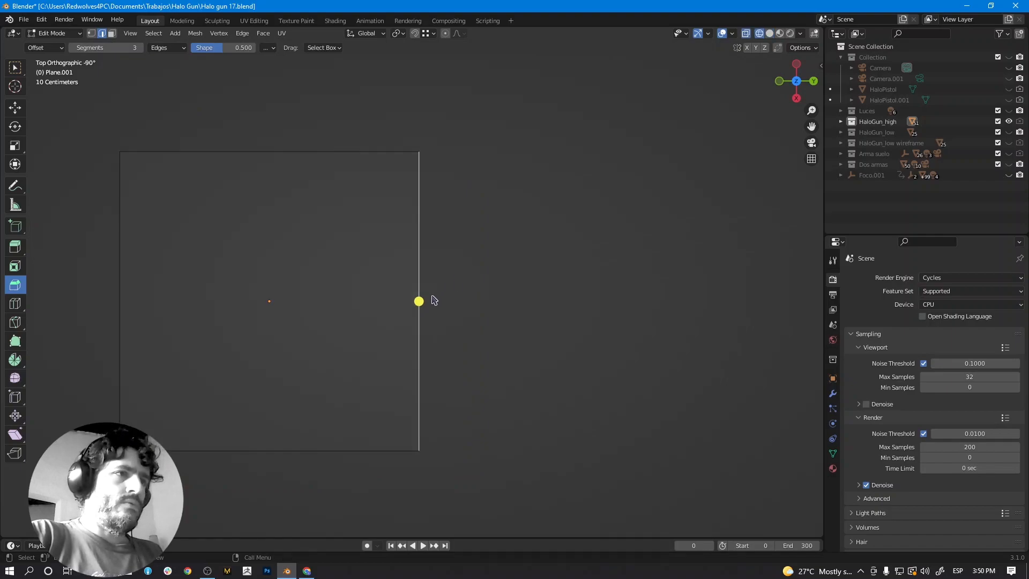
pyautogui.click(15, 247)
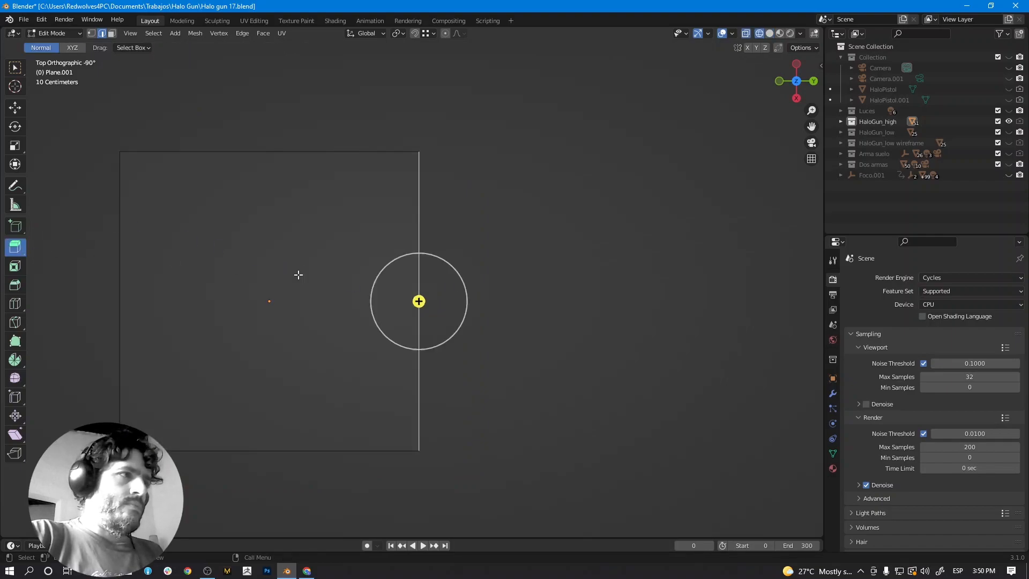
pyautogui.moveTo(473, 294); pyautogui.dragTo(772, 295)
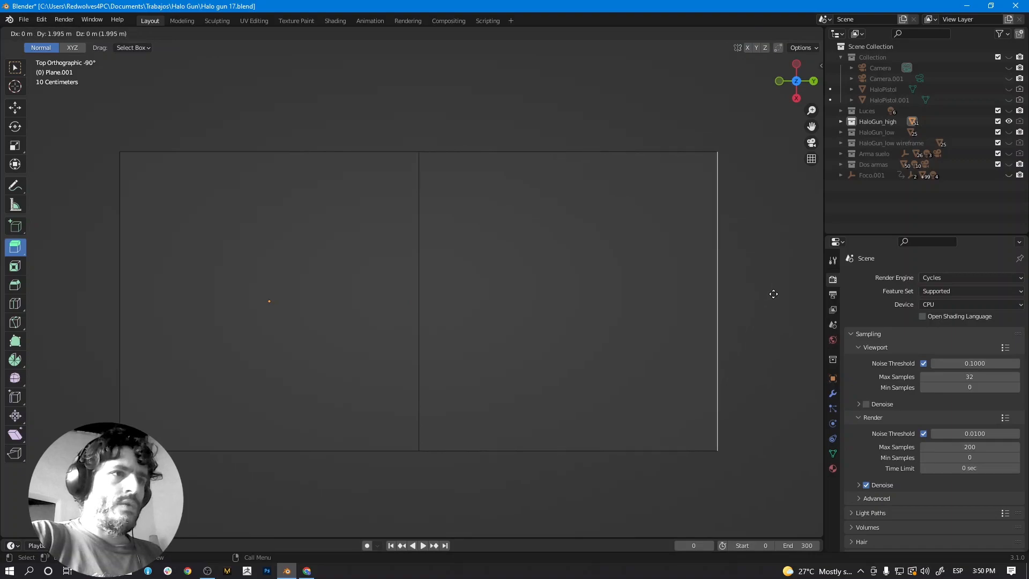
# Select the middle edge between the two faces, return to solid shading, and try a 3-segment bevel before undoing it.
pyautogui.keyDown('shift'); pyautogui.moveTo(499, 288); pyautogui.dragTo(510, 241, button='middle'); pyautogui.keyUp('shift')
pyautogui.click(442, 242)
pyautogui.moveTo(504, 291)
pyautogui.mouseDown(button='middle')
pyautogui.moveTo(503, 268)
pyautogui.moveTo(506, 287)
pyautogui.mouseUp(button='middle')
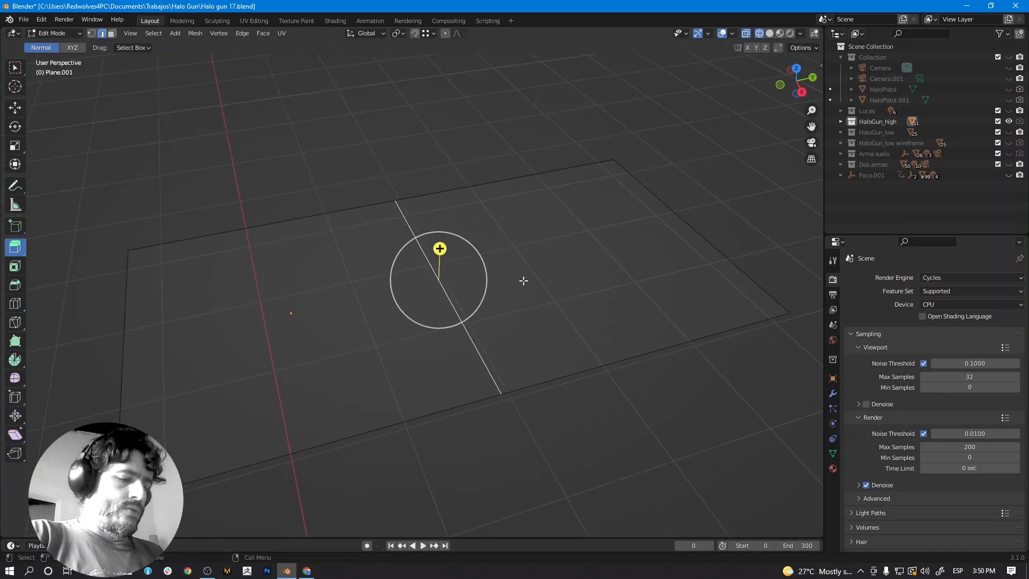
pyautogui.hotkey('shift', 'z')
pyautogui.moveTo(544, 294); pyautogui.dragTo(529, 273, button='middle')
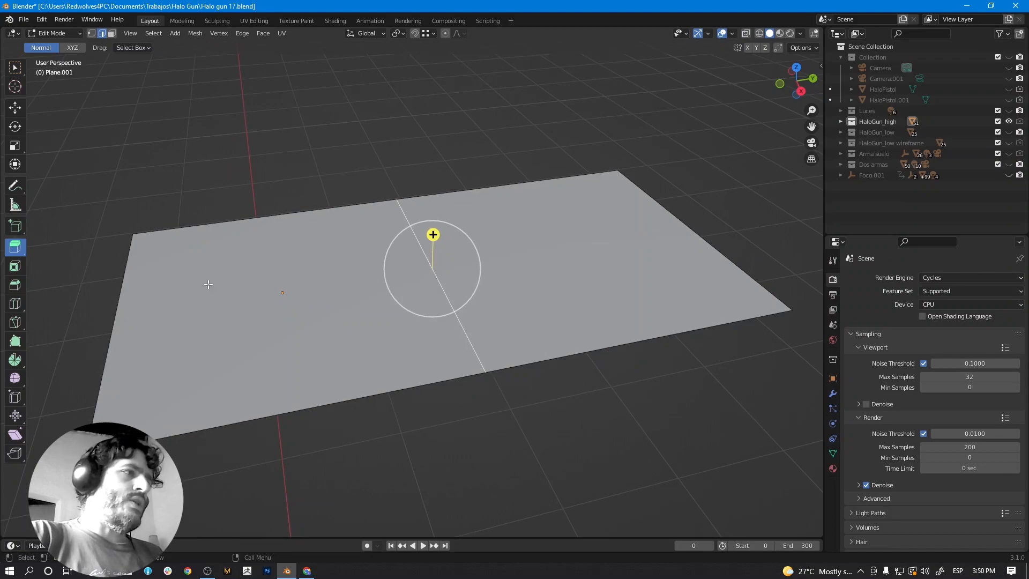
pyautogui.click(15, 286)
pyautogui.moveTo(518, 235); pyautogui.dragTo(522, 232, button='middle')
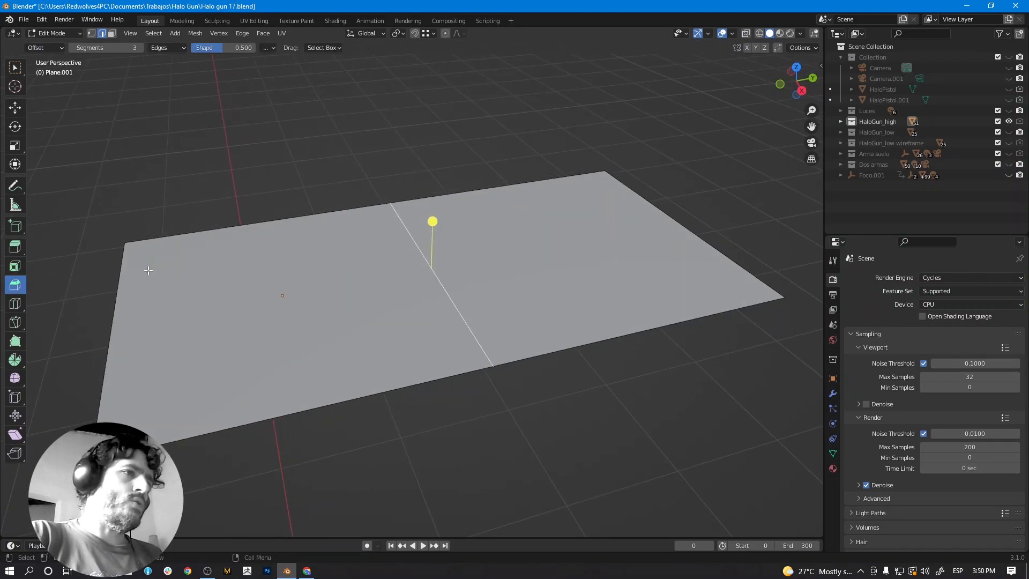
pyautogui.moveTo(433, 221); pyautogui.dragTo(467, 212)
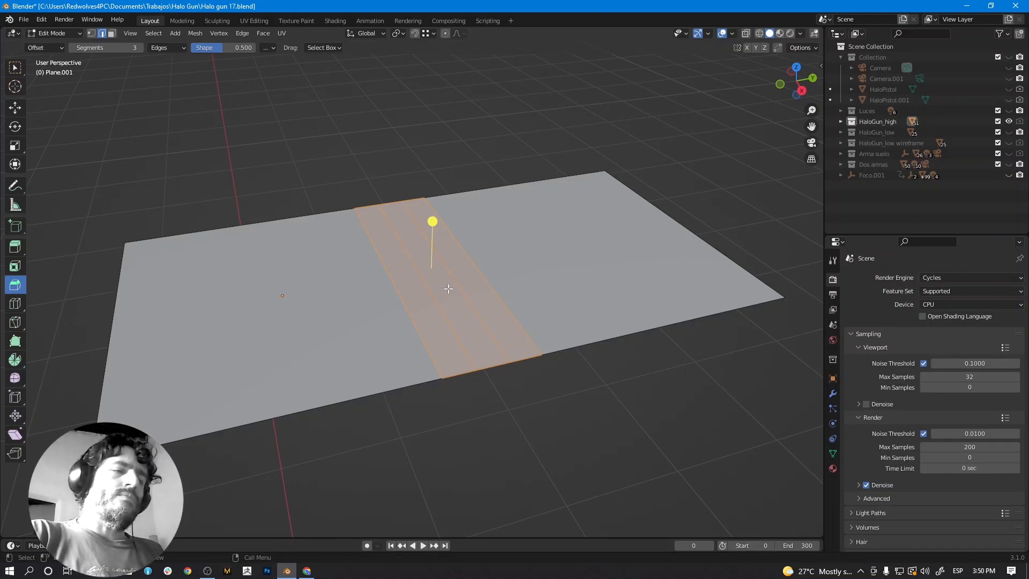
pyautogui.hotkey('ctrl', 'z')
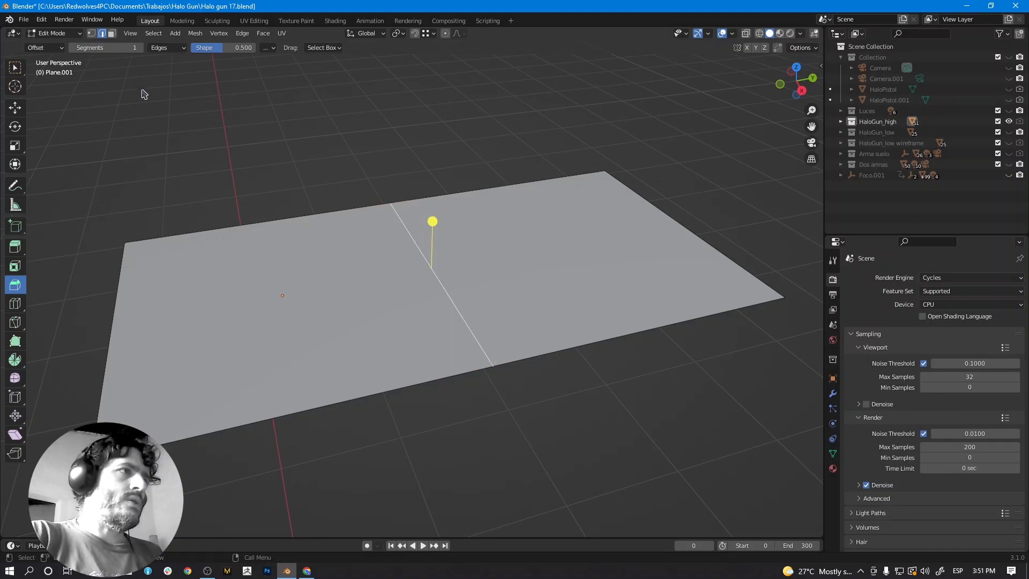
# Bevel the selected middle edge with 1 segment to form a single strip across the plane.
pyautogui.moveTo(433, 222); pyautogui.dragTo(436, 177)
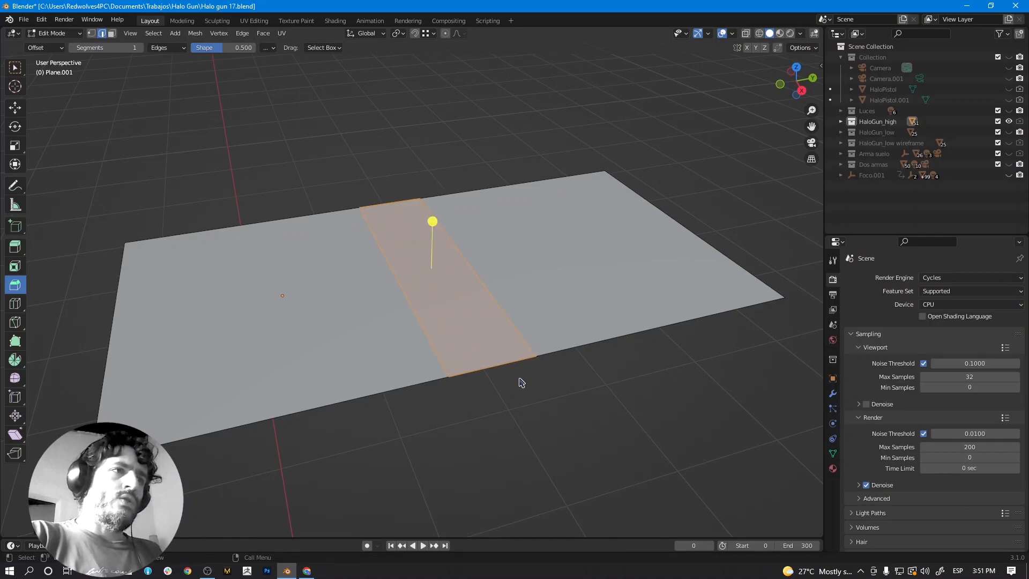
pyautogui.moveTo(495, 422); pyautogui.dragTo(483, 407, button='middle')
pyautogui.scroll(2, 483, 405)
pyautogui.scroll(-1, 491, 408)
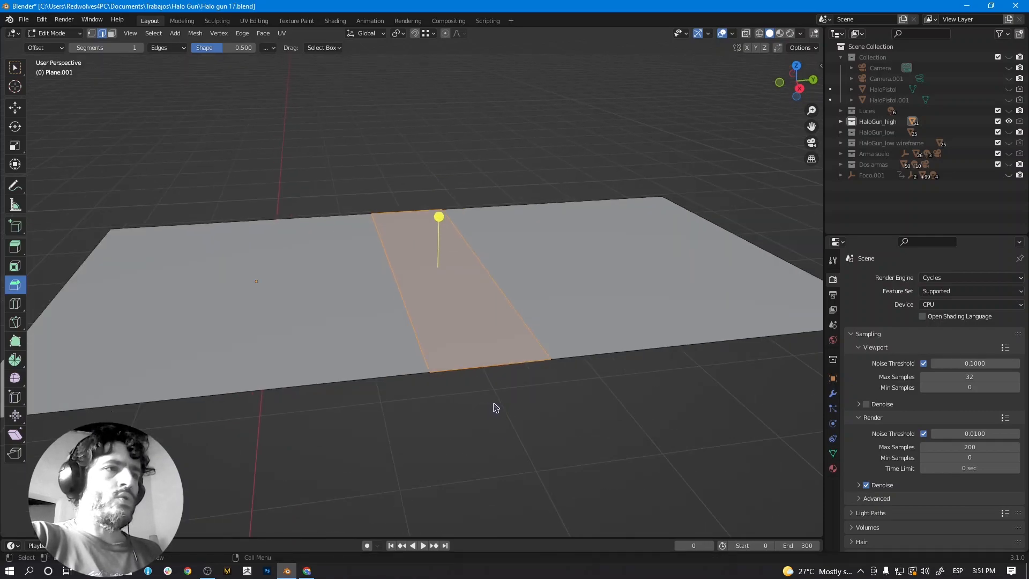
pyautogui.scroll(-1, 479, 382)
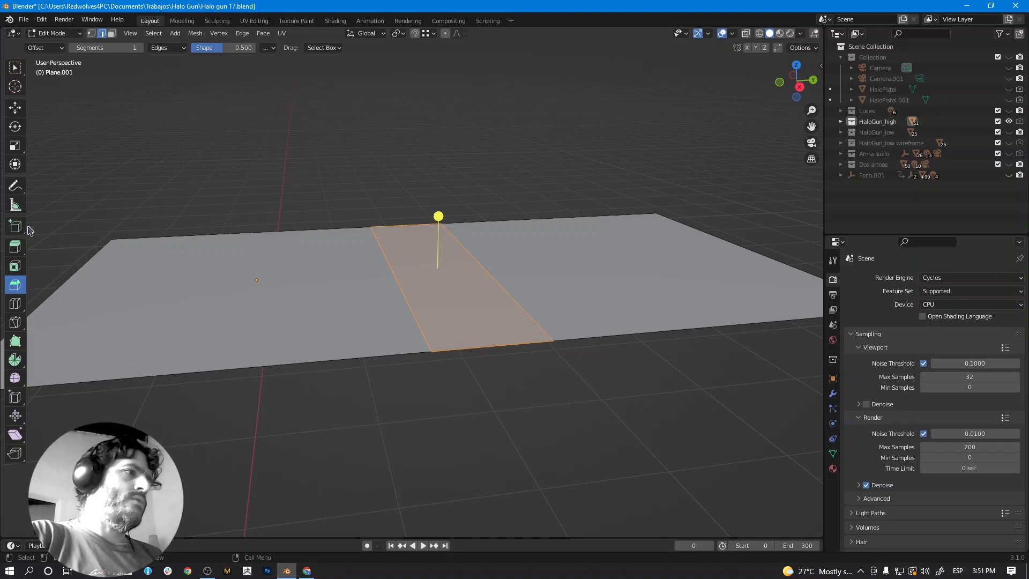
# Try extruding the middle strip downward into a channel, and undo the extrusion.
pyautogui.click(15, 246)
pyautogui.moveTo(439, 219); pyautogui.dragTo(535, 279)
pyautogui.moveTo(535, 279)
pyautogui.mouseDown(button='middle')
pyautogui.moveTo(510, 268)
pyautogui.moveTo(532, 270)
pyautogui.mouseUp(button='middle')
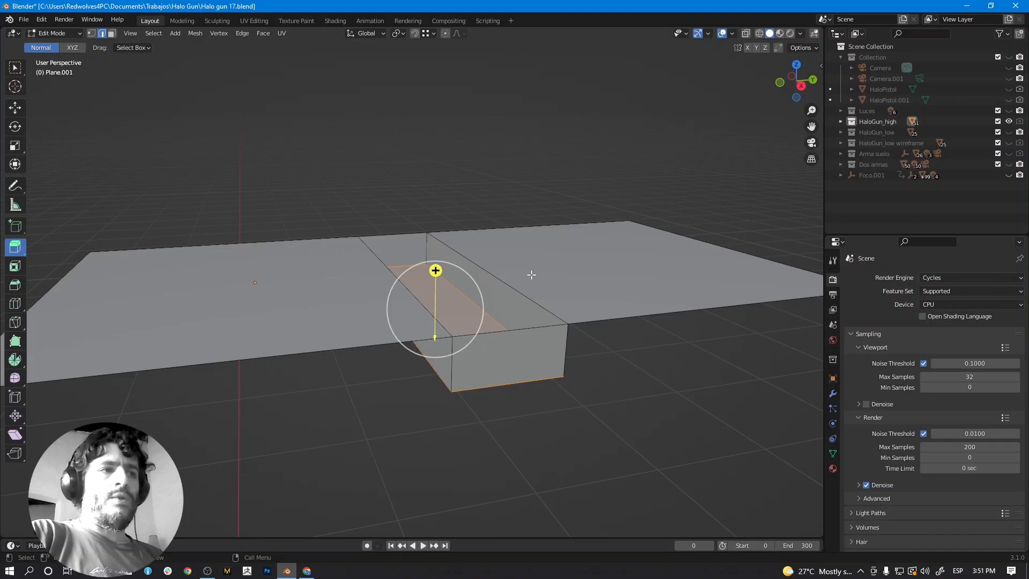
pyautogui.hotkey('ctrl', 'z')
# With Loop Cut, add three evenly spaced lengthwise cuts along the plane and one crosswise cut through the section nearest the object's origin.
pyautogui.moveTo(544, 246); pyautogui.dragTo(514, 297, button='middle')
pyautogui.scroll(-4, 528, 282)
pyautogui.scroll(2, 492, 303)
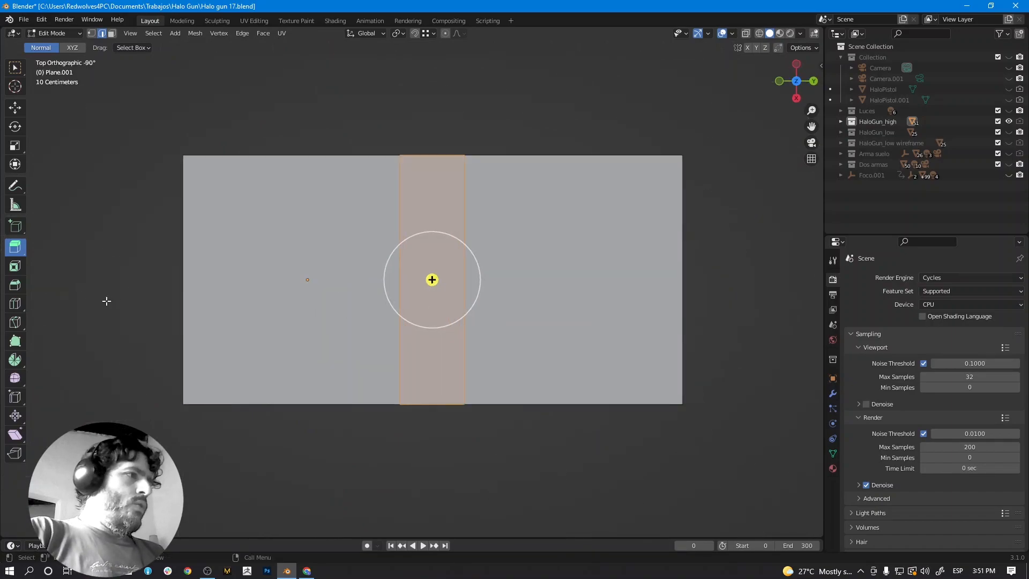
pyautogui.click(15, 304)
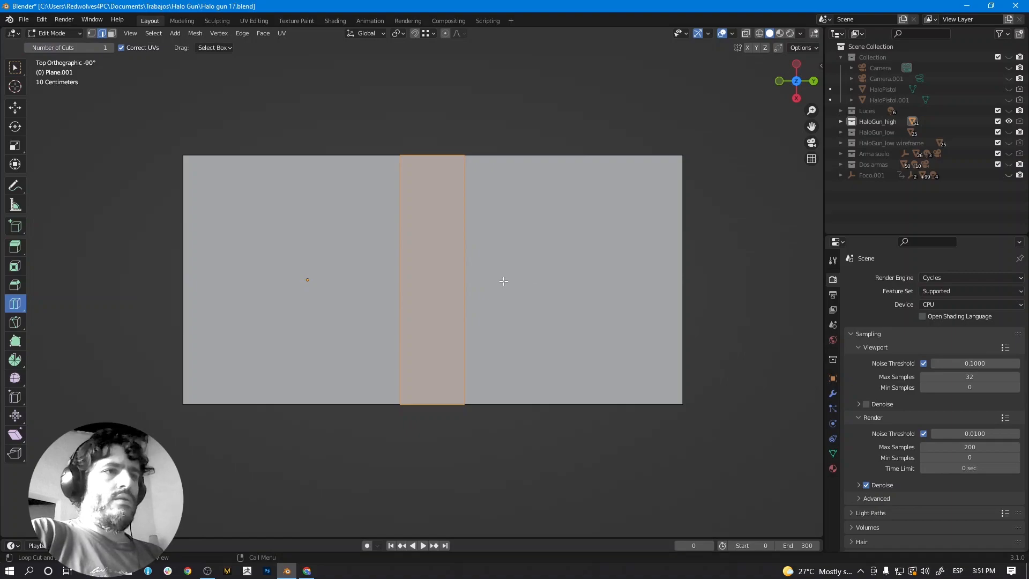
pyautogui.moveTo(508, 287); pyautogui.dragTo(483, 268, button='middle')
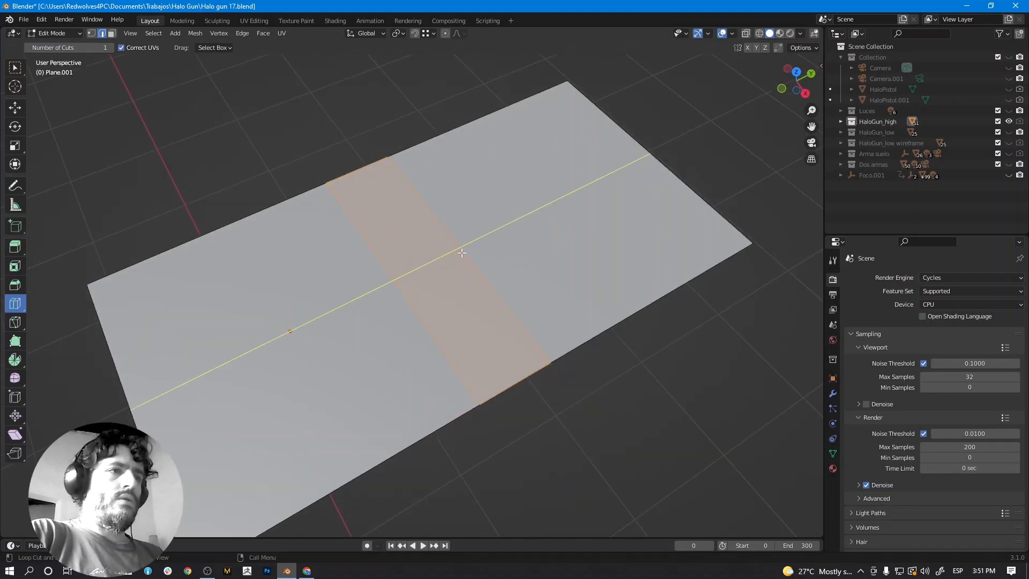
pyautogui.click(417, 197)
pyautogui.click(511, 295)
pyautogui.click(272, 340)
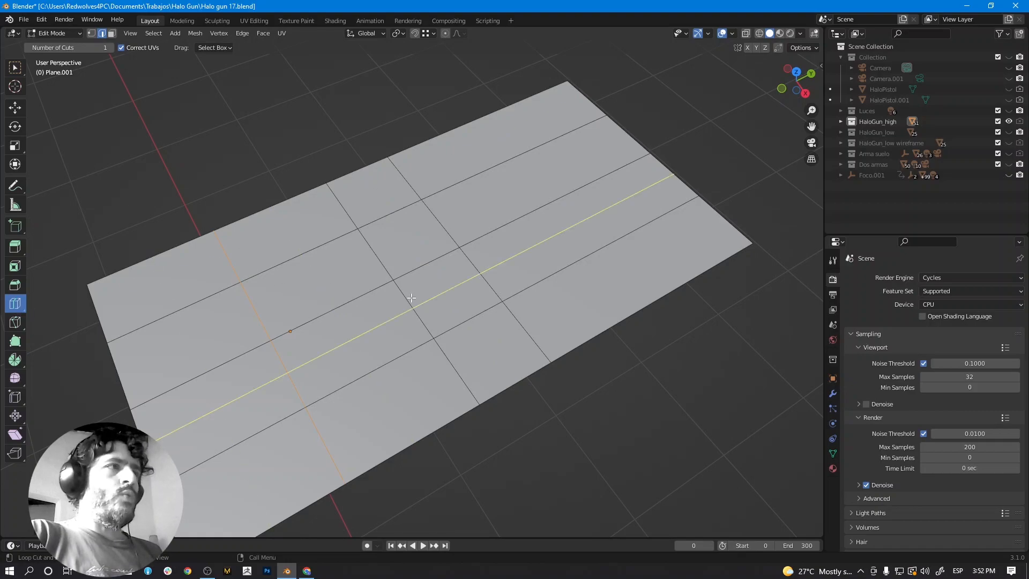
# Add a crosswise loop cut in the section nearest the origin and slide it close beside the edge of the narrow central section.
pyautogui.click(15, 67)
pyautogui.moveTo(313, 269); pyautogui.dragTo(330, 265, button='middle')
pyautogui.hotkey('ctrl', 'r')
pyautogui.click(341, 270)
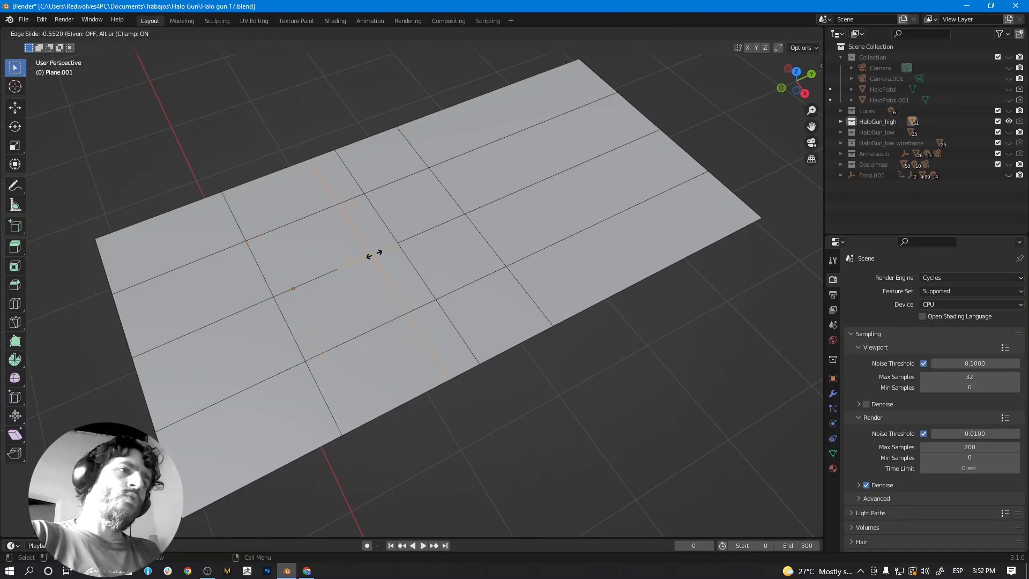
pyautogui.click(384, 249)
# Add a crosswise loop cut in the widest section and slide it close to the plane's far short edge.
pyautogui.hotkey('ctrl', 'r')
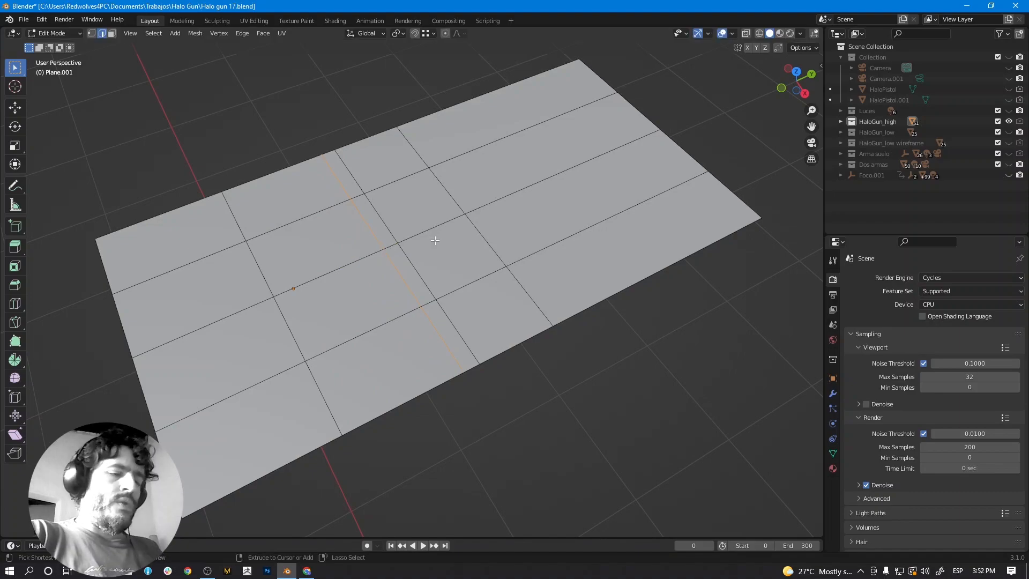
pyautogui.click(505, 195)
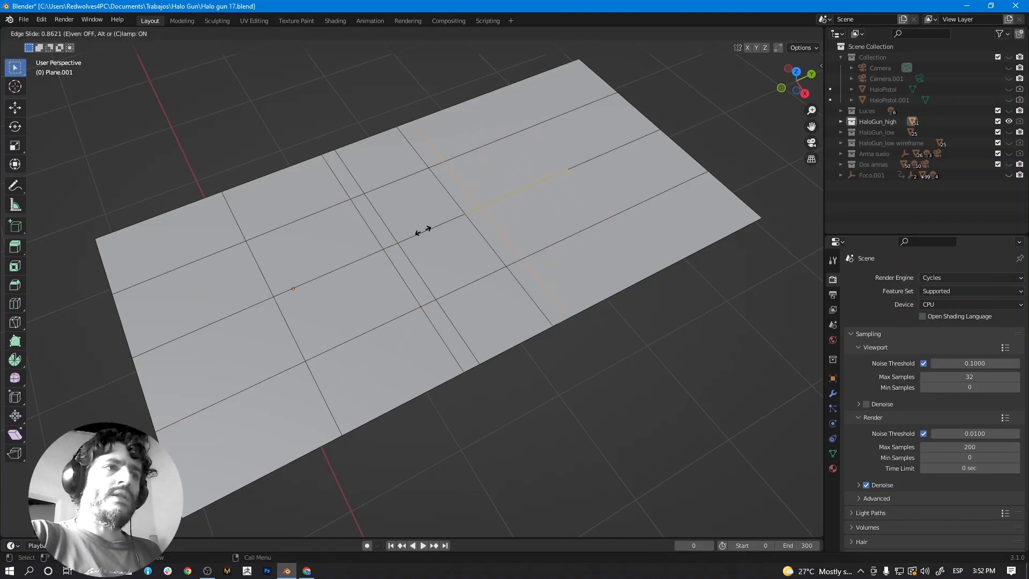
pyautogui.click(606, 174)
pyautogui.keyDown('shift'); pyautogui.moveTo(605, 174); pyautogui.dragTo(489, 211, button='middle'); pyautogui.keyUp('shift')
pyautogui.keyDown('shift'); pyautogui.moveTo(552, 238); pyautogui.dragTo(436, 239, button='middle'); pyautogui.keyUp('shift')
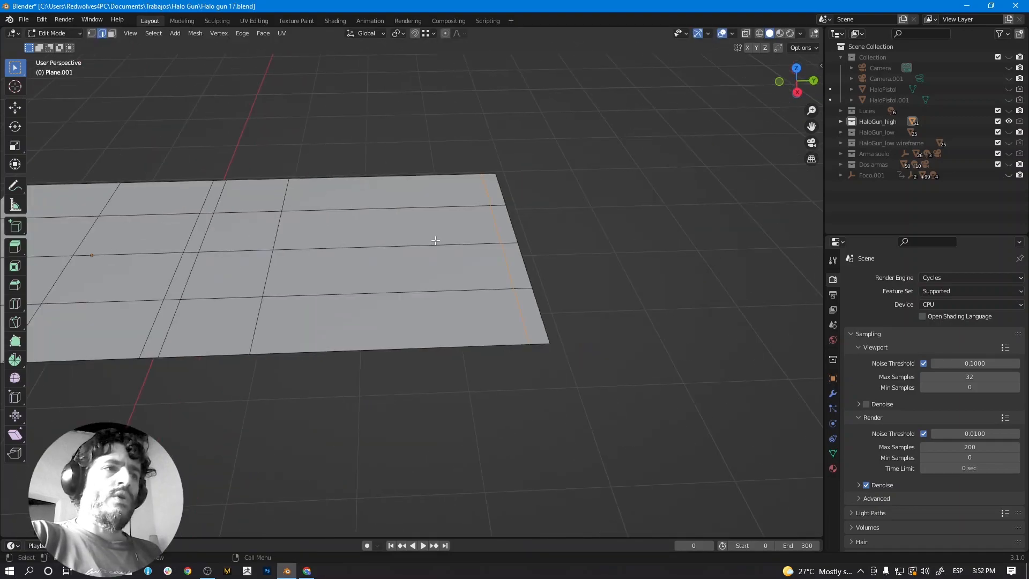
# Add another crosswise loop cut in the widest section and slide it close beside the edge shared with the narrow central section.
pyautogui.scroll(3, 439, 239)
pyautogui.hotkey('ctrl', 'r')
pyautogui.click(370, 221)
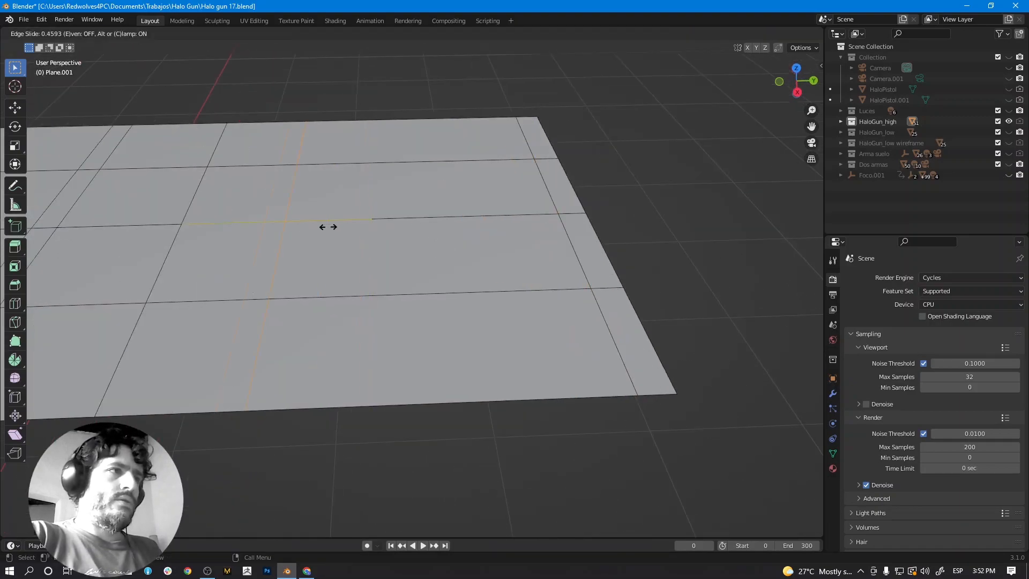
pyautogui.click(242, 230)
pyautogui.moveTo(262, 239); pyautogui.dragTo(492, 294, button='middle')
pyautogui.moveTo(519, 342); pyautogui.dragTo(485, 359, button='middle')
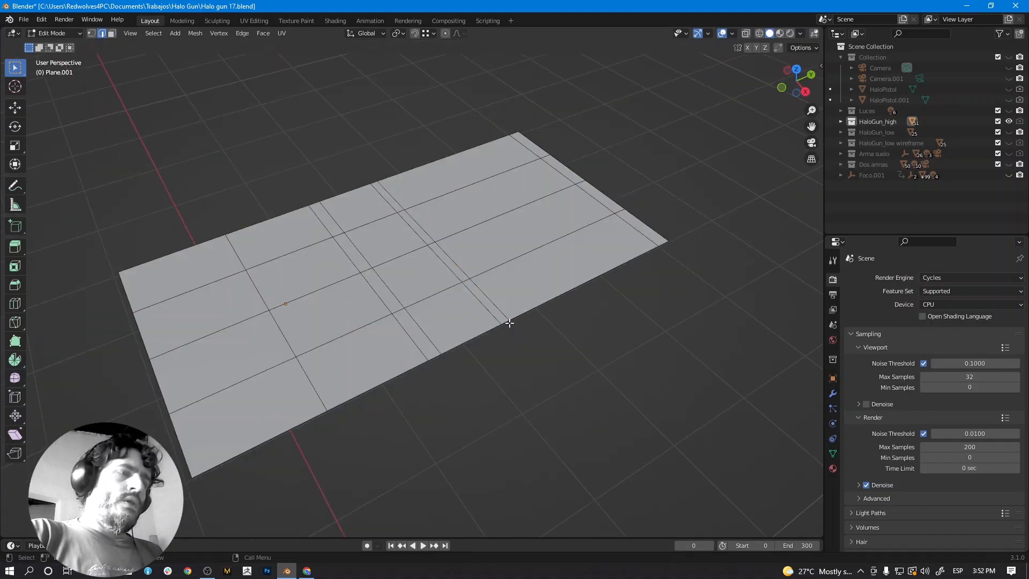
# With the Knife tool, cut an irregular zigzag line across the plane, starting and ending on the same long edge.
pyautogui.click(15, 323)
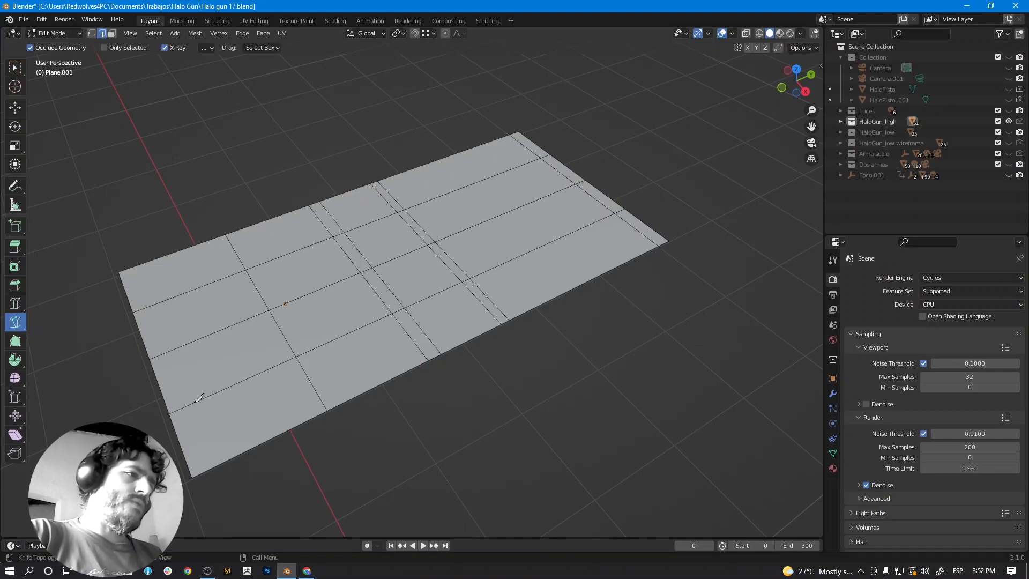
pyautogui.moveTo(263, 336); pyautogui.dragTo(248, 363, button='middle')
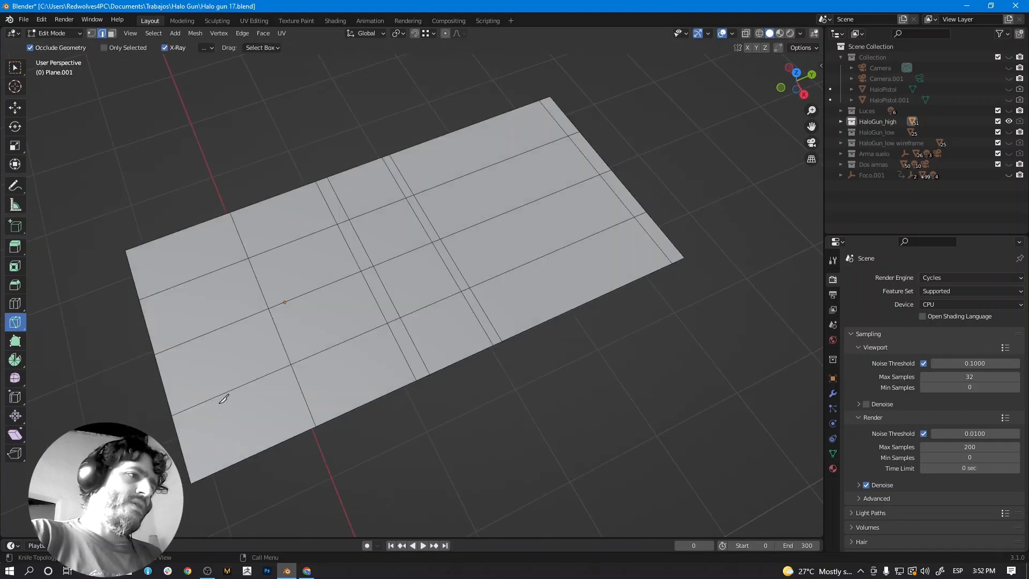
pyautogui.click(242, 461)
pyautogui.click(260, 378)
pyautogui.click(256, 314)
pyautogui.click(305, 251)
pyautogui.click(383, 231)
pyautogui.click(419, 282)
pyautogui.click(513, 238)
pyautogui.click(563, 269)
pyautogui.click(633, 280)
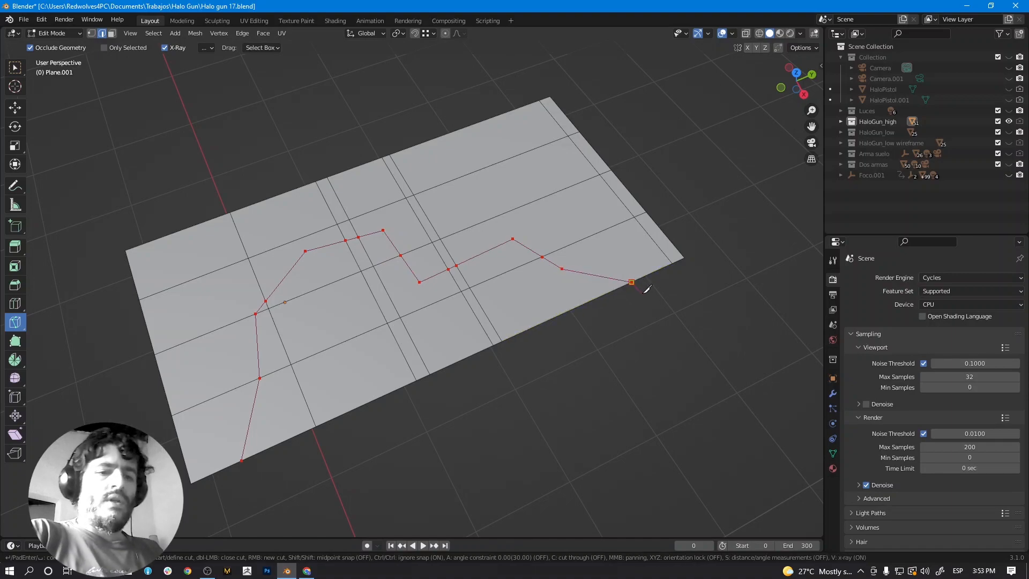
pyautogui.press('Return')
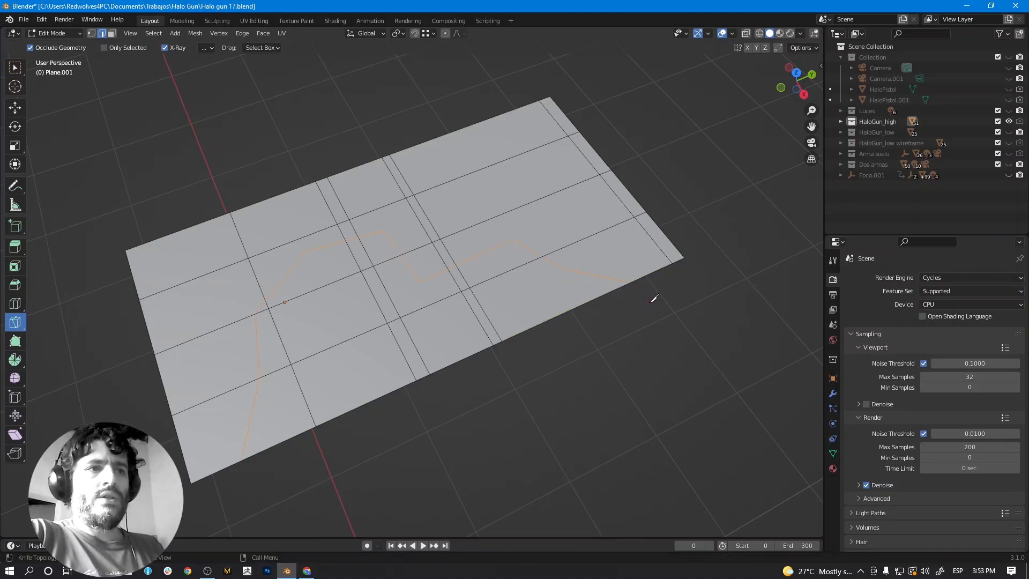
pyautogui.moveTo(613, 316); pyautogui.dragTo(360, 294, button='middle')
pyautogui.keyDown('shift'); pyautogui.moveTo(267, 342); pyautogui.dragTo(311, 325, button='middle'); pyautogui.keyUp('shift')
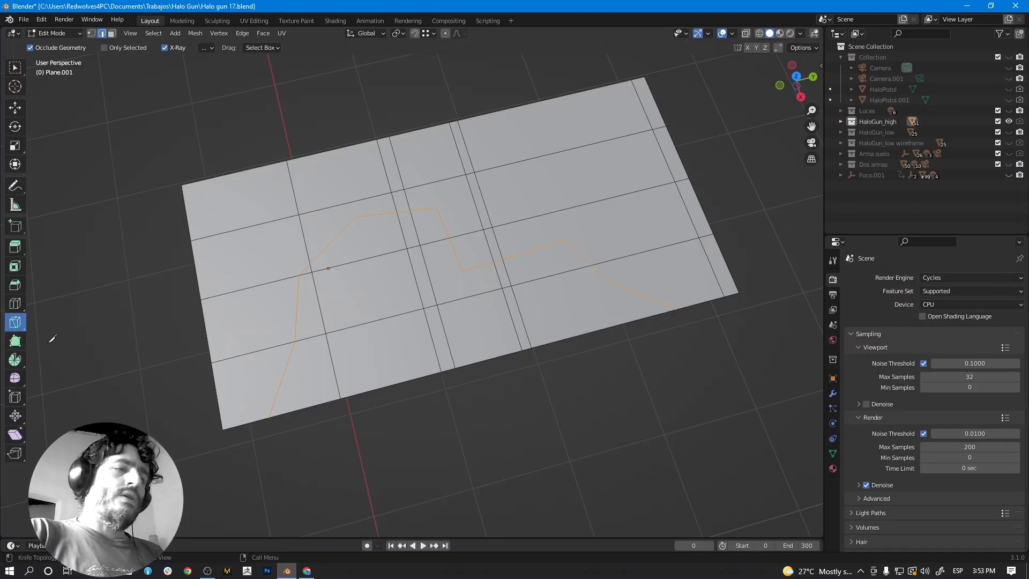
# Switch to face selection and select the face whose corner is clipped by the start of the zigzag cut.
pyautogui.scroll(4, 299, 280)
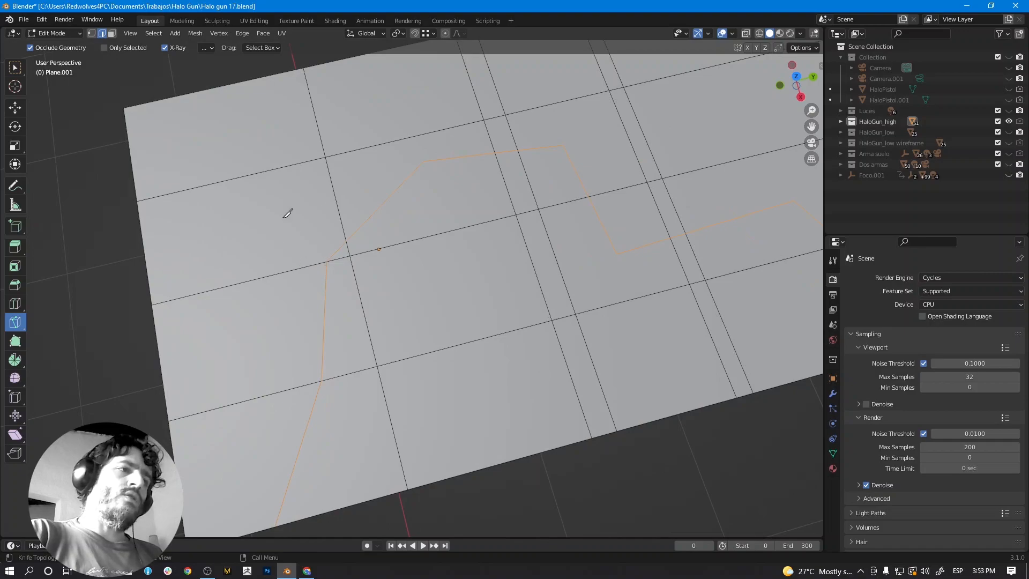
pyautogui.click(260, 221)
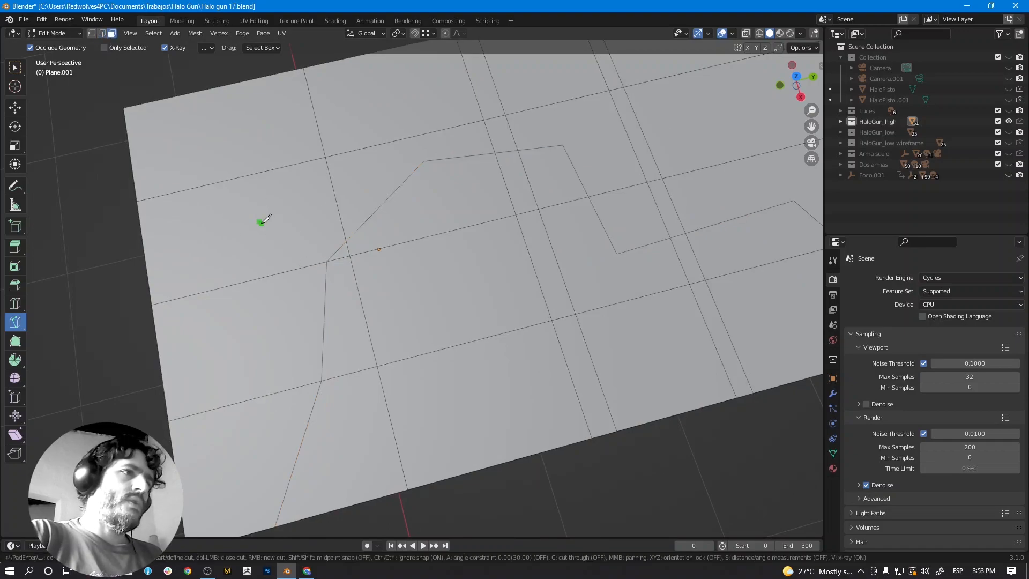
pyautogui.press('Escape')
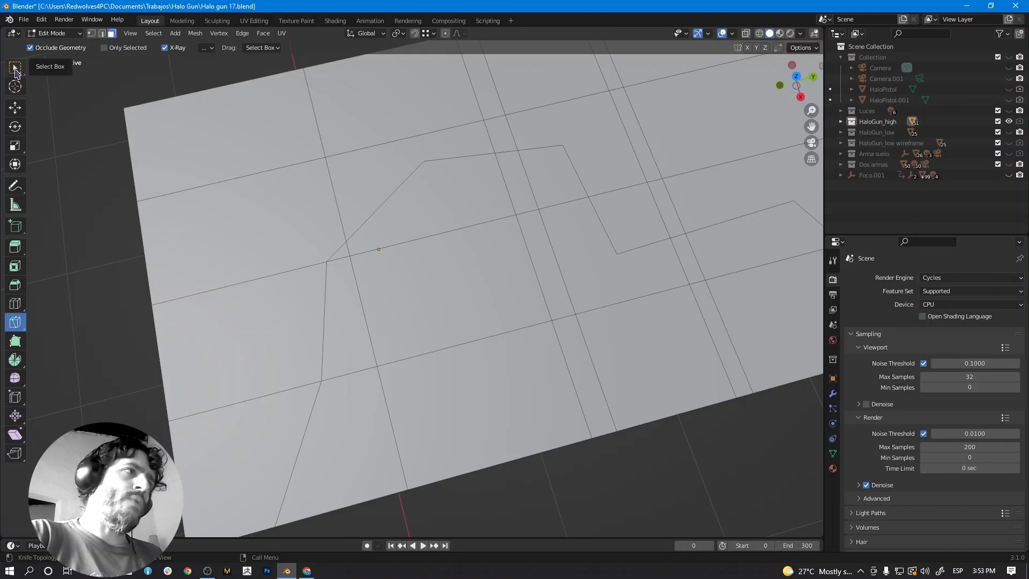
pyautogui.click(15, 68)
pyautogui.click(277, 232)
pyautogui.moveTo(324, 272); pyautogui.dragTo(356, 310, button='middle')
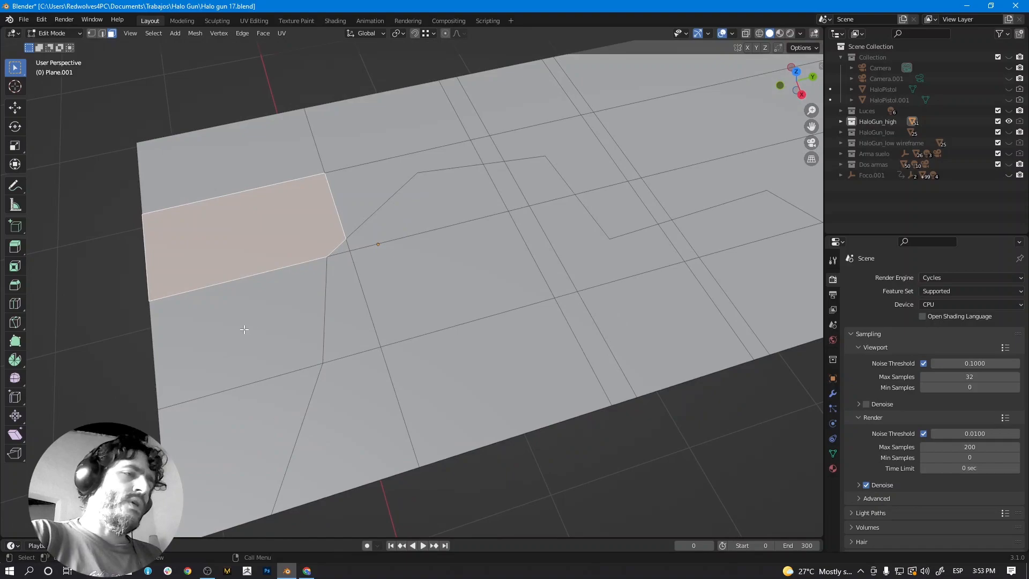
# Select the neighbouring faces along the zigzag cut one by one, ending with the large five-sided face beside the origin.
pyautogui.moveTo(296, 285); pyautogui.dragTo(366, 297, button='middle')
pyautogui.scroll(2, 361, 320)
pyautogui.click(376, 350)
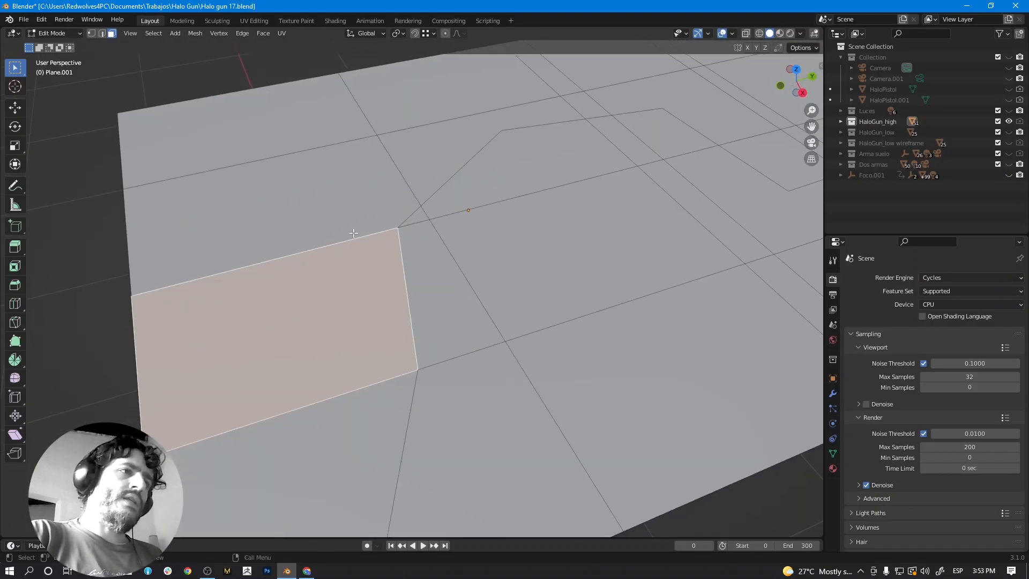
pyautogui.click(361, 226)
pyautogui.keyDown('shift'); pyautogui.moveTo(496, 219); pyautogui.dragTo(388, 273, button='middle'); pyautogui.keyUp('shift')
pyautogui.moveTo(428, 221); pyautogui.dragTo(420, 341, button='middle')
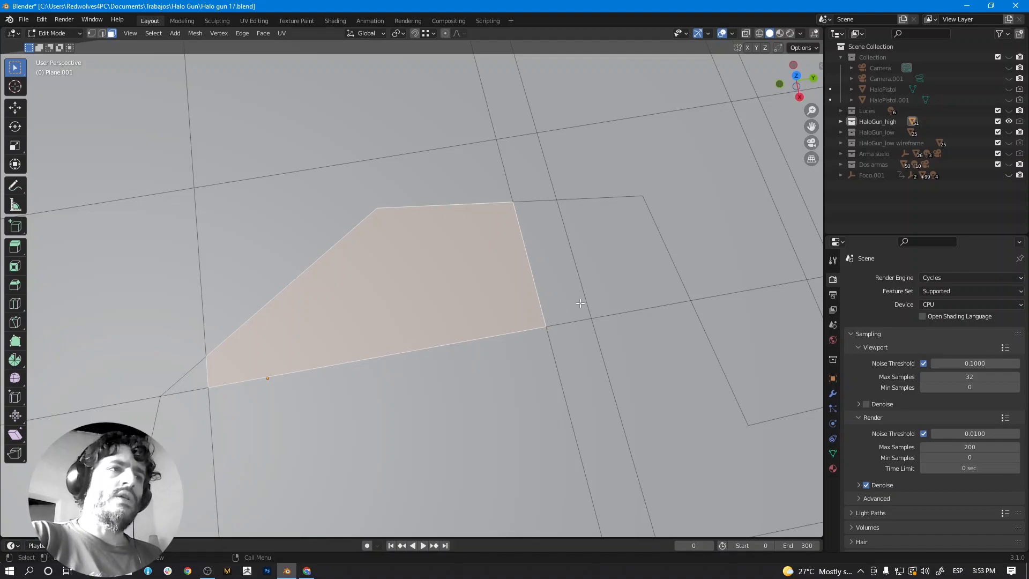
pyautogui.scroll(-3, 480, 322)
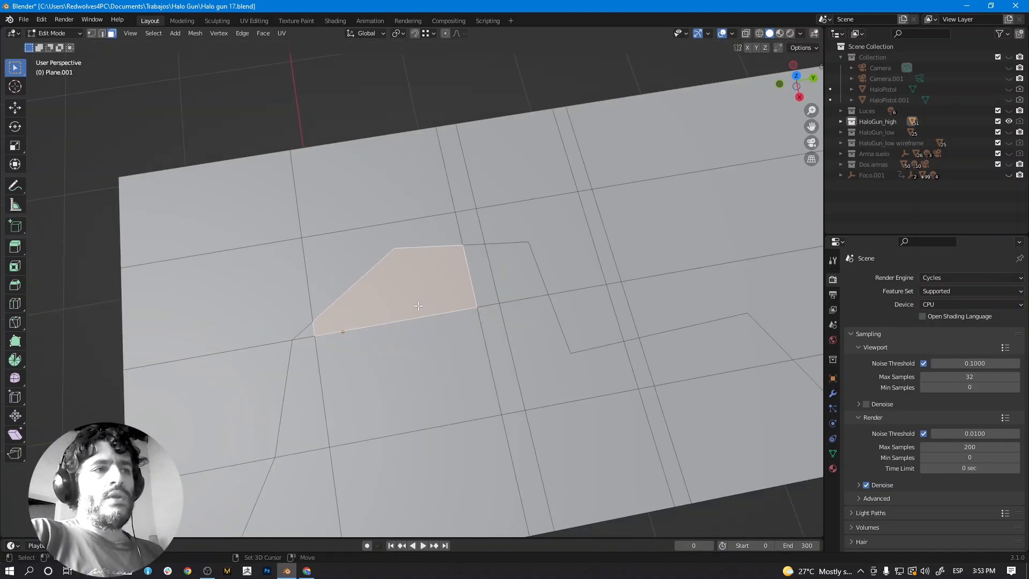
pyautogui.keyDown('shift'); pyautogui.moveTo(444, 338); pyautogui.dragTo(409, 309, button='middle'); pyautogui.keyUp('shift')
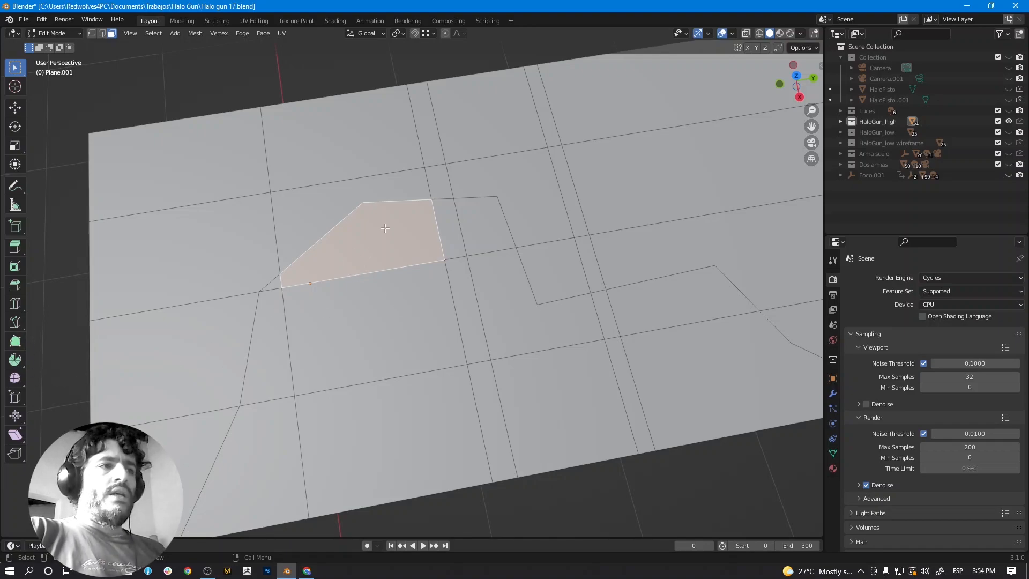
# Knife a cut from the selected face's upper corner across the outer faces to the plane's nearest long edge.
pyautogui.click(16, 322)
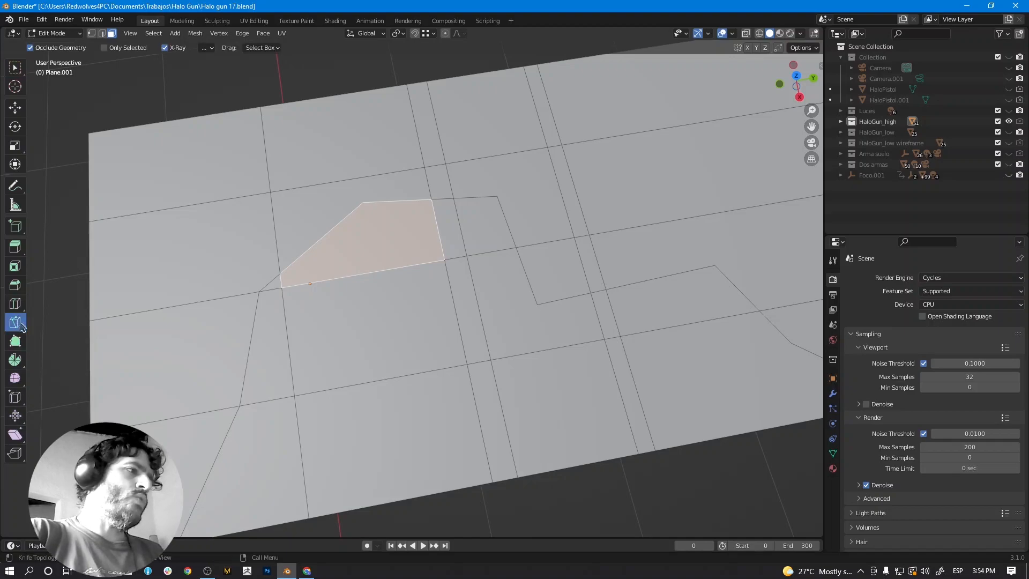
pyautogui.click(364, 202)
pyautogui.click(360, 177)
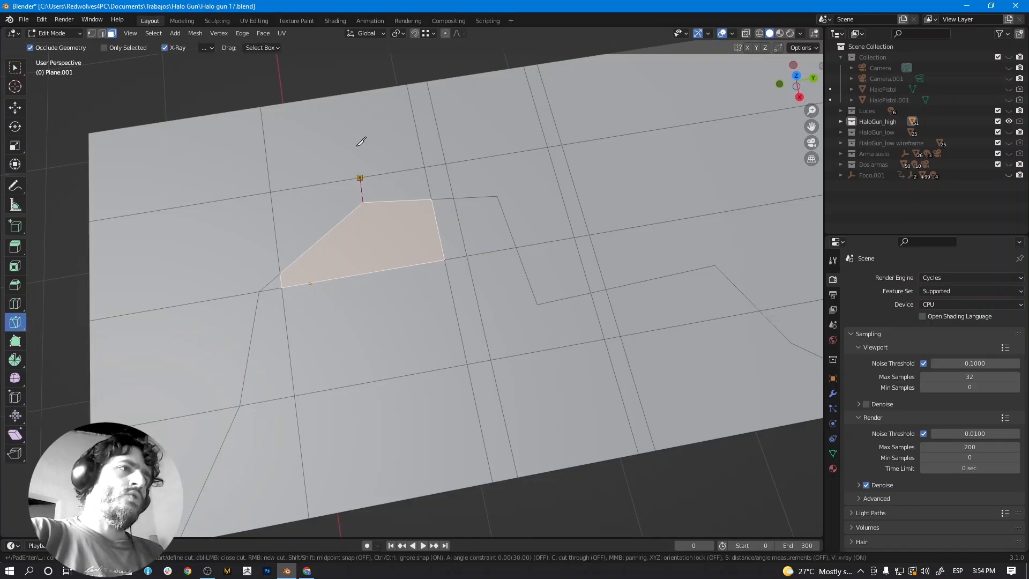
pyautogui.click(345, 92)
pyautogui.press('Return')
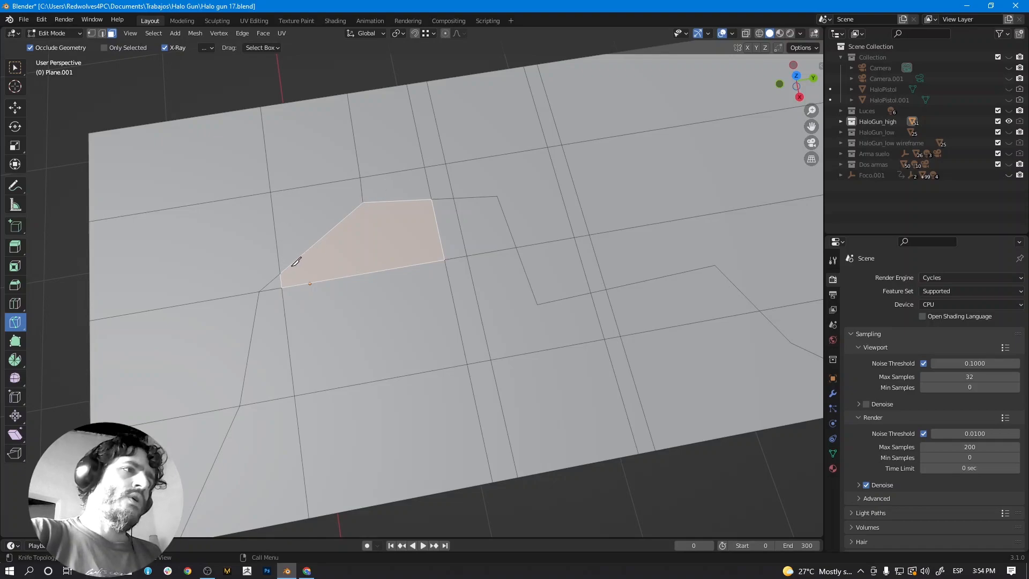
# Knife a cut from the same corner through the selected face and across the plane to the opposite long edge.
pyautogui.click(364, 203)
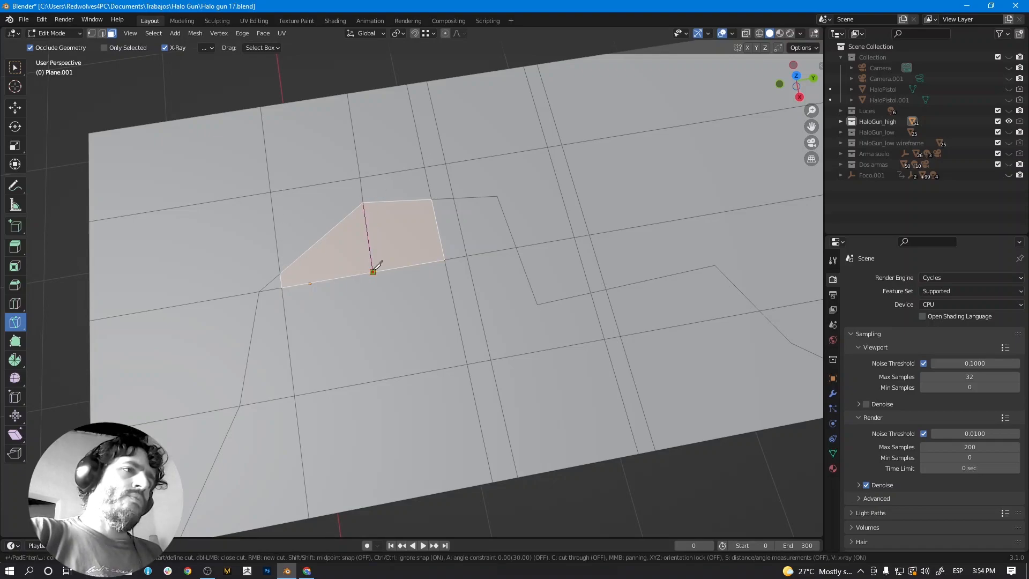
pyautogui.click(390, 378)
pyautogui.click(410, 498)
pyautogui.press('Return')
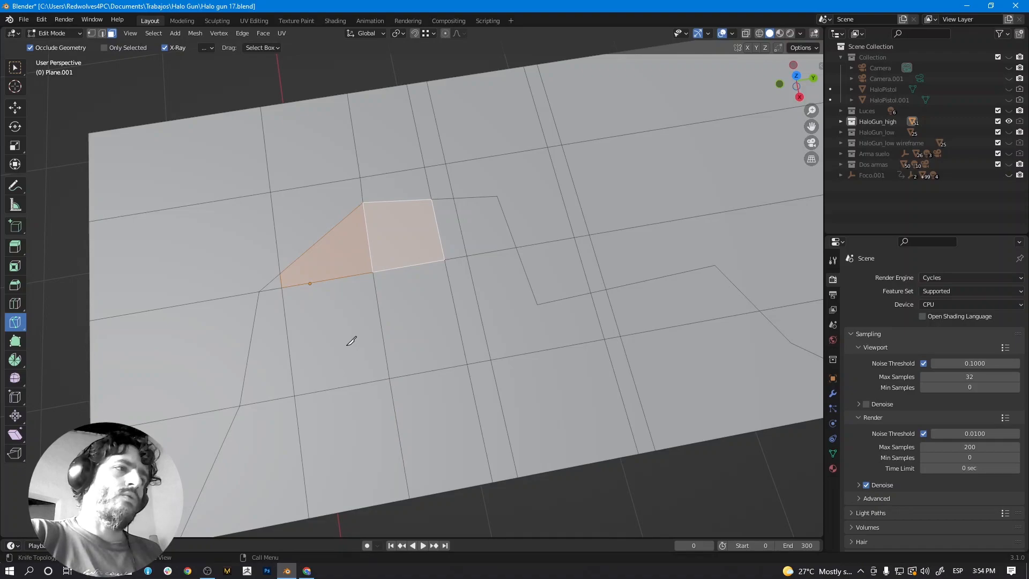
pyautogui.keyDown('shift'); pyautogui.moveTo(349, 344); pyautogui.dragTo(381, 330, button='middle'); pyautogui.keyUp('shift')
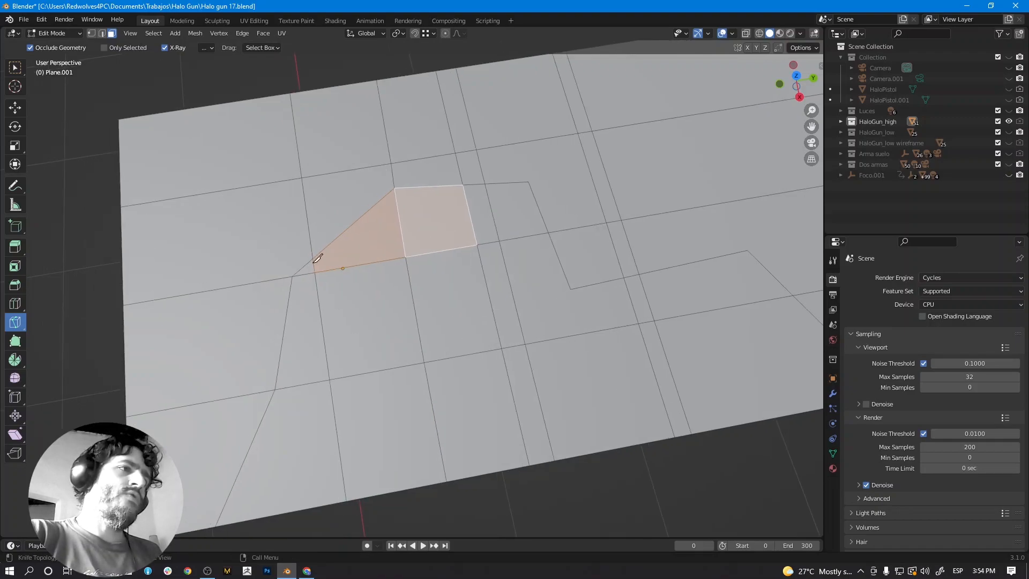
# Knife a cut from the zigzag's bend beside the origin across two faces to the plane's upper long edge.
pyautogui.click(293, 275)
pyautogui.click(267, 183)
pyautogui.click(261, 96)
pyautogui.press('Return')
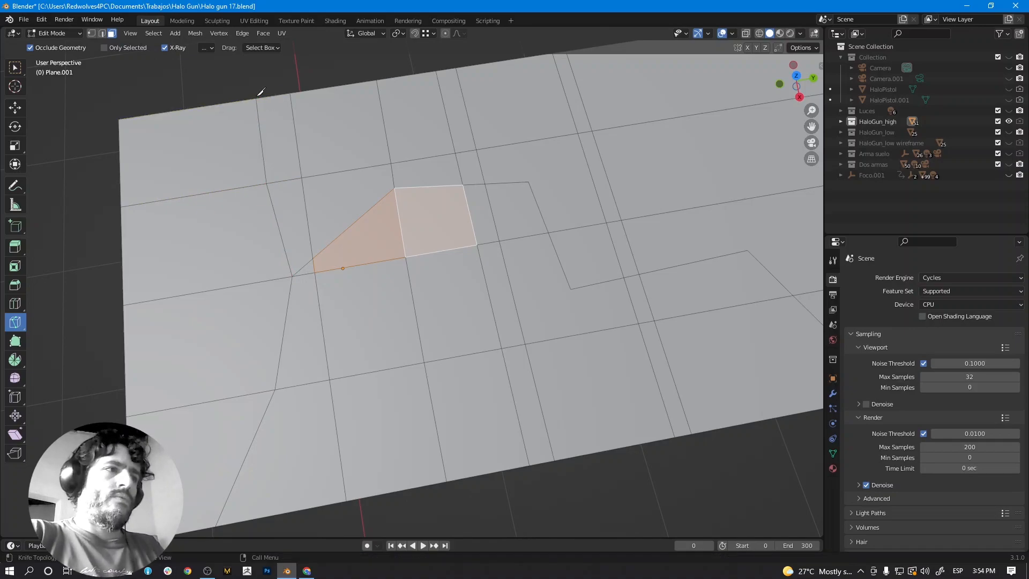
# Examine the plane's edge layout in wireframe shading and return to solid shading.
pyautogui.scroll(-2, 386, 370)
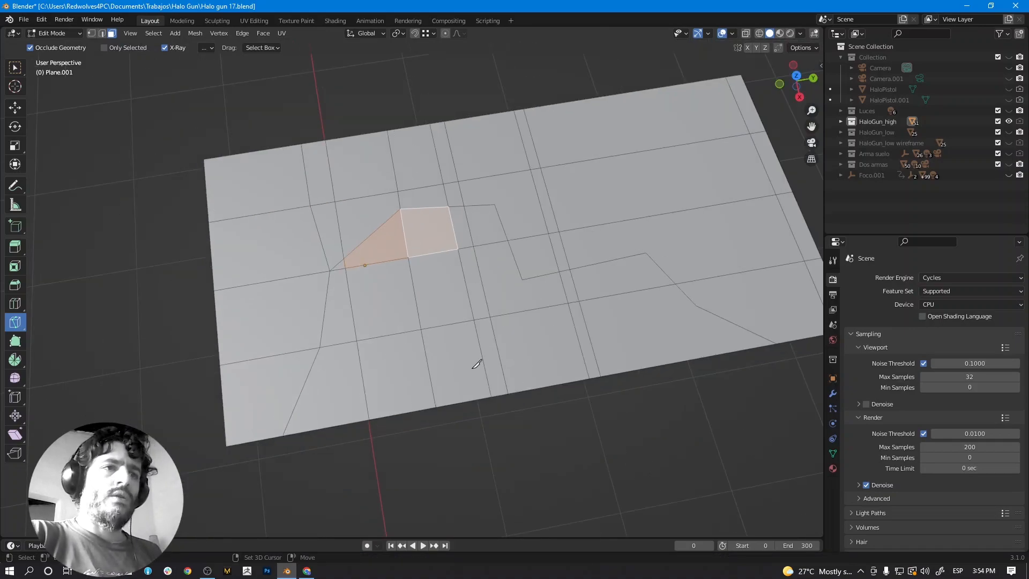
pyautogui.keyDown('shift'); pyautogui.moveTo(467, 371); pyautogui.dragTo(451, 373, button='middle'); pyautogui.keyUp('shift')
pyautogui.scroll(-3, 488, 300)
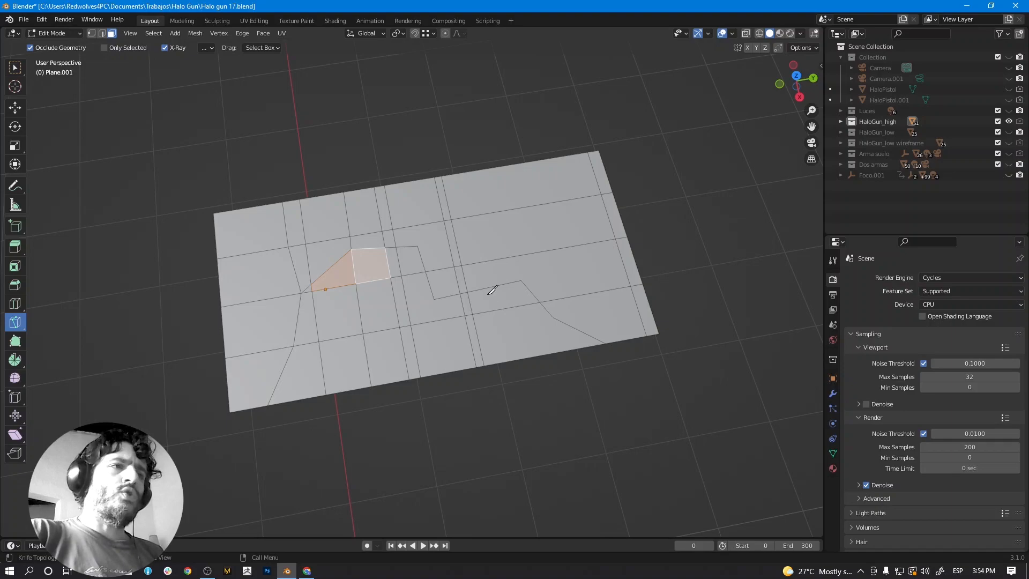
pyautogui.click(760, 33)
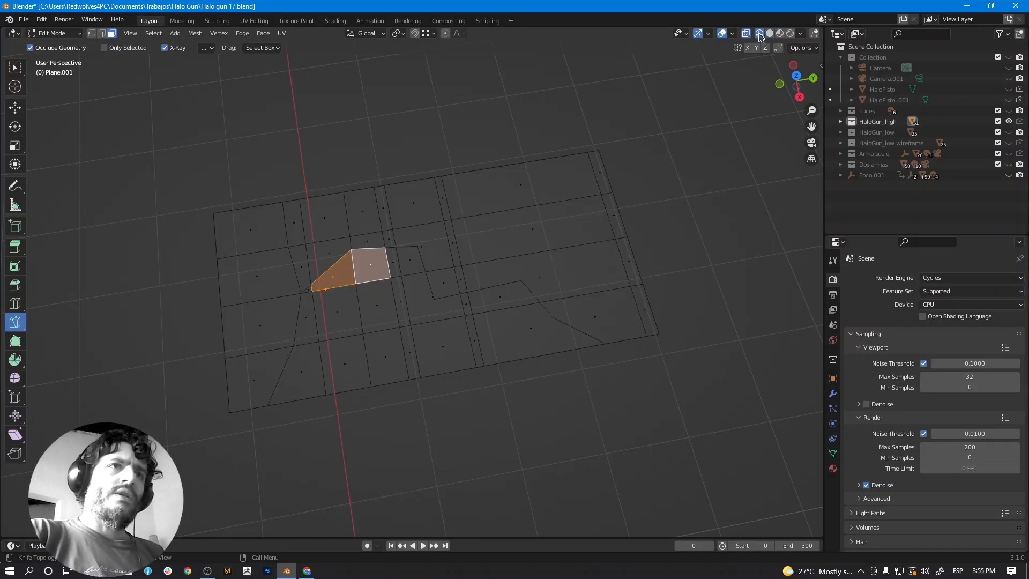
pyautogui.scroll(3, 643, 147)
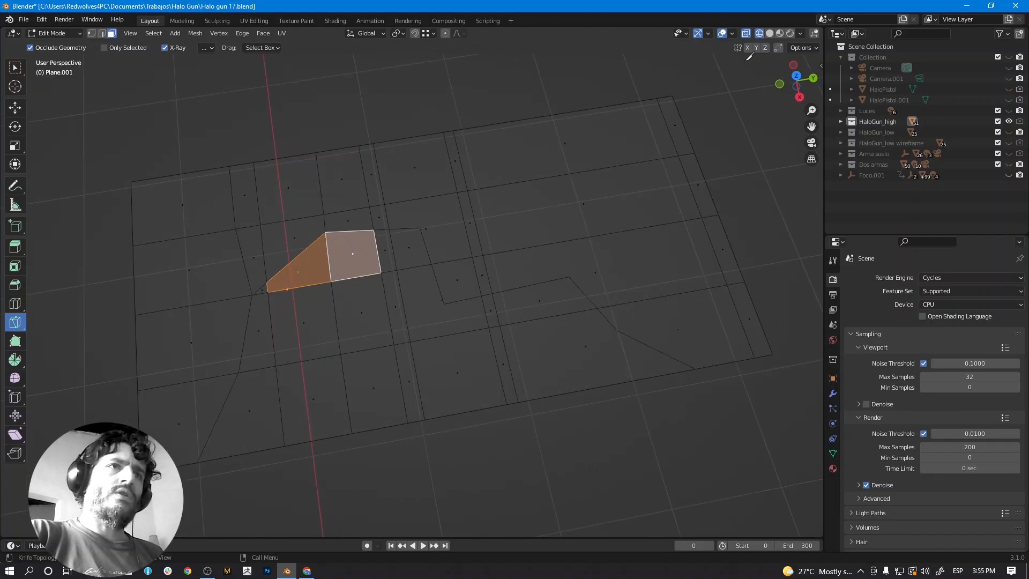
pyautogui.moveTo(378, 245); pyautogui.dragTo(376, 234, button='middle')
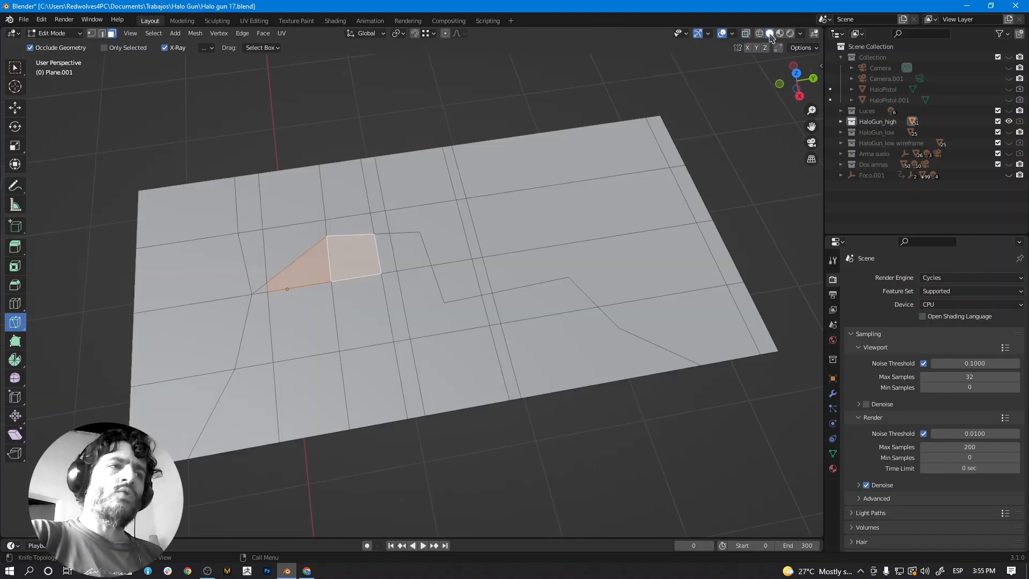
pyautogui.moveTo(384, 285)
pyautogui.mouseDown(button='middle')
pyautogui.moveTo(418, 261)
pyautogui.moveTo(395, 281)
pyautogui.moveTo(403, 345)
pyautogui.mouseUp(button='middle')
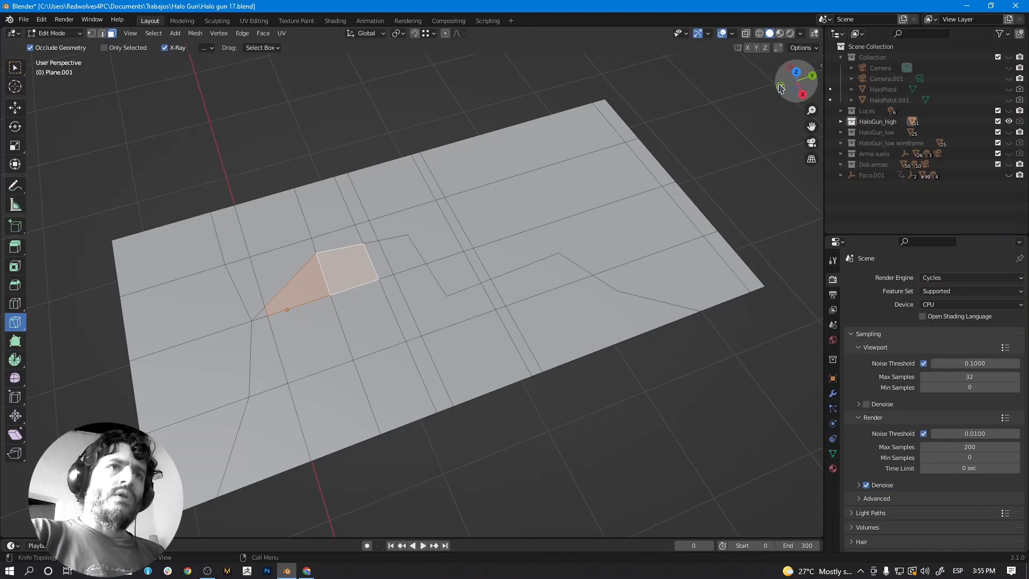
# View the plane along the X, Y and Z axes, and return to a free perspective view.
pyautogui.click(804, 94)
pyautogui.click(815, 82)
pyautogui.click(797, 64)
pyautogui.moveTo(799, 85); pyautogui.dragTo(485, 300)
pyautogui.moveTo(484, 299)
pyautogui.mouseDown(button='middle')
pyautogui.moveTo(437, 288)
pyautogui.moveTo(475, 293)
pyautogui.mouseUp(button='middle')
pyautogui.scroll(-6, 475, 293)
# Return to Object Mode, delete the practice plane, and bring the pistol models into view.
pyautogui.press('Tab')
pyautogui.click(567, 289)
pyautogui.click(447, 284)
pyautogui.press('x')
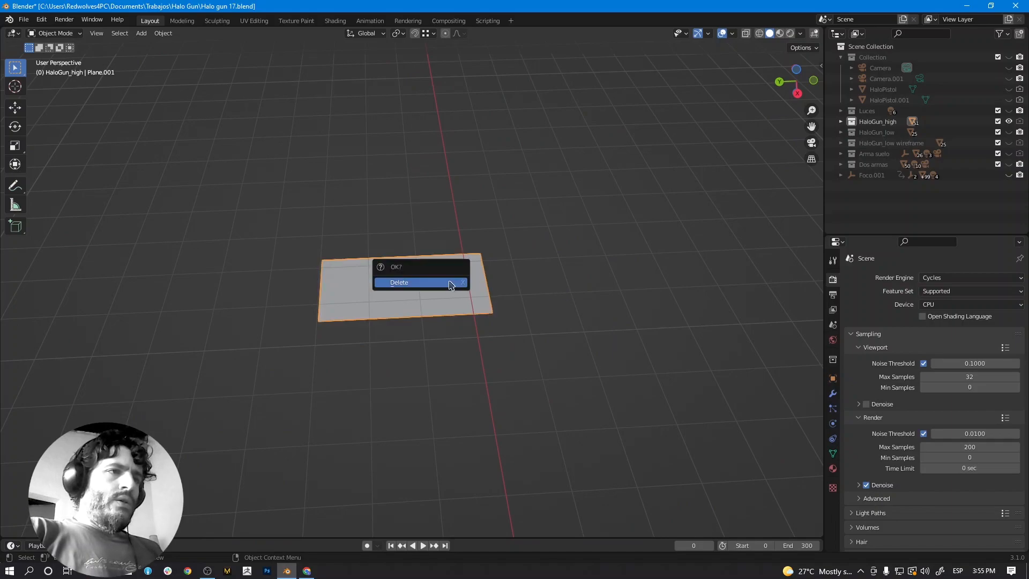
pyautogui.click(452, 283)
pyautogui.scroll(-9, 501, 308)
pyautogui.scroll(-3, 457, 327)
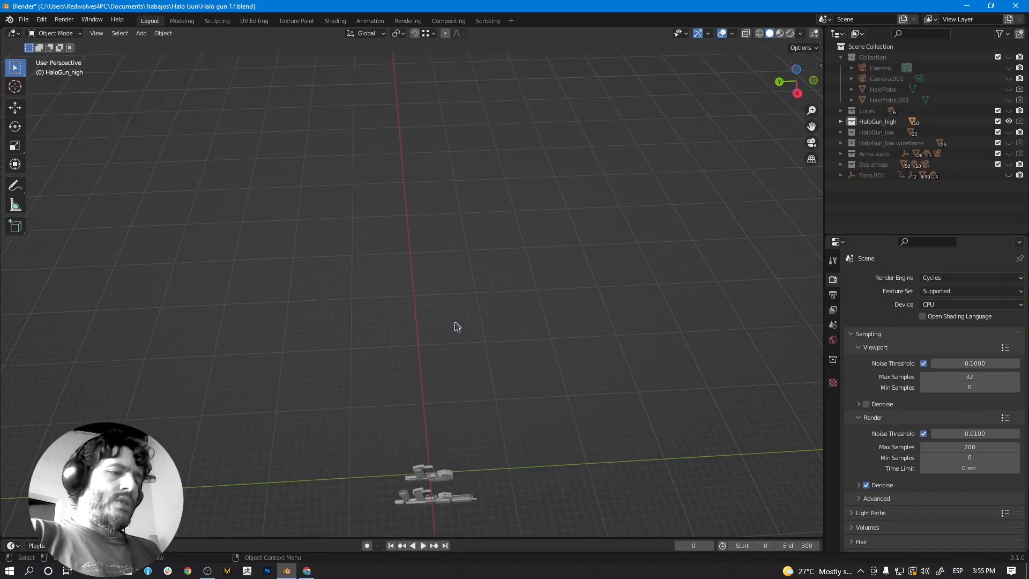
pyautogui.moveTo(448, 337); pyautogui.dragTo(440, 396, button='middle')
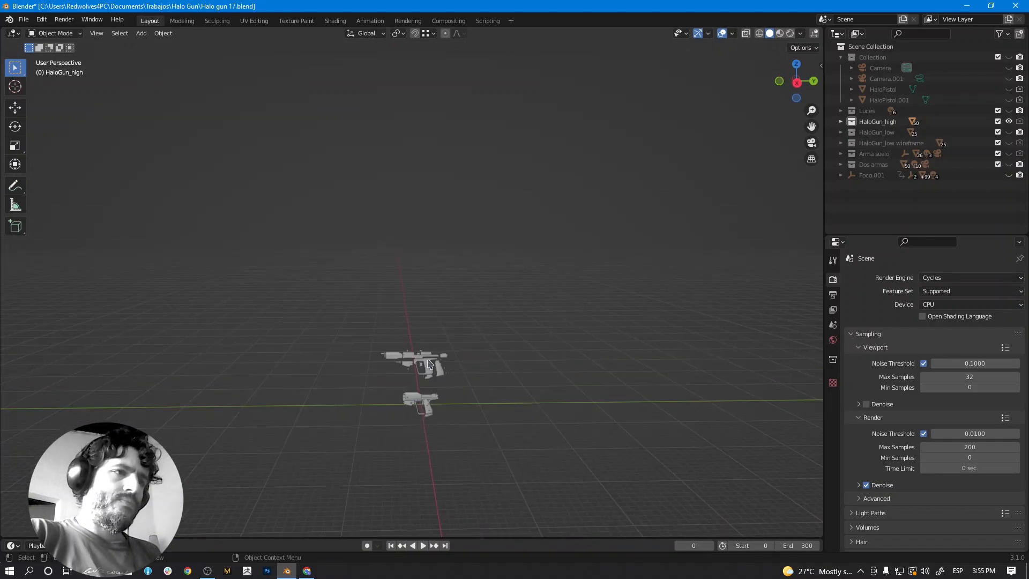
# Select the exploded pistol's frame and show the exploded parts centred in right orthographic view.
pyautogui.click(435, 374)
pyautogui.press('KP_Decimal')
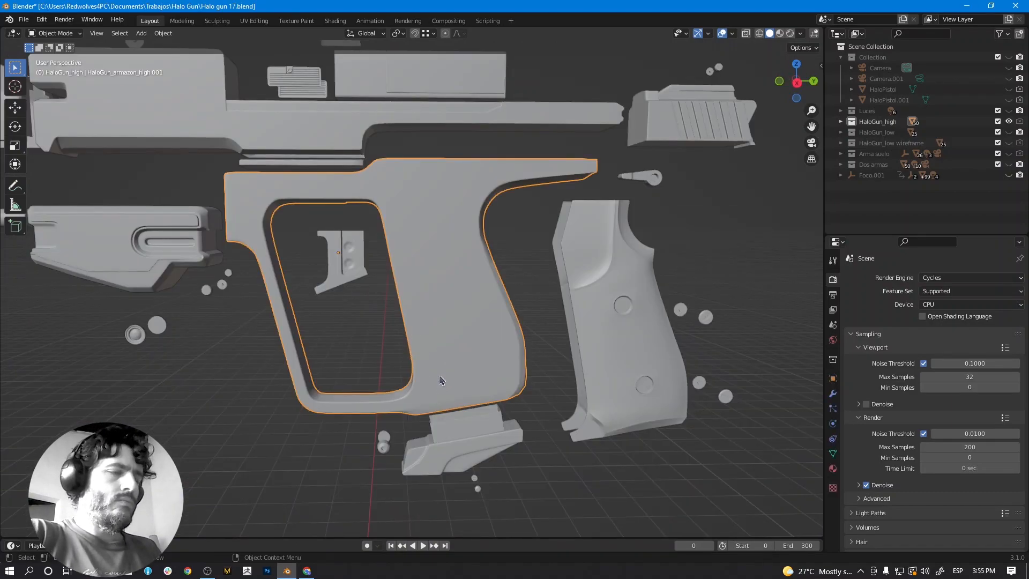
pyautogui.press('KP_3')
pyautogui.scroll(-2, 452, 298)
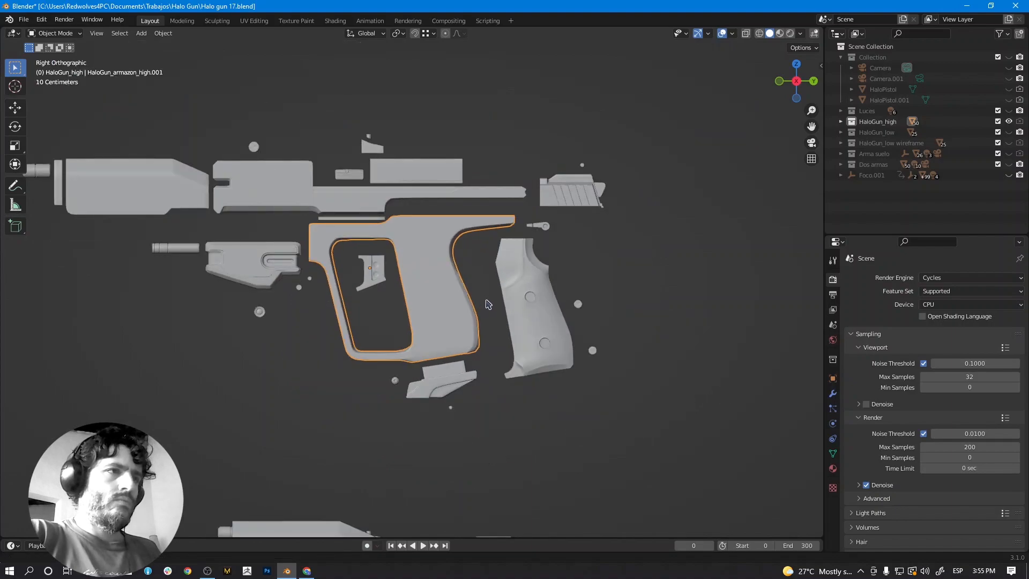
pyautogui.keyDown('shift'); pyautogui.moveTo(452, 298); pyautogui.dragTo(484, 304, button='middle'); pyautogui.keyUp('shift')
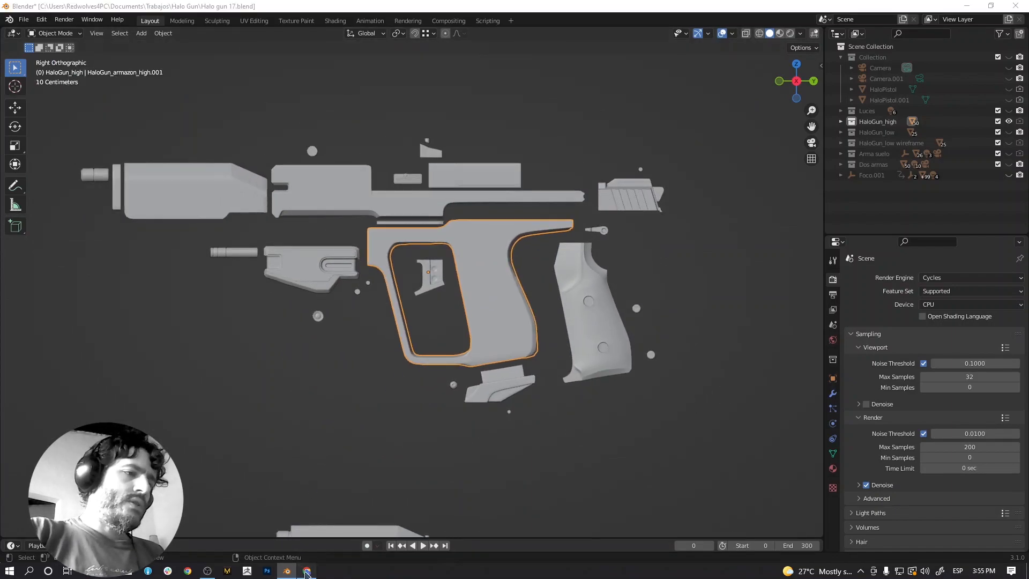
# Switch to the ArtStation page in Chrome, download the side-view Halo Gun image, and return to Blender.
pyautogui.click(306, 571)
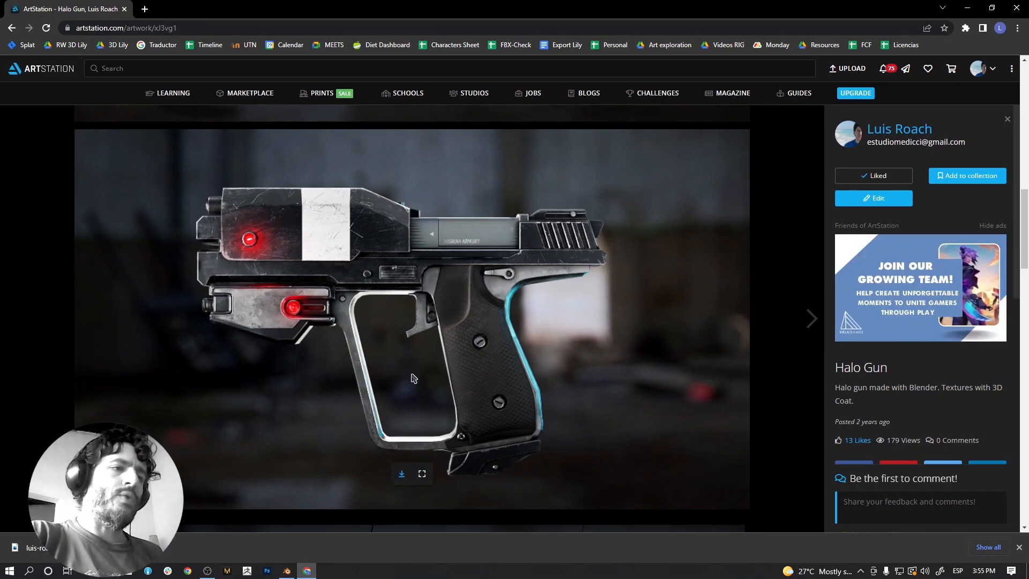
pyautogui.click(402, 479)
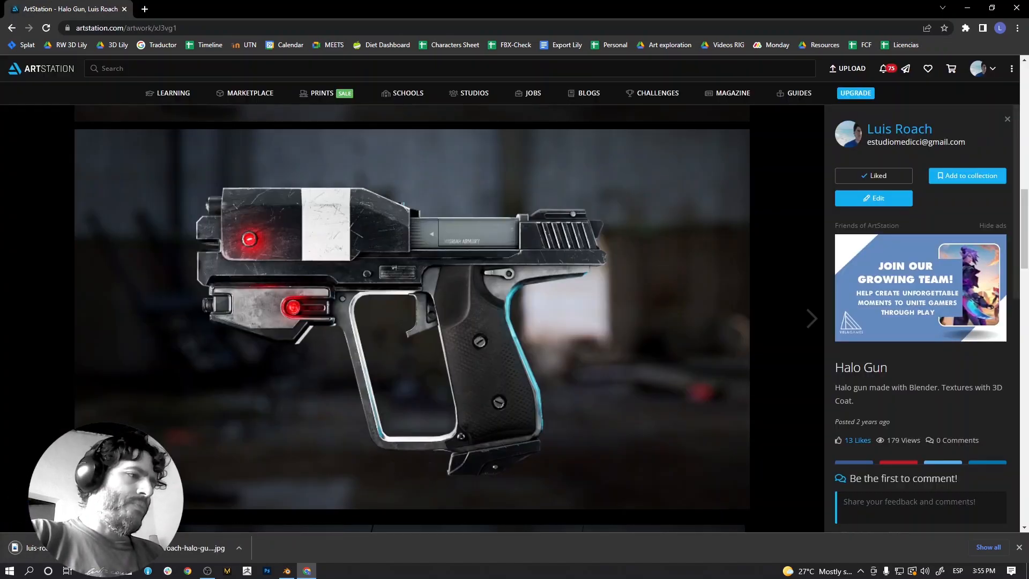
pyautogui.click(287, 571)
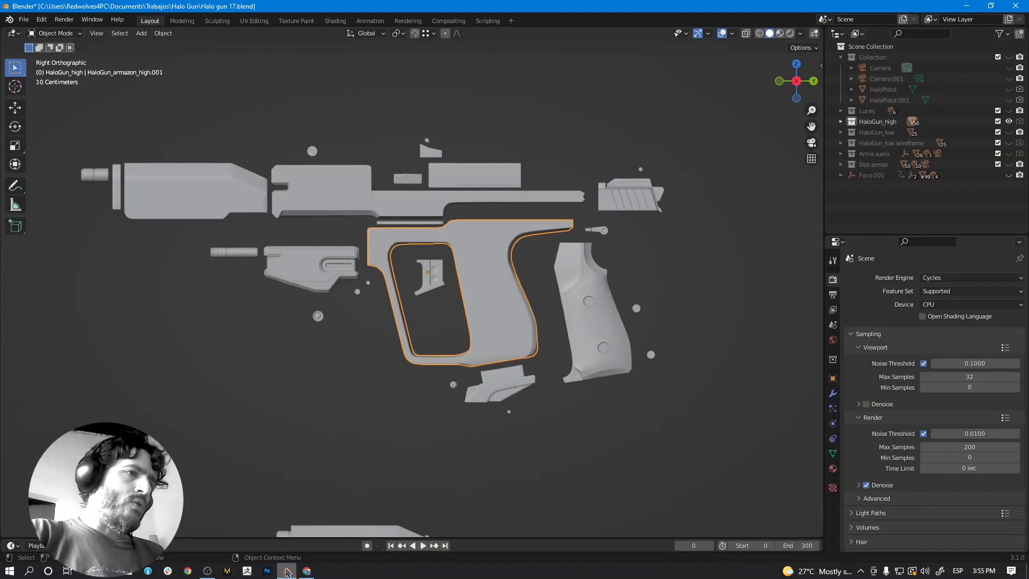
# Add the newest side-view Halo gun JPG from the Downloads folder as a view-aligned reference image over the assembled pistol.
pyautogui.scroll(-3, 429, 393)
pyautogui.keyDown('shift'); pyautogui.moveTo(428, 393); pyautogui.dragTo(429, 250, button='middle'); pyautogui.keyUp('shift')
pyautogui.scroll(4, 439, 338)
pyautogui.keyDown('shift'); pyautogui.moveTo(439, 338); pyautogui.dragTo(435, 287, button='middle'); pyautogui.keyUp('shift')
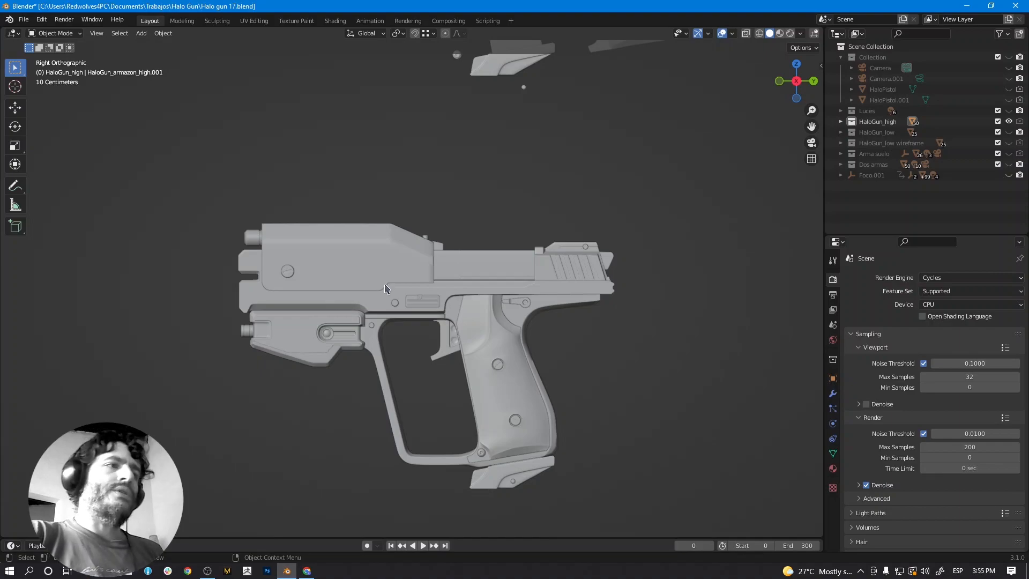
pyautogui.keyDown('shift'); pyautogui.moveTo(385, 288); pyautogui.dragTo(388, 256, button='middle'); pyautogui.keyUp('shift')
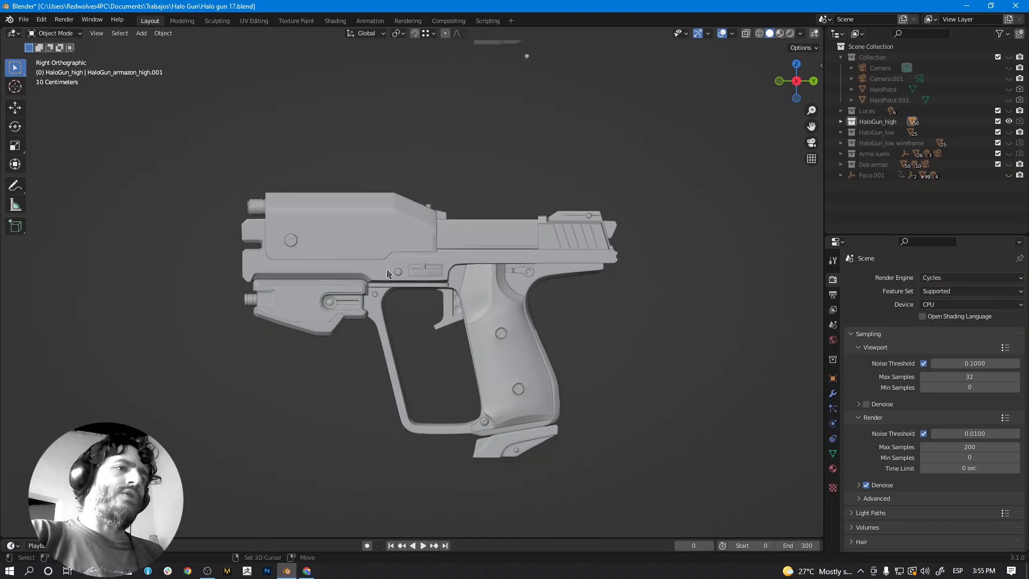
pyautogui.click(24, 20)
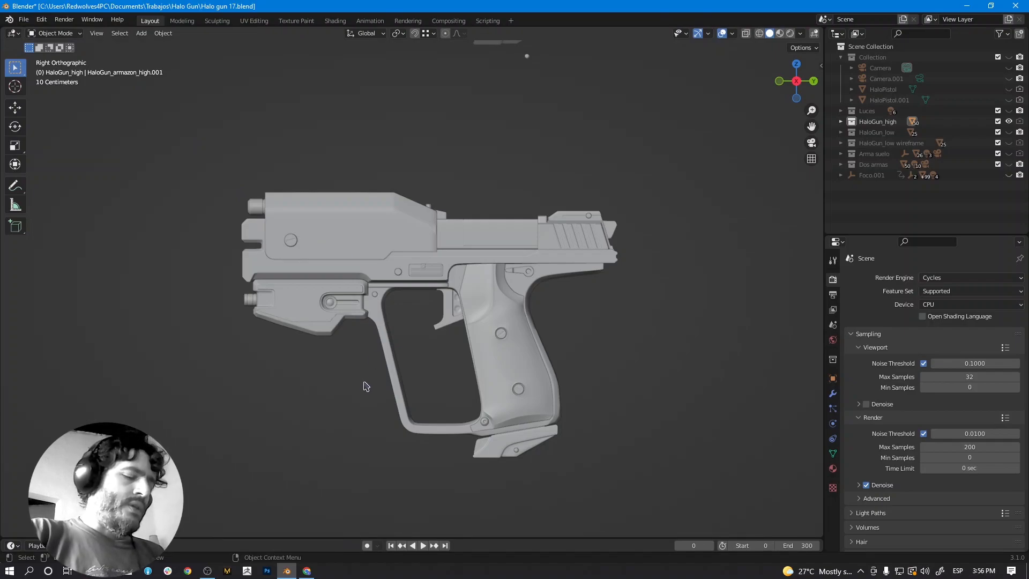
pyautogui.hotkey('shift', 'a')
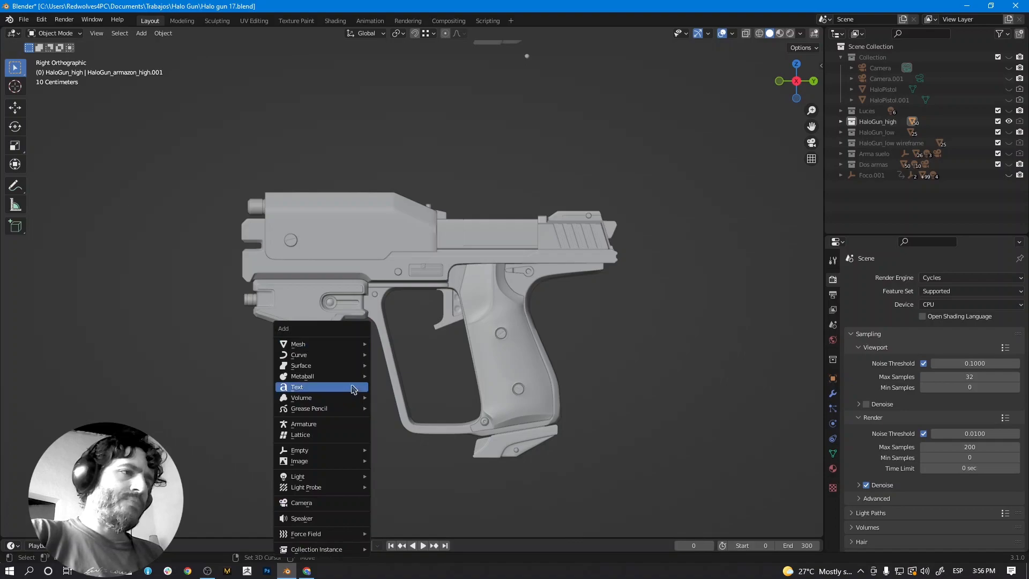
pyautogui.moveTo(336, 344)
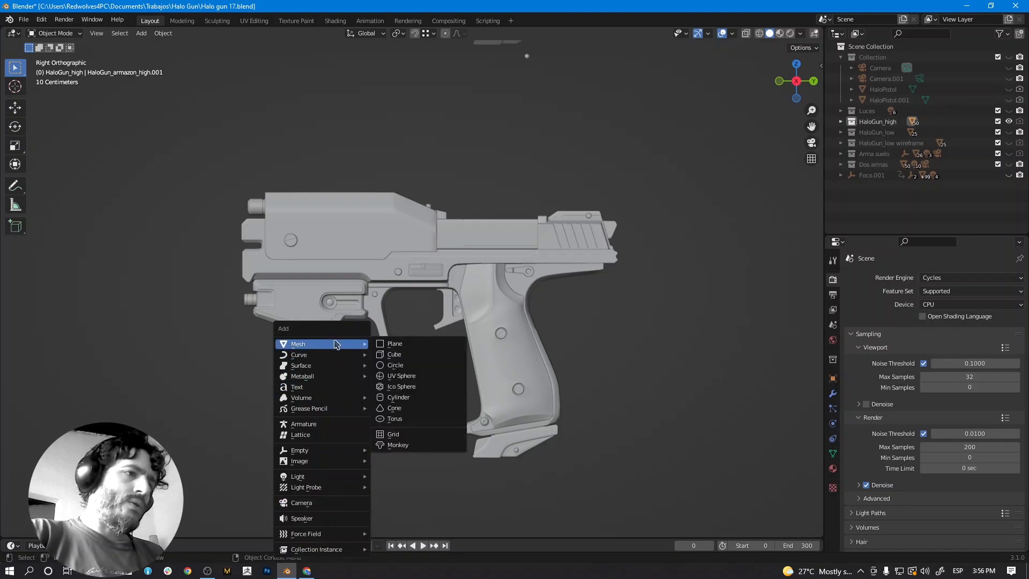
pyautogui.moveTo(328, 462)
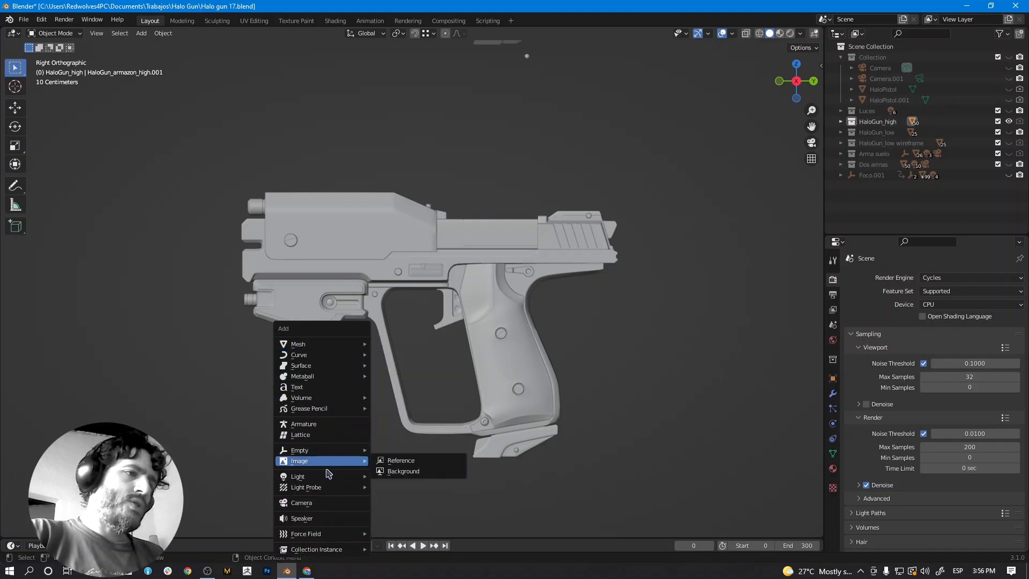
pyautogui.click(413, 462)
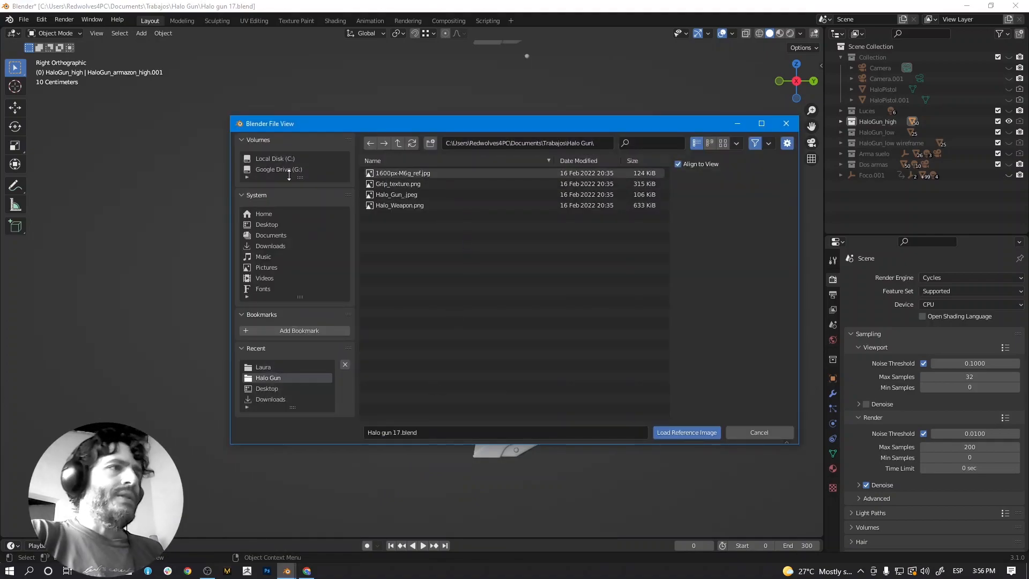
pyautogui.click(271, 247)
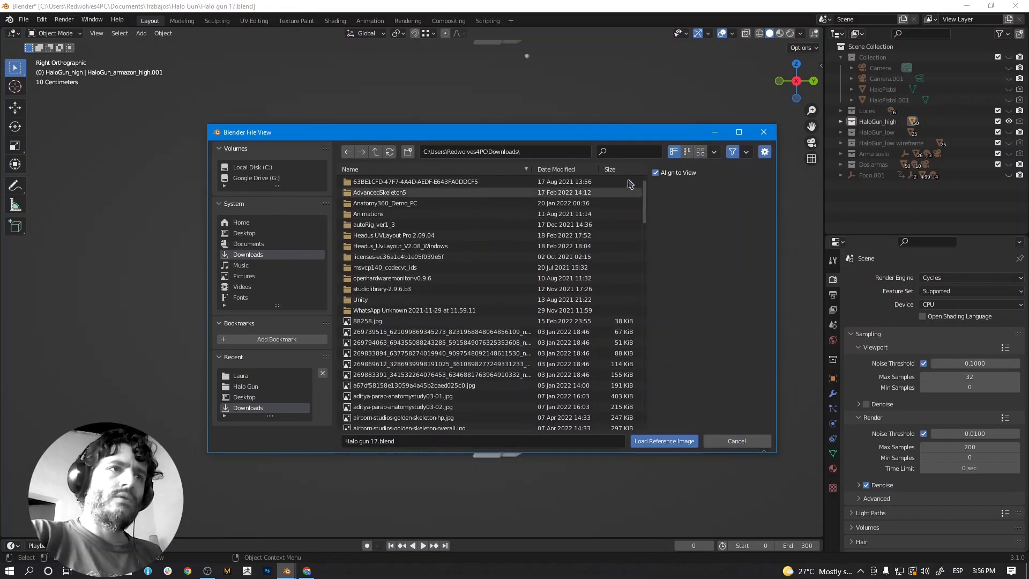
pyautogui.click(555, 169)
pyautogui.click(412, 322)
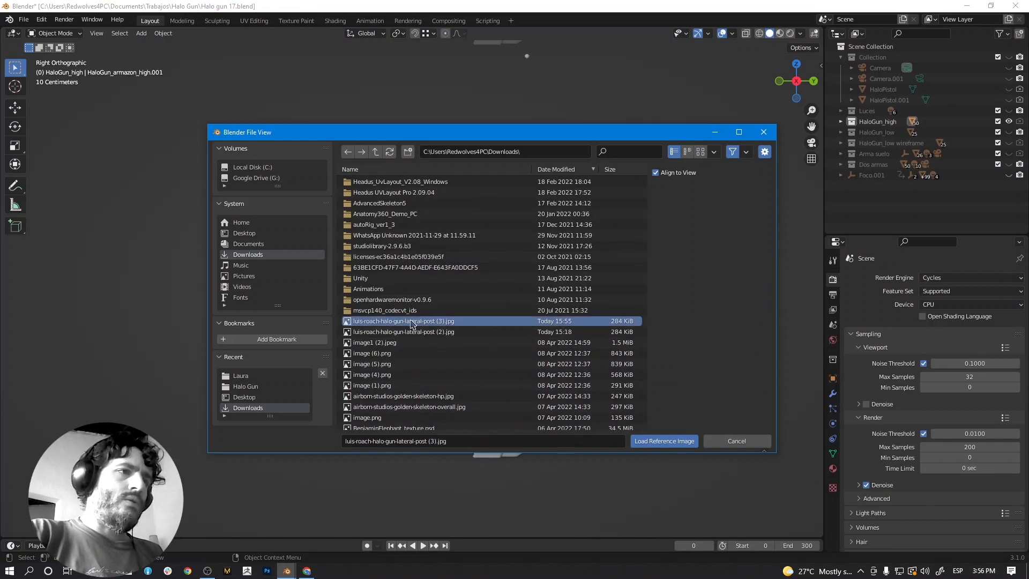
pyautogui.click(655, 442)
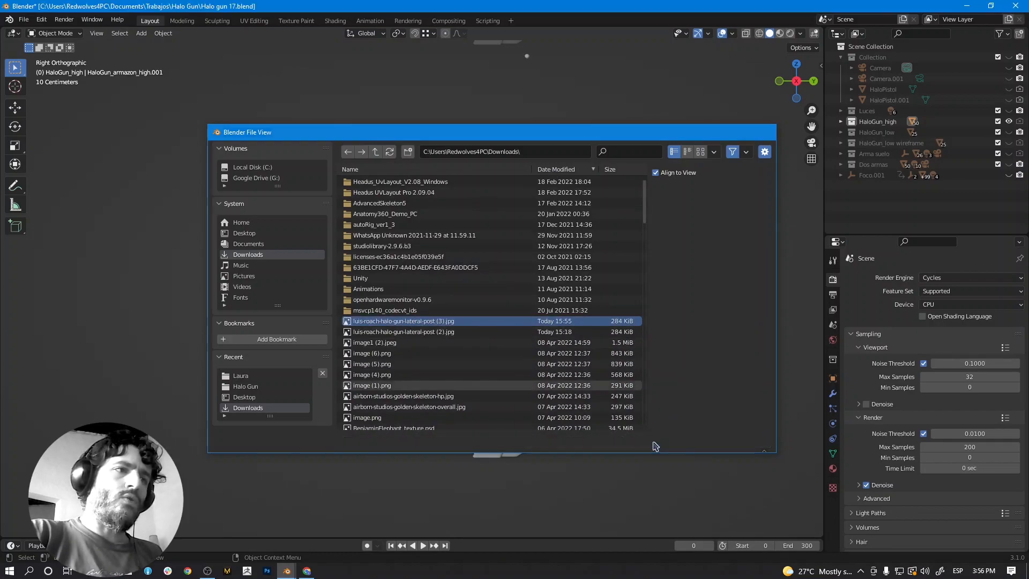
# Scale up the reference image until its pistol is about as long as the assembled model.
pyautogui.scroll(3, 547, 269)
pyautogui.scroll(-3, 428, 191)
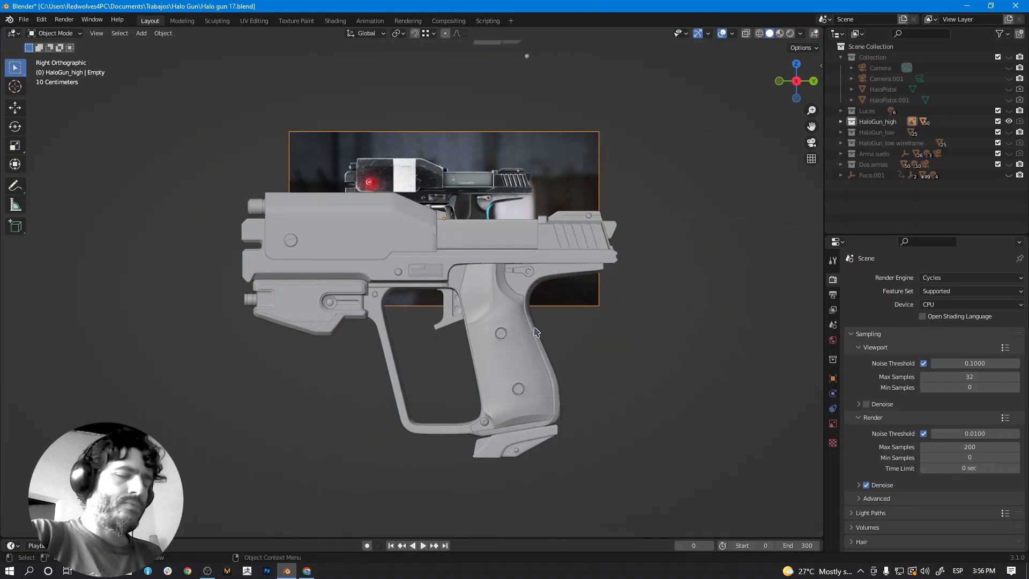
pyautogui.press('s')
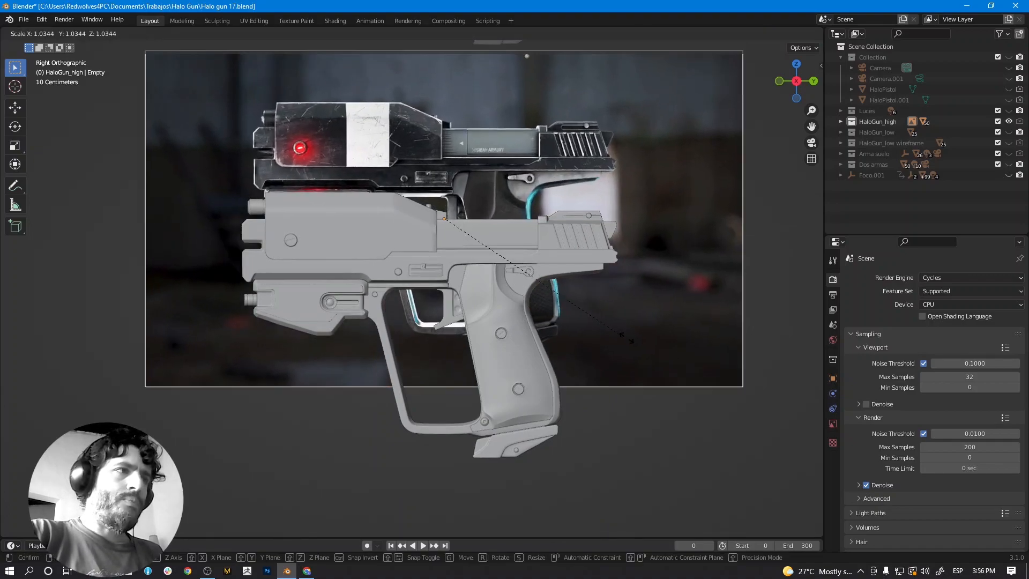
pyautogui.click(637, 343)
# Move the reference image about 40.8 m along X to sit just behind the assembled pistol.
pyautogui.moveTo(637, 343); pyautogui.dragTo(367, 338, button='middle')
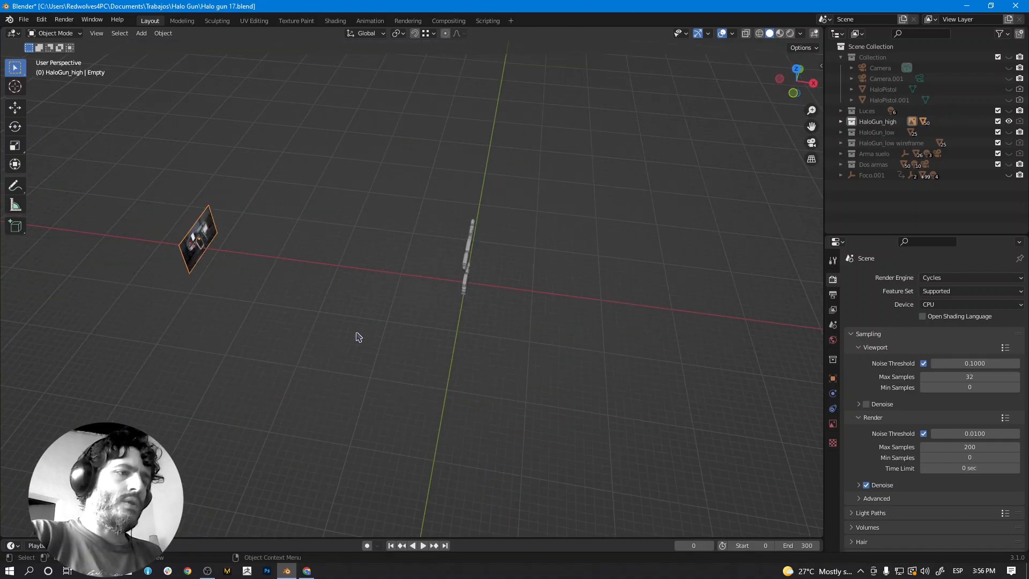
pyautogui.press('g')
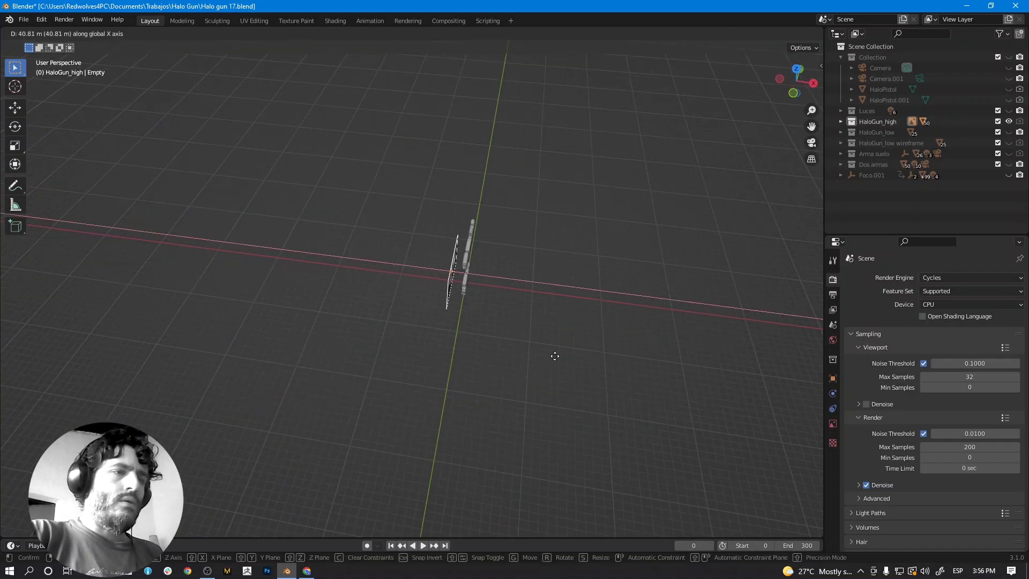
pyautogui.click(555, 356)
pyautogui.moveTo(554, 356); pyautogui.dragTo(543, 335, button='middle')
pyautogui.moveTo(516, 302); pyautogui.dragTo(456, 263, button='middle')
pyautogui.keyDown('shift'); pyautogui.moveTo(477, 330); pyautogui.dragTo(375, 296, button='middle'); pyautogui.keyUp('shift')
pyautogui.scroll(3, 363, 311)
# Lower the reference image along Z and fine-tune its position in right view to line up with the assembled pistol.
pyautogui.press('KP_3')
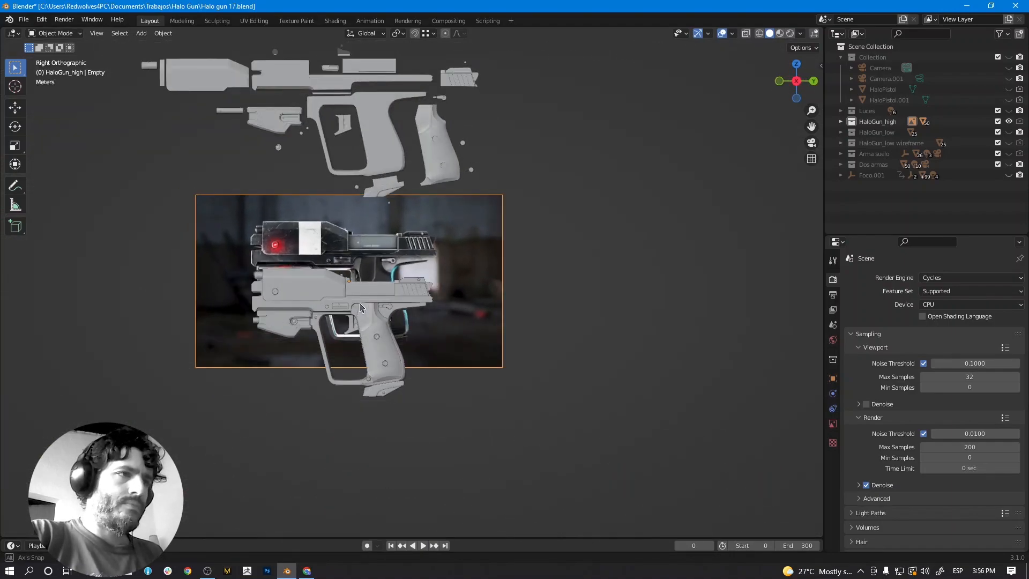
pyautogui.scroll(3, 375, 297)
pyautogui.scroll(2, 375, 296)
pyautogui.press('g')
pyautogui.press('z')
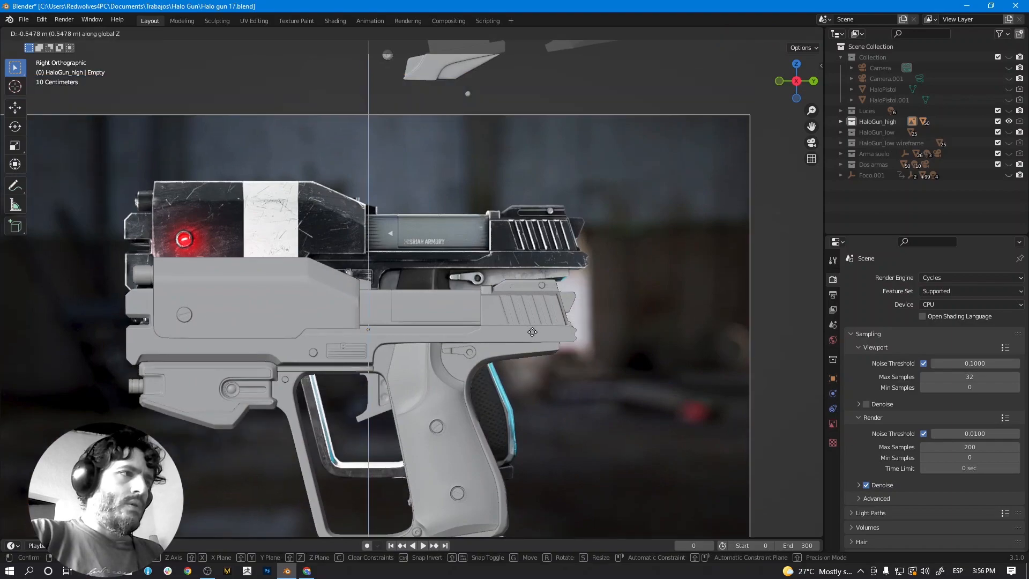
pyautogui.click(528, 383)
pyautogui.keyDown('shift'); pyautogui.moveTo(525, 358); pyautogui.dragTo(530, 311, button='middle'); pyautogui.keyUp('shift')
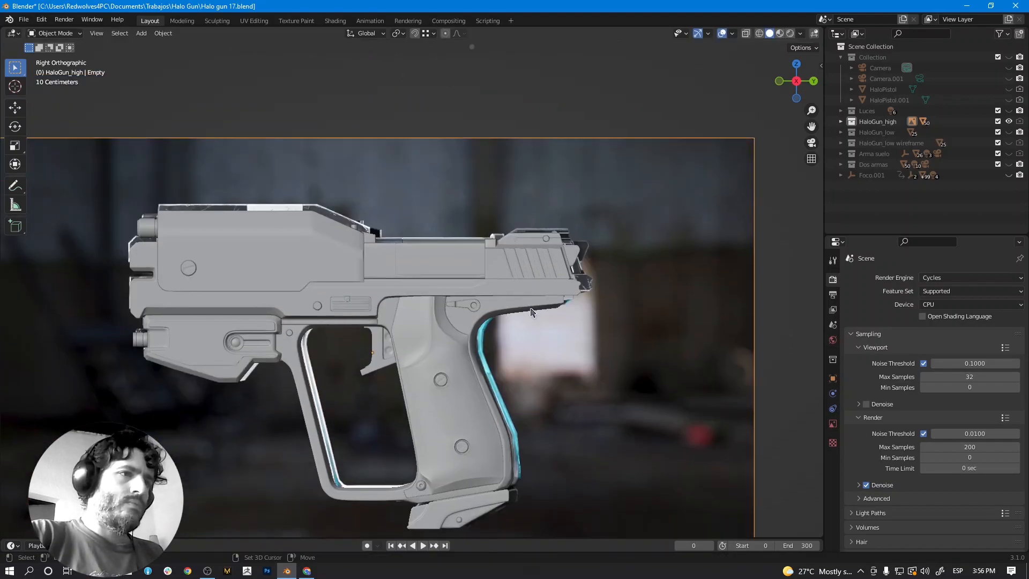
pyautogui.press('g')
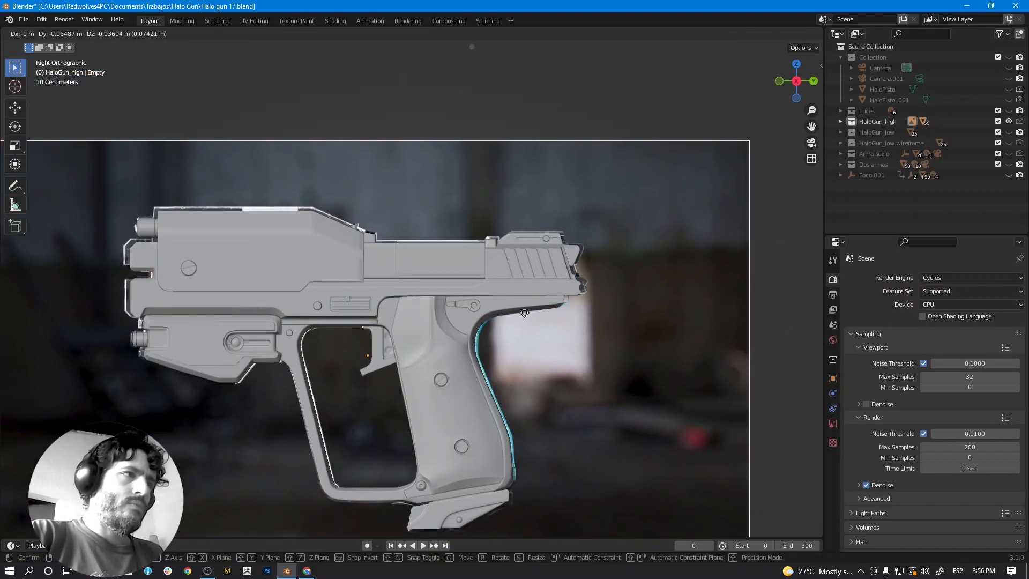
pyautogui.click(524, 313)
# Select the assembled pistol's parts and move them in the negative Y direction, clear of the reference image.
pyautogui.scroll(-3, 525, 313)
pyautogui.moveTo(482, 321); pyautogui.dragTo(298, 349, button='middle')
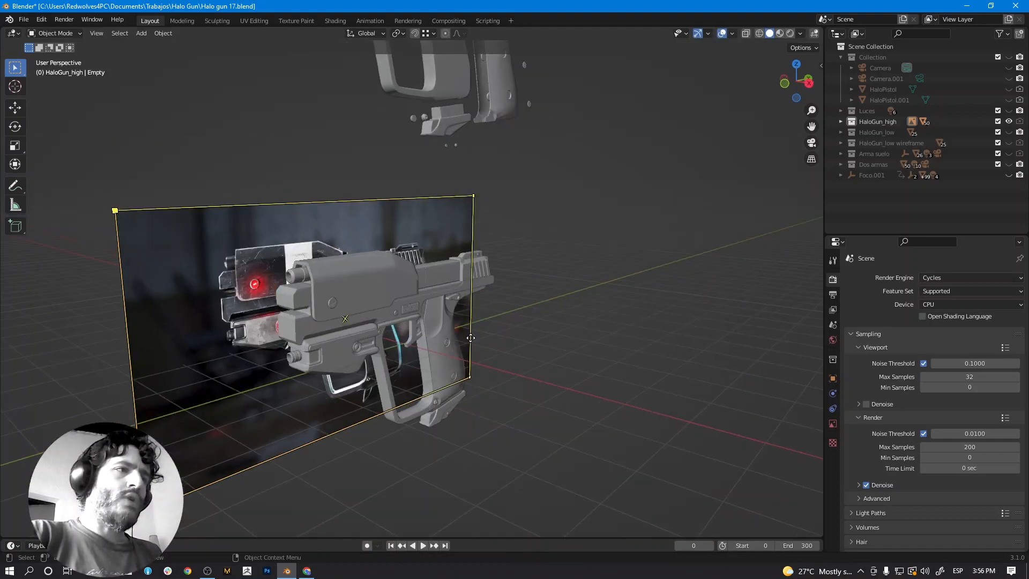
pyautogui.moveTo(389, 341); pyautogui.dragTo(460, 308, button='middle')
pyautogui.moveTo(497, 217); pyautogui.dragTo(391, 475)
pyautogui.moveTo(391, 475); pyautogui.dragTo(396, 361, button='middle')
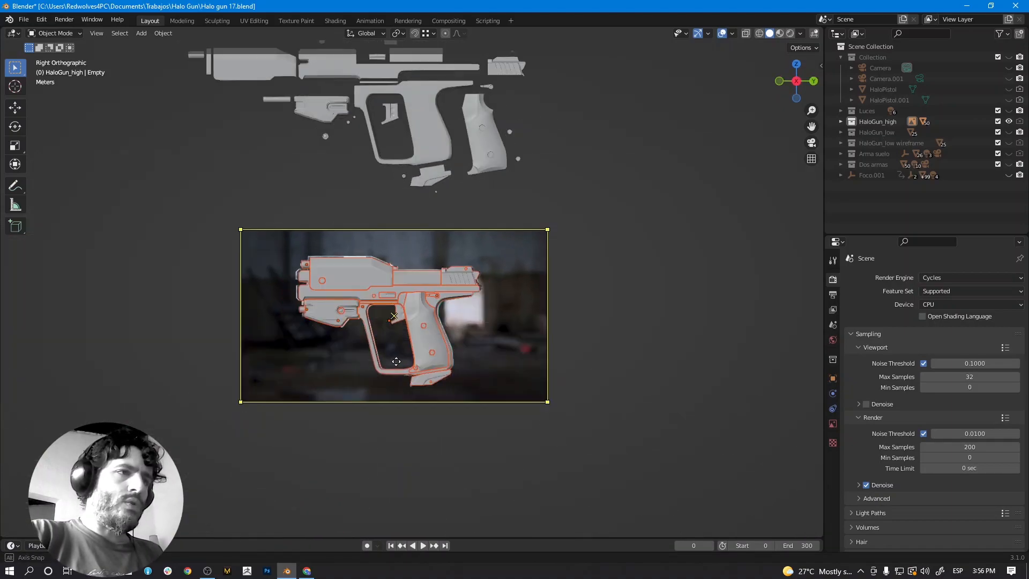
pyautogui.scroll(2, 396, 363)
pyautogui.scroll(-3, 400, 365)
pyautogui.press('g')
pyautogui.press('y')
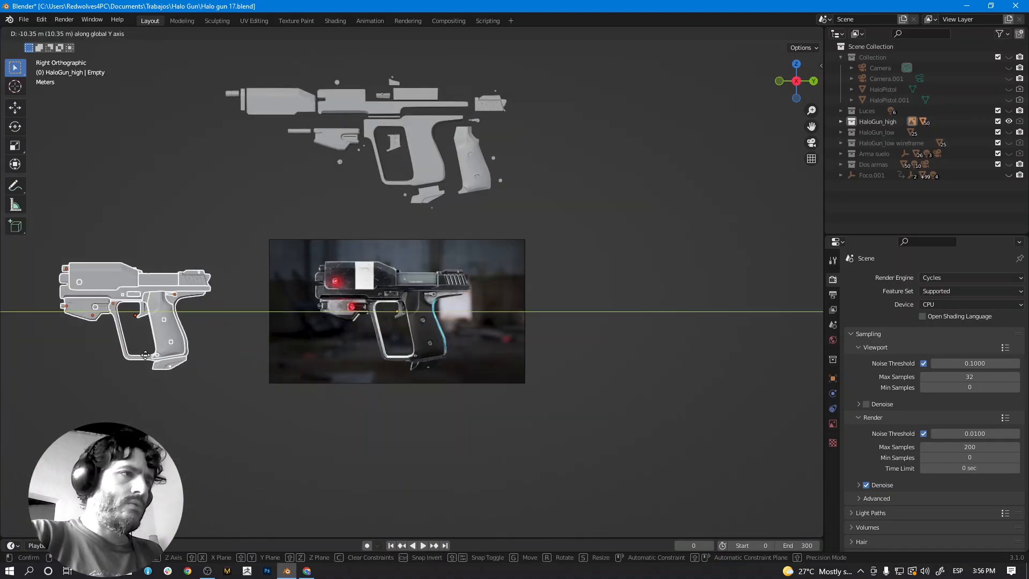
pyautogui.click(85, 352)
# Examine the pistol's shape and details in the reference image up close.
pyautogui.scroll(6, 424, 333)
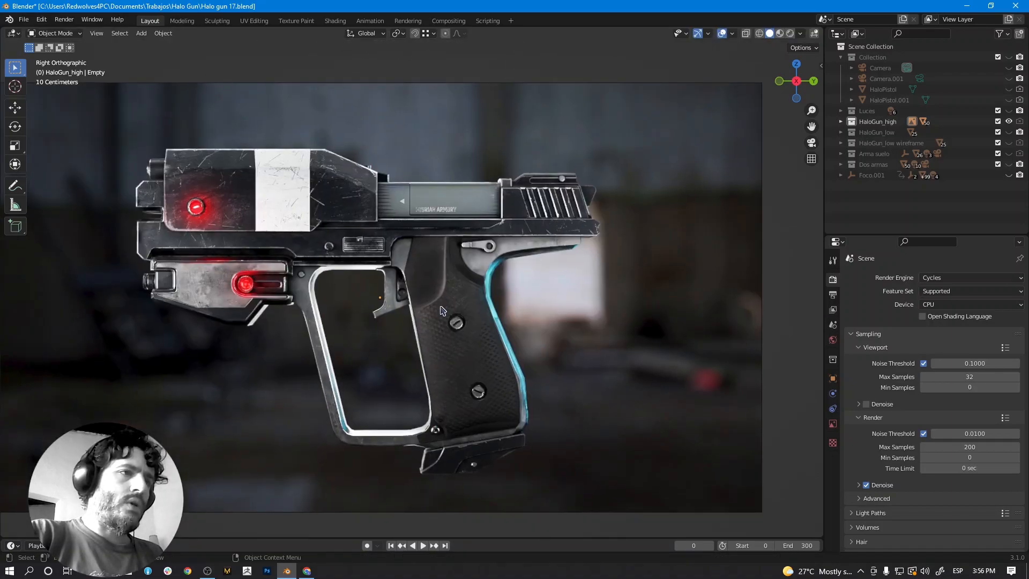
pyautogui.scroll(4, 426, 335)
pyautogui.scroll(-3, 437, 339)
pyautogui.scroll(1, 449, 345)
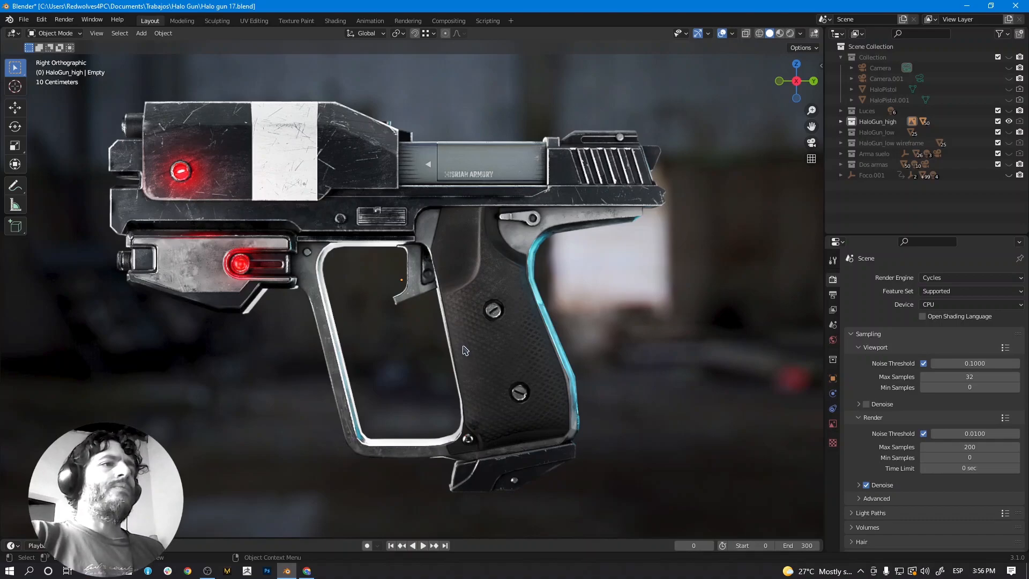
pyautogui.scroll(-1, 456, 318)
pyautogui.scroll(-2, 453, 303)
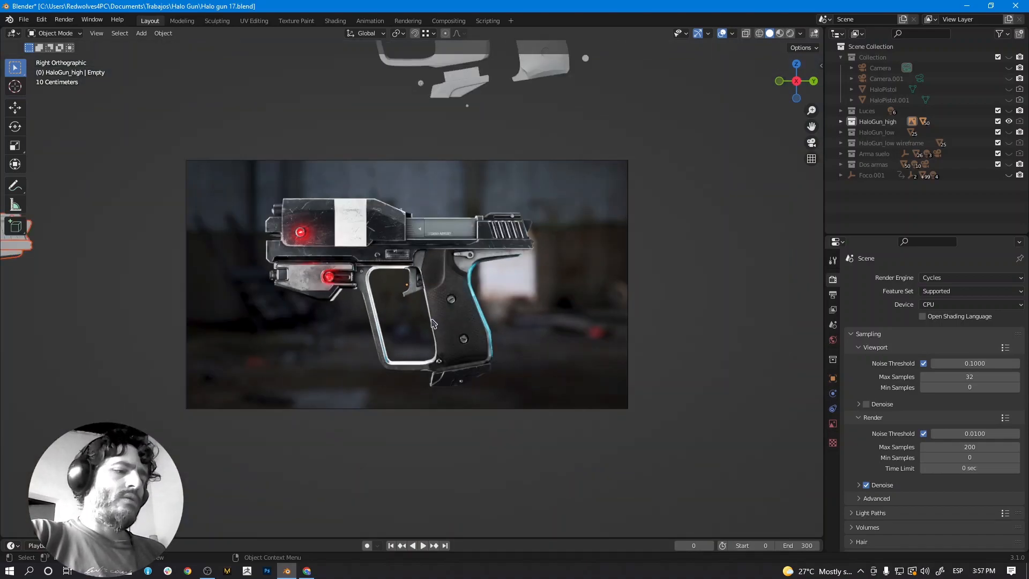
pyautogui.hotkey('shift', 'a')
pyautogui.moveTo(434, 320)
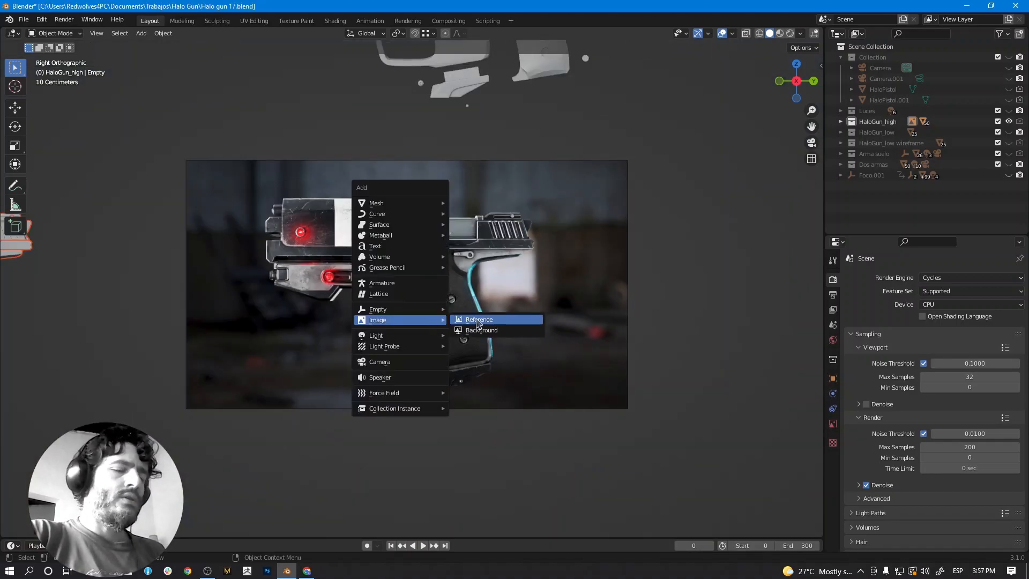
pyautogui.press('Escape')
# Add a mesh plane as the starting shape for modelling over the reference image.
pyautogui.scroll(3, 481, 294)
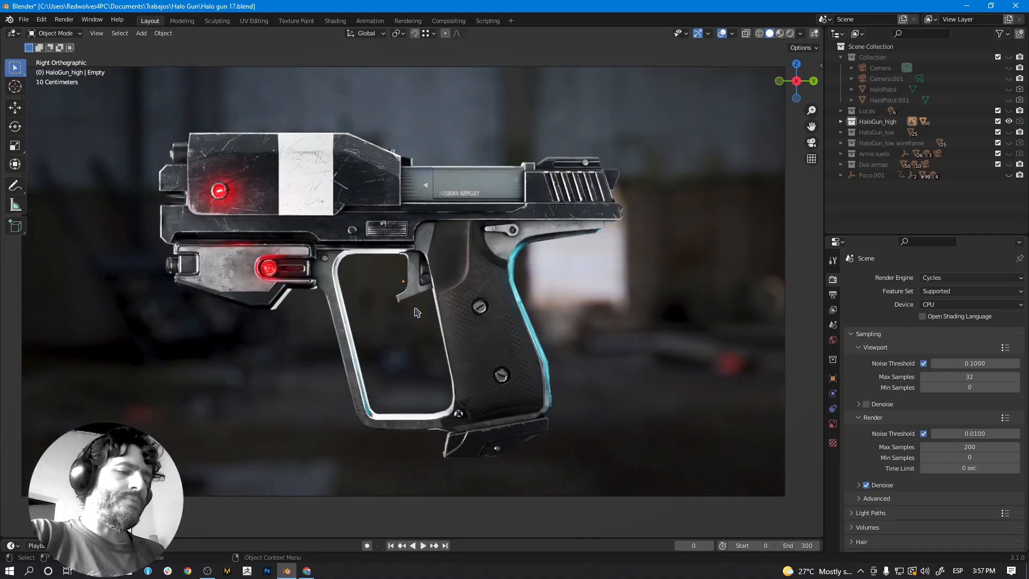
pyautogui.hotkey('shift', 'a')
pyautogui.moveTo(375, 191)
pyautogui.click(462, 193)
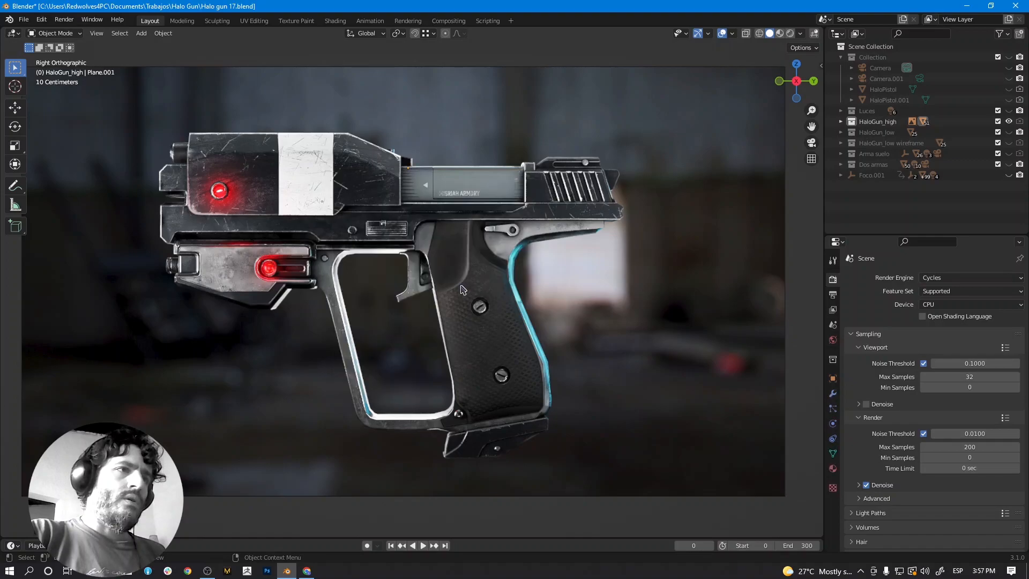
# Move the plane along X to just in front of the reference image and return to right orthographic view.
pyautogui.scroll(-5, 474, 326)
pyautogui.moveTo(473, 326); pyautogui.dragTo(352, 319, button='middle')
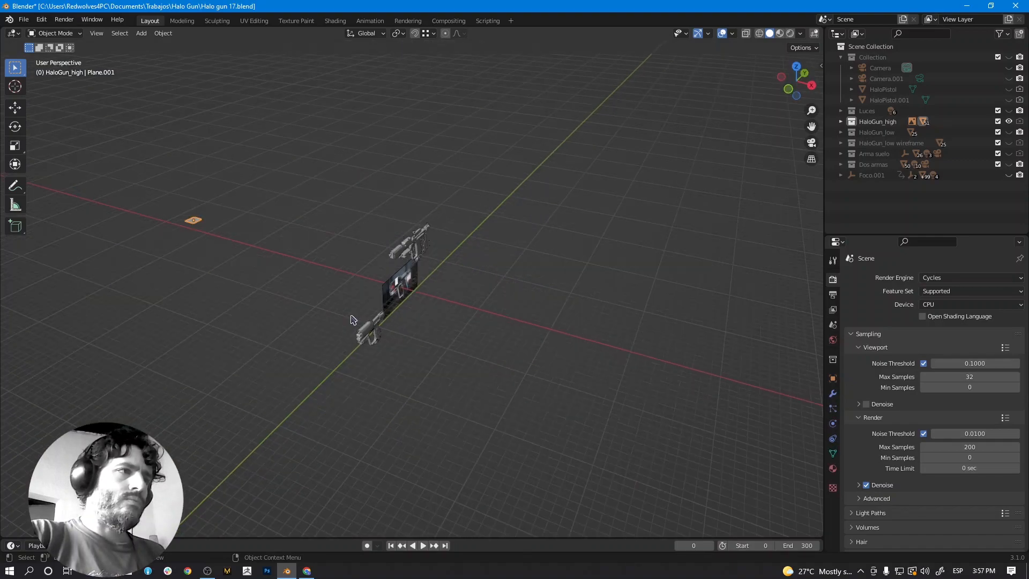
pyautogui.press('g')
pyautogui.press('x')
pyautogui.click(550, 349)
pyautogui.scroll(7, 548, 338)
pyautogui.moveTo(530, 307); pyautogui.dragTo(475, 283, button='middle')
pyautogui.press('KP_3')
pyautogui.scroll(4, 476, 297)
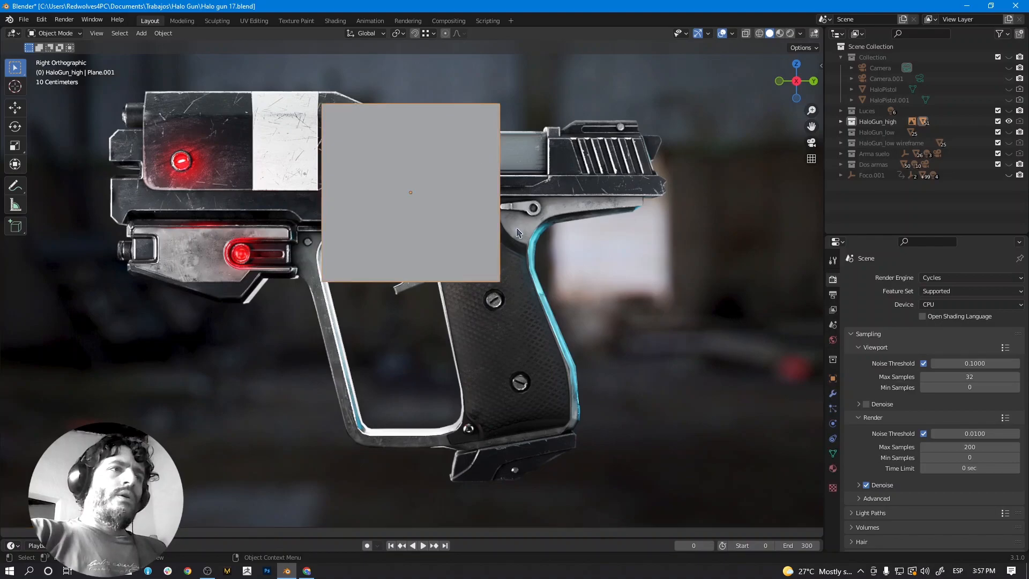
# Place the plane over the pistol's grip in the reference image and switch the viewport to wireframe display.
pyautogui.click(580, 337)
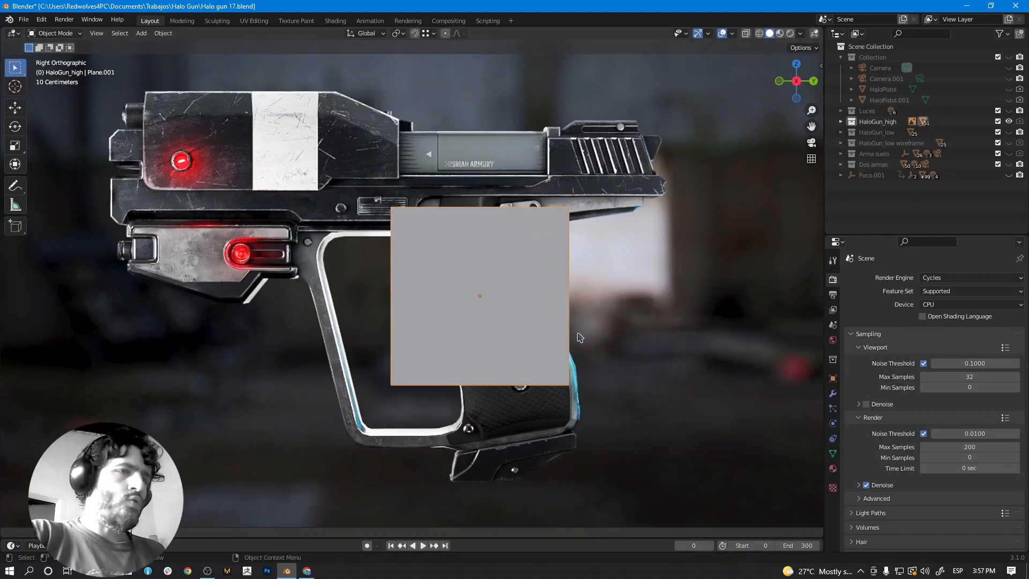
pyautogui.click(759, 34)
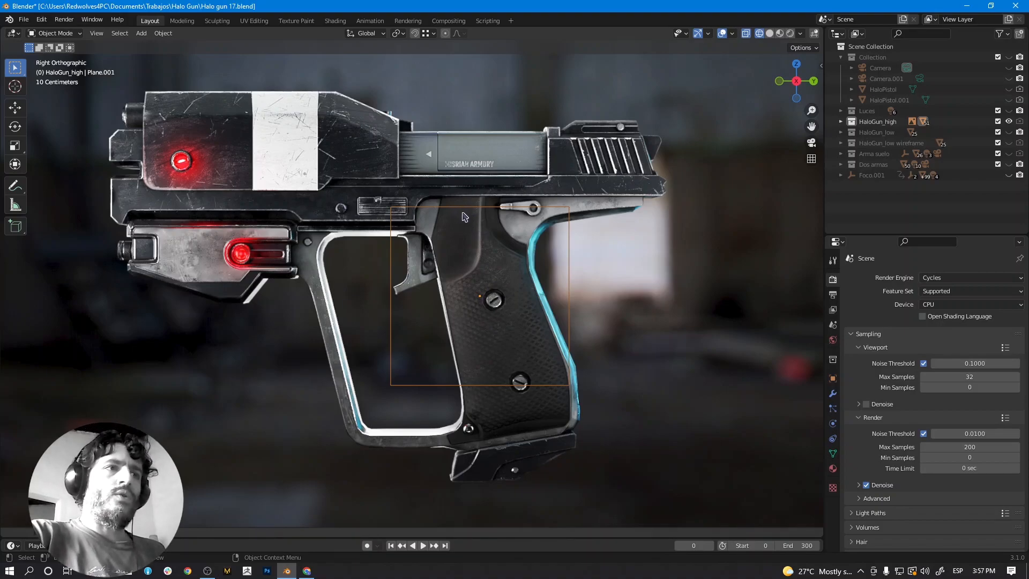
pyautogui.scroll(2, 574, 223)
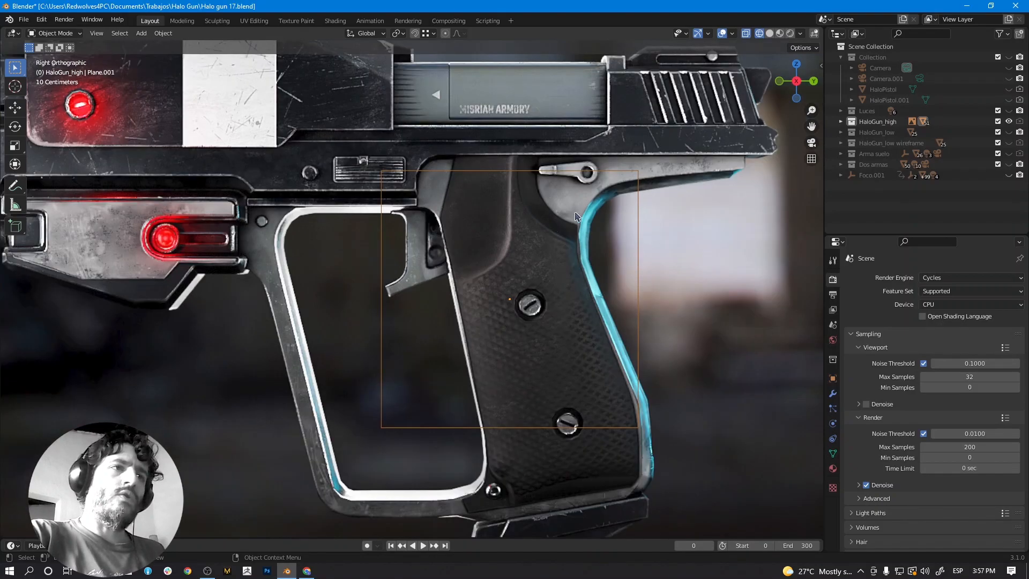
pyautogui.click(644, 183)
pyautogui.click(638, 175)
pyautogui.keyDown('shift'); pyautogui.moveTo(651, 236); pyautogui.dragTo(633, 211, button='middle'); pyautogui.keyUp('shift')
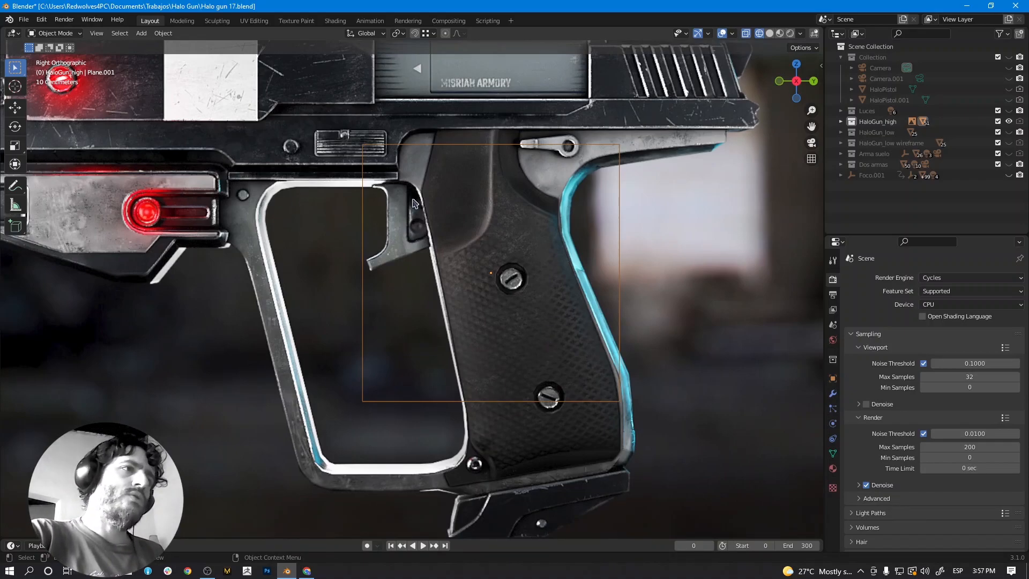
pyautogui.hotkey('shift', 'a')
pyautogui.moveTo(423, 251)
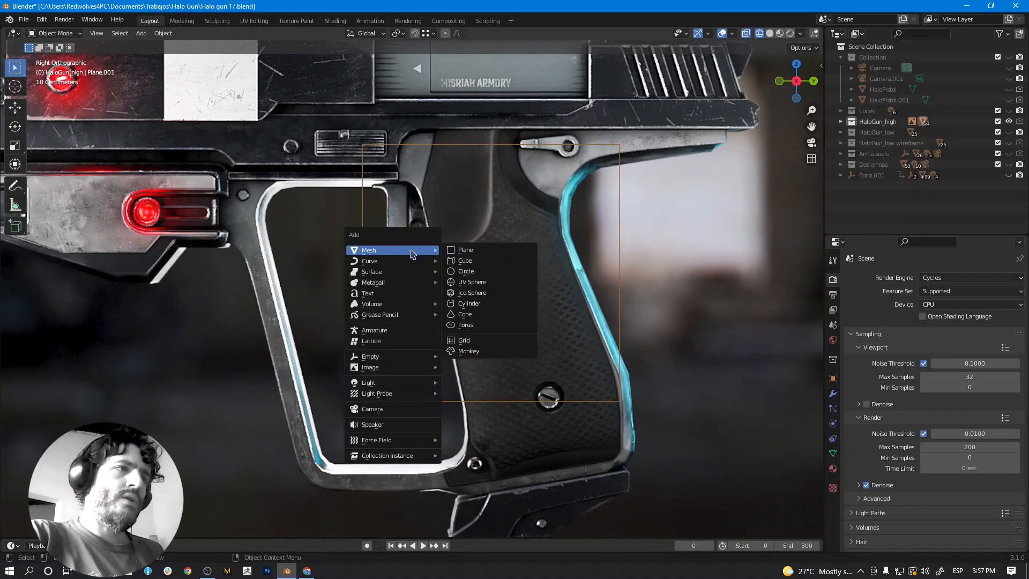
pyautogui.press('Escape')
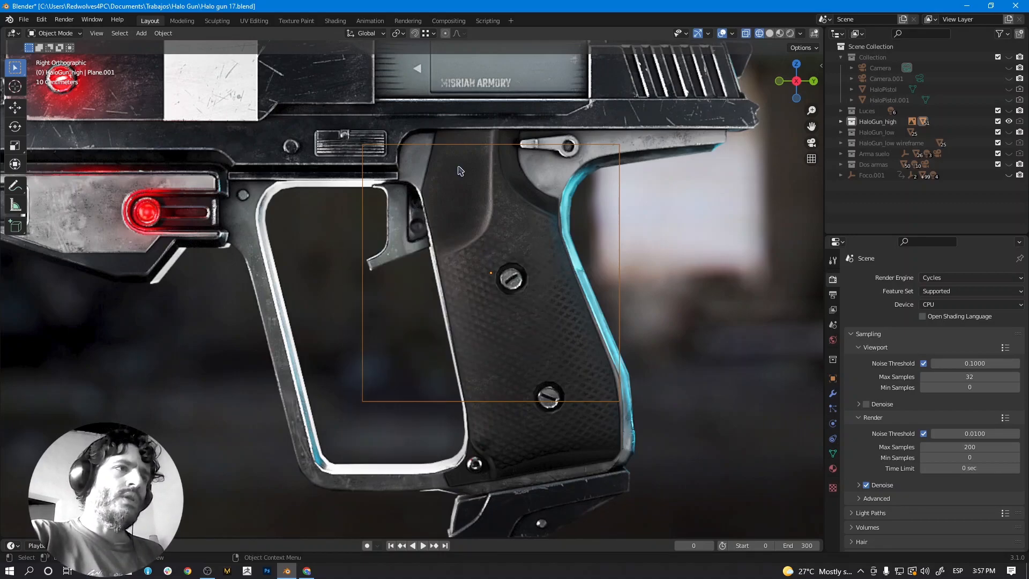
# Put the plane in Edit Mode in right orthographic view and activate the Select Box tool.
pyautogui.scroll(-5, 421, 209)
pyautogui.moveTo(398, 260); pyautogui.dragTo(201, 286, button='middle')
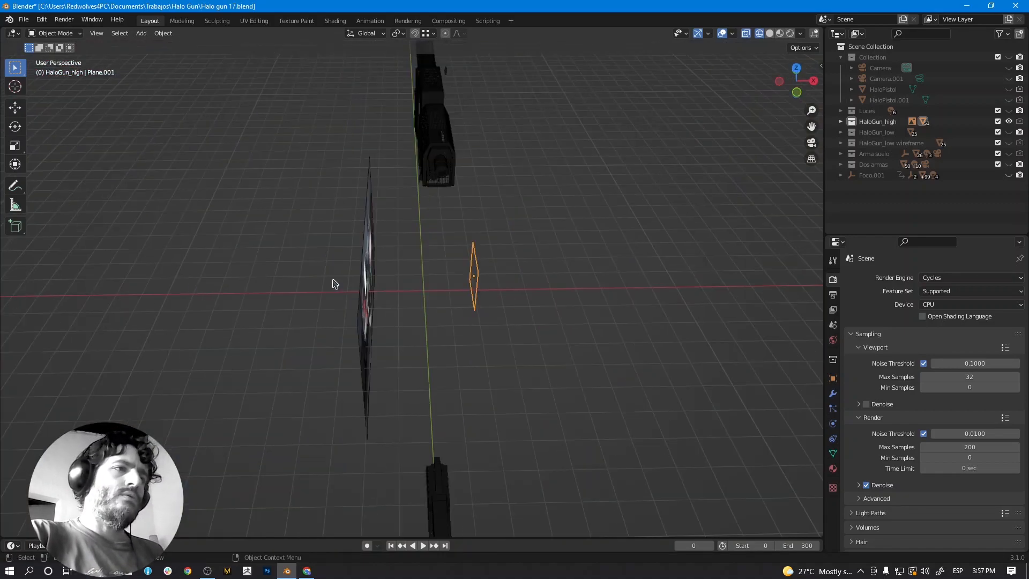
pyautogui.moveTo(465, 285); pyautogui.dragTo(433, 265, button='middle')
pyautogui.scroll(5, 424, 256)
pyautogui.click(54, 33)
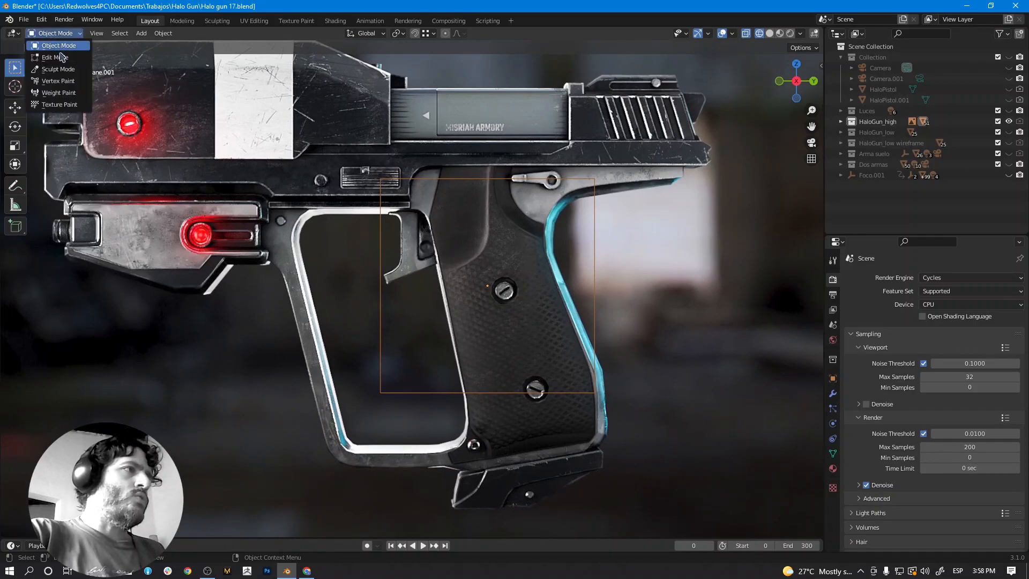
pyautogui.click(56, 58)
pyautogui.scroll(2, 500, 279)
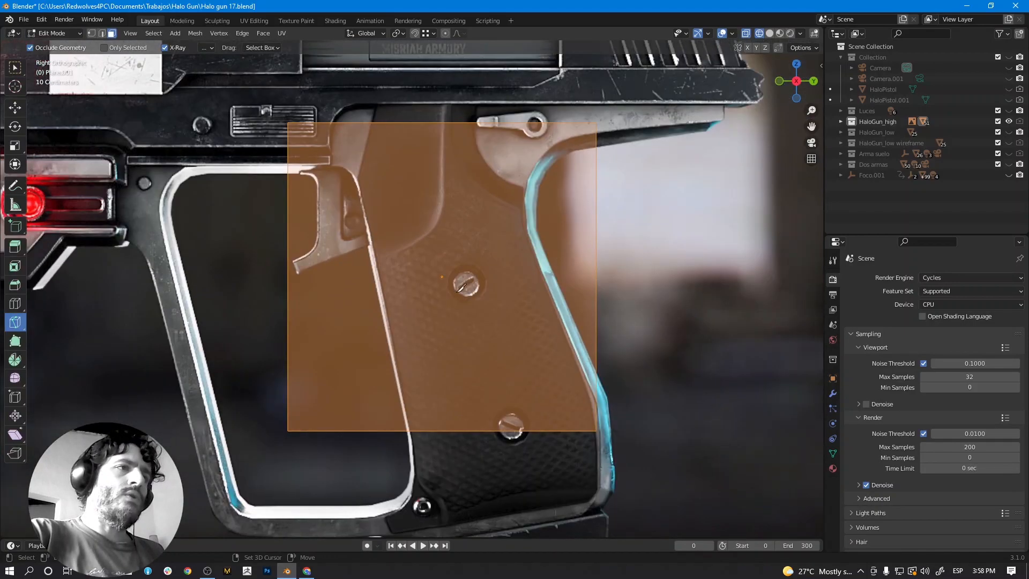
pyautogui.click(13, 69)
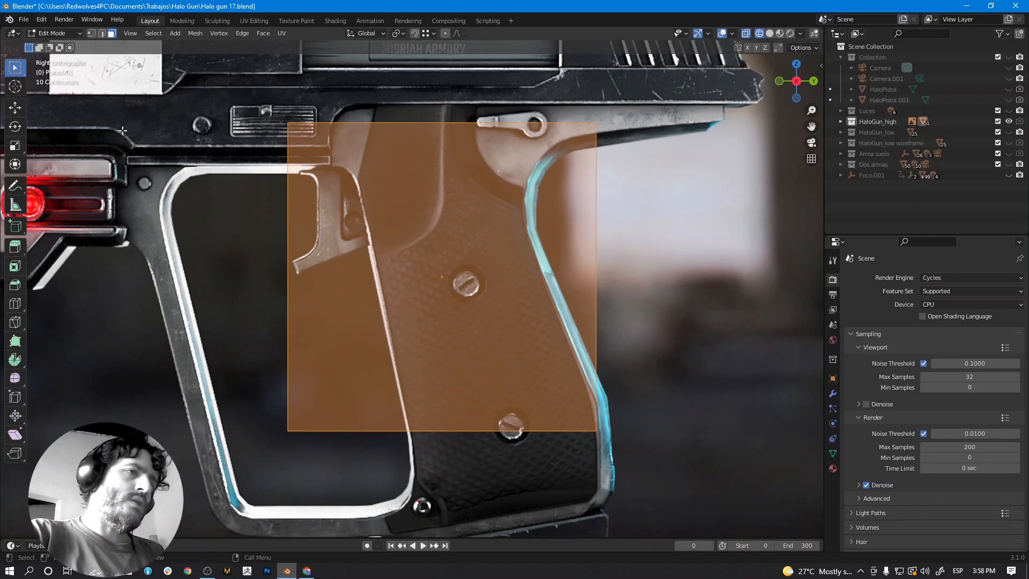
# Scale down, move and rotate the plane so it matches the width and tilt of the grip.
pyautogui.scroll(2, 462, 258)
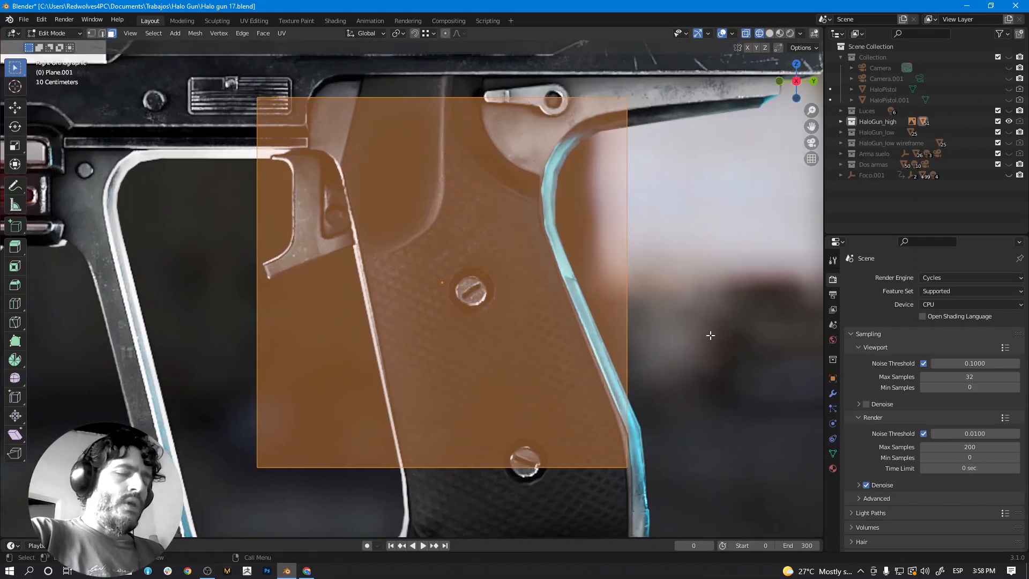
pyautogui.press('s')
pyautogui.press('g')
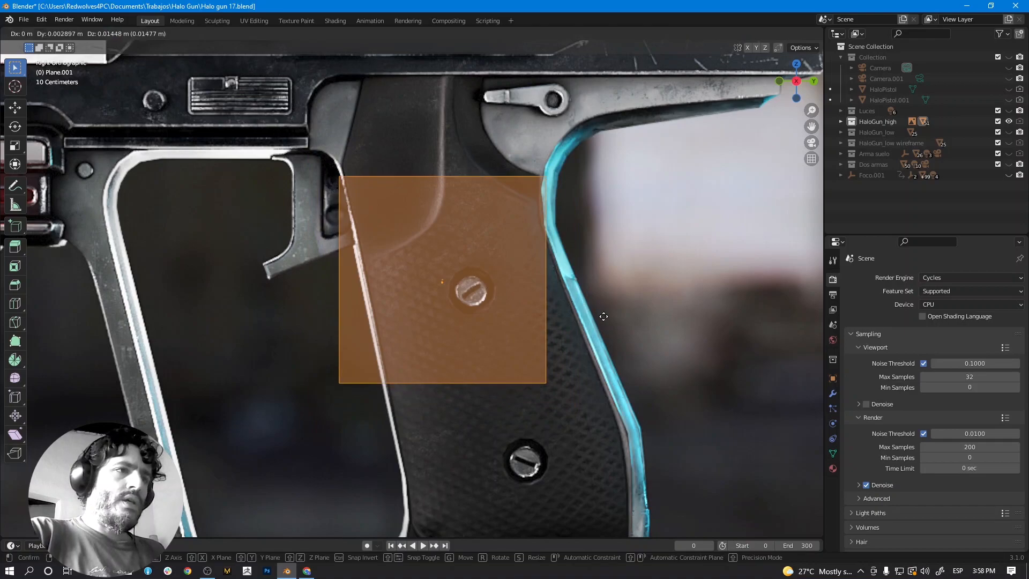
pyautogui.click(626, 372)
pyautogui.scroll(2, 643, 359)
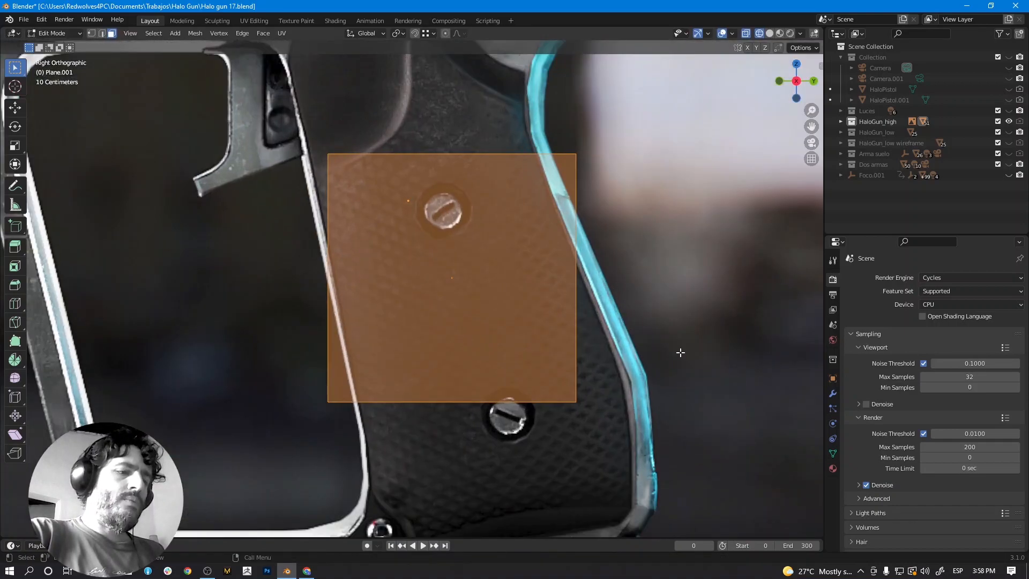
pyautogui.press('r')
pyautogui.click(697, 298)
pyautogui.press('s')
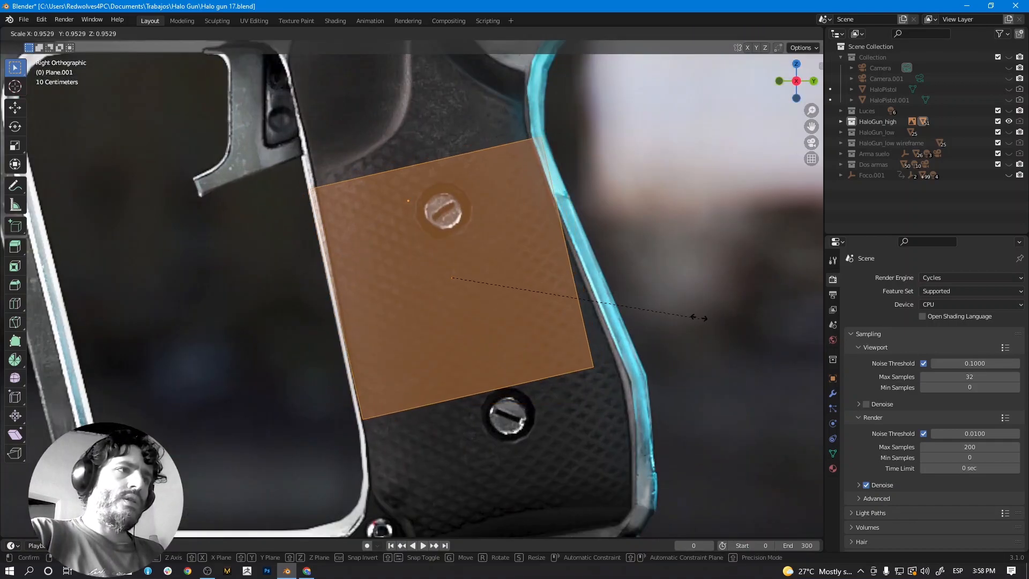
pyautogui.click(692, 301)
pyautogui.press('g')
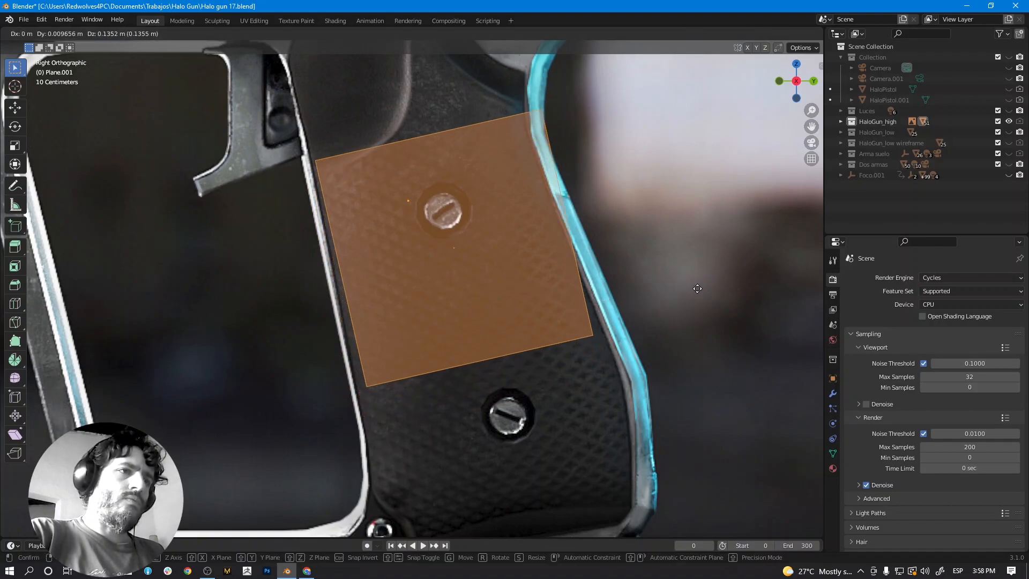
pyautogui.click(692, 284)
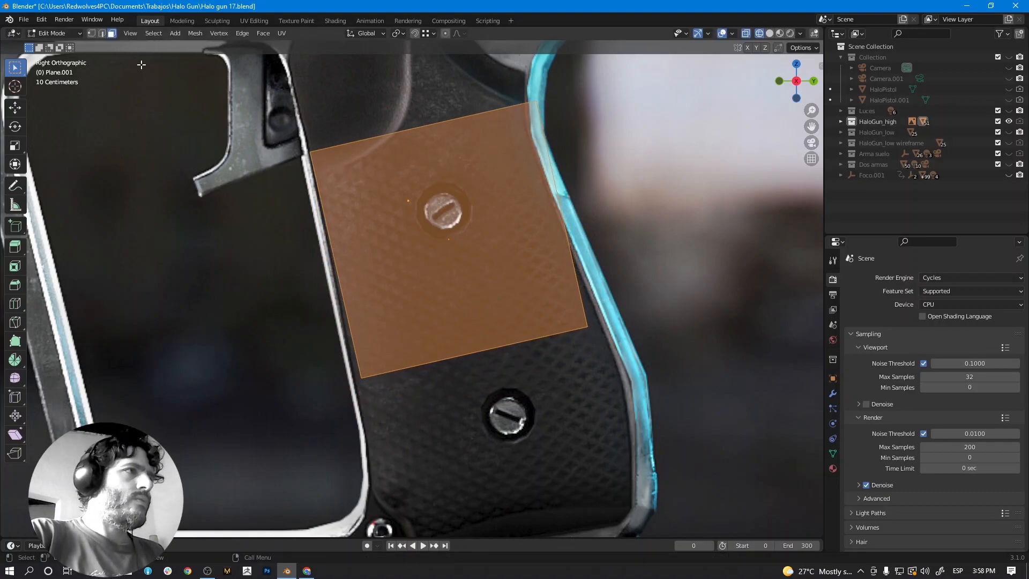
# Switch to vertex selection and move the plane's two upper vertices down along the grip's edges to below the upper screw.
pyautogui.click(93, 33)
pyautogui.click(311, 152)
pyautogui.press('g')
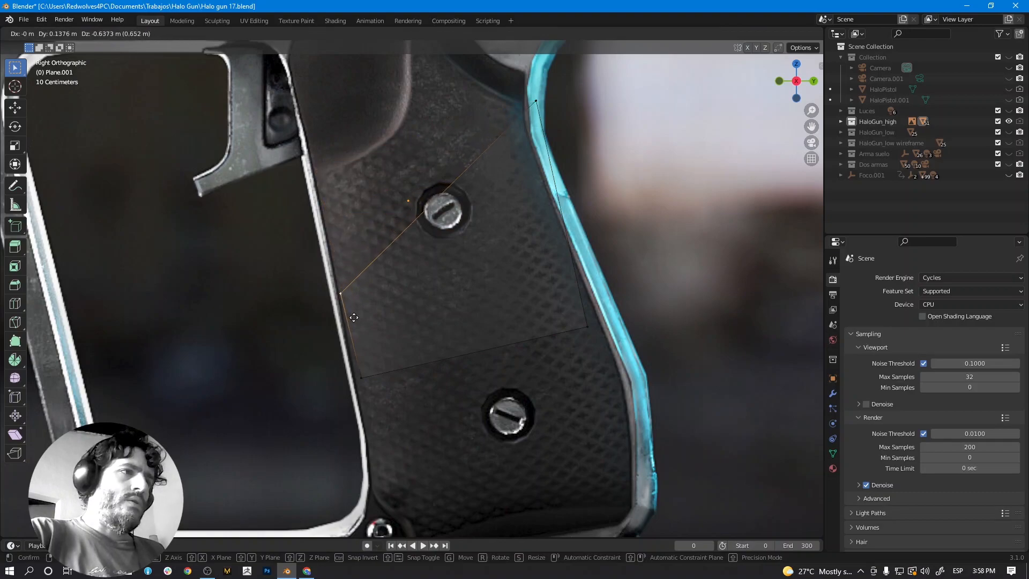
pyautogui.click(375, 311)
pyautogui.moveTo(537, 107); pyautogui.dragTo(574, 265)
pyautogui.click(343, 297)
pyautogui.press('g')
pyautogui.click(346, 302)
# Move the plane's two lower vertices up along the grip's edges to form a narrow strip between the two screws.
pyautogui.click(360, 362)
pyautogui.press('g')
pyautogui.click(350, 338)
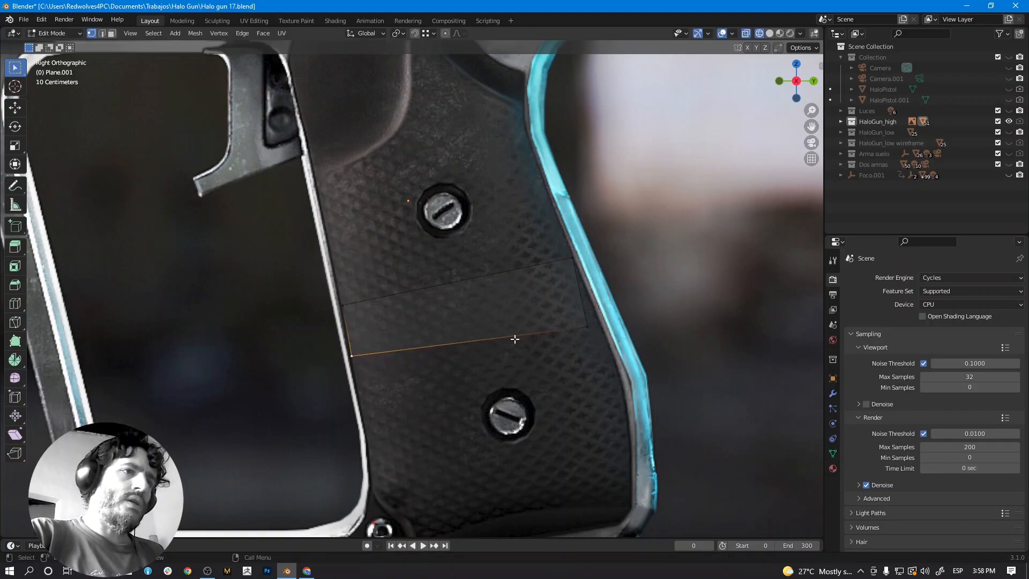
pyautogui.click(580, 329)
pyautogui.press('g')
pyautogui.click(583, 307)
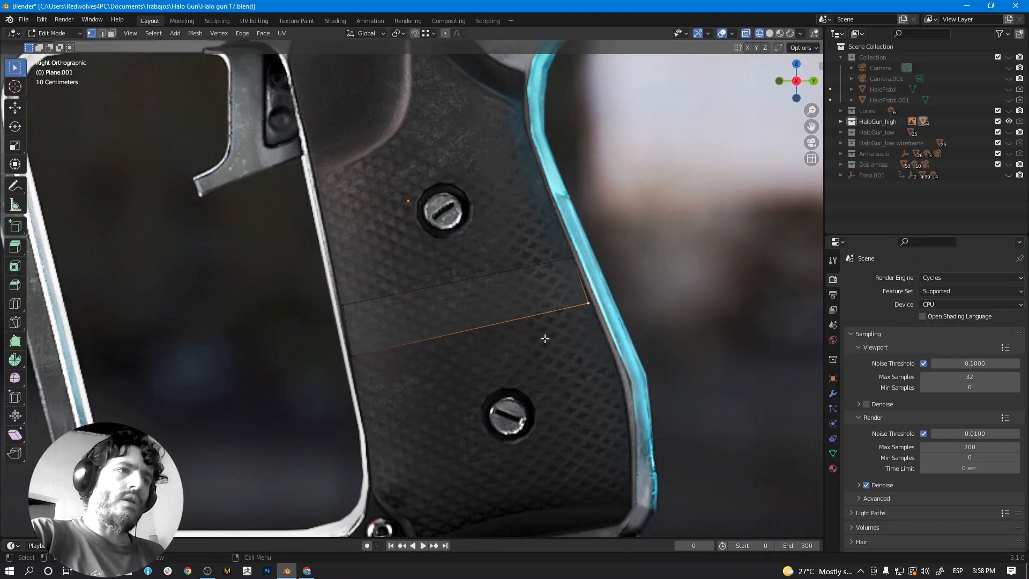
pyautogui.press('g')
pyautogui.click(590, 309)
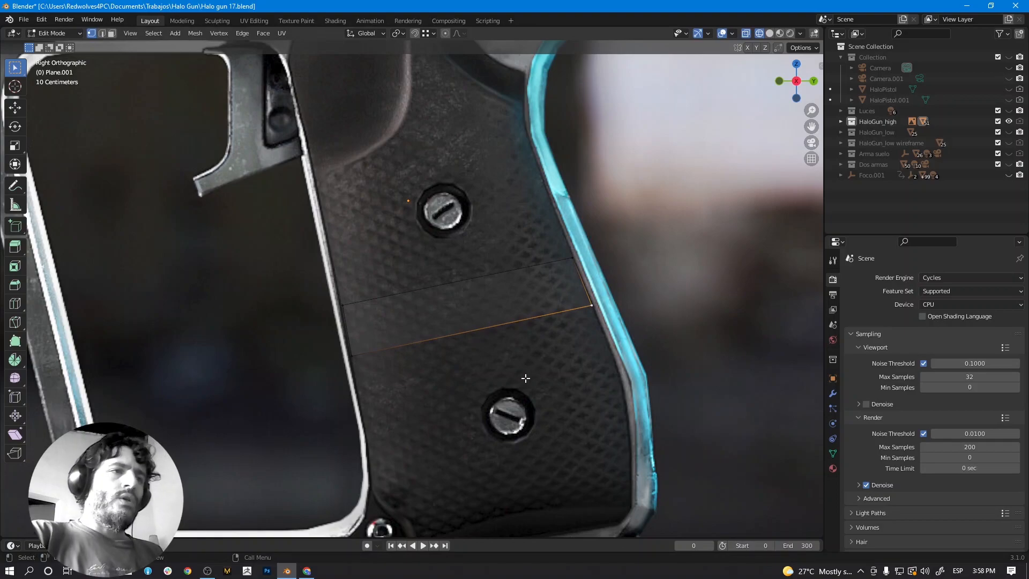
# Inspect the narrow strip's fit against the grip's edges and its position in front of the reference image.
pyautogui.scroll(-2, 525, 379)
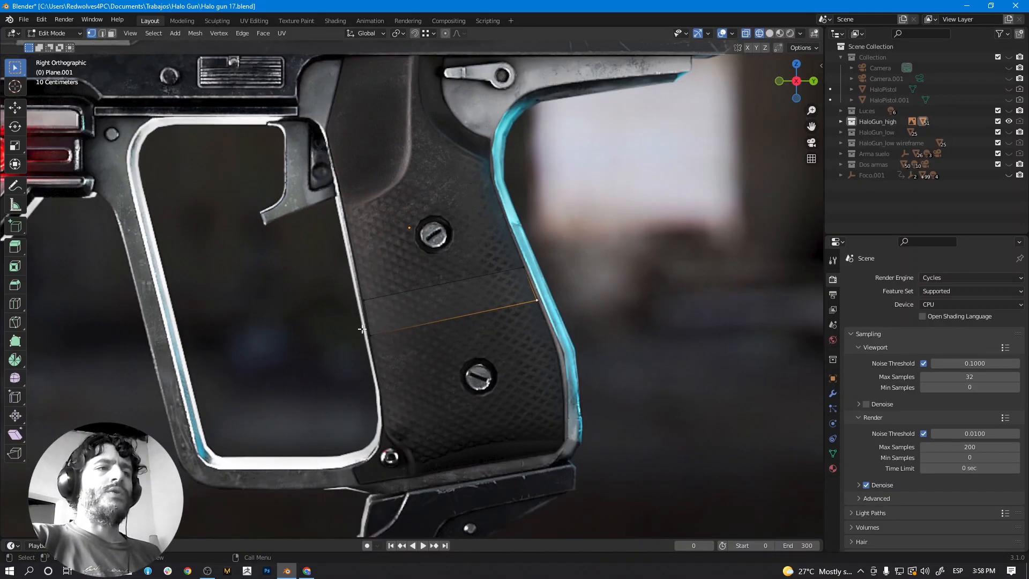
pyautogui.scroll(4, 475, 300)
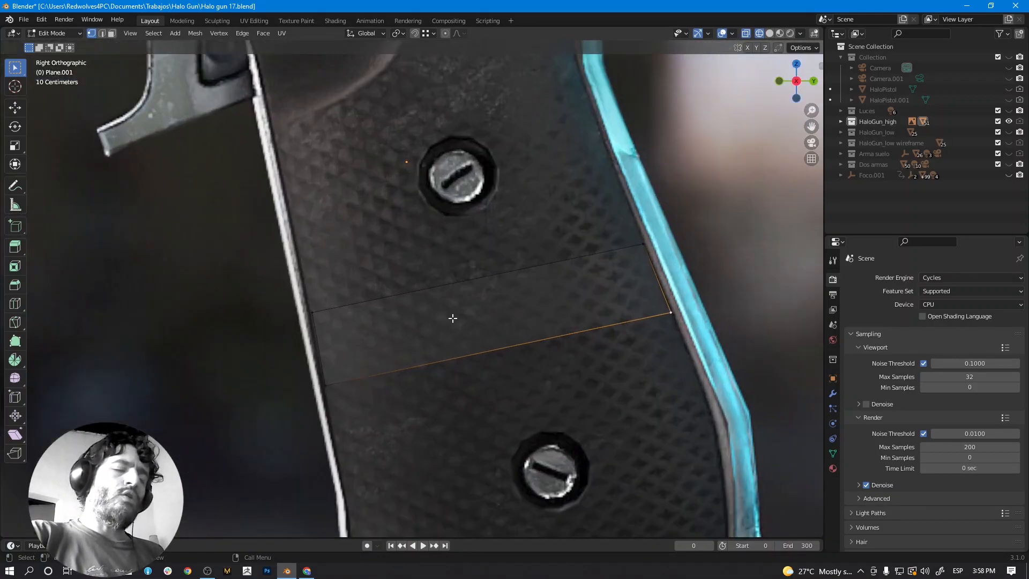
pyautogui.scroll(-1, 446, 303)
pyautogui.scroll(-1, 374, 308)
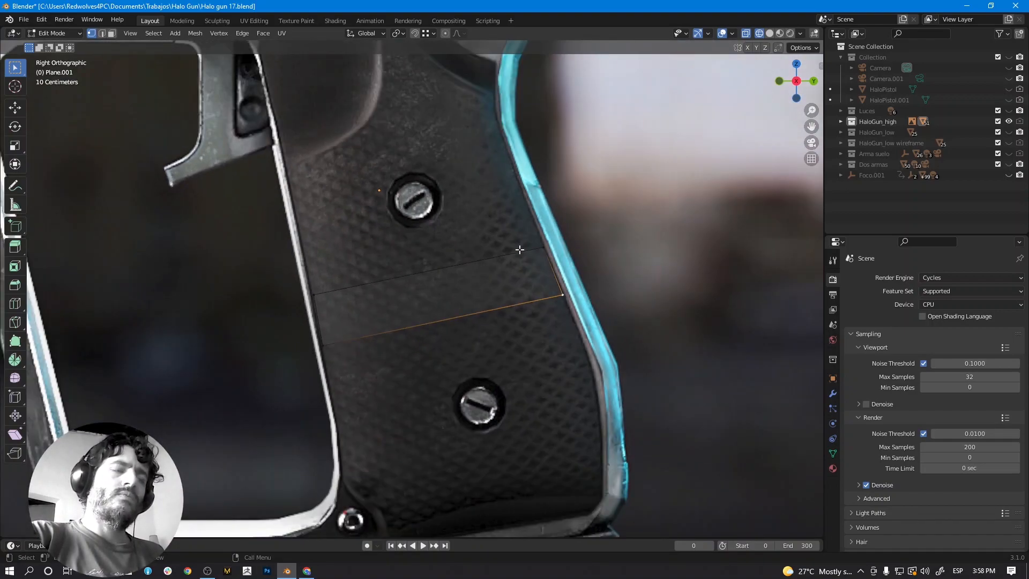
pyautogui.scroll(-2, 492, 277)
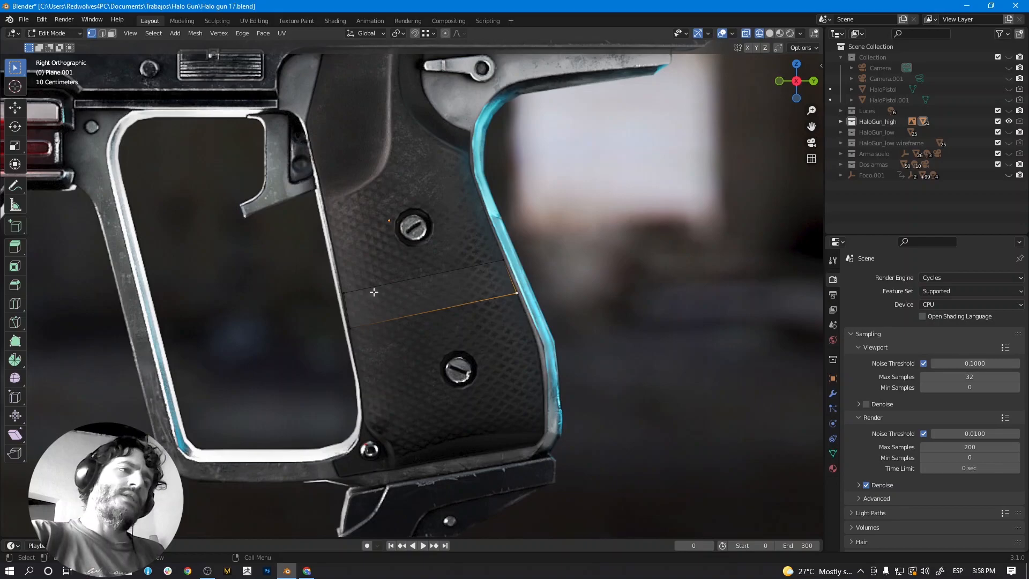
pyautogui.moveTo(414, 274); pyautogui.dragTo(346, 257, button='middle')
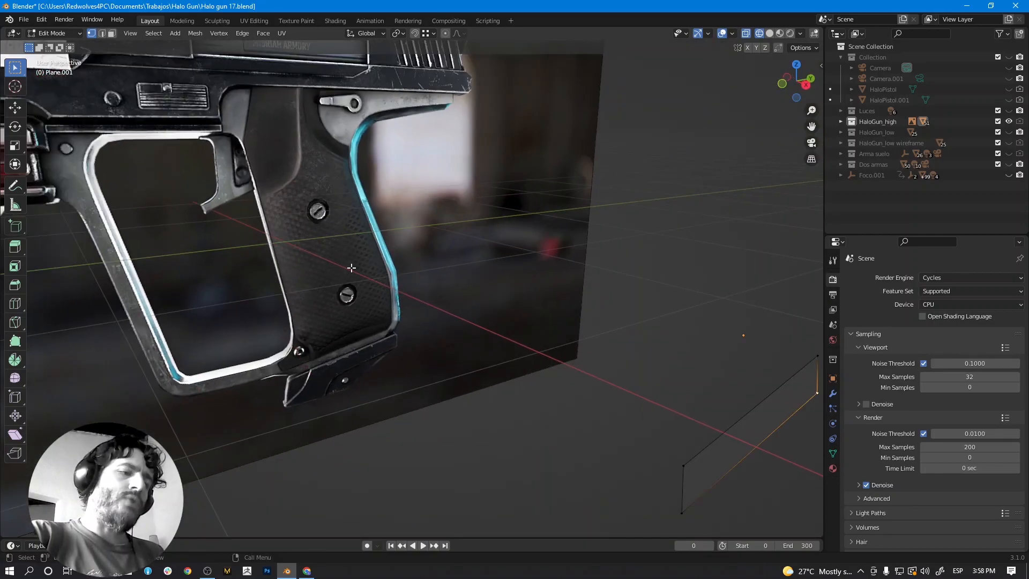
pyautogui.press('KP_3')
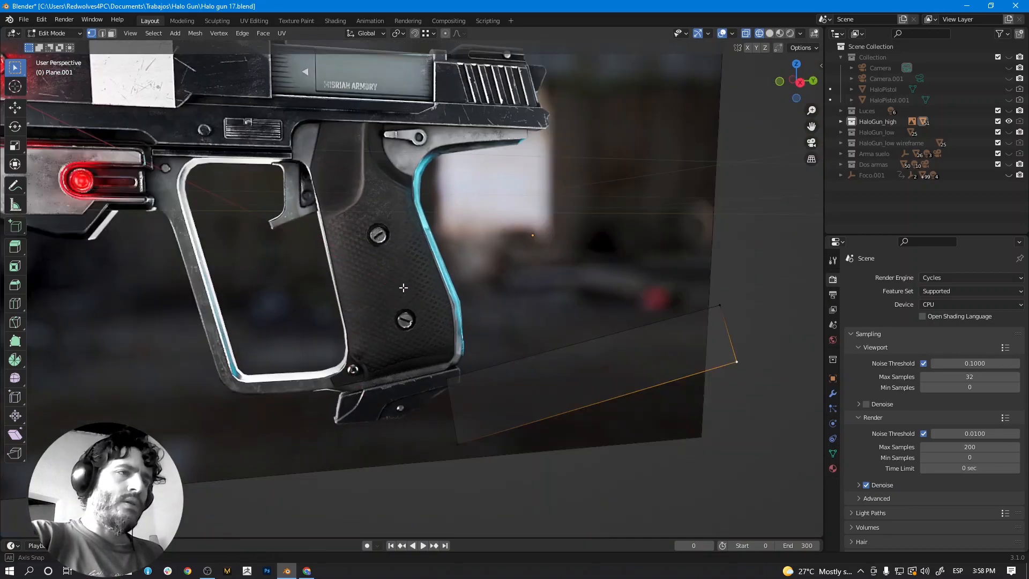
pyautogui.scroll(2, 405, 285)
pyautogui.scroll(4, 407, 285)
pyautogui.keyDown('shift'); pyautogui.moveTo(441, 291); pyautogui.dragTo(435, 280, button='middle'); pyautogui.keyUp('shift')
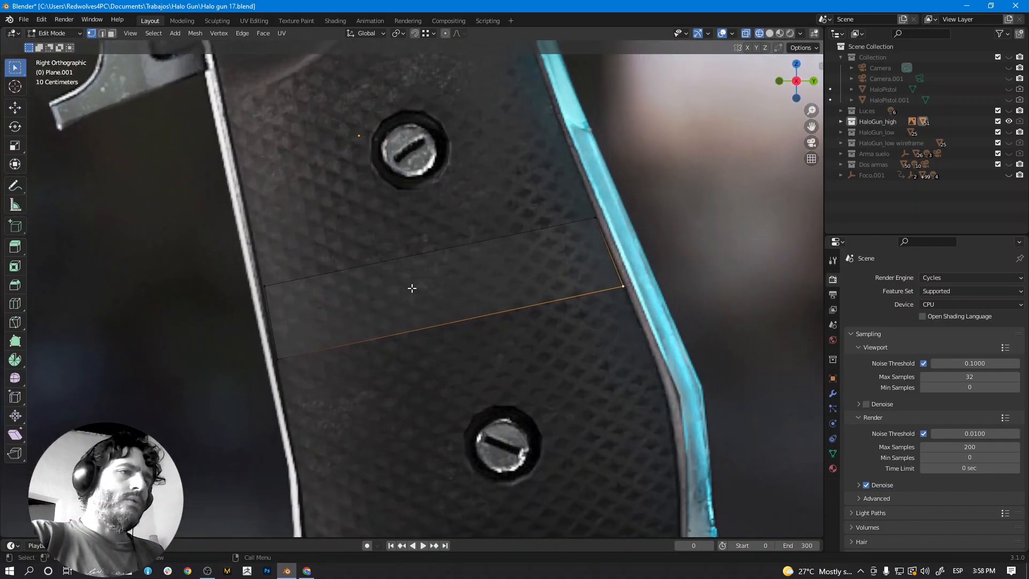
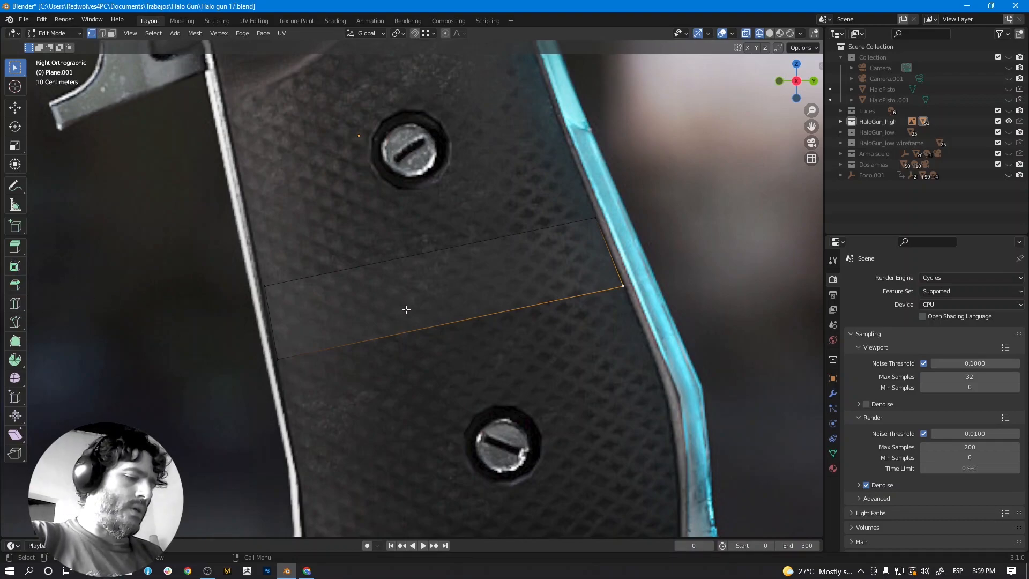
# Add a loop cut across the strip near its middle.
pyautogui.press('ctrl')
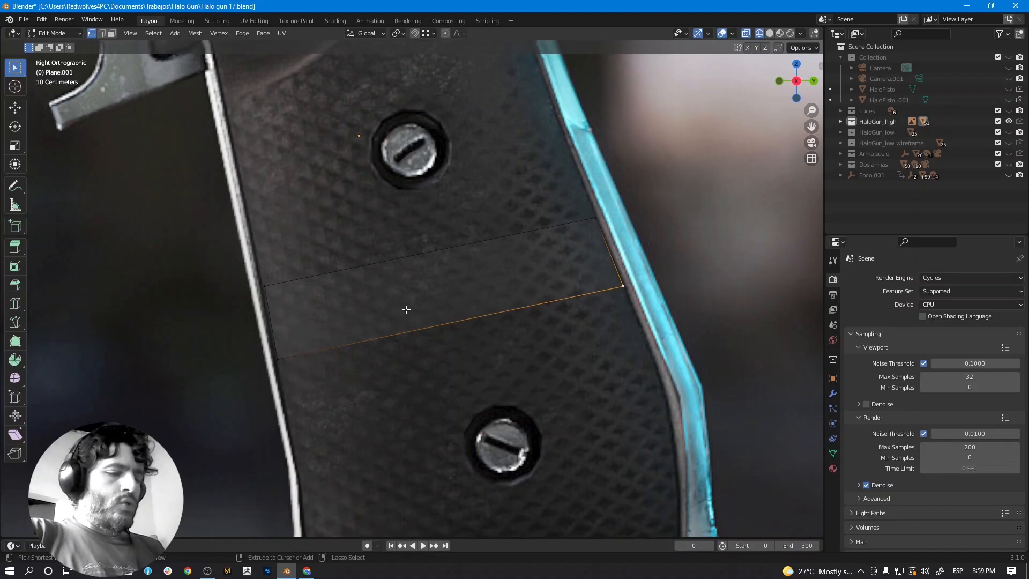
pyautogui.hotkey('ctrl', 'r')
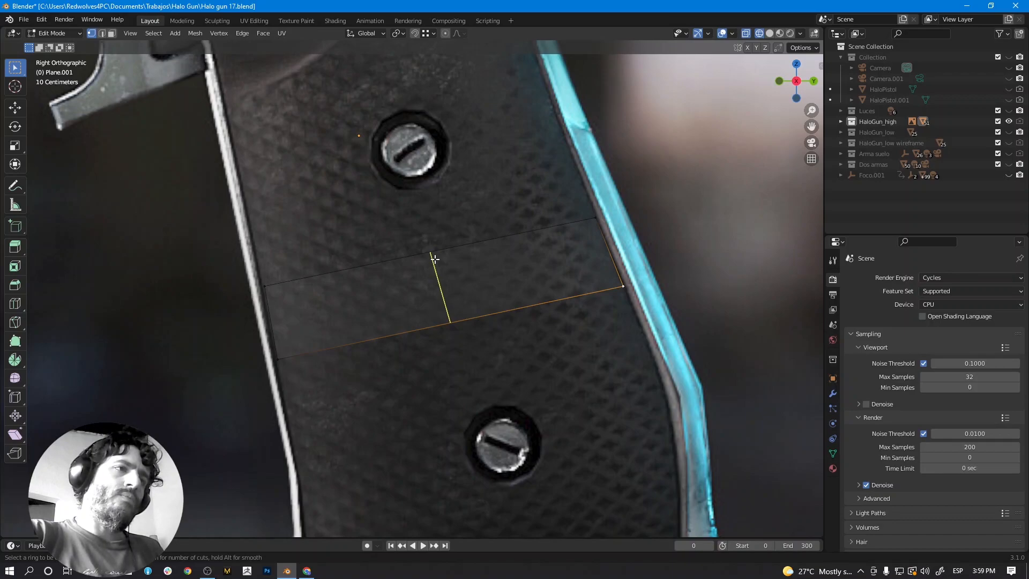
pyautogui.click(435, 259)
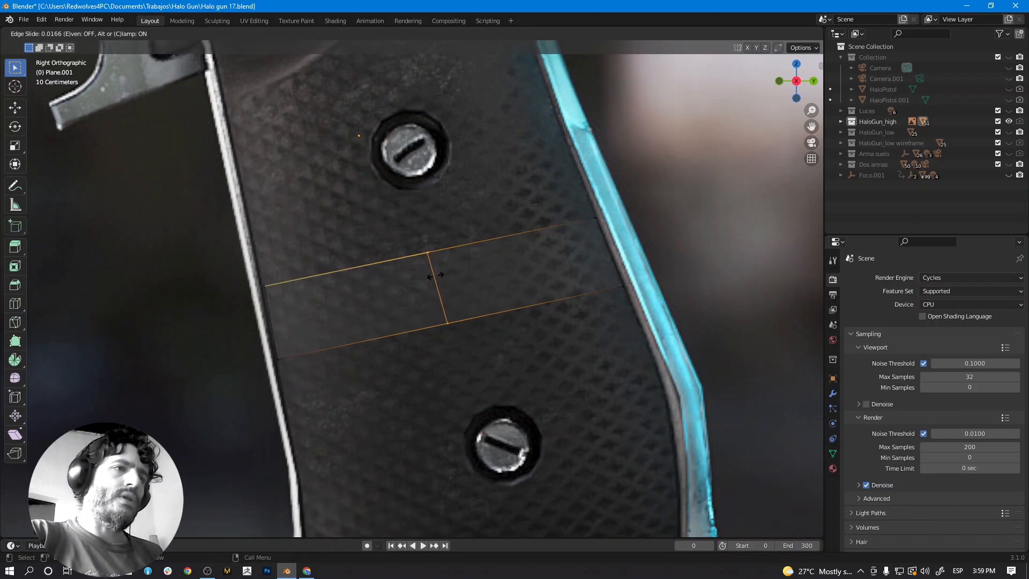
pyautogui.click(440, 278)
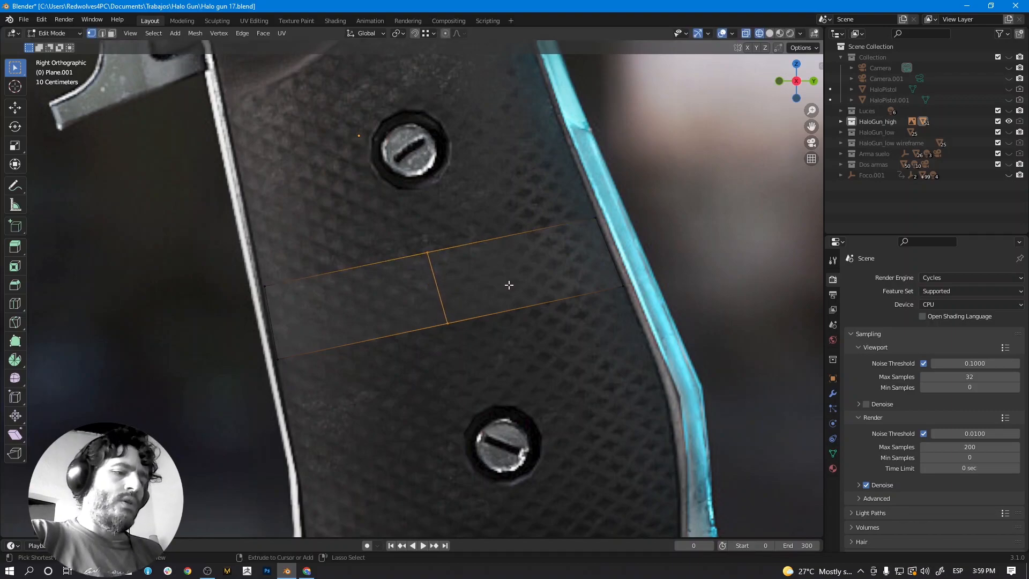
# Add two loop cuts to the strip's rear half, one near the rear edge and one about midway.
pyautogui.hotkey('ctrl', 'r')
pyautogui.click(517, 262)
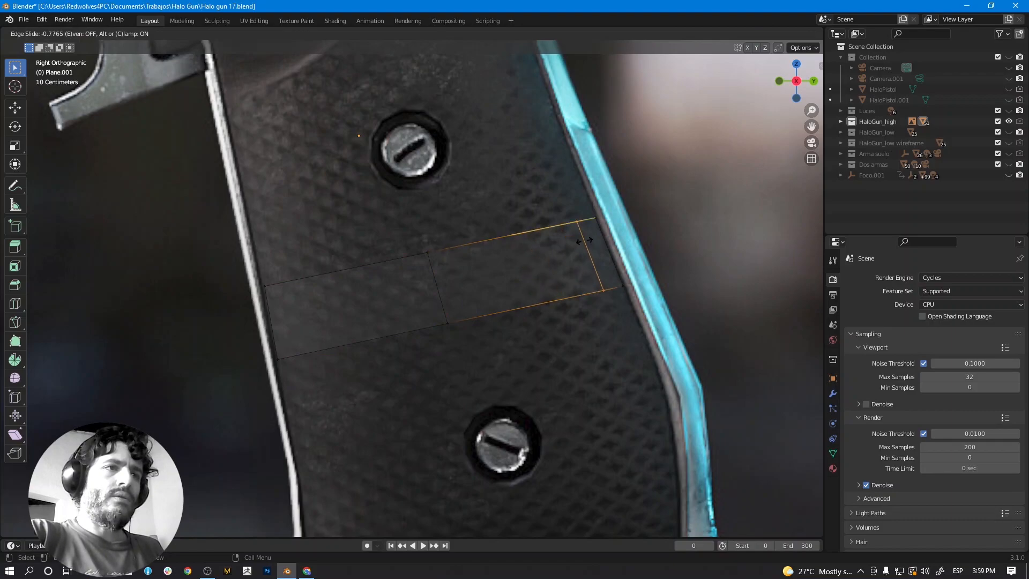
pyautogui.click(584, 239)
pyautogui.hotkey('ctrl', 'r')
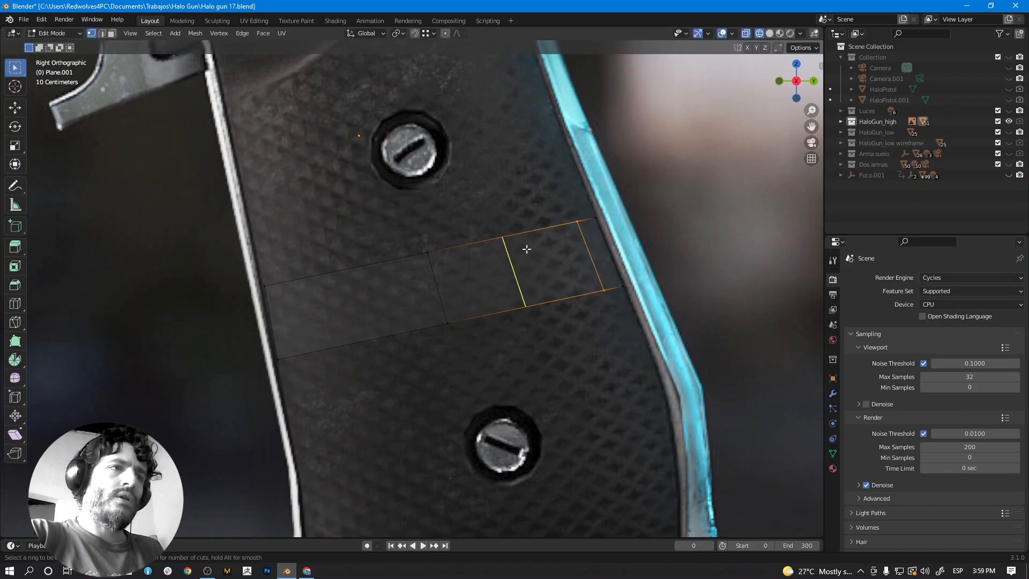
pyautogui.click(528, 245)
pyautogui.click(504, 254)
# Add two loop cuts to the strip's front half, one about midway and one near the front edge.
pyautogui.hotkey('ctrl', 'r')
pyautogui.click(343, 276)
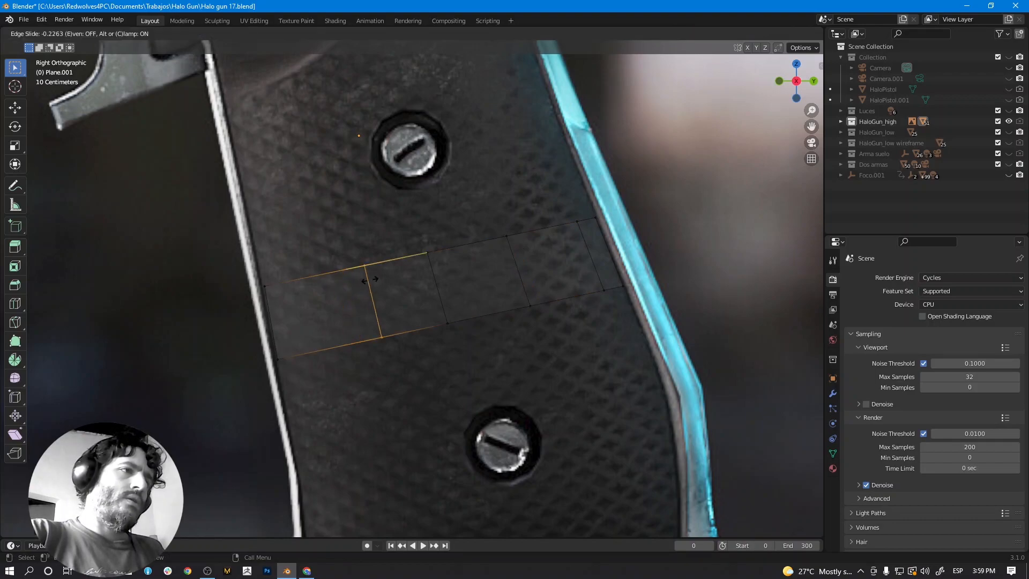
pyautogui.click(341, 288)
pyautogui.hotkey('ctrl', 'r')
pyautogui.click(293, 292)
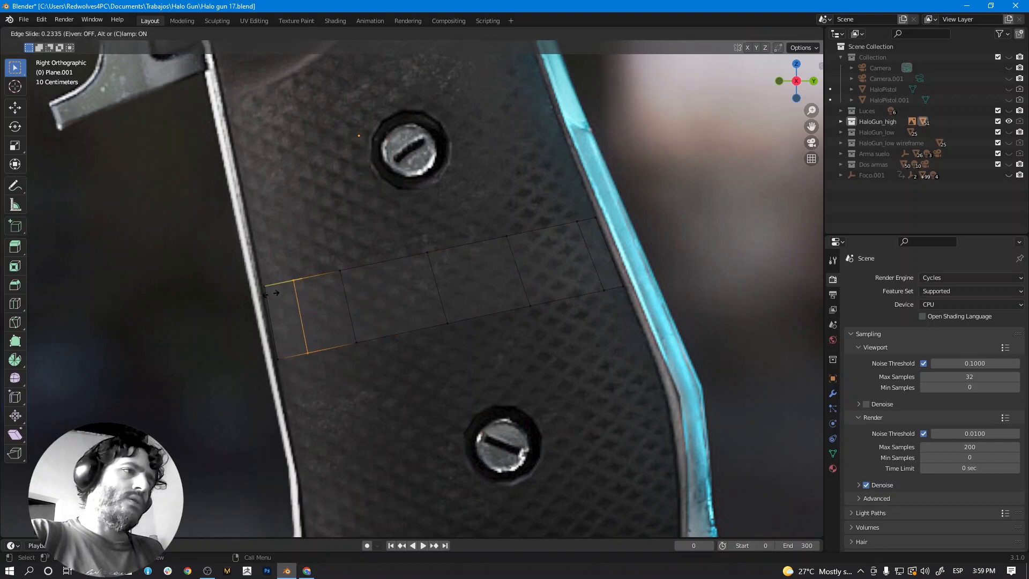
pyautogui.click(262, 294)
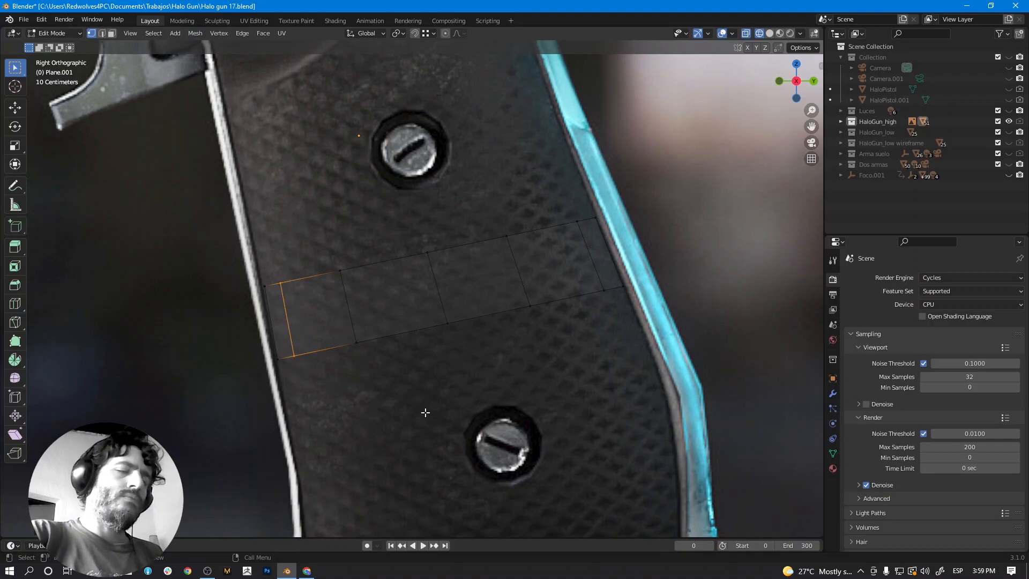
# Frame the whole strip in solid perspective view and examine its subdivisions against the reference image.
pyautogui.scroll(-2, 495, 353)
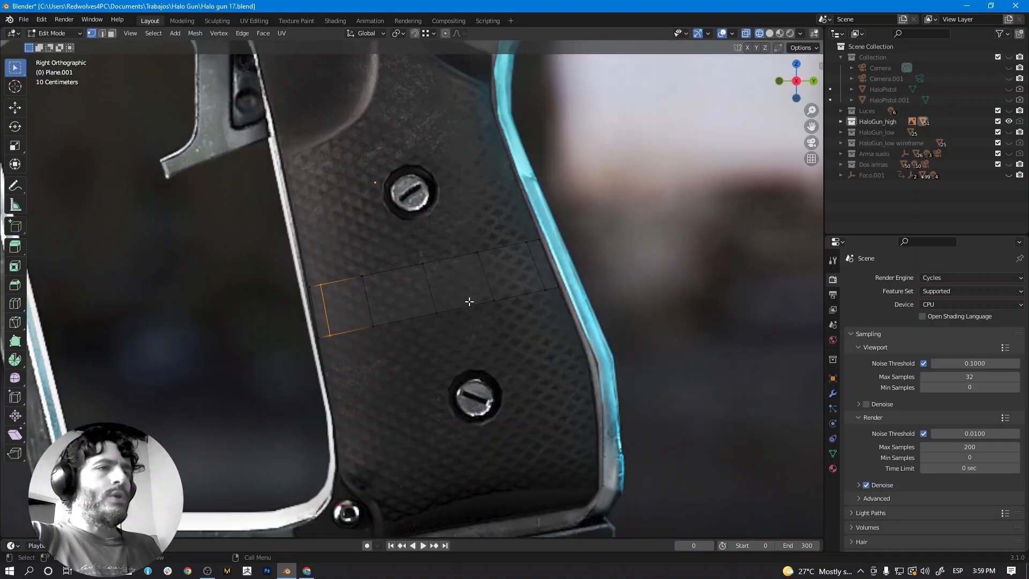
pyautogui.scroll(-5, 470, 304)
pyautogui.moveTo(472, 306); pyautogui.dragTo(554, 321, button='middle')
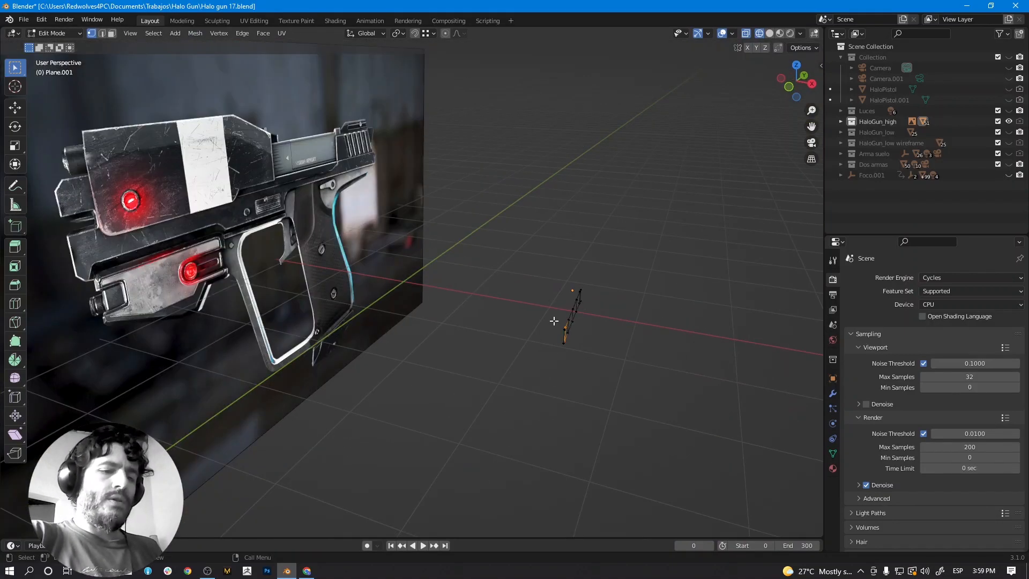
pyautogui.moveTo(539, 254); pyautogui.dragTo(636, 362)
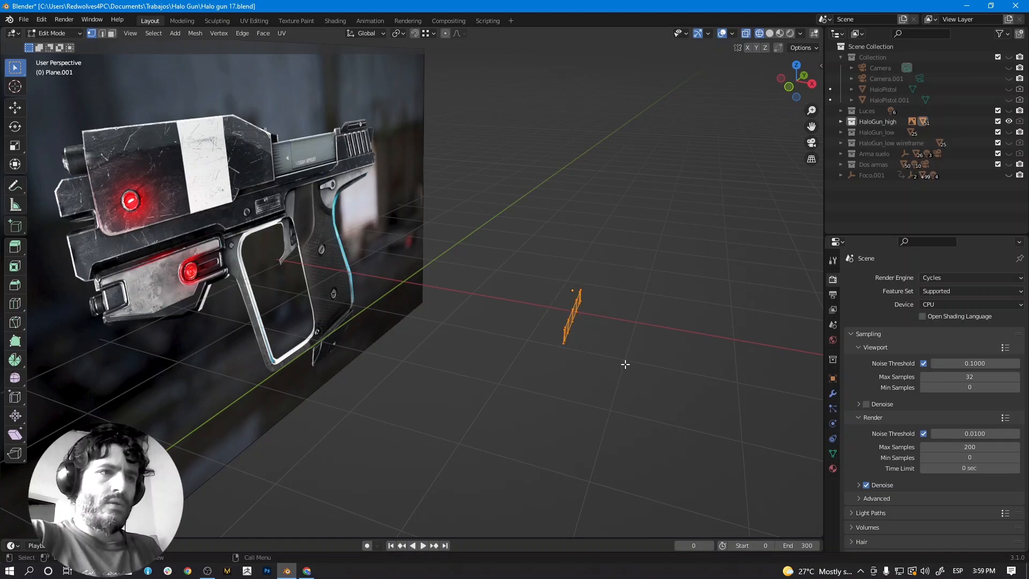
pyautogui.press('KP_Decimal')
pyautogui.scroll(2, 543, 341)
pyautogui.moveTo(563, 352); pyautogui.dragTo(487, 308, button='middle')
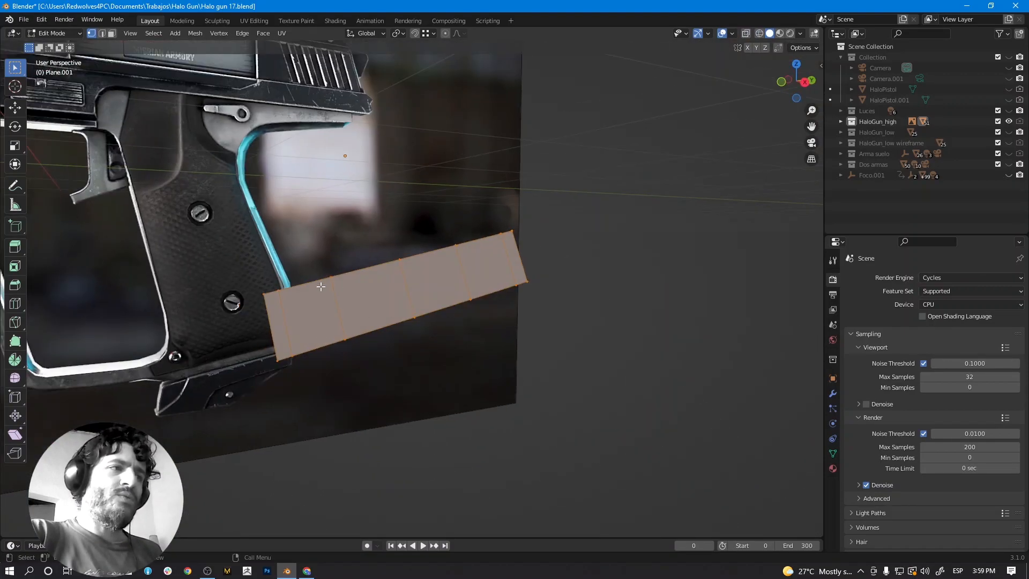
pyautogui.moveTo(507, 306); pyautogui.dragTo(509, 334, button='middle')
pyautogui.scroll(2, 508, 334)
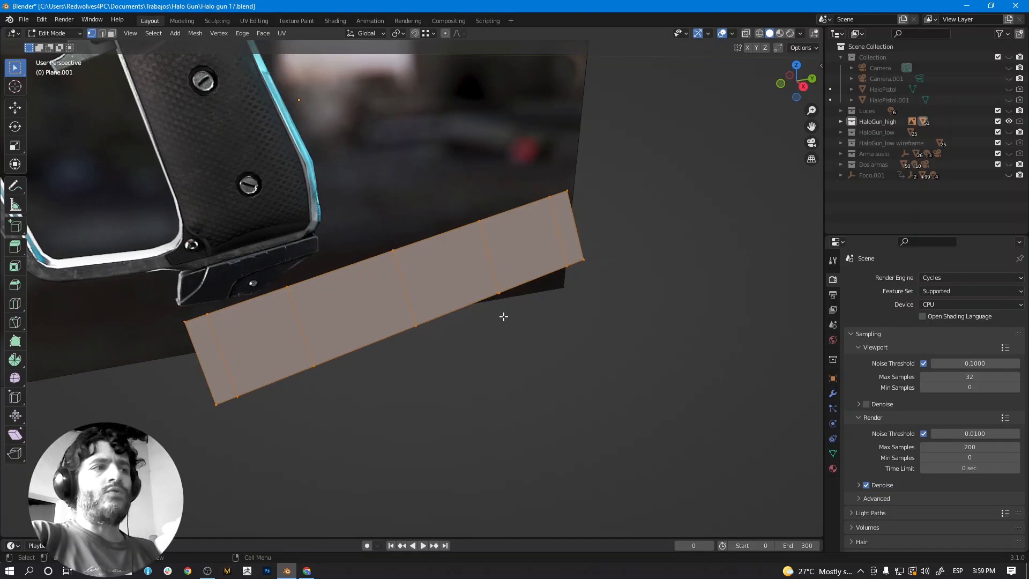
# Select the strip's five inner cross edges and move them outward along X, leaving the two end edges bent back.
pyautogui.click(101, 33)
pyautogui.click(555, 225)
pyautogui.keyDown('shift'); pyautogui.click(487, 241); pyautogui.keyUp('shift')
pyautogui.keyDown('shift'); pyautogui.click(408, 287); pyautogui.keyUp('shift')
pyautogui.keyDown('shift'); pyautogui.click(310, 327); pyautogui.keyUp('shift')
pyautogui.keyDown('shift'); pyautogui.click(219, 346); pyautogui.keyUp('shift')
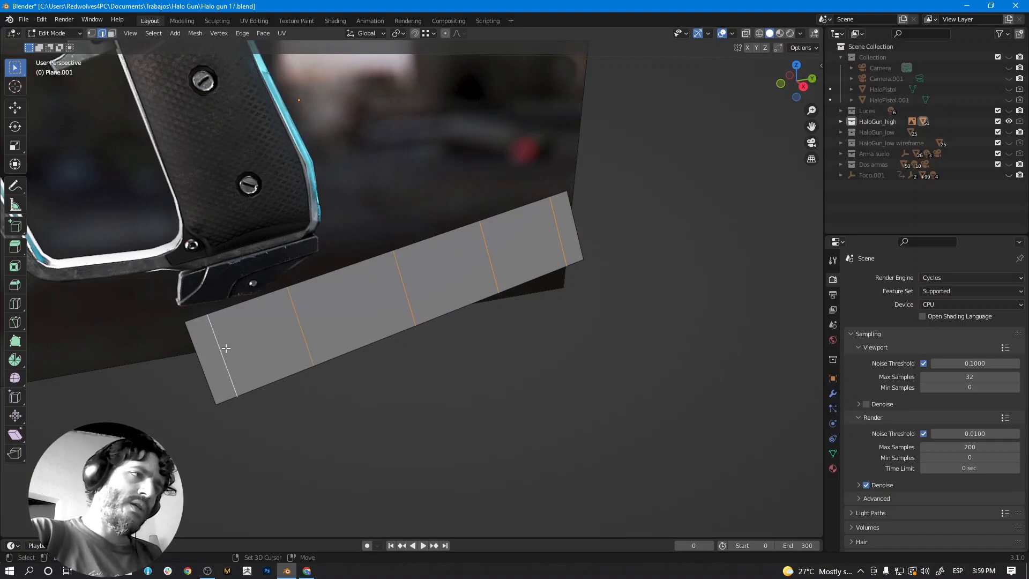
pyautogui.moveTo(471, 310); pyautogui.dragTo(85, 173, button='middle')
pyautogui.click(15, 107)
pyautogui.moveTo(444, 339); pyautogui.dragTo(467, 338, button='middle')
pyautogui.moveTo(461, 298); pyautogui.dragTo(476, 299)
pyautogui.moveTo(478, 328); pyautogui.dragTo(383, 365, button='middle')
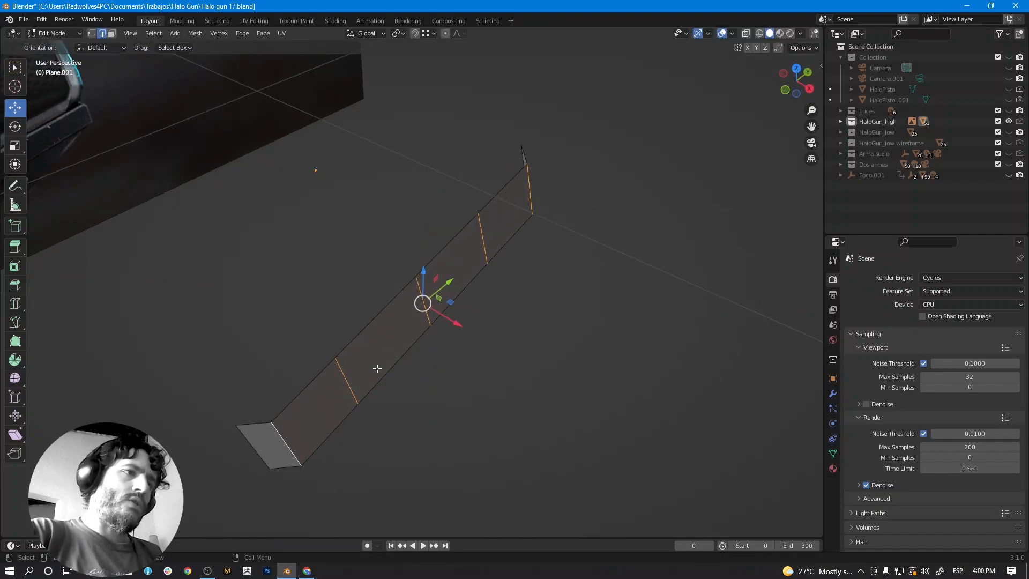
# Deselect the two outermost inner edges and move the remaining three cross edges further outward along X.
pyautogui.moveTo(301, 423); pyautogui.dragTo(575, 275, button='middle')
pyautogui.keyDown('shift'); pyautogui.click(593, 252); pyautogui.keyUp('shift')
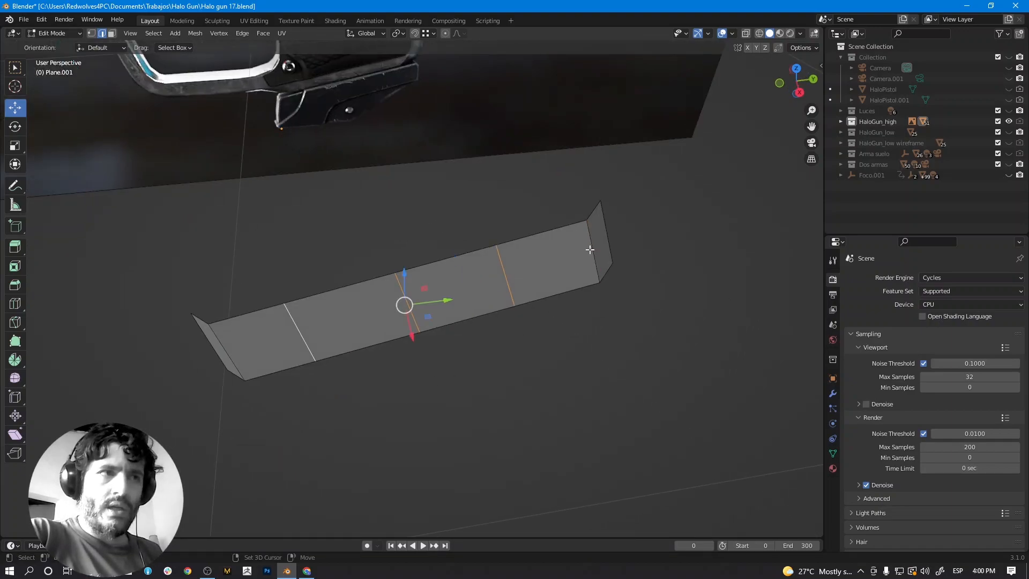
pyautogui.moveTo(375, 368); pyautogui.dragTo(450, 316, button='middle')
pyautogui.press('g')
pyautogui.press('x')
pyautogui.click(500, 316)
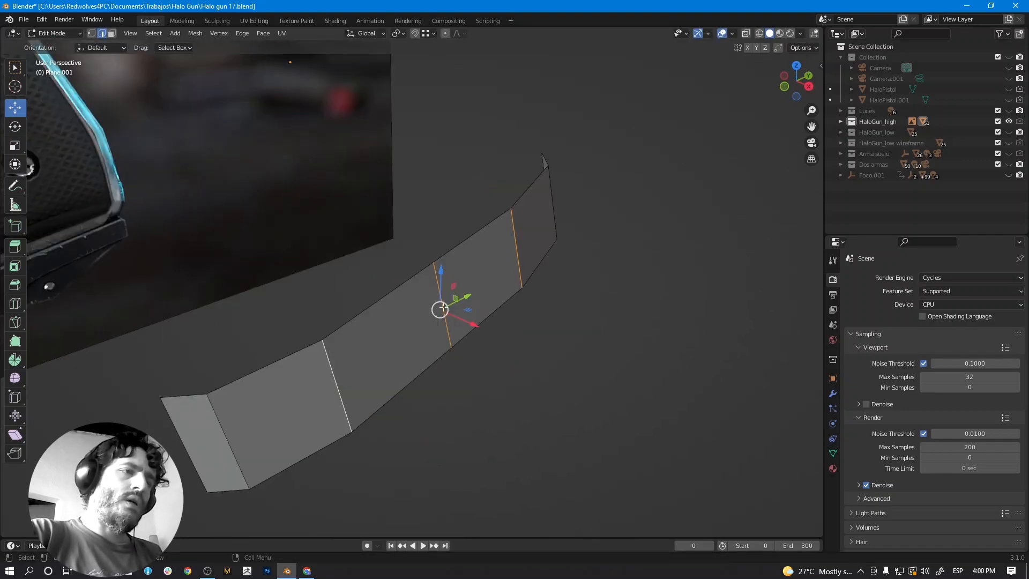
# Keep only the middle cross edge selected and move it slightly outward along X to round the strip's curve.
pyautogui.keyDown('shift'); pyautogui.click(514, 250); pyautogui.keyUp('shift')
pyautogui.keyDown('shift'); pyautogui.click(333, 370); pyautogui.keyUp('shift')
pyautogui.moveTo(453, 332); pyautogui.dragTo(496, 411, button='middle')
pyautogui.press('g')
pyautogui.press('x')
pyautogui.click(508, 306)
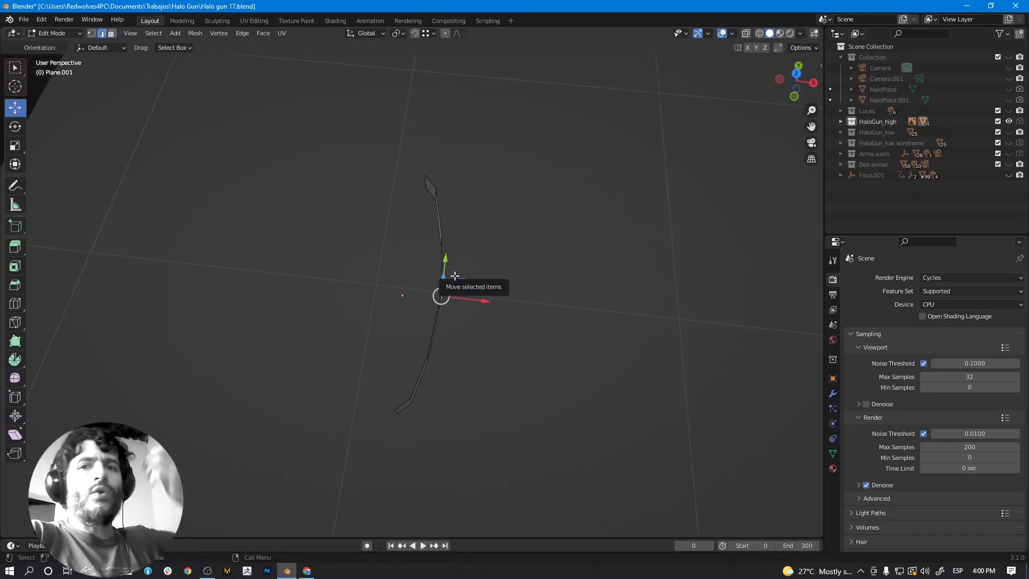
# In see-through right view, move the strip's two upper front vertices slightly to meet the grip's front edge.
pyautogui.press('KP_3')
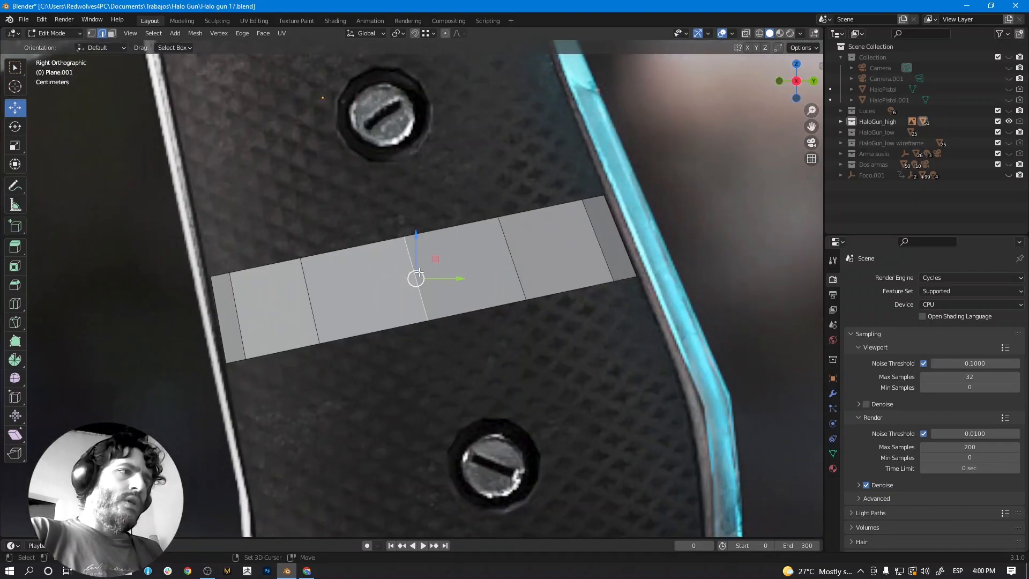
pyautogui.scroll(-2, 494, 256)
pyautogui.hotkey('alt', 'z')
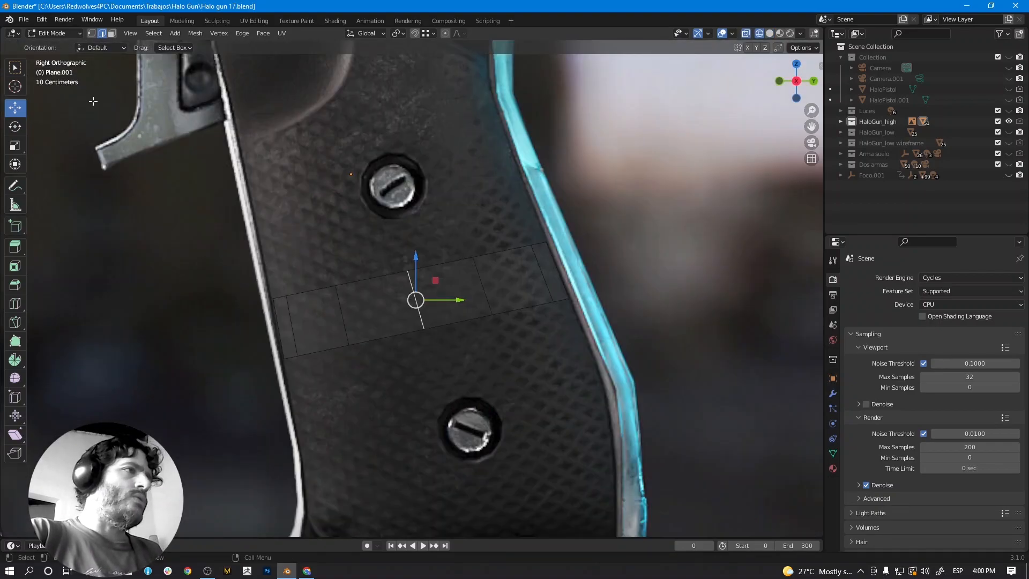
pyautogui.press('1')
pyautogui.scroll(2, 255, 245)
pyautogui.moveTo(191, 274); pyautogui.dragTo(258, 312)
pyautogui.press('g')
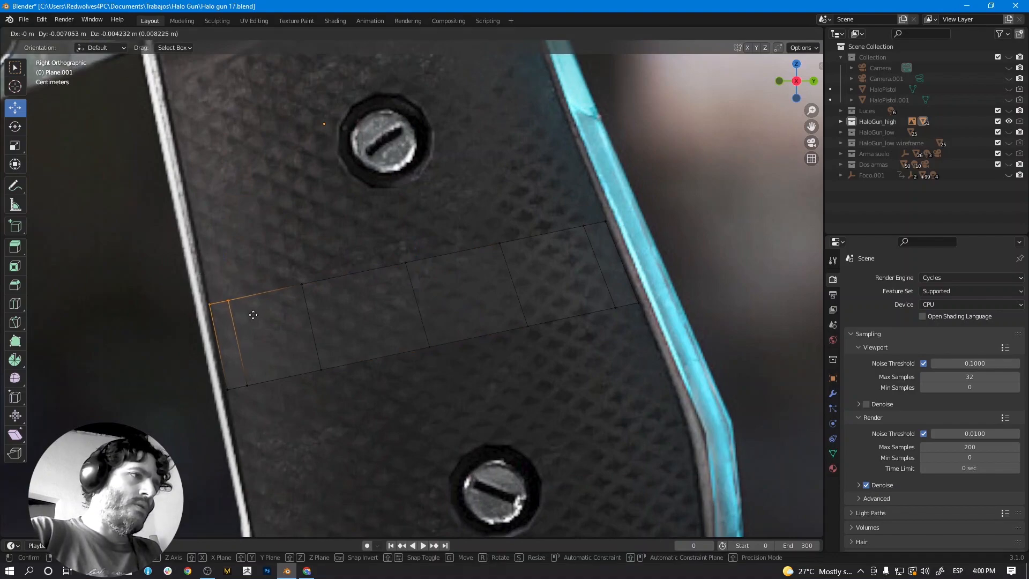
pyautogui.click(254, 315)
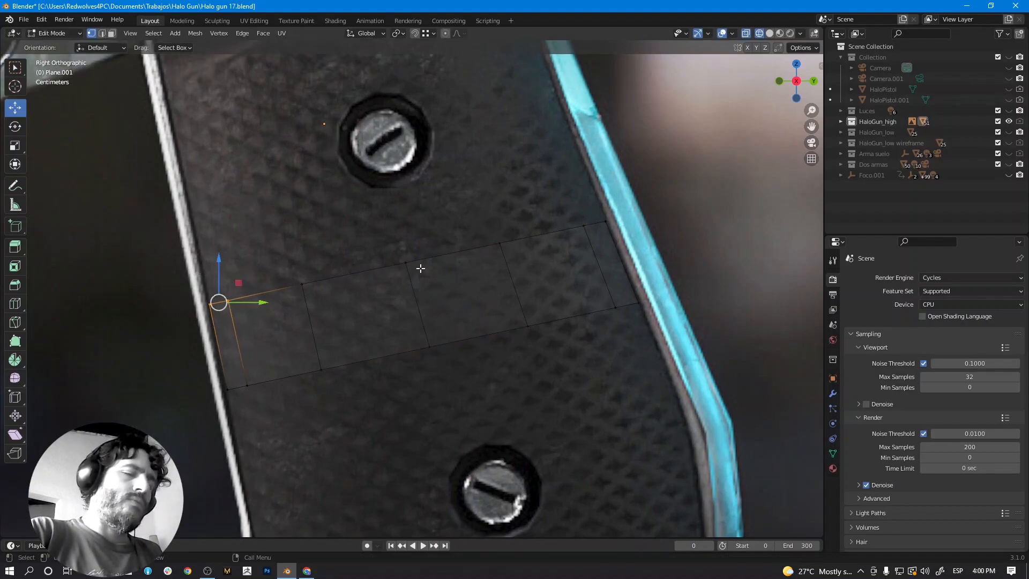
# Select all the strip's upper edges and extrude them about 0.33 m up along the grip to the upper screw.
pyautogui.scroll(-5, 429, 279)
pyautogui.scroll(3, 439, 292)
pyautogui.scroll(-3, 443, 295)
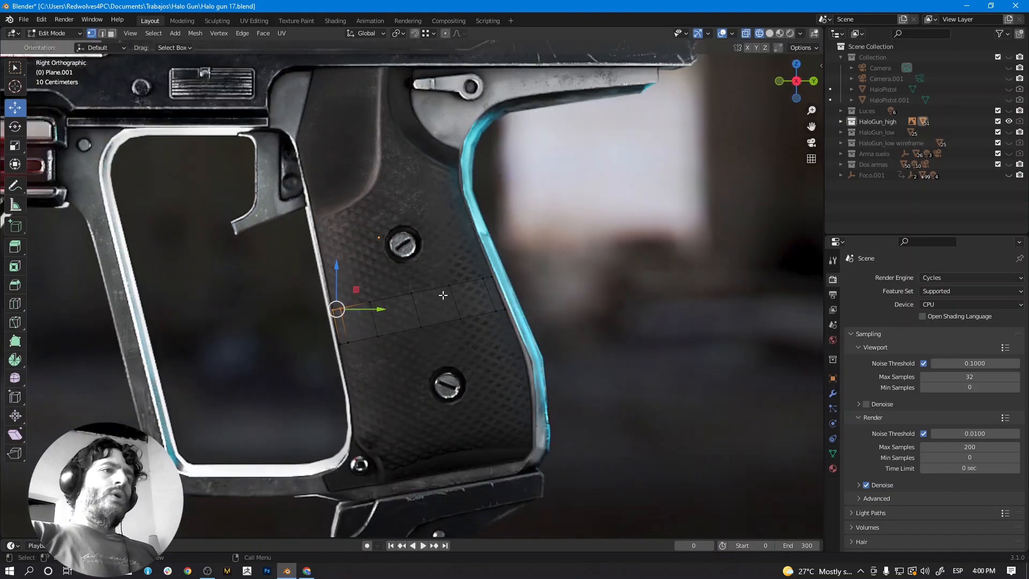
pyautogui.scroll(5, 430, 290)
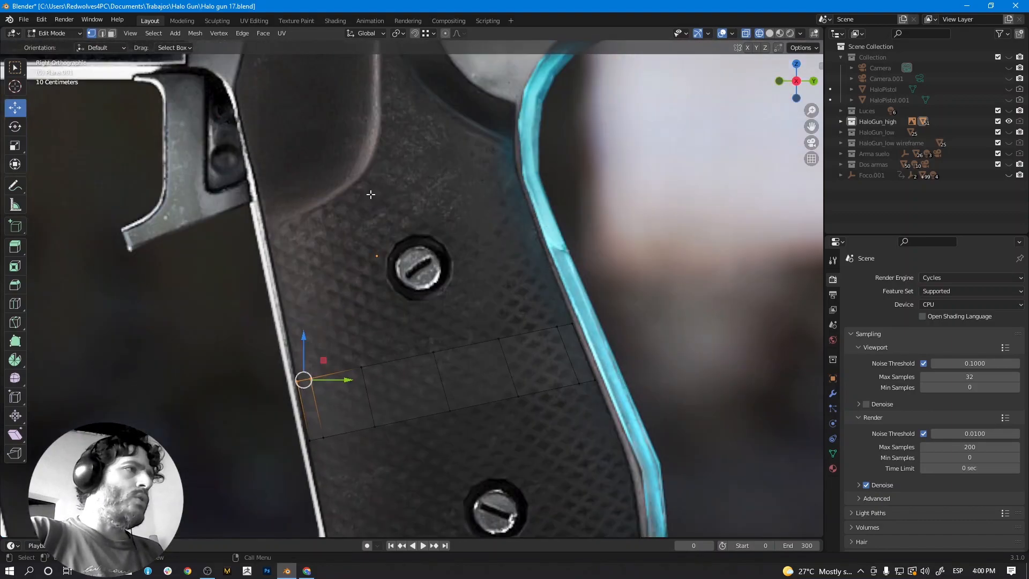
pyautogui.click(101, 33)
pyautogui.click(345, 330)
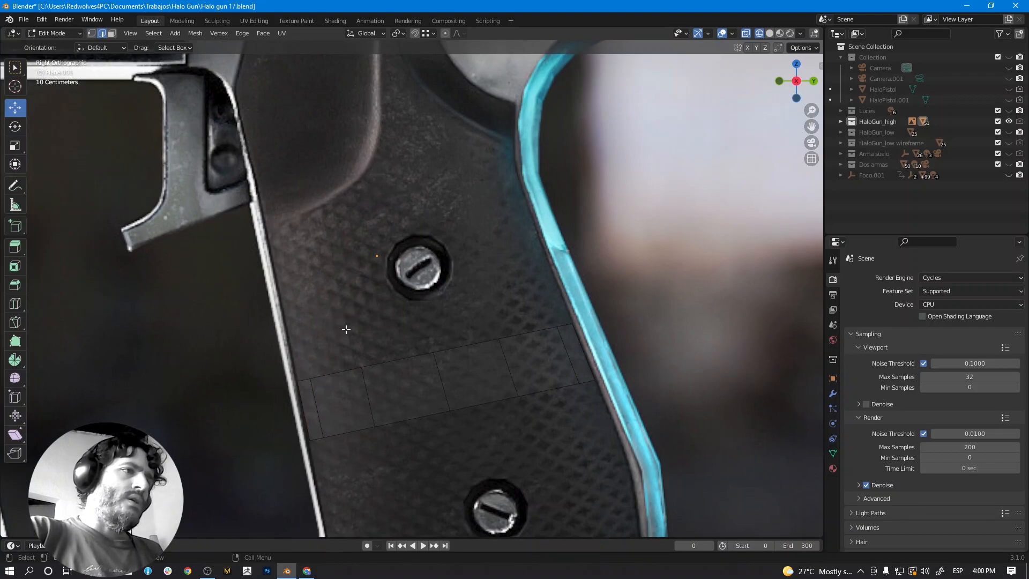
pyautogui.click(307, 379)
pyautogui.keyDown('shift'); pyautogui.click(397, 361); pyautogui.keyUp('shift')
pyautogui.keyDown('shift'); pyautogui.click(462, 349); pyautogui.keyUp('shift')
pyautogui.keyDown('shift'); pyautogui.click(524, 337); pyautogui.keyUp('shift')
pyautogui.keyDown('shift'); pyautogui.click(566, 324); pyautogui.keyUp('shift')
pyautogui.keyDown('shift'); pyautogui.moveTo(624, 325); pyautogui.dragTo(613, 369, button='middle'); pyautogui.keyUp('shift')
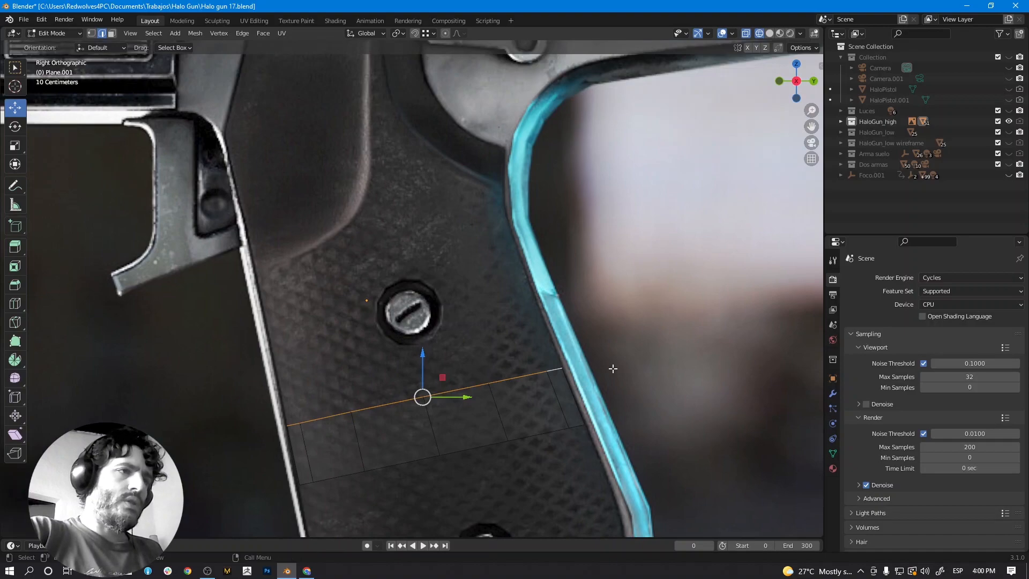
pyautogui.press('g')
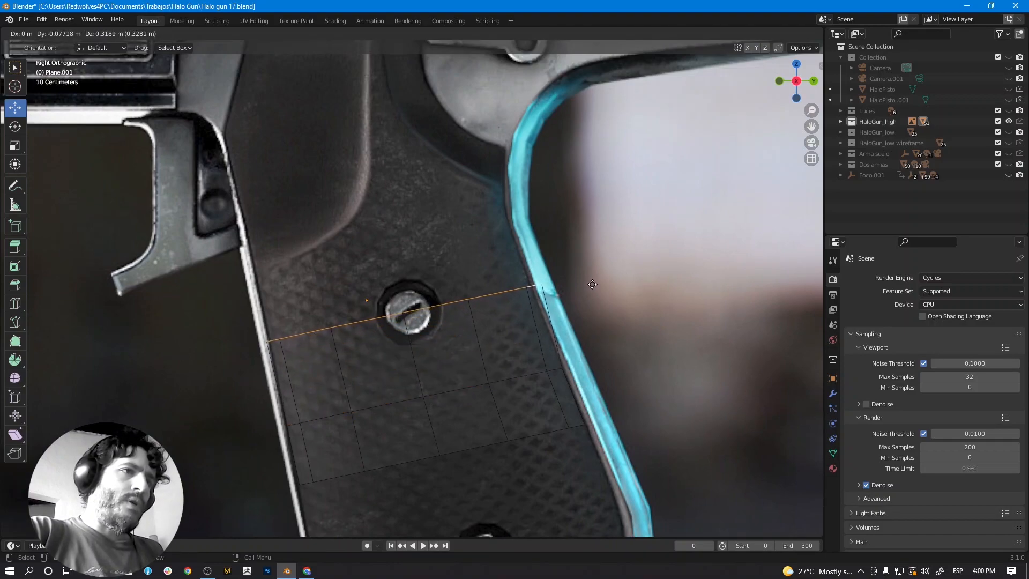
pyautogui.click(592, 285)
# Switch to vertex selection and move the new row's front and rear vertex pairs onto the grip's edges.
pyautogui.scroll(2, 595, 292)
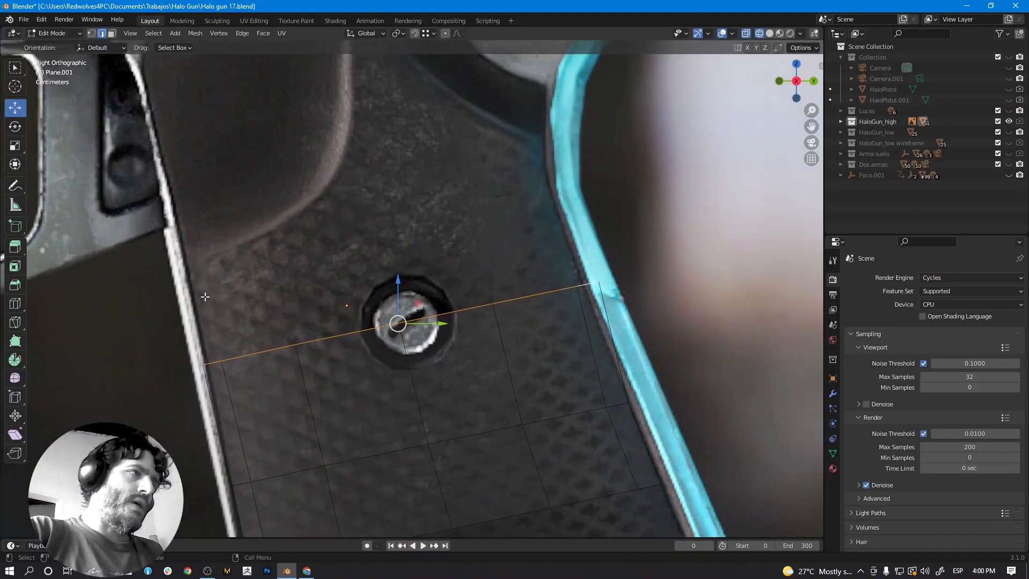
pyautogui.click(91, 33)
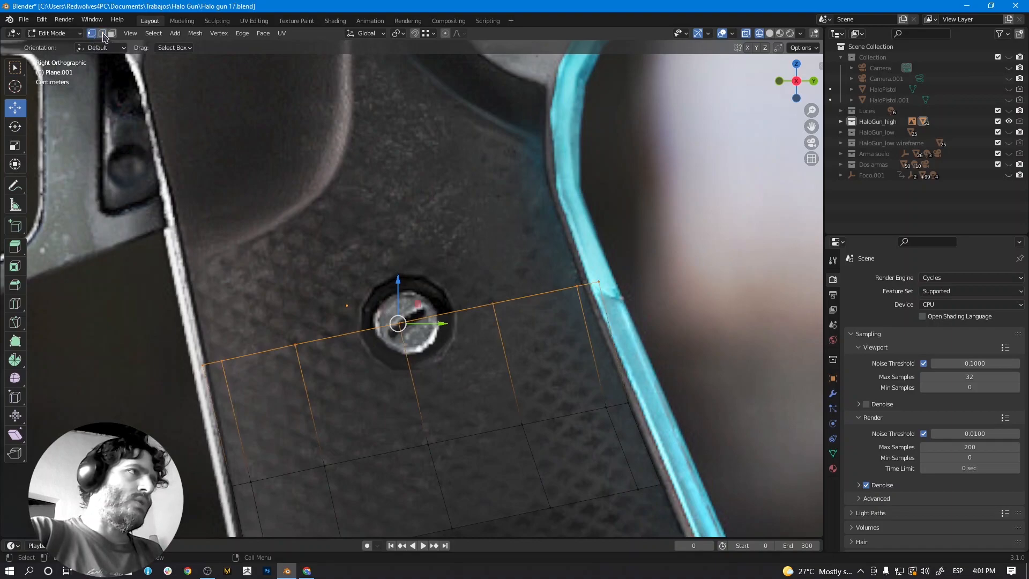
pyautogui.moveTo(177, 346); pyautogui.dragTo(237, 377)
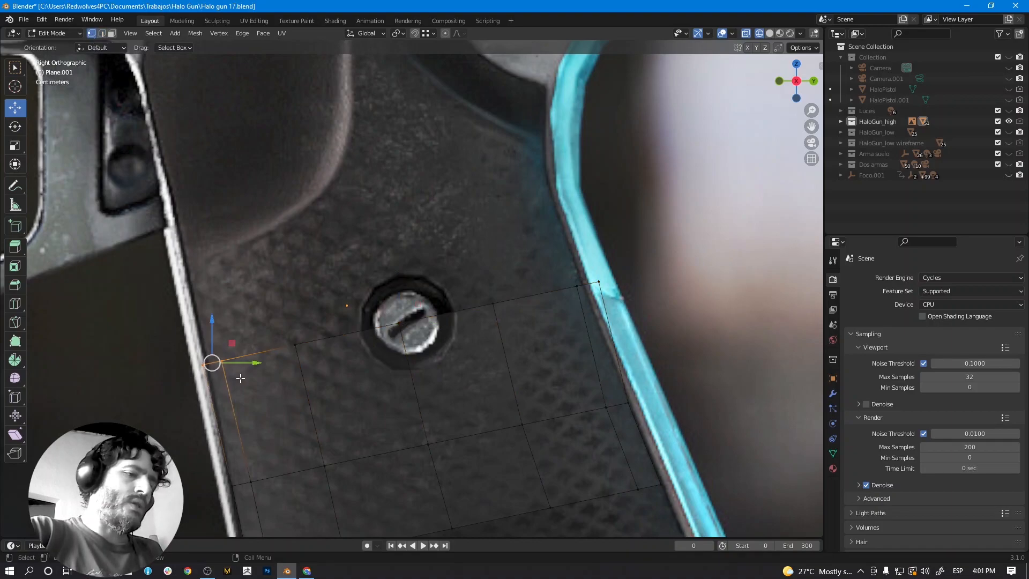
pyautogui.press('g')
pyautogui.click(247, 378)
pyautogui.moveTo(628, 266); pyautogui.dragTo(545, 318)
pyautogui.press('g')
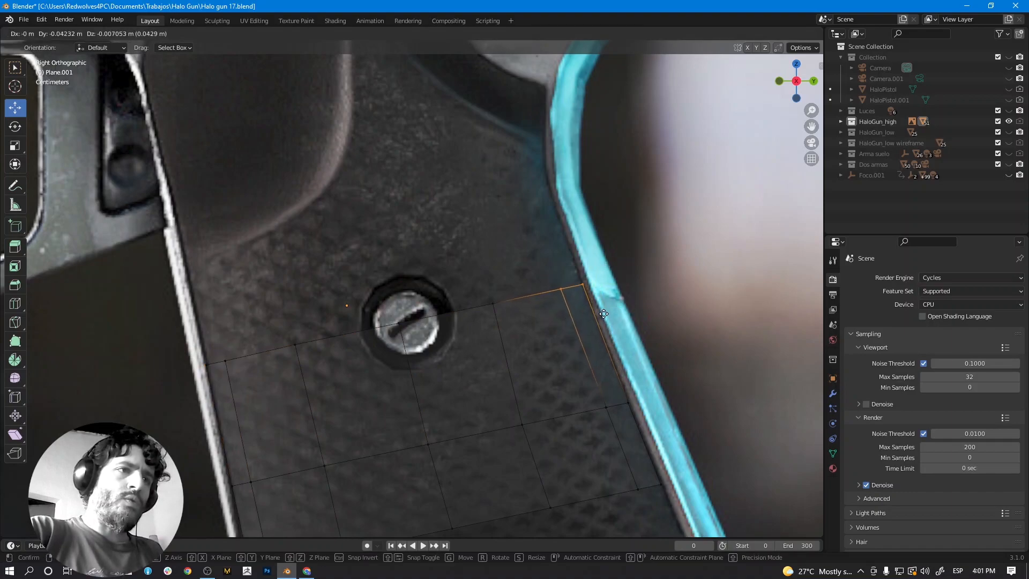
pyautogui.click(603, 315)
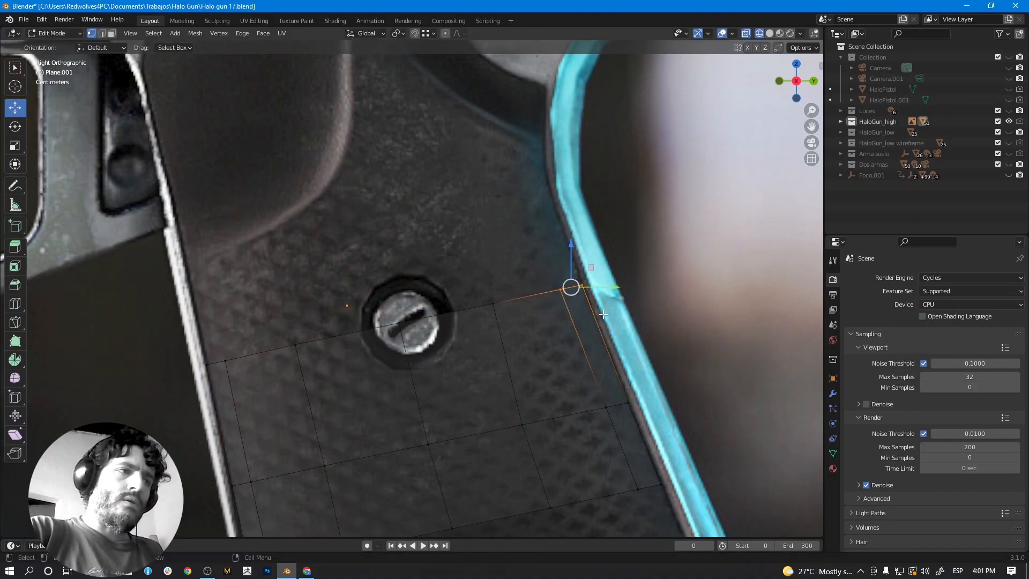
# Shift the new row's vertex just behind the upper screw slightly forward to even out the spacing.
pyautogui.keyDown('shift'); pyautogui.moveTo(487, 358); pyautogui.dragTo(471, 310, button='middle'); pyautogui.keyUp('shift')
pyautogui.click(477, 266)
pyautogui.press('g')
pyautogui.click(472, 267)
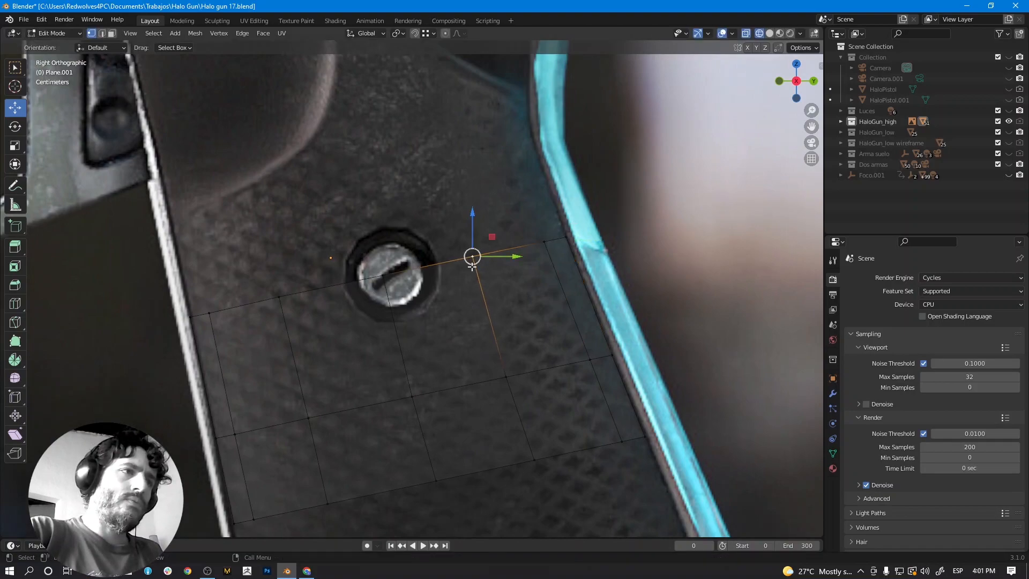
# Select the whole upper vertex row and extrude it about 0.27 m up past the upper screw.
pyautogui.moveTo(606, 203); pyautogui.dragTo(161, 333)
pyautogui.keyDown('shift'); pyautogui.scroll(2, 322, 341); pyautogui.keyUp('shift')
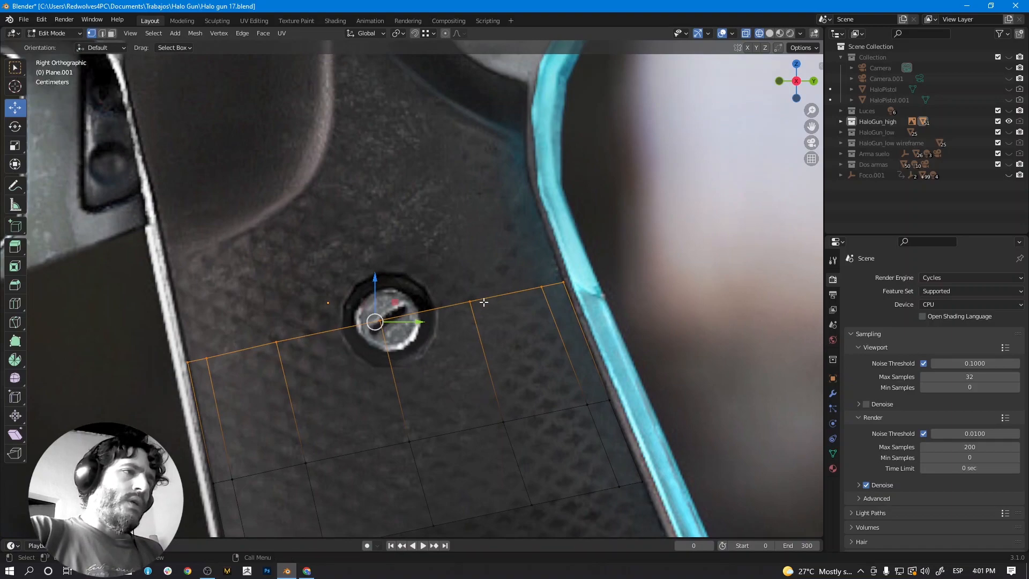
pyautogui.keyDown('shift'); pyautogui.moveTo(497, 307); pyautogui.dragTo(505, 315, button='middle'); pyautogui.keyUp('shift')
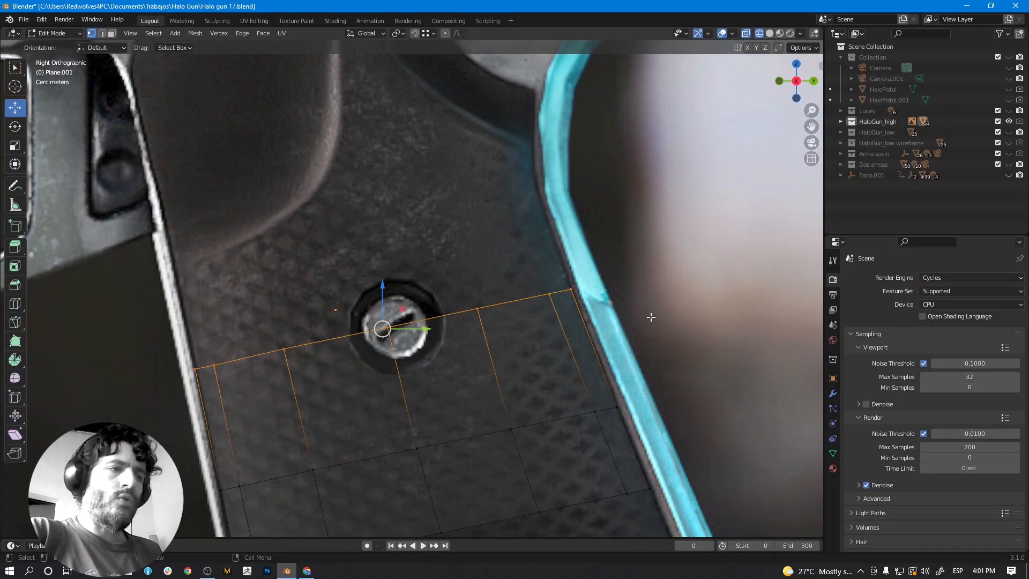
pyautogui.press('g')
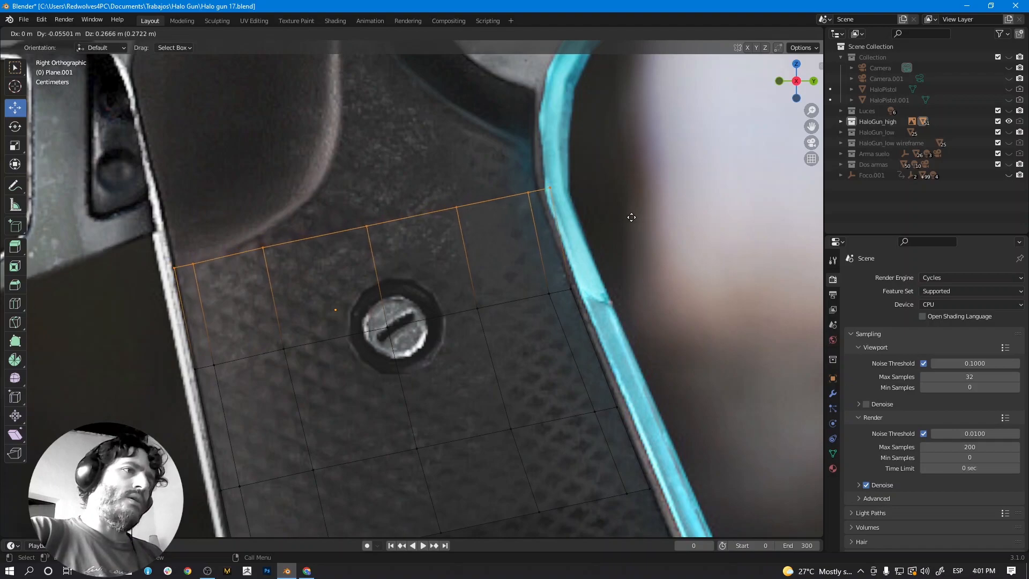
pyautogui.click(632, 217)
# Adjust the top row's front vertex pair and its middle vertex to follow the lower border of the grip's recess.
pyautogui.press('KP_Decimal')
pyautogui.moveTo(93, 308); pyautogui.dragTo(162, 362)
pyautogui.press('g')
pyautogui.click(271, 333)
pyautogui.click(406, 282)
pyautogui.press('g')
pyautogui.click(424, 288)
# Reposition the top row's rear vertices to continue its curve and fit the grip's rear edge, and clear the selection.
pyautogui.moveTo(510, 233); pyautogui.dragTo(573, 284)
pyautogui.press('g')
pyautogui.click(571, 277)
pyautogui.moveTo(630, 221); pyautogui.dragTo(647, 251)
pyautogui.press('g')
pyautogui.click(623, 249)
pyautogui.moveTo(696, 207); pyautogui.dragTo(606, 242)
pyautogui.press('g')
pyautogui.click(627, 239)
pyautogui.hotkey('alt', 'a')
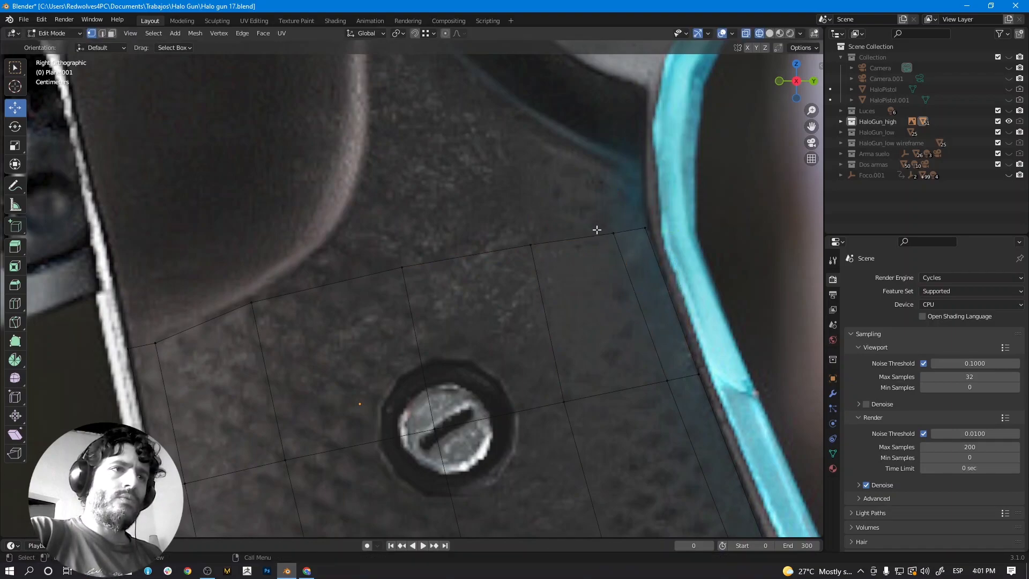
# Extrude the top-row edge just ahead of the middle vertex upward and move its front vertex onto the recess's curved border.
pyautogui.keyDown('shift'); pyautogui.moveTo(395, 257); pyautogui.dragTo(403, 305, button='middle'); pyautogui.keyUp('shift')
pyautogui.moveTo(226, 296); pyautogui.dragTo(432, 374)
pyautogui.press('e')
pyautogui.click(413, 248)
pyautogui.click(263, 278)
pyautogui.press('g')
pyautogui.click(310, 304)
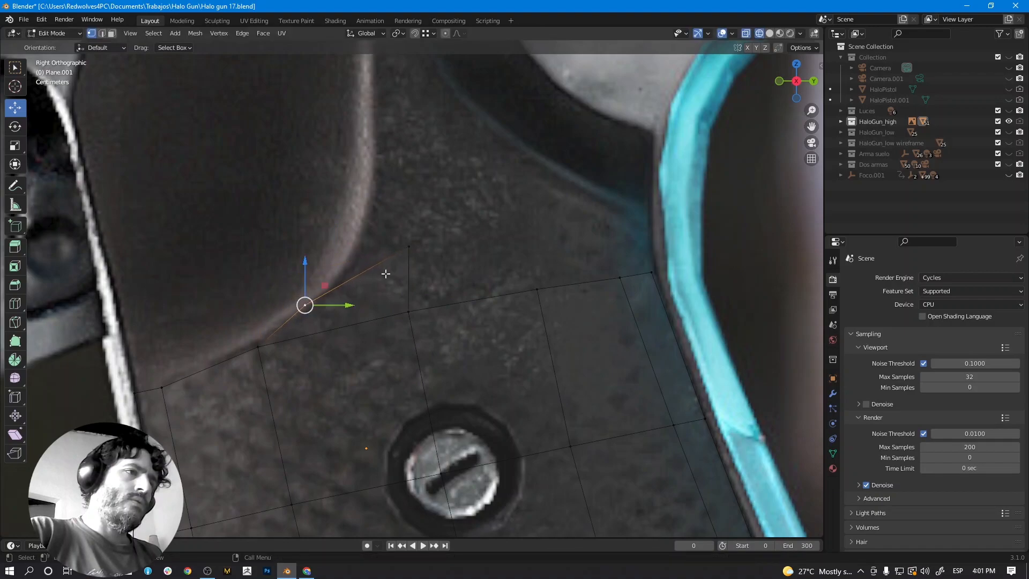
# Lower the rear vertex of the newly extruded front edge by about 0.05 m.
pyautogui.click(409, 247)
pyautogui.press('g')
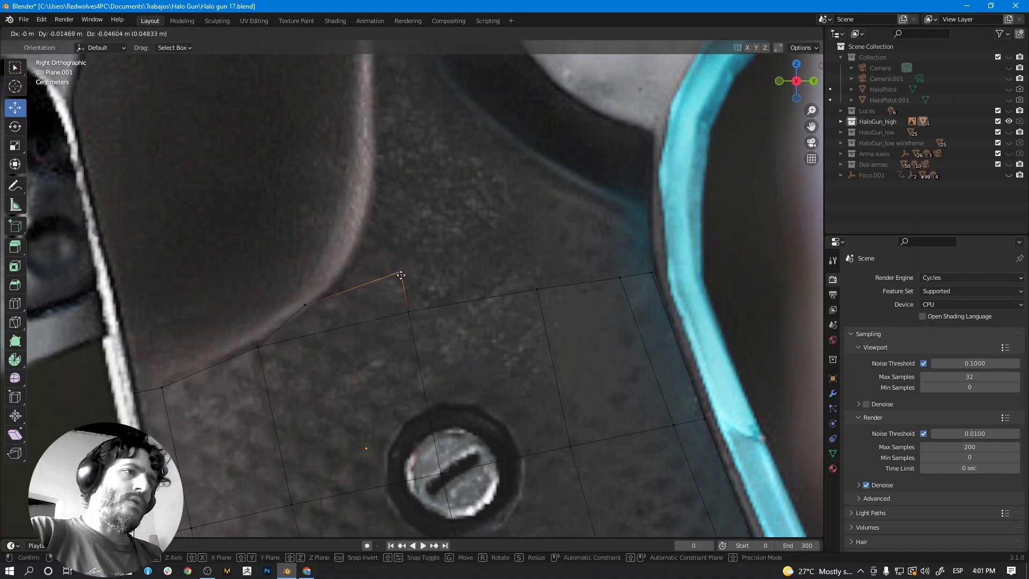
pyautogui.click(401, 273)
# Extrude the top row's three rear vertices about 0.09 m upward and nudge the two forward ones of the new edges slightly.
pyautogui.click(538, 289)
pyautogui.keyDown('shift'); pyautogui.click(620, 277); pyautogui.keyUp('shift')
pyautogui.keyDown('shift'); pyautogui.click(652, 272); pyautogui.keyUp('shift')
pyautogui.press('g')
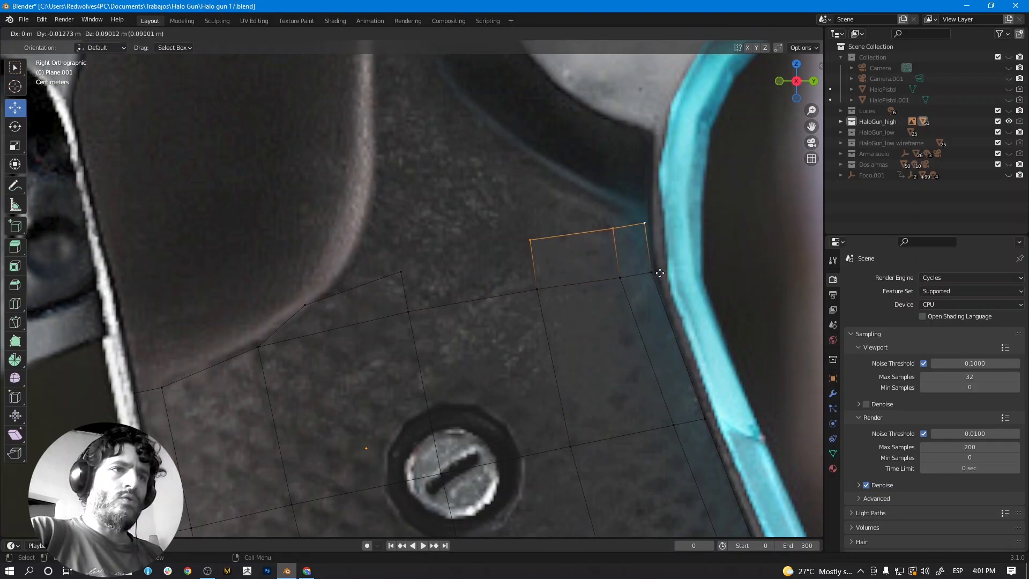
pyautogui.click(662, 274)
pyautogui.click(531, 243)
pyautogui.press('g')
pyautogui.click(526, 238)
pyautogui.click(615, 227)
pyautogui.press('g')
pyautogui.click(610, 226)
# Lower the vertices of the new upper edges to form a narrow band above the previous row.
pyautogui.click(401, 273)
pyautogui.press('g')
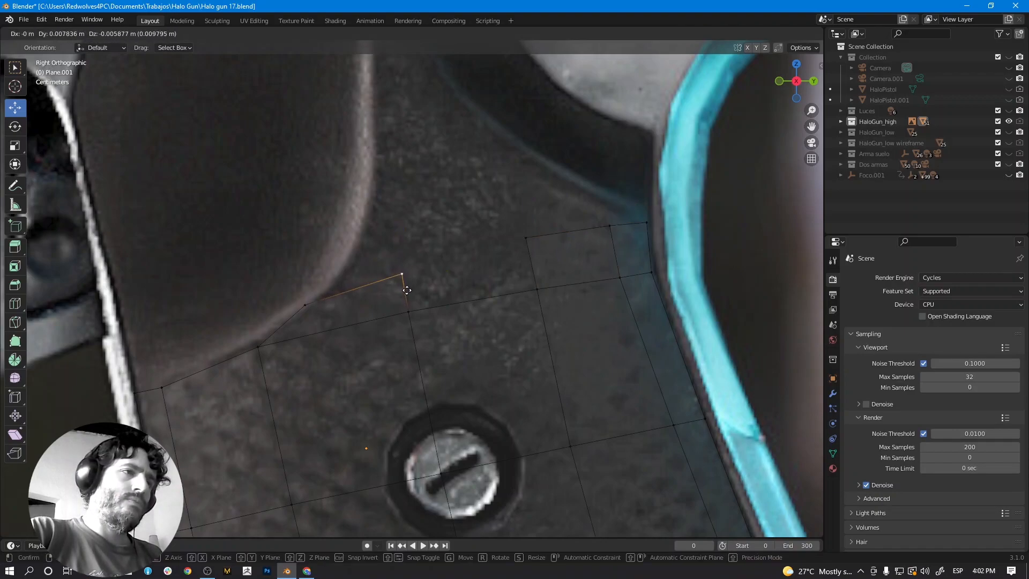
pyautogui.click(406, 290)
pyautogui.click(526, 238)
pyautogui.press('g')
pyautogui.click(531, 258)
pyautogui.click(611, 238)
pyautogui.press('g')
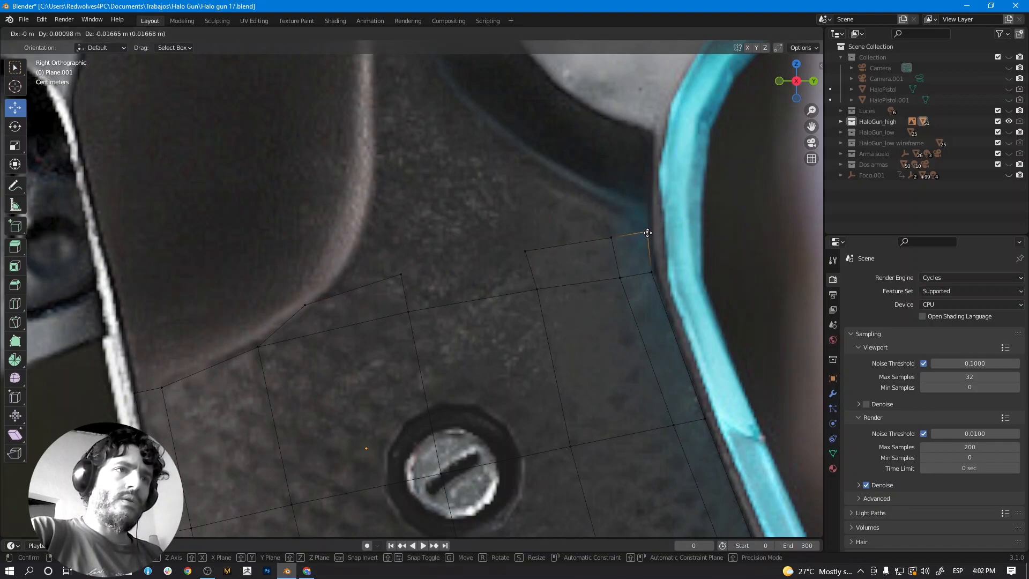
pyautogui.click(648, 232)
pyautogui.click(537, 290)
pyautogui.press('g')
pyautogui.press('g')
pyautogui.click(312, 308)
# Select the two facing edges on either side of the band's gap and fill it with a face.
pyautogui.keyDown('shift'); pyautogui.moveTo(439, 272); pyautogui.dragTo(434, 290, button='middle'); pyautogui.keyUp('shift')
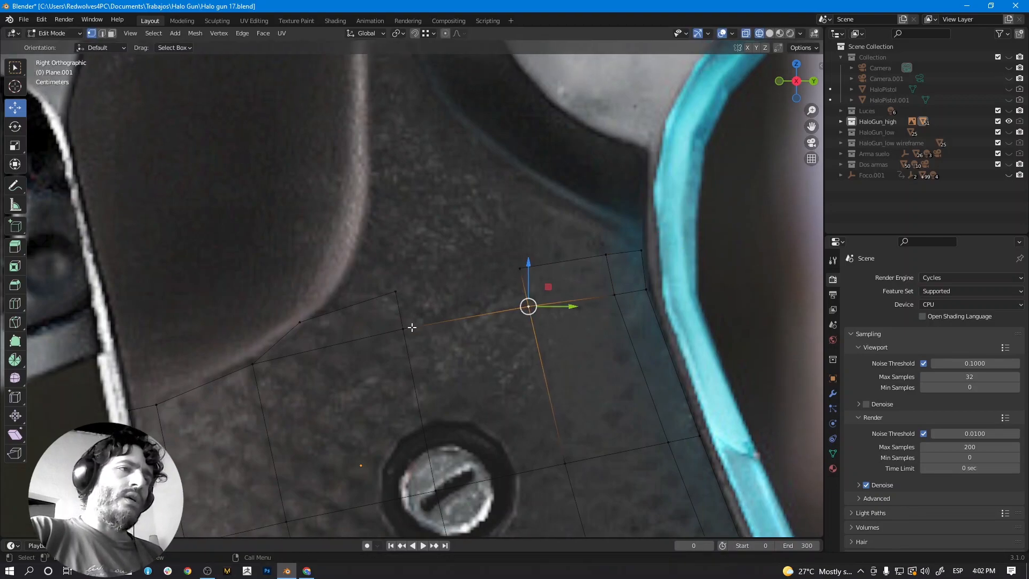
pyautogui.click(103, 34)
pyautogui.click(401, 308)
pyautogui.keyDown('shift'); pyautogui.click(522, 286); pyautogui.keyUp('shift')
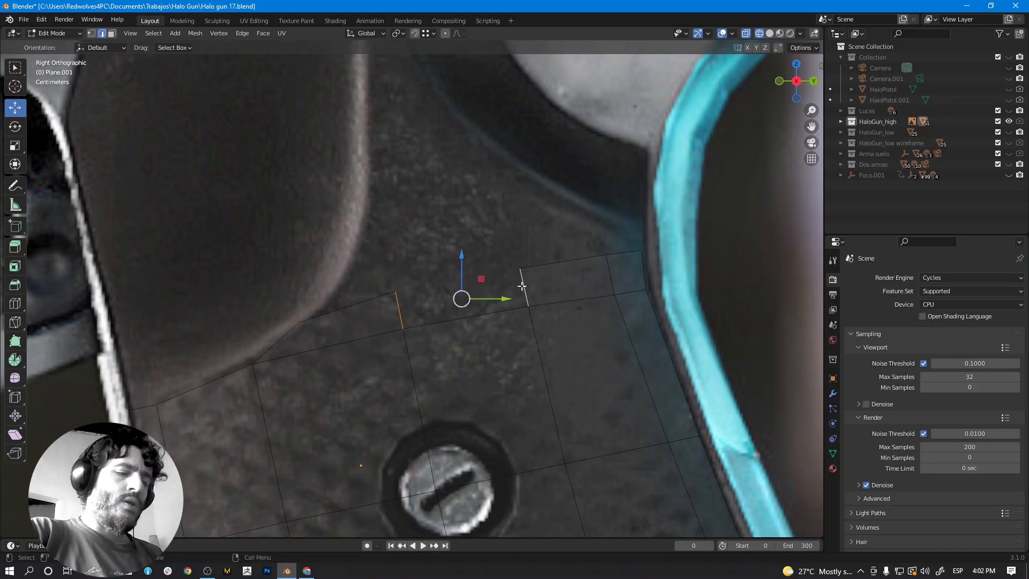
pyautogui.press('f')
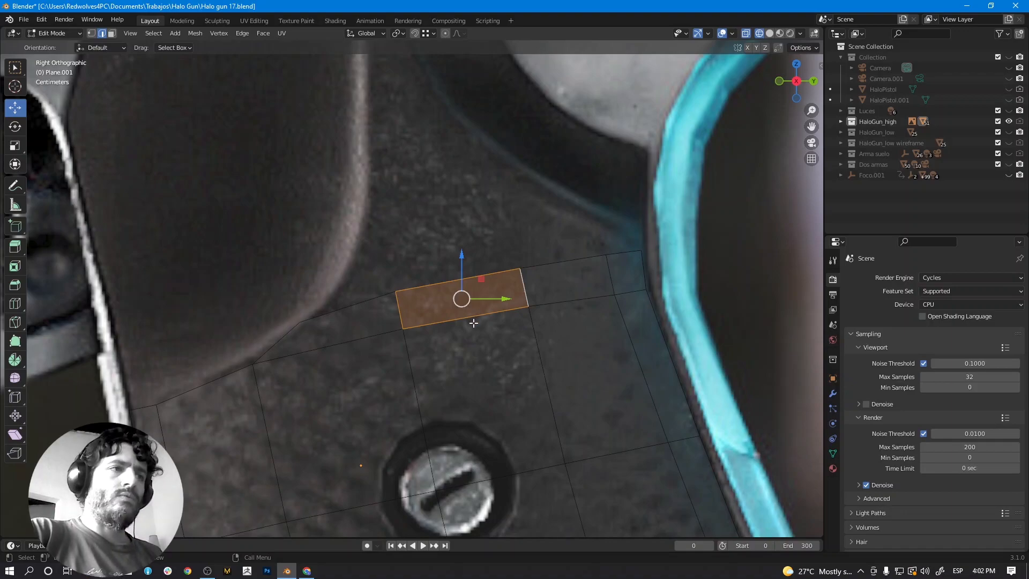
pyautogui.keyDown('shift'); pyautogui.moveTo(501, 297); pyautogui.dragTo(493, 324, button='middle'); pyautogui.keyUp('shift')
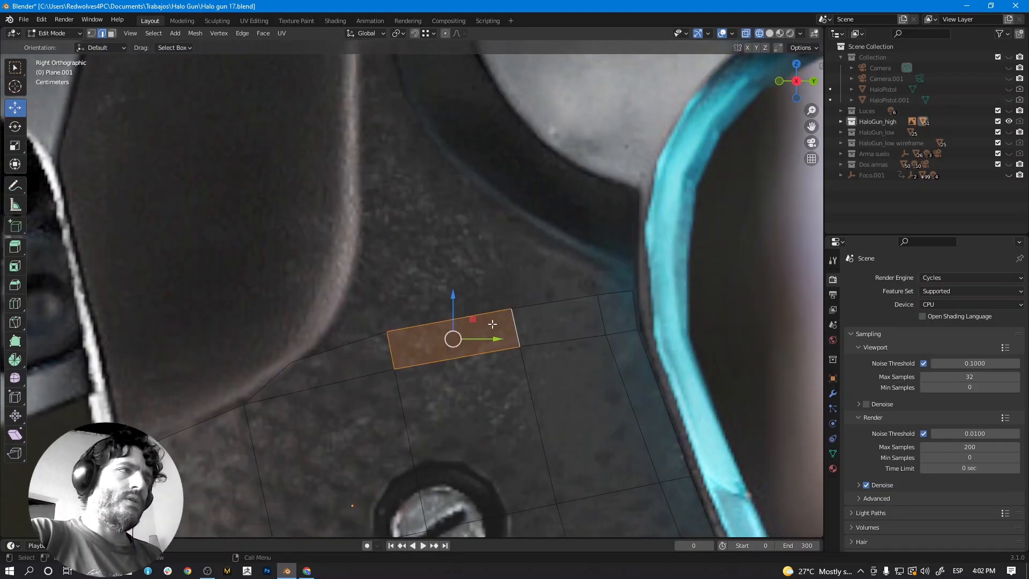
# Select the band's four upper edges and extrude them about 0.1 m upward.
pyautogui.click(342, 343)
pyautogui.keyDown('shift'); pyautogui.click(487, 315); pyautogui.keyUp('shift')
pyautogui.keyDown('shift'); pyautogui.click(545, 302); pyautogui.keyUp('shift')
pyautogui.keyDown('shift'); pyautogui.click(611, 293); pyautogui.keyUp('shift')
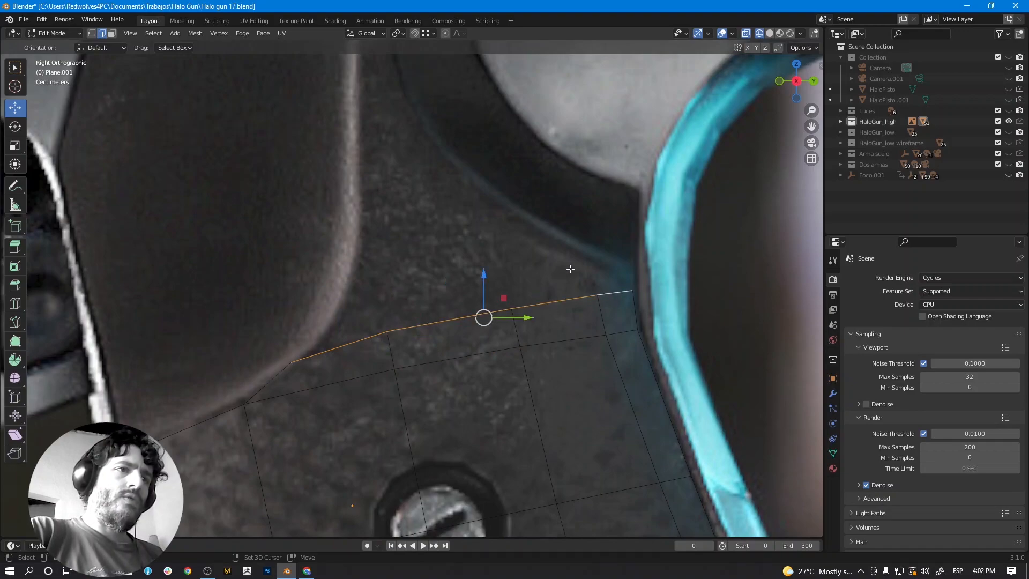
pyautogui.press('e')
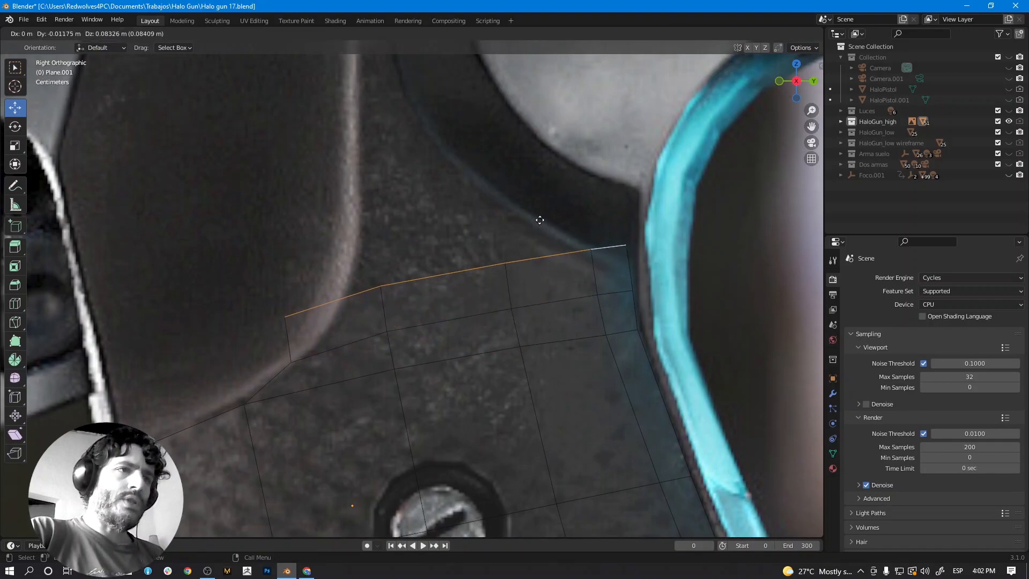
pyautogui.click(534, 214)
# Reposition the new row's two rearmost vertices to follow the curved border below the safety lever plate and the grip's rear edge.
pyautogui.click(91, 33)
pyautogui.click(592, 237)
pyautogui.press('g')
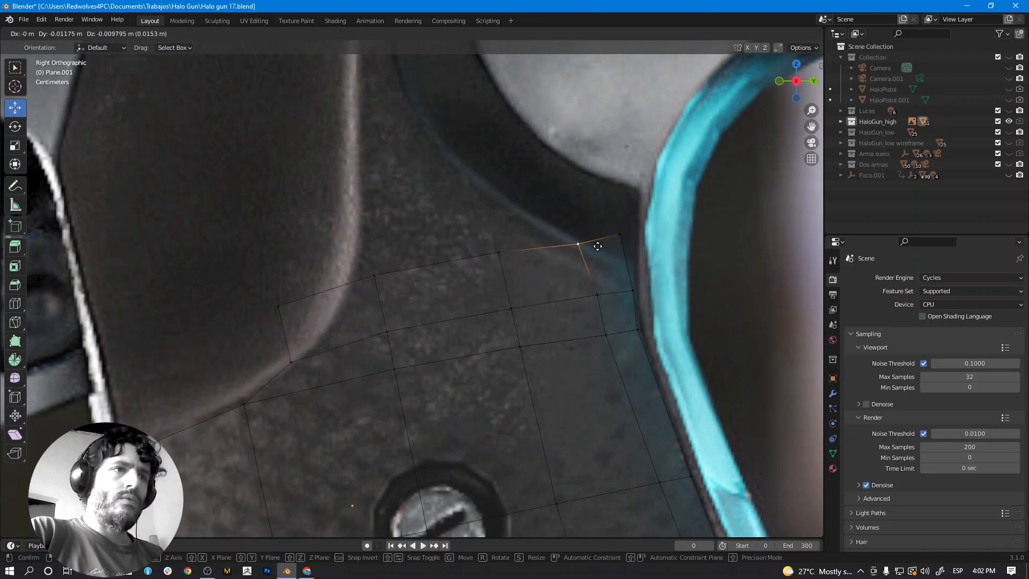
pyautogui.click(593, 242)
pyautogui.click(630, 228)
pyautogui.press('g')
pyautogui.click(638, 259)
pyautogui.click(587, 251)
pyautogui.press('g')
pyautogui.click(592, 253)
# Reposition the new row's middle and front vertices, placing the frontmost one on the recess's curved border.
pyautogui.click(493, 254)
pyautogui.press('g')
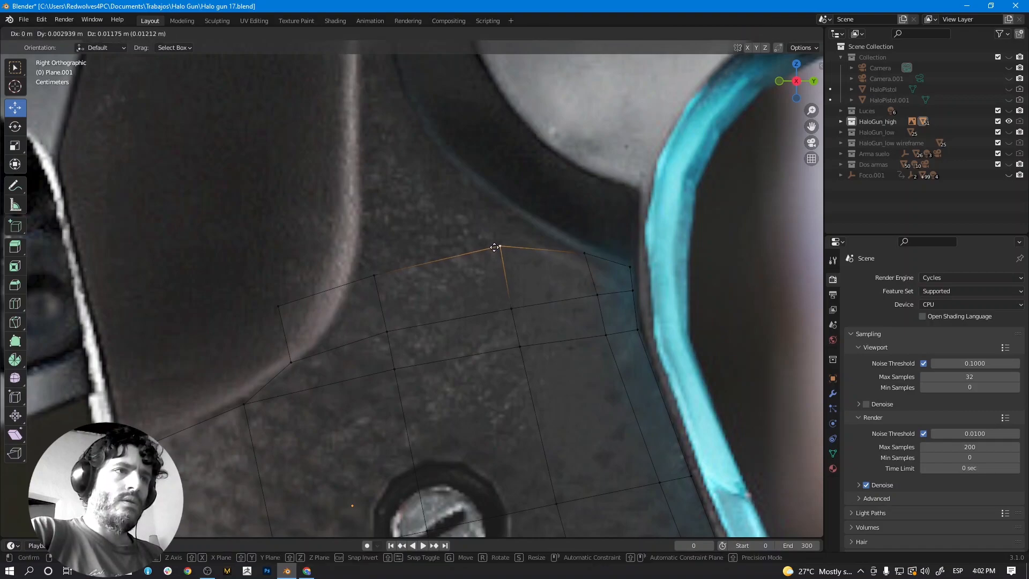
pyautogui.click(487, 217)
pyautogui.click(379, 272)
pyautogui.press('g')
pyautogui.click(377, 225)
pyautogui.click(276, 303)
pyautogui.press('g')
pyautogui.click(352, 287)
pyautogui.click(378, 229)
pyautogui.press('g')
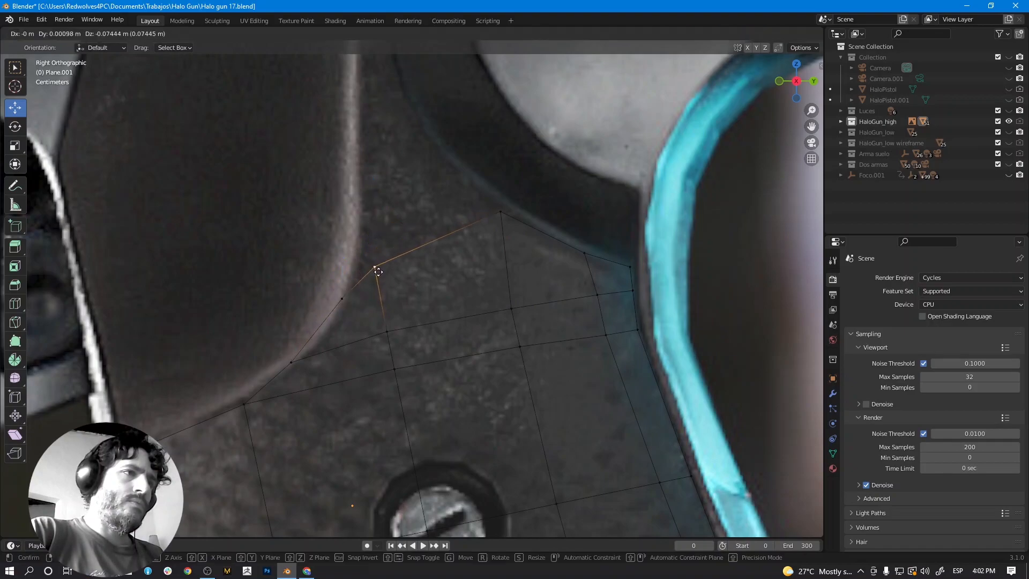
pyautogui.click(378, 275)
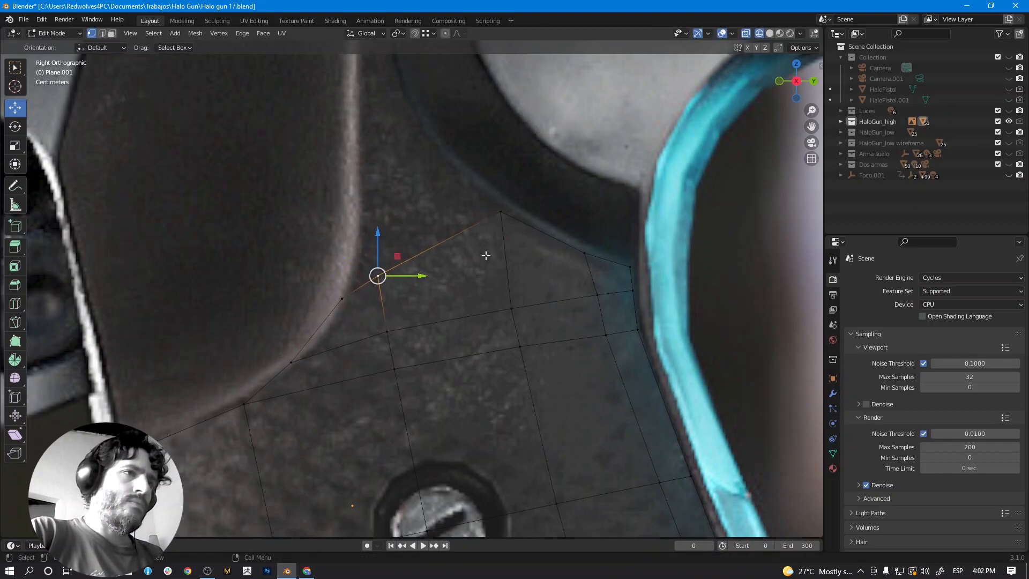
# Lower the top row's middle vertex and fine-tune the rear vertices of the top two rows along the curved border.
pyautogui.click(501, 216)
pyautogui.press('g')
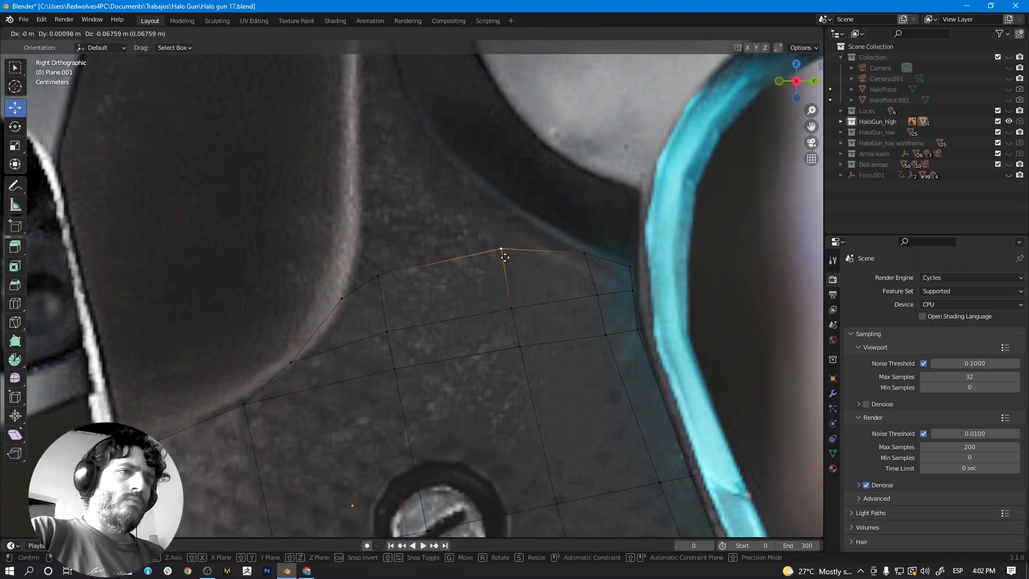
pyautogui.click(505, 257)
pyautogui.click(585, 253)
pyautogui.press('g')
pyautogui.click(590, 258)
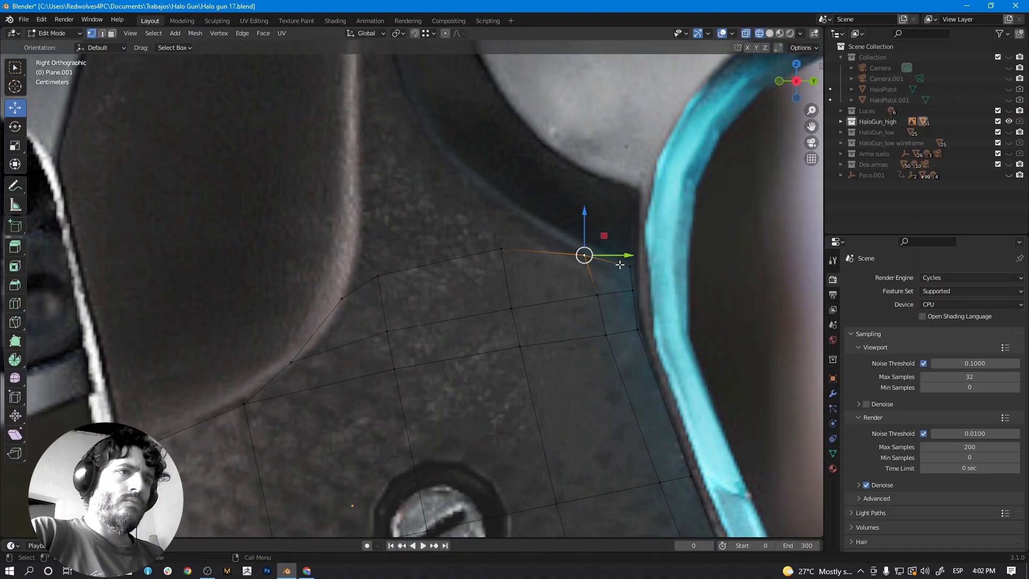
pyautogui.click(597, 296)
pyautogui.press('g')
pyautogui.click(593, 295)
pyautogui.click(633, 267)
pyautogui.press('g')
pyautogui.click(635, 269)
# Examine how the panel mesh fits the upper grip between the recess and the safety lever plate.
pyautogui.scroll(-6, 633, 293)
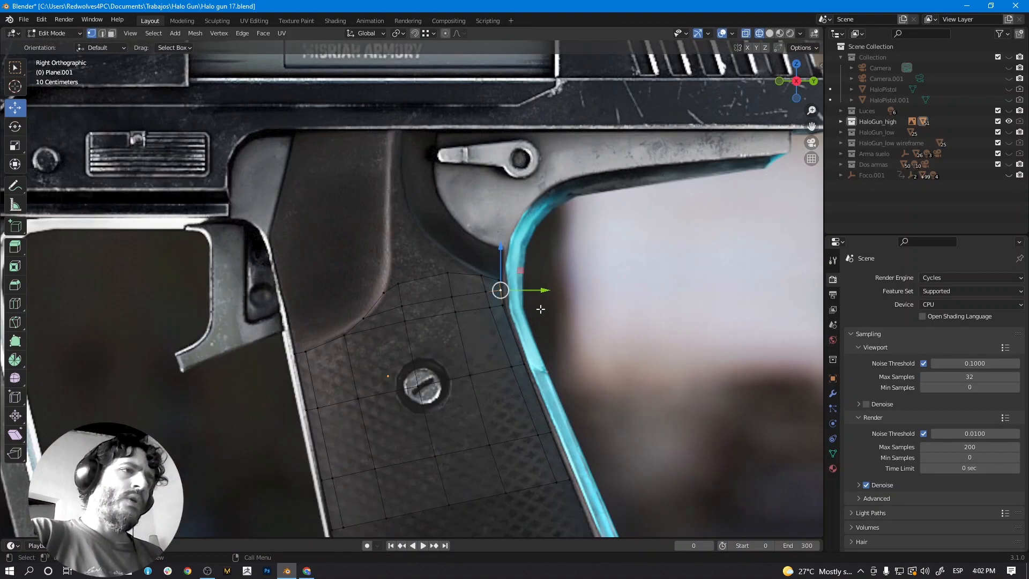
pyautogui.scroll(6, 396, 322)
pyautogui.scroll(-2, 430, 313)
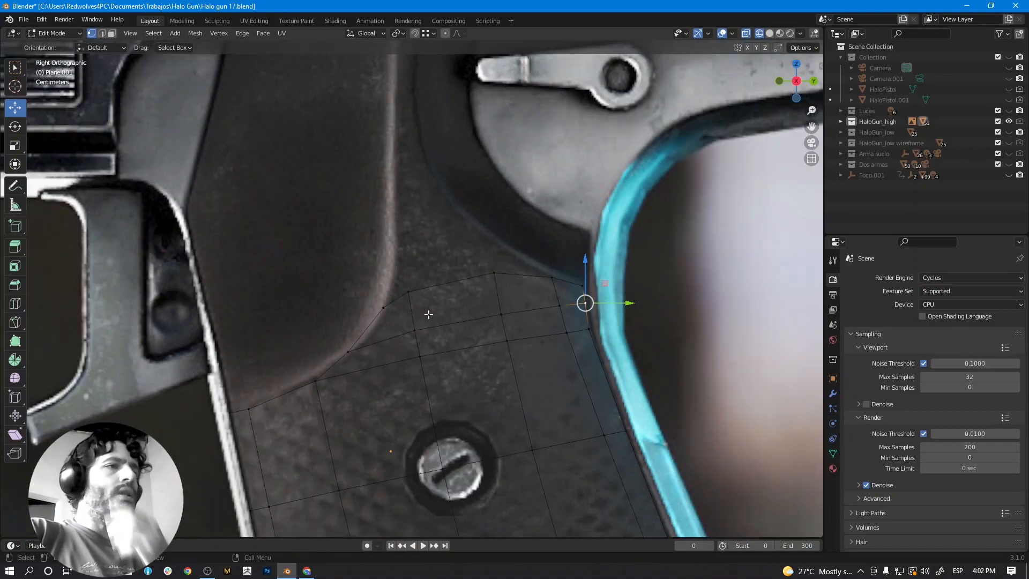
pyautogui.scroll(-2, 453, 287)
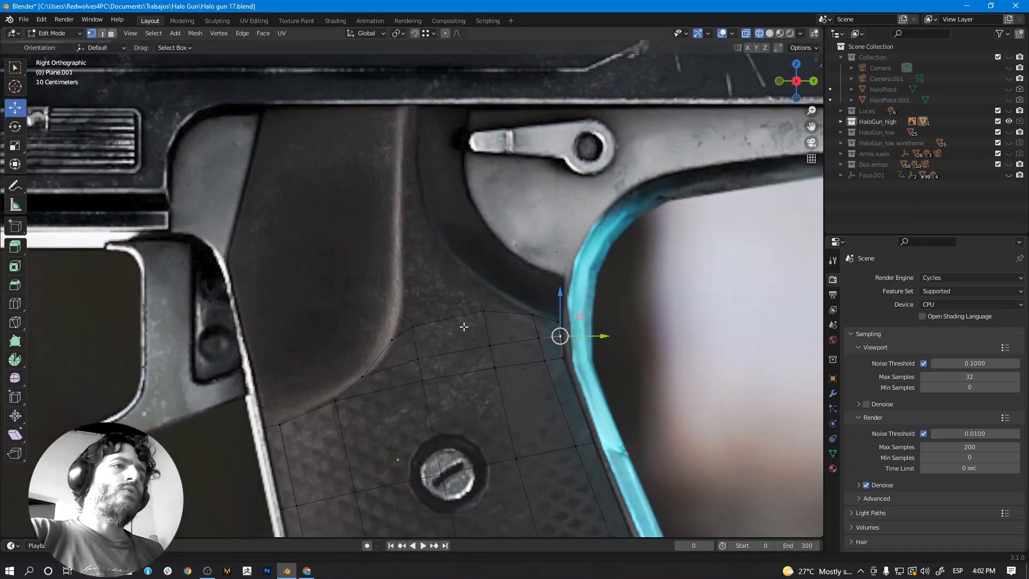
pyautogui.keyDown('shift'); pyautogui.moveTo(369, 476); pyautogui.dragTo(362, 375, button='middle'); pyautogui.keyUp('shift')
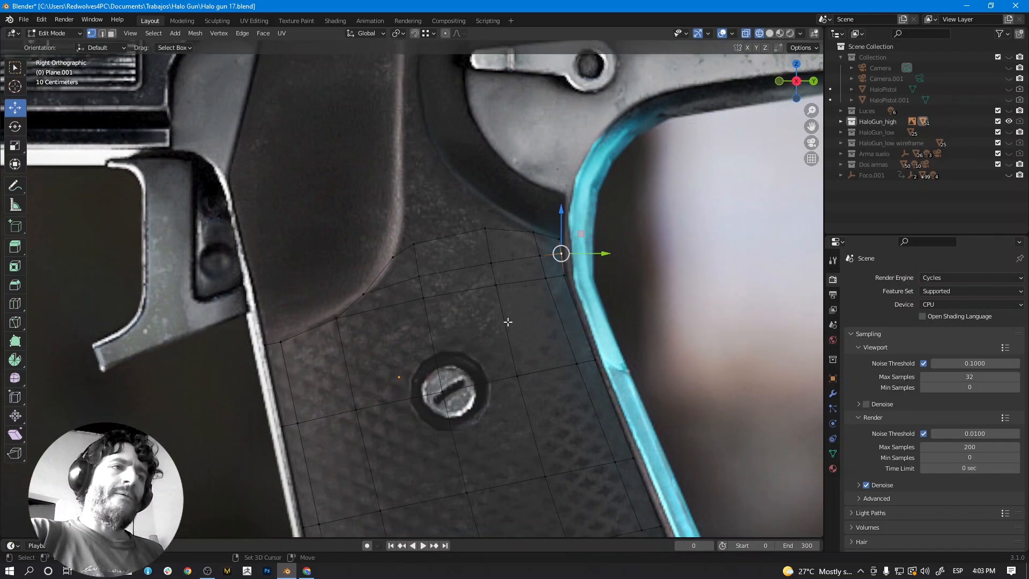
pyautogui.keyDown('shift'); pyautogui.moveTo(562, 269); pyautogui.dragTo(566, 354, button='middle'); pyautogui.keyUp('shift')
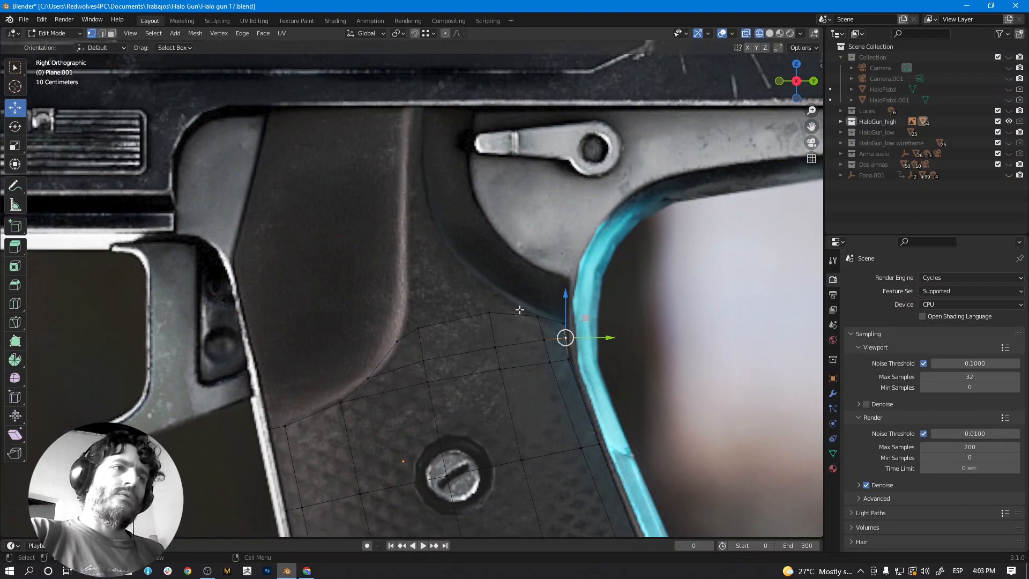
pyautogui.scroll(1, 489, 333)
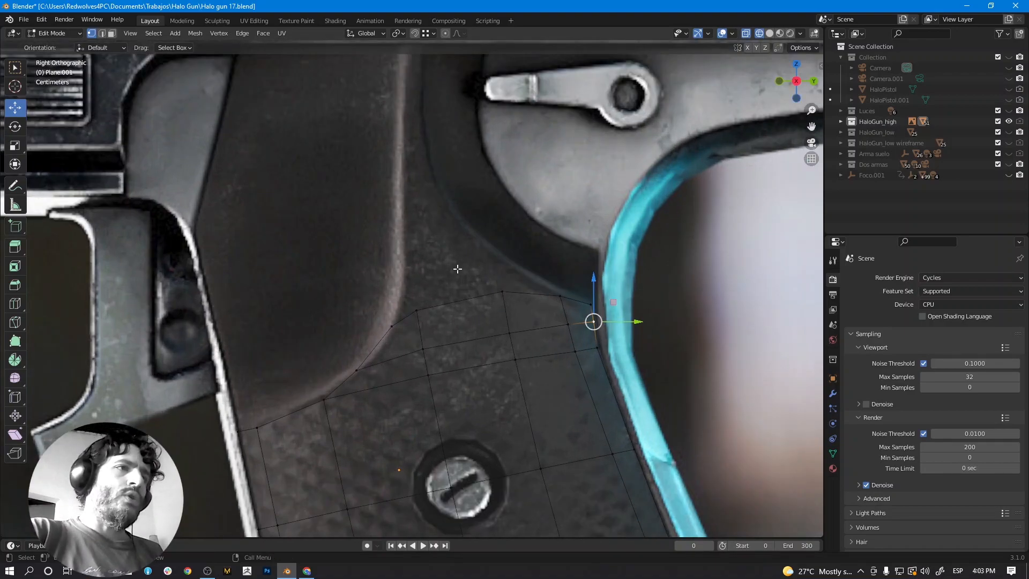
pyautogui.scroll(2, 455, 284)
# Extrude the top edge beside the recess upward and move its two new vertices to narrow the strip between the curved borders.
pyautogui.click(418, 320)
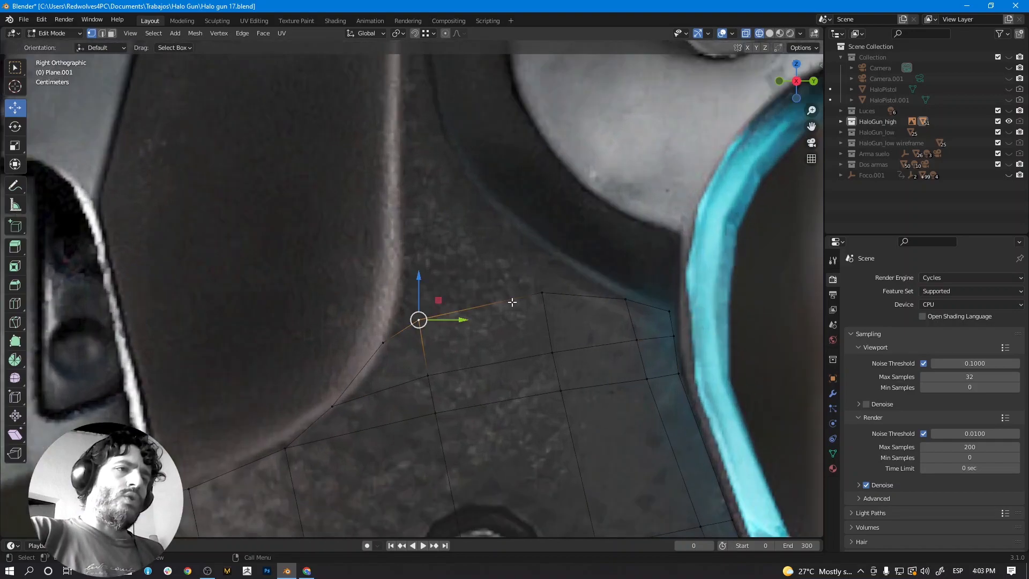
pyautogui.keyDown('shift'); pyautogui.click(538, 291); pyautogui.keyUp('shift')
pyautogui.press('e')
pyautogui.click(538, 208)
pyautogui.click(538, 208)
pyautogui.press('g')
pyautogui.click(499, 212)
pyautogui.click(421, 222)
pyautogui.press('g')
pyautogui.click(418, 216)
# Extrude the narrow strip's top edge further upward and move its vertices onto the recess border and the dark curve behind it.
pyautogui.keyDown('shift'); pyautogui.moveTo(444, 212); pyautogui.dragTo(510, 349, button='middle'); pyautogui.keyUp('shift')
pyautogui.keyDown('shift'); pyautogui.click(513, 293); pyautogui.keyUp('shift')
pyautogui.press('e')
pyautogui.click(484, 240)
pyautogui.click(397, 265)
pyautogui.press('g')
pyautogui.click(416, 260)
pyautogui.click(484, 251)
pyautogui.press('g')
pyautogui.click(452, 253)
# Lower the strip's top vertex pair and shift its rear vertex back onto the dark curved border.
pyautogui.keyDown('shift'); pyautogui.click(415, 260); pyautogui.keyUp('shift')
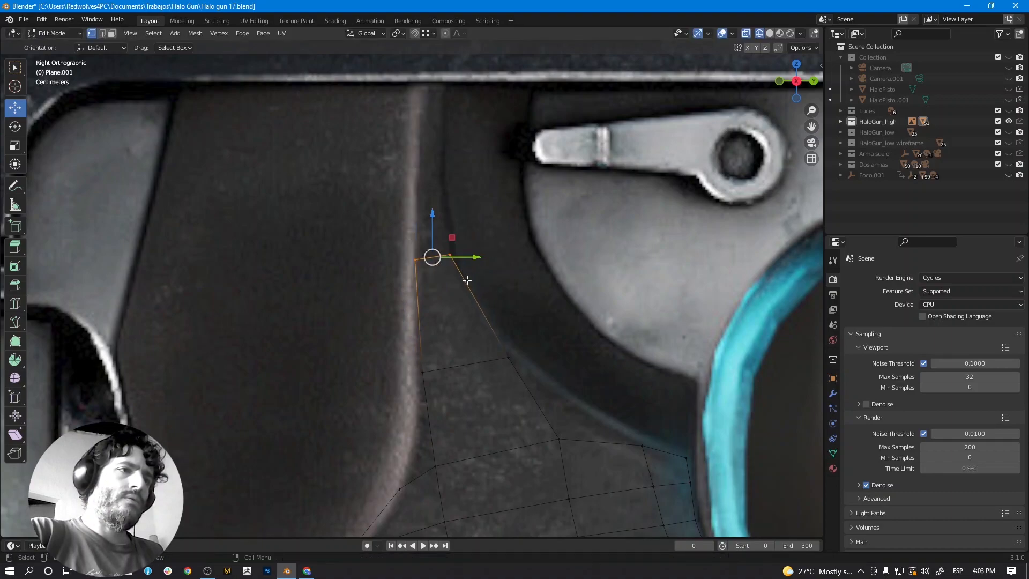
pyautogui.press('g')
pyautogui.click(467, 319)
pyautogui.click(472, 282)
pyautogui.click(474, 293)
pyautogui.press('g')
pyautogui.click(486, 289)
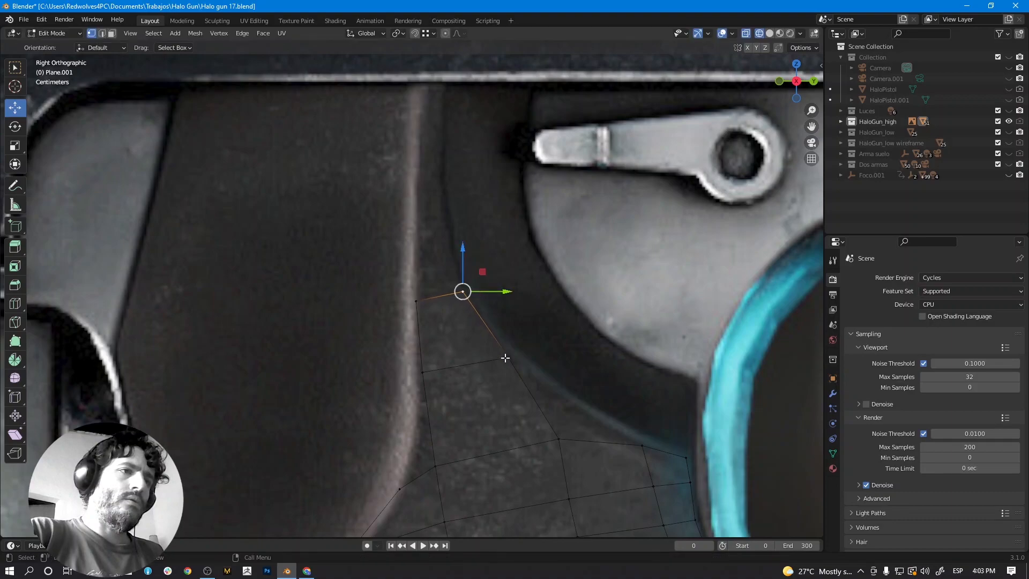
# Extrude the strip's top edge upward again and adjust both new vertices to the narrowing gap.
pyautogui.keyDown('shift'); pyautogui.click(413, 278); pyautogui.keyUp('shift')
pyautogui.keyDown('shift'); pyautogui.moveTo(506, 289); pyautogui.dragTo(498, 367, button='middle'); pyautogui.keyUp('shift')
pyautogui.press('e')
pyautogui.click(491, 269)
pyautogui.click(407, 277)
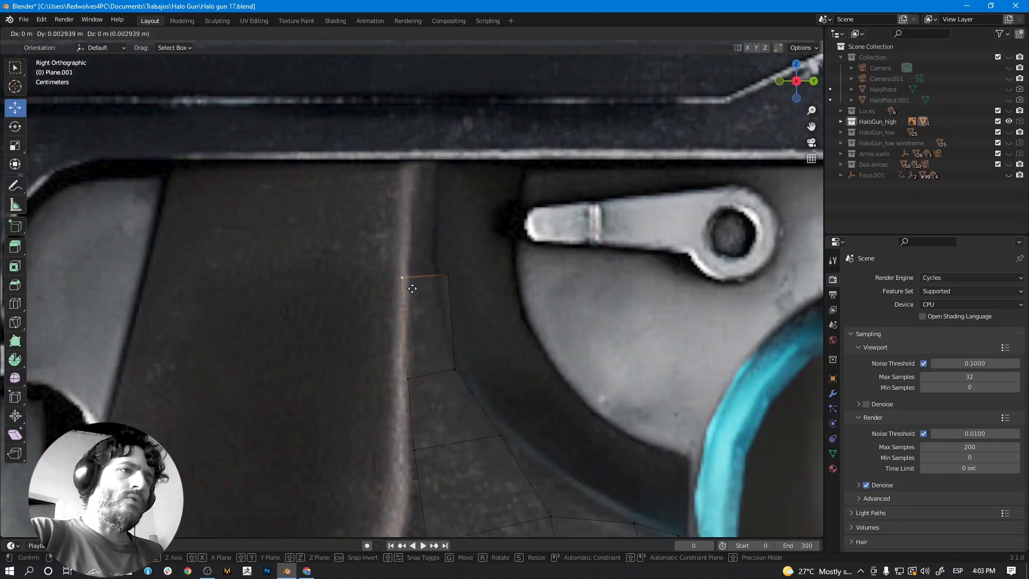
pyautogui.click(449, 292)
pyautogui.press('g')
pyautogui.click(436, 293)
# Extrude the strip's top edge about 0.12 m upward, and again about 0.088 m along Z to the frame's lower edge.
pyautogui.keyDown('shift'); pyautogui.click(398, 270); pyautogui.keyUp('shift')
pyautogui.keyDown('shift'); pyautogui.moveTo(464, 297); pyautogui.dragTo(471, 349, button='middle'); pyautogui.keyUp('shift')
pyautogui.press('e')
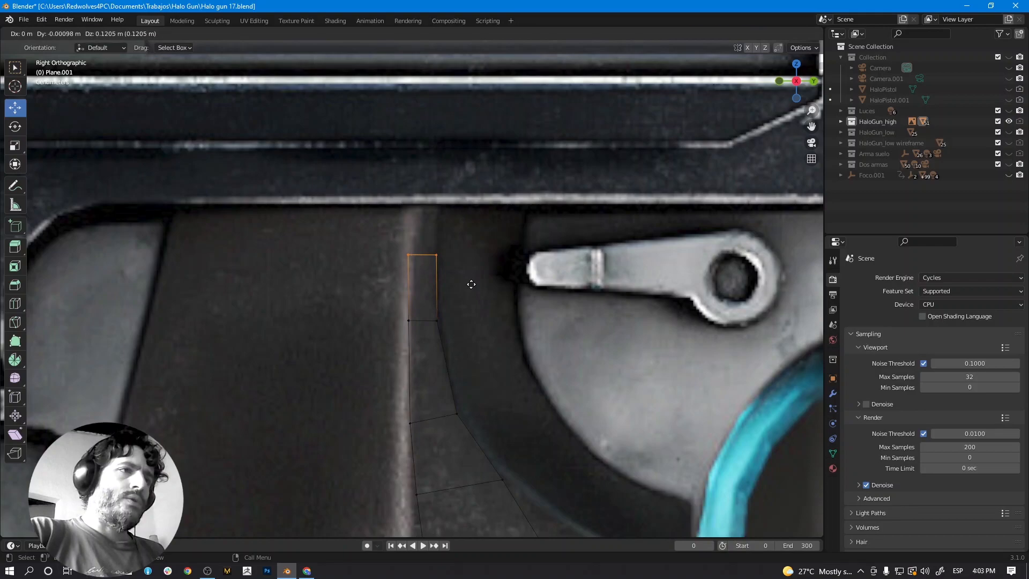
pyautogui.click(467, 287)
pyautogui.press('e')
pyautogui.press('z')
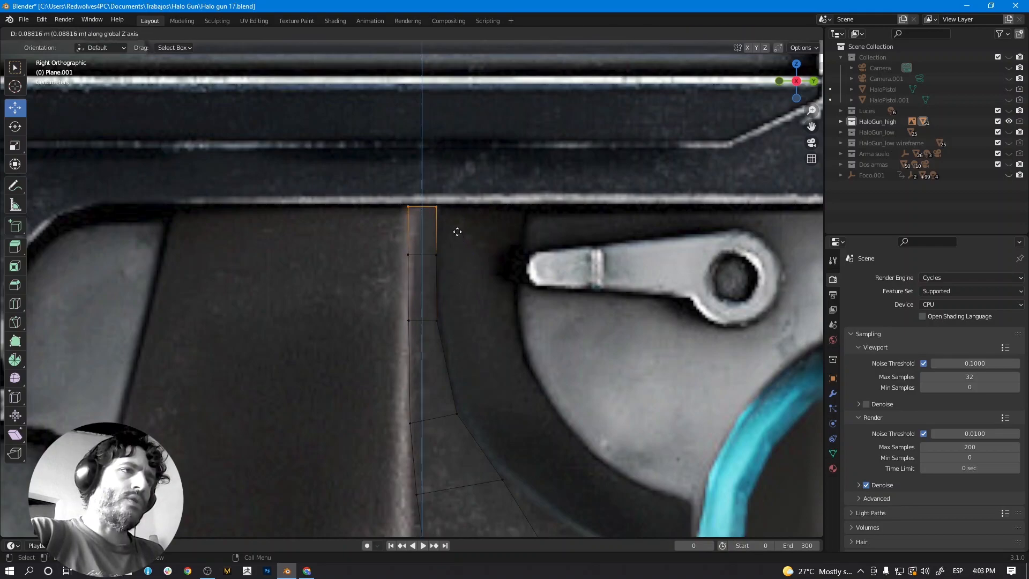
pyautogui.click(457, 232)
# Move the rear vertex at the strip's lower bend closer to the curved border around the safety lever plate.
pyautogui.scroll(-4, 478, 304)
pyautogui.keyDown('shift'); pyautogui.moveTo(490, 365); pyautogui.dragTo(487, 313, button='middle'); pyautogui.keyUp('shift')
pyautogui.scroll(3, 418, 259)
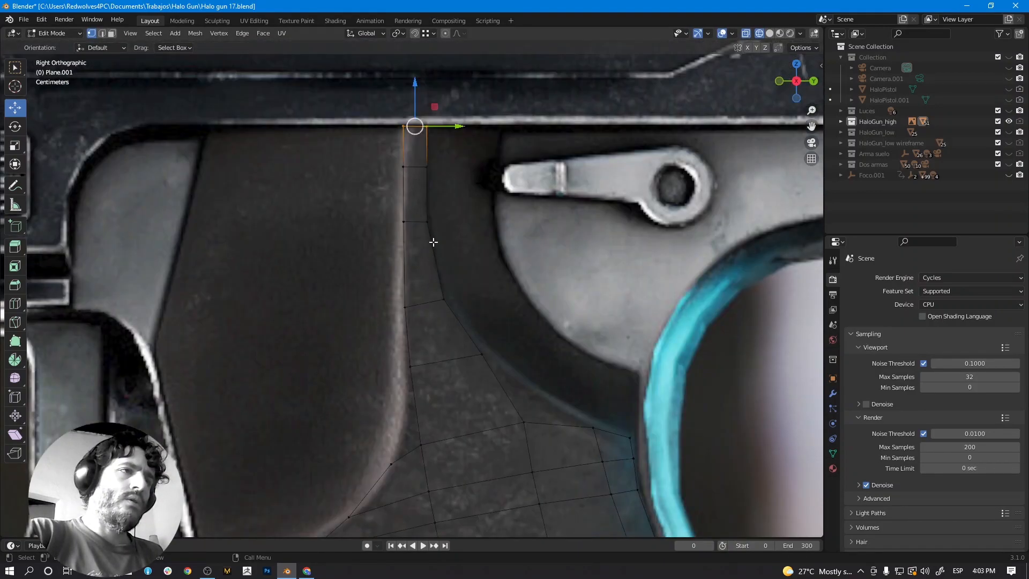
pyautogui.keyDown('shift'); pyautogui.scroll(2, 434, 248); pyautogui.keyUp('shift')
pyautogui.keyDown('shift'); pyautogui.moveTo(489, 354); pyautogui.dragTo(463, 261, button='middle'); pyautogui.keyUp('shift')
pyautogui.scroll(2, 469, 287)
pyautogui.click(473, 321)
pyautogui.press('g')
pyautogui.click(465, 311)
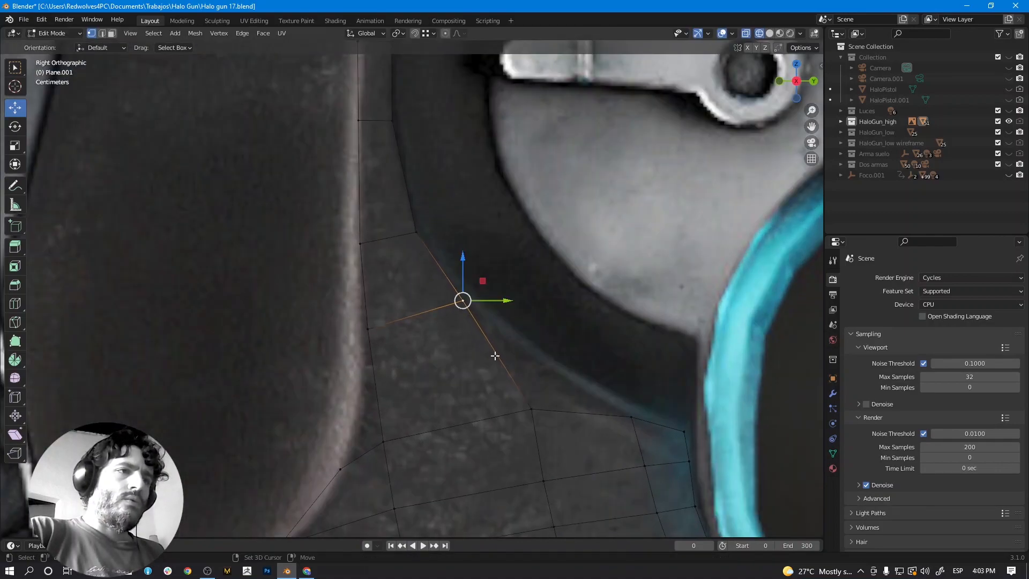
# Try extruding that rear vertex about 0.18 m down along the curved border and filling a face with the three adjoining border vertices.
pyautogui.keyDown('shift'); pyautogui.moveTo(502, 361); pyautogui.dragTo(430, 317, button='middle'); pyautogui.keyUp('shift')
pyautogui.press('e')
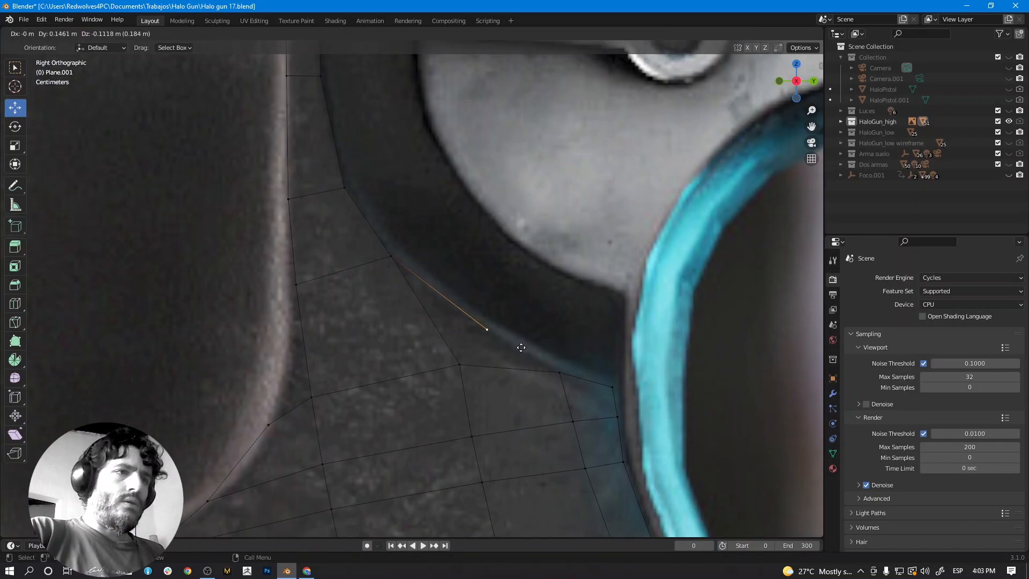
pyautogui.click(522, 348)
pyautogui.keyDown('shift'); pyautogui.click(561, 373); pyautogui.keyUp('shift')
pyautogui.keyDown('shift'); pyautogui.click(460, 365); pyautogui.keyUp('shift')
pyautogui.keyDown('shift'); pyautogui.click(392, 256); pyautogui.keyUp('shift')
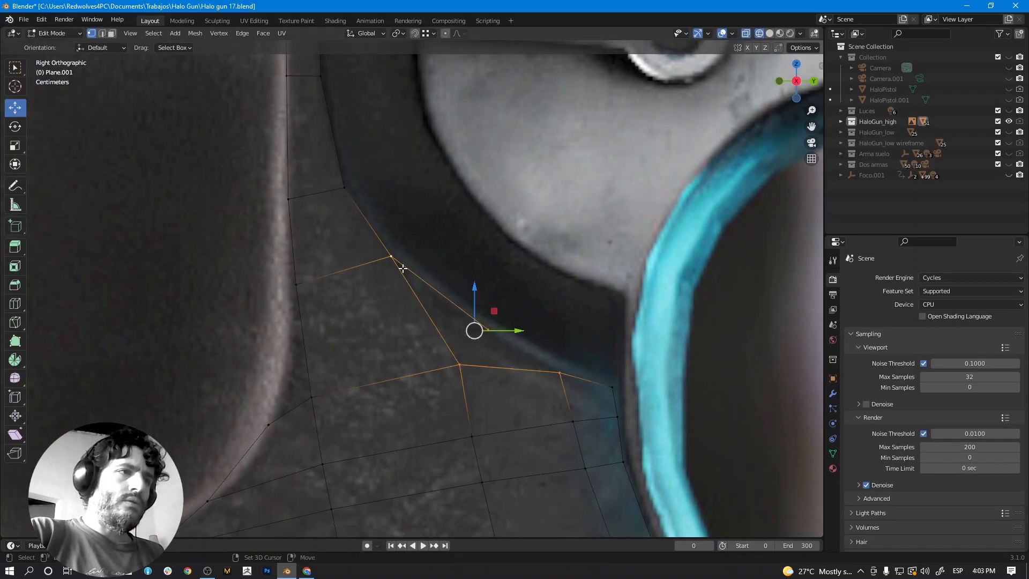
pyautogui.press('g')
pyautogui.rightClick(497, 329)
pyautogui.press('f')
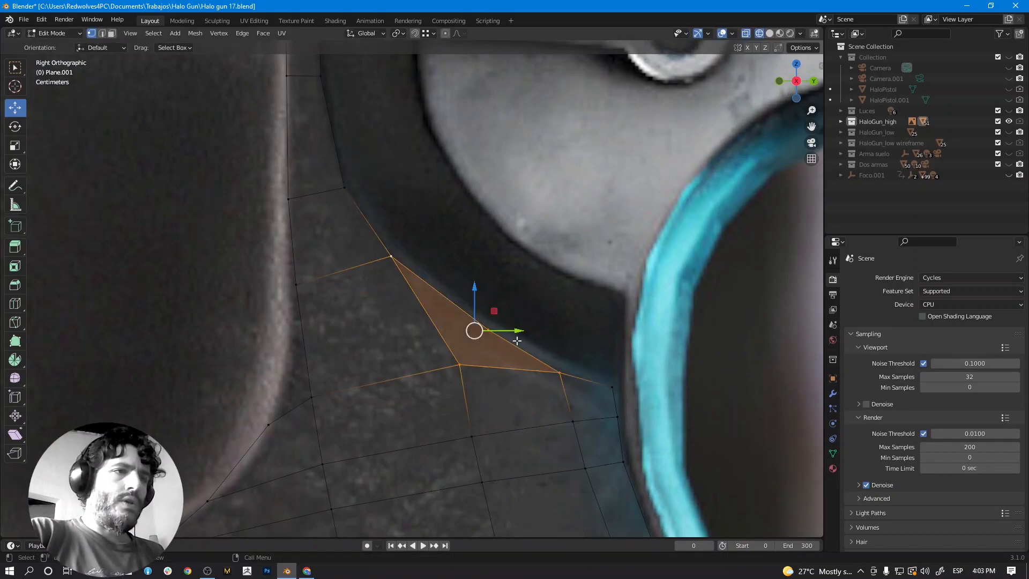
# Try to fill the gap along the recess border with a triangular face between its three vertices.
pyautogui.keyDown('shift'); pyautogui.moveTo(568, 362); pyautogui.dragTo(528, 337, button='middle'); pyautogui.keyUp('shift')
pyautogui.keyDown('shift'); pyautogui.moveTo(270, 292); pyautogui.dragTo(373, 247, button='middle'); pyautogui.keyUp('shift')
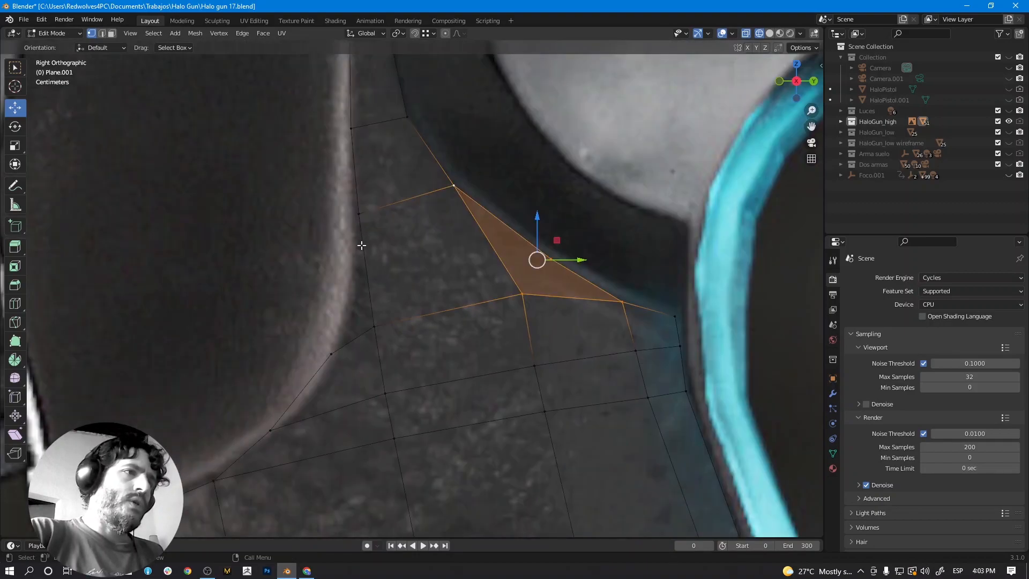
pyautogui.click(360, 215)
pyautogui.keyDown('shift'); pyautogui.click(332, 355); pyautogui.keyUp('shift')
pyautogui.keyDown('shift'); pyautogui.click(375, 328); pyautogui.keyUp('shift')
pyautogui.press('f')
pyautogui.scroll(-4, 401, 342)
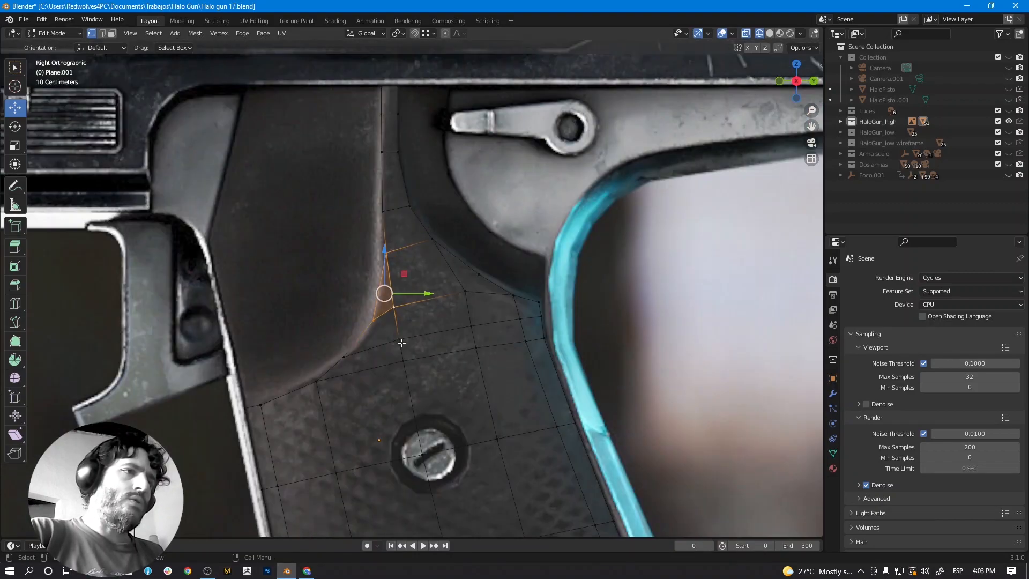
# Undo the triangular face at the recess and delete the extra vertex and its face on the rear curved border.
pyautogui.hotkey('alt', 'a')
pyautogui.scroll(3, 410, 295)
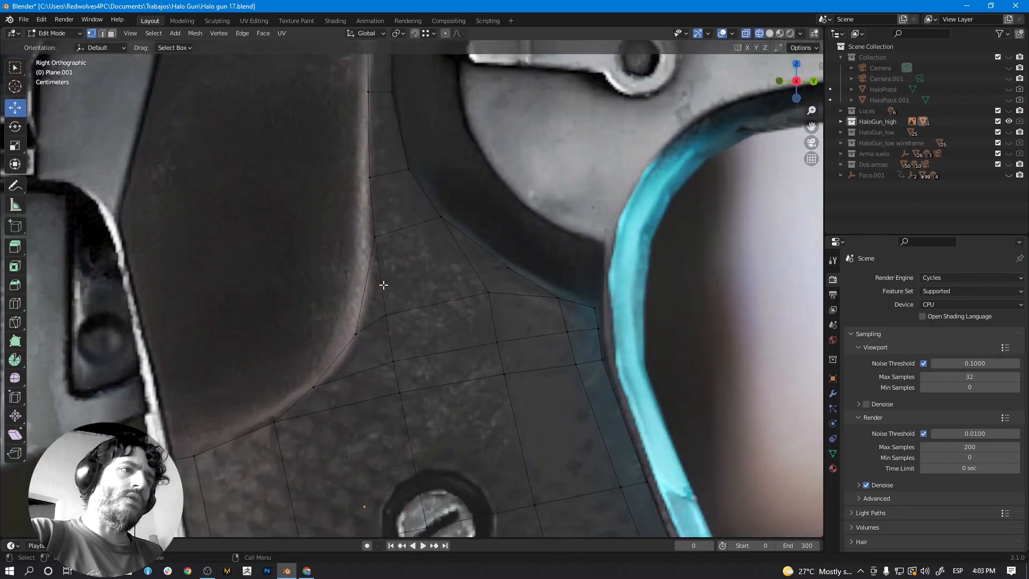
pyautogui.scroll(2, 379, 279)
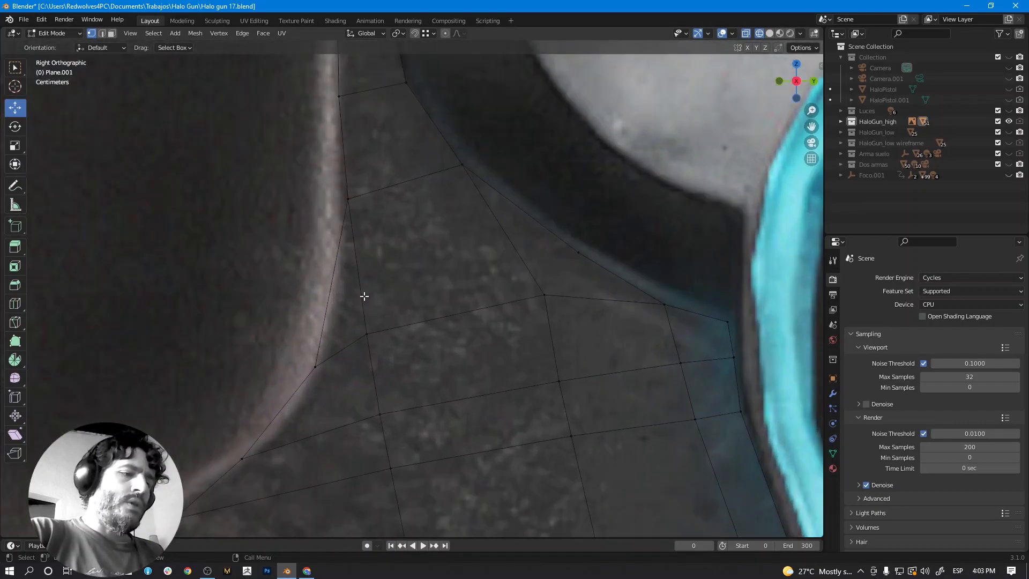
pyautogui.hotkey('ctrl', 'z')
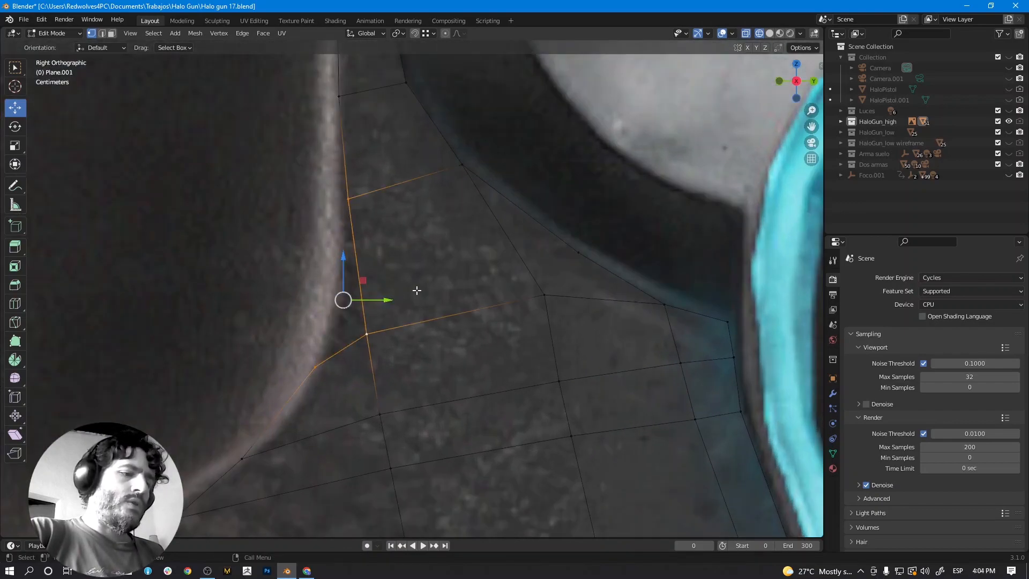
pyautogui.press('x')
pyautogui.click(561, 256)
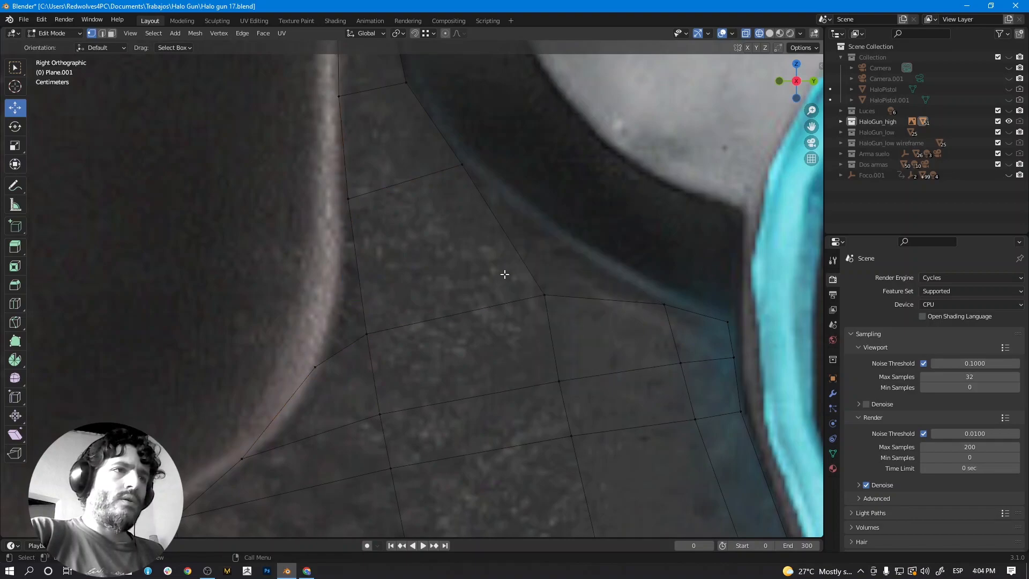
# Add an edge loop across the tall face of the grip mesh's neck, beside the curved cutout.
pyautogui.hotkey('ctrl', 'r')
pyautogui.click(490, 248)
pyautogui.click(503, 247)
# Extrude a vertex from the neck's front border and fill a four-sided face between it, the corner vertex and the two border vertices.
pyautogui.click(347, 208)
pyautogui.press('e')
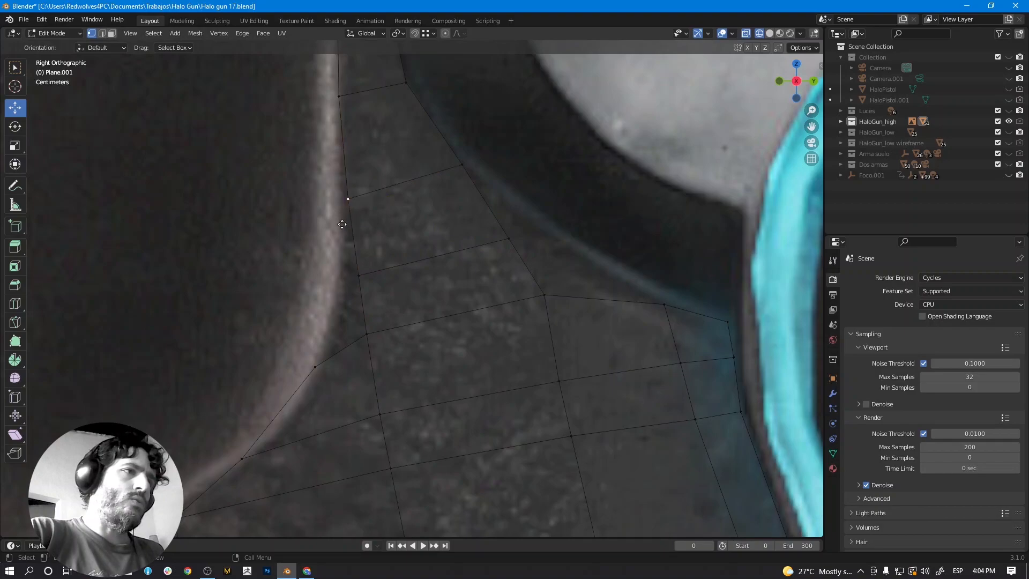
pyautogui.click(324, 283)
pyautogui.keyDown('shift'); pyautogui.click(316, 364); pyautogui.keyUp('shift')
pyautogui.keyDown('shift'); pyautogui.click(364, 331); pyautogui.keyUp('shift')
pyautogui.keyDown('shift'); pyautogui.click(358, 275); pyautogui.keyUp('shift')
pyautogui.press('f')
pyautogui.scroll(-5, 396, 295)
pyautogui.scroll(4, 407, 293)
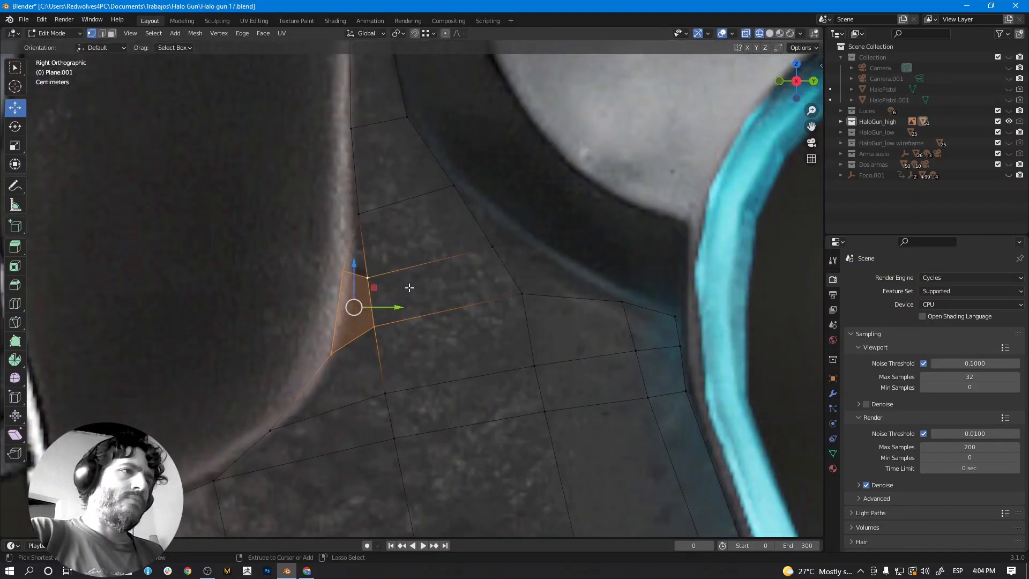
pyautogui.hotkey('alt', 'a')
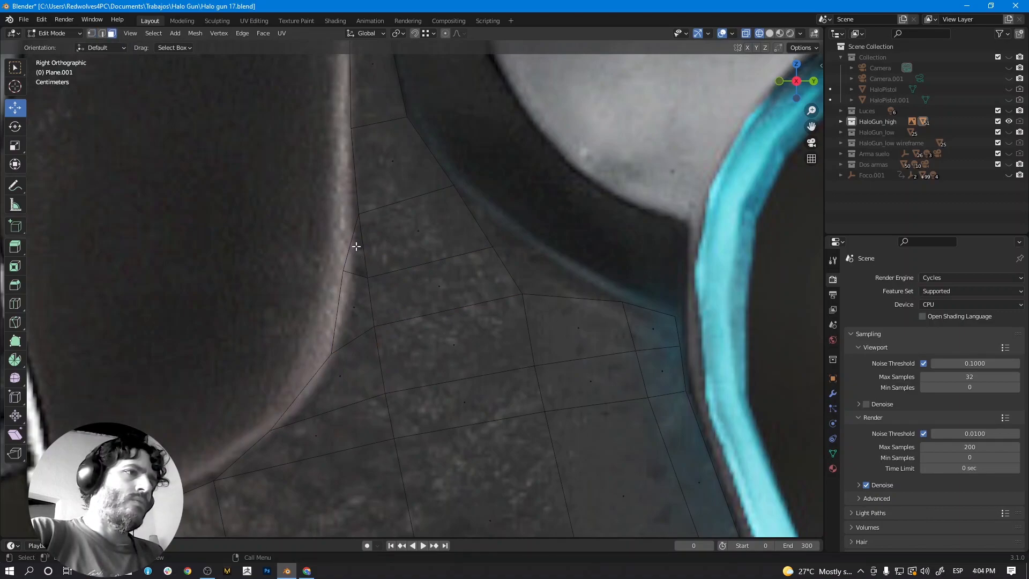
# Delete the loose edge above the new small face and move that face's outer vertex down along the reference curve.
pyautogui.click(350, 241)
pyautogui.press('x')
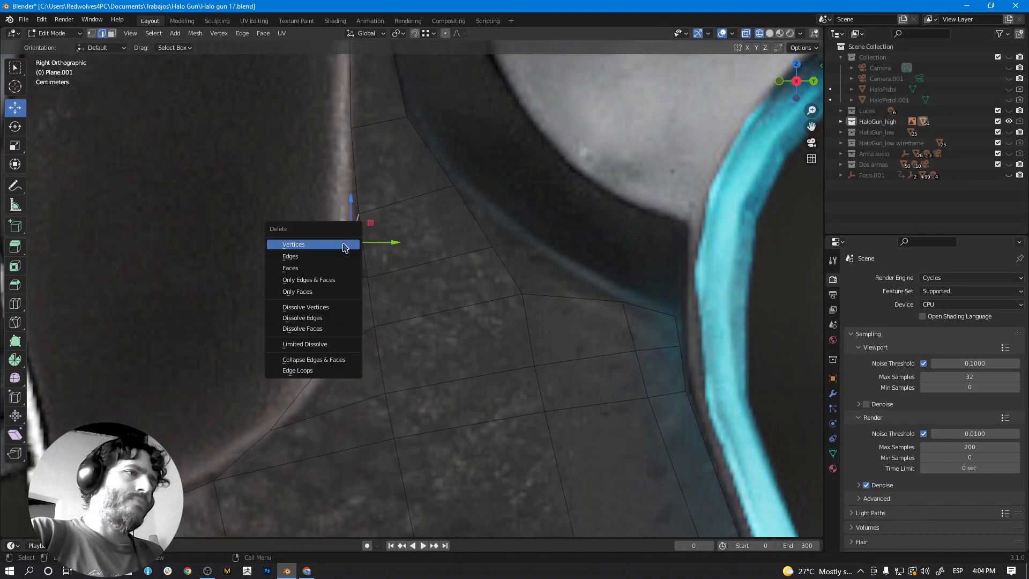
pyautogui.click(345, 255)
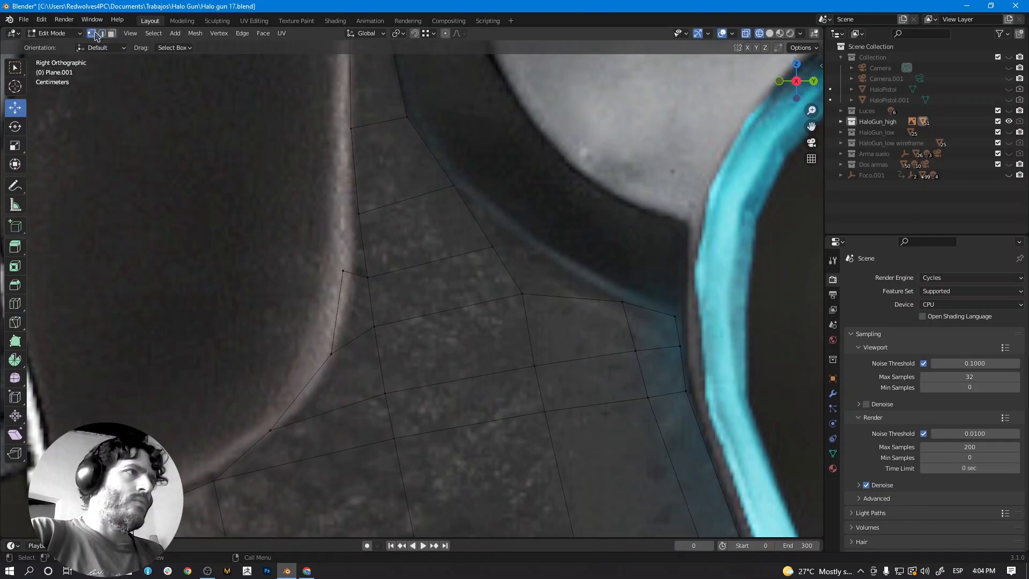
pyautogui.click(349, 278)
pyautogui.press('g')
pyautogui.click(357, 307)
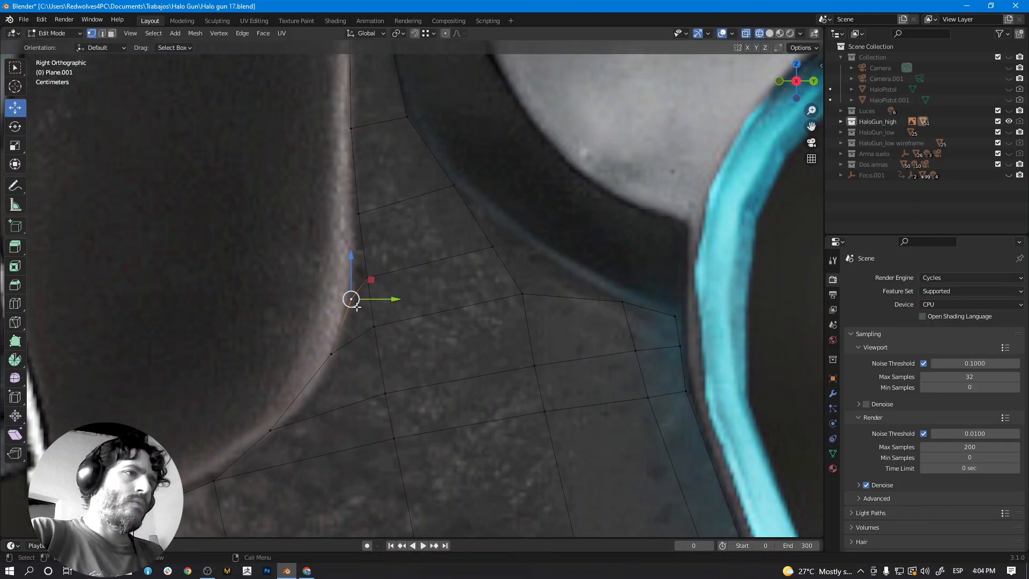
pyautogui.scroll(-4, 386, 255)
pyautogui.scroll(3, 454, 403)
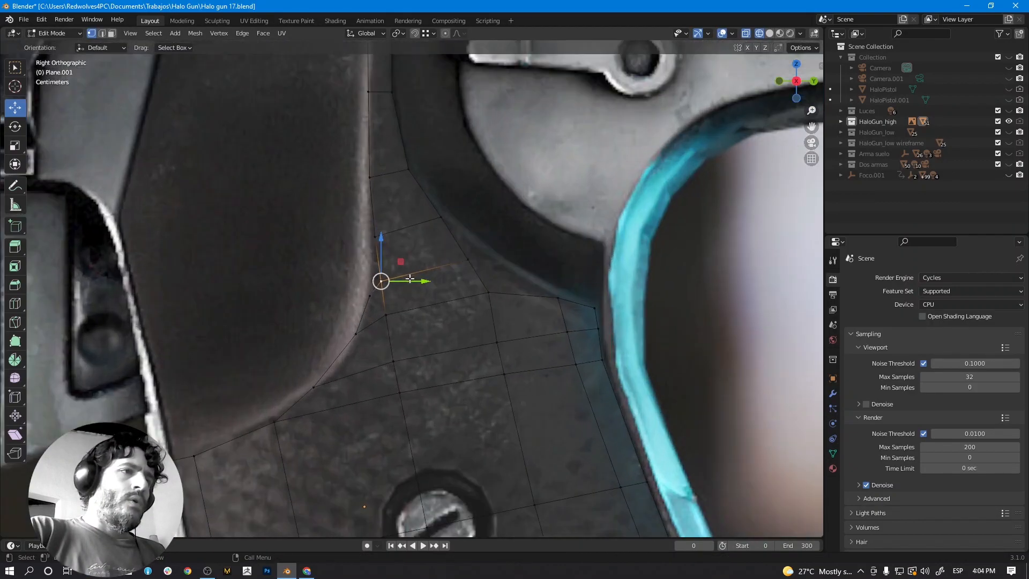
# Move the top two front border vertices of the narrow neck strip backward, toward the curved cutout.
pyautogui.scroll(-2, 453, 402)
pyautogui.keyDown('shift'); pyautogui.moveTo(453, 397); pyautogui.dragTo(440, 417, button='middle'); pyautogui.keyUp('shift')
pyautogui.scroll(2, 433, 337)
pyautogui.click(370, 99)
pyautogui.keyDown('shift'); pyautogui.click(371, 144); pyautogui.keyUp('shift')
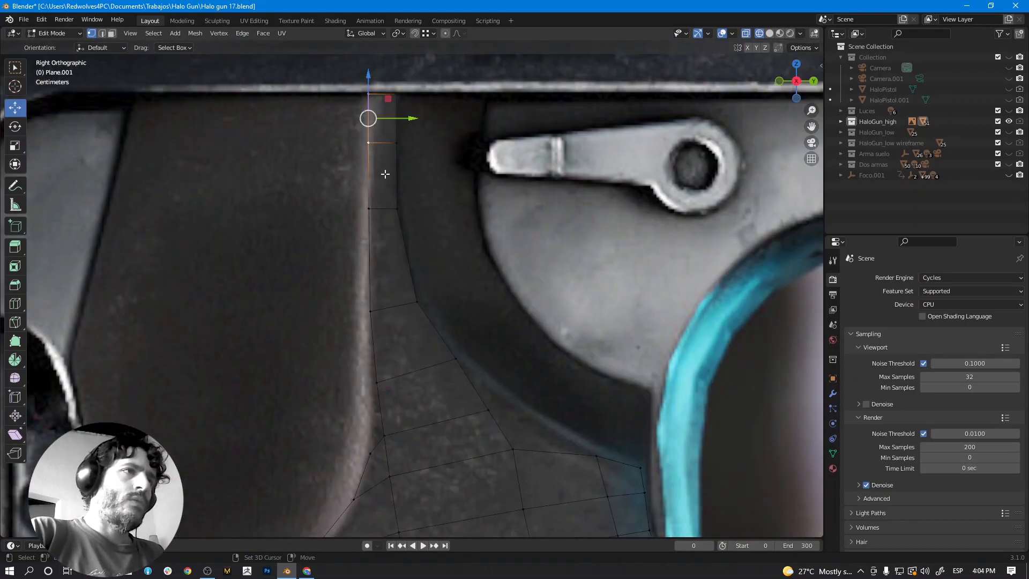
pyautogui.press('g')
pyautogui.click(397, 174)
# Shift the next two front border vertices of the neck backward to continue the narrowed strip.
pyautogui.click(369, 208)
pyautogui.press('g')
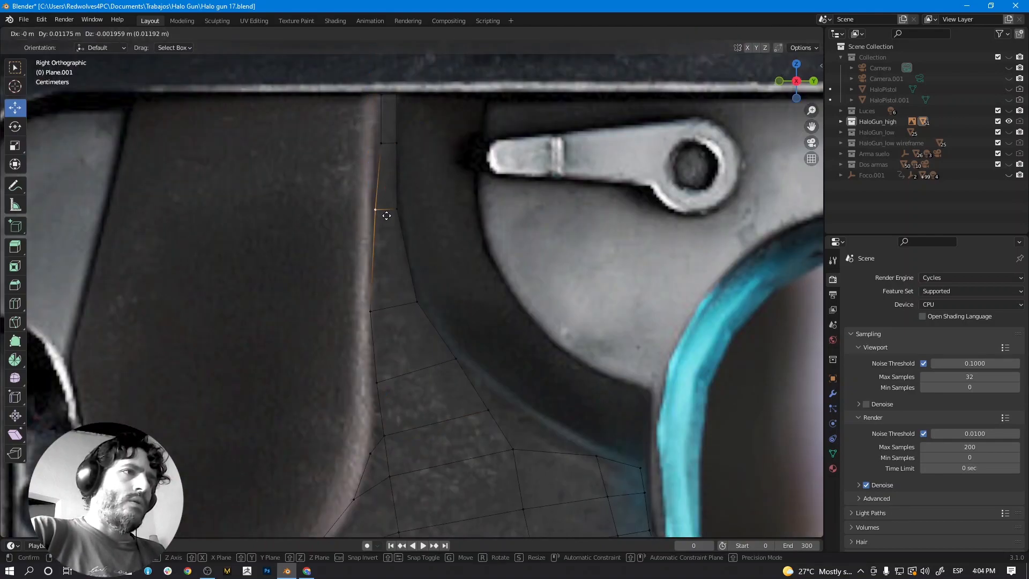
pyautogui.click(386, 213)
pyautogui.click(371, 311)
pyautogui.press('g')
pyautogui.click(391, 306)
# Move the two inner vertices at the base of the neck, next to the small filled face, backward.
pyautogui.keyDown('shift'); pyautogui.moveTo(404, 381); pyautogui.dragTo(388, 277, button='middle'); pyautogui.keyUp('shift')
pyautogui.click(392, 316)
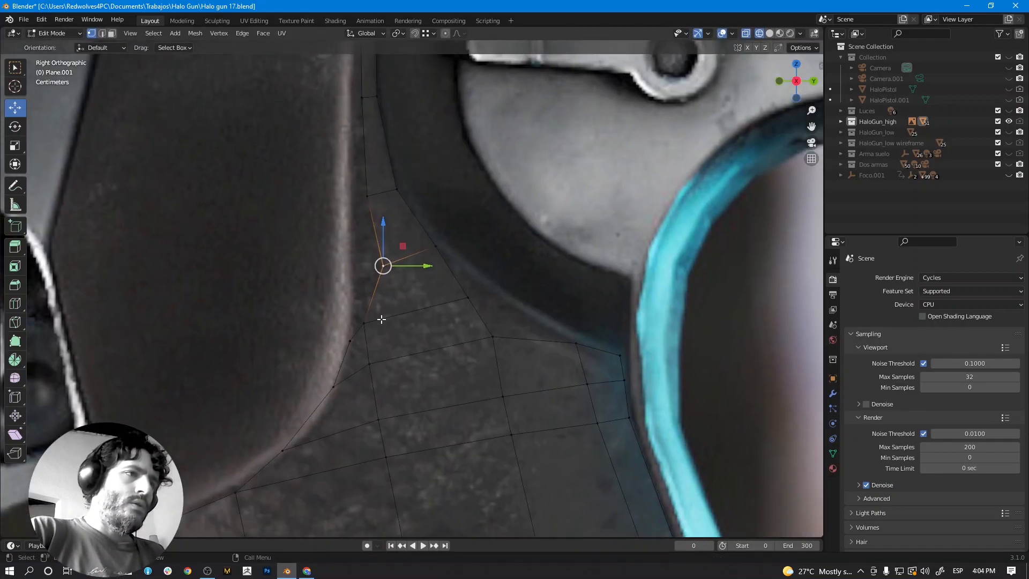
pyautogui.press('g')
pyautogui.click(378, 369)
pyautogui.click(378, 369)
pyautogui.keyDown('shift'); pyautogui.moveTo(390, 380); pyautogui.dragTo(374, 255, button='middle'); pyautogui.keyUp('shift')
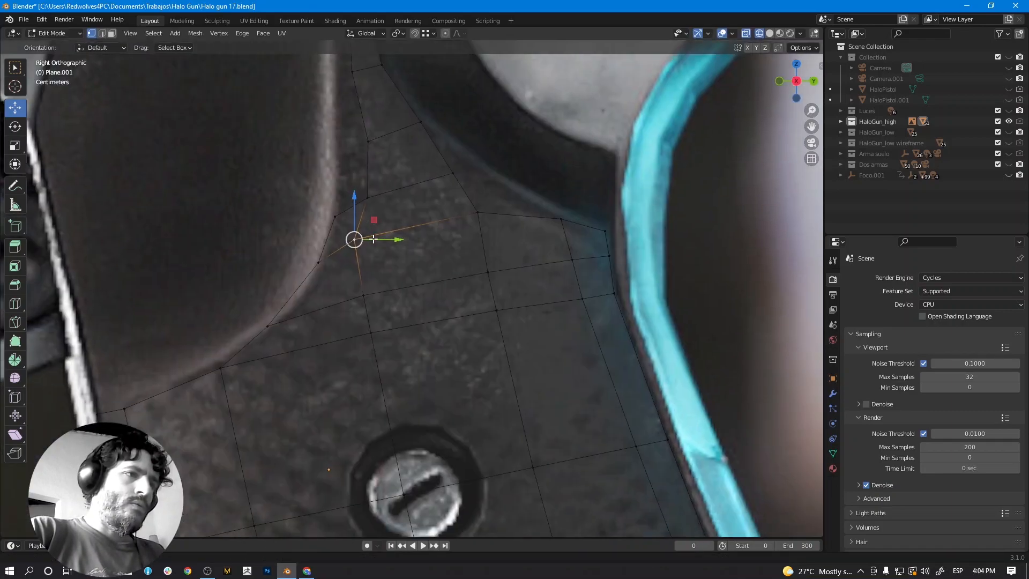
pyautogui.scroll(-3, 376, 251)
pyautogui.scroll(2, 396, 304)
pyautogui.press('g')
pyautogui.click(415, 275)
# Move the two vertices between the neck and the upper screw slightly backward in the same column.
pyautogui.click(369, 282)
pyautogui.press('g')
pyautogui.click(380, 281)
pyautogui.click(382, 312)
pyautogui.press('g')
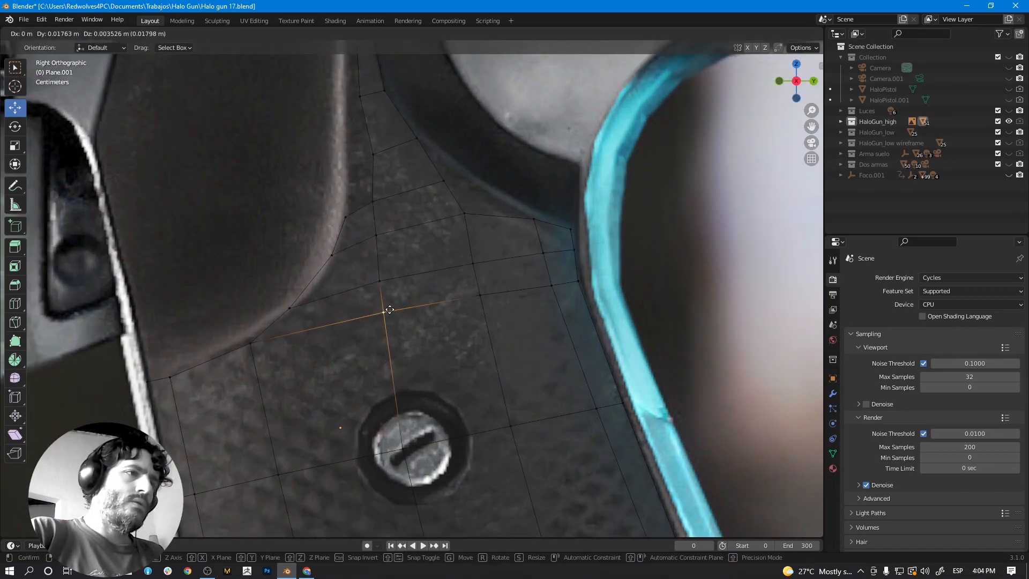
pyautogui.click(391, 309)
# Shift the vertex over the upper screw and the one below it slightly backward to align the column.
pyautogui.keyDown('shift'); pyautogui.moveTo(416, 398); pyautogui.dragTo(391, 296, button='middle'); pyautogui.keyUp('shift')
pyautogui.click(391, 323)
pyautogui.press('g')
pyautogui.click(399, 321)
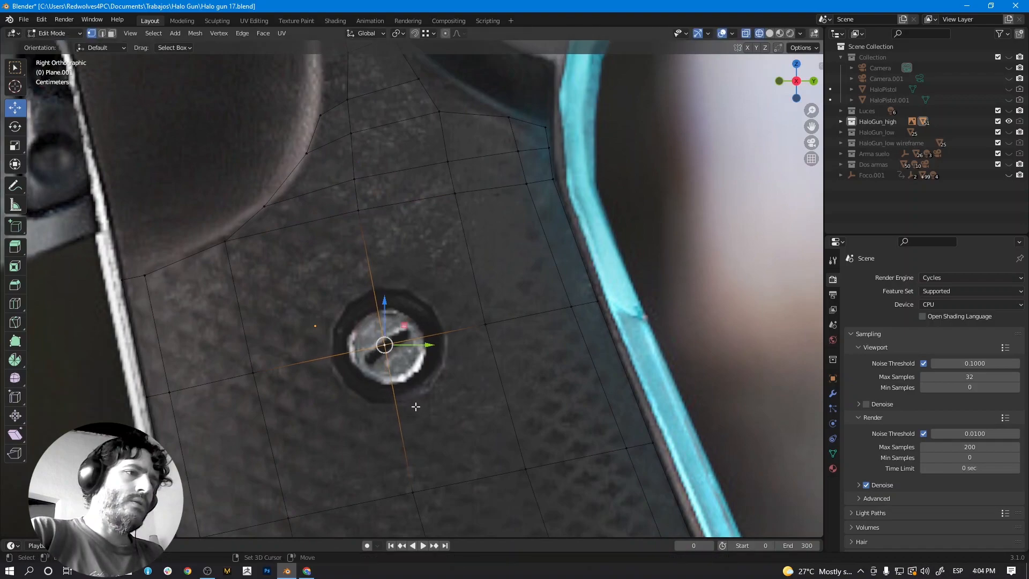
pyautogui.keyDown('shift'); pyautogui.moveTo(413, 403); pyautogui.dragTo(399, 278, button='middle'); pyautogui.keyUp('shift')
pyautogui.click(405, 358)
pyautogui.press('g')
pyautogui.click(409, 359)
pyautogui.keyDown('shift'); pyautogui.moveTo(382, 102); pyautogui.dragTo(404, 328, button='middle'); pyautogui.keyUp('shift')
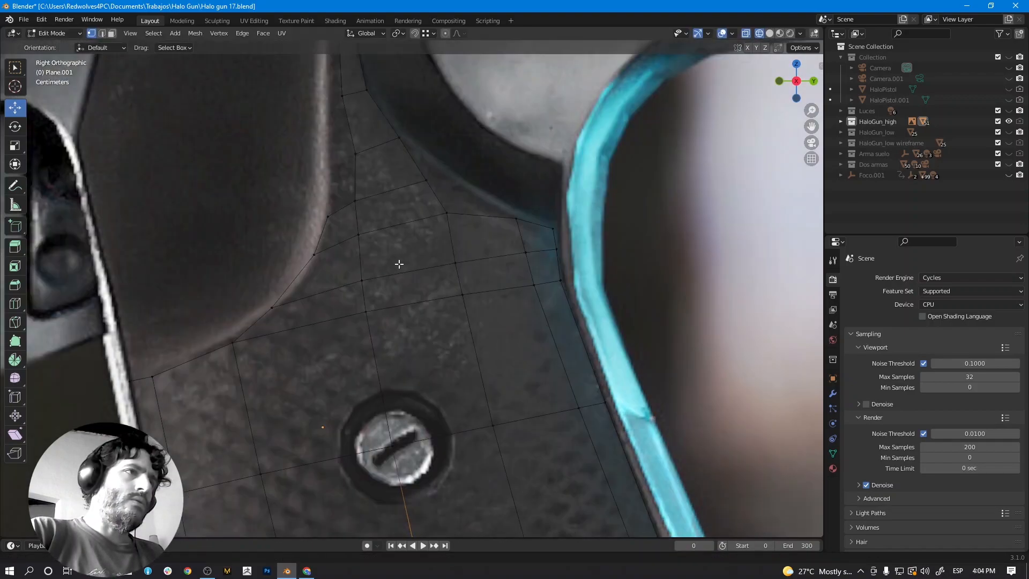
pyautogui.keyDown('shift'); pyautogui.moveTo(391, 184); pyautogui.dragTo(396, 299, button='middle'); pyautogui.keyUp('shift')
# Fine-tune two front border vertices of the neck beside the lower part of the curved cutout.
pyautogui.scroll(2, 395, 299)
pyautogui.click(329, 178)
pyautogui.keyDown('shift'); pyautogui.moveTo(353, 252); pyautogui.dragTo(396, 389, button='middle'); pyautogui.keyUp('shift')
pyautogui.scroll(-2, 395, 389)
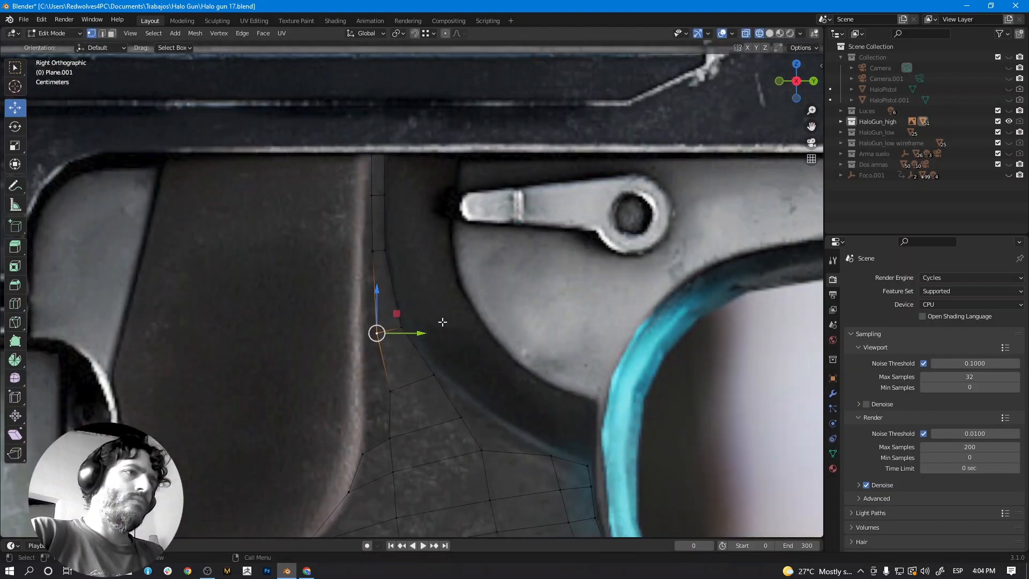
pyautogui.press('g')
pyautogui.click(451, 319)
pyautogui.click(397, 399)
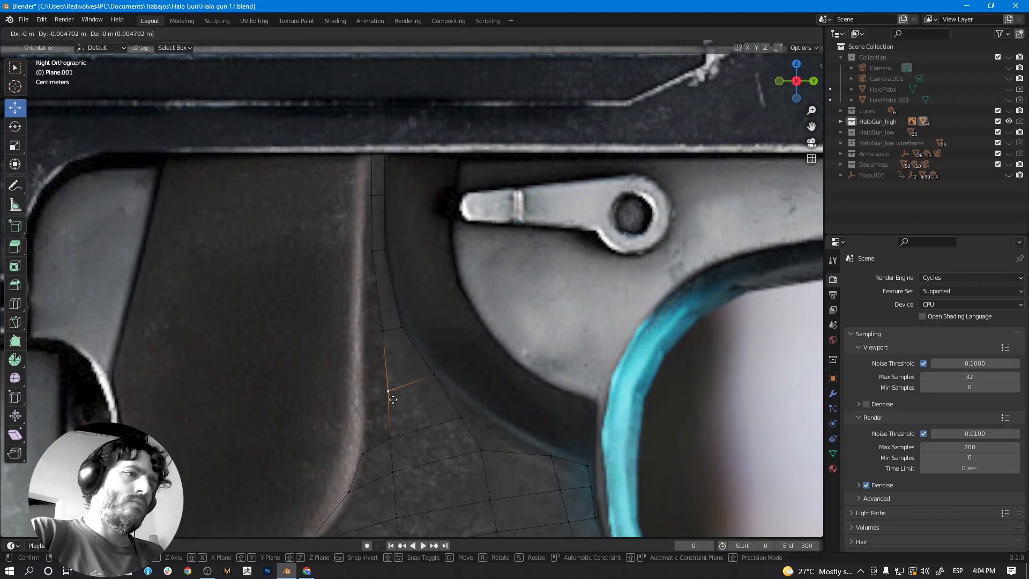
# Move the top three front border vertices of the neck strip together slightly backward along the Y axis.
pyautogui.click(372, 154)
pyautogui.keyDown('shift'); pyautogui.click(372, 195); pyautogui.keyUp('shift')
pyautogui.keyDown('shift'); pyautogui.click(373, 250); pyautogui.keyUp('shift')
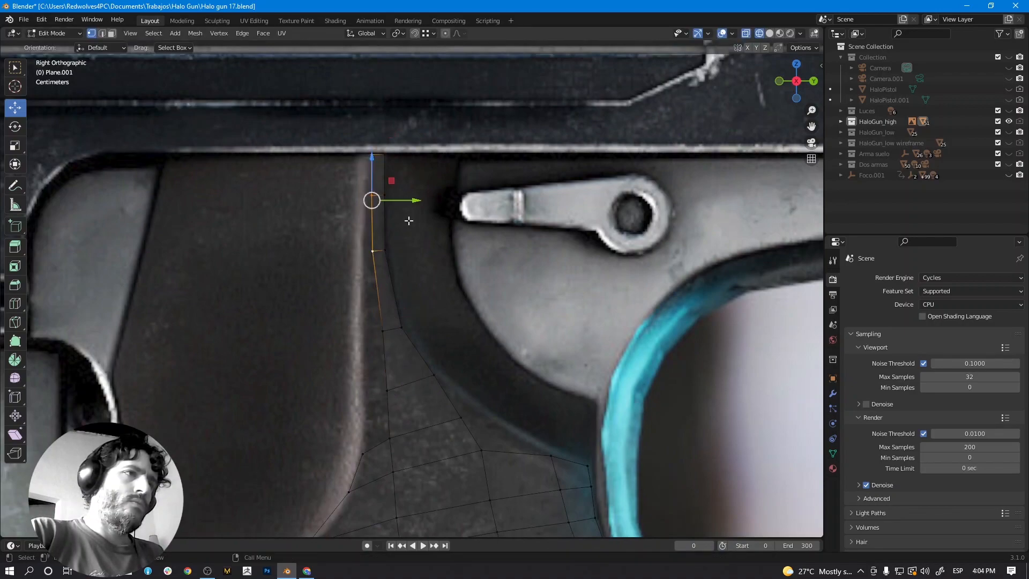
pyautogui.moveTo(413, 200); pyautogui.dragTo(418, 201)
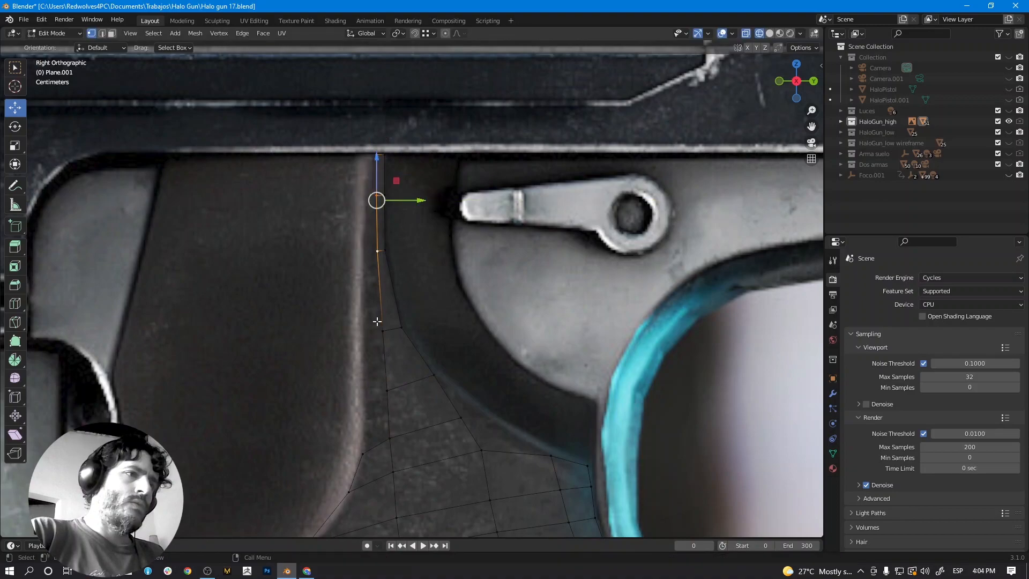
# Extrude the four front border edges of the neck forward to the light rim in the reference image.
pyautogui.keyDown('shift'); pyautogui.moveTo(384, 370); pyautogui.dragTo(382, 348, button='middle'); pyautogui.keyUp('shift')
pyautogui.scroll(1, 382, 347)
pyautogui.click(104, 35)
pyautogui.click(328, 185)
pyautogui.click(361, 176)
pyautogui.click(353, 113)
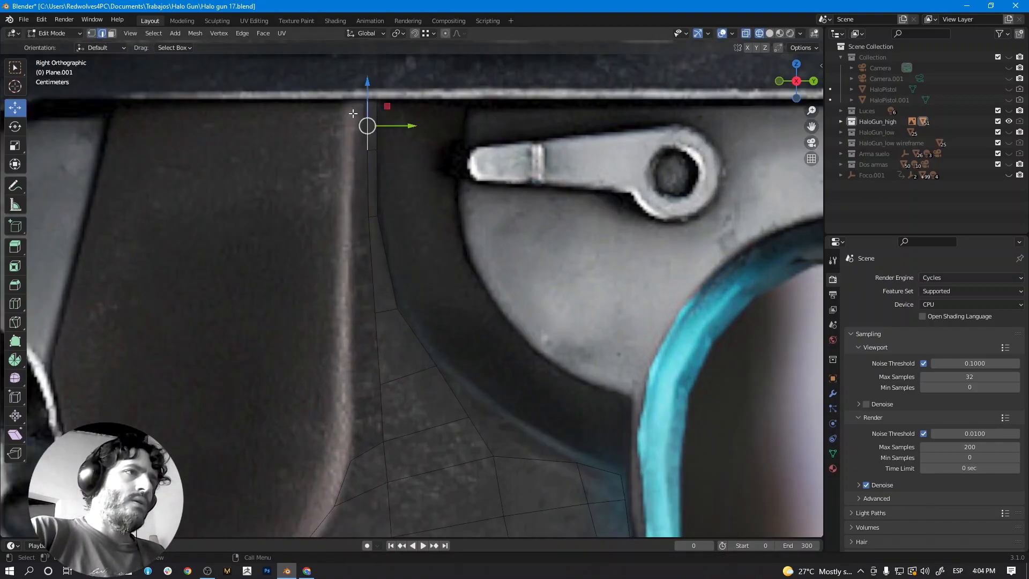
pyautogui.keyDown('shift'); pyautogui.click(365, 175); pyautogui.keyUp('shift')
pyautogui.keyDown('shift'); pyautogui.click(371, 256); pyautogui.keyUp('shift')
pyautogui.keyDown('shift'); pyautogui.click(378, 339); pyautogui.keyUp('shift')
pyautogui.keyDown('shift'); pyautogui.scroll(-2, 351, 316); pyautogui.keyUp('shift')
pyautogui.press('g')
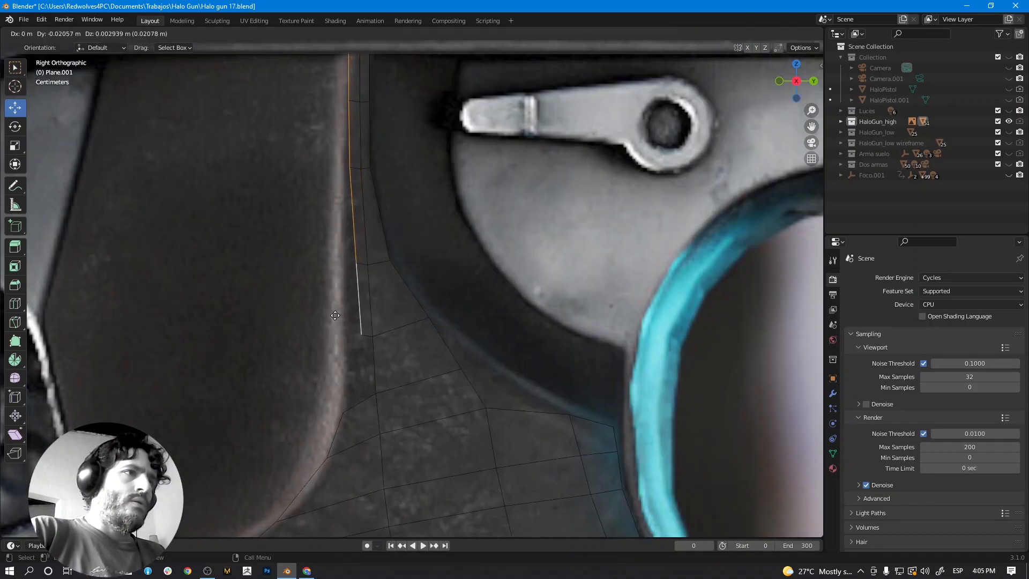
pyautogui.click(321, 312)
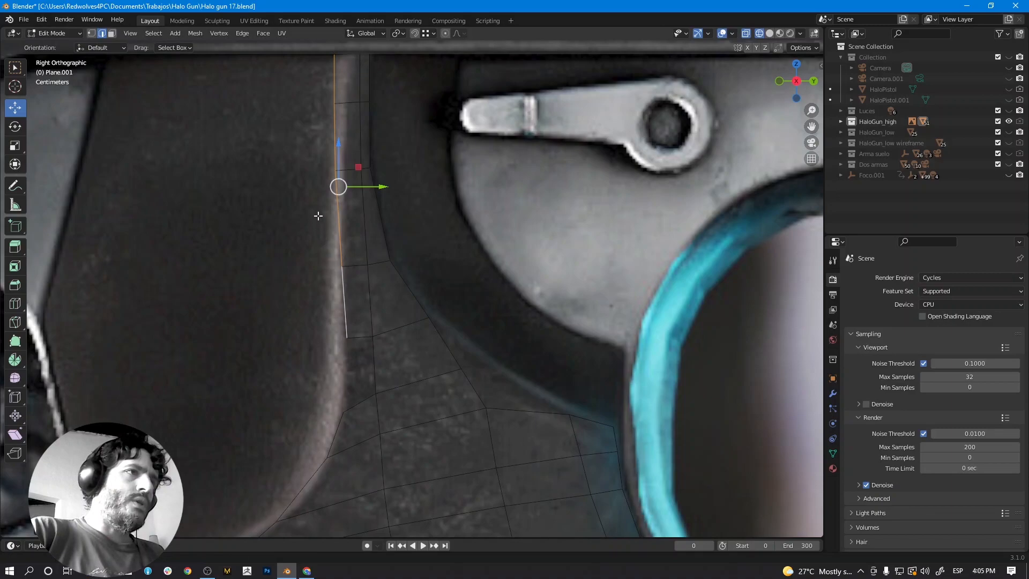
# Move the upper two vertices of the new outer border backward to match the reference rim.
pyautogui.keyDown('shift'); pyautogui.scroll(1, 318, 214); pyautogui.keyUp('shift')
pyautogui.click(92, 33)
pyautogui.click(332, 89)
pyautogui.press('g')
pyautogui.click(349, 99)
pyautogui.click(338, 141)
pyautogui.press('g')
pyautogui.press('y')
pyautogui.click(346, 149)
# Adjust the next two outer border vertices along the Y axis to follow the reference rim.
pyautogui.click(333, 208)
pyautogui.press('g')
pyautogui.press('y')
pyautogui.click(346, 214)
pyautogui.click(339, 300)
pyautogui.keyDown('shift'); pyautogui.scroll(-1, 343, 292); pyautogui.keyUp('shift')
pyautogui.press('g')
pyautogui.press('y')
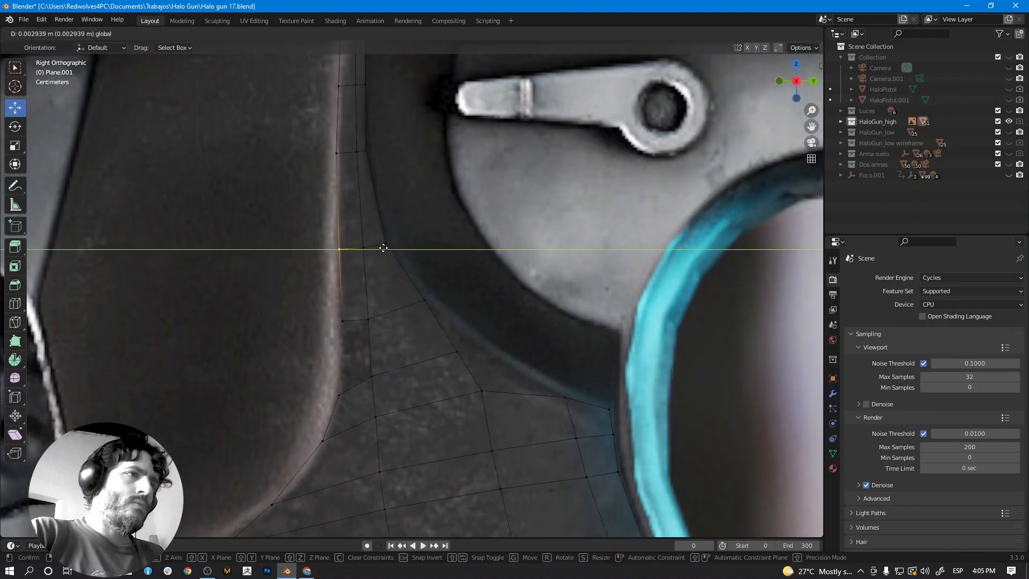
pyautogui.click(339, 249)
# Fill the gap between the bottom of the extruded strip and the junction faces with a four-sided face.
pyautogui.keyDown('shift'); pyautogui.scroll(-2, 340, 249); pyautogui.keyUp('shift')
pyautogui.click(341, 236)
pyautogui.keyDown('shift'); pyautogui.click(338, 309); pyautogui.keyUp('shift')
pyautogui.keyDown('shift'); pyautogui.click(370, 290); pyautogui.keyUp('shift')
pyautogui.keyDown('shift'); pyautogui.click(367, 234); pyautogui.keyUp('shift')
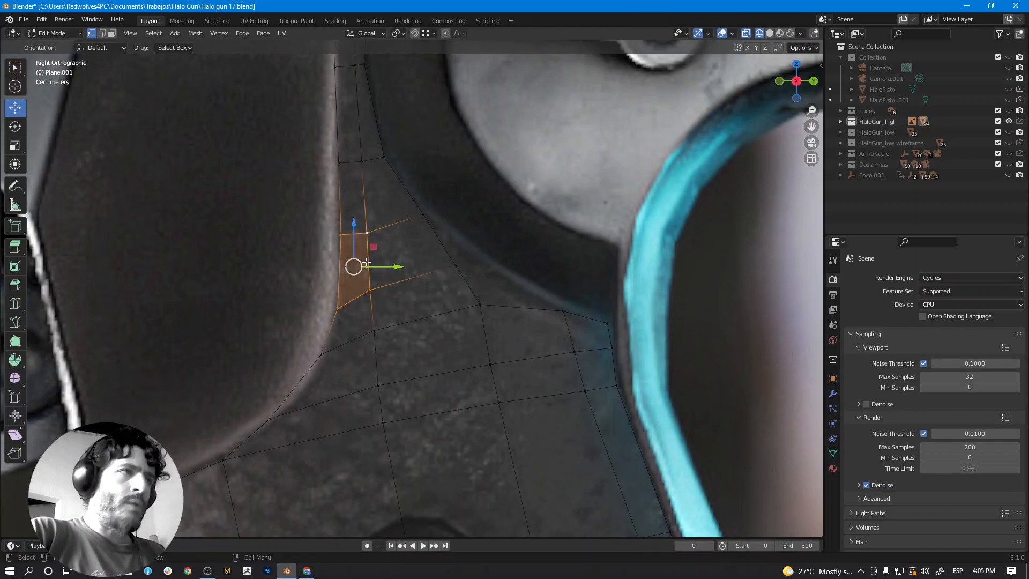
pyautogui.click(287, 278)
# Reposition the three inner column vertices at the neck junction to even out the surrounding faces.
pyautogui.click(366, 233)
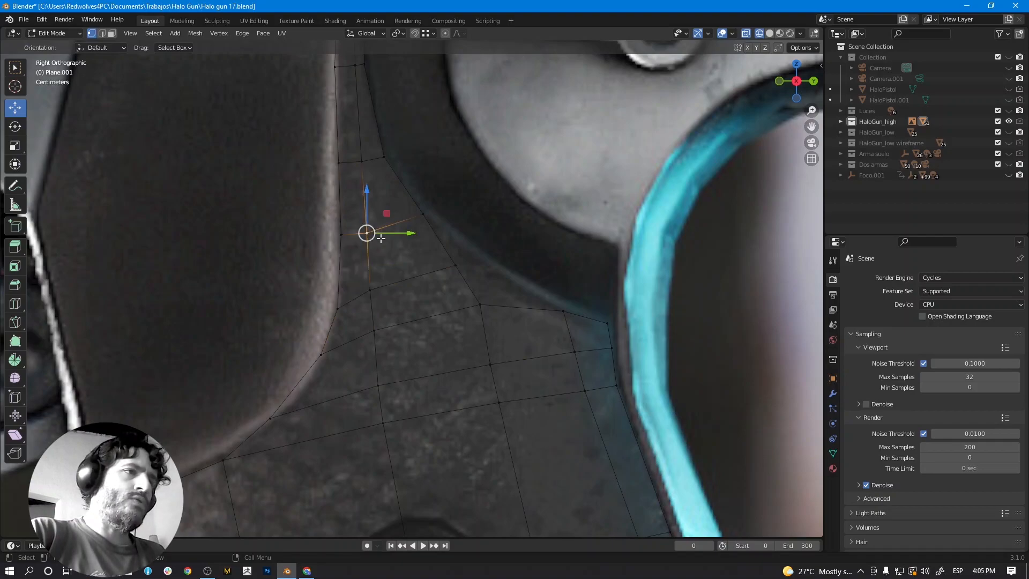
pyautogui.press('g')
pyautogui.click(387, 230)
pyautogui.click(371, 291)
pyautogui.press('g')
pyautogui.click(386, 281)
pyautogui.click(379, 334)
pyautogui.press('g')
pyautogui.click(379, 332)
pyautogui.click(380, 290)
pyautogui.click(376, 227)
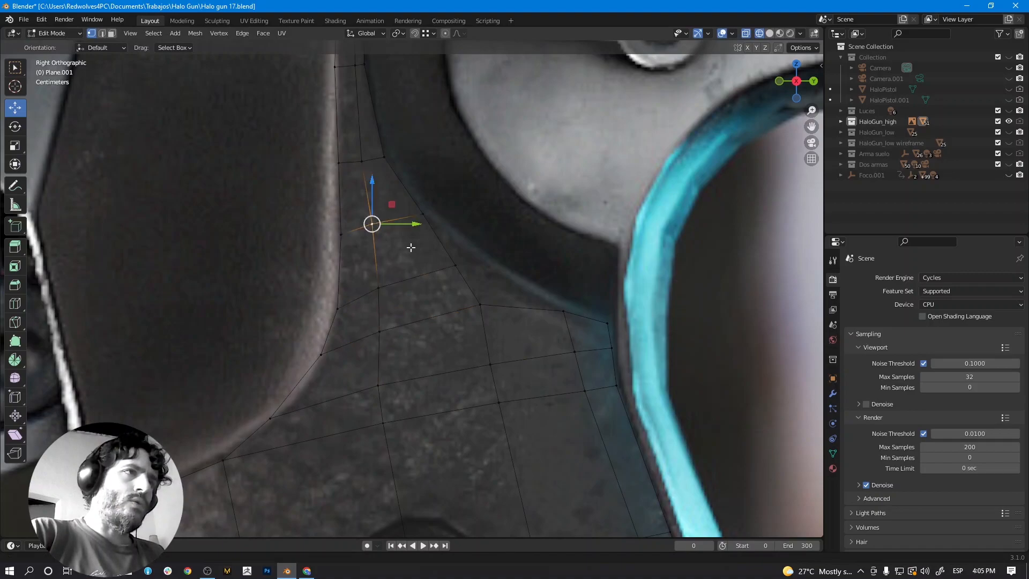
# Center the next inner column vertices farther up the neck between its front and rear borders.
pyautogui.keyDown('shift'); pyautogui.moveTo(398, 174); pyautogui.dragTo(421, 307, button='middle'); pyautogui.keyUp('shift')
pyautogui.click(378, 199)
pyautogui.press('g')
pyautogui.click(371, 200)
pyautogui.click(377, 133)
pyautogui.keyDown('shift'); pyautogui.moveTo(378, 140); pyautogui.dragTo(374, 288, button='middle'); pyautogui.keyUp('shift')
pyautogui.scroll(3, 372, 306)
pyautogui.press('g')
pyautogui.click(363, 303)
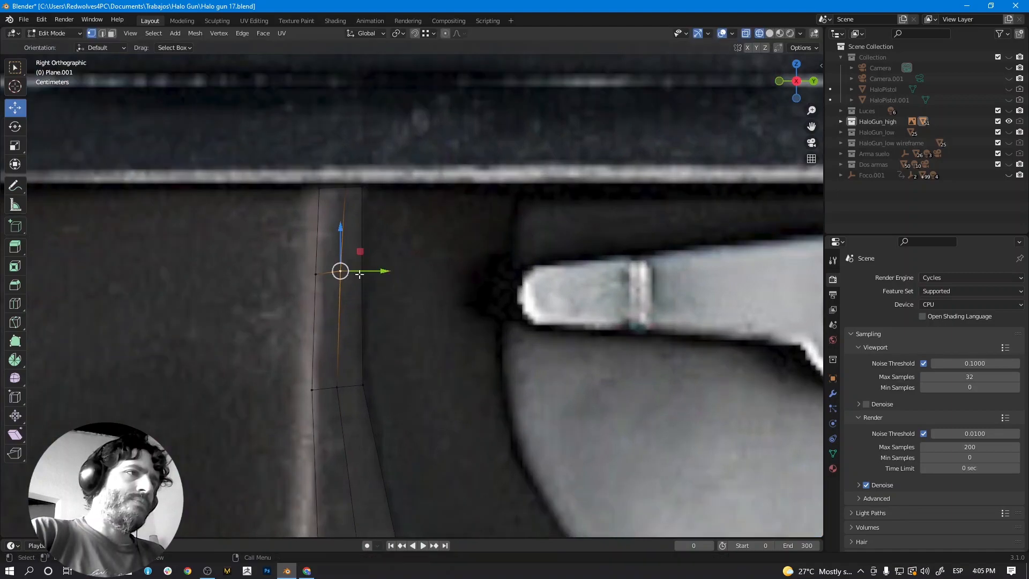
# Align the topmost inner vertex below the slide along the Y axis and adjust the vertex beneath it.
pyautogui.click(354, 196)
pyautogui.press('g')
pyautogui.press('y')
pyautogui.click(374, 248)
pyautogui.click(344, 275)
pyautogui.press('g')
pyautogui.click(341, 294)
# Try to move the junction vertex below the curved cutout up and back onto the cutout's edge.
pyautogui.scroll(-5, 340, 297)
pyautogui.scroll(4, 444, 355)
pyautogui.keyDown('shift'); pyautogui.moveTo(470, 362); pyautogui.dragTo(437, 321, button='middle'); pyautogui.keyUp('shift')
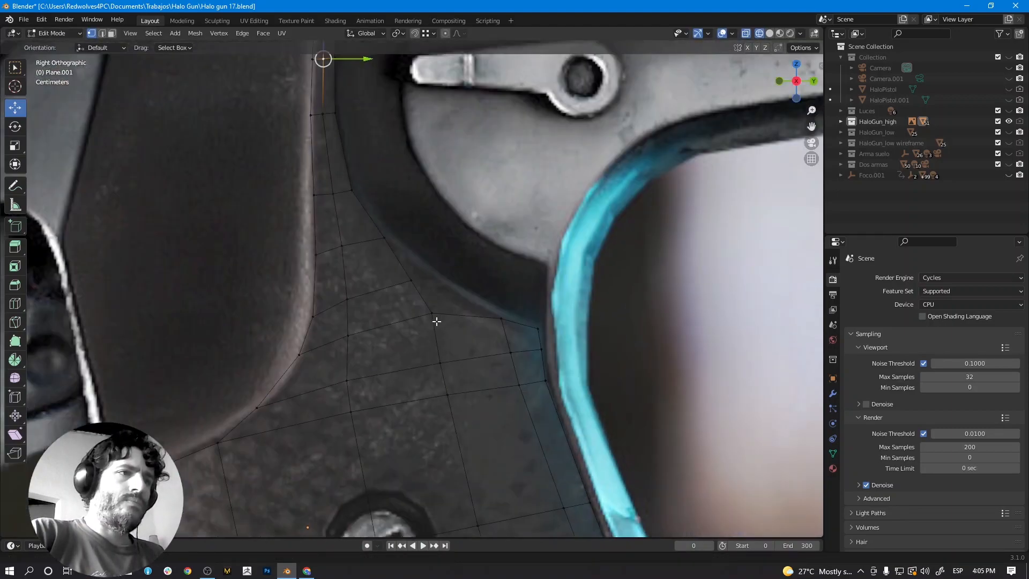
pyautogui.scroll(2, 425, 301)
pyautogui.click(425, 305)
pyautogui.press('g')
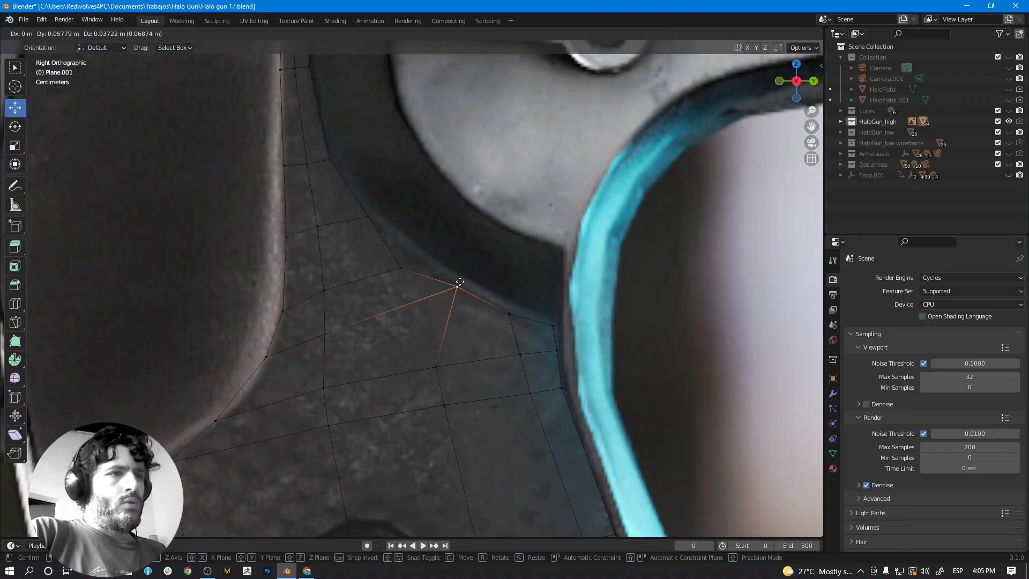
pyautogui.click(460, 282)
pyautogui.hotkey('ctrl', 'z')
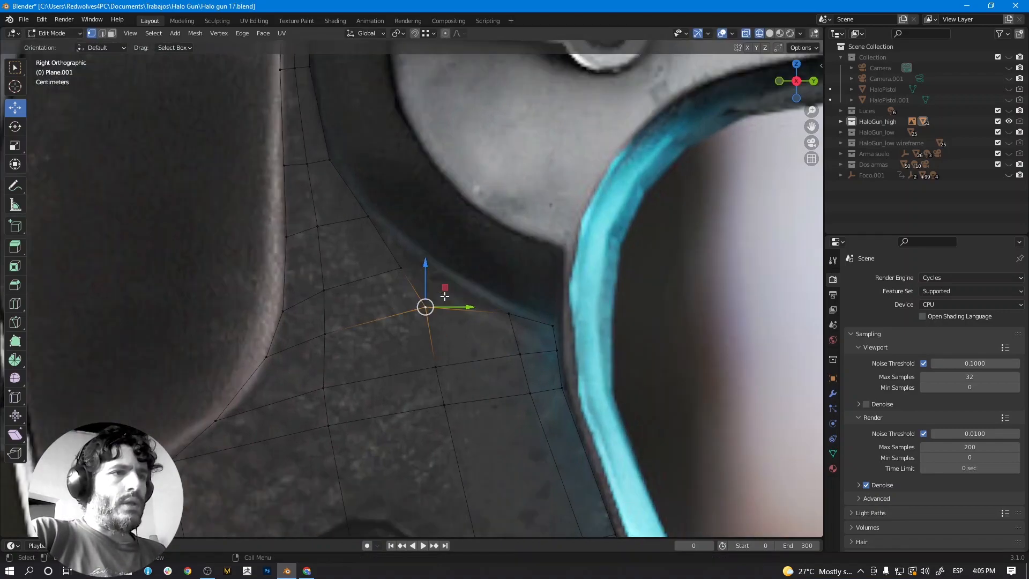
# Examine the grip mesh's topology and outline against the reference image, from the neck down to the screws.
pyautogui.keyDown('shift'); pyautogui.moveTo(500, 356); pyautogui.dragTo(483, 323, button='middle'); pyautogui.keyUp('shift')
pyautogui.scroll(-2, 483, 324)
pyautogui.scroll(-6, 482, 323)
pyautogui.scroll(6, 449, 326)
pyautogui.scroll(1, 448, 327)
pyautogui.moveTo(426, 305)
pyautogui.keyDown('shift'); pyautogui.mouseDown(button='middle')
pyautogui.moveTo(487, 446)
pyautogui.moveTo(435, 323)
pyautogui.mouseUp(button='middle'); pyautogui.keyUp('shift')
pyautogui.scroll(-3, 446, 402)
pyautogui.keyDown('shift'); pyautogui.moveTo(446, 402); pyautogui.dragTo(433, 362, button='middle'); pyautogui.keyUp('shift')
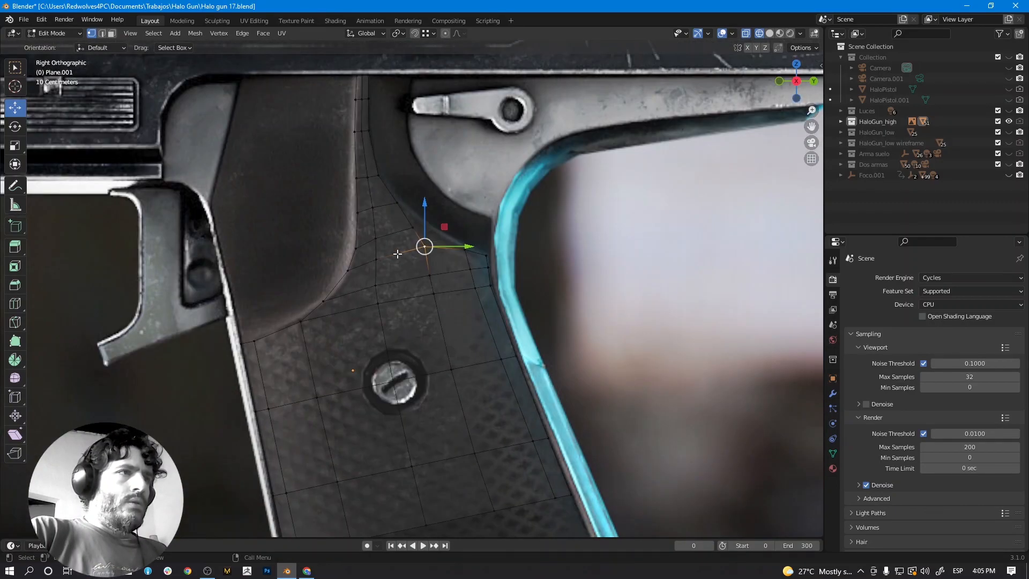
pyautogui.keyDown('shift'); pyautogui.moveTo(397, 254); pyautogui.dragTo(420, 356, button='middle'); pyautogui.keyUp('shift')
pyautogui.scroll(2, 398, 358)
pyautogui.keyDown('shift'); pyautogui.moveTo(410, 408); pyautogui.dragTo(401, 378, button='middle'); pyautogui.keyUp('shift')
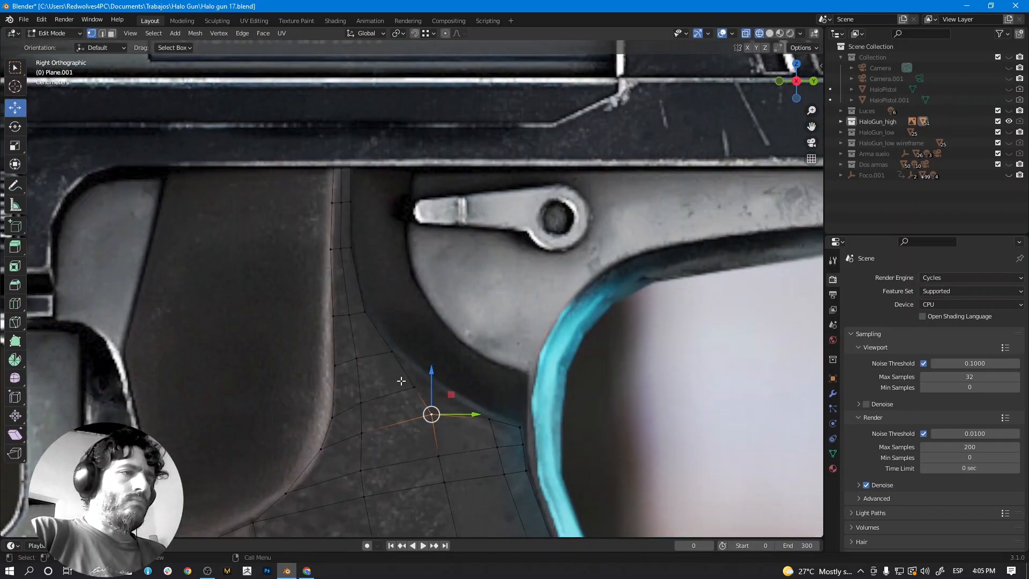
pyautogui.keyDown('shift'); pyautogui.moveTo(425, 415); pyautogui.dragTo(403, 315, button='middle'); pyautogui.keyUp('shift')
pyautogui.keyDown('shift'); pyautogui.moveTo(441, 397); pyautogui.dragTo(427, 295, button='middle'); pyautogui.keyUp('shift')
pyautogui.scroll(-3, 427, 295)
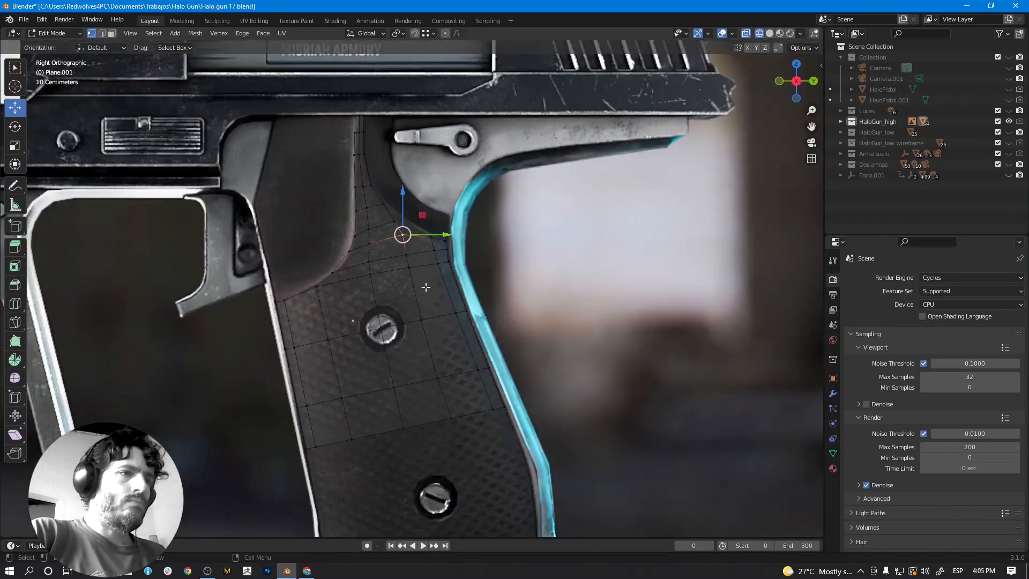
# Fill the gap below the curved cutout with a face between the four surrounding vertices.
pyautogui.scroll(4, 418, 287)
pyautogui.press('g')
pyautogui.click(465, 303)
pyautogui.keyDown('shift'); pyautogui.click(517, 332); pyautogui.keyUp('shift')
pyautogui.keyDown('shift'); pyautogui.click(435, 325); pyautogui.keyUp('shift')
pyautogui.click(409, 286)
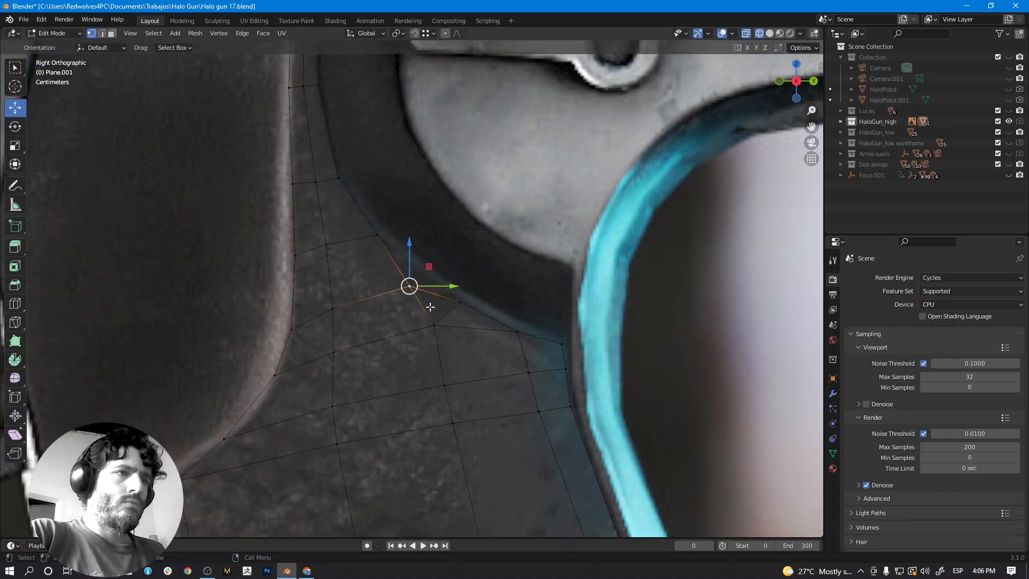
pyautogui.hotkey('ctrl', 'z')
pyautogui.keyDown('shift'); pyautogui.click(410, 286); pyautogui.keyUp('shift')
pyautogui.press('f')
# Move the junction vertex up onto the cutout's edge and lower the inner vertex beneath it.
pyautogui.click(410, 286)
pyautogui.press('g')
pyautogui.click(418, 275)
pyautogui.click(466, 304)
pyautogui.click(434, 325)
pyautogui.press('g')
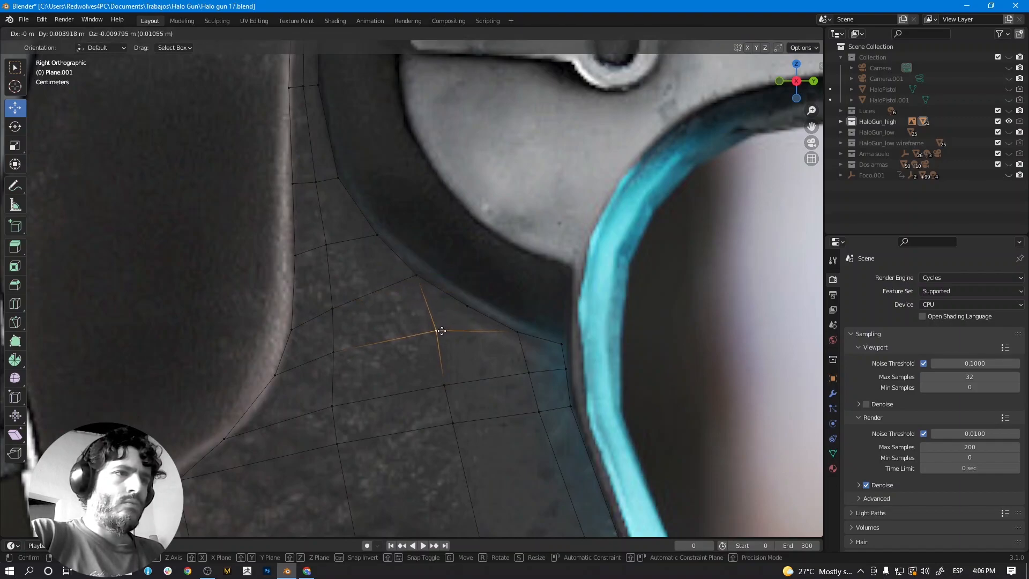
pyautogui.click(433, 331)
# Slide the neighbouring border vertex along the cutout's edge and fine-tune the junction vertex and the inner vertex below it.
pyautogui.click(415, 278)
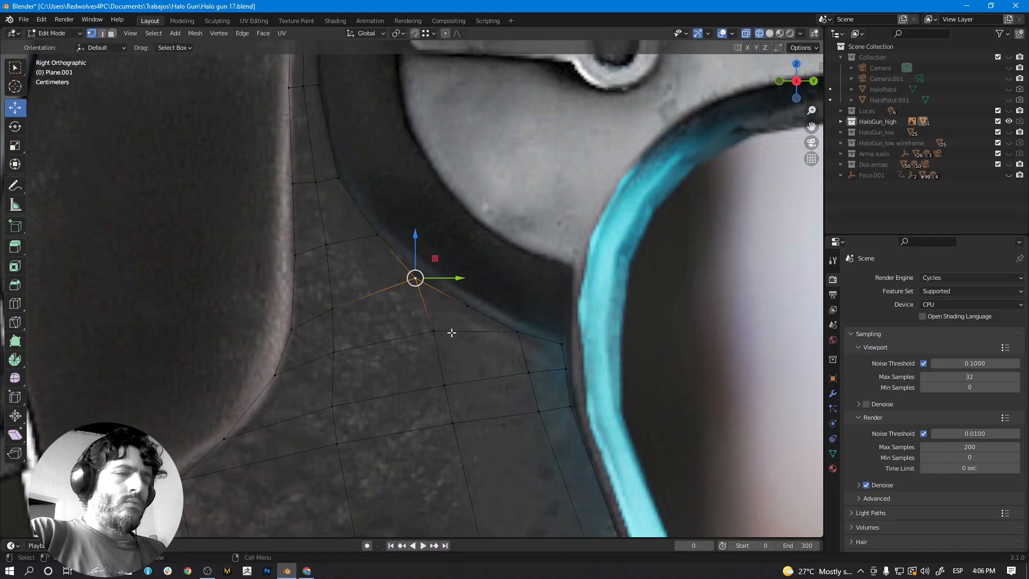
pyautogui.click(470, 313)
pyautogui.press('g')
pyautogui.press('g')
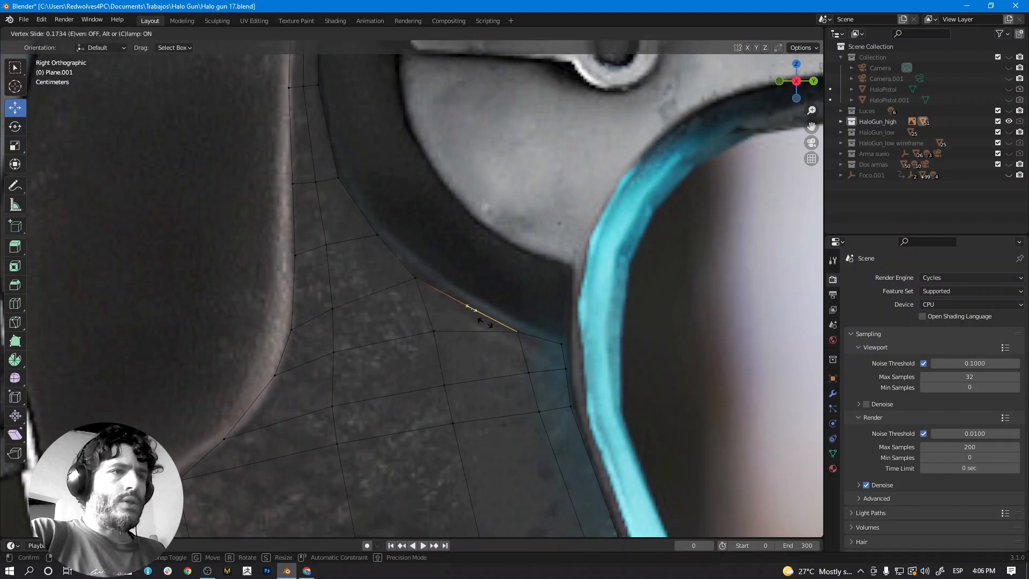
pyautogui.click(478, 319)
pyautogui.click(416, 279)
pyautogui.press('g')
pyautogui.click(413, 279)
pyautogui.click(434, 331)
pyautogui.press('g')
pyautogui.click(432, 332)
# Raise the front border vertex where the neck starts to curve and adjust the inner vertex beside it.
pyautogui.scroll(-6, 401, 350)
pyautogui.keyDown('shift'); pyautogui.moveTo(388, 286); pyautogui.dragTo(462, 349, button='middle'); pyautogui.keyUp('shift')
pyautogui.scroll(3, 375, 254)
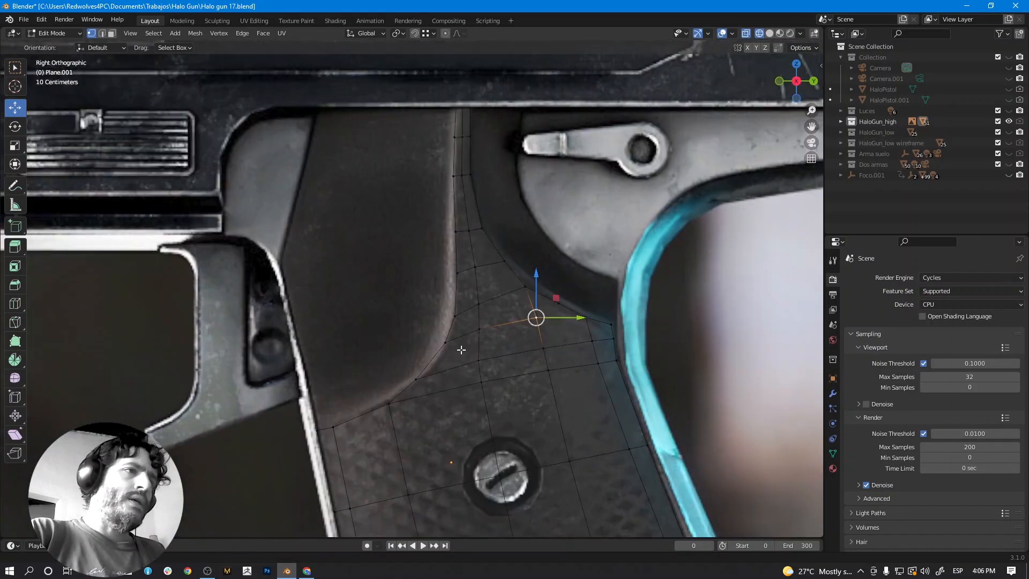
pyautogui.scroll(3, 472, 346)
pyautogui.click(482, 339)
pyautogui.press('g')
pyautogui.click(486, 317)
pyautogui.click(528, 310)
pyautogui.press('g')
pyautogui.click(517, 325)
# Fit the next front border vertex down the bend onto the dark insert's curved outline.
pyautogui.click(484, 317)
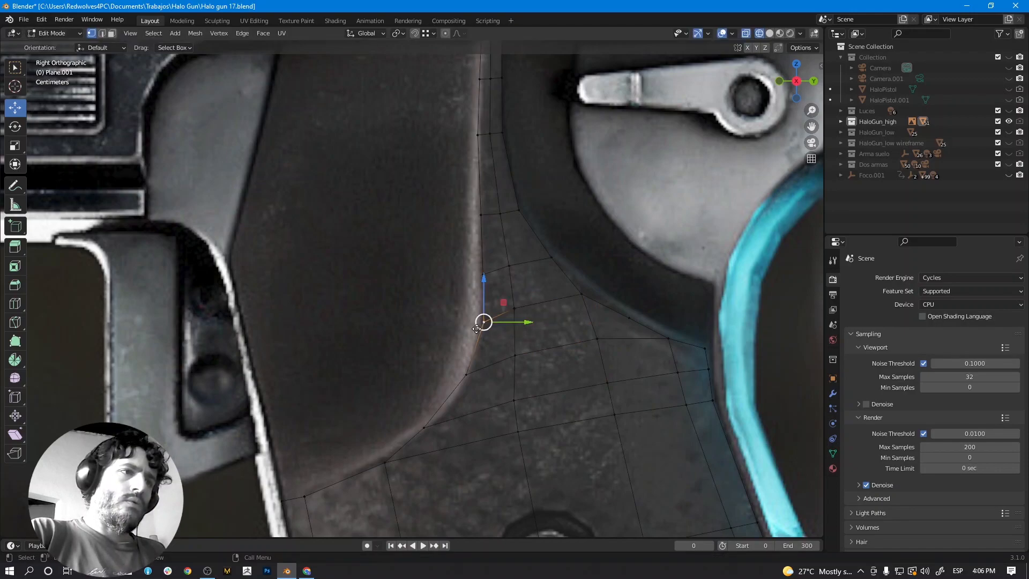
pyautogui.click(466, 374)
pyautogui.press('g')
pyautogui.click(474, 364)
pyautogui.press('g')
pyautogui.click(475, 371)
# Reposition the two inner column vertices beside the front curve so the column runs evenly.
pyautogui.click(514, 359)
pyautogui.press('g')
pyautogui.click(515, 359)
pyautogui.click(519, 400)
pyautogui.press('g')
pyautogui.click(518, 396)
pyautogui.press('g')
pyautogui.click(512, 368)
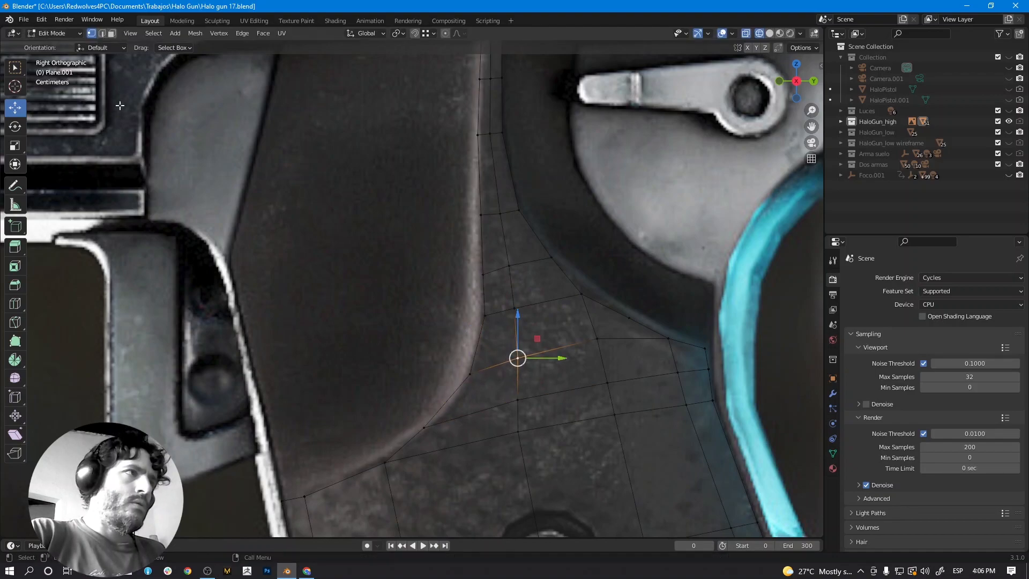
# Switch to the Select Box tool and nudge two inner column vertices farther down slightly toward the rear.
pyautogui.click(13, 70)
pyautogui.keyDown('shift'); pyautogui.moveTo(466, 390); pyautogui.dragTo(445, 305, button='middle'); pyautogui.keyUp('shift')
pyautogui.click(494, 316)
pyautogui.press('g')
pyautogui.click(498, 317)
pyautogui.click(499, 345)
pyautogui.press('g')
pyautogui.click(506, 343)
# Examine the grip panel's curvature and depth from perspective, rear and front views.
pyautogui.keyDown('shift'); pyautogui.moveTo(463, 392); pyautogui.dragTo(458, 319, button='middle'); pyautogui.keyUp('shift')
pyautogui.click(539, 421)
pyautogui.scroll(-6, 538, 422)
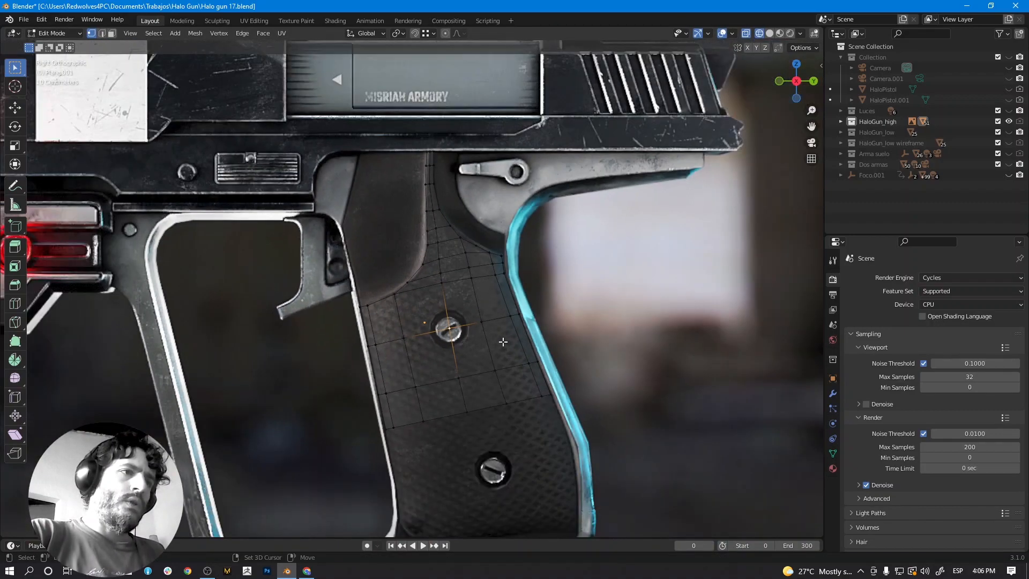
pyautogui.moveTo(476, 326); pyautogui.dragTo(372, 296, button='middle')
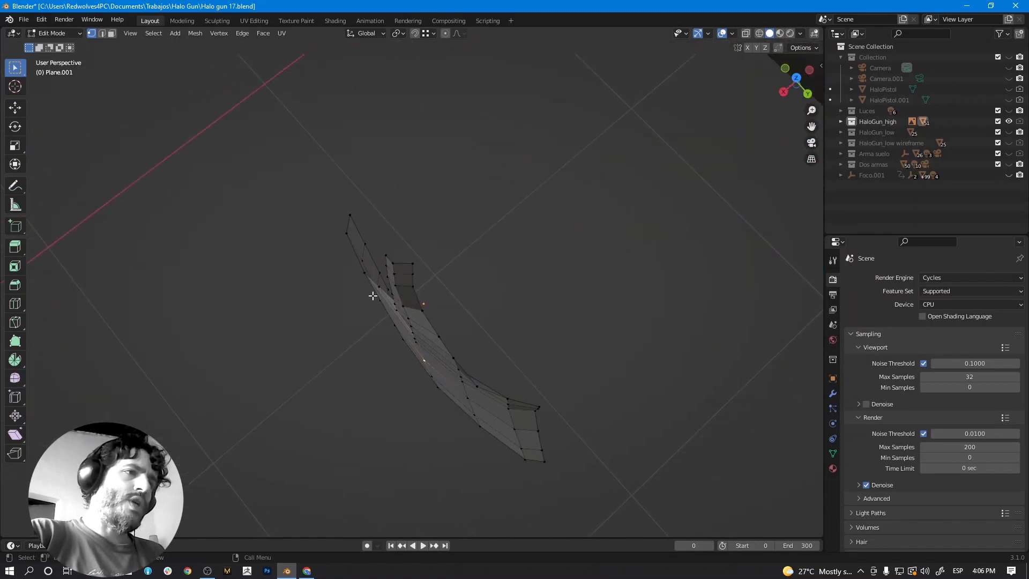
pyautogui.moveTo(516, 396); pyautogui.dragTo(476, 305, button='middle')
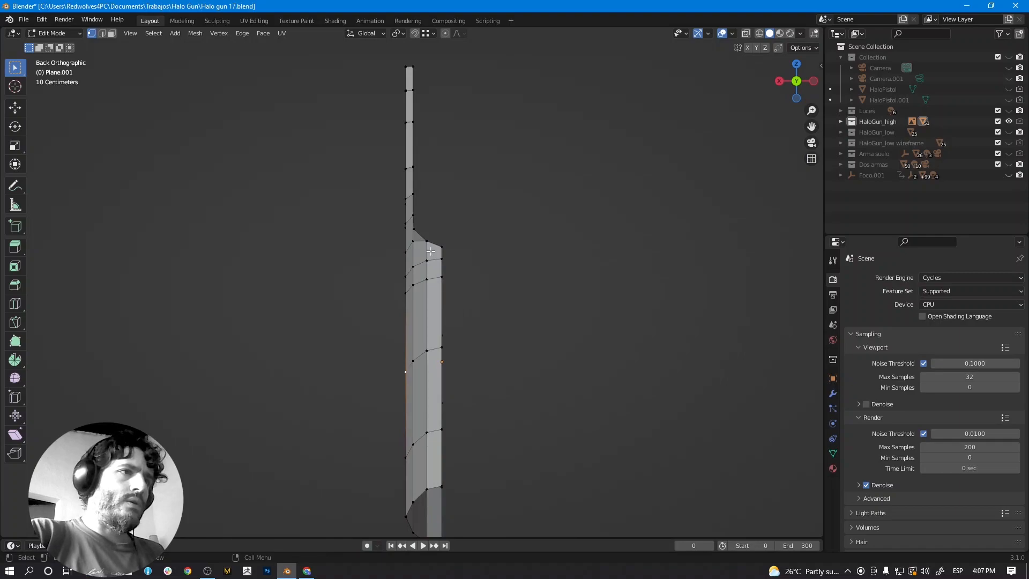
pyautogui.scroll(5, 446, 333)
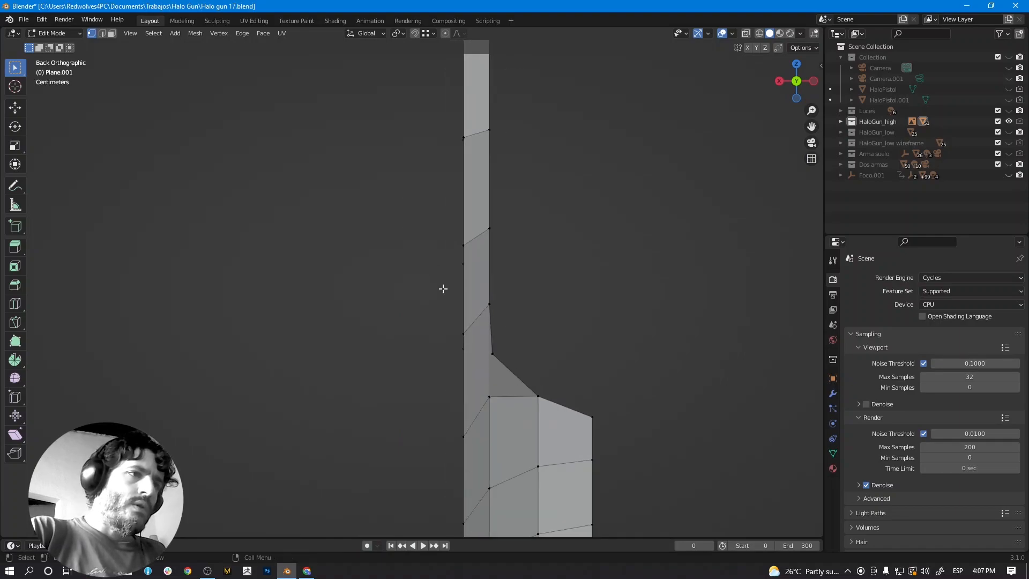
pyautogui.moveTo(522, 366); pyautogui.dragTo(571, 329, button='middle')
pyautogui.scroll(3, 507, 234)
pyautogui.scroll(4, 507, 233)
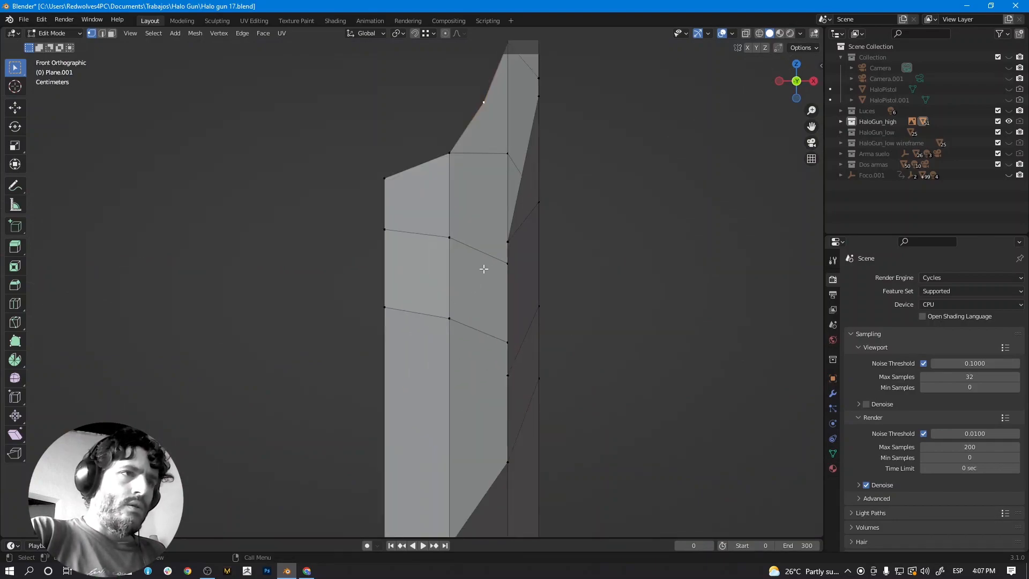
# Move three vertices along the panel's front curved border outward on the X axis to smooth its curvature.
pyautogui.scroll(-4, 507, 242)
pyautogui.moveTo(568, 345); pyautogui.dragTo(503, 327, button='middle')
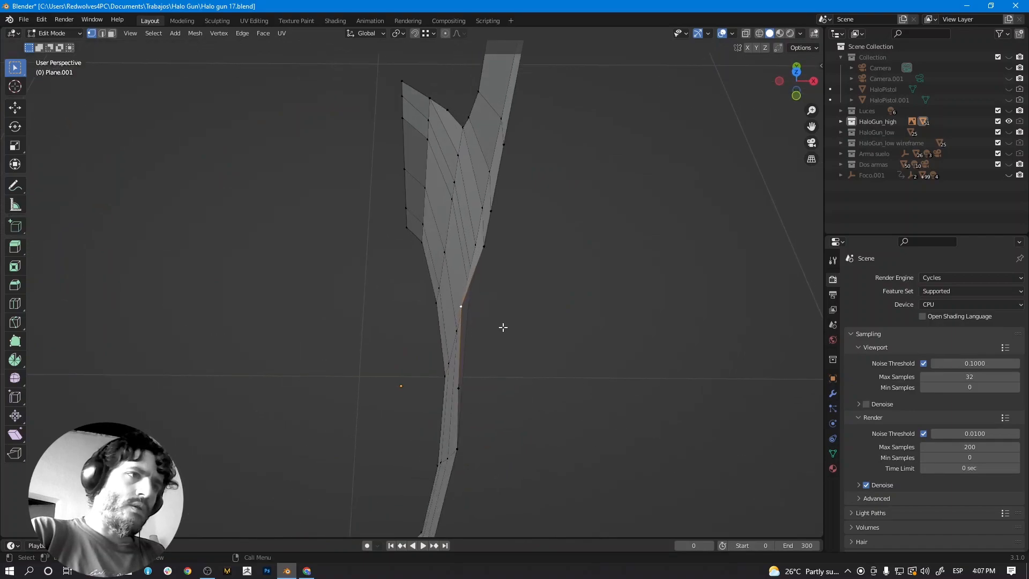
pyautogui.press('g')
pyautogui.press('x')
pyautogui.click(558, 367)
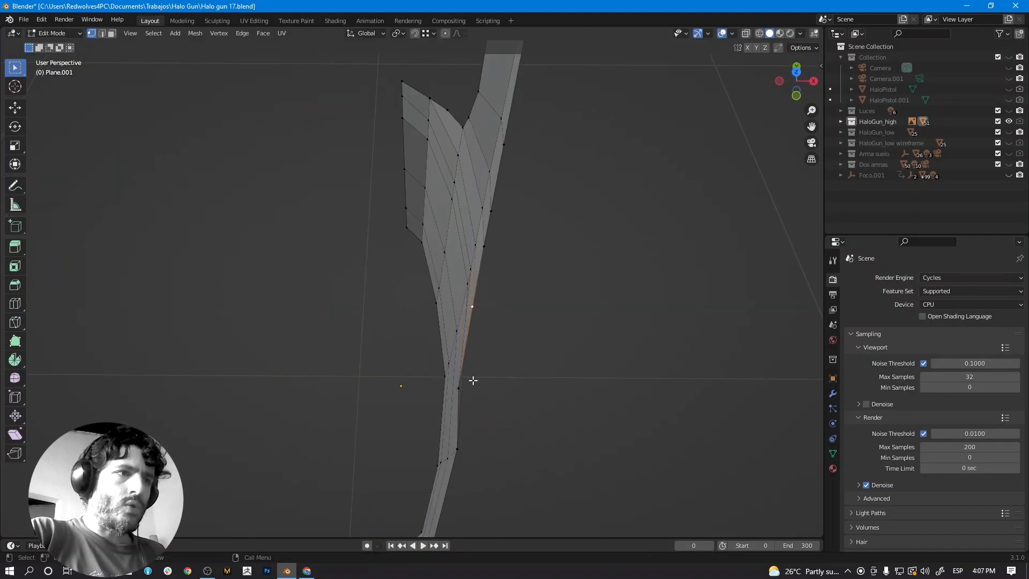
pyautogui.click(458, 388)
pyautogui.press('g')
pyautogui.press('x')
pyautogui.click(526, 403)
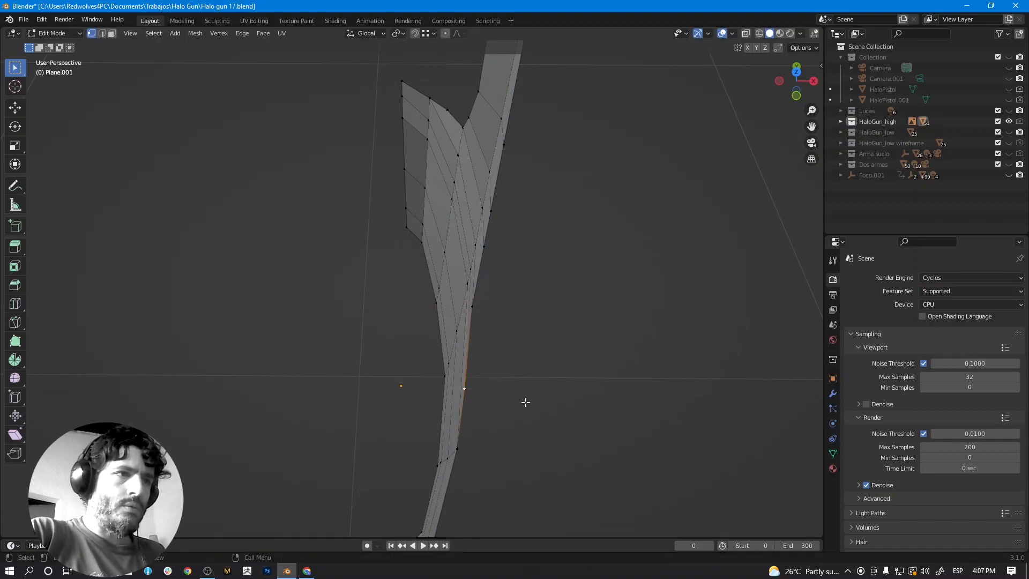
pyautogui.click(479, 311)
pyautogui.press('g')
pyautogui.press('x')
pyautogui.click(516, 349)
# Compare the grip mesh with the reference image from the right side in solid and wireframe display.
pyautogui.moveTo(517, 349)
pyautogui.mouseDown(button='middle')
pyautogui.moveTo(516, 367)
pyautogui.moveTo(516, 315)
pyautogui.moveTo(519, 336)
pyautogui.moveTo(409, 355)
pyautogui.moveTo(414, 404)
pyautogui.moveTo(545, 349)
pyautogui.moveTo(520, 332)
pyautogui.mouseUp(button='middle')
pyautogui.scroll(1, 520, 333)
pyautogui.hotkey('shift', 'z')
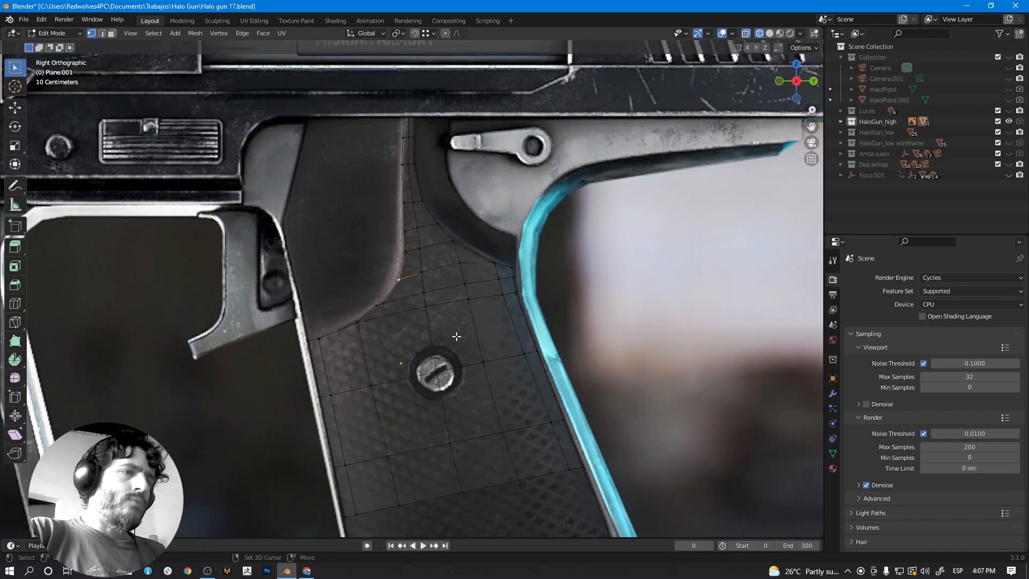
pyautogui.keyDown('shift'); pyautogui.moveTo(430, 318); pyautogui.dragTo(453, 334, button='middle'); pyautogui.keyUp('shift')
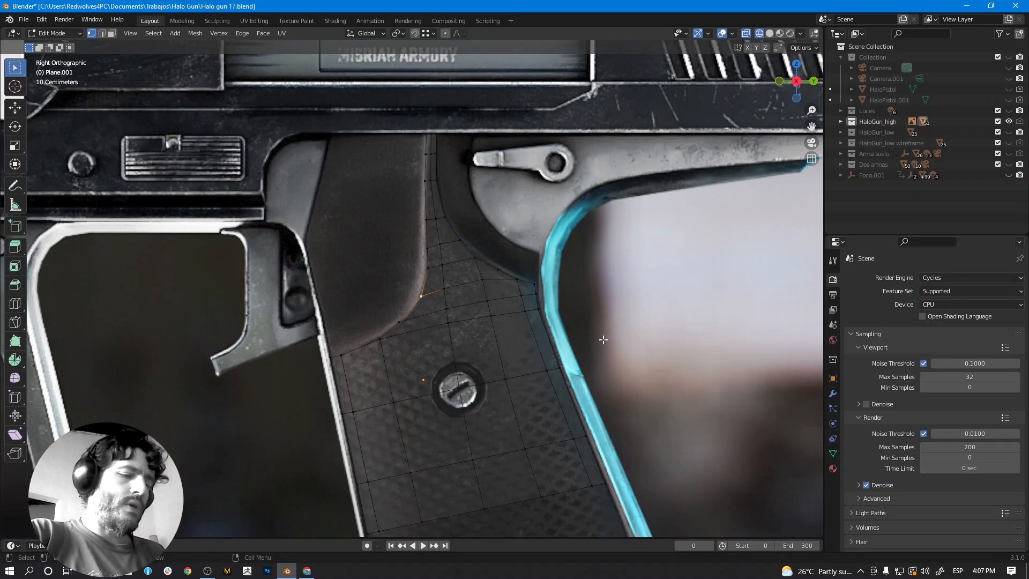
pyautogui.scroll(2, 466, 310)
pyautogui.hotkey('shift', 'z')
pyautogui.hotkey('shift', 'z')
pyautogui.hotkey('shift', 'z')
pyautogui.hotkey('shift', 'z')
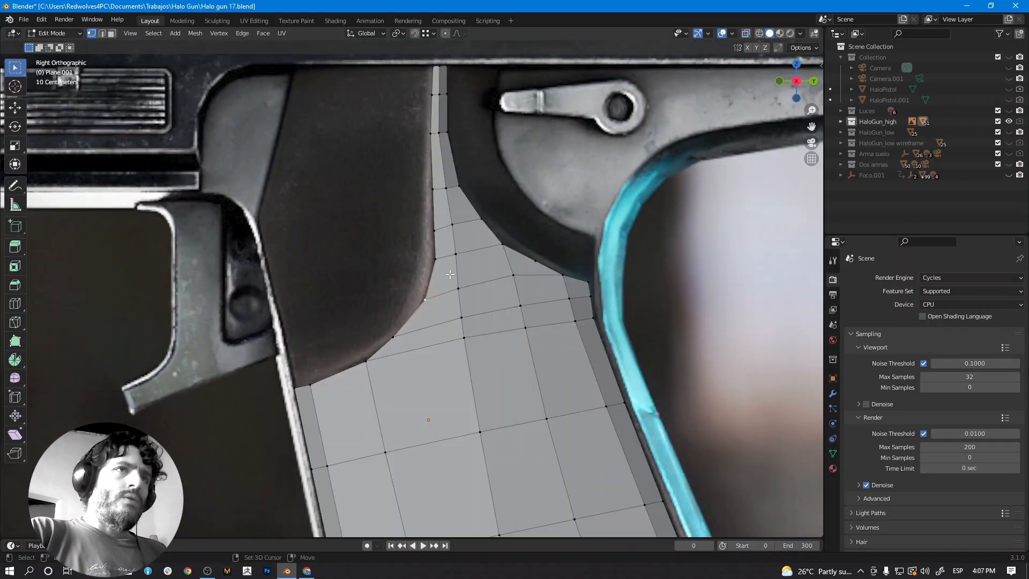
pyautogui.hotkey('shift', 'z')
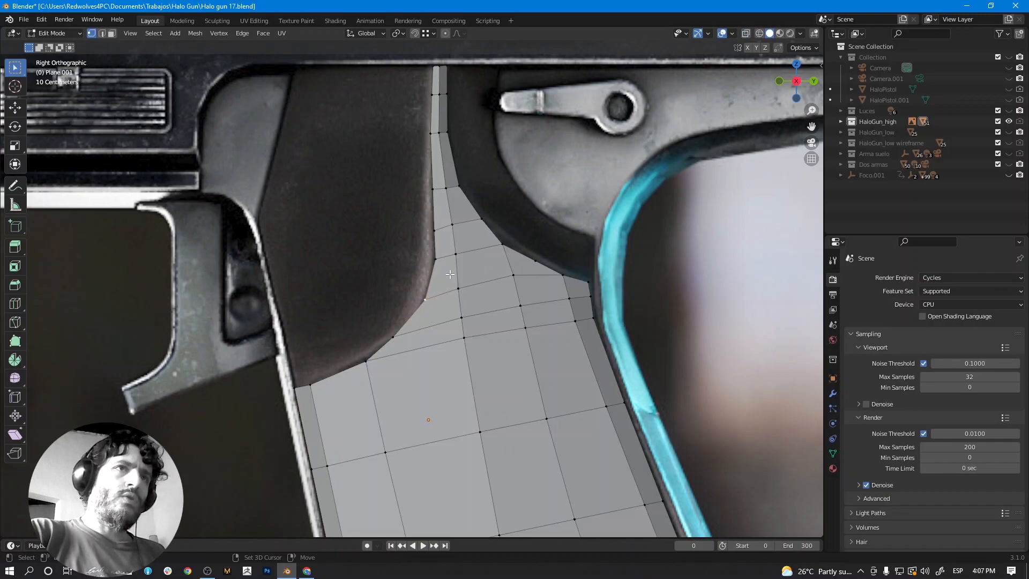
pyautogui.hotkey('shift', 'z')
pyautogui.hotkey('shift', 'z')
pyautogui.hotkey('shift', 'z')
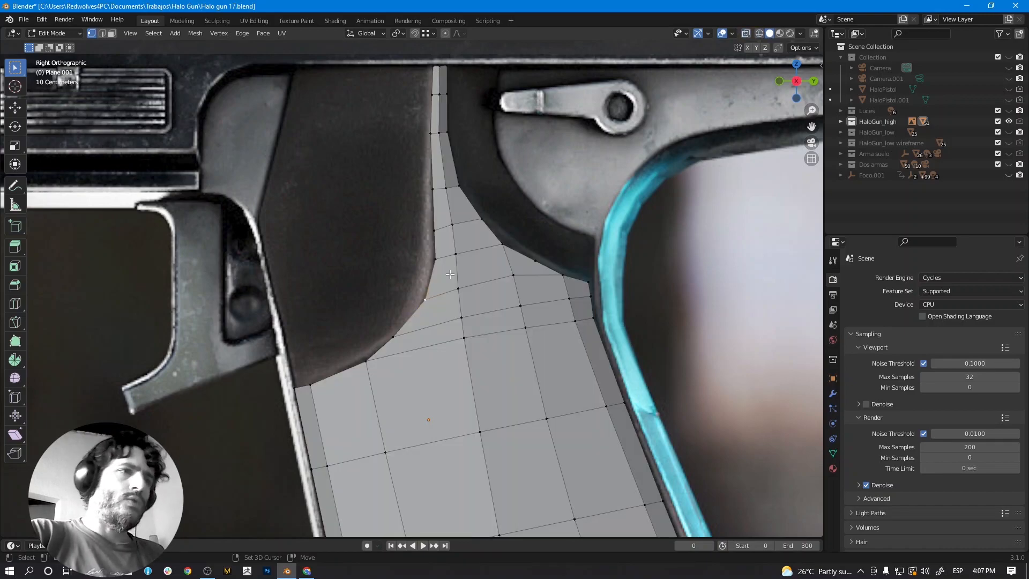
pyautogui.keyDown('shift'); pyautogui.moveTo(439, 279); pyautogui.dragTo(455, 293, button='middle'); pyautogui.keyUp('shift')
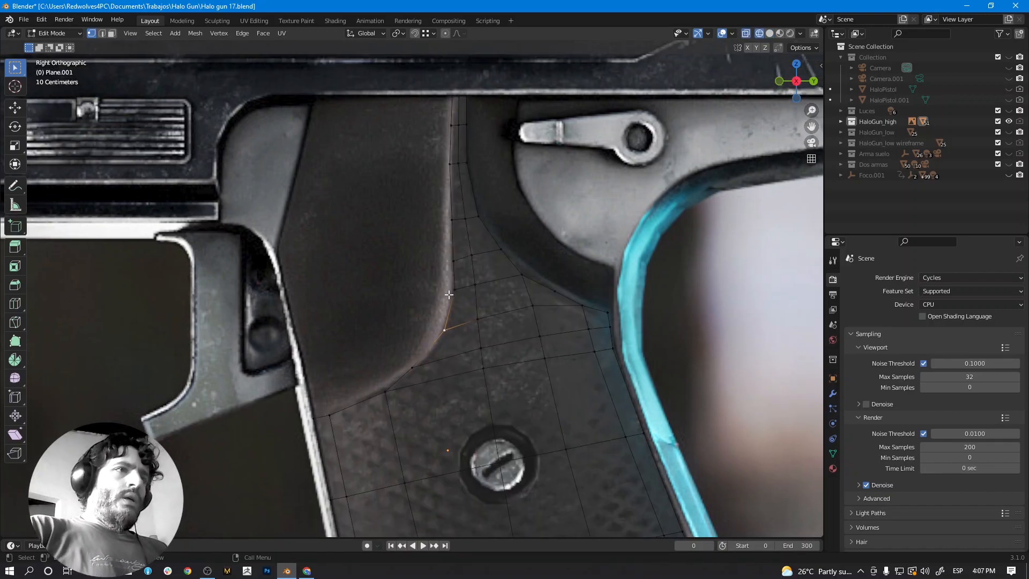
pyautogui.keyDown('shift'); pyautogui.moveTo(445, 233); pyautogui.dragTo(452, 272, button='middle'); pyautogui.keyUp('shift')
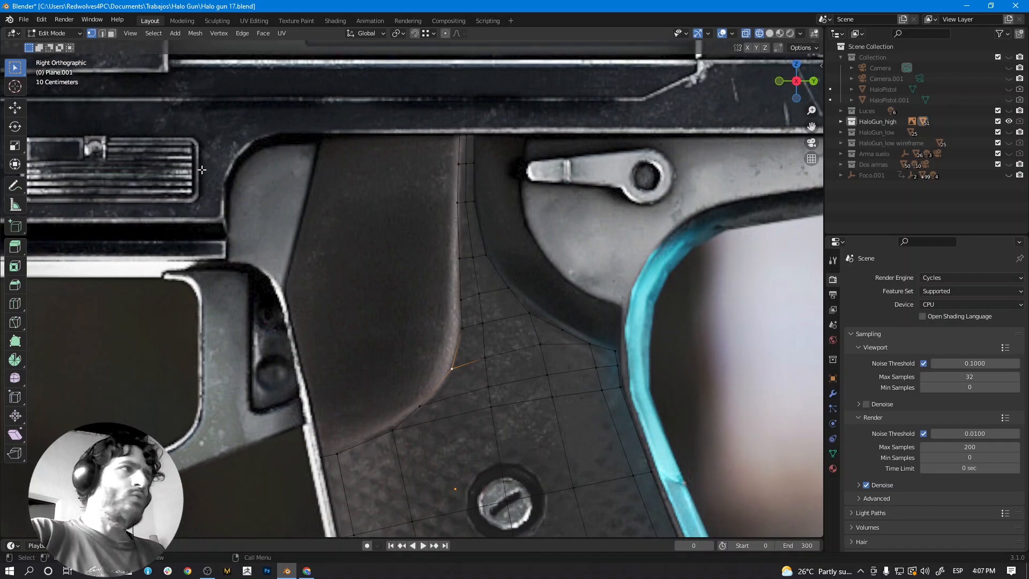
# Extrude the neck's front border edges forward along Y by about 0.066 m in edge mode.
pyautogui.click(102, 33)
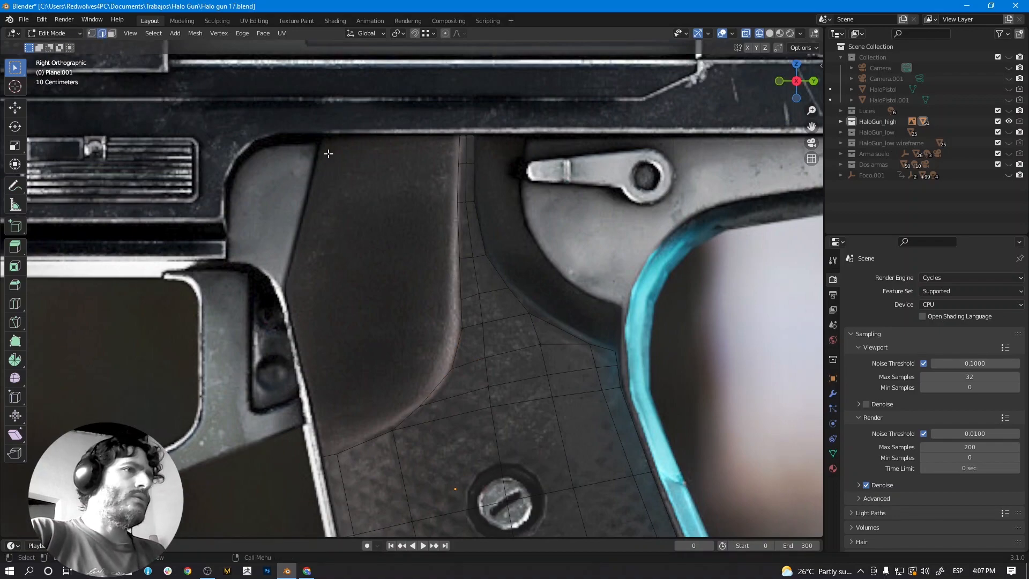
pyautogui.scroll(1, 462, 138)
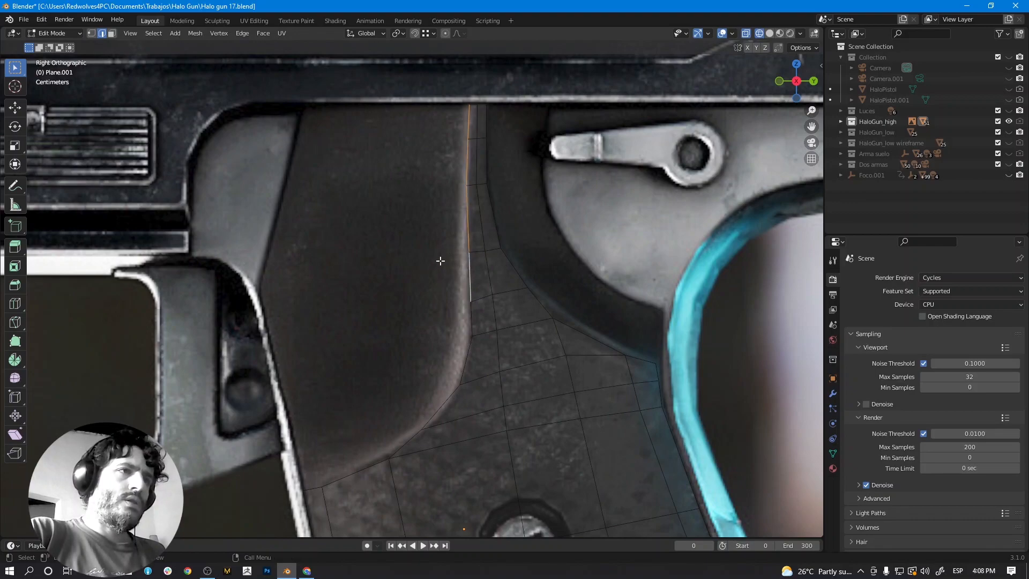
pyautogui.press('g')
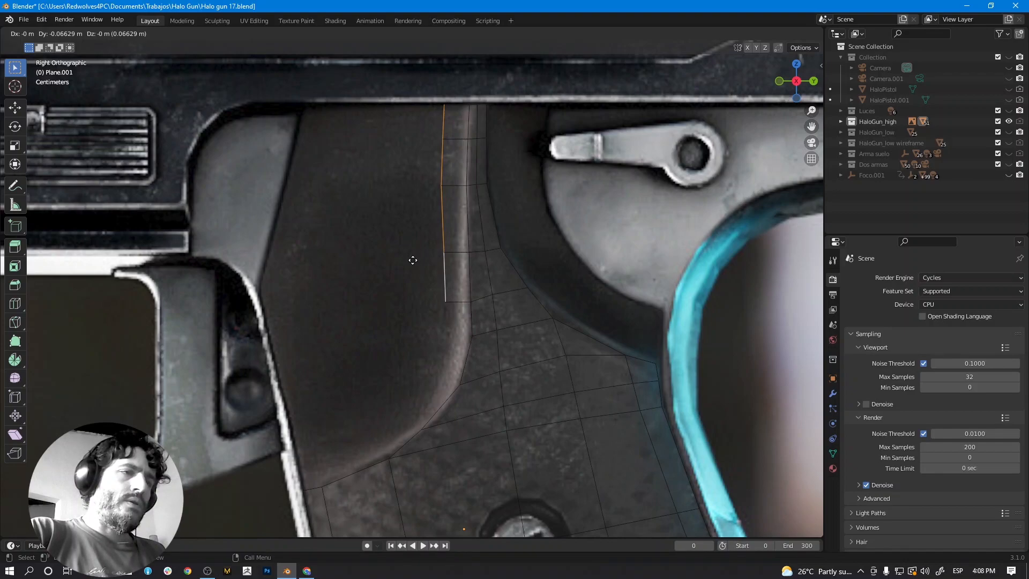
pyautogui.click(413, 260)
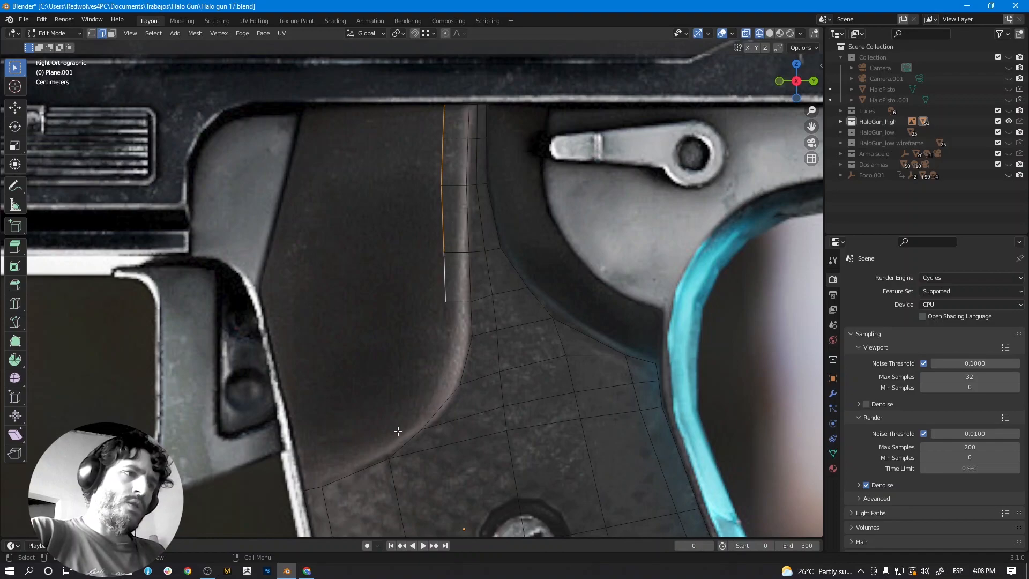
# Extrude the new border edges farther forward along Y to the front edge of the dark insert.
pyautogui.press('e')
pyautogui.press('y')
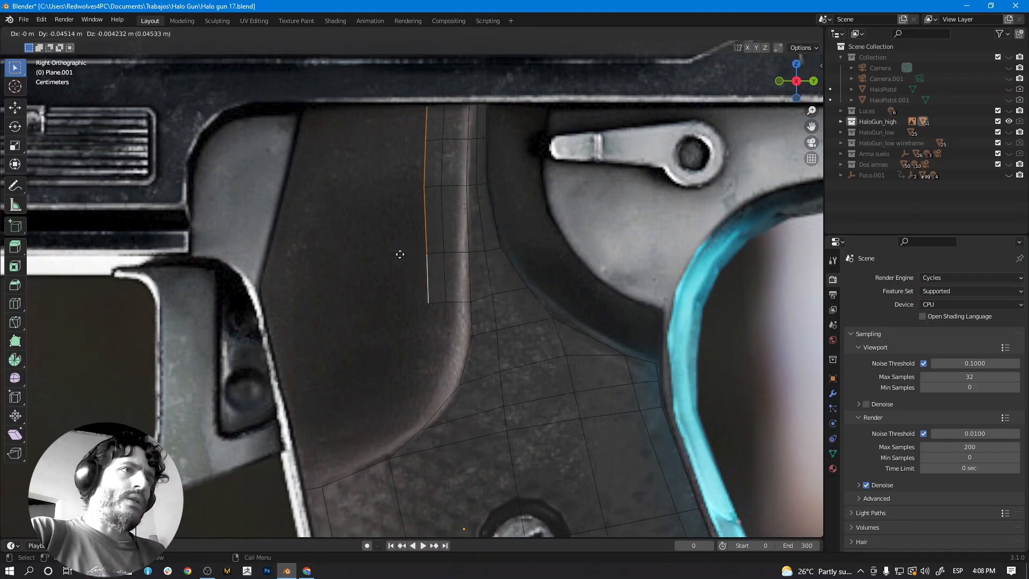
pyautogui.click(294, 253)
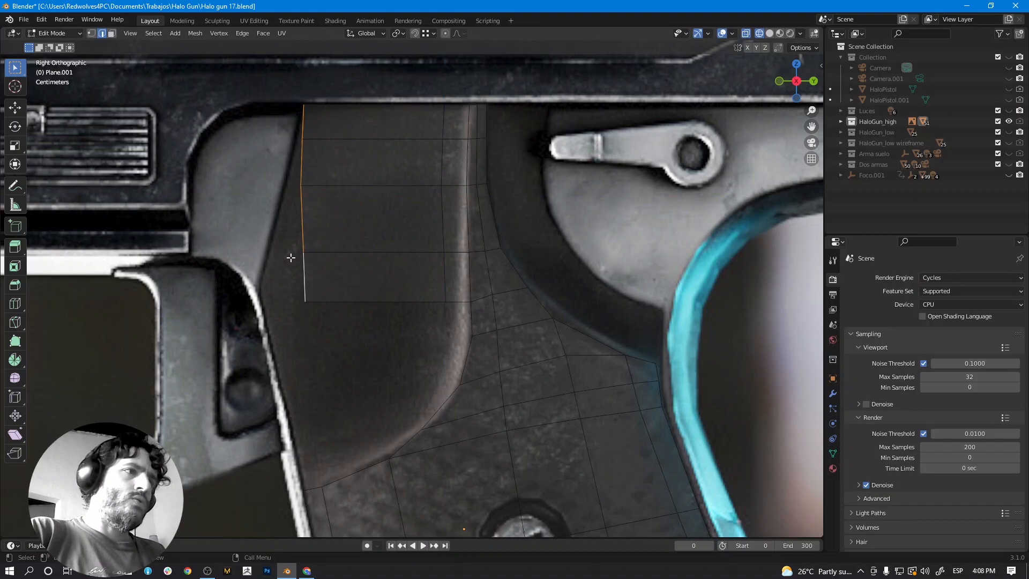
# Move the two lowest vertices of the extruded border forward onto the dark insert's slanted front edge.
pyautogui.scroll(2, 393, 259)
pyautogui.click(92, 33)
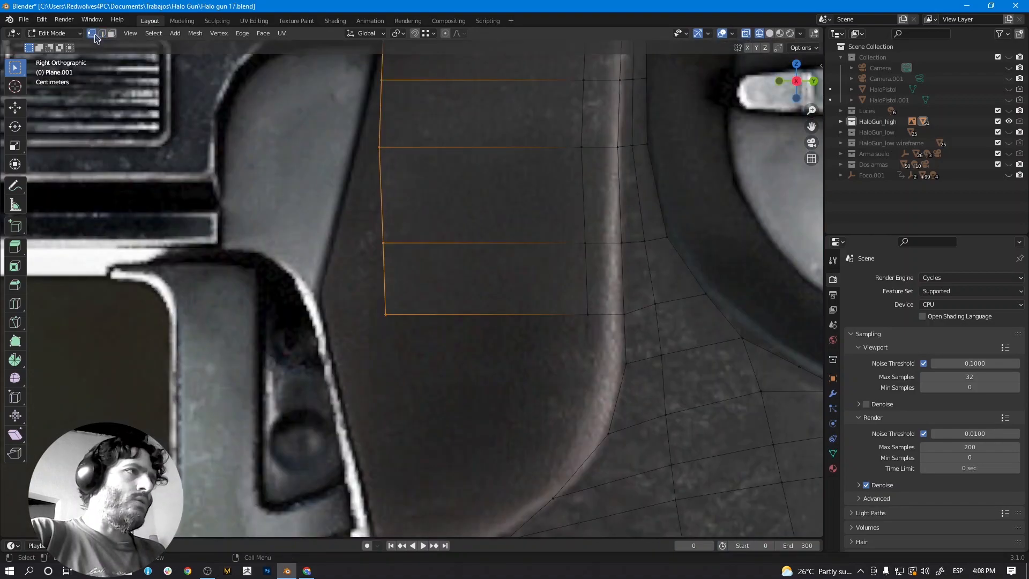
pyautogui.click(383, 316)
pyautogui.press('g')
pyautogui.click(322, 296)
pyautogui.press('g')
pyautogui.click(333, 235)
# Move the two border vertices below the top one onto the dark insert's slanted front edge.
pyautogui.scroll(-4, 391, 418)
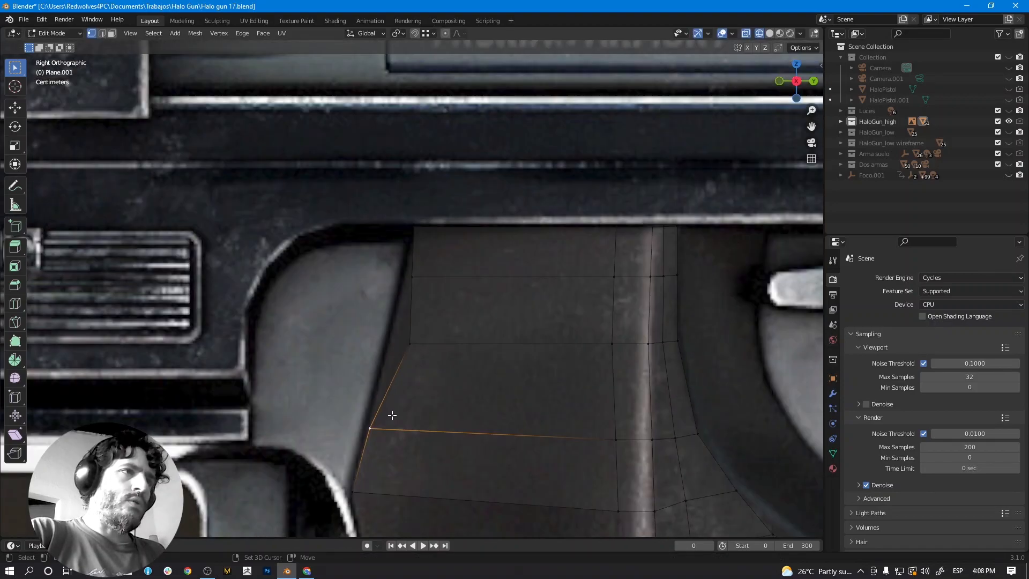
pyautogui.press('g')
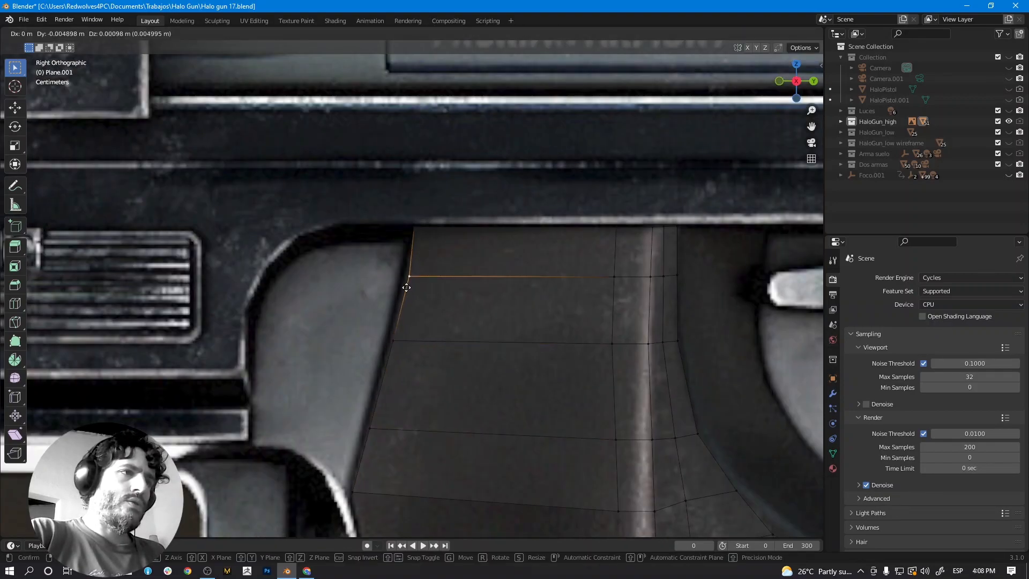
pyautogui.click(403, 287)
pyautogui.click(387, 349)
pyautogui.press('g')
pyautogui.click(385, 347)
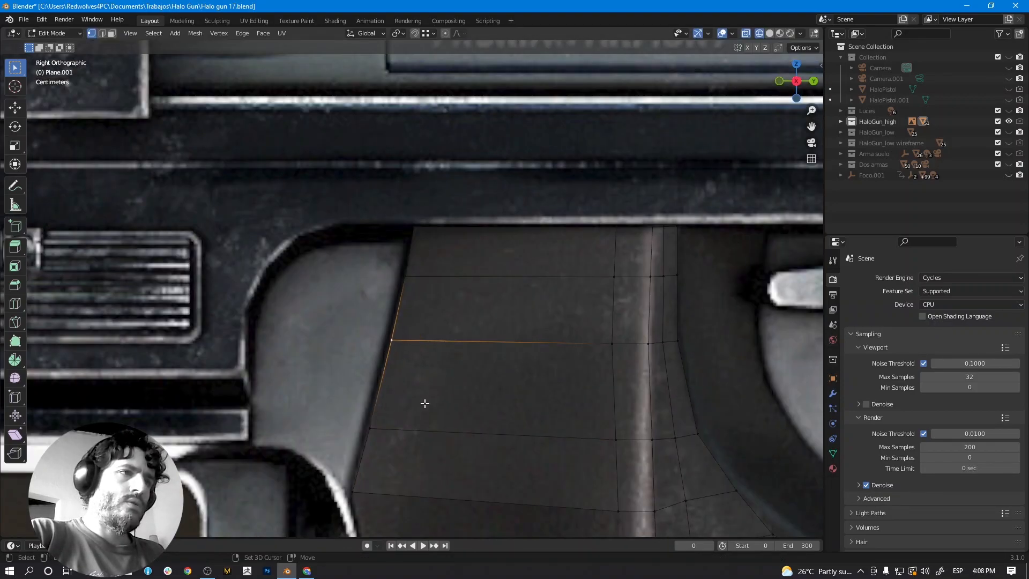
# Extrude the grip's curved border edges below the dark insert inward across the light bevel band.
pyautogui.keyDown('shift'); pyautogui.moveTo(447, 453); pyautogui.dragTo(438, 381, button='middle'); pyautogui.keyUp('shift')
pyautogui.keyDown('shift'); pyautogui.moveTo(482, 418); pyautogui.dragTo(441, 262, button='middle'); pyautogui.keyUp('shift')
pyautogui.scroll(-2, 441, 262)
pyautogui.keyDown('shift'); pyautogui.moveTo(463, 355); pyautogui.dragTo(460, 312, button='middle'); pyautogui.keyUp('shift')
pyautogui.scroll(2, 460, 312)
pyautogui.keyDown('shift'); pyautogui.moveTo(494, 381); pyautogui.dragTo(488, 349, button='middle'); pyautogui.keyUp('shift')
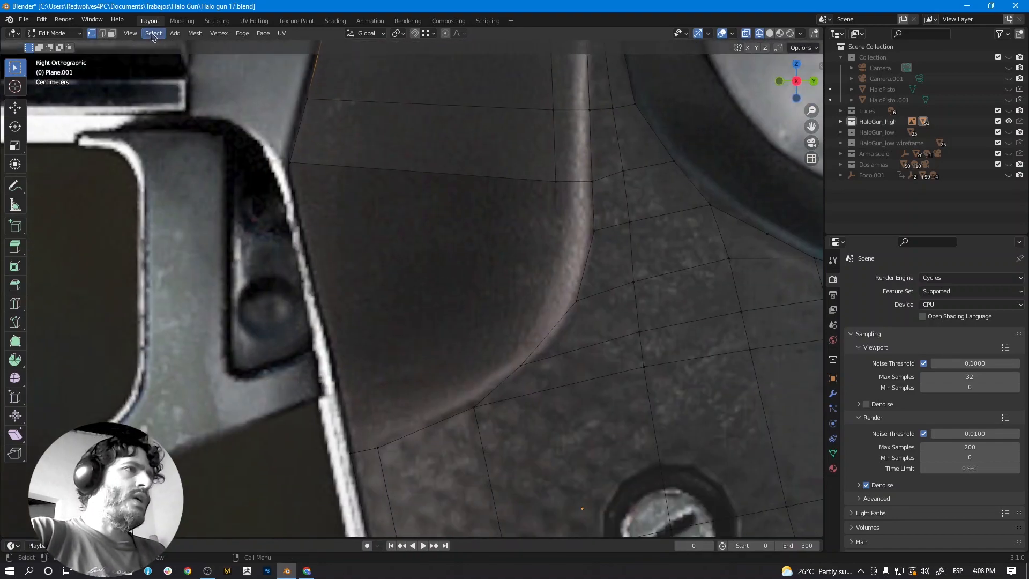
pyautogui.keyDown('shift'); pyautogui.click(423, 429); pyautogui.keyUp('shift')
pyautogui.keyDown('shift'); pyautogui.click(496, 389); pyautogui.keyUp('shift')
pyautogui.keyDown('shift'); pyautogui.click(545, 342); pyautogui.keyUp('shift')
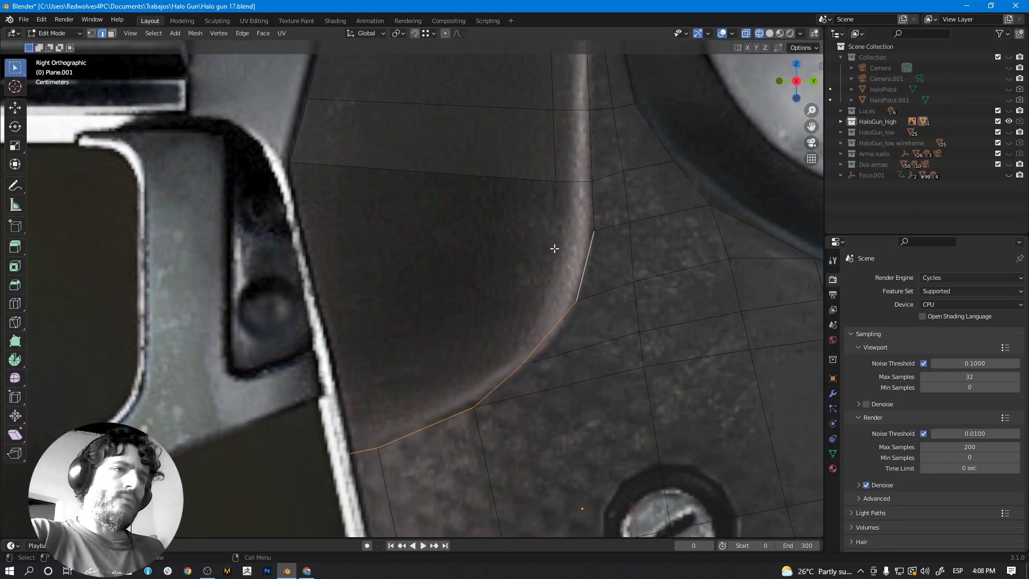
pyautogui.press('e')
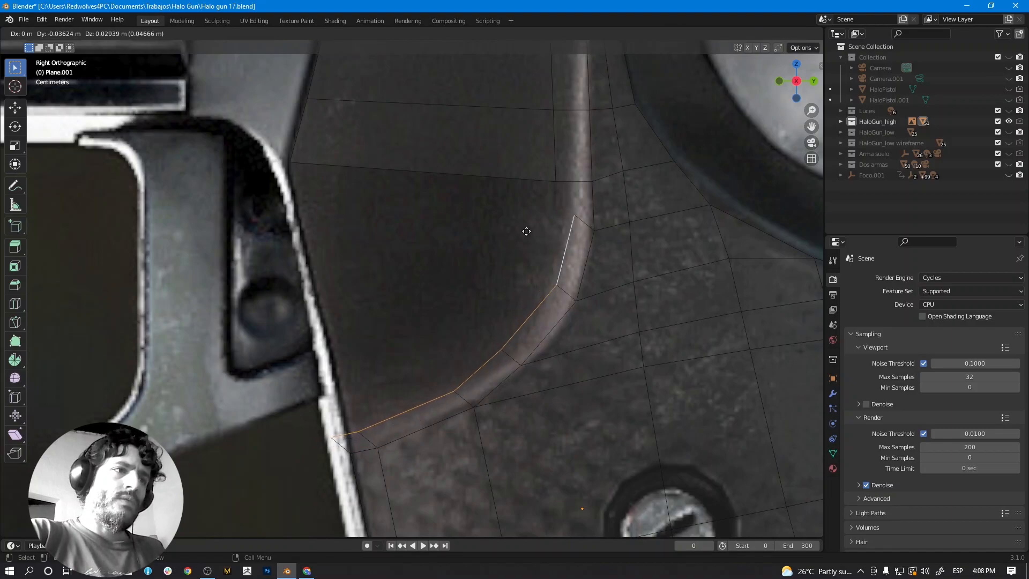
pyautogui.click(530, 225)
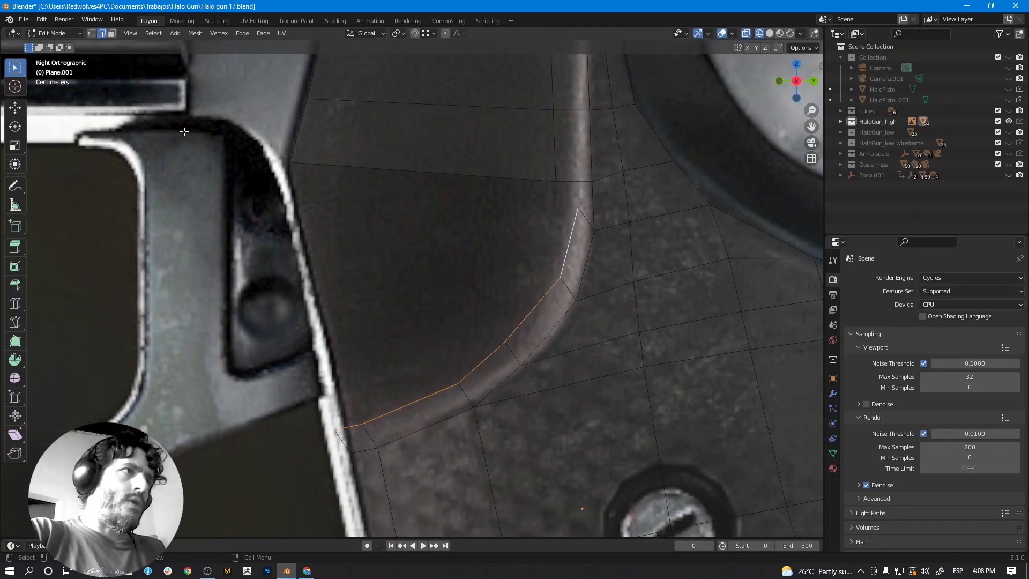
# Reposition the extruded strip's front and lower curved edges onto the inner side of the light bevel band.
pyautogui.click(351, 421)
pyautogui.press('g')
pyautogui.click(366, 421)
pyautogui.click(479, 365)
pyautogui.press('g')
pyautogui.click(484, 363)
# Move and rotate the strip's uppermost inner edge along the band, and lower its top vertex slightly in vertex mode.
pyautogui.click(569, 241)
pyautogui.press('g')
pyautogui.click(559, 245)
pyautogui.press('r')
pyautogui.click(651, 253)
pyautogui.press('g')
pyautogui.click(653, 257)
pyautogui.click(92, 33)
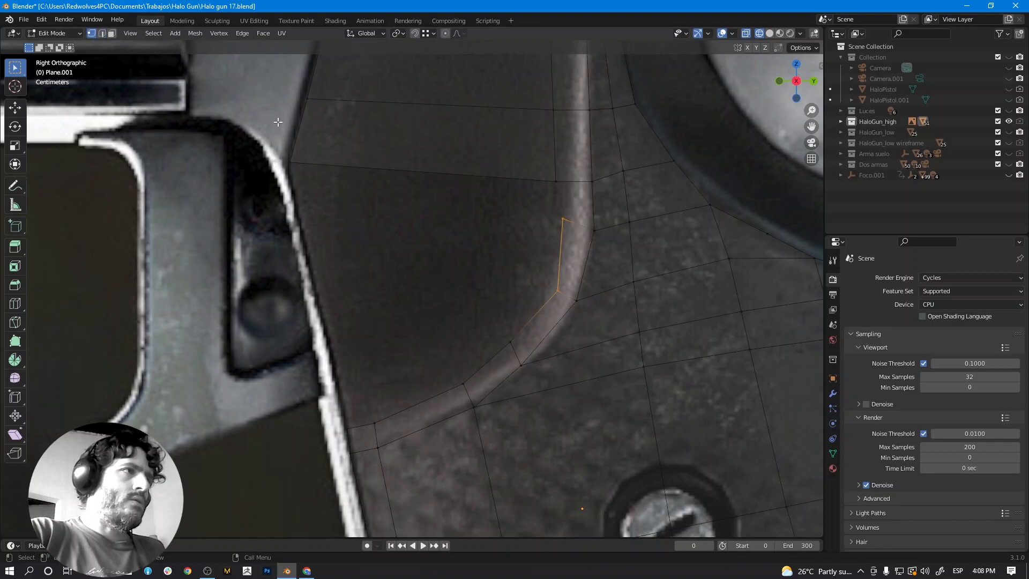
pyautogui.click(554, 219)
pyautogui.press('g')
pyautogui.click(555, 232)
# Move the lower three vertices of the neck's inner column backward to the light band's inner side.
pyautogui.click(555, 186)
pyautogui.keyDown('shift'); pyautogui.moveTo(546, 236); pyautogui.dragTo(471, 312, button='middle'); pyautogui.keyUp('shift')
pyautogui.press('g')
pyautogui.click(513, 301)
pyautogui.click(478, 185)
pyautogui.press('g')
pyautogui.click(487, 184)
pyautogui.keyDown('shift'); pyautogui.moveTo(486, 184); pyautogui.dragTo(466, 279, button='middle'); pyautogui.keyUp('shift')
pyautogui.click(455, 186)
pyautogui.press('g')
pyautogui.click(465, 185)
# Move the column's upper two vertices backward to the light band, shifting the topmost one about 0.021 m along Y.
pyautogui.click(458, 122)
pyautogui.press('g')
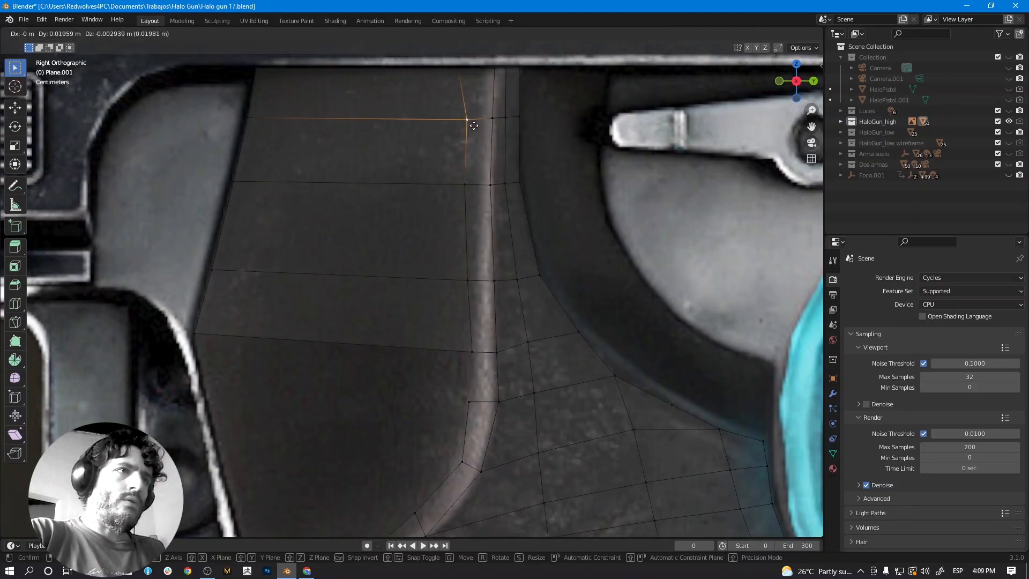
pyautogui.click(469, 126)
pyautogui.keyDown('shift'); pyautogui.moveTo(474, 128); pyautogui.dragTo(467, 195, button='middle'); pyautogui.keyUp('shift')
pyautogui.click(453, 142)
pyautogui.press('g')
pyautogui.press('y')
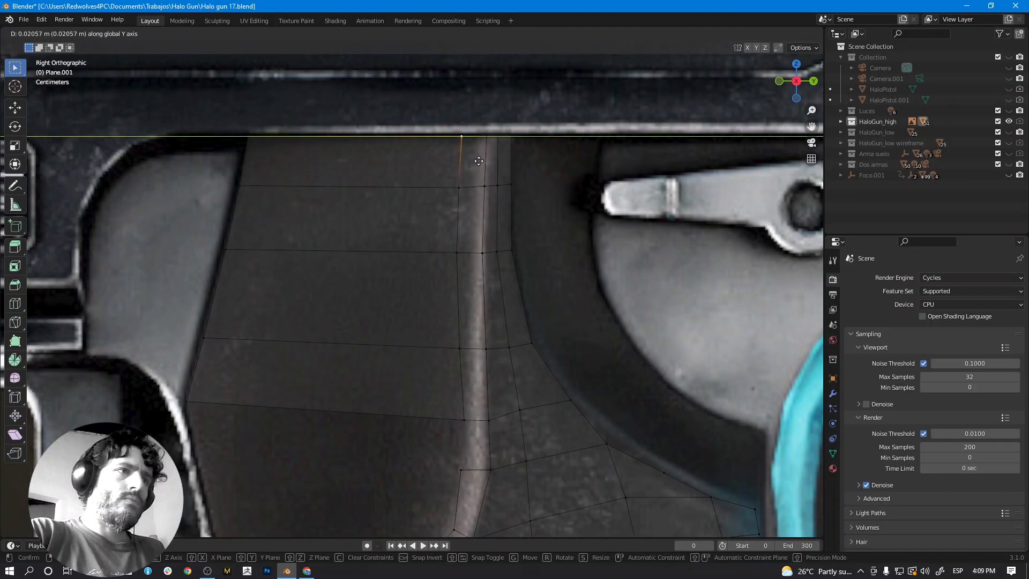
pyautogui.click(481, 162)
# Fill the gap between the neck's bevel column and the curved strip with a quad face in edge mode.
pyautogui.keyDown('shift'); pyautogui.moveTo(498, 319); pyautogui.dragTo(488, 198, button='middle'); pyautogui.keyUp('shift')
pyautogui.click(454, 294)
pyautogui.scroll(2, 453, 305)
pyautogui.keyDown('shift'); pyautogui.moveTo(453, 305); pyautogui.dragTo(458, 245, button='middle'); pyautogui.keyUp('shift')
pyautogui.keyDown('shift'); pyautogui.click(491, 291); pyautogui.keyUp('shift')
pyautogui.keyDown('shift'); pyautogui.click(501, 228); pyautogui.keyUp('shift')
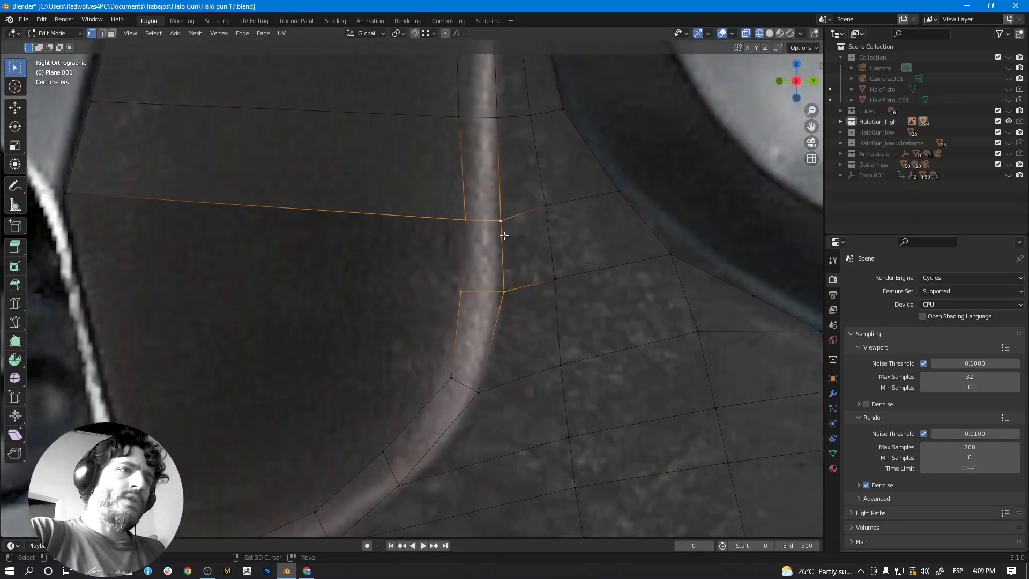
pyautogui.press('2')
pyautogui.click(345, 288)
pyautogui.click(480, 220)
pyautogui.keyDown('shift'); pyautogui.click(483, 296); pyautogui.keyUp('shift')
pyautogui.press('f')
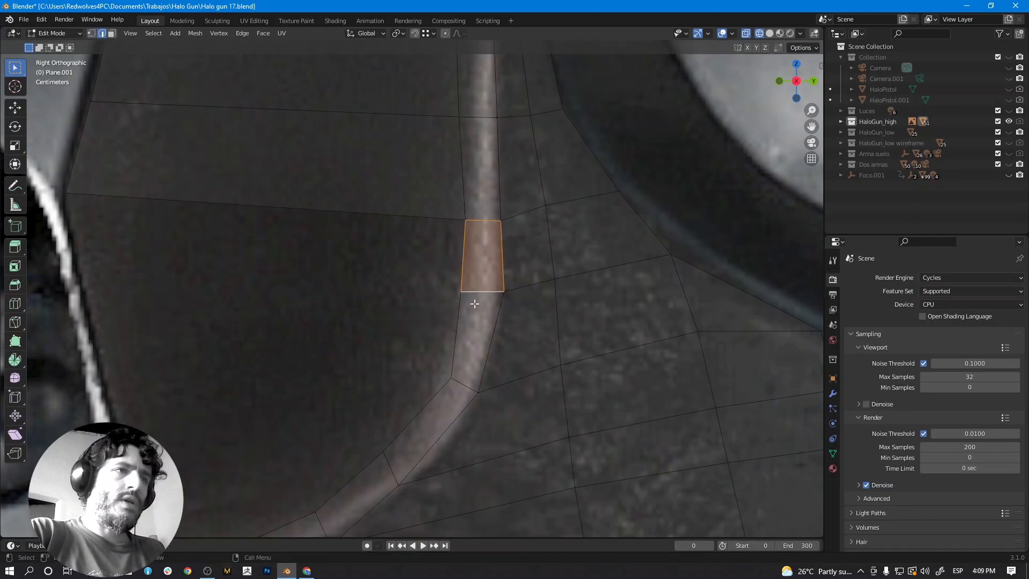
# Move the inner vertex just below the filled face about 0.01 m backward along Y in vertex mode.
pyautogui.scroll(-4, 409, 326)
pyautogui.scroll(3, 416, 317)
pyautogui.click(91, 33)
pyautogui.click(451, 290)
pyautogui.press('g')
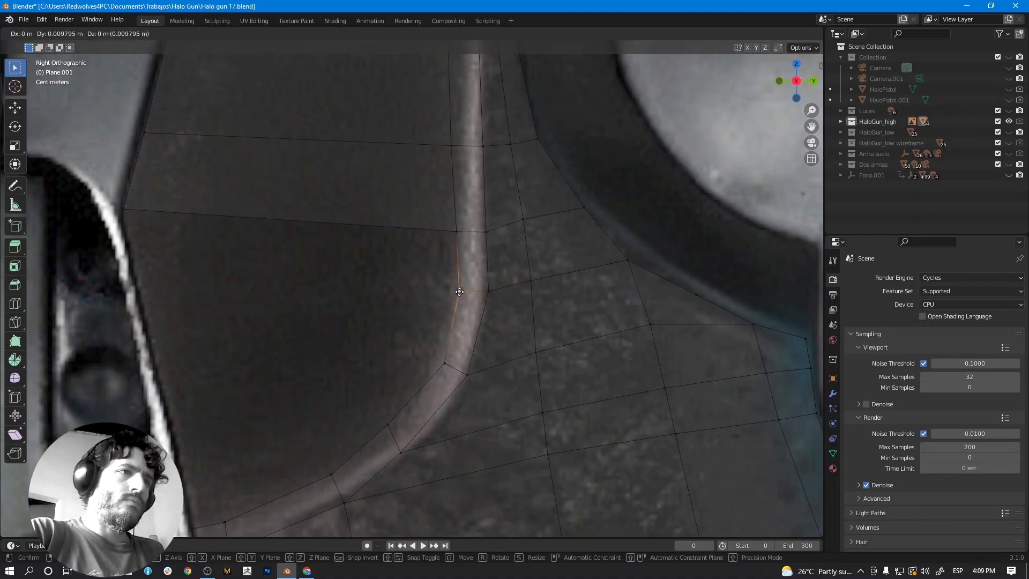
pyautogui.click(459, 292)
# Inspect the mesh in solid shading from an oblique angle and return to the wireframe right view.
pyautogui.scroll(-3, 440, 306)
pyautogui.scroll(3, 365, 333)
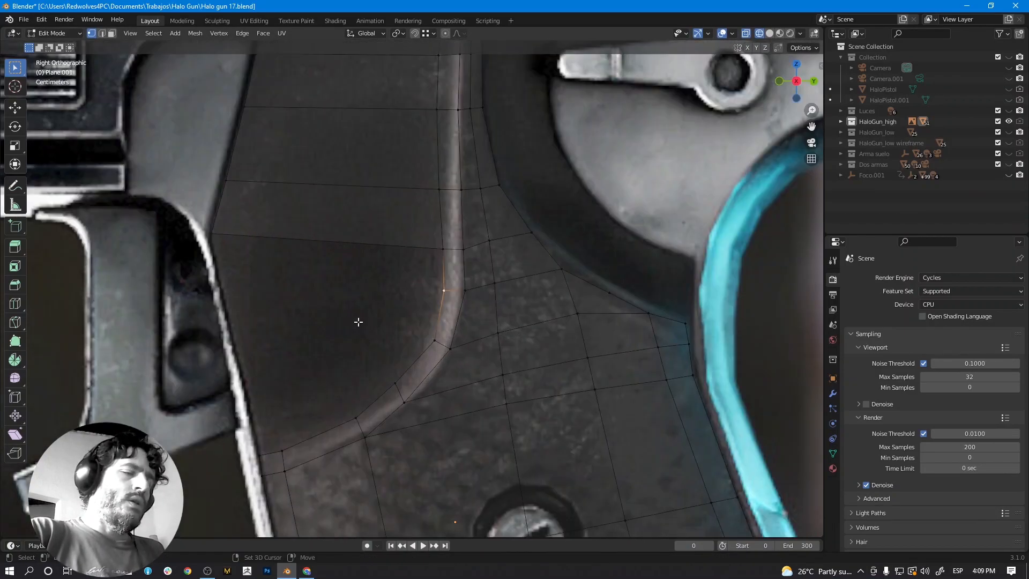
pyautogui.moveTo(350, 387)
pyautogui.keyDown('shift'); pyautogui.mouseDown(button='middle')
pyautogui.moveTo(374, 342)
pyautogui.moveTo(416, 331)
pyautogui.moveTo(435, 343)
pyautogui.moveTo(402, 287)
pyautogui.moveTo(327, 339)
pyautogui.moveTo(348, 337)
pyautogui.mouseUp(button='middle'); pyautogui.keyUp('shift')
pyautogui.scroll(-4, 380, 316)
pyautogui.hotkey('shift', 'z')
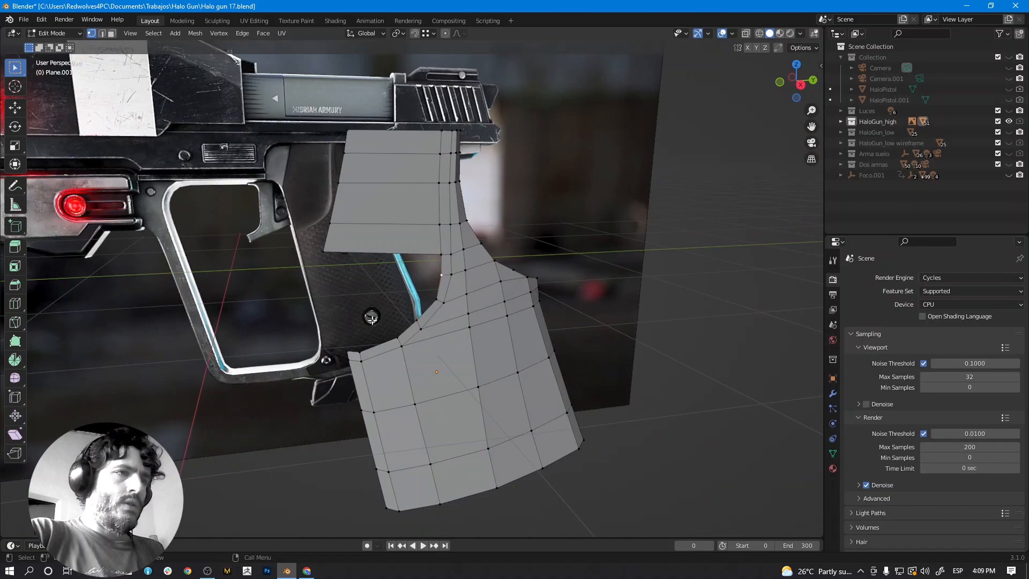
pyautogui.press('KP_3')
pyautogui.scroll(2, 370, 317)
pyautogui.hotkey('shift', 'z')
# Add a vertical loop cut through the dark insert's upper faces and slide it close to their front edge.
pyautogui.scroll(3, 370, 317)
pyautogui.moveTo(384, 270)
pyautogui.keyDown('shift'); pyautogui.mouseDown(button='middle')
pyautogui.moveTo(402, 323)
pyautogui.moveTo(419, 313)
pyautogui.mouseUp(button='middle'); pyautogui.keyUp('shift')
pyautogui.scroll(-3, 402, 324)
pyautogui.moveTo(420, 312)
pyautogui.keyDown('ctrl'); pyautogui.mouseDown(button='middle')
pyautogui.moveTo(420, 333)
pyautogui.moveTo(411, 290)
pyautogui.moveTo(419, 322)
pyautogui.moveTo(422, 301)
pyautogui.mouseUp(button='middle'); pyautogui.keyUp('ctrl')
pyautogui.hotkey('ctrl', 'r')
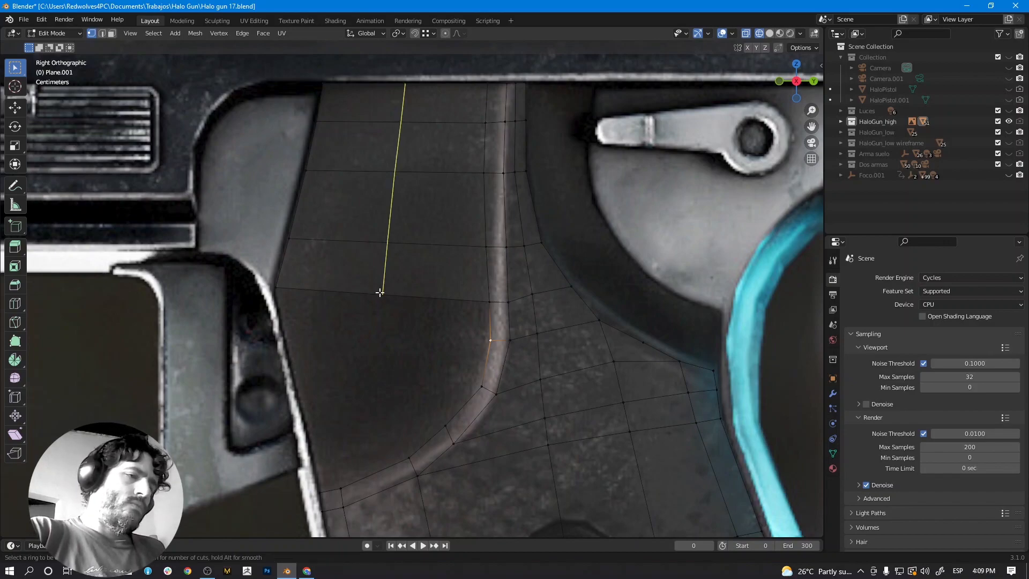
pyautogui.click(380, 293)
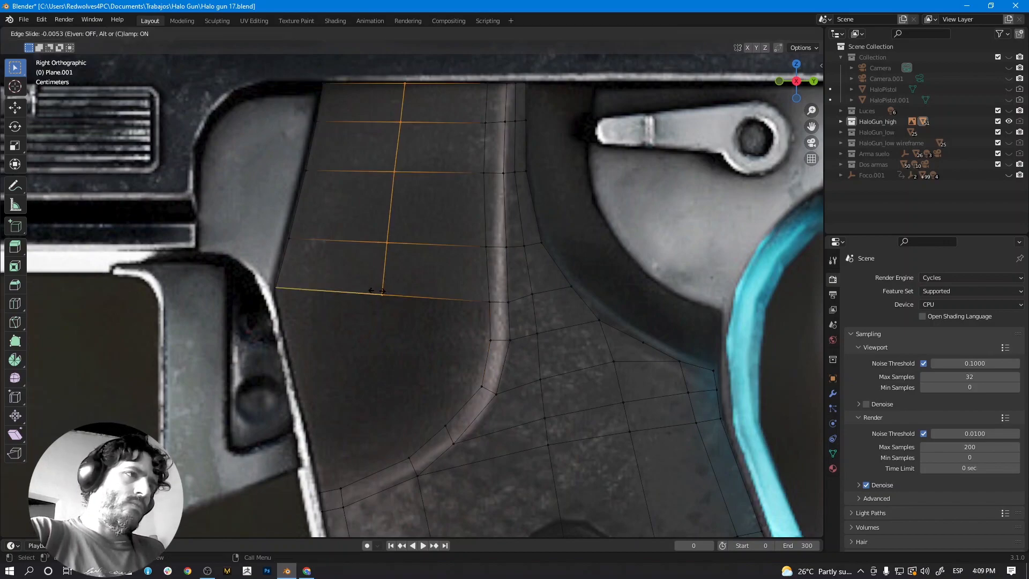
pyautogui.click(301, 288)
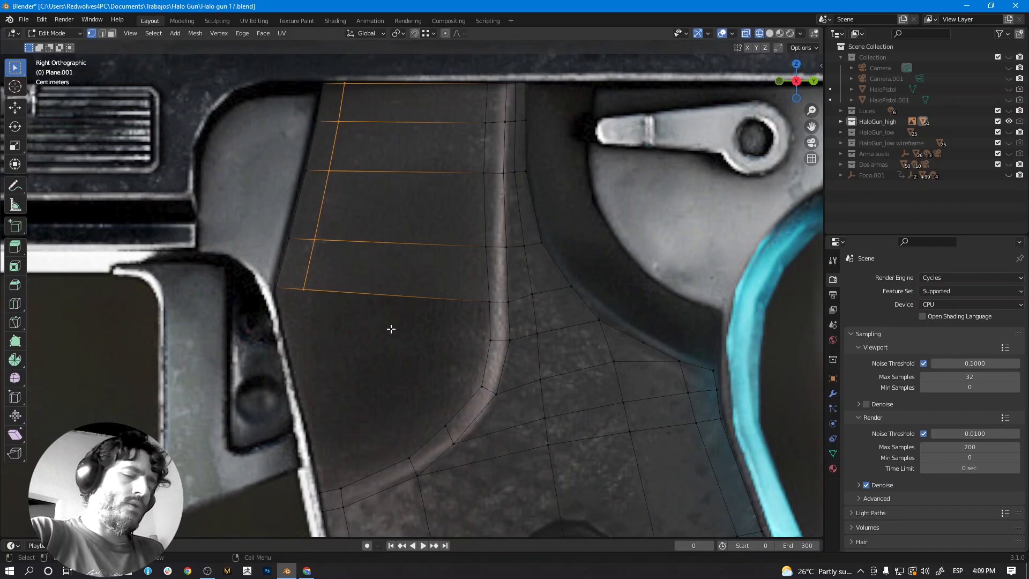
# Add two more vertical loop cuts through the insert's upper faces, one toward the light band and one between the existing loops.
pyautogui.hotkey('ctrl', 'r')
pyautogui.click(420, 294)
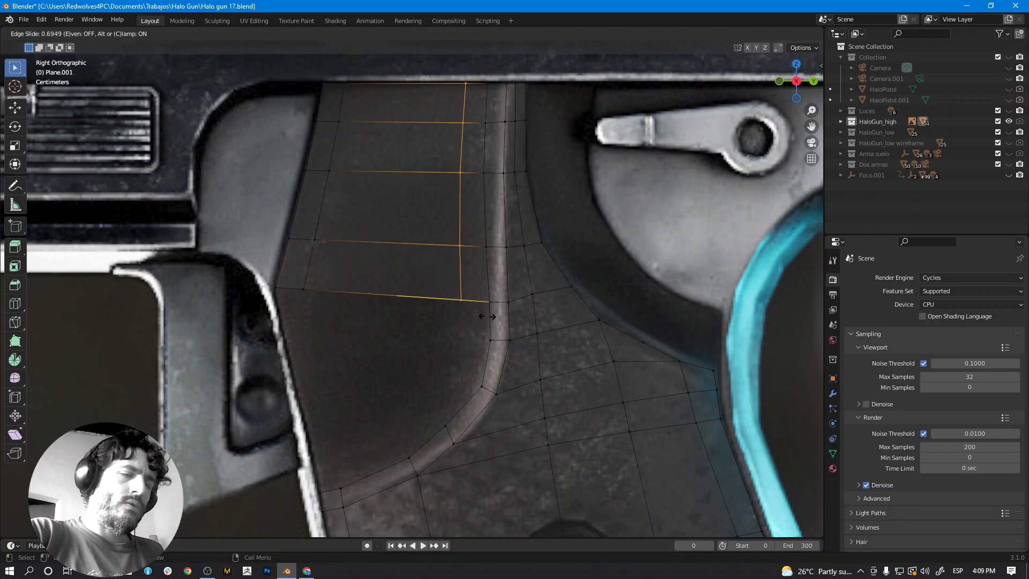
pyautogui.click(459, 316)
pyautogui.hotkey('ctrl', 'r')
pyautogui.click(370, 293)
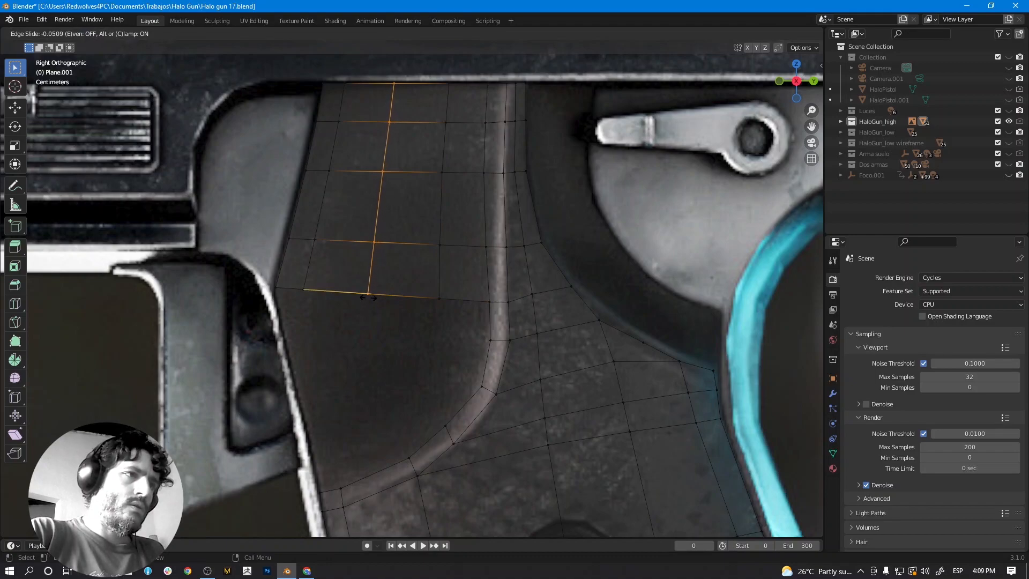
pyautogui.click(373, 308)
# Extrude the curved strip's uppermost inner edge forward in three segments and rotate the end edge to match the insert's slanted front.
pyautogui.keyDown('shift'); pyautogui.moveTo(346, 380); pyautogui.dragTo(347, 356, button='middle'); pyautogui.keyUp('shift')
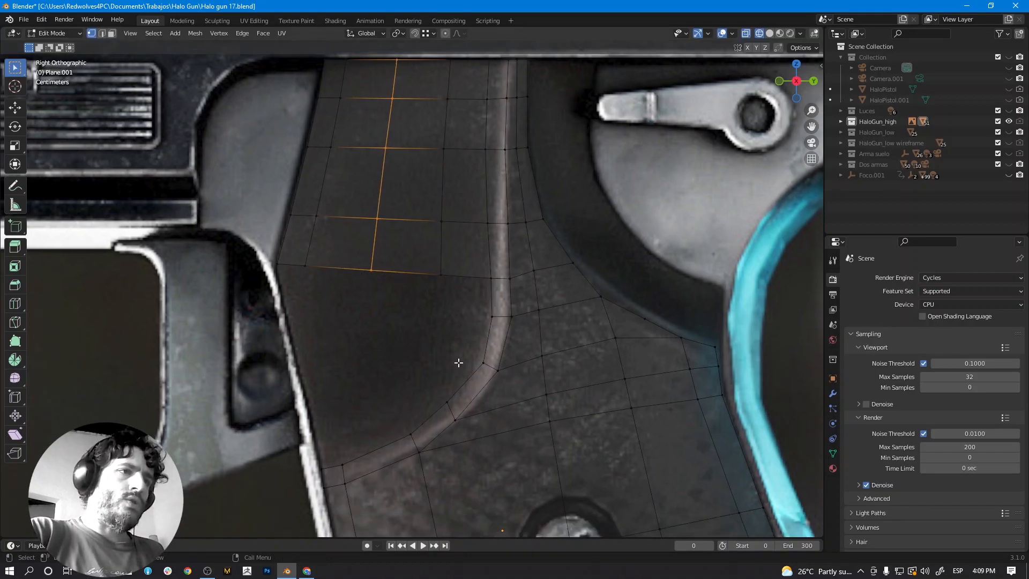
pyautogui.scroll(1, 458, 358)
pyautogui.keyDown('shift'); pyautogui.moveTo(462, 347); pyautogui.dragTo(457, 333, button='middle'); pyautogui.keyUp('shift')
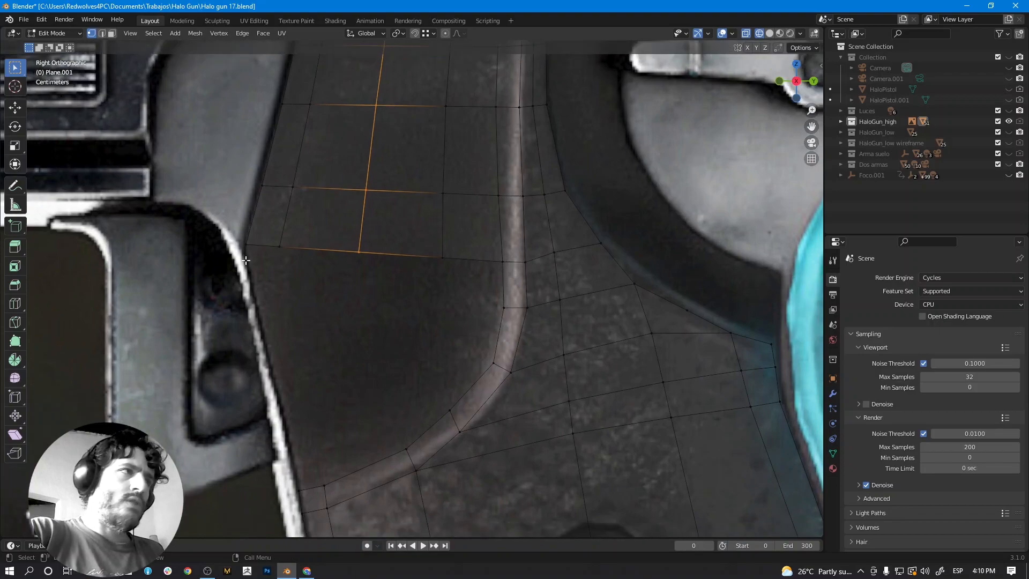
pyautogui.click(102, 33)
pyautogui.click(497, 332)
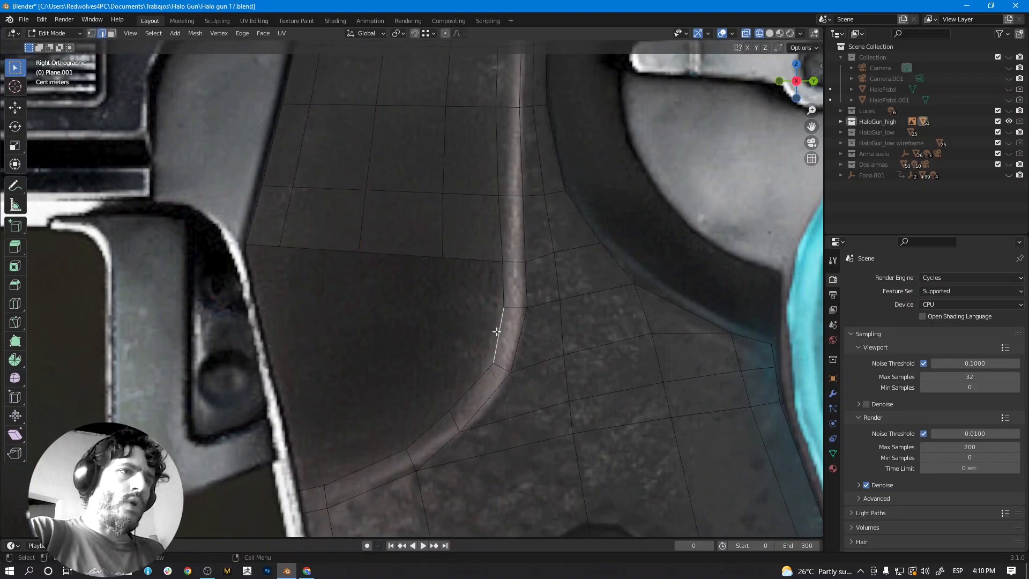
pyautogui.press('e')
pyautogui.click(417, 324)
pyautogui.press('e')
pyautogui.click(295, 330)
pyautogui.press('e')
pyautogui.click(265, 333)
pyautogui.press('r')
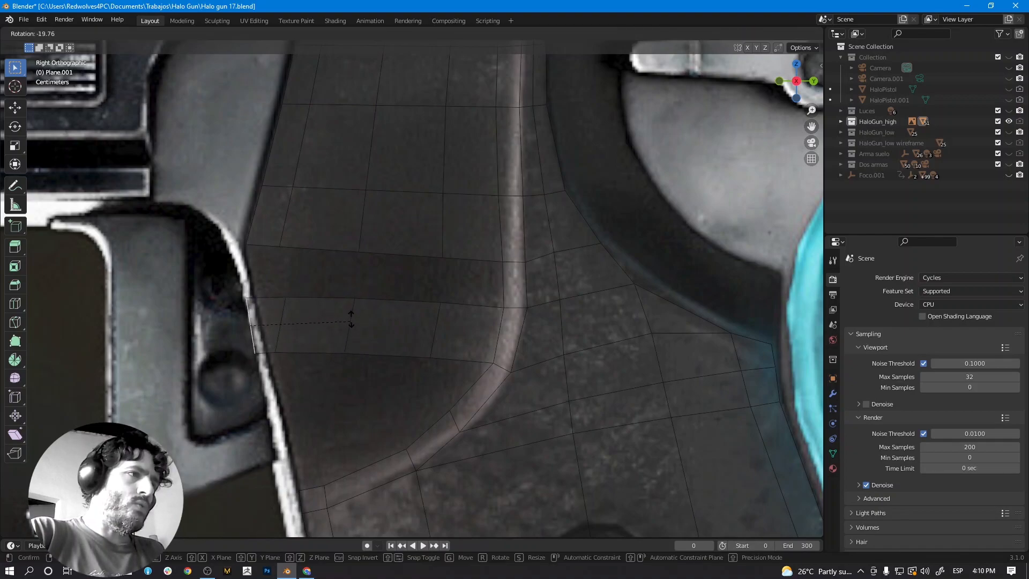
pyautogui.click(352, 311)
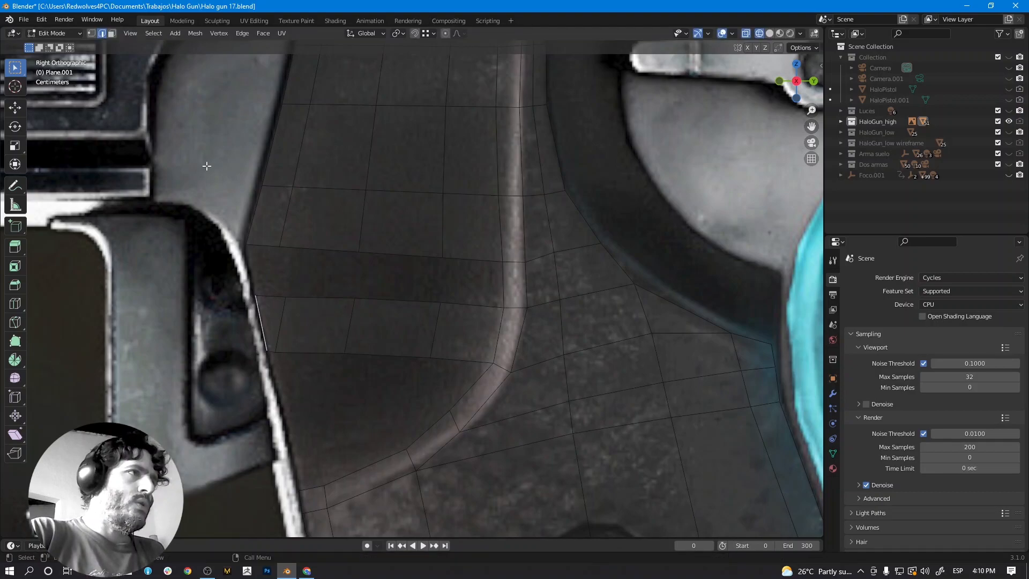
# Adjust the two vertices of the new row's front column to run parallel to the slanted front edge.
pyautogui.press('1')
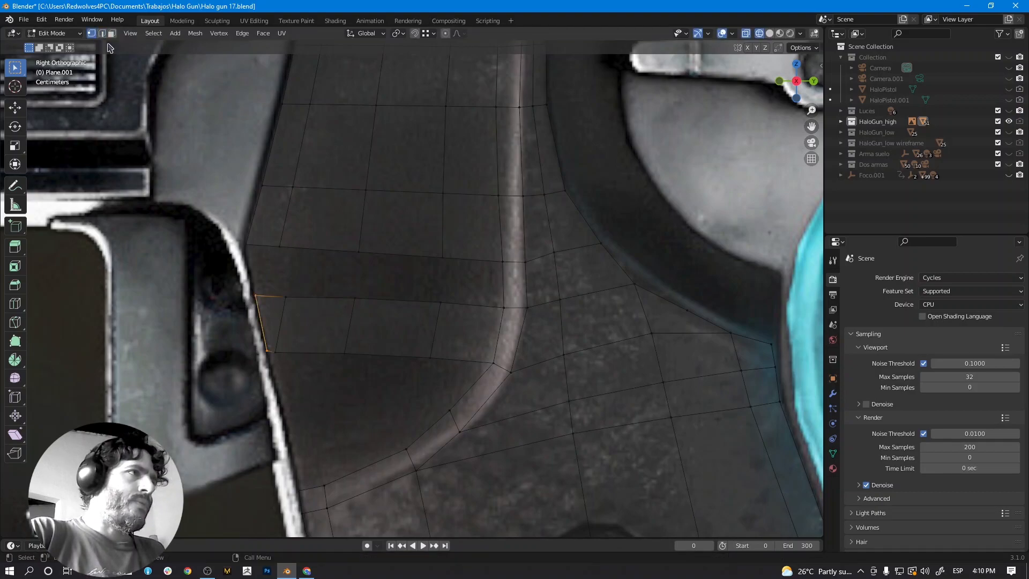
pyautogui.click(277, 346)
pyautogui.press('g')
pyautogui.click(307, 341)
pyautogui.click(285, 296)
pyautogui.press('g')
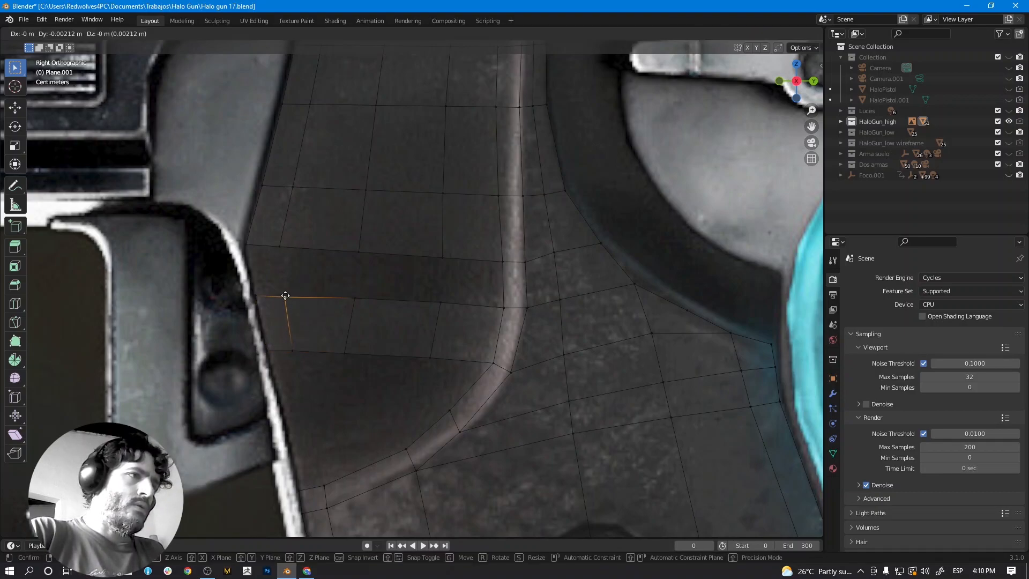
pyautogui.click(283, 295)
pyautogui.click(294, 339)
pyautogui.press('g')
pyautogui.click(296, 340)
# Move the new row's middle-column lower vertex backward and align its upper vertex with the loop above.
pyautogui.click(342, 347)
pyautogui.press('g')
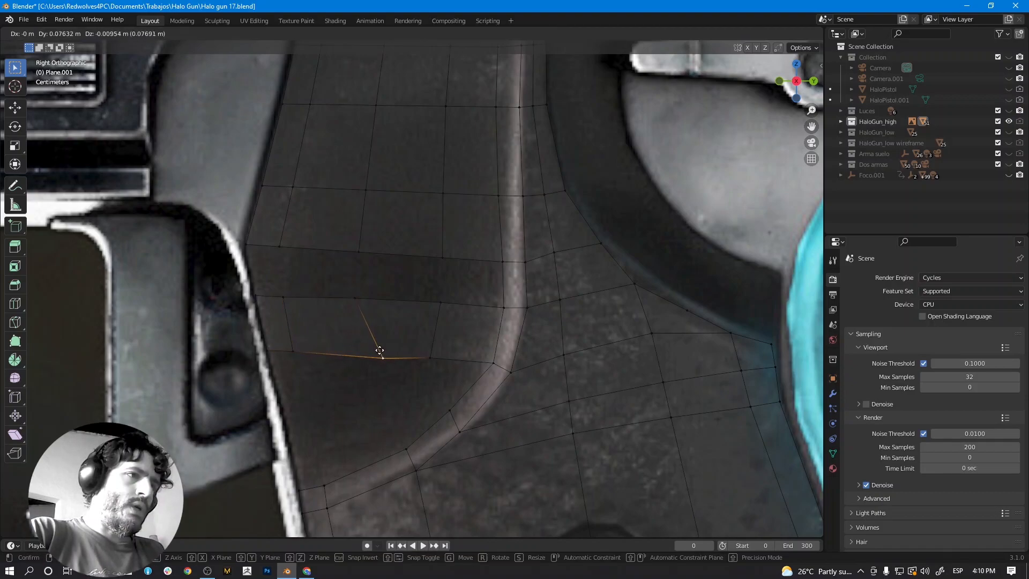
pyautogui.click(374, 348)
pyautogui.click(356, 304)
pyautogui.press('g')
pyautogui.click(360, 301)
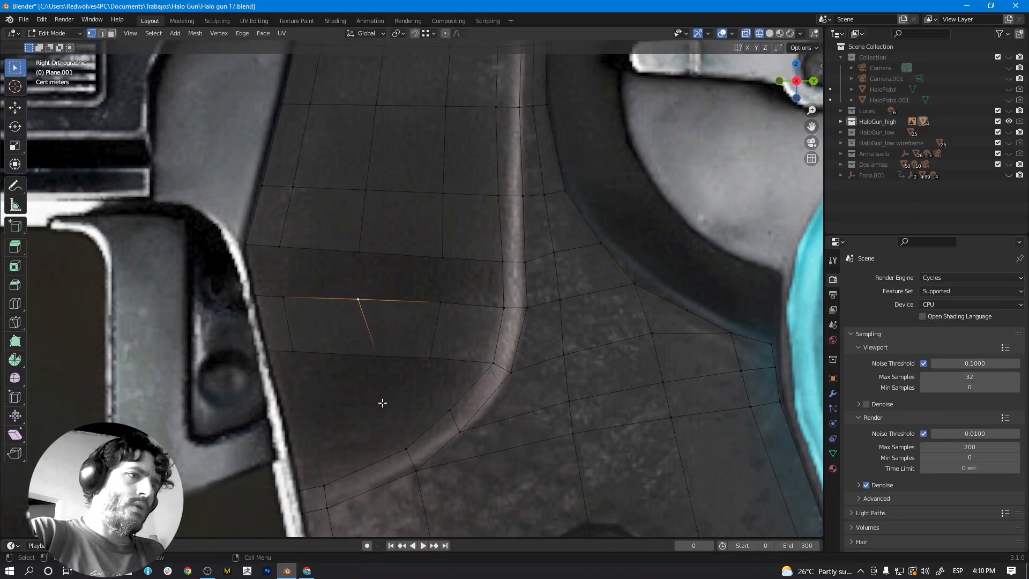
# Move the lower vertex of the new row's rear column backward toward the light band and select the vertex above it.
pyautogui.keyDown('shift'); pyautogui.moveTo(370, 379); pyautogui.dragTo(358, 366, button='middle'); pyautogui.keyUp('shift')
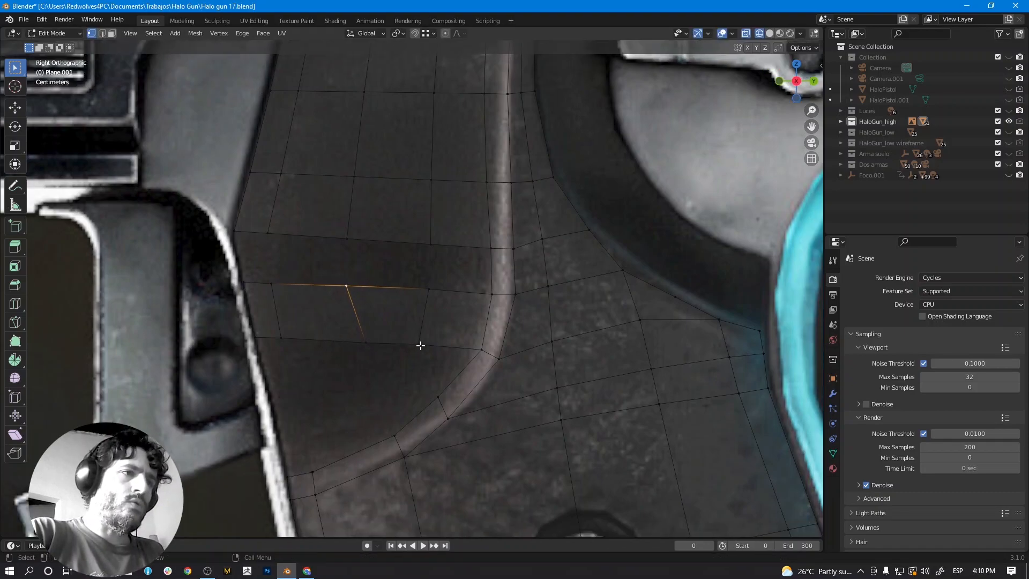
pyautogui.click(420, 347)
pyautogui.press('g')
pyautogui.click(437, 350)
pyautogui.click(430, 290)
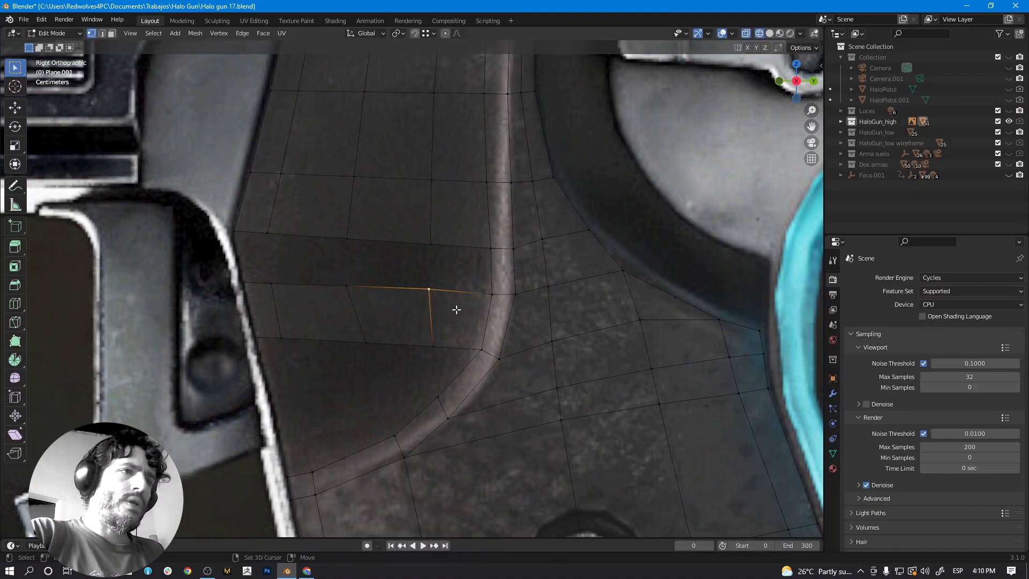
pyautogui.keyDown('shift'); pyautogui.moveTo(455, 307); pyautogui.dragTo(453, 314, button='middle'); pyautogui.keyUp('shift')
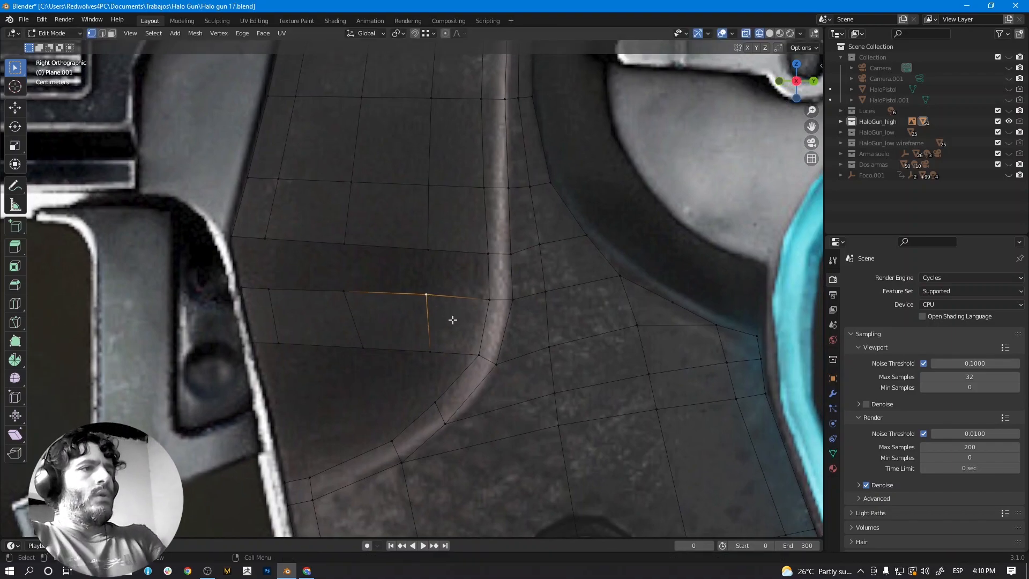
# Fill the gap between the insert's upper faces and the new row with four quad faces in edge mode.
pyautogui.click(102, 33)
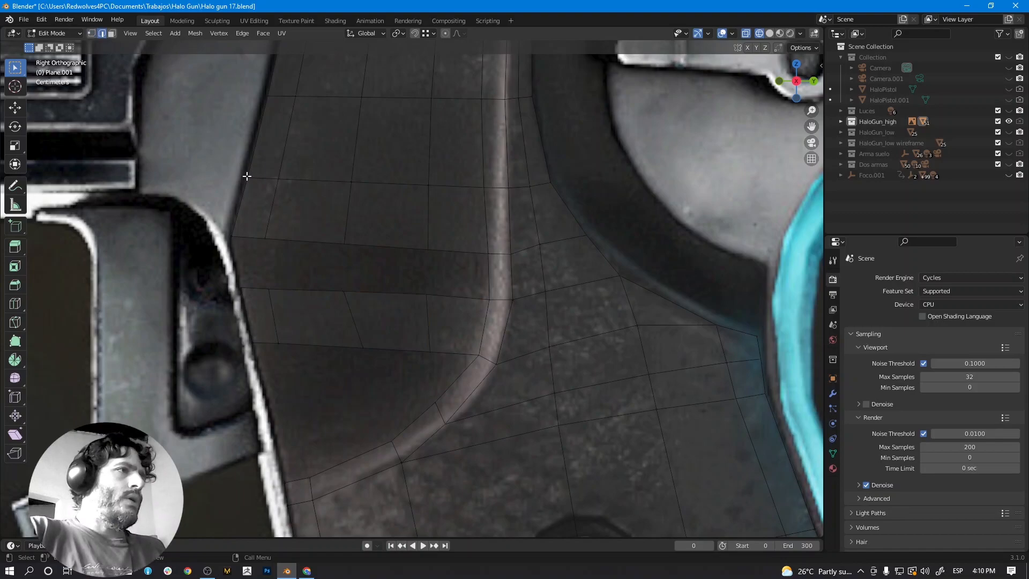
pyautogui.click(250, 237)
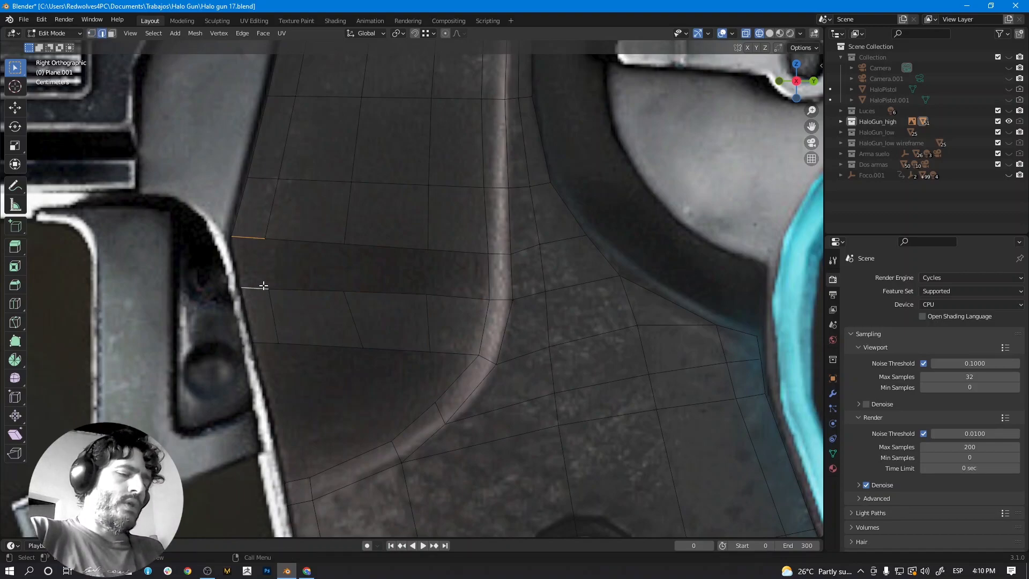
pyautogui.press('f')
pyautogui.click(298, 244)
pyautogui.keyDown('shift'); pyautogui.click(294, 290); pyautogui.keyUp('shift')
pyautogui.press('f')
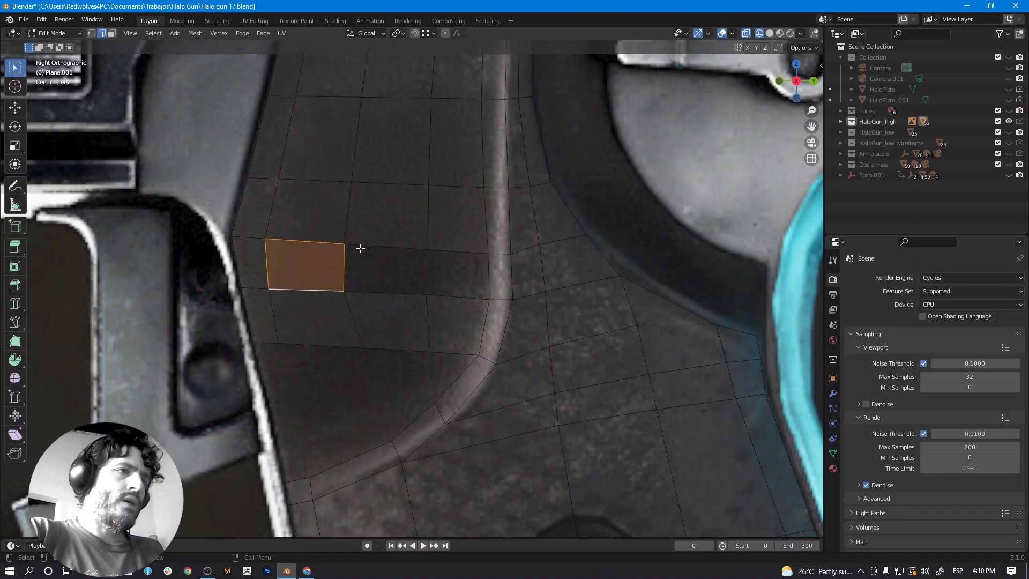
pyautogui.click(361, 249)
pyautogui.keyDown('shift'); pyautogui.click(368, 291); pyautogui.keyUp('shift')
pyautogui.press('f')
pyautogui.click(455, 252)
pyautogui.keyDown('shift'); pyautogui.click(453, 289); pyautogui.keyUp('shift')
pyautogui.press('f')
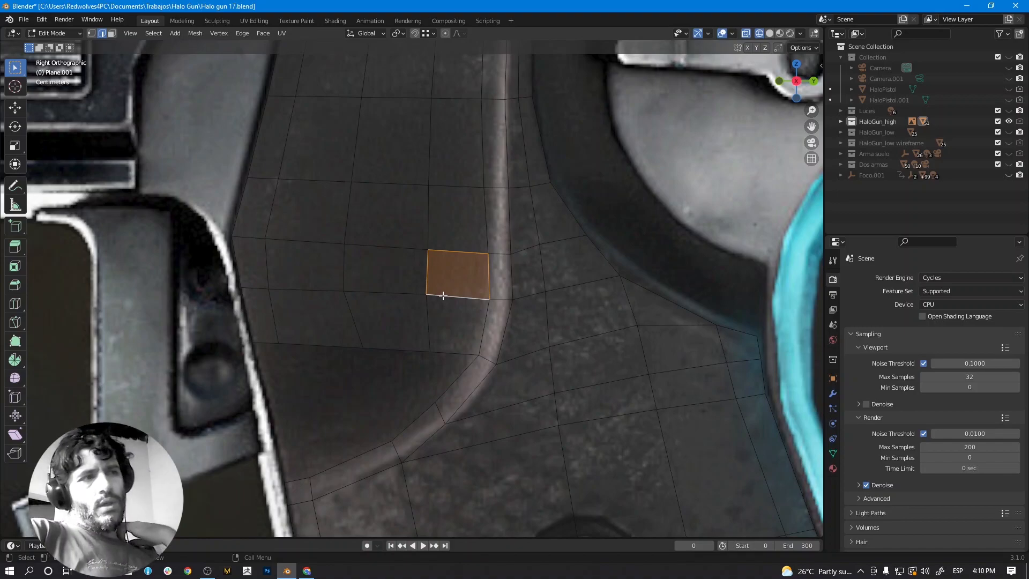
# Undo the four face fills between the insert's upper faces and the new row.
pyautogui.hotkey('ctrl', 'z')
pyautogui.hotkey('ctrl', 'z')
pyautogui.hotkey('ctrl', 'z')
pyautogui.hotkey('ctrl', 'z')
pyautogui.hotkey('ctrl', 'z')
pyautogui.hotkey('ctrl', 'z')
pyautogui.hotkey('ctrl', 'z')
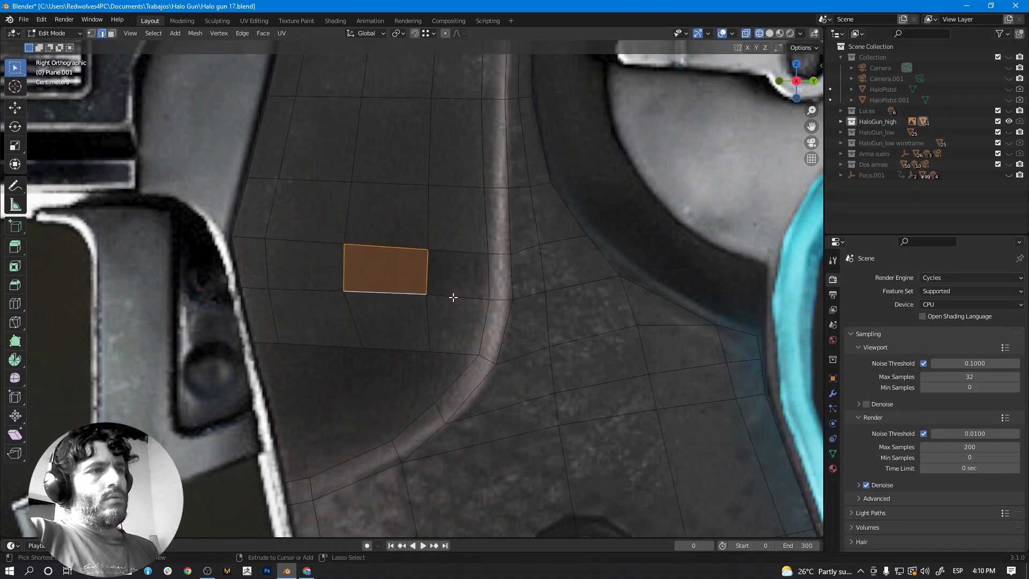
pyautogui.hotkey('ctrl', 'z')
pyautogui.hotkey('ctrl', 'z')
pyautogui.hotkey('ctrl', 'z')
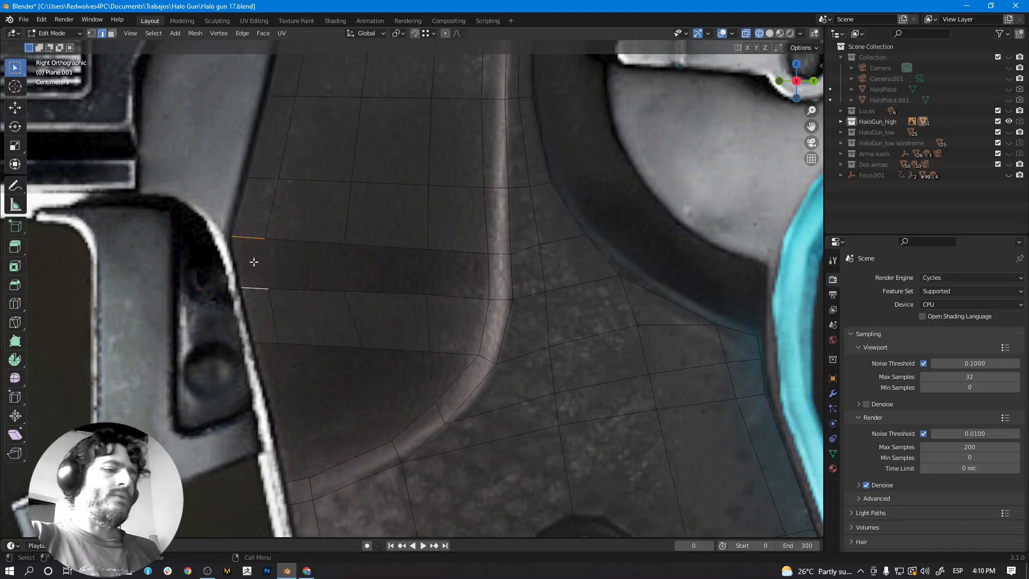
# Refill the gap between the front insert's upper faces and the new row with consecutive quad faces, starting at the front edge.
pyautogui.press('f')
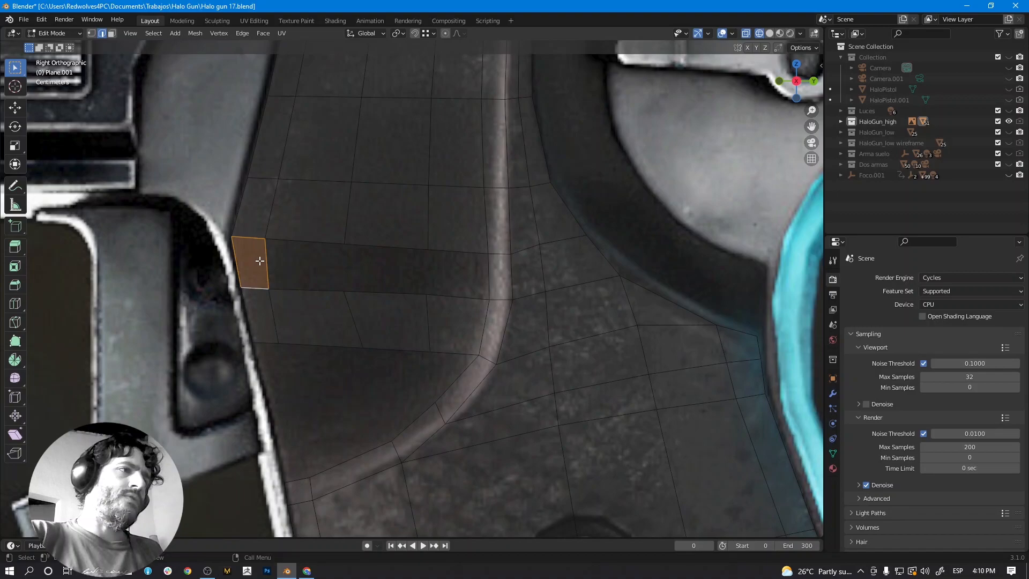
pyautogui.click(266, 264)
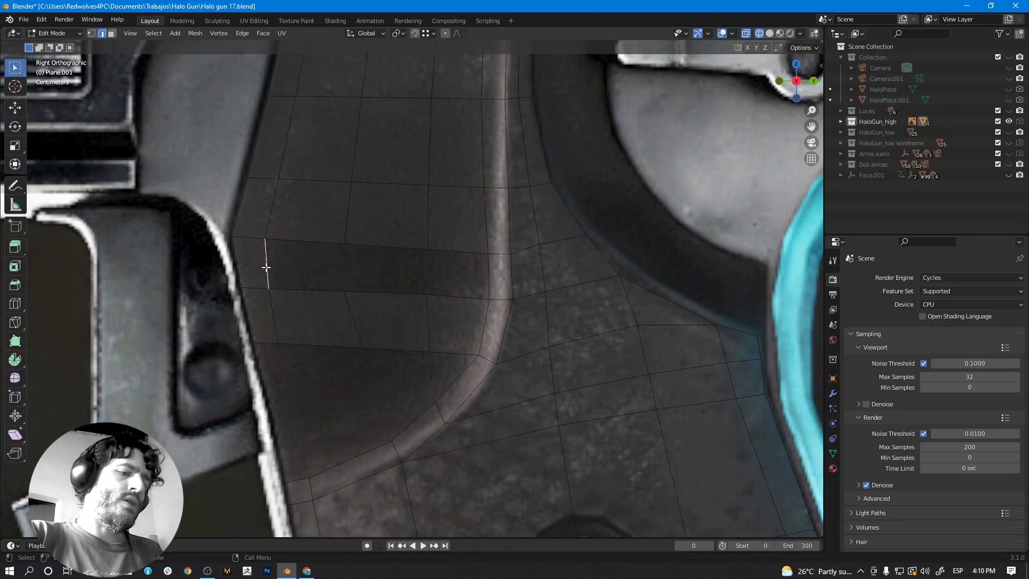
pyautogui.press('f')
pyautogui.press('f')
pyautogui.press('f')
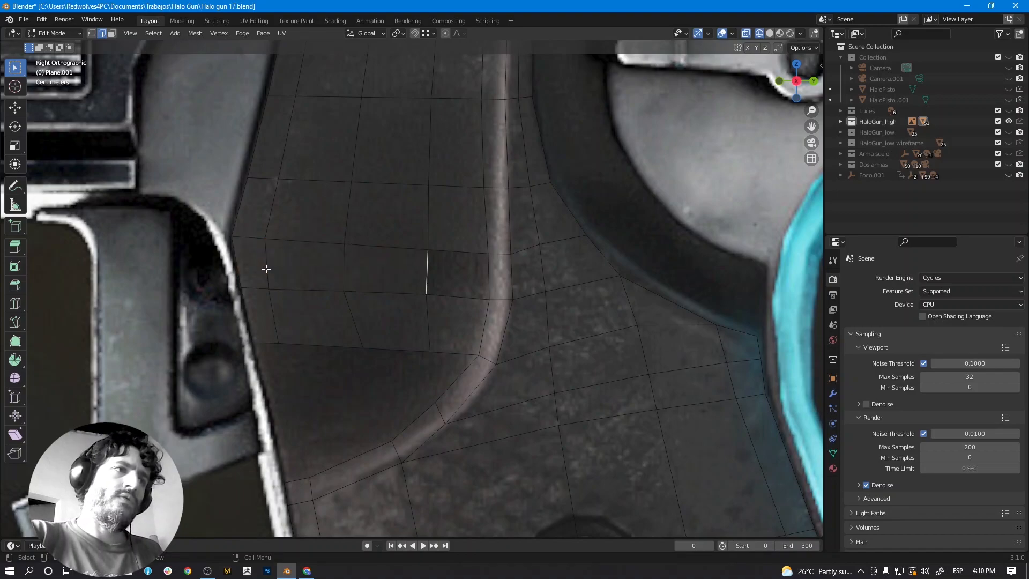
# Fill the insert's remaining lower gap between the new row and the curved light band with quad faces.
pyautogui.keyDown('shift'); pyautogui.moveTo(353, 323); pyautogui.dragTo(345, 287, button='middle'); pyautogui.keyUp('shift')
pyautogui.click(268, 277)
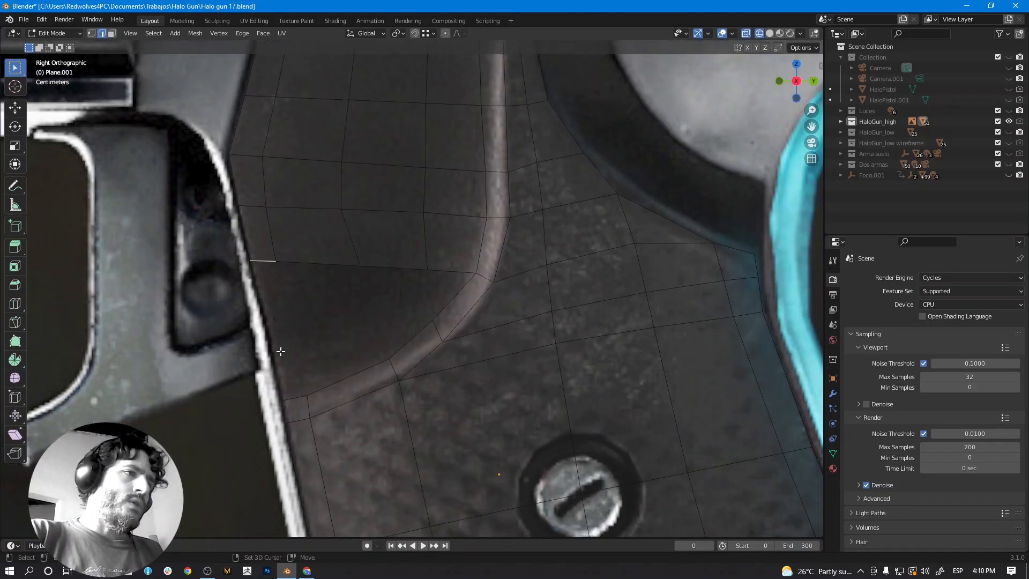
pyautogui.keyDown('shift'); pyautogui.click(293, 399); pyautogui.keyUp('shift')
pyautogui.press('f')
pyautogui.click(295, 350)
pyautogui.press('f')
pyautogui.press('f')
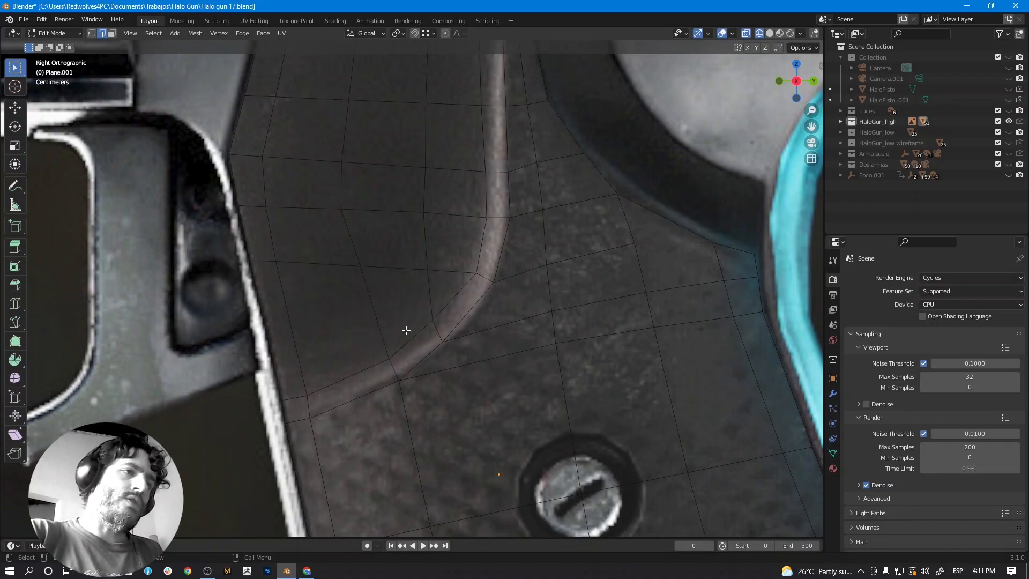
# In vertex mode, lower the middle vertex of the grip row behind the band's bend by about 0.019 m.
pyautogui.scroll(-3, 446, 308)
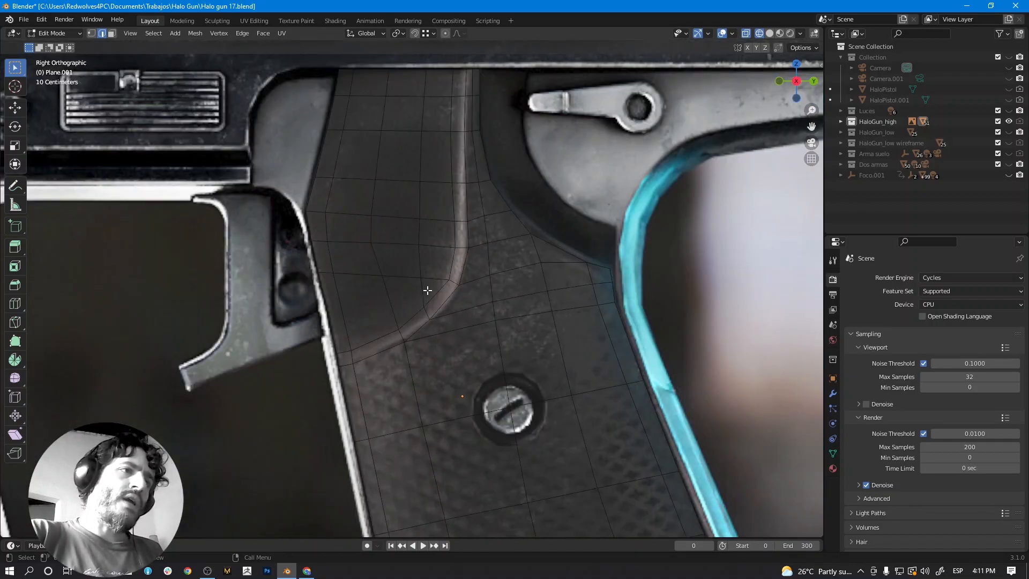
pyautogui.scroll(3, 427, 291)
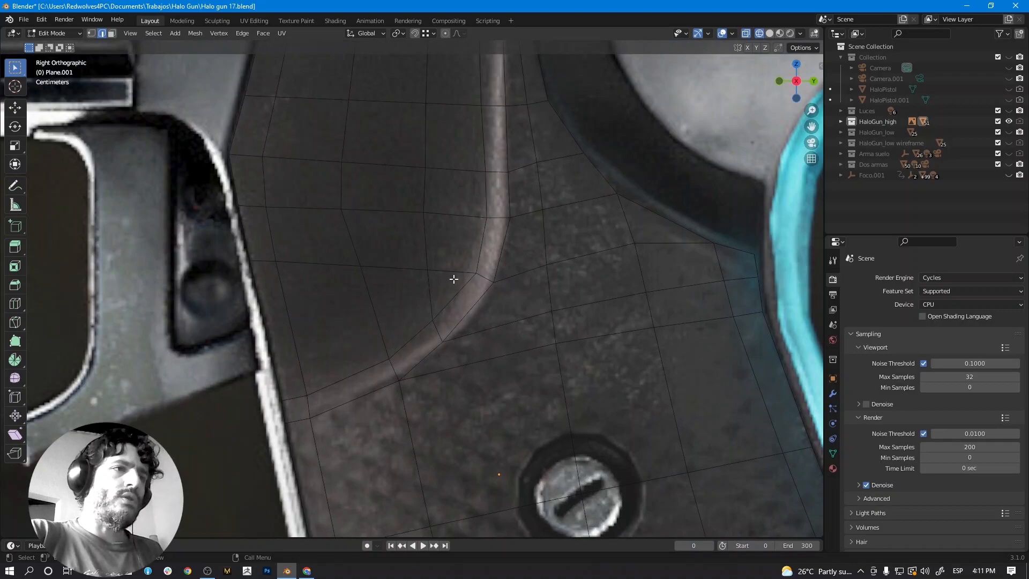
pyautogui.keyDown('shift'); pyautogui.moveTo(453, 280); pyautogui.dragTo(409, 295, button='middle'); pyautogui.keyUp('shift')
pyautogui.press('1')
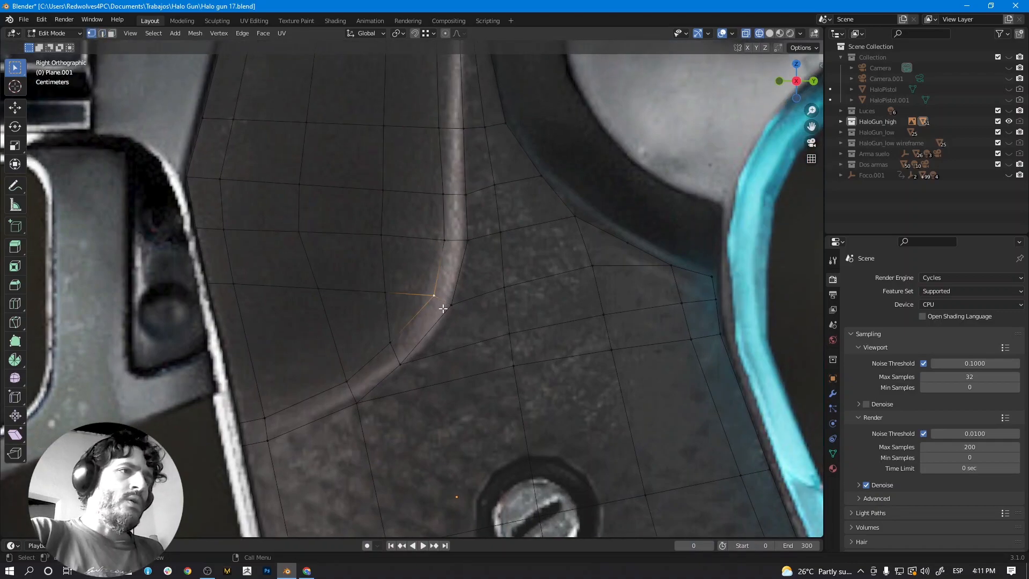
pyautogui.click(505, 291)
pyautogui.press('g')
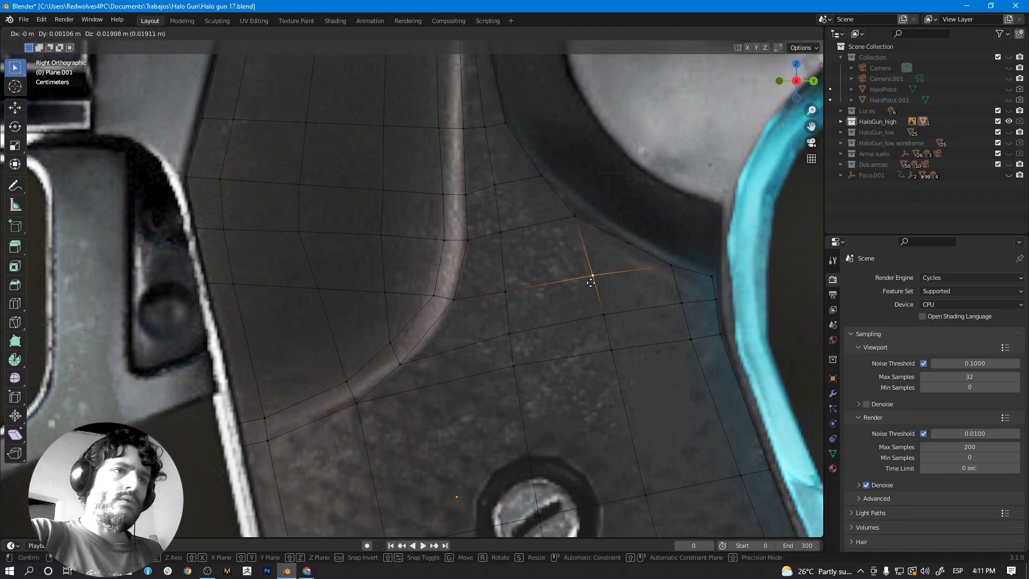
pyautogui.click(591, 282)
# Lower the three interior vertices of the grip loop just above the upper screw to even out the row.
pyautogui.click(522, 368)
pyautogui.press('g')
pyautogui.click(521, 385)
pyautogui.click(616, 363)
pyautogui.press('g')
pyautogui.click(618, 368)
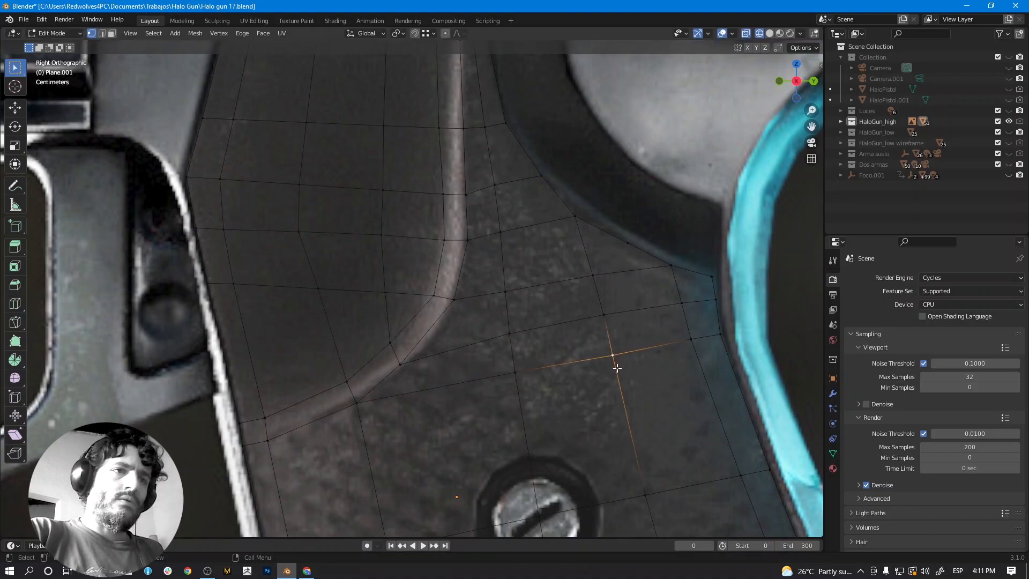
pyautogui.click(717, 342)
pyautogui.press('g')
pyautogui.click(716, 354)
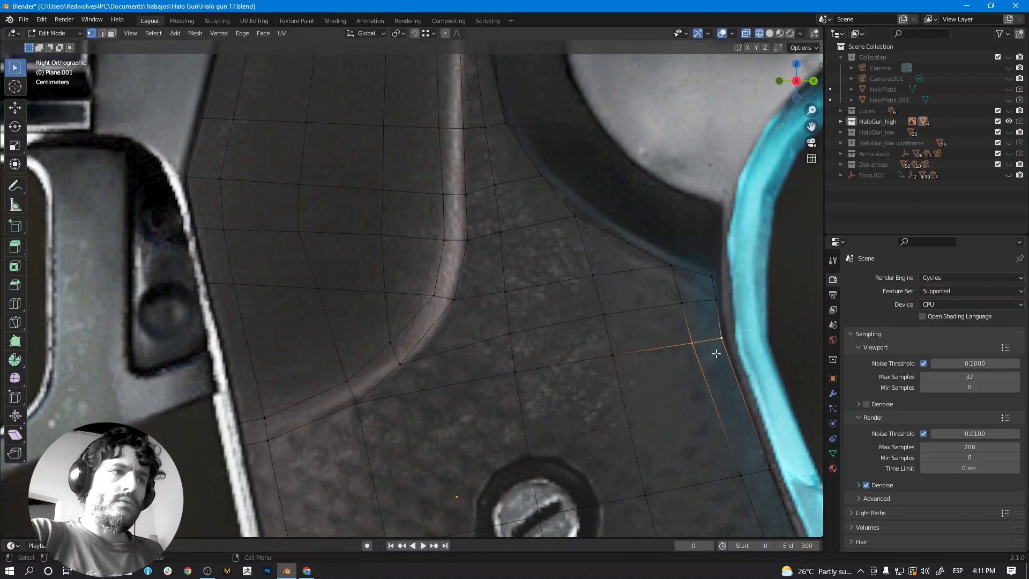
# Move the outer and inner vertices of the light band's lower bend to follow the curve in the reference.
pyautogui.click(406, 369)
pyautogui.press('g')
pyautogui.click(420, 361)
pyautogui.click(392, 342)
pyautogui.press('g')
pyautogui.click(396, 340)
# Lower the inner and outer vertices at the light band's upper bend along the reference curve.
pyautogui.click(434, 294)
pyautogui.press('g')
pyautogui.click(433, 300)
pyautogui.click(453, 300)
pyautogui.press('g')
pyautogui.click(452, 312)
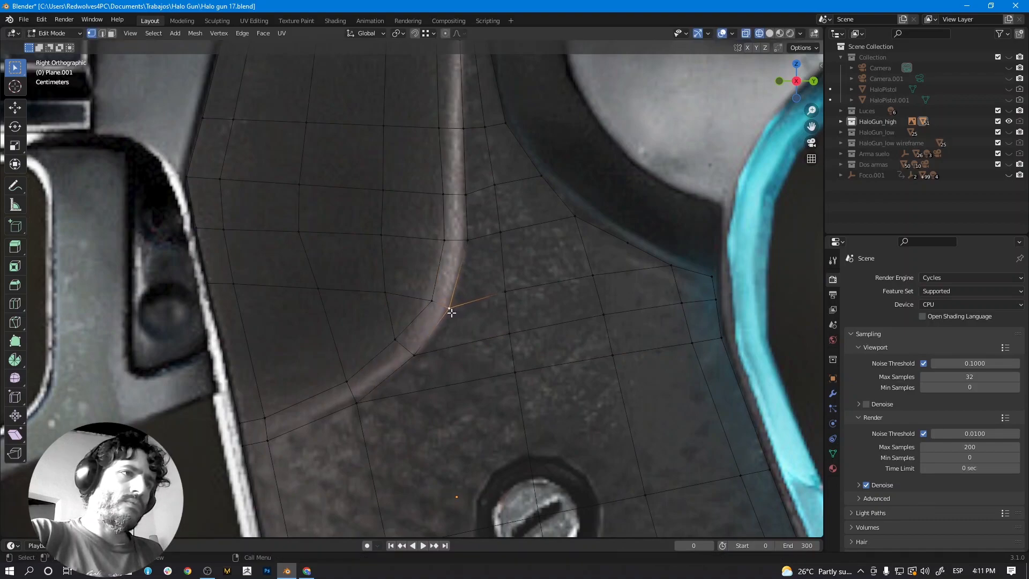
# Lower the light band's vertices just above the bend and the adjacent grip vertex behind them.
pyautogui.click(472, 244)
pyautogui.press('g')
pyautogui.click(464, 254)
pyautogui.press('g')
pyautogui.click(466, 253)
pyautogui.click(500, 233)
pyautogui.press('g')
pyautogui.click(500, 251)
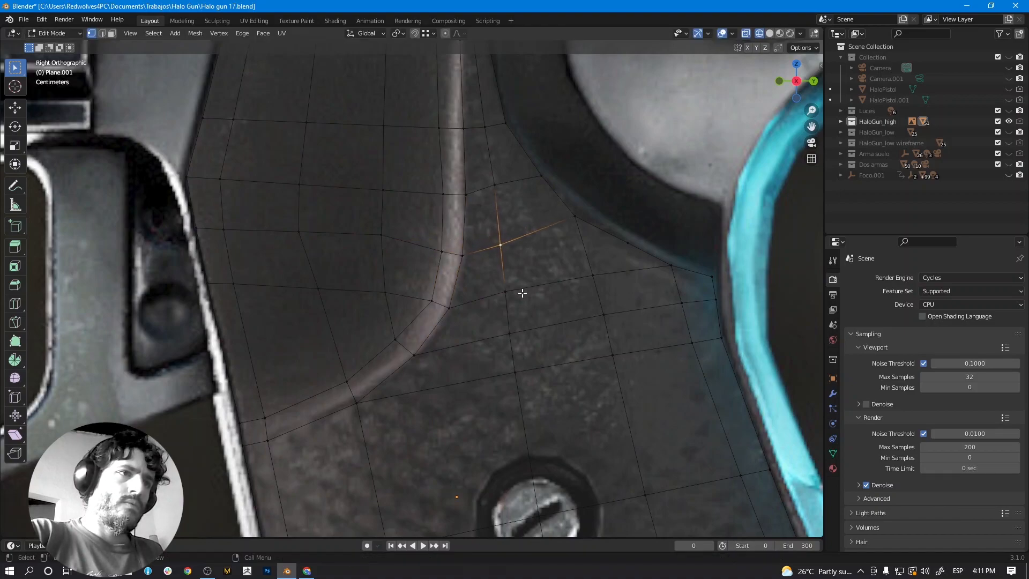
# Nudge the next two vertices down the grip's column behind the light band slightly downward.
pyautogui.click(505, 292)
pyautogui.press('g')
pyautogui.click(505, 294)
pyautogui.click(510, 334)
pyautogui.press('g')
pyautogui.click(513, 348)
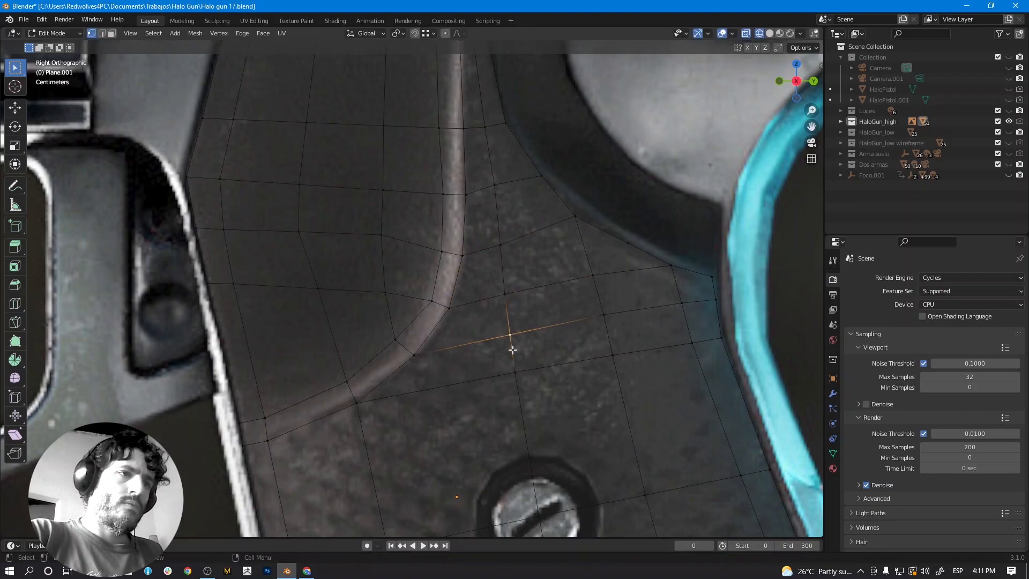
# Inspect the grip mesh against the whole pistol reference and in a shaded perspective view.
pyautogui.scroll(-7, 504, 368)
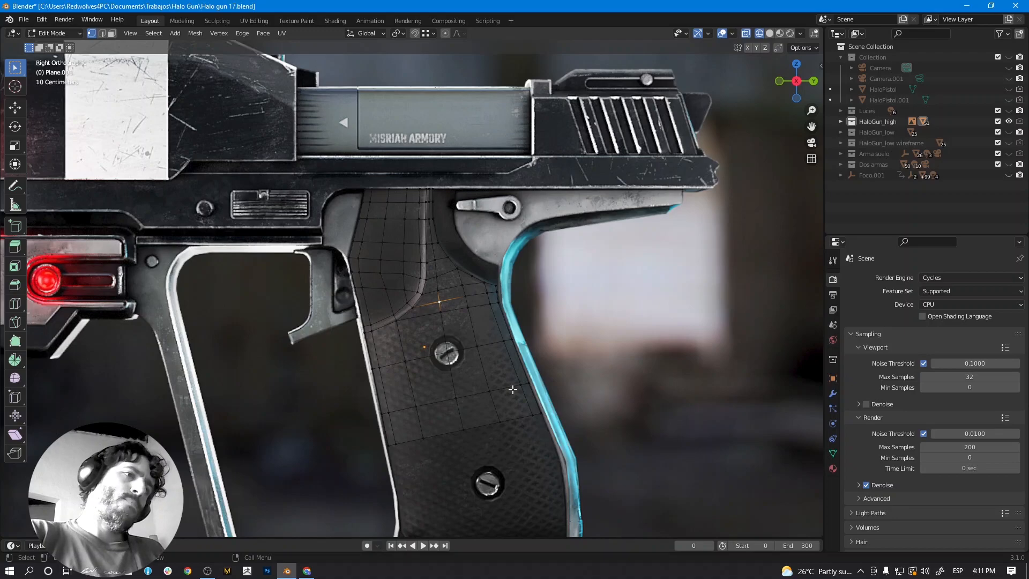
pyautogui.scroll(6, 513, 390)
pyautogui.keyDown('shift'); pyautogui.moveTo(487, 370); pyautogui.dragTo(517, 348, button='middle'); pyautogui.keyUp('shift')
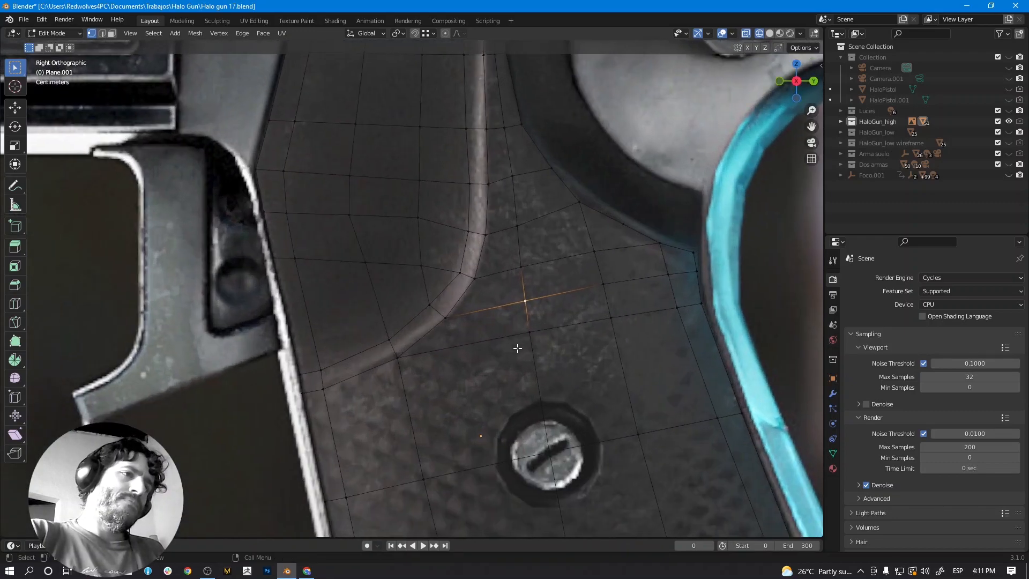
pyautogui.scroll(-5, 513, 348)
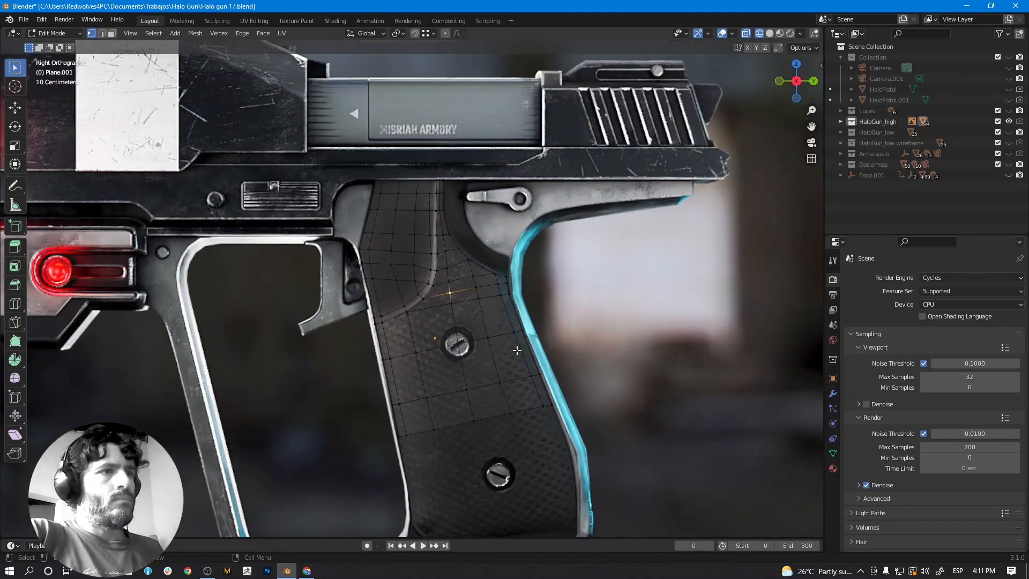
pyautogui.scroll(-4, 492, 352)
pyautogui.moveTo(491, 352); pyautogui.dragTo(378, 356, button='middle')
pyautogui.scroll(4, 412, 369)
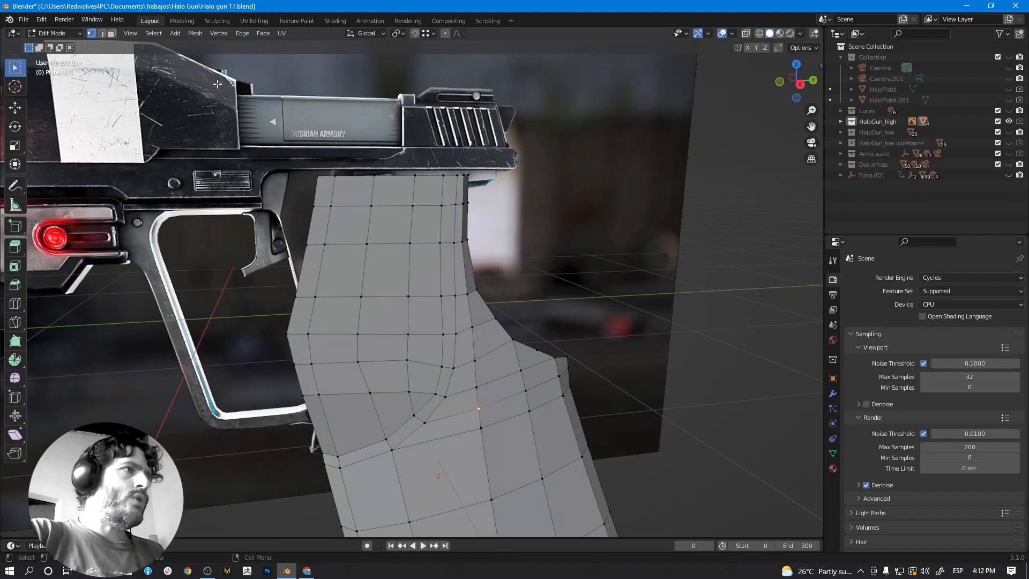
# In face mode, select the eight front-insert faces in the top two rows, leaving out the light band.
pyautogui.click(112, 33)
pyautogui.keyDown('shift'); pyautogui.click(323, 188); pyautogui.keyUp('shift')
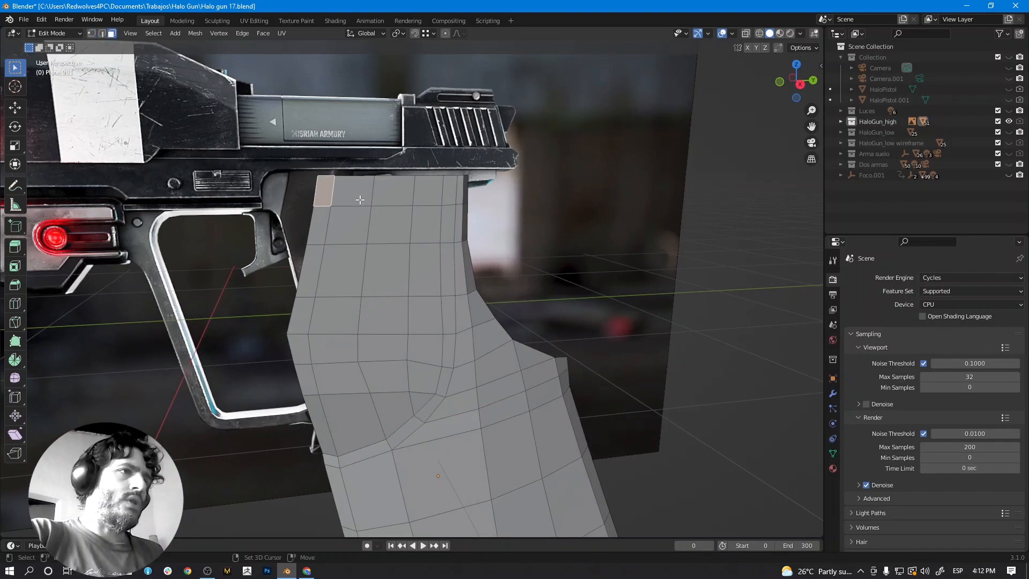
pyautogui.keyDown('shift'); pyautogui.click(352, 191); pyautogui.keyUp('shift')
pyautogui.keyDown('shift'); pyautogui.click(392, 191); pyautogui.keyUp('shift')
pyautogui.keyDown('shift'); pyautogui.click(429, 191); pyautogui.keyUp('shift')
pyautogui.keyDown('shift'); pyautogui.click(430, 226); pyautogui.keyUp('shift')
pyautogui.keyDown('shift'); pyautogui.click(394, 230); pyautogui.keyUp('shift')
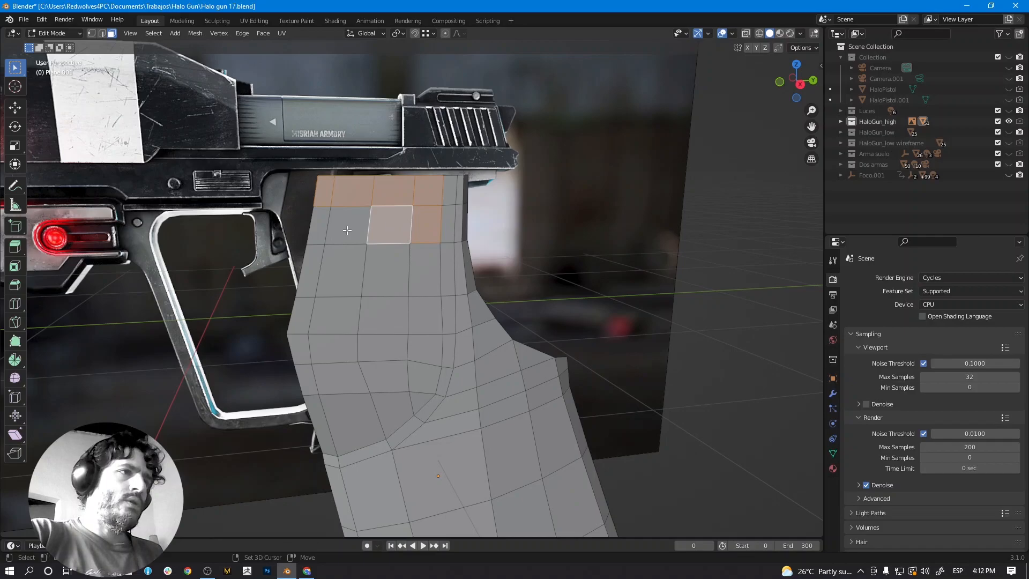
pyautogui.keyDown('shift'); pyautogui.click(347, 230); pyautogui.keyUp('shift')
pyautogui.keyDown('shift'); pyautogui.click(326, 234); pyautogui.keyUp('shift')
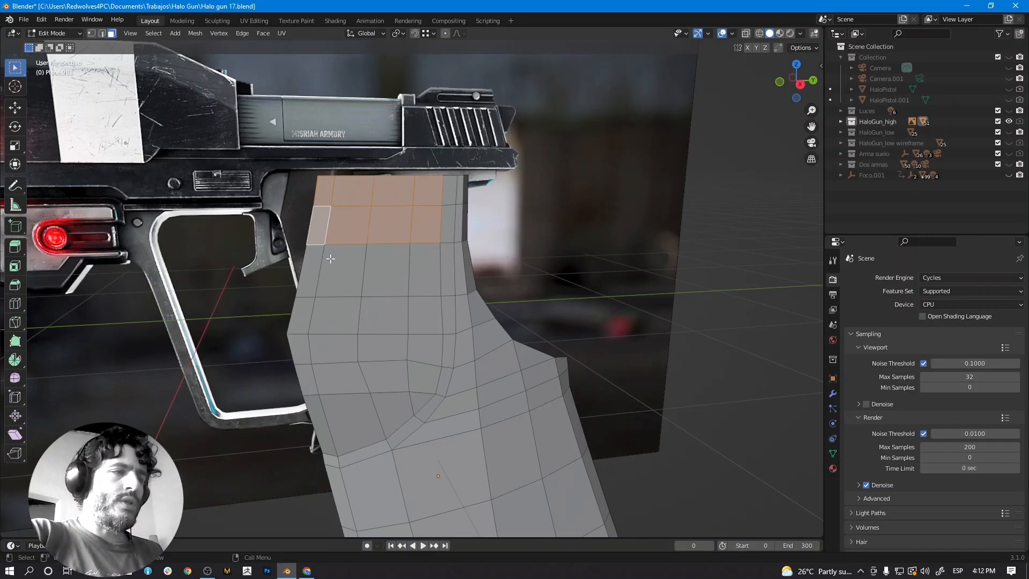
# Add the rest of the front insert's faces down to the curved band to the selection with Circle Select.
pyautogui.press('c')
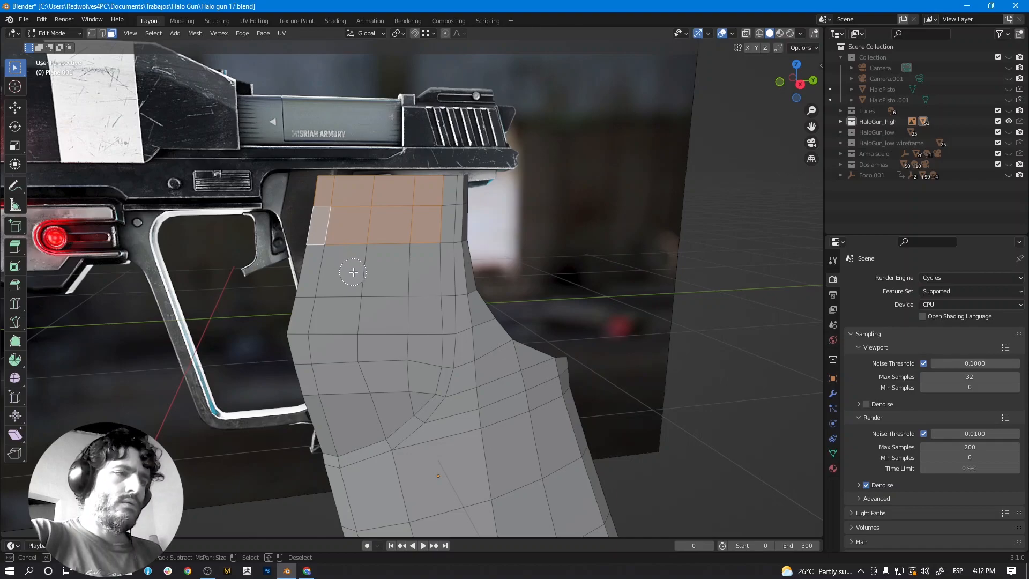
pyautogui.moveTo(322, 272); pyautogui.dragTo(399, 267)
pyautogui.moveTo(410, 313)
pyautogui.mouseDown()
pyautogui.moveTo(319, 324)
pyautogui.moveTo(319, 378)
pyautogui.moveTo(386, 397)
pyautogui.moveTo(411, 350)
pyautogui.moveTo(403, 385)
pyautogui.mouseUp()
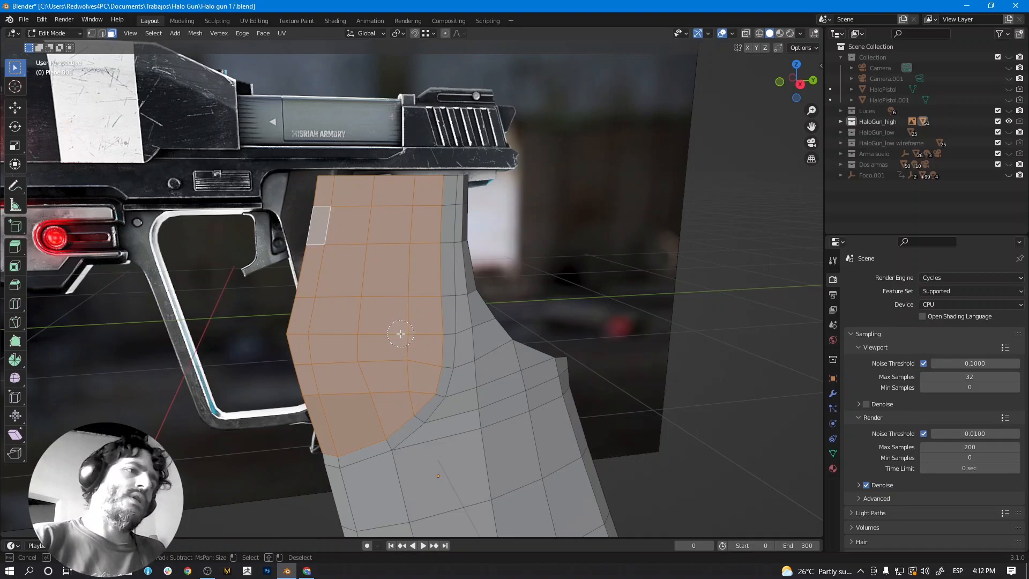
pyautogui.press('Escape')
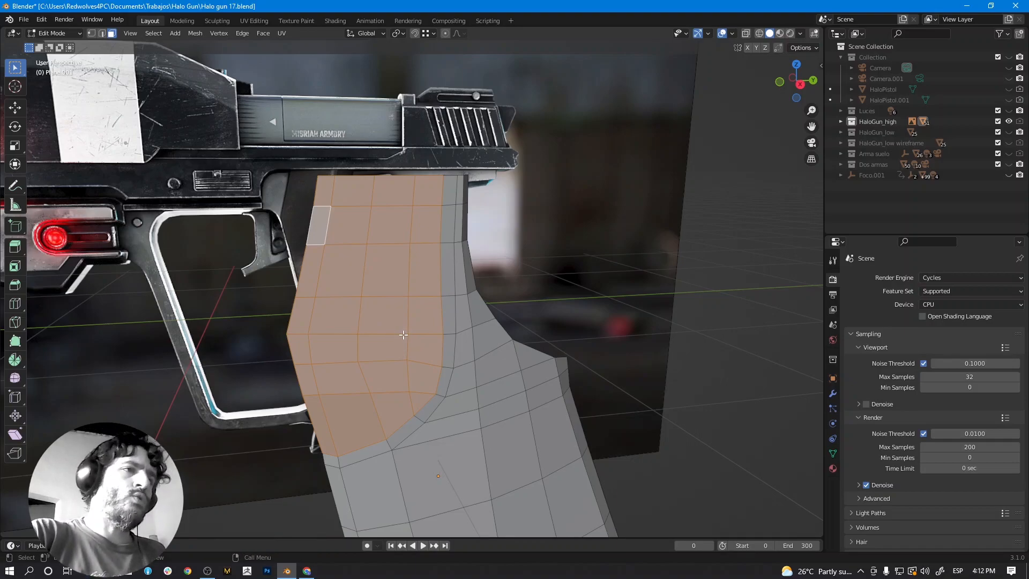
# Deselect the faces in the insert's bottom row next to the curved light band.
pyautogui.moveTo(399, 345); pyautogui.dragTo(430, 349, button='middle')
pyautogui.moveTo(412, 350); pyautogui.dragTo(380, 419, button='middle')
pyautogui.keyDown('shift'); pyautogui.click(354, 417); pyautogui.keyUp('shift')
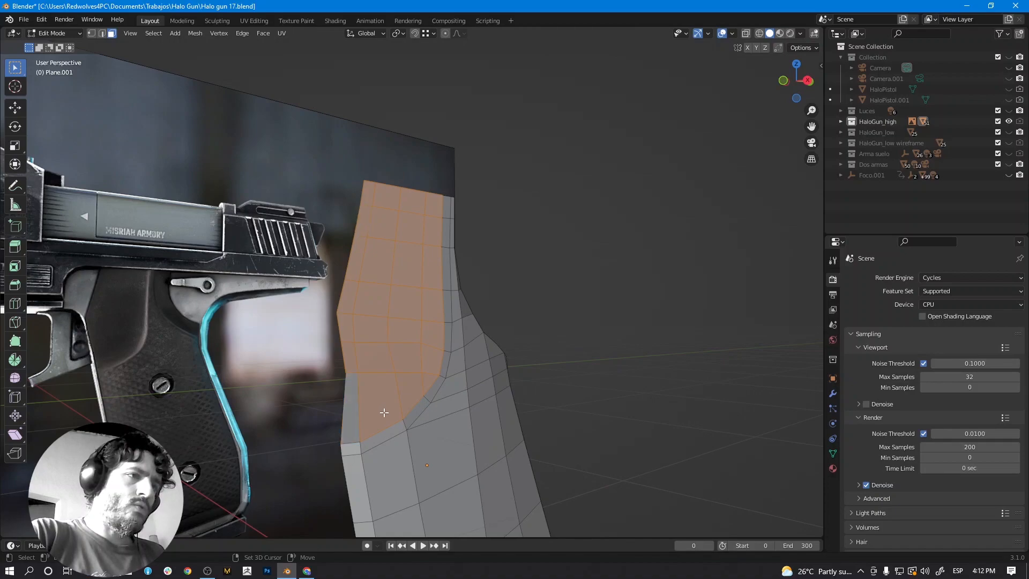
pyautogui.keyDown('shift'); pyautogui.click(384, 412); pyautogui.keyUp('shift')
pyautogui.keyDown('shift'); pyautogui.click(409, 405); pyautogui.keyUp('shift')
# Move the selected insert faces inward along the global X axis by about -0.027 m.
pyautogui.moveTo(431, 380); pyautogui.dragTo(545, 400, button='middle')
pyautogui.press('g')
pyautogui.press('x')
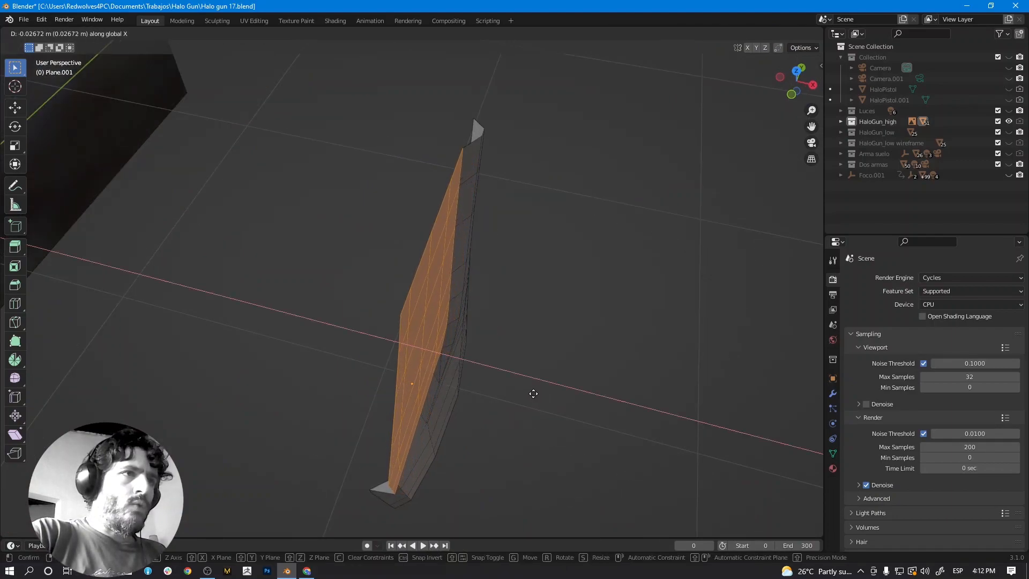
pyautogui.click(534, 394)
# From the top view, shift the selected insert faces along the global X axis by about -0.003 m.
pyautogui.moveTo(519, 402); pyautogui.dragTo(502, 346, button='middle')
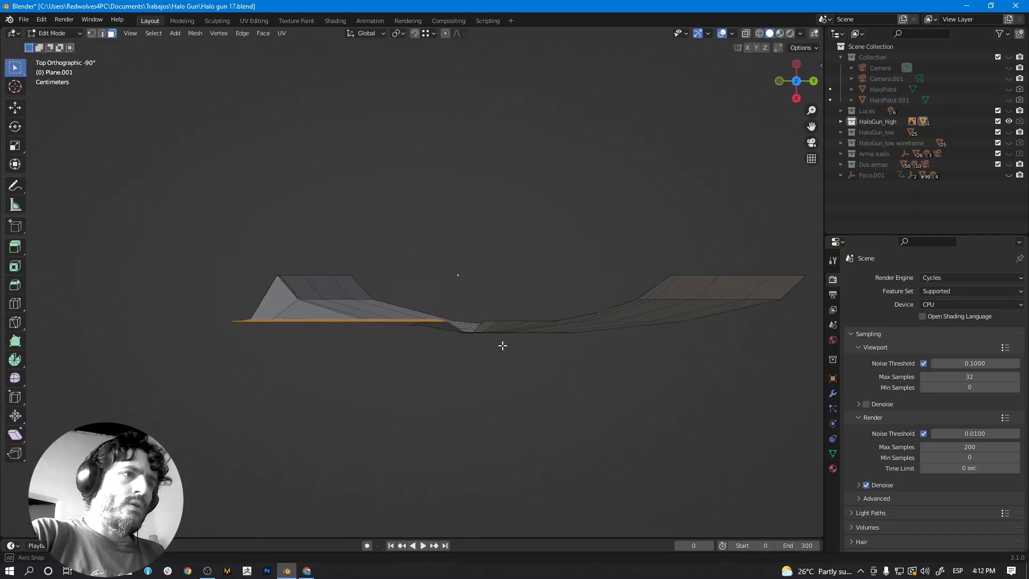
pyautogui.scroll(2, 464, 359)
pyautogui.press('g')
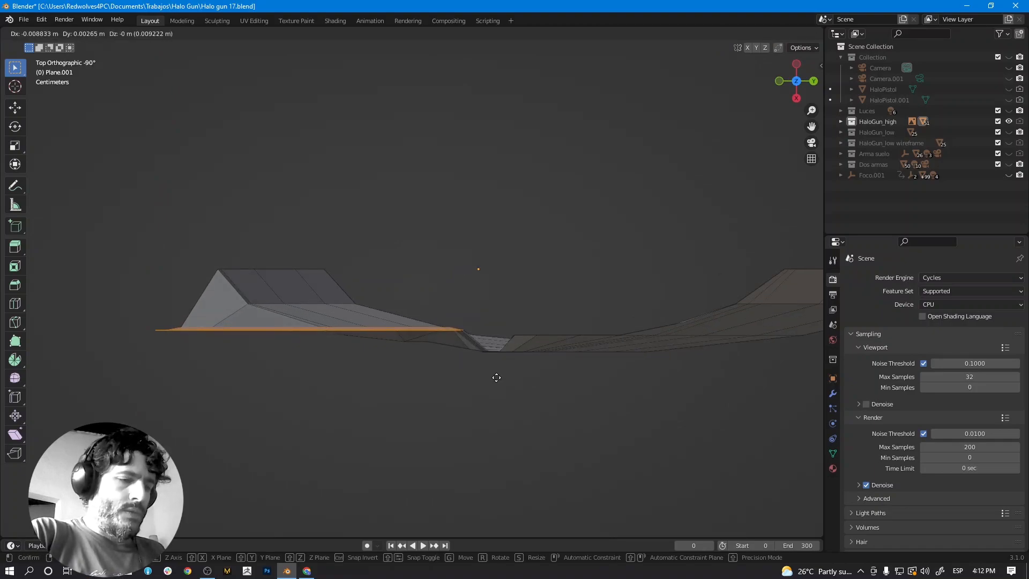
pyautogui.press('y')
pyautogui.press('y')
pyautogui.press('x')
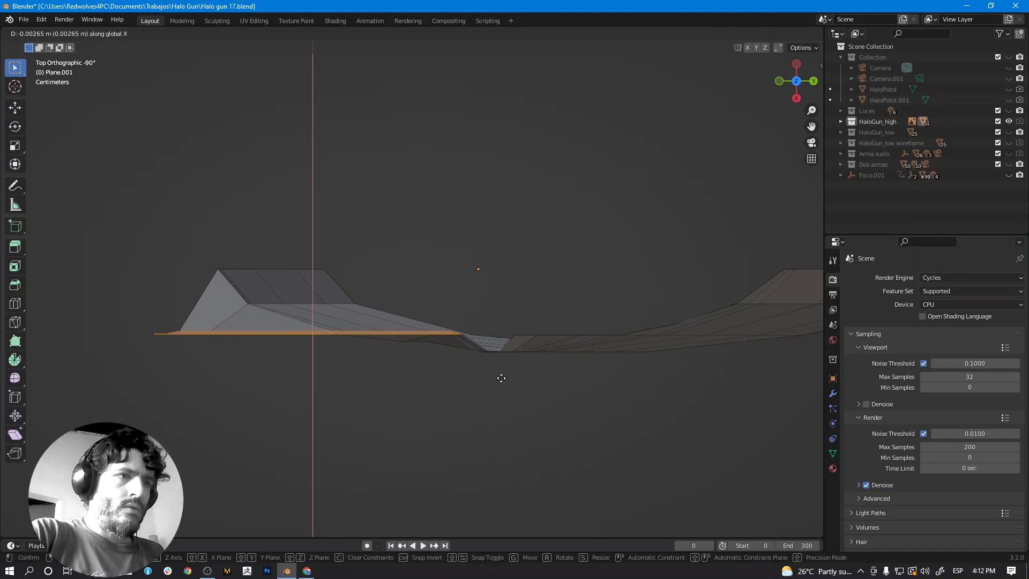
pyautogui.click(502, 379)
pyautogui.moveTo(497, 379); pyautogui.dragTo(487, 297, button='middle')
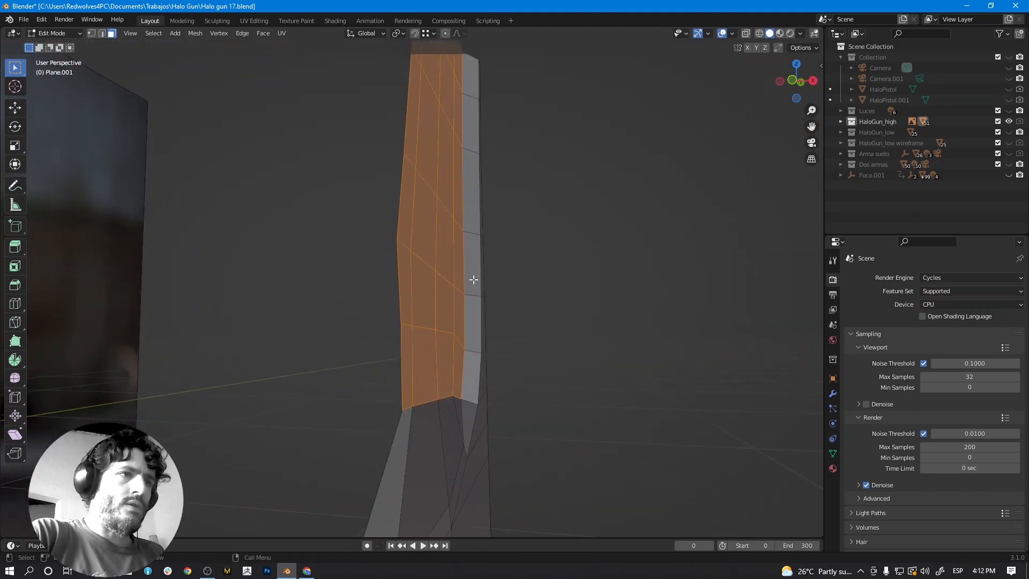
pyautogui.moveTo(491, 252); pyautogui.dragTo(457, 321, button='middle')
pyautogui.click(101, 34)
pyautogui.moveTo(461, 295)
pyautogui.mouseDown(button='middle')
pyautogui.moveTo(503, 287)
pyautogui.moveTo(455, 308)
pyautogui.mouseUp(button='middle')
pyautogui.click(443, 324)
pyautogui.keyDown('shift'); pyautogui.click(407, 361); pyautogui.keyUp('shift')
pyautogui.keyDown('shift'); pyautogui.click(379, 375); pyautogui.keyUp('shift')
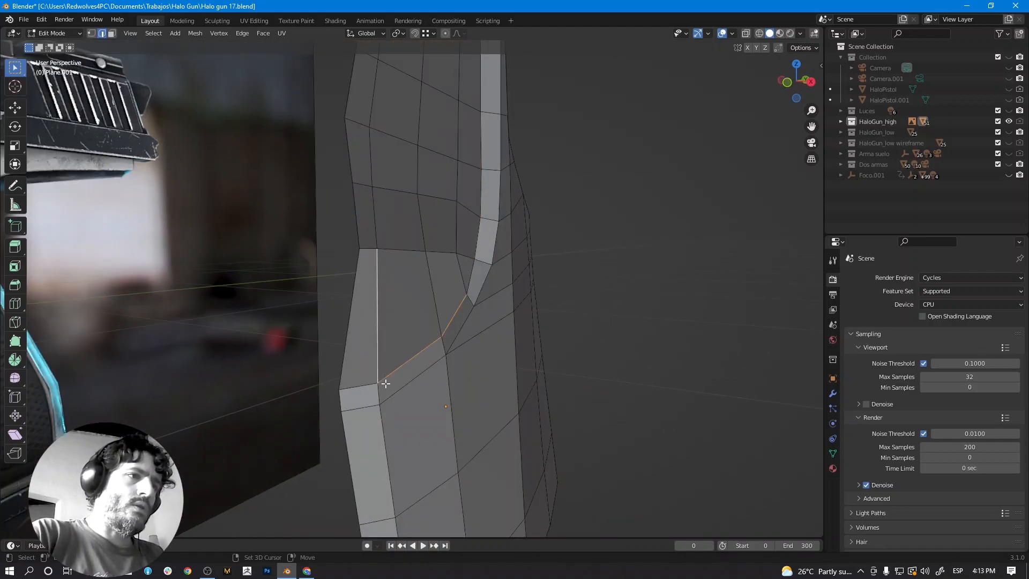
pyautogui.moveTo(436, 376); pyautogui.dragTo(472, 332, button='middle')
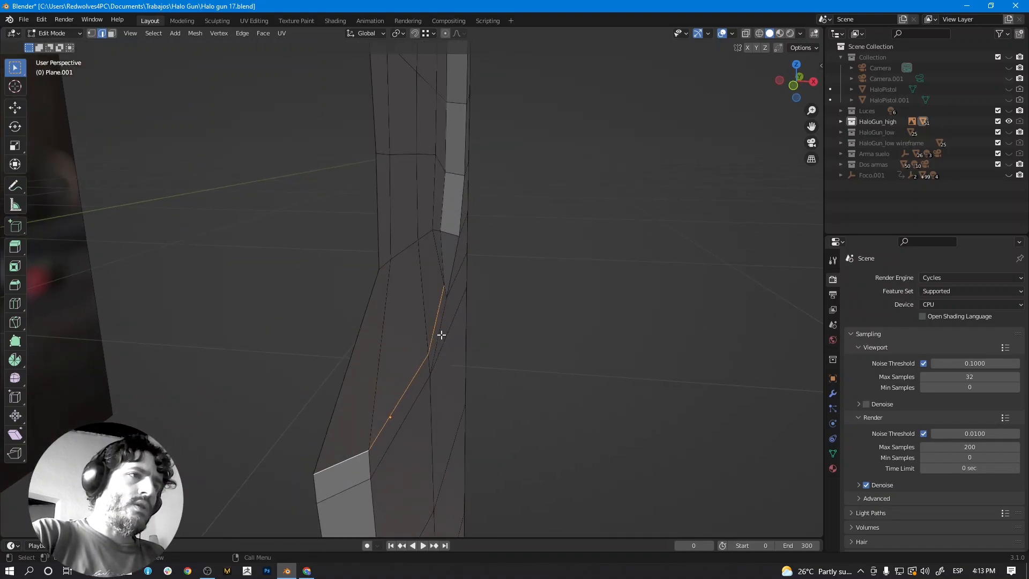
pyautogui.moveTo(420, 355); pyautogui.dragTo(471, 290, button='middle')
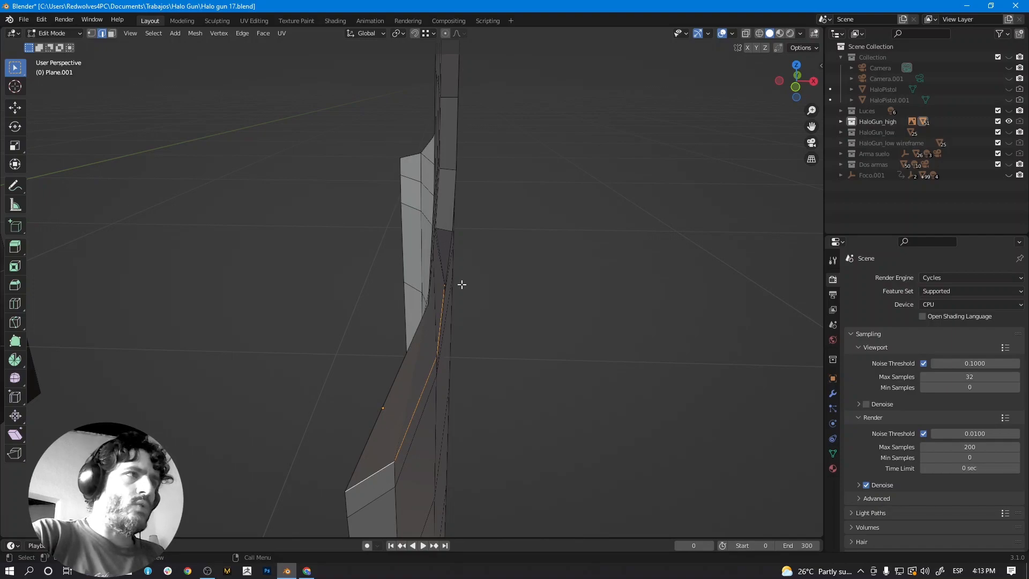
pyautogui.moveTo(371, 237); pyautogui.dragTo(563, 282, button='middle')
pyautogui.hotkey('alt', 'a')
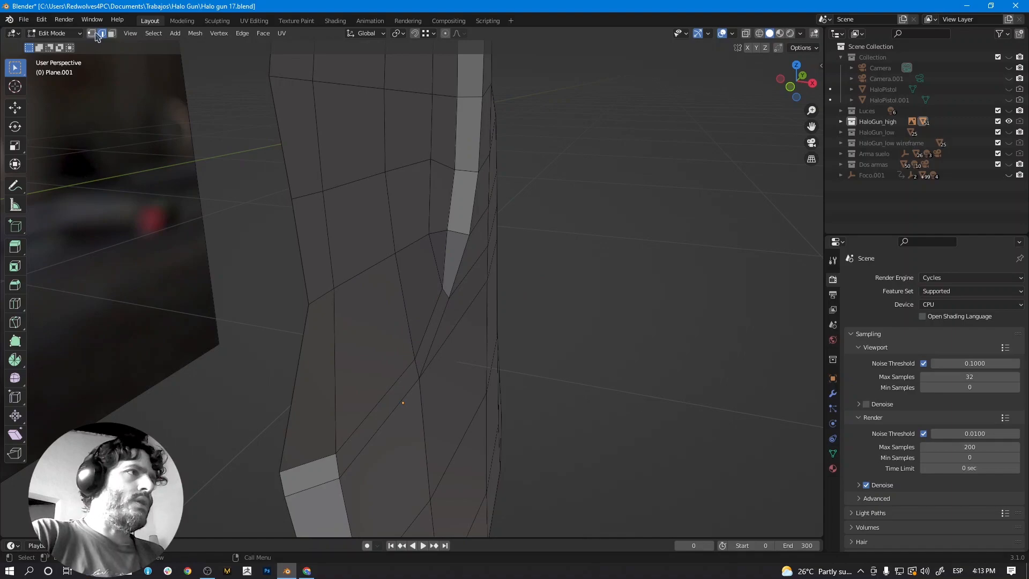
# Turn on snapping and move the inner vertex at the light band's lower bend about -0.082 m along global X, aligned with the vertex above.
pyautogui.click(432, 281)
pyautogui.press('KP_Decimal')
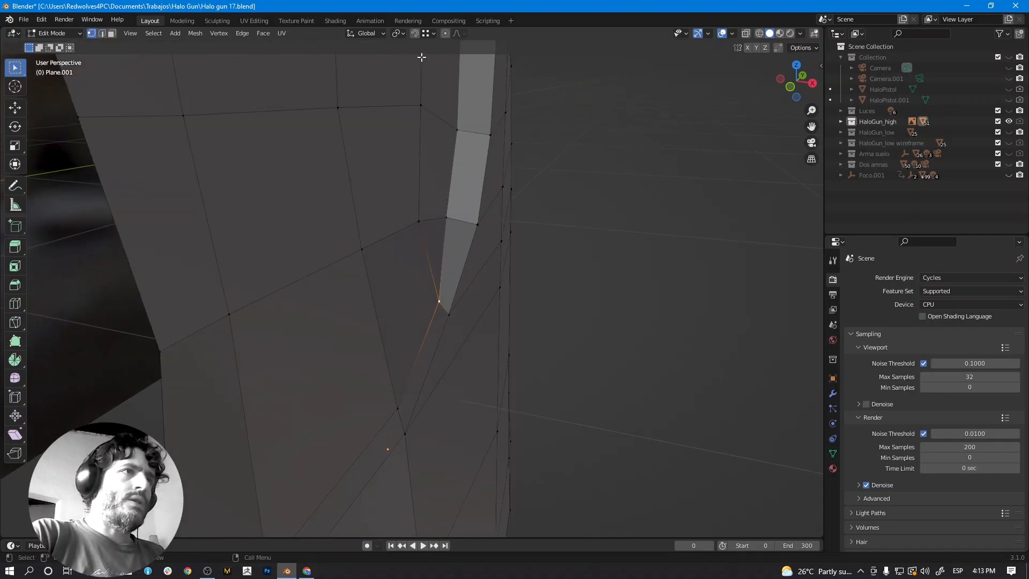
pyautogui.click(433, 34)
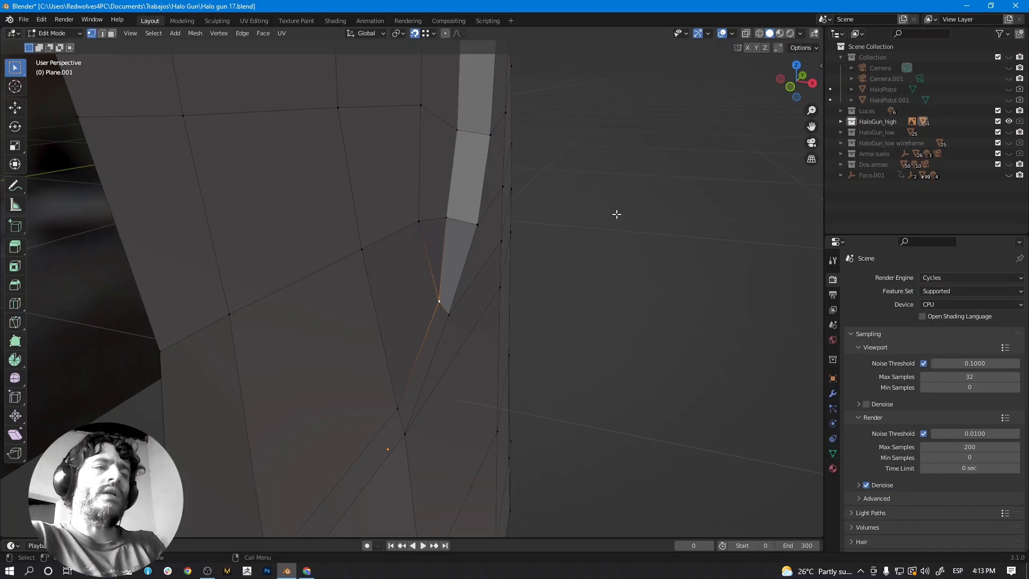
pyautogui.moveTo(572, 264); pyautogui.dragTo(484, 269, button='middle')
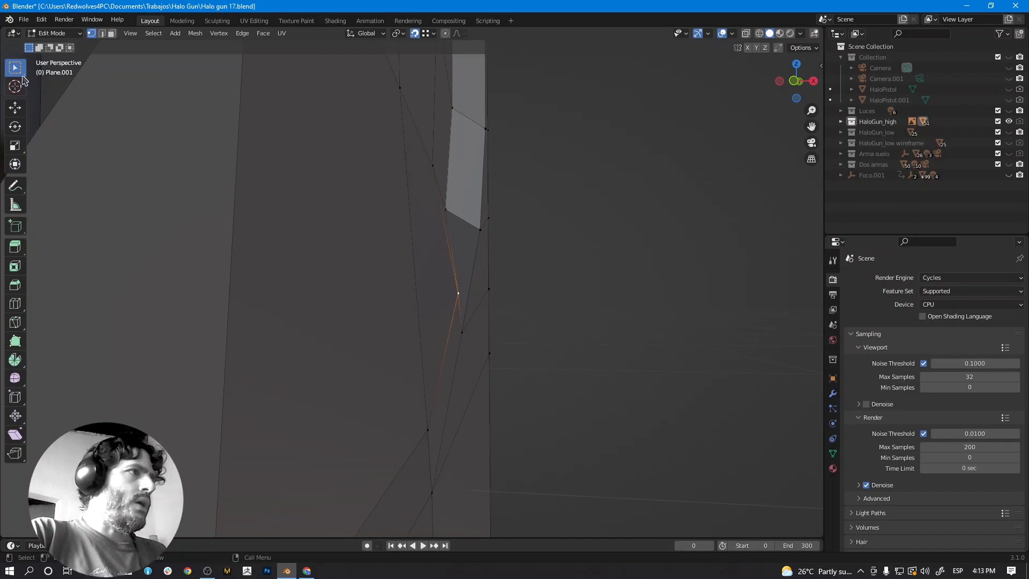
pyautogui.click(15, 107)
pyautogui.moveTo(524, 309); pyautogui.dragTo(530, 350, button='middle')
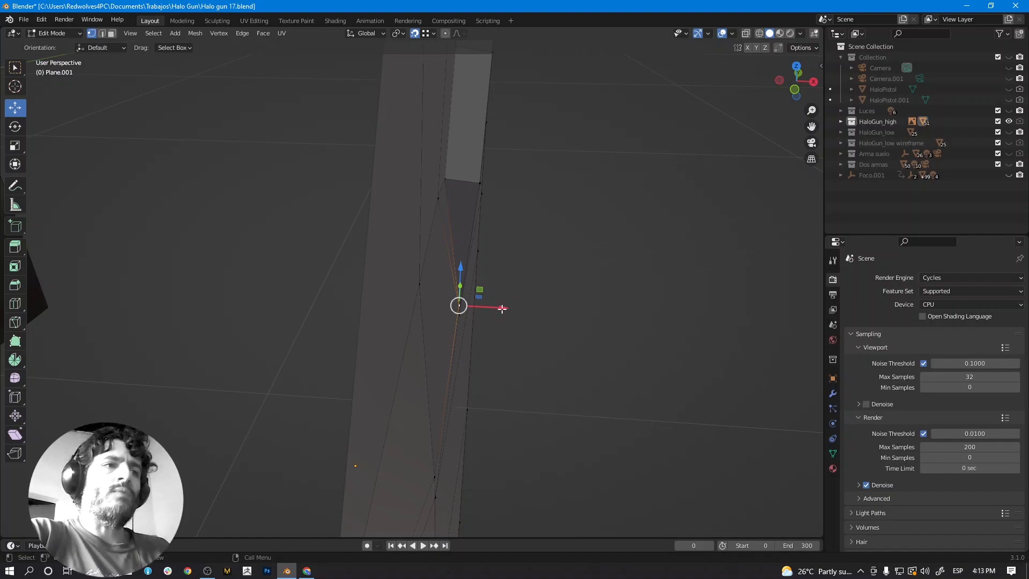
pyautogui.moveTo(502, 309)
pyautogui.mouseDown()
pyautogui.moveTo(673, 317)
pyautogui.moveTo(452, 304)
pyautogui.moveTo(472, 262)
pyautogui.moveTo(450, 182)
pyautogui.mouseUp()
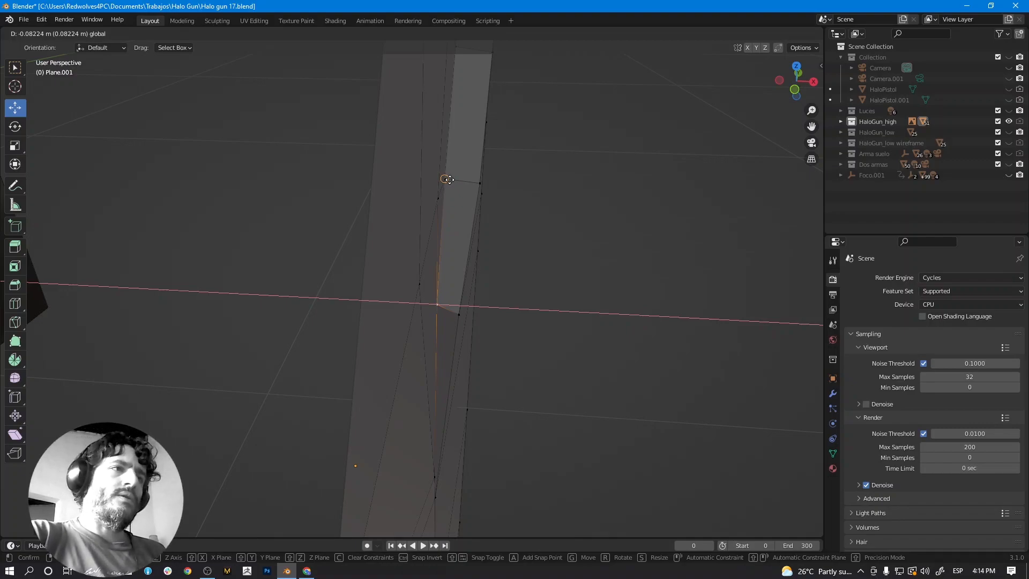
pyautogui.click(449, 179)
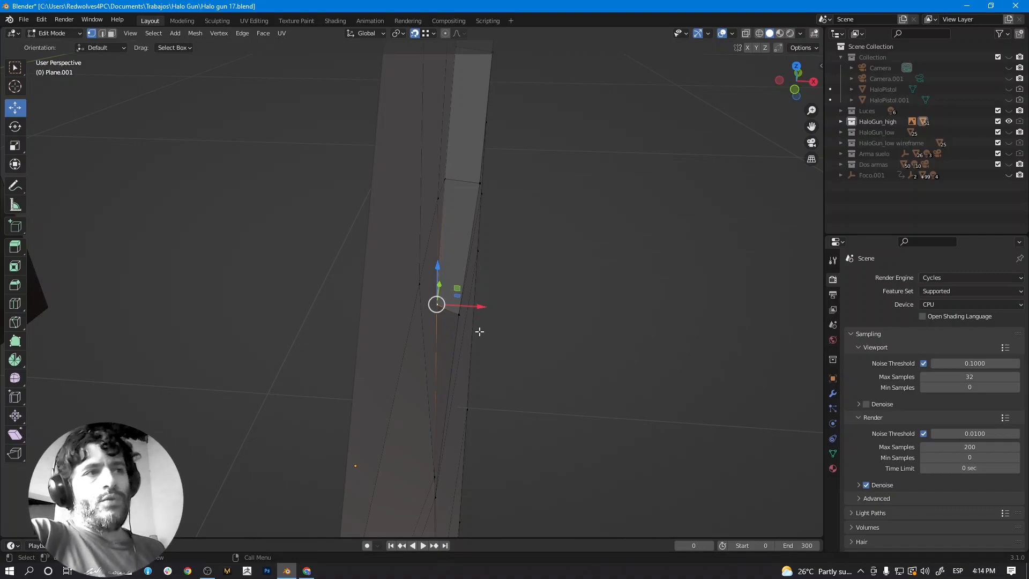
pyautogui.moveTo(503, 337); pyautogui.dragTo(534, 308, button='middle')
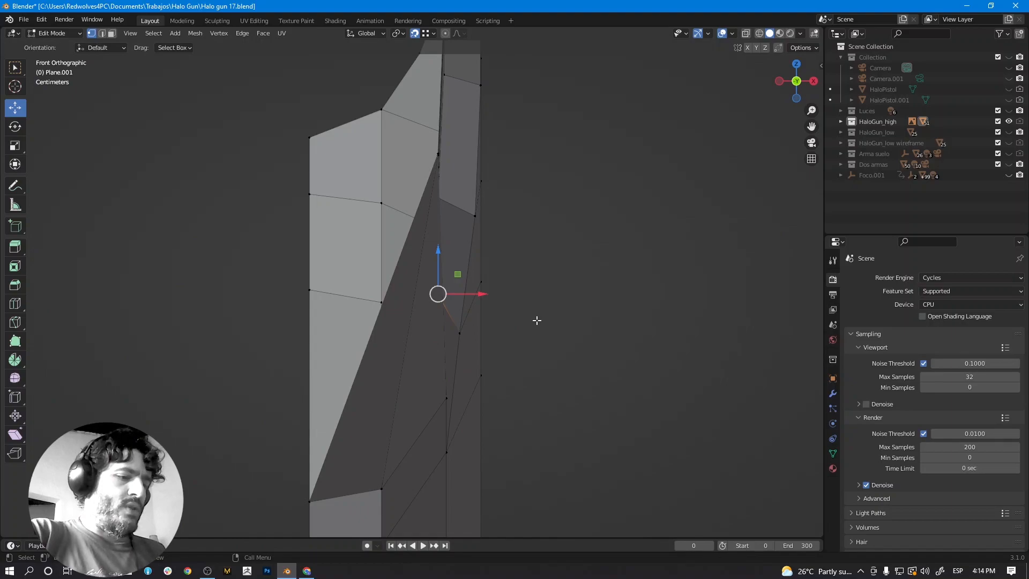
# Move the next inner band vertex down along the global X axis, snapping it in line with the band vertex above it.
pyautogui.hotkey('shift', 'z')
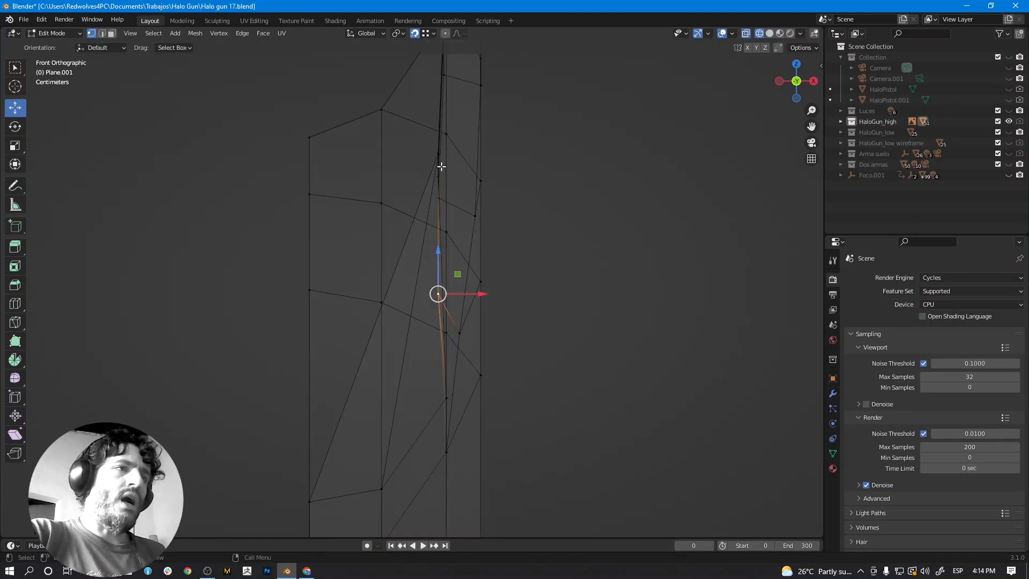
pyautogui.moveTo(453, 211)
pyautogui.mouseDown(button='middle')
pyautogui.moveTo(545, 324)
pyautogui.moveTo(535, 329)
pyautogui.mouseUp(button='middle')
pyautogui.hotkey('shift', 'z')
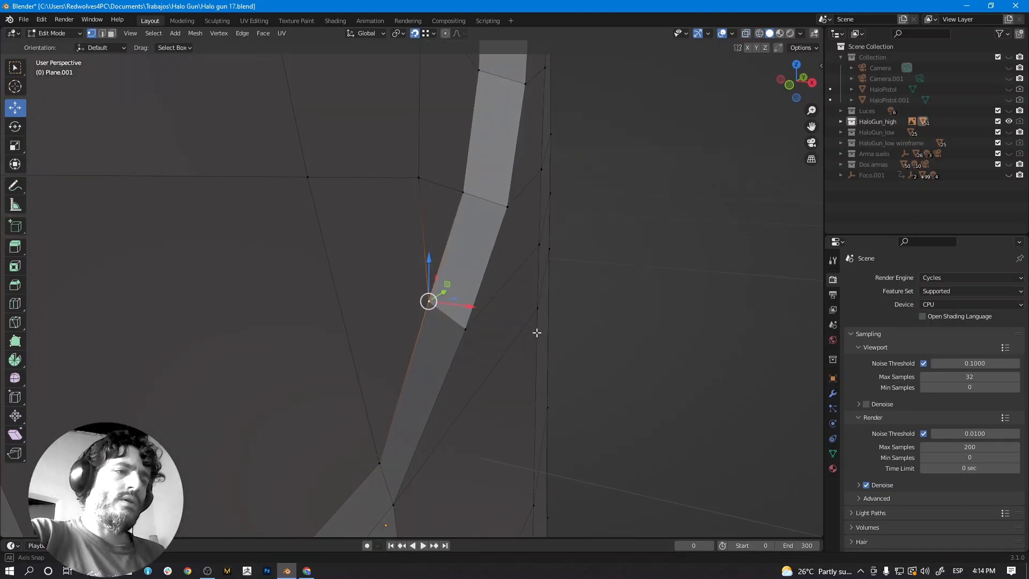
pyautogui.keyDown('shift'); pyautogui.moveTo(481, 396); pyautogui.dragTo(495, 323, button='middle'); pyautogui.keyUp('shift')
pyautogui.click(438, 321)
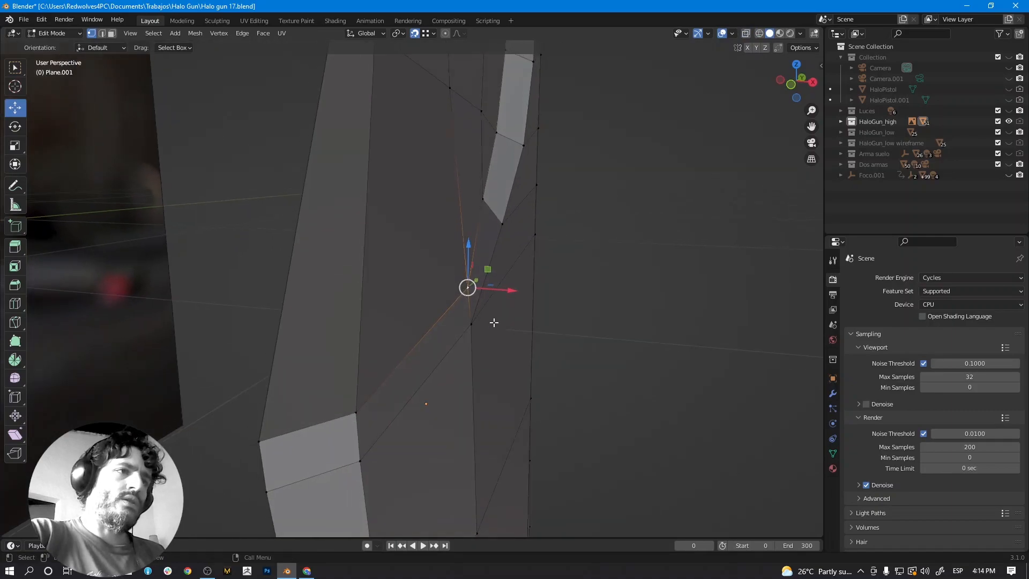
pyautogui.moveTo(510, 290); pyautogui.dragTo(502, 290)
pyautogui.moveTo(502, 290); pyautogui.dragTo(490, 338, button='middle')
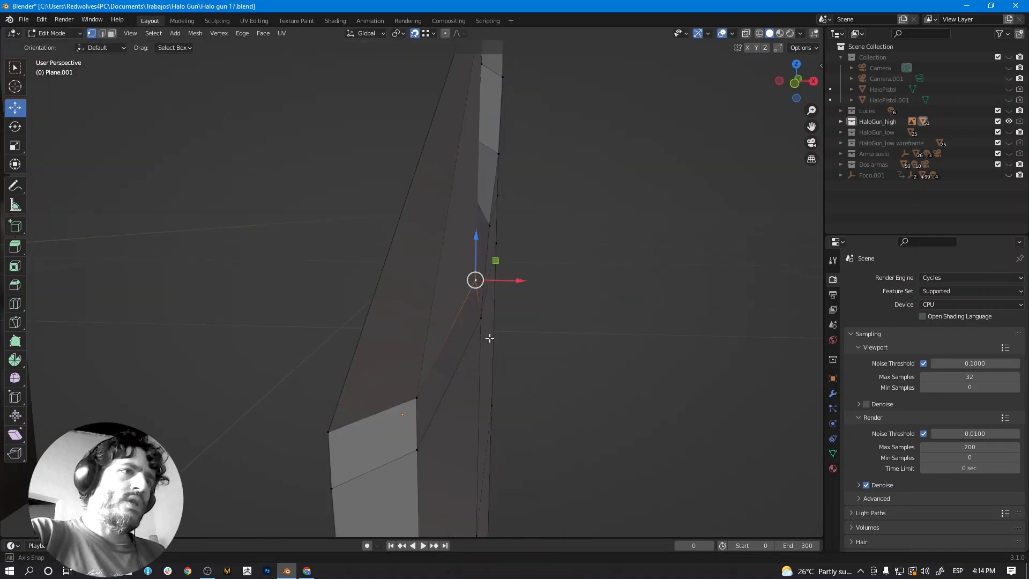
pyautogui.moveTo(516, 284); pyautogui.dragTo(476, 197)
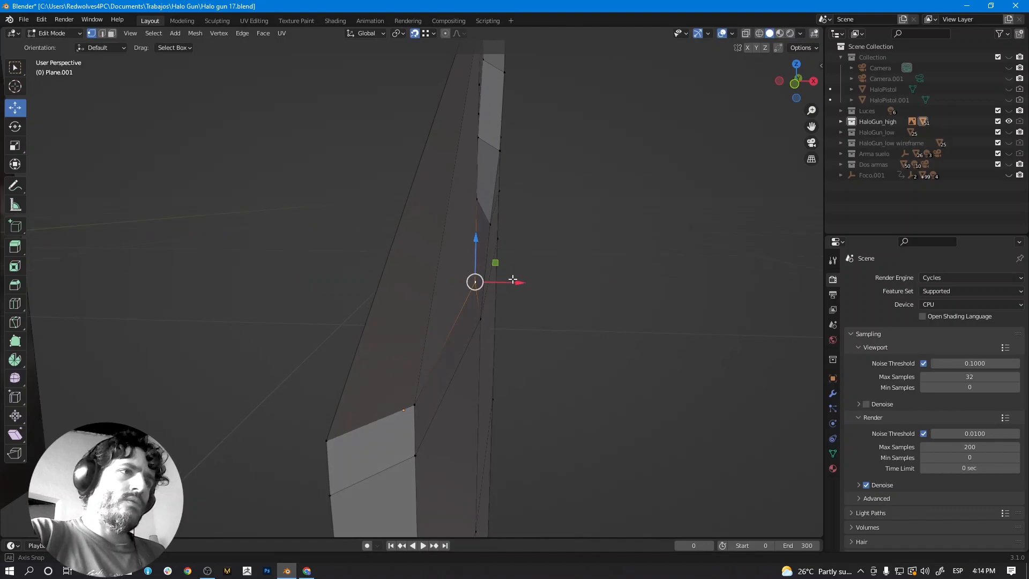
pyautogui.moveTo(477, 196); pyautogui.dragTo(509, 310, button='middle')
pyautogui.moveTo(508, 318); pyautogui.dragTo(486, 204)
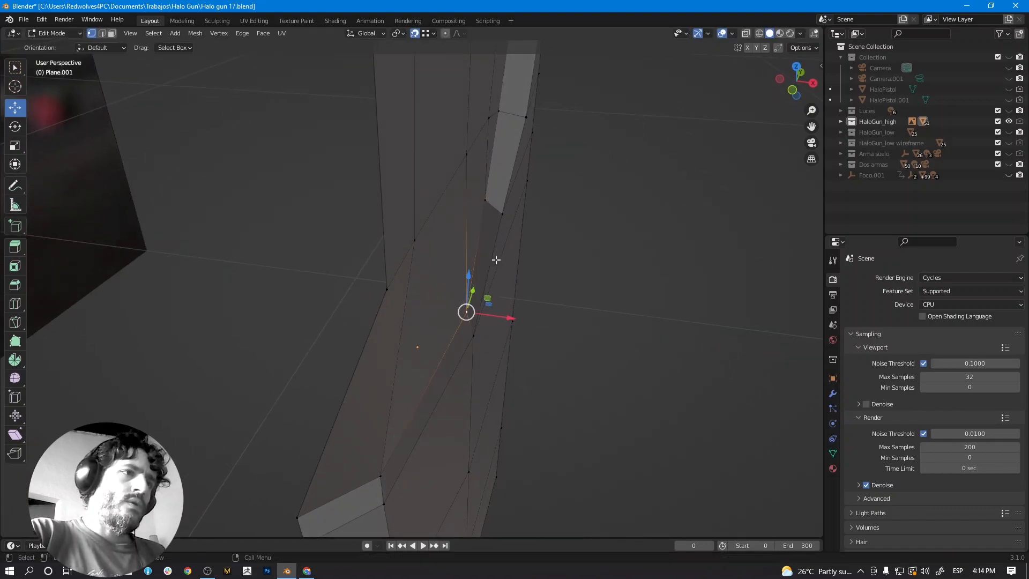
# Try to align the band's front corner vertex along the global X axis by snapping it to the band vertex above.
pyautogui.moveTo(398, 481); pyautogui.dragTo(400, 448, button='middle')
pyautogui.click(393, 395)
pyautogui.moveTo(497, 343); pyautogui.dragTo(386, 375, button='middle')
pyautogui.moveTo(429, 371); pyautogui.dragTo(455, 202)
pyautogui.moveTo(559, 359); pyautogui.dragTo(359, 401, button='middle')
# Turn off snapping and move the band's three lowest inner-edge vertices inward along the global X axis, adding the third after adjusting the first two.
pyautogui.click(415, 33)
pyautogui.keyDown('shift'); pyautogui.click(365, 400); pyautogui.keyUp('shift')
pyautogui.moveTo(430, 402); pyautogui.dragTo(437, 397, button='middle')
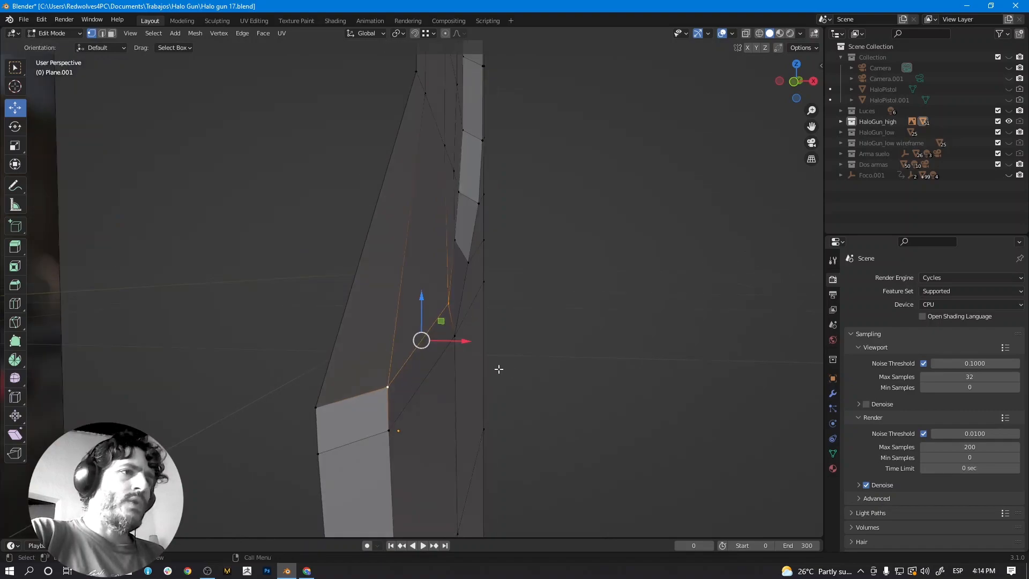
pyautogui.moveTo(467, 341); pyautogui.dragTo(446, 340)
pyautogui.moveTo(447, 339)
pyautogui.mouseDown(button='middle')
pyautogui.moveTo(468, 321)
pyautogui.moveTo(464, 332)
pyautogui.mouseUp(button='middle')
pyautogui.moveTo(473, 312); pyautogui.dragTo(476, 313)
pyautogui.moveTo(444, 343); pyautogui.dragTo(453, 375, button='middle')
pyautogui.keyDown('shift'); pyautogui.click(453, 280); pyautogui.keyUp('shift')
pyautogui.moveTo(485, 345); pyautogui.dragTo(476, 320, button='middle')
pyautogui.moveTo(475, 320); pyautogui.dragTo(461, 322)
pyautogui.moveTo(462, 322); pyautogui.dragTo(472, 361, button='middle')
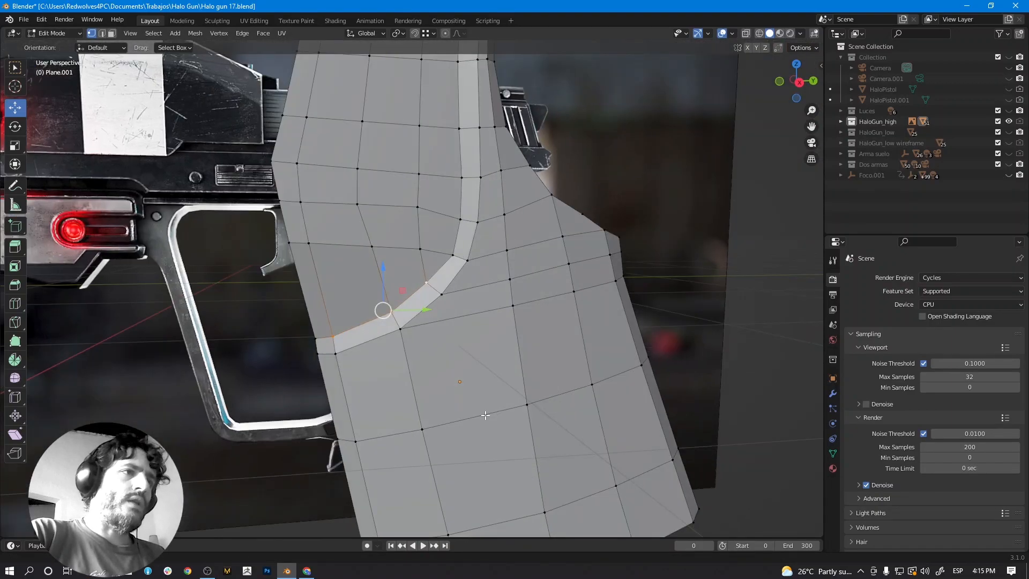
# Select the vertices of the insert's two lowest rows above the curved band, leaving out the vertices on the band.
pyautogui.keyDown('shift'); pyautogui.moveTo(448, 304); pyautogui.dragTo(497, 372, button='middle'); pyautogui.keyUp('shift')
pyautogui.scroll(3, 496, 373)
pyautogui.click(505, 361)
pyautogui.keyDown('shift'); pyautogui.click(436, 358); pyautogui.keyUp('shift')
pyautogui.keyDown('shift'); pyautogui.click(341, 355); pyautogui.keyUp('shift')
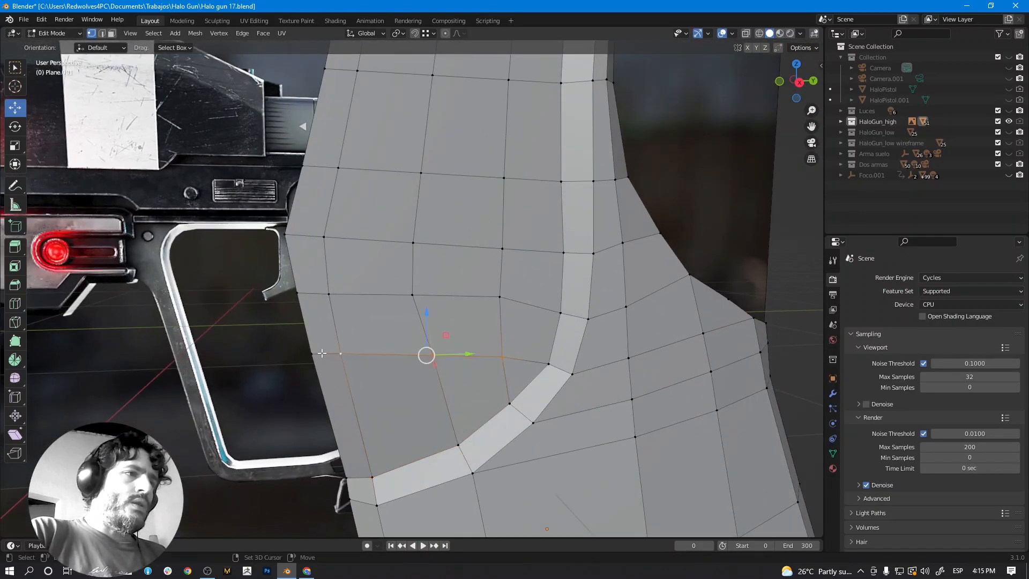
pyautogui.keyDown('shift'); pyautogui.click(313, 354); pyautogui.keyUp('shift')
pyautogui.moveTo(316, 357); pyautogui.dragTo(396, 322, button='middle')
pyautogui.keyDown('shift'); pyautogui.click(361, 296); pyautogui.keyUp('shift')
pyautogui.keyDown('shift'); pyautogui.click(380, 296); pyautogui.keyUp('shift')
pyautogui.keyDown('shift'); pyautogui.click(436, 293); pyautogui.keyUp('shift')
pyautogui.keyDown('shift'); pyautogui.click(475, 292); pyautogui.keyUp('shift')
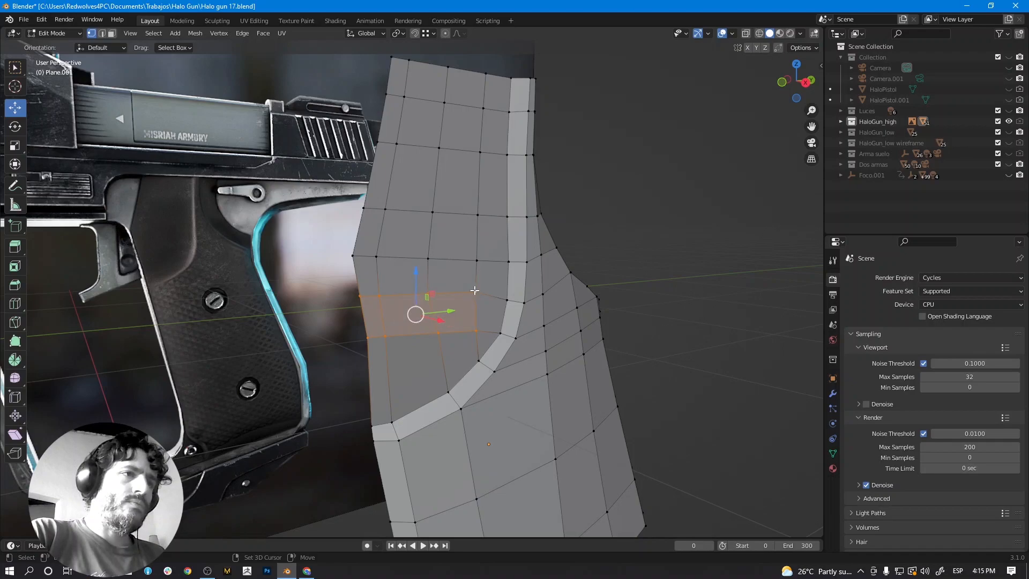
# Add the insert's upper vertices to the selection with Circle Select and move them all inward along the global X axis.
pyautogui.press('c')
pyautogui.moveTo(424, 253)
pyautogui.mouseDown()
pyautogui.moveTo(386, 236)
pyautogui.moveTo(437, 200)
pyautogui.mouseUp()
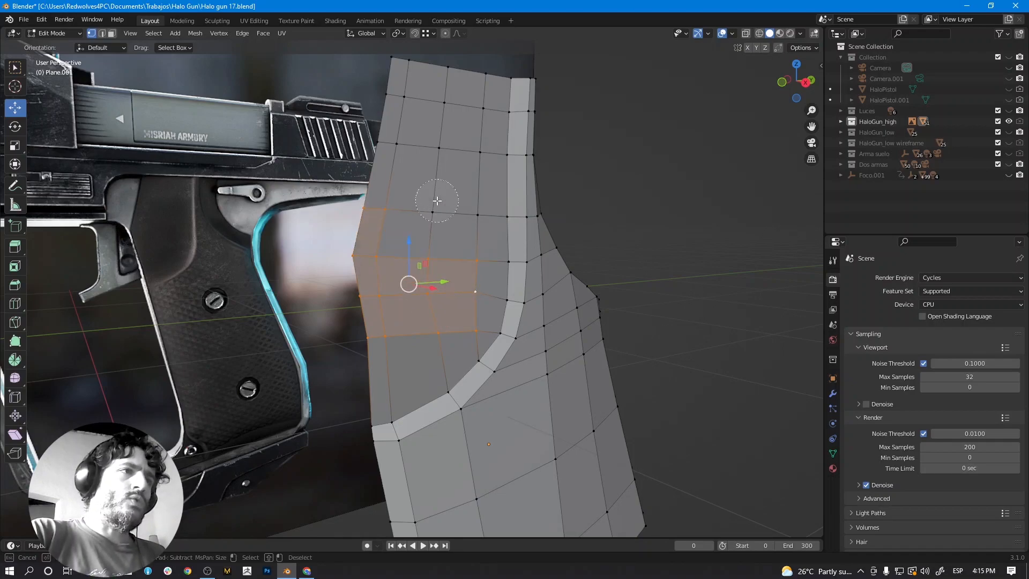
pyautogui.moveTo(425, 124)
pyautogui.mouseDown()
pyautogui.moveTo(401, 76)
pyautogui.moveTo(451, 93)
pyautogui.moveTo(459, 214)
pyautogui.moveTo(387, 140)
pyautogui.moveTo(457, 196)
pyautogui.mouseUp()
pyautogui.press('Escape')
pyautogui.moveTo(424, 268); pyautogui.dragTo(495, 200, button='middle')
pyautogui.moveTo(495, 185); pyautogui.dragTo(466, 194)
pyautogui.moveTo(495, 239); pyautogui.dragTo(498, 280, button='middle')
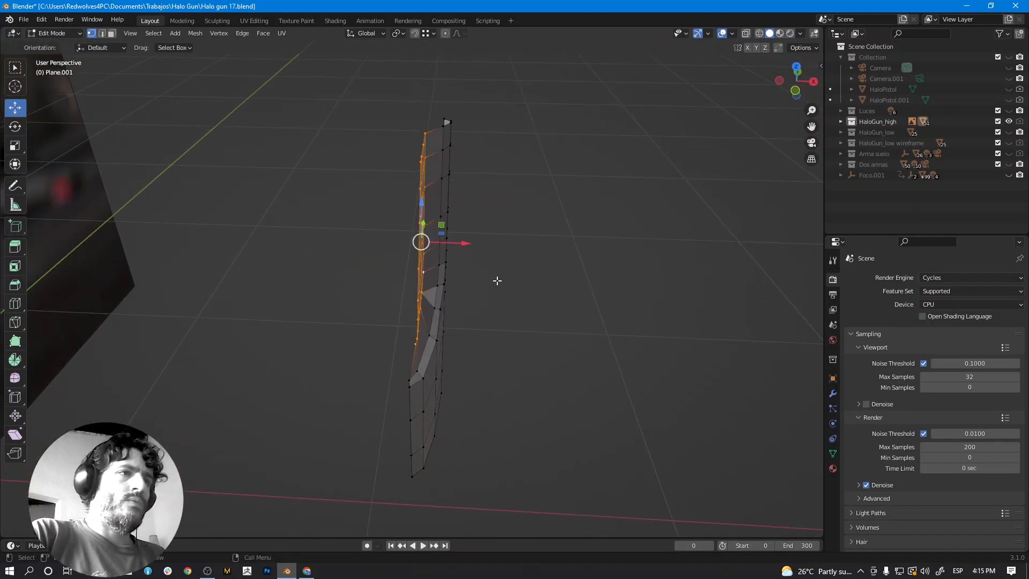
pyautogui.moveTo(466, 243); pyautogui.dragTo(468, 247)
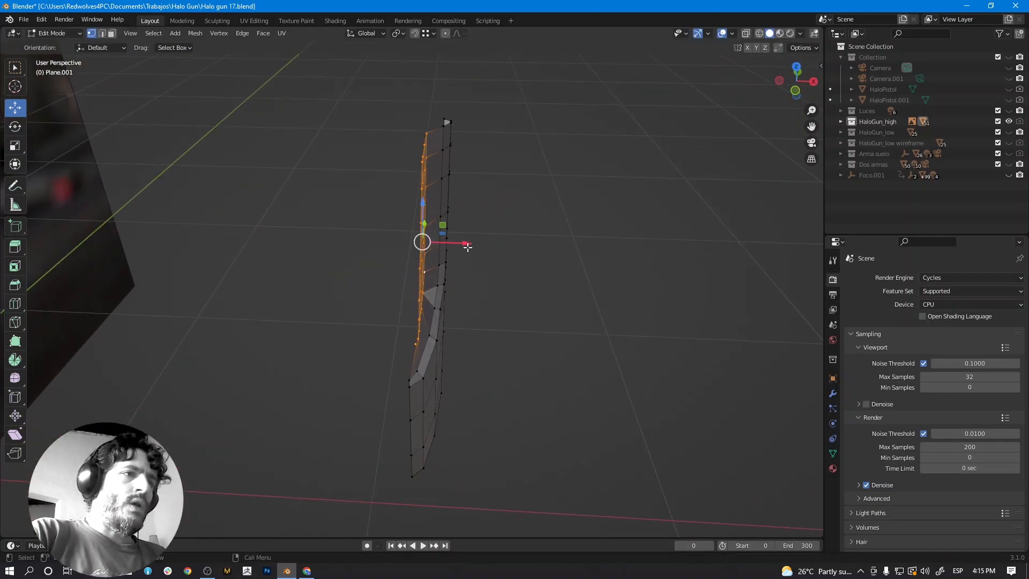
pyautogui.scroll(2, 408, 390)
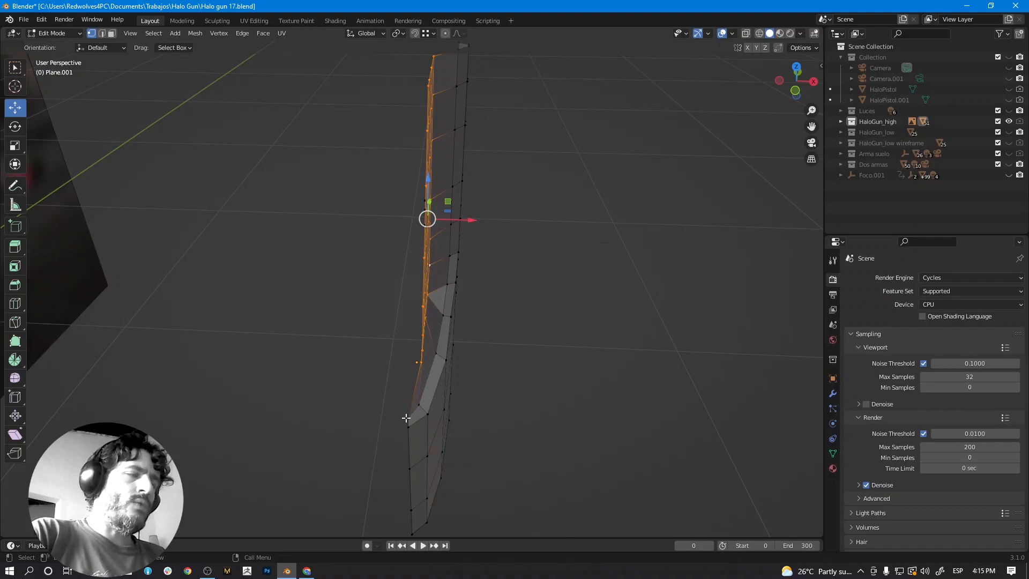
# Move the selected insert vertices along global X with snapping on, aligning them to the front corner vertex of the light band.
pyautogui.click(415, 33)
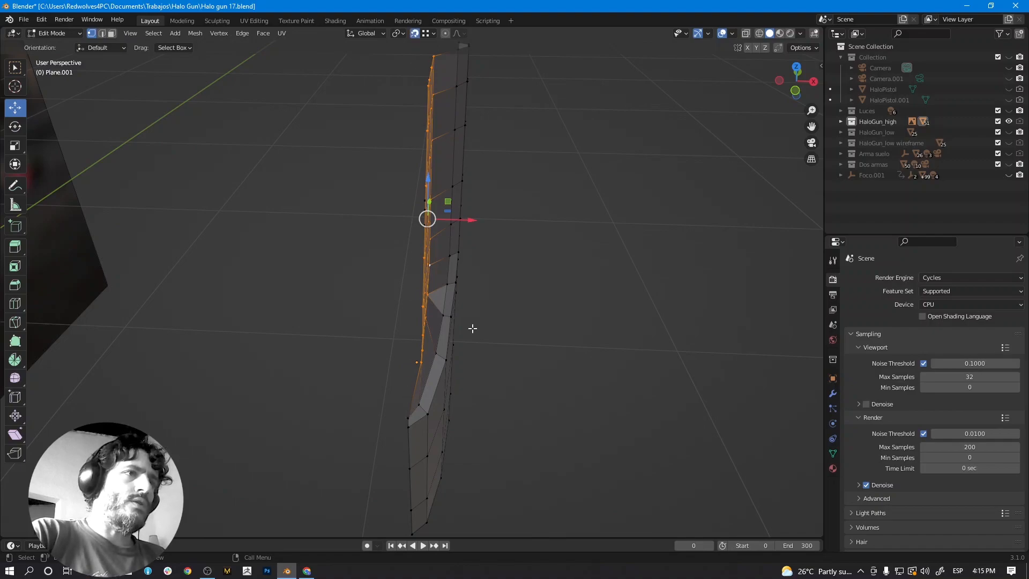
pyautogui.moveTo(472, 224); pyautogui.dragTo(408, 418)
pyautogui.moveTo(459, 448); pyautogui.dragTo(473, 401, button='middle')
pyautogui.scroll(-2, 472, 394)
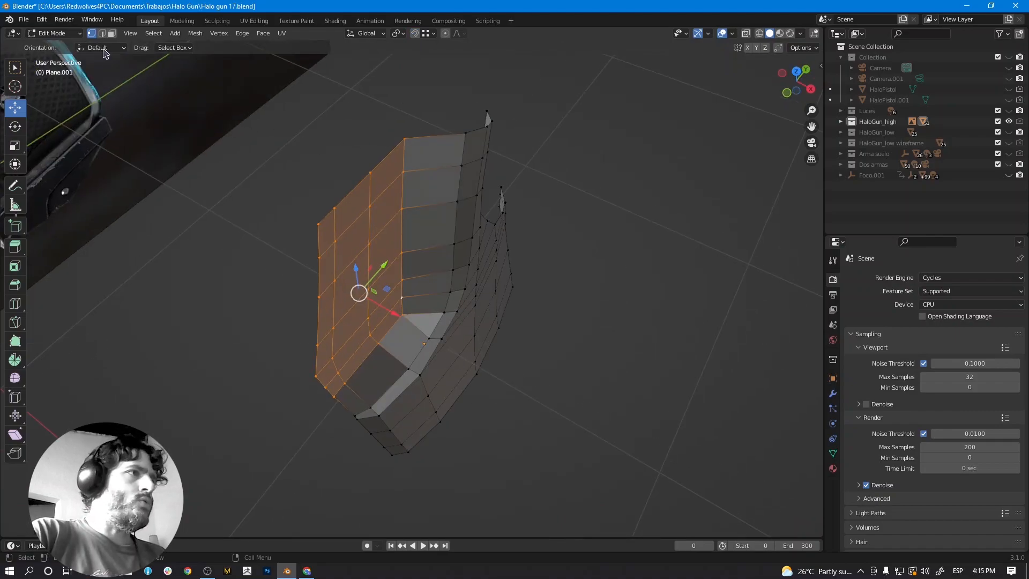
# Select the insert's vertical edge line nearest the light band in edge mode and move it outward along the global X axis.
pyautogui.press('2')
pyautogui.click(401, 162)
pyautogui.keyDown('shift'); pyautogui.click(400, 179); pyautogui.keyUp('shift')
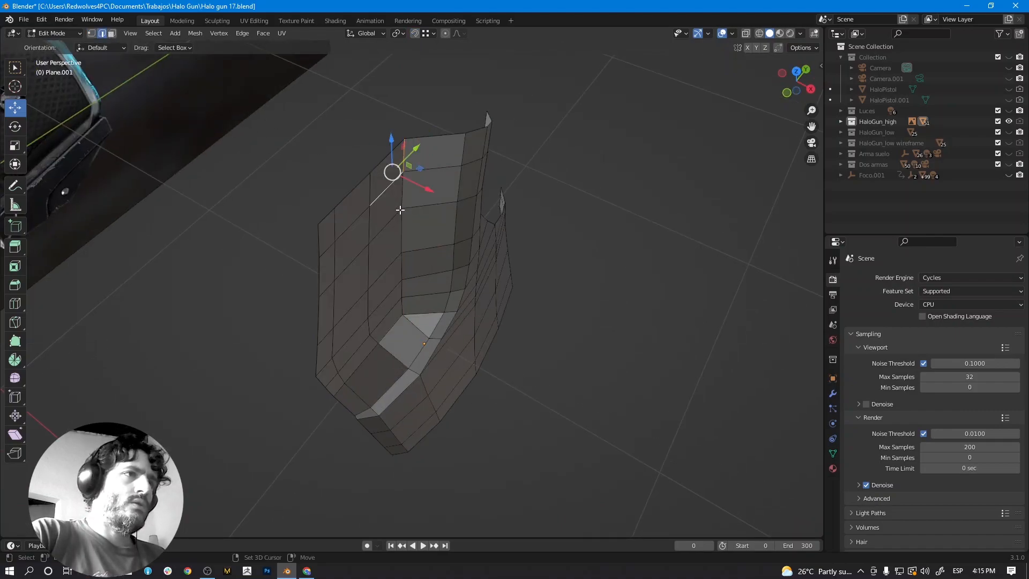
pyautogui.click(406, 140)
pyautogui.click(401, 157)
pyautogui.keyDown('shift'); pyautogui.click(403, 187); pyautogui.keyUp('shift')
pyautogui.keyDown('shift'); pyautogui.click(402, 225); pyautogui.keyUp('shift')
pyautogui.keyDown('shift'); pyautogui.click(400, 263); pyautogui.keyUp('shift')
pyautogui.keyDown('shift'); pyautogui.click(402, 288); pyautogui.keyUp('shift')
pyautogui.keyDown('shift'); pyautogui.click(401, 304); pyautogui.keyUp('shift')
pyautogui.scroll(2, 429, 309)
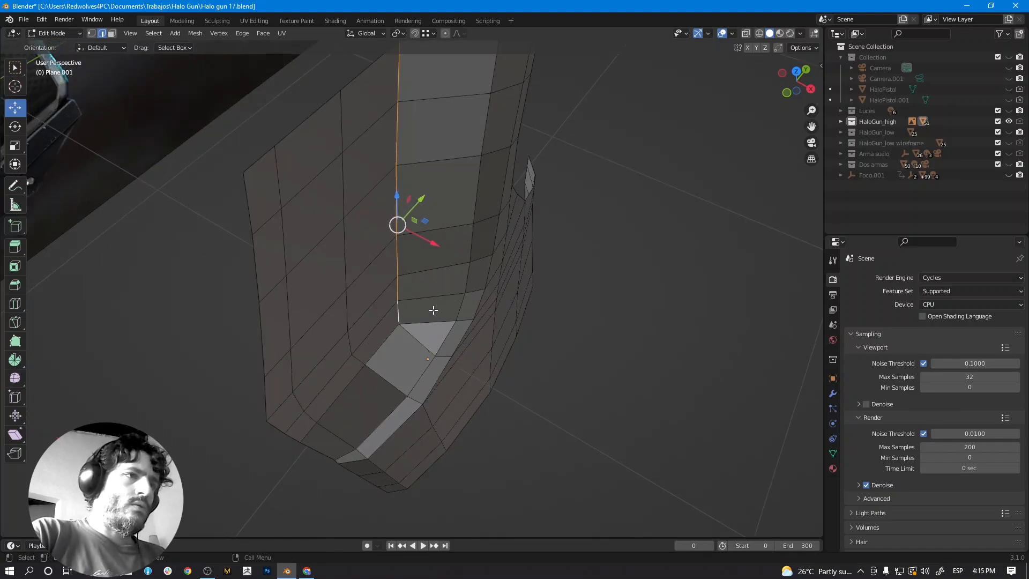
pyautogui.moveTo(432, 310); pyautogui.dragTo(450, 319, button='middle')
pyautogui.moveTo(431, 248); pyautogui.dragTo(468, 250)
pyautogui.moveTo(448, 276); pyautogui.dragTo(435, 270, button='middle')
# Select the insert's next vertical edge line toward the front and move it outward along the global X axis.
pyautogui.click(344, 139)
pyautogui.keyDown('shift'); pyautogui.click(349, 197); pyautogui.keyUp('shift')
pyautogui.keyDown('shift'); pyautogui.click(352, 252); pyautogui.keyUp('shift')
pyautogui.keyDown('shift'); pyautogui.click(355, 328); pyautogui.keyUp('shift')
pyautogui.keyDown('shift'); pyautogui.click(358, 352); pyautogui.keyUp('shift')
pyautogui.moveTo(362, 365); pyautogui.dragTo(407, 322, button='middle')
pyautogui.moveTo(406, 272); pyautogui.dragTo(437, 272)
pyautogui.moveTo(436, 271); pyautogui.dragTo(341, 166, button='middle')
pyautogui.click(338, 163)
pyautogui.keyDown('shift'); pyautogui.click(337, 212); pyautogui.keyUp('shift')
pyautogui.keyDown('shift'); pyautogui.click(336, 310); pyautogui.keyUp('shift')
pyautogui.keyDown('shift'); pyautogui.click(336, 362); pyautogui.keyUp('shift')
pyautogui.keyDown('shift'); pyautogui.click(338, 390); pyautogui.keyUp('shift')
pyautogui.moveTo(363, 370); pyautogui.dragTo(386, 374, button='middle')
pyautogui.keyDown('shift'); pyautogui.click(375, 385); pyautogui.keyUp('shift')
pyautogui.press('z')
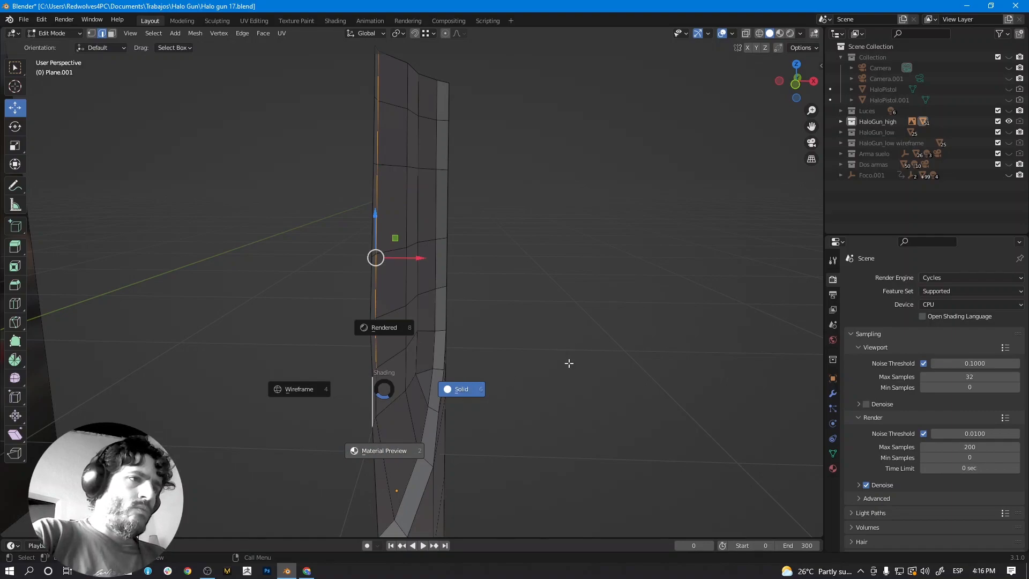
pyautogui.press('2')
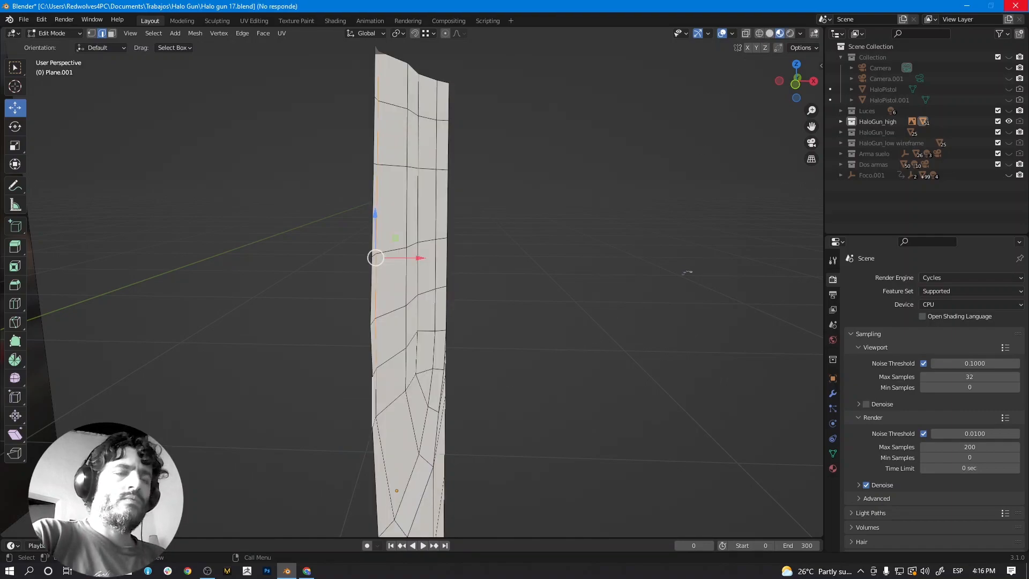
pyautogui.click(629, 336)
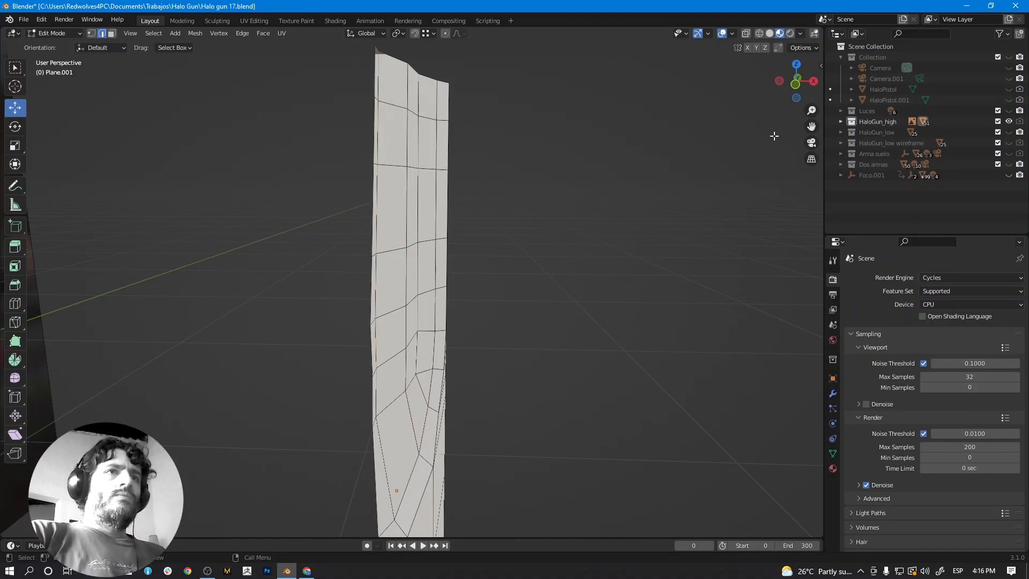
pyautogui.click(770, 33)
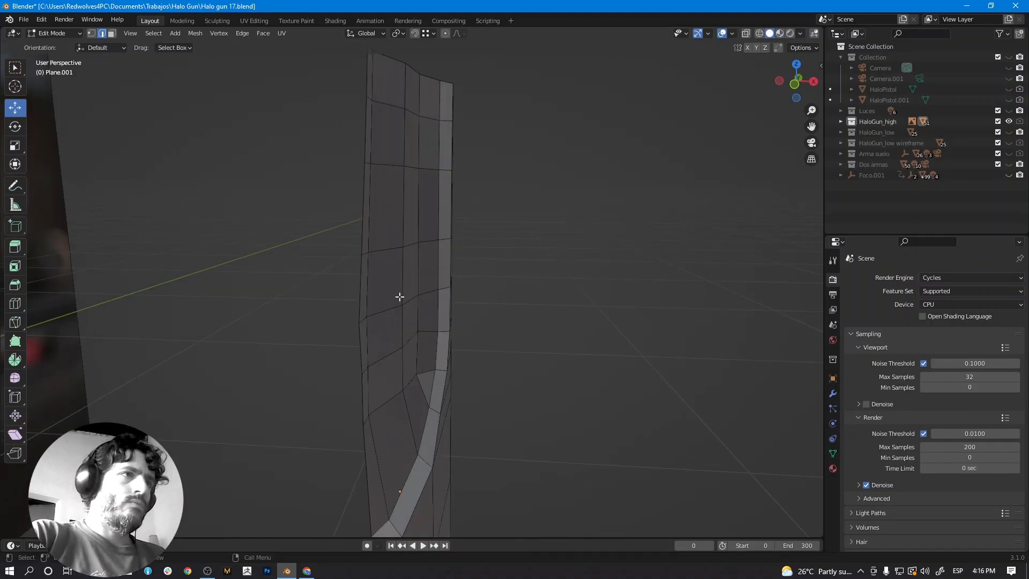
# Try to select the vertical edge line beside the insert's front border with loop and path selection.
pyautogui.moveTo(401, 298); pyautogui.dragTo(386, 290, button='middle')
pyautogui.click(367, 82)
pyautogui.keyDown('alt'); pyautogui.click(354, 347); pyautogui.keyUp('alt')
pyautogui.moveTo(439, 380); pyautogui.dragTo(425, 379, button='middle')
pyautogui.click(372, 185)
pyautogui.keyDown('ctrl'); pyautogui.keyDown('alt'); pyautogui.click(362, 343); pyautogui.keyUp('alt'); pyautogui.keyUp('ctrl')
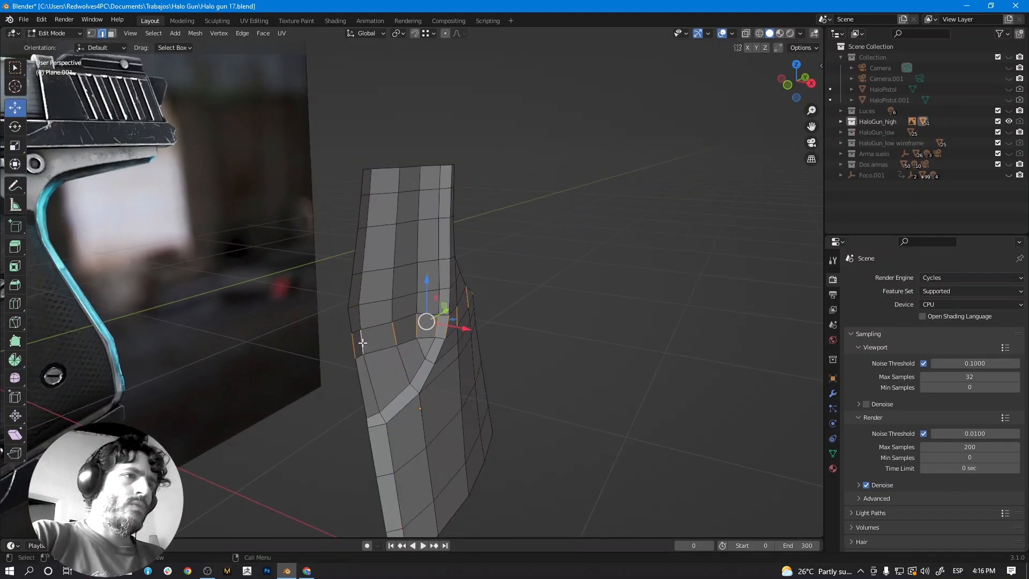
pyautogui.hotkey('ctrl', 'z')
pyautogui.keyDown('alt'); pyautogui.click(361, 341); pyautogui.keyUp('alt')
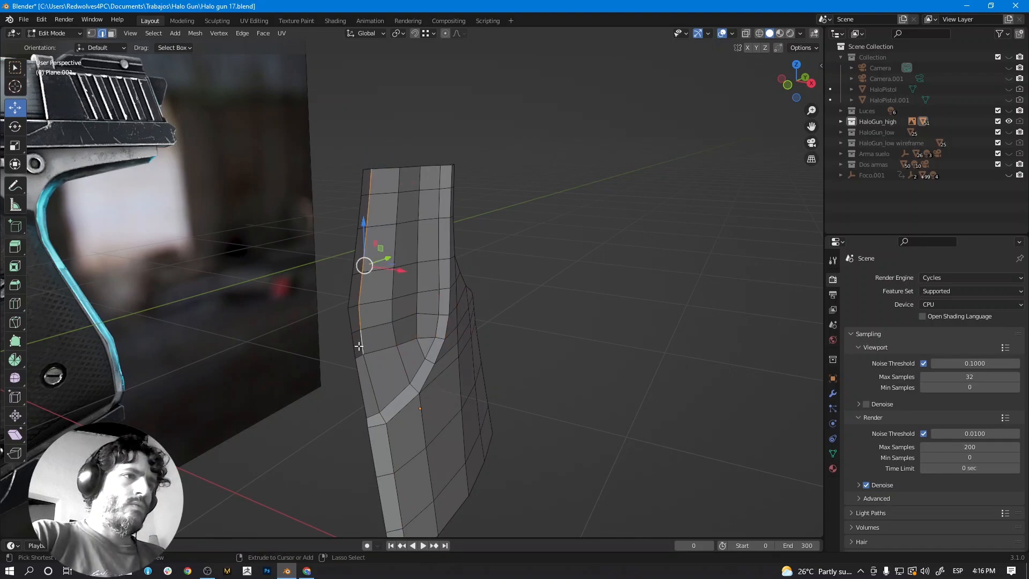
pyautogui.scroll(3, 394, 342)
# Select the vertical edge line beside the insert's front border down to its lower corner and move it slightly along the global X axis.
pyautogui.click(342, 142)
pyautogui.click(350, 125)
pyautogui.keyDown('ctrl'); pyautogui.click(337, 366); pyautogui.keyUp('ctrl')
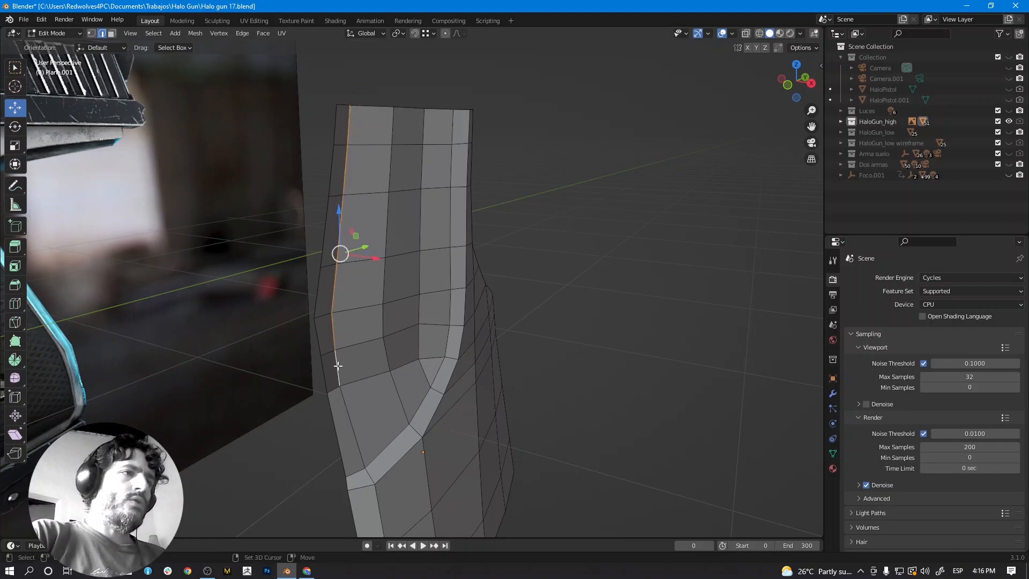
pyautogui.moveTo(338, 367); pyautogui.dragTo(355, 278, button='middle')
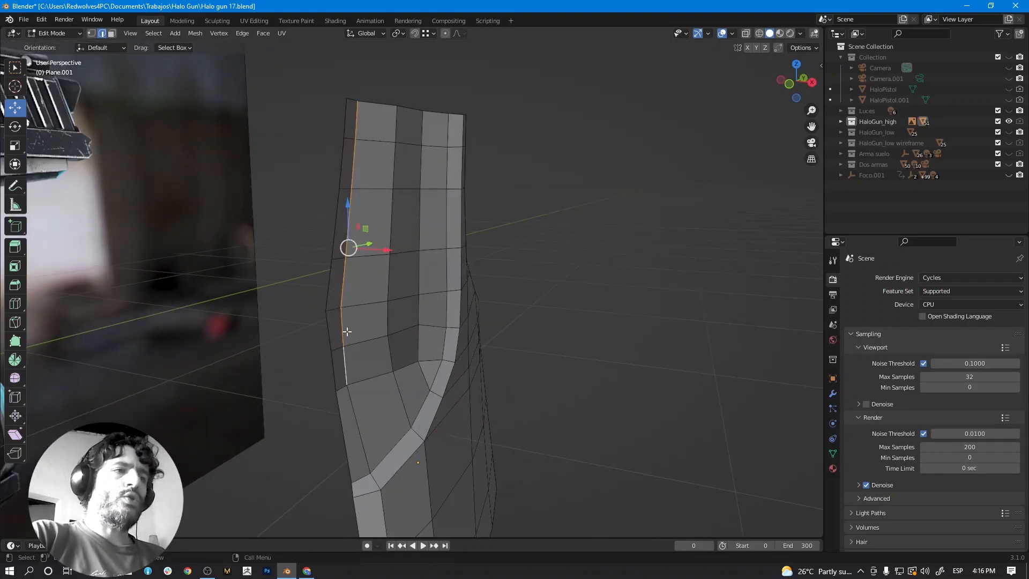
pyautogui.moveTo(346, 332); pyautogui.dragTo(356, 324, button='middle')
pyautogui.scroll(1, 356, 324)
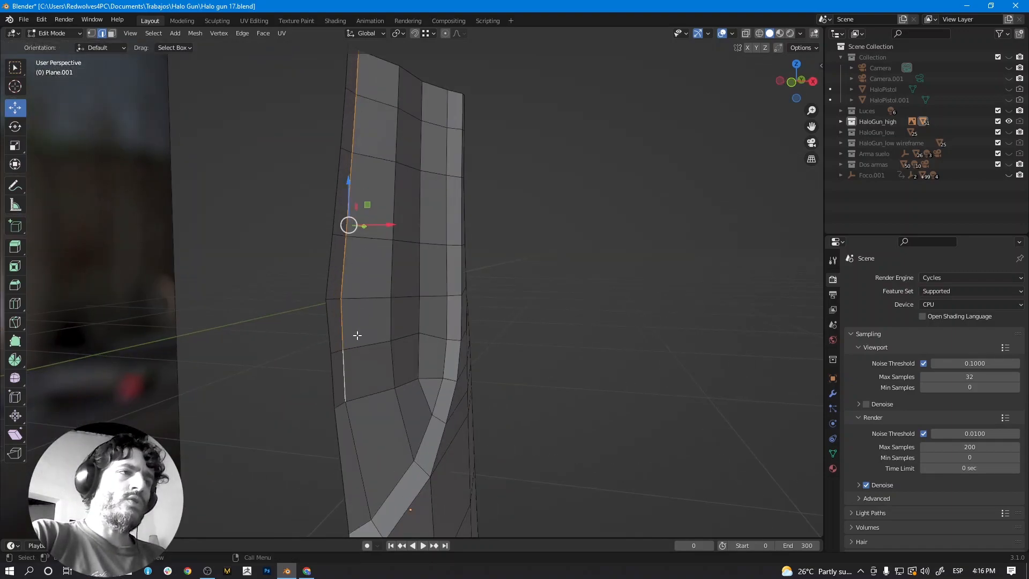
pyautogui.moveTo(378, 280); pyautogui.dragTo(336, 103, button='middle')
pyautogui.moveTo(365, 145); pyautogui.dragTo(397, 367, button='middle')
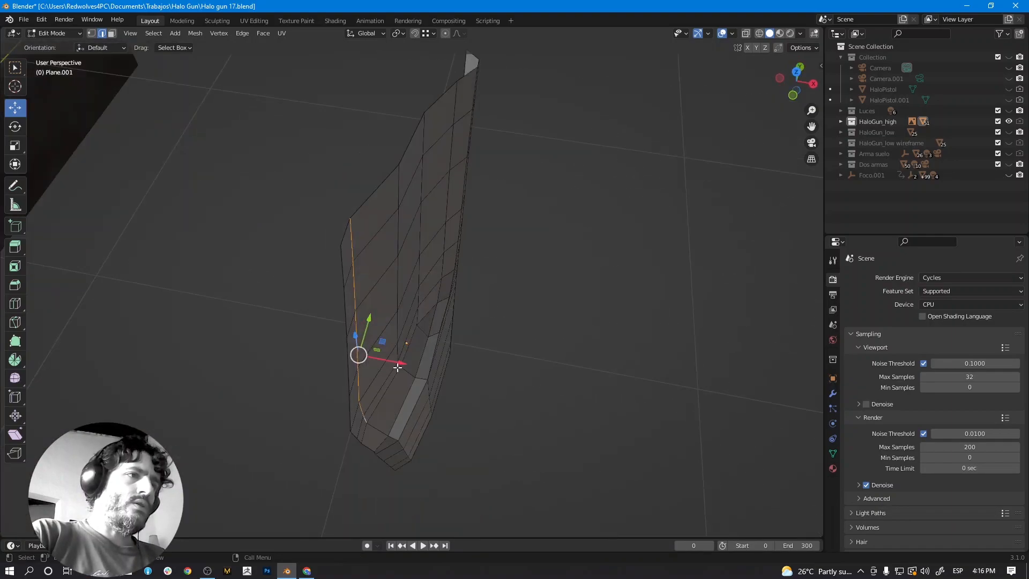
pyautogui.press('g')
pyautogui.moveTo(412, 363); pyautogui.dragTo(414, 365)
# Select the grip panel's upper rear concave border edges in the right view and extrude them outward to the edge of the lever plate.
pyautogui.moveTo(413, 374)
pyautogui.mouseDown(button='middle')
pyautogui.moveTo(436, 406)
pyautogui.moveTo(437, 375)
pyautogui.moveTo(407, 311)
pyautogui.moveTo(384, 367)
pyautogui.moveTo(422, 359)
pyautogui.mouseUp(button='middle')
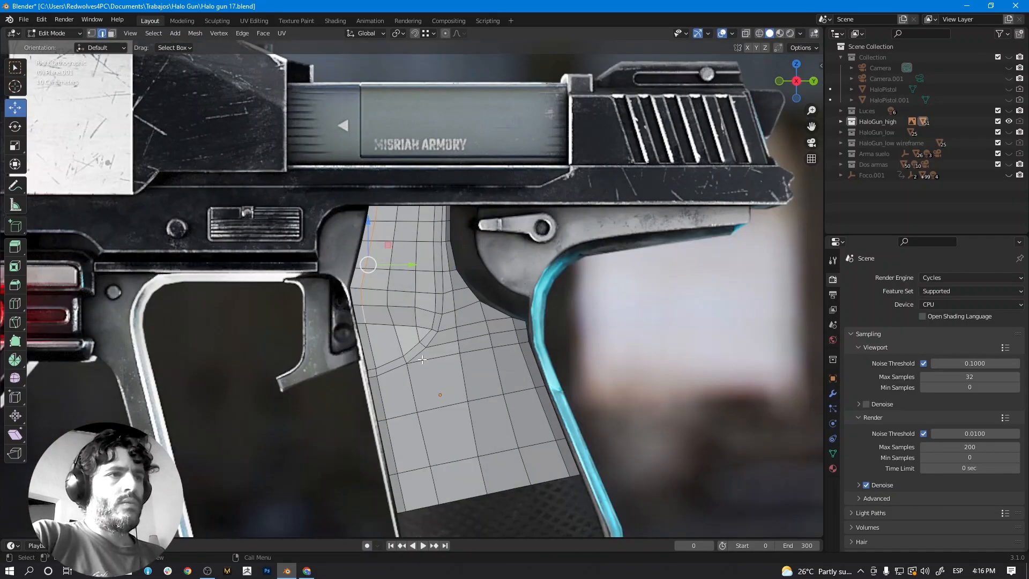
pyautogui.scroll(4, 322, 276)
pyautogui.click(342, 261)
pyautogui.keyDown('shift'); pyautogui.click(344, 298); pyautogui.keyUp('shift')
pyautogui.keyDown('shift'); pyautogui.click(352, 341); pyautogui.keyUp('shift')
pyautogui.scroll(3, 354, 347)
pyautogui.click(325, 269)
pyautogui.click(294, 240)
pyautogui.keyDown('shift'); pyautogui.moveTo(372, 431); pyautogui.dragTo(354, 286, button='middle'); pyautogui.keyUp('shift')
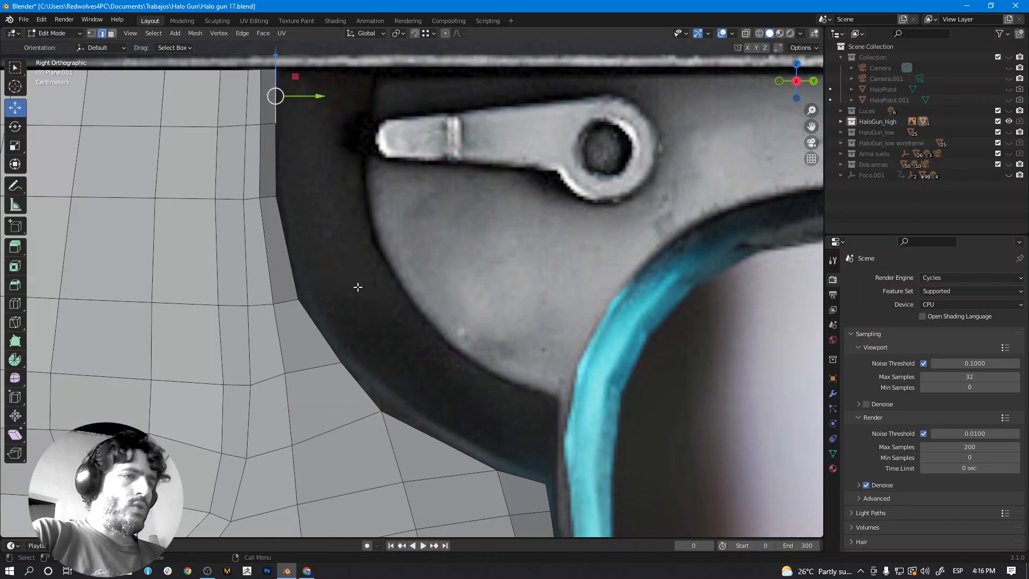
pyautogui.keyDown('ctrl'); pyautogui.click(521, 478); pyautogui.keyUp('ctrl')
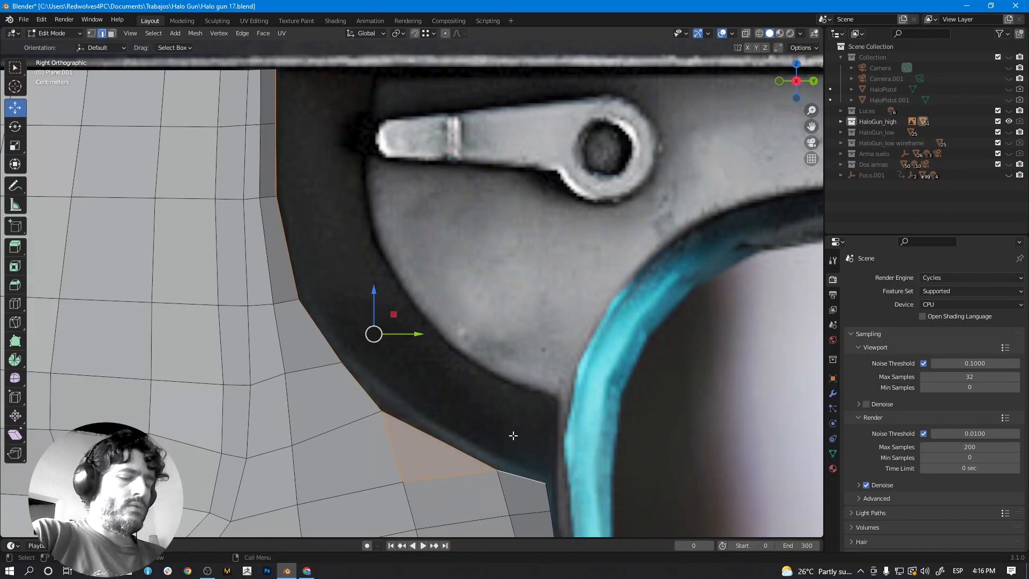
pyautogui.keyDown('shift'); pyautogui.click(405, 456); pyautogui.keyUp('shift')
pyautogui.keyDown('shift'); pyautogui.click(428, 474); pyautogui.keyUp('shift')
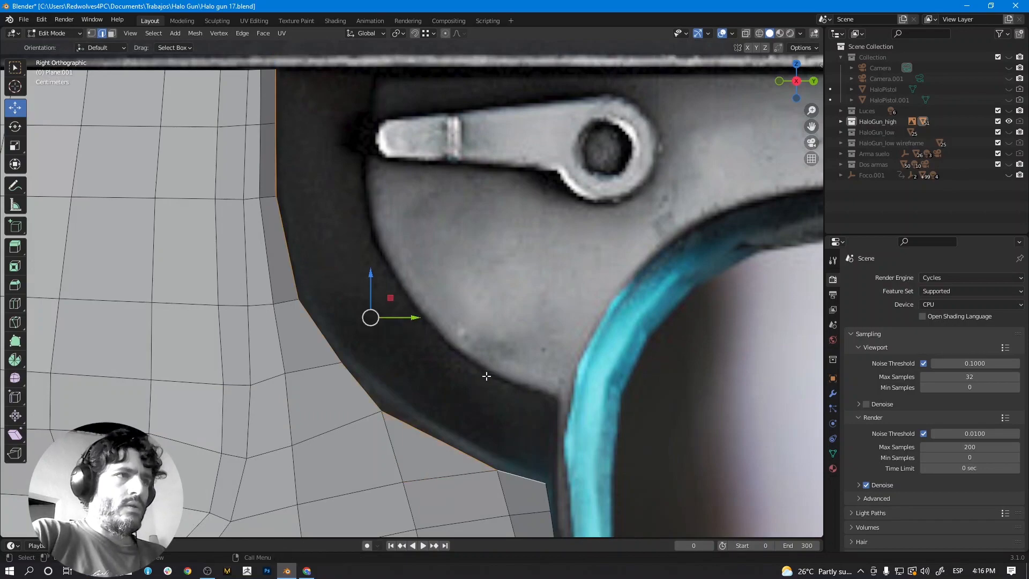
pyautogui.press('e')
pyautogui.click(560, 320)
pyautogui.scroll(-3, 542, 308)
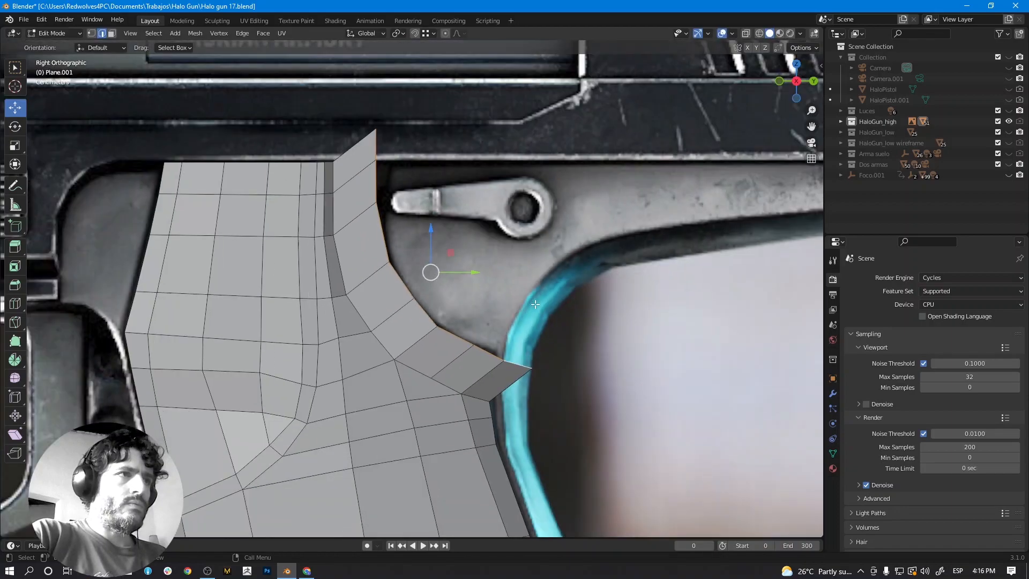
pyautogui.press('g')
pyautogui.rightClick(548, 346)
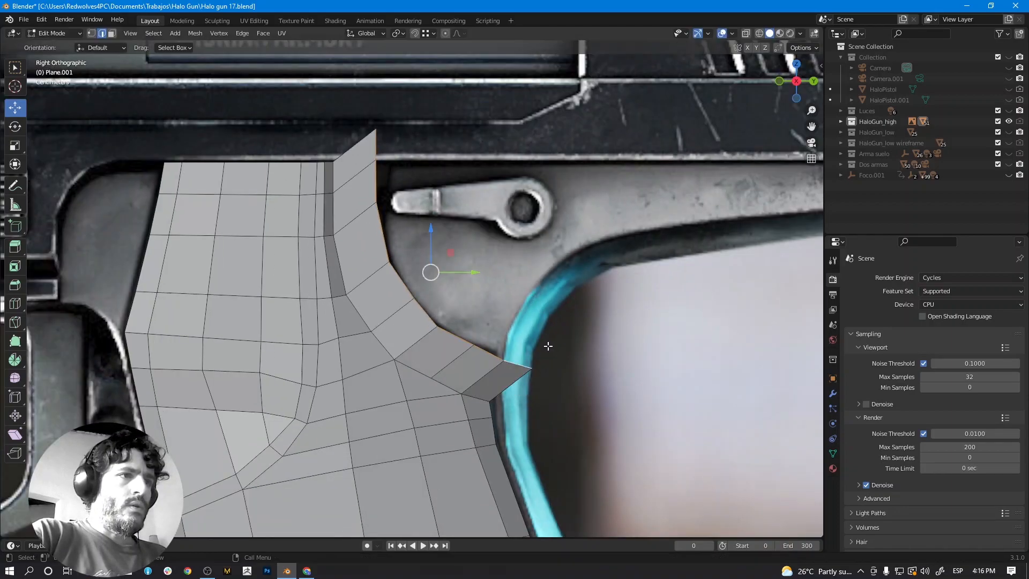
# Move the lower vertices of the extruded border in vertex mode with X-ray on, fitting them to the lever plate's curved outline and lower corner.
pyautogui.scroll(2, 542, 364)
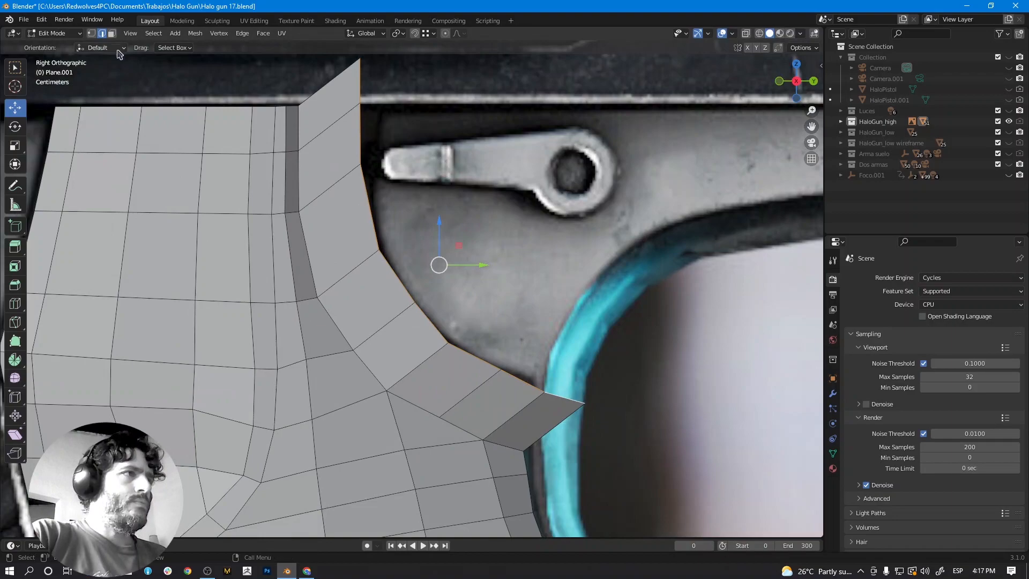
pyautogui.click(91, 33)
pyautogui.hotkey('alt', 'z')
pyautogui.click(545, 391)
pyautogui.press('g')
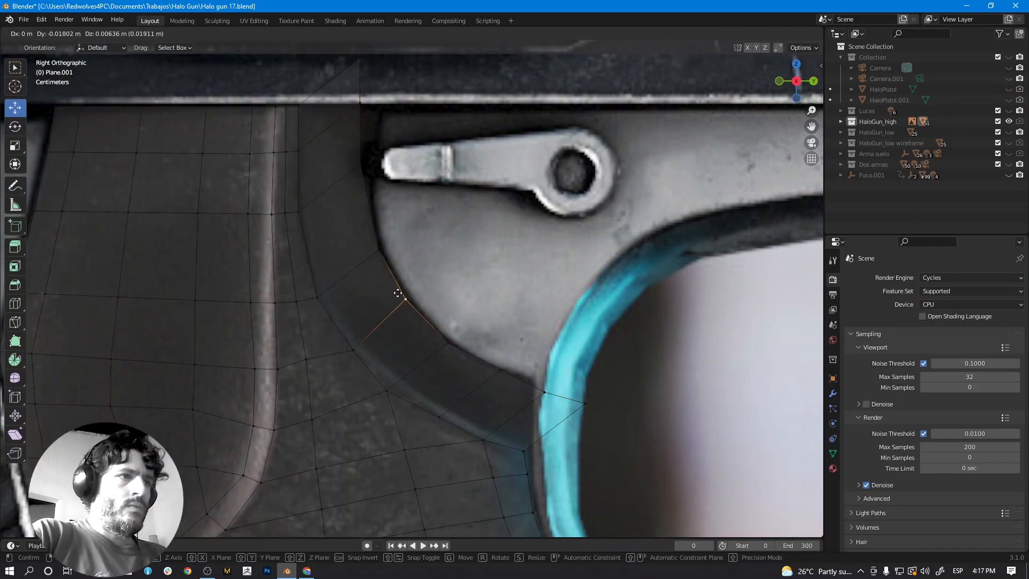
pyautogui.click(448, 340)
pyautogui.press('g')
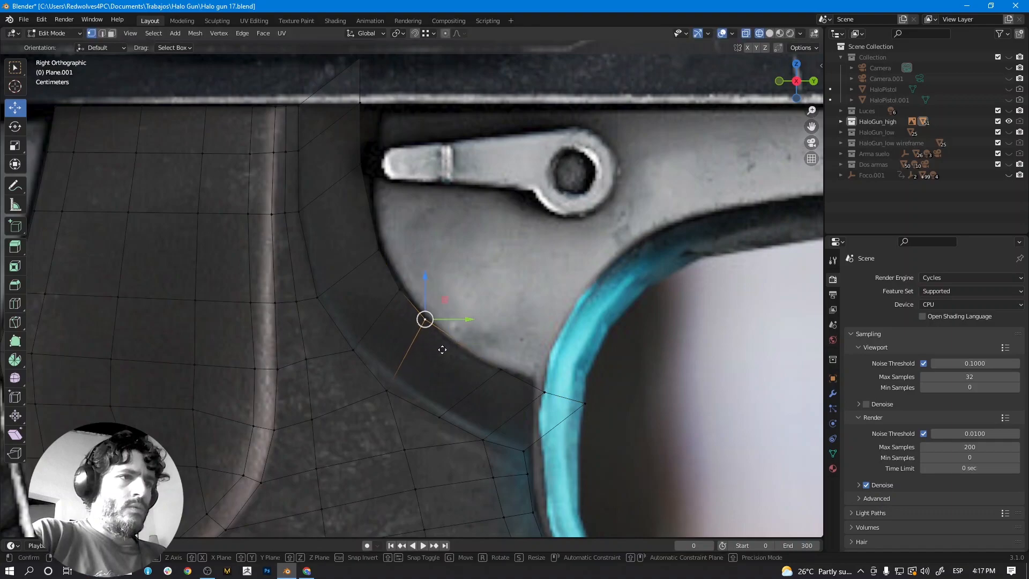
pyautogui.click(446, 354)
pyautogui.press('g')
pyautogui.click(483, 371)
pyautogui.click(587, 405)
pyautogui.press('g')
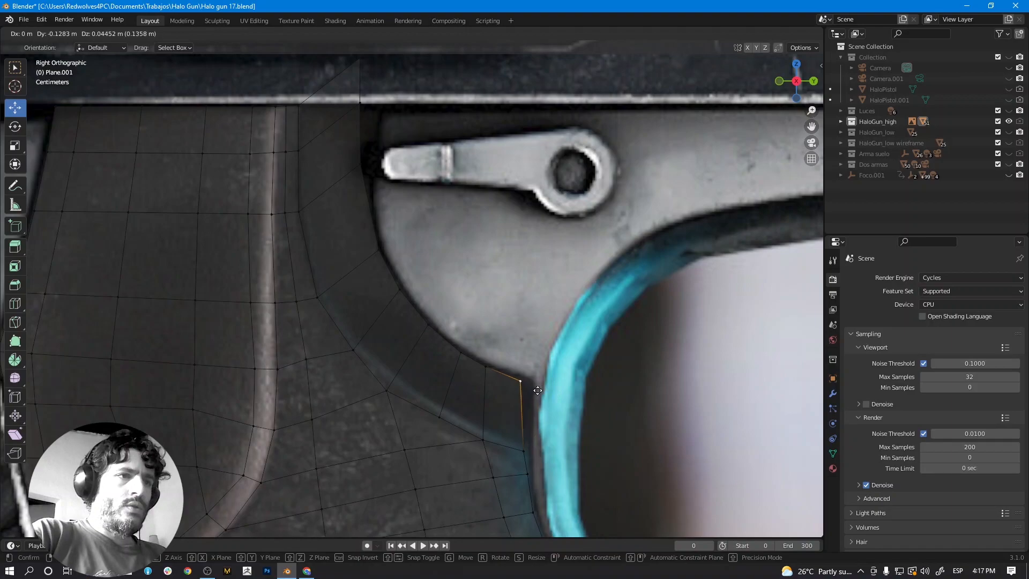
pyautogui.click(541, 392)
# Move the two border vertices below the extruded strip's top corner to follow the dark band's edge beside the lever tip.
pyautogui.keyDown('shift'); pyautogui.moveTo(451, 264); pyautogui.dragTo(471, 418, button='middle'); pyautogui.keyUp('shift')
pyautogui.click(393, 330)
pyautogui.press('g')
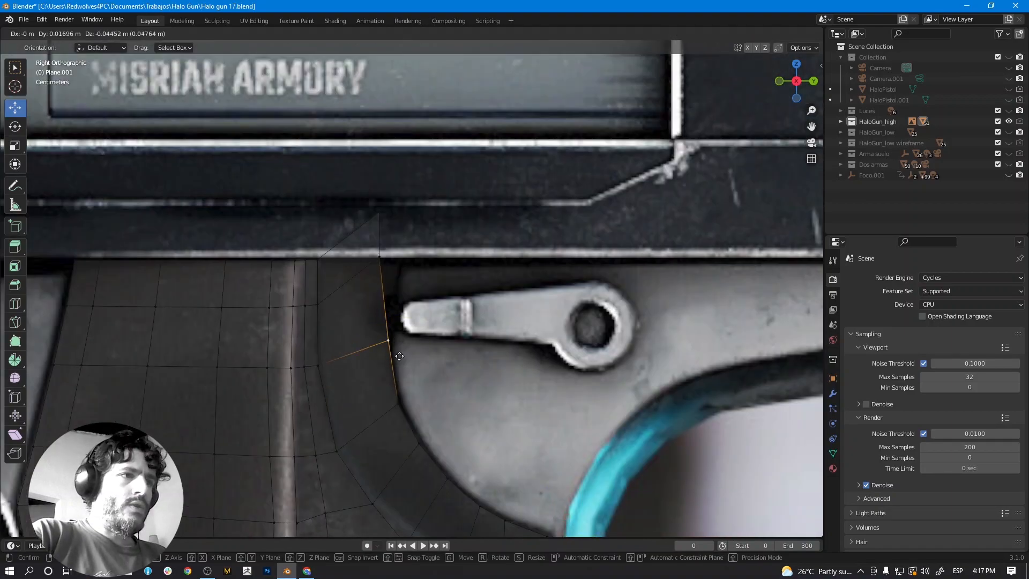
pyautogui.click(395, 367)
pyautogui.click(383, 251)
pyautogui.press('g')
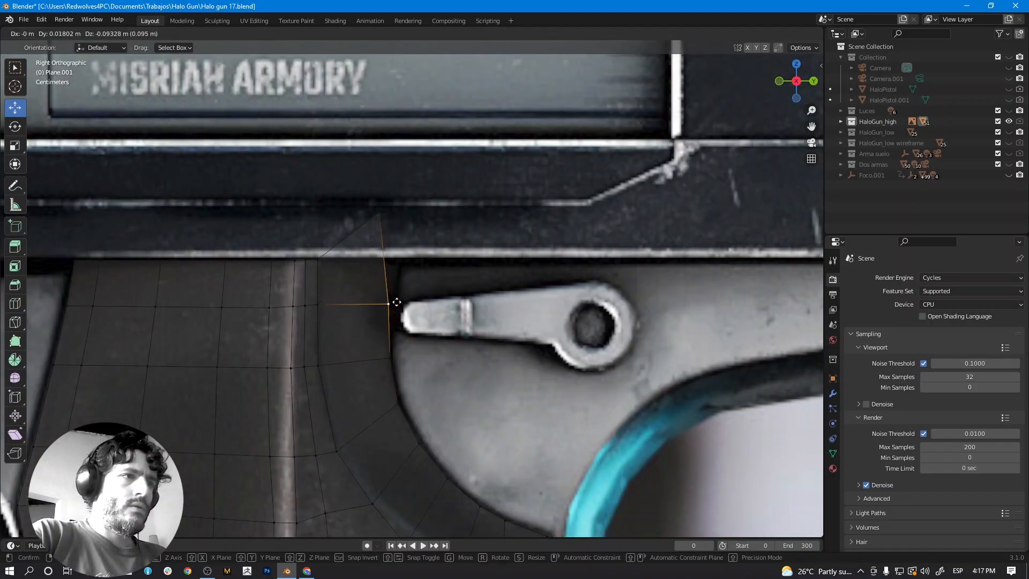
pyautogui.click(391, 300)
# Snap the extruded strip's top corner vertex to the panel's top edge height along global Z, and shift it rearward along Y.
pyautogui.click(386, 220)
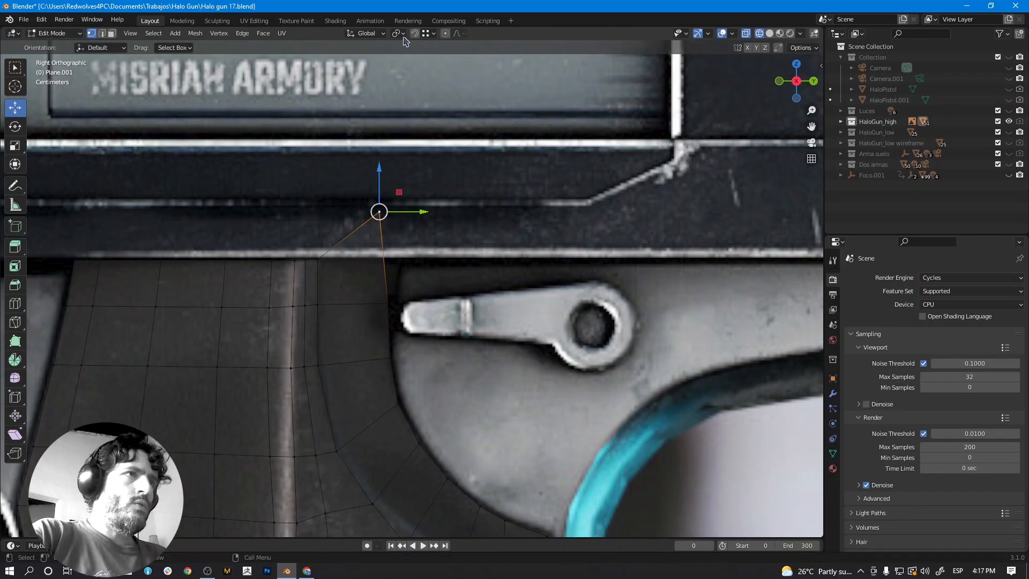
pyautogui.press('g')
pyautogui.press('z')
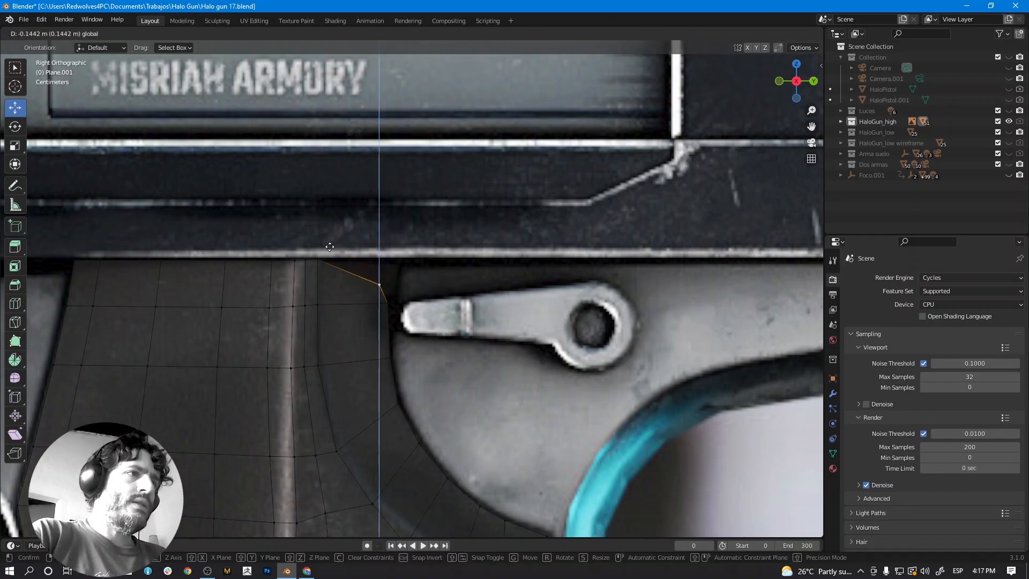
pyautogui.click(321, 252)
pyautogui.scroll(3, 407, 288)
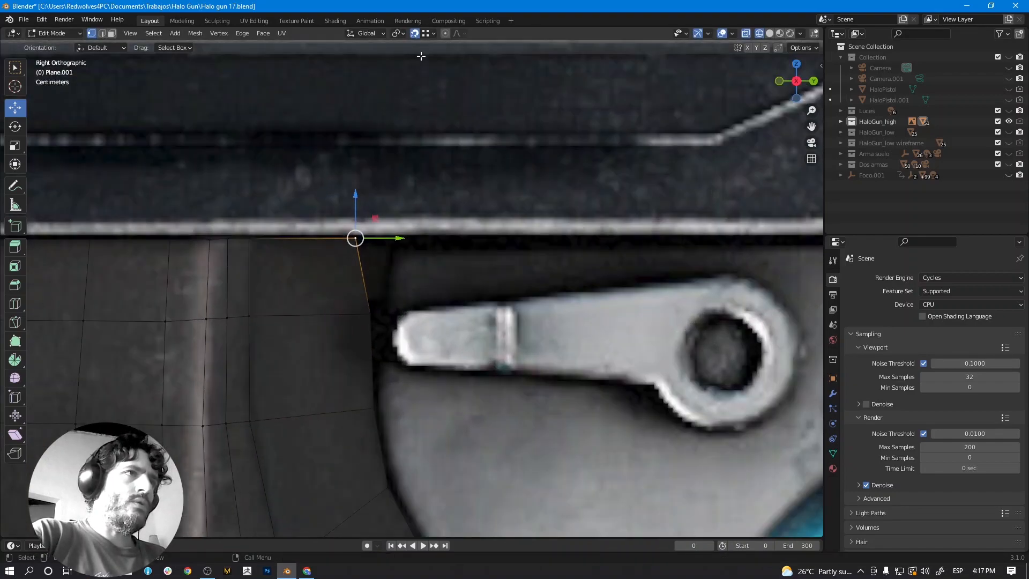
pyautogui.moveTo(395, 237); pyautogui.dragTo(409, 240)
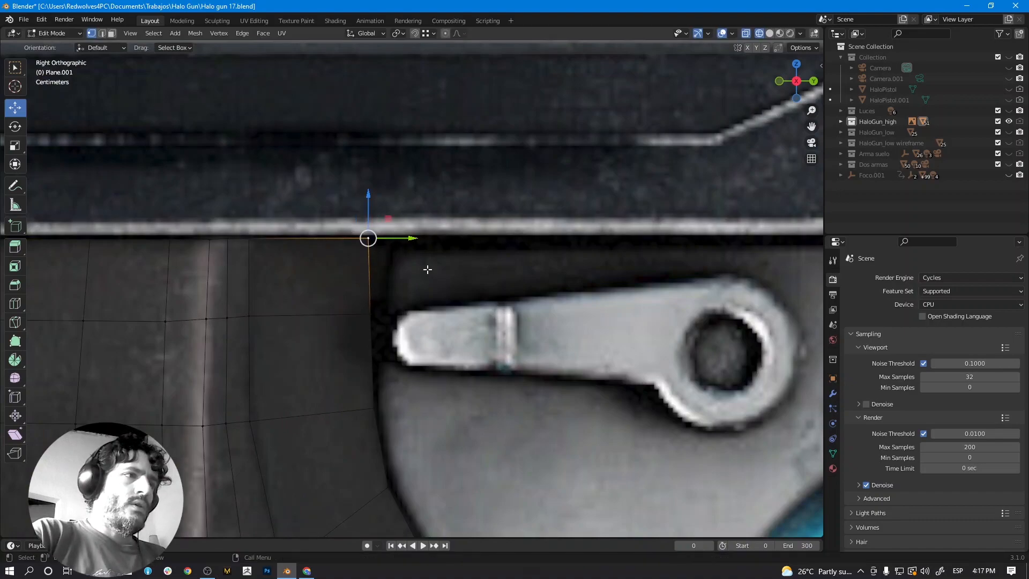
# Select every vertex along the extruded strip's outer border in solid view and turn snapping on.
pyautogui.scroll(-4, 426, 268)
pyautogui.keyDown('shift'); pyautogui.moveTo(453, 350); pyautogui.dragTo(442, 211, button='middle'); pyautogui.keyUp('shift')
pyautogui.moveTo(506, 299); pyautogui.dragTo(434, 324, button='middle')
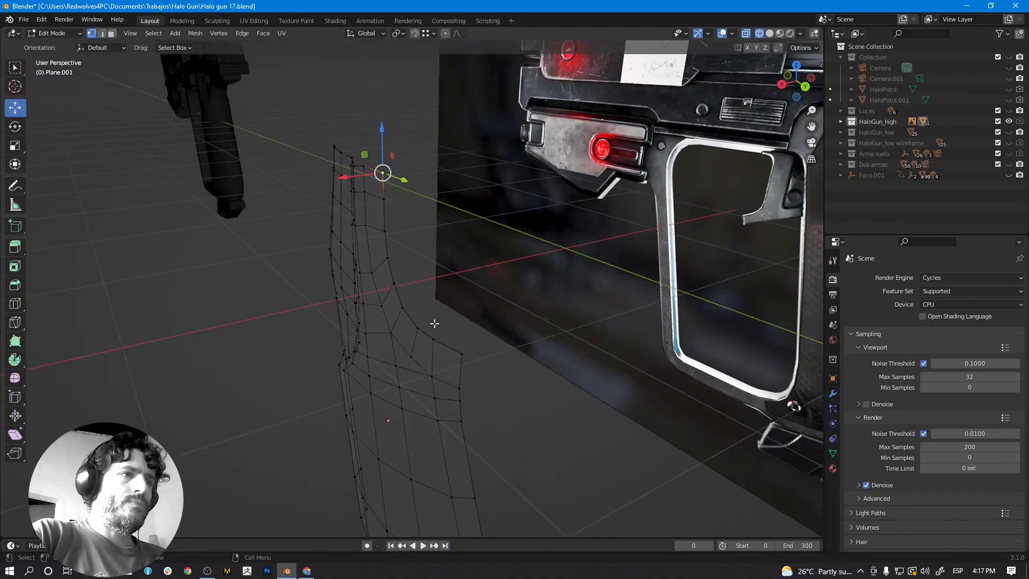
pyautogui.scroll(-3, 434, 324)
pyautogui.hotkey('shift', 'z')
pyautogui.scroll(3, 428, 324)
pyautogui.keyDown('shift'); pyautogui.click(372, 161); pyautogui.keyUp('shift')
pyautogui.keyDown('shift'); pyautogui.click(376, 203); pyautogui.keyUp('shift')
pyautogui.keyDown('shift'); pyautogui.click(381, 244); pyautogui.keyUp('shift')
pyautogui.keyDown('shift'); pyautogui.click(390, 281); pyautogui.keyUp('shift')
pyautogui.keyDown('shift'); pyautogui.click(401, 319); pyautogui.keyUp('shift')
pyautogui.keyDown('shift'); pyautogui.click(423, 351); pyautogui.keyUp('shift')
pyautogui.keyDown('shift'); pyautogui.click(447, 364); pyautogui.keyUp('shift')
pyautogui.keyDown('shift'); pyautogui.click(488, 386); pyautogui.keyUp('shift')
pyautogui.moveTo(365, 279); pyautogui.dragTo(536, 235, button='middle')
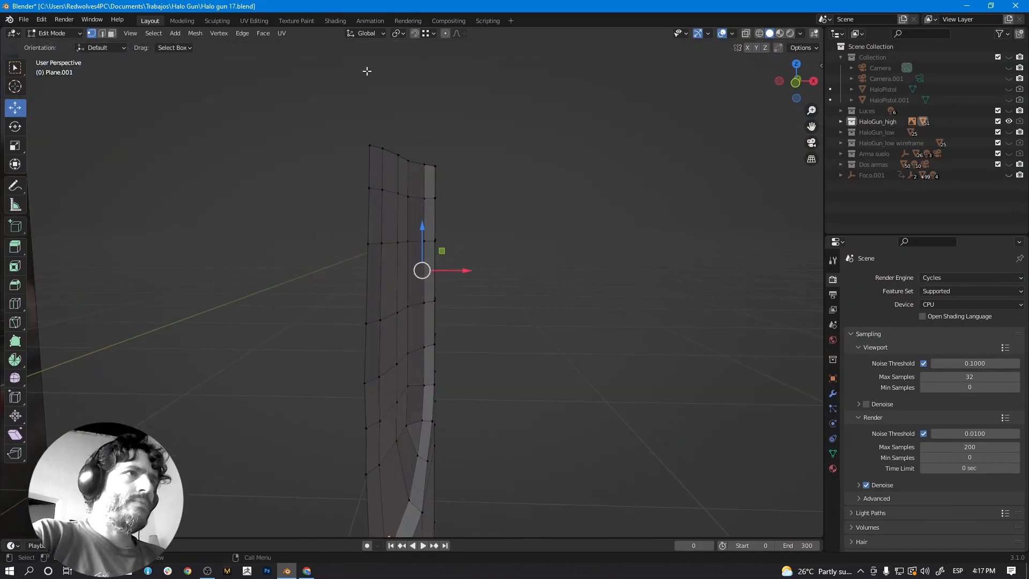
pyautogui.click(414, 34)
# Flatten the selected outer border vertices into one plane by scaling them to 0 along the global X axis.
pyautogui.moveTo(464, 269); pyautogui.dragTo(253, 274, button='middle')
pyautogui.keyDown('alt'); pyautogui.moveTo(380, 310); pyautogui.dragTo(395, 296, button='middle'); pyautogui.keyUp('alt')
pyautogui.scroll(2, 396, 303)
pyautogui.scroll(2, 438, 282)
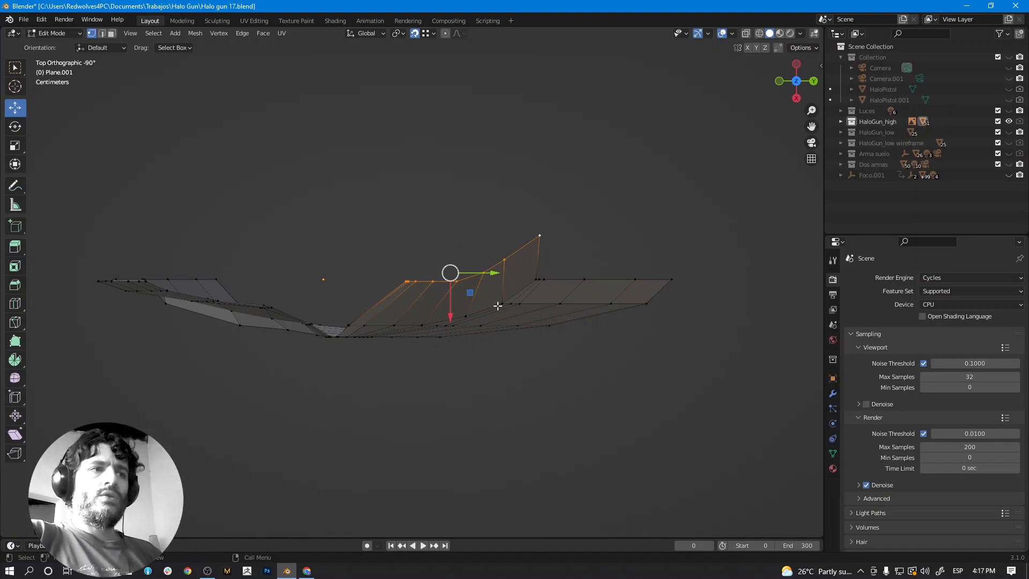
pyautogui.scroll(-3, 483, 385)
pyautogui.moveTo(478, 393); pyautogui.dragTo(510, 279, button='middle')
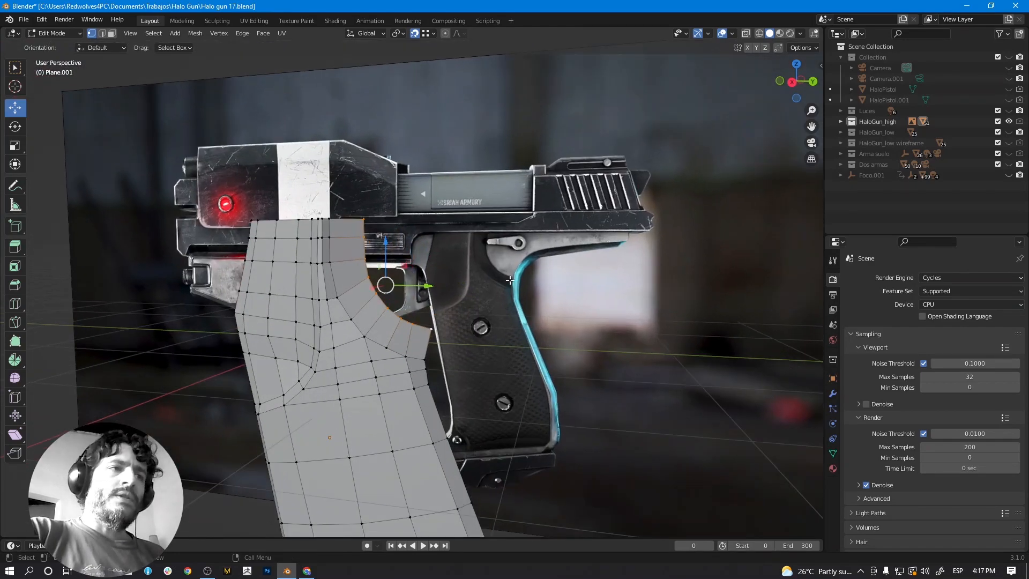
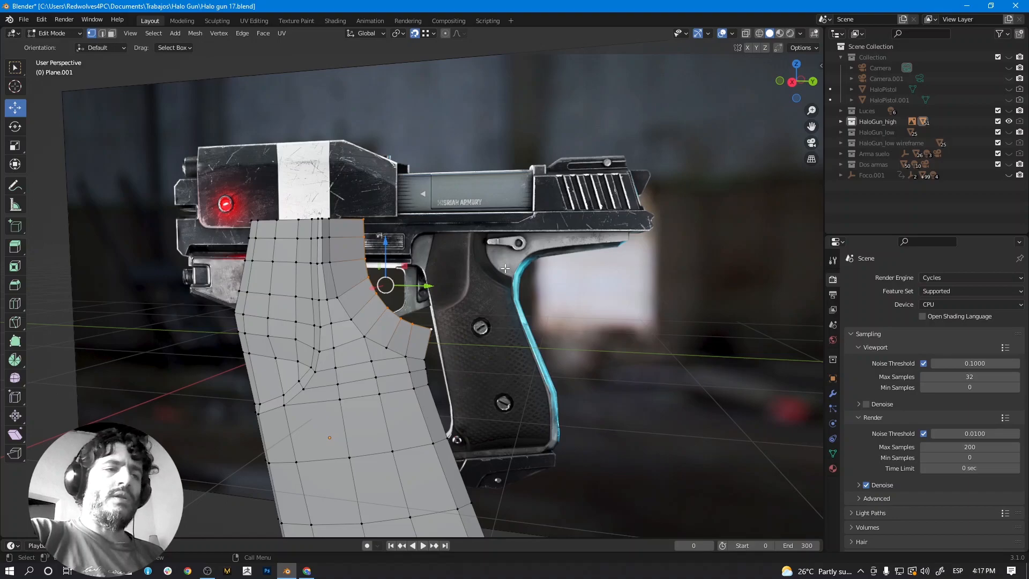
pyautogui.moveTo(504, 268); pyautogui.dragTo(483, 365, button='middle')
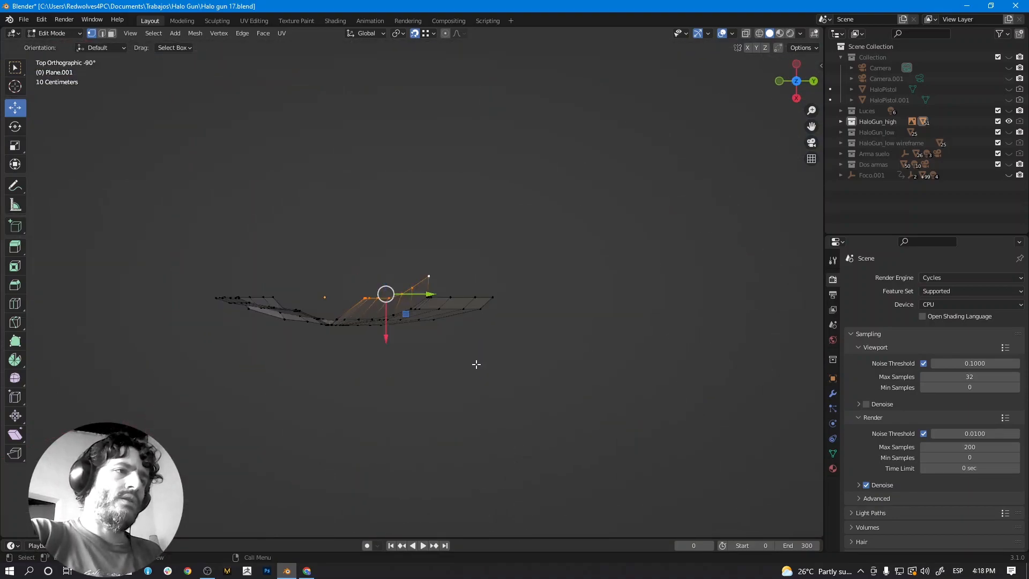
pyautogui.scroll(5, 527, 334)
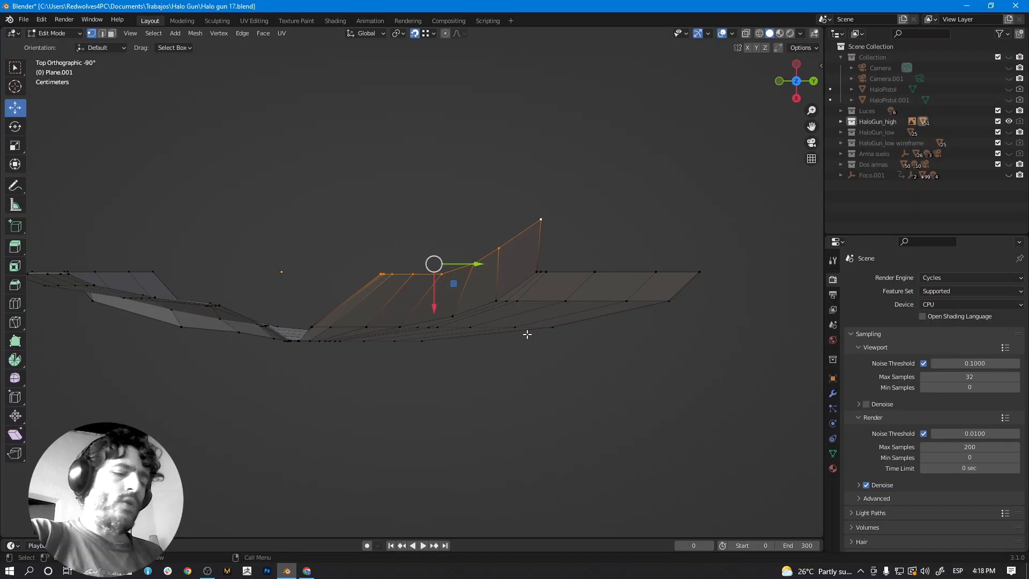
pyautogui.press('s')
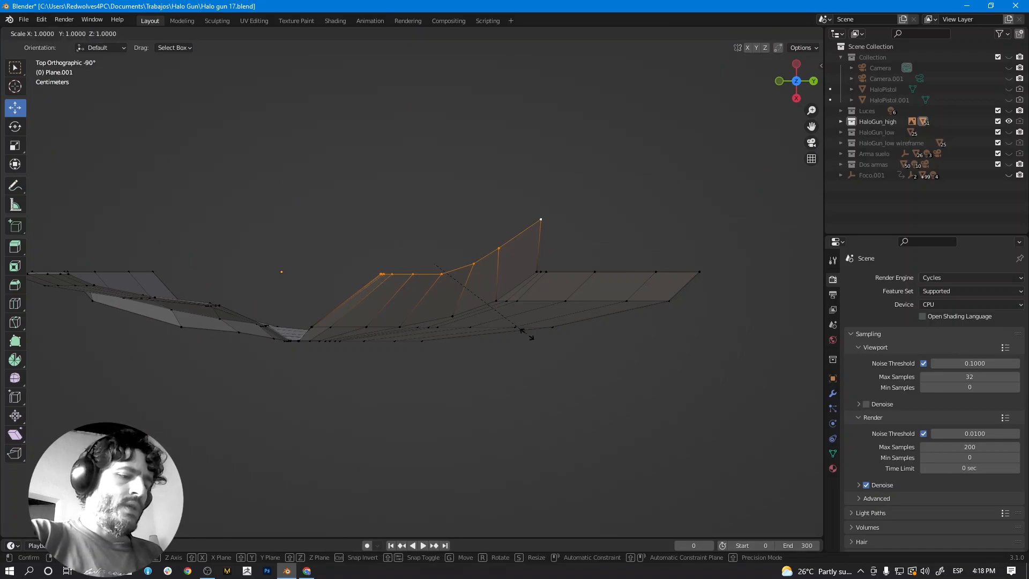
pyautogui.press('x')
pyautogui.press('0')
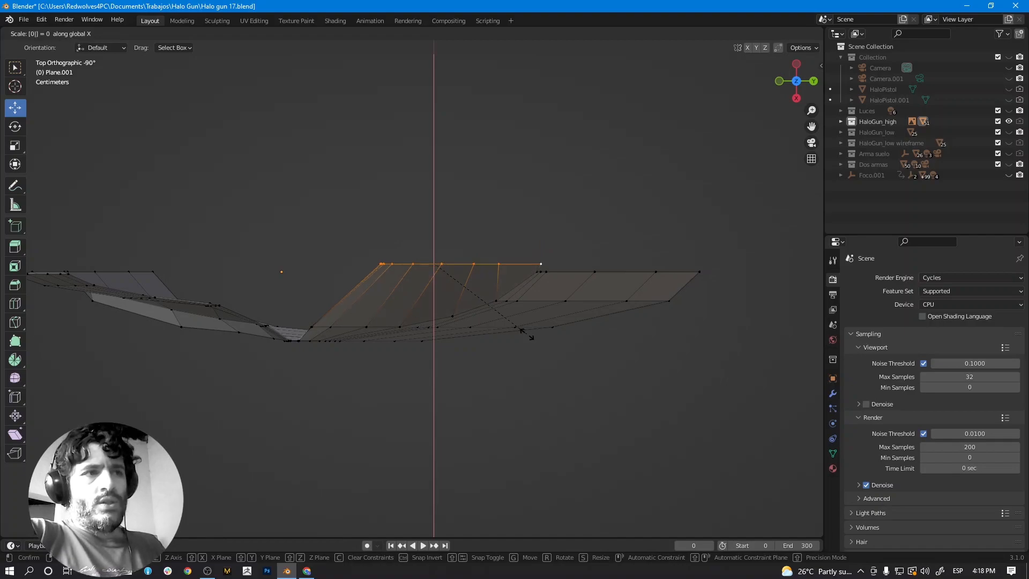
pyautogui.press('Return')
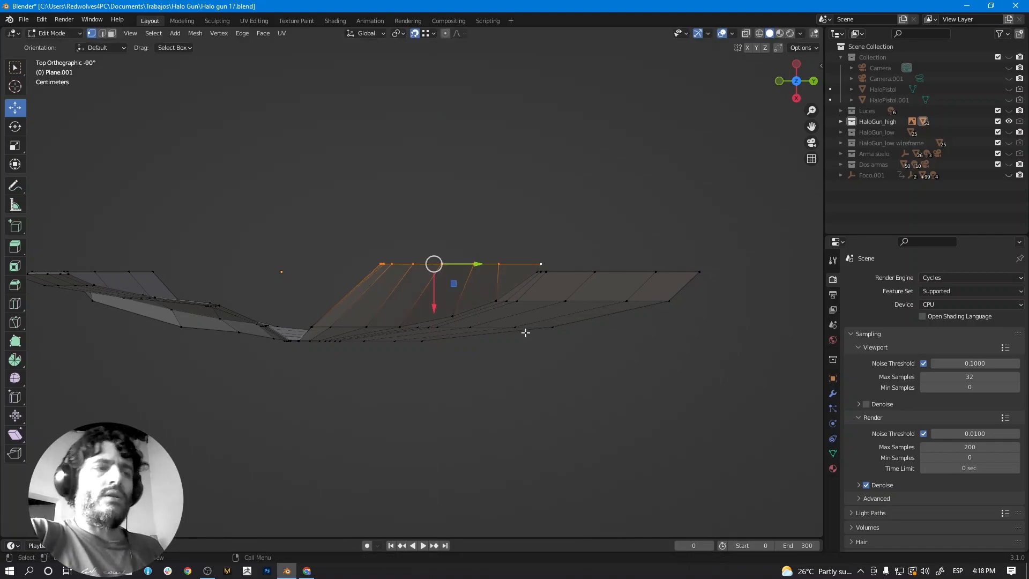
pyautogui.scroll(-2, 423, 358)
pyautogui.moveTo(400, 339); pyautogui.dragTo(445, 295, button='middle')
pyautogui.keyDown('shift'); pyautogui.moveTo(418, 354); pyautogui.dragTo(457, 298, button='middle'); pyautogui.keyUp('shift')
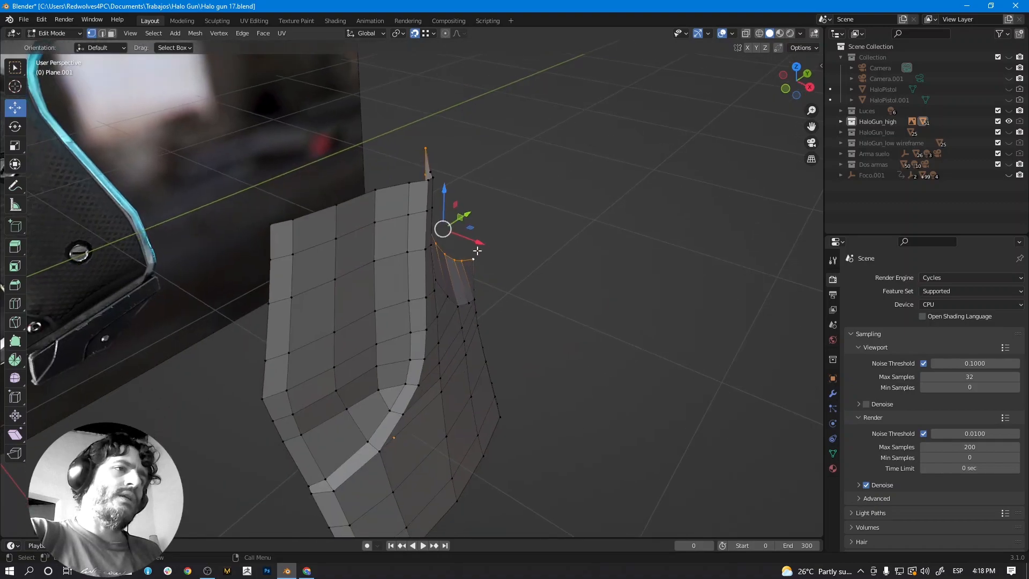
pyautogui.moveTo(478, 246); pyautogui.dragTo(404, 271, button='middle')
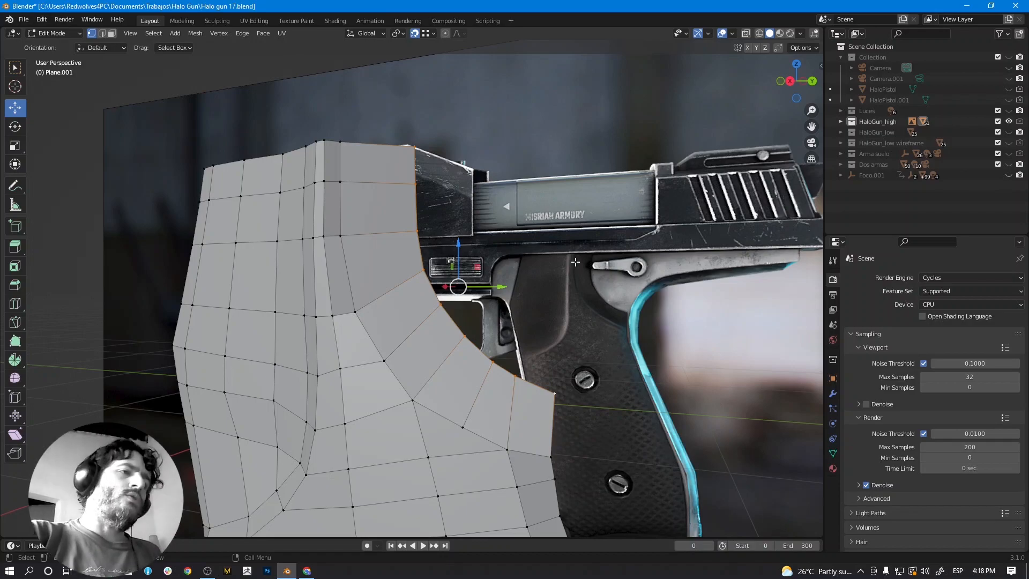
# Add a lengthwise loop cut along the extruded strip, slid slightly toward the grip panel side.
pyautogui.hotkey('ctrl', 'r')
pyautogui.click(381, 240)
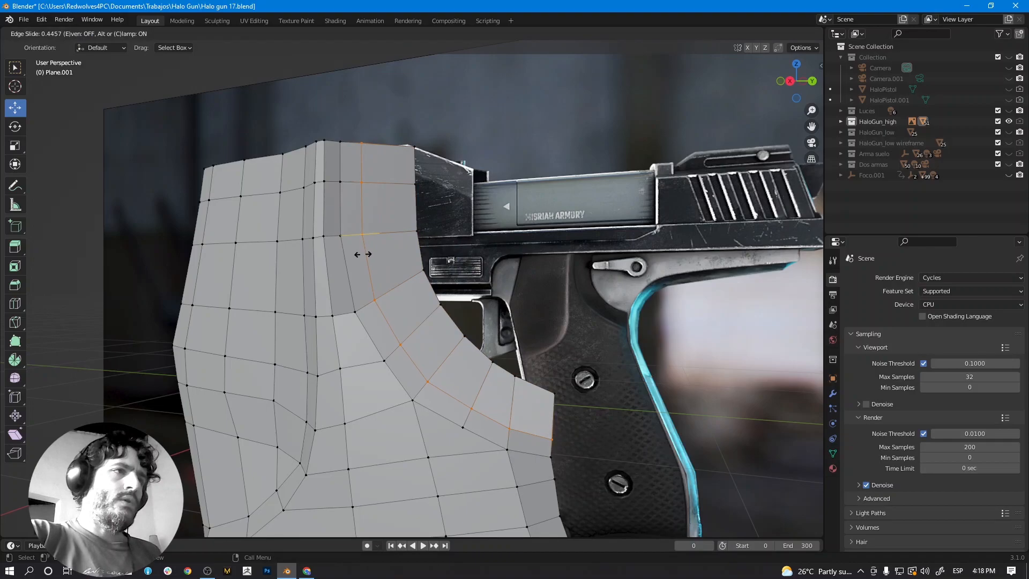
pyautogui.click(365, 258)
pyautogui.moveTo(365, 258); pyautogui.dragTo(429, 395, button='middle')
pyautogui.rightClick(407, 74)
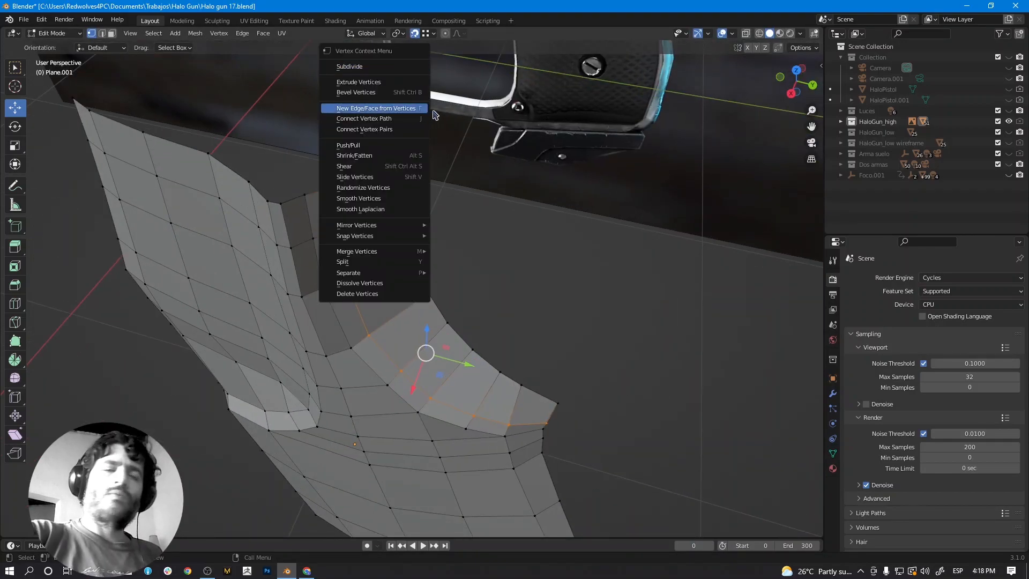
pyautogui.moveTo(441, 329); pyautogui.dragTo(392, 320, button='middle')
pyautogui.press('KP_3')
pyautogui.scroll(3, 465, 351)
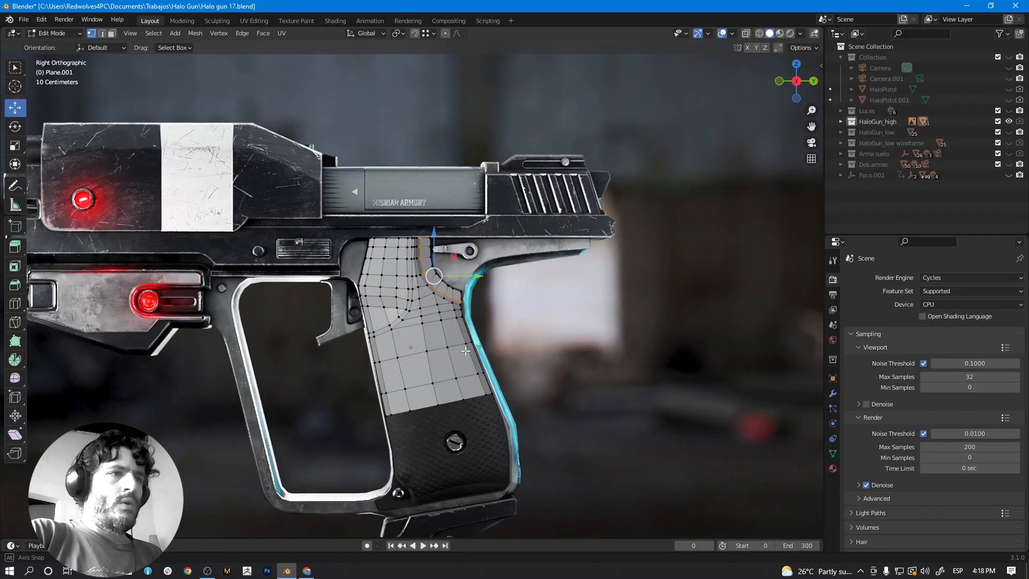
# Extrude the grip panel's bottom row of edges downward along the grip to the level of the lower screw.
pyautogui.scroll(2, 438, 446)
pyautogui.hotkey('alt', 'z')
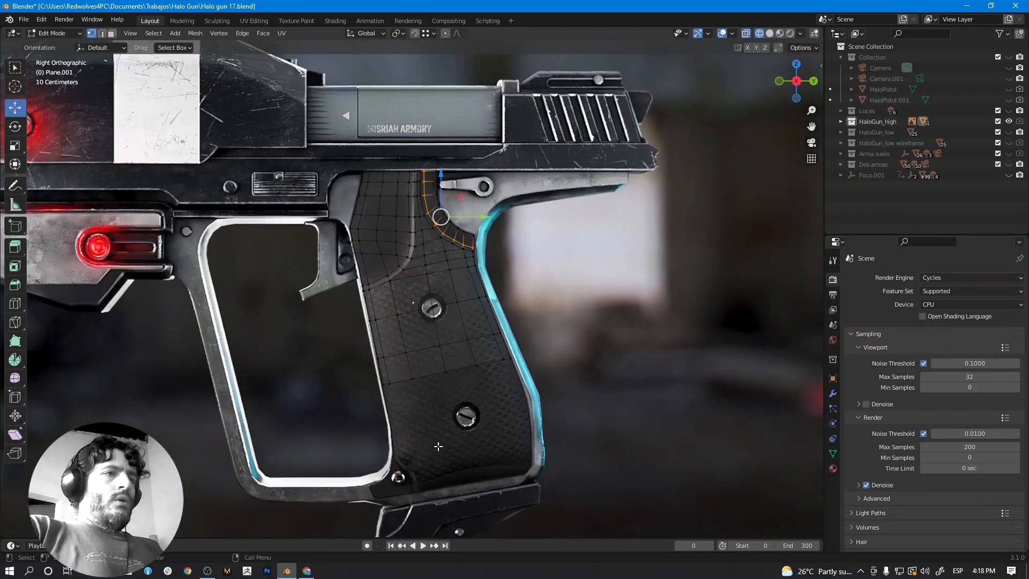
pyautogui.scroll(3, 416, 336)
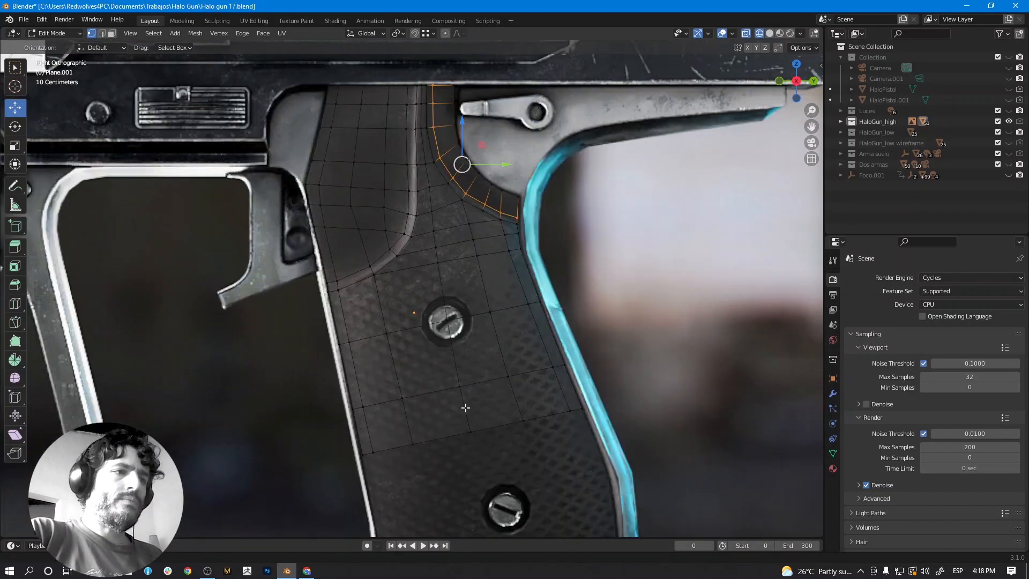
pyautogui.keyDown('shift'); pyautogui.moveTo(466, 408); pyautogui.dragTo(425, 231, button='middle'); pyautogui.keyUp('shift')
pyautogui.keyDown('shift'); pyautogui.moveTo(432, 351); pyautogui.dragTo(432, 295, button='middle'); pyautogui.keyUp('shift')
pyautogui.scroll(2, 422, 268)
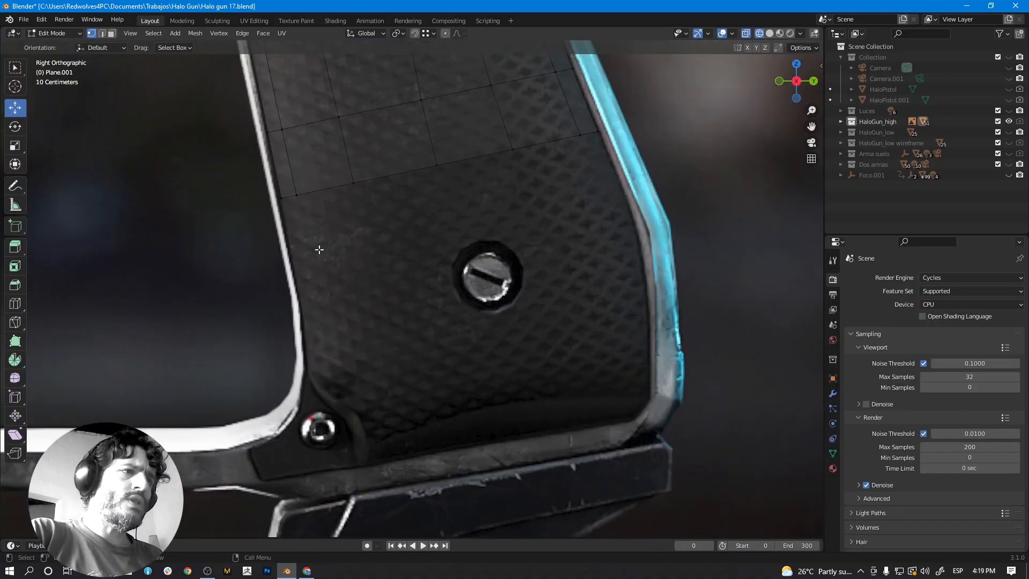
pyautogui.keyDown('shift'); pyautogui.moveTo(400, 307); pyautogui.dragTo(399, 352, button='middle'); pyautogui.keyUp('shift')
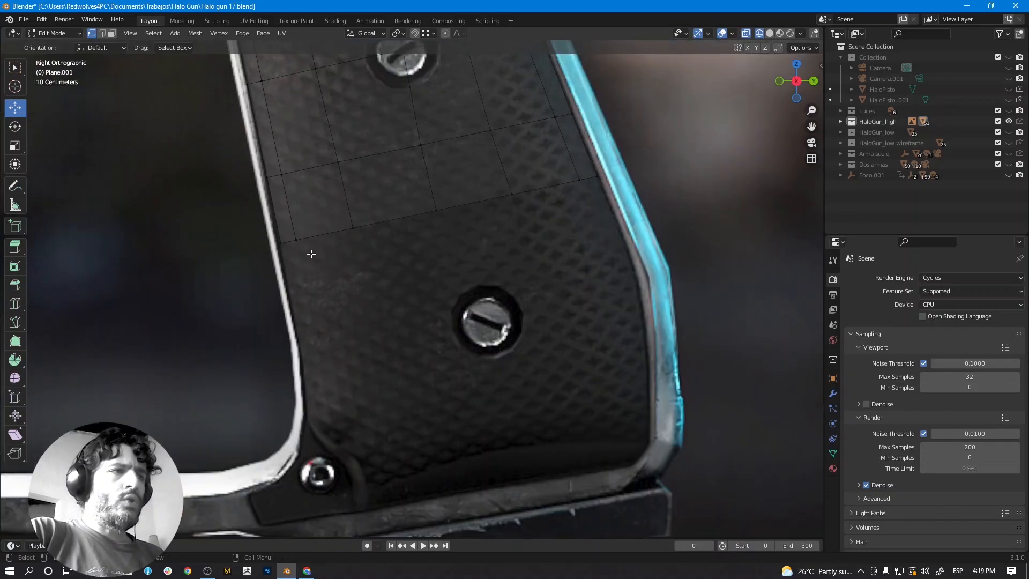
pyautogui.click(102, 33)
pyautogui.click(285, 238)
pyautogui.keyDown('shift'); pyautogui.click(322, 234); pyautogui.keyUp('shift')
pyautogui.keyDown('shift'); pyautogui.click(396, 219); pyautogui.keyUp('shift')
pyautogui.keyDown('shift'); pyautogui.click(472, 203); pyautogui.keyUp('shift')
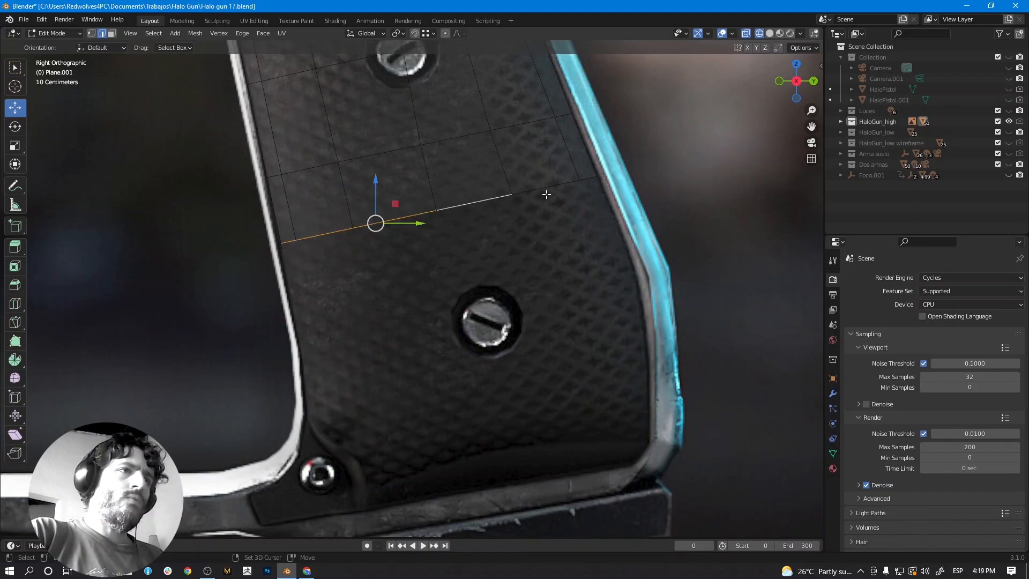
pyautogui.keyDown('shift'); pyautogui.click(564, 184); pyautogui.keyUp('shift')
pyautogui.press('g')
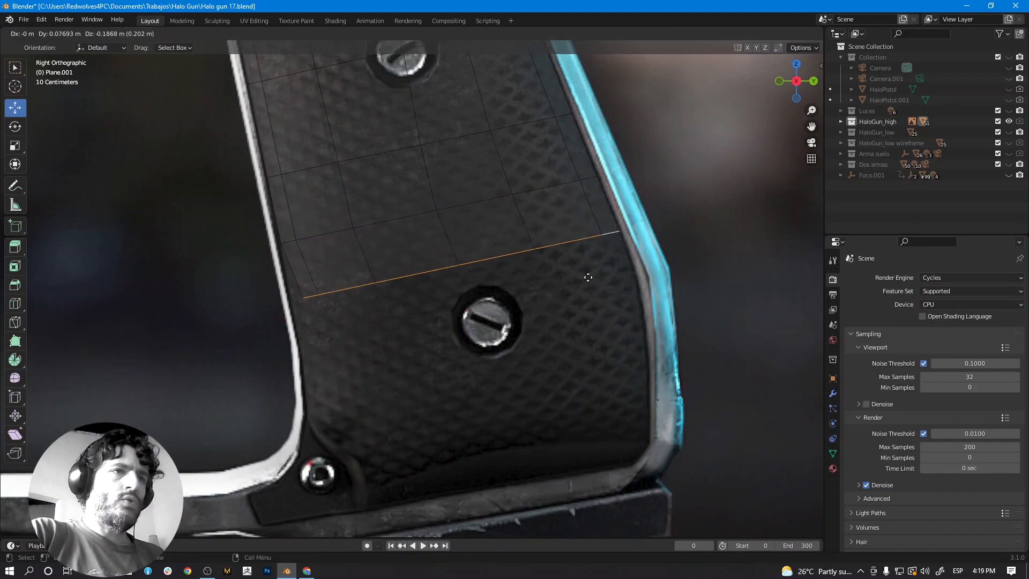
pyautogui.click(587, 306)
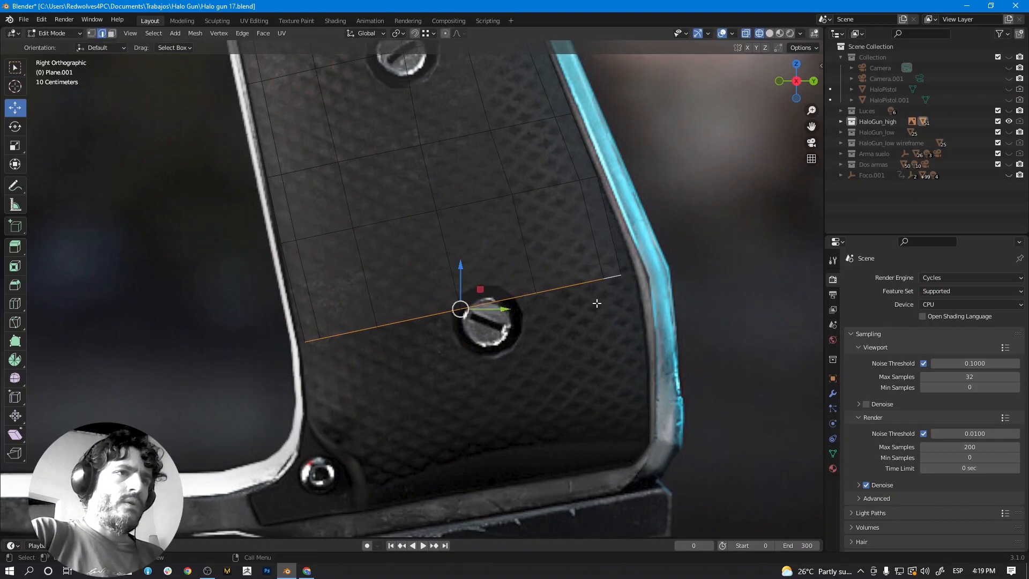
# Move the rear and front end vertices of the extruded row to fit the grip outline in the reference.
pyautogui.click(92, 35)
pyautogui.moveTo(638, 259); pyautogui.dragTo(591, 295)
pyautogui.press('g')
pyautogui.click(614, 294)
pyautogui.moveTo(286, 320); pyautogui.dragTo(335, 356)
pyautogui.press('g')
# Extrude the bottom row of vertices below the lower screw and adjust its rear vertices to the grip outline.
pyautogui.moveTo(238, 278); pyautogui.dragTo(697, 408)
pyautogui.press('g')
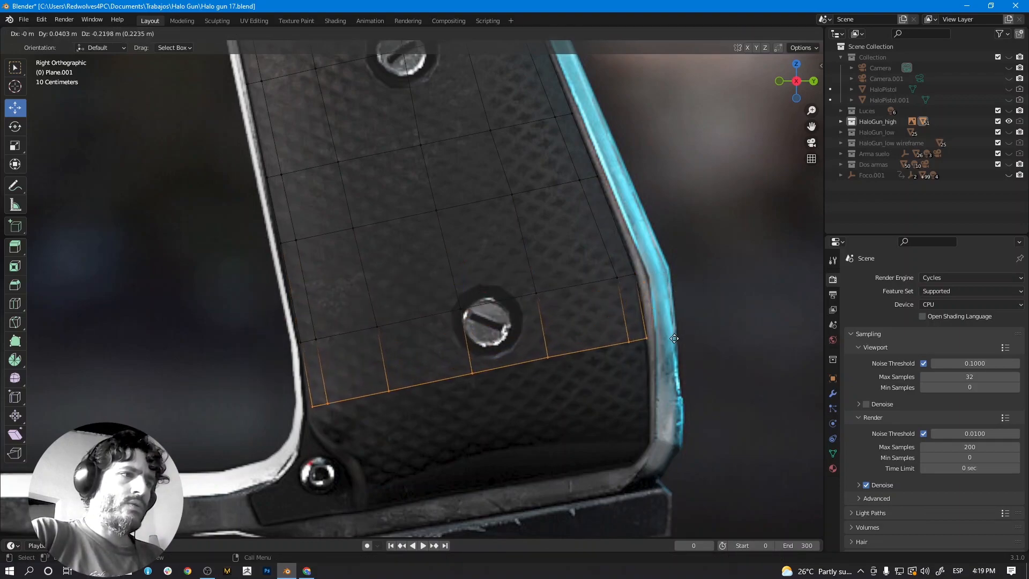
pyautogui.click(665, 325)
pyautogui.click(644, 338)
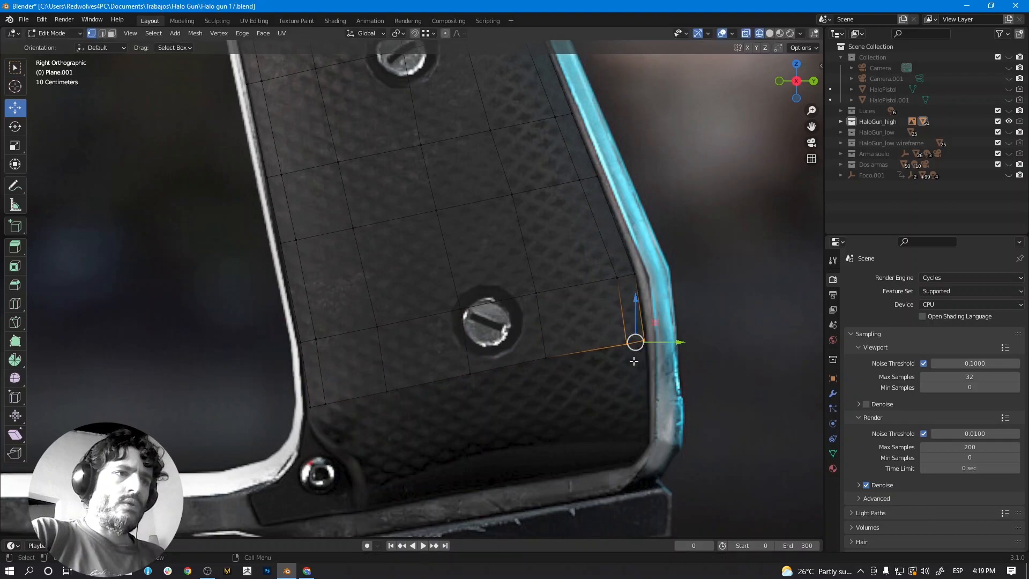
pyautogui.click(546, 358)
pyautogui.press('g')
pyautogui.click(552, 369)
# Extrude the panel's front bottom edge down to the start of the curved notch above the small screw.
pyautogui.keyDown('shift'); pyautogui.moveTo(440, 418); pyautogui.dragTo(448, 333, button='middle'); pyautogui.keyUp('shift')
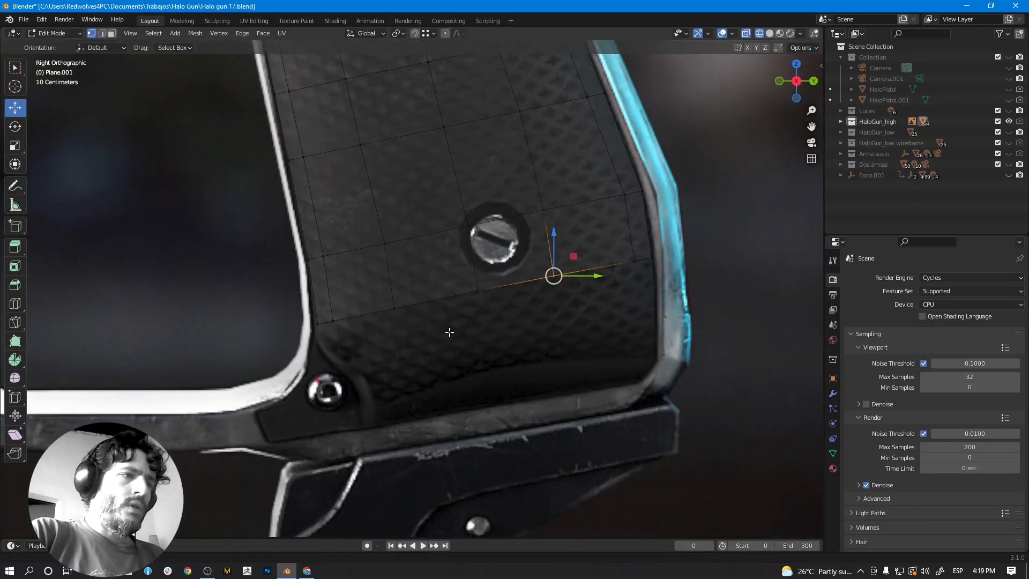
pyautogui.scroll(2, 393, 374)
pyautogui.keyDown('shift'); pyautogui.moveTo(393, 374); pyautogui.dragTo(399, 318, button='middle'); pyautogui.keyUp('shift')
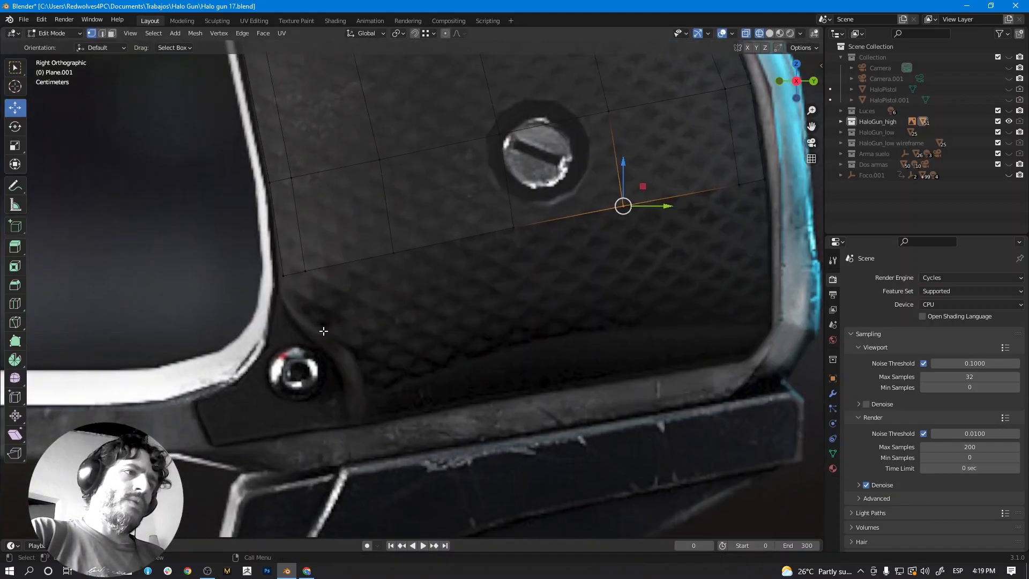
pyautogui.click(102, 33)
pyautogui.click(294, 273)
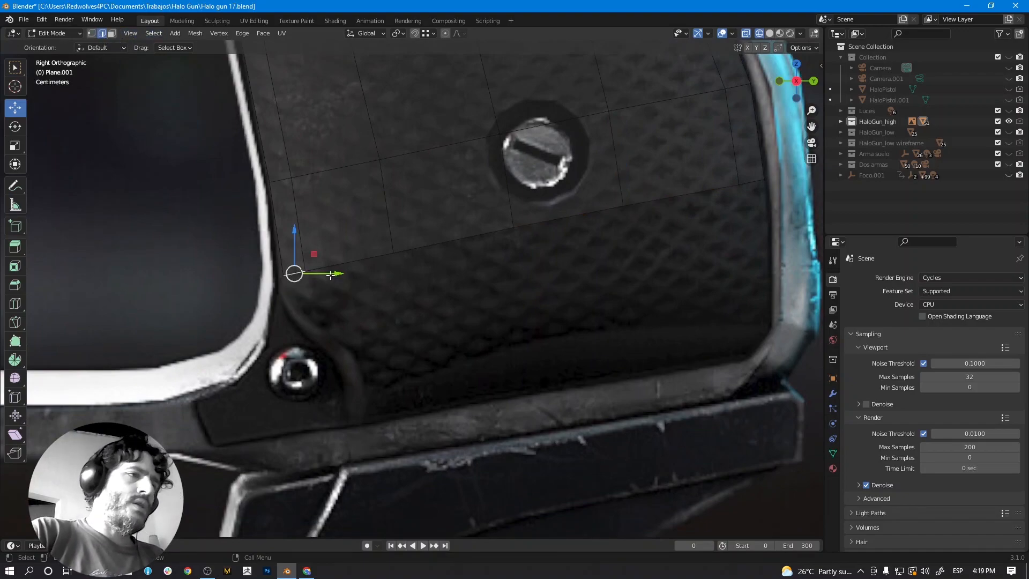
pyautogui.press('g')
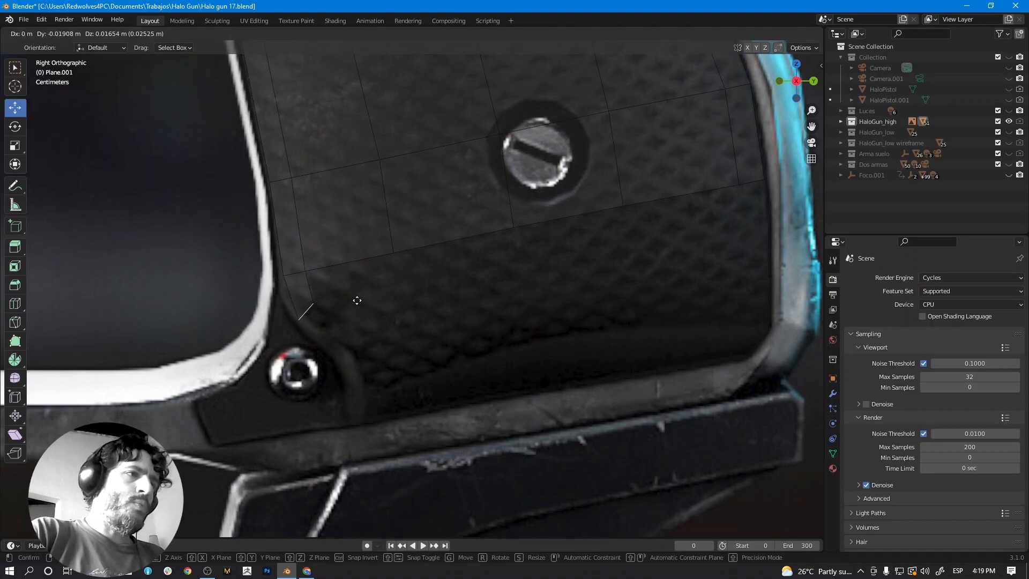
pyautogui.click(356, 296)
# Extrude the strip's end edge in further segments around the small screw's notch, rotating it to follow the bend.
pyautogui.press('g')
pyautogui.click(382, 322)
pyautogui.press('g')
pyautogui.click(405, 335)
pyautogui.press('r')
pyautogui.click(411, 361)
pyautogui.press('e')
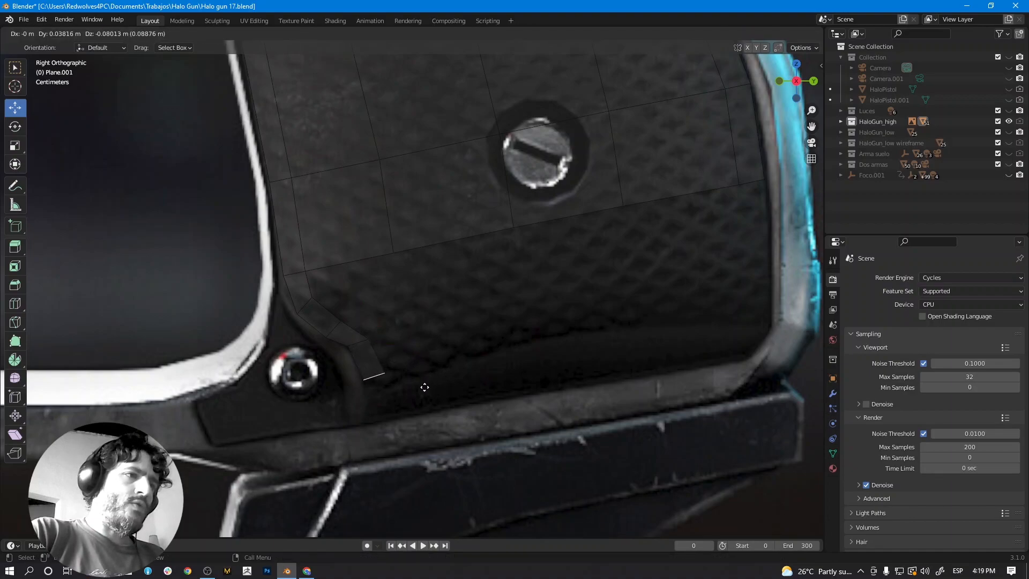
pyautogui.click(424, 384)
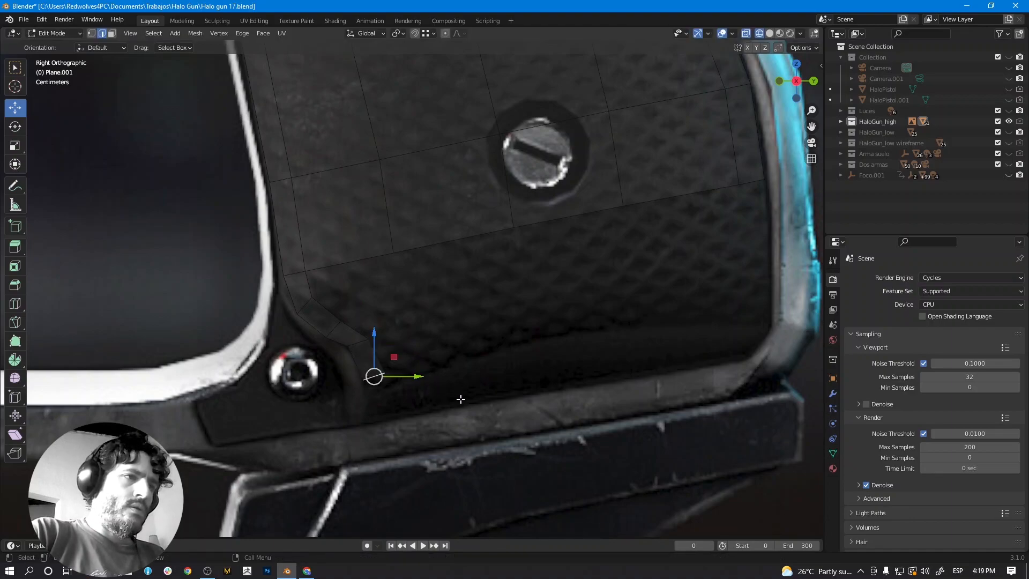
# Reposition the strip's end edge and extrude one more segment to the notch's lower corner.
pyautogui.scroll(5, 462, 399)
pyautogui.press('g')
pyautogui.click(438, 296)
pyautogui.press('e')
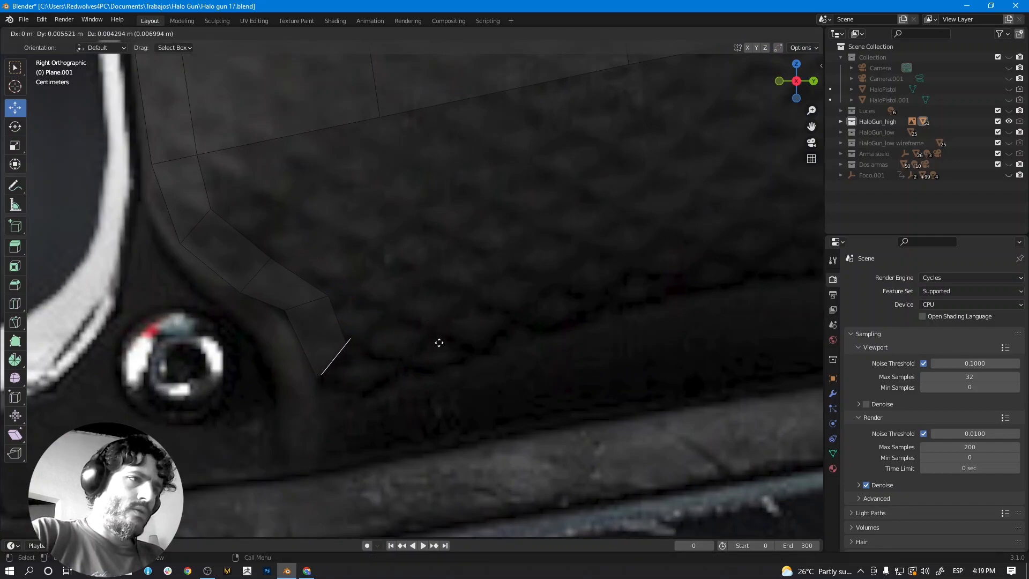
pyautogui.click(447, 365)
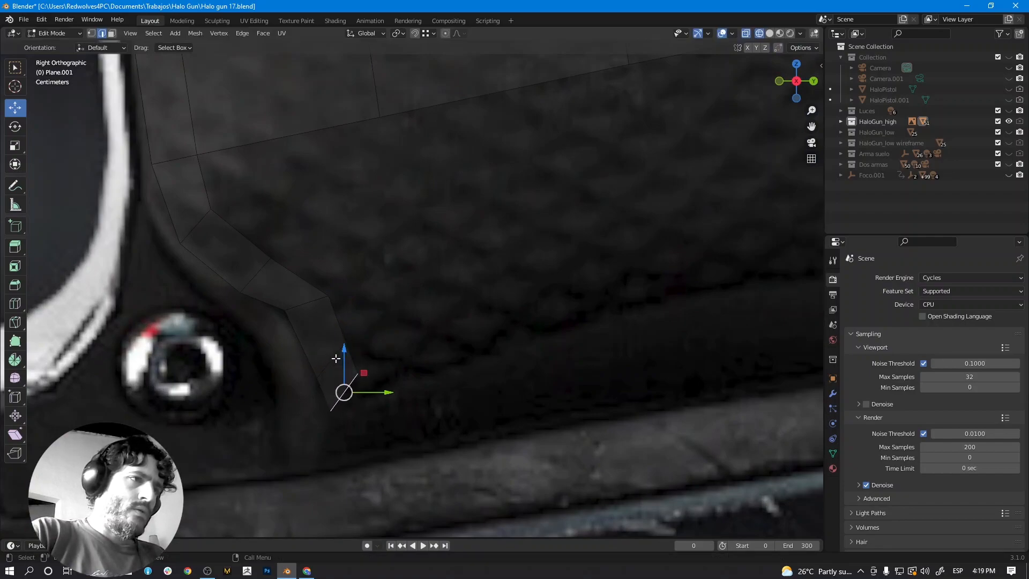
pyautogui.press('g')
pyautogui.click(349, 385)
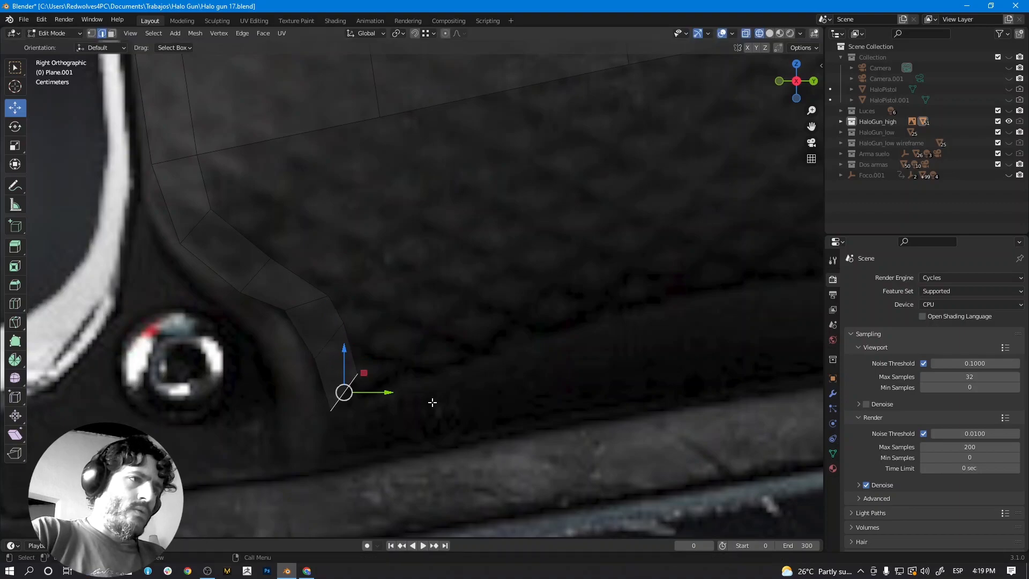
# Extrude the strip rearward from the notch's lower corner and rotate its end edge upright.
pyautogui.press('e')
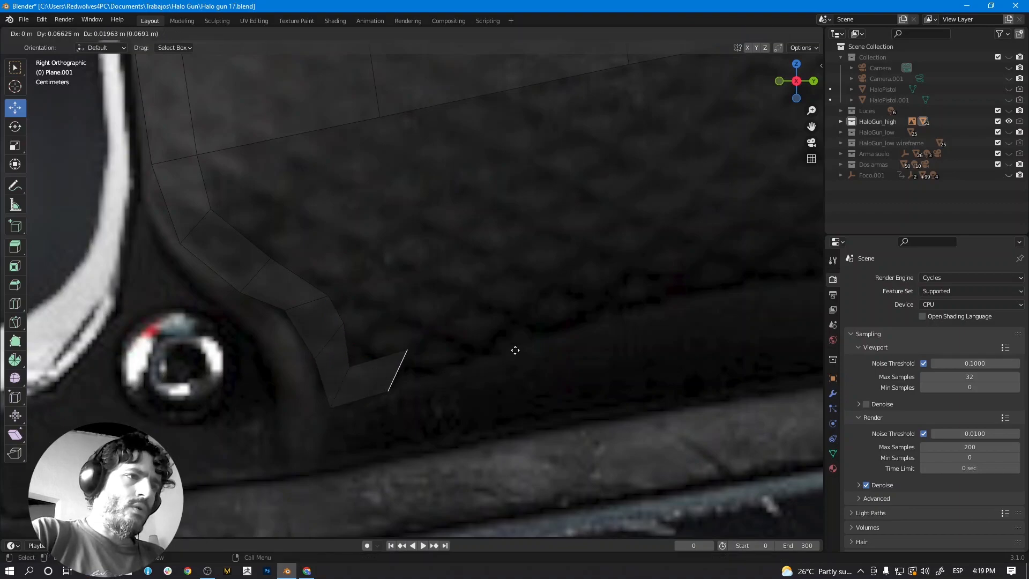
pyautogui.click(570, 335)
pyautogui.scroll(-3, 570, 335)
pyautogui.keyDown('shift'); pyautogui.moveTo(569, 335); pyautogui.dragTo(471, 361, button='middle'); pyautogui.keyUp('shift')
pyautogui.press('g')
pyautogui.click(433, 370)
pyautogui.press('r')
pyautogui.click(455, 320)
pyautogui.press('g')
pyautogui.click(452, 320)
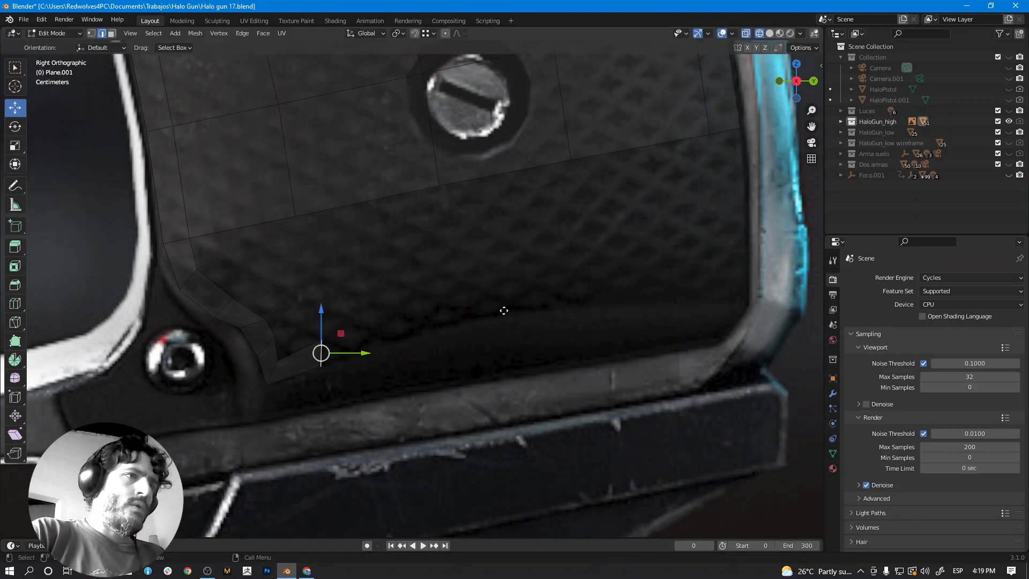
# Extrude the strip in four segments along the textured area's curved lower border to the grip's rear edge.
pyautogui.press('g')
pyautogui.click(589, 287)
pyautogui.keyDown('shift'); pyautogui.moveTo(594, 287); pyautogui.dragTo(498, 333, button='middle'); pyautogui.keyUp('shift')
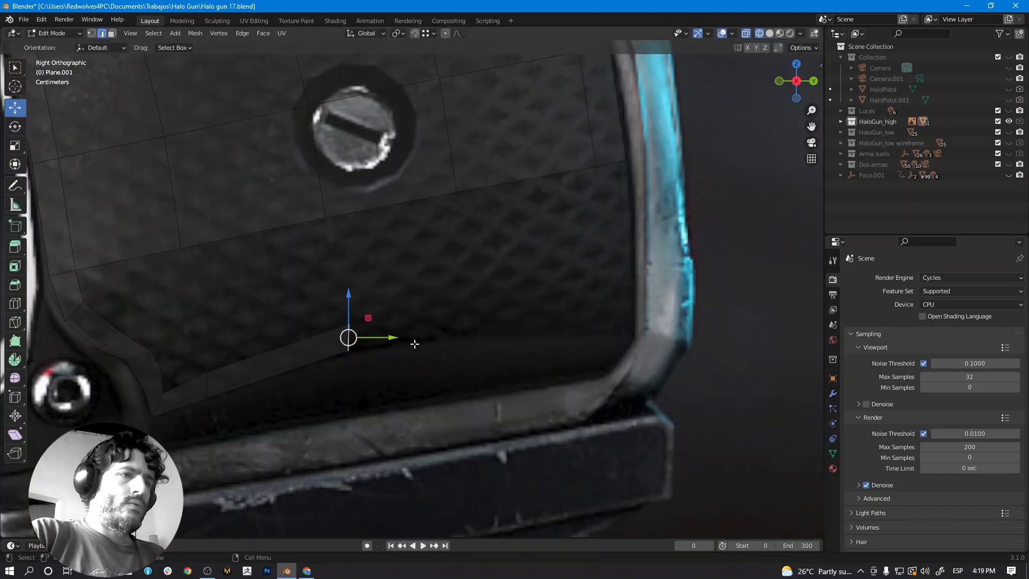
pyautogui.press('e')
pyautogui.click(549, 327)
pyautogui.press('e')
pyautogui.click(680, 325)
pyautogui.keyDown('shift'); pyautogui.moveTo(680, 325); pyautogui.dragTo(571, 342, button='middle'); pyautogui.keyUp('shift')
pyautogui.scroll(2, 509, 324)
pyautogui.press('e')
pyautogui.click(560, 338)
# Rotate the two middle cross edges of the lower strip to follow its curve.
pyautogui.scroll(-3, 441, 343)
pyautogui.scroll(-2, 441, 343)
pyautogui.scroll(2, 404, 328)
pyautogui.click(379, 325)
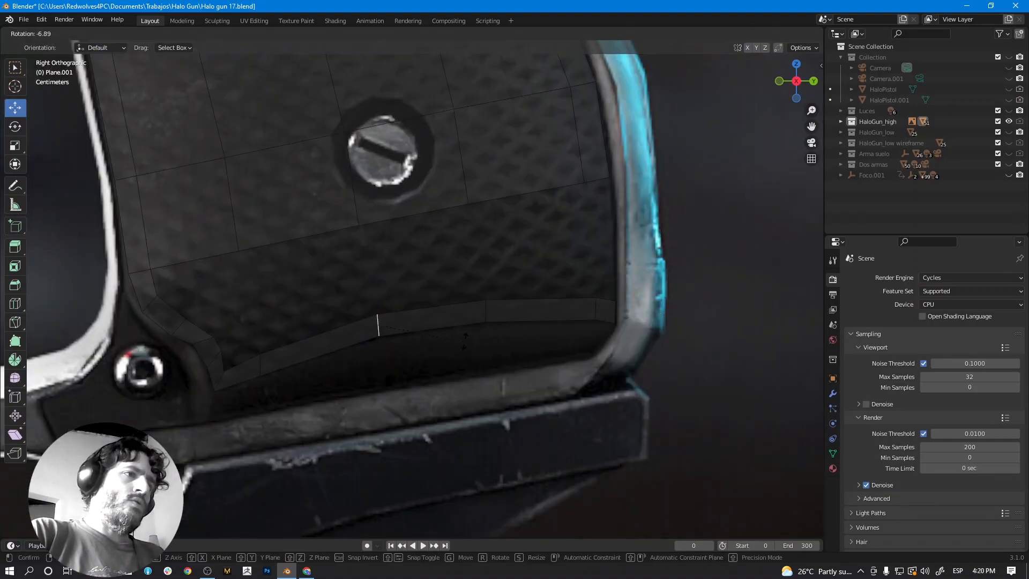
pyautogui.click(486, 318)
pyautogui.press('r')
pyautogui.click(536, 330)
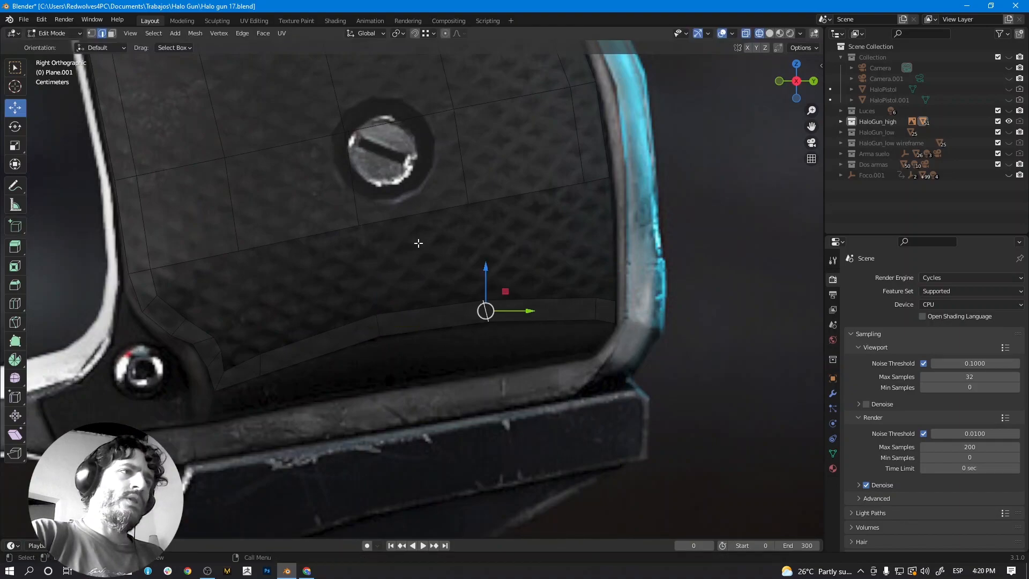
# In solid view with snapping on, align the lower strip's inner vertices along X with the panel's bottom vertices above.
pyautogui.scroll(-2, 373, 234)
pyautogui.scroll(-4, 388, 313)
pyautogui.moveTo(436, 333); pyautogui.dragTo(494, 339, button='middle')
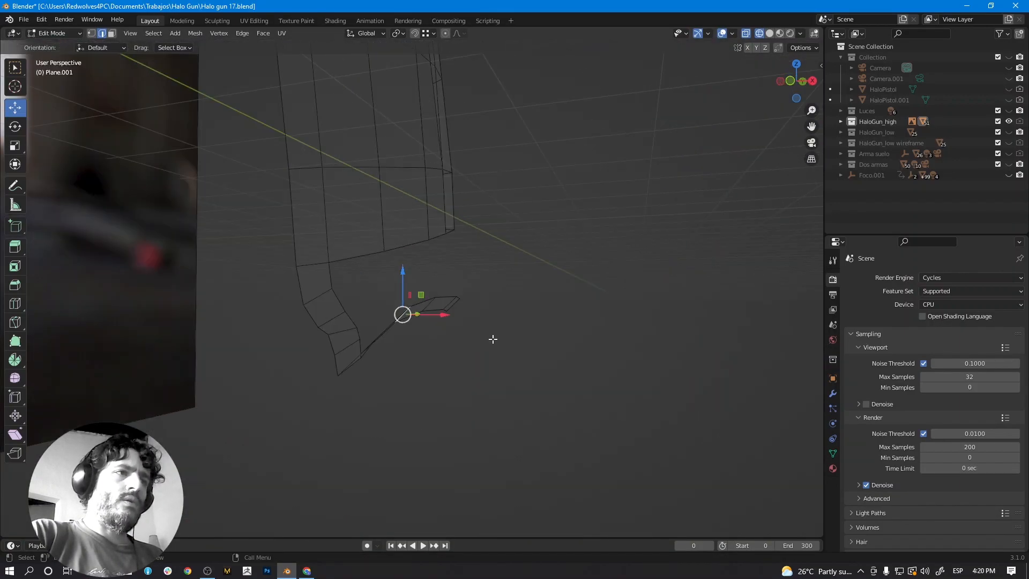
pyautogui.moveTo(449, 296); pyautogui.dragTo(466, 335, button='middle')
pyautogui.moveTo(441, 279)
pyautogui.mouseDown(button='middle')
pyautogui.moveTo(488, 338)
pyautogui.moveTo(379, 361)
pyautogui.moveTo(480, 395)
pyautogui.moveTo(485, 416)
pyautogui.moveTo(462, 349)
pyautogui.moveTo(423, 292)
pyautogui.moveTo(441, 223)
pyautogui.moveTo(466, 319)
pyautogui.moveTo(473, 292)
pyautogui.moveTo(509, 301)
pyautogui.moveTo(510, 376)
pyautogui.moveTo(533, 391)
pyautogui.moveTo(545, 384)
pyautogui.moveTo(519, 374)
pyautogui.moveTo(549, 365)
pyautogui.mouseUp(button='middle')
pyautogui.hotkey('shift', 'z')
pyautogui.hotkey('alt', 'a')
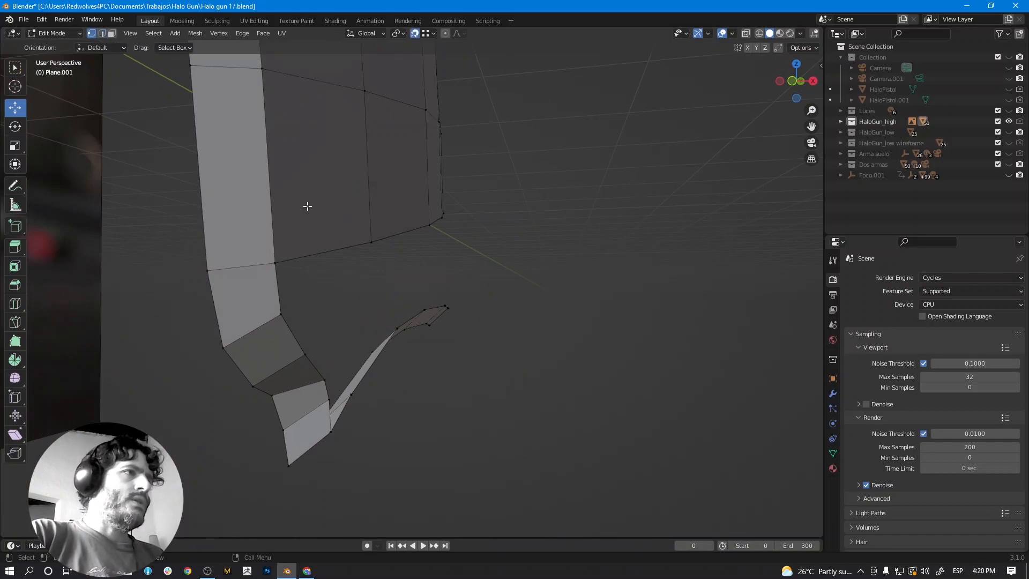
pyautogui.moveTo(526, 361); pyautogui.dragTo(519, 335, button='middle')
pyautogui.click(409, 340)
pyautogui.moveTo(440, 340); pyautogui.dragTo(425, 236)
pyautogui.click(347, 341)
pyautogui.moveTo(390, 361); pyautogui.dragTo(349, 346, button='middle')
pyautogui.moveTo(326, 320); pyautogui.dragTo(308, 198)
# Align the vertices at the lower strip's rear end in depth with the panel, and return to the right orthographic view.
pyautogui.moveTo(513, 347); pyautogui.dragTo(557, 351, button='middle')
pyautogui.click(561, 350)
pyautogui.moveTo(562, 334); pyautogui.dragTo(576, 322)
pyautogui.moveTo(616, 349); pyautogui.dragTo(471, 342, button='middle')
pyautogui.click(519, 322)
pyautogui.press('g')
pyautogui.press('x')
pyautogui.press('Escape')
pyautogui.press('KP_3')
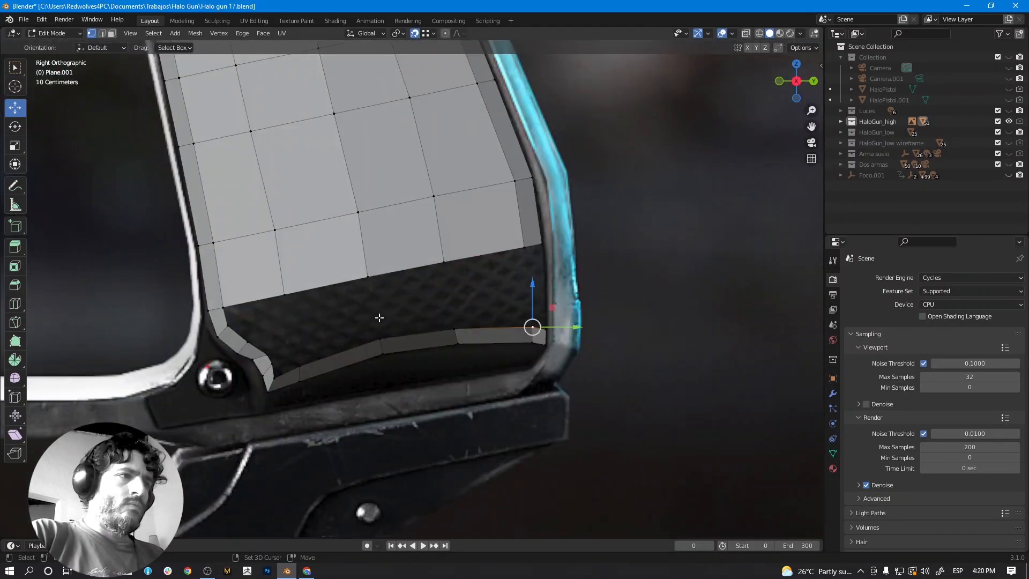
# Fill two quads between the panel's bottom edges and the lower strip, in the middle and toward the rear.
pyautogui.scroll(2, 470, 313)
pyautogui.click(103, 34)
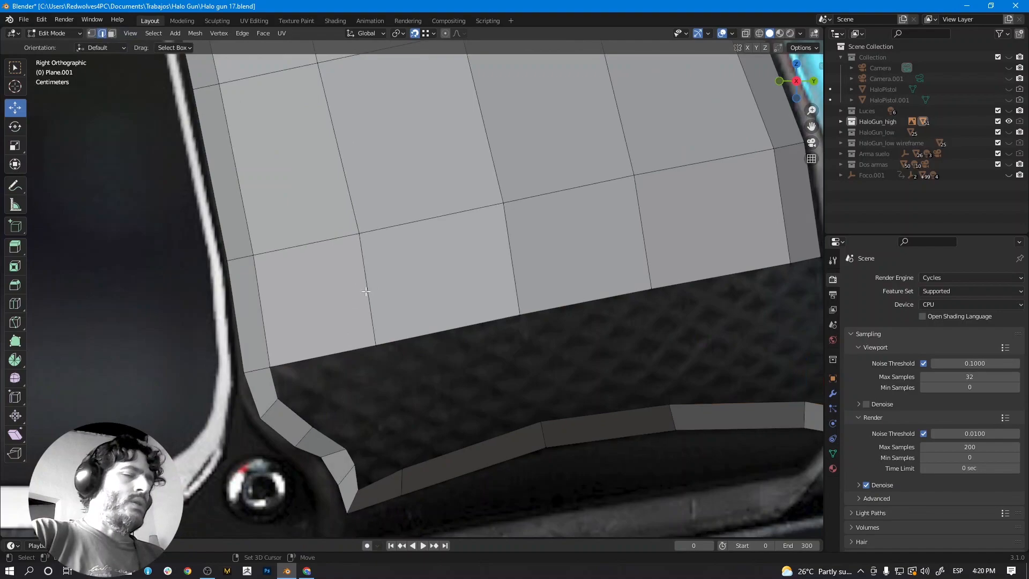
pyautogui.keyDown('shift'); pyautogui.moveTo(202, 162); pyautogui.dragTo(124, 81, button='middle'); pyautogui.keyUp('shift')
pyautogui.click(526, 347)
pyautogui.keyDown('shift'); pyautogui.click(484, 227); pyautogui.keyUp('shift')
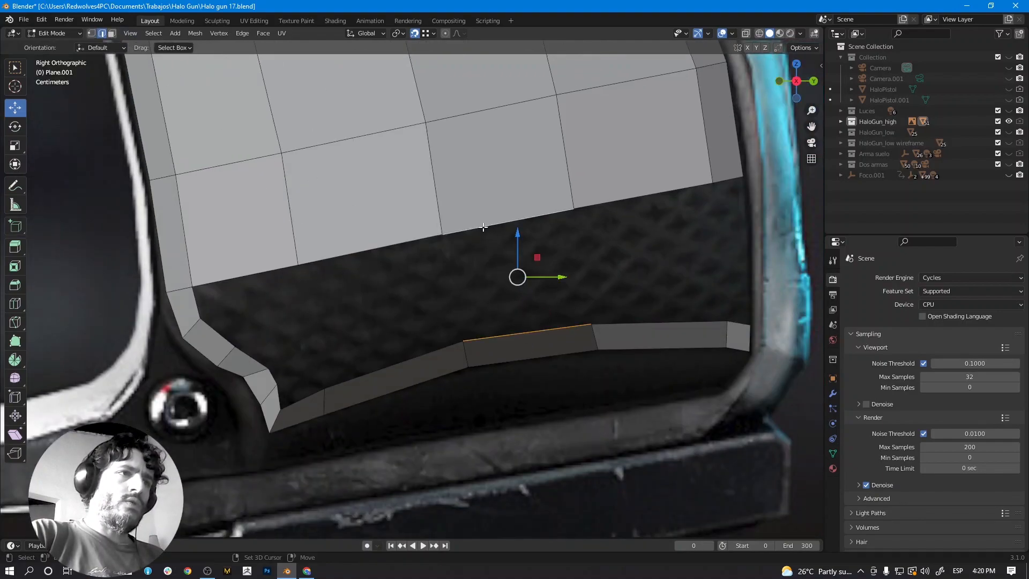
pyautogui.press('f')
pyautogui.click(606, 202)
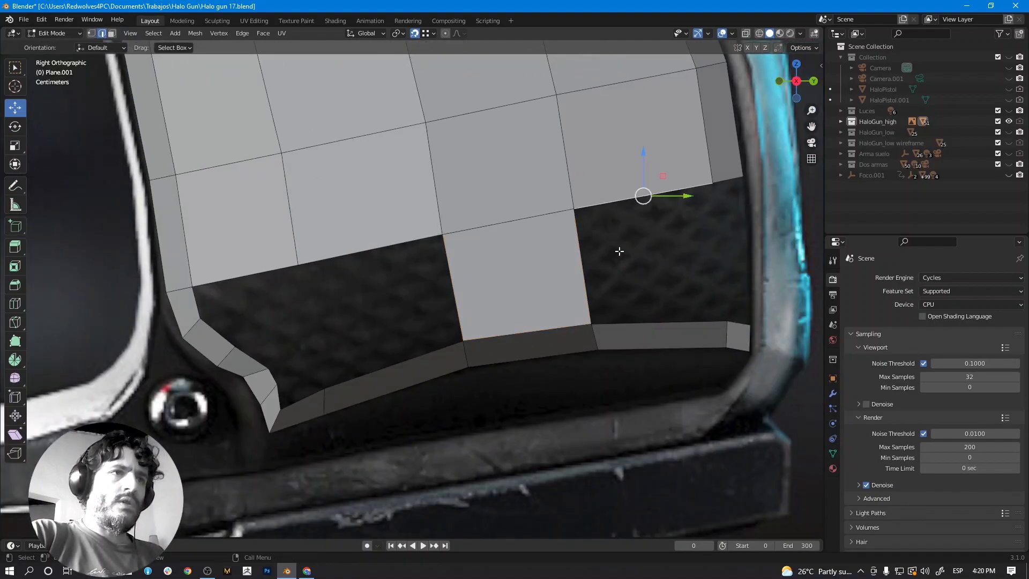
pyautogui.keyDown('shift'); pyautogui.click(625, 318); pyautogui.keyUp('shift')
pyautogui.press('f')
# Fill the narrow rear gap and the next gap toward the front with quads.
pyautogui.click(721, 252)
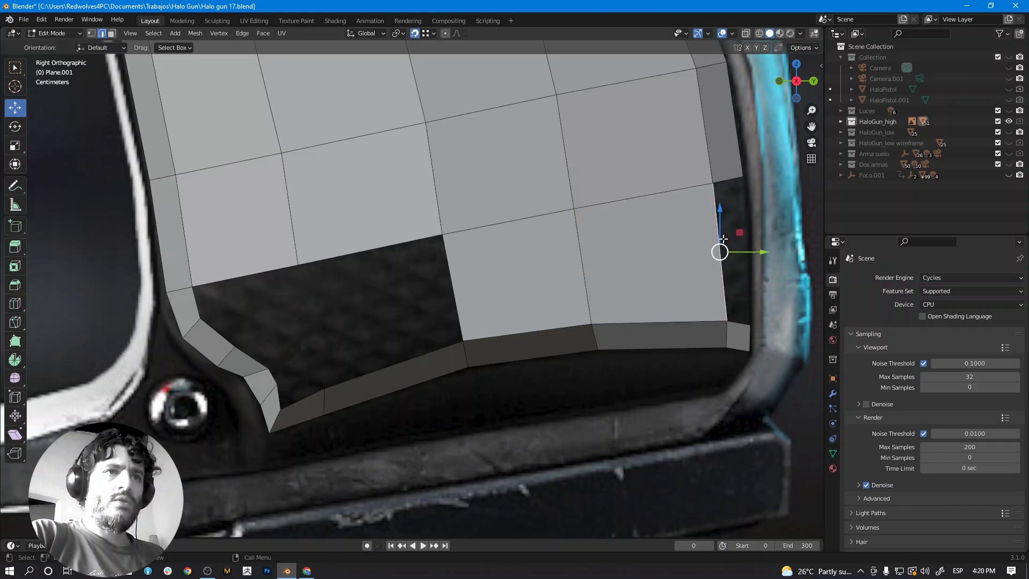
pyautogui.press('f')
pyautogui.click(457, 269)
pyautogui.press('f')
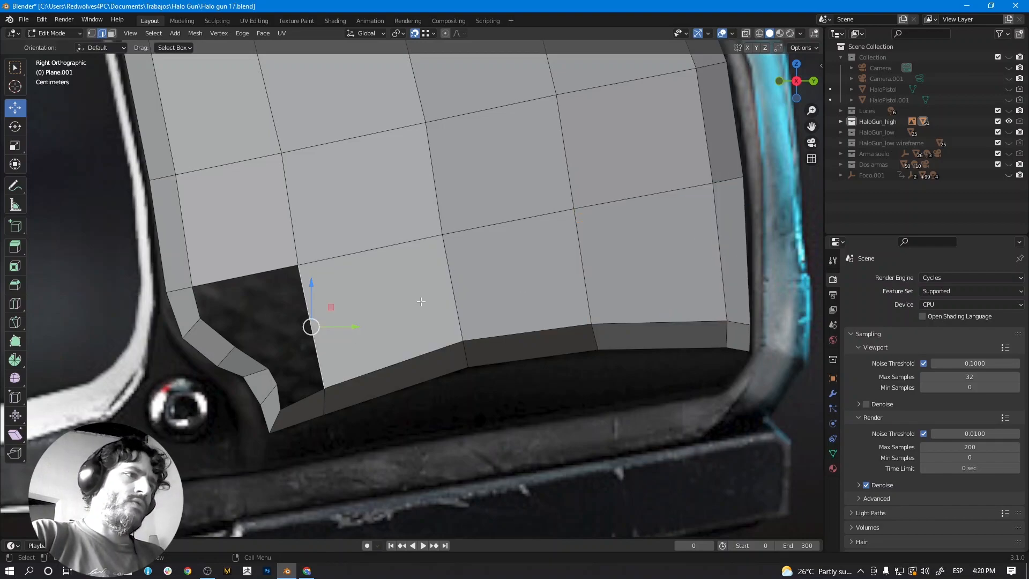
# Move the inner vertex at the notch's bend slightly up and toward the front to even out the strip.
pyautogui.scroll(-1, 329, 356)
pyautogui.scroll(2, 321, 344)
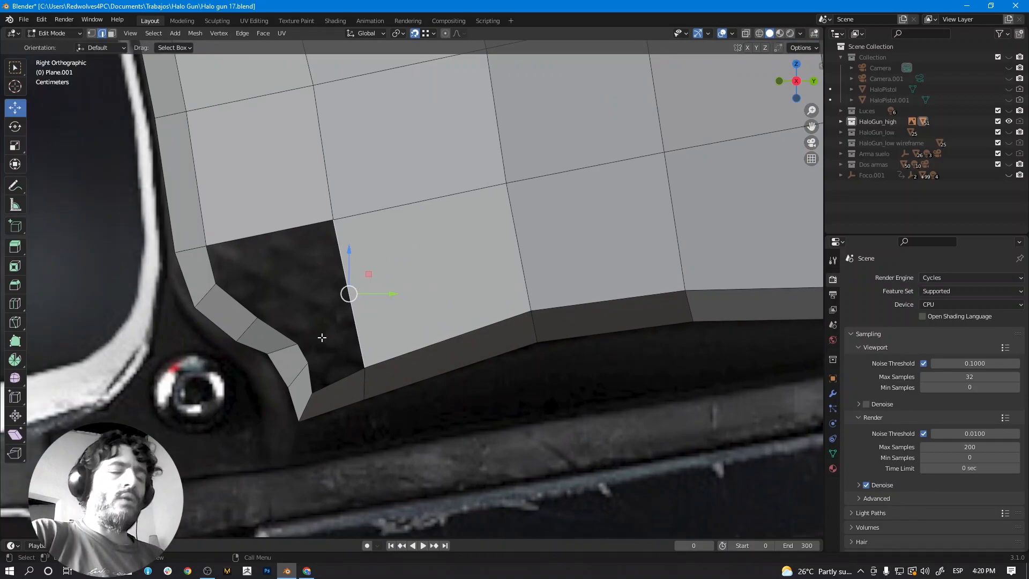
pyautogui.click(93, 33)
pyautogui.click(288, 334)
pyautogui.press('g')
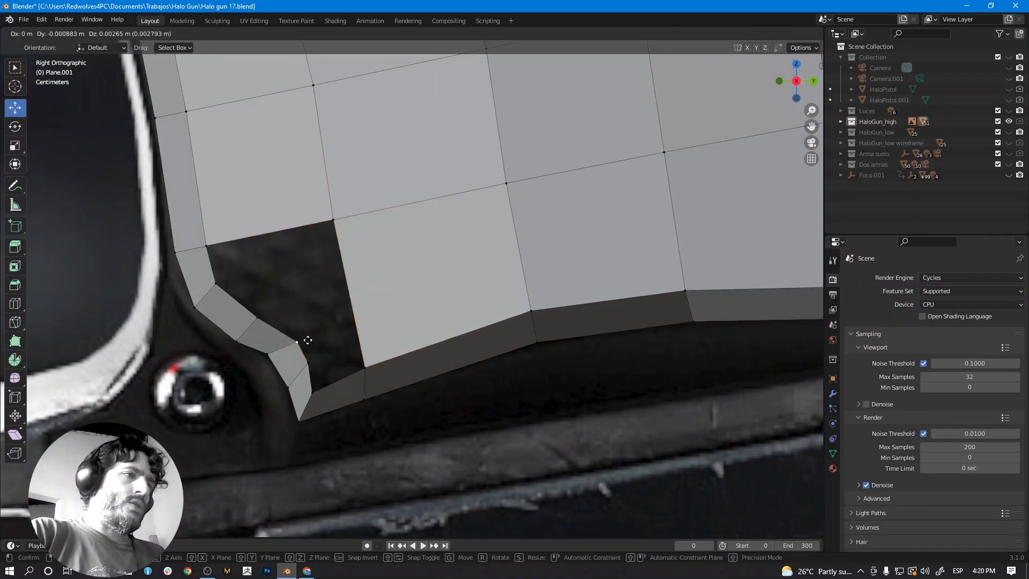
pyautogui.click(301, 335)
# Add loop cuts across the filled bottom row and slide them to line up with the notch strip's inner vertices.
pyautogui.hotkey('ctrl', 'r')
pyautogui.click(351, 282)
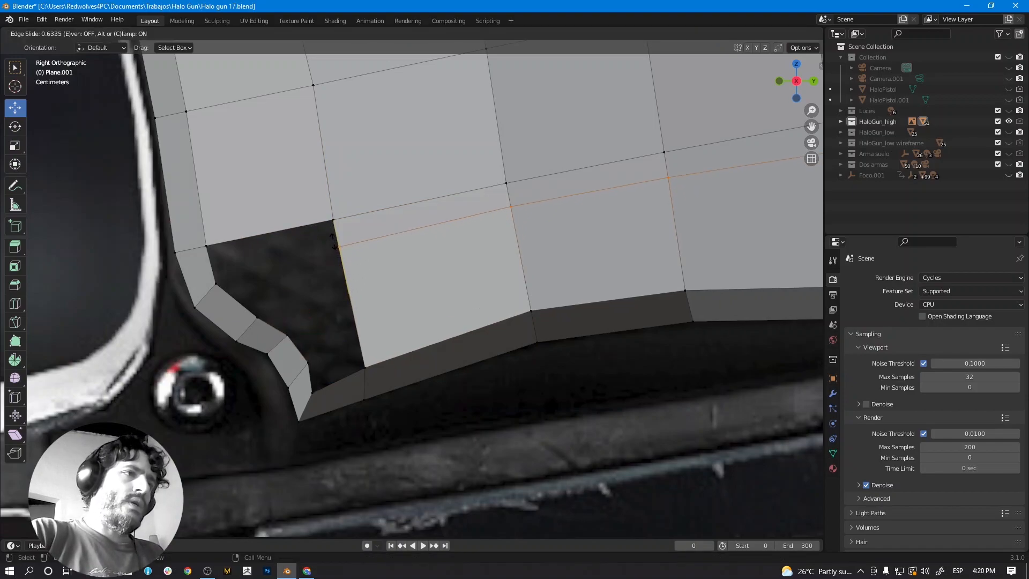
pyautogui.click(358, 363)
pyautogui.hotkey('ctrl', 'r')
pyautogui.click(349, 321)
pyautogui.click(346, 337)
pyautogui.click(317, 368)
# Fill the lower part of the remaining notch gap with quads between the strip and the loop-cut edges.
pyautogui.click(103, 34)
pyautogui.click(310, 381)
pyautogui.keyDown('shift'); pyautogui.click(362, 354); pyautogui.keyUp('shift')
pyautogui.press('f')
pyautogui.click(324, 356)
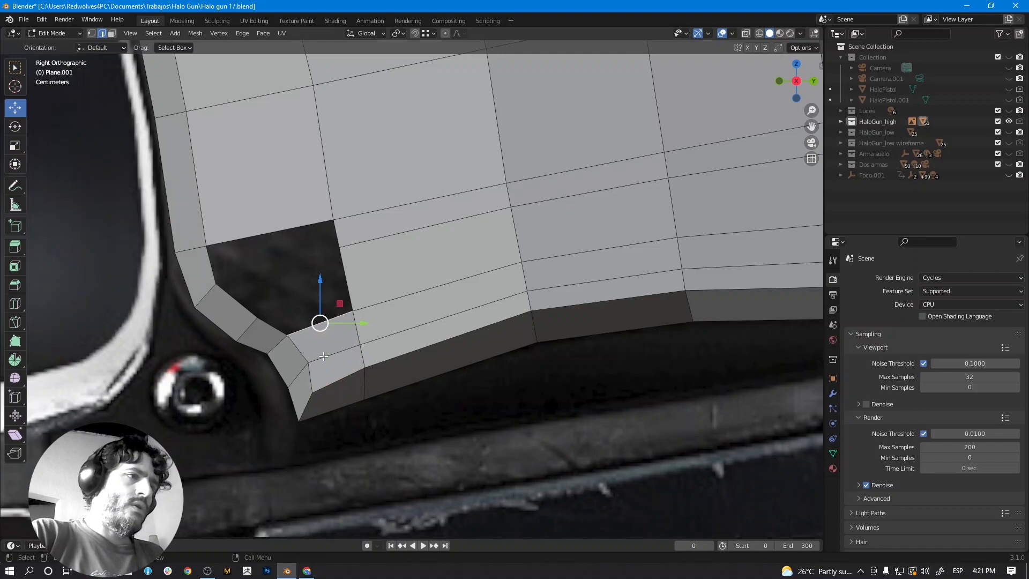
# Add a loop cut through the rows beside the notch gap and fill the remaining opening with three quads.
pyautogui.press('f')
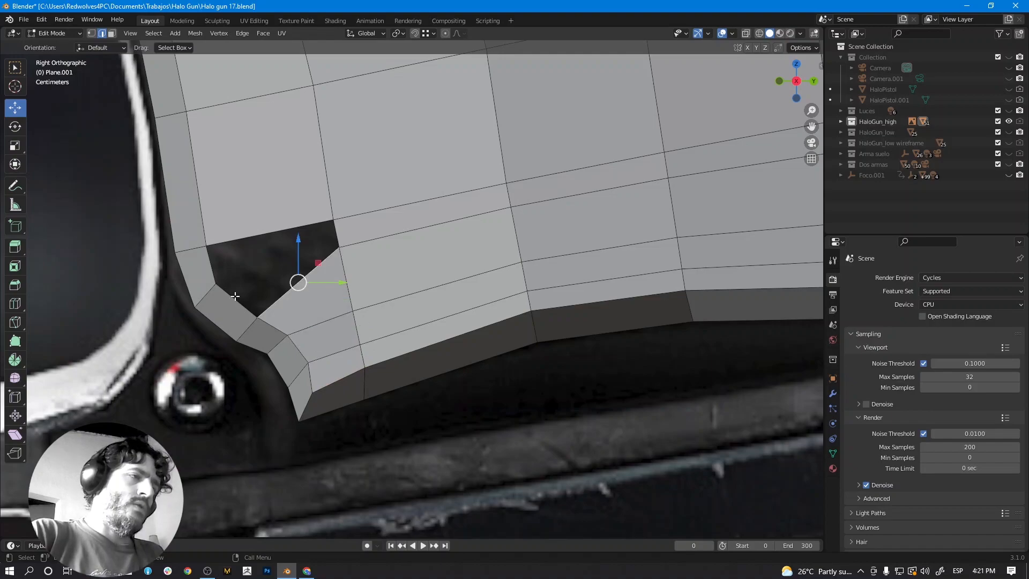
pyautogui.hotkey('ctrl', 'z')
pyautogui.click(358, 280)
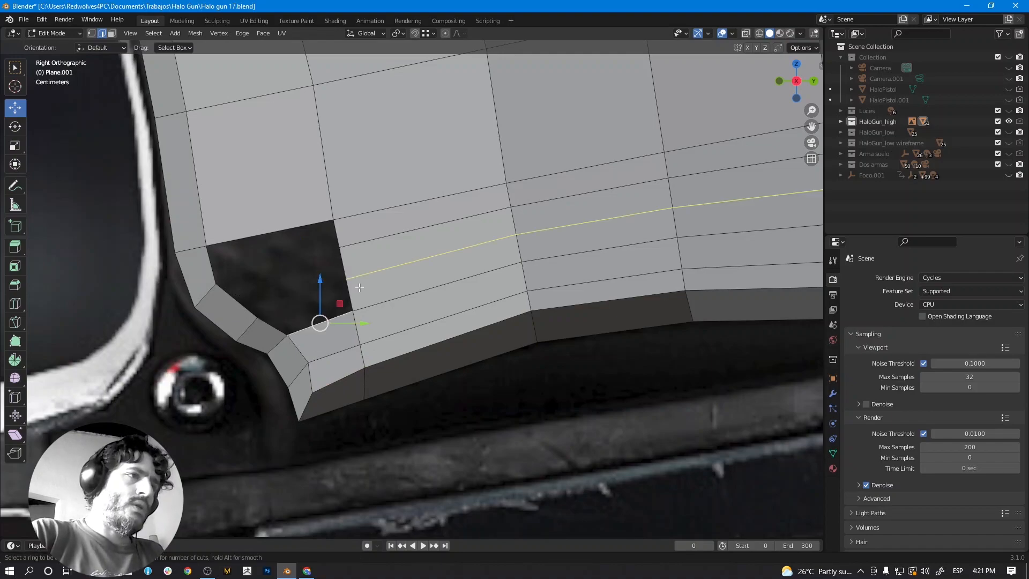
pyautogui.click(331, 313)
pyautogui.press('f')
pyautogui.press('f')
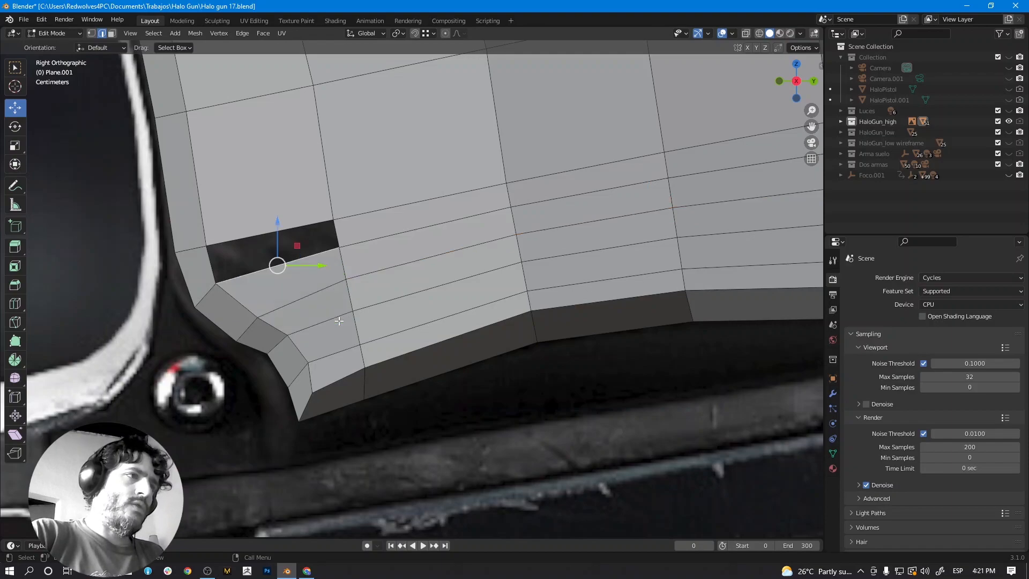
pyautogui.press('f')
# Examine the filled grip panel from several angles and compare its notch with the reference around the frame screw.
pyautogui.scroll(-3, 370, 311)
pyautogui.scroll(-3, 404, 294)
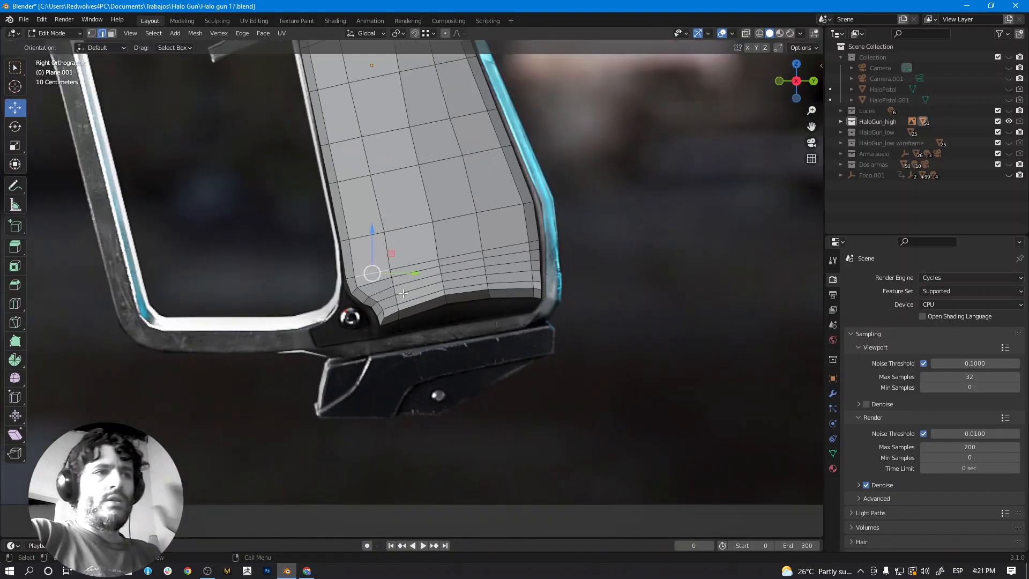
pyautogui.scroll(3, 402, 288)
pyautogui.moveTo(402, 287); pyautogui.dragTo(384, 311, button='middle')
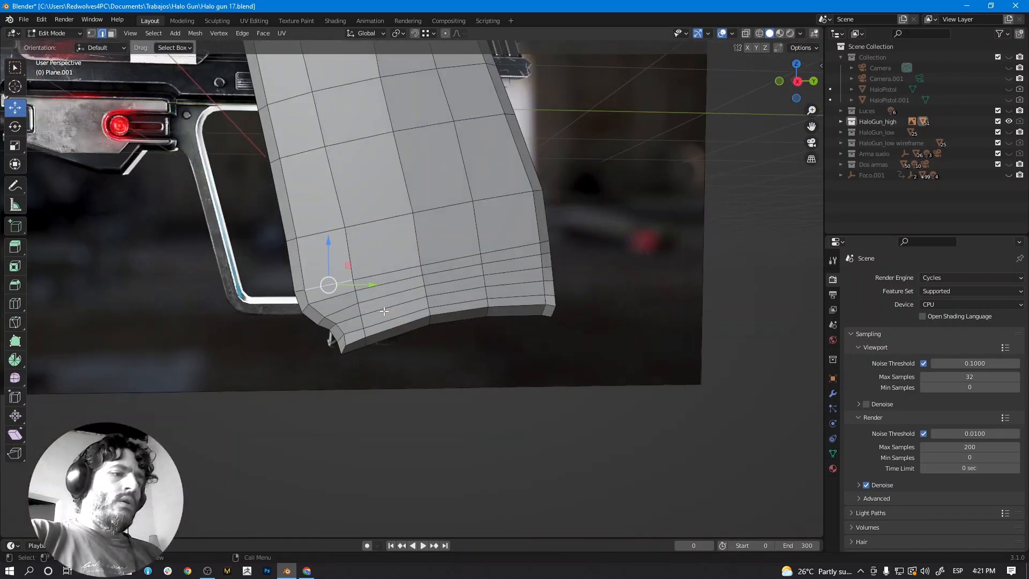
pyautogui.scroll(-4, 385, 312)
pyautogui.keyDown('shift'); pyautogui.moveTo(407, 220); pyautogui.dragTo(423, 304, button='middle'); pyautogui.keyUp('shift')
pyautogui.moveTo(385, 258); pyautogui.dragTo(382, 130, button='middle')
pyautogui.scroll(6, 397, 310)
pyautogui.keyDown('shift'); pyautogui.moveTo(398, 310); pyautogui.dragTo(540, 320, button='middle'); pyautogui.keyUp('shift')
pyautogui.scroll(2, 434, 273)
pyautogui.moveTo(445, 279)
pyautogui.mouseDown(button='middle')
pyautogui.moveTo(439, 289)
pyautogui.moveTo(456, 295)
pyautogui.mouseUp(button='middle')
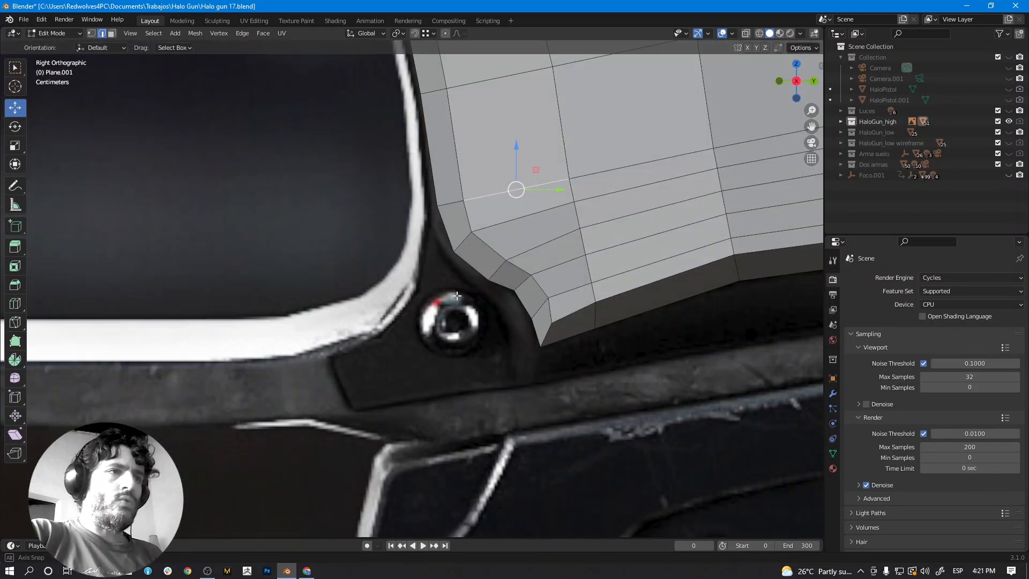
pyautogui.scroll(-1, 541, 348)
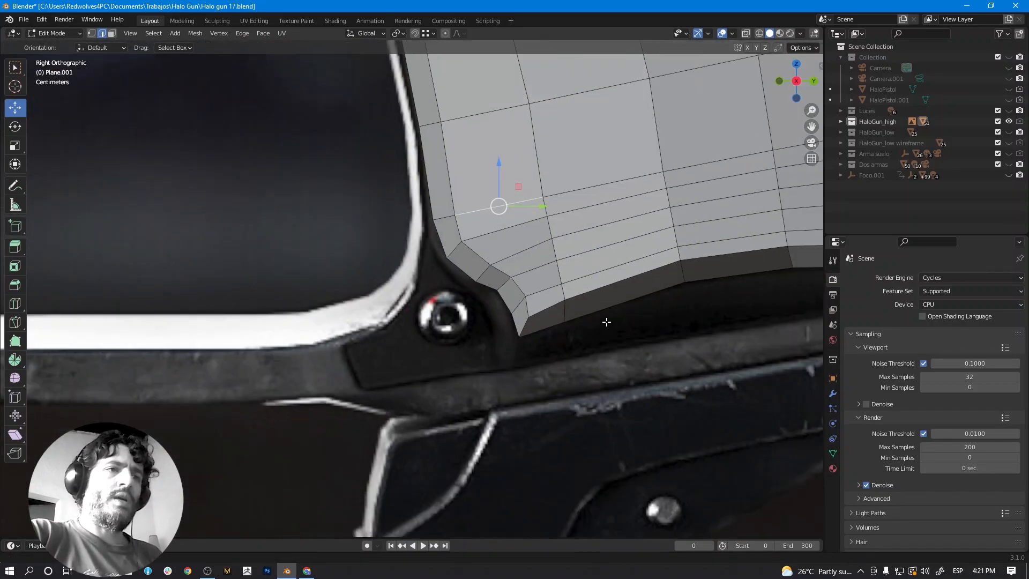
# Extrude the grip panel's whole lower border edge chain down toward the frame.
pyautogui.keyDown('shift'); pyautogui.moveTo(763, 335); pyautogui.dragTo(413, 350, button='middle'); pyautogui.keyUp('shift')
pyautogui.keyDown('shift'); pyautogui.moveTo(378, 311); pyautogui.dragTo(462, 306, button='middle'); pyautogui.keyUp('shift')
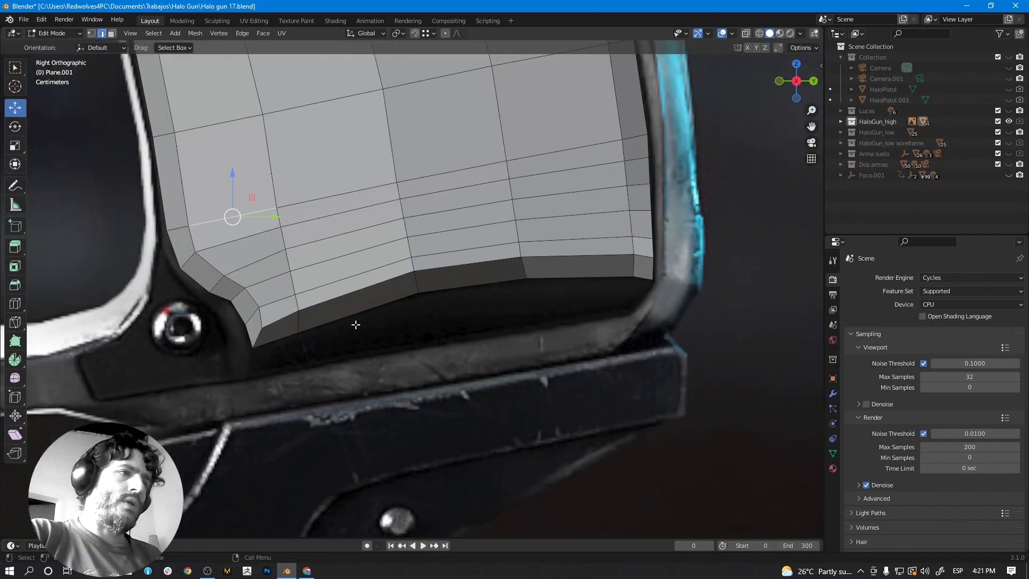
pyautogui.click(279, 341)
pyautogui.keyDown('shift'); pyautogui.click(372, 310); pyautogui.keyUp('shift')
pyautogui.keyDown('shift'); pyautogui.click(472, 292); pyautogui.keyUp('shift')
pyautogui.keyDown('shift'); pyautogui.click(604, 291); pyautogui.keyUp('shift')
pyautogui.keyDown('shift'); pyautogui.click(642, 276); pyautogui.keyUp('shift')
pyautogui.scroll(2, 593, 317)
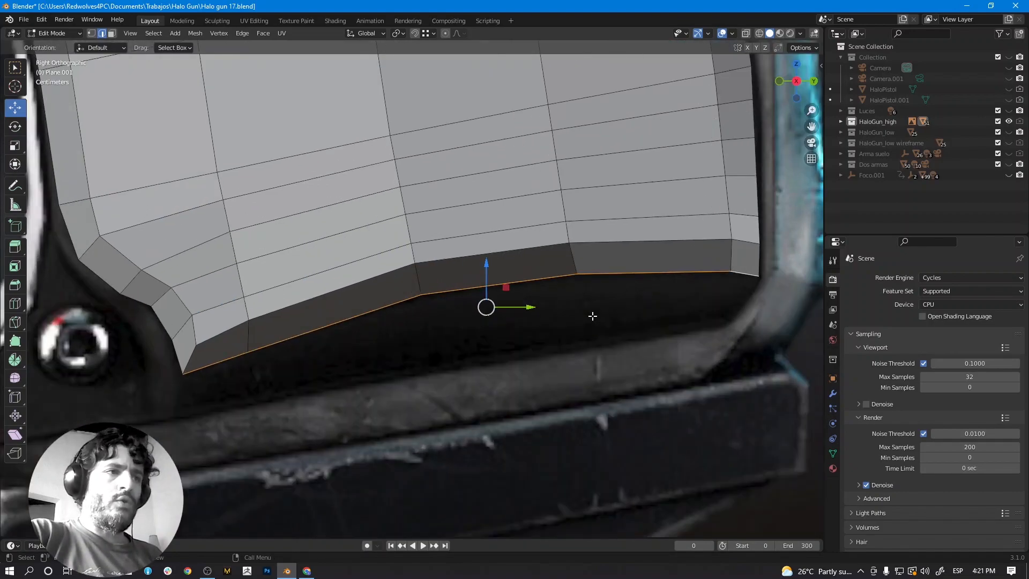
pyautogui.press('e')
pyautogui.click(554, 345)
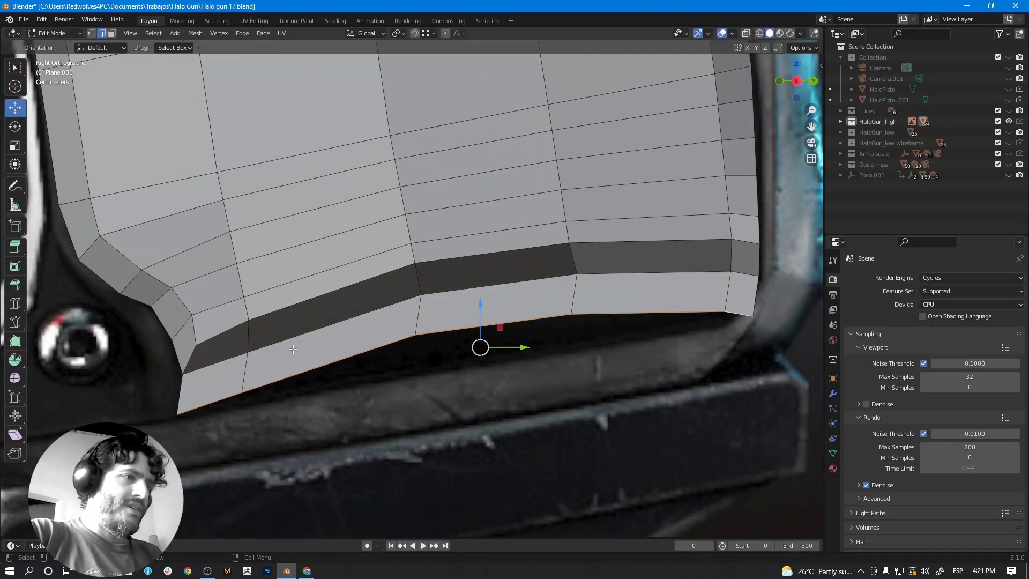
# Move the extruded strip's lower vertices down one by one so the edge follows the frame's upper line in the reference.
pyautogui.click(91, 33)
pyautogui.click(248, 392)
pyautogui.press('g')
pyautogui.click(249, 404)
pyautogui.click(417, 342)
pyautogui.press('g')
pyautogui.click(416, 372)
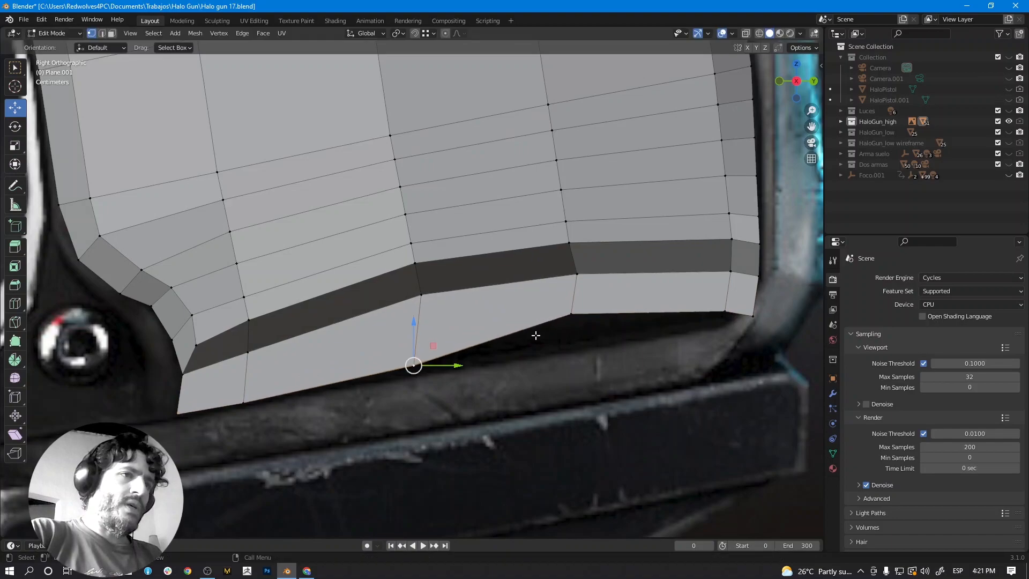
pyautogui.click(571, 317)
pyautogui.press('g')
pyautogui.click(575, 345)
pyautogui.click(714, 317)
pyautogui.press('g')
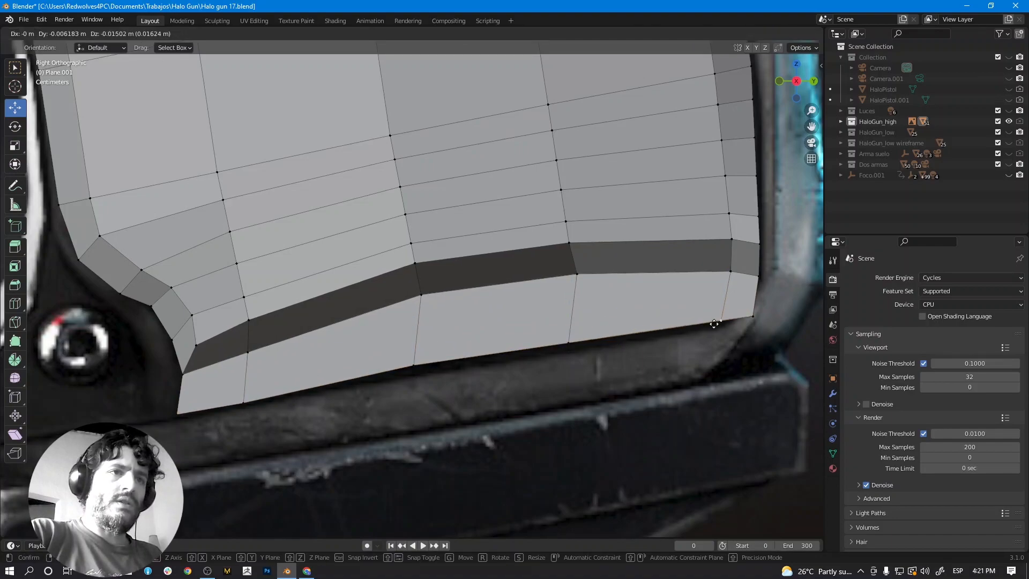
pyautogui.click(747, 315)
pyautogui.moveTo(747, 316); pyautogui.dragTo(301, 343, button='middle')
pyautogui.scroll(2, 378, 343)
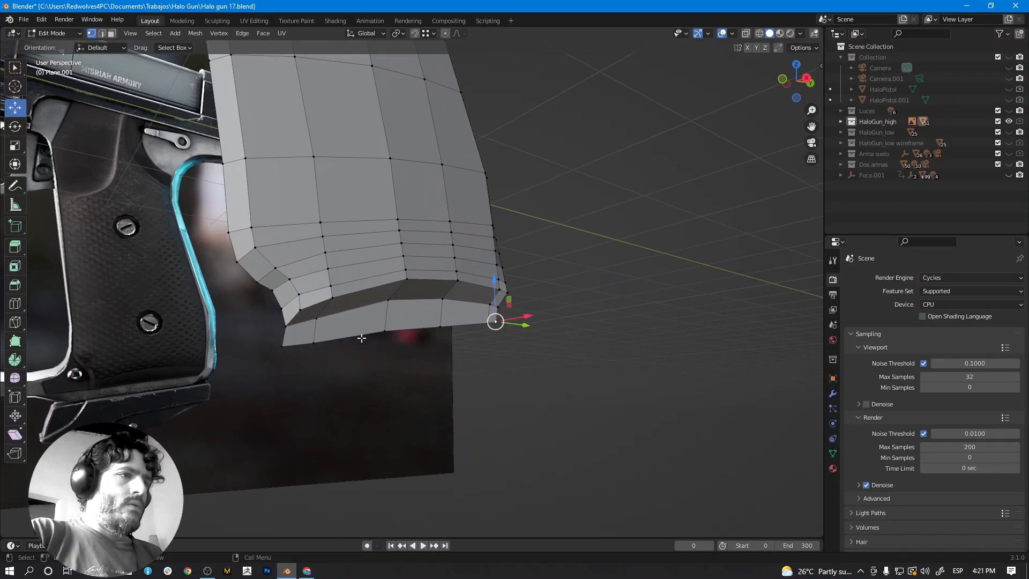
pyautogui.moveTo(384, 326); pyautogui.dragTo(431, 332, button='middle')
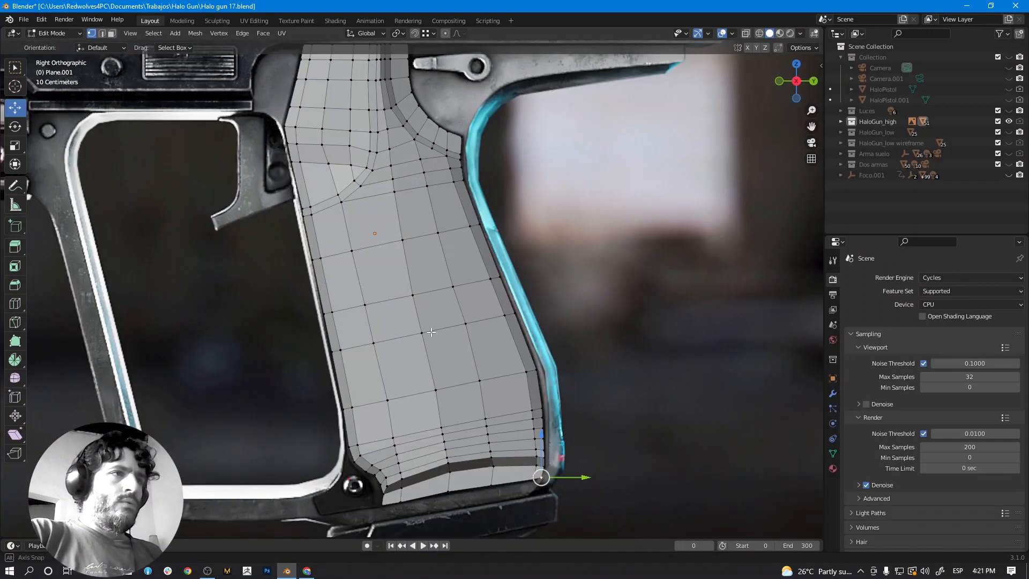
# Show the mesh in wireframe and add two loop cuts across the grip, one above and one below the upper screw.
pyautogui.scroll(2, 429, 331)
pyautogui.keyDown('shift'); pyautogui.moveTo(399, 231); pyautogui.dragTo(396, 216, button='middle'); pyautogui.keyUp('shift')
pyautogui.hotkey('shift', 'z')
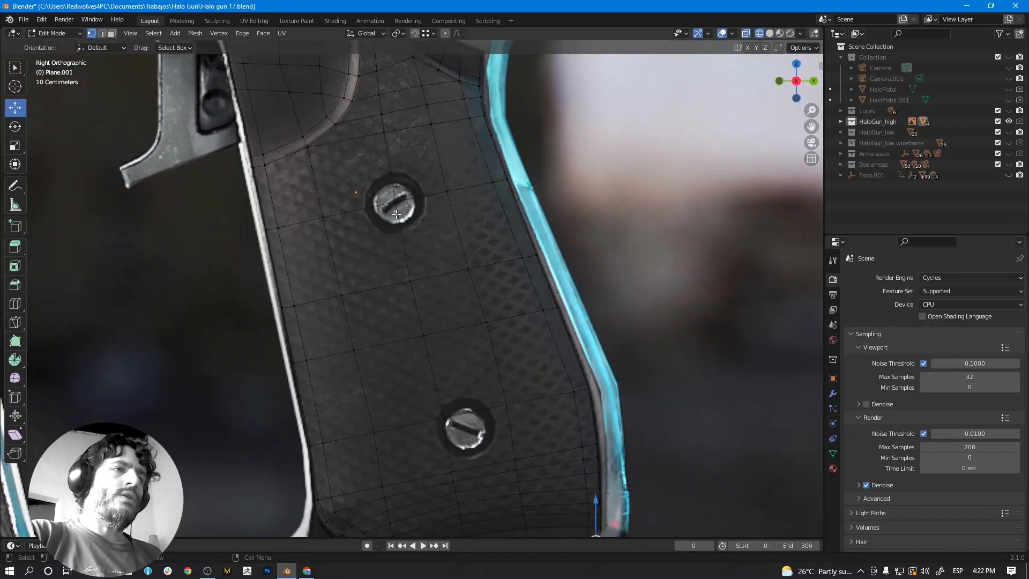
pyautogui.scroll(2, 448, 365)
pyautogui.keyDown('shift'); pyautogui.moveTo(416, 265); pyautogui.dragTo(423, 335, button='middle'); pyautogui.keyUp('shift')
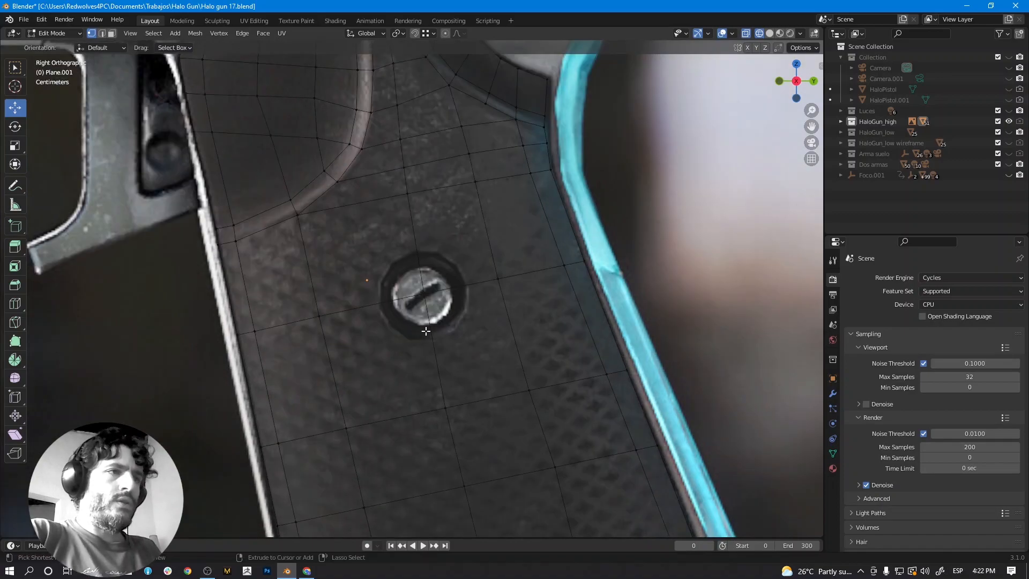
pyautogui.hotkey('ctrl', 'r')
pyautogui.click(422, 249)
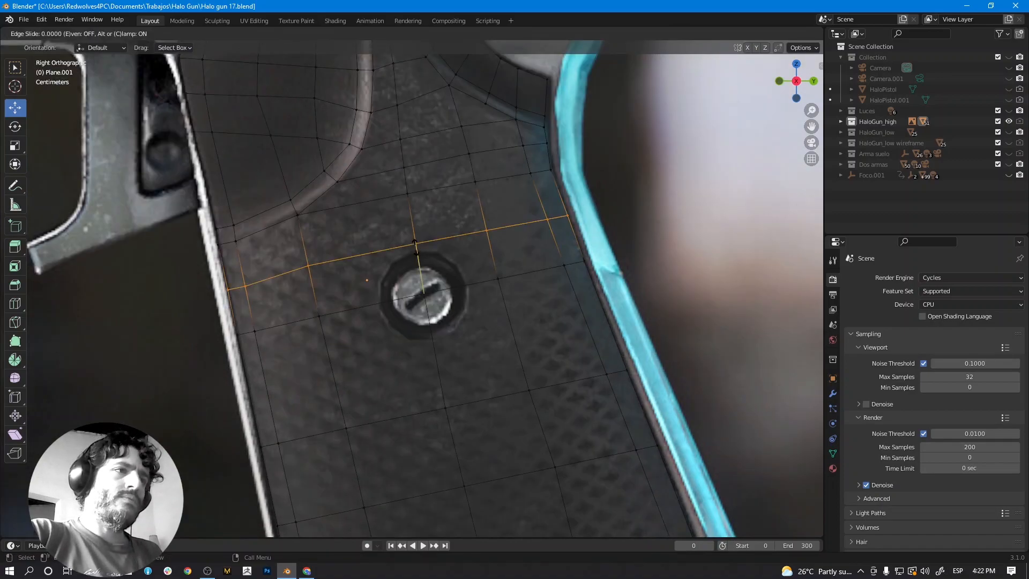
pyautogui.click(421, 233)
pyautogui.press('g')
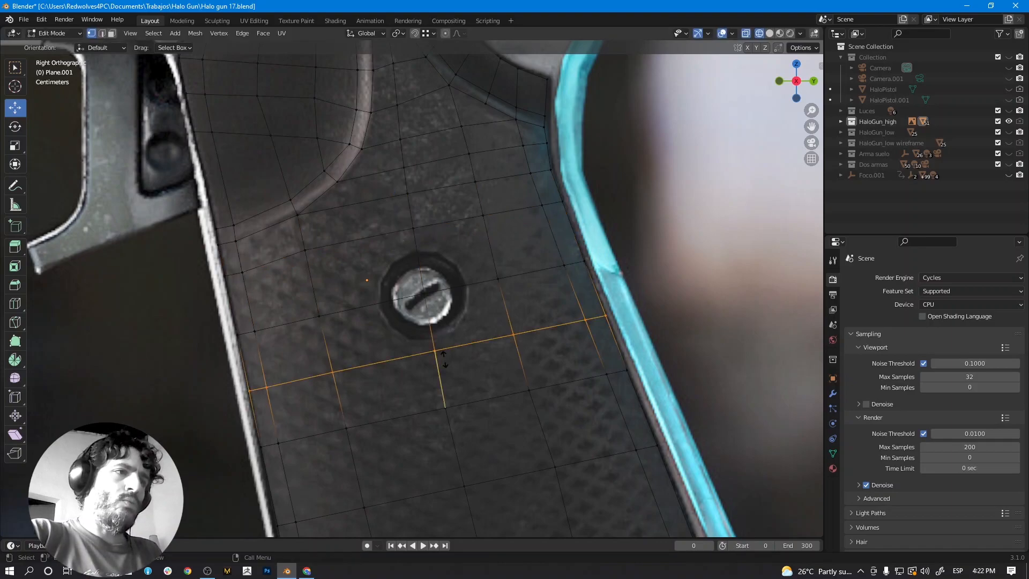
pyautogui.click(418, 363)
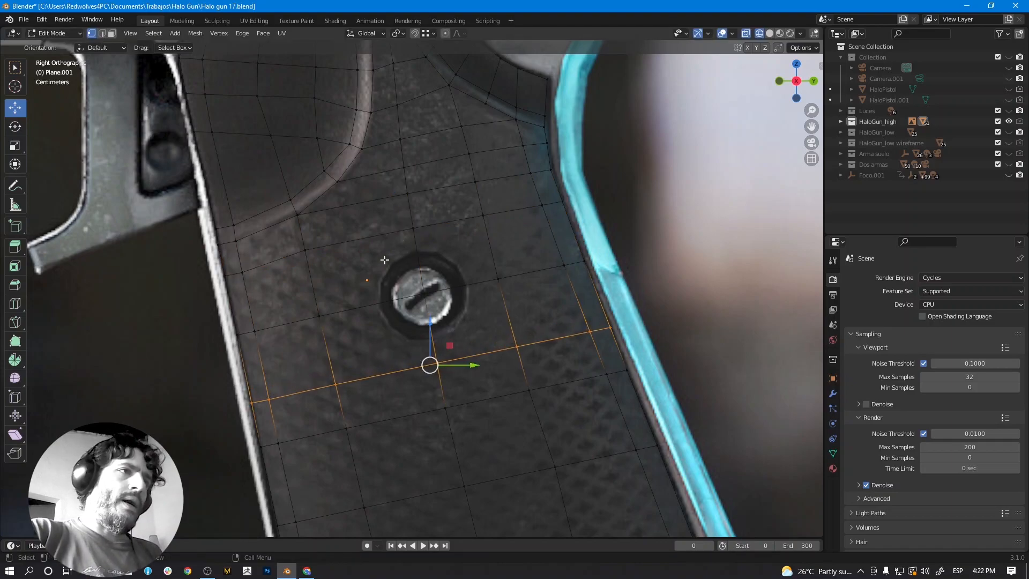
pyautogui.keyDown('shift'); pyautogui.moveTo(347, 205); pyautogui.dragTo(348, 230, button='middle'); pyautogui.keyUp('shift')
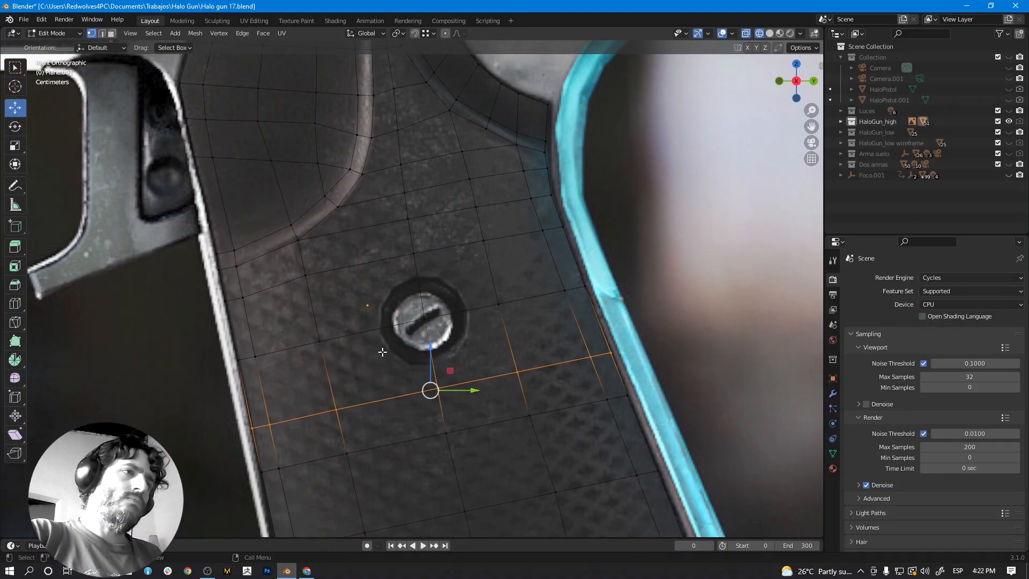
# Knife-cut a lengthwise edge line from the thumb recess border down to the grip's lower edge, passing in front of both screws.
pyautogui.scroll(-4, 382, 355)
pyautogui.press('k')
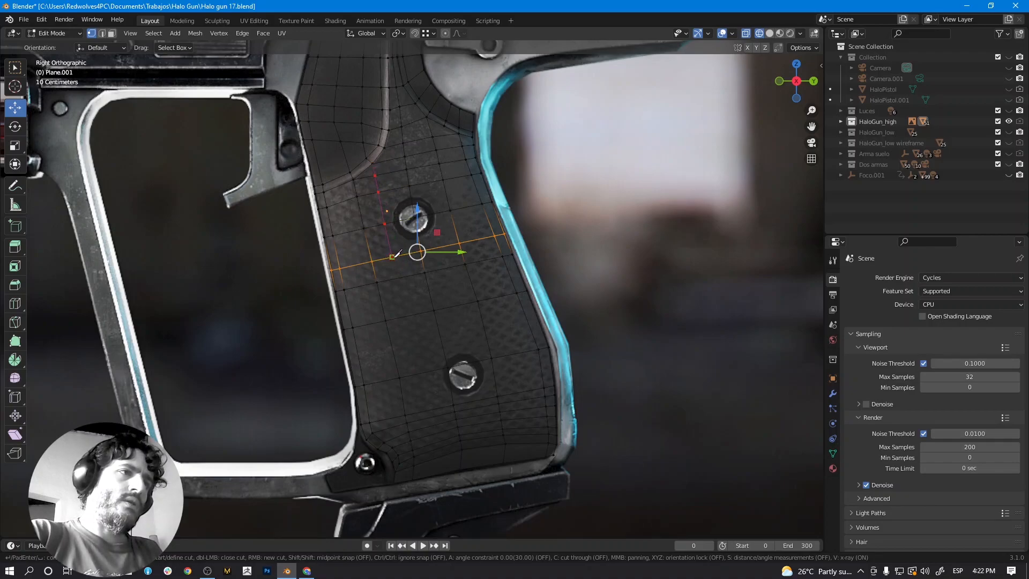
pyautogui.click(427, 410)
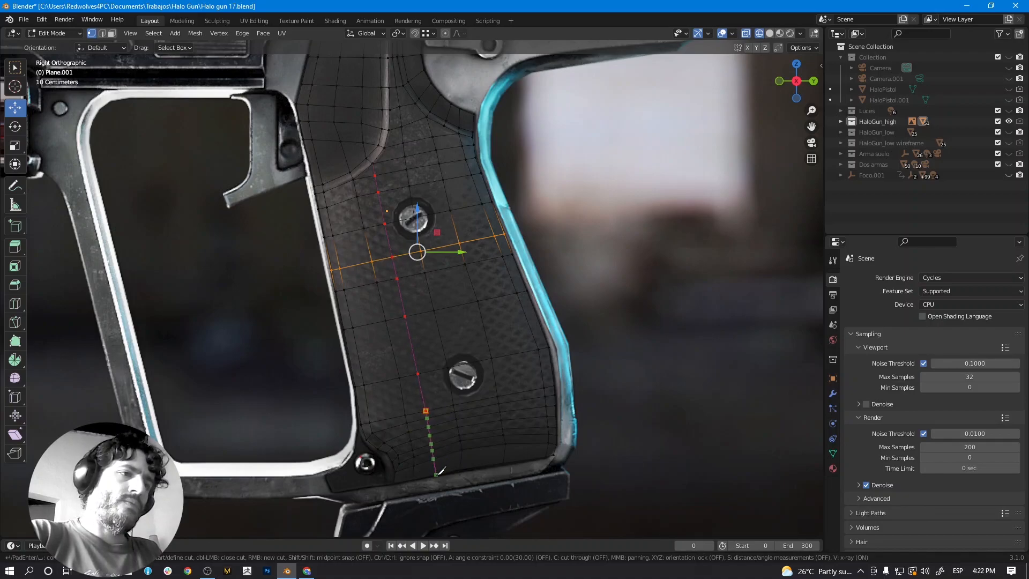
pyautogui.press('Return')
# Examine how the new edge lines run around the two grip screws and deselect the mesh.
pyautogui.keyDown('shift'); pyautogui.moveTo(514, 270); pyautogui.dragTo(468, 274, button='middle'); pyautogui.keyUp('shift')
pyautogui.scroll(1, 482, 301)
pyautogui.keyDown('shift'); pyautogui.moveTo(458, 210); pyautogui.dragTo(455, 231, button='middle'); pyautogui.keyUp('shift')
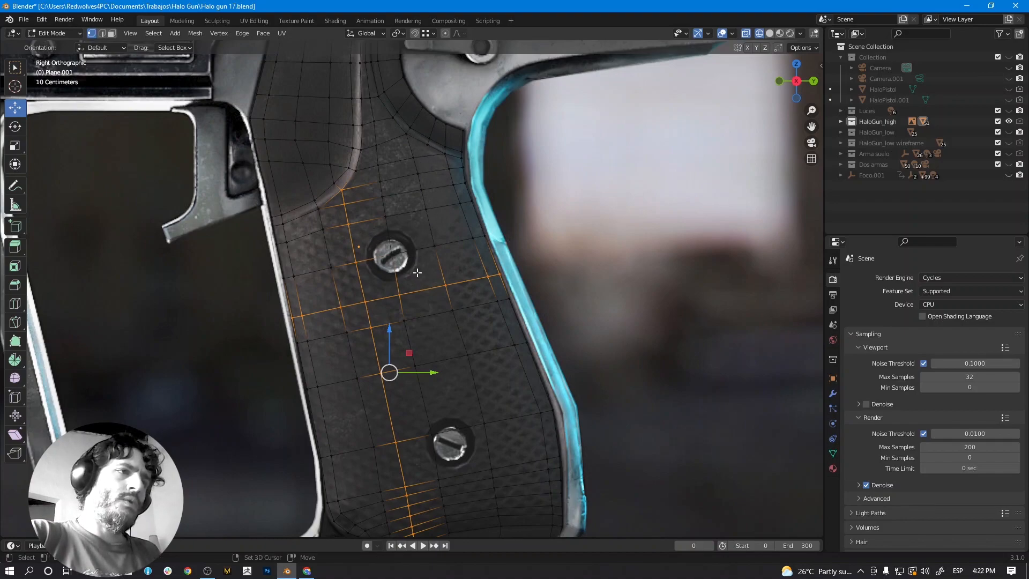
pyautogui.scroll(2, 480, 279)
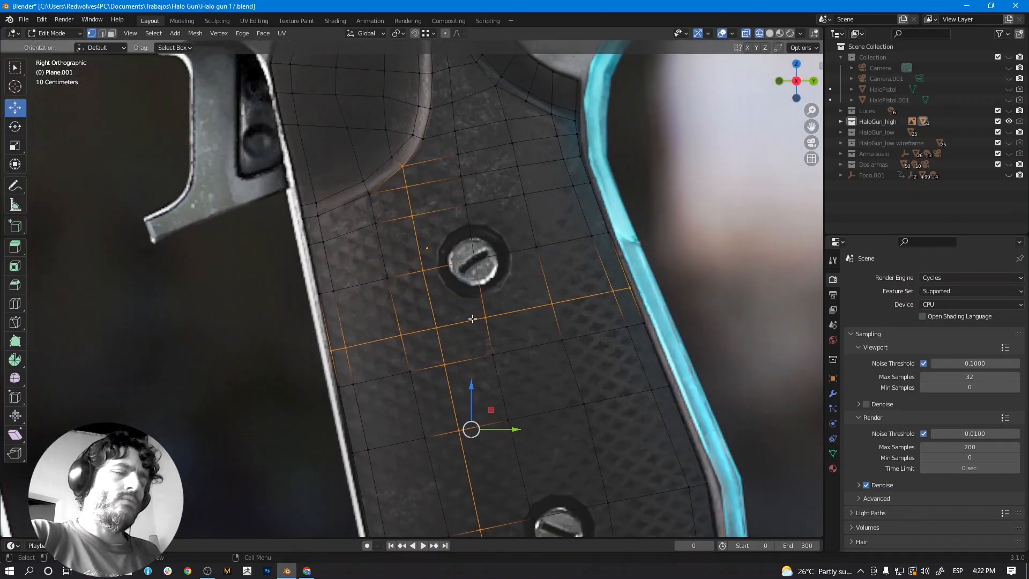
pyautogui.scroll(-5, 472, 319)
pyautogui.scroll(4, 461, 287)
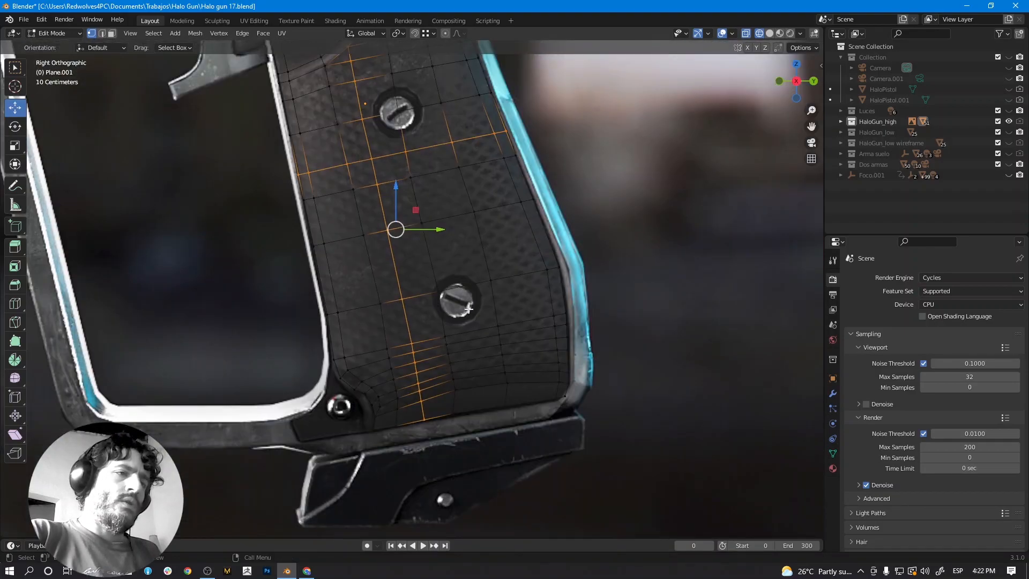
pyautogui.keyDown('shift'); pyautogui.moveTo(468, 306); pyautogui.dragTo(449, 278, button='middle'); pyautogui.keyUp('shift')
pyautogui.scroll(1, 441, 290)
pyautogui.click(703, 252)
pyautogui.scroll(2, 561, 306)
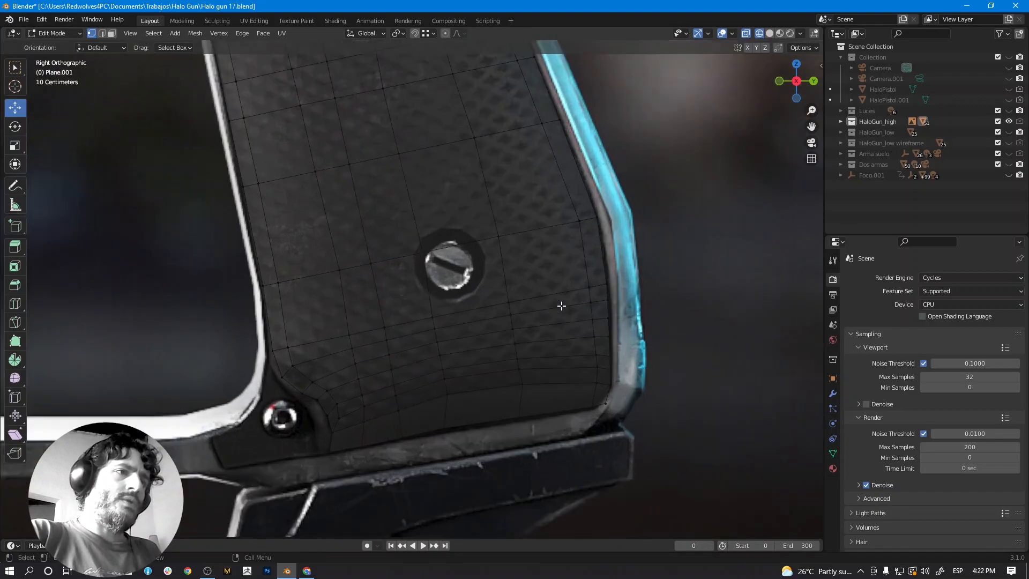
pyautogui.click(265, 354)
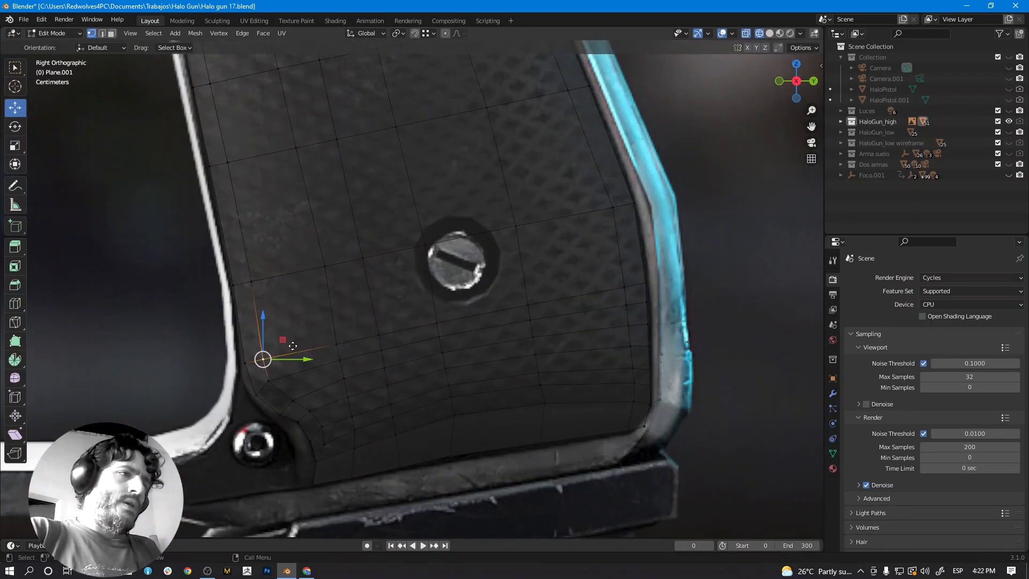
pyautogui.press('g')
pyautogui.click(291, 334)
pyautogui.click(337, 334)
pyautogui.press('g')
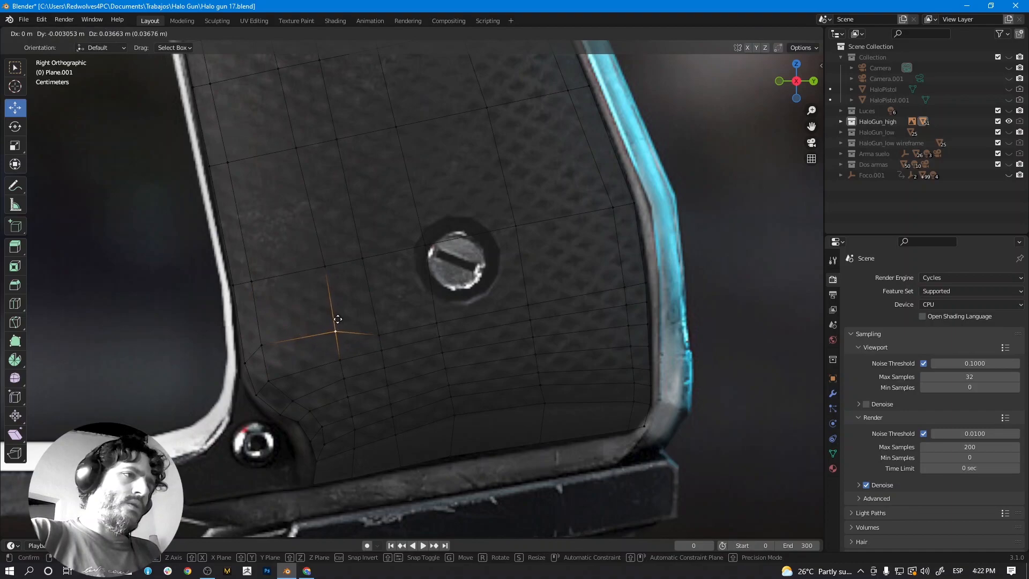
pyautogui.rightClick(344, 329)
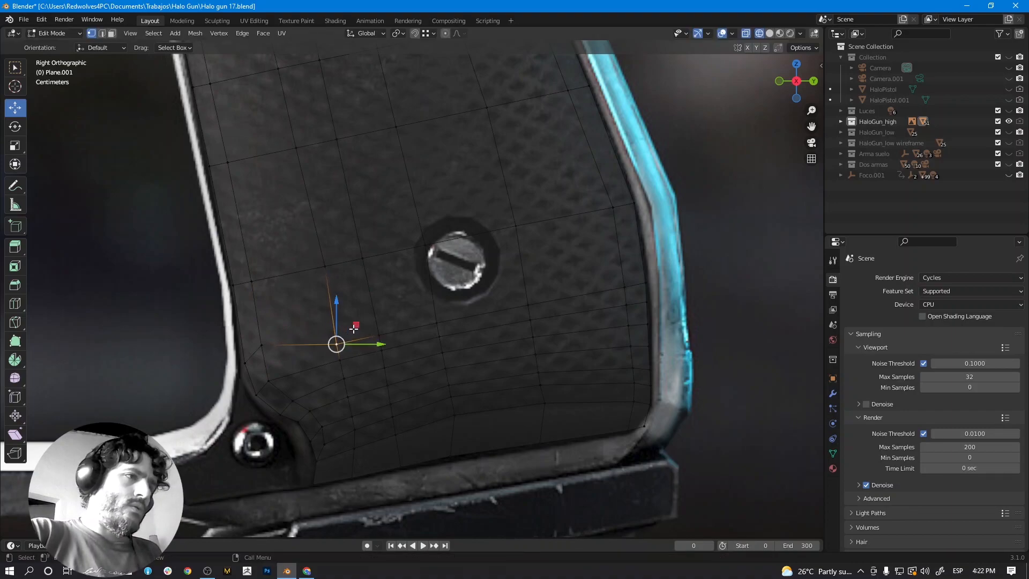
pyautogui.hotkey('ctrl', 'z')
pyautogui.hotkey('ctrl', 'z')
# Shift the outer and inner vertices at the notch's bend slightly toward the front to refine the strip along the curve.
pyautogui.keyDown('shift'); pyautogui.moveTo(362, 366); pyautogui.dragTo(376, 282, button='middle'); pyautogui.keyUp('shift')
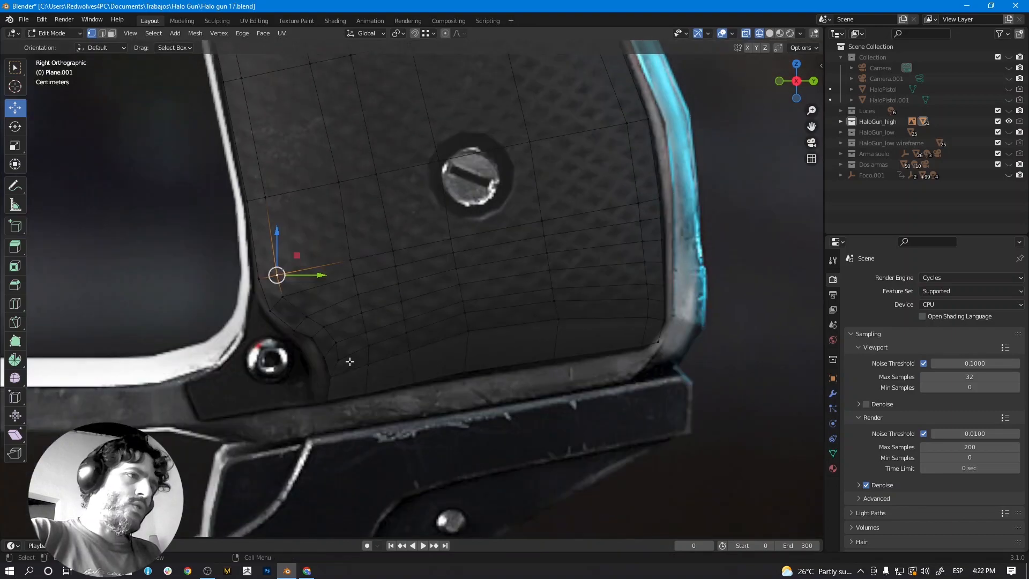
pyautogui.scroll(1, 348, 353)
pyautogui.keyDown('shift'); pyautogui.moveTo(347, 349); pyautogui.dragTo(352, 338, button='middle'); pyautogui.keyUp('shift')
pyautogui.click(294, 325)
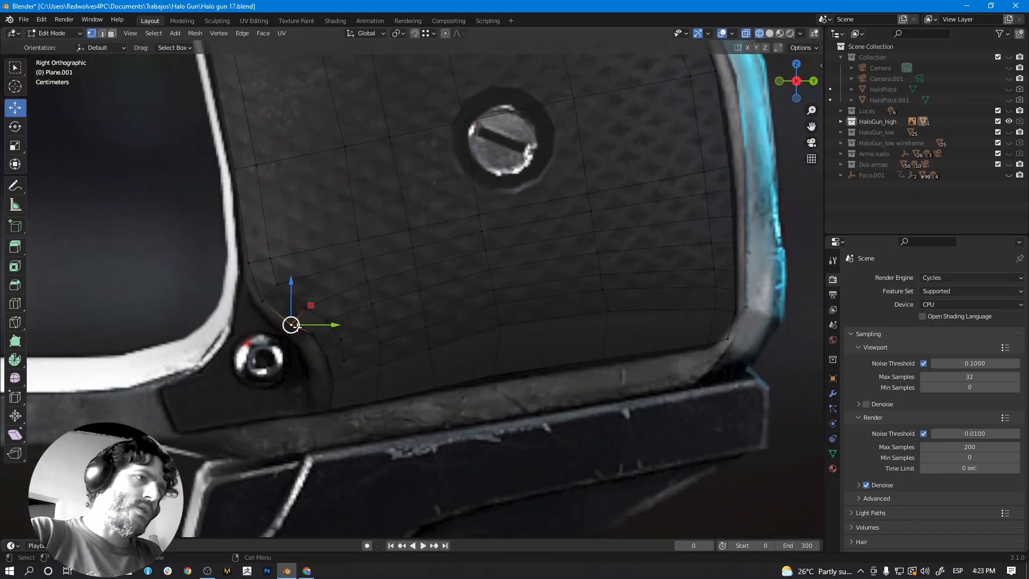
pyautogui.scroll(1, 299, 326)
pyautogui.press('g')
pyautogui.click(282, 324)
pyautogui.click(299, 313)
pyautogui.press('g')
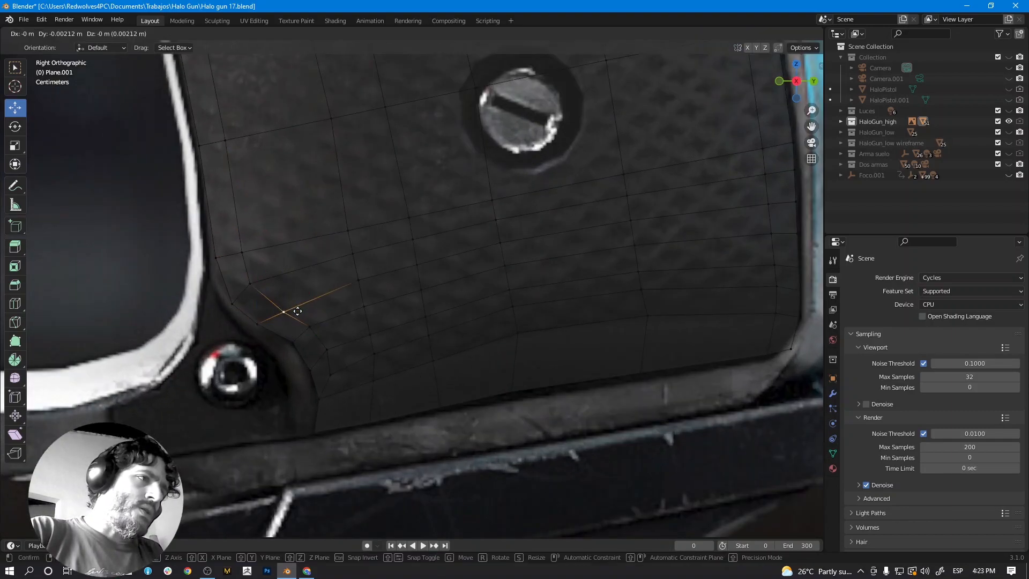
pyautogui.click(356, 290)
pyautogui.press('g')
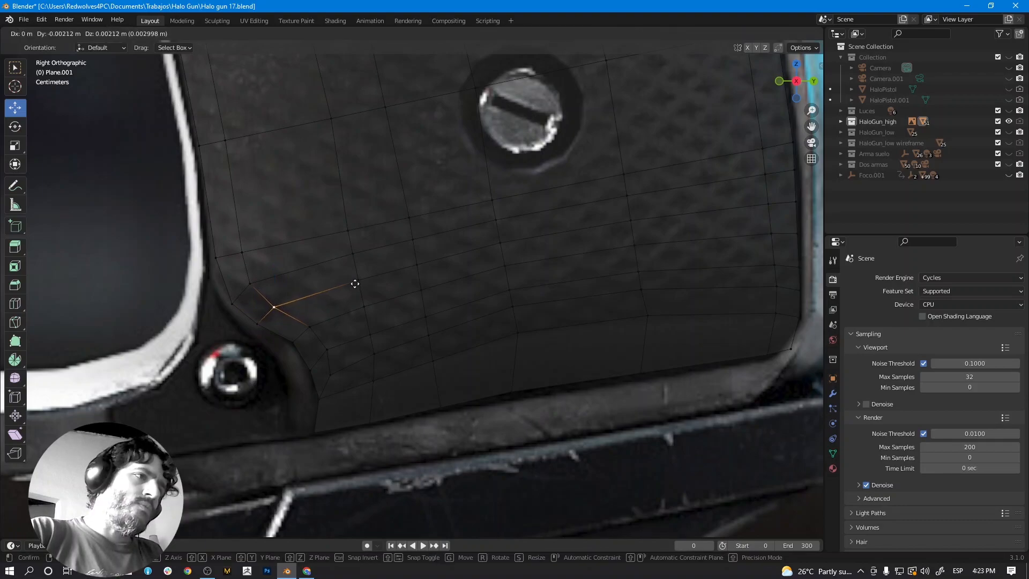
pyautogui.click(355, 283)
# Lower the two frontmost inner vertices of the second edge row above the grip's lower border.
pyautogui.keyDown('shift'); pyautogui.moveTo(365, 340); pyautogui.dragTo(363, 319, button='middle'); pyautogui.keyUp('shift')
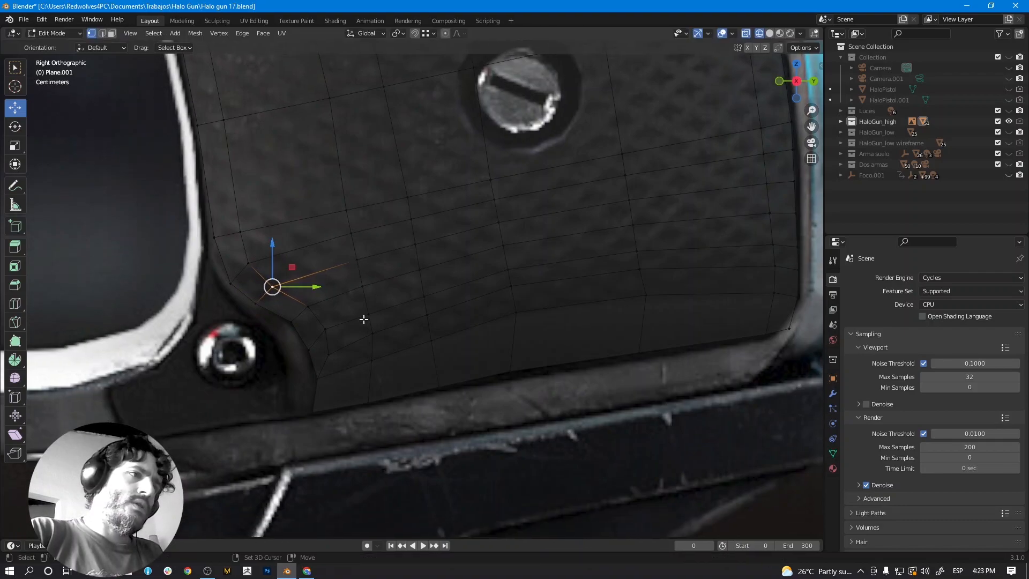
pyautogui.click(329, 357)
pyautogui.press('g')
pyautogui.click(332, 360)
pyautogui.click(372, 339)
pyautogui.press('g')
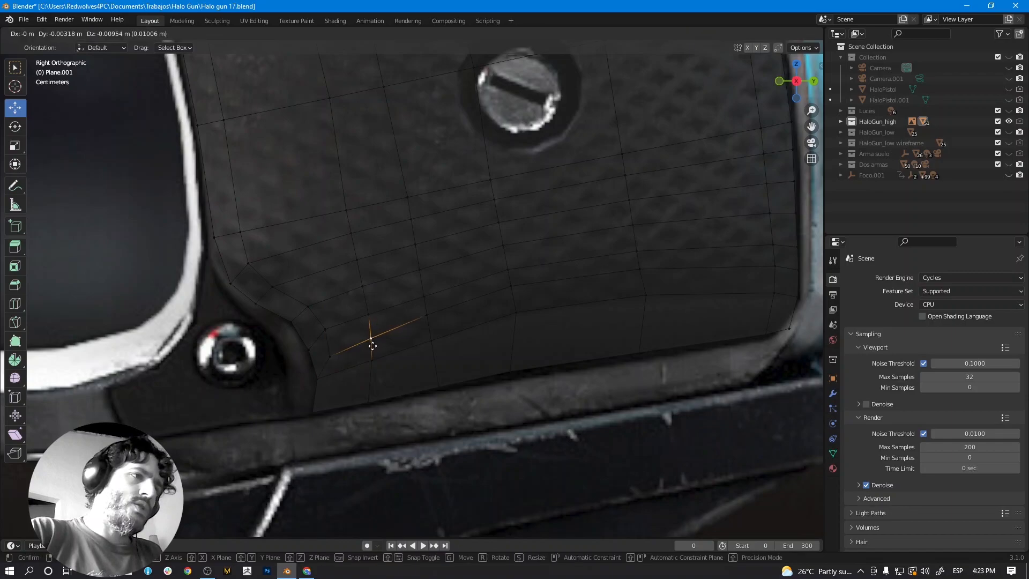
pyautogui.click(374, 348)
# Reposition the next three vertices toward the rear of the grip's second row so it follows the lower border.
pyautogui.click(432, 340)
pyautogui.press('g')
pyautogui.click(429, 323)
pyautogui.click(508, 298)
pyautogui.press('g')
pyautogui.click(524, 300)
pyautogui.click(634, 277)
pyautogui.press('g')
pyautogui.click(639, 281)
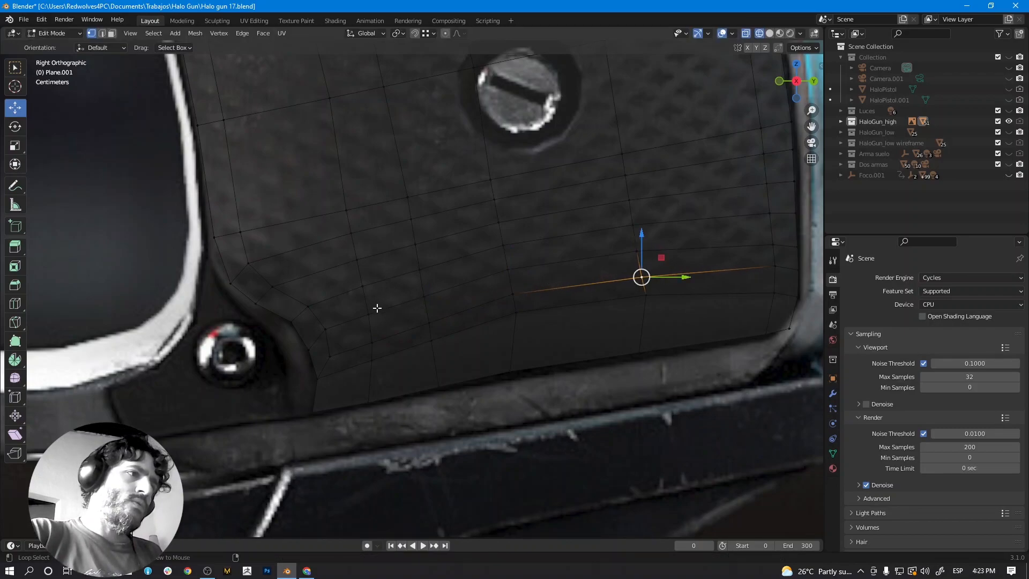
# Delete the third edge loop above the grip's lower border, running from the notch to the rear edge.
pyautogui.keyDown('alt'); pyautogui.click(394, 310); pyautogui.keyUp('alt')
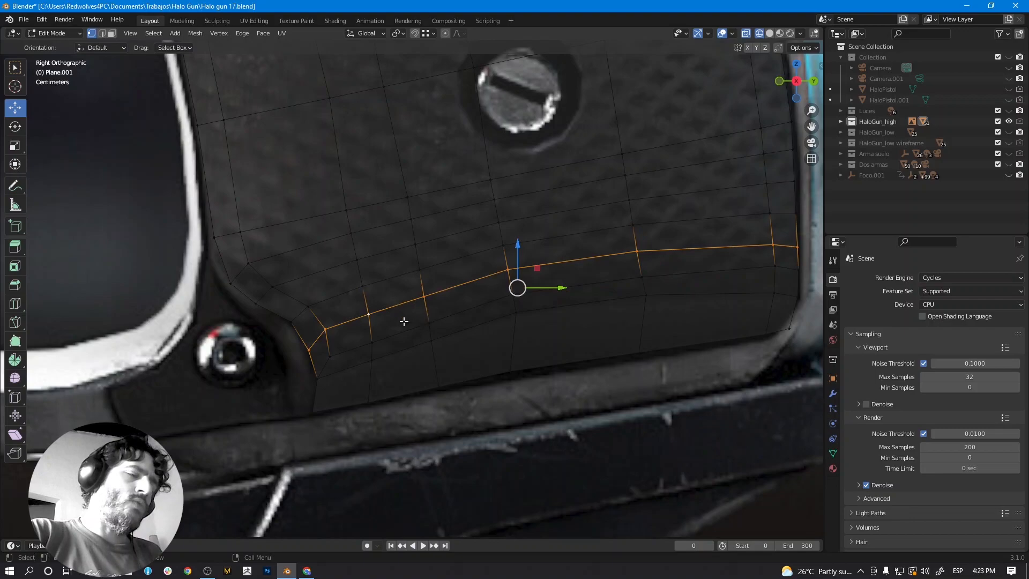
pyautogui.scroll(-3, 326, 351)
pyautogui.scroll(4, 377, 325)
pyautogui.press('x')
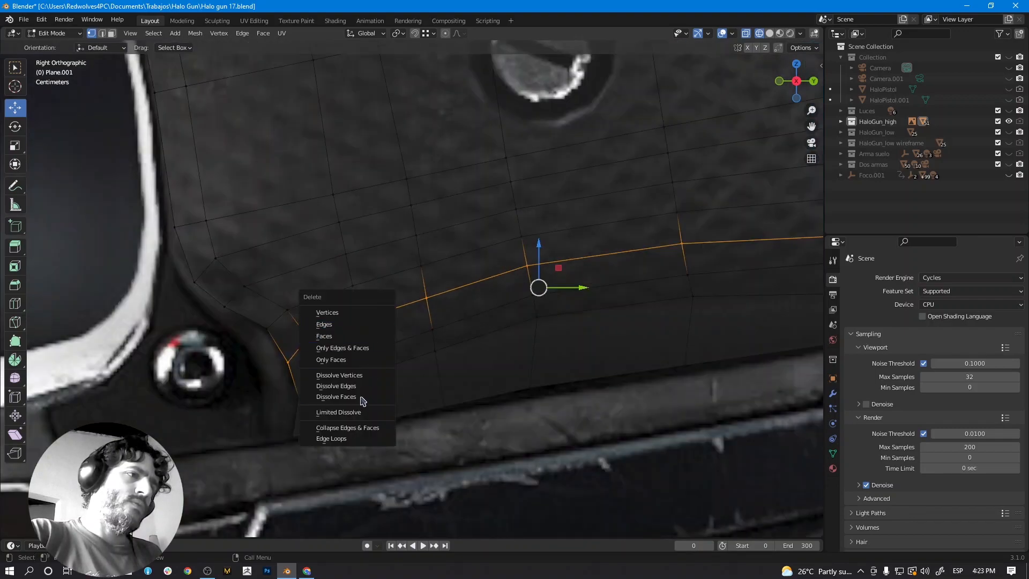
pyautogui.click(343, 439)
pyautogui.scroll(1, 272, 364)
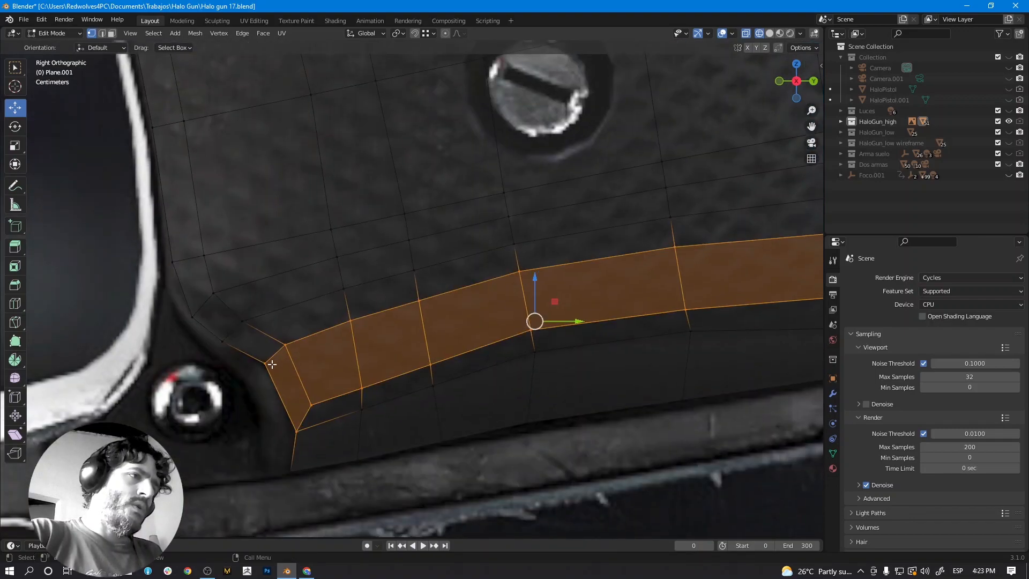
# Switch to the selection tool and shift the two vertex pairs along the notch's slope slightly down and rearward.
pyautogui.click(267, 363)
pyautogui.keyDown('shift'); pyautogui.click(286, 345); pyautogui.keyUp('shift')
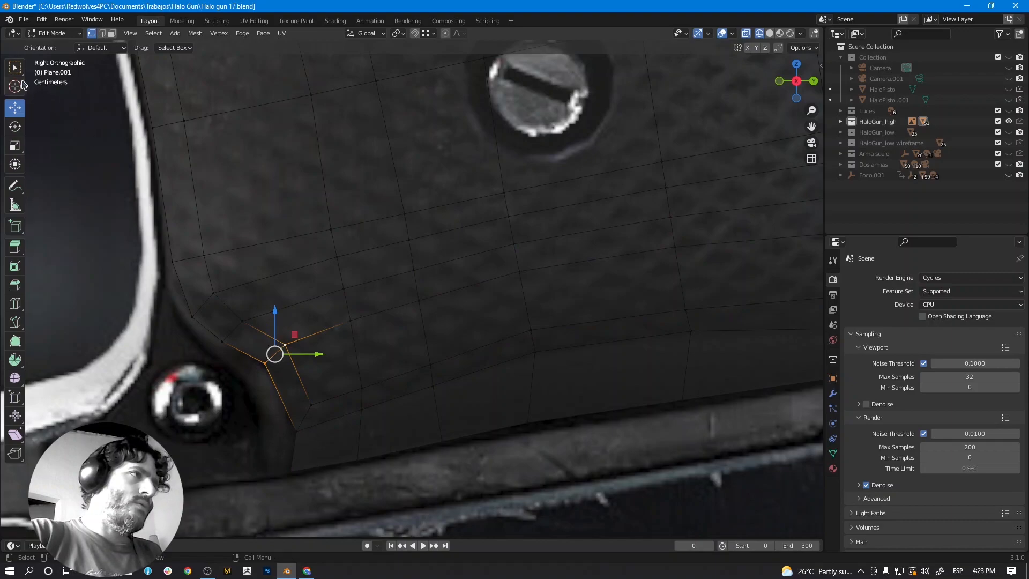
pyautogui.press('w')
pyautogui.press('g')
pyautogui.click(314, 327)
pyautogui.click(241, 322)
pyautogui.keyDown('shift'); pyautogui.click(223, 342); pyautogui.keyUp('shift')
pyautogui.press('g')
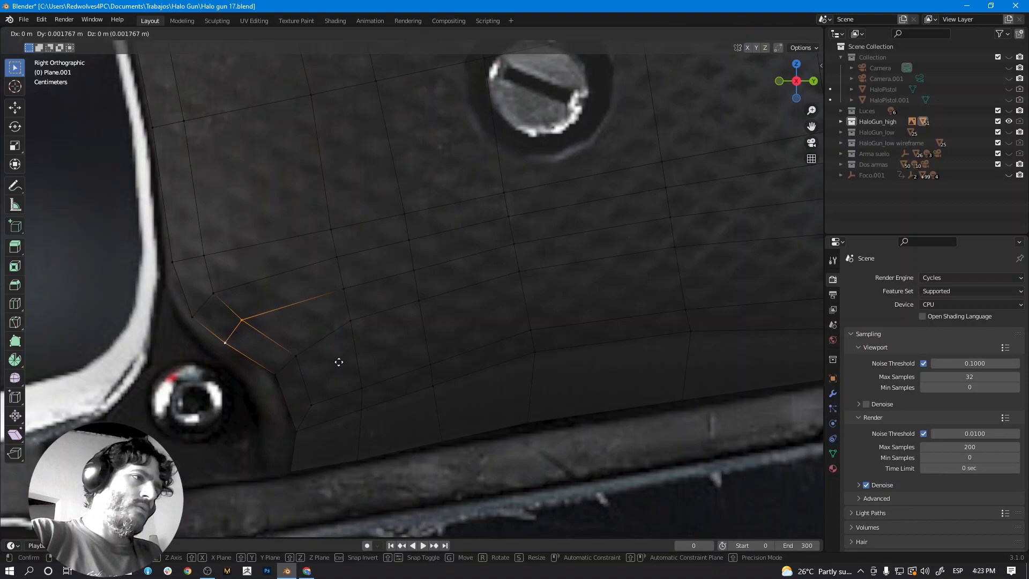
pyautogui.click(345, 368)
# Lower the vertices of the third row above the grip's lower border, including the pair at the rear edge, to even the spacing.
pyautogui.click(357, 327)
pyautogui.press('g')
pyautogui.click(356, 343)
pyautogui.click(422, 316)
pyautogui.keyDown('shift'); pyautogui.click(521, 287); pyautogui.keyUp('shift')
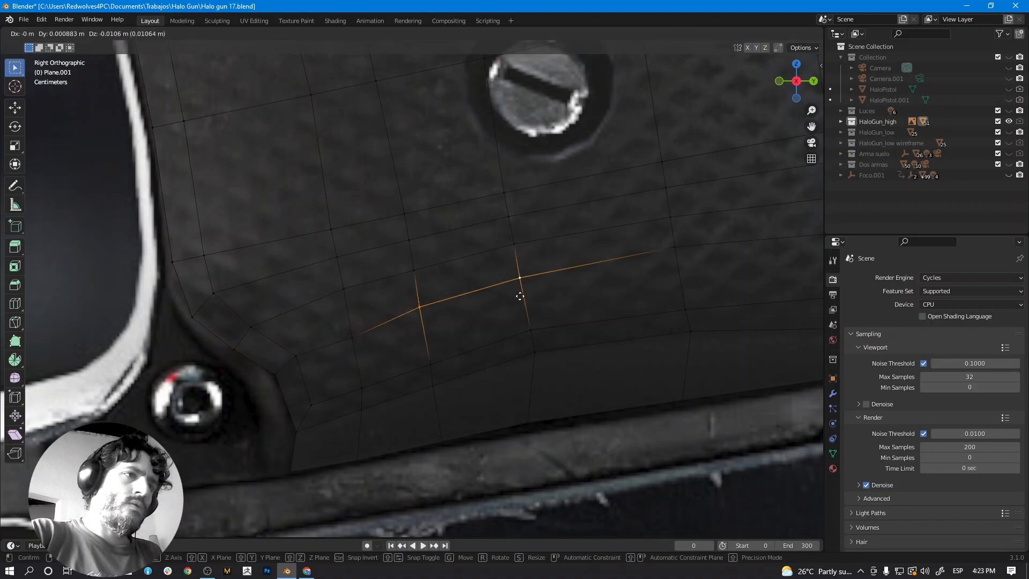
pyautogui.click(674, 262)
pyautogui.keyDown('shift'); pyautogui.moveTo(673, 263); pyautogui.dragTo(450, 300, button='middle'); pyautogui.keyUp('shift')
pyautogui.press('g')
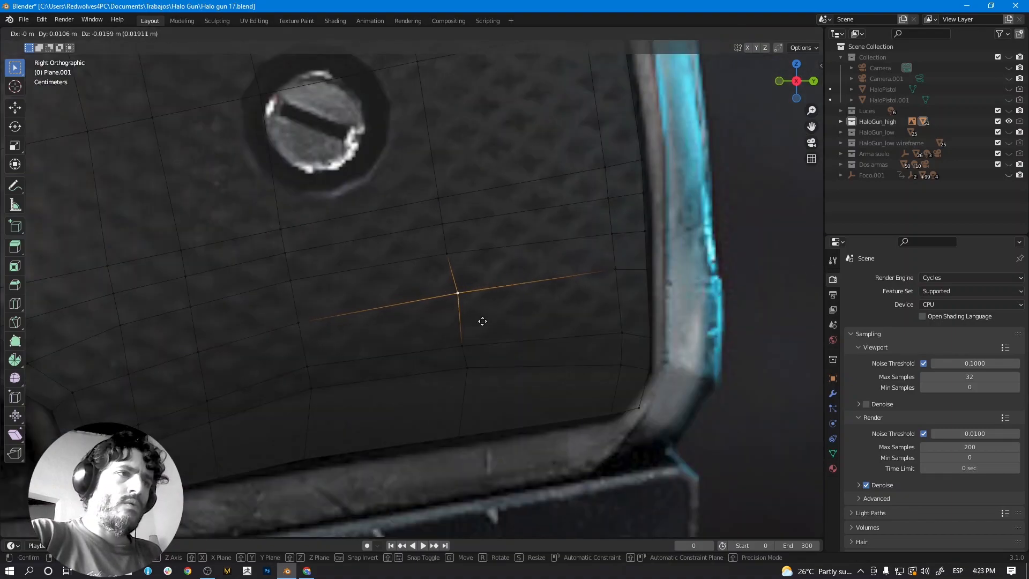
pyautogui.click(481, 327)
pyautogui.moveTo(678, 264); pyautogui.dragTo(600, 282)
pyautogui.press('g')
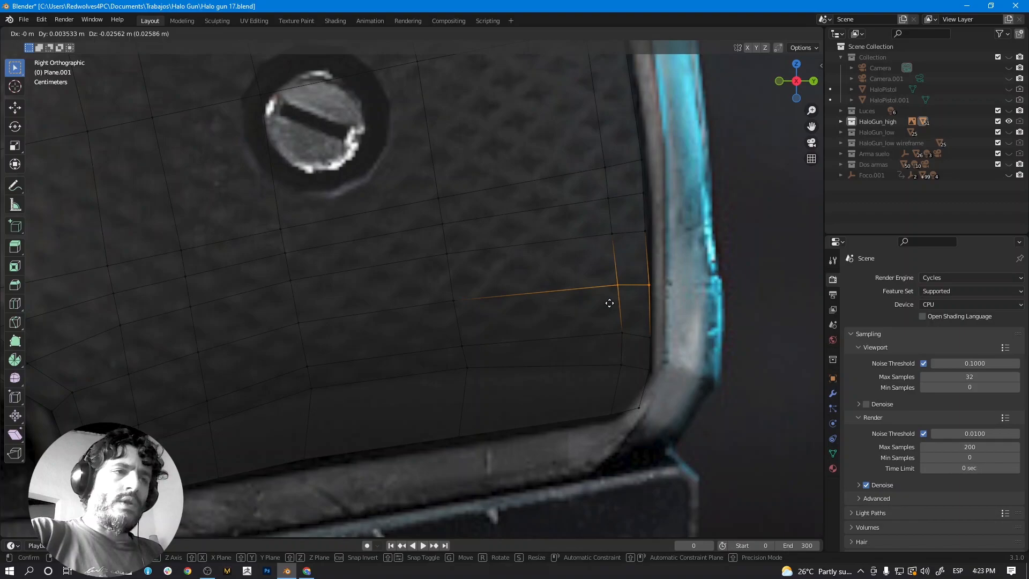
pyautogui.click(610, 303)
# Lower the rear-edge vertex pair and the adjoining inner vertex of the fourth row above the grip's lower border.
pyautogui.moveTo(633, 223); pyautogui.dragTo(600, 246)
pyautogui.press('g')
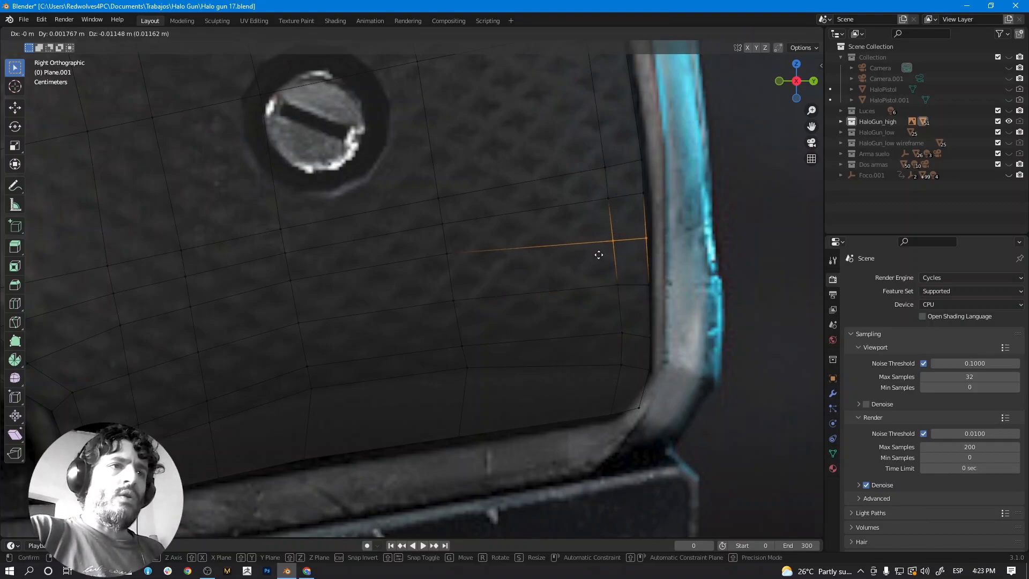
pyautogui.click(599, 258)
pyautogui.click(451, 261)
pyautogui.press('g')
pyautogui.click(451, 271)
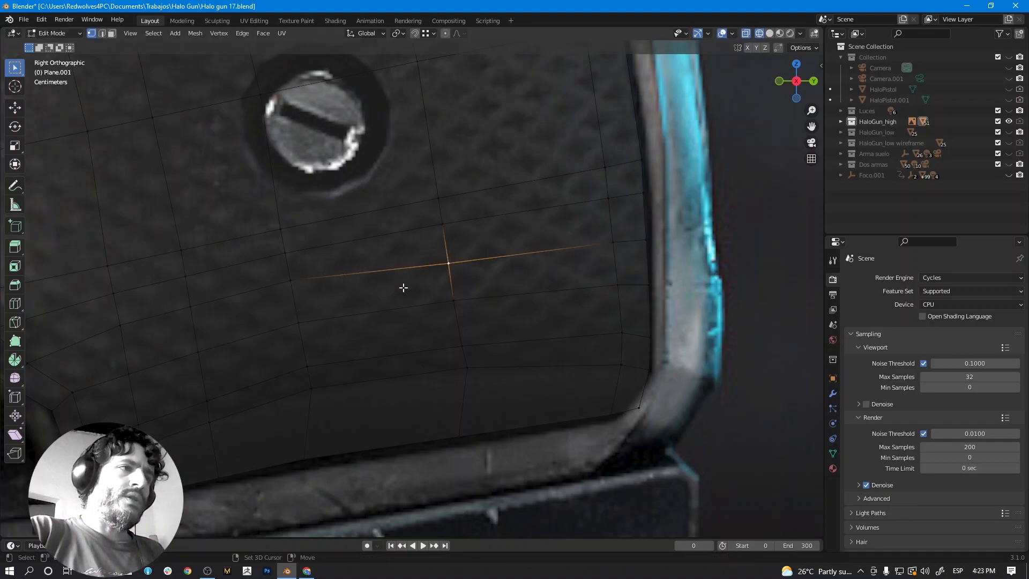
# Lower the remaining inner vertices of the fourth row, from below the lower screw toward the notch.
pyautogui.keyDown('shift'); pyautogui.moveTo(319, 303); pyautogui.dragTo(457, 283, button='middle'); pyautogui.keyUp('shift')
pyautogui.click(432, 269)
pyautogui.press('g')
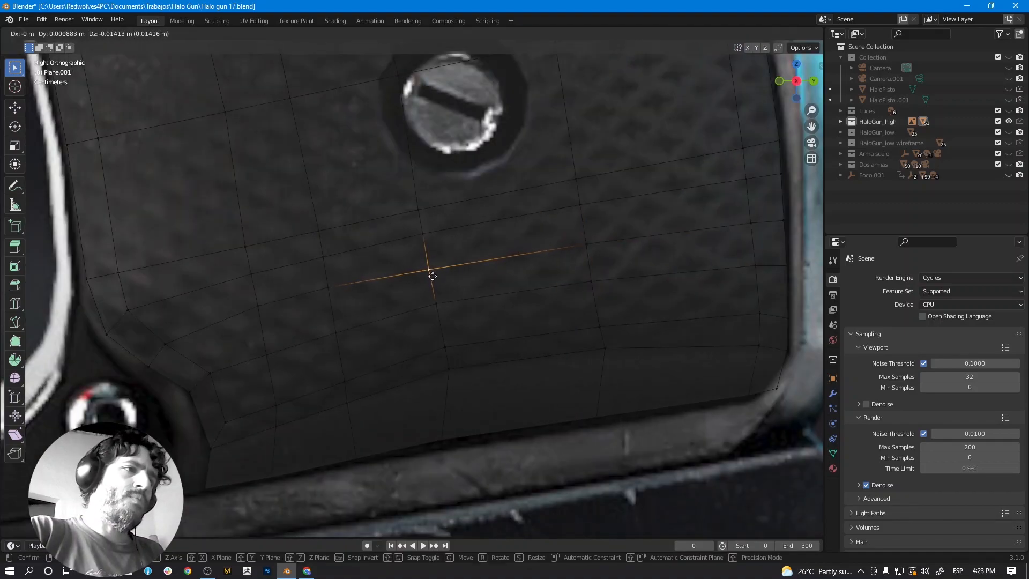
pyautogui.click(430, 278)
pyautogui.click(331, 303)
pyautogui.keyDown('shift'); pyautogui.moveTo(332, 307); pyautogui.dragTo(405, 292, button='middle'); pyautogui.keyUp('shift')
pyautogui.press('g')
pyautogui.click(391, 296)
pyautogui.click(338, 294)
pyautogui.press('g')
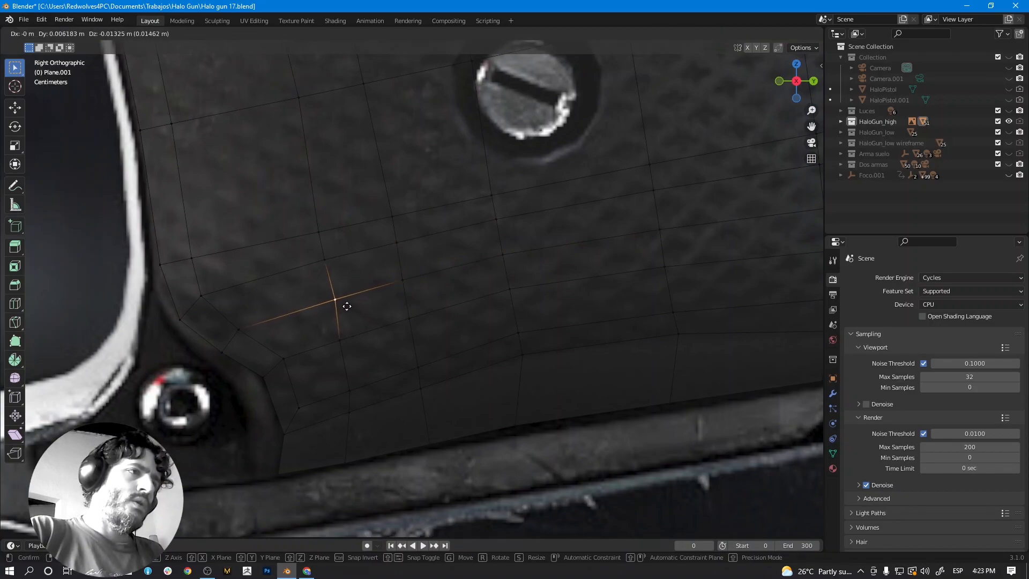
pyautogui.click(345, 309)
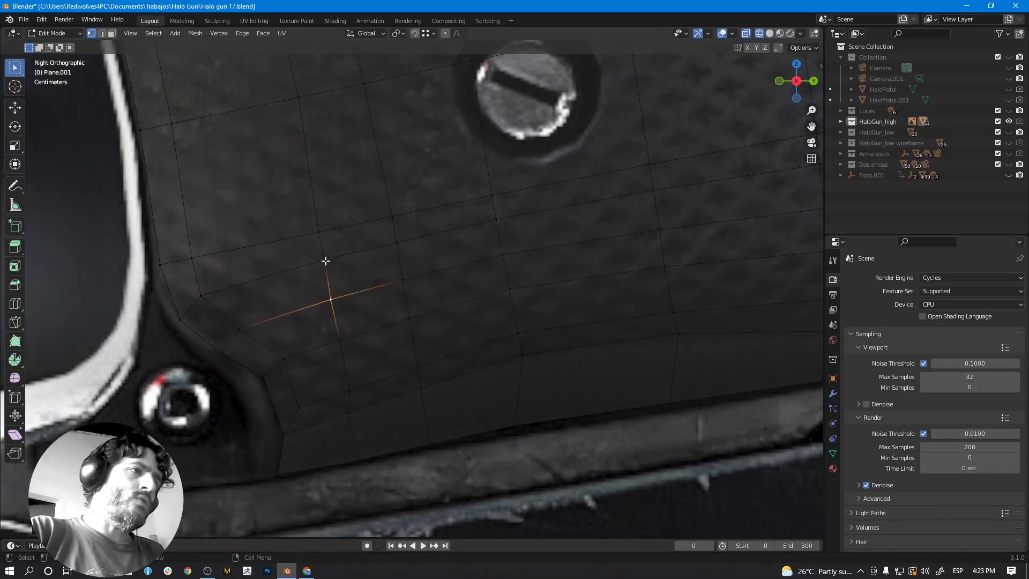
# Slide the two front inner vertices of the fifth row down along their lengthwise edges.
pyautogui.click(327, 241)
pyautogui.press('g')
pyautogui.press('g')
pyautogui.click(382, 263)
pyautogui.click(395, 246)
pyautogui.press('g')
pyautogui.press('g')
pyautogui.click(401, 257)
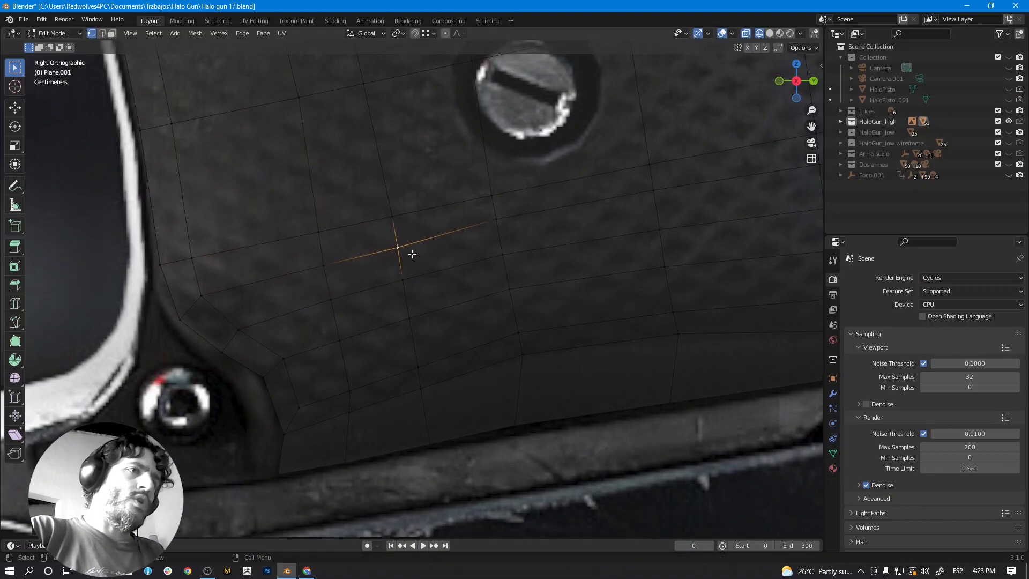
# Slide the fifth row's vertices below and behind the lower screw downward and lower its rear-edge pair to match.
pyautogui.keyDown('shift'); pyautogui.moveTo(479, 239); pyautogui.dragTo(367, 284, button='middle'); pyautogui.keyUp('shift')
pyautogui.click(382, 270)
pyautogui.press('g')
pyautogui.press('g')
pyautogui.click(383, 276)
pyautogui.click(543, 238)
pyautogui.press('g')
pyautogui.press('g')
pyautogui.click(558, 249)
pyautogui.click(708, 217)
pyautogui.press('g')
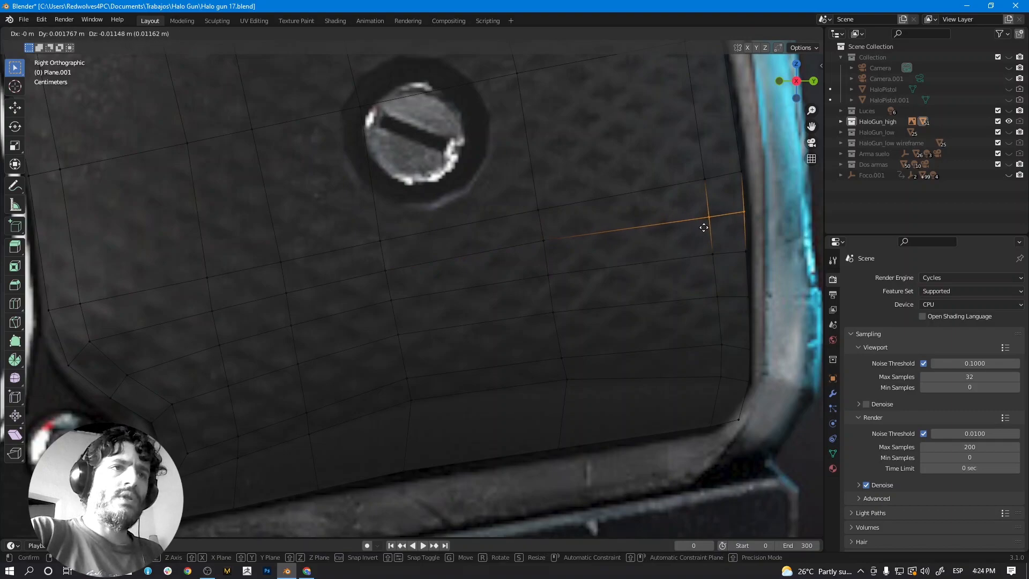
pyautogui.click(703, 227)
# Fine-tune the third row's vertices from the rear edge toward the notch to smooth its curve.
pyautogui.click(717, 297)
pyautogui.press('g')
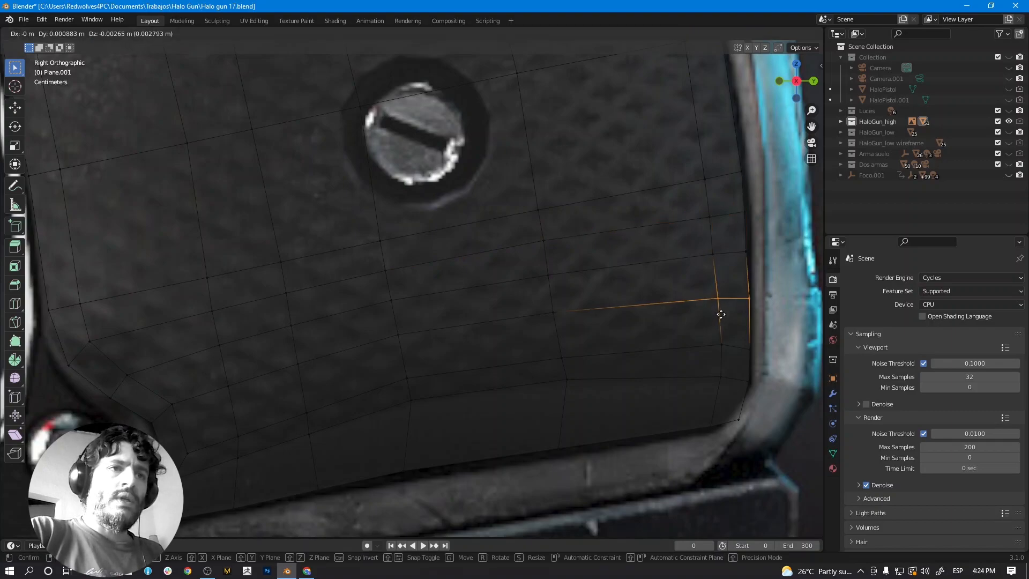
pyautogui.click(569, 321)
pyautogui.click(409, 337)
pyautogui.press('g')
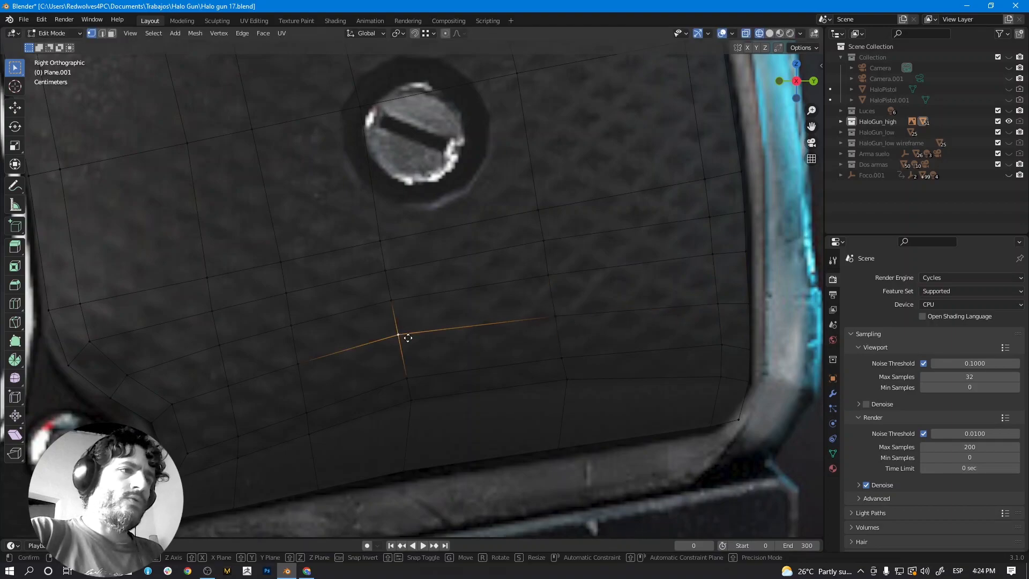
pyautogui.click(410, 341)
pyautogui.click(297, 374)
pyautogui.press('g')
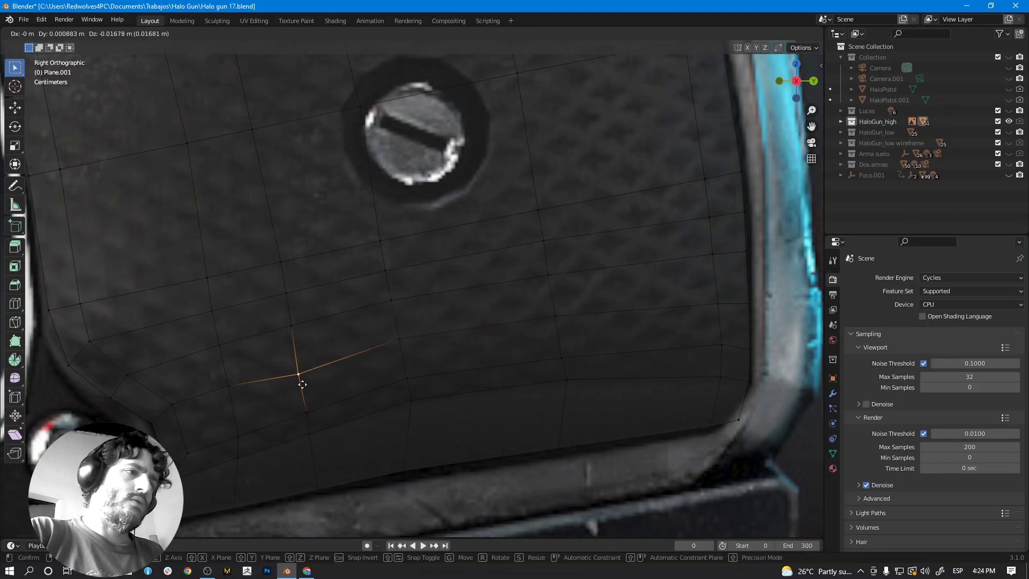
pyautogui.click(248, 402)
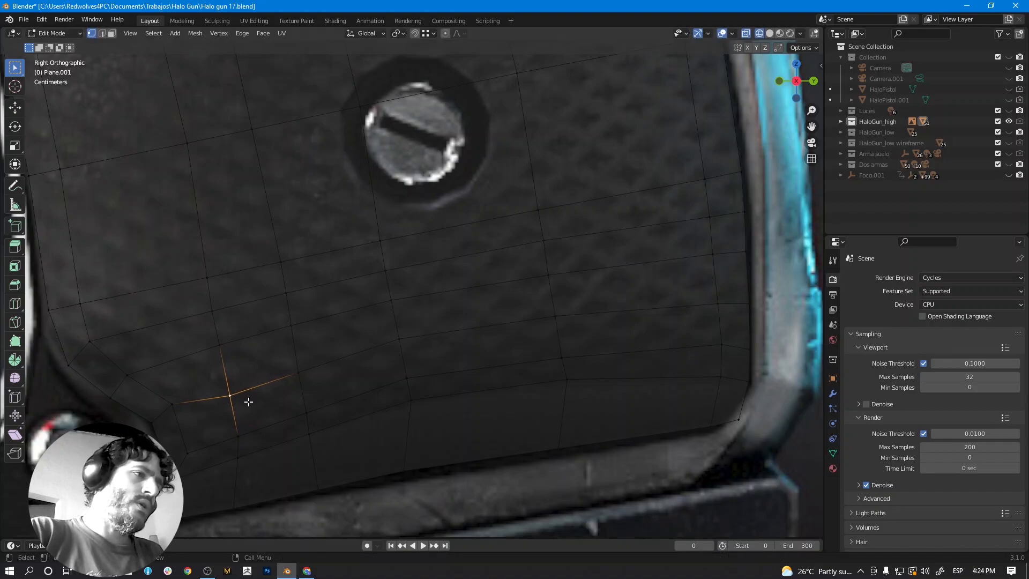
# Nudge the inner vertices at the notch's bend to line up with the adjusted rows.
pyautogui.keyDown('shift'); pyautogui.moveTo(179, 426); pyautogui.dragTo(285, 381, button='middle'); pyautogui.keyUp('shift')
pyautogui.click(285, 373)
pyautogui.press('g')
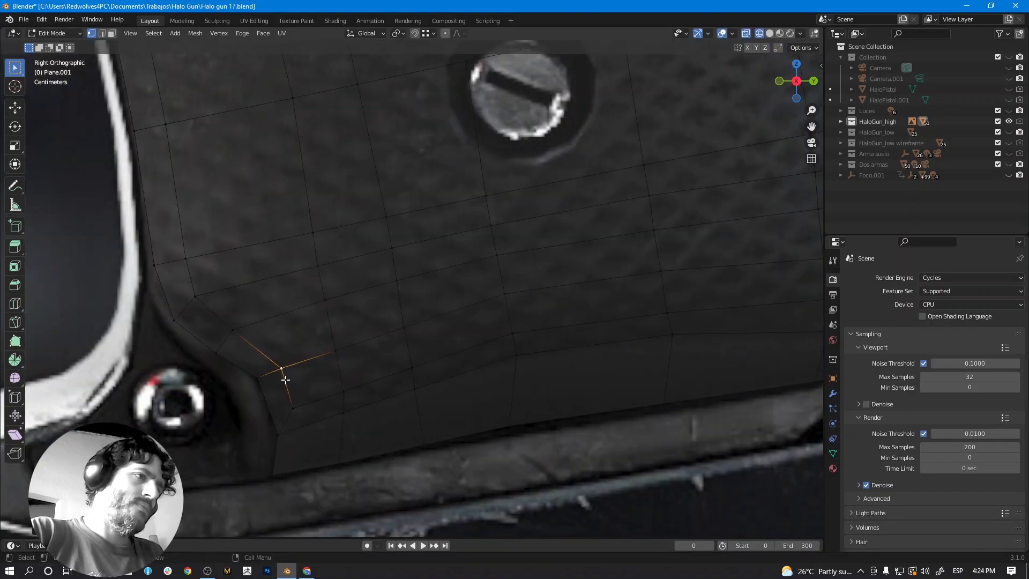
pyautogui.click(236, 347)
# Lower the fourth row's vertices again from the notch side through to the rear-edge pair for even spacing.
pyautogui.click(327, 305)
pyautogui.keyDown('shift'); pyautogui.click(396, 288); pyautogui.keyUp('shift')
pyautogui.click(498, 258)
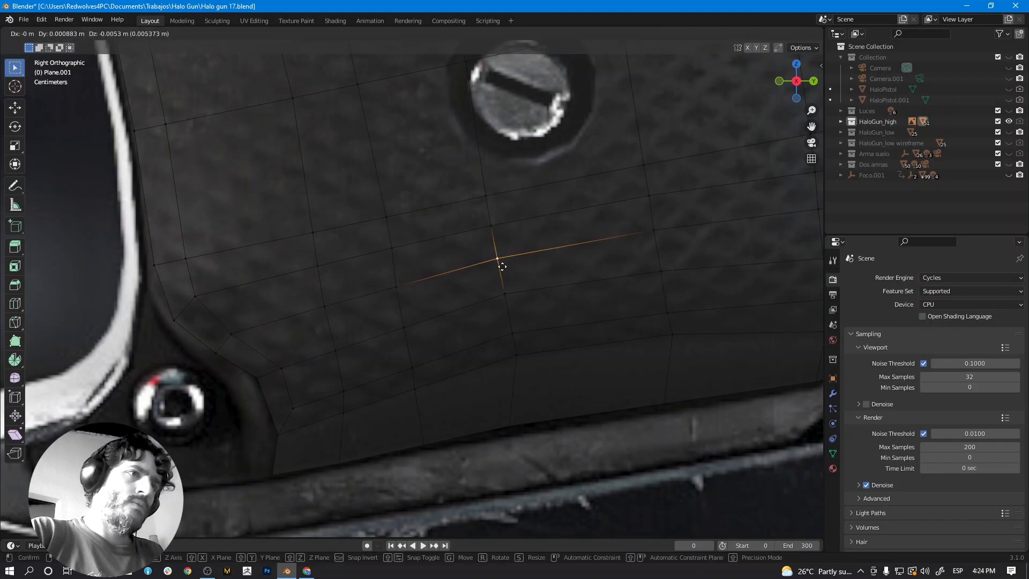
pyautogui.click(656, 236)
pyautogui.keyDown('shift'); pyautogui.moveTo(780, 241); pyautogui.dragTo(576, 299, button='middle'); pyautogui.keyUp('shift')
pyautogui.moveTo(671, 259); pyautogui.dragTo(589, 282)
pyautogui.press('g')
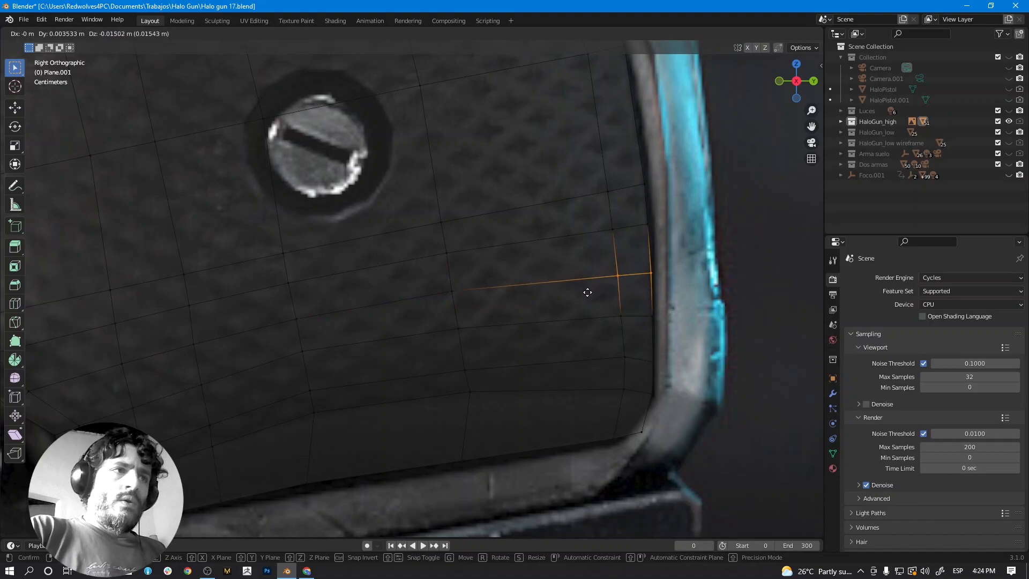
pyautogui.click(588, 290)
# Adjust two inner vertices of the rows just above the lower border, below and behind the lower screw.
pyautogui.scroll(-4, 583, 292)
pyautogui.scroll(4, 584, 294)
pyautogui.click(322, 345)
pyautogui.press('g')
pyautogui.click(452, 339)
pyautogui.press('g')
pyautogui.click(460, 355)
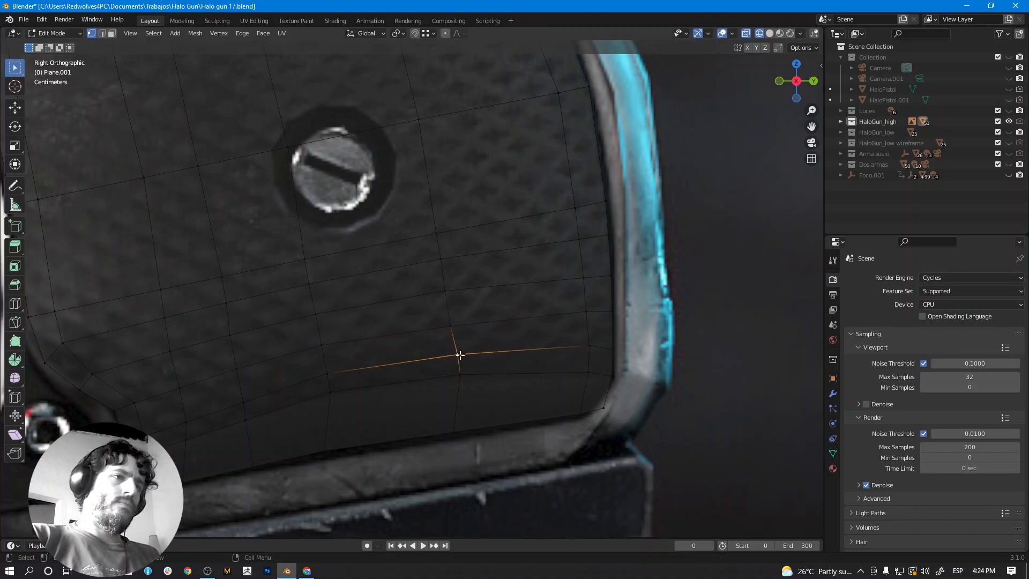
# Reposition two vertices on the grip's lower border to straighten the lengthwise edges ending there.
pyautogui.scroll(-1, 458, 375)
pyautogui.click(457, 429)
pyautogui.press('g')
pyautogui.click(468, 427)
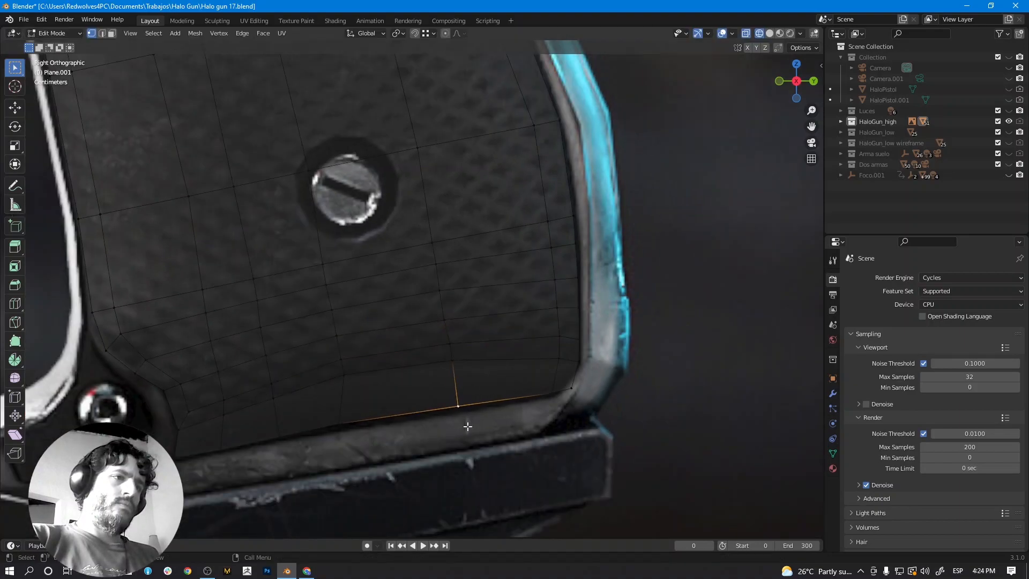
pyautogui.click(342, 420)
pyautogui.press('g')
pyautogui.click(356, 419)
pyautogui.scroll(-3, 410, 358)
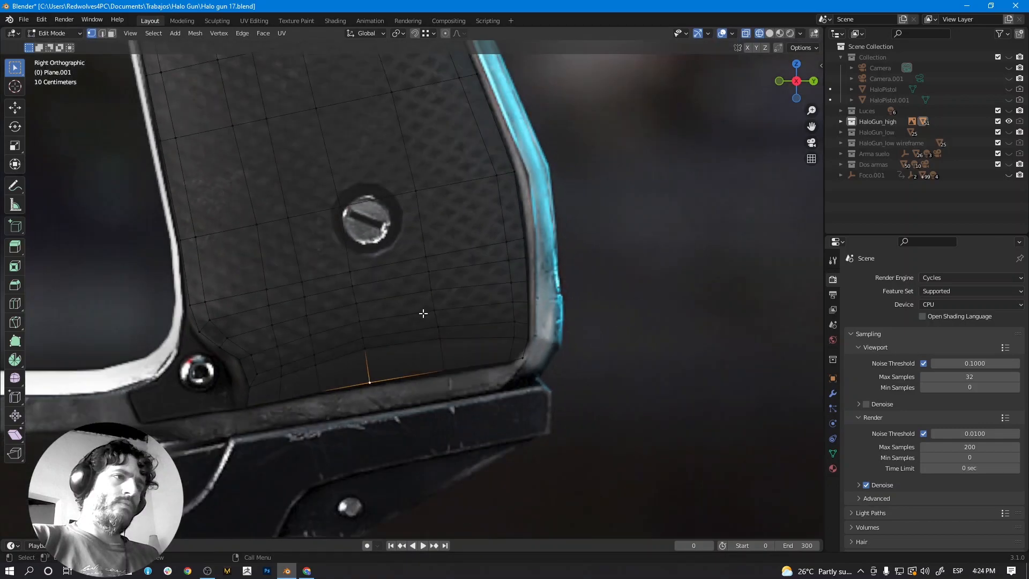
# Adjust the mesh vertices at the lower screw and just behind it.
pyautogui.keyDown('shift'); pyautogui.moveTo(421, 285); pyautogui.dragTo(458, 422, button='middle'); pyautogui.keyUp('shift')
pyautogui.click(399, 366)
pyautogui.press('g')
pyautogui.click(451, 349)
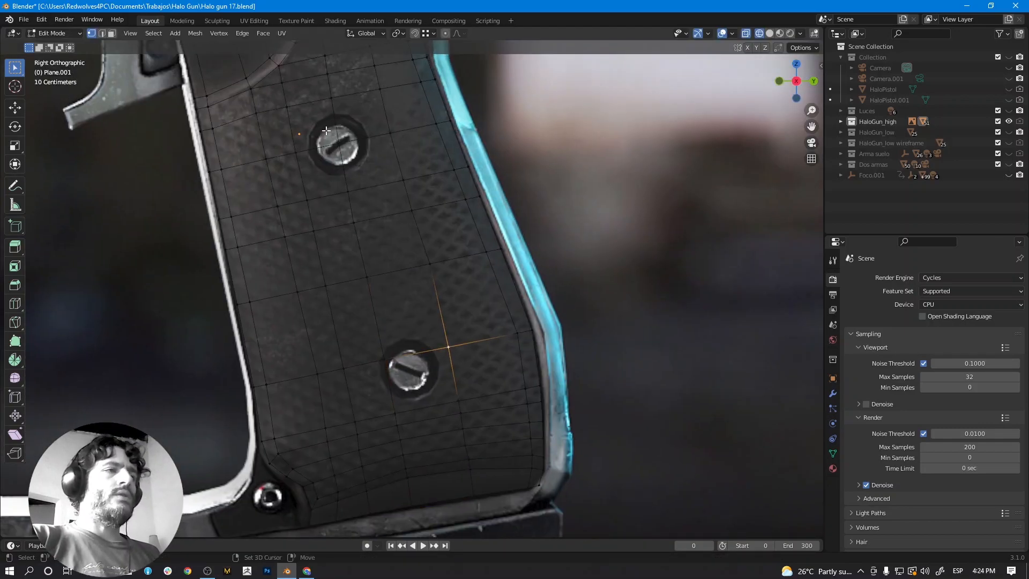
# Select the four faces around the upper screw and inset them by about 0.046 m.
pyautogui.keyDown('shift'); pyautogui.moveTo(325, 133); pyautogui.dragTo(423, 306, button='middle'); pyautogui.keyUp('shift')
pyautogui.scroll(4, 426, 311)
pyautogui.keyDown('shift'); pyautogui.moveTo(446, 340); pyautogui.dragTo(401, 296, button='middle'); pyautogui.keyUp('shift')
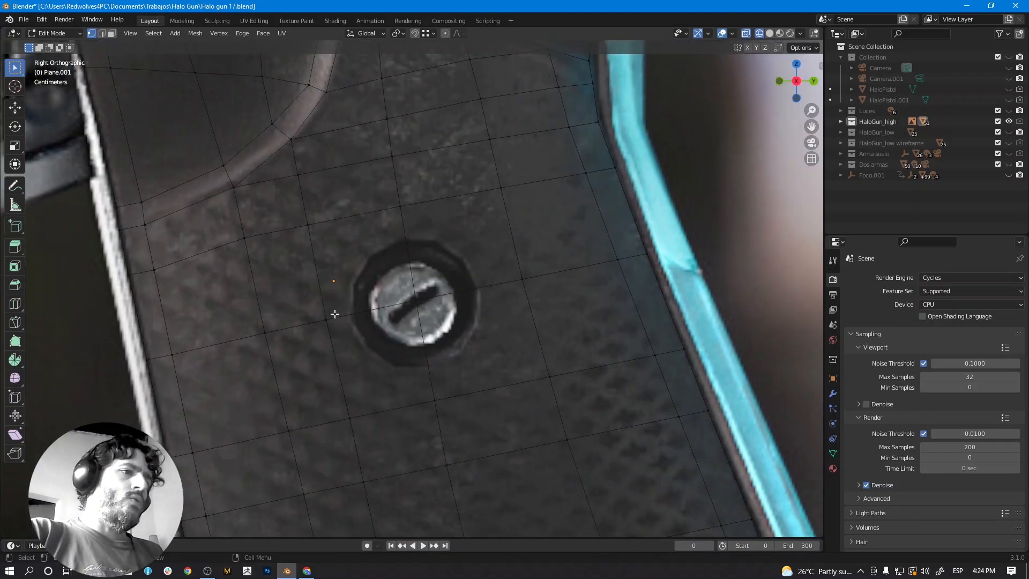
pyautogui.click(112, 34)
pyautogui.click(378, 262)
pyautogui.keyDown('shift'); pyautogui.click(464, 245); pyautogui.keyUp('shift')
pyautogui.keyDown('shift'); pyautogui.click(455, 335); pyautogui.keyUp('shift')
pyautogui.keyDown('shift'); pyautogui.click(381, 360); pyautogui.keyUp('shift')
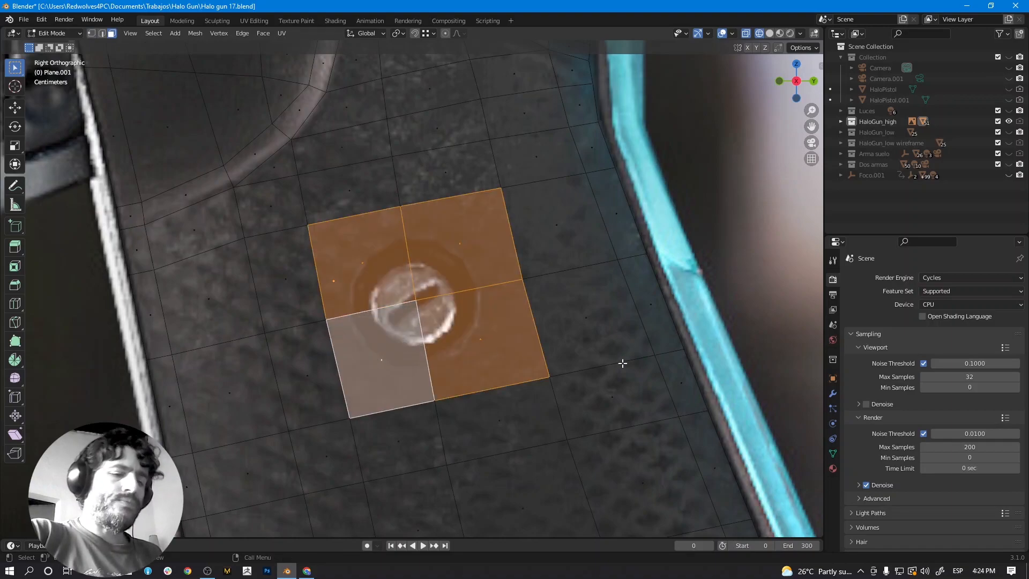
pyautogui.press('s')
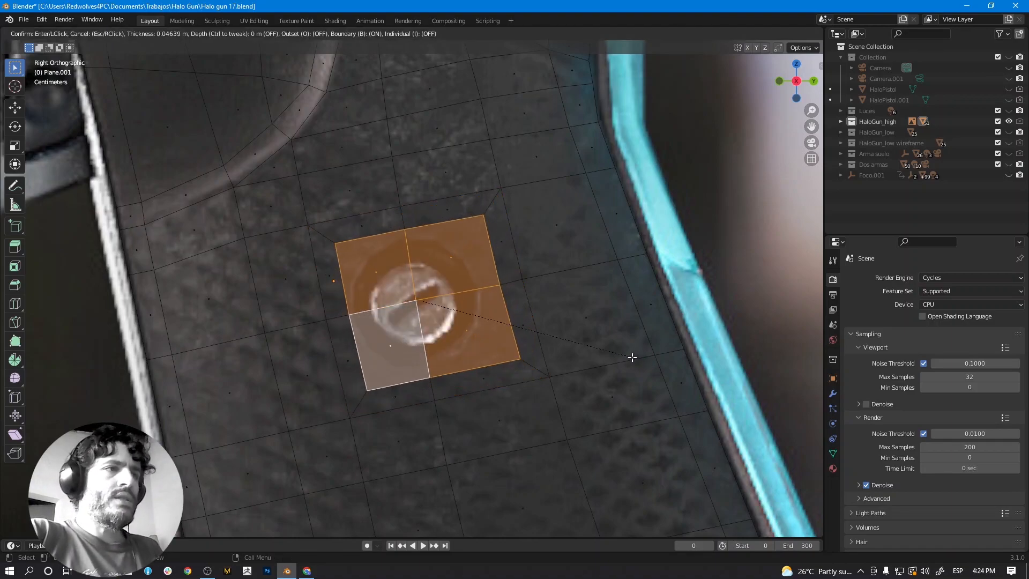
pyautogui.click(573, 353)
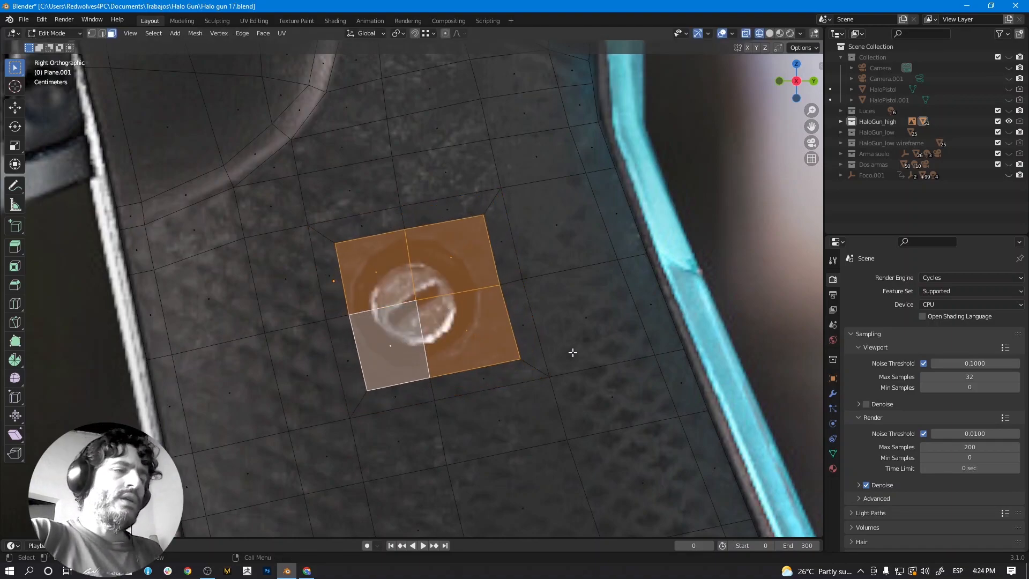
# Find the Mesh: LoopTools add-on in the preferences, enable it and return to the grip mesh.
pyautogui.click(42, 20)
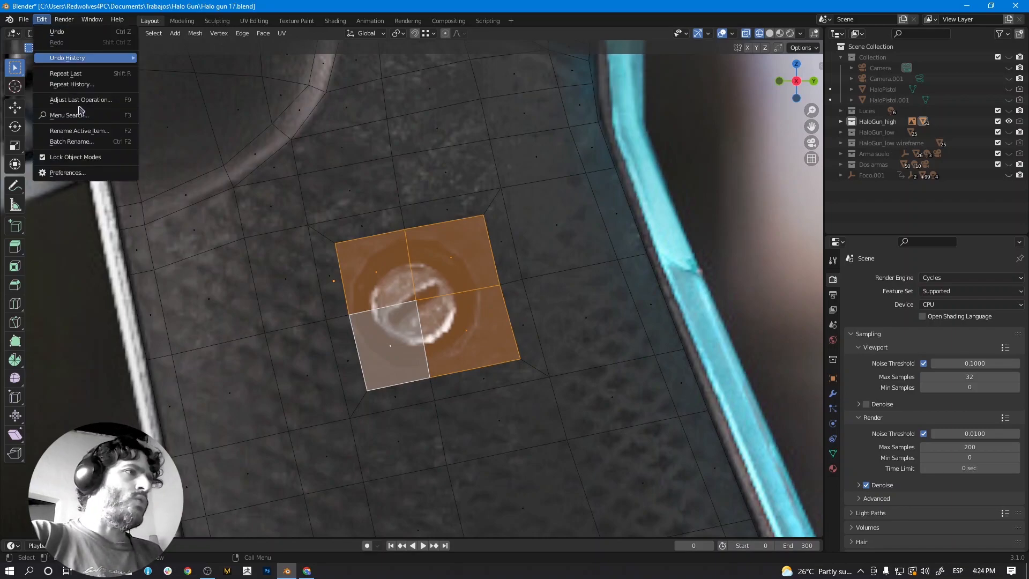
pyautogui.click(64, 170)
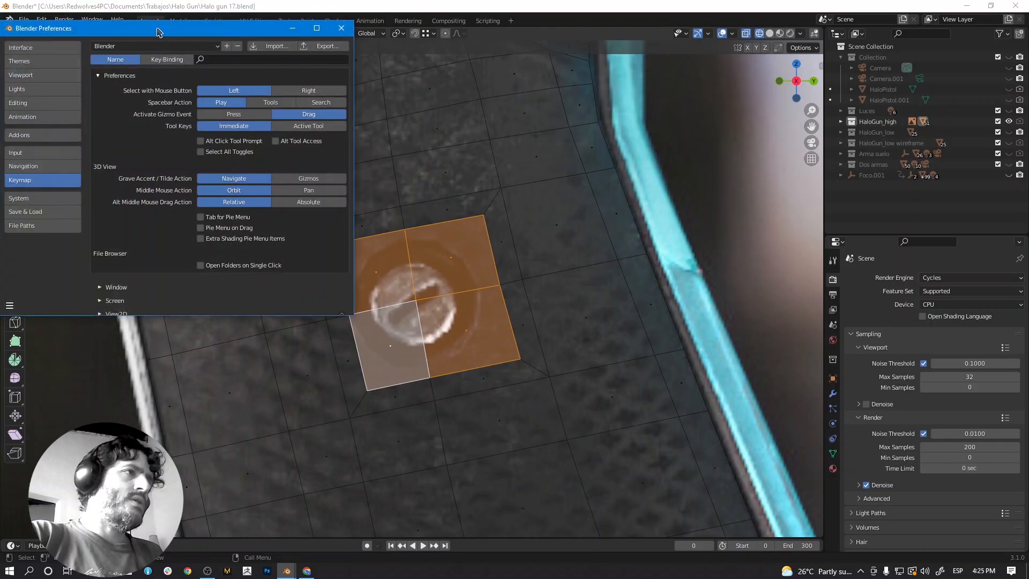
pyautogui.moveTo(156, 32); pyautogui.dragTo(294, 124)
pyautogui.click(187, 228)
pyautogui.click(429, 150)
pyautogui.write('loop')
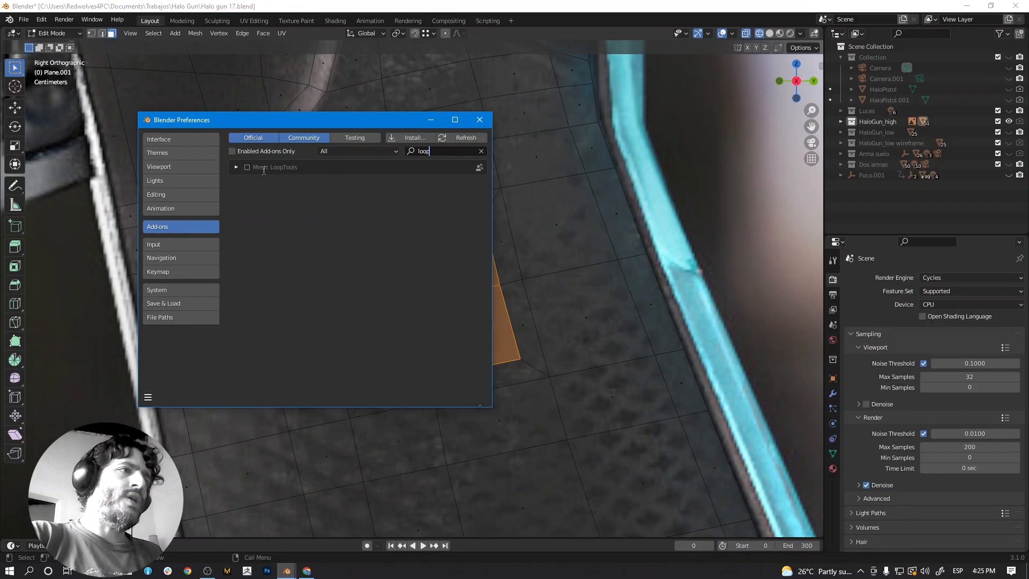
pyautogui.click(248, 168)
pyautogui.click(236, 168)
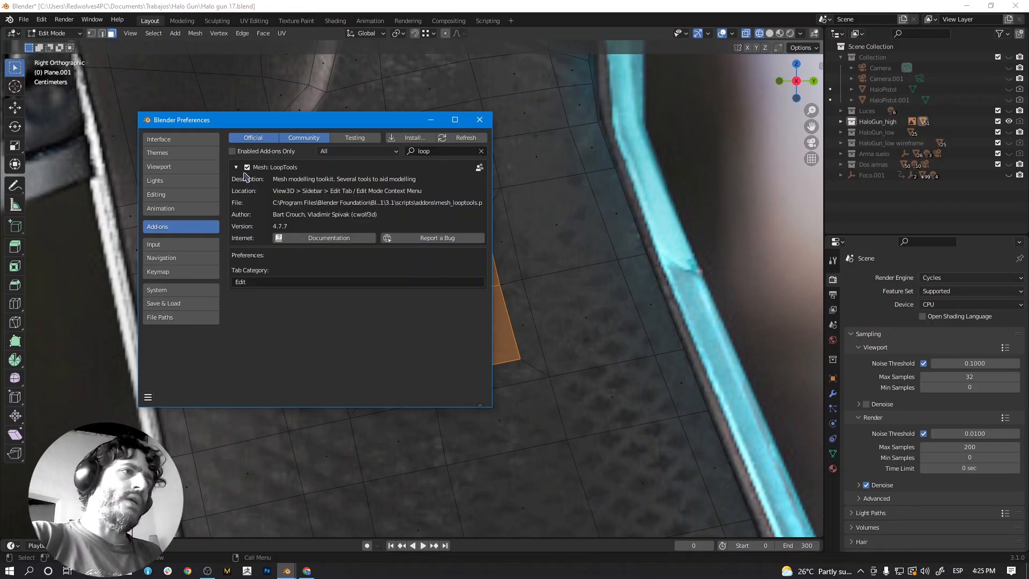
pyautogui.click(479, 120)
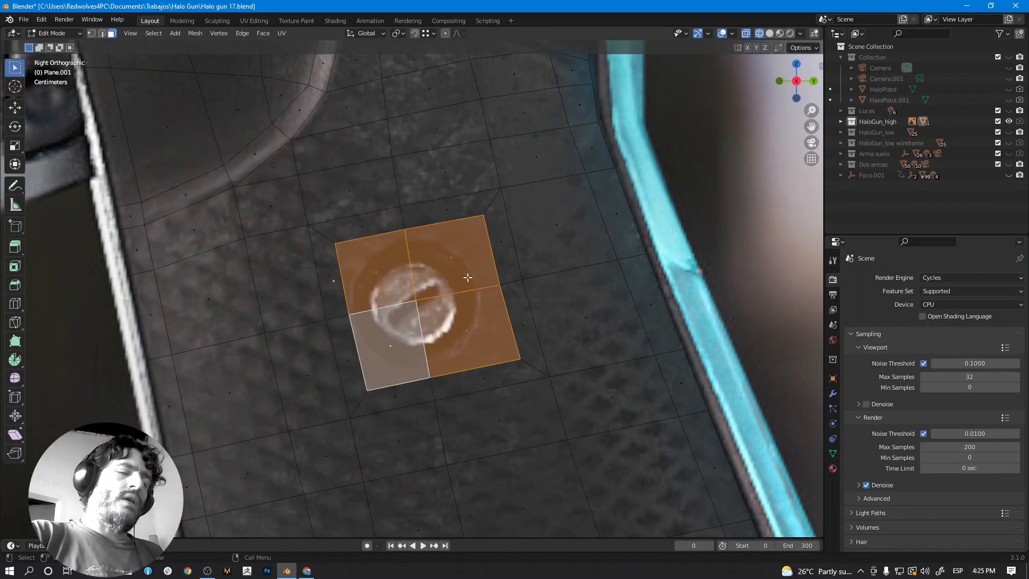
# Turn the four selected faces around the upper screw into a circle with LoopTools and rotate them slightly.
pyautogui.keyDown('shift'); pyautogui.moveTo(433, 255); pyautogui.dragTo(441, 245, button='middle'); pyautogui.keyUp('shift')
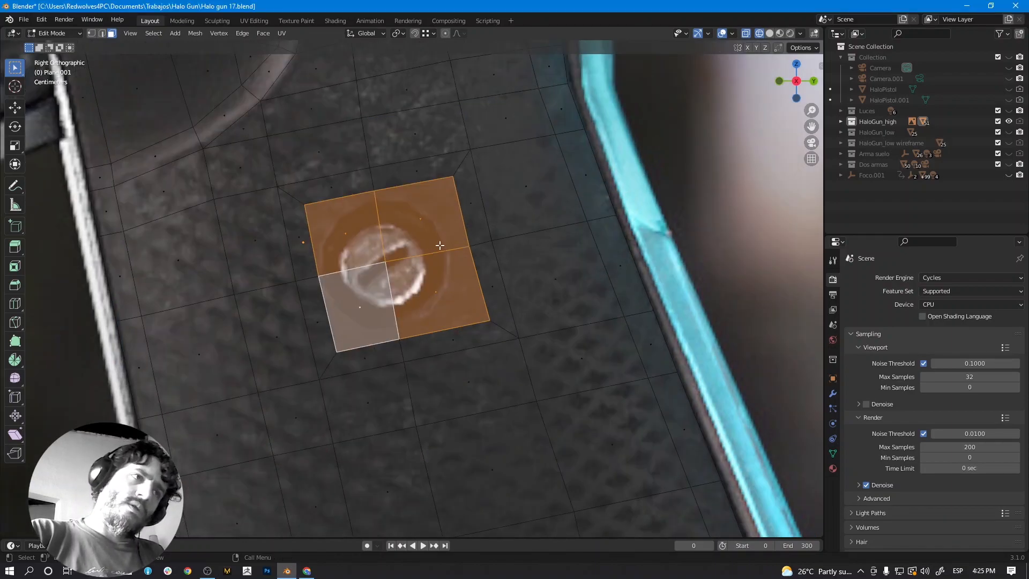
pyautogui.rightClick(440, 245)
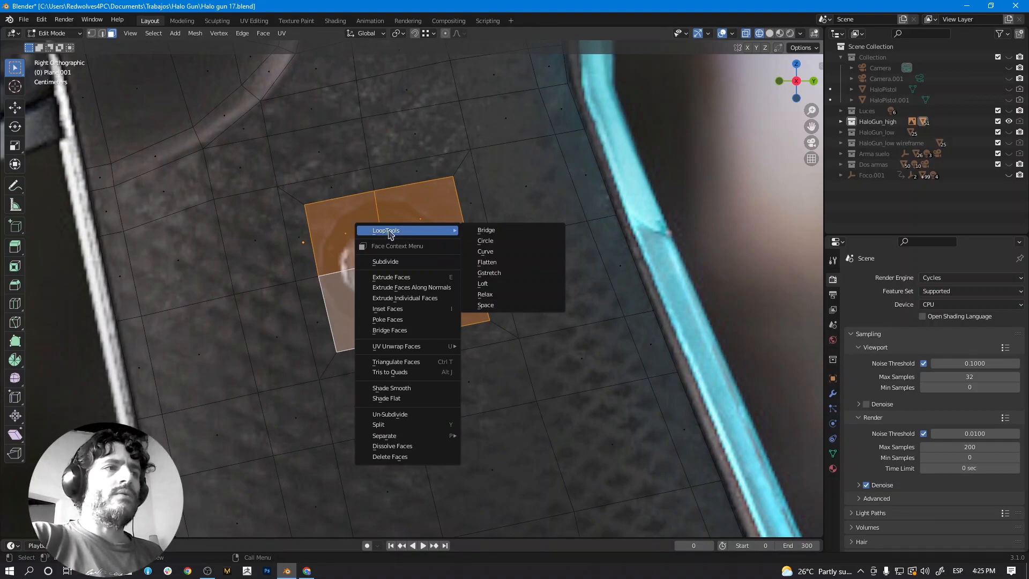
pyautogui.click(486, 240)
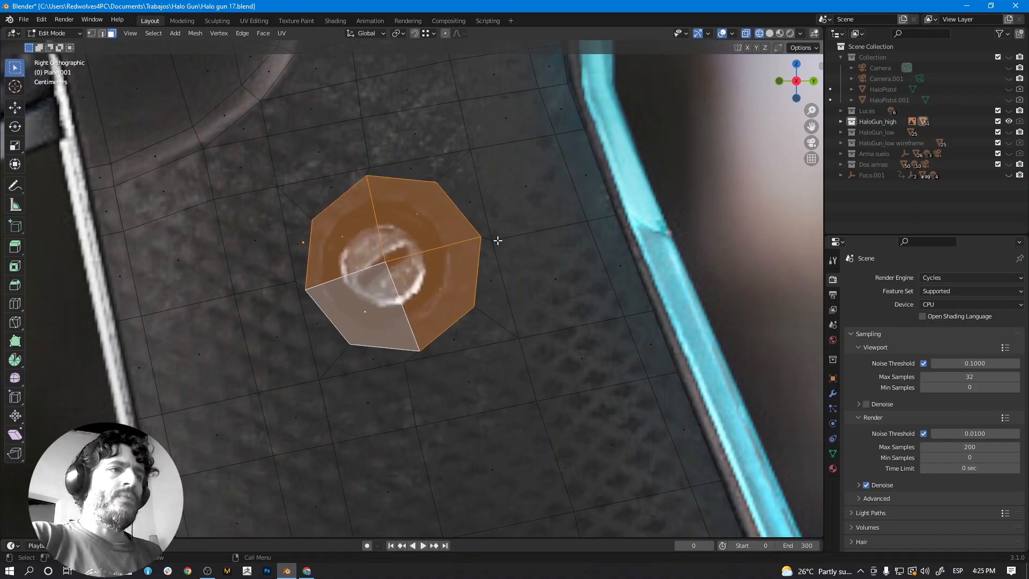
pyautogui.press('r')
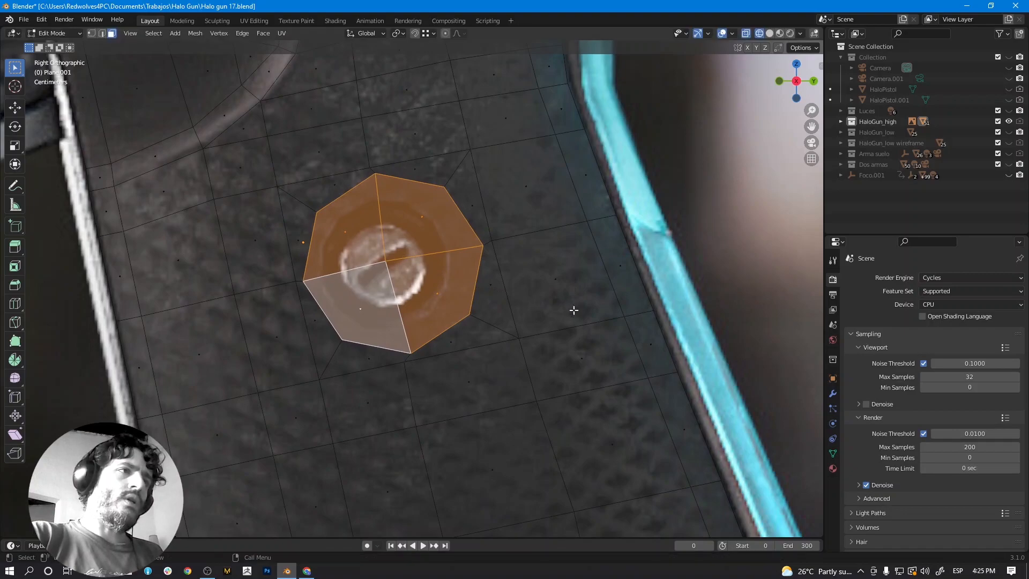
pyautogui.click(568, 311)
# Scale and move the circular faces to fit the round recess around the upper screw in the reference.
pyautogui.press('s')
pyautogui.click(534, 287)
pyautogui.scroll(3, 533, 287)
pyautogui.press('g')
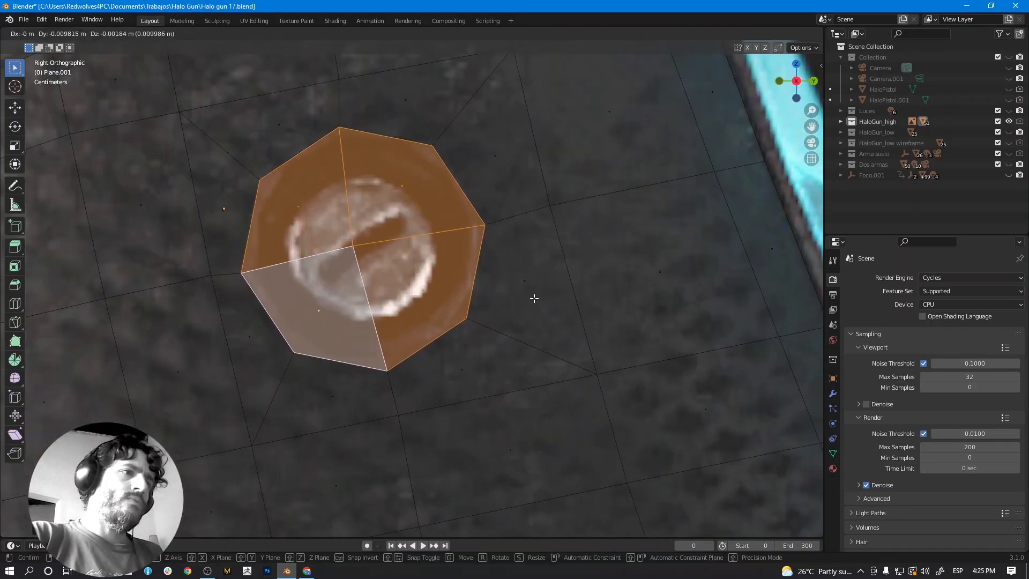
pyautogui.click(533, 299)
pyautogui.press('s')
pyautogui.click(544, 299)
pyautogui.press('g')
pyautogui.click(544, 299)
# Move the circle's middle vertex by about 0.013 m onto the centre of the upper screw.
pyautogui.click(92, 33)
pyautogui.click(354, 246)
pyautogui.press('g')
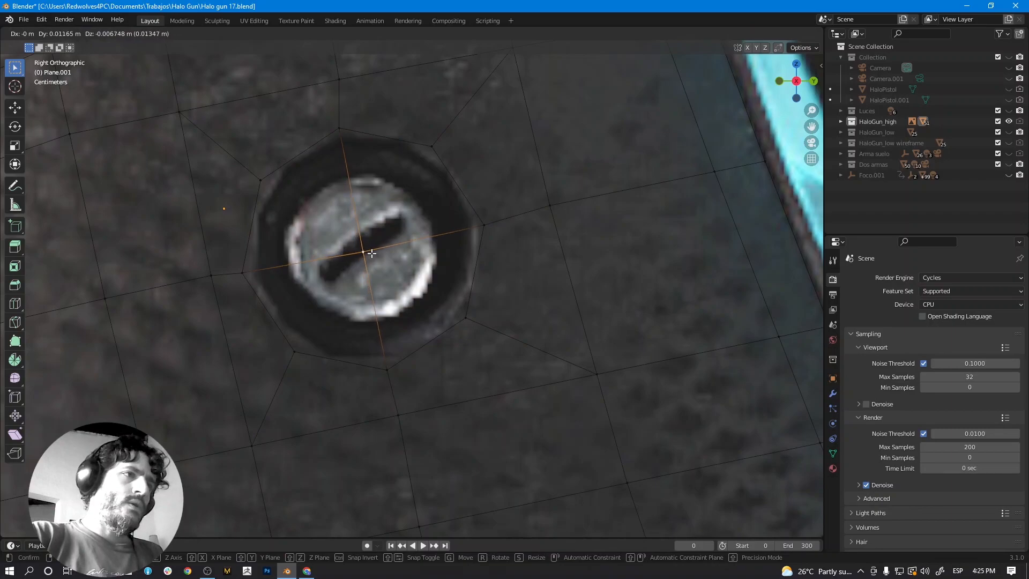
pyautogui.click(371, 253)
# Select the complete outer ring of vertices of the circle around the upper screw.
pyautogui.scroll(-2, 375, 255)
pyautogui.keyDown('alt'); pyautogui.click(408, 183); pyautogui.keyUp('alt')
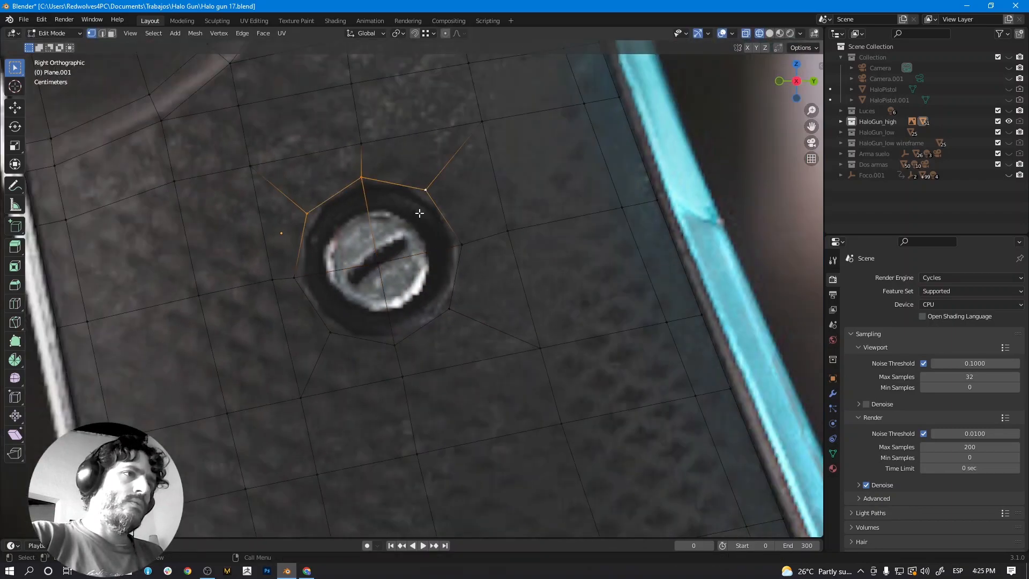
pyautogui.keyDown('alt'); pyautogui.keyDown('shift'); pyautogui.click(447, 273); pyautogui.keyUp('shift'); pyautogui.keyUp('alt')
pyautogui.keyDown('alt'); pyautogui.keyDown('shift'); pyautogui.click(374, 330); pyautogui.keyUp('shift'); pyautogui.keyUp('alt')
pyautogui.keyDown('alt'); pyautogui.keyDown('shift'); pyautogui.click(292, 272); pyautogui.keyUp('shift'); pyautogui.keyUp('alt')
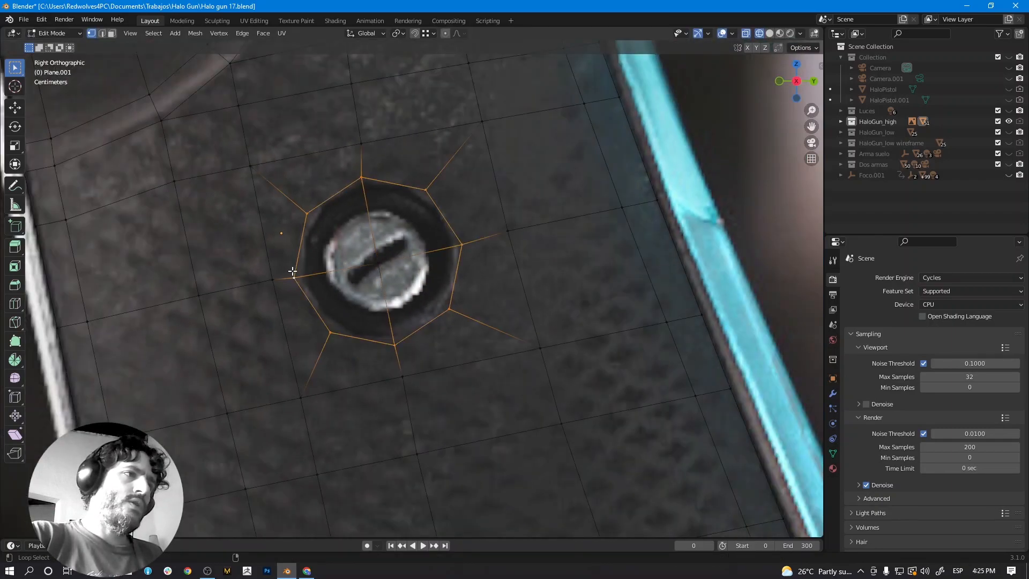
# Move a vertex on the octagonal screw-hole outline of the grip along X to align it with the surrounding surface.
pyautogui.moveTo(413, 302); pyautogui.dragTo(435, 249, button='middle')
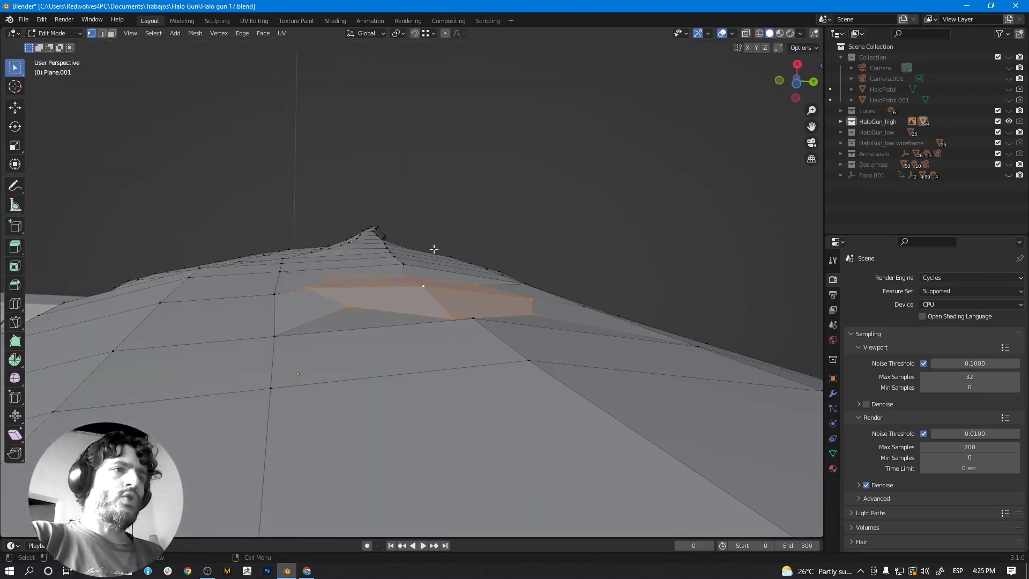
pyautogui.moveTo(457, 301); pyautogui.dragTo(387, 250, button='middle')
pyautogui.moveTo(481, 324); pyautogui.dragTo(339, 216, button='middle')
pyautogui.click(380, 237)
pyautogui.moveTo(431, 324); pyautogui.dragTo(361, 337, button='middle')
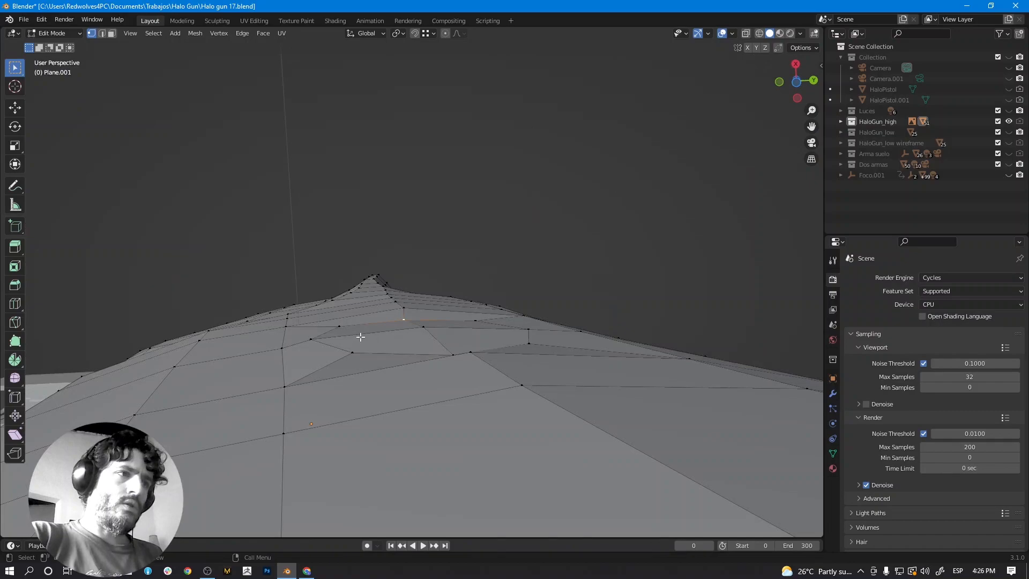
pyautogui.moveTo(479, 285); pyautogui.dragTo(464, 318, button='middle')
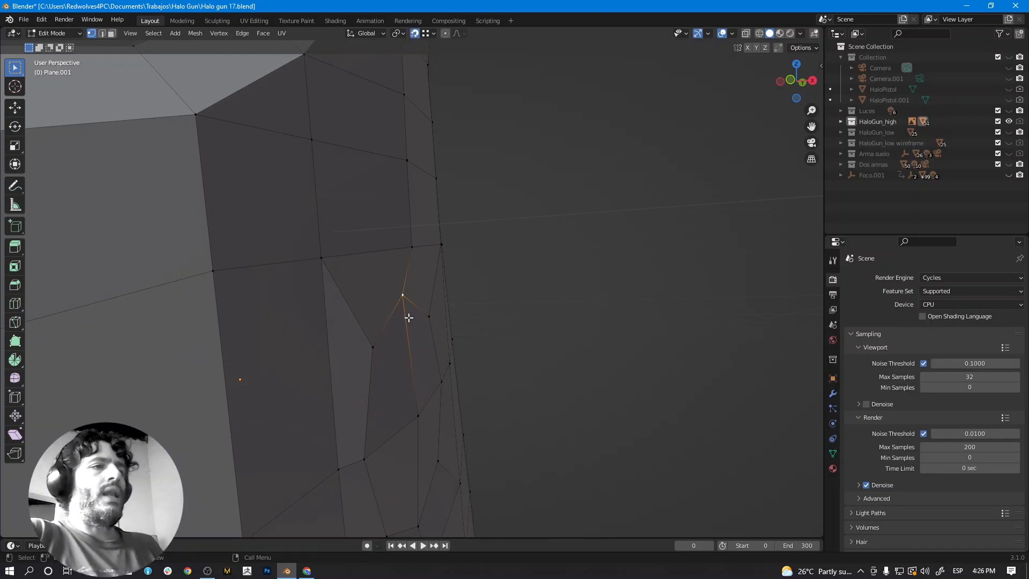
pyautogui.click(16, 109)
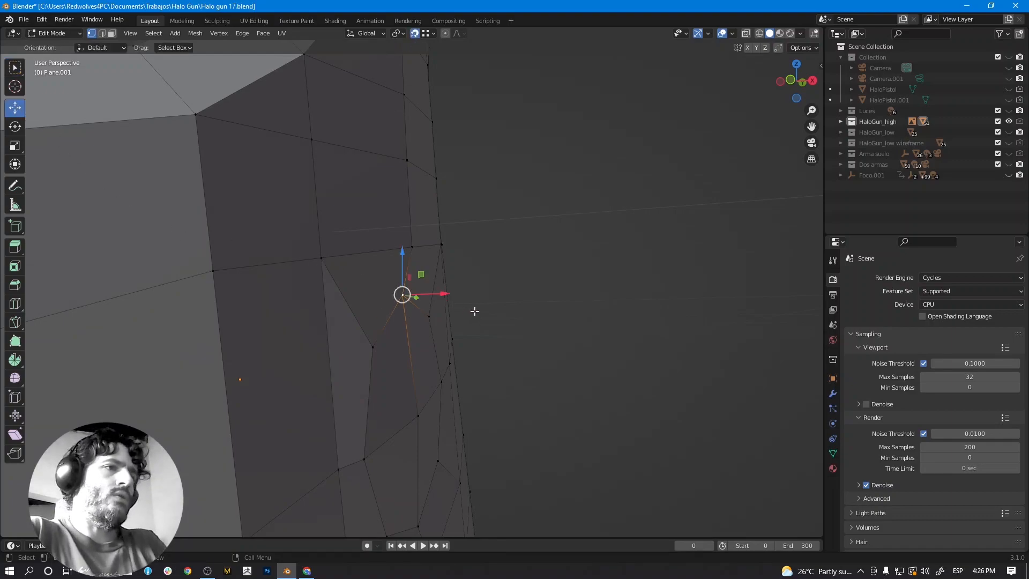
pyautogui.moveTo(475, 312); pyautogui.dragTo(476, 301, button='middle')
pyautogui.press('g')
pyautogui.press('x')
pyautogui.click(411, 223)
# Shift the next out-of-line vertex around the grip's screw hole inward along X to follow the side's curvature.
pyautogui.keyDown('shift'); pyautogui.moveTo(416, 465); pyautogui.dragTo(410, 347, button='middle'); pyautogui.keyUp('shift')
pyautogui.click(410, 347)
pyautogui.press('g')
pyautogui.press('x')
pyautogui.click(359, 328)
pyautogui.moveTo(359, 328); pyautogui.dragTo(397, 353, button='middle')
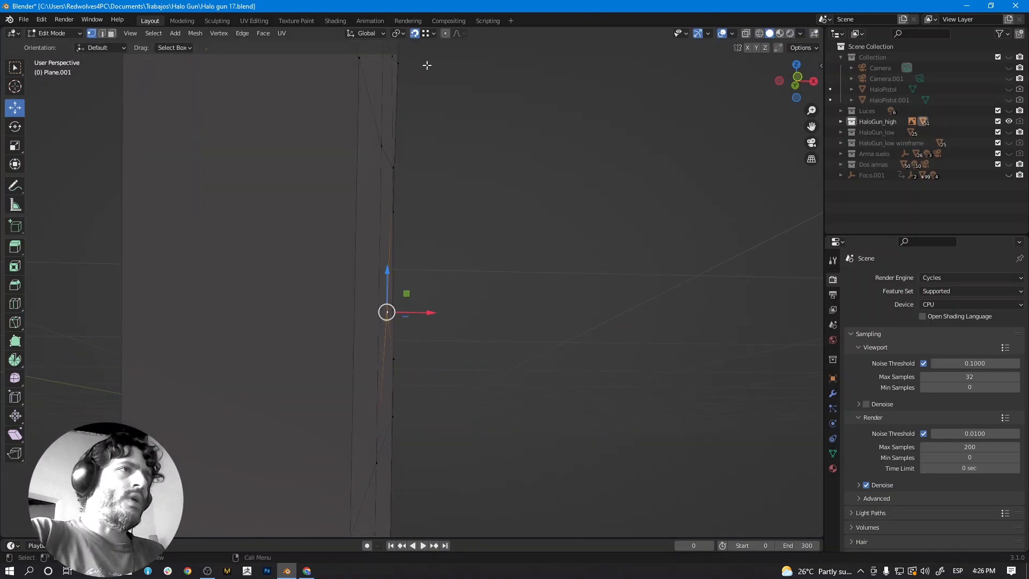
pyautogui.moveTo(443, 308); pyautogui.dragTo(442, 425, button='middle')
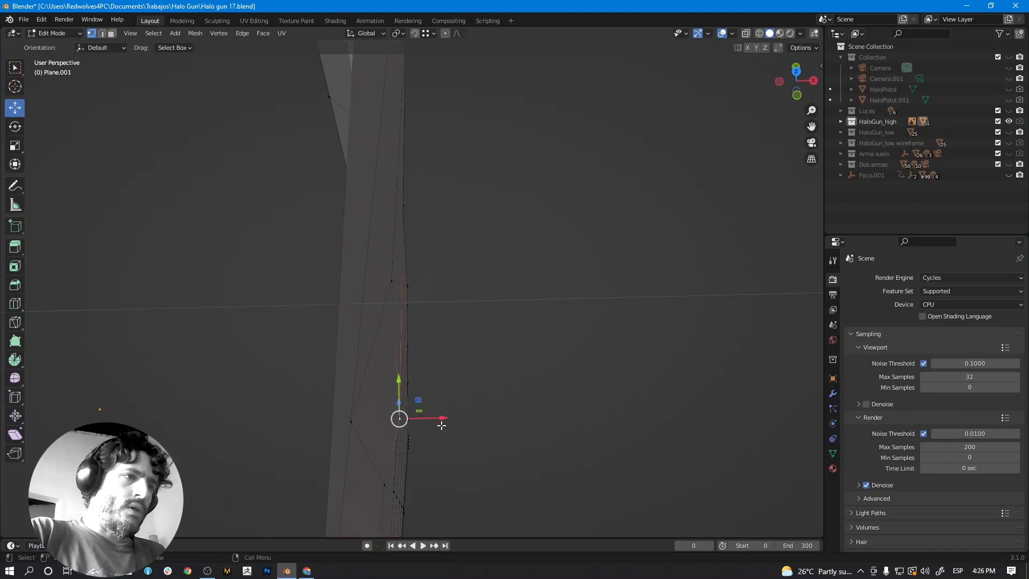
pyautogui.moveTo(442, 417); pyautogui.dragTo(428, 422)
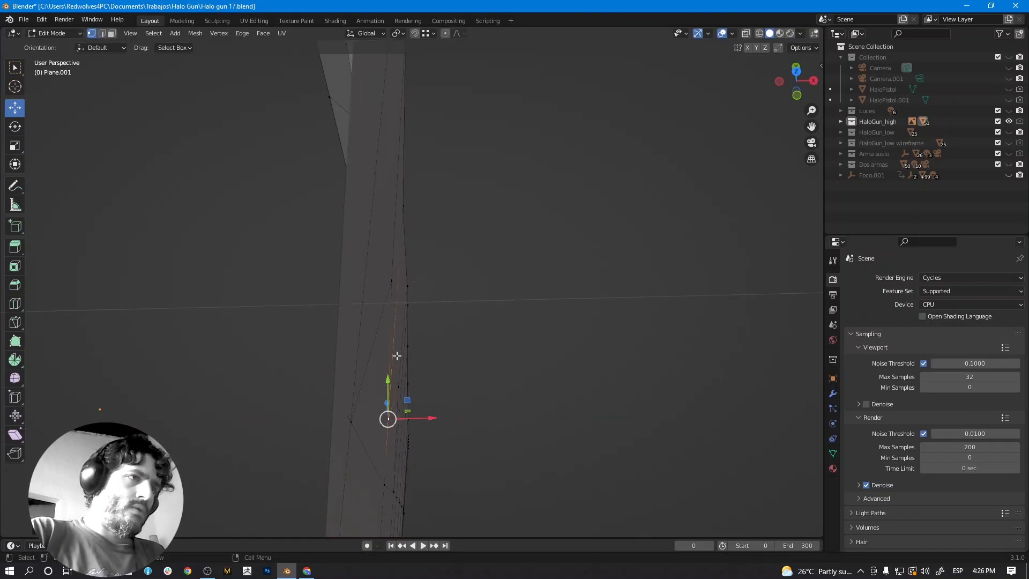
# Nudge two further vertices around the screw hole slightly along X to smooth the grip surface.
pyautogui.click(393, 284)
pyautogui.moveTo(394, 292); pyautogui.dragTo(428, 384, button='middle')
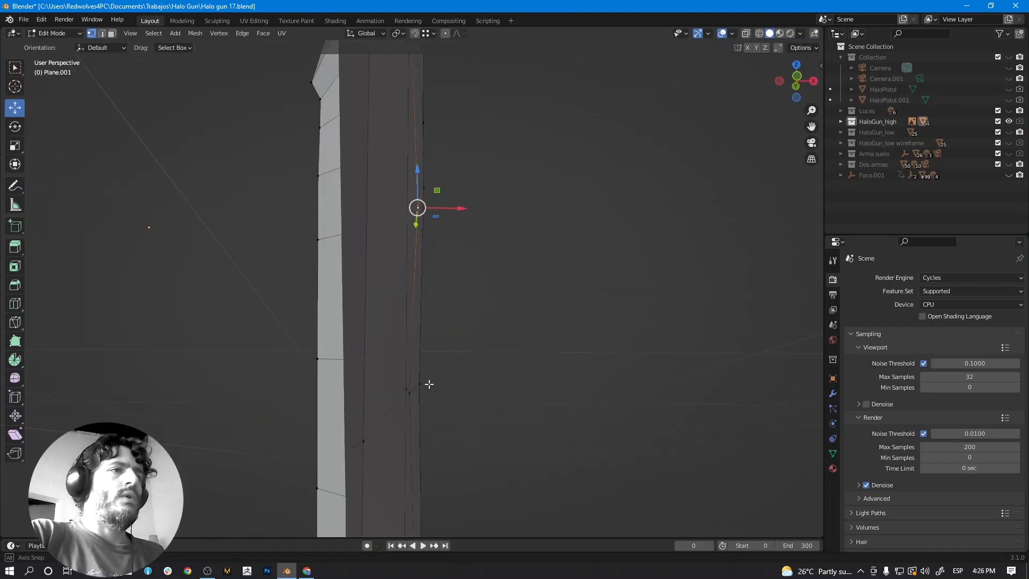
pyautogui.moveTo(456, 209); pyautogui.dragTo(451, 210)
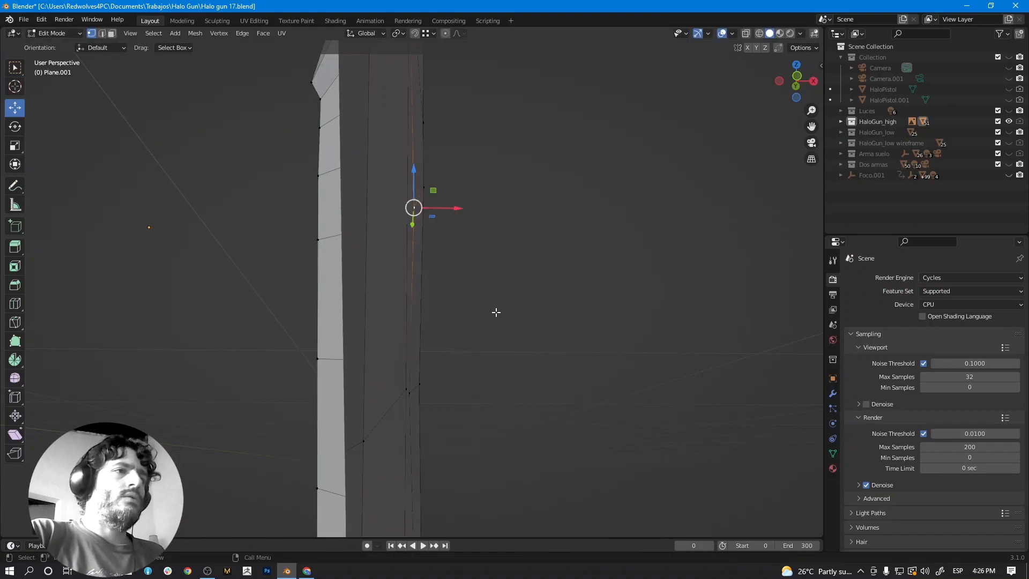
pyautogui.moveTo(494, 306); pyautogui.dragTo(335, 337, button='middle')
pyautogui.click(462, 228)
pyautogui.moveTo(462, 228); pyautogui.dragTo(377, 245, button='middle')
pyautogui.moveTo(376, 245); pyautogui.dragTo(373, 245)
# Fine-tune another vertex near the screw hole along X, moving it slightly outward and a little back inward.
pyautogui.moveTo(373, 245); pyautogui.dragTo(536, 309, button='middle')
pyautogui.moveTo(445, 242); pyautogui.dragTo(454, 320, button='middle')
pyautogui.moveTo(441, 373); pyautogui.dragTo(397, 284, button='middle')
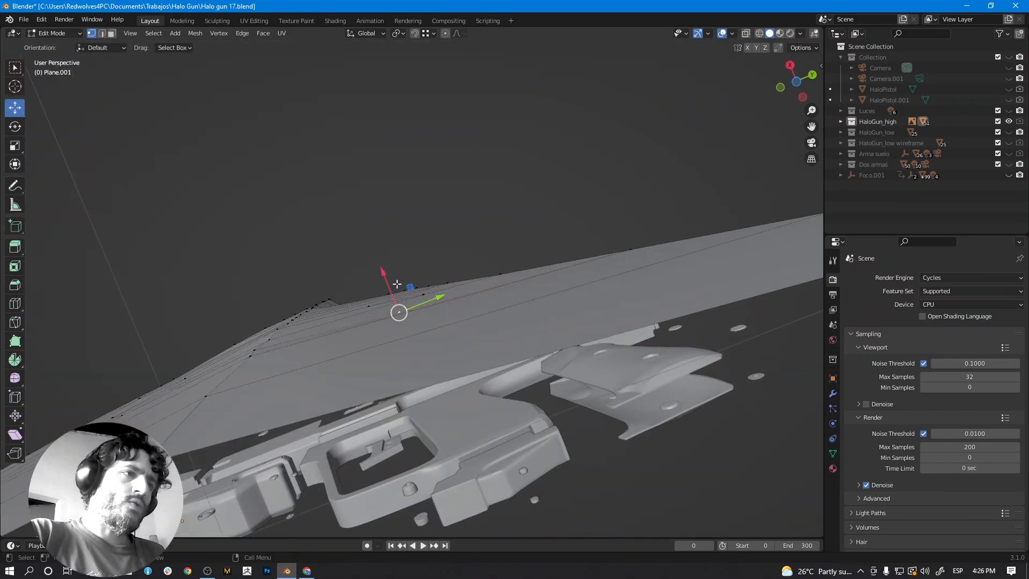
pyautogui.moveTo(386, 279); pyautogui.dragTo(392, 274)
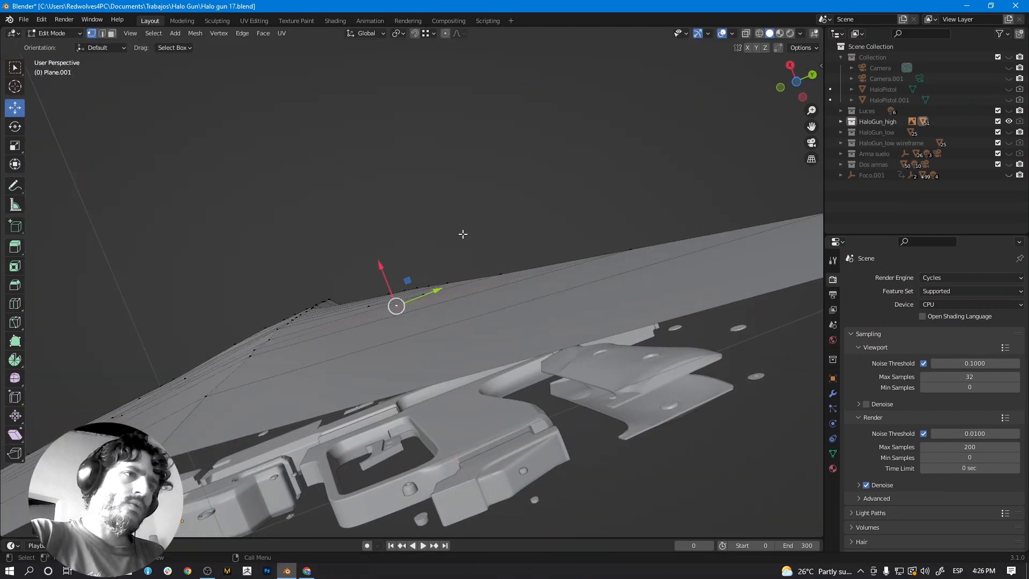
pyautogui.moveTo(467, 284); pyautogui.dragTo(411, 304, button='middle')
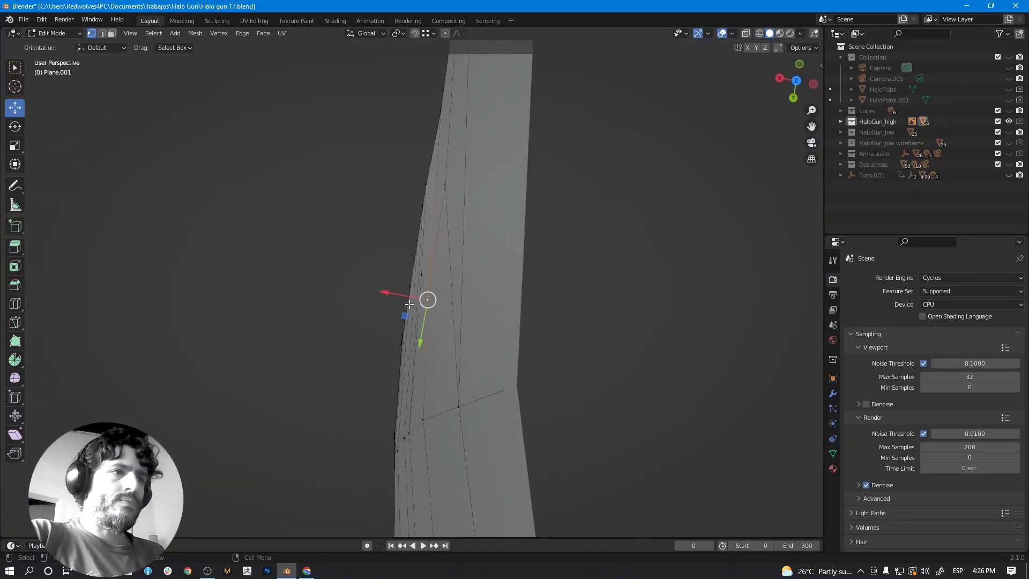
pyautogui.moveTo(402, 296); pyautogui.dragTo(405, 296)
# Extrude the four faces inside the octagonal screw-hole outline about 0.05 m inward along their normal.
pyautogui.moveTo(416, 296); pyautogui.dragTo(565, 223, button='middle')
pyautogui.scroll(-2, 536, 236)
pyautogui.moveTo(396, 320); pyautogui.dragTo(416, 216, button='middle')
pyautogui.click(399, 146)
pyautogui.click(112, 33)
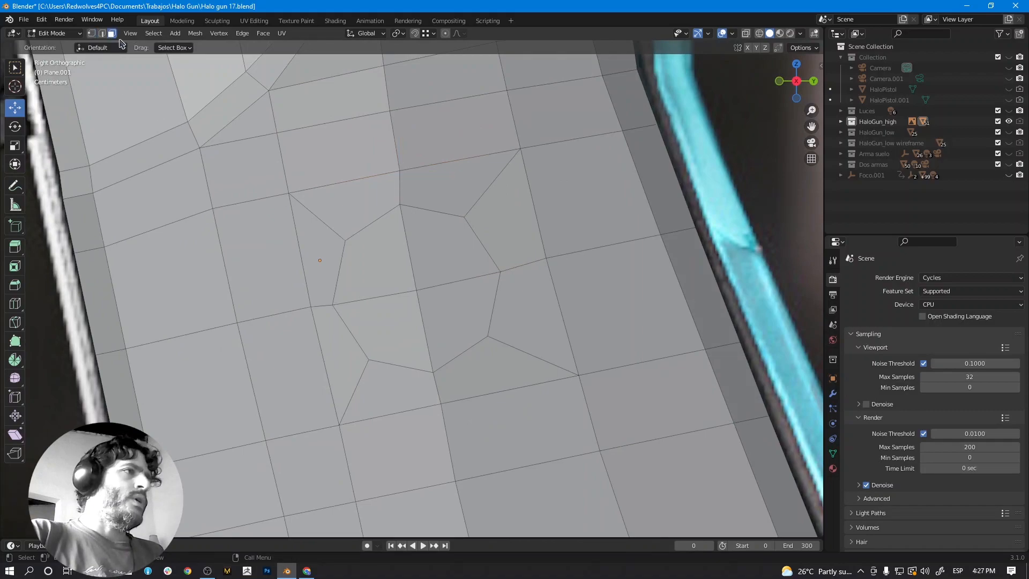
pyautogui.click(368, 258)
pyautogui.keyDown('shift'); pyautogui.click(448, 263); pyautogui.keyUp('shift')
pyautogui.keyDown('shift'); pyautogui.click(442, 313); pyautogui.keyUp('shift')
pyautogui.keyDown('shift'); pyautogui.click(401, 322); pyautogui.keyUp('shift')
pyautogui.moveTo(417, 327); pyautogui.dragTo(508, 305, button='middle')
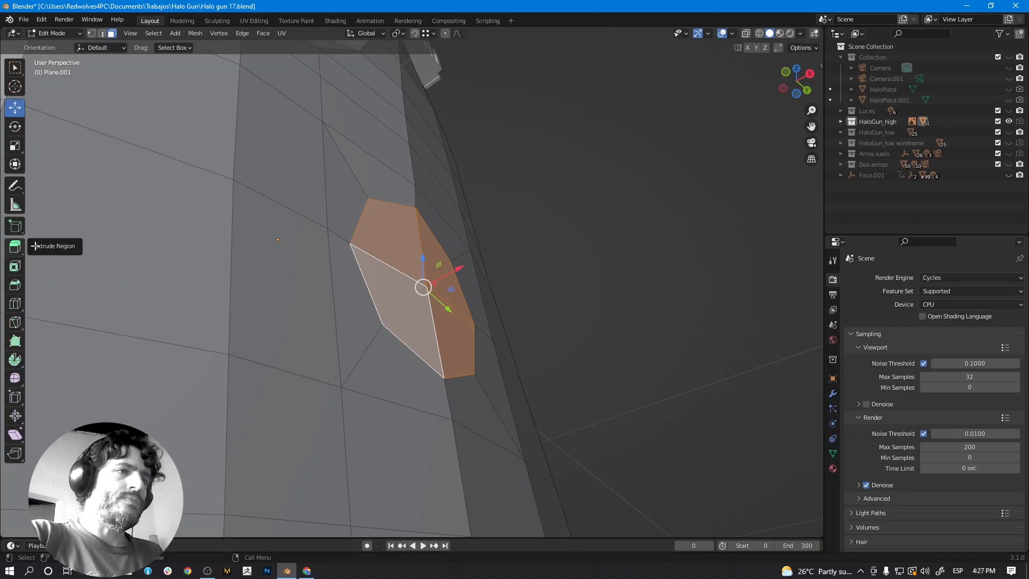
pyautogui.press('e')
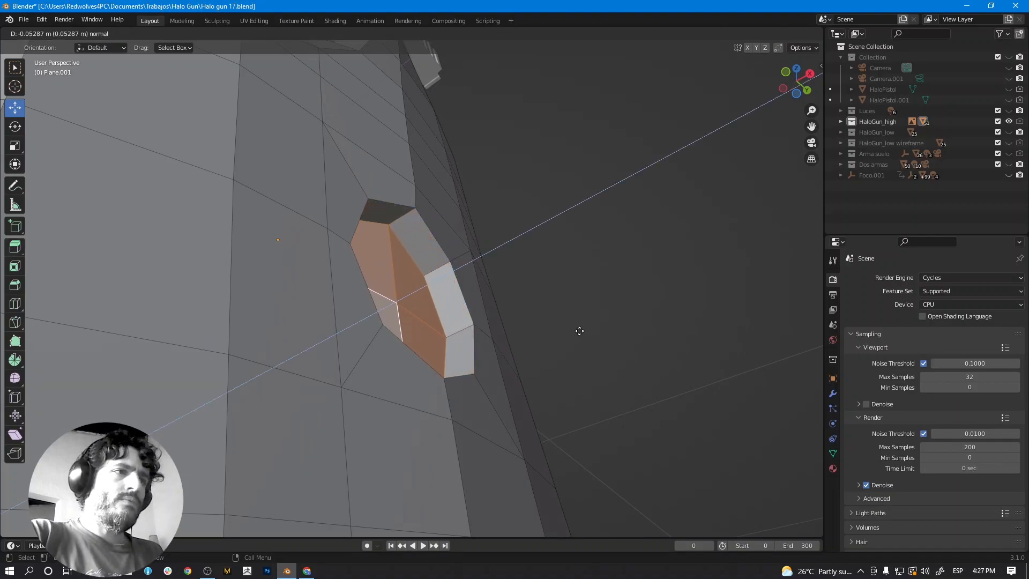
pyautogui.click(570, 336)
# Inspect the whole grip in Object Mode from several angles, comparing its mesh and screw recess with the reference image.
pyautogui.scroll(-4, 568, 315)
pyautogui.moveTo(568, 315); pyautogui.dragTo(519, 368, button='middle')
pyautogui.press('Tab')
pyautogui.scroll(-2, 397, 294)
pyautogui.moveTo(436, 348); pyautogui.dragTo(420, 335, button='middle')
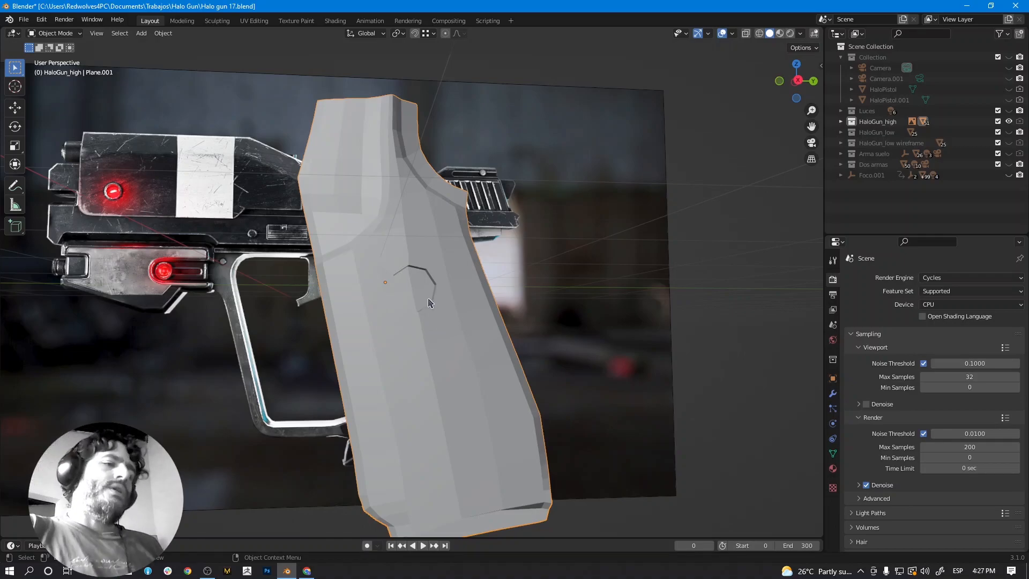
pyautogui.press('KP_3')
pyautogui.keyDown('shift'); pyautogui.moveTo(438, 294); pyautogui.dragTo(458, 281, button='middle'); pyautogui.keyUp('shift')
pyautogui.click(501, 342)
pyautogui.click(501, 342)
pyautogui.scroll(-4, 499, 338)
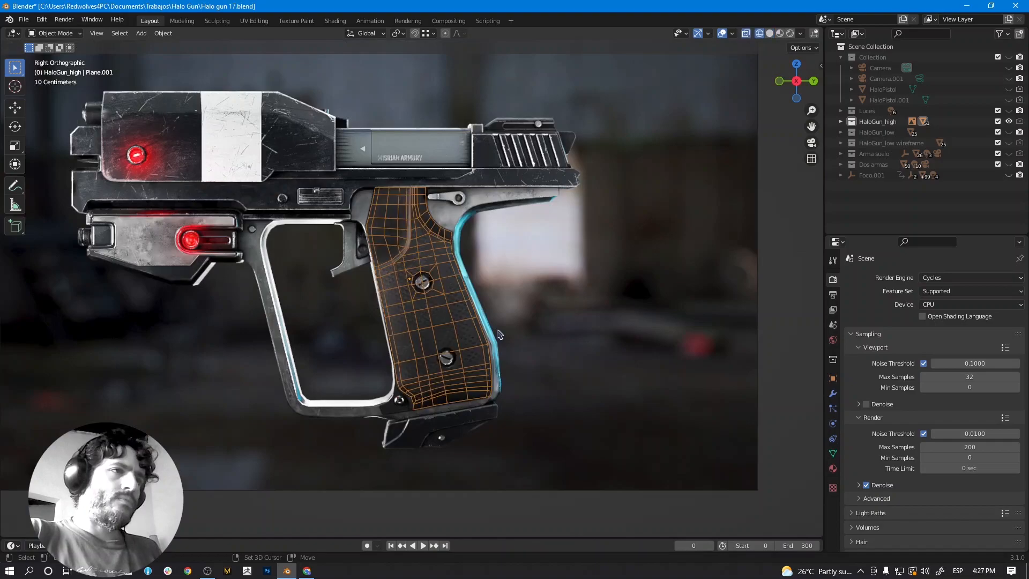
pyautogui.scroll(5, 498, 332)
pyautogui.hotkey('shift', 'z')
pyautogui.moveTo(502, 309)
pyautogui.mouseDown(button='middle')
pyautogui.moveTo(501, 269)
pyautogui.moveTo(525, 336)
pyautogui.moveTo(473, 299)
pyautogui.moveTo(478, 328)
pyautogui.mouseUp(button='middle')
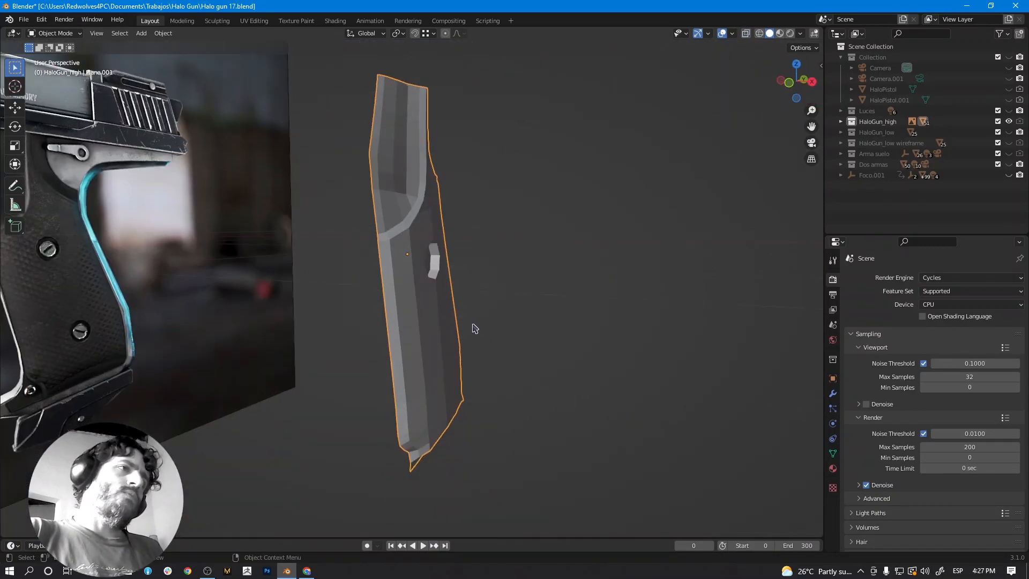
pyautogui.moveTo(452, 290); pyautogui.dragTo(344, 250, button='middle')
pyautogui.moveTo(534, 321); pyautogui.dragTo(427, 352, button='middle')
pyautogui.moveTo(453, 416); pyautogui.dragTo(382, 290, button='middle')
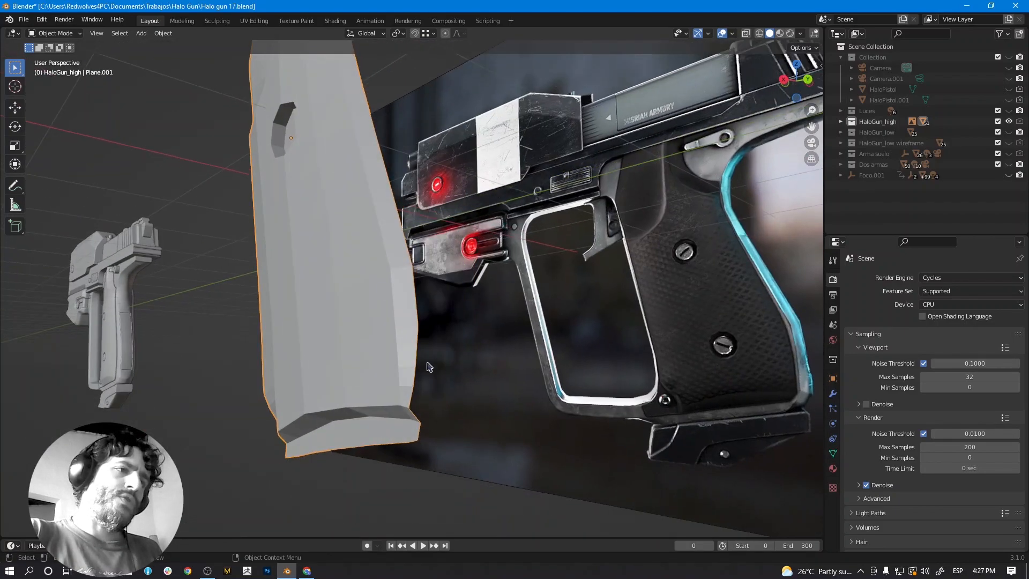
pyautogui.scroll(3, 408, 378)
# Adjust the lowest two vertices of the grip's lower rear border along X in Edit Mode to even out its profile.
pyautogui.press('Tab')
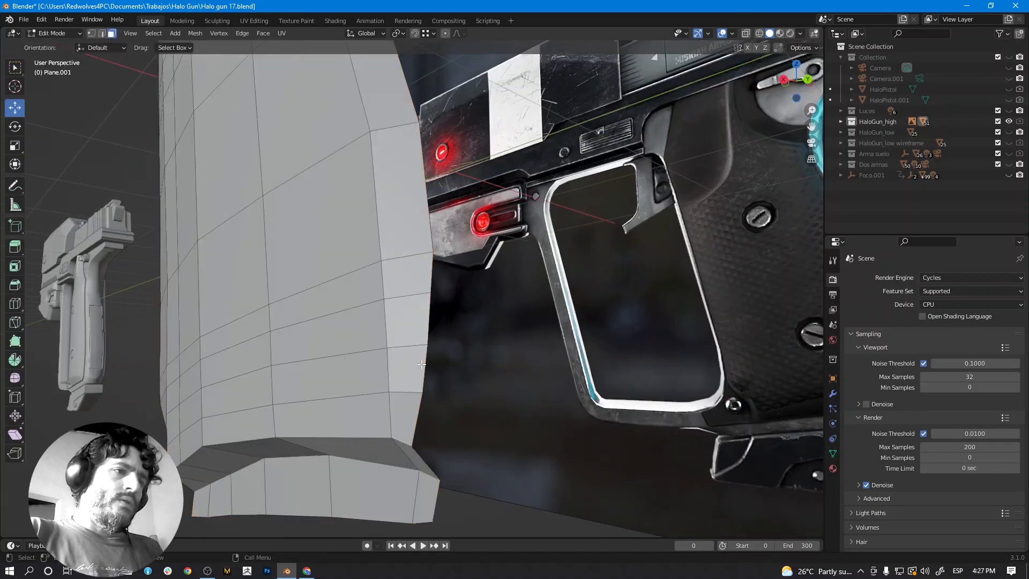
pyautogui.click(383, 344)
pyautogui.moveTo(395, 344)
pyautogui.mouseDown(button='middle')
pyautogui.moveTo(311, 306)
pyautogui.moveTo(411, 351)
pyautogui.mouseUp(button='middle')
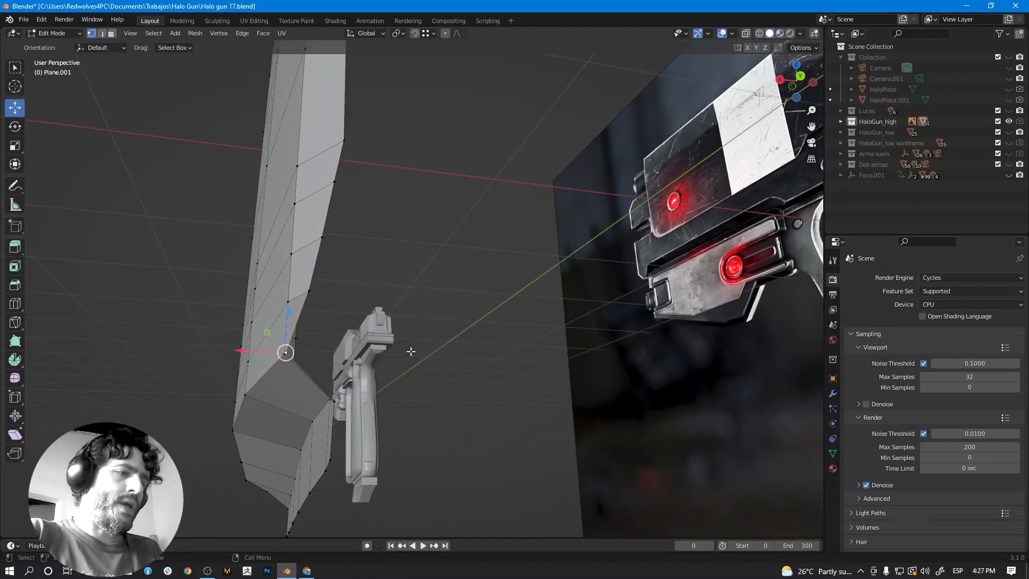
pyautogui.press('g')
pyautogui.click(454, 352)
pyautogui.click(330, 297)
pyautogui.press('g')
pyautogui.press('x')
pyautogui.click(360, 301)
# Move the next two vertices higher up the grip's rear border along X to continue the smooth profile.
pyautogui.click(322, 245)
pyautogui.press('g')
pyautogui.press('x')
pyautogui.click(341, 239)
pyautogui.click(339, 188)
pyautogui.press('g')
pyautogui.press('x')
pyautogui.click(354, 198)
# Examine the grip mesh against the reference side view and check its open upper end from above.
pyautogui.moveTo(367, 253); pyautogui.dragTo(490, 352, button='middle')
pyautogui.press('KP_3')
pyautogui.scroll(-2, 476, 280)
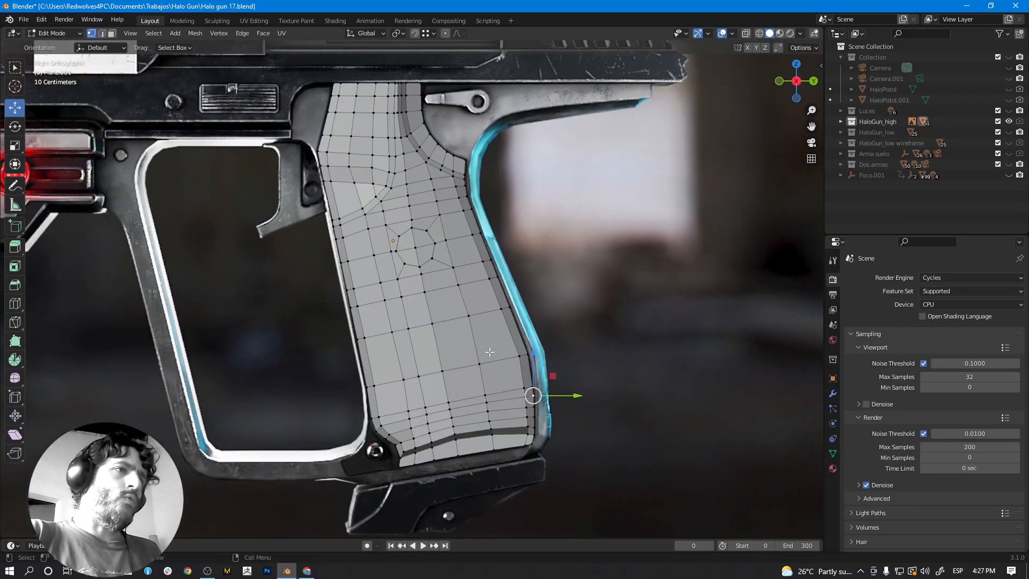
pyautogui.moveTo(418, 346); pyautogui.dragTo(427, 290, button='middle')
pyautogui.scroll(2, 428, 279)
pyautogui.scroll(-4, 428, 279)
pyautogui.scroll(3, 426, 290)
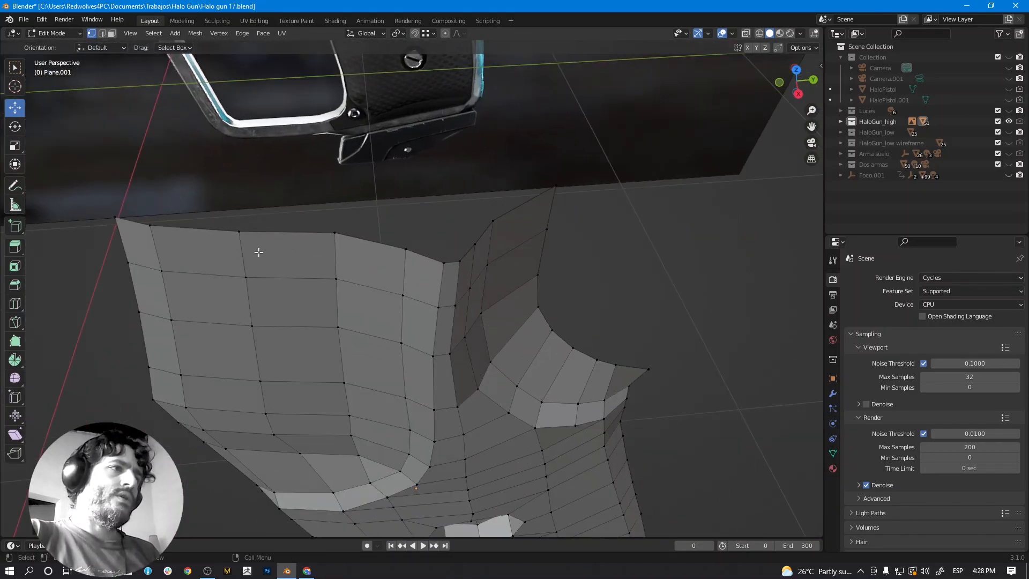
pyautogui.moveTo(331, 251); pyautogui.dragTo(351, 251, button='middle')
pyautogui.scroll(-4, 301, 245)
pyautogui.moveTo(330, 310); pyautogui.dragTo(381, 287, button='middle')
# Select the grip's front, bottom and rear border edge loops and extrude them inward along X.
pyautogui.click(104, 36)
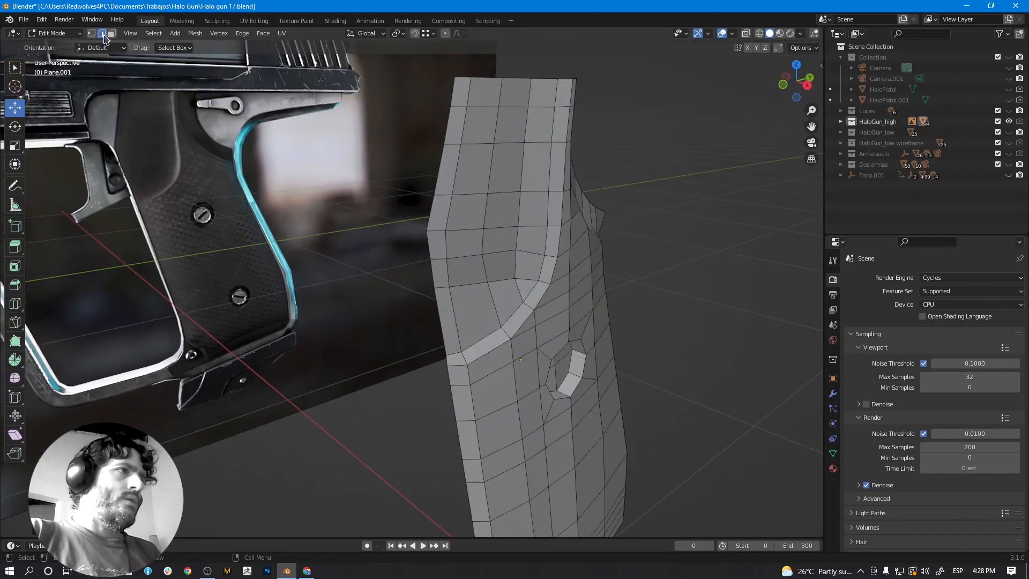
pyautogui.keyDown('alt'); pyautogui.click(452, 94); pyautogui.keyUp('alt')
pyautogui.moveTo(452, 94); pyautogui.dragTo(500, 377, button='middle')
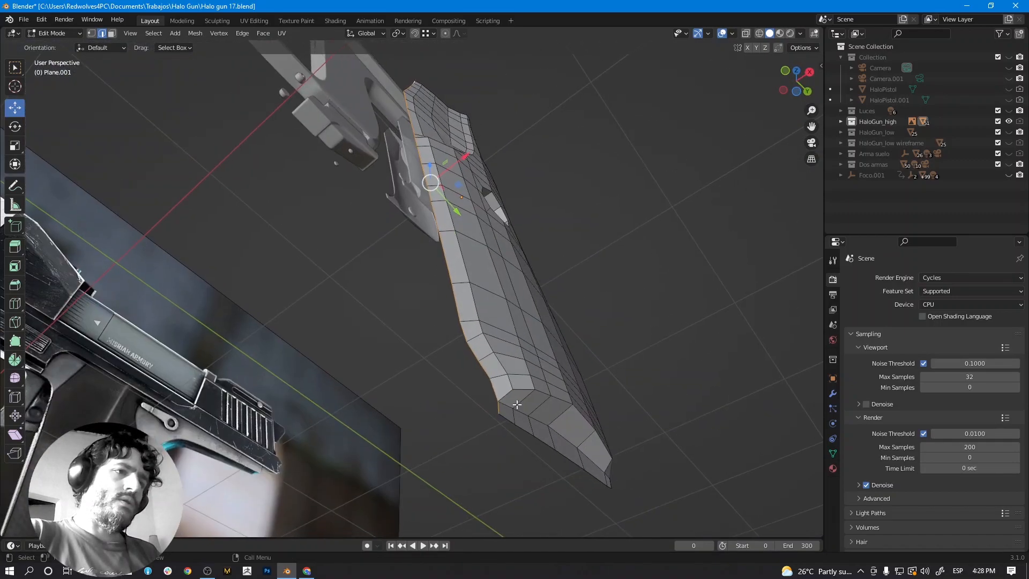
pyautogui.keyDown('alt'); pyautogui.keyDown('shift'); pyautogui.click(524, 426); pyautogui.keyUp('shift'); pyautogui.keyUp('alt')
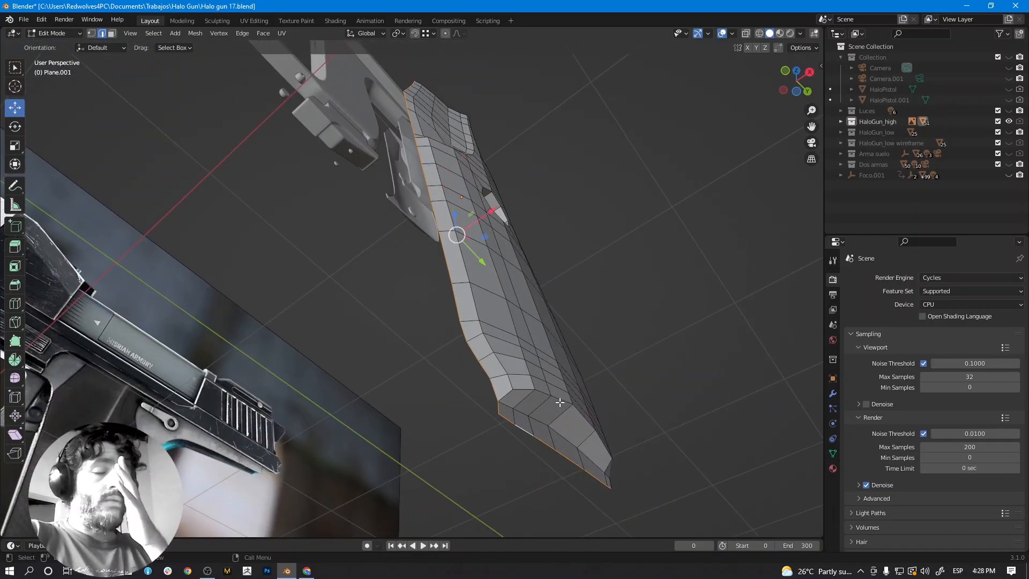
pyautogui.moveTo(560, 403); pyautogui.dragTo(443, 249, button='middle')
pyautogui.keyDown('alt'); pyautogui.keyDown('shift'); pyautogui.click(481, 332); pyautogui.keyUp('shift'); pyautogui.keyUp('alt')
pyautogui.moveTo(412, 189); pyautogui.dragTo(288, 235, button='middle')
pyautogui.moveTo(529, 344); pyautogui.dragTo(408, 272, button='middle')
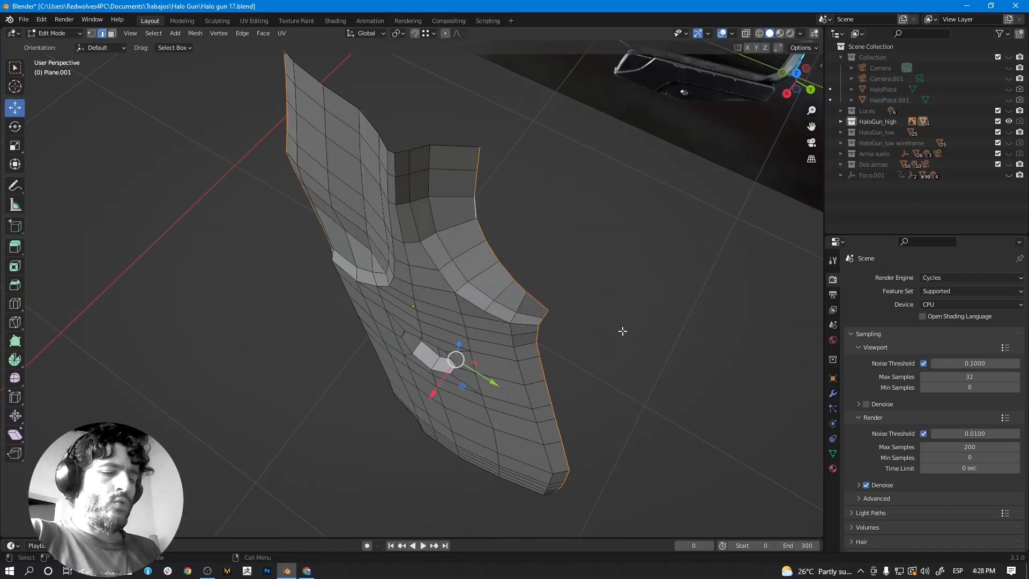
pyautogui.press('g')
pyautogui.press('x')
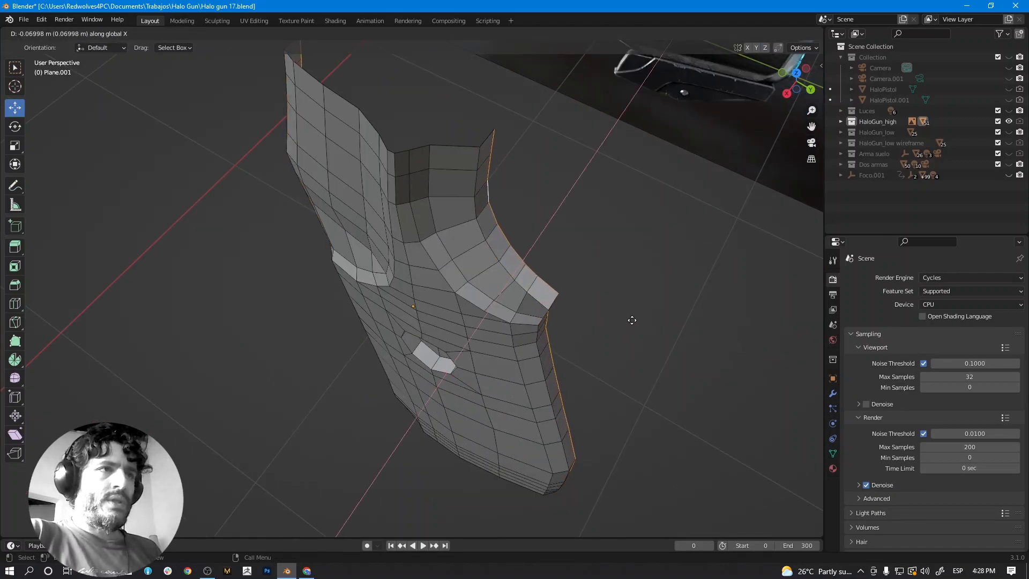
pyautogui.click(625, 324)
# Extrude the three middle edges of the grip's upper border to add a strip of faces.
pyautogui.moveTo(625, 324); pyautogui.dragTo(389, 408, button='middle')
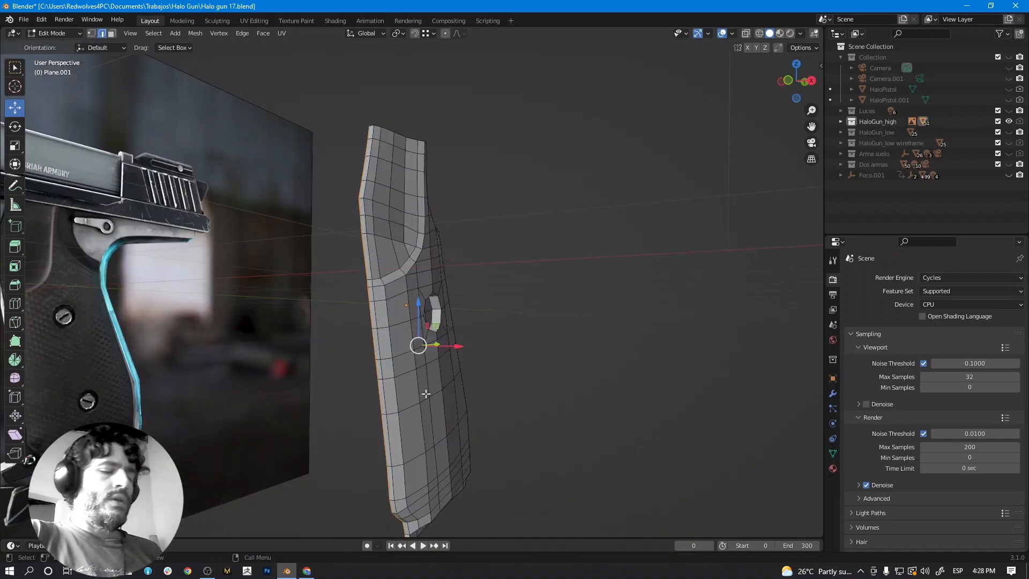
pyautogui.moveTo(451, 363); pyautogui.dragTo(438, 339, button='middle')
pyautogui.scroll(4, 438, 338)
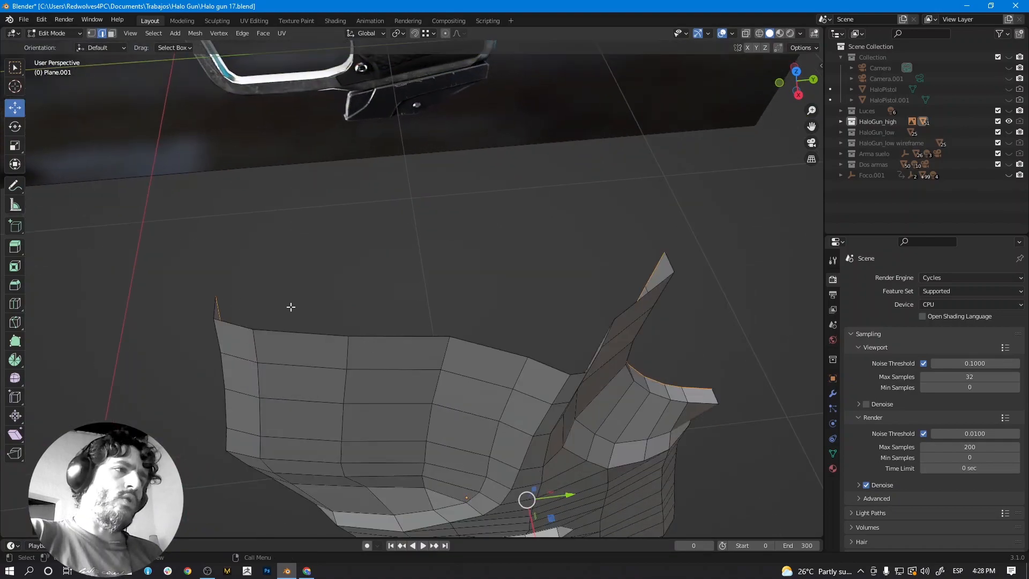
pyautogui.click(291, 332)
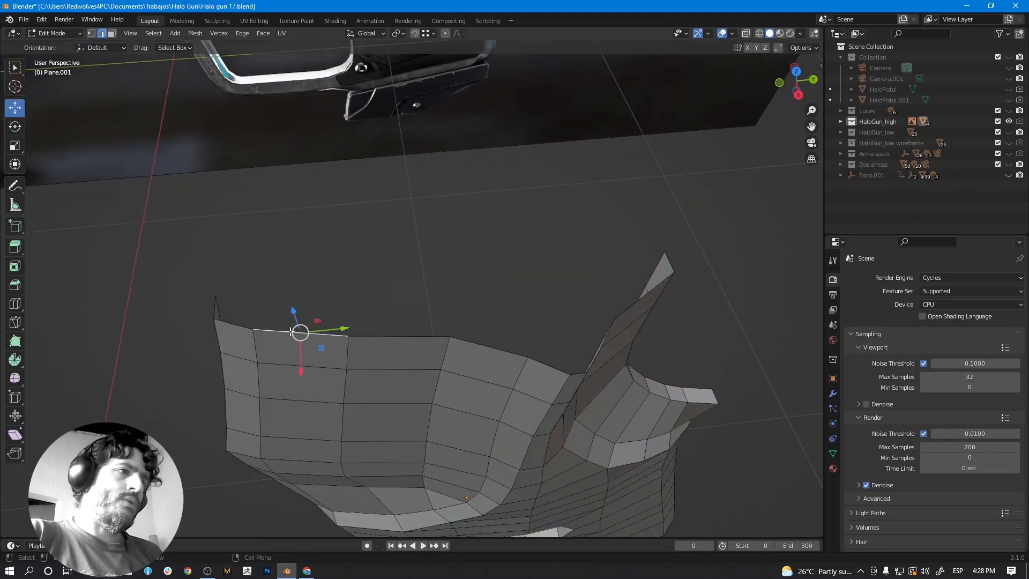
pyautogui.keyDown('shift'); pyautogui.click(394, 337); pyautogui.keyUp('shift')
pyautogui.keyDown('shift'); pyautogui.click(508, 354); pyautogui.keyUp('shift')
pyautogui.press('e')
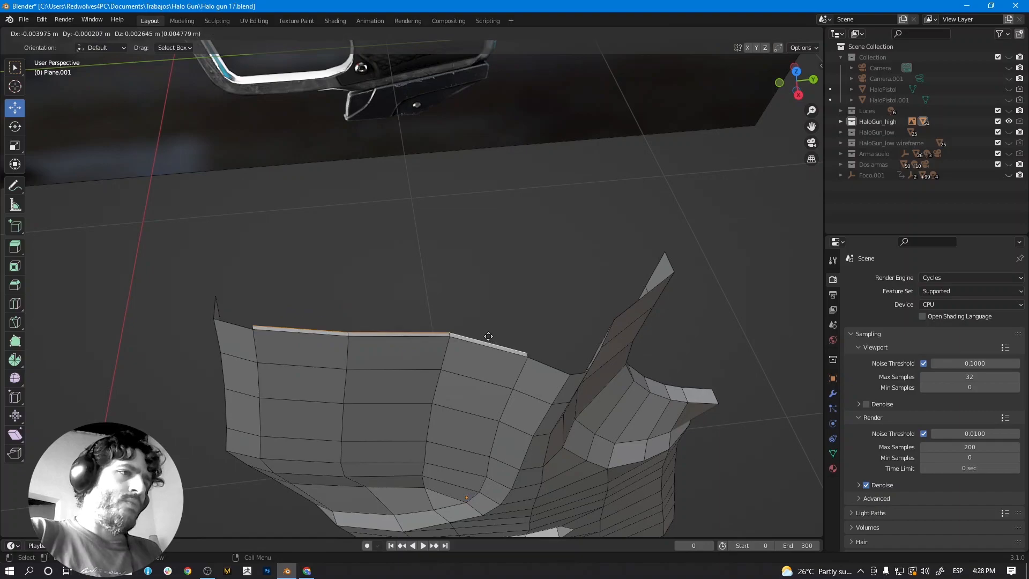
pyautogui.click(535, 363)
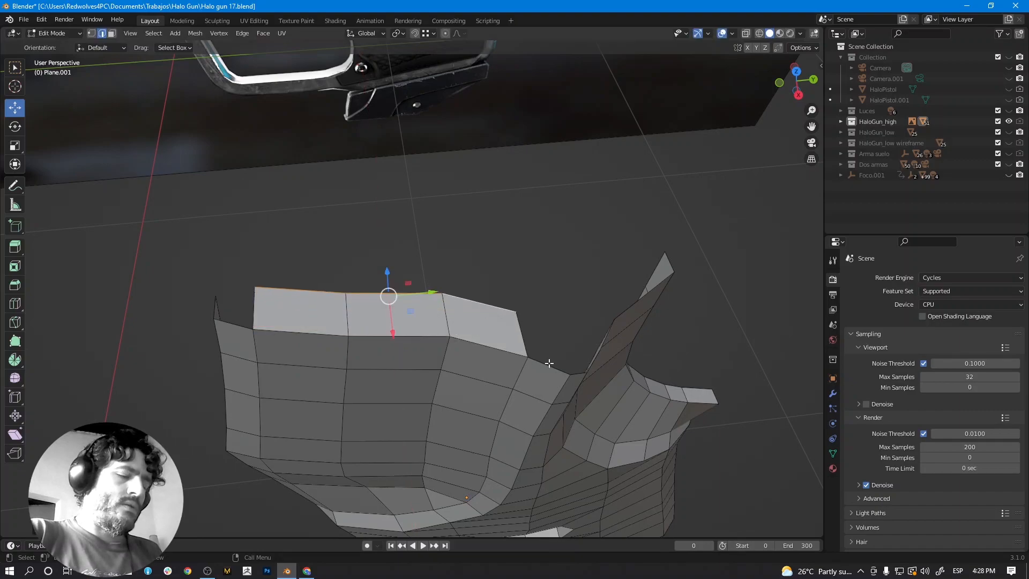
# Flatten the newly extruded upper edges into a straight line by scaling them to 0 along X.
pyautogui.press('s')
pyautogui.press('x')
pyautogui.press('0')
pyautogui.press('Return')
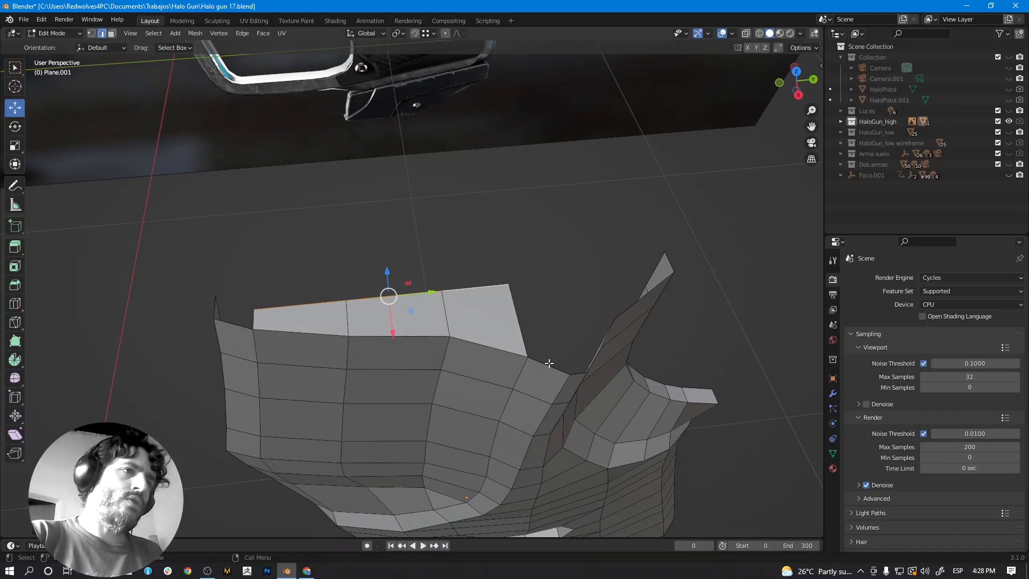
pyautogui.moveTo(440, 331); pyautogui.dragTo(418, 117, button='middle')
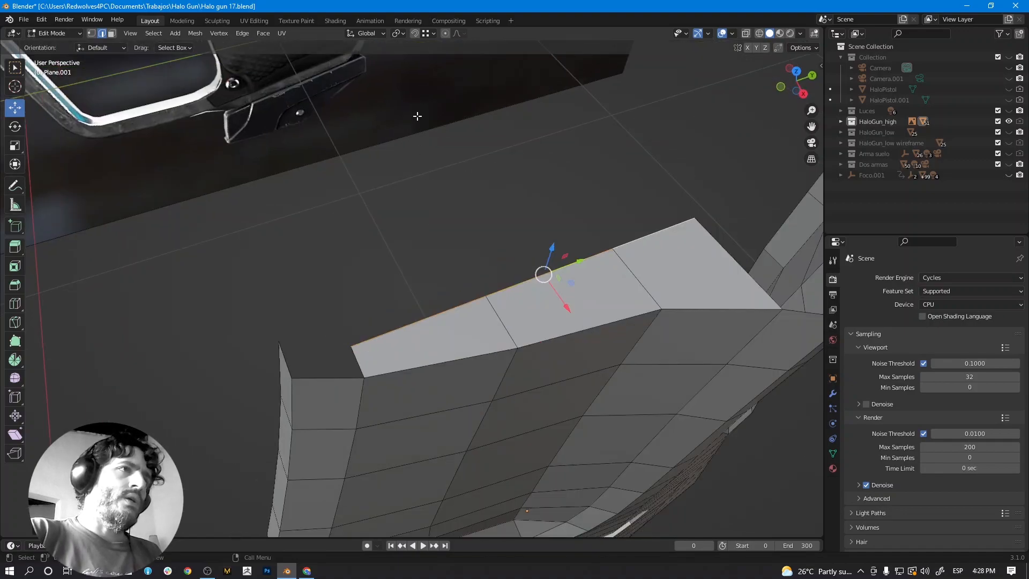
# Move the flattened upper strip edges along X level with the grip's front corner and fill the gap there with a face.
pyautogui.moveTo(567, 305); pyautogui.dragTo(278, 342)
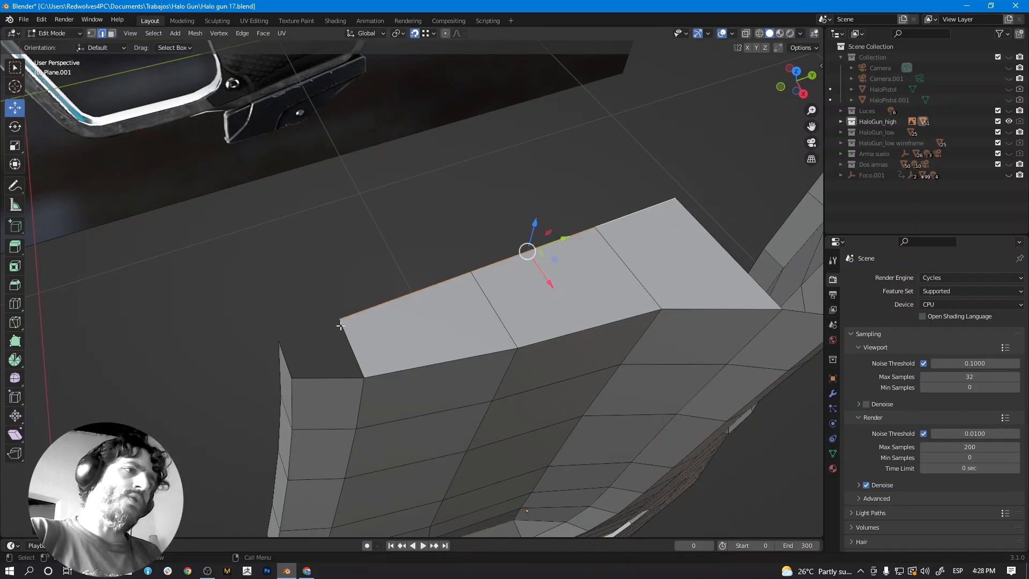
pyautogui.click(287, 357)
pyautogui.keyDown('shift'); pyautogui.click(350, 347); pyautogui.keyUp('shift')
pyautogui.press('f')
# Extrude the edge beside the upper border's rear corner along X and flatten it by scaling to 0 along X.
pyautogui.moveTo(606, 309); pyautogui.dragTo(518, 324, button='middle')
pyautogui.click(444, 395)
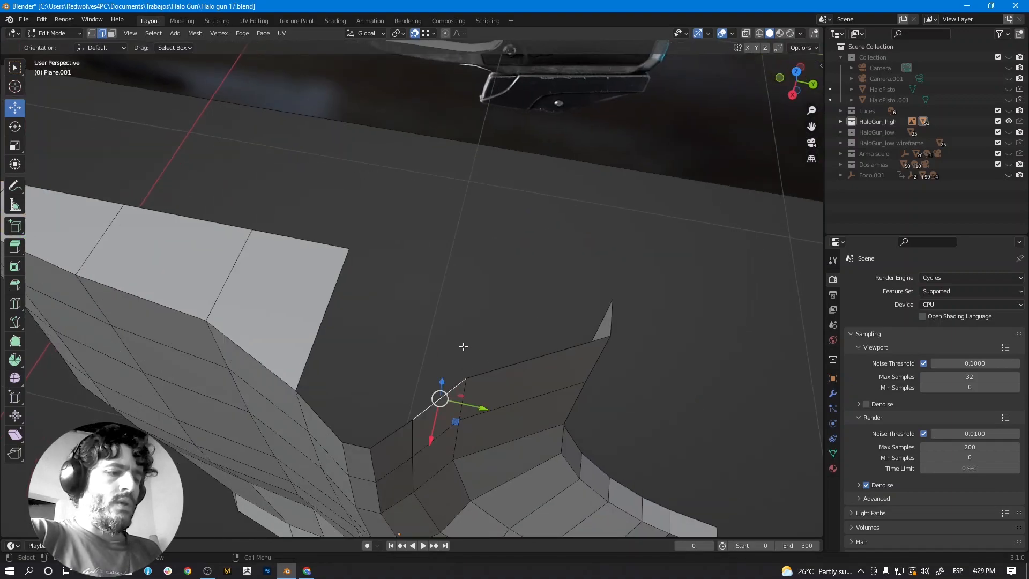
pyautogui.press('e')
pyautogui.press('x')
pyautogui.click(483, 265)
pyautogui.press('s')
pyautogui.press('x')
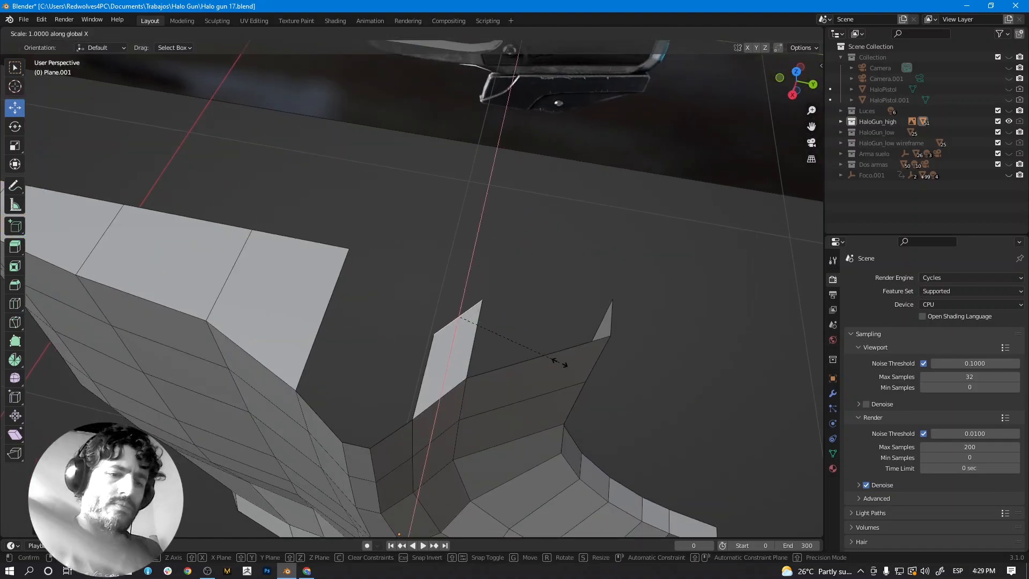
pyautogui.press('0')
pyautogui.press('Return')
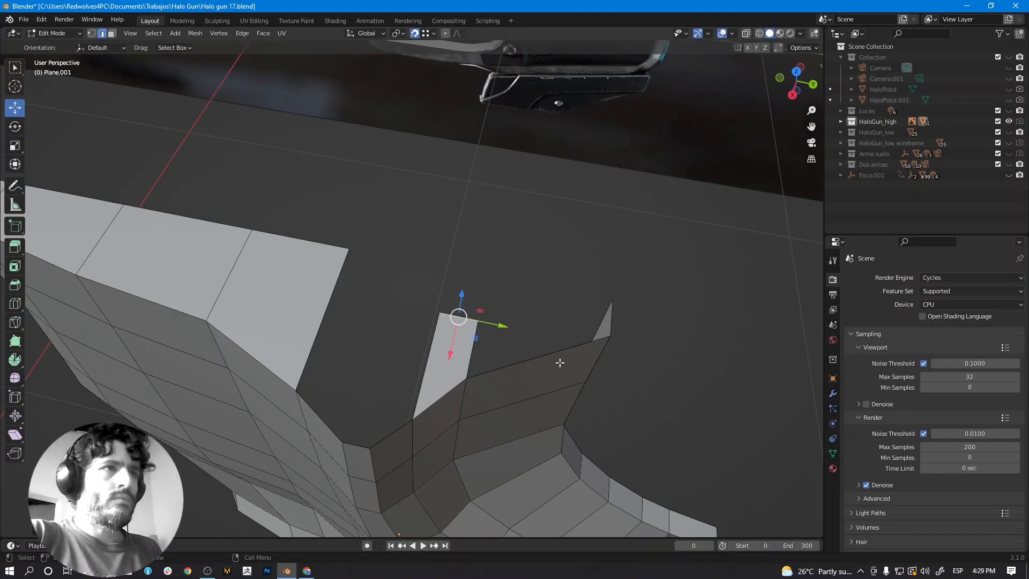
# Move the flattened edge level with the grip's rear corner and fill the gap between them with a face.
pyautogui.press('e')
pyautogui.click(614, 299)
pyautogui.click(498, 339)
pyautogui.click(553, 352)
pyautogui.press('f')
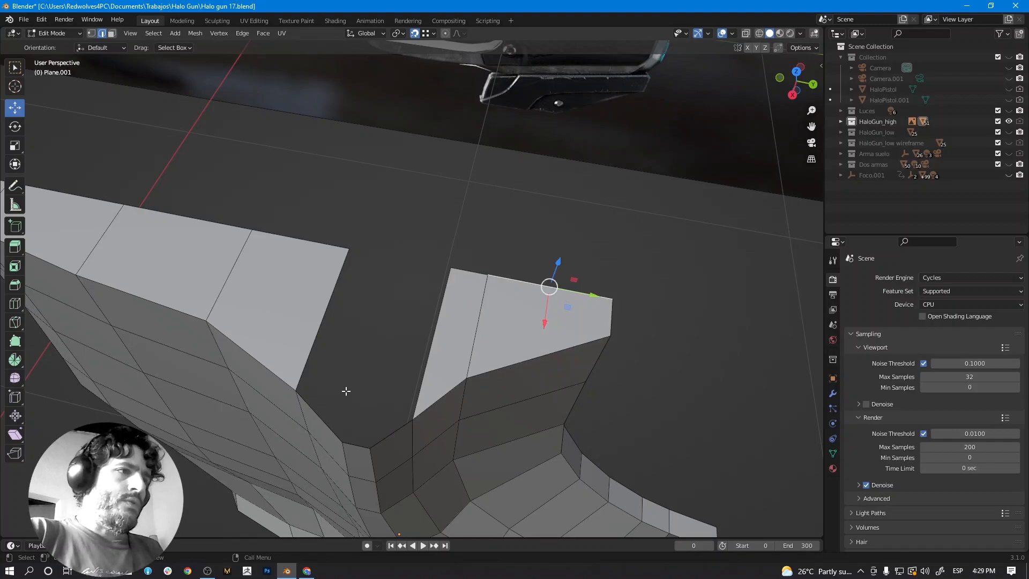
# Extrude the short middle edge of the upper border along X to the rear strip's line and fill the gaps on both sides.
pyautogui.click(356, 440)
pyautogui.press('e')
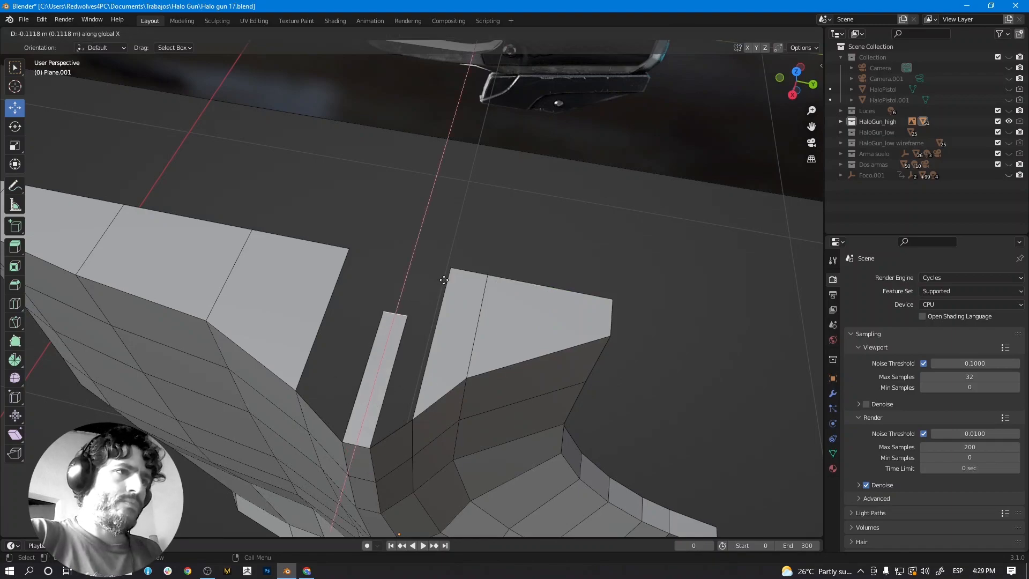
pyautogui.click(455, 268)
pyautogui.click(415, 320)
pyautogui.click(393, 427)
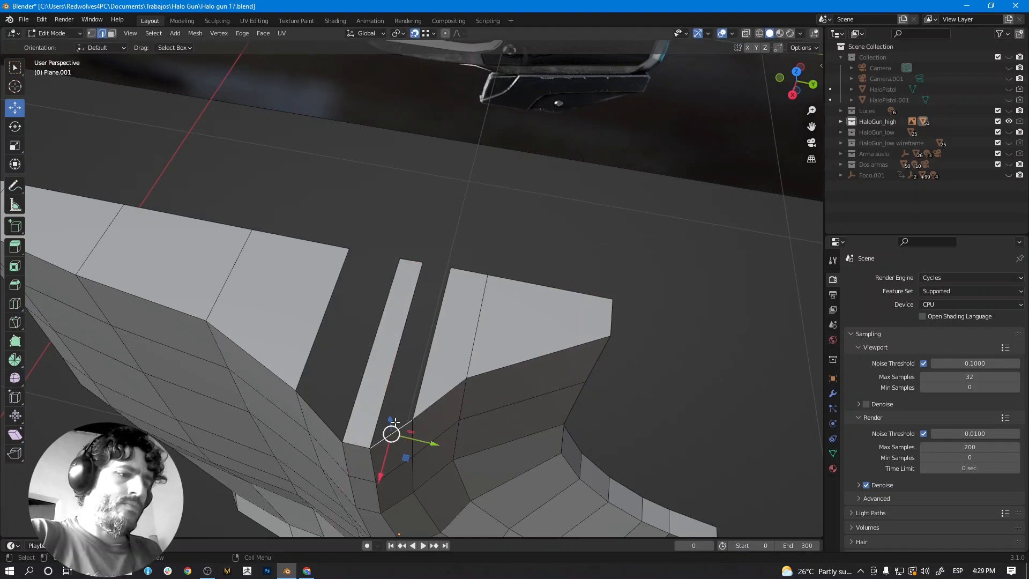
pyautogui.press('f')
pyautogui.click(327, 417)
pyautogui.press('f')
pyautogui.moveTo(394, 349); pyautogui.dragTo(345, 305, button='middle')
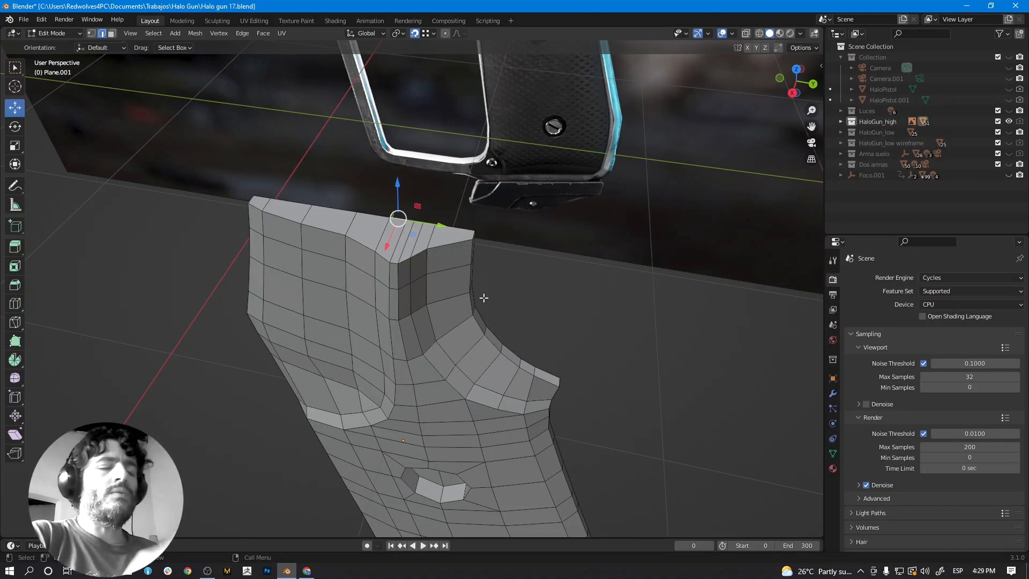
# Leave mesh editing and add a Subdivision Surface modifier to the grip.
pyautogui.moveTo(484, 298); pyautogui.dragTo(489, 274, button='middle')
pyautogui.moveTo(445, 308); pyautogui.dragTo(387, 311, button='middle')
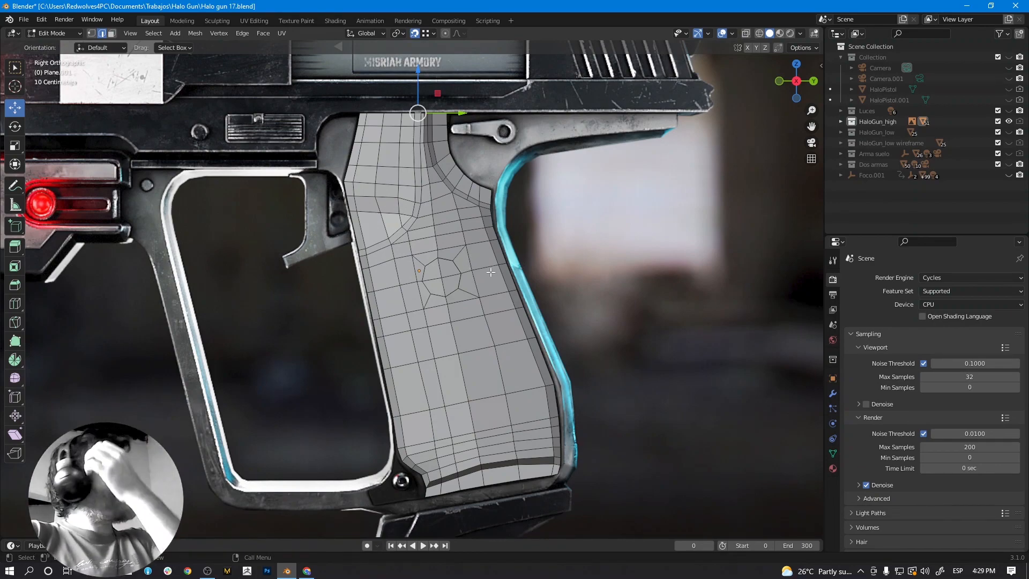
pyautogui.click(833, 395)
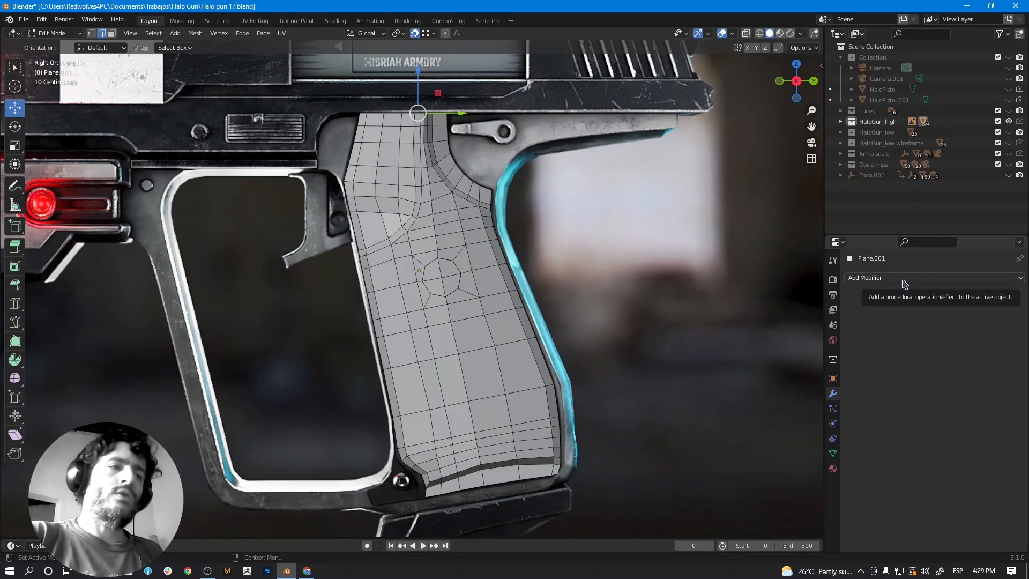
pyautogui.moveTo(471, 319)
pyautogui.mouseDown(button='middle')
pyautogui.moveTo(499, 320)
pyautogui.moveTo(467, 331)
pyautogui.mouseUp(button='middle')
pyautogui.press('Tab')
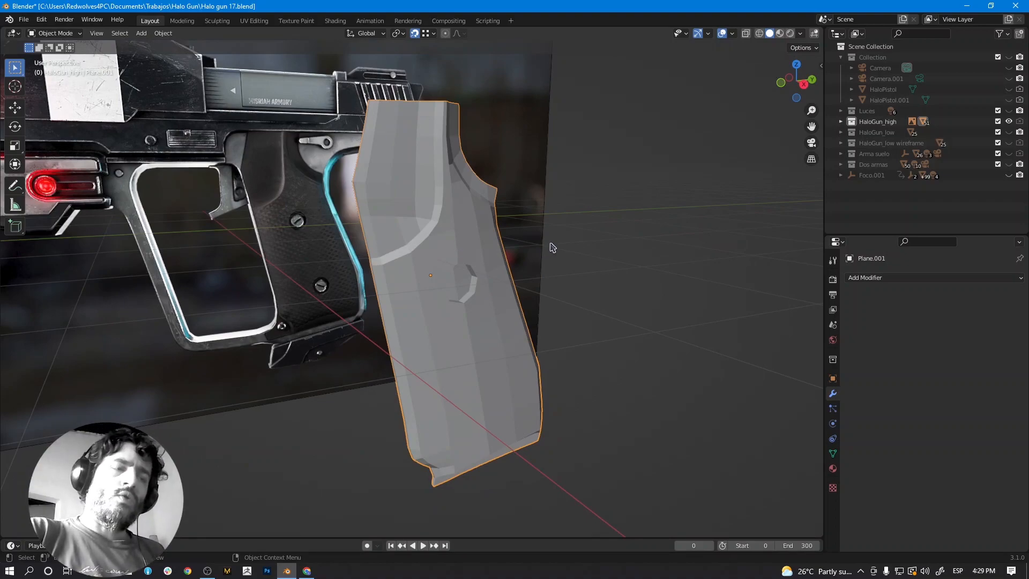
pyautogui.click(905, 282)
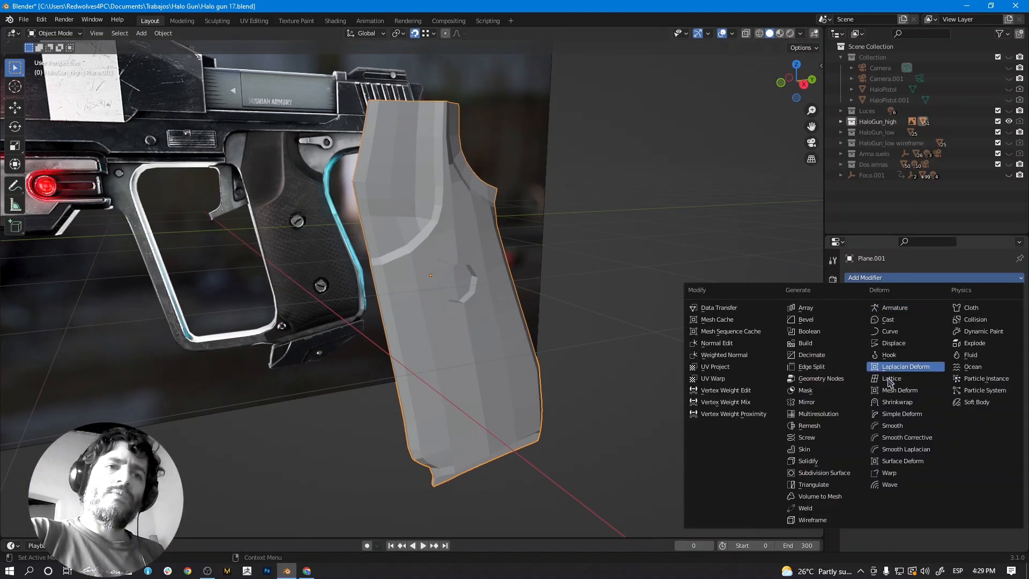
pyautogui.click(834, 473)
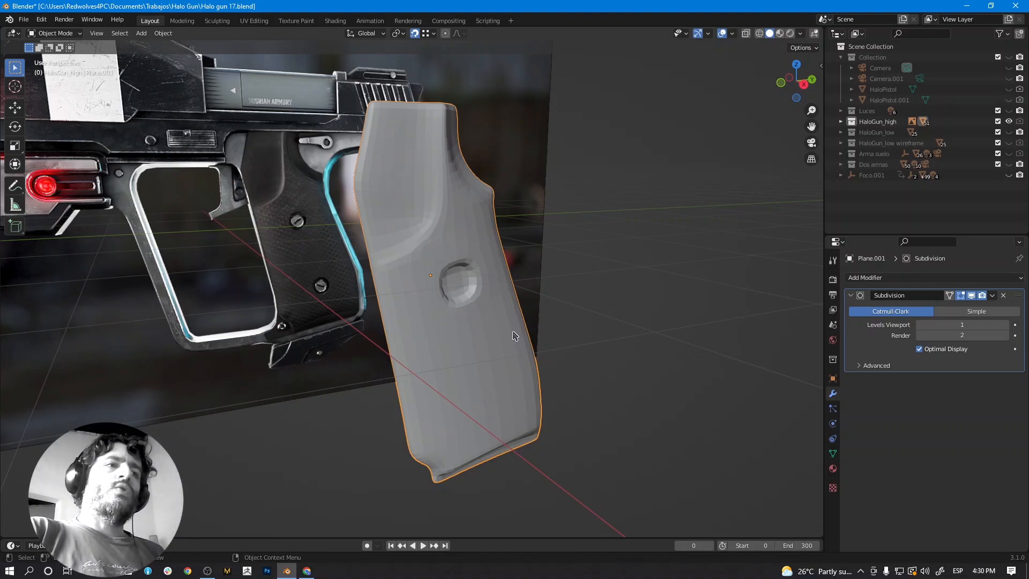
# Set the grip's Subdivision viewport level to 4.
pyautogui.moveTo(513, 336); pyautogui.dragTo(489, 331, button='middle')
pyautogui.scroll(1, 489, 329)
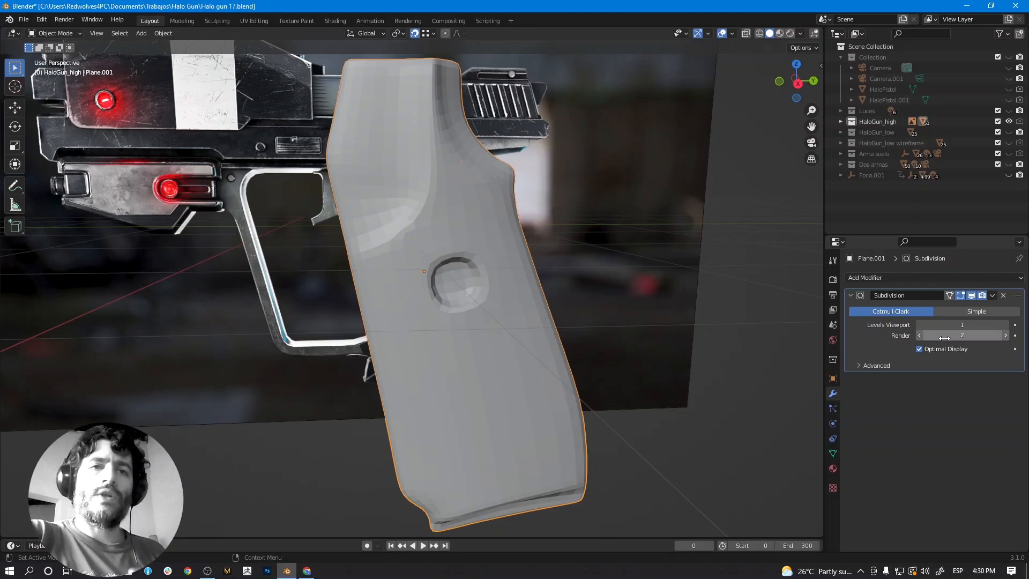
pyautogui.click(1006, 325)
pyautogui.click(1006, 325)
pyautogui.click(1006, 324)
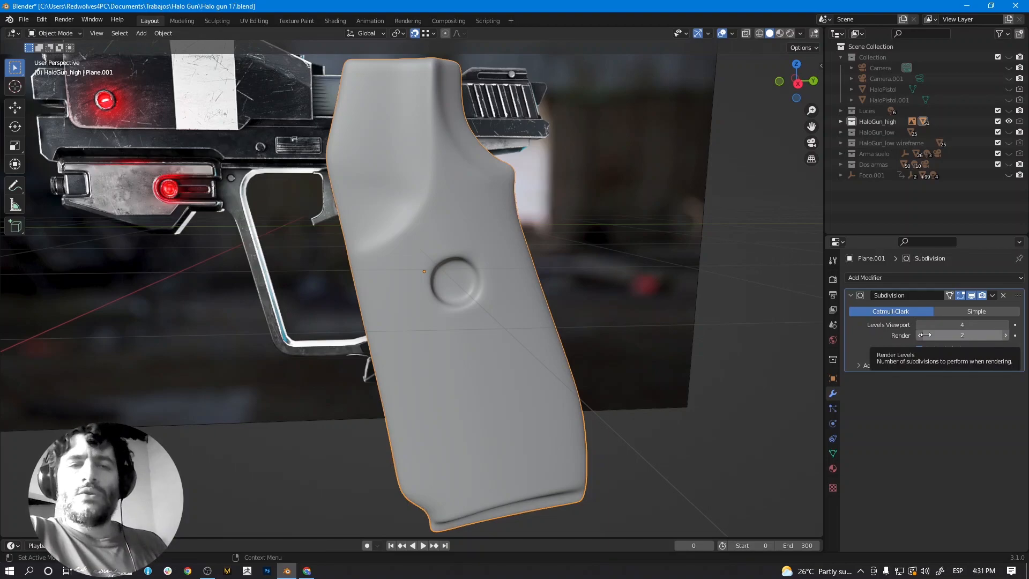
# View the smoothed grip against the reference from the right side with the HaloGun_high collection shown.
pyautogui.moveTo(652, 375); pyautogui.dragTo(622, 354, button='middle')
pyautogui.press('7')
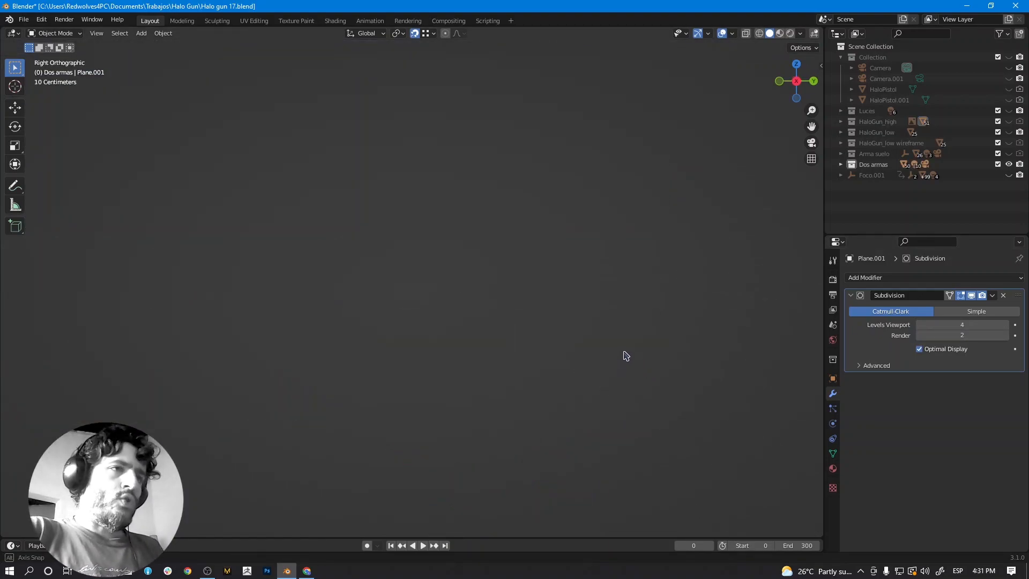
pyautogui.press('1')
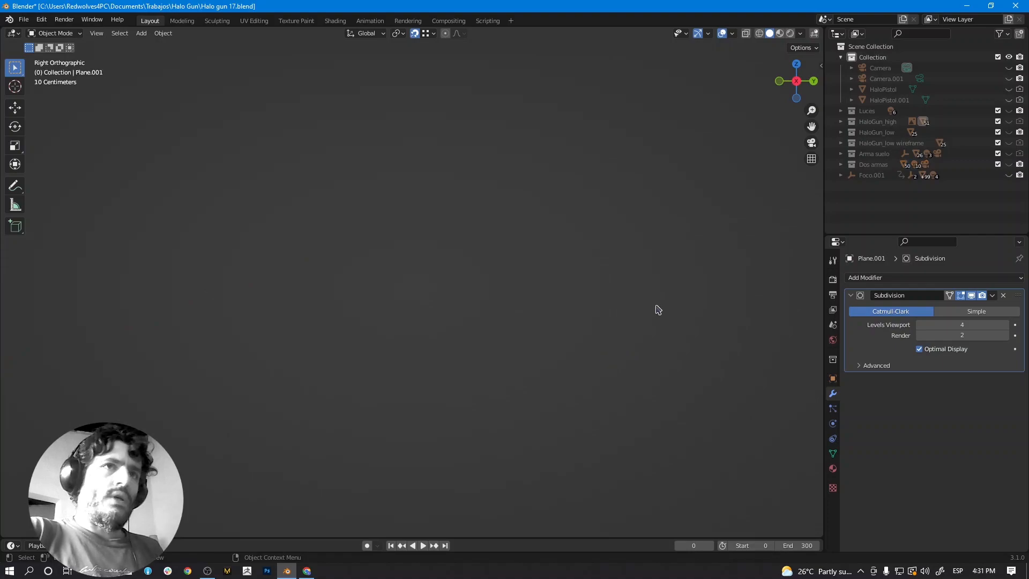
pyautogui.press('3')
pyautogui.scroll(4, 595, 257)
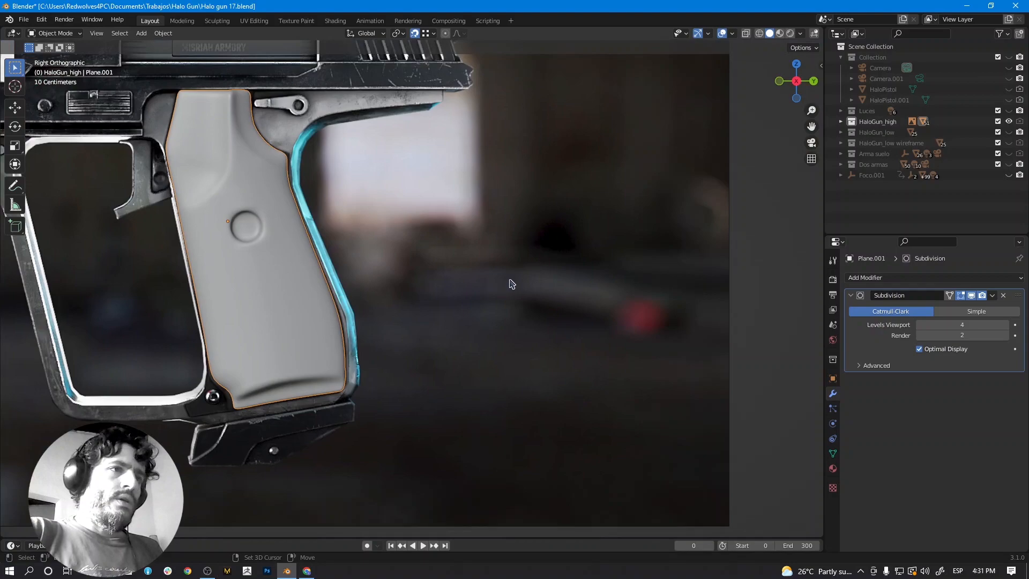
# Add a plane behind the grip, rotate it 90° to face the side view and open its mesh for editing.
pyautogui.hotkey('shift', 'a')
pyautogui.moveTo(526, 280)
pyautogui.click(569, 283)
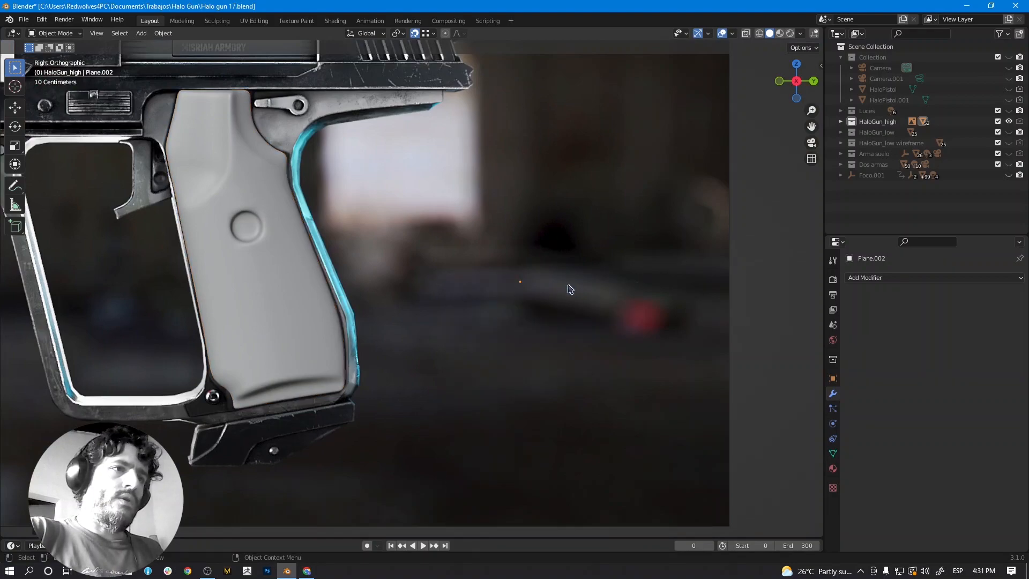
pyautogui.press('r')
pyautogui.press('x')
pyautogui.press('9')
pyautogui.press('0')
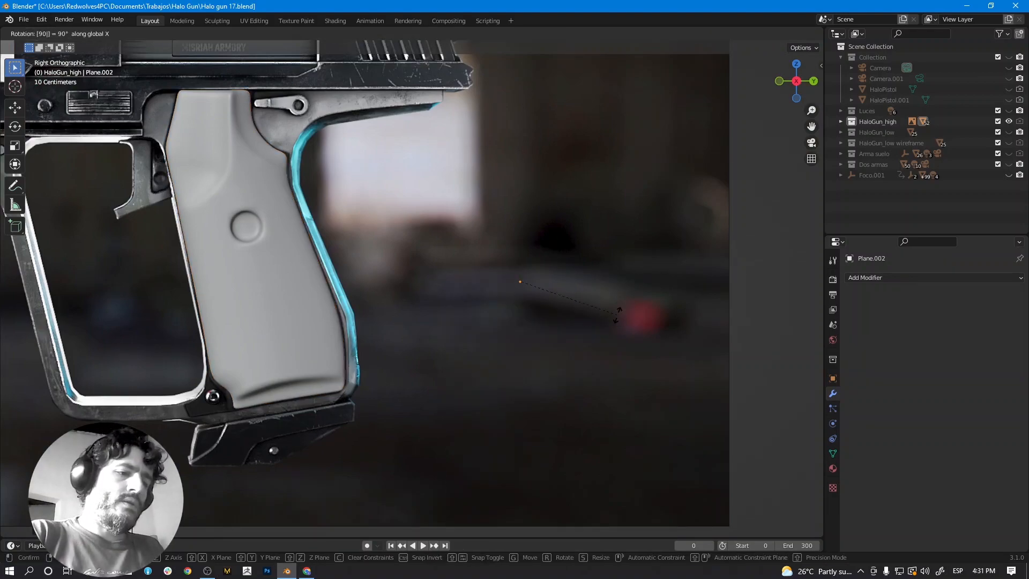
pyautogui.press('Return')
pyautogui.press('Tab')
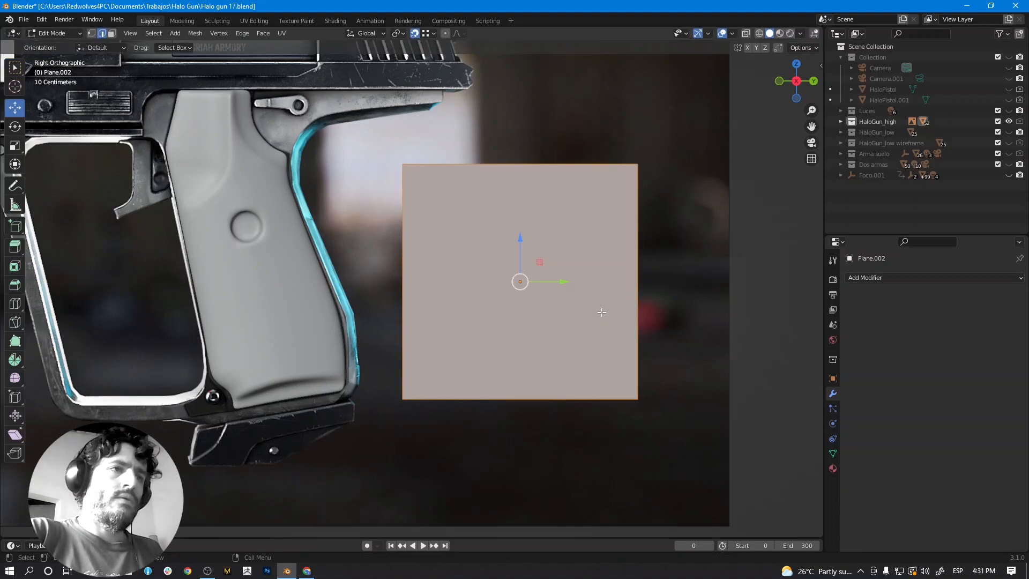
# Try one vertical and one horizontal loop cut through the middle of the plane.
pyautogui.hotkey('ctrl', 'r')
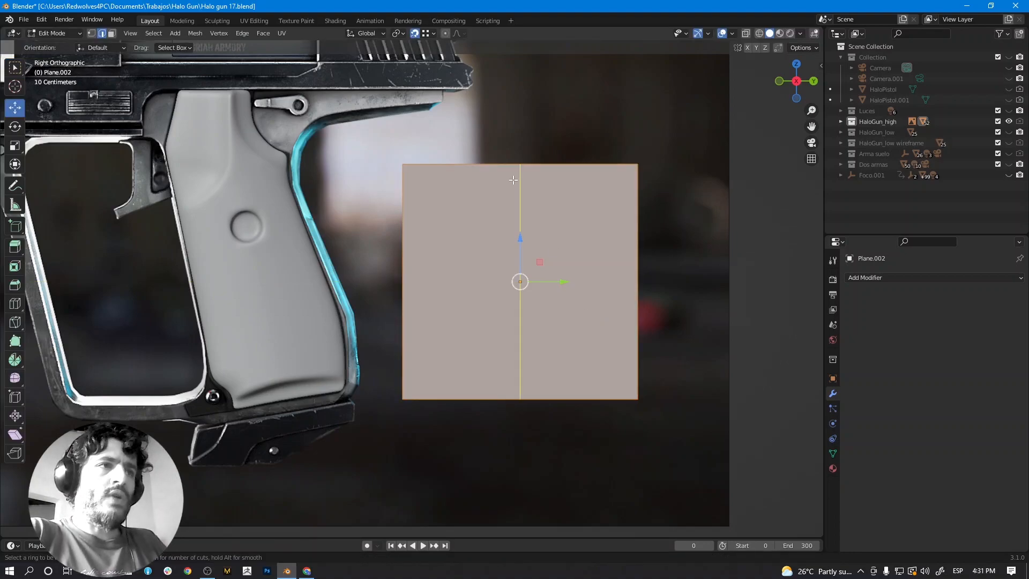
pyautogui.click(515, 176)
pyautogui.rightClick(513, 174)
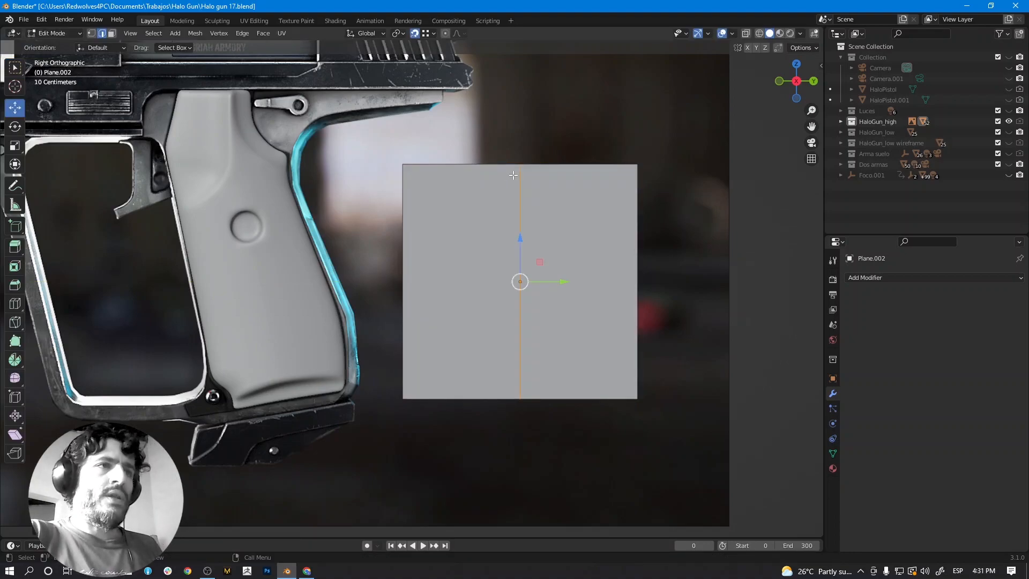
pyautogui.hotkey('ctrl', 'r')
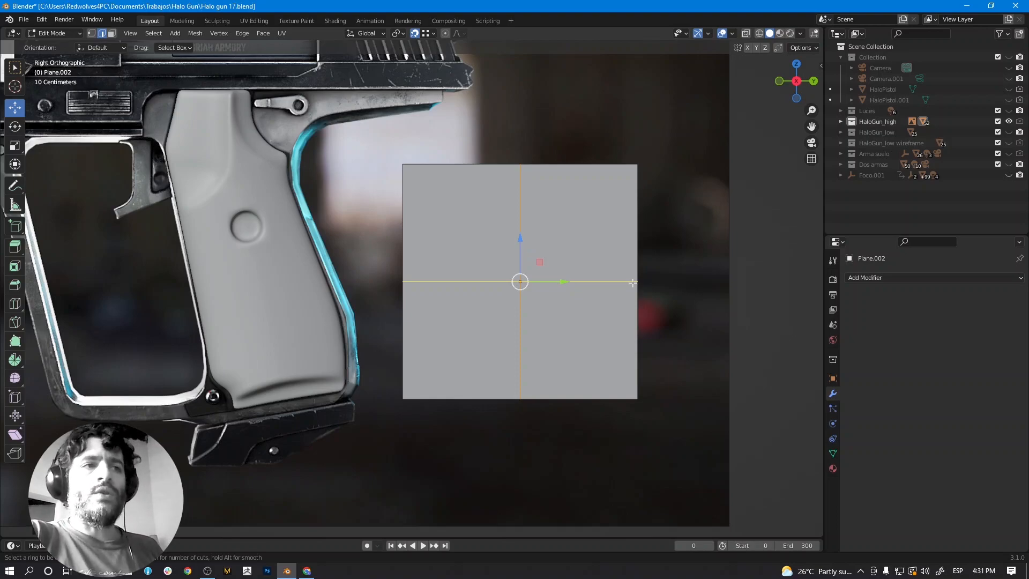
pyautogui.click(632, 282)
pyautogui.rightClick(628, 286)
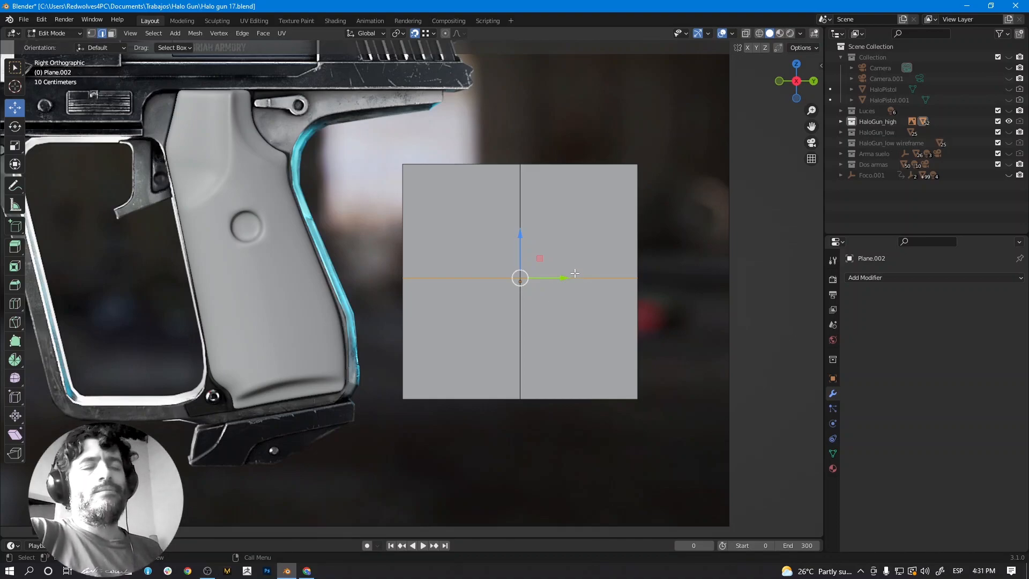
pyautogui.hotkey('ctrl', 'z')
# Divide the plane into a grid with four evenly spaced vertical and four horizontal loop cuts.
pyautogui.press('a')
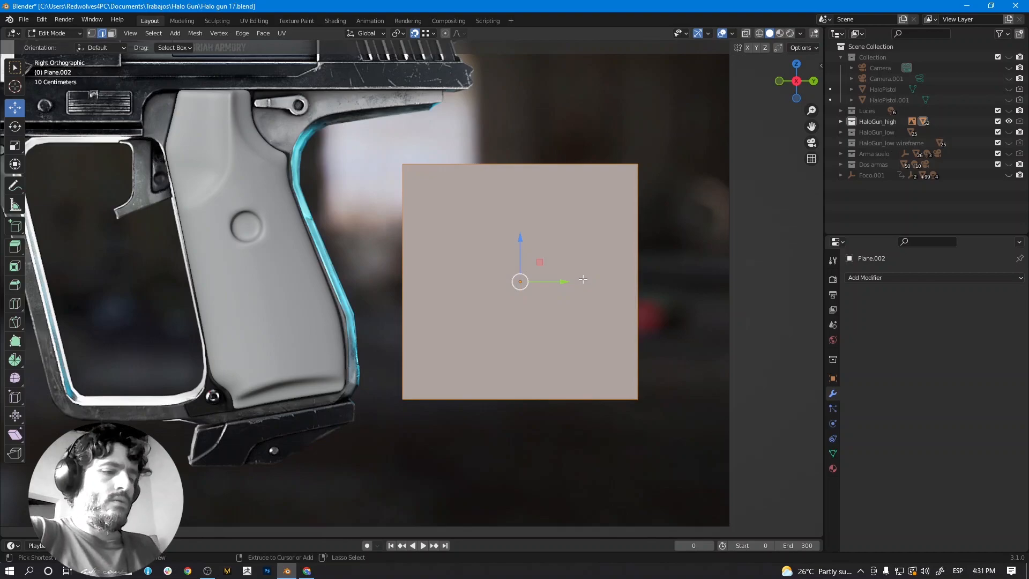
pyautogui.hotkey('ctrl', 'r')
pyautogui.scroll(2, 513, 172)
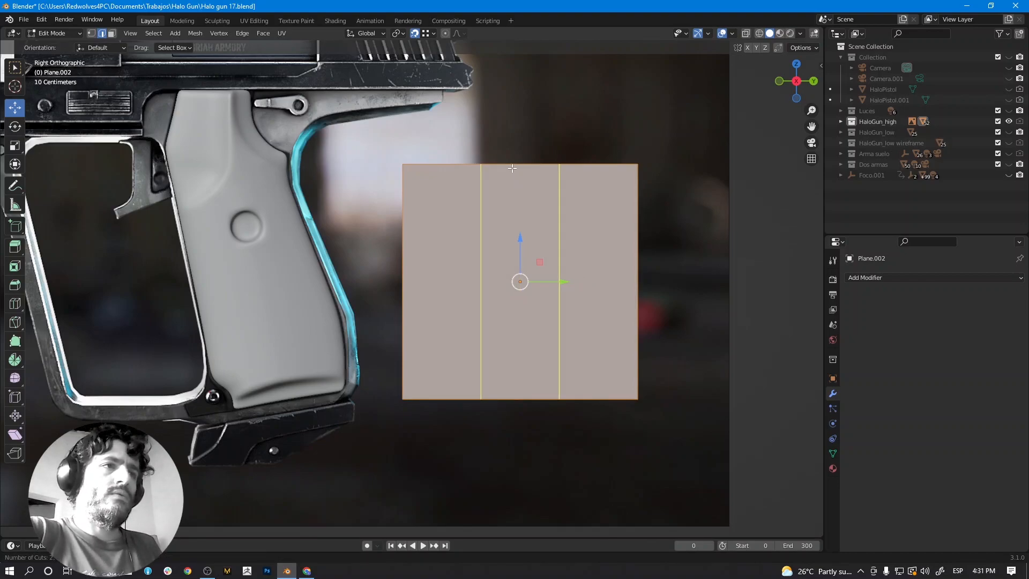
pyautogui.scroll(1, 512, 168)
pyautogui.click(512, 168)
pyautogui.hotkey('ctrl', 'r')
pyautogui.scroll(1, 631, 267)
pyautogui.scroll(2, 631, 267)
pyautogui.click(631, 267)
pyautogui.rightClick(631, 267)
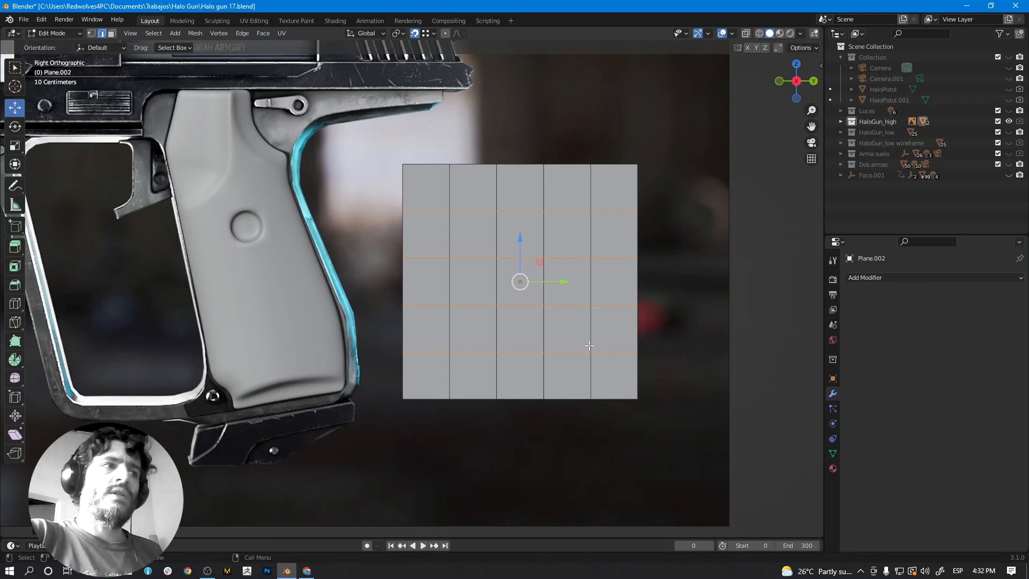
pyautogui.press('Tab')
# Hide the grip's Subdivision effect in the viewport and open its mesh for editing to examine the base topology.
pyautogui.click(300, 294)
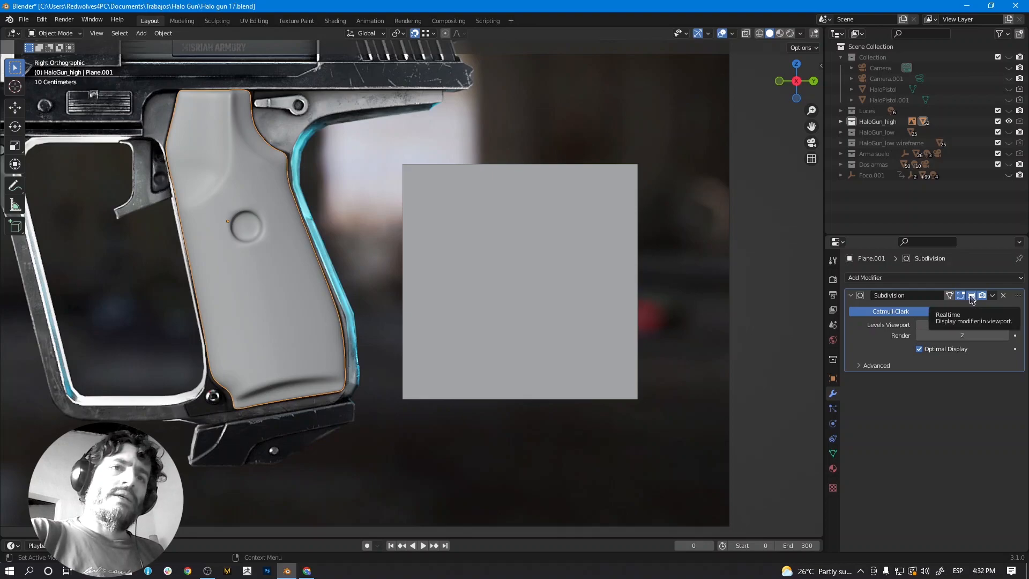
pyautogui.click(972, 295)
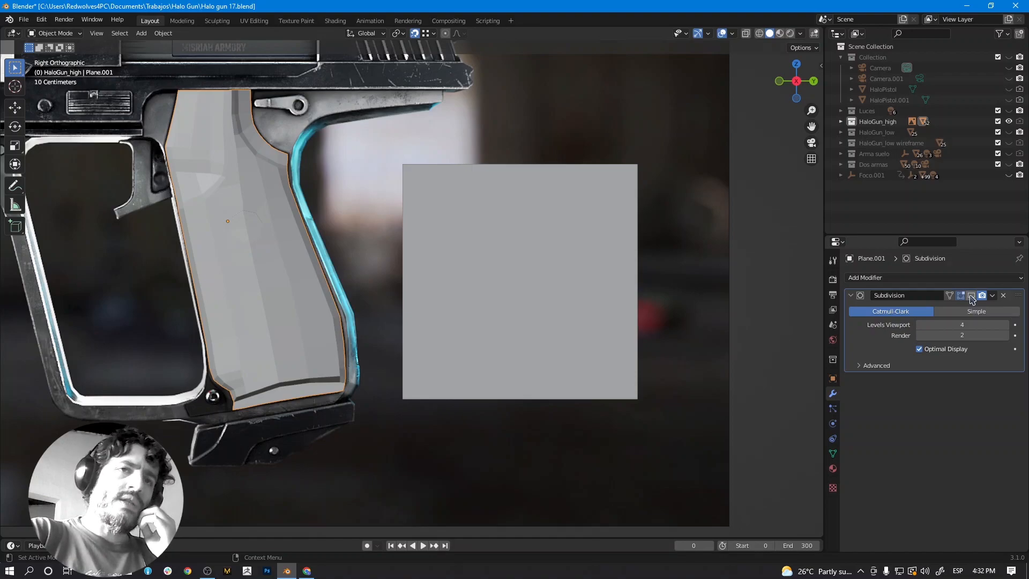
pyautogui.click(972, 296)
pyautogui.click(971, 296)
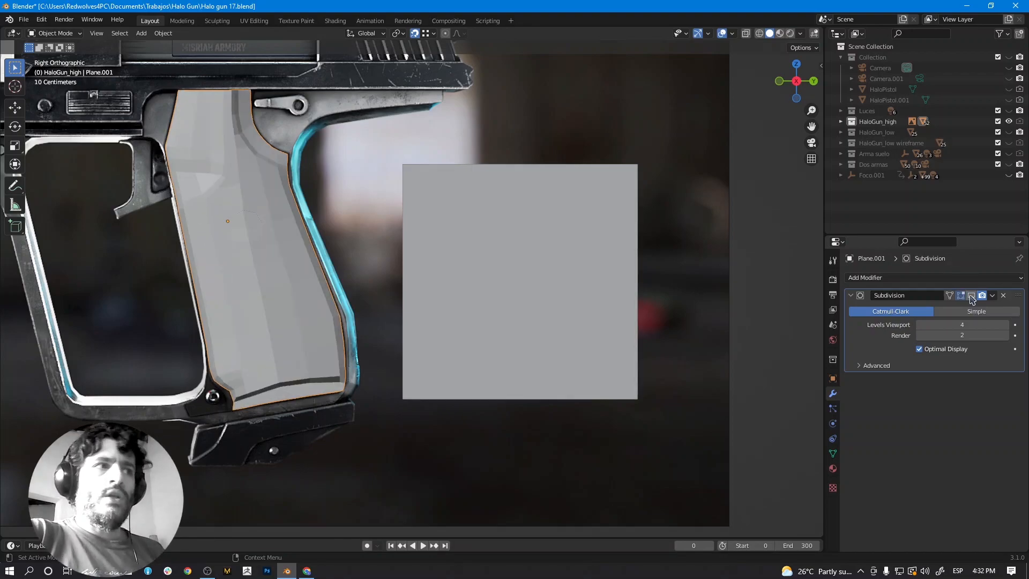
pyautogui.scroll(2, 412, 282)
pyautogui.keyDown('shift'); pyautogui.moveTo(259, 258); pyautogui.dragTo(438, 277, button='middle'); pyautogui.keyUp('shift')
pyautogui.keyDown('shift'); pyautogui.click(413, 284); pyautogui.keyUp('shift')
pyautogui.scroll(1, 413, 288)
pyautogui.click(443, 265)
pyautogui.press('Tab')
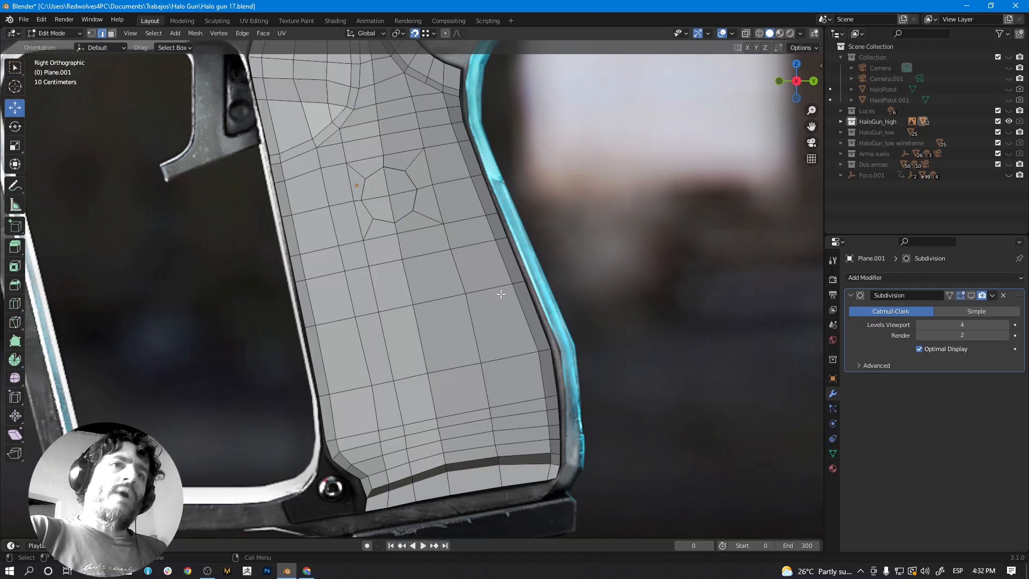
# Show the Subdivision effect in the viewport again, check the grip from an angle and leave mesh editing.
pyautogui.click(971, 295)
pyautogui.moveTo(547, 309)
pyautogui.mouseDown(button='middle')
pyautogui.moveTo(586, 311)
pyautogui.moveTo(534, 307)
pyautogui.mouseUp(button='middle')
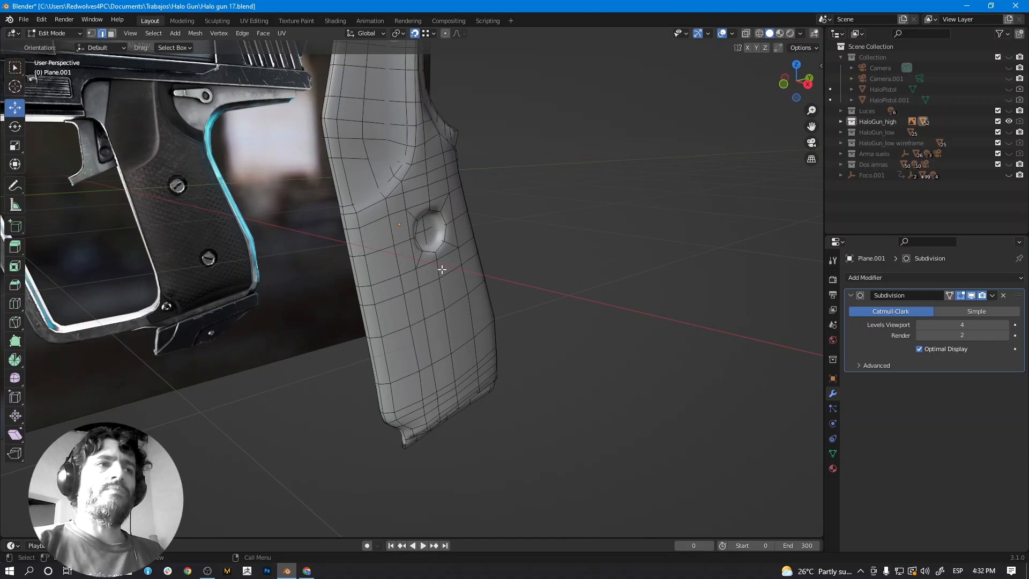
pyautogui.scroll(-6, 442, 270)
pyautogui.scroll(-1, 456, 276)
pyautogui.scroll(1, 483, 284)
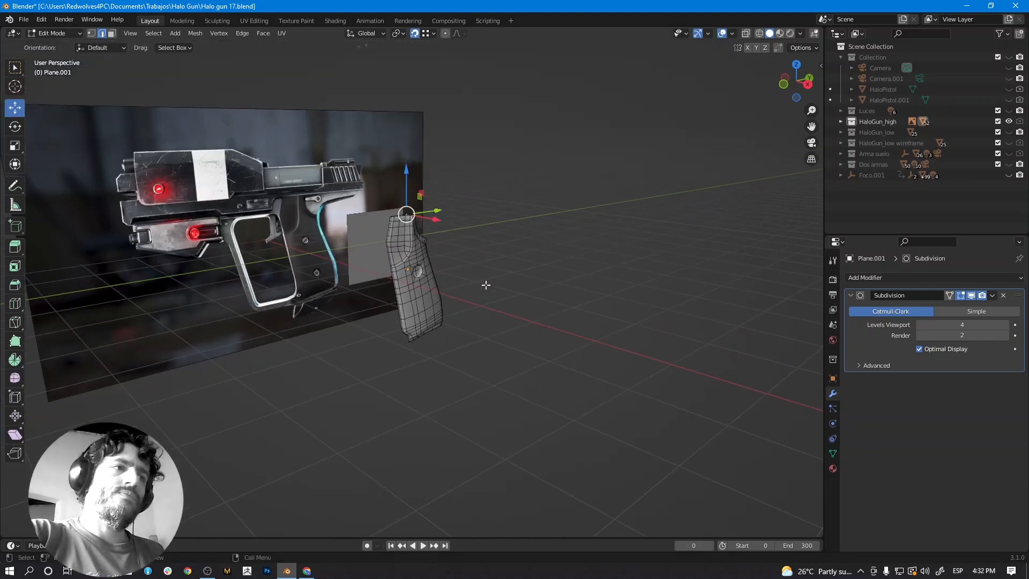
pyautogui.scroll(-5, 499, 282)
pyautogui.press('Tab')
# Delete the gridded example plane and return to the right side view of the grip.
pyautogui.moveTo(503, 280); pyautogui.dragTo(481, 291, button='middle')
pyautogui.scroll(4, 481, 286)
pyautogui.click(447, 248)
pyautogui.press('x')
pyautogui.click(447, 246)
pyautogui.scroll(2, 437, 277)
pyautogui.scroll(8, 436, 279)
pyautogui.keyDown('alt'); pyautogui.moveTo(434, 280); pyautogui.dragTo(474, 297, button='middle'); pyautogui.keyUp('alt')
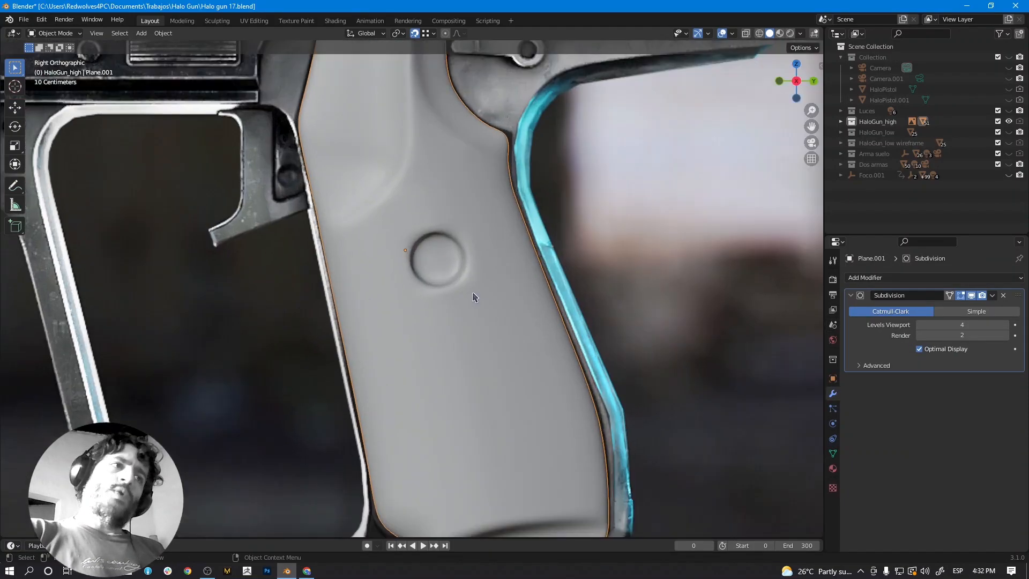
# Examine the smoothed grip's recess, shoulder and circular hollow from several angles against the reference.
pyautogui.scroll(-2, 474, 296)
pyautogui.scroll(3, 474, 296)
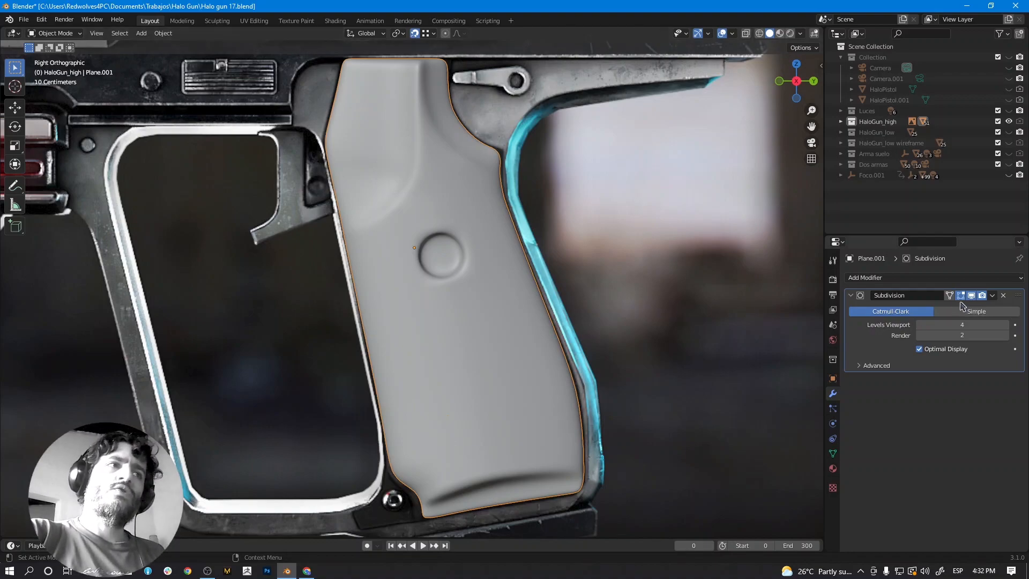
pyautogui.moveTo(484, 246); pyautogui.dragTo(435, 248, button='middle')
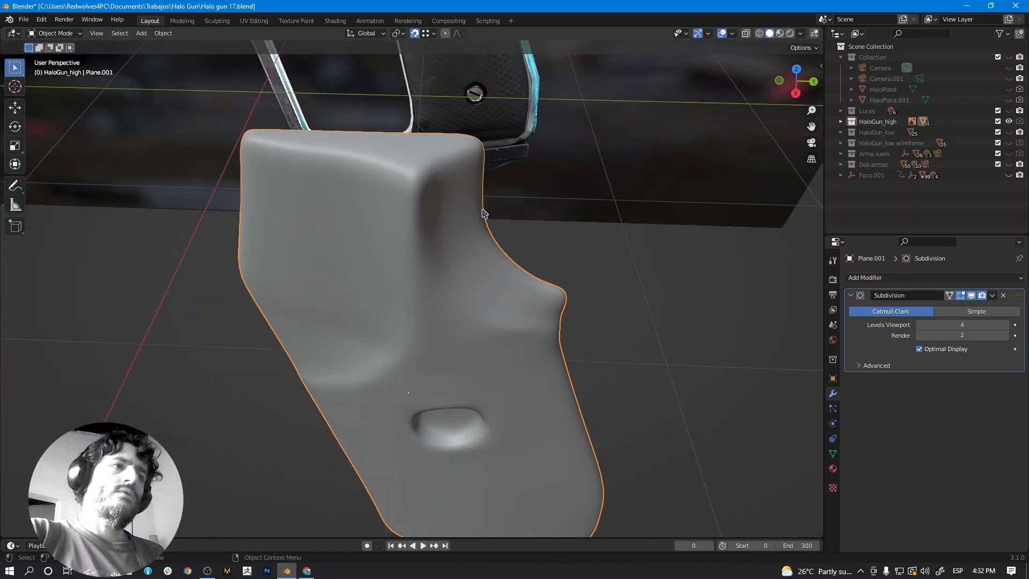
pyautogui.moveTo(485, 281); pyautogui.dragTo(425, 255, button='middle')
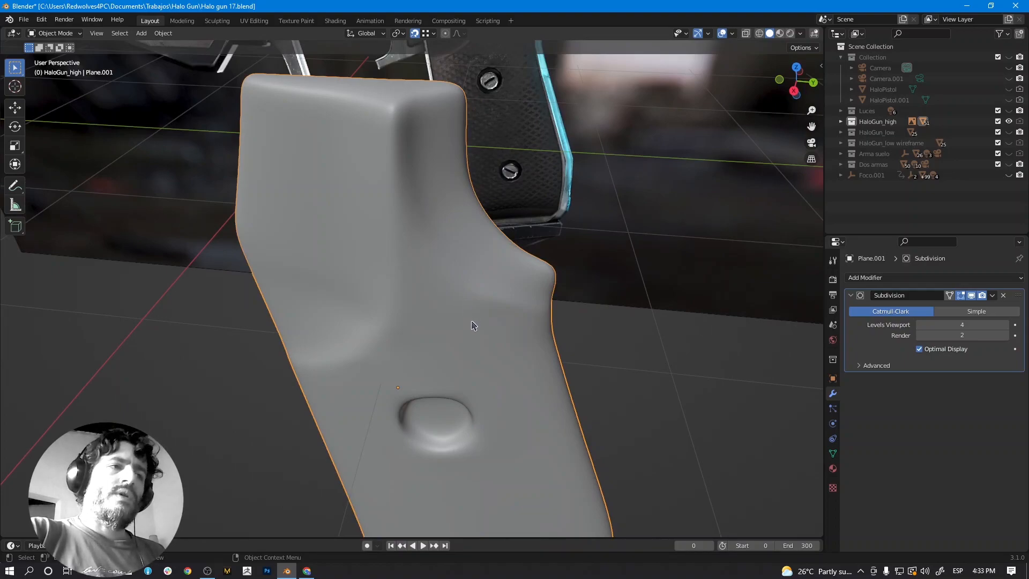
pyautogui.moveTo(470, 337); pyautogui.dragTo(473, 315, button='middle')
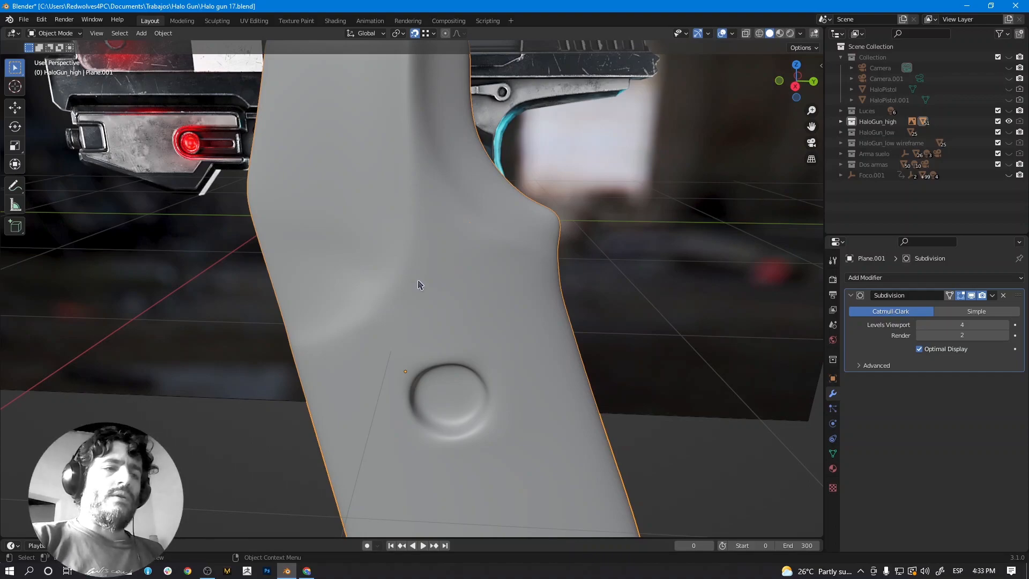
pyautogui.scroll(-4, 421, 285)
pyautogui.moveTo(421, 285); pyautogui.dragTo(458, 281, button='middle')
pyautogui.scroll(1, 458, 281)
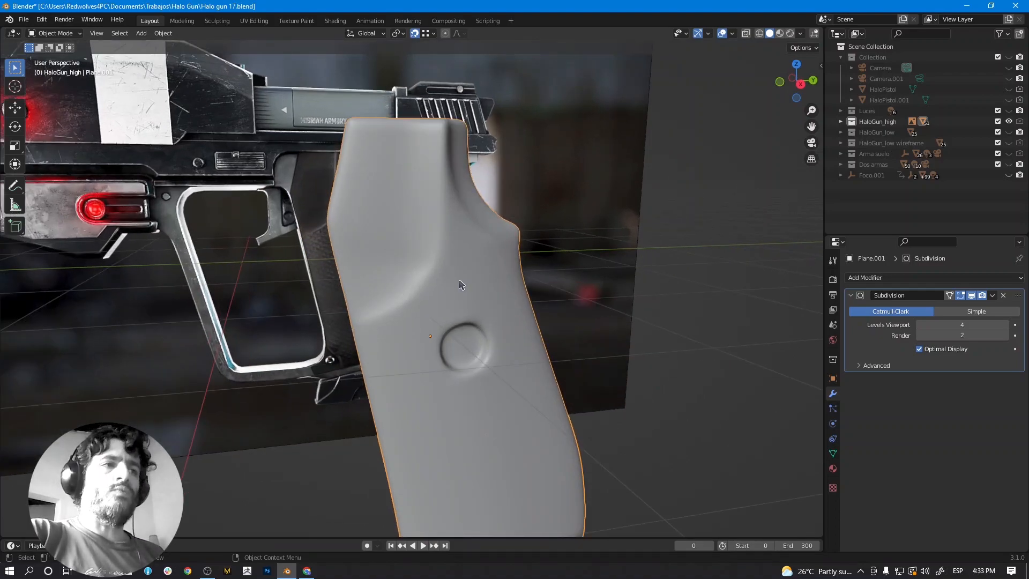
# Open the grip's mesh for editing and select the edges along the curved border of the upper recess.
pyautogui.scroll(4, 460, 284)
pyautogui.press('Tab')
pyautogui.keyDown('alt'); pyautogui.click(453, 243); pyautogui.keyUp('alt')
pyautogui.keyDown('alt'); pyautogui.keyDown('shift'); pyautogui.click(415, 296); pyautogui.keyUp('shift'); pyautogui.keyUp('alt')
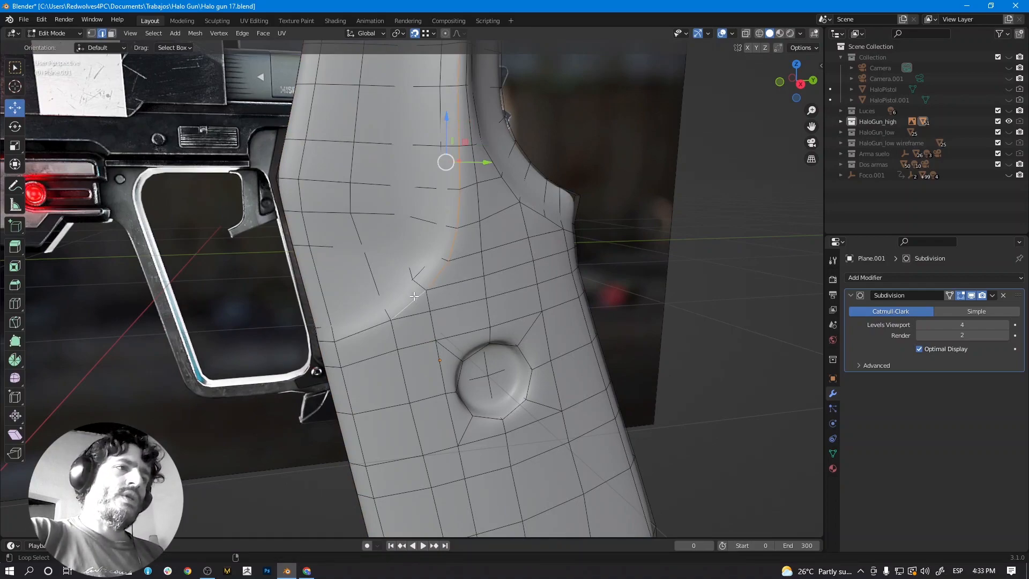
pyautogui.keyDown('alt'); pyautogui.keyDown('shift'); pyautogui.click(357, 336); pyautogui.keyUp('shift'); pyautogui.keyUp('alt')
pyautogui.moveTo(431, 301); pyautogui.dragTo(404, 302, button='middle')
# Add the edges along the rear notch's inner contour to the selection, continuing up to the grip's upper end.
pyautogui.keyDown('alt'); pyautogui.keyDown('shift'); pyautogui.click(403, 240); pyautogui.keyUp('shift'); pyautogui.keyUp('alt')
pyautogui.keyDown('alt'); pyautogui.keyDown('shift'); pyautogui.click(437, 269); pyautogui.keyUp('shift'); pyautogui.keyUp('alt')
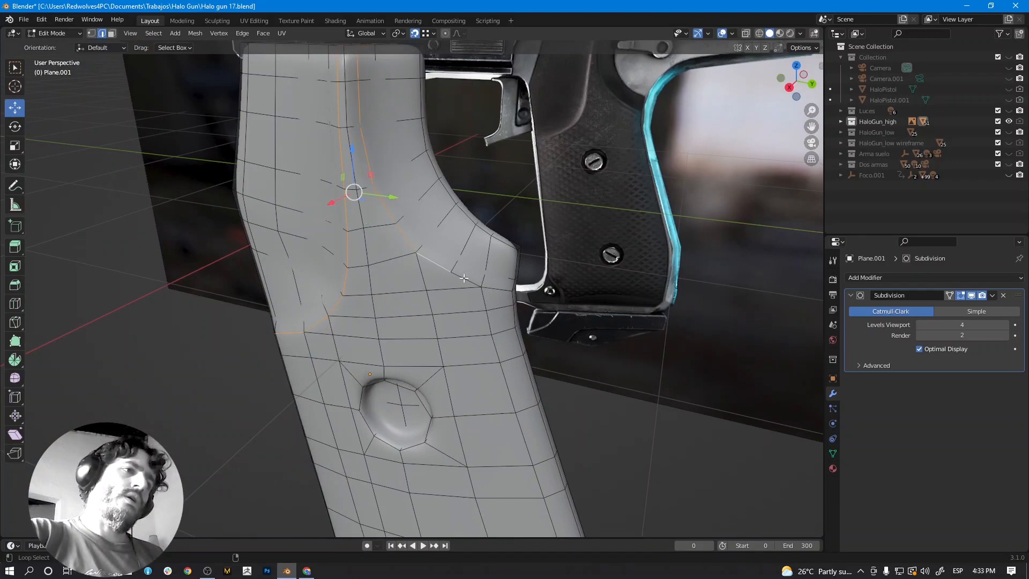
pyautogui.keyDown('alt'); pyautogui.keyDown('shift'); pyautogui.click(484, 286); pyautogui.keyUp('shift'); pyautogui.keyUp('alt')
pyautogui.keyDown('alt'); pyautogui.keyDown('shift'); pyautogui.click(497, 287); pyautogui.keyUp('shift'); pyautogui.keyUp('alt')
pyautogui.keyDown('shift'); pyautogui.moveTo(381, 155); pyautogui.dragTo(433, 273, button='middle'); pyautogui.keyUp('shift')
pyautogui.keyDown('alt'); pyautogui.keyDown('shift'); pyautogui.click(430, 288); pyautogui.keyUp('shift'); pyautogui.keyUp('alt')
pyautogui.moveTo(371, 273); pyautogui.dragTo(438, 200, button='middle')
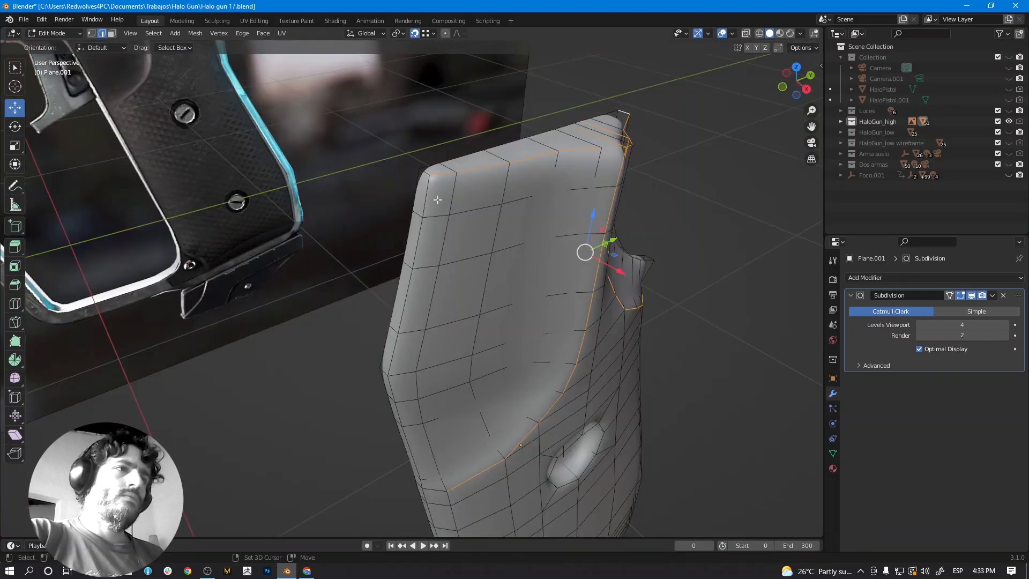
# Hide the Subdivision effect in the viewport and add the circular hollow's rim edges to the selection, checking them in wireframe.
pyautogui.click(972, 295)
pyautogui.moveTo(587, 339); pyautogui.dragTo(578, 313, button='middle')
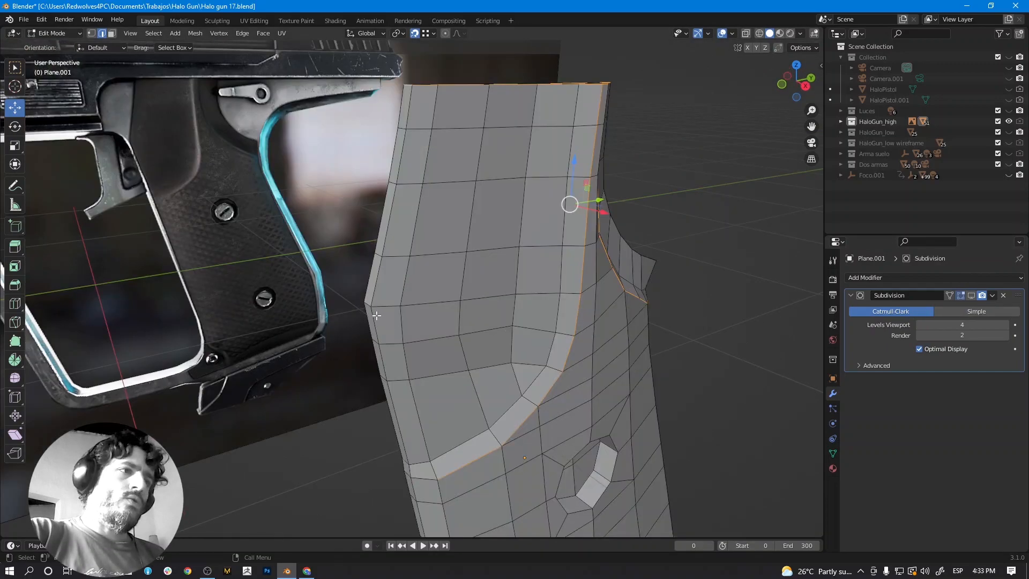
pyautogui.moveTo(377, 316); pyautogui.dragTo(397, 299, button='middle')
pyautogui.moveTo(502, 406); pyautogui.dragTo(452, 341, button='middle')
pyautogui.moveTo(474, 378); pyautogui.dragTo(453, 342, button='middle')
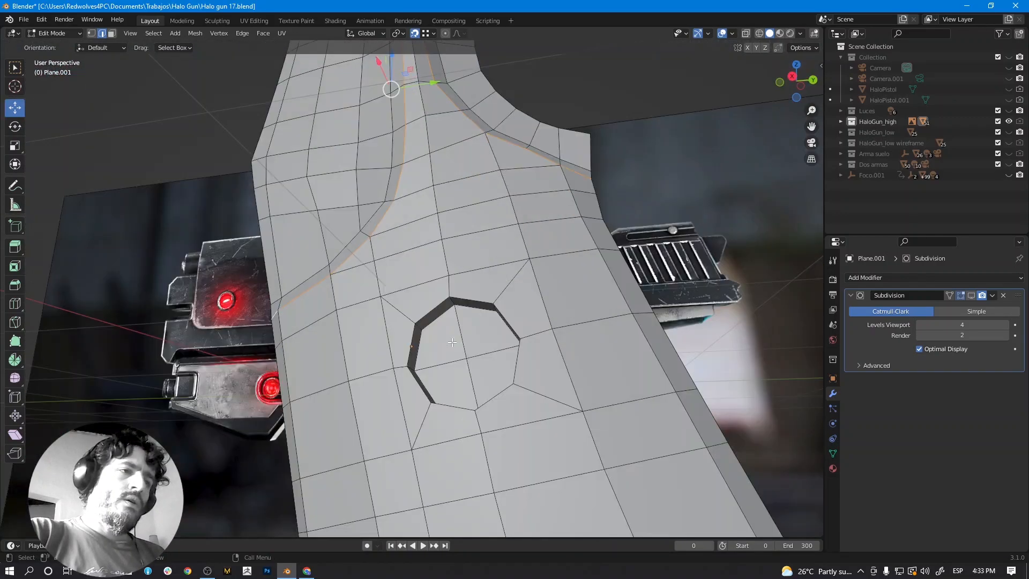
pyautogui.scroll(3, 453, 342)
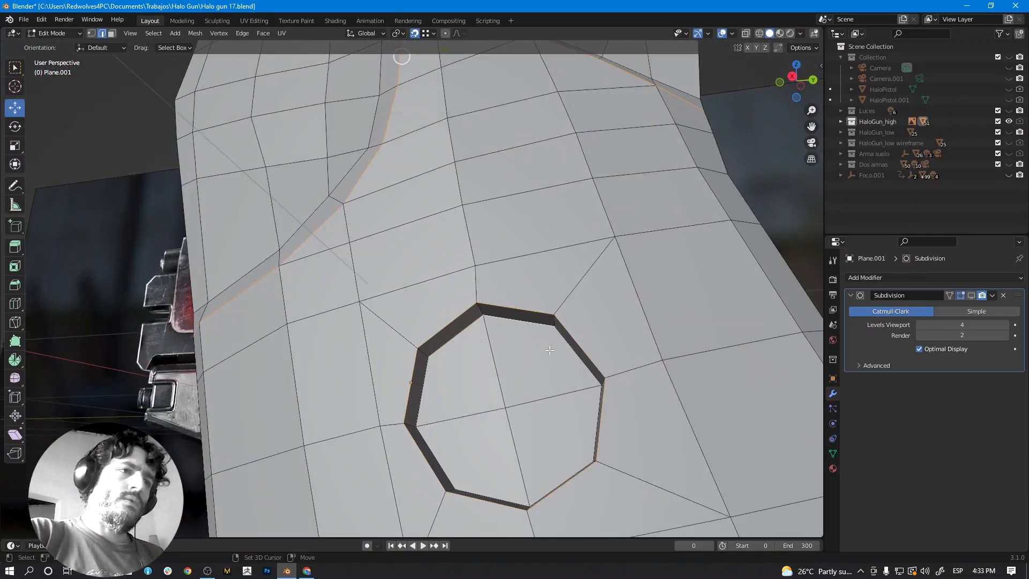
pyautogui.hotkey('shift', 'z')
pyautogui.moveTo(563, 371); pyautogui.dragTo(481, 466, button='middle')
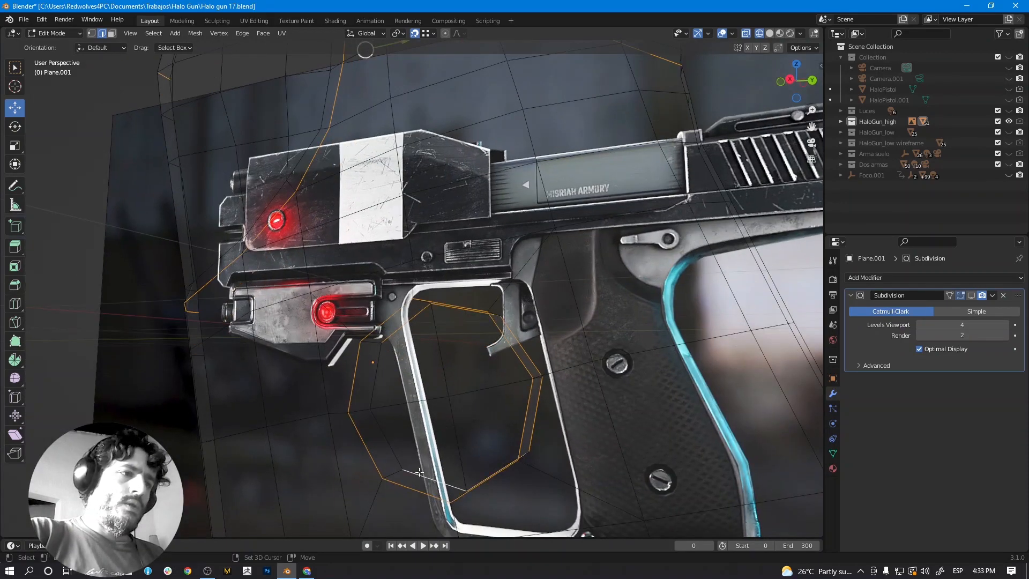
pyautogui.hotkey('shift', 'z')
pyautogui.moveTo(480, 398)
pyautogui.mouseDown(button='middle')
pyautogui.moveTo(504, 369)
pyautogui.moveTo(483, 393)
pyautogui.moveTo(477, 307)
pyautogui.moveTo(471, 356)
pyautogui.moveTo(429, 367)
pyautogui.mouseUp(button='middle')
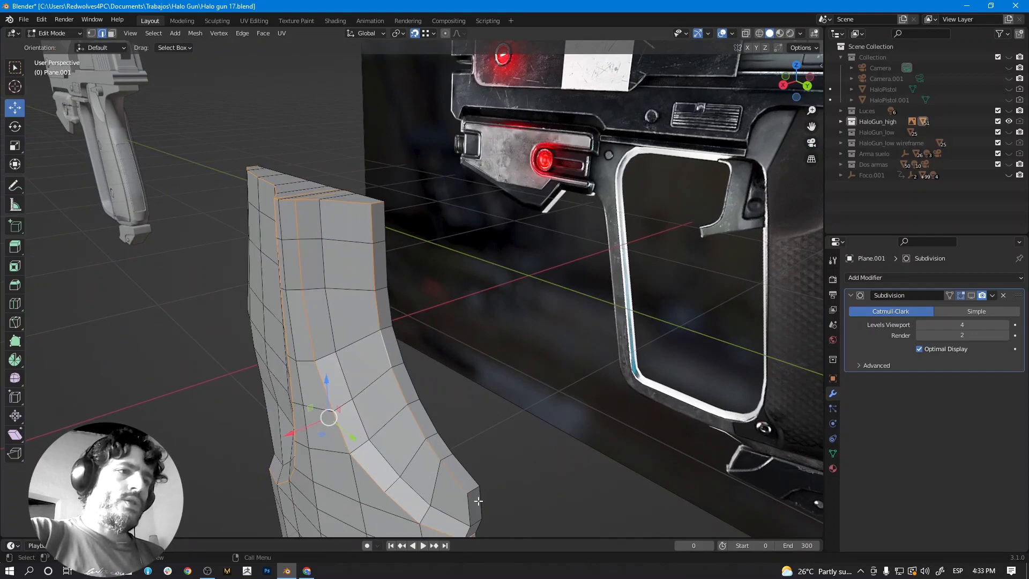
# Add the edge loop around the grip's outer border to the selection, including its lower end.
pyautogui.keyDown('shift'); pyautogui.moveTo(474, 490); pyautogui.dragTo(352, 306, button='middle'); pyautogui.keyUp('shift')
pyautogui.moveTo(386, 377); pyautogui.dragTo(501, 284, button='middle')
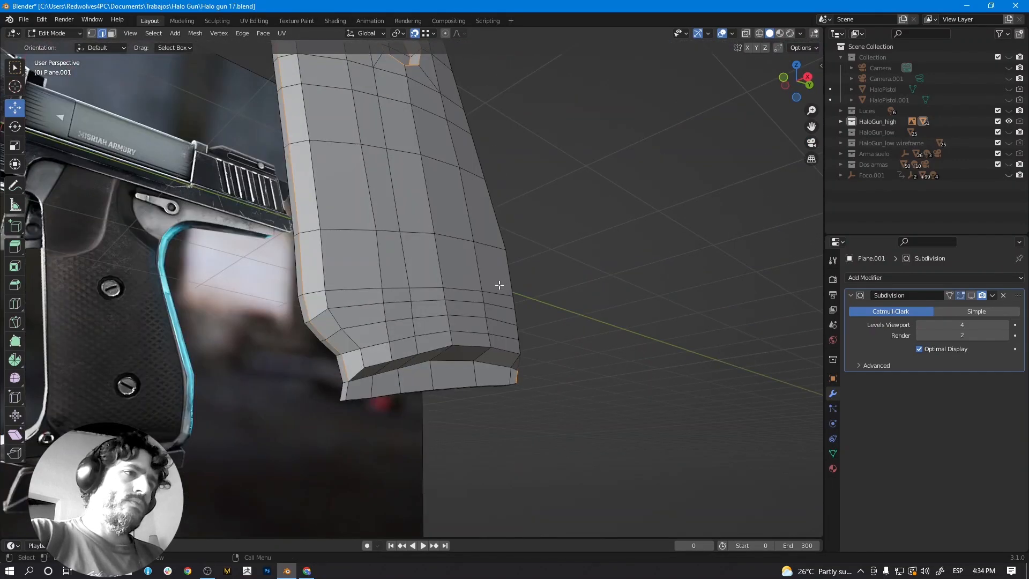
pyautogui.moveTo(413, 323); pyautogui.dragTo(417, 298, button='middle')
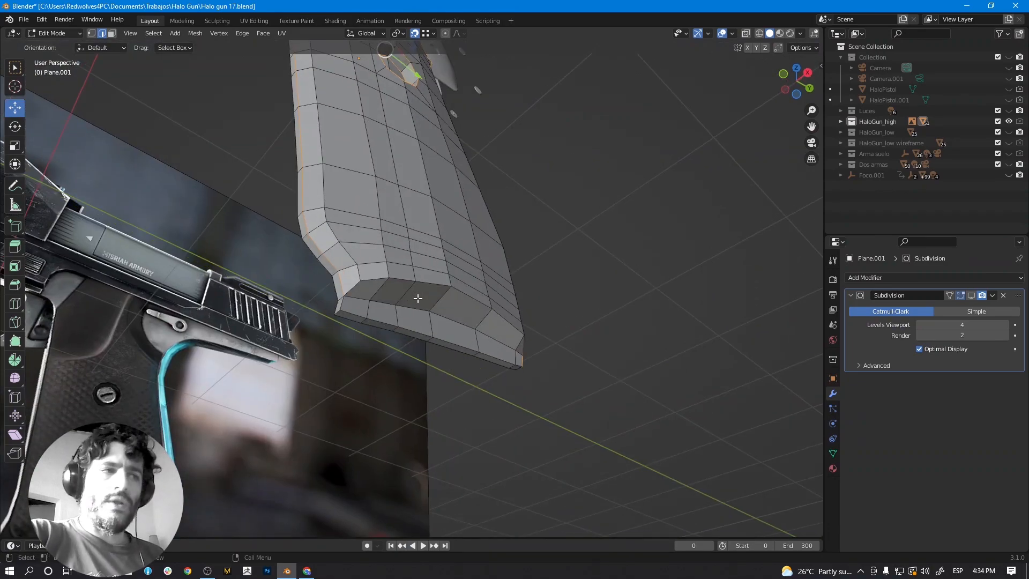
pyautogui.scroll(3, 404, 320)
pyautogui.keyDown('alt'); pyautogui.click(284, 310); pyautogui.keyUp('alt')
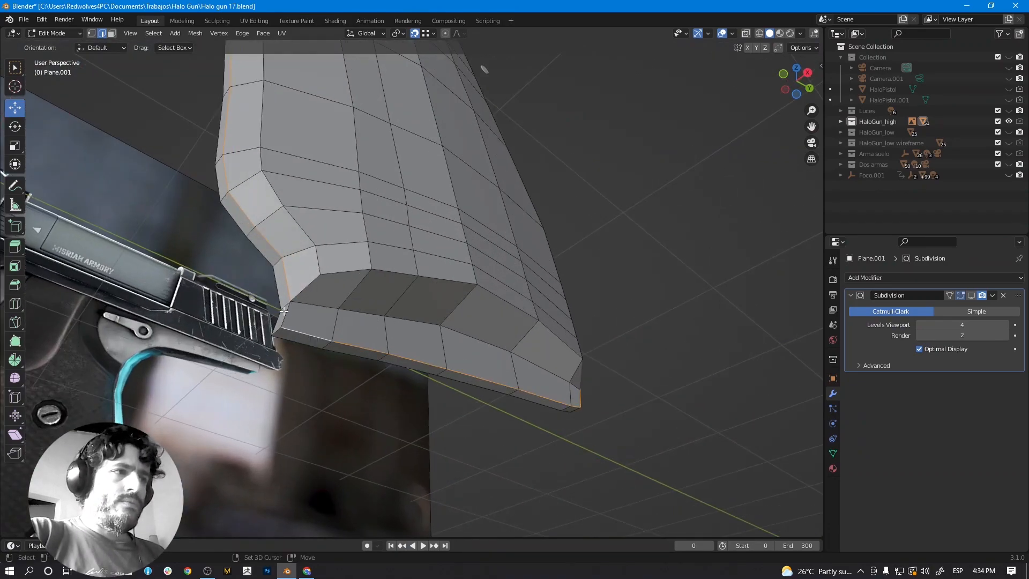
pyautogui.moveTo(443, 306); pyautogui.dragTo(494, 380, button='middle')
pyautogui.keyDown('shift'); pyautogui.moveTo(413, 370); pyautogui.dragTo(445, 530, button='middle'); pyautogui.keyUp('shift')
pyautogui.moveTo(439, 301); pyautogui.dragTo(483, 347, button='middle')
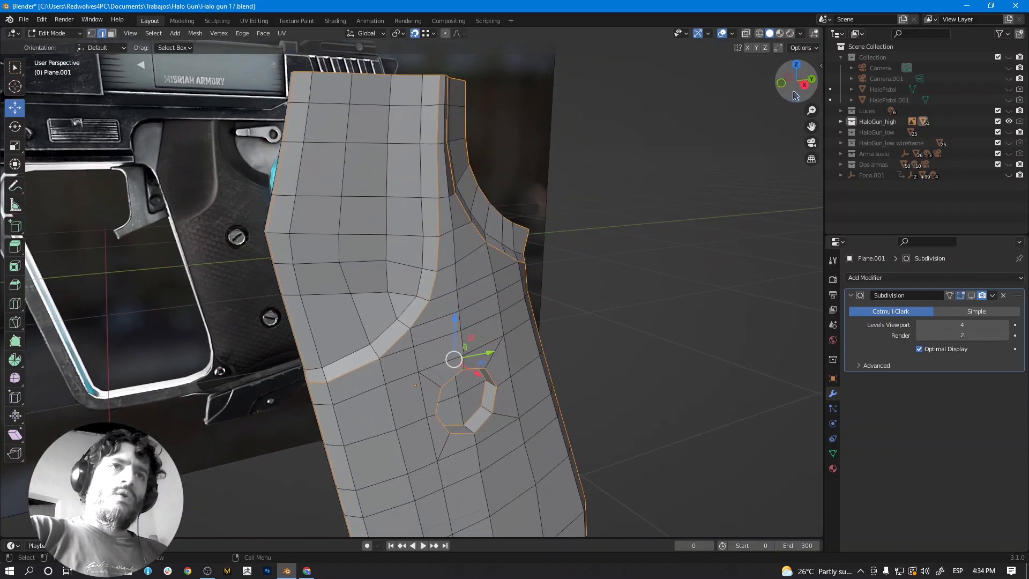
# Display the selected edges' transform and edge data so that Mean Crease can be edited.
pyautogui.click(821, 65)
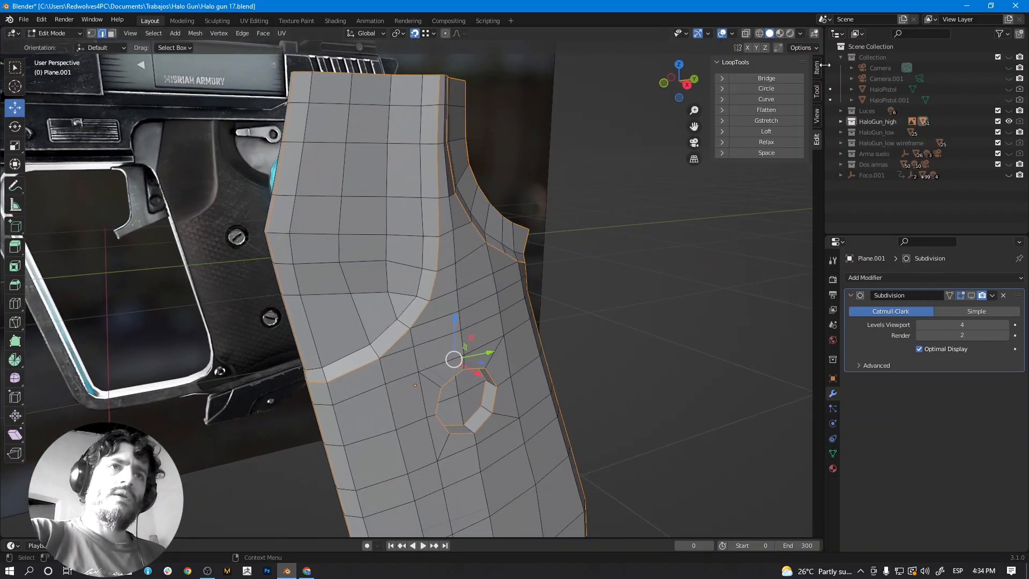
pyautogui.click(817, 68)
pyautogui.press('n')
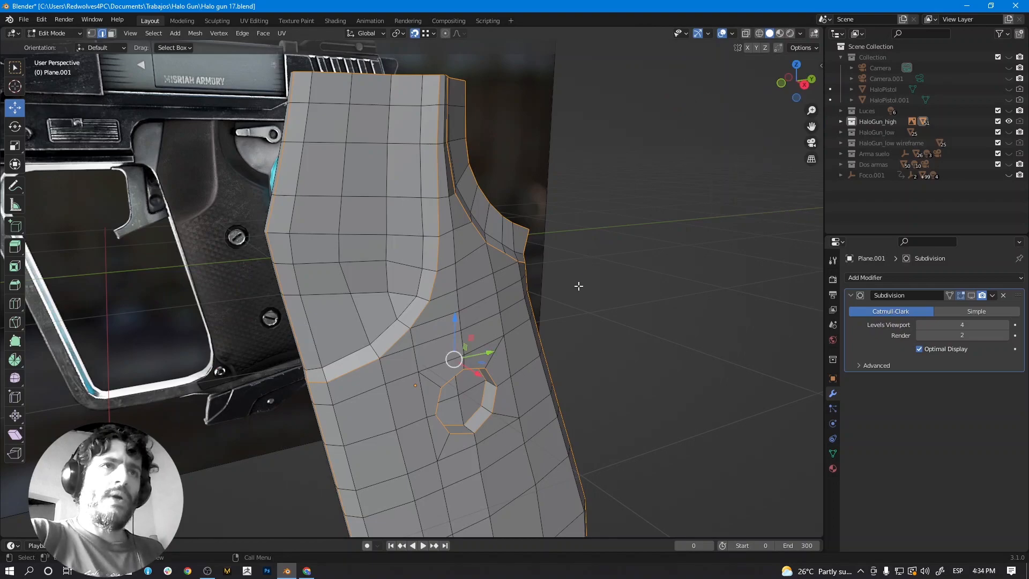
pyautogui.click(820, 65)
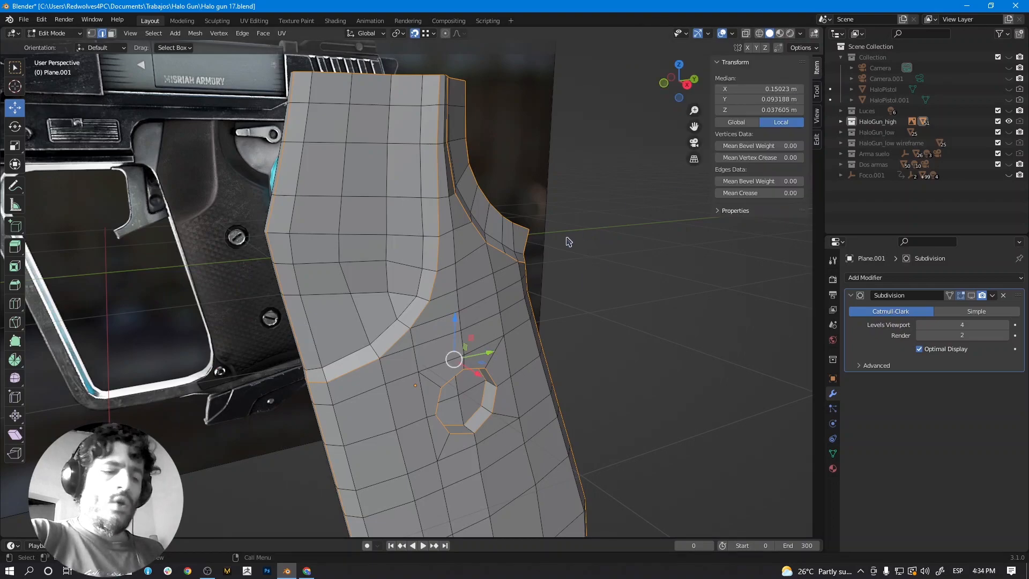
pyautogui.press('n')
pyautogui.press('n')
pyautogui.press('n')
pyautogui.press('n')
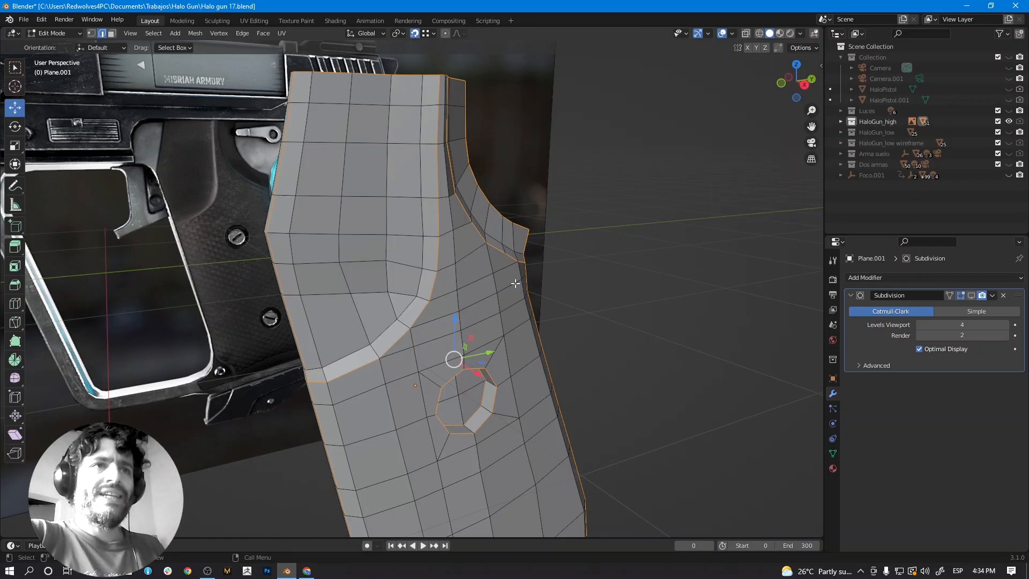
pyautogui.press('n')
pyautogui.press('n')
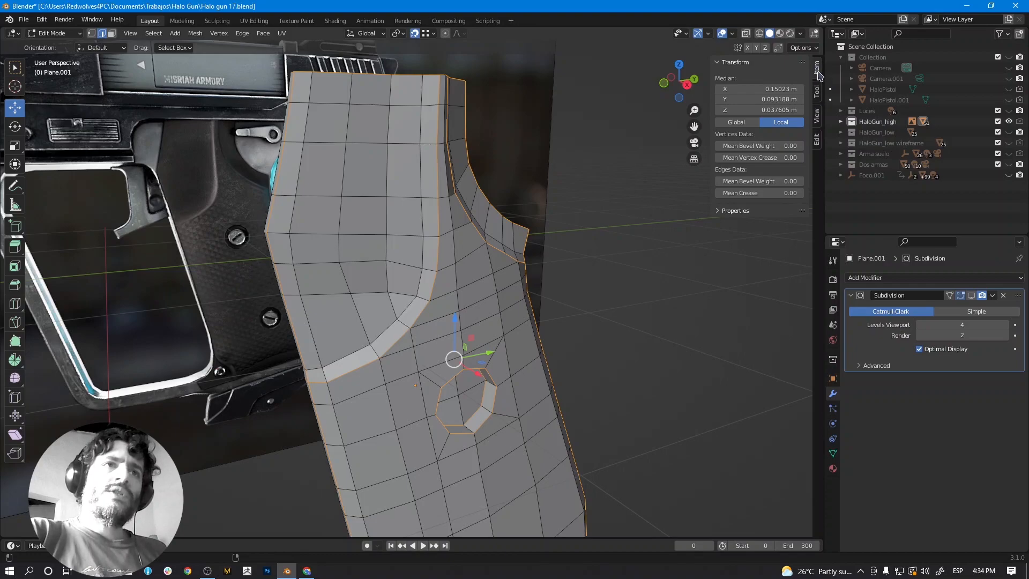
pyautogui.click(818, 91)
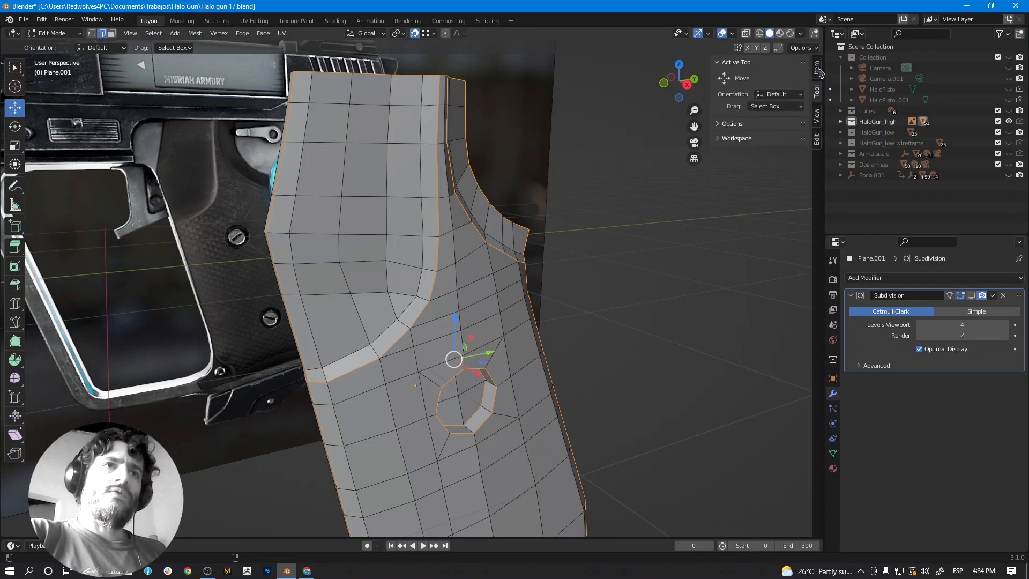
pyautogui.click(818, 72)
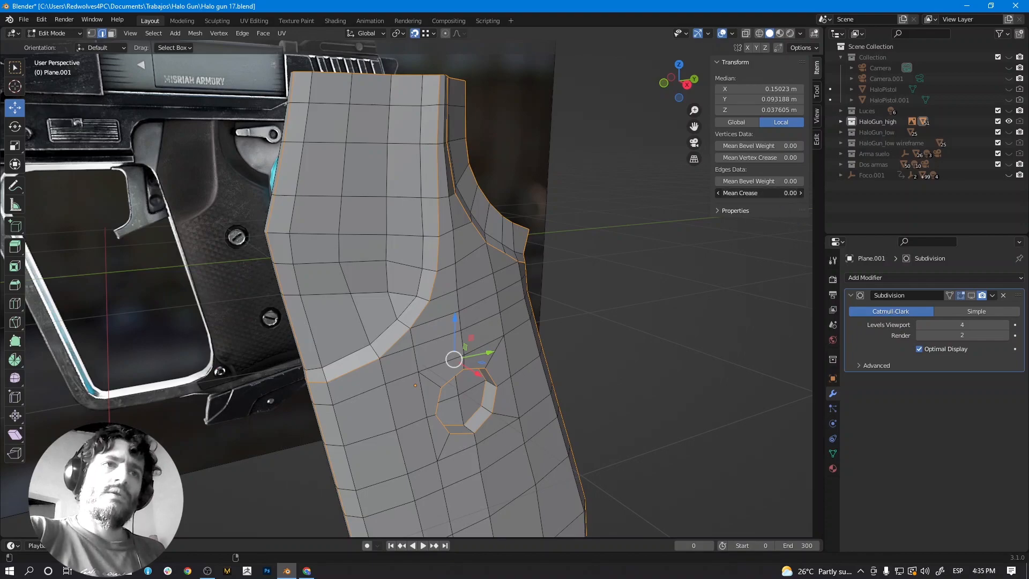
# Show the Subdivision effect in the viewport again and set the selected edges' Mean Crease to 0.89.
pyautogui.click(971, 296)
pyautogui.scroll(6, 627, 299)
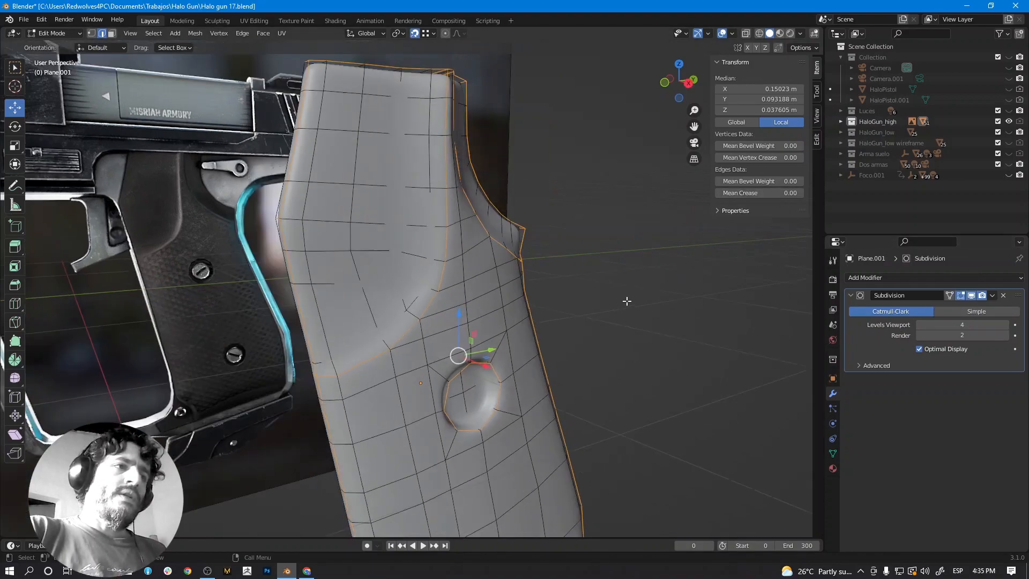
pyautogui.scroll(1, 616, 271)
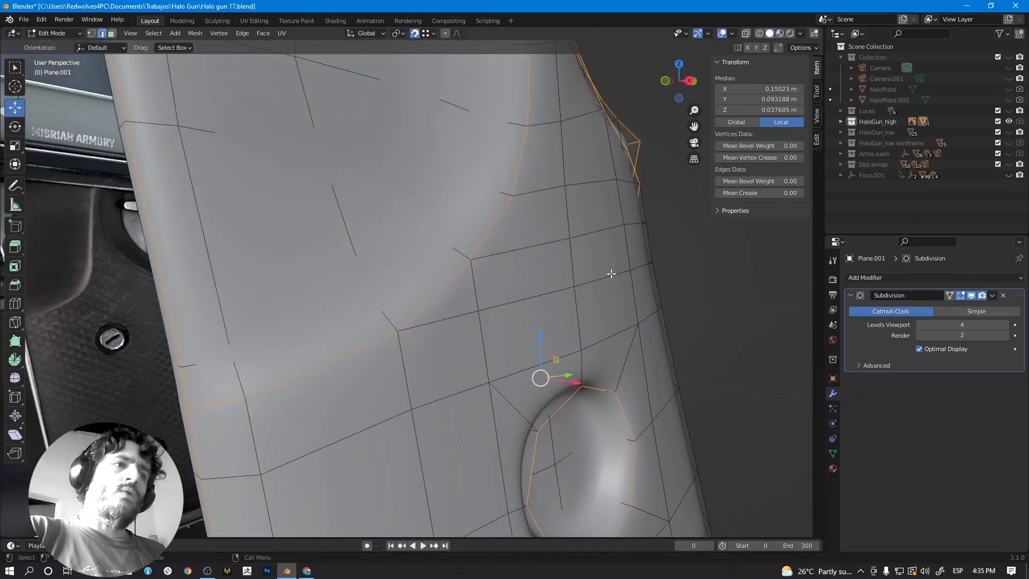
pyautogui.scroll(-1, 611, 275)
pyautogui.moveTo(611, 276); pyautogui.dragTo(609, 252, button='middle')
pyautogui.moveTo(754, 194); pyautogui.dragTo(925, 193)
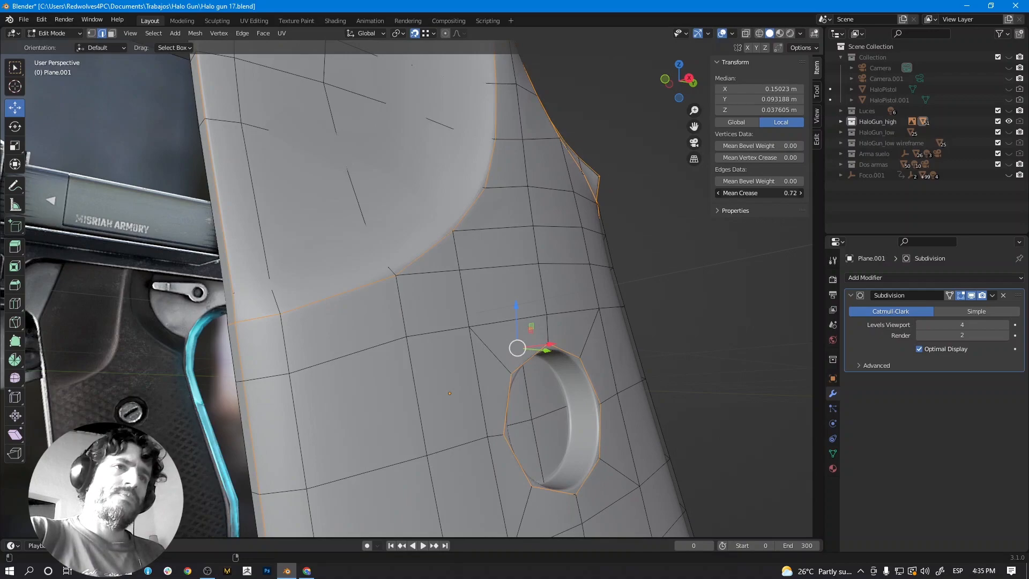
# Check the creased grip outside mesh editing, then reopen its mesh to inspect the upper recess and notch.
pyautogui.moveTo(543, 273); pyautogui.dragTo(540, 299, button='middle')
pyautogui.press('Tab')
pyautogui.moveTo(605, 318); pyautogui.dragTo(471, 304, button='middle')
pyautogui.scroll(3, 471, 304)
pyautogui.press('Tab')
pyautogui.keyDown('shift'); pyautogui.moveTo(457, 270); pyautogui.dragTo(480, 340, button='middle'); pyautogui.keyUp('shift')
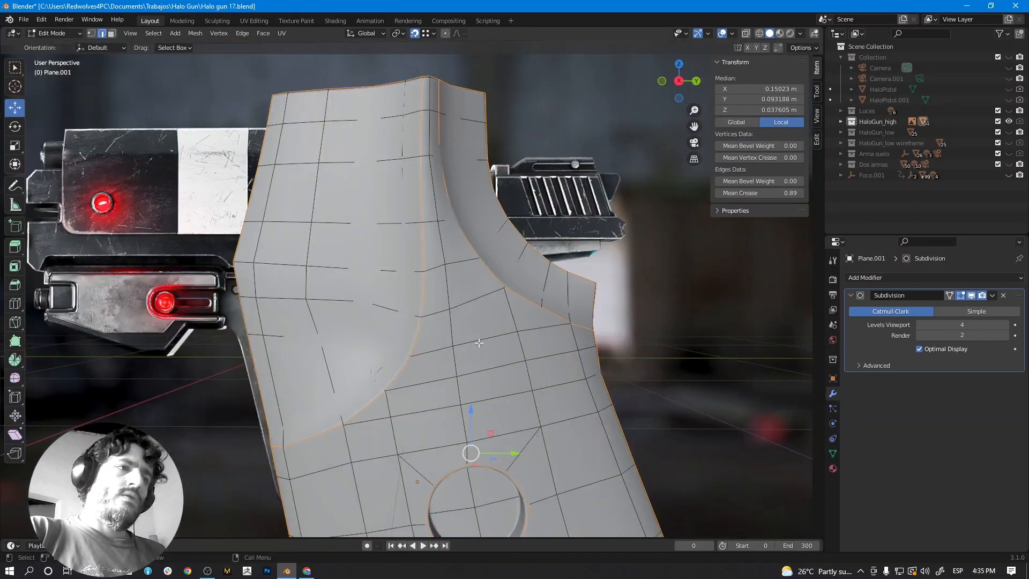
# Hide the Subdivision effect to examine the grip's base mesh, leave mesh editing and show the effect again.
pyautogui.click(972, 296)
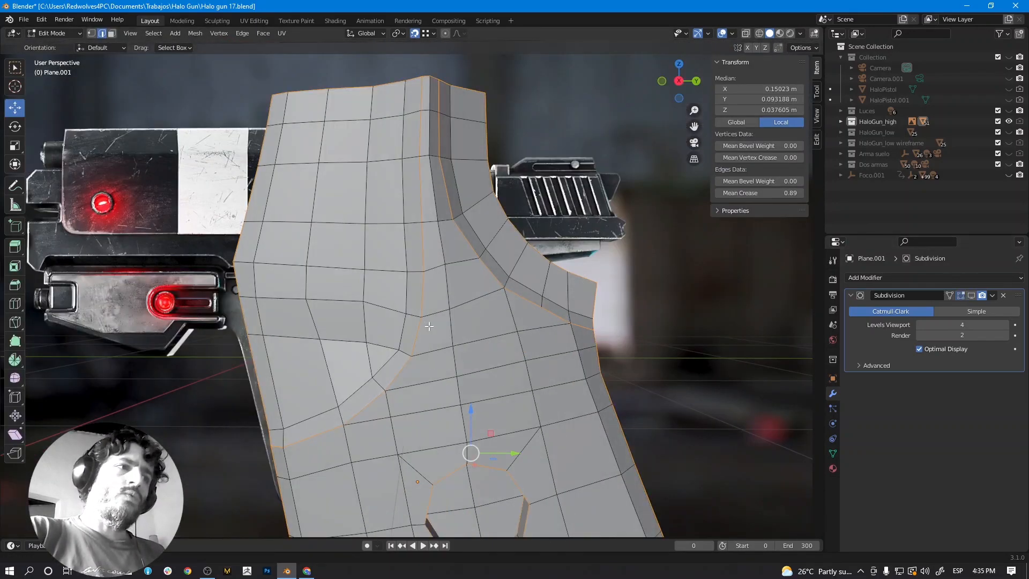
pyautogui.scroll(-2, 441, 406)
pyautogui.keyDown('shift'); pyautogui.moveTo(440, 407); pyautogui.dragTo(434, 334, button='middle'); pyautogui.keyUp('shift')
pyautogui.scroll(-3, 441, 392)
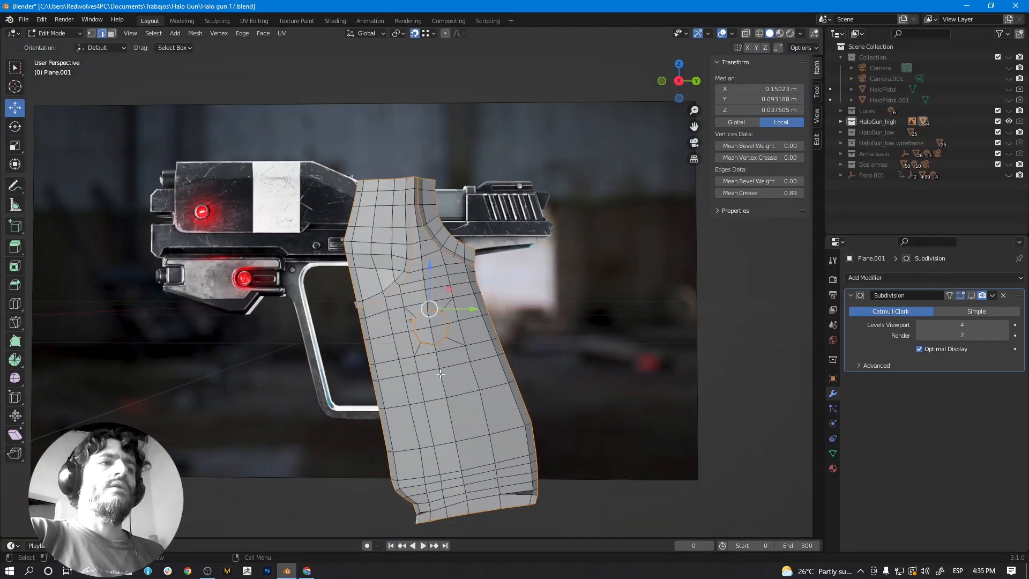
pyautogui.moveTo(445, 385)
pyautogui.mouseDown(button='middle')
pyautogui.moveTo(449, 328)
pyautogui.moveTo(453, 406)
pyautogui.moveTo(463, 381)
pyautogui.mouseUp(button='middle')
pyautogui.scroll(4, 463, 381)
pyautogui.press('Tab')
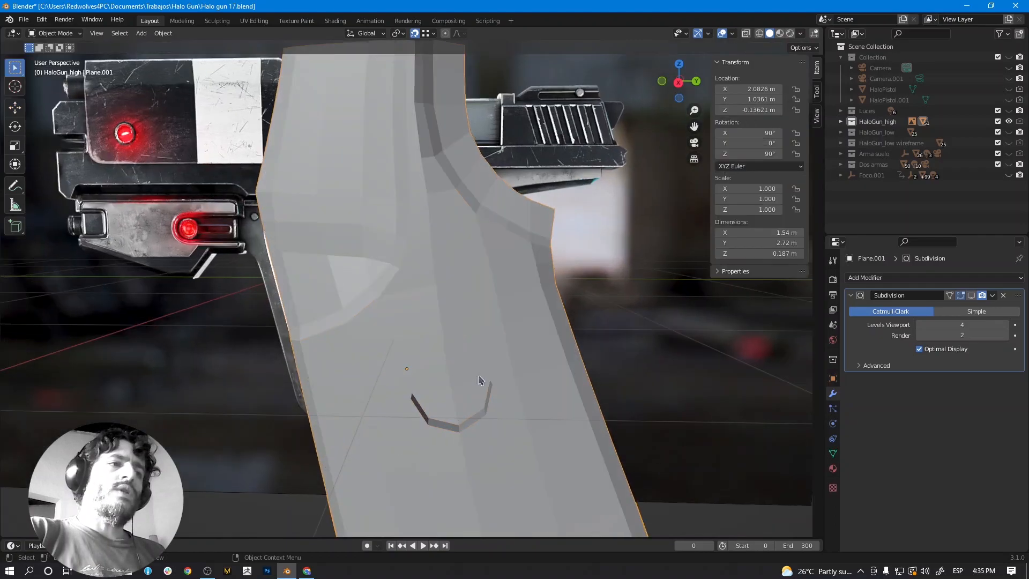
pyautogui.click(972, 296)
# Select the curved edge loop above the recess at the grip's base and set its Mean Crease to about 0.67.
pyautogui.moveTo(507, 340); pyautogui.dragTo(359, 318, button='middle')
pyautogui.press('Tab')
pyautogui.keyDown('alt'); pyautogui.click(354, 293); pyautogui.keyUp('alt')
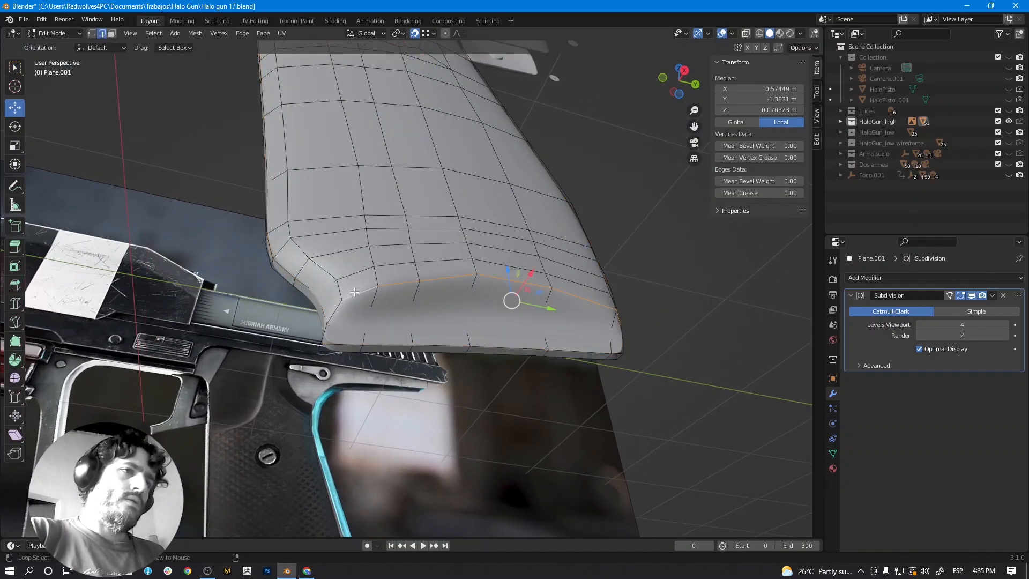
pyautogui.moveTo(508, 331); pyautogui.dragTo(476, 333, button='middle')
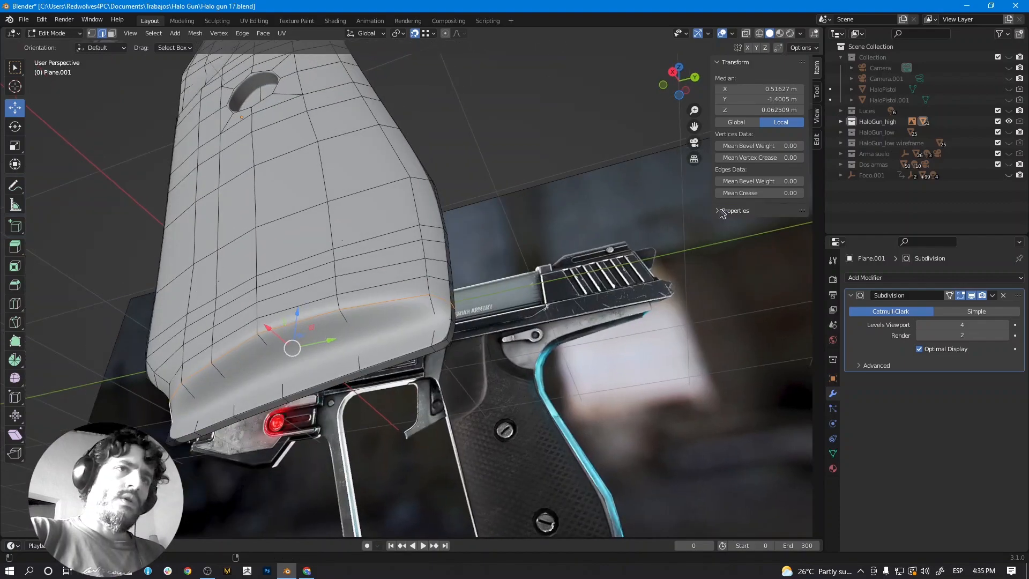
pyautogui.moveTo(760, 193); pyautogui.dragTo(783, 193)
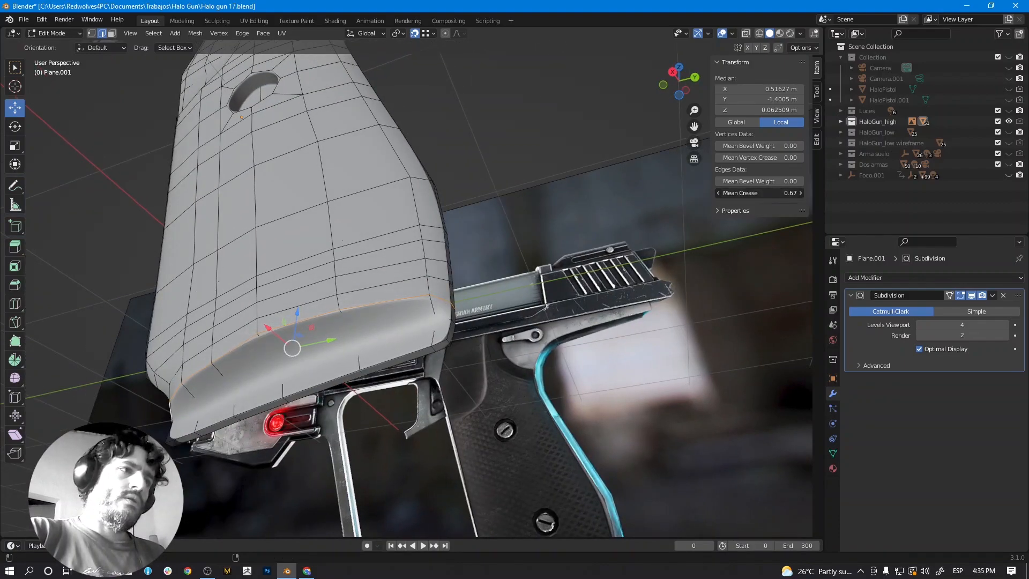
# Leave mesh editing and compare the finished creased grip with the whole pistol reference.
pyautogui.press('Tab')
pyautogui.scroll(-2, 443, 342)
pyautogui.moveTo(448, 351); pyautogui.dragTo(520, 299, button='middle')
pyautogui.scroll(3, 476, 351)
pyautogui.keyDown('shift'); pyautogui.moveTo(520, 299); pyautogui.dragTo(473, 369, button='middle'); pyautogui.keyUp('shift')
pyautogui.scroll(-3, 474, 369)
pyautogui.scroll(-2, 472, 371)
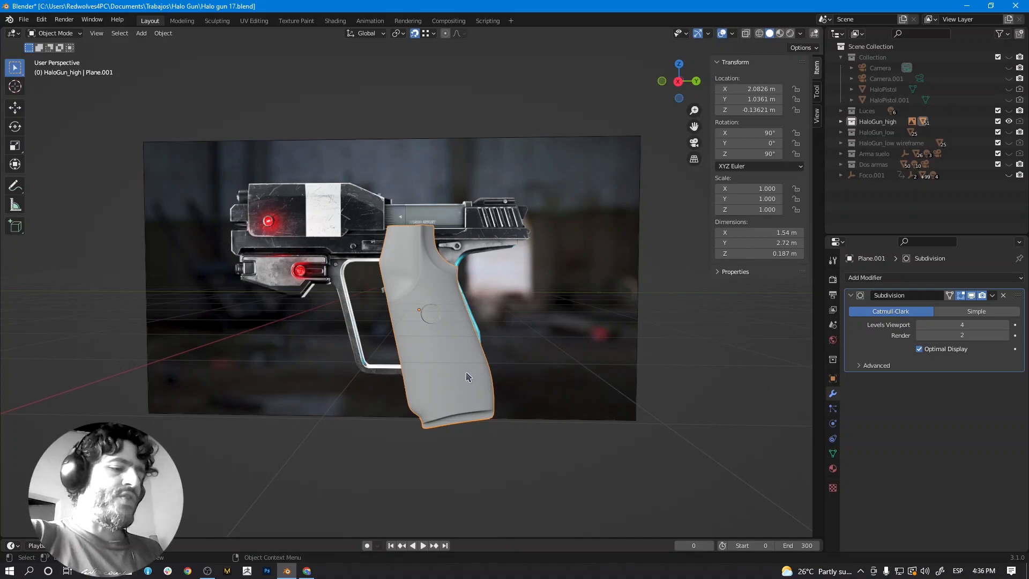
# Examine the smoothed grip's upper recess and notch from the side and from below, checking its mesh as well.
pyautogui.press('KP_3')
pyautogui.keyDown('shift'); pyautogui.moveTo(454, 340); pyautogui.dragTo(470, 339, button='middle'); pyautogui.keyUp('shift')
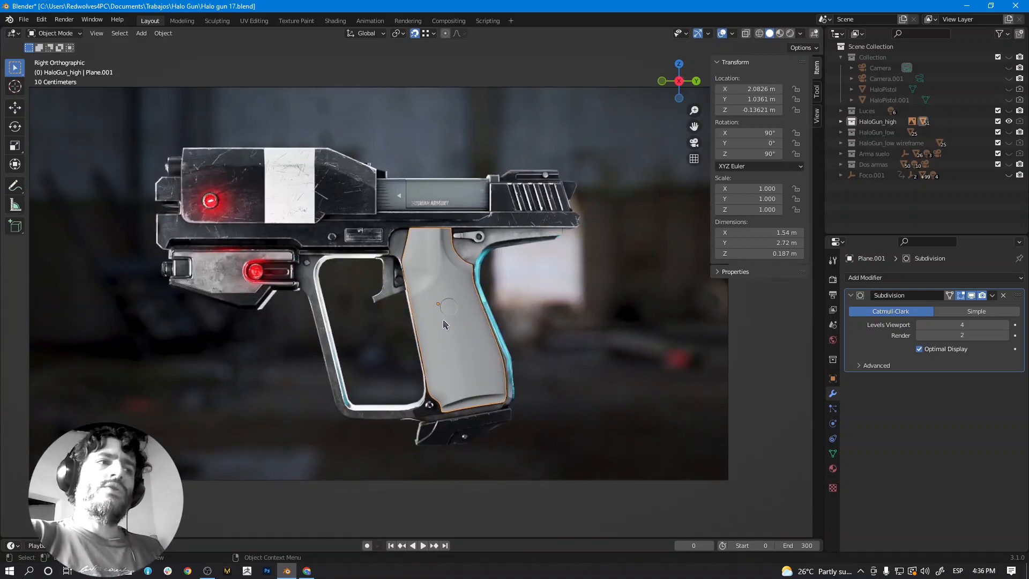
pyautogui.scroll(6, 443, 320)
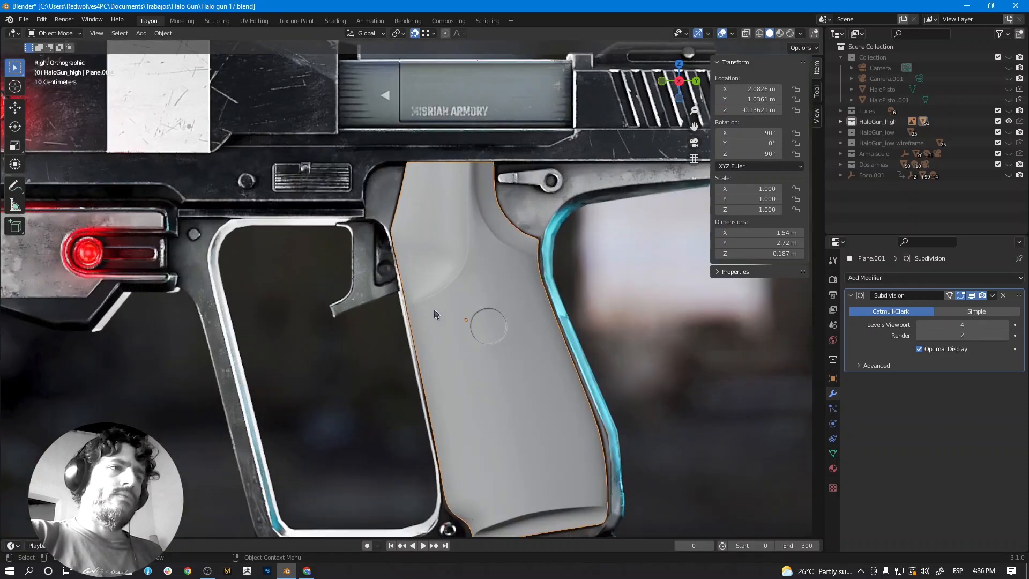
pyautogui.moveTo(456, 293); pyautogui.dragTo(394, 322, button='middle')
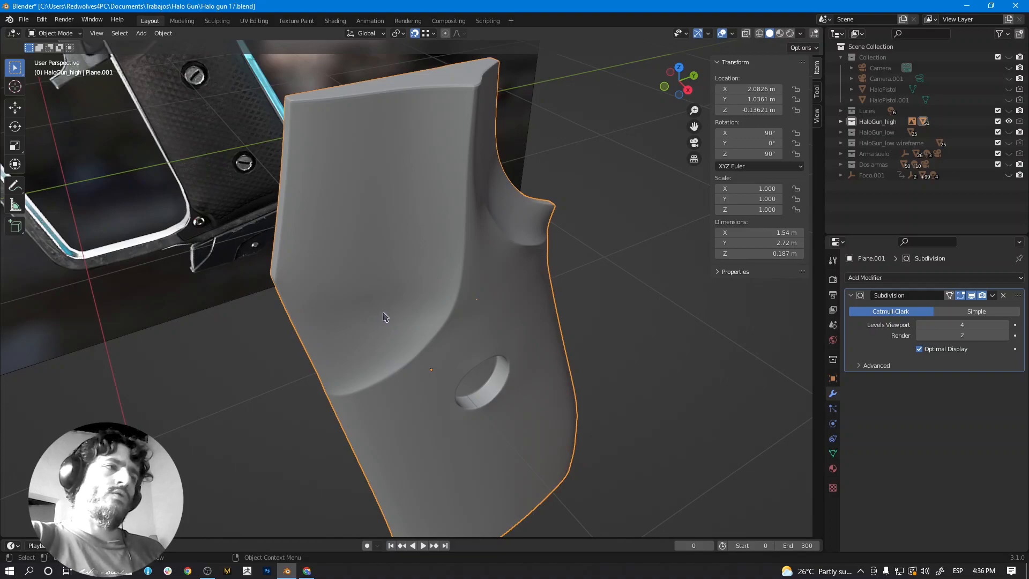
pyautogui.moveTo(389, 324)
pyautogui.mouseDown(button='middle')
pyautogui.moveTo(368, 195)
pyautogui.moveTo(396, 306)
pyautogui.mouseUp(button='middle')
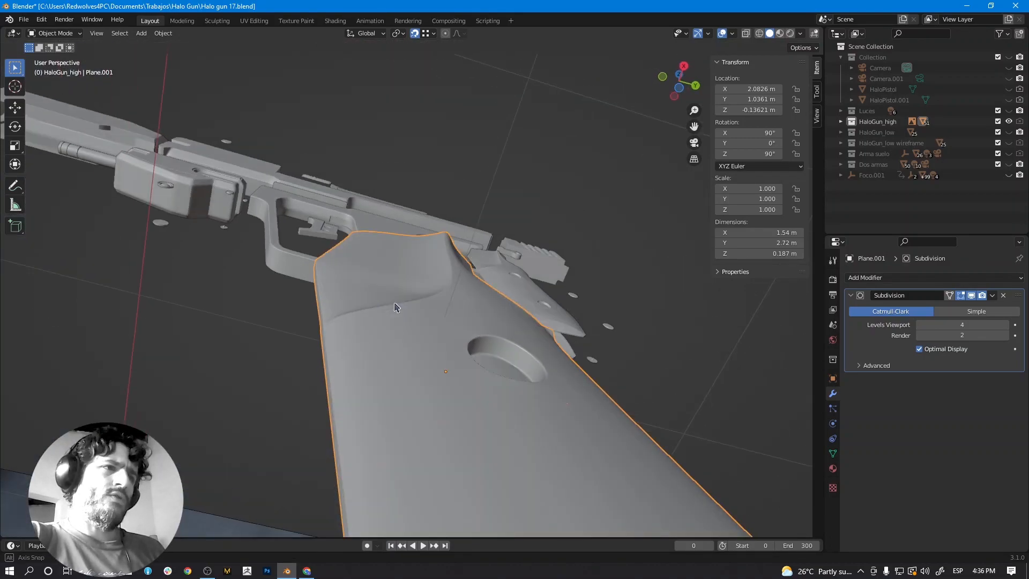
pyautogui.scroll(2, 395, 307)
pyautogui.scroll(2, 409, 298)
pyautogui.press('Tab')
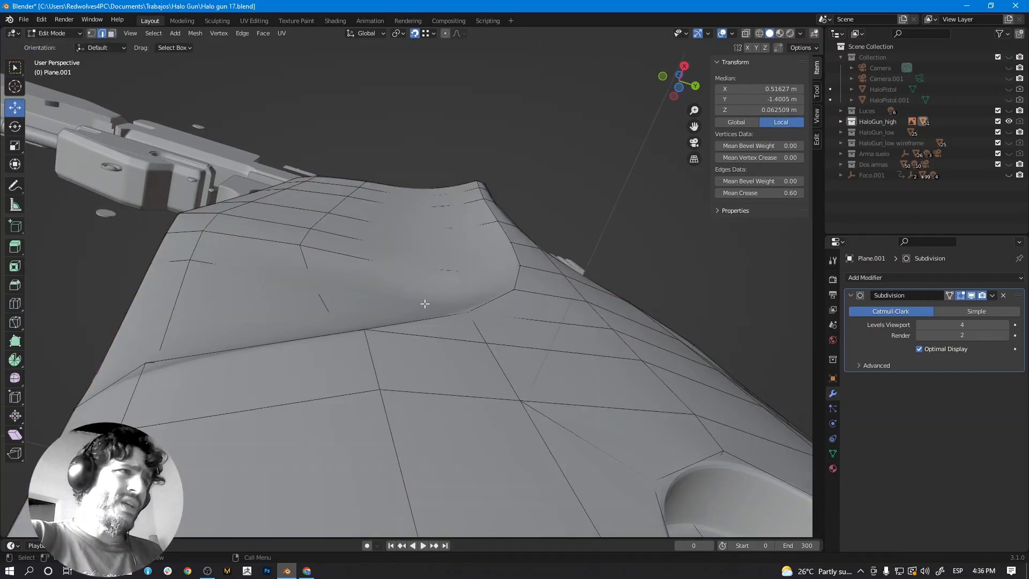
pyautogui.scroll(-5, 457, 292)
pyautogui.press('Tab')
# Compare the grip with the reference in side view and examine the barrel tip and lower module at the pistol's front.
pyautogui.moveTo(456, 292); pyautogui.dragTo(434, 347, button='middle')
pyautogui.scroll(-3, 448, 321)
pyautogui.keyDown('shift'); pyautogui.moveTo(299, 331); pyautogui.dragTo(357, 359, button='middle'); pyautogui.keyUp('shift')
pyautogui.scroll(5, 358, 364)
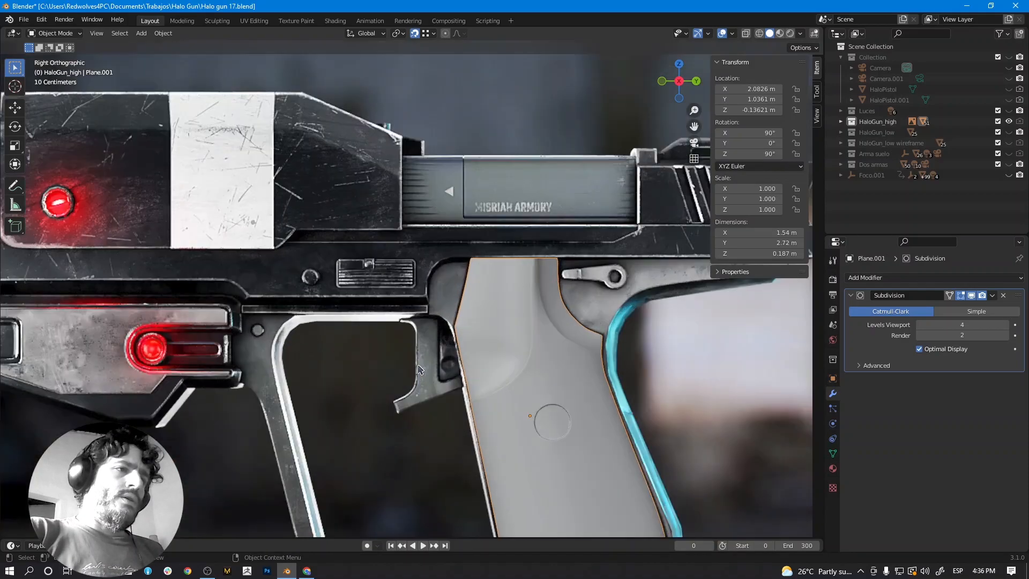
pyautogui.scroll(-5, 390, 300)
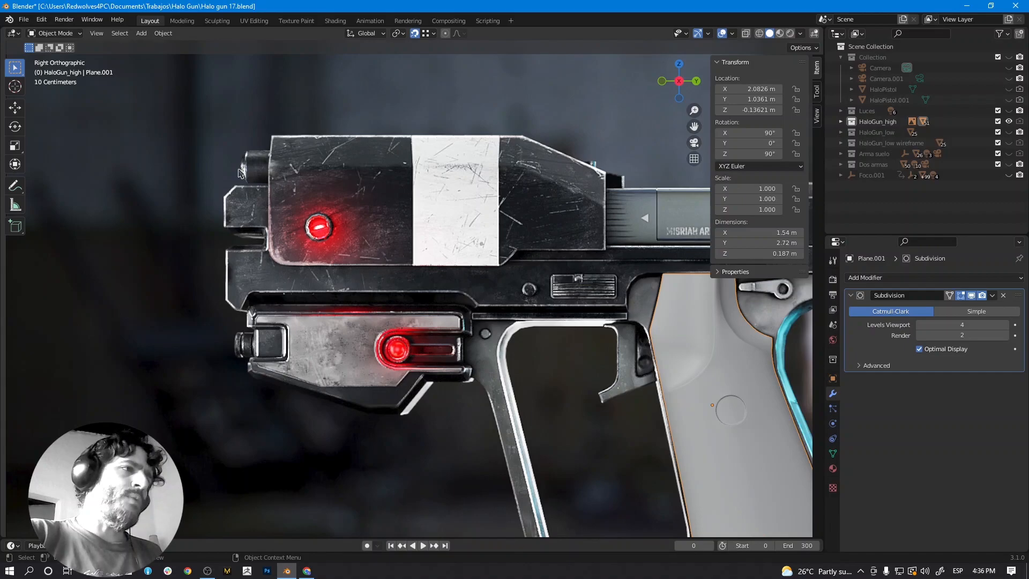
pyautogui.scroll(-5, 355, 288)
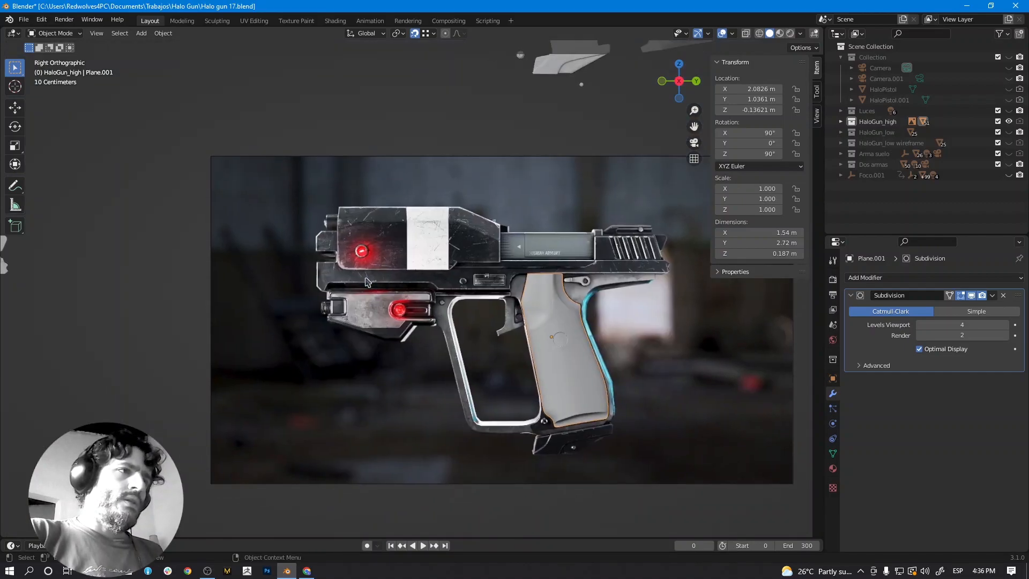
pyautogui.scroll(8, 412, 167)
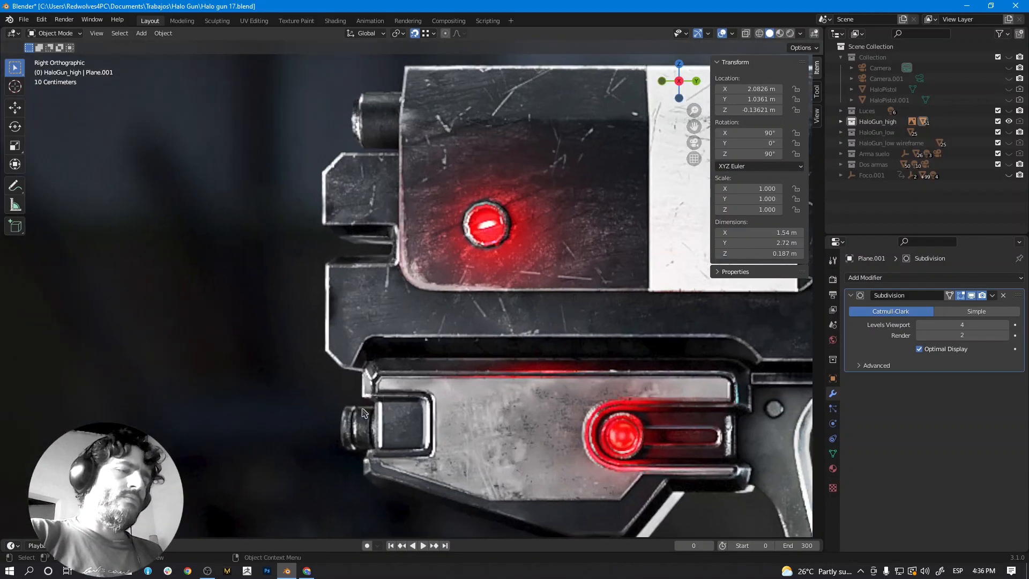
pyautogui.scroll(-6, 406, 346)
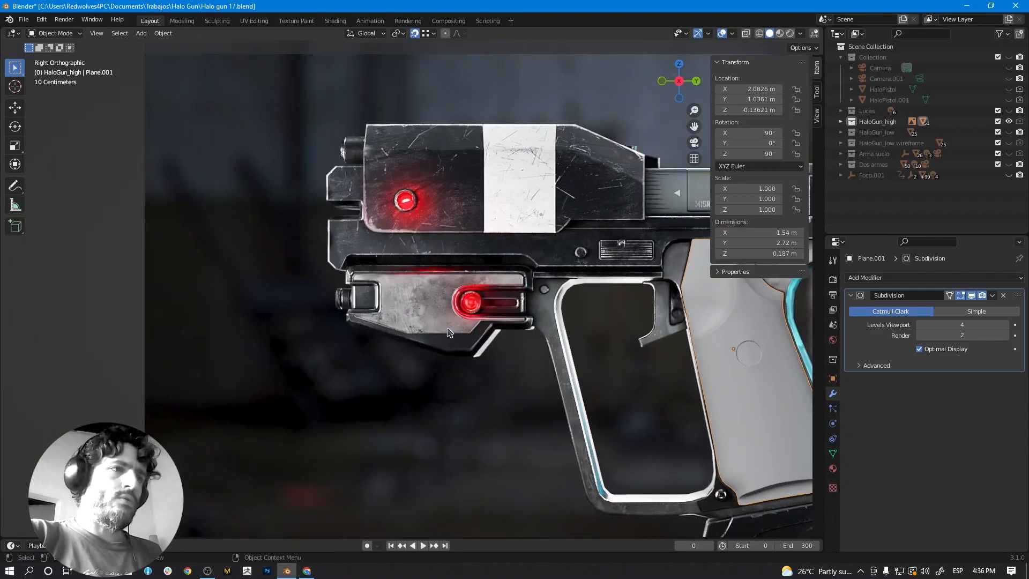
# Add a cylinder and move it to the front end of the reference pistol, at about Y -3.21 m and Z 1.74 m.
pyautogui.hotkey('shift', 'a')
pyautogui.moveTo(475, 344)
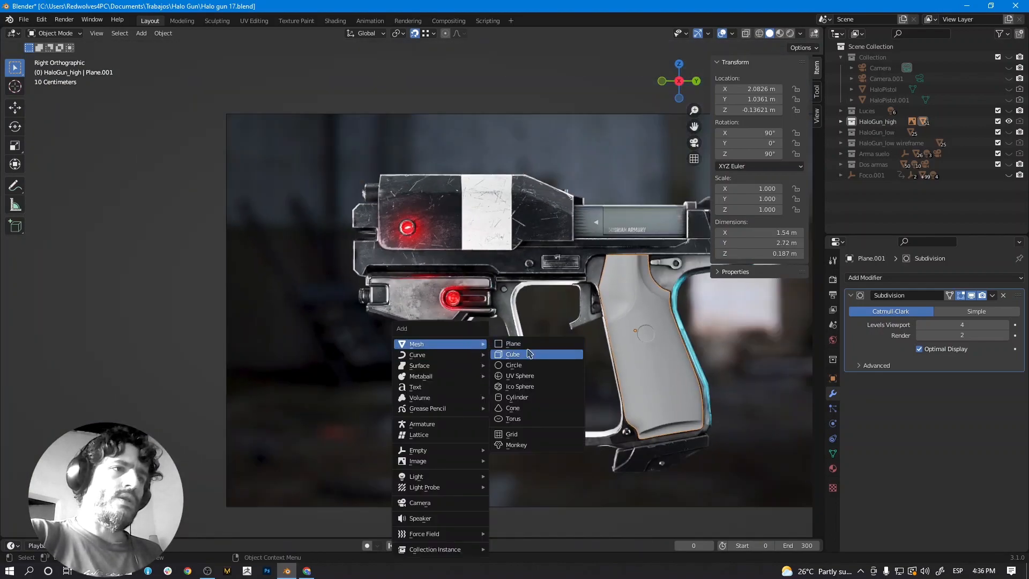
pyautogui.click(536, 397)
pyautogui.scroll(-2, 552, 375)
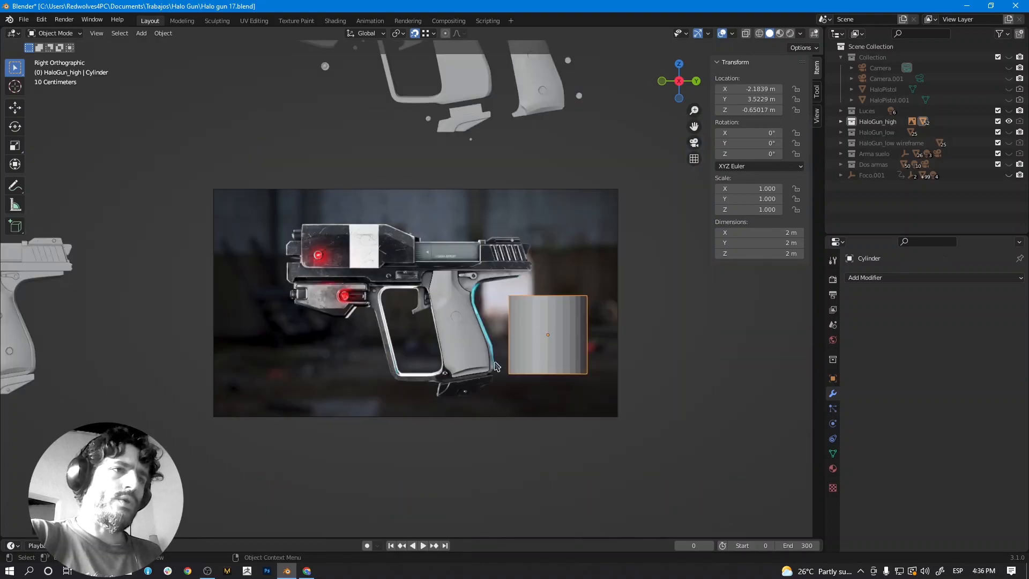
pyautogui.scroll(3, 597, 377)
pyautogui.press('g')
pyautogui.click(214, 237)
pyautogui.press('KP_Decimal')
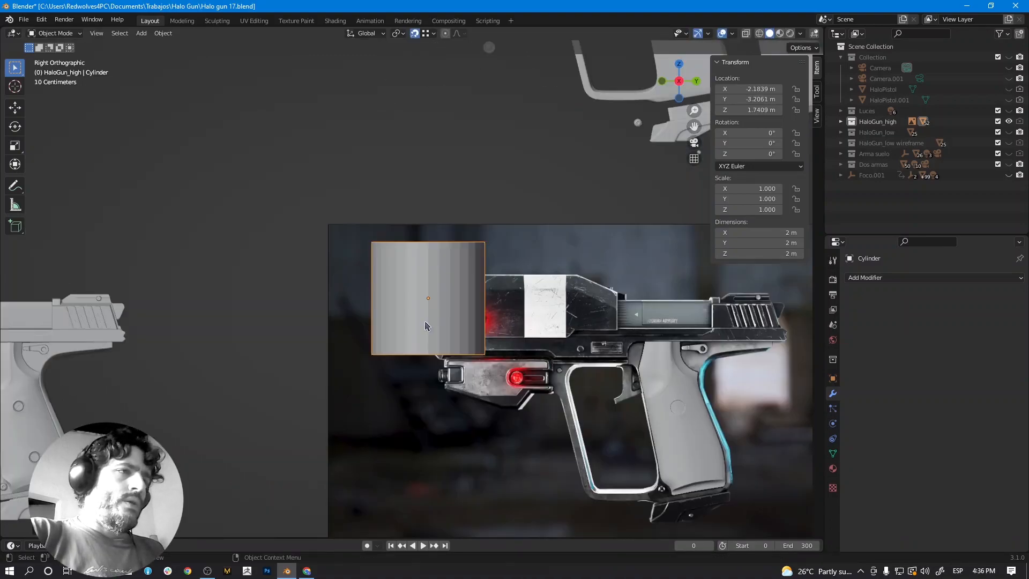
# Switch the viewport to wireframe shading so that the reference barrel shows through the cylinder.
pyautogui.hotkey('shift', 'z')
pyautogui.scroll(2, 454, 325)
pyautogui.scroll(1, 482, 321)
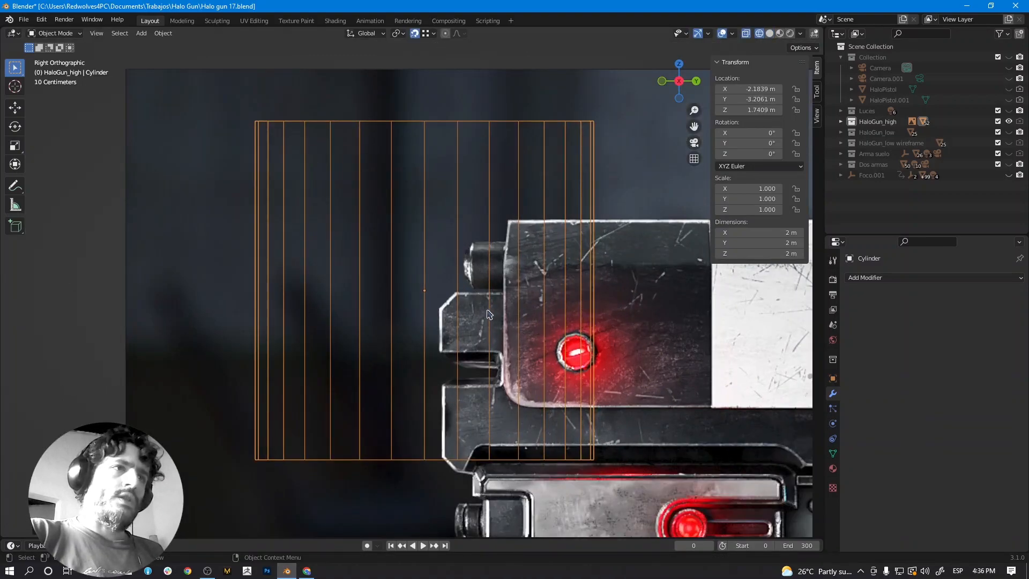
pyautogui.click(770, 33)
pyautogui.click(759, 33)
pyautogui.click(769, 33)
pyautogui.click(759, 33)
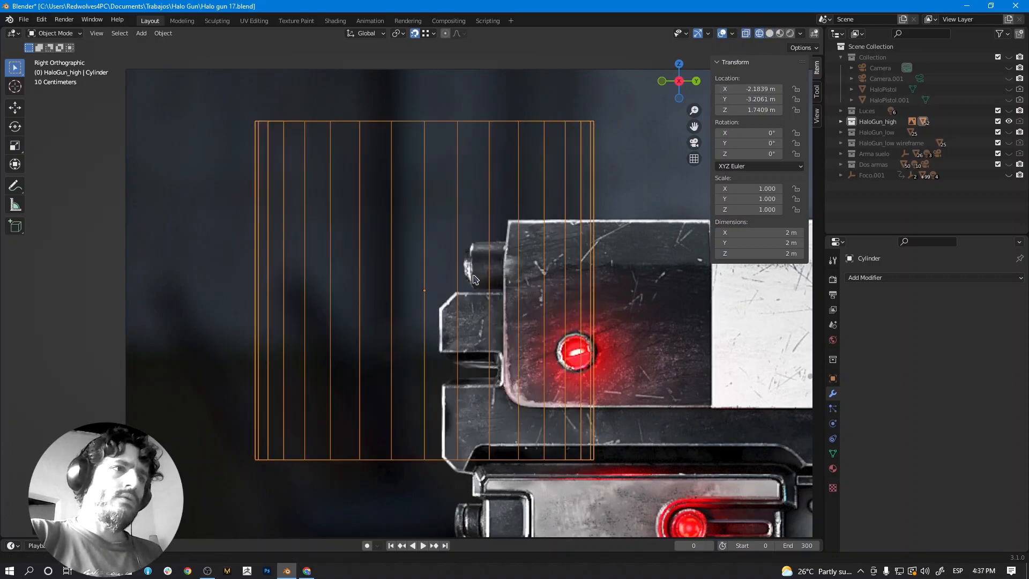
# Open the cylinder's mesh for editing and rotate it 90° so its axis runs along the barrel.
pyautogui.keyDown('shift'); pyautogui.moveTo(483, 278); pyautogui.dragTo(436, 272, button='middle'); pyautogui.keyUp('shift')
pyautogui.click(53, 34)
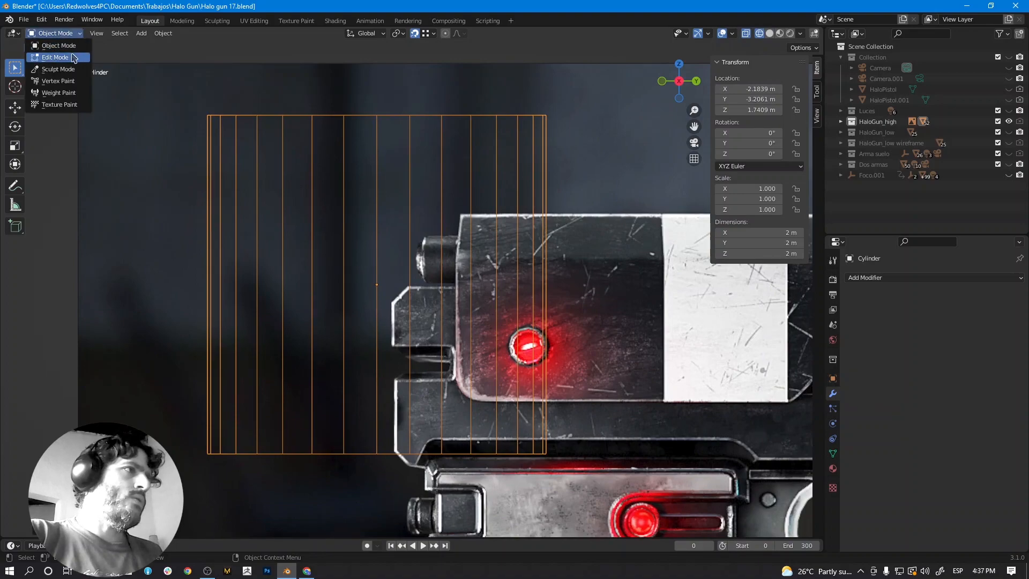
pyautogui.click(53, 58)
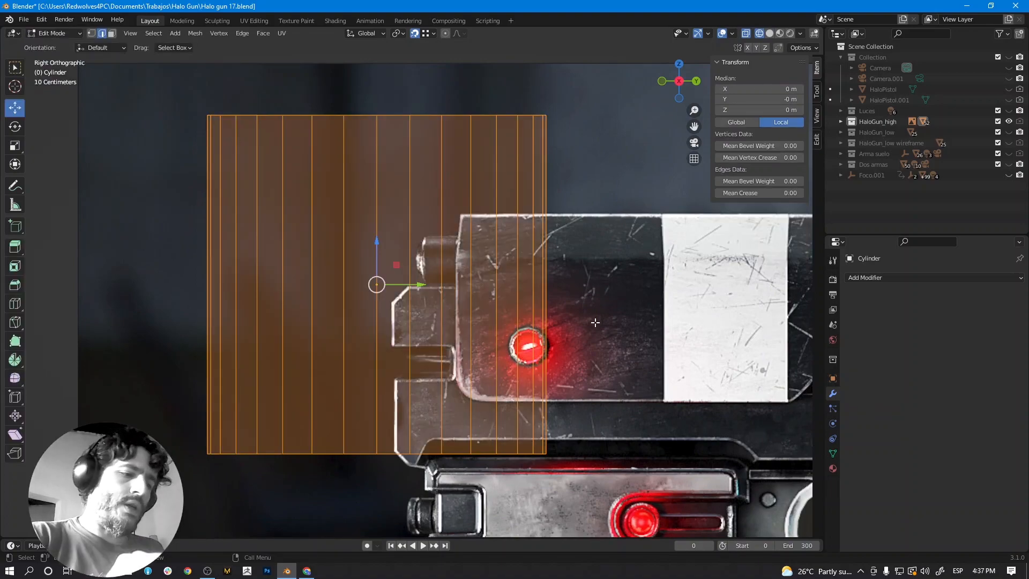
pyautogui.write('r')
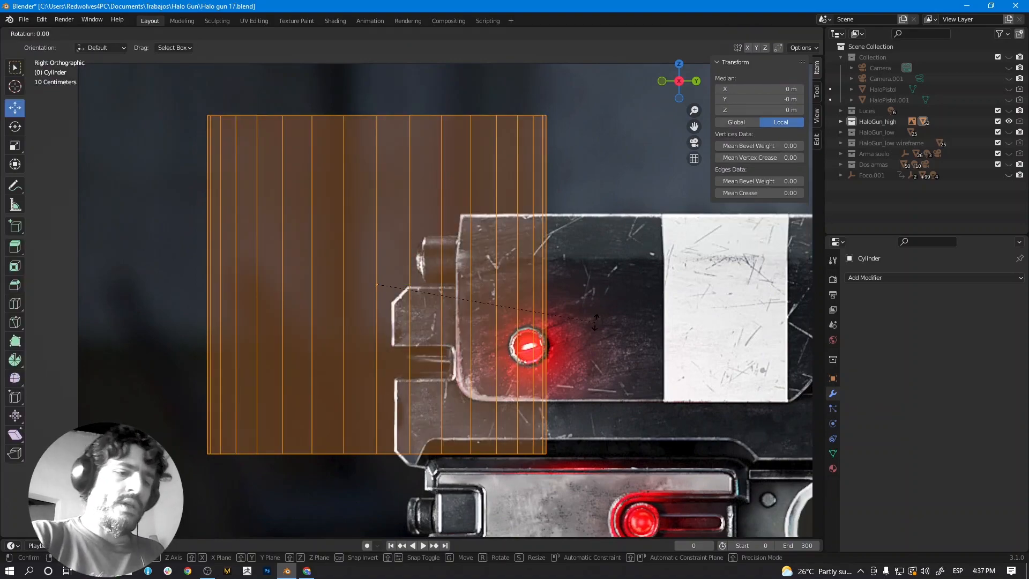
pyautogui.write('90')
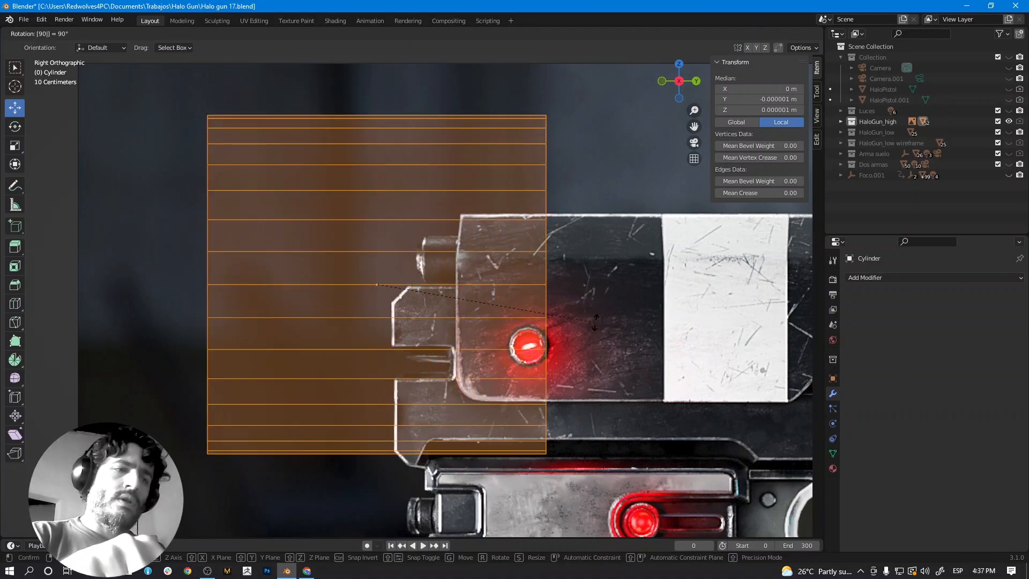
pyautogui.press('Return')
# Scale the cylinder's mesh down uniformly to about 0.41 m in each dimension.
pyautogui.press('s')
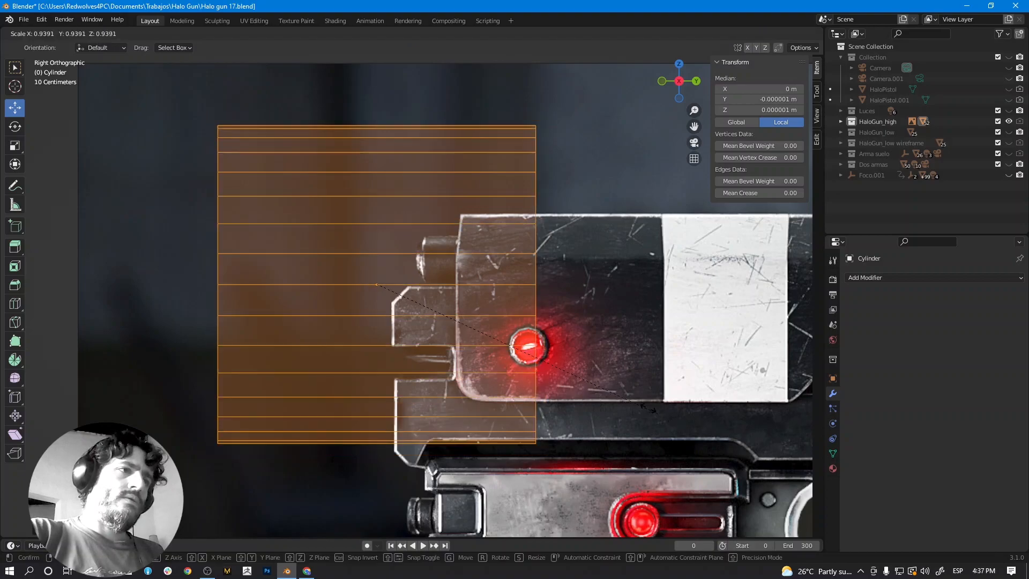
pyautogui.click(498, 337)
pyautogui.press('s')
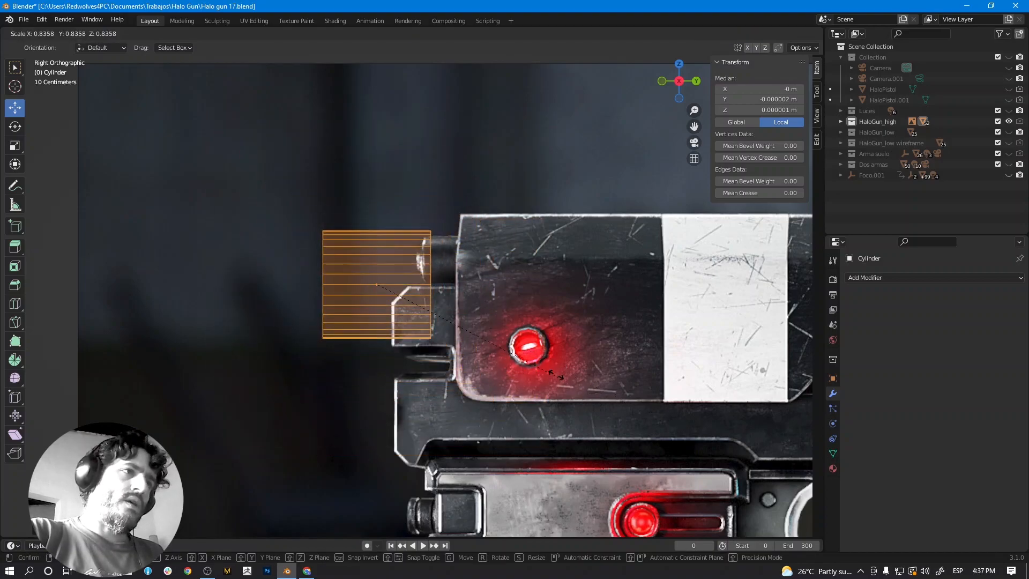
pyautogui.click(506, 350)
pyautogui.scroll(4, 506, 350)
pyautogui.press('s')
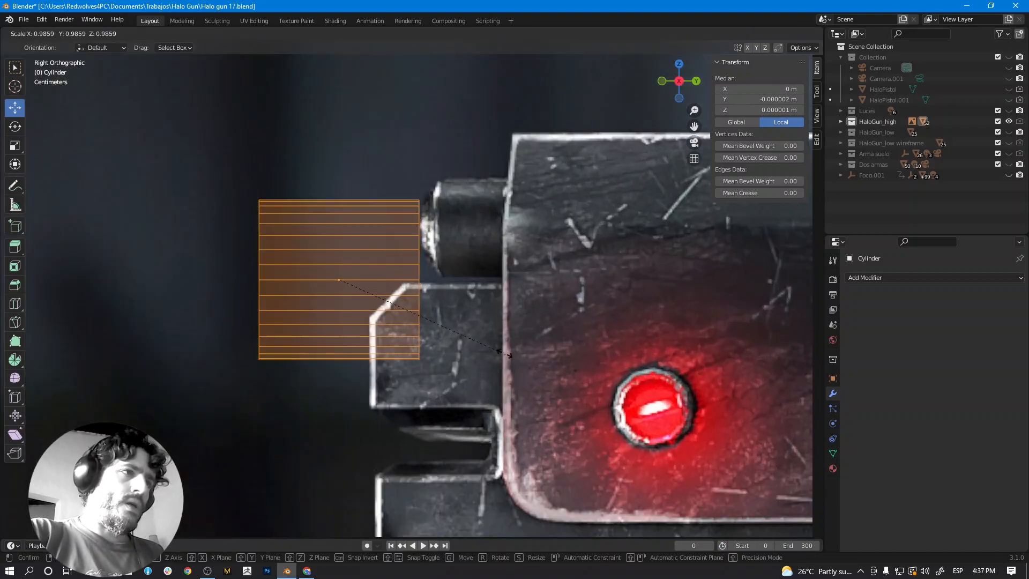
pyautogui.click(471, 346)
pyautogui.press('g')
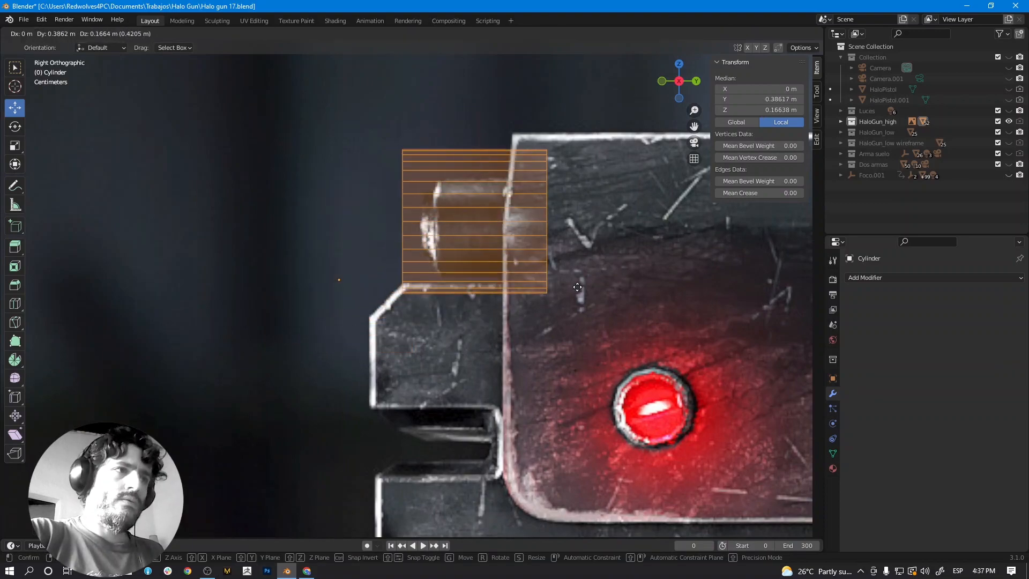
pyautogui.rightClick(579, 288)
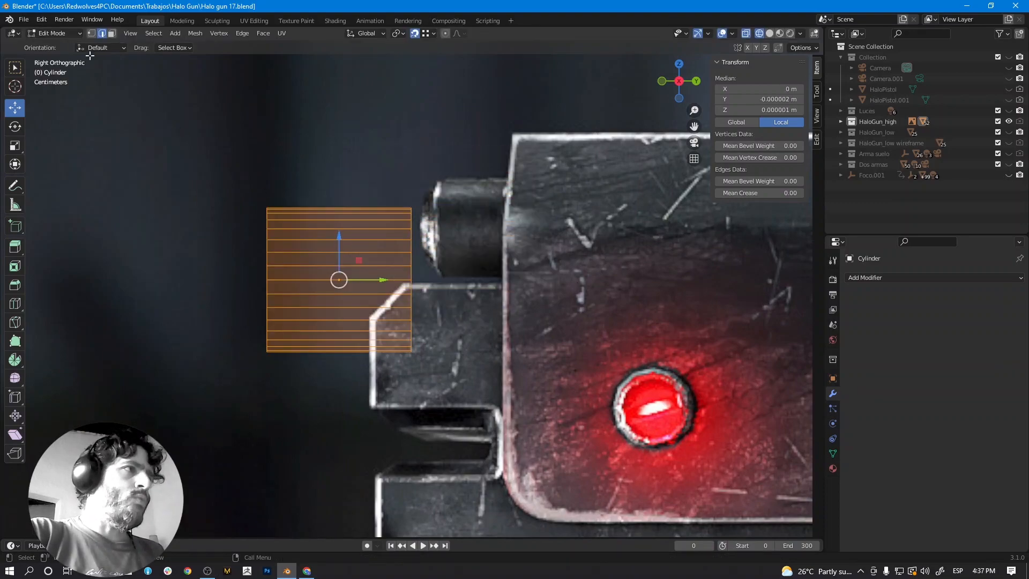
# Leave mesh editing and move the cylinder onto the upper barrel tip, at about Y -2.65 m and Z 1.89 m.
pyautogui.click(65, 33)
pyautogui.click(54, 44)
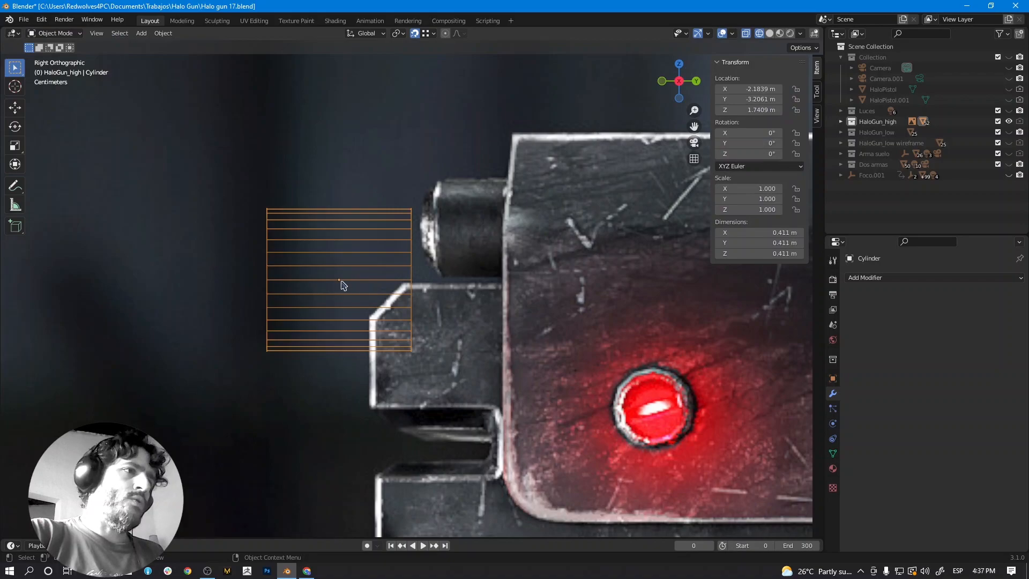
pyautogui.press('g')
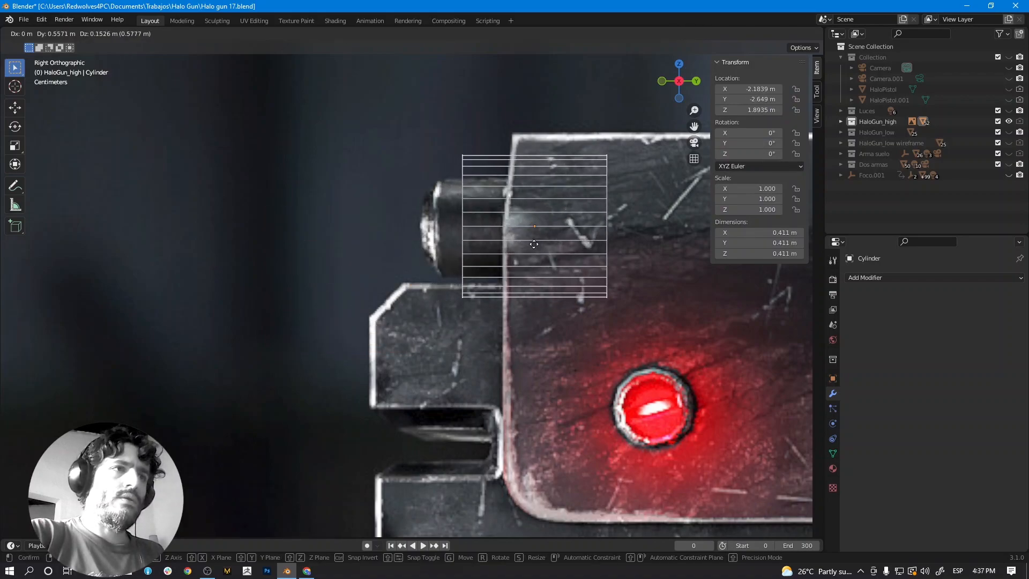
pyautogui.click(534, 244)
# Reopen the cylinder's mesh and scale it down to the barrel tip's thickness, about 0.28 m in diameter.
pyautogui.click(53, 33)
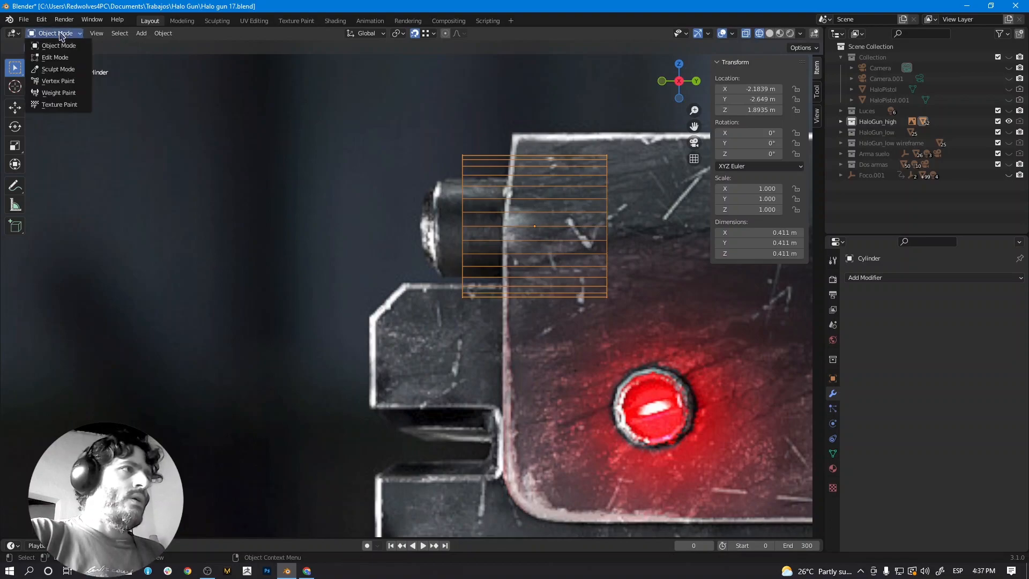
pyautogui.click(60, 57)
pyautogui.keyDown('shift'); pyautogui.moveTo(710, 321); pyautogui.dragTo(564, 349, button='middle'); pyautogui.keyUp('shift')
pyautogui.scroll(2, 563, 349)
pyautogui.press('s')
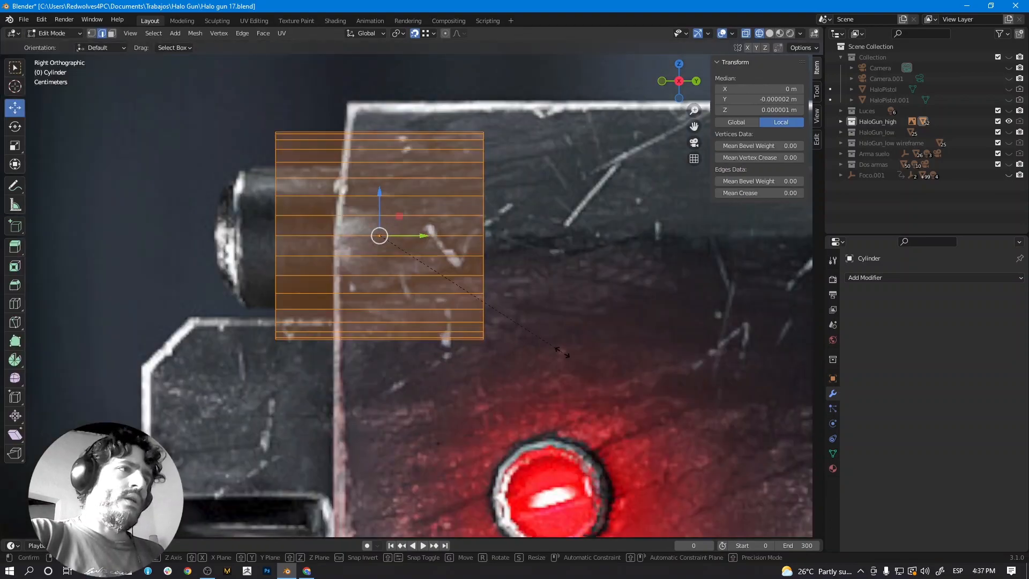
pyautogui.click(508, 314)
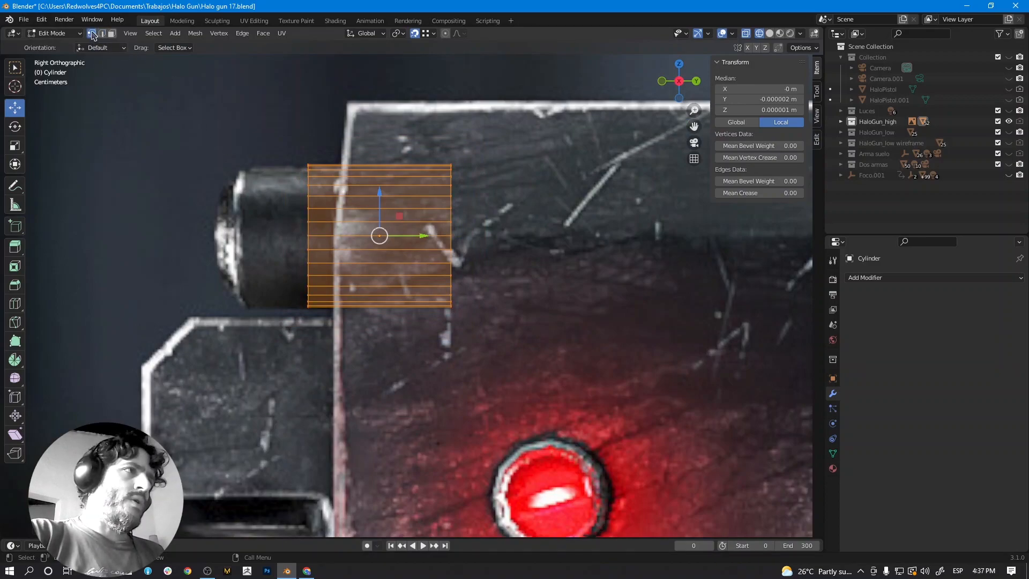
# Select the vertices of the cylinder's front end and extend them along Y to the barrel tip, about 0.42 m total length.
pyautogui.moveTo(276, 119); pyautogui.dragTo(340, 346)
pyautogui.moveTo(277, 114); pyautogui.dragTo(342, 316)
pyautogui.moveTo(349, 236); pyautogui.dragTo(282, 236)
pyautogui.scroll(-3, 358, 277)
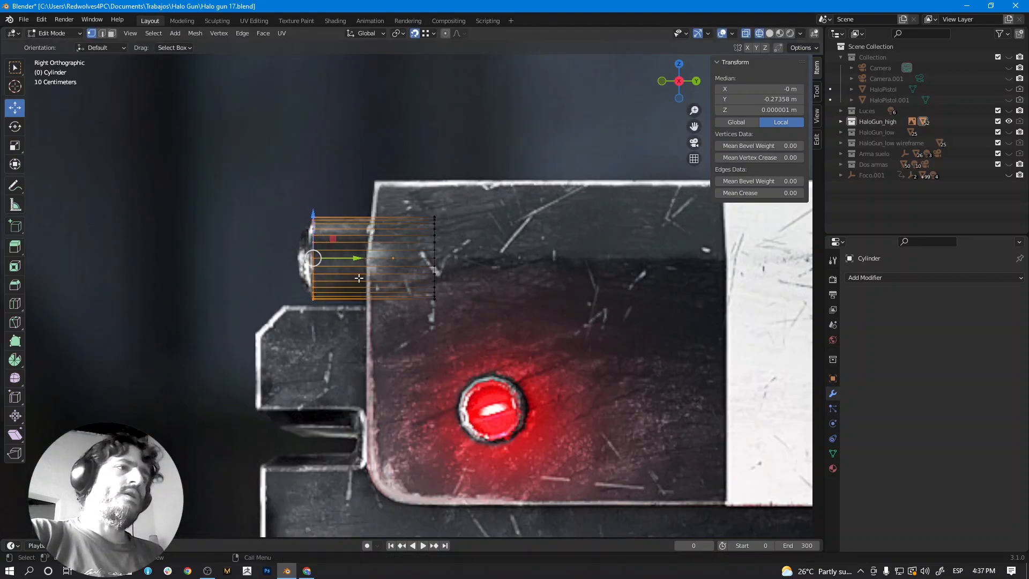
# Leave mesh editing and move the reference image back along X to about -3.33 m, clear of the cylinder.
pyautogui.scroll(3, 374, 287)
pyautogui.keyDown('shift'); pyautogui.moveTo(295, 260); pyautogui.dragTo(448, 284, button='middle'); pyautogui.keyUp('shift')
pyautogui.press('KP_Decimal')
pyautogui.scroll(-8, 475, 314)
pyautogui.press('Tab')
pyautogui.click(444, 277)
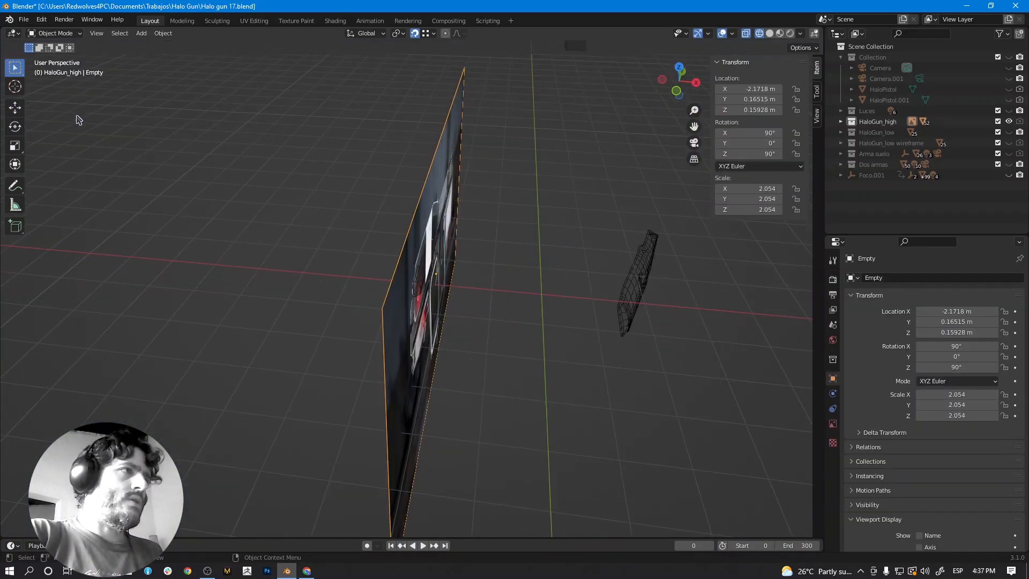
pyautogui.click(20, 107)
pyautogui.moveTo(484, 278); pyautogui.dragTo(415, 274)
pyautogui.hotkey('ctrl', 'z')
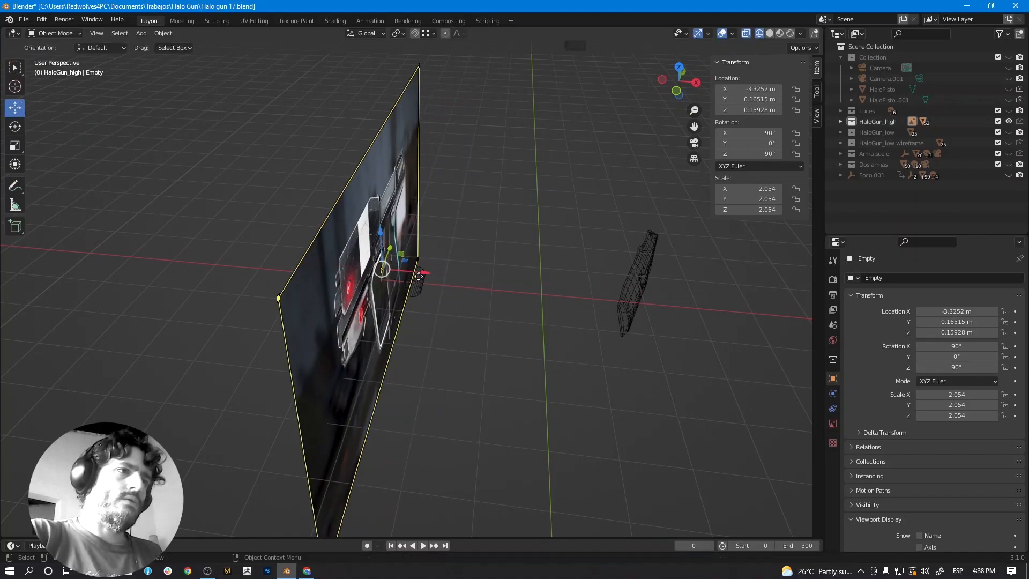
# Select the small barrel-tip cylinder in front of the reference image.
pyautogui.scroll(5, 429, 286)
pyautogui.click(443, 298)
pyautogui.scroll(3, 444, 299)
pyautogui.moveTo(445, 298); pyautogui.dragTo(462, 345, button='middle')
pyautogui.scroll(-5, 447, 275)
pyautogui.press('7')
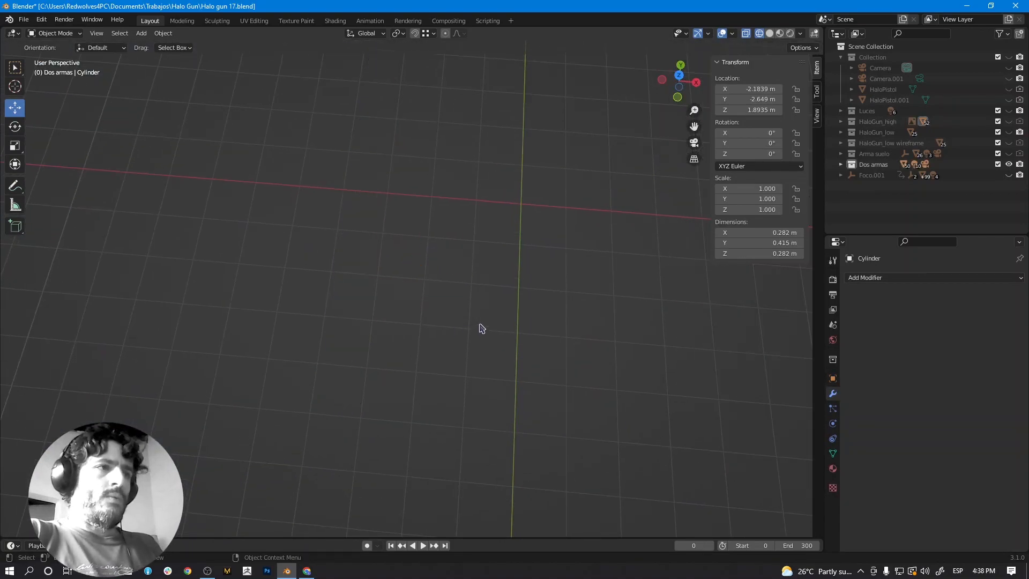
pyautogui.press('1')
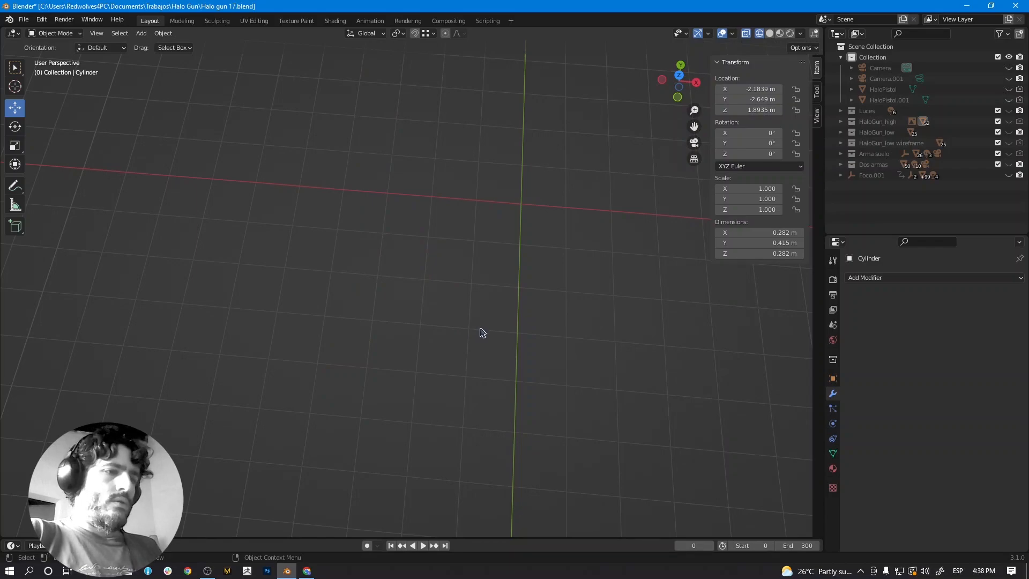
pyautogui.press('3')
pyautogui.keyDown('alt'); pyautogui.moveTo(475, 326); pyautogui.dragTo(432, 311, button='middle'); pyautogui.keyUp('alt')
pyautogui.scroll(2, 479, 331)
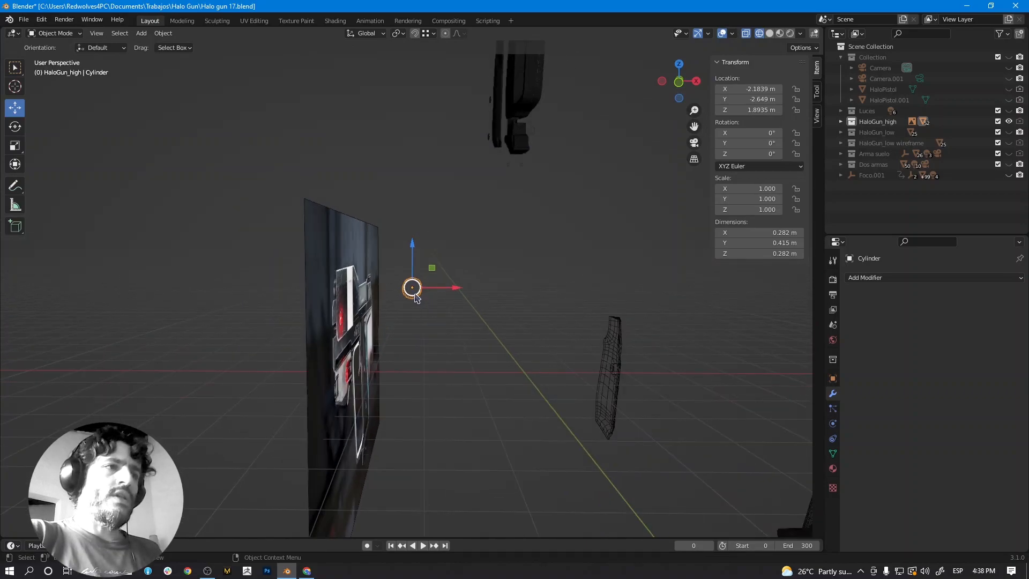
# Center the barrel-tip cylinder by setting its X location to 0 m.
pyautogui.moveTo(523, 346); pyautogui.dragTo(414, 290, button='middle')
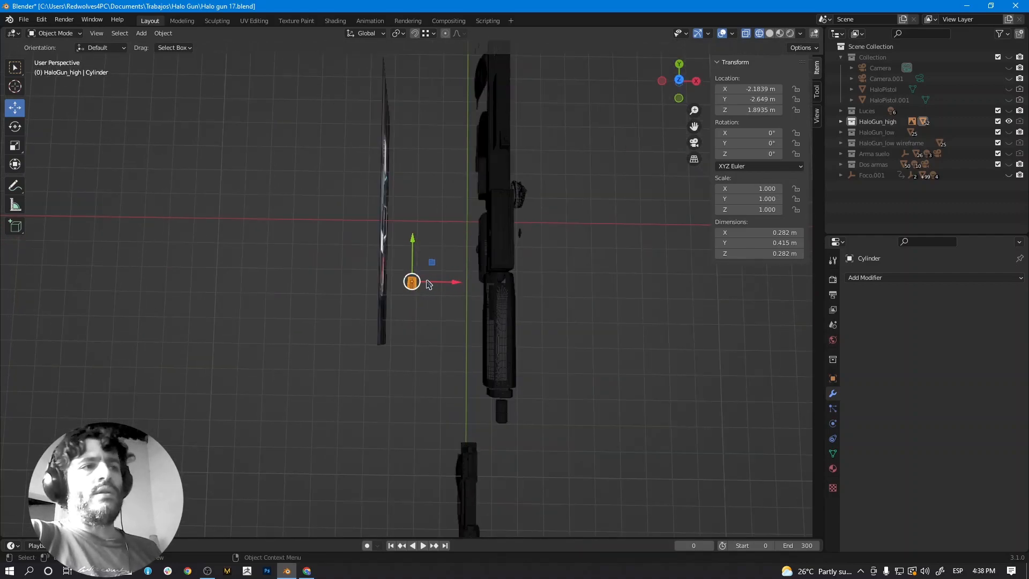
pyautogui.moveTo(429, 305); pyautogui.dragTo(508, 286, button='middle')
pyautogui.click(566, 304)
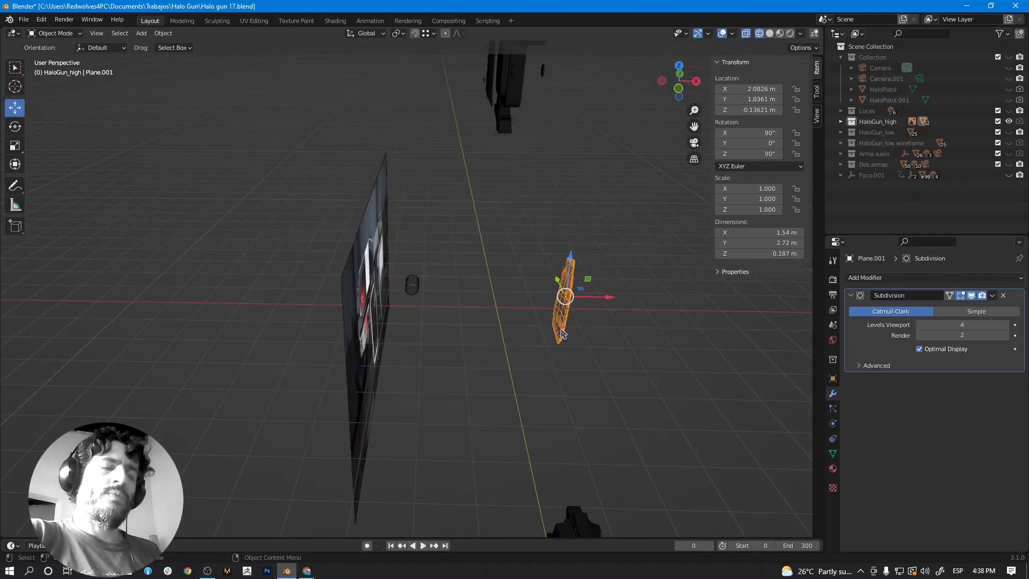
pyautogui.click(414, 285)
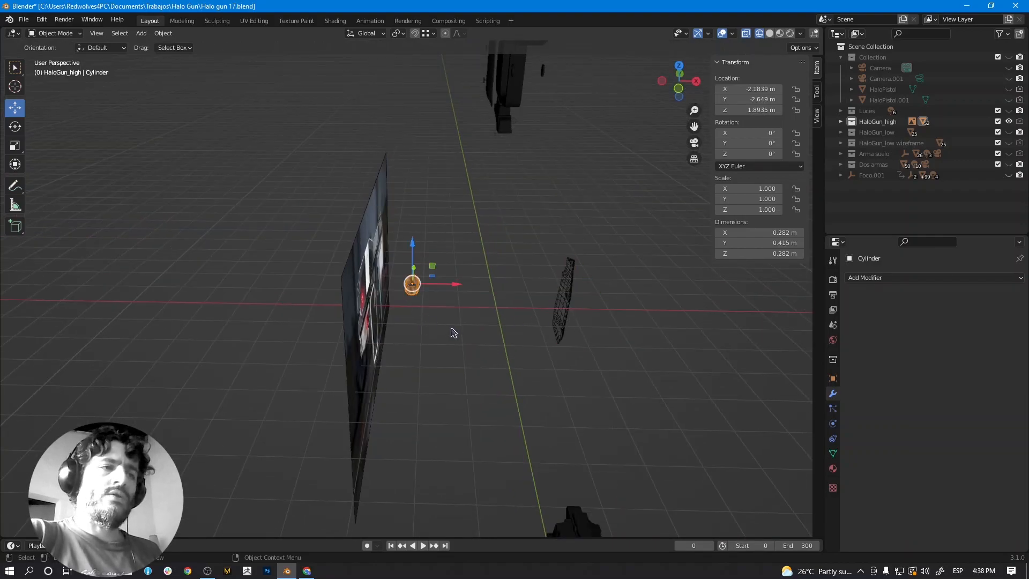
pyautogui.moveTo(496, 354); pyautogui.dragTo(437, 335, button='middle')
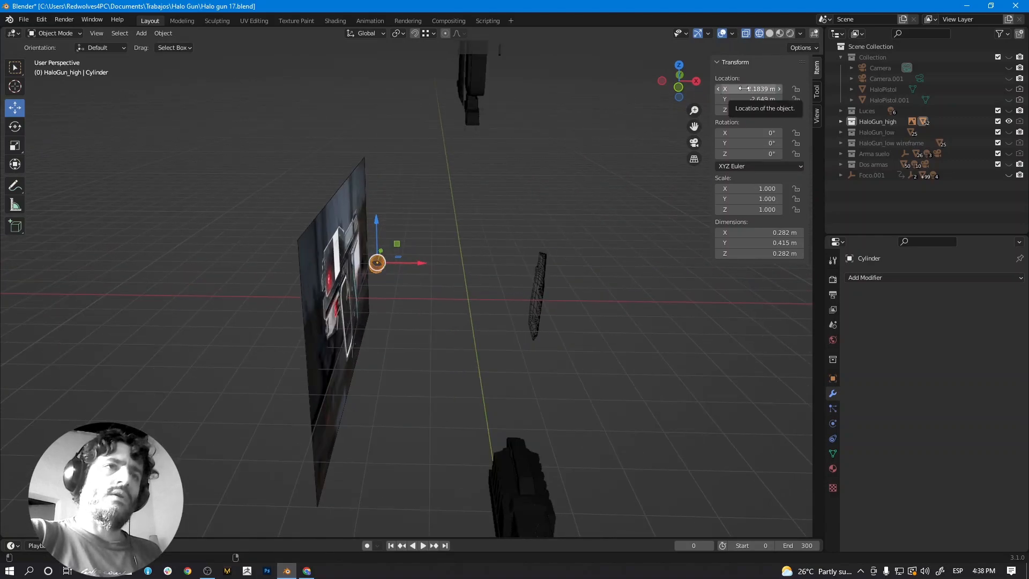
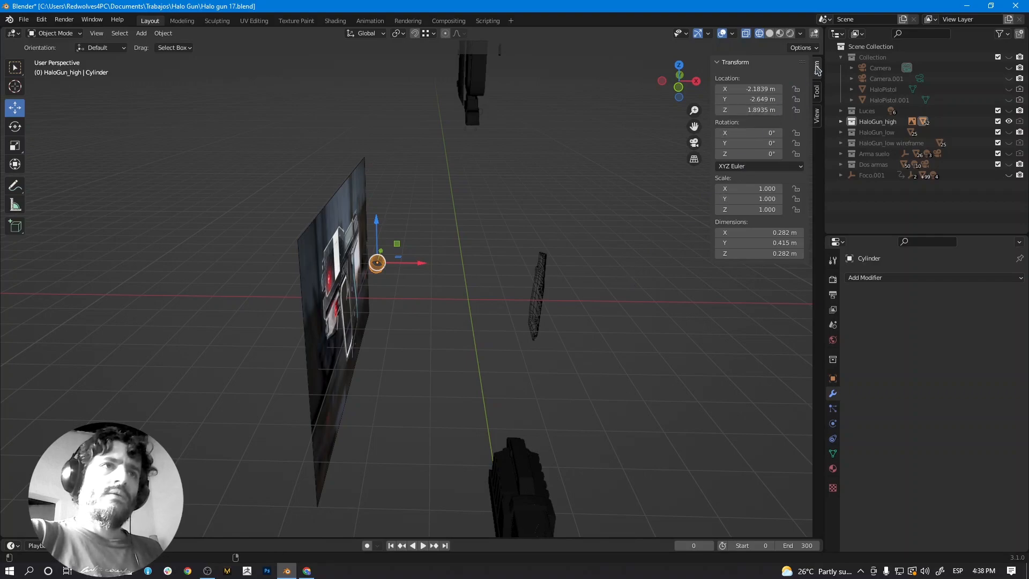
pyautogui.click(751, 89)
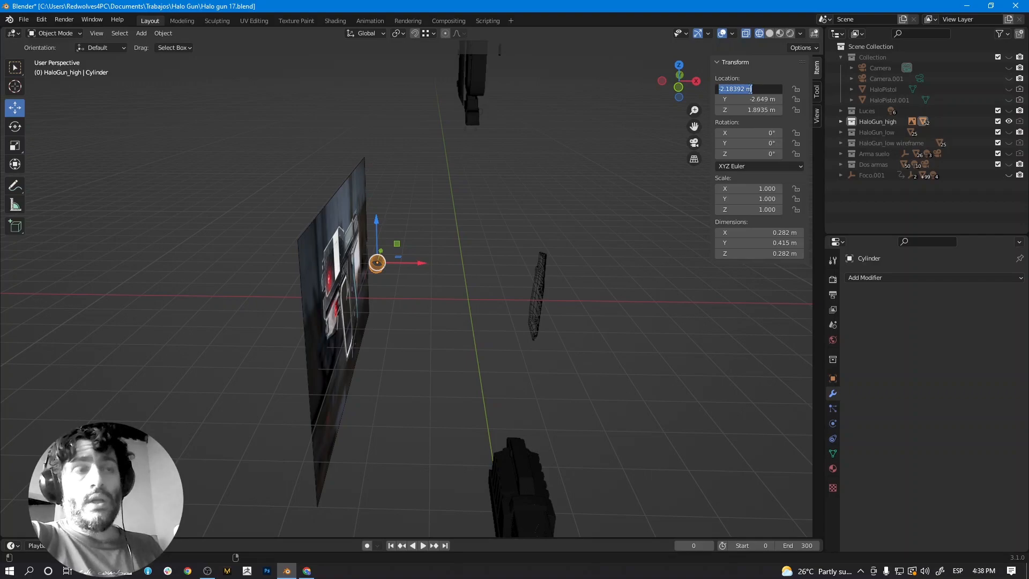
pyautogui.write('0')
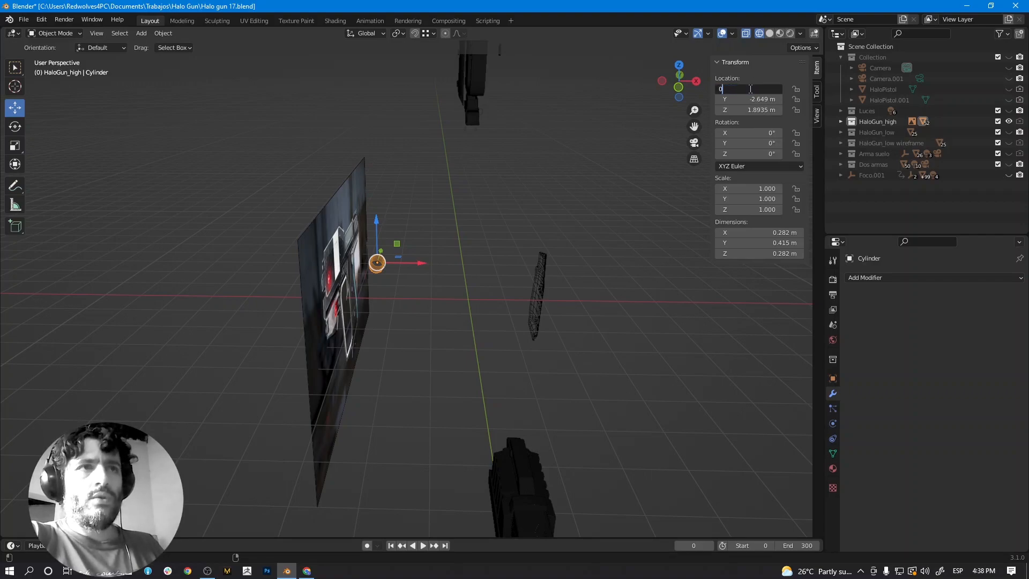
pyautogui.press('Return')
# Select the thin curved wireframe part and move it along X towards the center, to about 0.61 m.
pyautogui.moveTo(499, 314); pyautogui.dragTo(454, 259, button='middle')
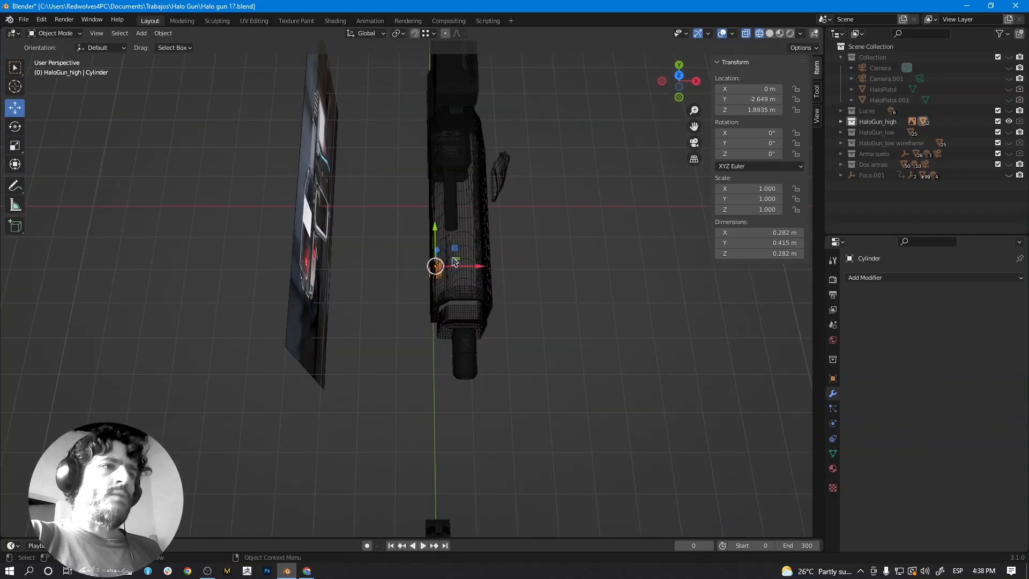
pyautogui.moveTo(465, 296); pyautogui.dragTo(381, 283, button='middle')
pyautogui.moveTo(479, 343); pyautogui.dragTo(433, 305, button='middle')
pyautogui.click(549, 320)
pyautogui.press('g')
pyautogui.press('x')
pyautogui.click(476, 329)
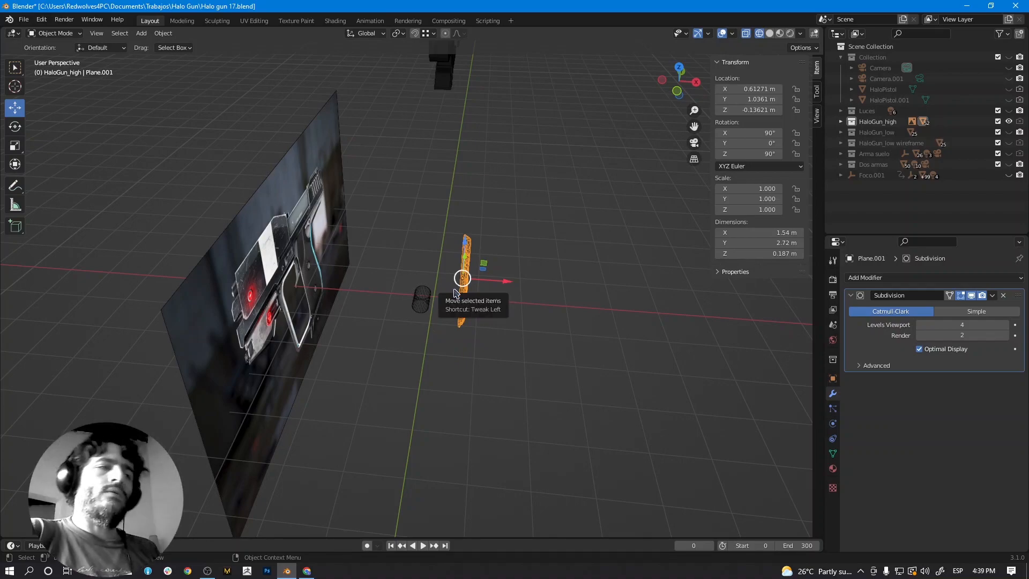
# Select the barrel-tip cylinder again and display the scene with solid shading.
pyautogui.moveTo(471, 324); pyautogui.dragTo(418, 314, button='middle')
pyautogui.click(416, 304)
pyautogui.scroll(5, 423, 319)
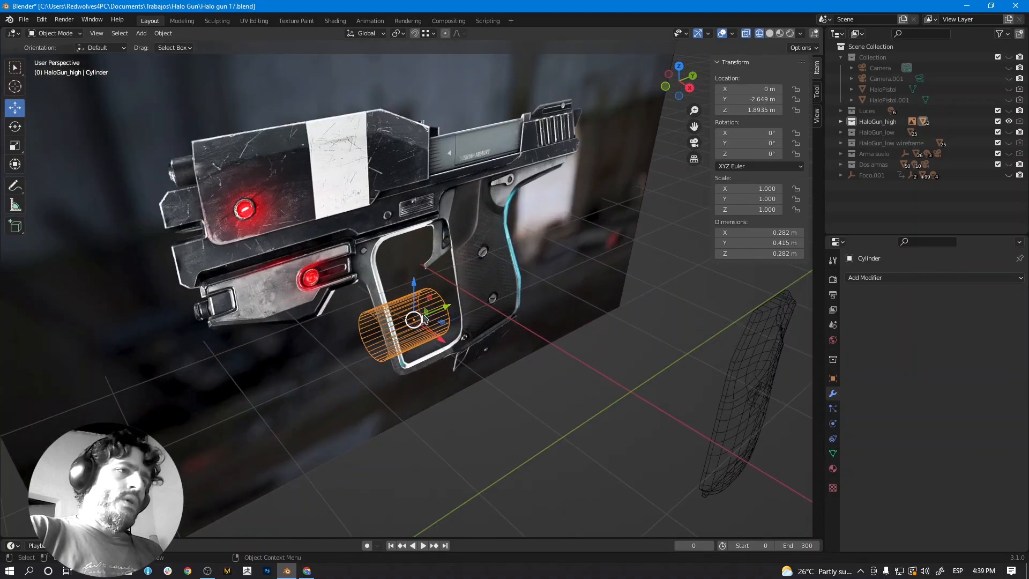
pyautogui.scroll(4, 423, 319)
pyautogui.hotkey('shift', 'z')
pyautogui.scroll(2, 440, 318)
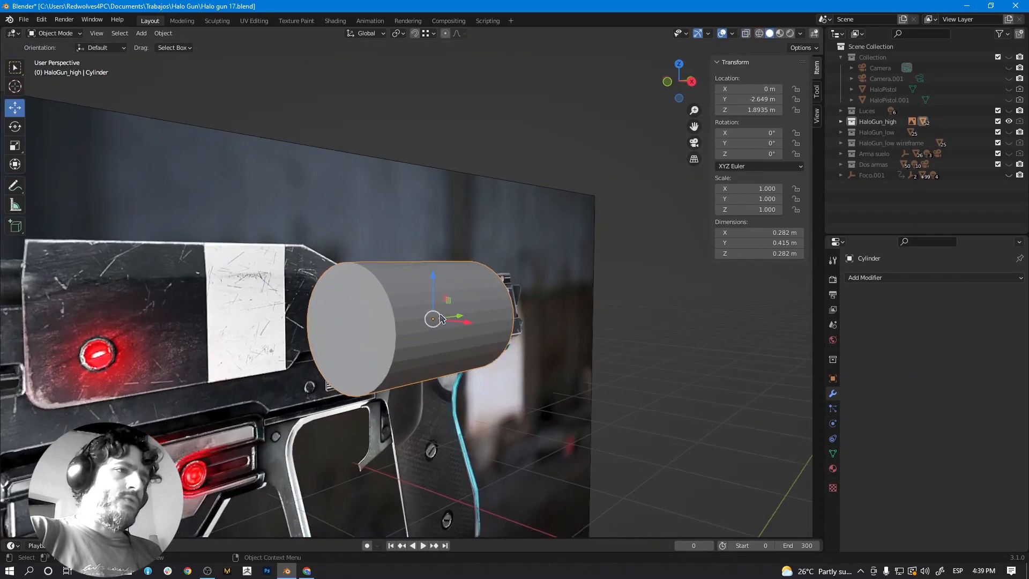
pyautogui.scroll(3, 441, 318)
pyautogui.scroll(2, 457, 312)
pyautogui.scroll(-1, 456, 308)
pyautogui.keyDown('shift'); pyautogui.moveTo(444, 295); pyautogui.dragTo(473, 308, button='middle'); pyautogui.keyUp('shift')
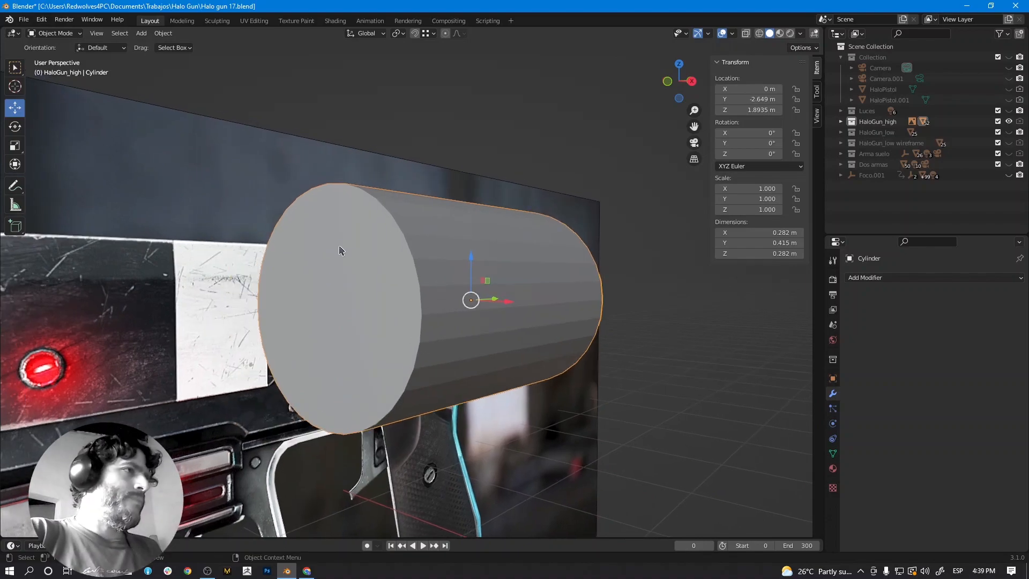
# Open the cylinder's mesh for editing in face selection mode and select only its front cap.
pyautogui.click(61, 39)
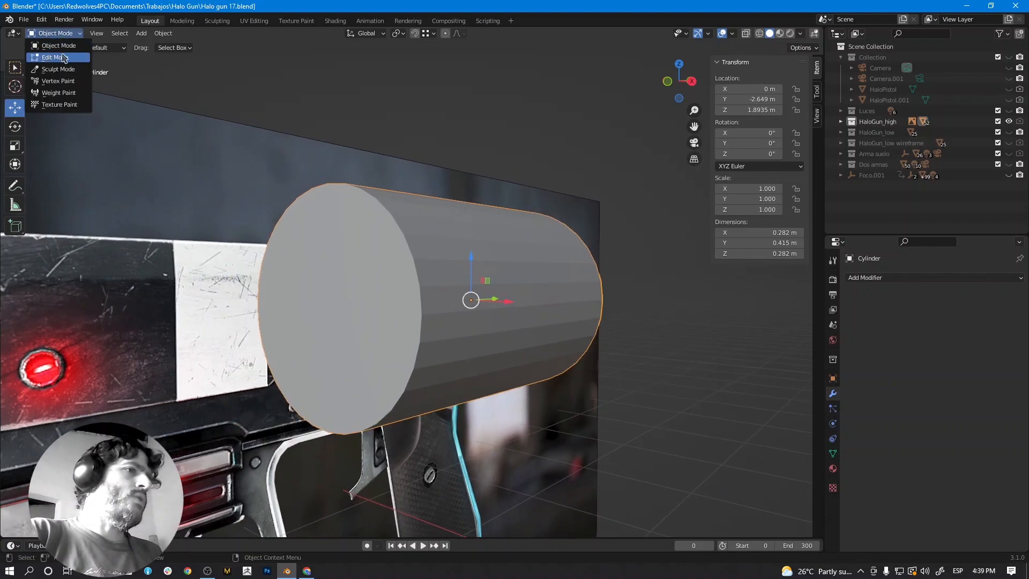
pyautogui.click(64, 56)
pyautogui.click(111, 34)
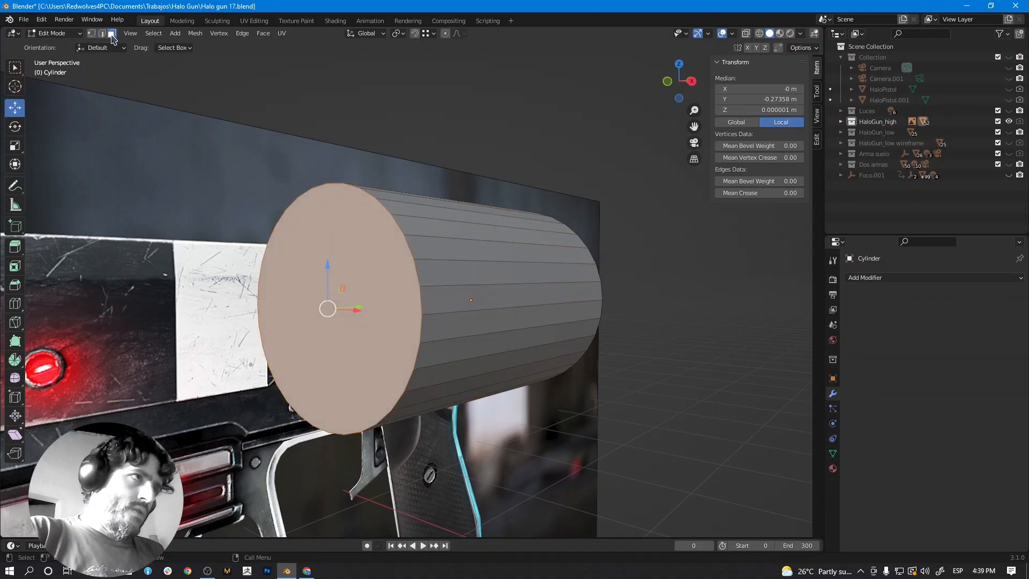
pyautogui.hotkey('alt', 'a')
pyautogui.click(440, 238)
pyautogui.click(378, 263)
pyautogui.scroll(3, 384, 326)
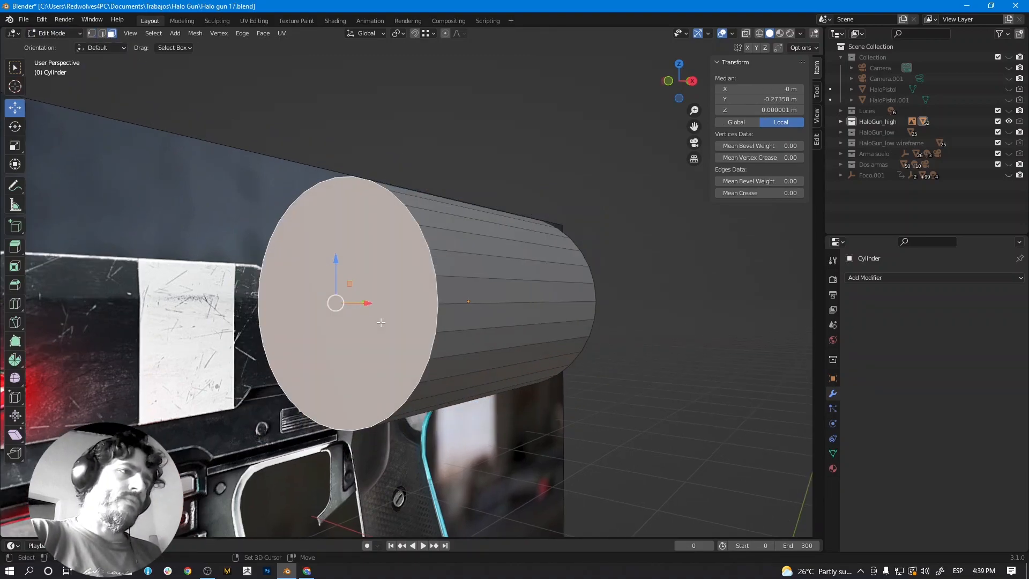
pyautogui.moveTo(390, 323); pyautogui.dragTo(400, 324, button='middle')
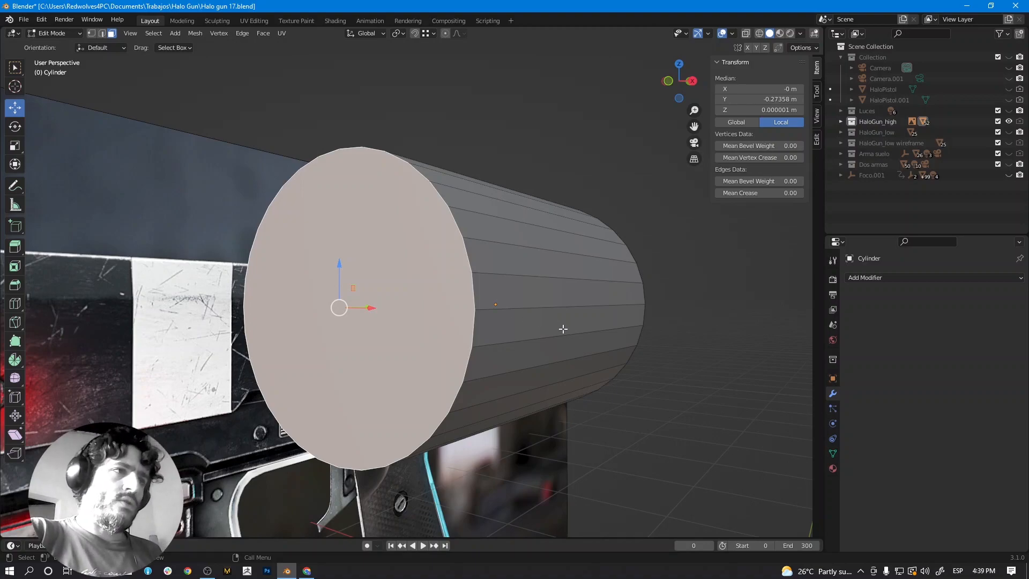
pyautogui.moveTo(545, 342); pyautogui.dragTo(505, 322, button='middle')
# In edge selection mode with see-through display, move the cylinder's front end forward along Y to about -0.289 m local.
pyautogui.click(105, 34)
pyautogui.moveTo(330, 230)
pyautogui.mouseDown(button='middle')
pyautogui.moveTo(375, 233)
pyautogui.moveTo(330, 231)
pyautogui.mouseUp(button='middle')
pyautogui.hotkey('alt', 'z')
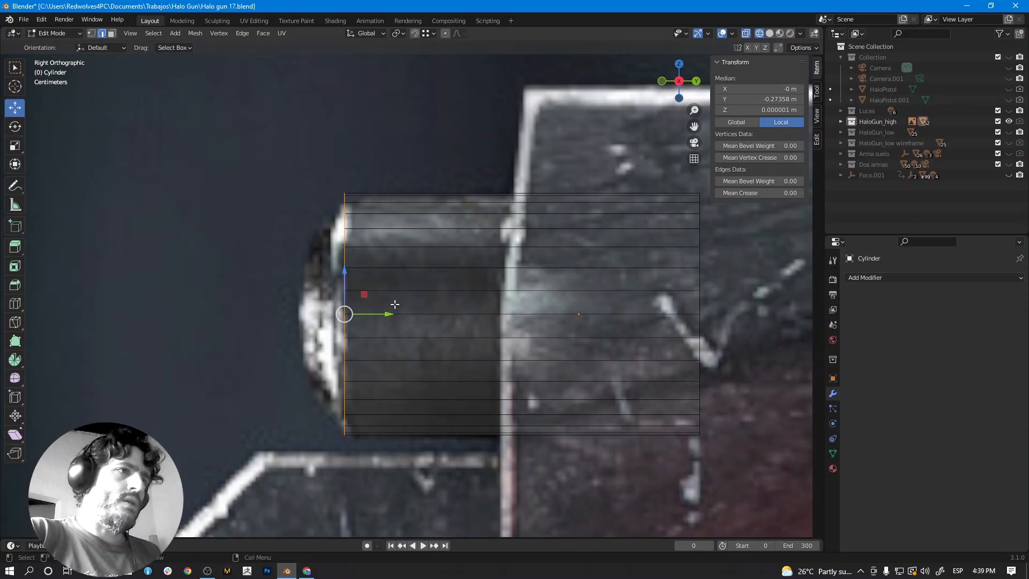
pyautogui.moveTo(385, 312); pyautogui.dragTo(369, 309)
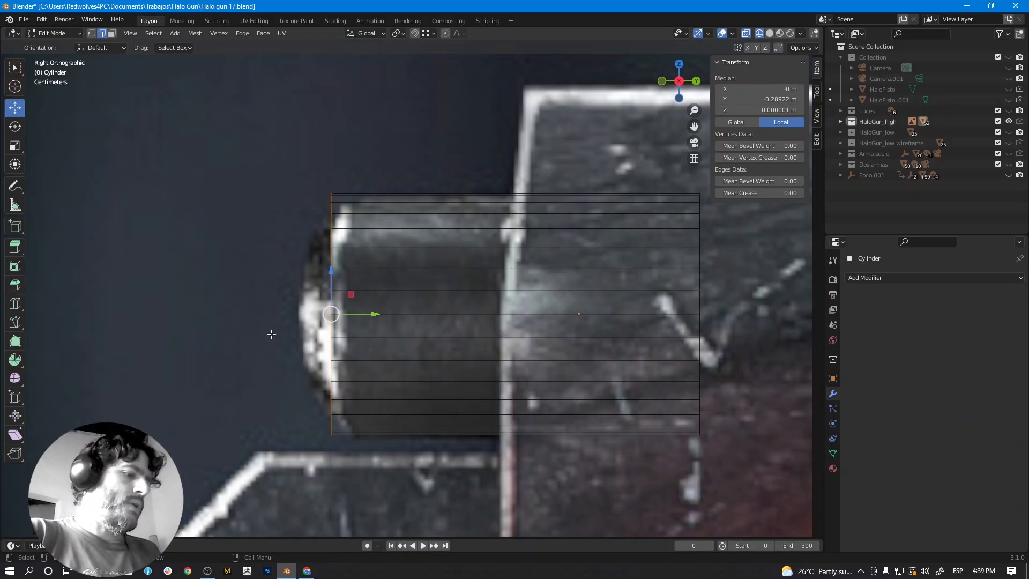
# Bevel the cylinder's front rim with one segment about 0.05 m wide and shift it forward along Y to about -0.295 m local.
pyautogui.hotkey('ctrl', 'b')
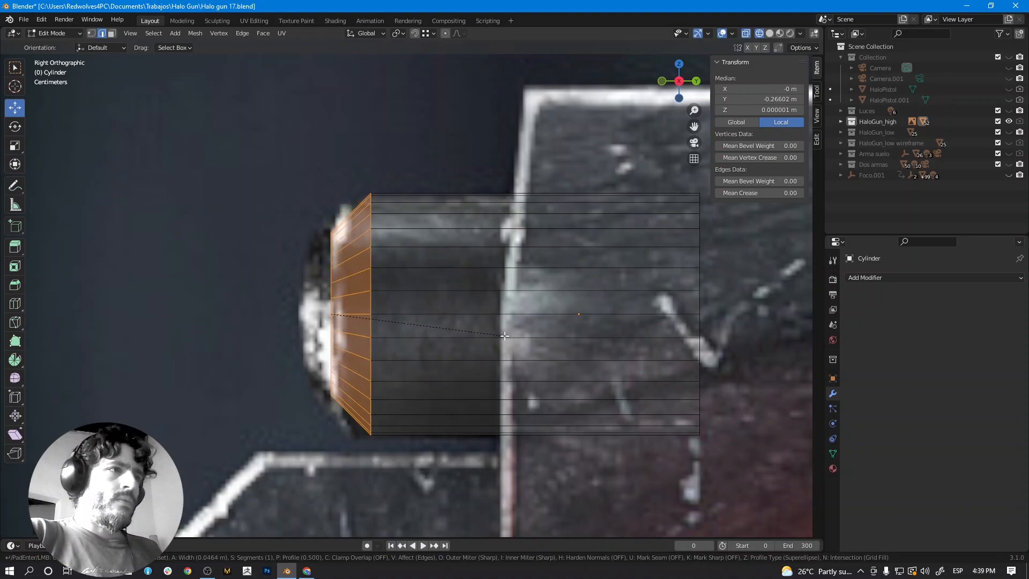
pyautogui.click(511, 336)
pyautogui.moveTo(395, 315); pyautogui.dragTo(366, 315)
# Return to solid shading and select the small round cap in front of the bevel in face selection mode.
pyautogui.moveTo(429, 365); pyautogui.dragTo(423, 240, button='middle')
pyautogui.hotkey('shift', 'z')
pyautogui.scroll(2, 468, 399)
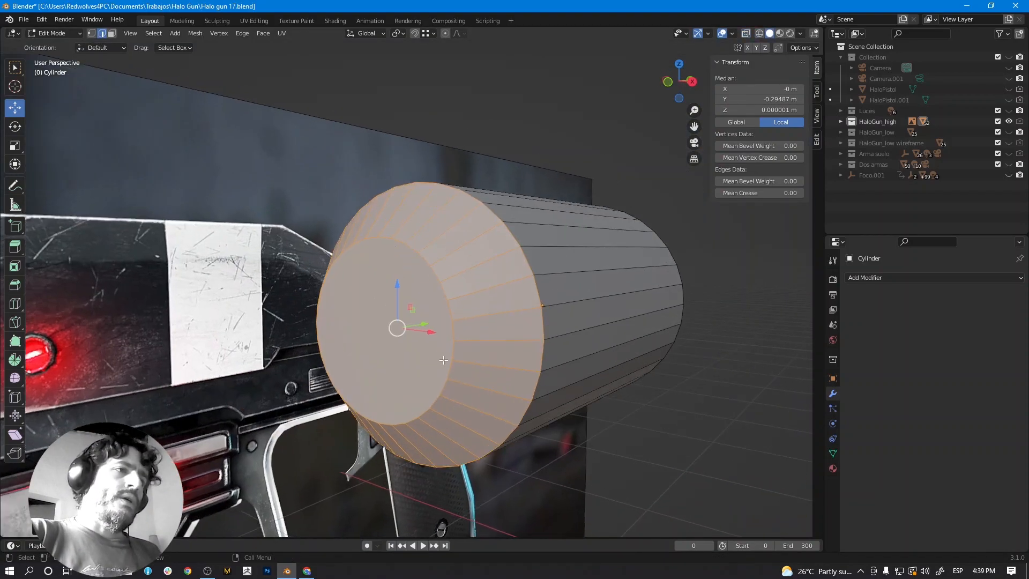
pyautogui.moveTo(401, 309); pyautogui.dragTo(408, 309, button='middle')
pyautogui.scroll(1, 407, 308)
pyautogui.scroll(-5, 422, 337)
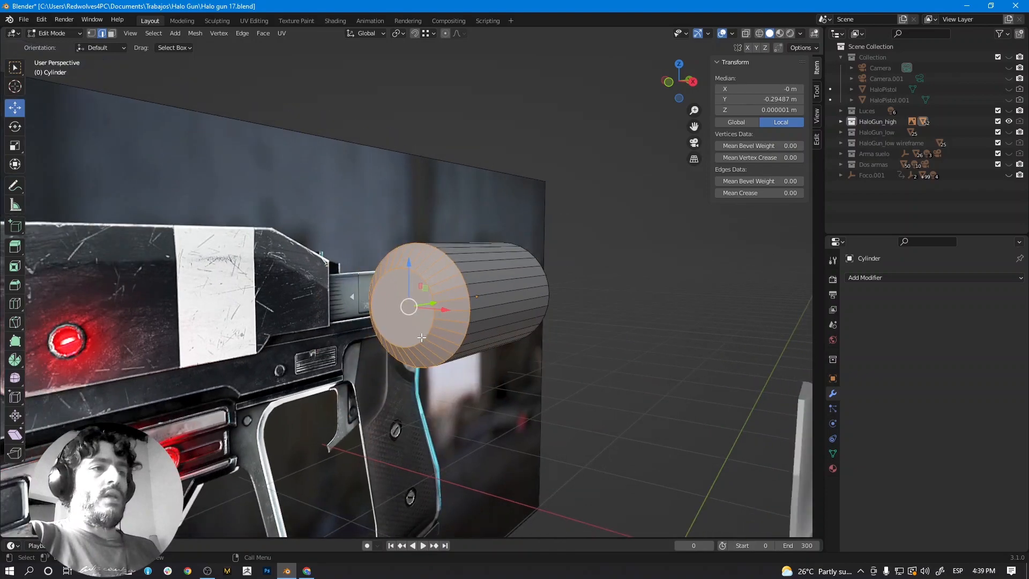
pyautogui.scroll(2, 422, 338)
pyautogui.scroll(2, 422, 338)
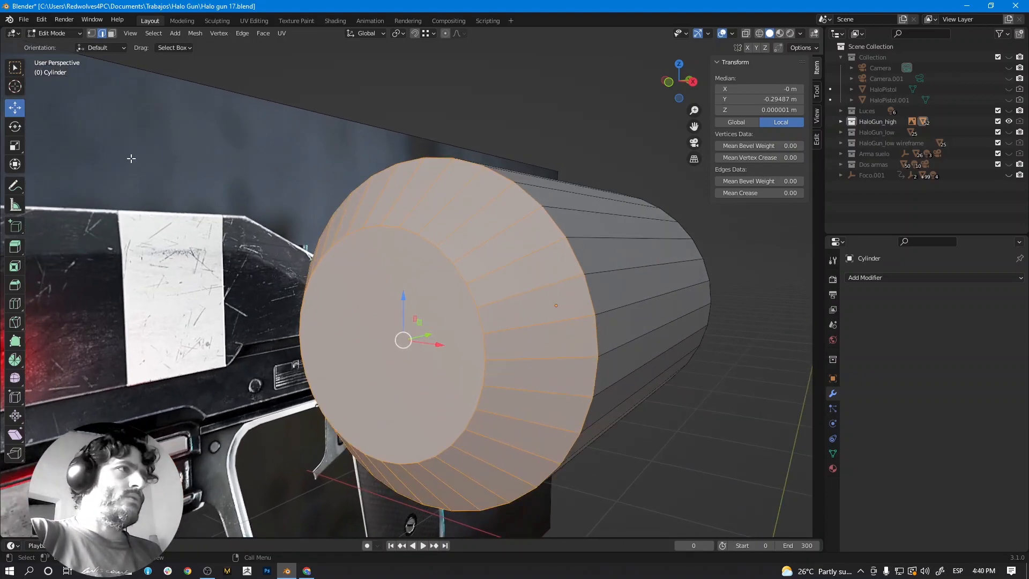
pyautogui.click(112, 33)
pyautogui.click(422, 282)
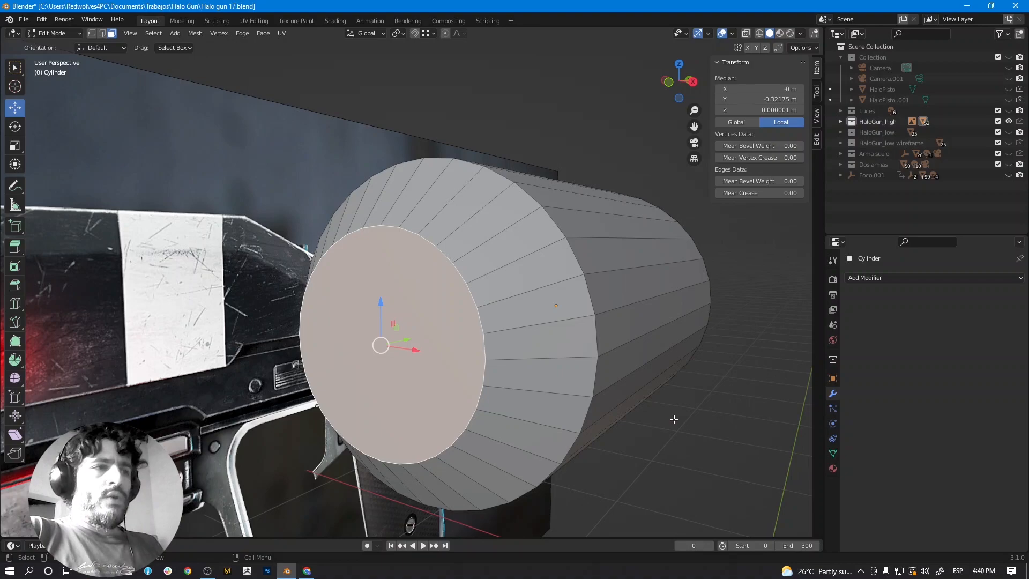
# Try to inset the front cap about 0.02 m and extrude it inward about 0.09 m.
pyautogui.press('i')
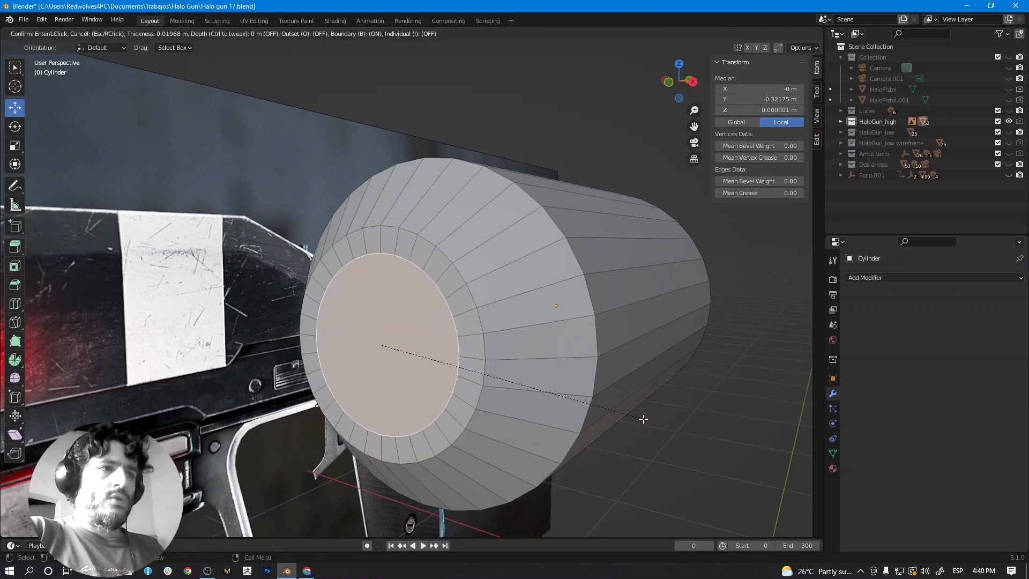
pyautogui.click(644, 419)
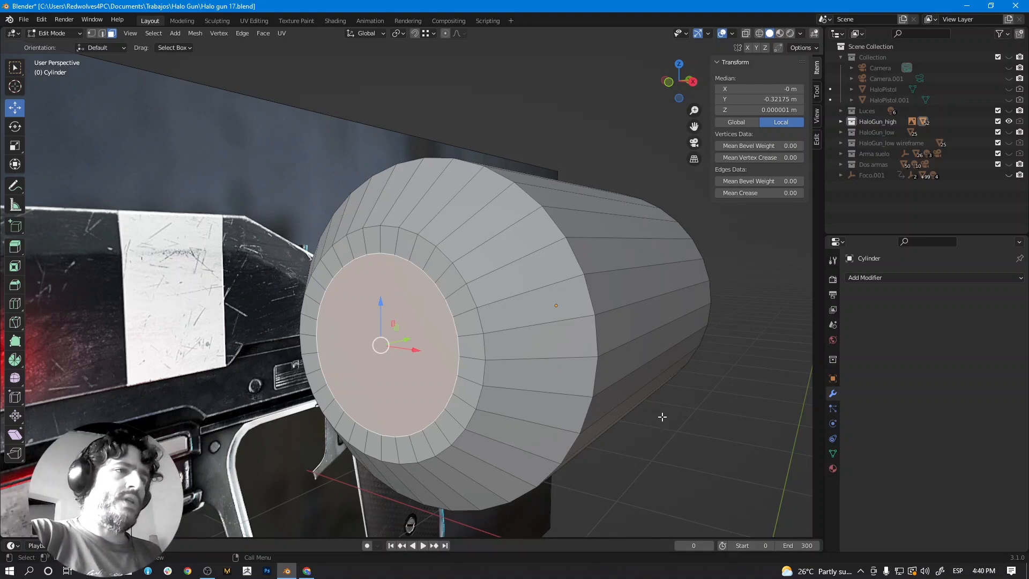
pyautogui.press('e')
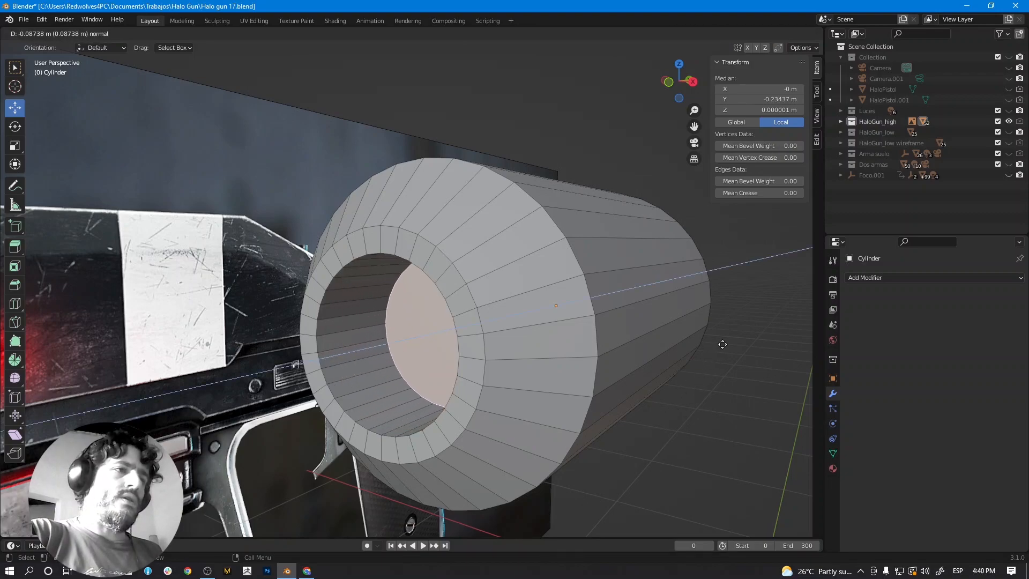
pyautogui.click(723, 345)
pyautogui.moveTo(545, 399); pyautogui.dragTo(526, 406, button='middle')
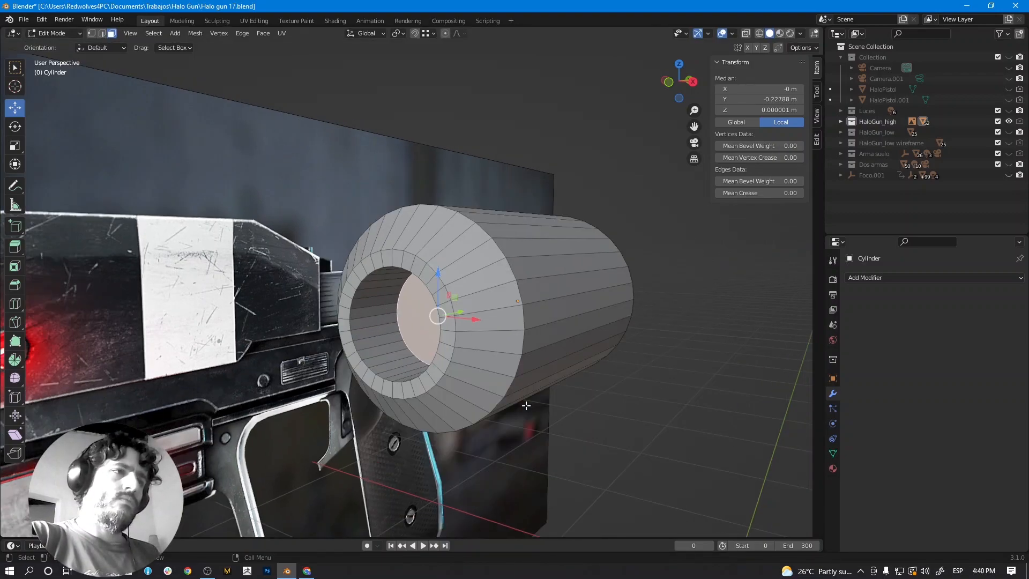
pyautogui.hotkey('ctrl', 'z')
pyautogui.hotkey('ctrl', 'z')
pyautogui.scroll(2, 520, 395)
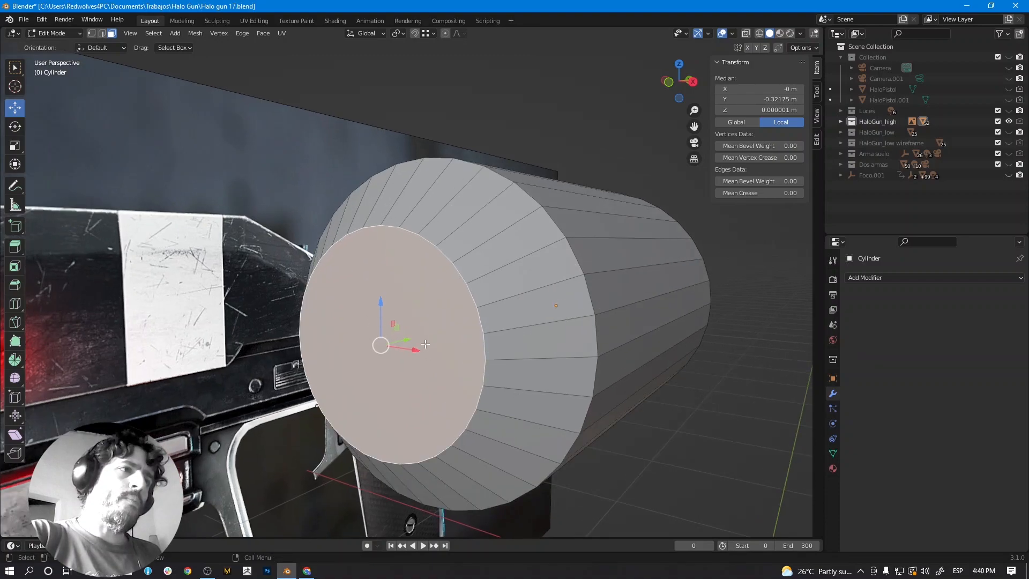
# Try to extrude the front cap inward about 0.06 m without an inset.
pyautogui.keyDown('shift'); pyautogui.moveTo(405, 277); pyautogui.dragTo(408, 267, button='middle'); pyautogui.keyUp('shift')
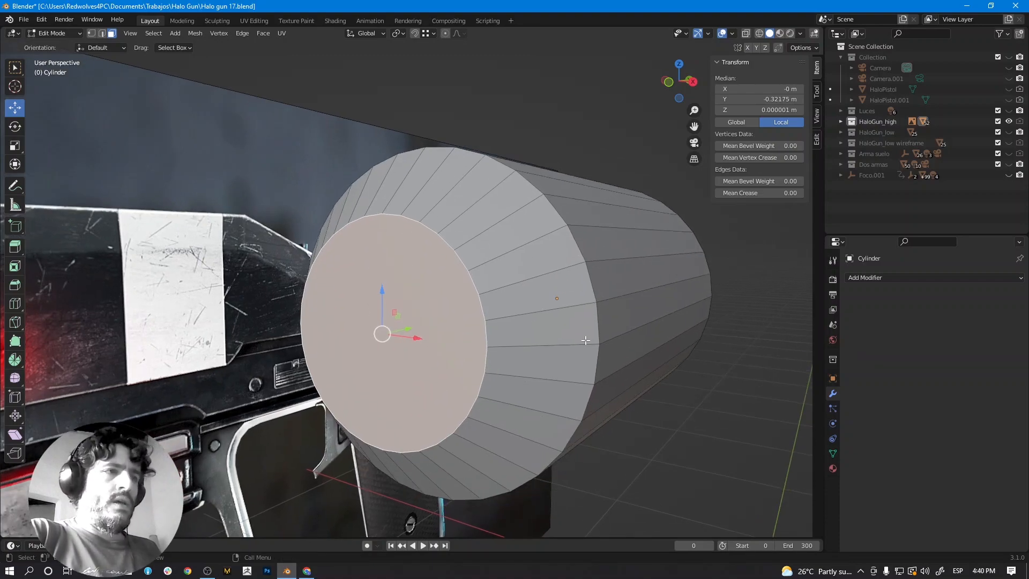
pyautogui.press('e')
pyautogui.click(552, 368)
pyautogui.moveTo(413, 386); pyautogui.dragTo(376, 331, button='middle')
pyautogui.scroll(2, 376, 330)
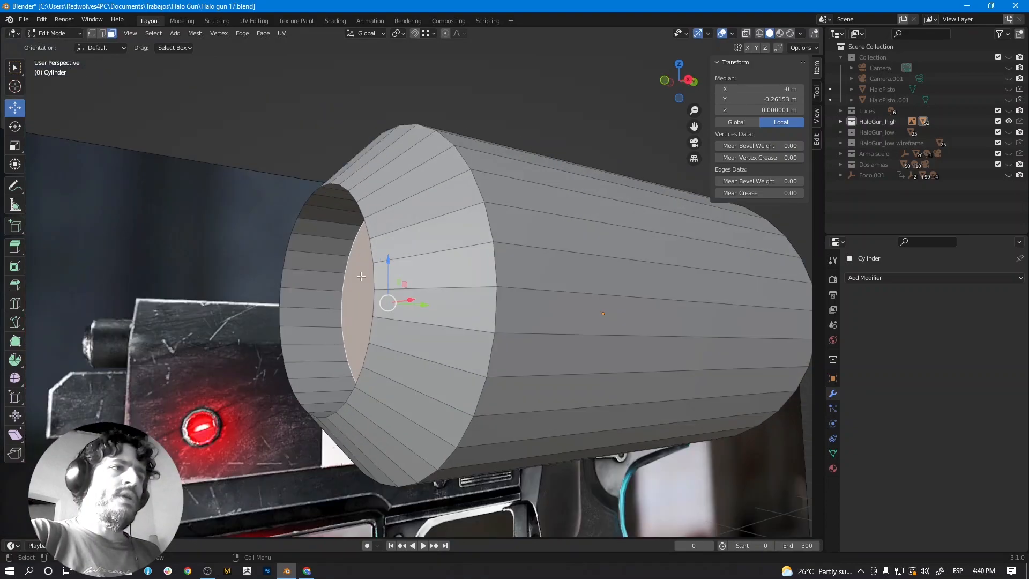
pyautogui.moveTo(338, 185); pyautogui.dragTo(372, 240, button='middle')
pyautogui.hotkey('ctrl', 'z')
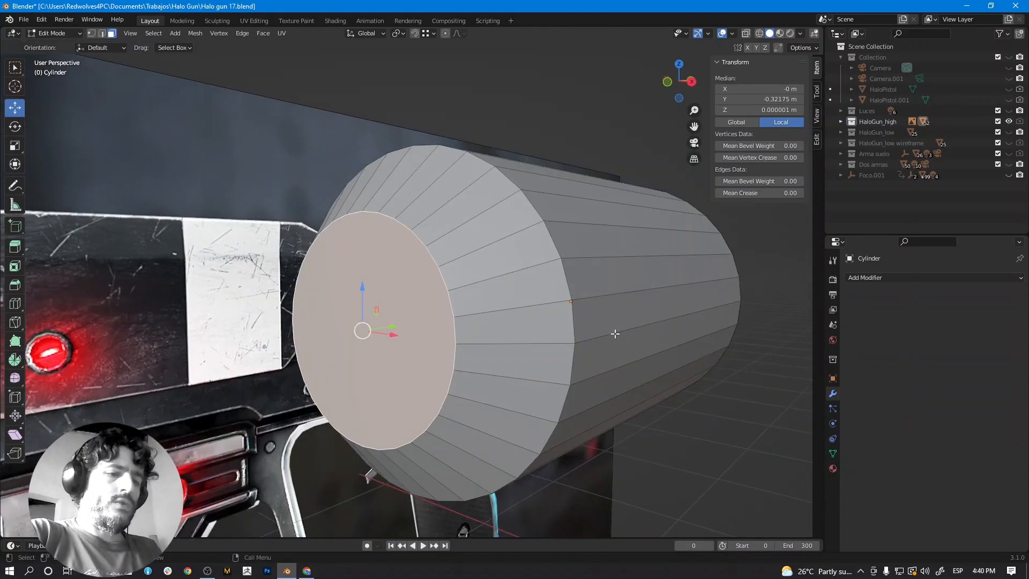
# Inset the front cap to leave a narrow rim and extrude the inner face inward about 0.07 m as the barrel bore.
pyautogui.press('e')
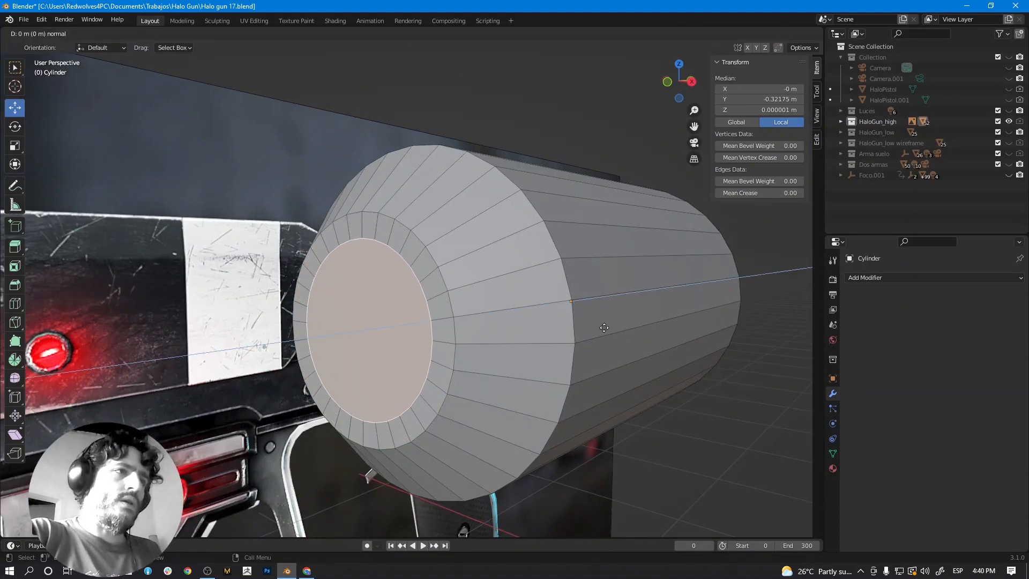
pyautogui.click(651, 317)
pyautogui.scroll(-5, 614, 316)
pyautogui.moveTo(546, 361); pyautogui.dragTo(492, 338, button='middle')
pyautogui.scroll(4, 479, 338)
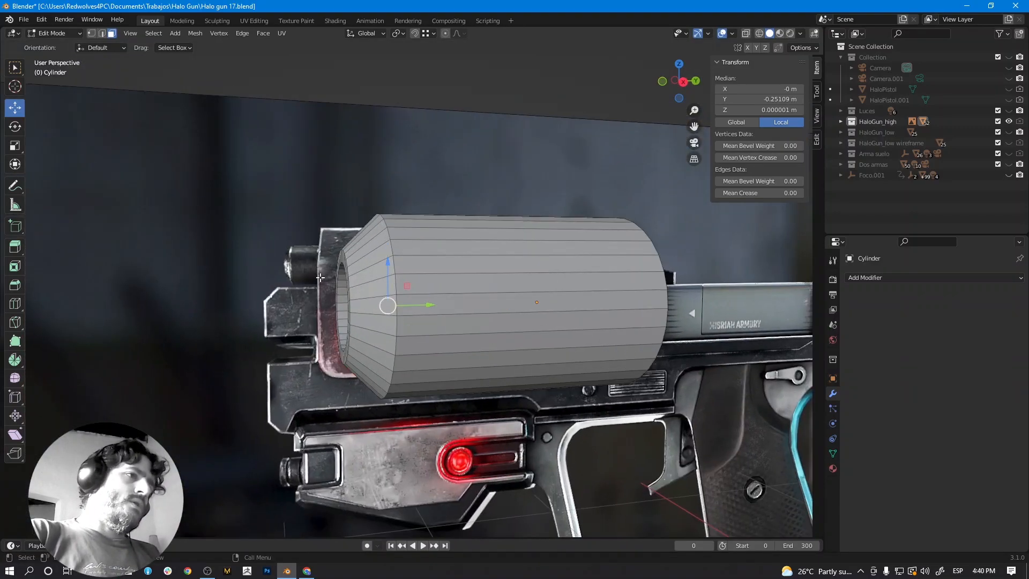
pyautogui.scroll(2, 385, 283)
pyautogui.moveTo(355, 272); pyautogui.dragTo(364, 273, button='middle')
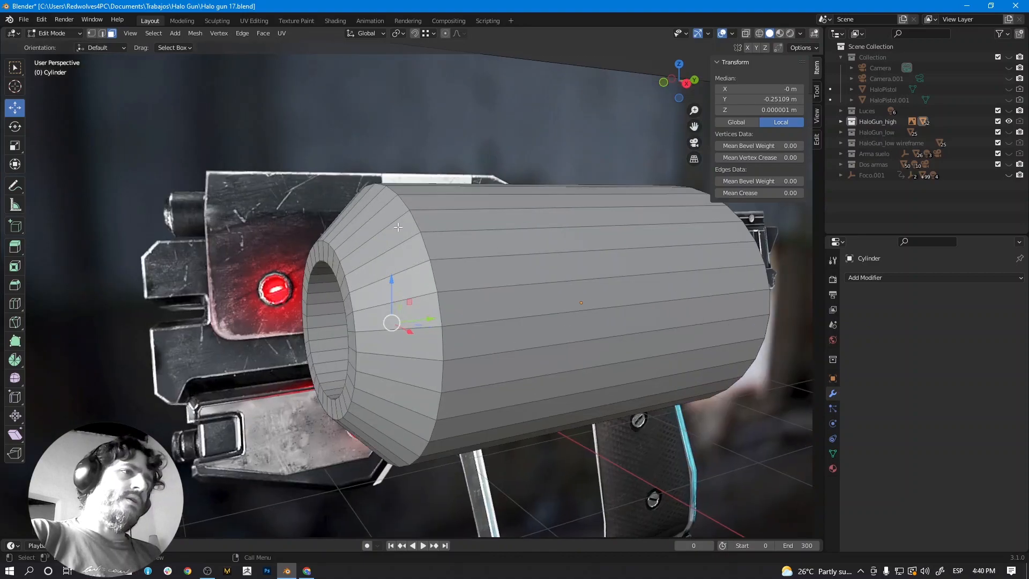
pyautogui.moveTo(428, 204); pyautogui.dragTo(421, 214, button='middle')
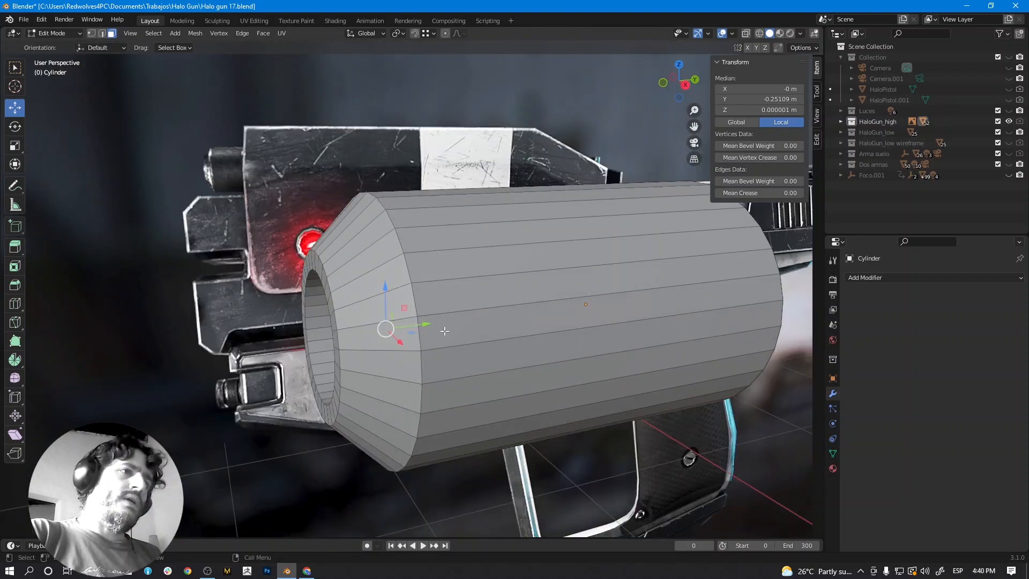
# Add a loop cut around the cylinder body about 0.03 m behind the edge of the front bevel.
pyautogui.moveTo(457, 346); pyautogui.dragTo(448, 331, button='middle')
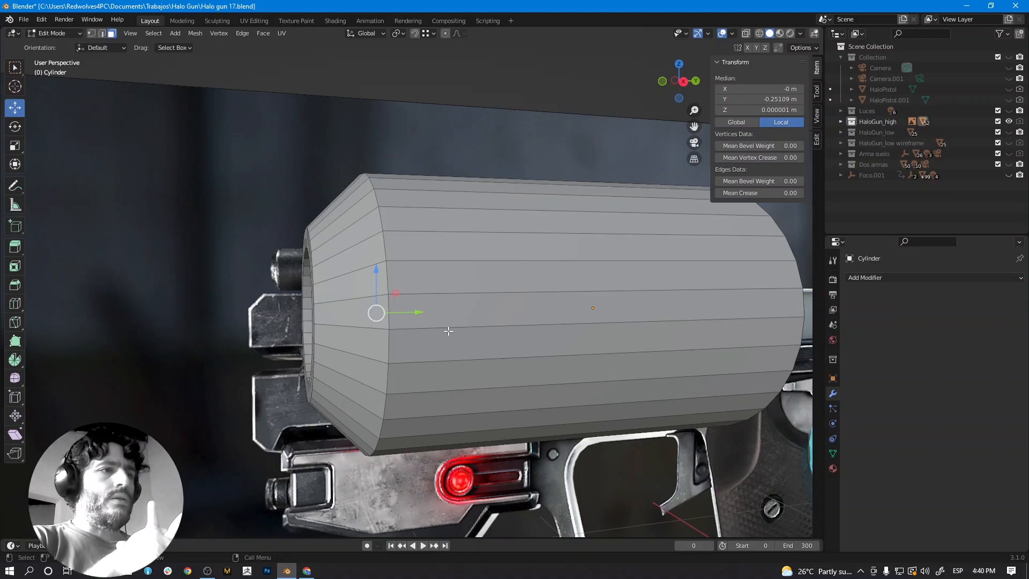
pyautogui.moveTo(449, 332); pyautogui.dragTo(445, 308, button='middle')
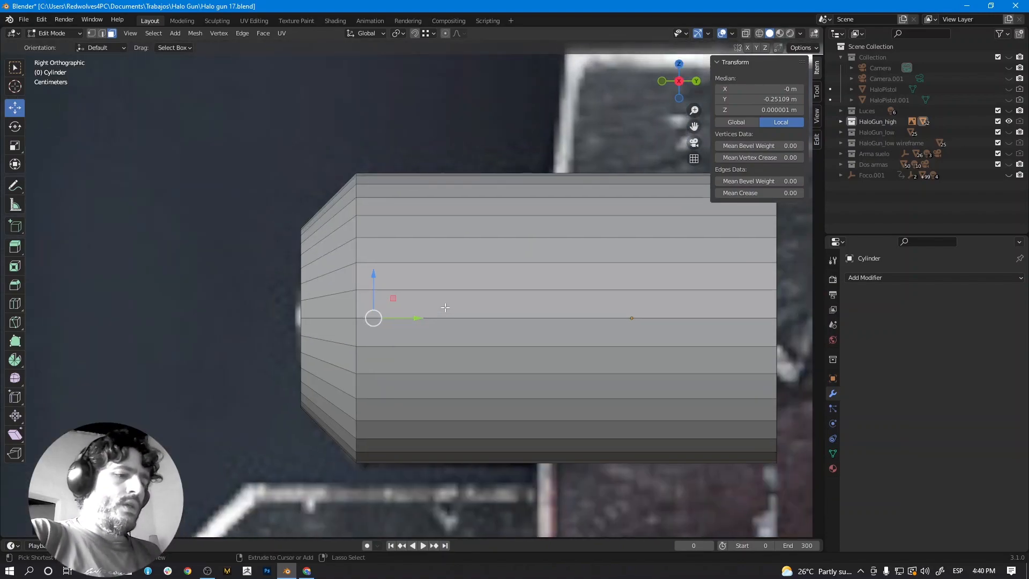
pyautogui.hotkey('ctrl', 'r')
pyautogui.click(516, 215)
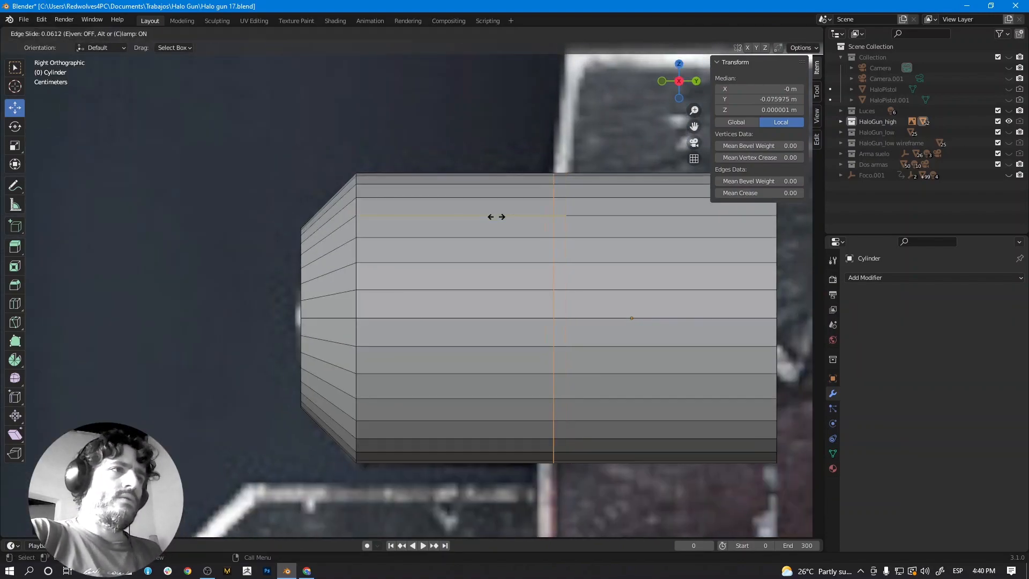
pyautogui.click(341, 212)
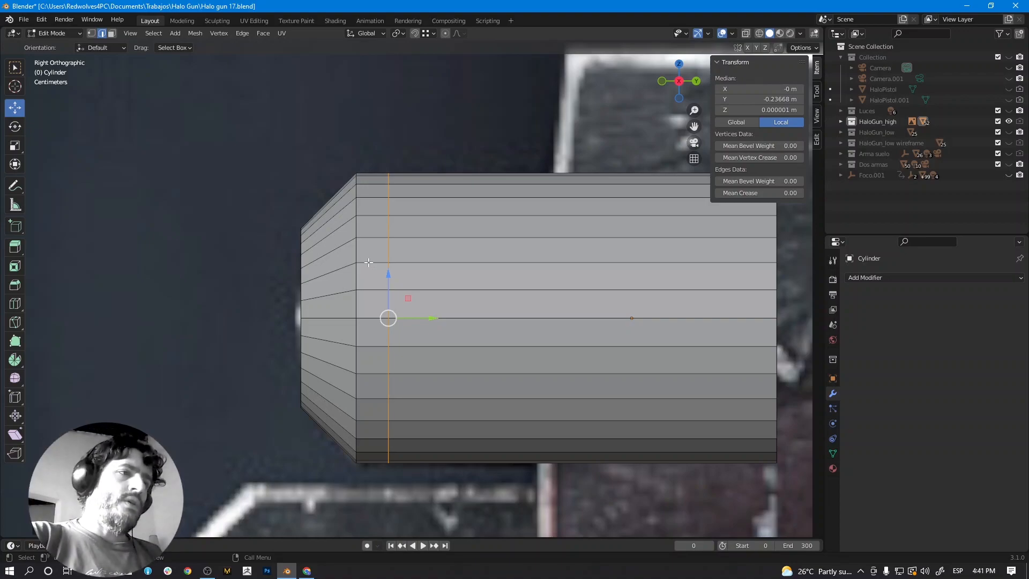
# Bevel the new edge loop with one segment into a narrow band of faces.
pyautogui.scroll(1, 369, 262)
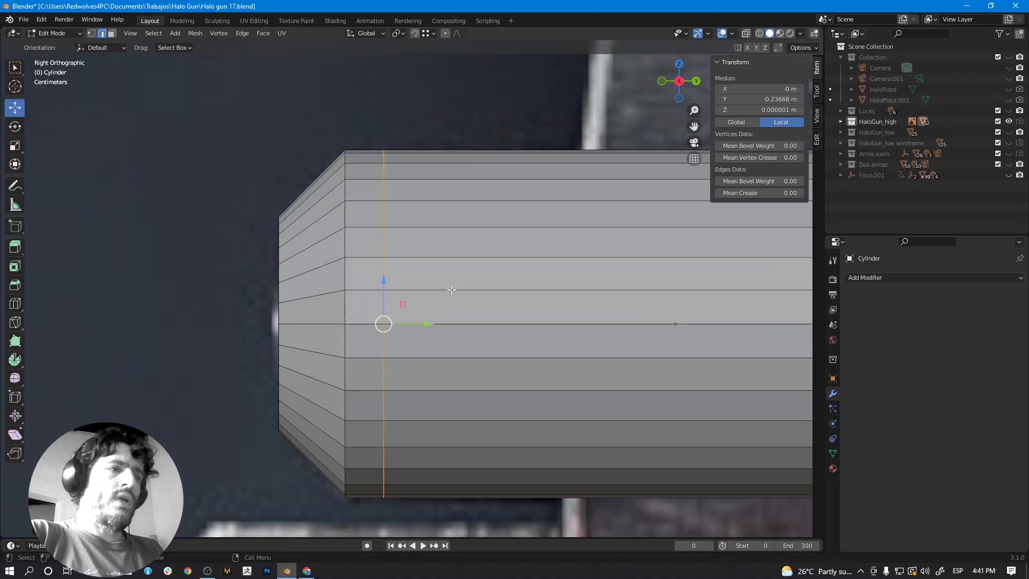
pyautogui.hotkey('ctrl', 'b')
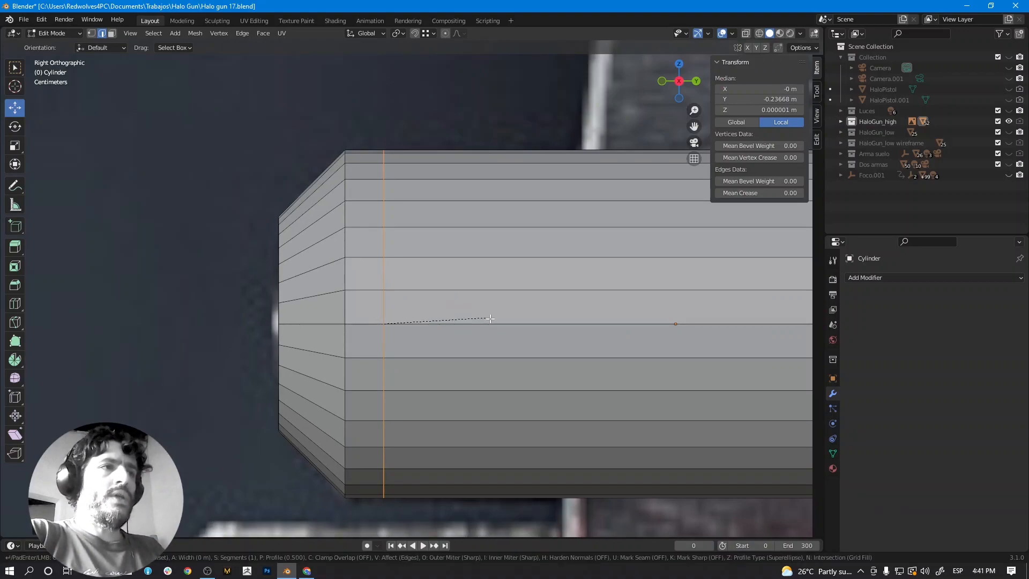
pyautogui.click(493, 319)
# Try to extrude the narrow band around the cylinder with the regular region extrude, up to about 0.07 m.
pyautogui.moveTo(485, 299); pyautogui.dragTo(421, 273, button='middle')
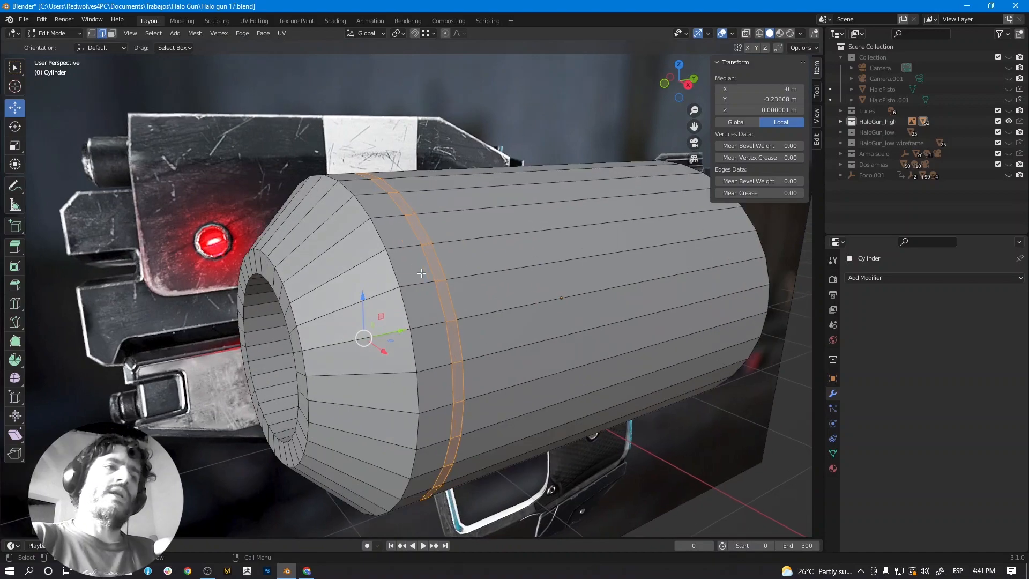
pyautogui.press('e')
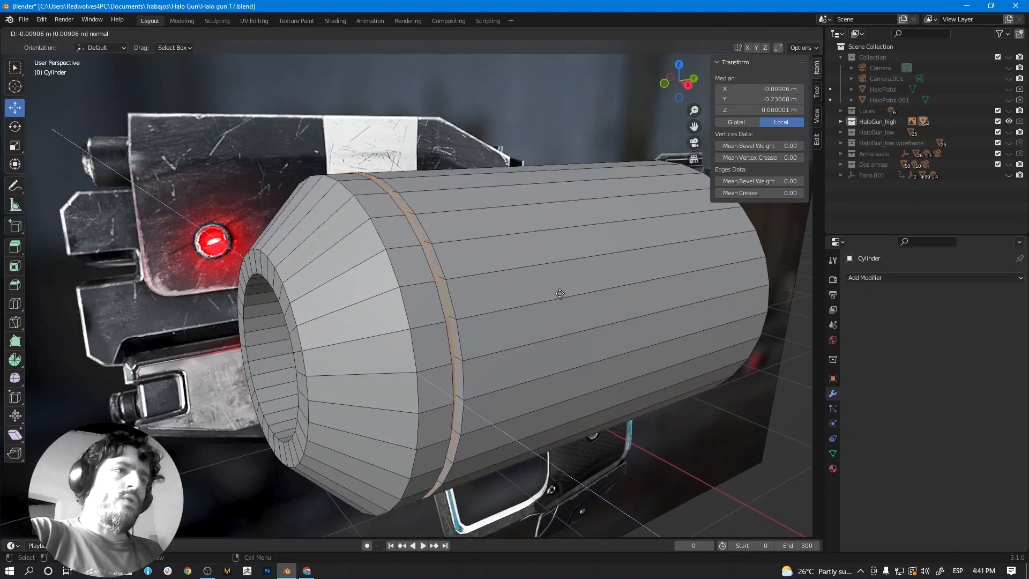
pyautogui.rightClick(556, 297)
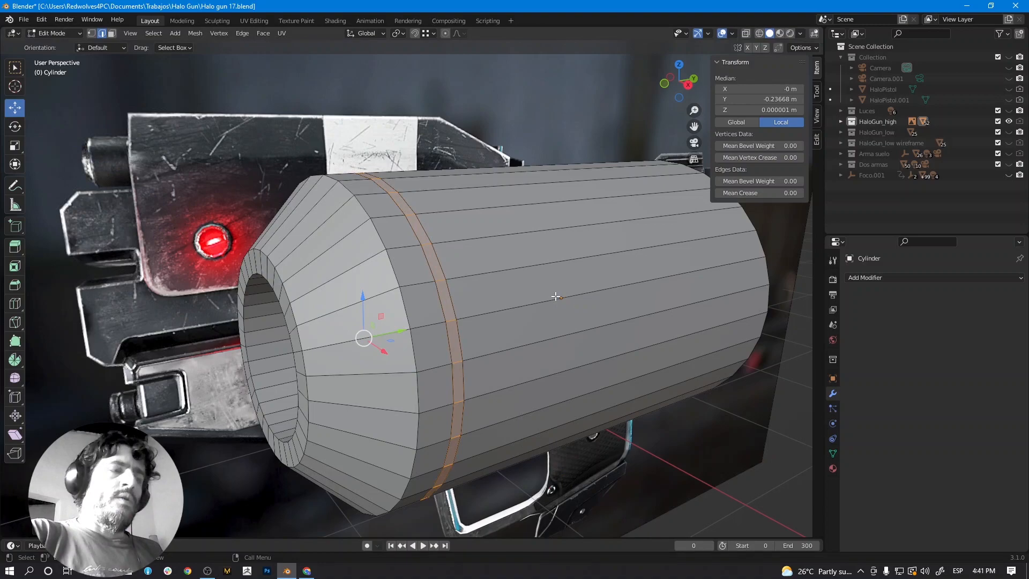
pyautogui.moveTo(554, 299); pyautogui.dragTo(572, 324, button='middle')
pyautogui.press('e')
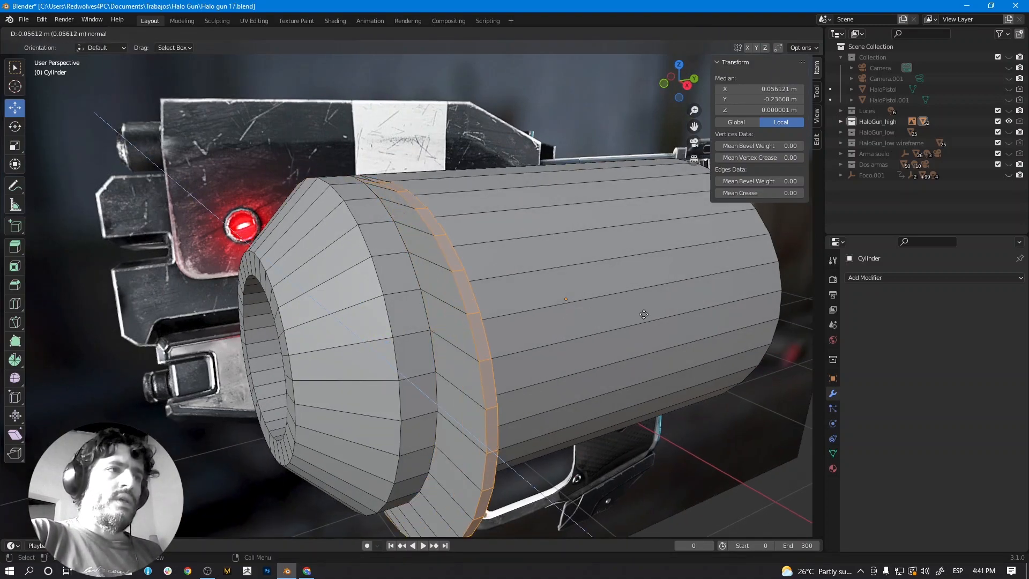
pyautogui.rightClick(664, 315)
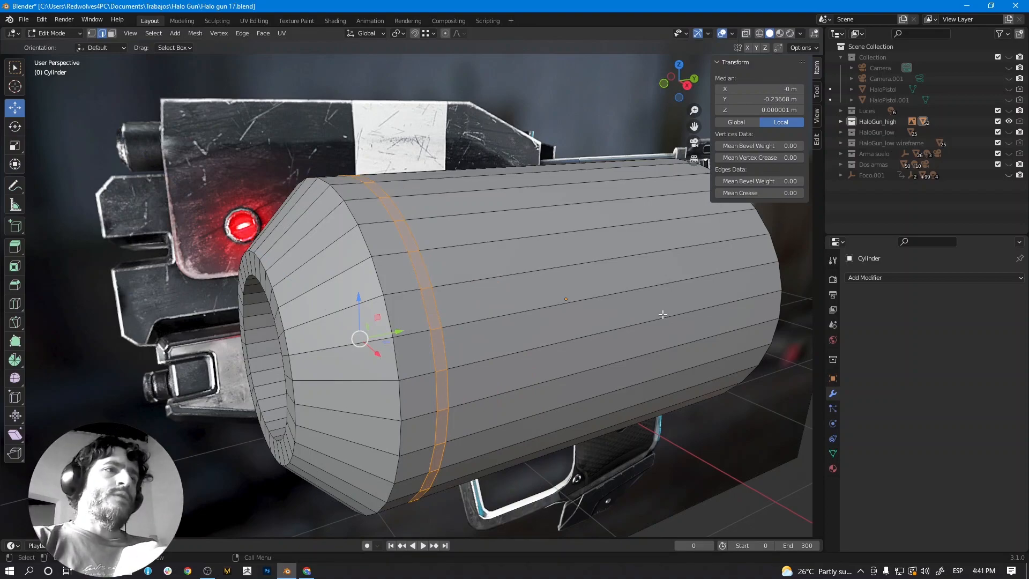
pyautogui.press('e')
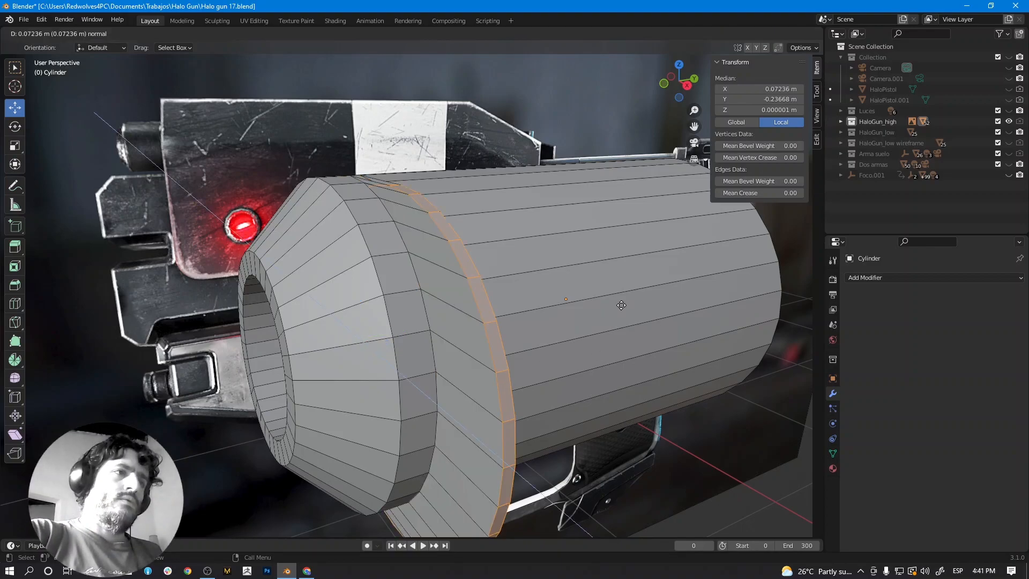
pyautogui.click(629, 307)
pyautogui.scroll(-2, 616, 321)
pyautogui.moveTo(580, 339); pyautogui.dragTo(520, 279, button='middle')
pyautogui.hotkey('ctrl', 'z')
pyautogui.scroll(3, 610, 315)
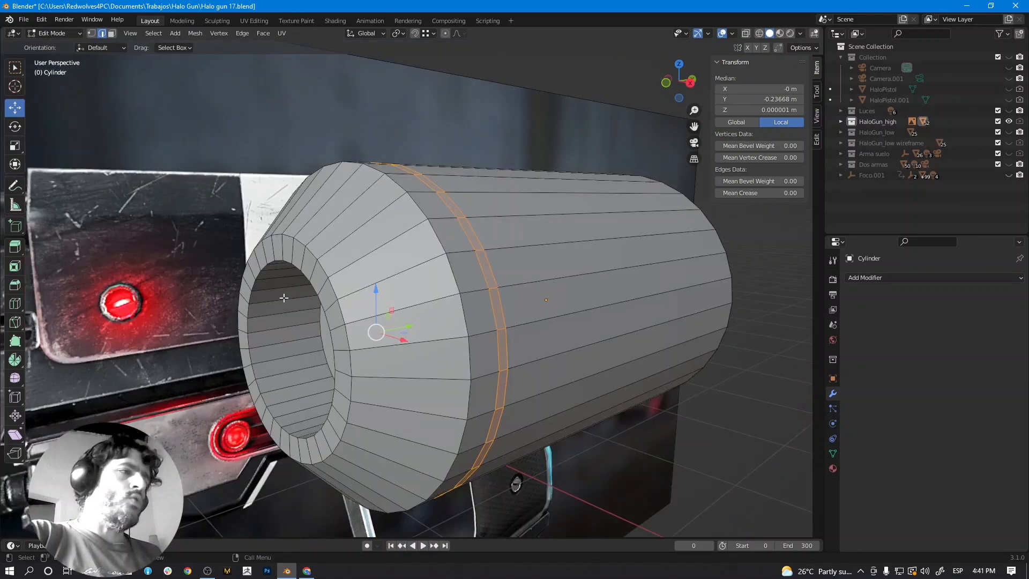
# Extrude the narrow band slightly inward with Extrude Along Normals to form a shallow groove, and return to Object Mode.
pyautogui.click(21, 250)
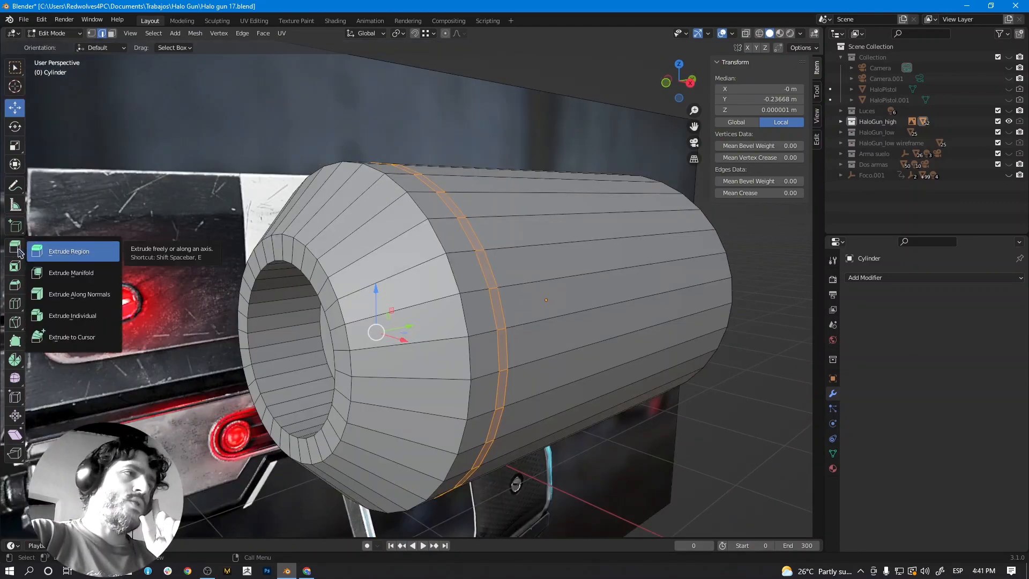
pyautogui.click(18, 250)
pyautogui.click(17, 248)
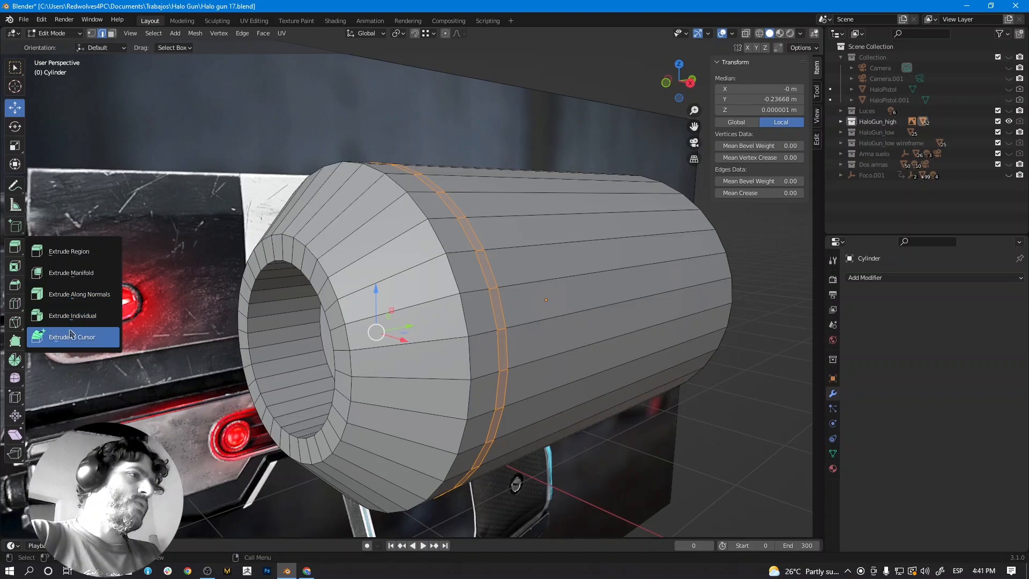
pyautogui.click(75, 298)
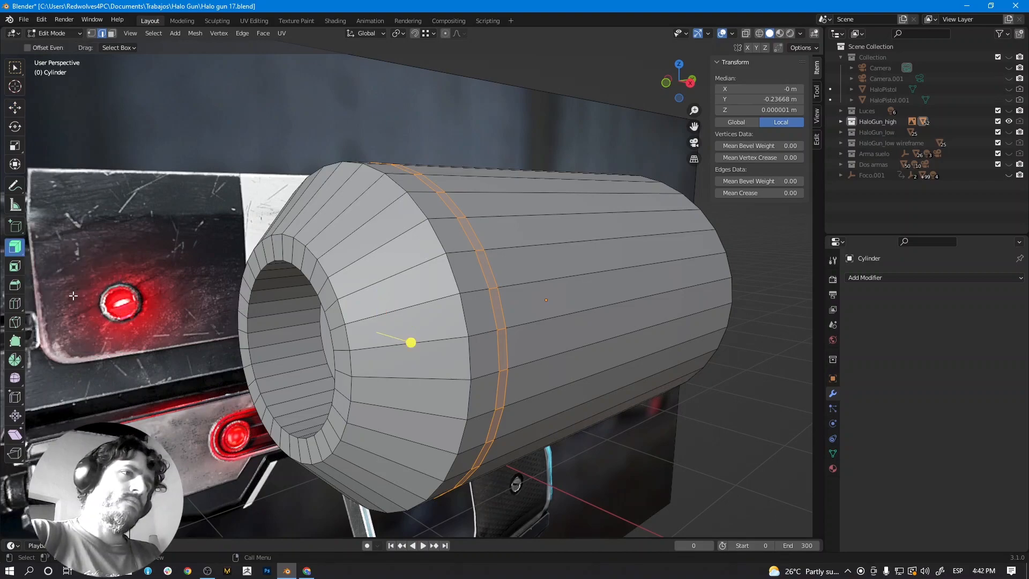
pyautogui.moveTo(411, 343)
pyautogui.mouseDown()
pyautogui.moveTo(436, 351)
pyautogui.moveTo(324, 335)
pyautogui.moveTo(406, 346)
pyautogui.mouseUp()
pyautogui.click(406, 345)
pyautogui.moveTo(361, 280); pyautogui.dragTo(377, 243, button='middle')
pyautogui.press('Tab')
# Add a Subdivision Surface modifier to the cylinder with 3 viewport levels.
pyautogui.moveTo(452, 344); pyautogui.dragTo(465, 363, button='middle')
pyautogui.scroll(5, 465, 363)
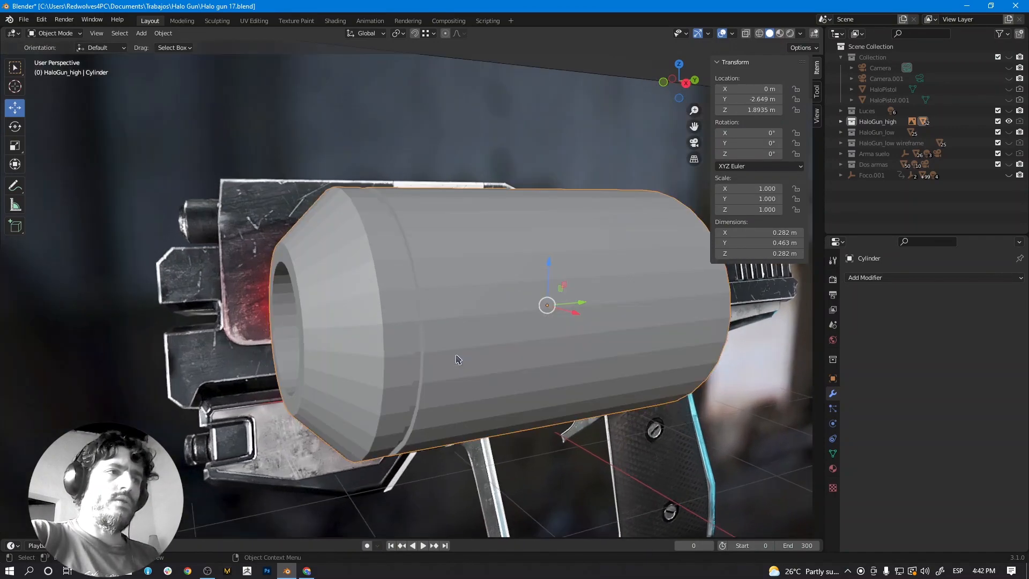
pyautogui.click(936, 279)
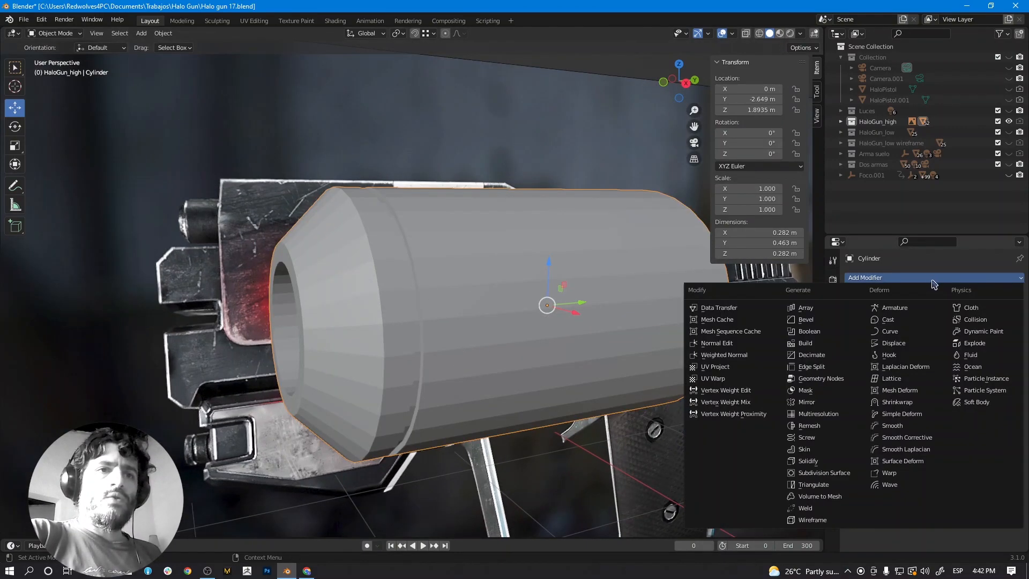
pyautogui.click(823, 474)
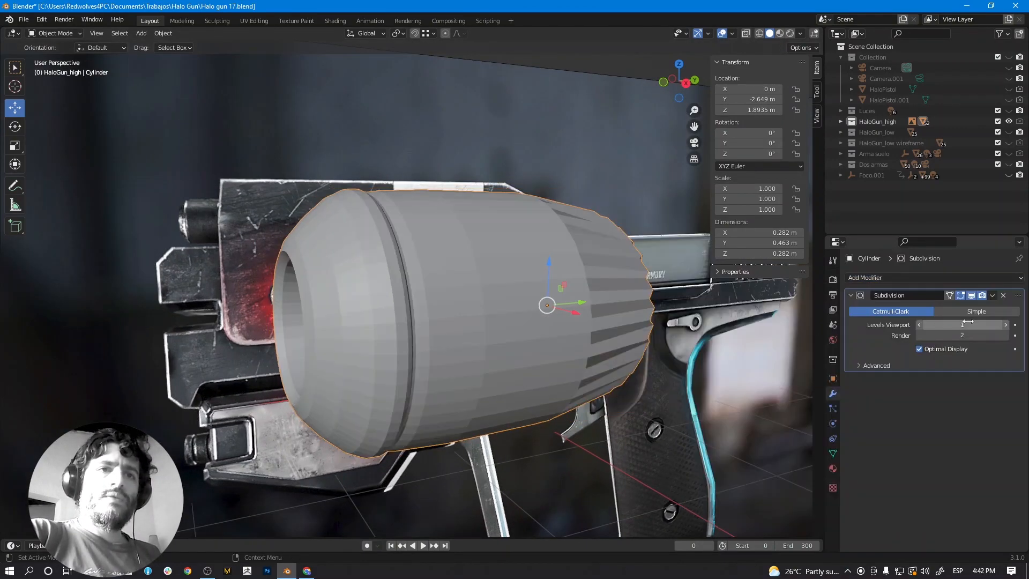
pyautogui.click(1006, 325)
pyautogui.click(1006, 325)
# Select the cylinder's rear cap face and inset it twice, narrowly at the rim and by about 0.06 m.
pyautogui.moveTo(561, 339); pyautogui.dragTo(609, 386, button='middle')
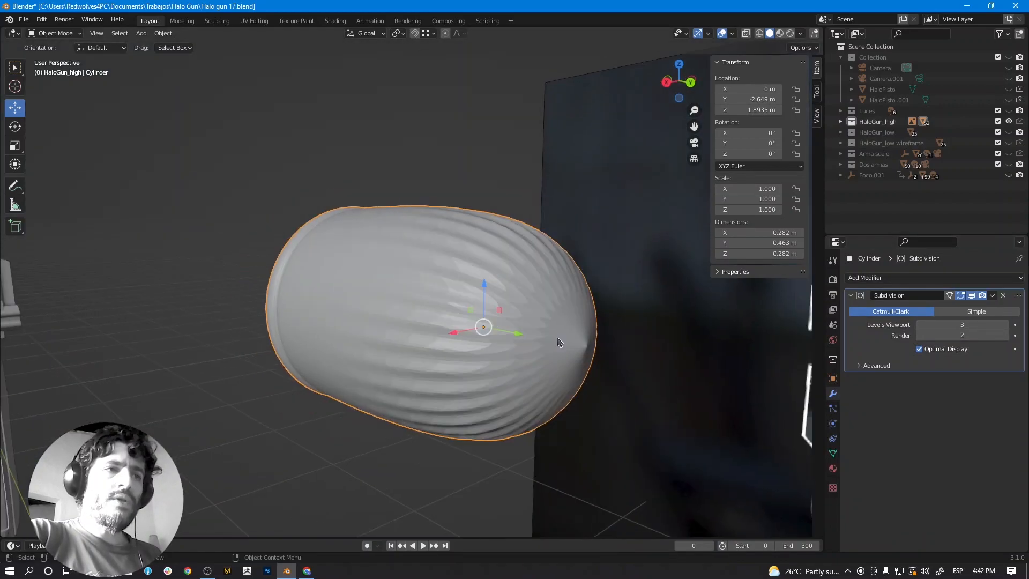
pyautogui.press('Tab')
pyautogui.hotkey('alt', 'a')
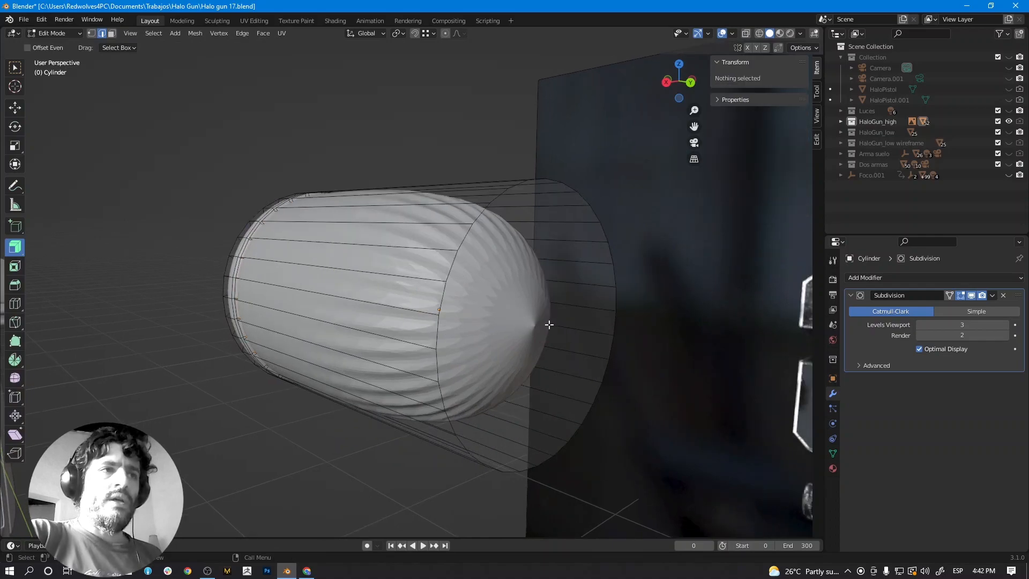
pyautogui.click(112, 33)
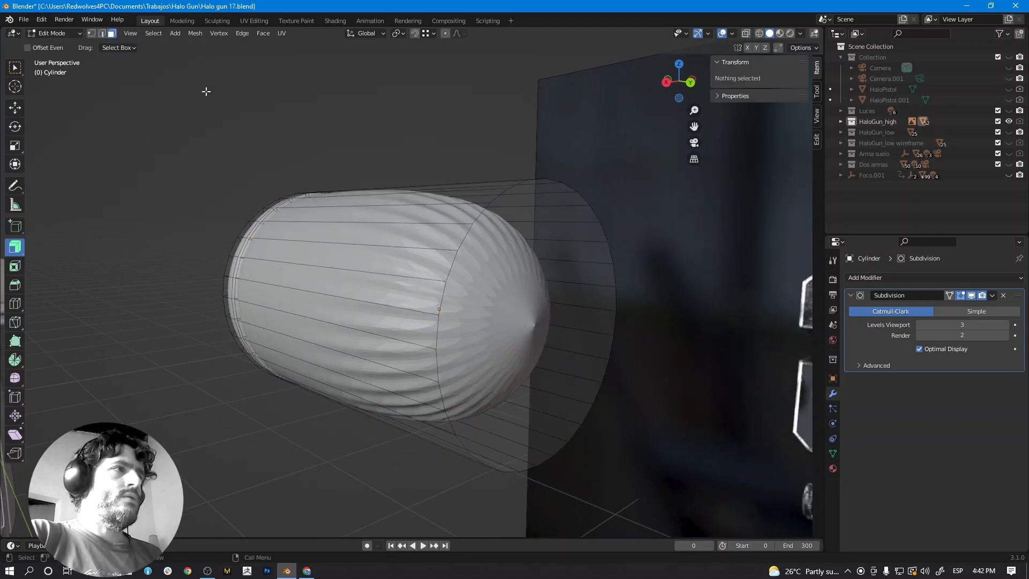
pyautogui.click(544, 308)
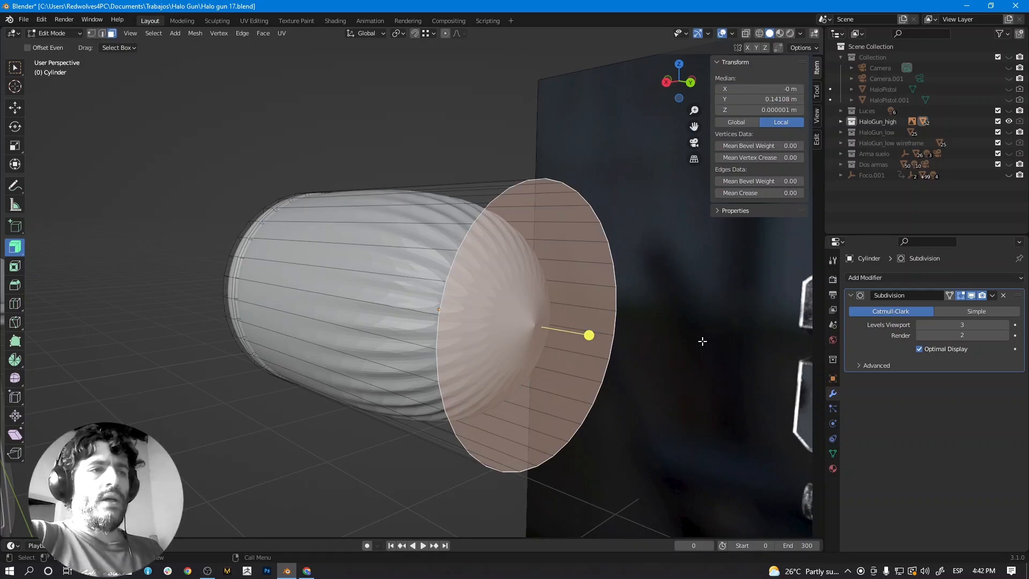
pyautogui.press('i')
pyautogui.click(686, 341)
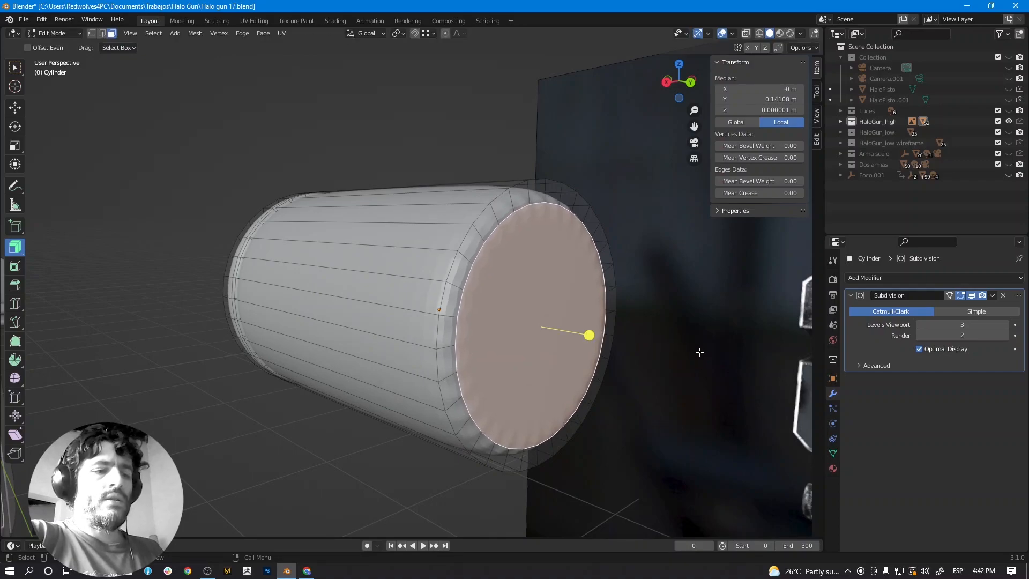
pyautogui.press('i')
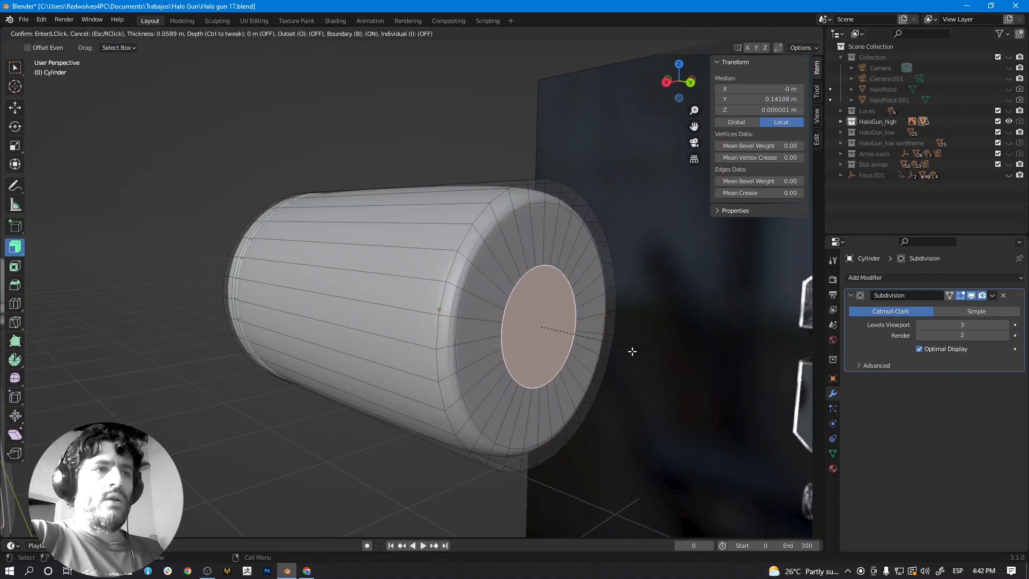
pyautogui.click(630, 351)
# Add a supporting loop cut around the cylinder body about 0.02 m from its rear end.
pyautogui.press('Tab')
pyautogui.moveTo(528, 285); pyautogui.dragTo(543, 284, button='middle')
pyautogui.moveTo(530, 331); pyautogui.dragTo(573, 329, button='middle')
pyautogui.press('Tab')
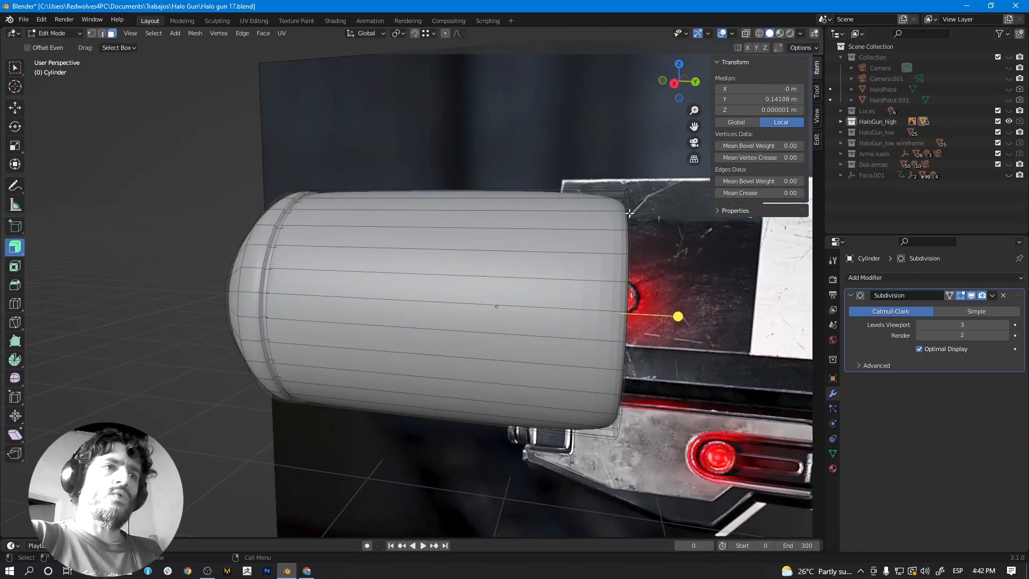
pyautogui.moveTo(630, 213); pyautogui.dragTo(584, 216, button='middle')
pyautogui.moveTo(488, 242); pyautogui.dragTo(521, 242, button='middle')
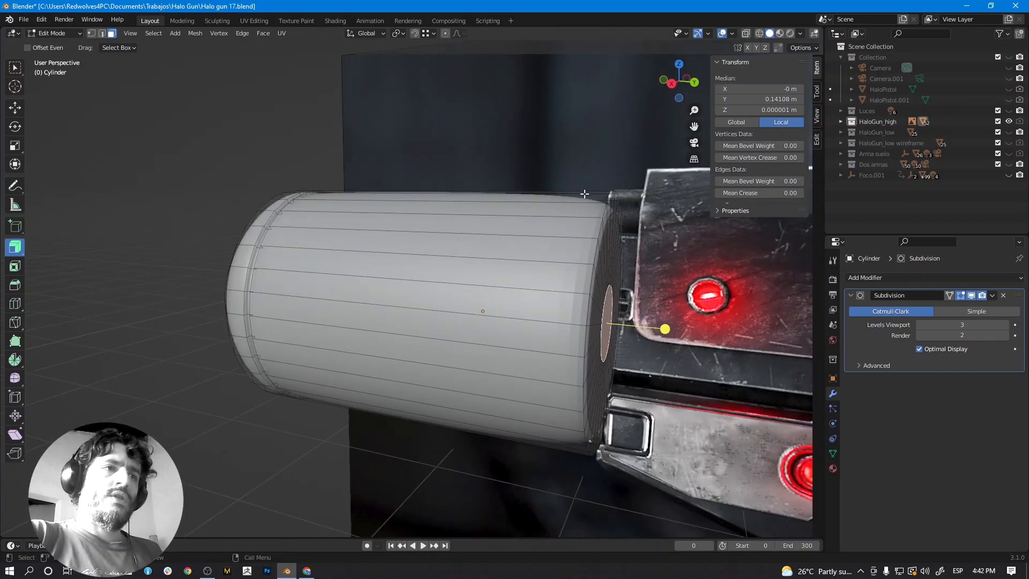
pyautogui.hotkey('ctrl', 'r')
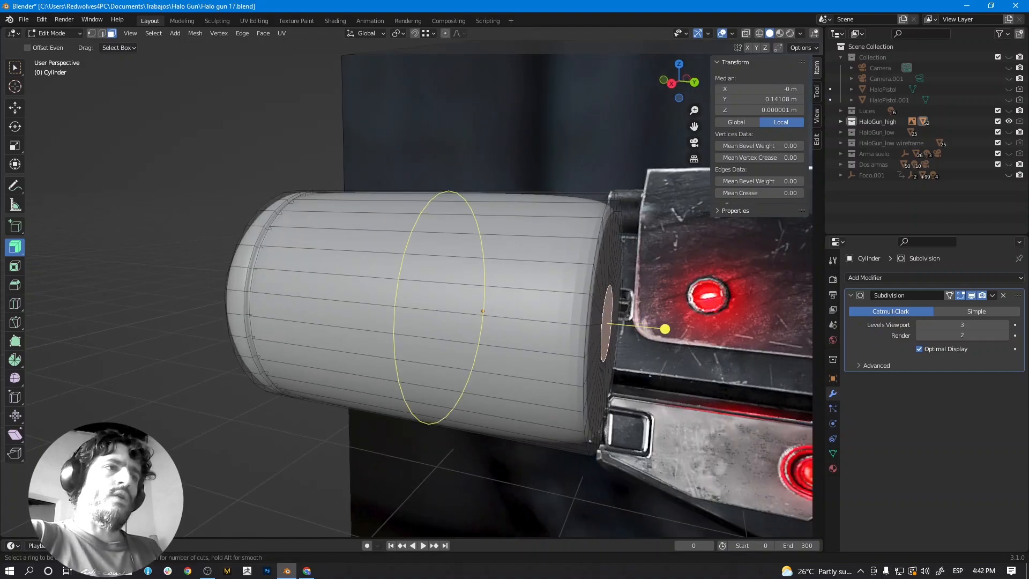
pyautogui.click(444, 211)
pyautogui.click(573, 221)
# Select the bottom face of the barrel bore and inset it twice.
pyautogui.moveTo(573, 221); pyautogui.dragTo(396, 289, button='middle')
pyautogui.scroll(4, 396, 289)
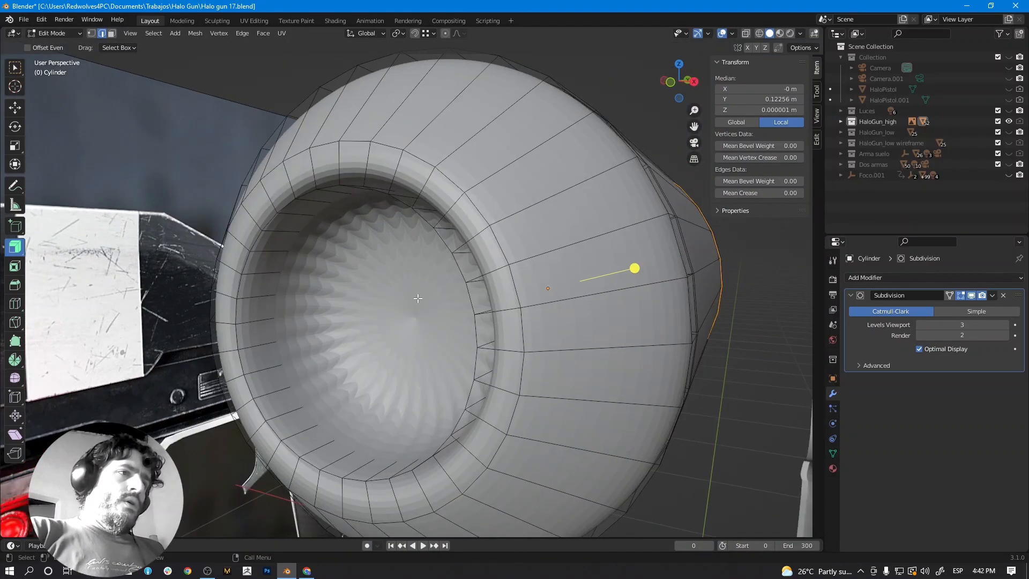
pyautogui.click(115, 33)
pyautogui.click(424, 304)
pyautogui.moveTo(424, 303); pyautogui.dragTo(511, 326, button='middle')
pyautogui.hotkey('shift', 'z')
pyautogui.hotkey('shift', 'z')
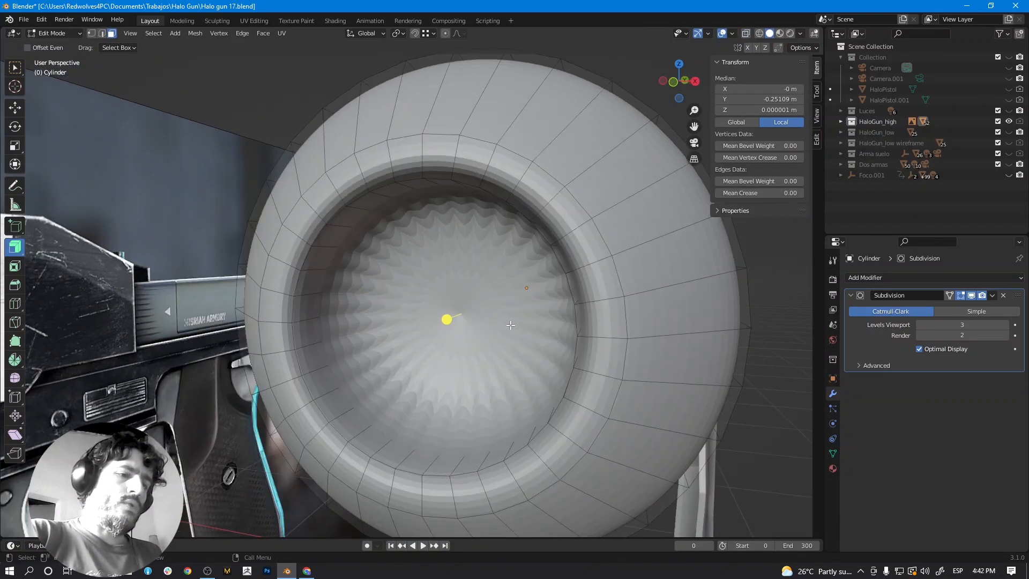
pyautogui.press('i')
pyautogui.click(621, 353)
pyautogui.press('i')
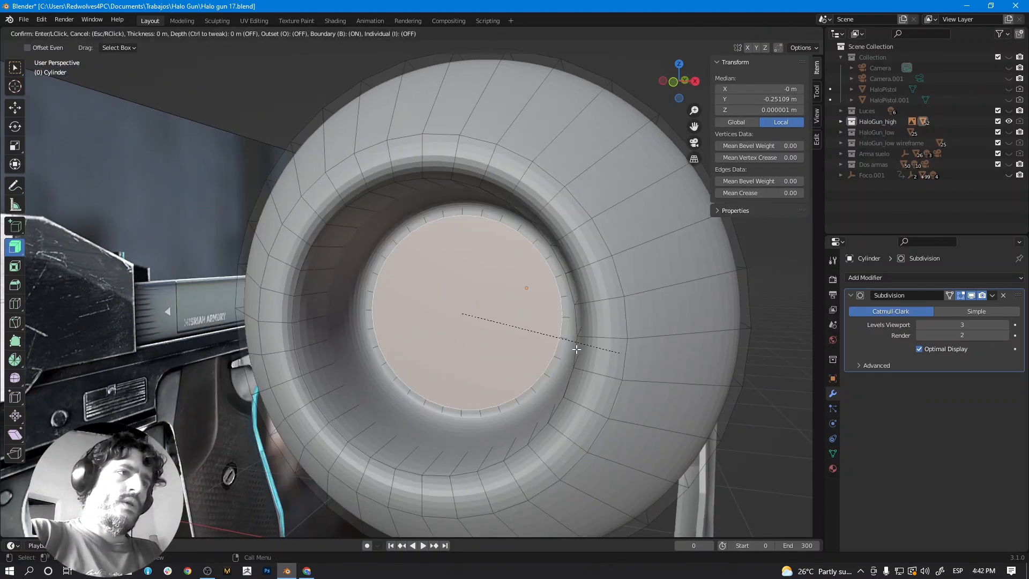
pyautogui.click(557, 348)
# Select the edge loops along the barrel tip's shoulder and on both sides of the groove behind it.
pyautogui.scroll(-3, 556, 343)
pyautogui.press('Tab')
pyautogui.moveTo(529, 349); pyautogui.dragTo(426, 339, button='middle')
pyautogui.scroll(1, 487, 345)
pyautogui.keyDown('shift'); pyautogui.moveTo(426, 339); pyautogui.dragTo(391, 316, button='middle'); pyautogui.keyUp('shift')
pyautogui.press('Tab')
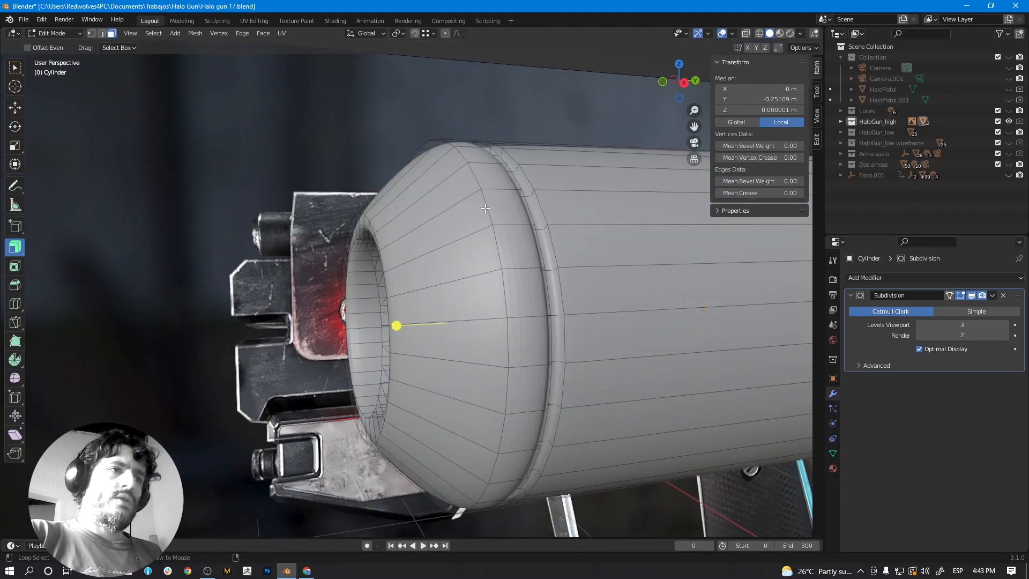
pyautogui.keyDown('alt'); pyautogui.click(484, 209); pyautogui.keyUp('alt')
pyautogui.click(102, 33)
pyautogui.keyDown('alt'); pyautogui.click(477, 170); pyautogui.keyUp('alt')
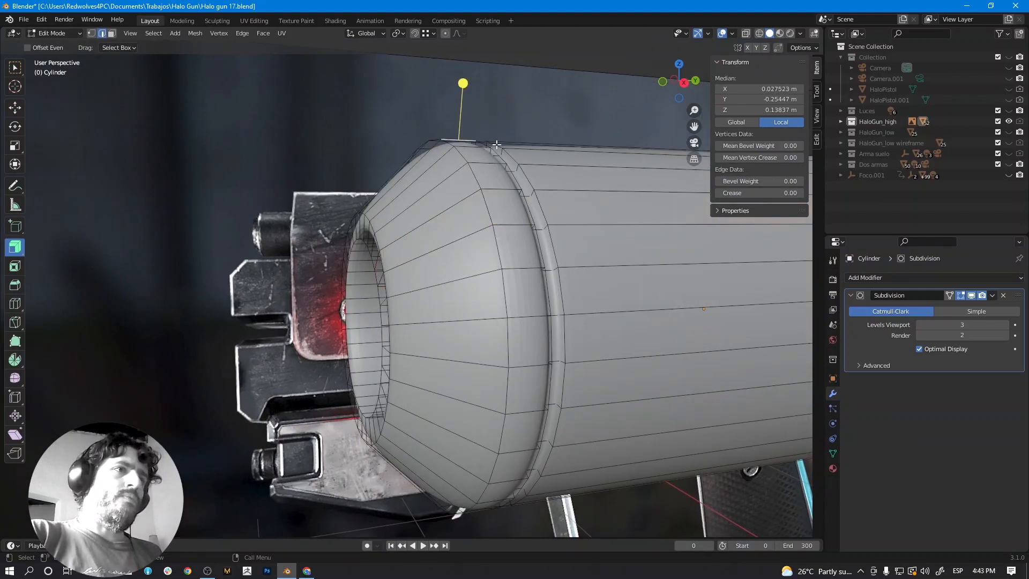
pyautogui.scroll(4, 501, 198)
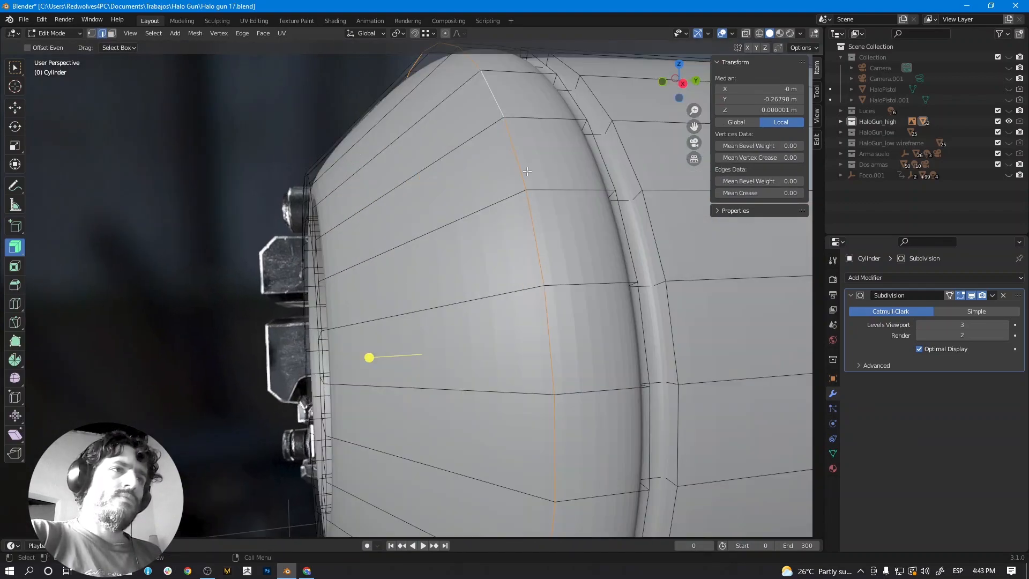
pyautogui.keyDown('alt'); pyautogui.keyDown('shift'); pyautogui.click(572, 101); pyautogui.keyUp('shift'); pyautogui.keyUp('alt')
pyautogui.keyDown('alt'); pyautogui.keyDown('shift'); pyautogui.click(600, 98); pyautogui.keyUp('shift'); pyautogui.keyUp('alt')
pyautogui.moveTo(600, 107); pyautogui.dragTo(584, 191, button='middle')
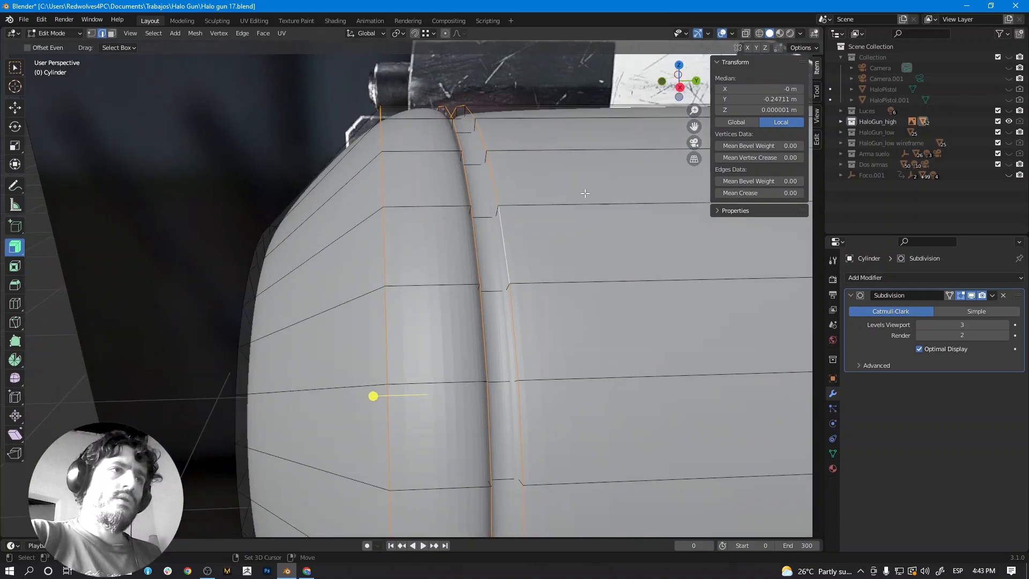
# Turn off the subdivision's viewport display and extend the selection to the muzzle's outer and inner rims and the bore's bottom edge.
pyautogui.scroll(4, 532, 236)
pyautogui.scroll(-2, 697, 259)
pyautogui.click(972, 296)
pyautogui.scroll(1, 536, 260)
pyautogui.moveTo(482, 245); pyautogui.dragTo(449, 236, button='middle')
pyautogui.keyDown('alt'); pyautogui.click(469, 202); pyautogui.keyUp('alt')
pyautogui.scroll(-3, 365, 221)
pyautogui.keyDown('alt'); pyautogui.keyDown('shift'); pyautogui.click(391, 218); pyautogui.keyUp('shift'); pyautogui.keyUp('alt')
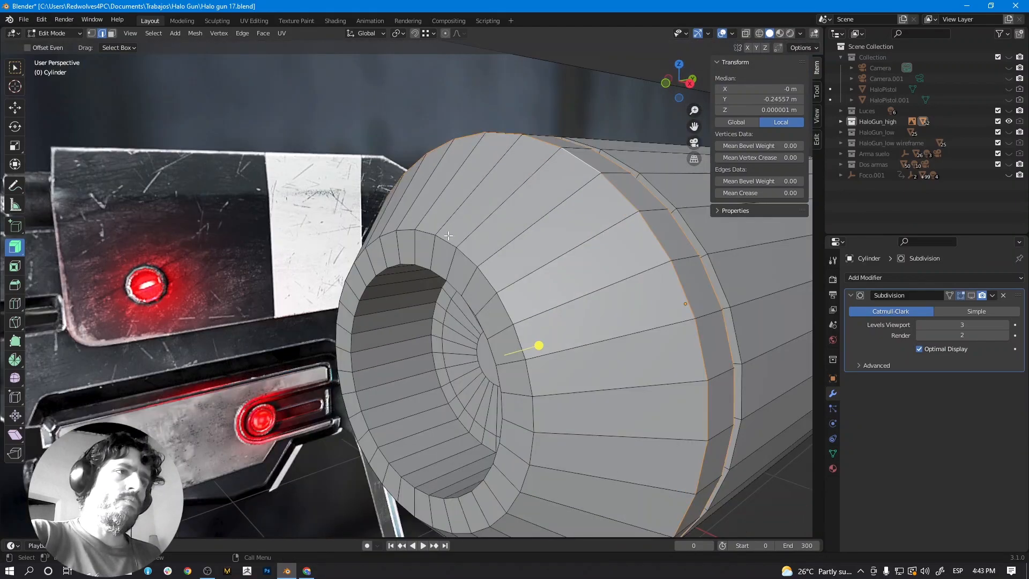
pyautogui.keyDown('alt'); pyautogui.keyDown('shift'); pyautogui.click(467, 253); pyautogui.keyUp('shift'); pyautogui.keyUp('alt')
pyautogui.keyDown('alt'); pyautogui.keyDown('shift'); pyautogui.click(374, 278); pyautogui.keyUp('shift'); pyautogui.keyUp('alt')
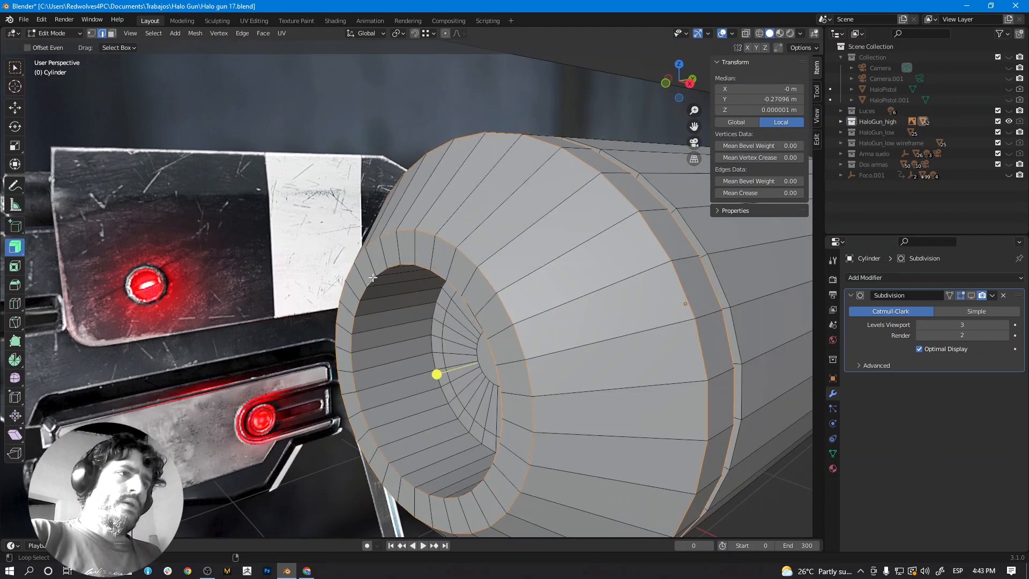
pyautogui.moveTo(425, 318); pyautogui.dragTo(436, 321, button='middle')
pyautogui.keyDown('alt'); pyautogui.keyDown('shift'); pyautogui.click(436, 321); pyautogui.keyUp('shift'); pyautogui.keyUp('alt')
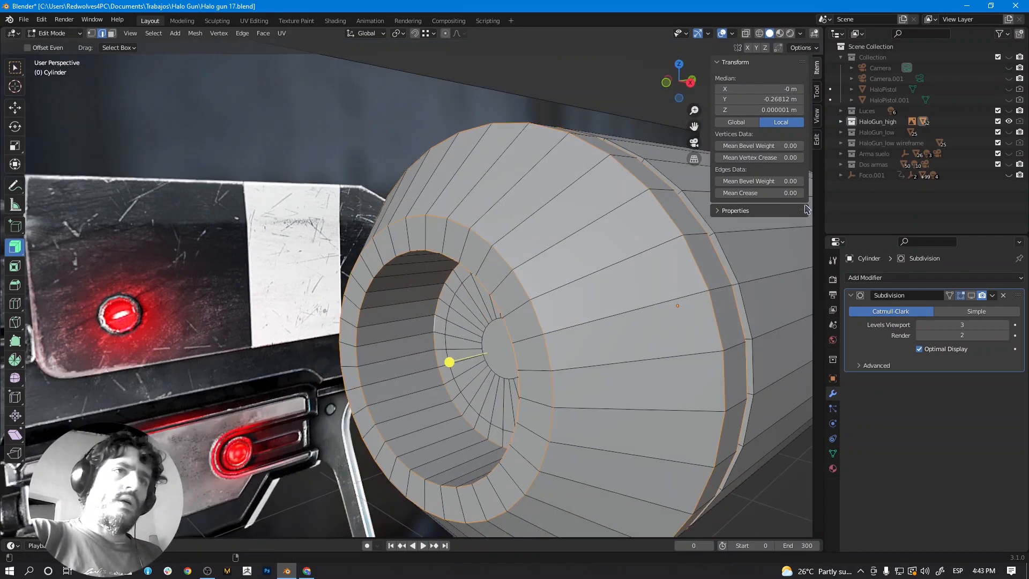
# Set the mean crease of the selected edge loops to 0.70 and turn the subdivision's viewport display back on.
pyautogui.click(758, 192)
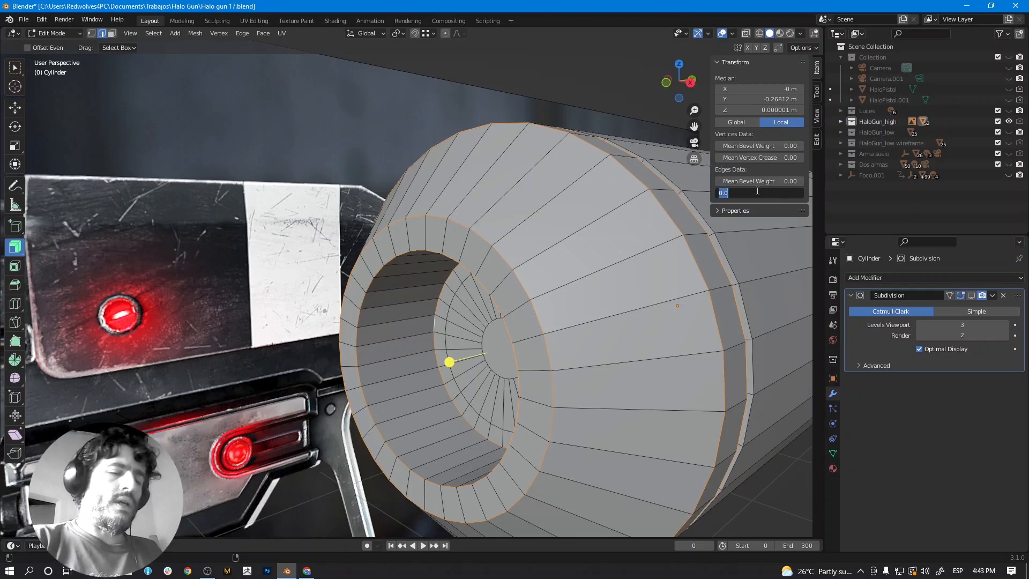
pyautogui.press('Return')
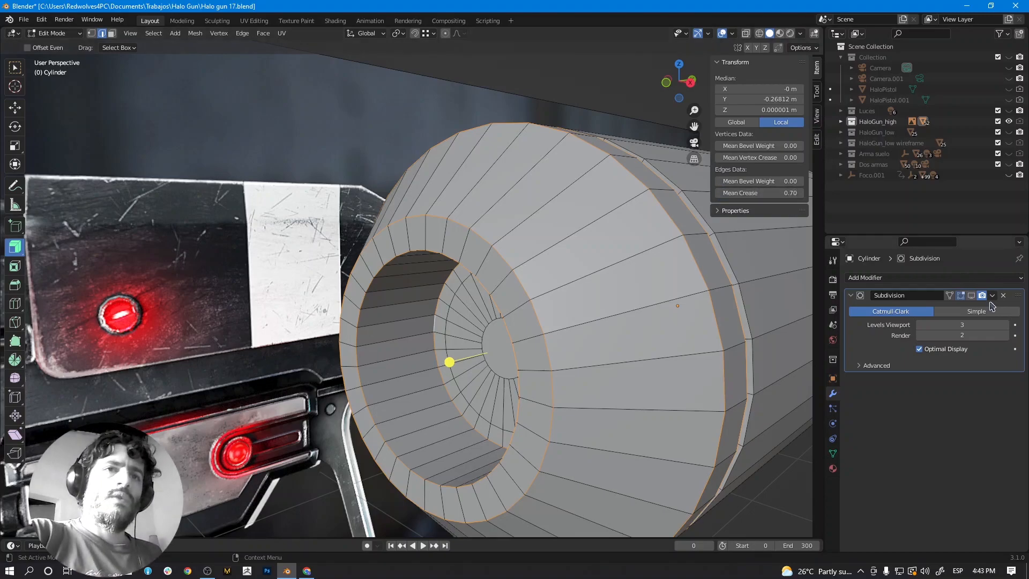
pyautogui.click(971, 298)
# Select the rear edge loop of the barrel groove, set its mean crease to 0.7 and return to Object Mode.
pyautogui.press('Tab')
pyautogui.scroll(-4, 548, 319)
pyautogui.moveTo(548, 320); pyautogui.dragTo(429, 249, button='middle')
pyautogui.scroll(3, 480, 310)
pyautogui.press('Tab')
pyautogui.scroll(2, 470, 318)
pyautogui.keyDown('alt'); pyautogui.click(428, 247); pyautogui.keyUp('alt')
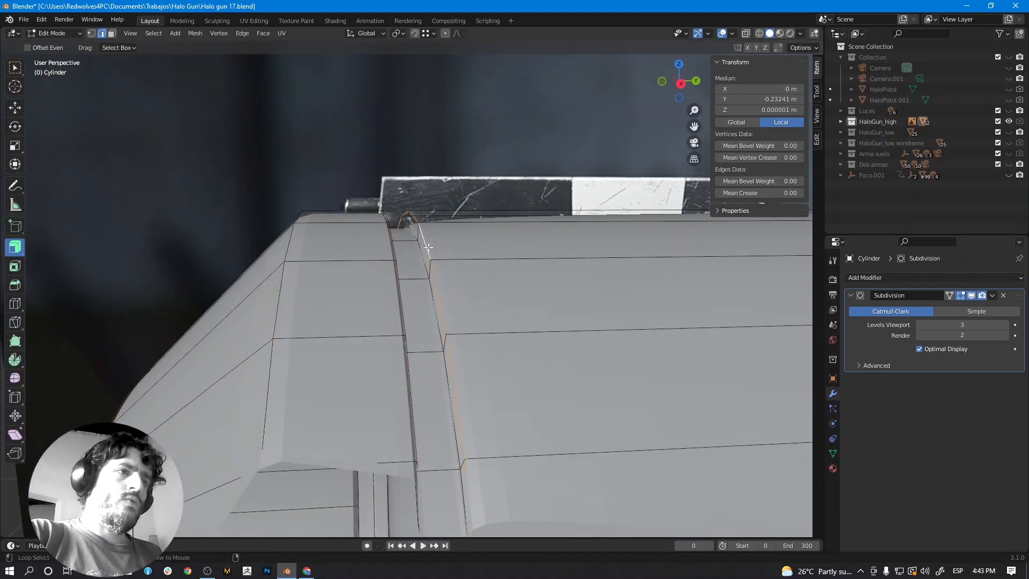
pyautogui.click(763, 193)
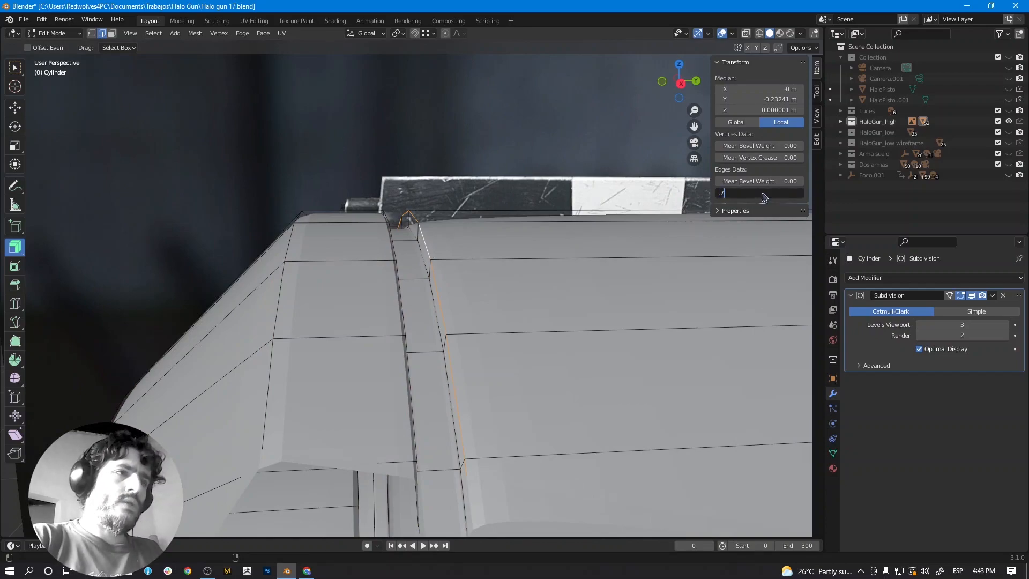
pyautogui.press('Return')
pyautogui.scroll(-2, 630, 292)
pyautogui.press('Tab')
# Examine the finished tip on the whole pistol and the trigger area of the reference in the right orthographic view.
pyautogui.scroll(-4, 586, 326)
pyautogui.moveTo(586, 326); pyautogui.dragTo(512, 354, button='middle')
pyautogui.scroll(-4, 564, 352)
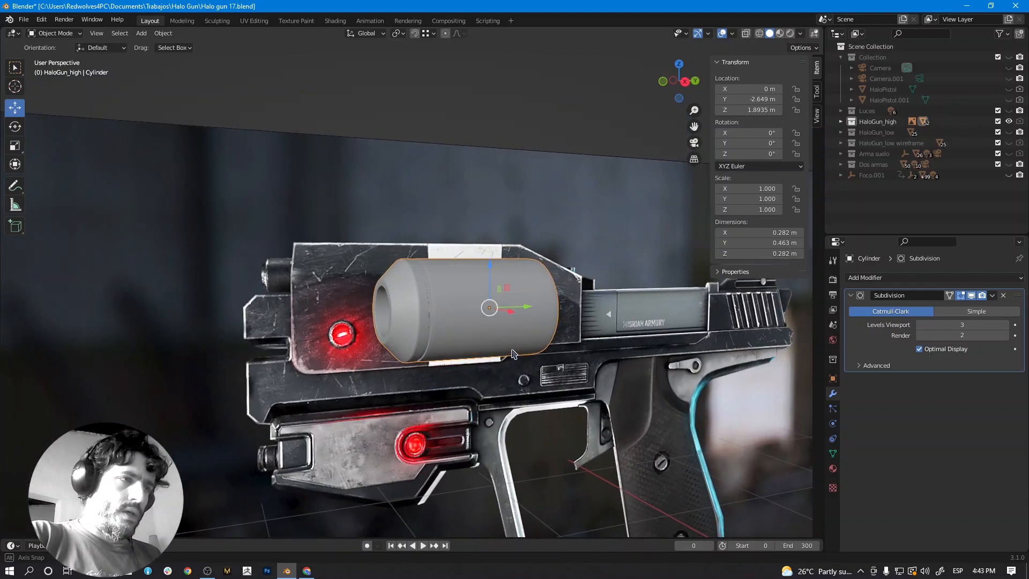
pyautogui.scroll(-4, 514, 355)
pyautogui.press('KP_3')
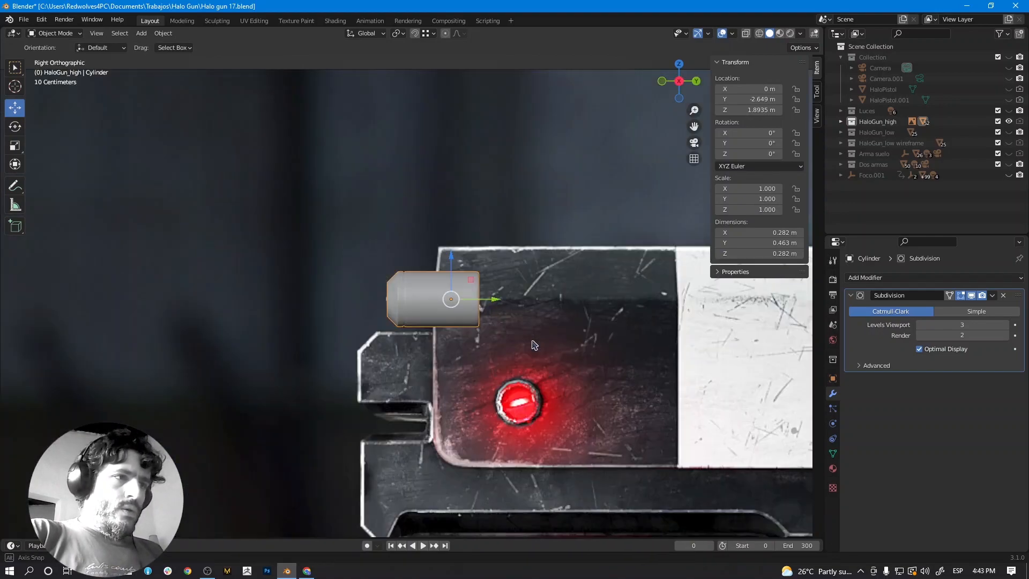
pyautogui.scroll(-2, 533, 345)
pyautogui.keyDown('shift'); pyautogui.moveTo(617, 418); pyautogui.dragTo(458, 297, button='middle'); pyautogui.keyUp('shift')
pyautogui.scroll(-4, 457, 297)
pyautogui.scroll(4, 463, 321)
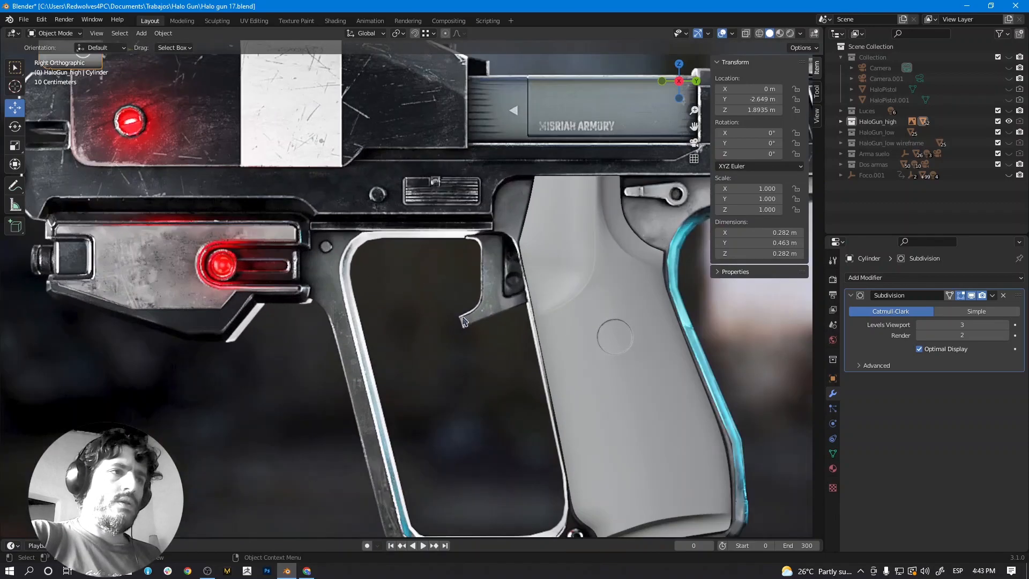
pyautogui.scroll(-5, 474, 318)
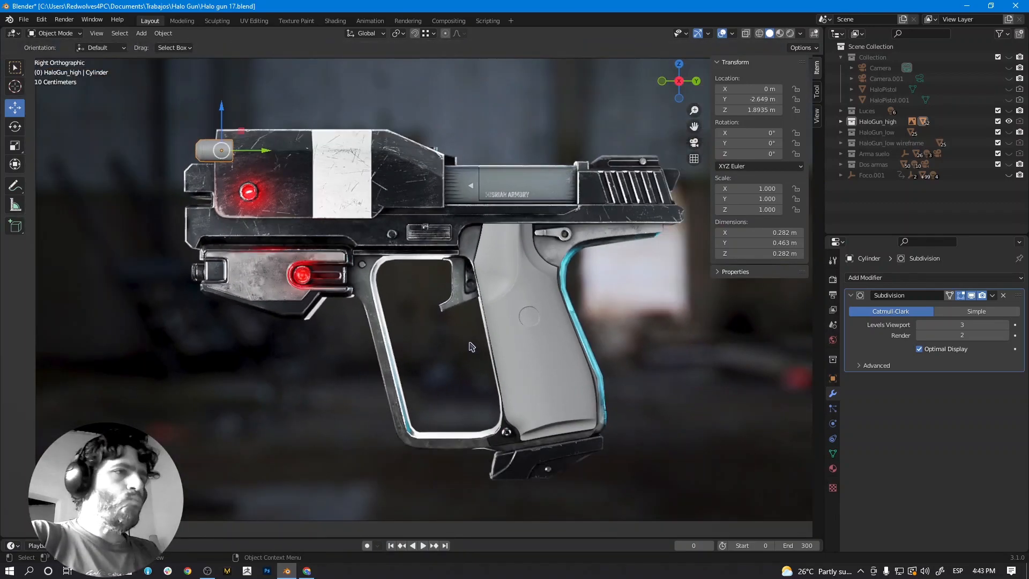
pyautogui.keyDown('shift'); pyautogui.moveTo(490, 376); pyautogui.dragTo(466, 337, button='middle'); pyautogui.keyUp('shift')
pyautogui.keyDown('shift'); pyautogui.moveTo(527, 254); pyautogui.dragTo(509, 285, button='middle'); pyautogui.keyUp('shift')
pyautogui.scroll(4, 444, 289)
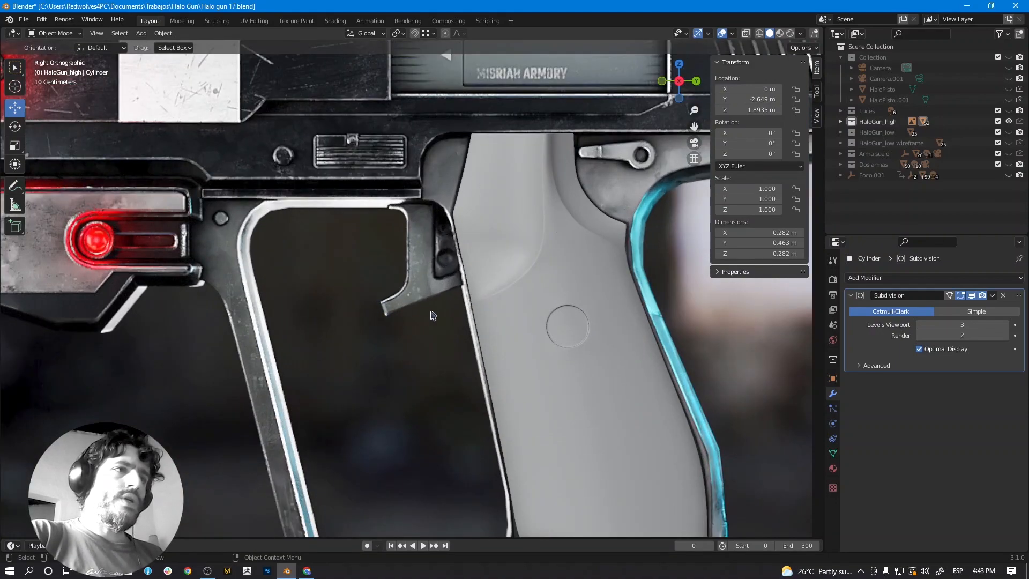
pyautogui.scroll(5, 455, 283)
# Switch the viewport to wireframe display and add a mesh plane as the start of the trigger.
pyautogui.hotkey('shift', 'z')
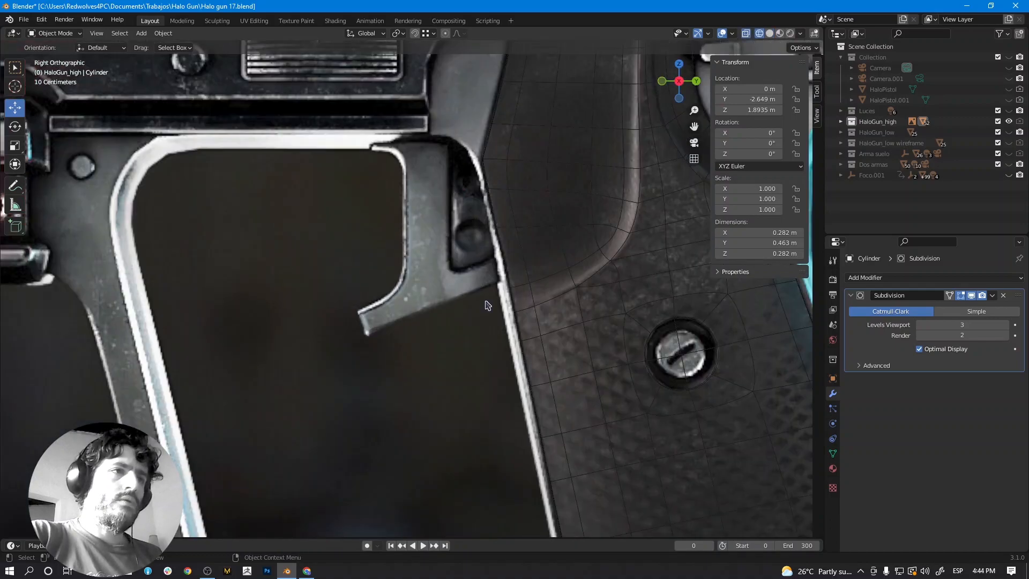
pyautogui.keyDown('shift'); pyautogui.moveTo(418, 301); pyautogui.dragTo(418, 332, button='middle'); pyautogui.keyUp('shift')
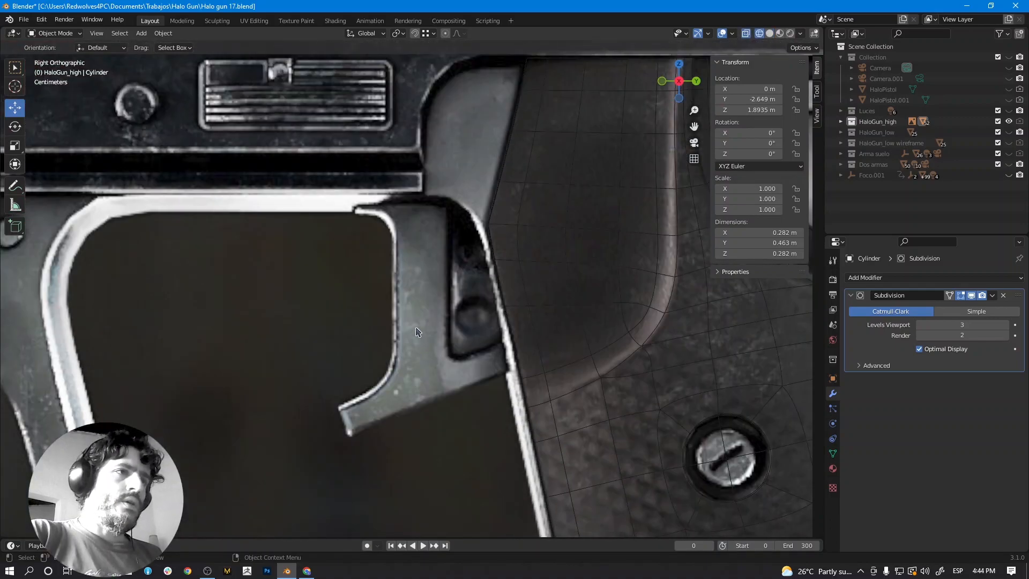
pyautogui.hotkey('shift', 'a')
pyautogui.moveTo(418, 329)
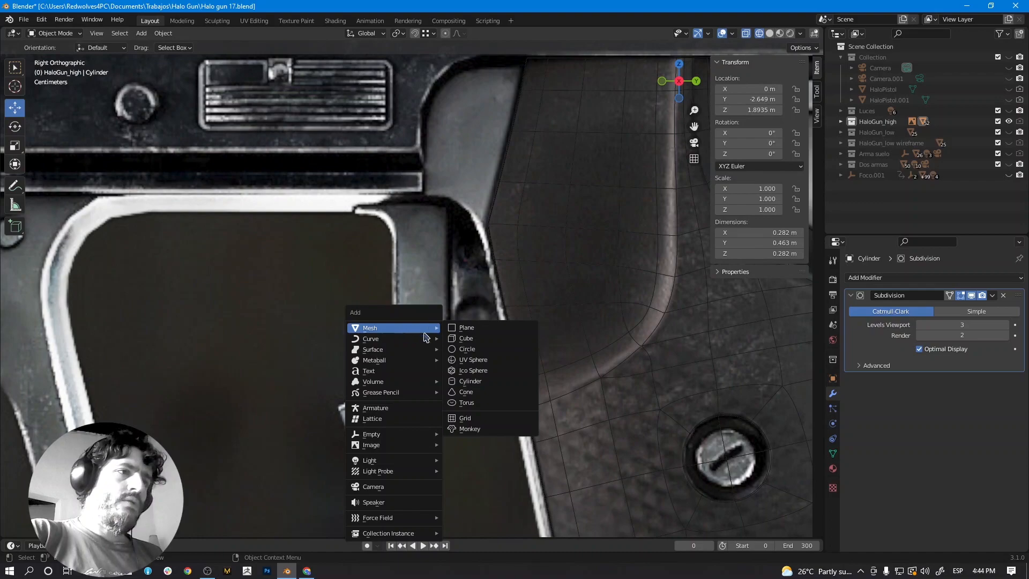
pyautogui.press('Escape')
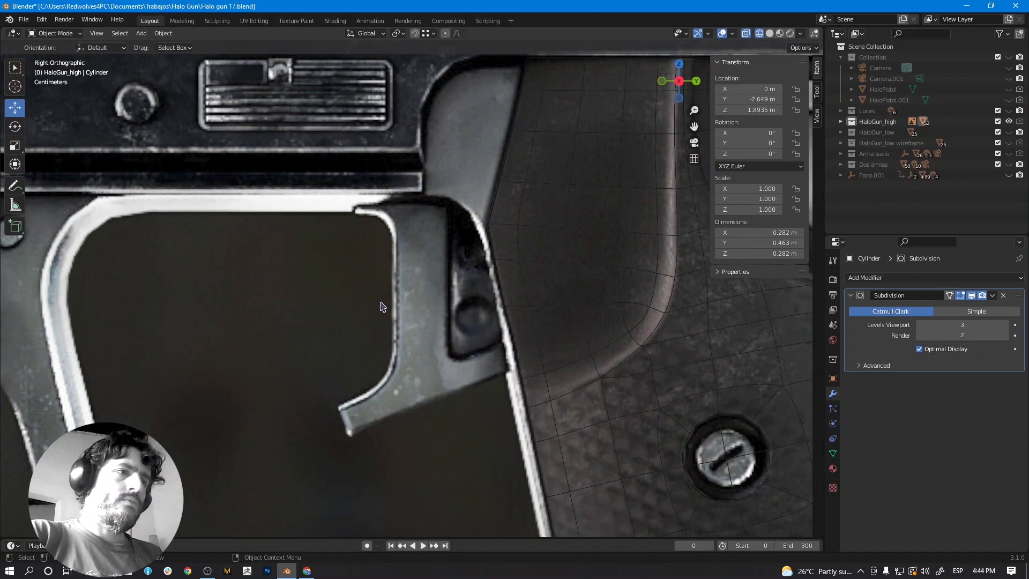
pyautogui.hotkey('shift', 'a')
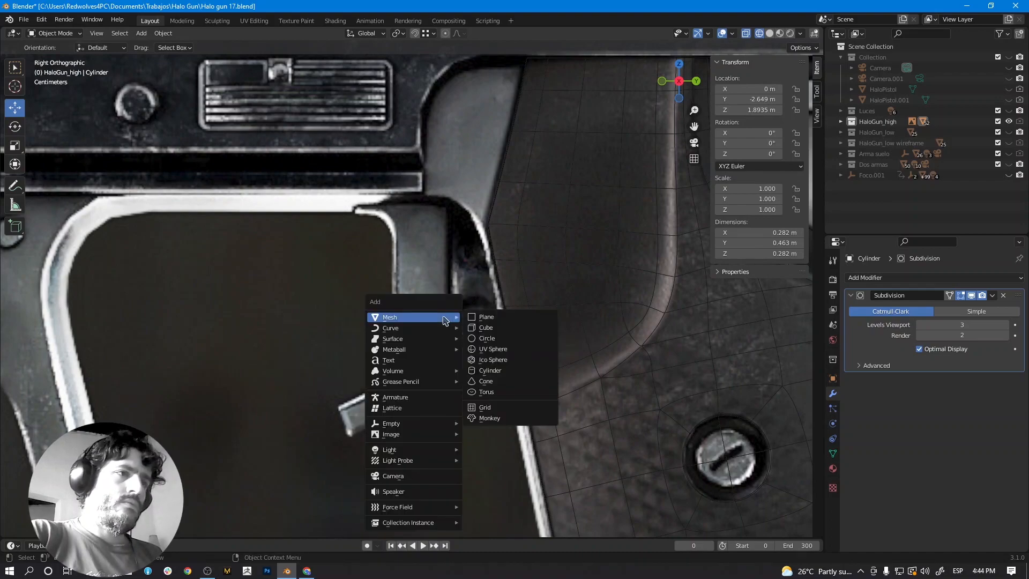
pyautogui.click(493, 320)
pyautogui.scroll(-10, 492, 318)
pyautogui.scroll(2, 533, 335)
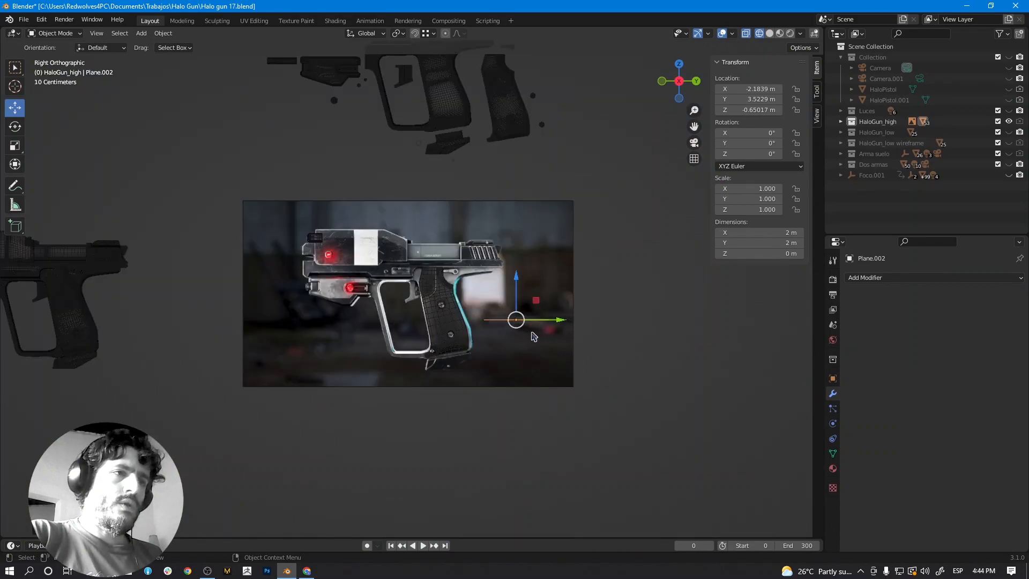
# Try to rotate the plane 90° about the global Y axis.
pyautogui.moveTo(516, 331); pyautogui.dragTo(560, 357, button='middle')
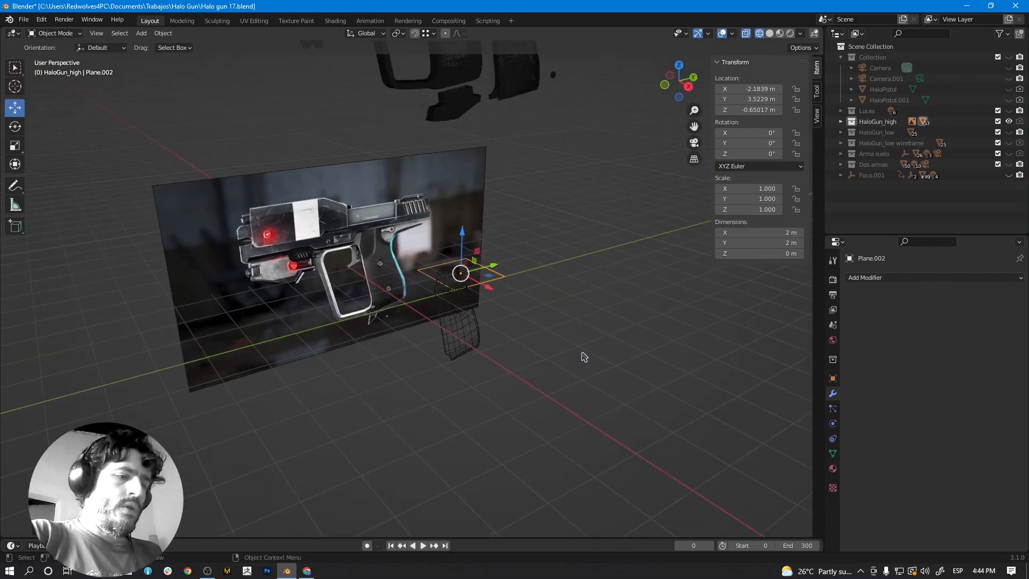
pyautogui.press('r')
pyautogui.write('y')
pyautogui.write('90')
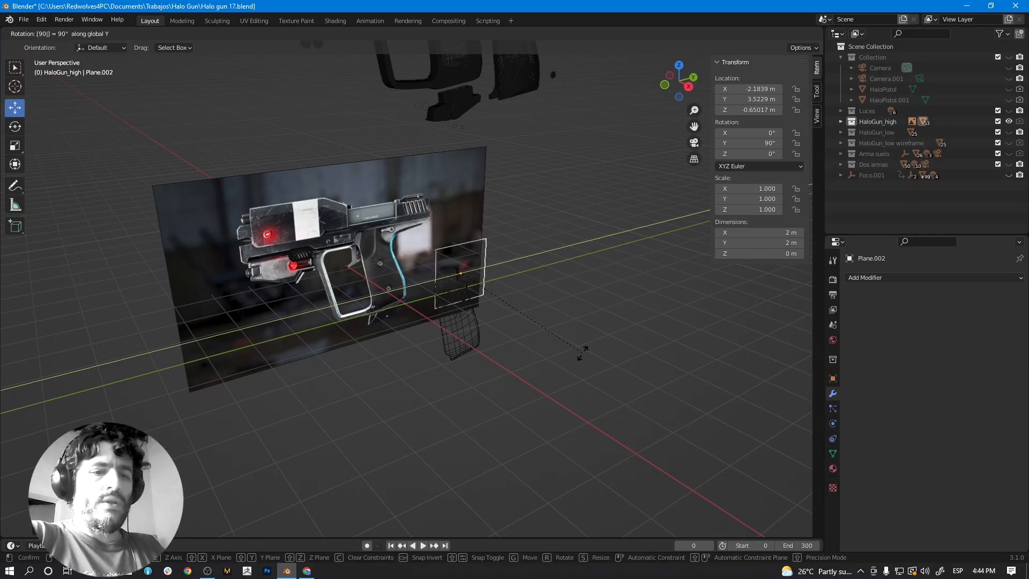
pyautogui.press('Return')
pyautogui.hotkey('ctrl', 'z')
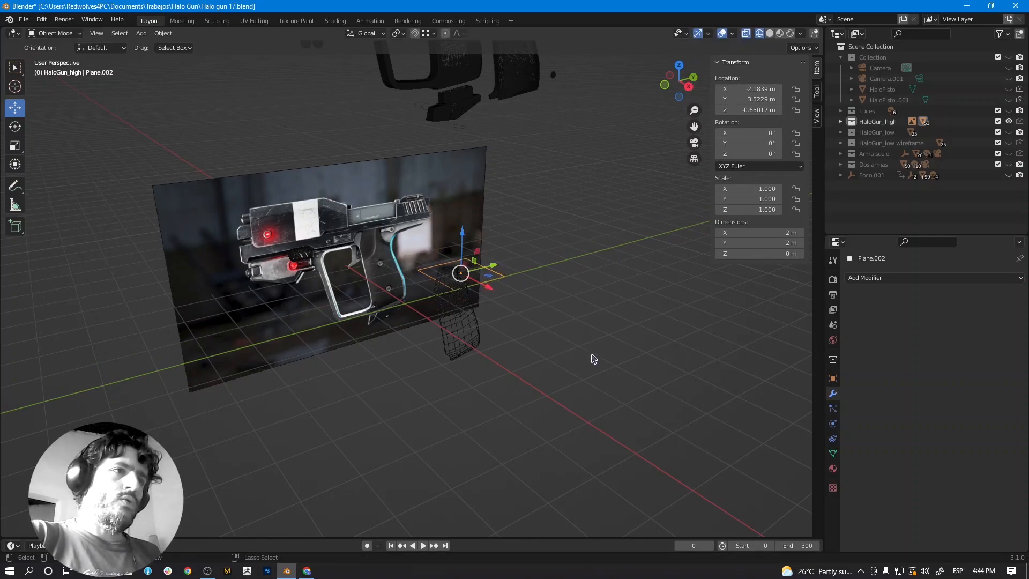
# Set the plane's Y rotation to 90° and move it onto the trigger area, at about Y 0.18 m and Z 0.34 m.
pyautogui.click(750, 143)
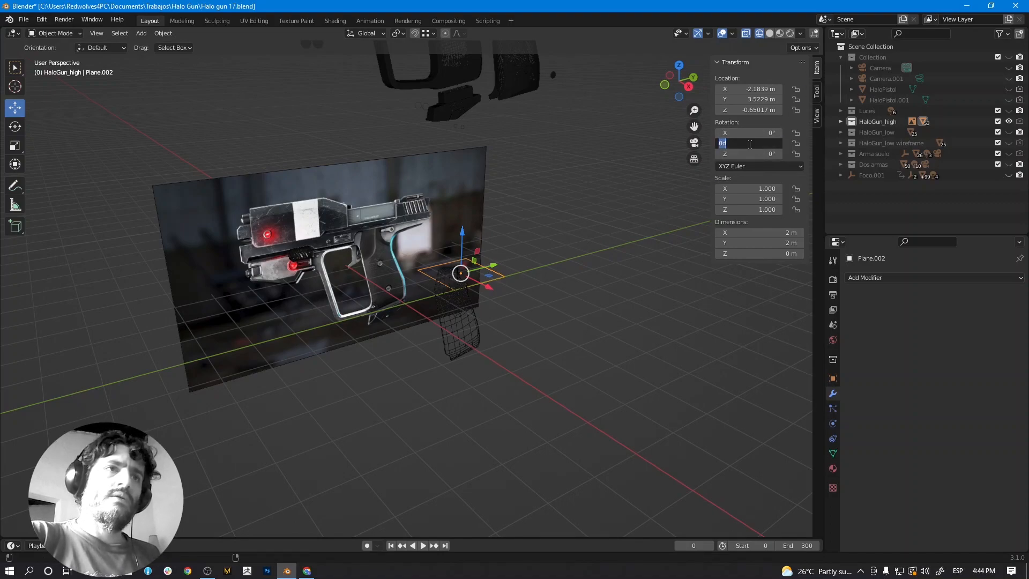
pyautogui.write('90')
pyautogui.press('Return')
pyautogui.moveTo(533, 249)
pyautogui.mouseDown(button='middle')
pyautogui.moveTo(558, 269)
pyautogui.moveTo(548, 255)
pyautogui.mouseUp(button='middle')
pyautogui.press('g')
pyautogui.click(461, 246)
# Set the plane's X location to 0 m.
pyautogui.scroll(5, 460, 245)
pyautogui.moveTo(463, 249); pyautogui.dragTo(508, 287, button='middle')
pyautogui.scroll(-5, 494, 295)
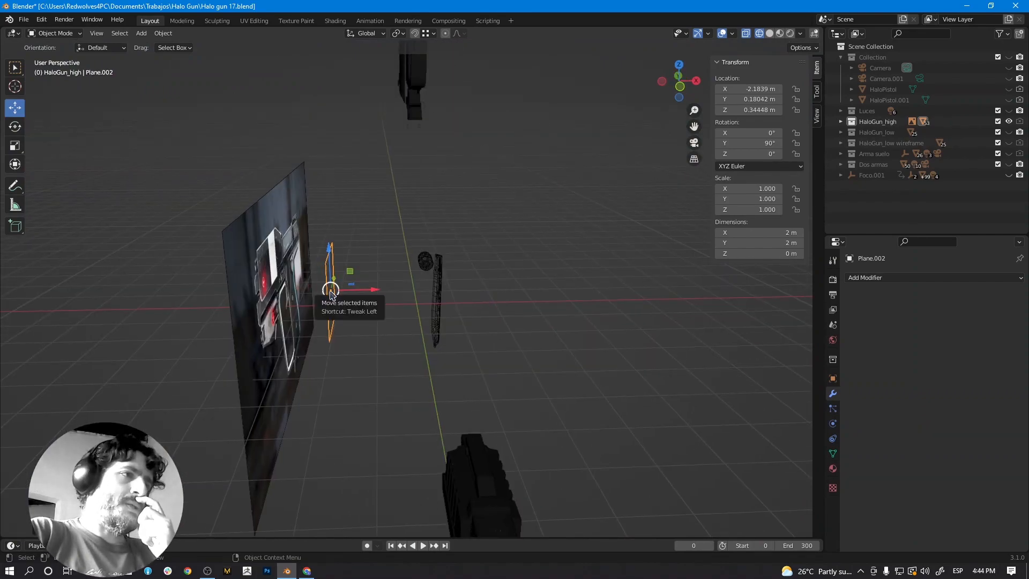
pyautogui.moveTo(331, 295)
pyautogui.mouseDown(button='middle')
pyautogui.moveTo(318, 301)
pyautogui.moveTo(331, 294)
pyautogui.mouseUp(button='middle')
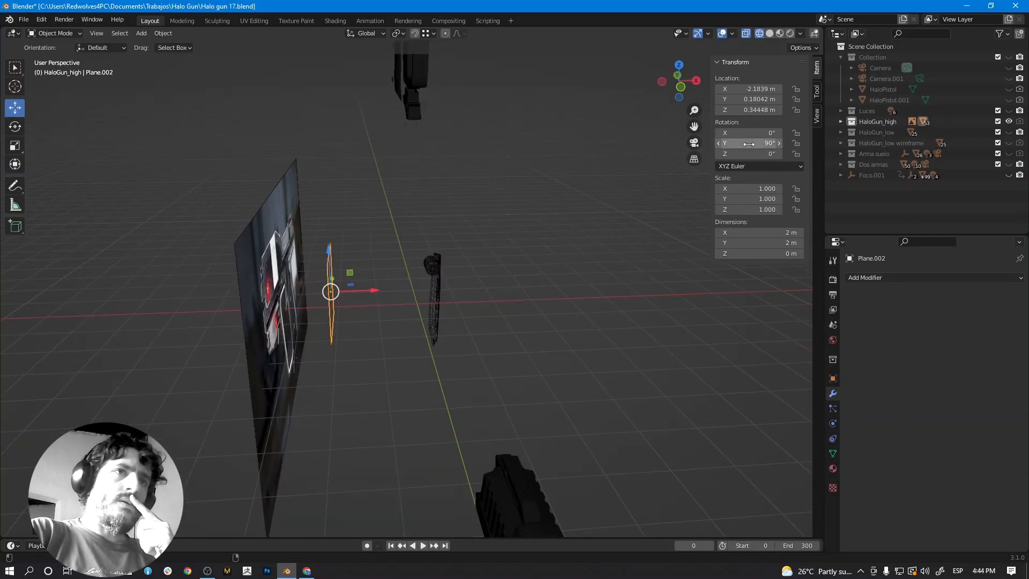
pyautogui.click(756, 89)
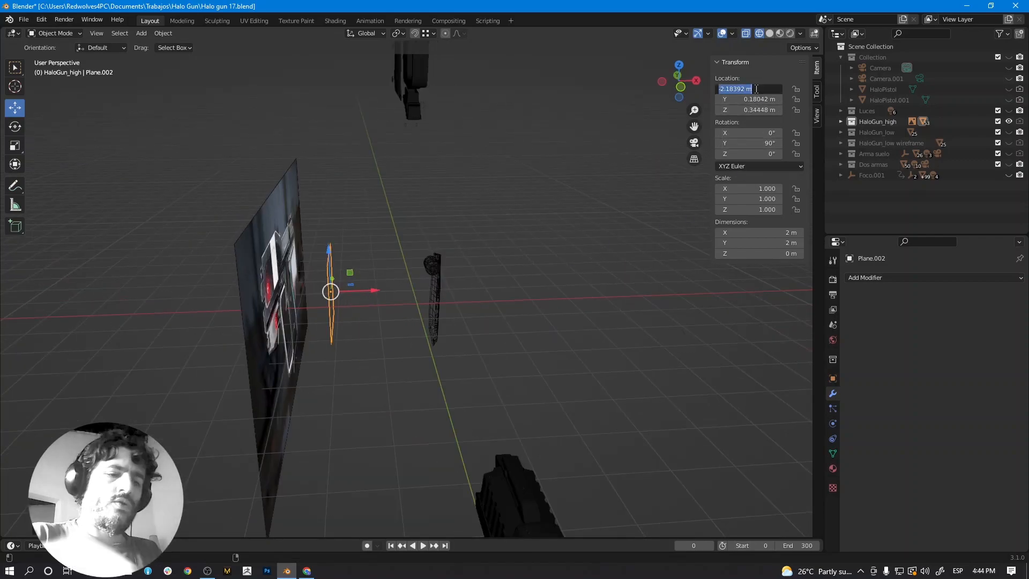
pyautogui.write('0')
pyautogui.press('Return')
pyautogui.moveTo(508, 288); pyautogui.dragTo(479, 307, button='middle')
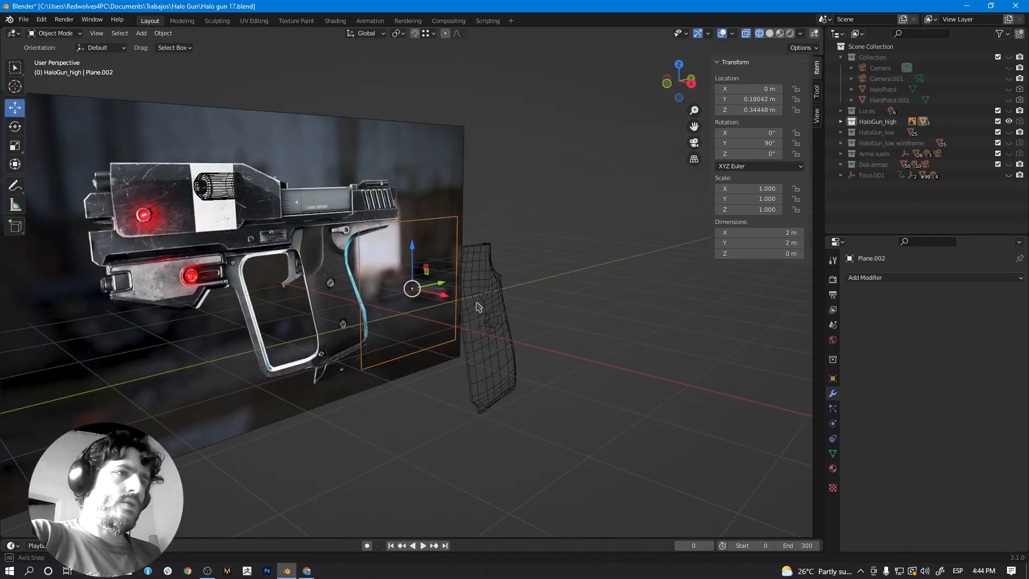
# Enter Edit Mode on the plane in the right orthographic view and scale it down to a small square beside the trigger.
pyautogui.press('KP_3')
pyautogui.scroll(10, 424, 292)
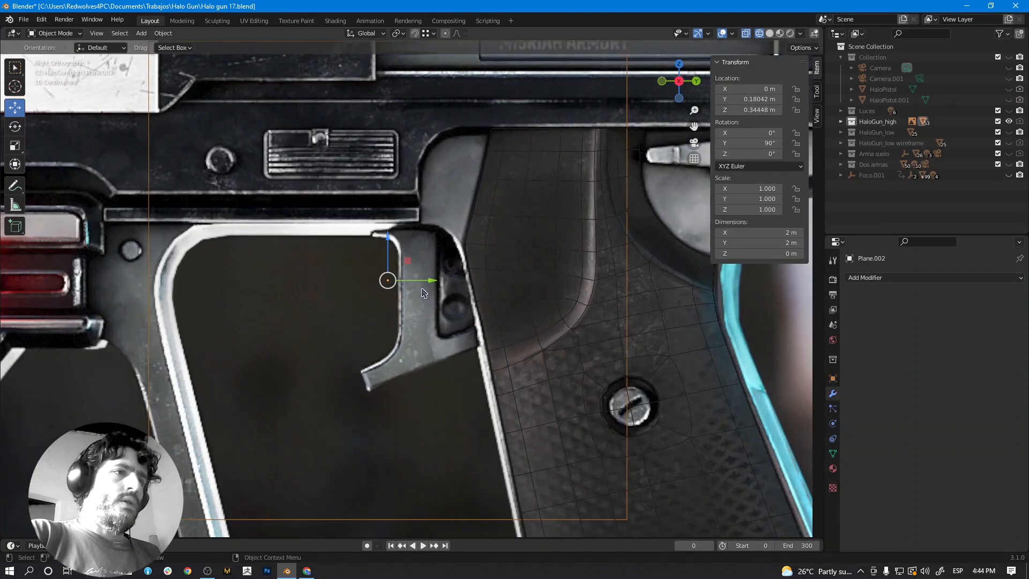
pyautogui.scroll(-3, 424, 292)
pyautogui.scroll(2, 423, 292)
pyautogui.click(54, 34)
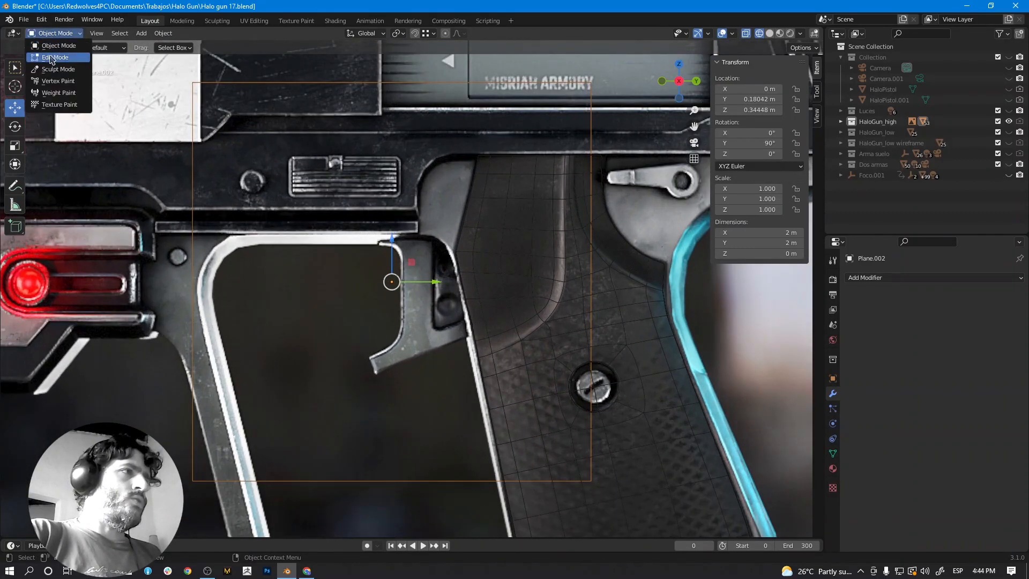
pyautogui.click(51, 59)
pyautogui.press('s')
pyautogui.click(413, 289)
pyautogui.scroll(4, 414, 290)
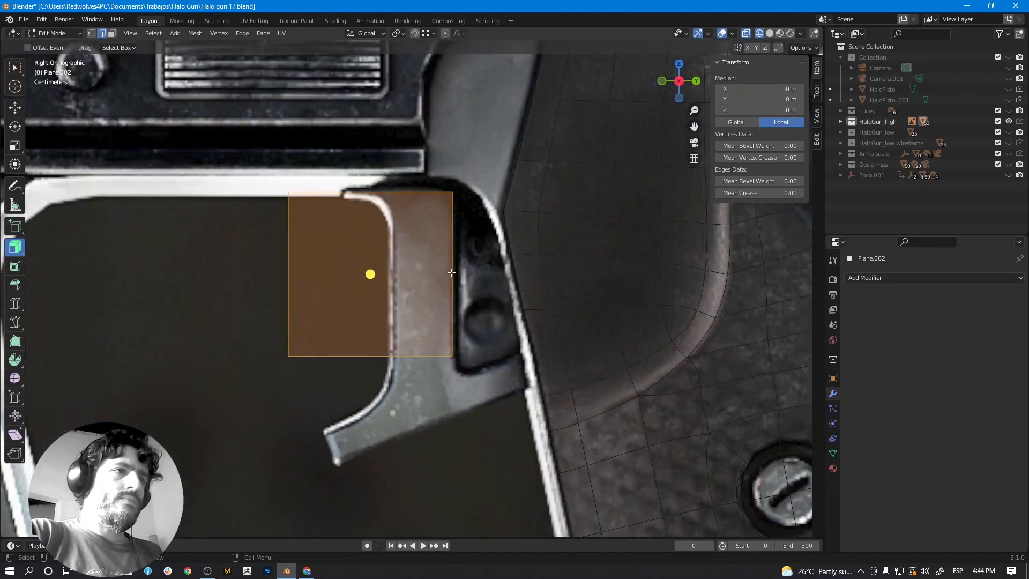
# Scale down and move the square so it spans the width of the trigger's upright stem.
pyautogui.press('g')
pyautogui.click(520, 219)
pyautogui.press('s')
pyautogui.click(479, 220)
pyautogui.press('g')
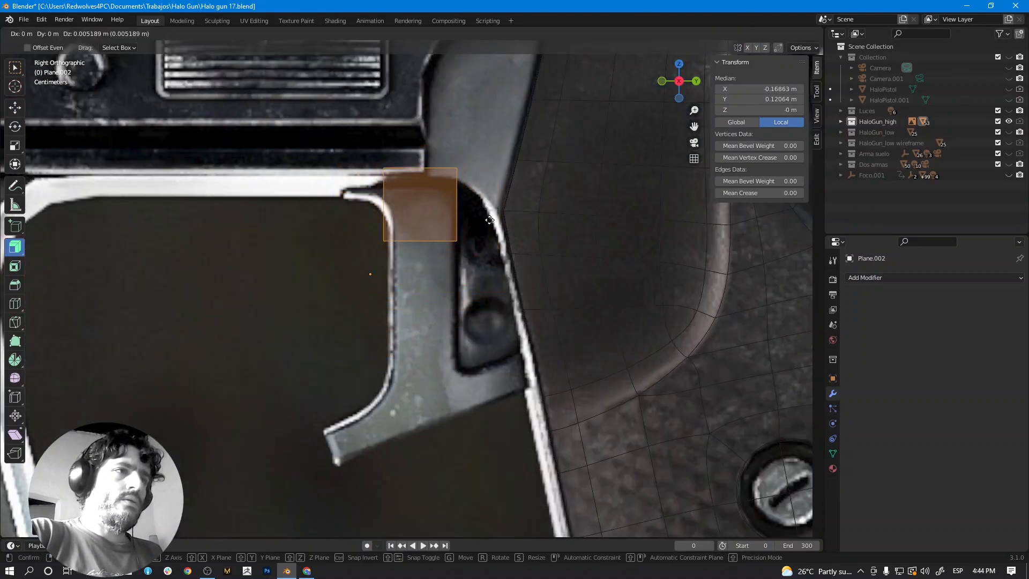
pyautogui.click(504, 298)
pyautogui.press('s')
pyautogui.click(521, 304)
pyautogui.press('g')
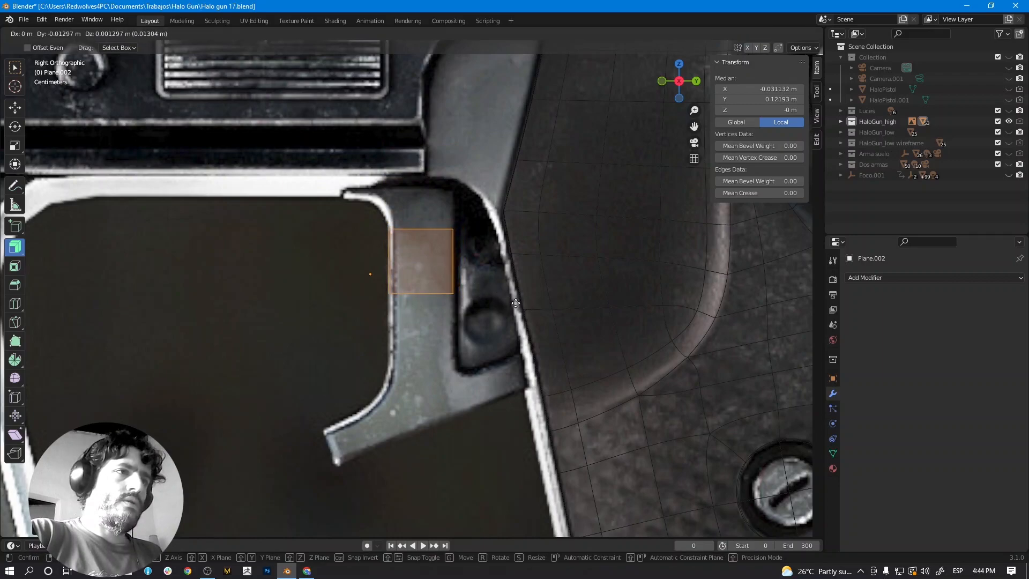
pyautogui.click(517, 305)
pyautogui.press('s')
pyautogui.click(522, 309)
pyautogui.scroll(2, 523, 307)
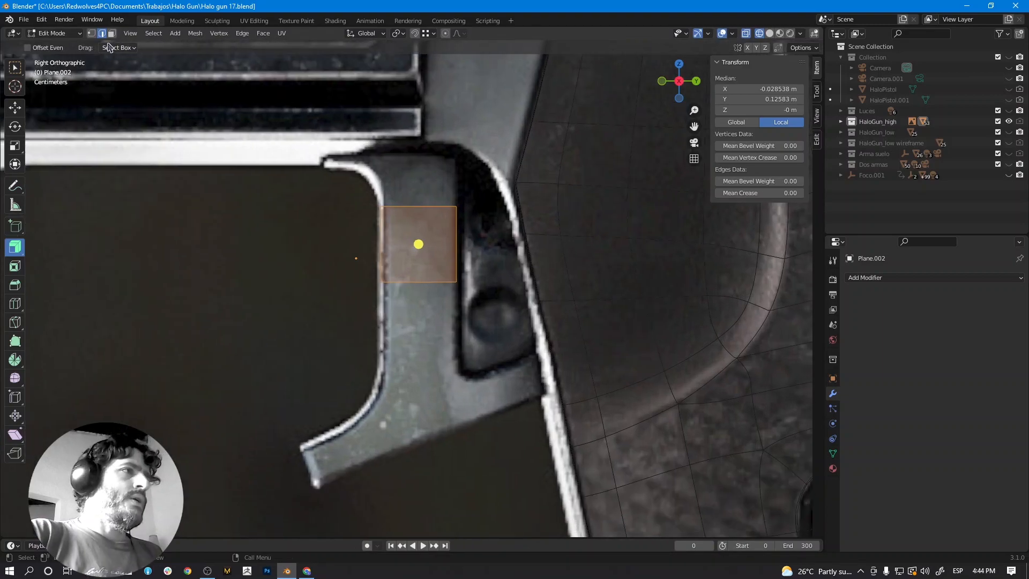
# Extrude the square's top edge upward about 0.04 m along Z.
pyautogui.click(403, 207)
pyautogui.scroll(3, 404, 213)
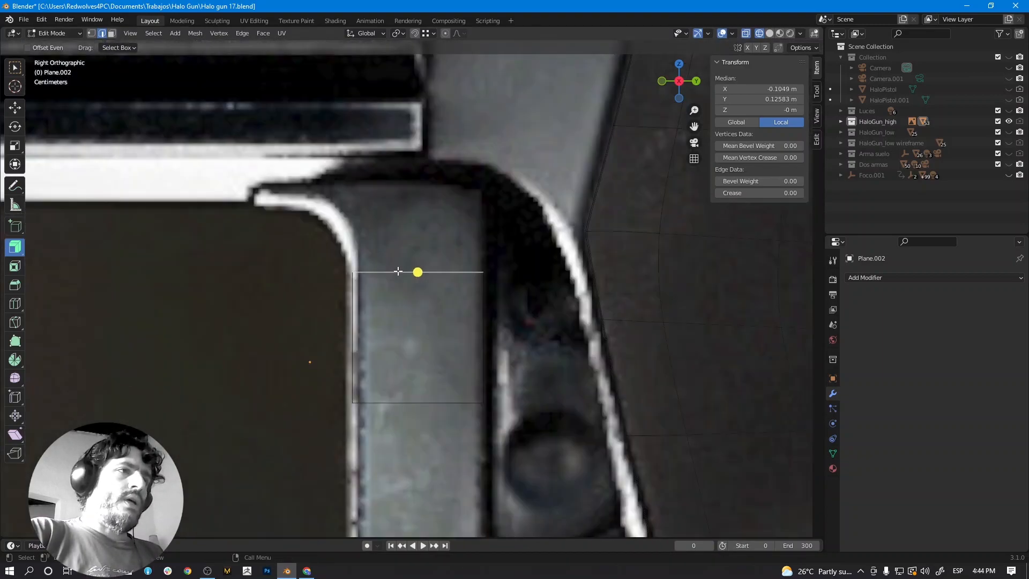
pyautogui.press('g')
pyautogui.press('z')
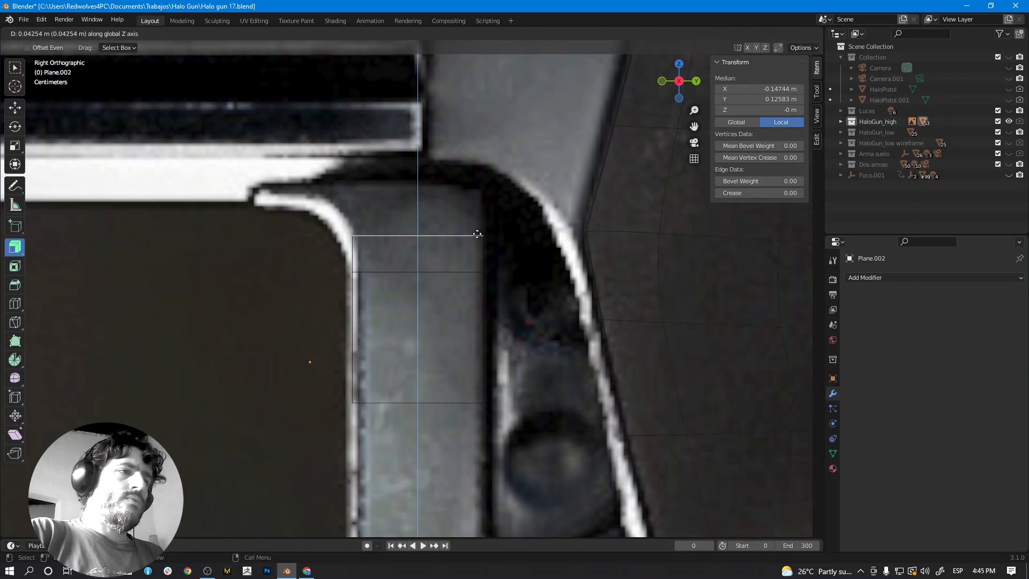
pyautogui.click(477, 236)
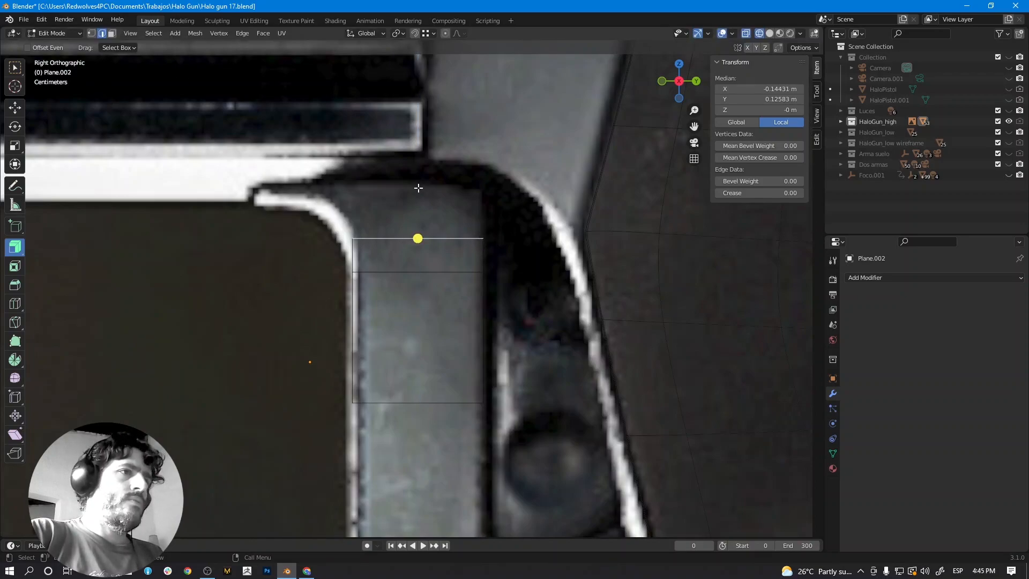
# Raise the rear vertex of the top edge along Z so the edge slants across the stem.
pyautogui.click(92, 34)
pyautogui.click(482, 238)
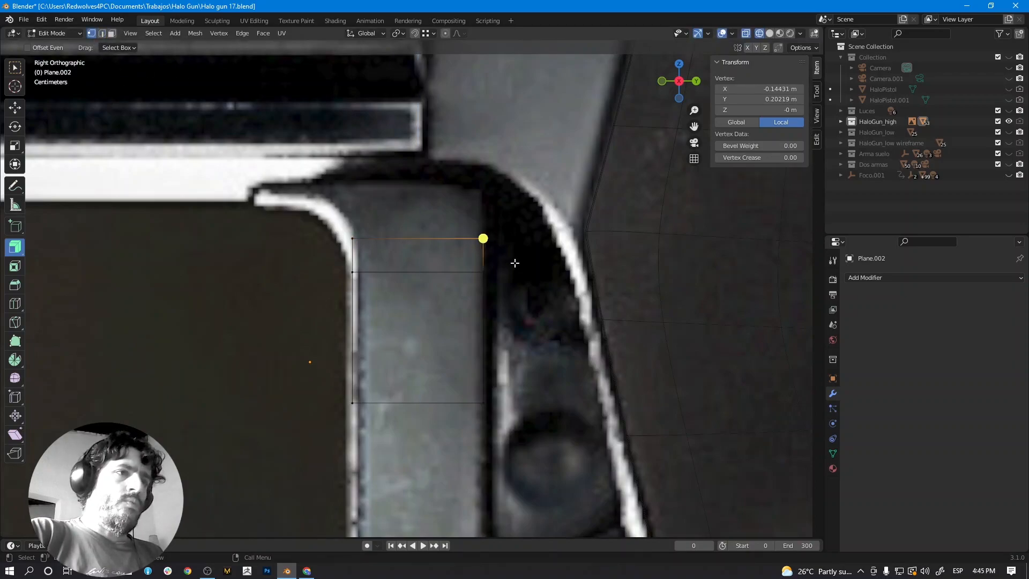
pyautogui.press('g')
pyautogui.press('y')
pyautogui.press('z')
pyautogui.click(520, 224)
# Extrude the slanted top edge upward and place its front vertex on the inner curve below the trigger's upper lip.
pyautogui.keyDown('shift'); pyautogui.moveTo(504, 244); pyautogui.dragTo(499, 310, button='middle'); pyautogui.keyUp('shift')
pyautogui.click(366, 300)
pyautogui.keyDown('shift'); pyautogui.click(475, 263); pyautogui.keyUp('shift')
pyautogui.press('e')
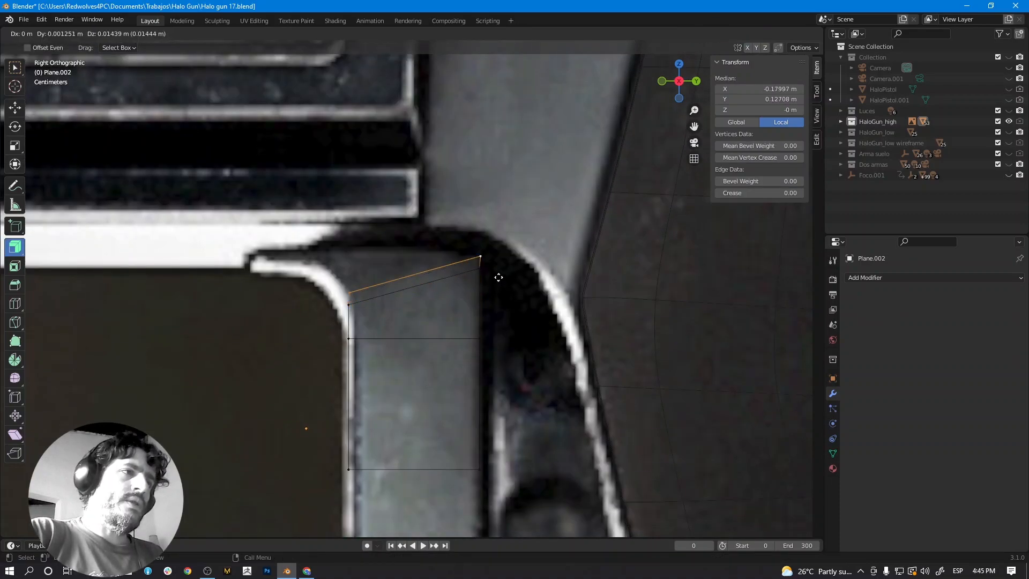
pyautogui.press('z')
pyautogui.click(492, 262)
pyautogui.click(349, 277)
pyautogui.press('g')
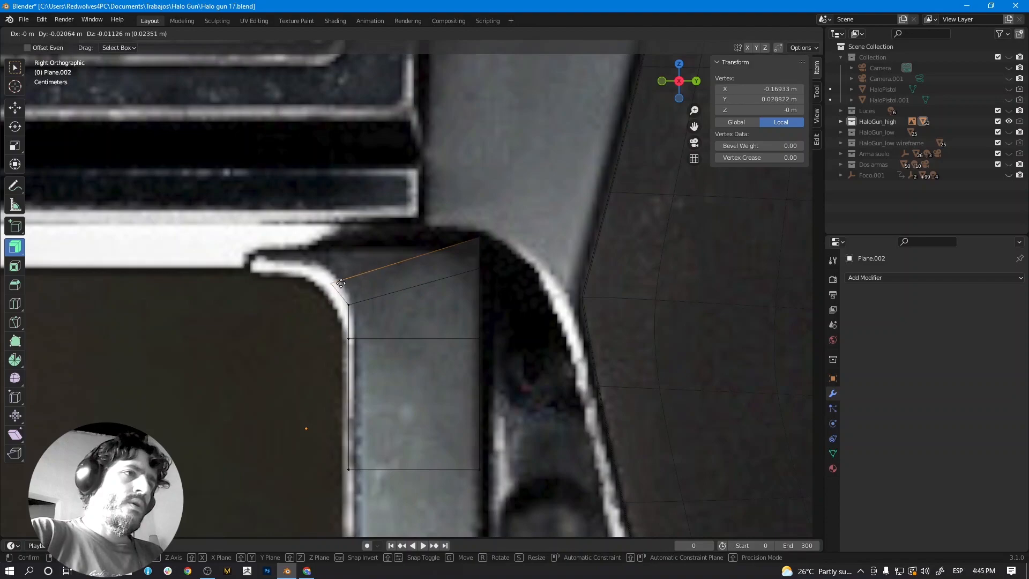
pyautogui.click(333, 280)
# Raise the new edge's rear vertex above the dark gap behind the trigger stem.
pyautogui.click(483, 235)
pyautogui.press('g')
pyautogui.moveTo(484, 233); pyautogui.dragTo(497, 303, button='middle')
pyautogui.click(486, 201)
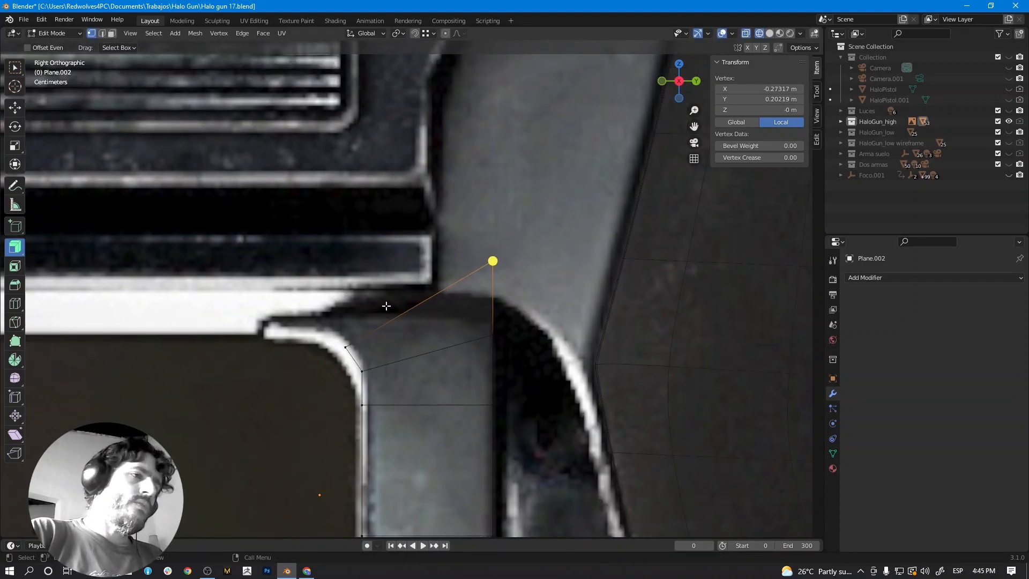
# Extrude the upper edge toward the lip, fitting its front vertex to the outline and raising the other vertex over the frame.
pyautogui.keyDown('shift'); pyautogui.click(352, 338); pyautogui.keyUp('shift')
pyautogui.moveTo(419, 304); pyautogui.dragTo(398, 314)
pyautogui.click(463, 249)
pyautogui.press('g')
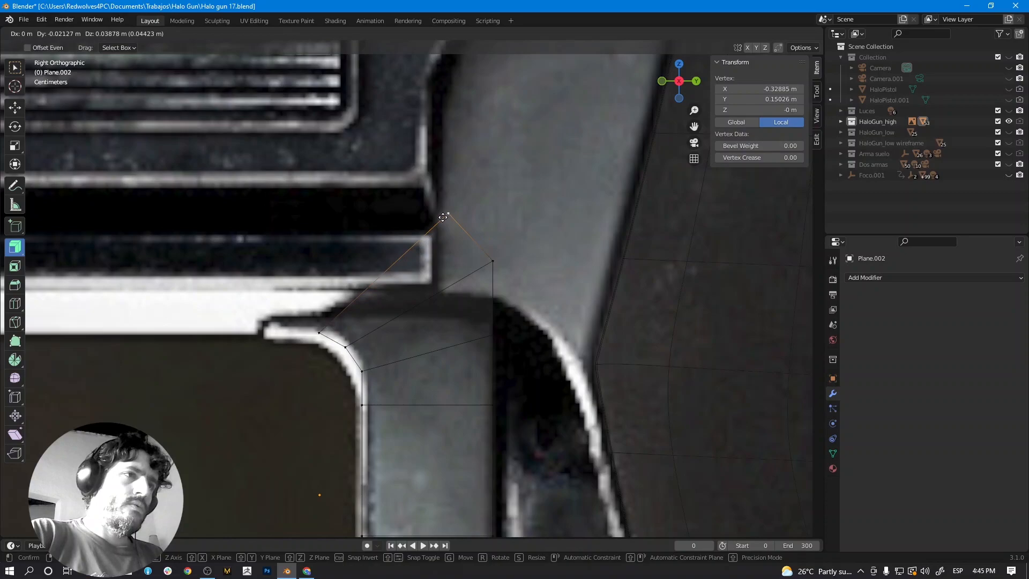
pyautogui.click(448, 213)
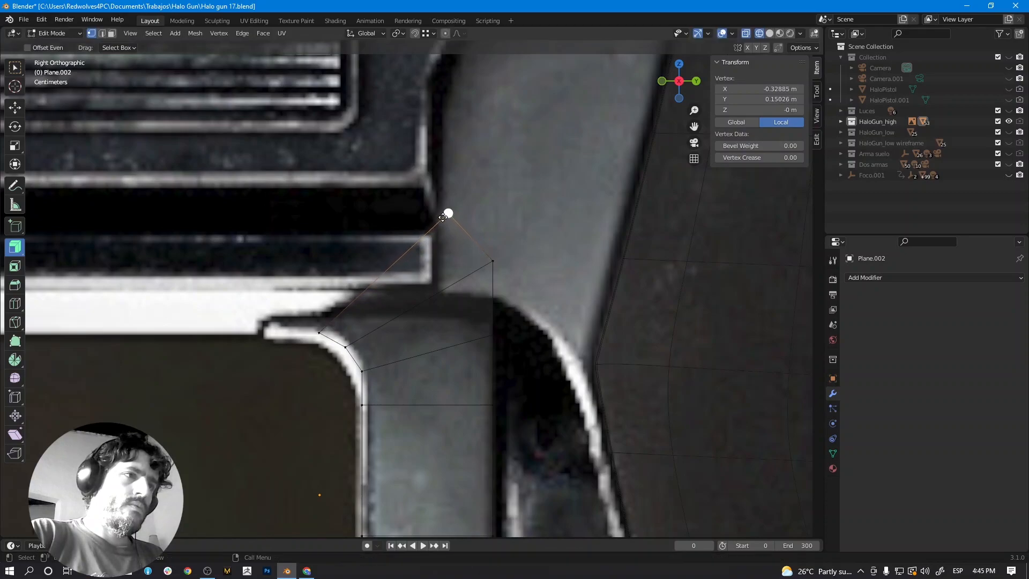
# Extrude the front edge forward past the lip and shift its two vertices along Y to straighten it.
pyautogui.click(384, 276)
pyautogui.press('e')
pyautogui.click(292, 274)
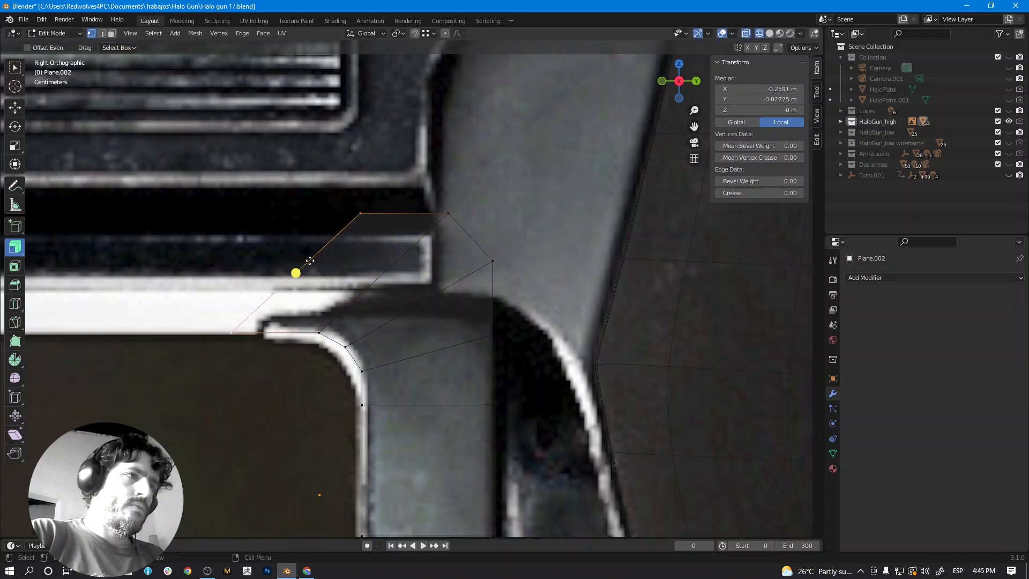
pyautogui.click(360, 213)
pyautogui.press('g')
pyautogui.press('y')
pyautogui.click(241, 301)
pyautogui.click(233, 329)
pyautogui.press('g')
pyautogui.press('y')
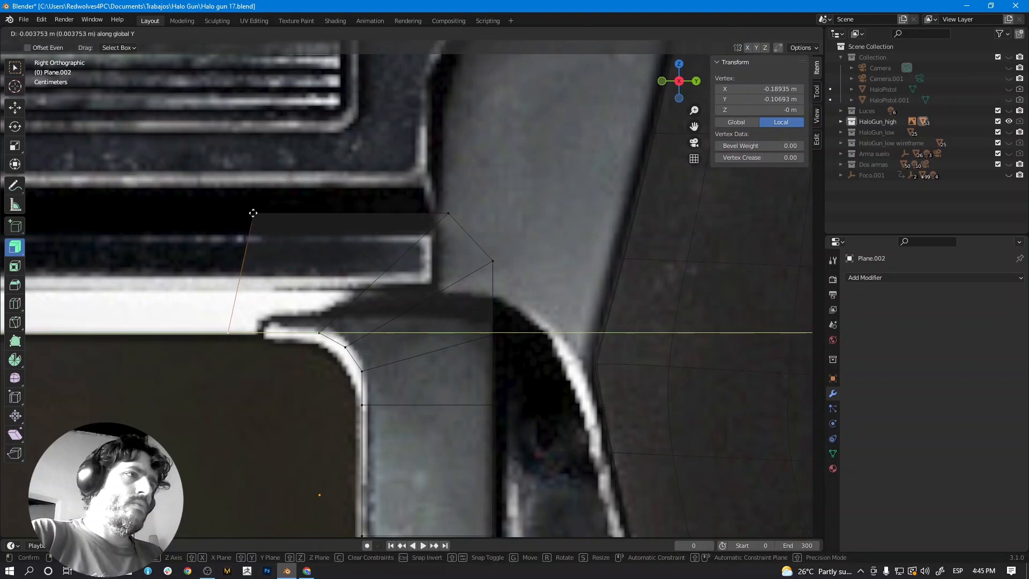
pyautogui.click(260, 221)
# Move the whole front edge back along Y to the tip of the trigger's upper lip.
pyautogui.keyDown('shift'); pyautogui.click(260, 222); pyautogui.keyUp('shift')
pyautogui.press('g')
pyautogui.press('y')
pyautogui.click(283, 273)
pyautogui.scroll(-3, 396, 336)
pyautogui.scroll(2, 399, 339)
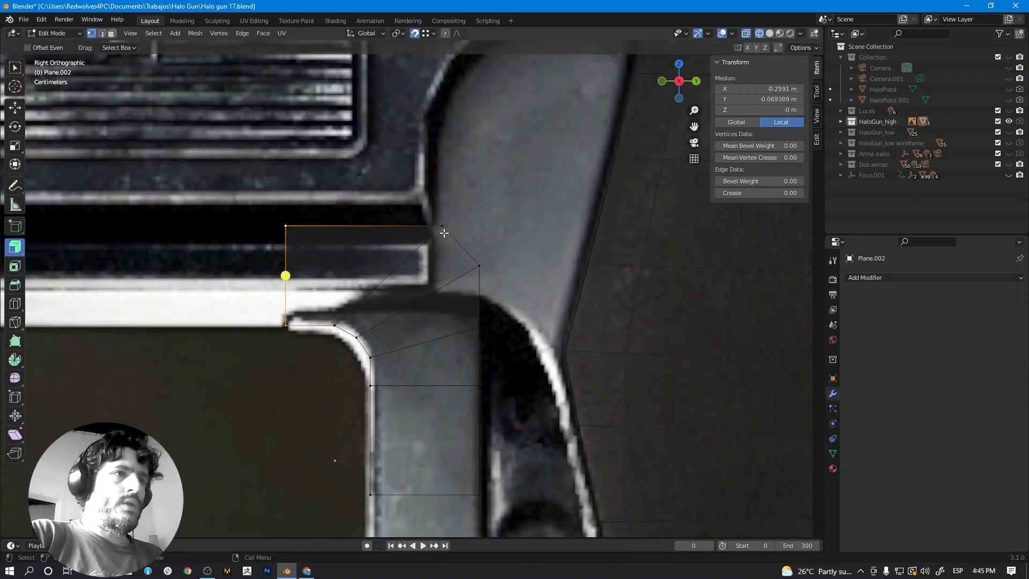
# Slide the mesh's upper rear vertex forward along Y over the frame.
pyautogui.click(444, 229)
pyautogui.press('g')
pyautogui.press('y')
pyautogui.click(409, 229)
pyautogui.click(483, 261)
pyautogui.press('g')
pyautogui.press('y')
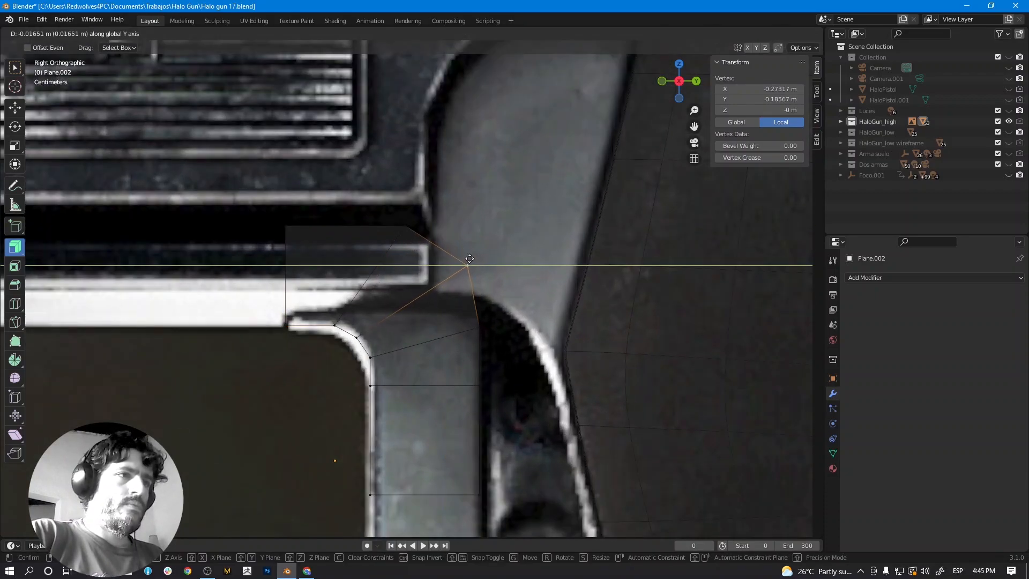
pyautogui.press('Escape')
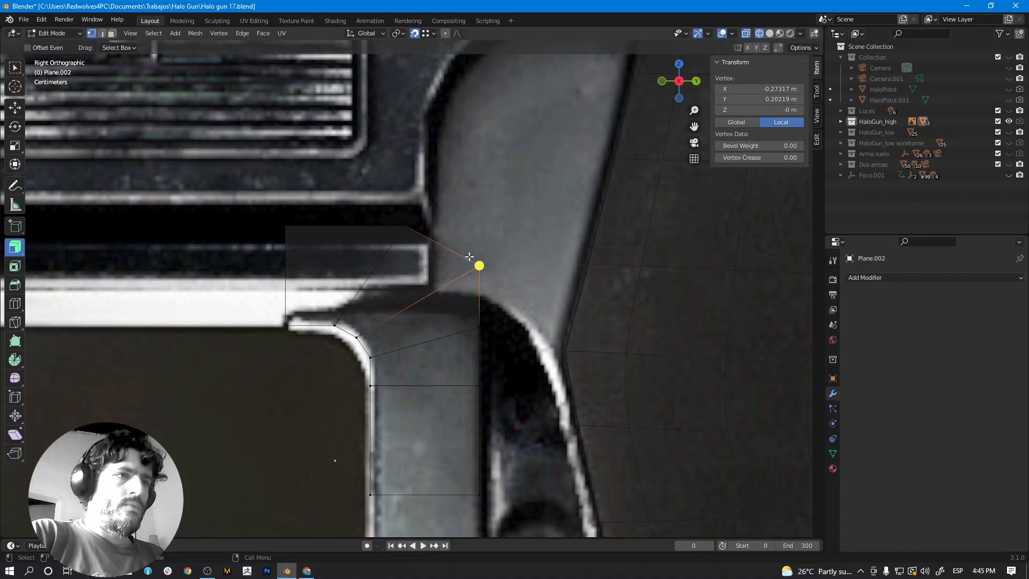
# Extrude the stem's bottom edge downward to the inner corner at the base of the rear slot.
pyautogui.keyDown('shift'); pyautogui.moveTo(469, 351); pyautogui.dragTo(458, 125, button='middle'); pyautogui.keyUp('shift')
pyautogui.click(365, 274)
pyautogui.keyDown('shift'); pyautogui.click(468, 272); pyautogui.keyUp('shift')
pyautogui.keyDown('shift'); pyautogui.moveTo(466, 338); pyautogui.dragTo(457, 271, button='middle'); pyautogui.keyUp('shift')
pyautogui.press('e')
pyautogui.press('z')
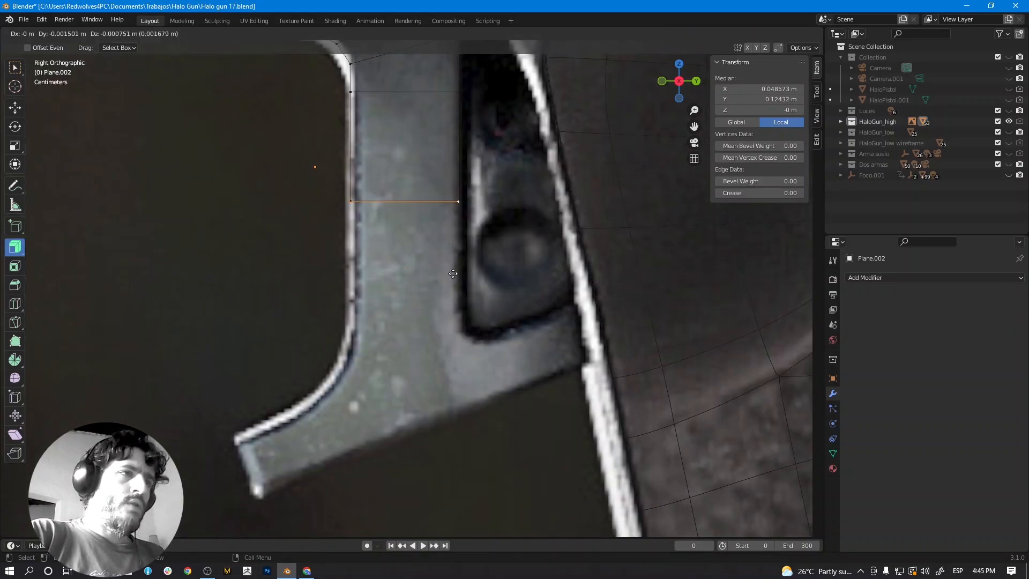
pyautogui.click(460, 373)
# Lower the front vertex of the bottom edge to where the trigger's front outline starts to curve.
pyautogui.click(363, 328)
pyautogui.press('g')
pyautogui.moveTo(363, 329); pyautogui.dragTo(407, 348, button='middle')
pyautogui.click(367, 362)
pyautogui.click(401, 312)
pyautogui.click(357, 309)
pyautogui.scroll(-3, 381, 322)
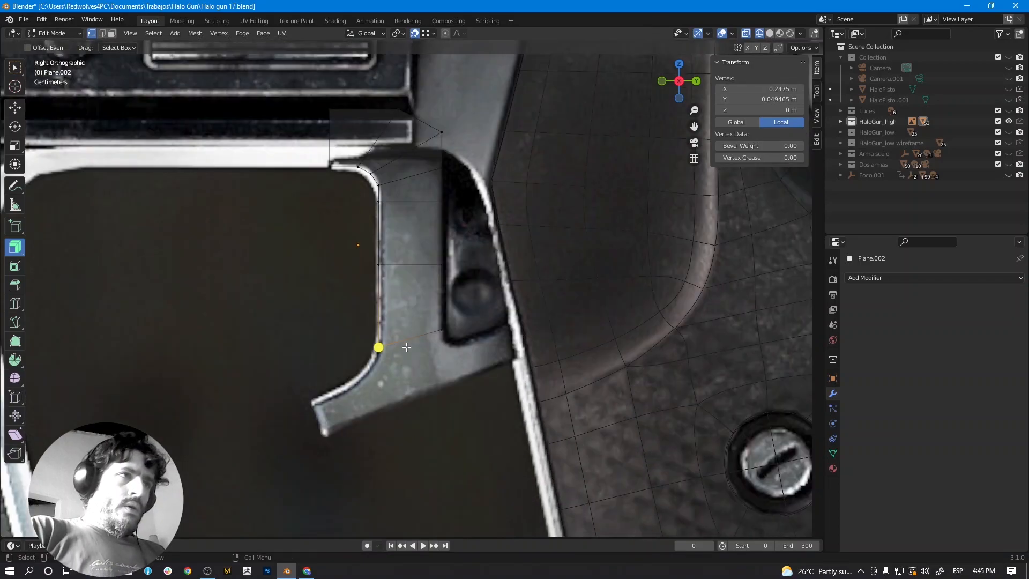
pyautogui.scroll(2, 408, 344)
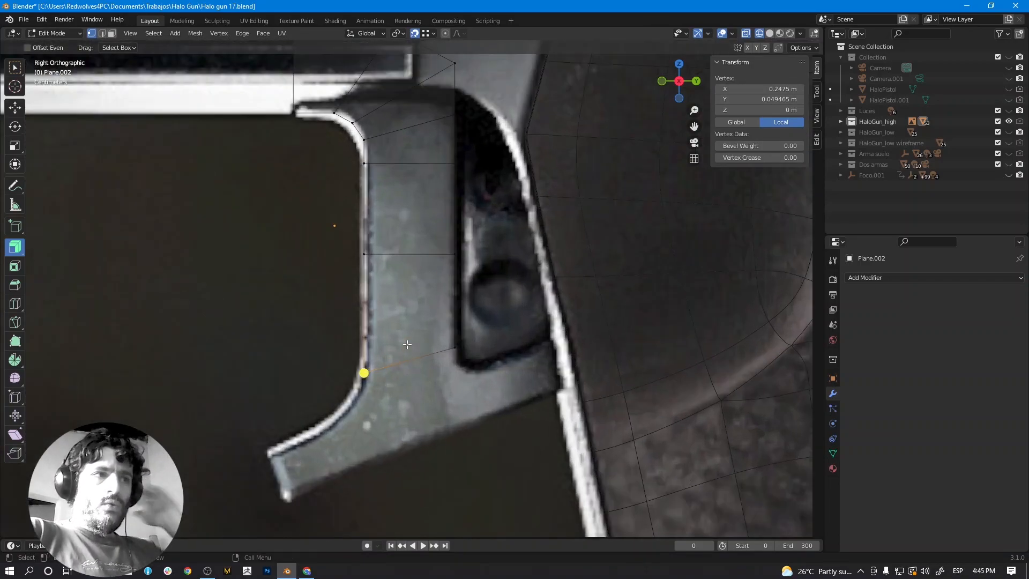
# Extrude the slanted bottom edge downward and fit its ends to the front curve and the slot's lower corner.
pyautogui.keyDown('shift'); pyautogui.moveTo(409, 360); pyautogui.dragTo(400, 272, button='middle'); pyautogui.keyUp('shift')
pyautogui.scroll(3, 400, 272)
pyautogui.keyDown('shift'); pyautogui.click(476, 246); pyautogui.keyUp('shift')
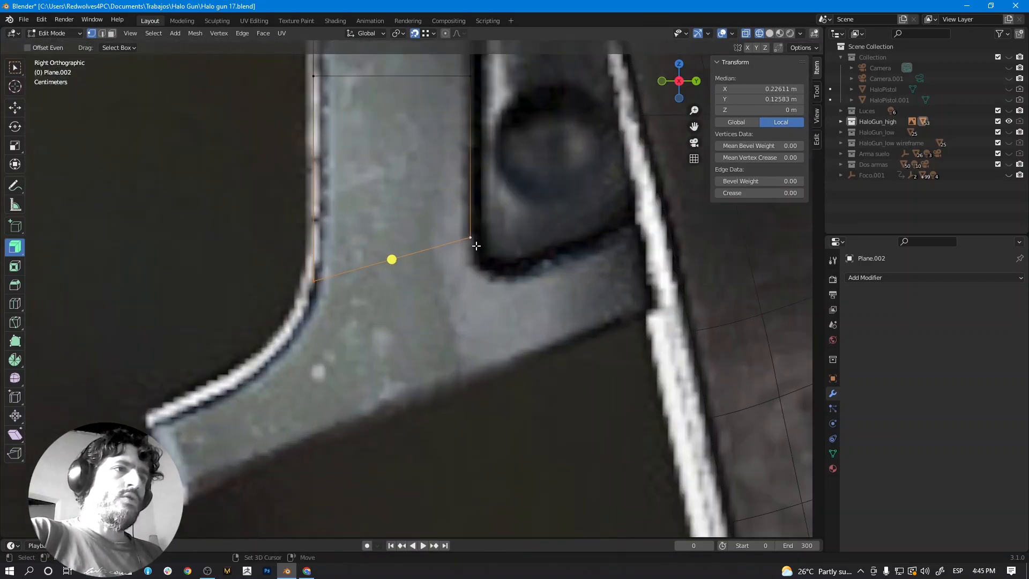
pyautogui.press('e')
pyautogui.middleClick(461, 298)
pyautogui.click(462, 301)
pyautogui.click(323, 330)
pyautogui.press('g')
pyautogui.click(311, 338)
pyautogui.click(463, 283)
pyautogui.press('g')
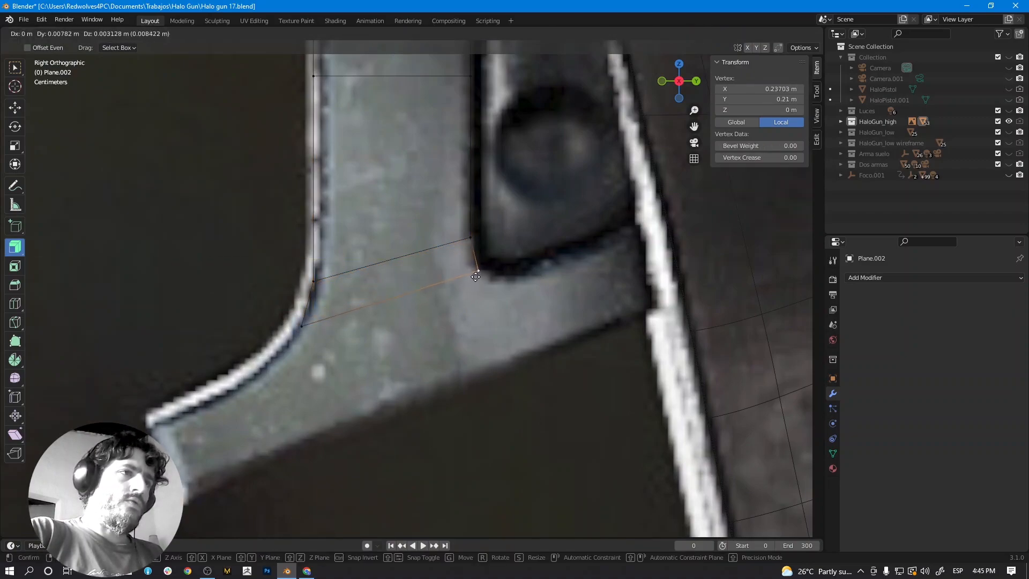
pyautogui.click(464, 280)
# Extrude the lower edge again, placing its front vertex along the curve and its rear vertex just past the slot corner.
pyautogui.keyDown('shift'); pyautogui.click(390, 298); pyautogui.keyUp('shift')
pyautogui.press('g')
pyautogui.press('y')
pyautogui.press('z')
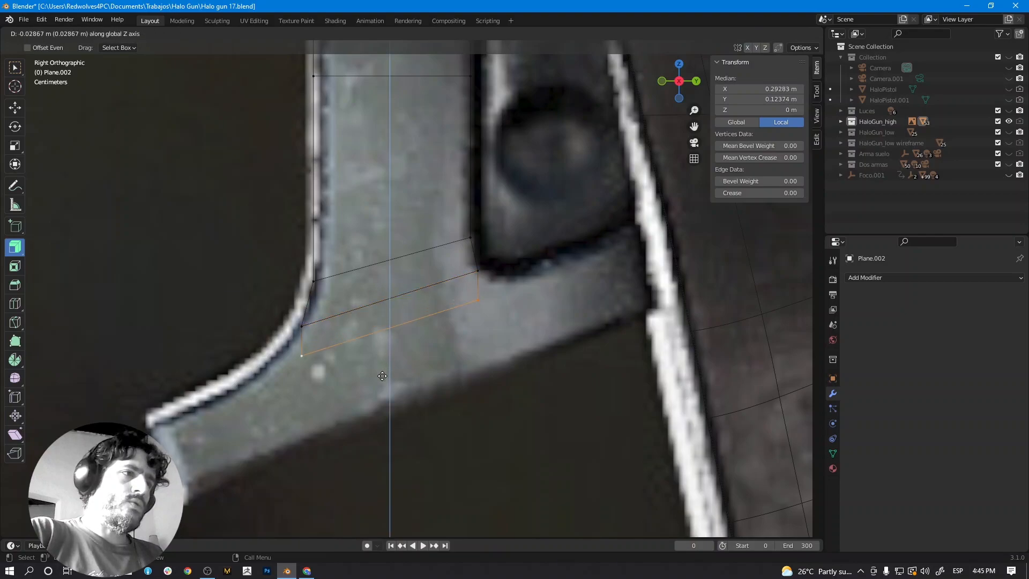
pyautogui.click(380, 404)
pyautogui.click(304, 386)
pyautogui.press('g')
pyautogui.click(276, 361)
pyautogui.click(477, 329)
pyautogui.press('g')
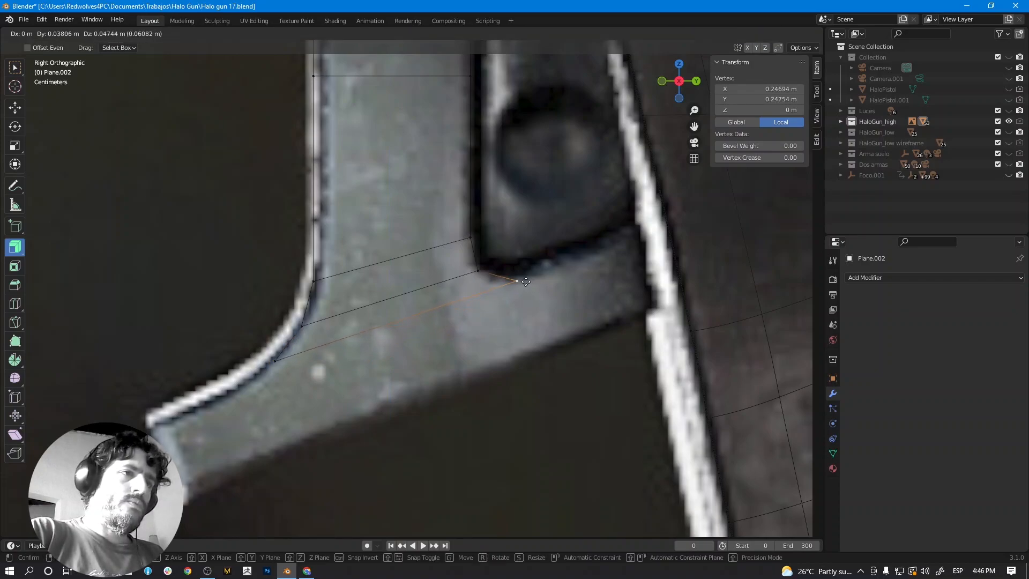
pyautogui.click(514, 279)
# Extrude the lowest edge down to the trigger's underside and place its rear vertex on the lower outline.
pyautogui.click(275, 361)
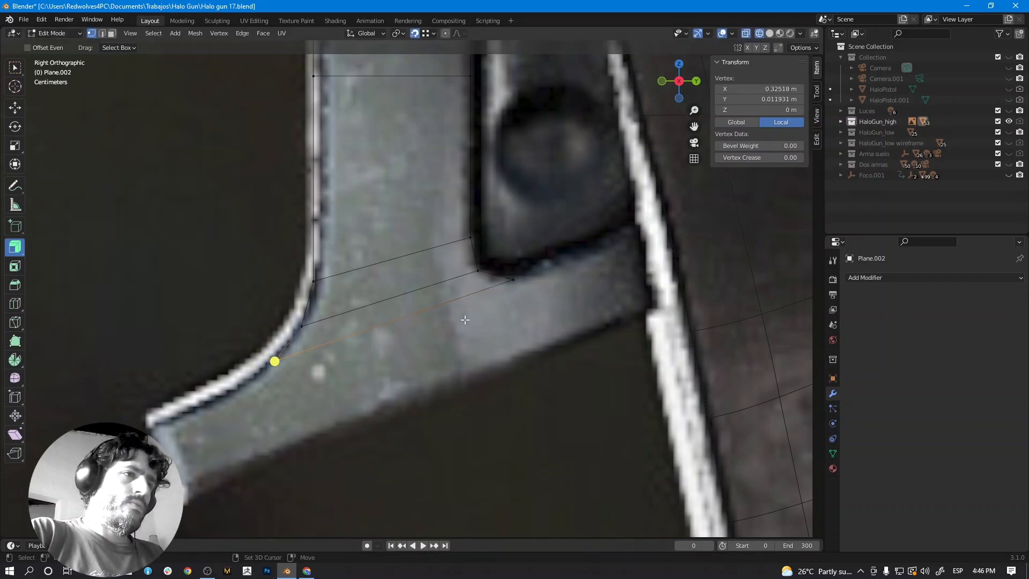
pyautogui.press('e')
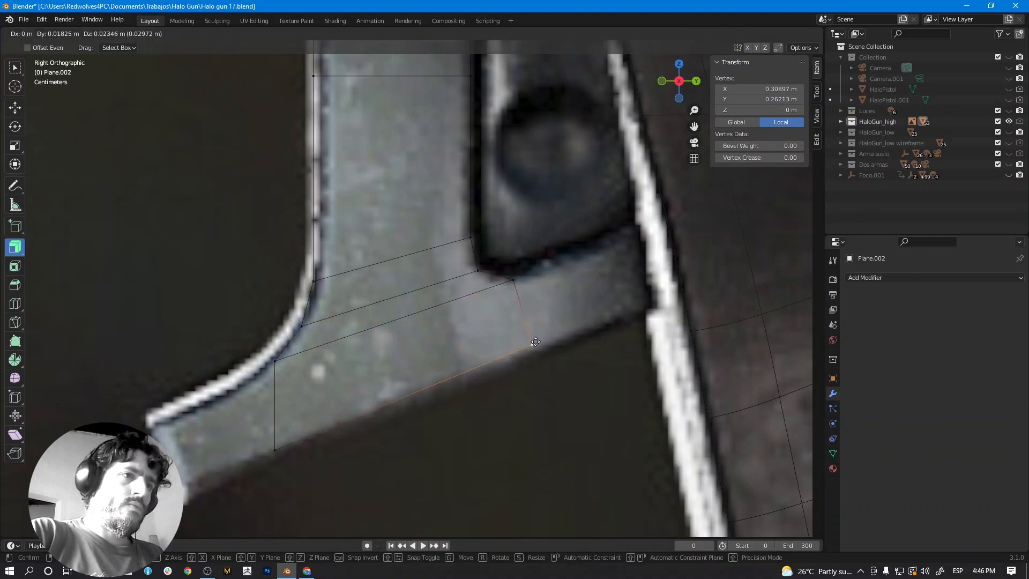
pyautogui.click(533, 345)
# Try to extrude a single vertex from the front curve toward the trigger's lower tip.
pyautogui.click(272, 361)
pyautogui.press('e')
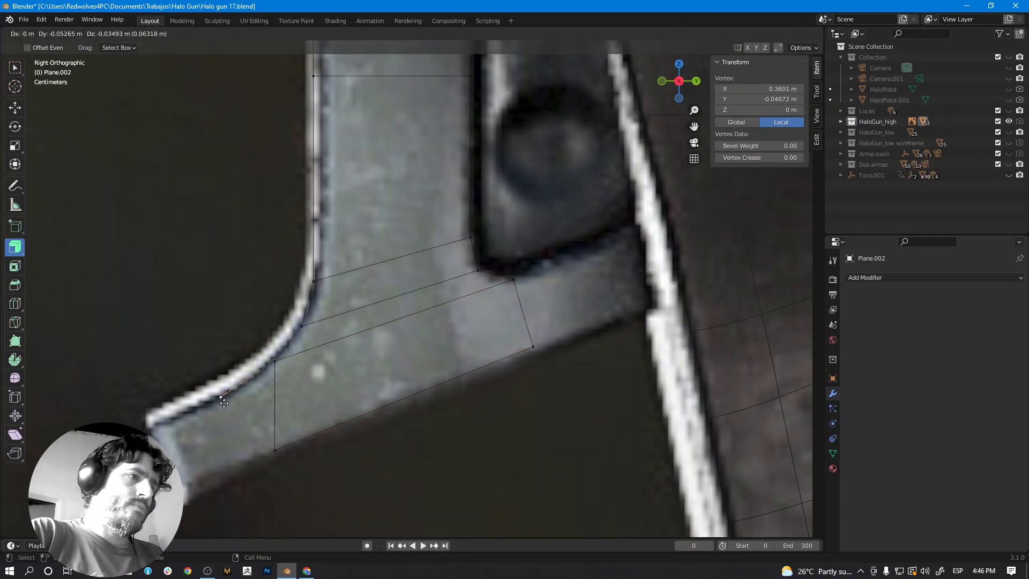
pyautogui.click(219, 407)
pyautogui.hotkey('ctrl', 'z')
# Extrude the vertical front edge of the lower section toward the trigger's pointed lower tip.
pyautogui.press('2')
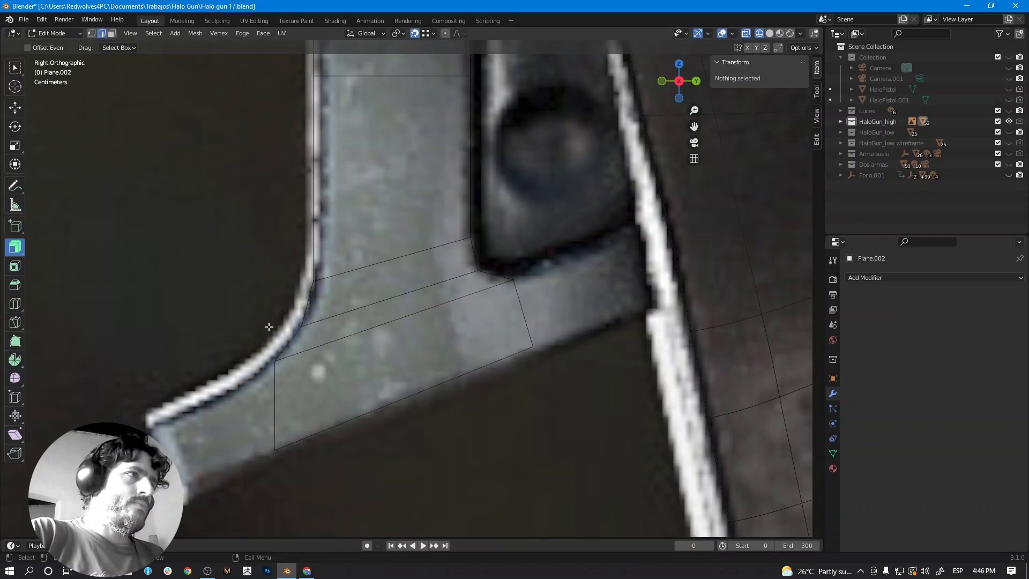
pyautogui.click(277, 390)
pyautogui.press('e')
pyautogui.click(222, 399)
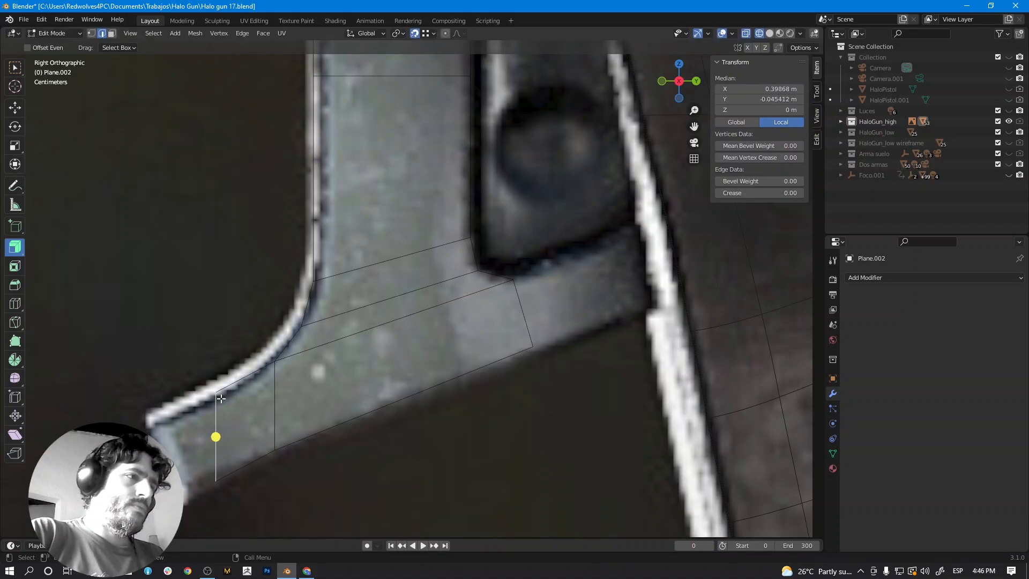
pyautogui.press('1')
pyautogui.click(213, 400)
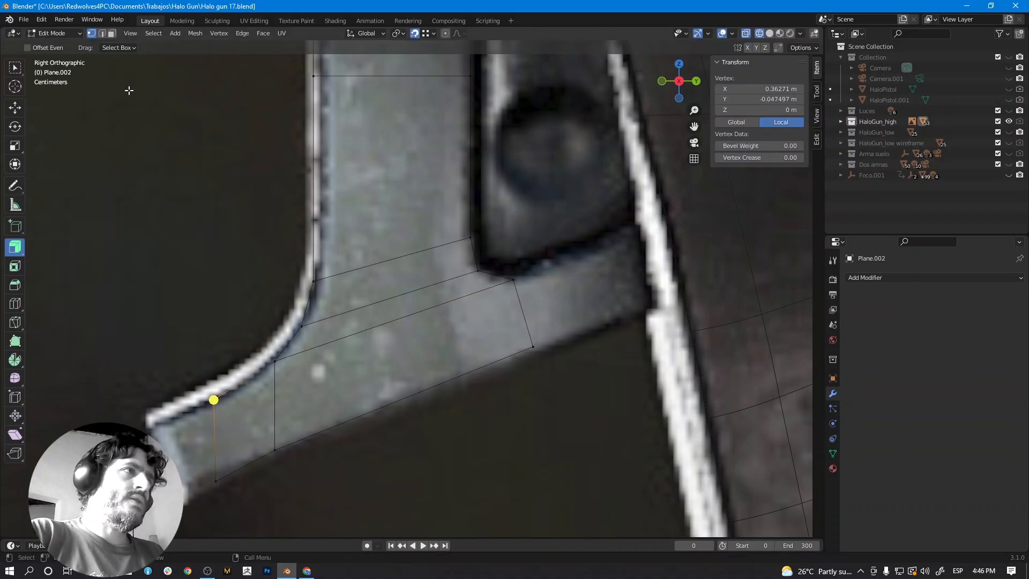
pyautogui.press('3')
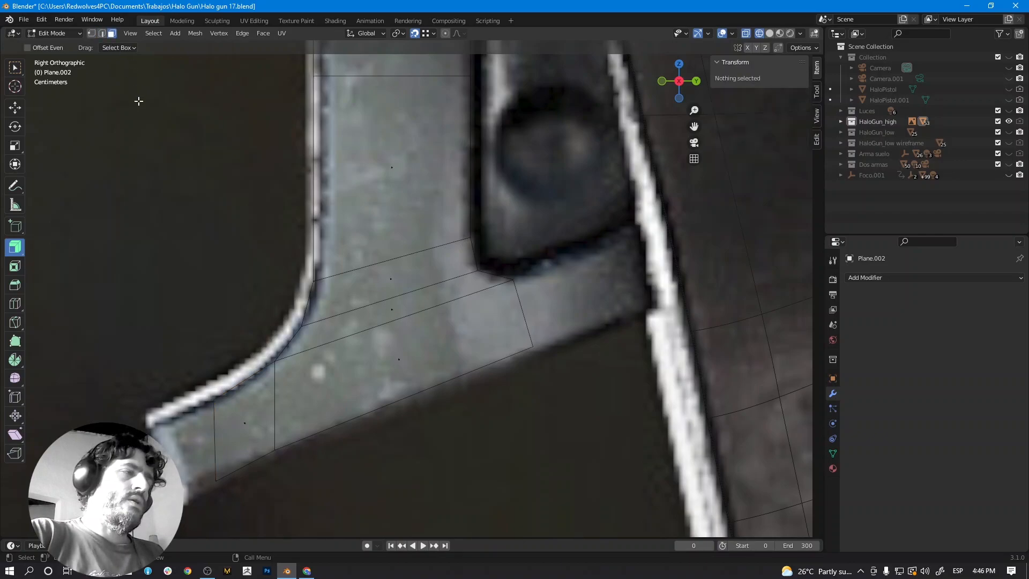
pyautogui.press('1')
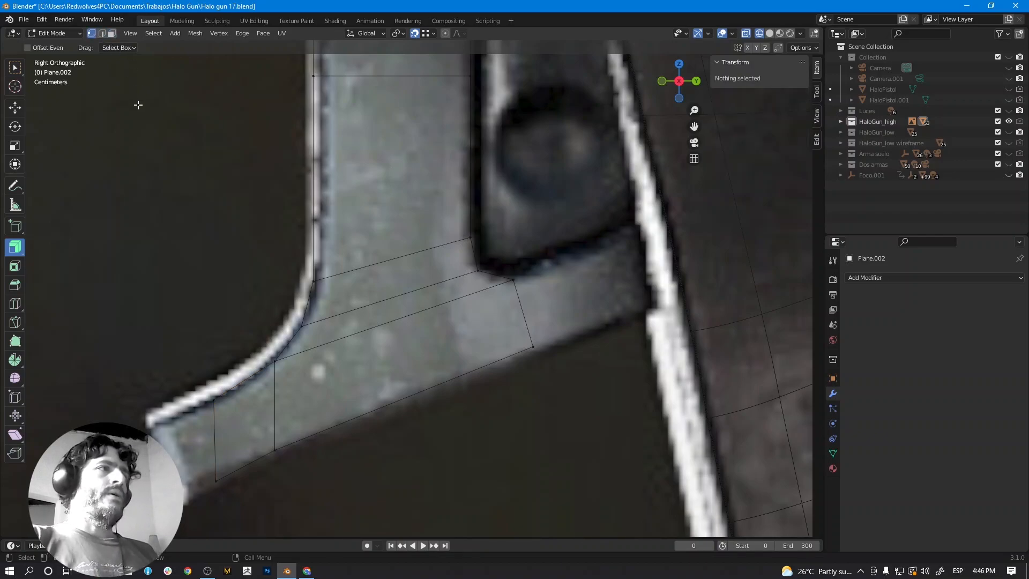
pyautogui.press('2')
pyautogui.press('3')
pyautogui.press('1')
pyautogui.press('2')
pyautogui.press('3')
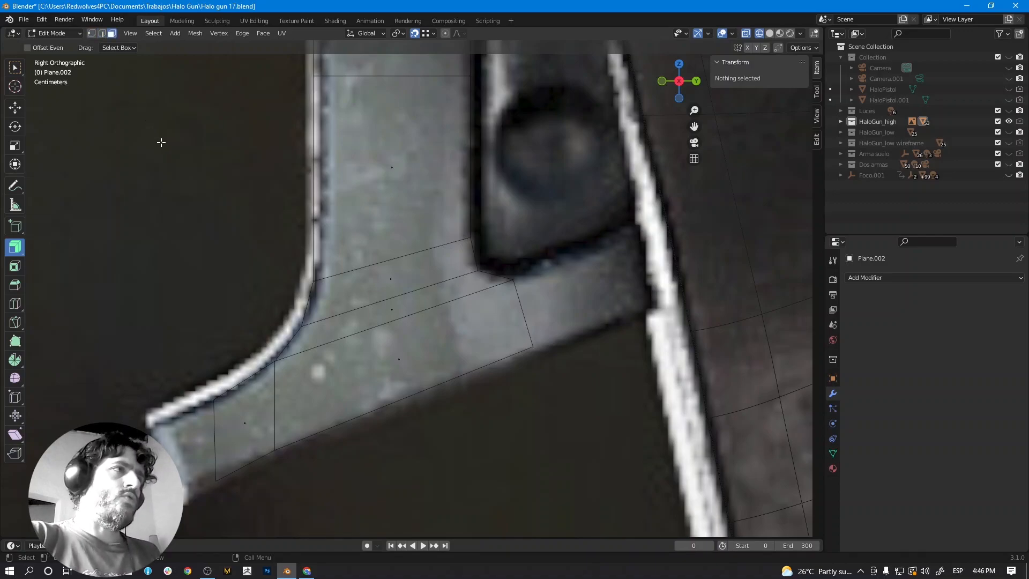
# Place the extruded edge's two vertices on the upper and lower corners of the trigger's lower tip.
pyautogui.scroll(5, 273, 198)
pyautogui.press('1')
pyautogui.click(179, 295)
pyautogui.keyDown('shift'); pyautogui.moveTo(272, 277); pyautogui.dragTo(385, 225, button='middle'); pyautogui.keyUp('shift')
pyautogui.press('g')
pyautogui.click(182, 298)
pyautogui.click(272, 418)
pyautogui.press('g')
pyautogui.click(201, 452)
# Shift the middle vertex on the trigger's underside rearward along the lower outline.
pyautogui.click(399, 359)
pyautogui.press('g')
pyautogui.click(447, 343)
pyautogui.scroll(-4, 482, 322)
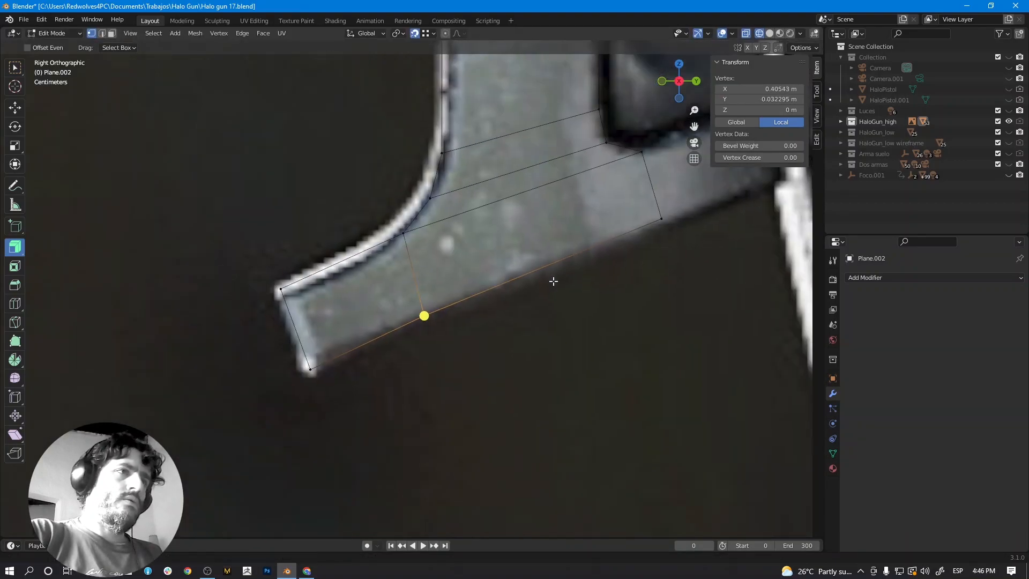
# Extrude the rear end edge of the trigger's lower arm rearward, with snapping turned off, past the grip's front border.
pyautogui.keyDown('shift'); pyautogui.moveTo(614, 207); pyautogui.dragTo(362, 351, button='middle'); pyautogui.keyUp('shift')
pyautogui.scroll(4, 361, 352)
pyautogui.click(370, 325)
pyautogui.keyDown('shift'); pyautogui.click(392, 425); pyautogui.keyUp('shift')
pyautogui.scroll(-3, 394, 418)
pyautogui.press('e')
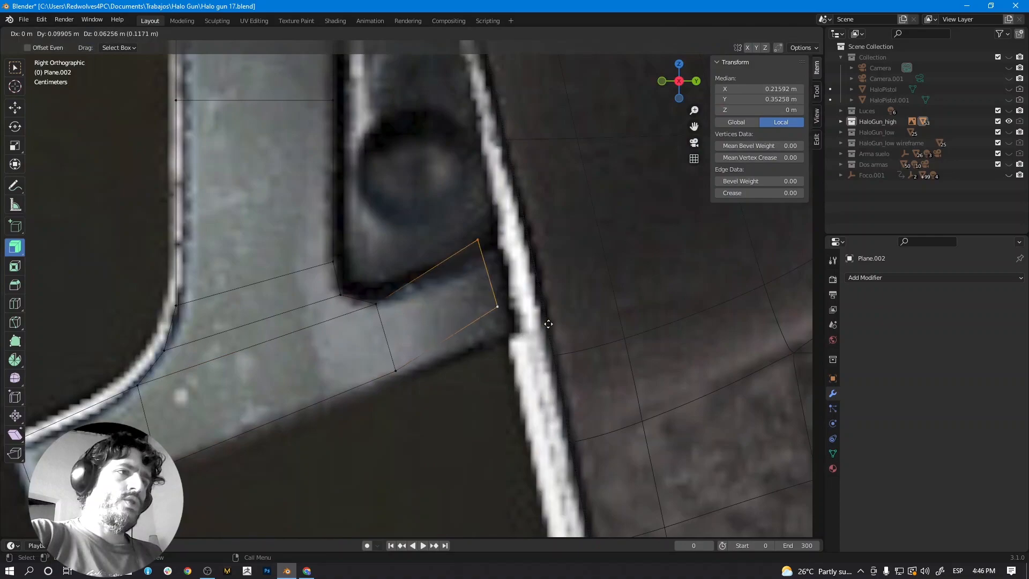
pyautogui.hotkey('shift', 'Tab')
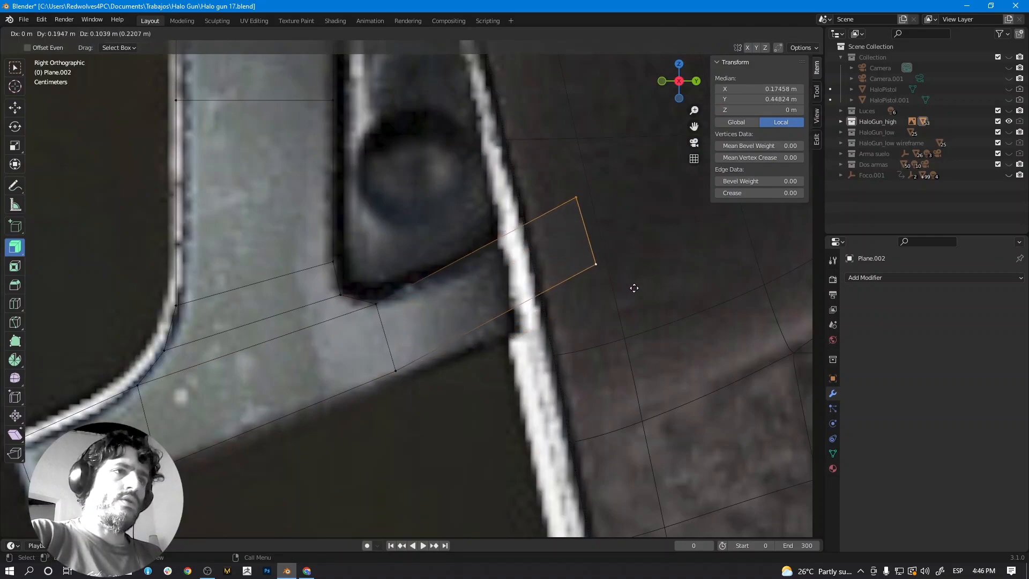
pyautogui.click(657, 300)
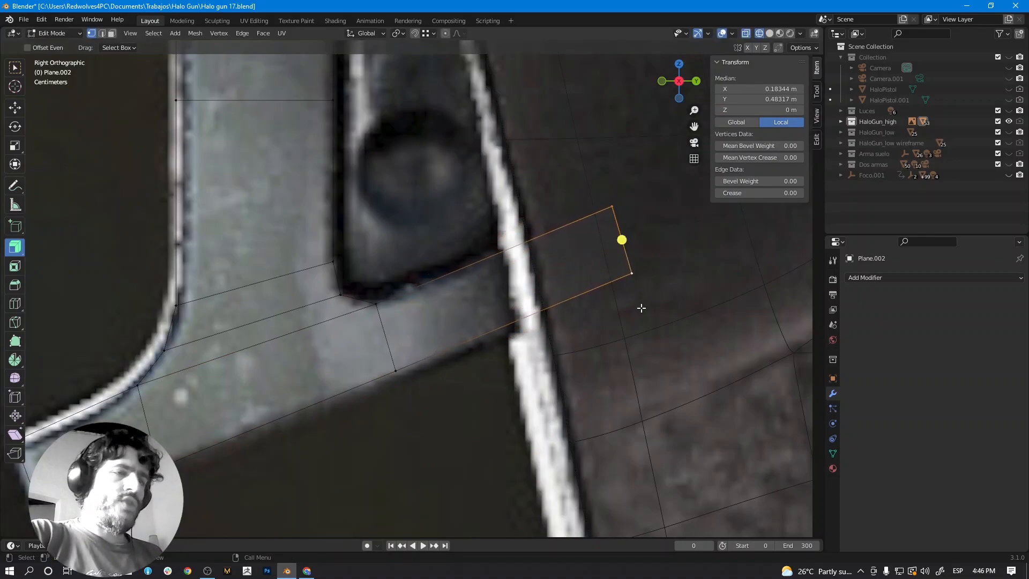
pyautogui.scroll(-3, 600, 308)
pyautogui.keyDown('shift'); pyautogui.moveTo(428, 274); pyautogui.dragTo(449, 332, button='middle'); pyautogui.keyUp('shift')
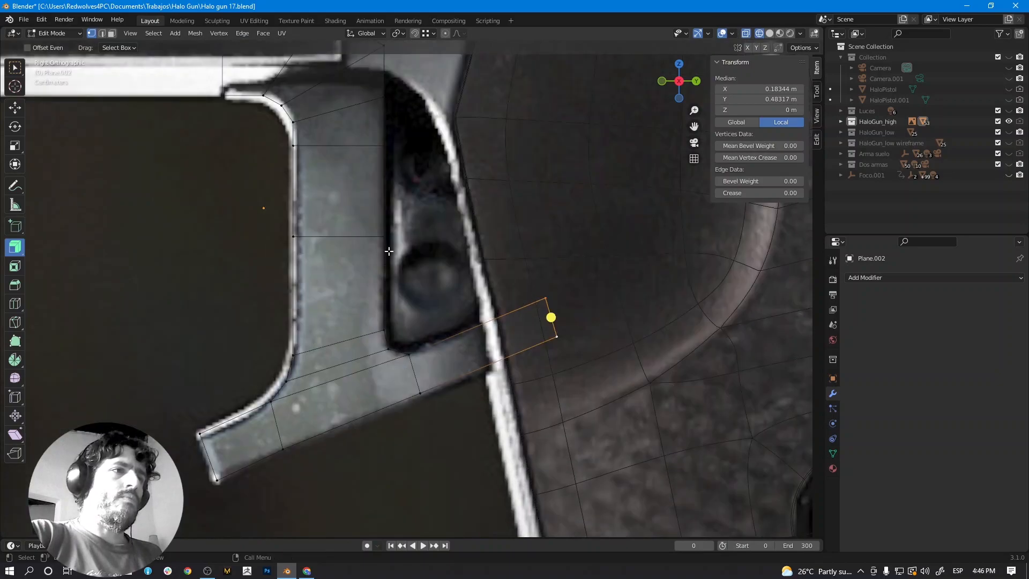
pyautogui.scroll(-3, 411, 371)
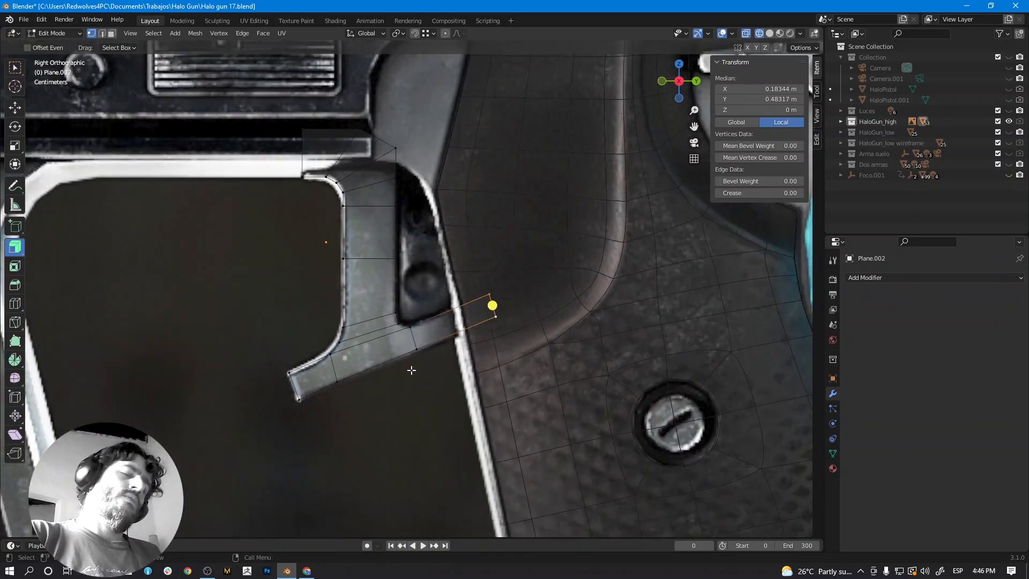
pyautogui.scroll(4, 411, 368)
pyautogui.keyDown('shift'); pyautogui.moveTo(396, 132); pyautogui.dragTo(392, 300, button='middle'); pyautogui.keyUp('shift')
pyautogui.scroll(-2, 393, 300)
pyautogui.click(386, 205)
pyautogui.keyDown('ctrl'); pyautogui.click(387, 287); pyautogui.keyUp('ctrl')
pyautogui.keyDown('ctrl'); pyautogui.click(387, 362); pyautogui.keyUp('ctrl')
pyautogui.keyDown('ctrl'); pyautogui.click(387, 439); pyautogui.keyUp('ctrl')
pyautogui.keyDown('ctrl'); pyautogui.click(407, 460); pyautogui.keyUp('ctrl')
pyautogui.keyDown('shift'); pyautogui.moveTo(415, 297); pyautogui.dragTo(416, 272, button='middle'); pyautogui.keyUp('shift')
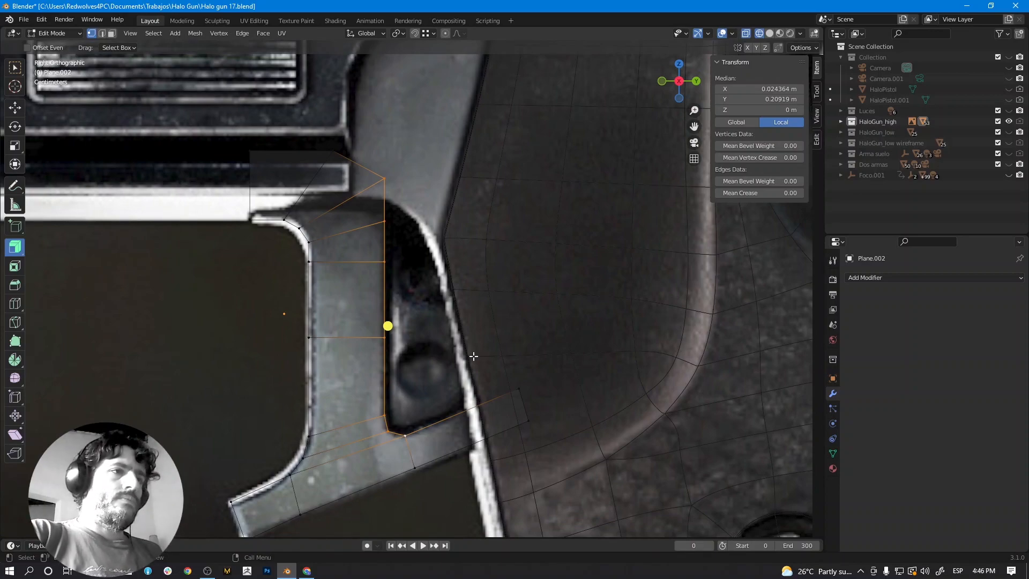
pyautogui.scroll(1, 431, 358)
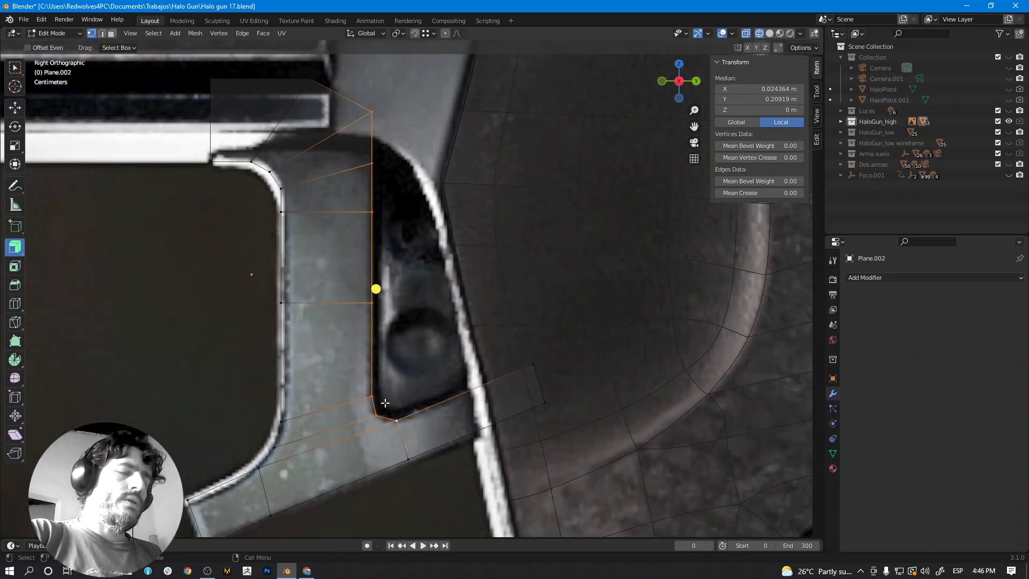
pyautogui.keyDown('shift'); pyautogui.moveTo(392, 182); pyautogui.dragTo(388, 202, button='middle'); pyautogui.keyUp('shift')
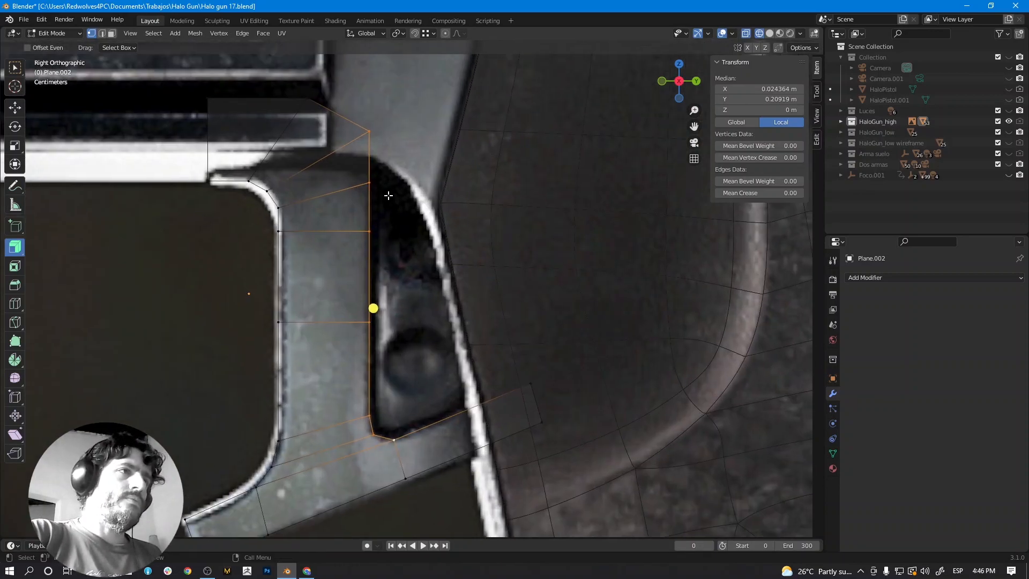
pyautogui.click(377, 139)
pyautogui.keyDown('shift'); pyautogui.click(373, 181); pyautogui.keyUp('shift')
pyautogui.keyDown('shift'); pyautogui.click(372, 228); pyautogui.keyUp('shift')
pyautogui.keyDown('shift'); pyautogui.click(368, 313); pyautogui.keyUp('shift')
pyautogui.keyDown('shift'); pyautogui.click(369, 414); pyautogui.keyUp('shift')
pyautogui.keyDown('shift'); pyautogui.click(374, 434); pyautogui.keyUp('shift')
pyautogui.keyDown('shift'); pyautogui.click(395, 440); pyautogui.keyUp('shift')
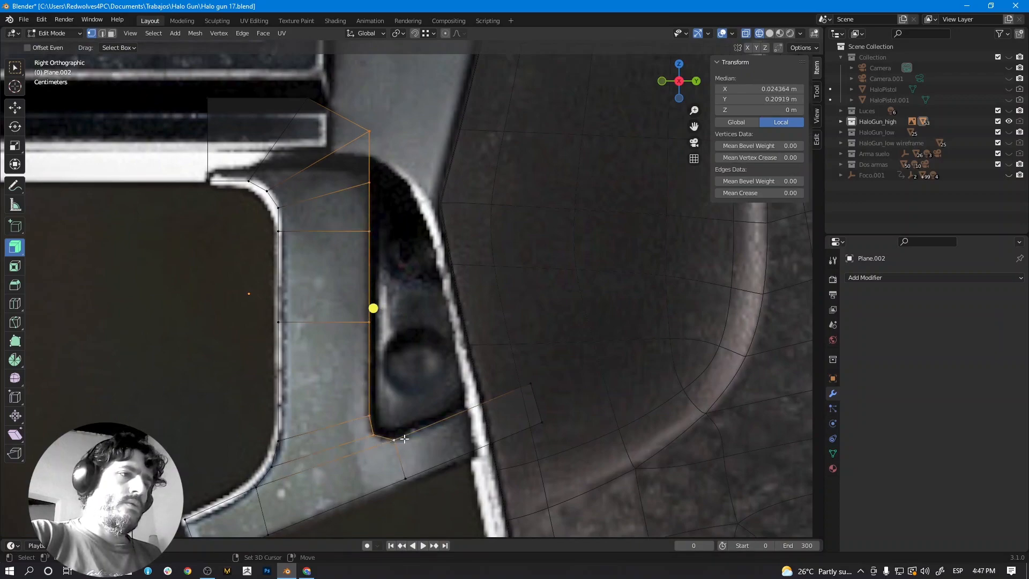
pyautogui.click(369, 131)
pyautogui.keyDown('shift'); pyautogui.click(369, 156); pyautogui.keyUp('shift')
# Extrude the trigger's vertical rear edges and the short lower corner edge about 0.04 m rearward and slightly upward into the opening.
pyautogui.press('2')
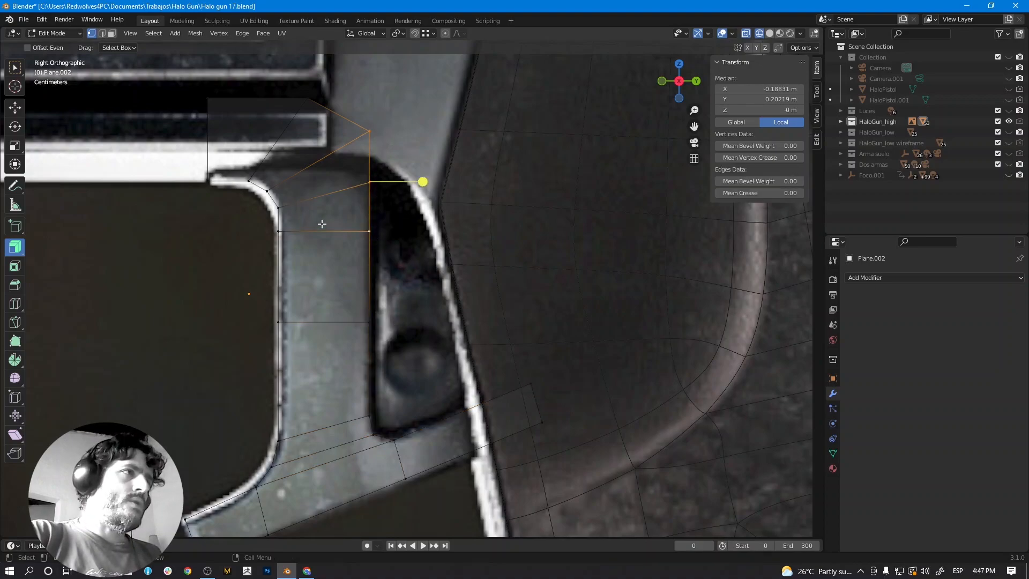
pyautogui.click(369, 206)
pyautogui.click(367, 166)
pyautogui.keyDown('shift'); pyautogui.click(372, 200); pyautogui.keyUp('shift')
pyautogui.keyDown('shift'); pyautogui.click(372, 284); pyautogui.keyUp('shift')
pyautogui.keyDown('shift'); pyautogui.click(373, 348); pyautogui.keyUp('shift')
pyautogui.keyDown('shift'); pyautogui.moveTo(399, 412); pyautogui.dragTo(400, 286, button='middle'); pyautogui.keyUp('shift')
pyautogui.scroll(2, 399, 287)
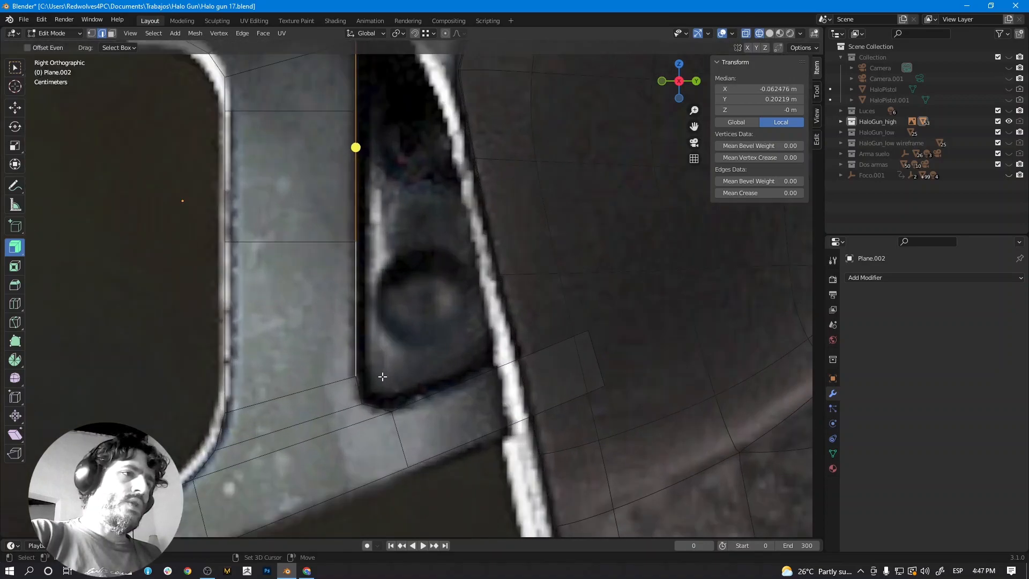
pyautogui.press('g')
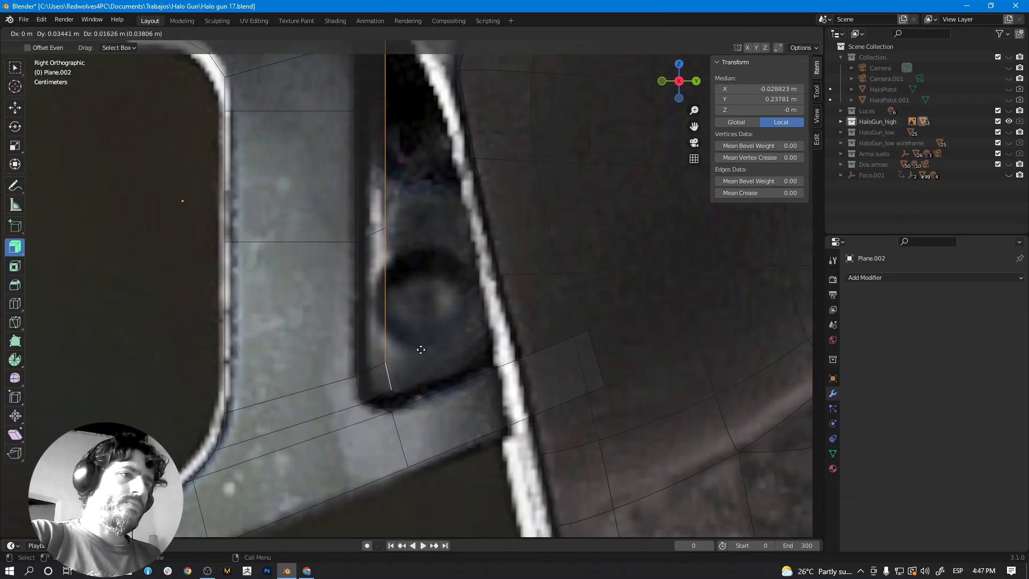
pyautogui.click(421, 350)
# Add a loop cut across the lower arm beside the inner corner and fill the corner gap with a face.
pyautogui.hotkey('ctrl', 'r')
pyautogui.click(445, 402)
pyautogui.click(375, 430)
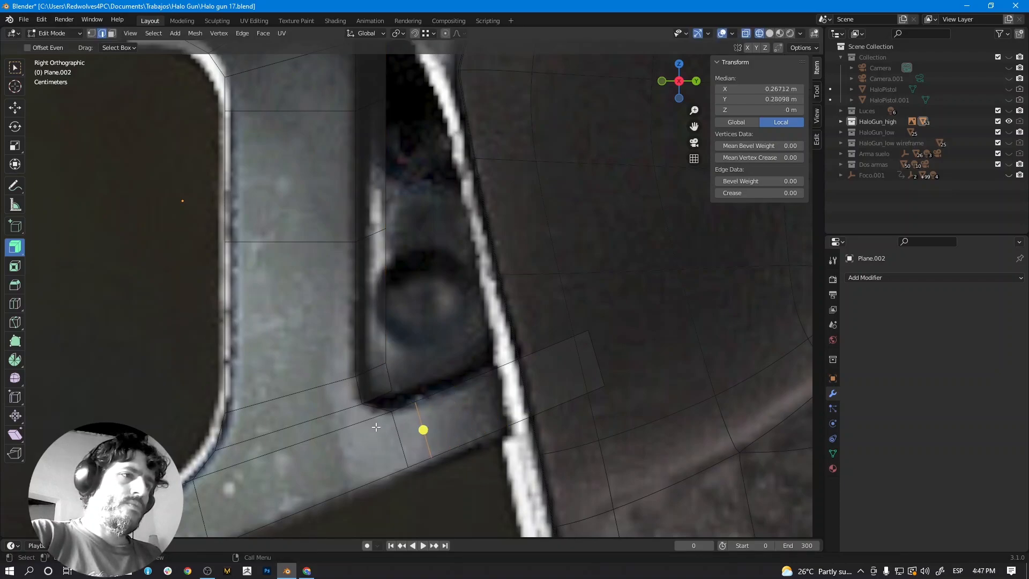
pyautogui.click(377, 397)
pyautogui.keyDown('shift'); pyautogui.click(391, 402); pyautogui.keyUp('shift')
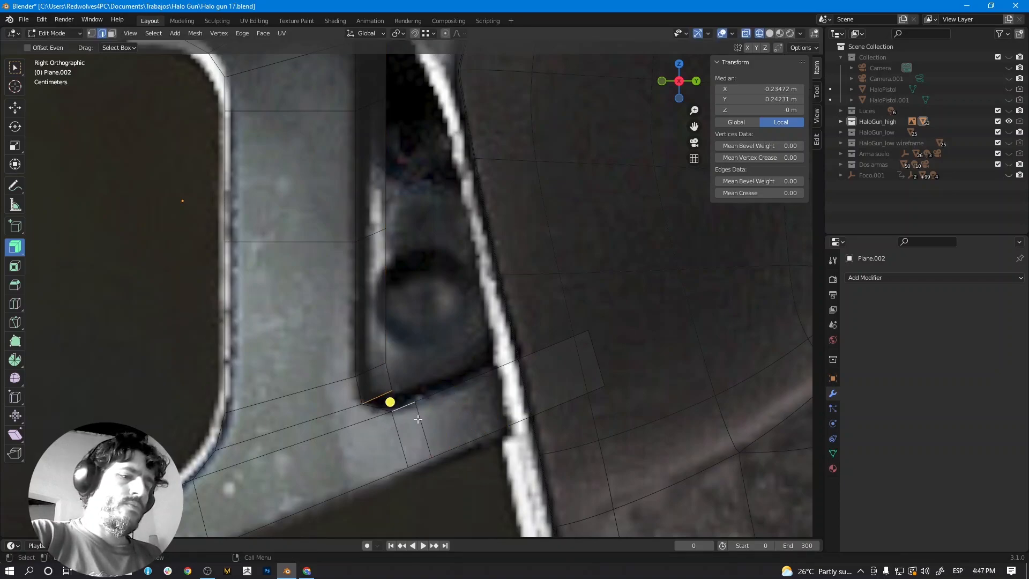
pyautogui.press('f')
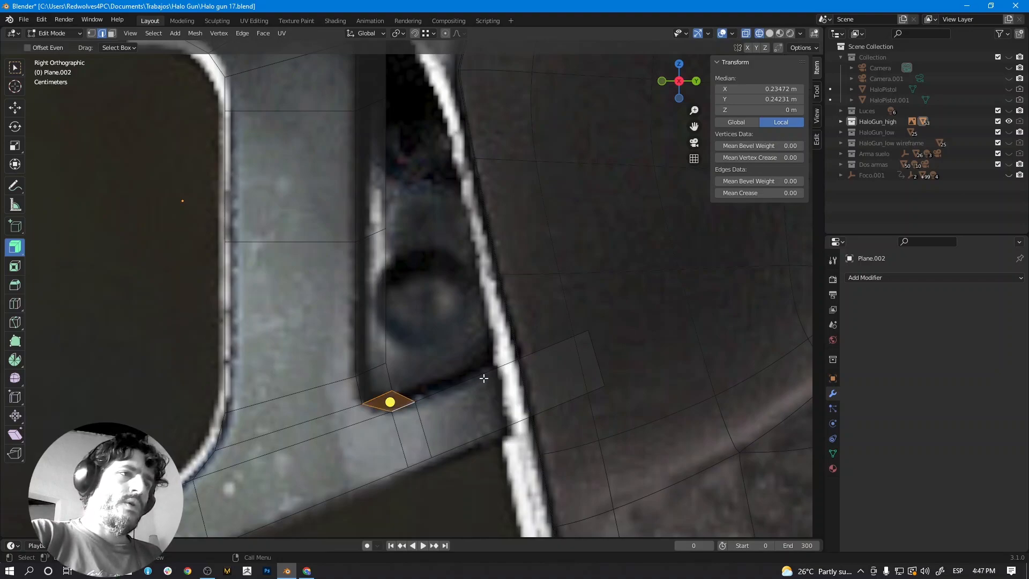
# Extrude the short corner edge rearward behind the grip's border and fill the gap between this strip and the lower arm.
pyautogui.press('g')
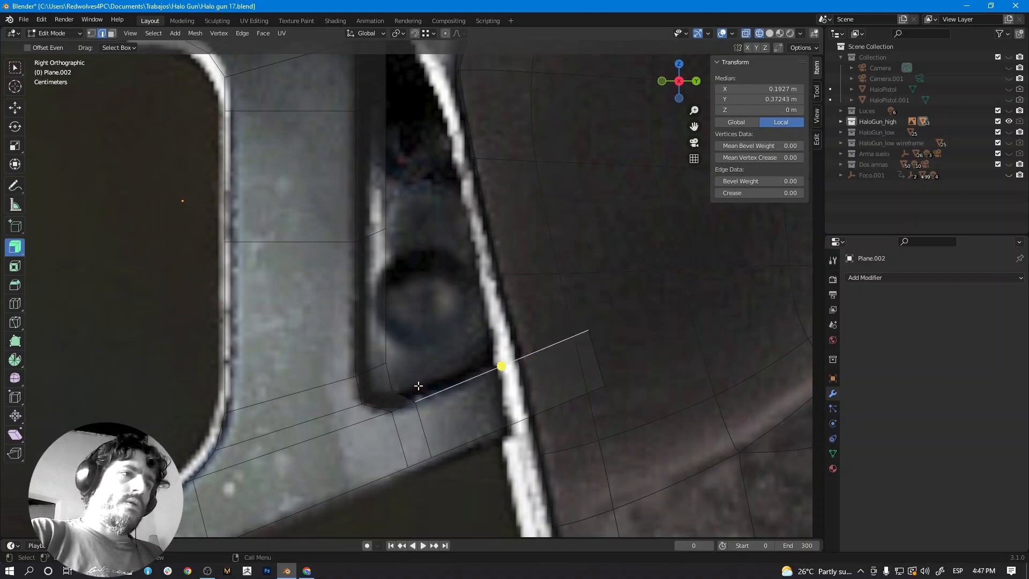
pyautogui.press('e')
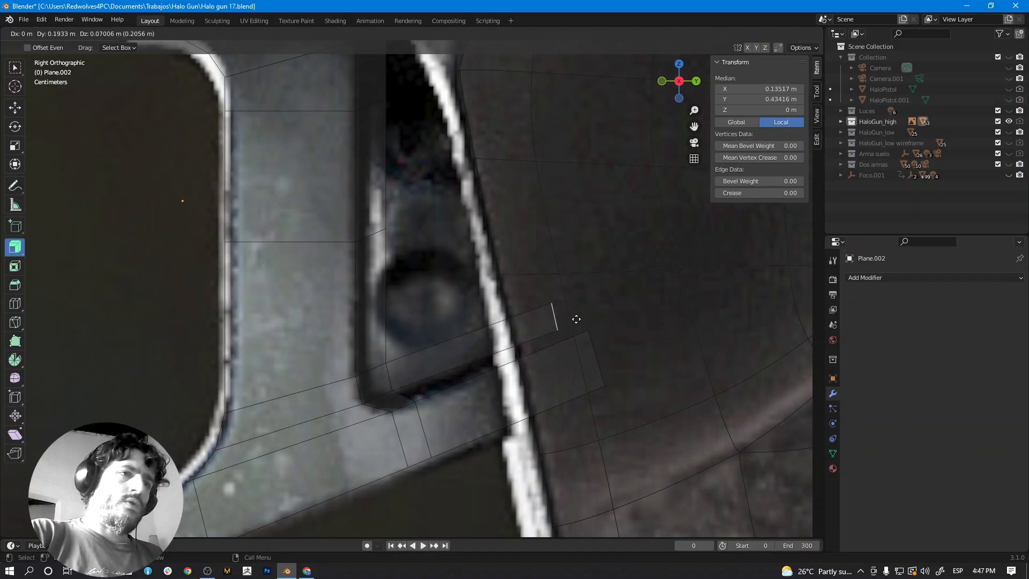
pyautogui.click(595, 306)
pyautogui.click(538, 334)
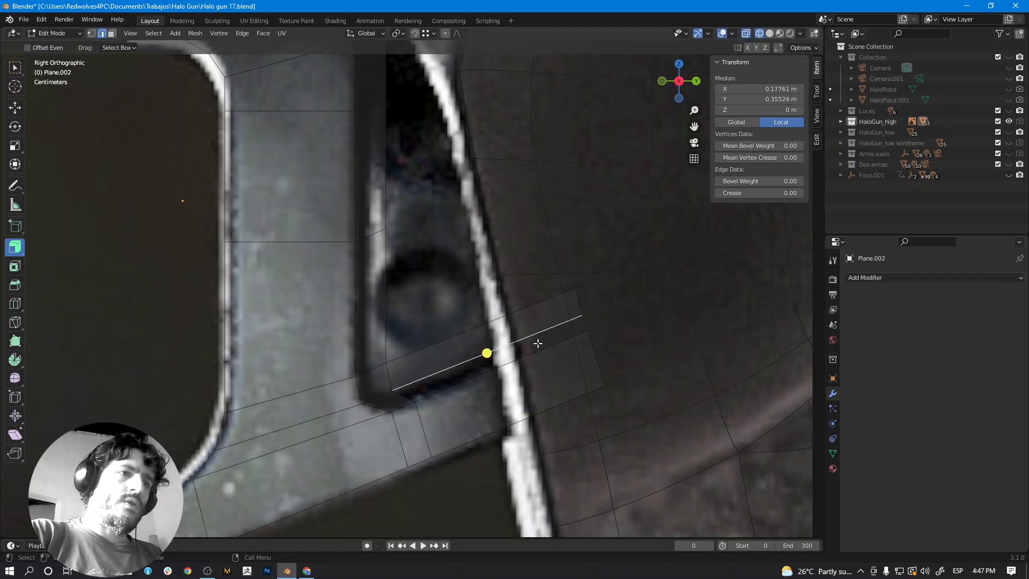
pyautogui.press('f')
# Extrude the vertical edges above the corner rearward across the trigger opening, past the grip's front border.
pyautogui.keyDown('shift'); pyautogui.moveTo(538, 358); pyautogui.dragTo(505, 463, button='middle'); pyautogui.keyUp('shift')
pyautogui.scroll(-1, 505, 463)
pyautogui.click(385, 158)
pyautogui.keyDown('shift'); pyautogui.click(380, 228); pyautogui.keyUp('shift')
pyautogui.keyDown('shift'); pyautogui.click(381, 308); pyautogui.keyUp('shift')
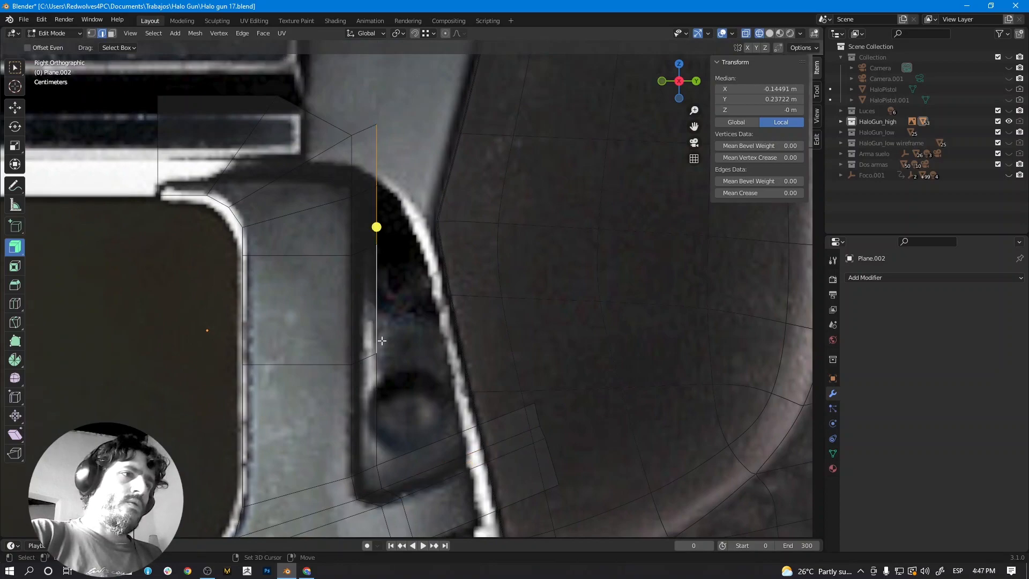
pyautogui.press('e')
pyautogui.click(524, 184)
# Fill the gap between the extruded upper section and the lower strip with a face.
pyautogui.click(451, 333)
pyautogui.keyDown('shift'); pyautogui.click(453, 384); pyautogui.keyUp('shift')
pyautogui.press('f')
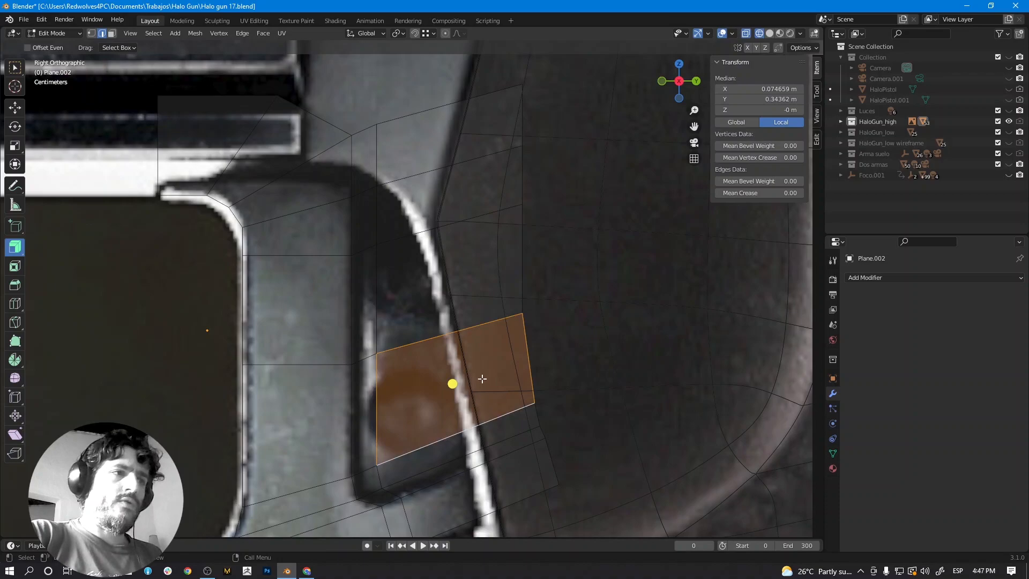
# Shift the edge segments of the plane's rear border to line up roughly behind the grip's front border.
pyautogui.scroll(-4, 482, 372)
pyautogui.scroll(2, 482, 240)
pyautogui.click(487, 168)
pyautogui.press('g')
pyautogui.click(502, 231)
pyautogui.press('g')
pyautogui.click(494, 253)
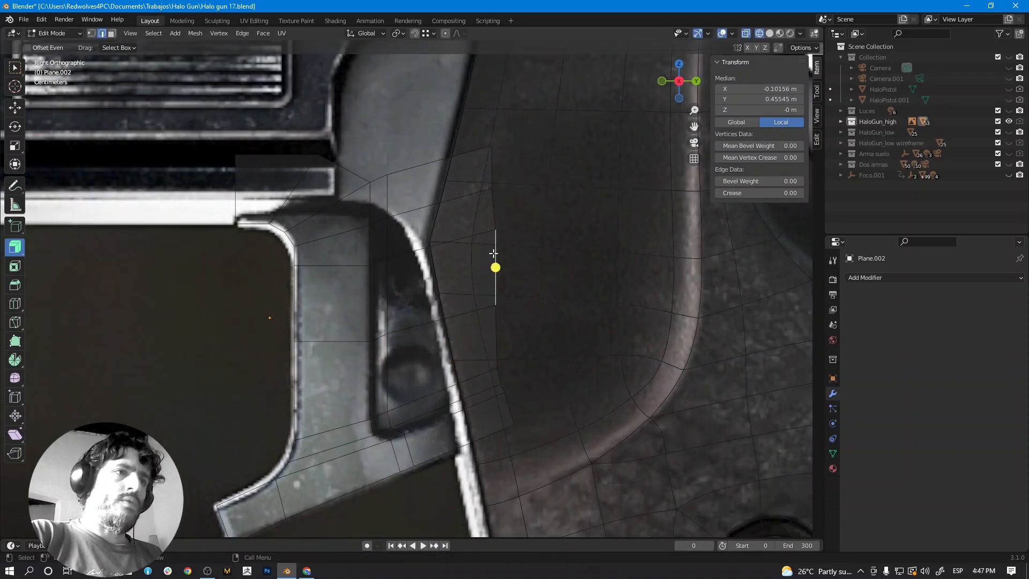
pyautogui.press('g')
pyautogui.click(500, 331)
# Straighten the plane's whole rear border into a vertical line by scaling its edges to 0 along Y.
pyautogui.click(492, 166)
pyautogui.keyDown('shift'); pyautogui.click(494, 209); pyautogui.keyUp('shift')
pyautogui.keyDown('alt'); pyautogui.click(502, 249); pyautogui.keyUp('alt')
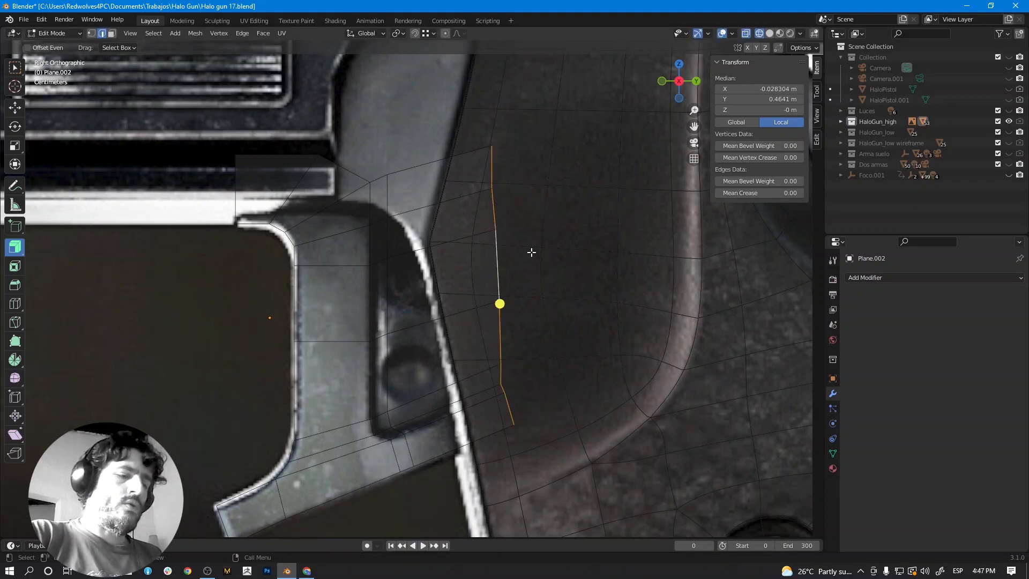
pyautogui.press('s')
pyautogui.press('x')
pyautogui.press('y')
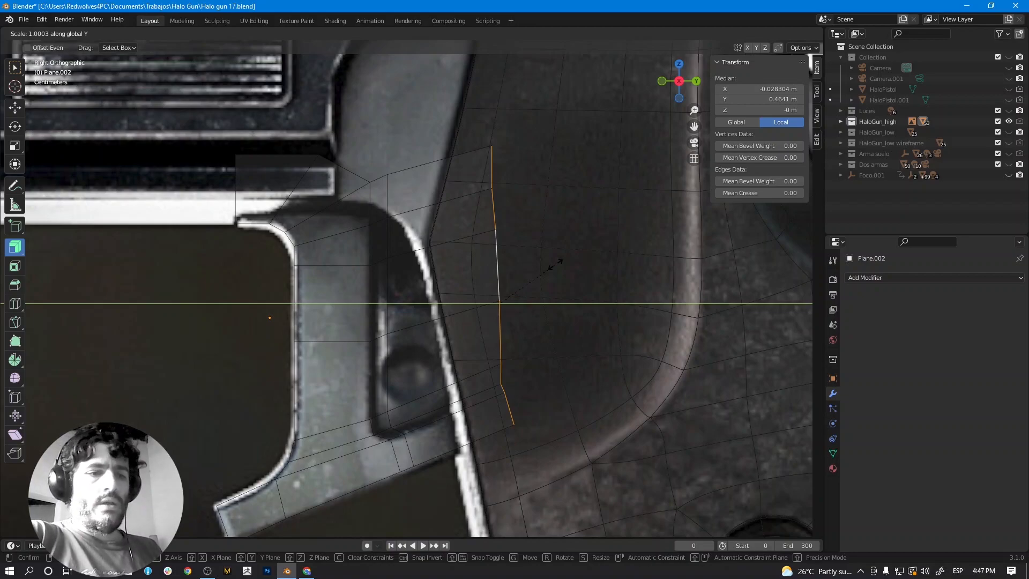
pyautogui.write('0')
pyautogui.press('Return')
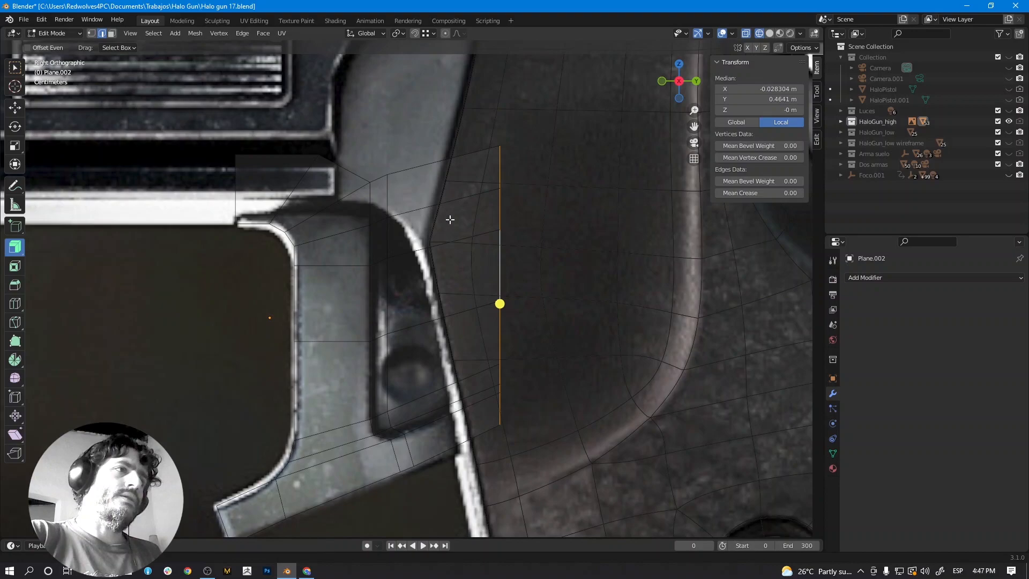
# Raise the rear section's top edge by about 0.09 m and fill the gap to the trigger's slanted upper edge.
pyautogui.keyDown('shift'); pyautogui.moveTo(437, 169); pyautogui.dragTo(447, 209, button='middle'); pyautogui.keyUp('shift')
pyautogui.click(434, 203)
pyautogui.press('g')
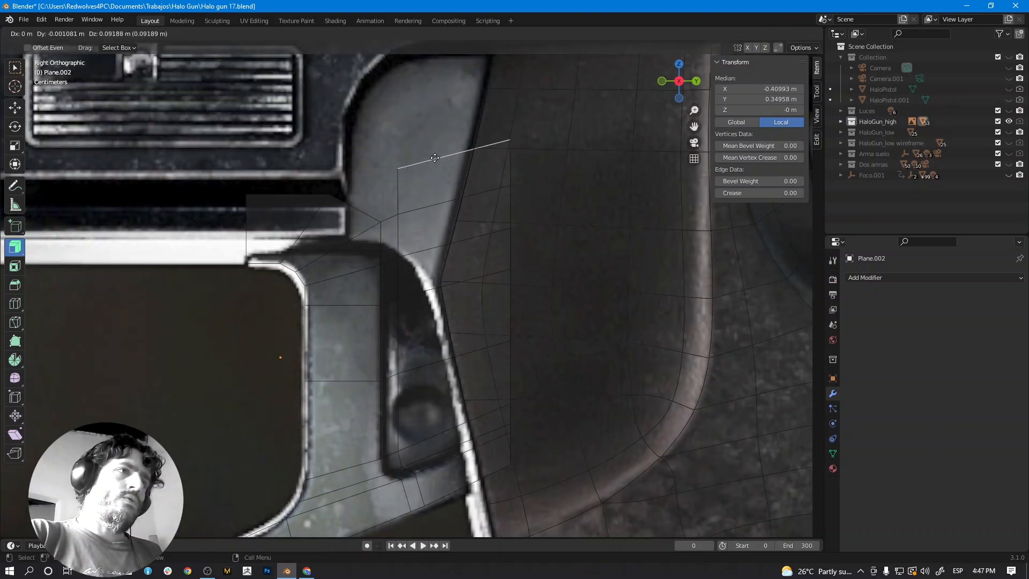
pyautogui.click(435, 156)
pyautogui.click(366, 209)
pyautogui.keyDown('shift'); pyautogui.click(393, 201); pyautogui.keyUp('shift')
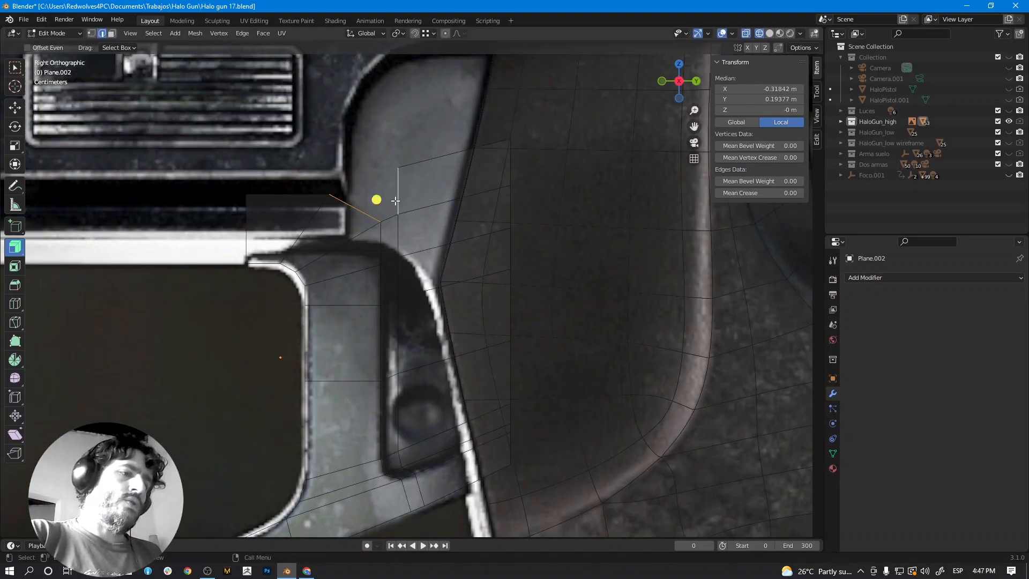
pyautogui.press('f')
# Adjust the two lowest vertices of the rear border, placing the corner along the underside's line and lowering the other along Z.
pyautogui.keyDown('shift'); pyautogui.moveTo(403, 418); pyautogui.dragTo(396, 337, button='middle'); pyautogui.keyUp('shift')
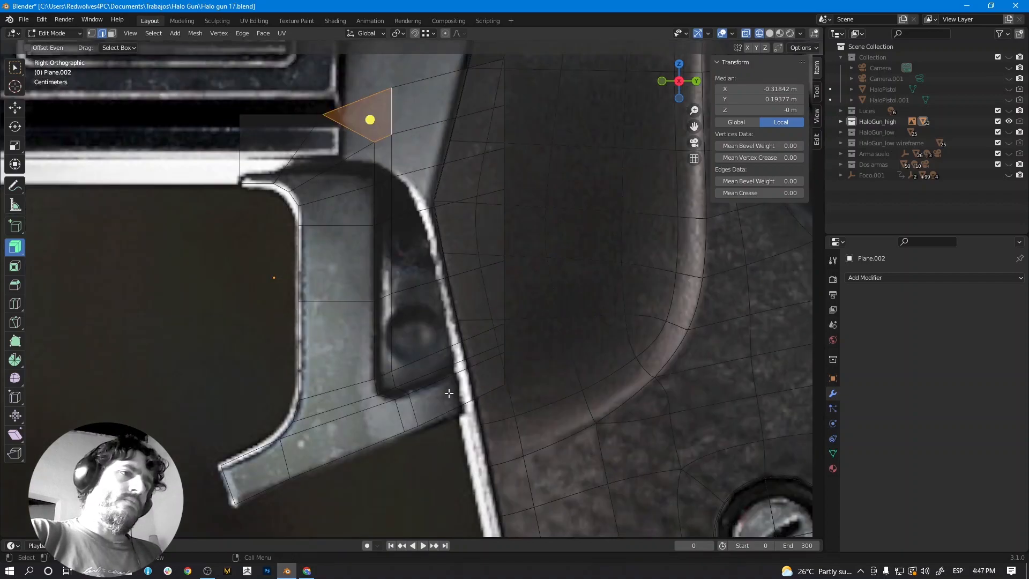
pyautogui.scroll(3, 488, 386)
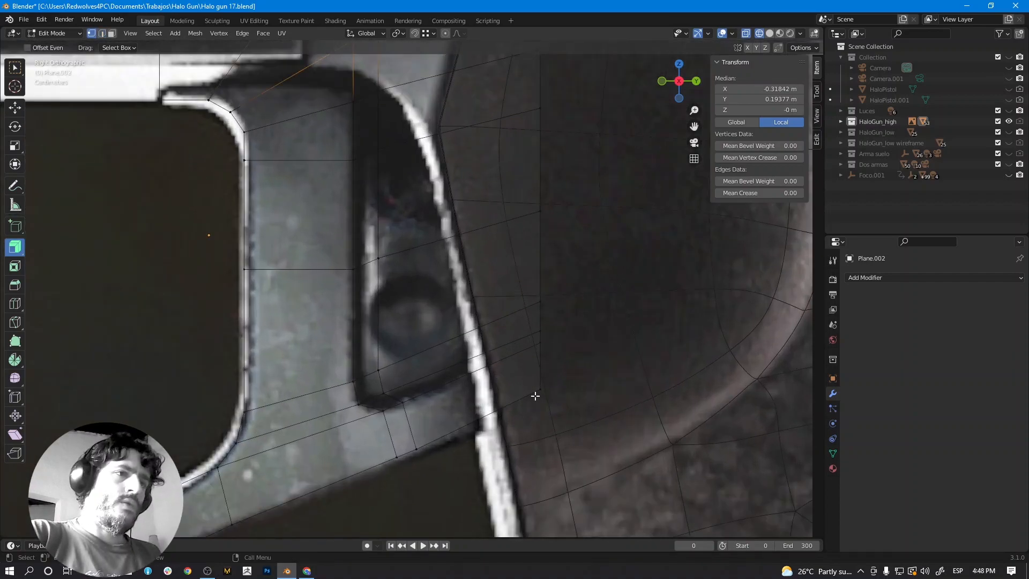
pyautogui.click(533, 395)
pyautogui.press('g')
pyautogui.click(542, 405)
pyautogui.click(539, 347)
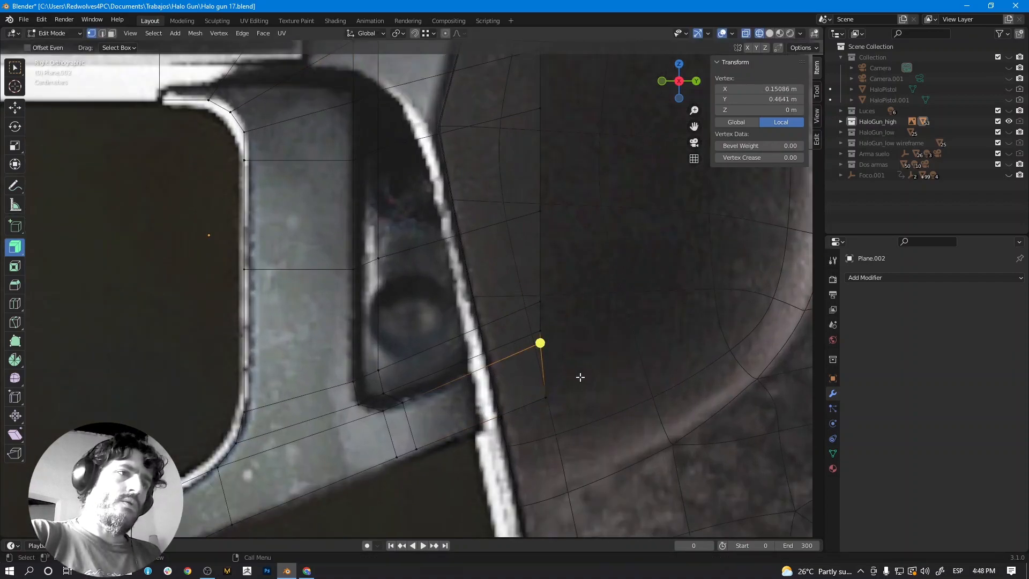
pyautogui.press('g')
pyautogui.press('z')
pyautogui.click(582, 385)
pyautogui.click(546, 398)
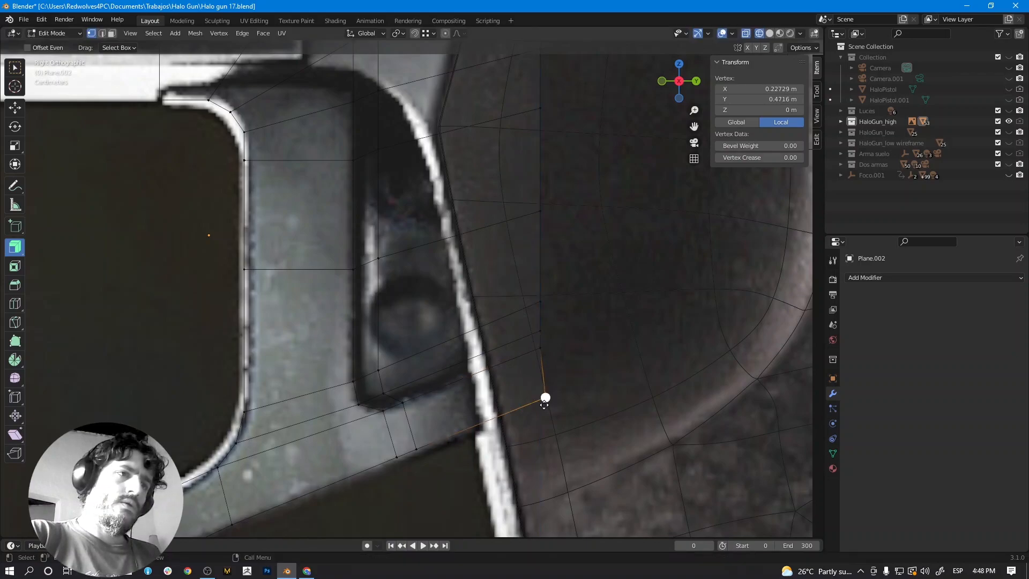
pyautogui.press('g')
pyautogui.click(542, 407)
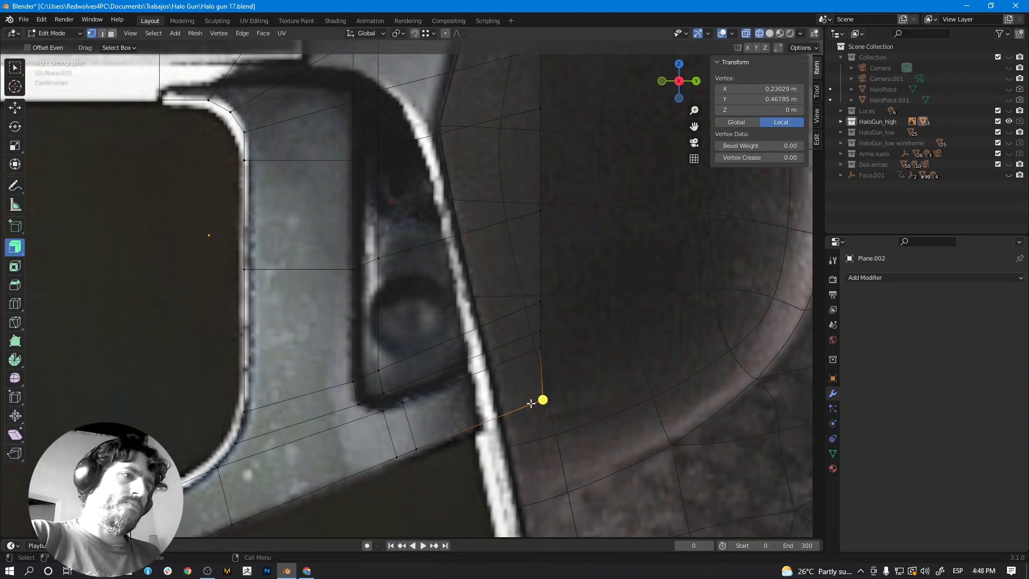
# Examine the trigger plane's faces and edge flow in solid shading from an angled perspective view.
pyautogui.scroll(-5, 542, 403)
pyautogui.moveTo(542, 403)
pyautogui.mouseDown(button='middle')
pyautogui.moveTo(524, 388)
pyautogui.moveTo(546, 382)
pyautogui.moveTo(512, 393)
pyautogui.mouseUp(button='middle')
pyautogui.hotkey('shift', 'z')
pyautogui.hotkey('shift', 'z')
pyautogui.hotkey('shift', 'z')
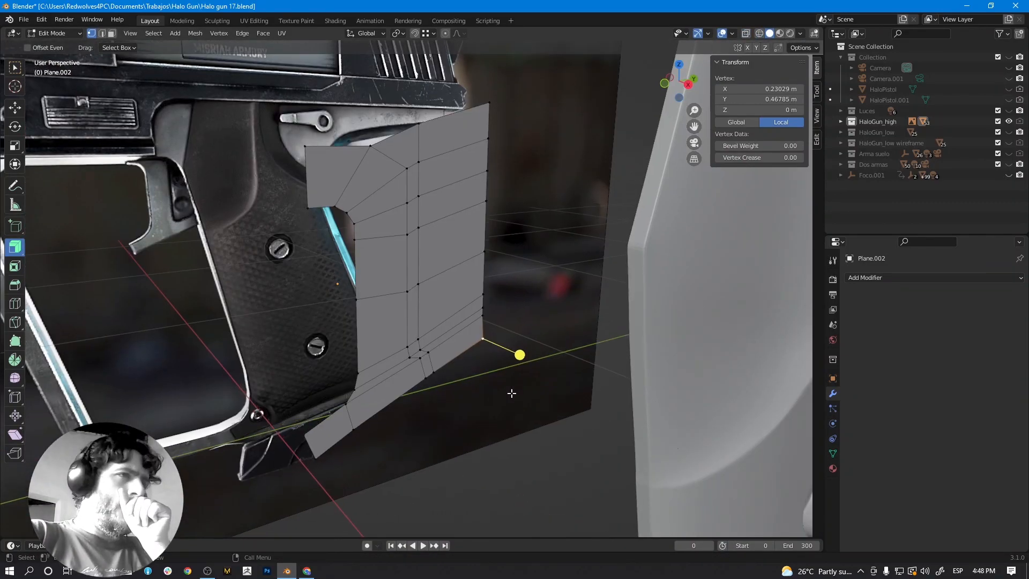
pyautogui.moveTo(471, 318)
pyautogui.mouseDown(button='middle')
pyautogui.moveTo(443, 301)
pyautogui.moveTo(448, 230)
pyautogui.moveTo(425, 301)
pyautogui.moveTo(528, 323)
pyautogui.moveTo(462, 324)
pyautogui.moveTo(471, 324)
pyautogui.mouseUp(button='middle')
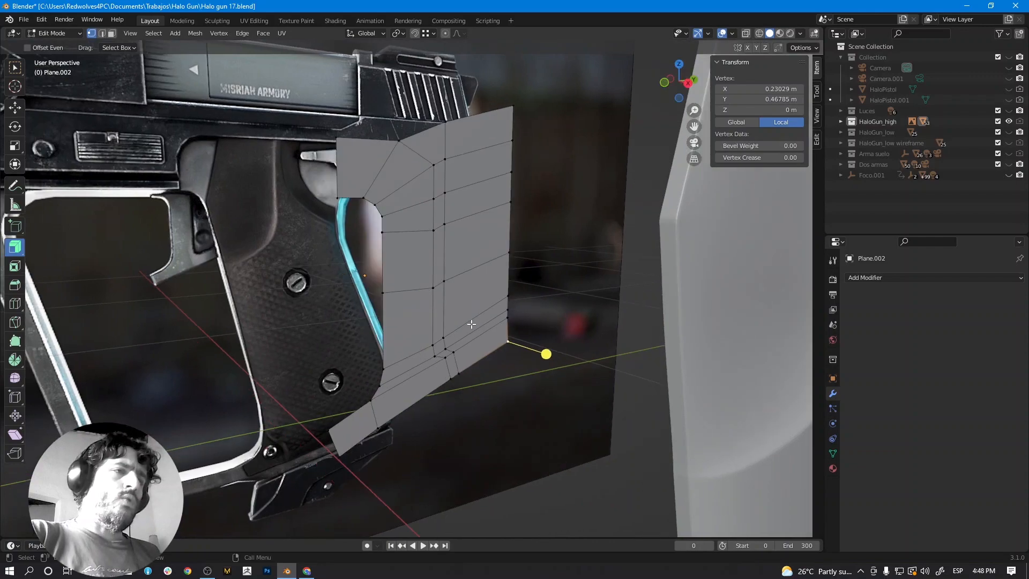
pyautogui.press('a')
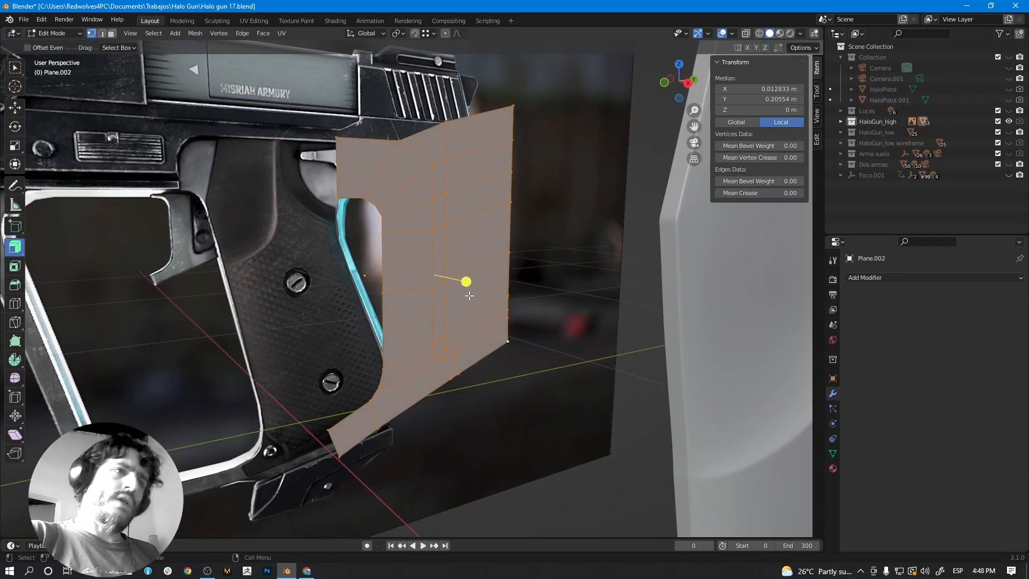
pyautogui.hotkey('alt', 'a')
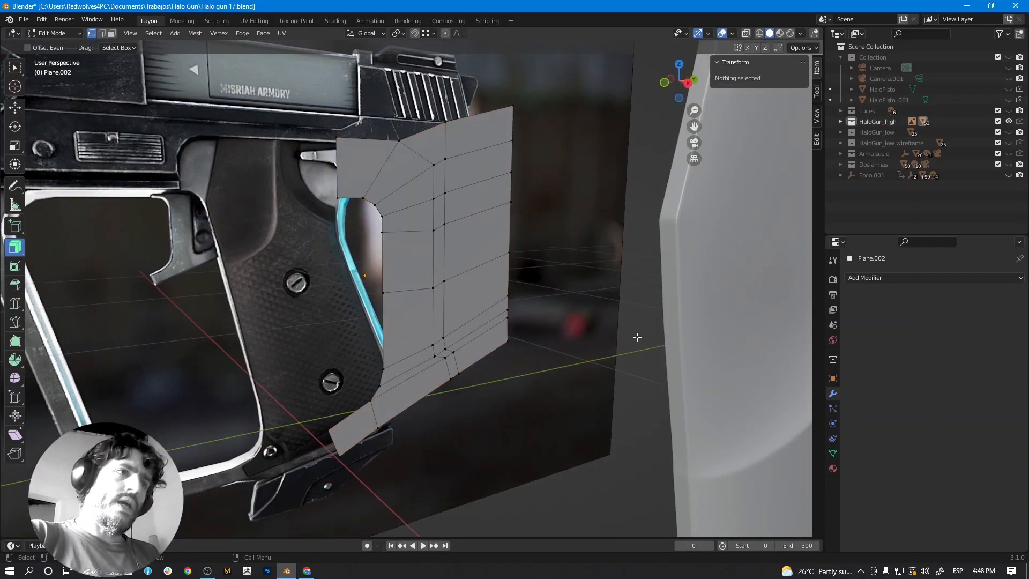
pyautogui.press('a')
pyautogui.hotkey('alt', 'a')
pyautogui.press('a')
pyautogui.hotkey('alt', 'a')
pyautogui.press('a')
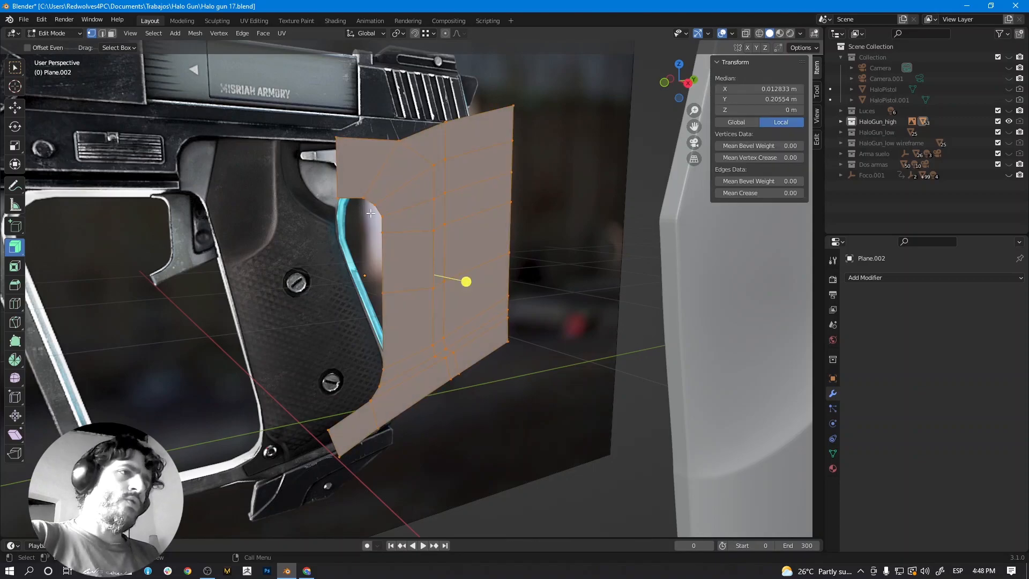
pyautogui.hotkey('alt', 'a')
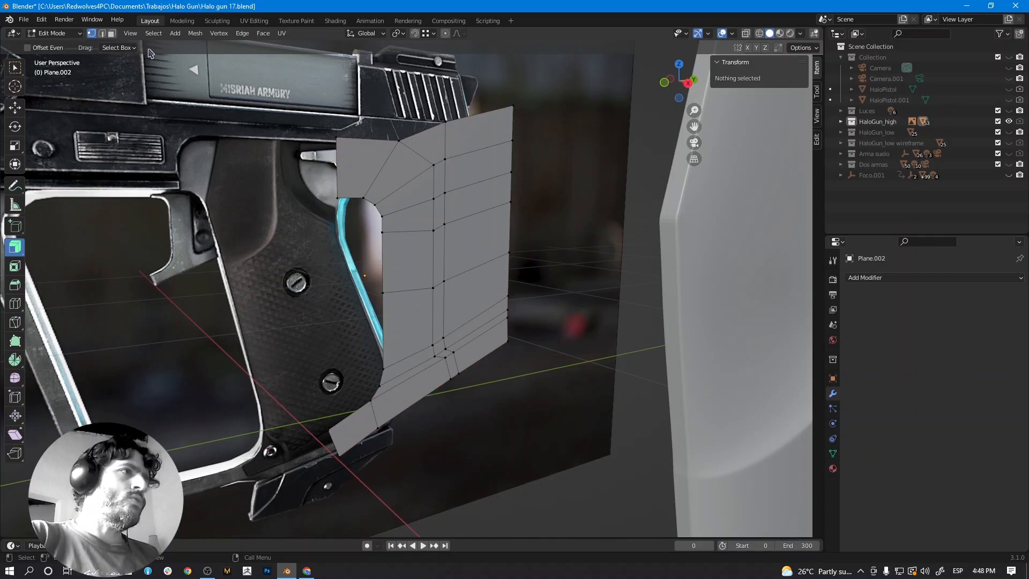
# Select the trigger plane's entire mesh by inverting the empty selection and extrude it about 0.08 m along its negative normal.
pyautogui.click(154, 33)
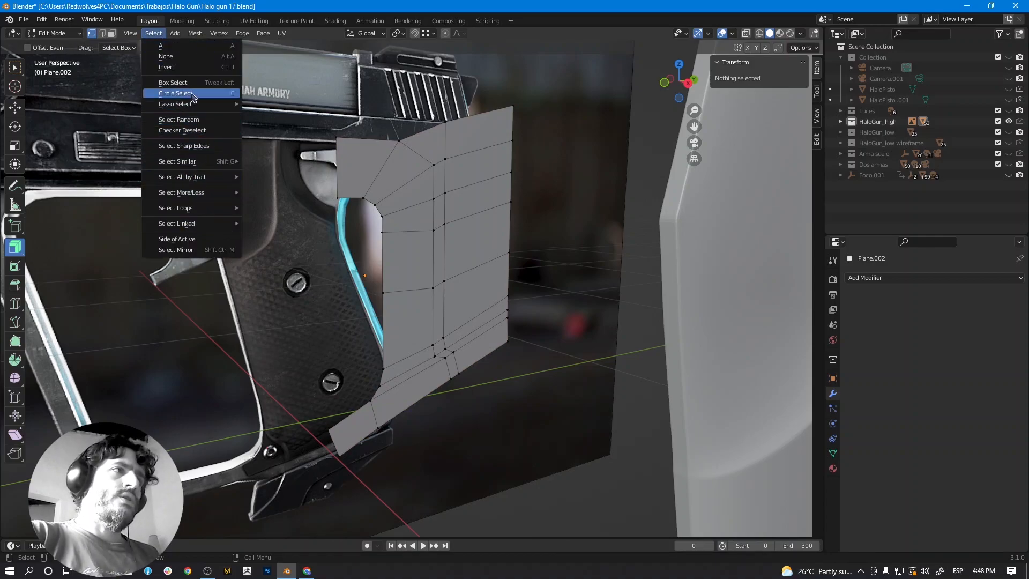
pyautogui.click(189, 67)
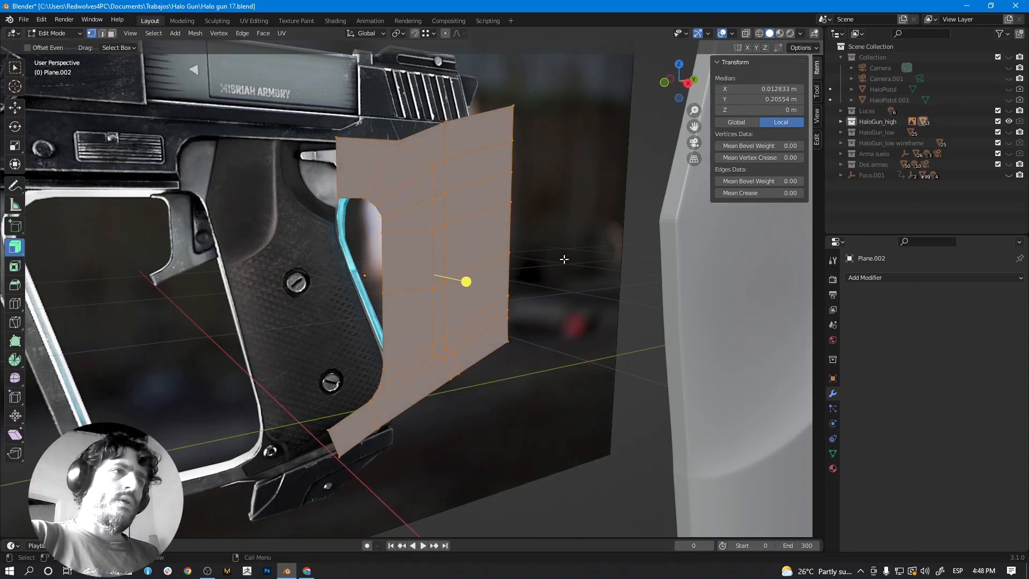
pyautogui.moveTo(519, 295); pyautogui.dragTo(549, 299, button='middle')
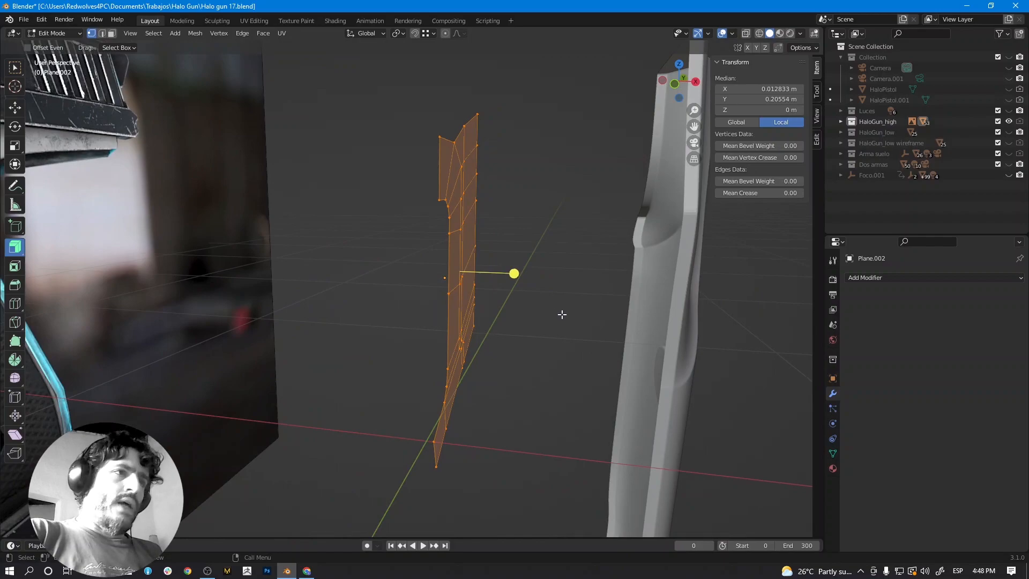
pyautogui.press('e')
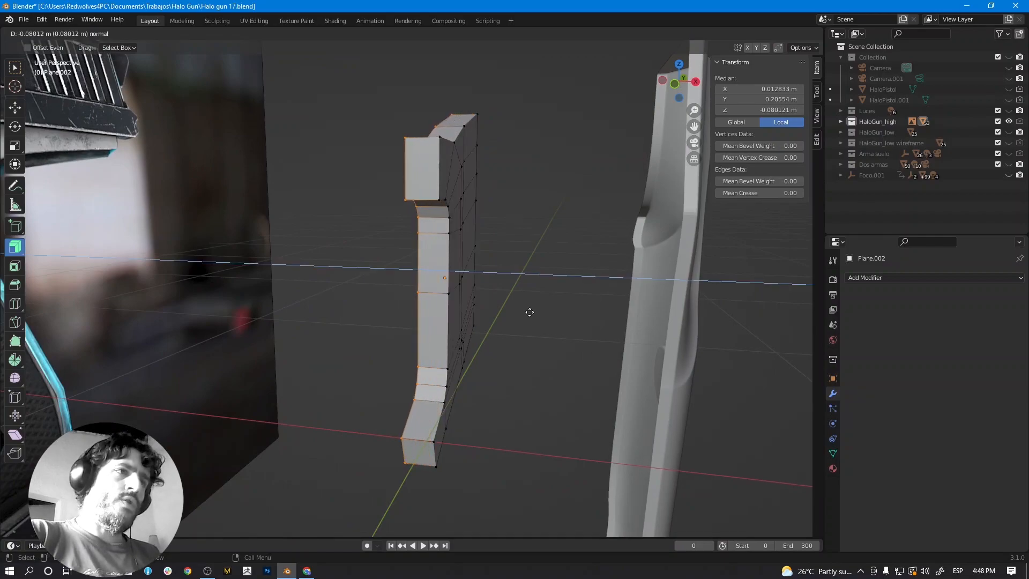
# Extrude the flat trigger shape to a thickness of about 0.098 m.
pyautogui.click(530, 312)
pyautogui.moveTo(549, 311); pyautogui.dragTo(443, 205, button='middle')
pyautogui.press('g')
pyautogui.press('x')
pyautogui.click(536, 314)
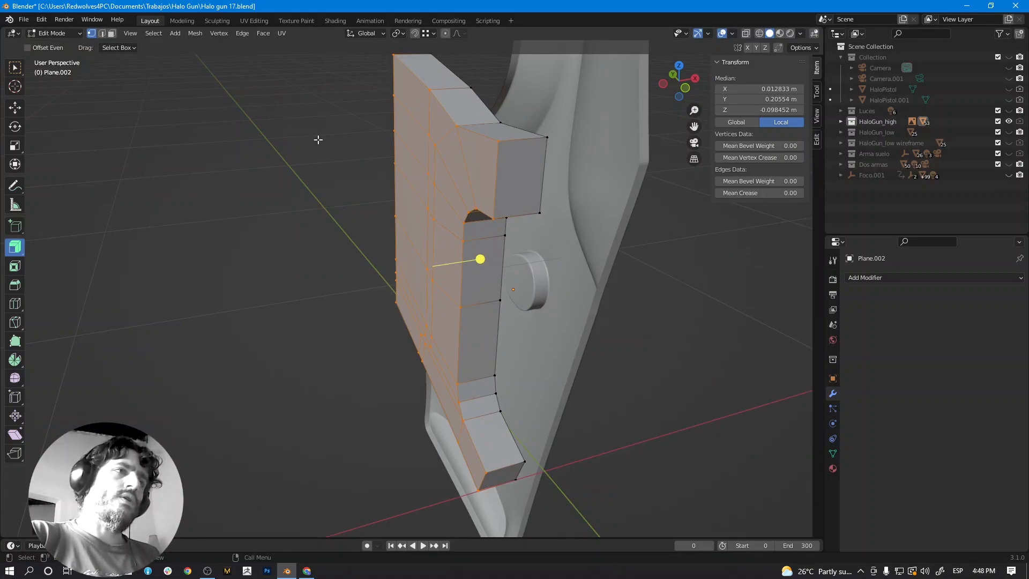
# Delete all the faces covering the trigger's newly extruded side, leaving that side open.
pyautogui.click(112, 33)
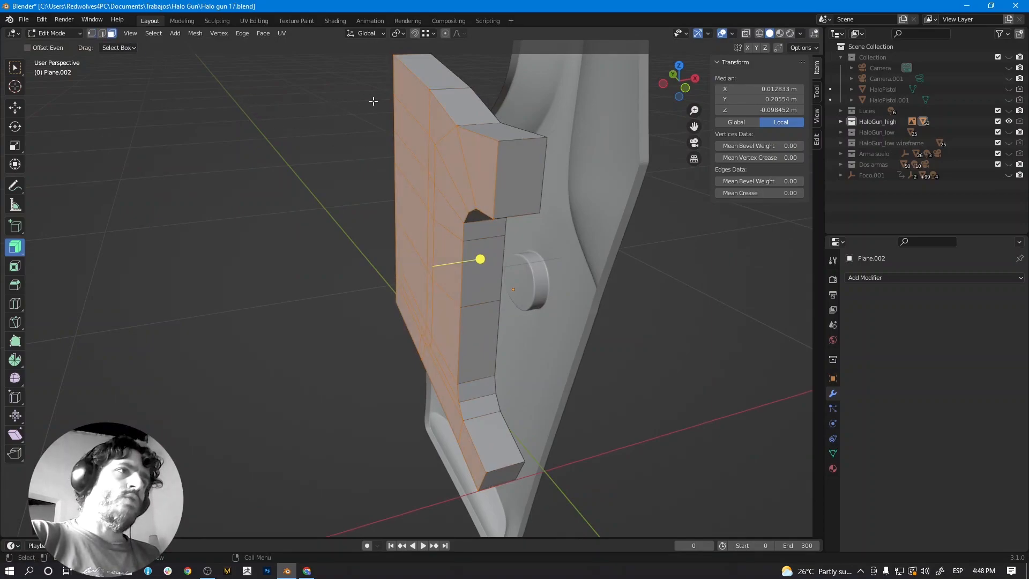
pyautogui.click(415, 97)
pyautogui.keyDown('shift'); pyautogui.click(443, 124); pyautogui.keyUp('shift')
pyautogui.keyDown('shift'); pyautogui.click(454, 152); pyautogui.keyUp('shift')
pyautogui.keyDown('shift'); pyautogui.click(474, 163); pyautogui.keyUp('shift')
pyautogui.keyDown('shift'); pyautogui.click(452, 189); pyautogui.keyUp('shift')
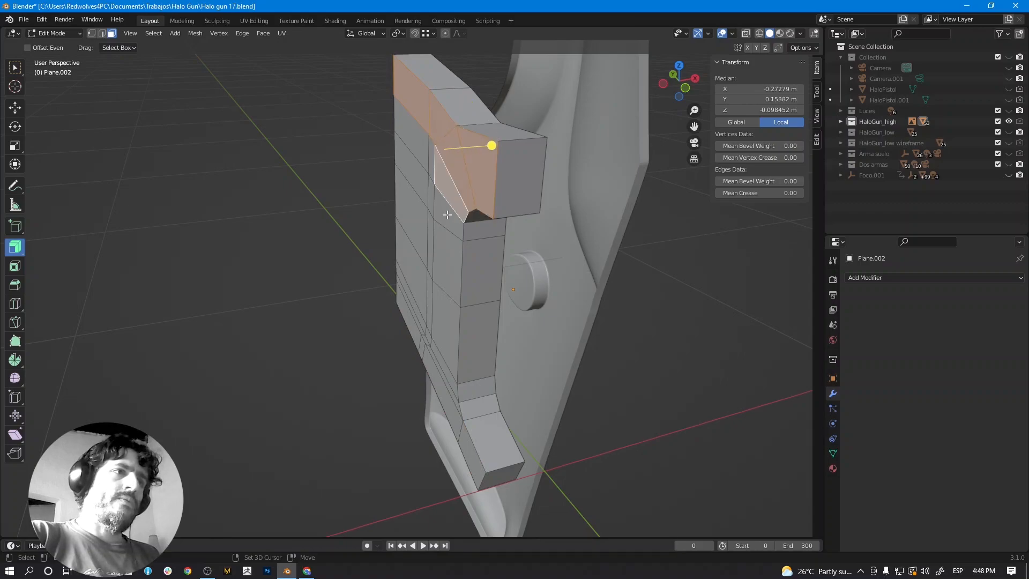
pyautogui.keyDown('shift'); pyautogui.click(448, 215); pyautogui.keyUp('shift')
pyautogui.press('c')
pyautogui.scroll(5, 428, 186)
pyautogui.click(429, 172)
pyautogui.moveTo(430, 172); pyautogui.dragTo(423, 354)
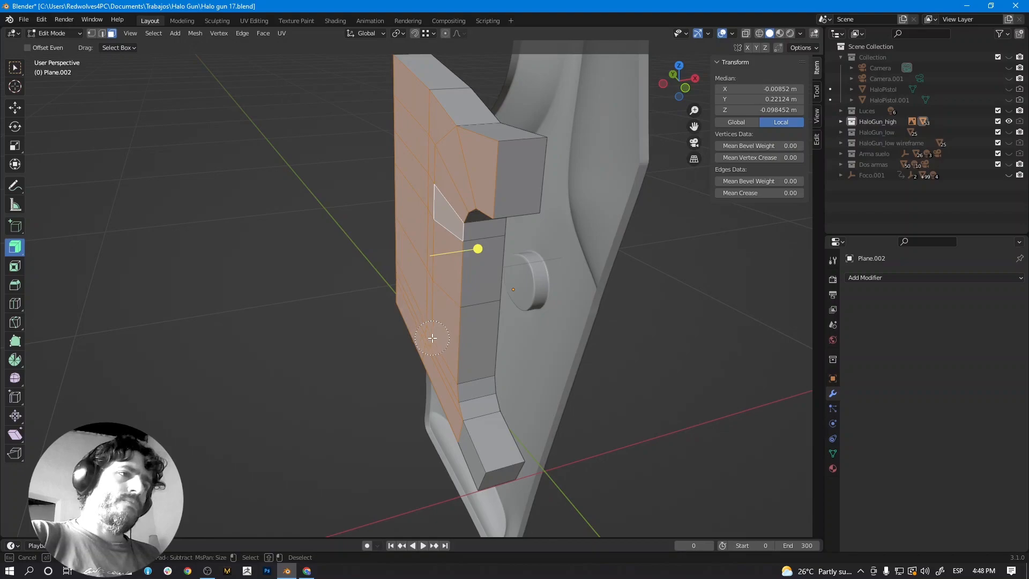
pyautogui.press('Escape')
pyautogui.keyDown('shift'); pyautogui.click(471, 438); pyautogui.keyUp('shift')
pyautogui.moveTo(471, 438); pyautogui.dragTo(664, 297, button='middle')
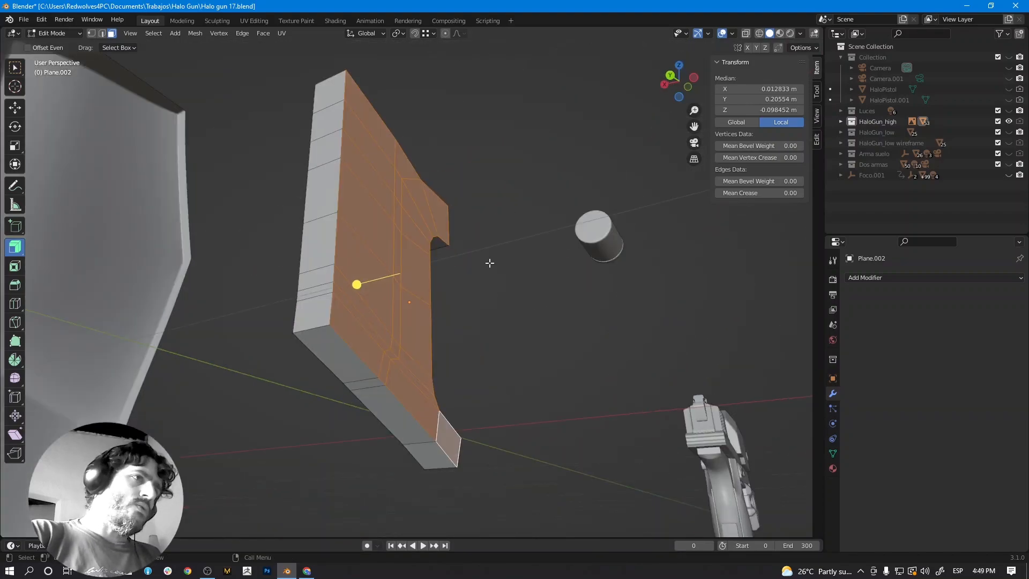
pyautogui.moveTo(493, 289); pyautogui.dragTo(273, 326, button='middle')
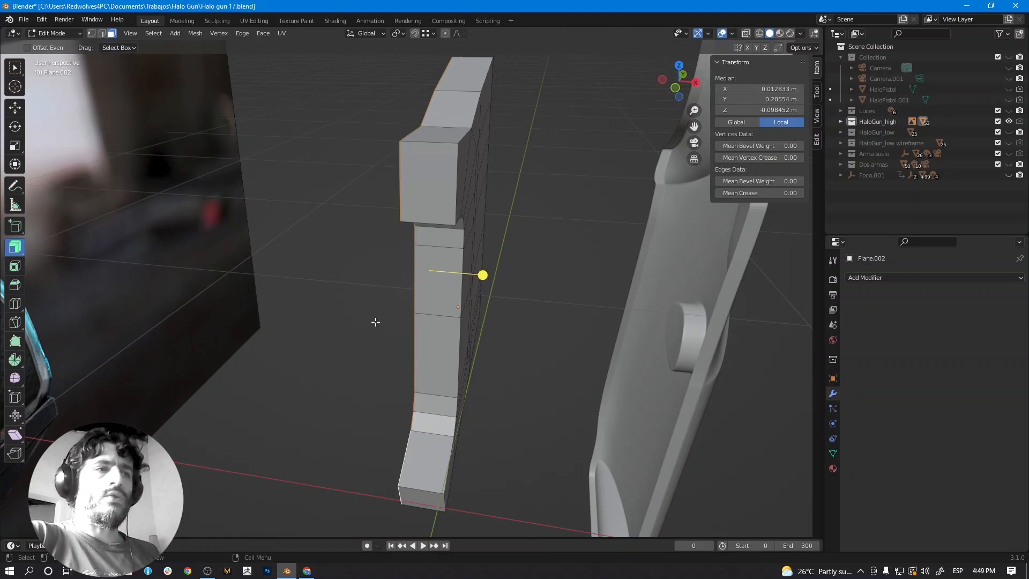
pyautogui.press('x')
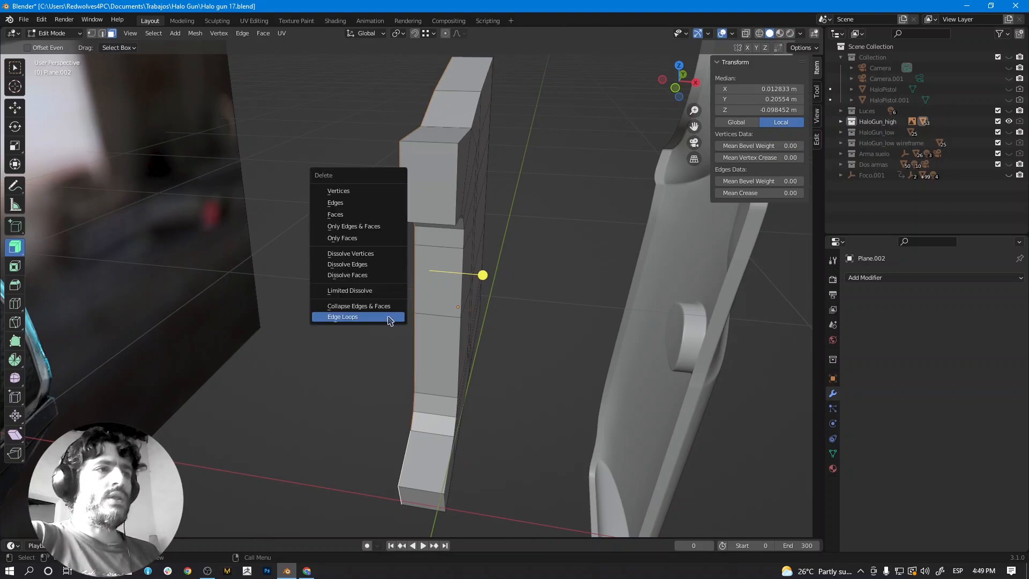
pyautogui.click(378, 213)
# Inset the block of faces on the rear half of the trigger's closed side by a thin margin.
pyautogui.moveTo(449, 308); pyautogui.dragTo(453, 208, button='middle')
pyautogui.click(423, 160)
pyautogui.keyDown('shift'); pyautogui.click(476, 174); pyautogui.keyUp('shift')
pyautogui.keyDown('shift'); pyautogui.click(472, 195); pyautogui.keyUp('shift')
pyautogui.keyDown('shift'); pyautogui.click(435, 224); pyautogui.keyUp('shift')
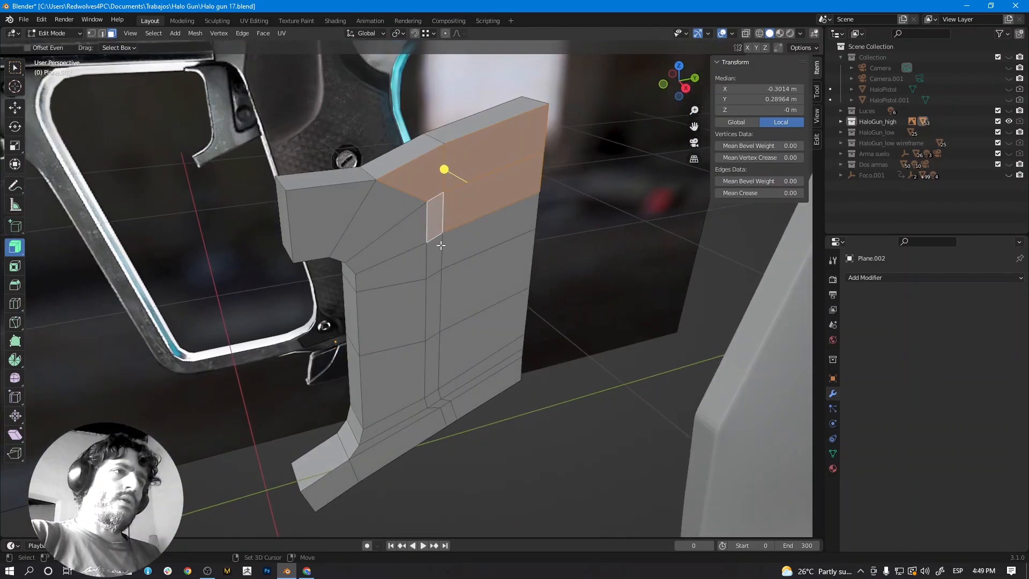
pyautogui.keyDown('shift'); pyautogui.click(438, 255); pyautogui.keyUp('shift')
pyautogui.keyDown('shift'); pyautogui.click(452, 251); pyautogui.keyUp('shift')
pyautogui.keyDown('shift'); pyautogui.click(459, 305); pyautogui.keyUp('shift')
pyautogui.keyDown('shift'); pyautogui.click(459, 354); pyautogui.keyUp('shift')
pyautogui.keyDown('shift'); pyautogui.click(435, 365); pyautogui.keyUp('shift')
pyautogui.moveTo(436, 365); pyautogui.dragTo(467, 356, button='middle')
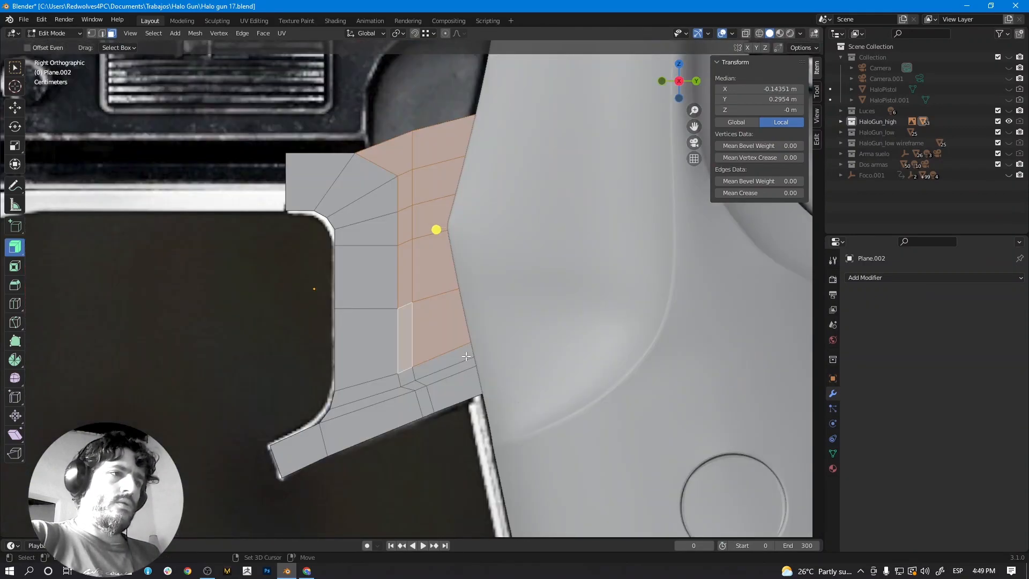
pyautogui.hotkey('shift', 'z')
pyautogui.scroll(2, 434, 397)
pyautogui.keyDown('shift'); pyautogui.click(409, 417); pyautogui.keyUp('shift')
pyautogui.keyDown('shift'); pyautogui.click(417, 428); pyautogui.keyUp('shift')
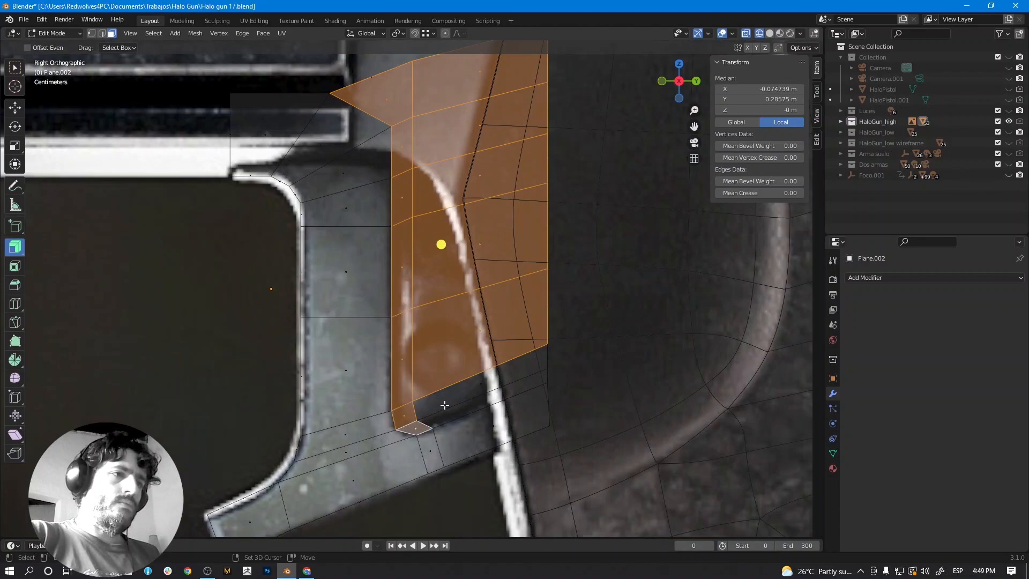
pyautogui.keyDown('shift'); pyautogui.click(476, 388); pyautogui.keyUp('shift')
pyautogui.hotkey('shift', 'z')
pyautogui.moveTo(480, 345)
pyautogui.mouseDown(button='middle')
pyautogui.moveTo(545, 356)
pyautogui.moveTo(505, 360)
pyautogui.mouseUp(button='middle')
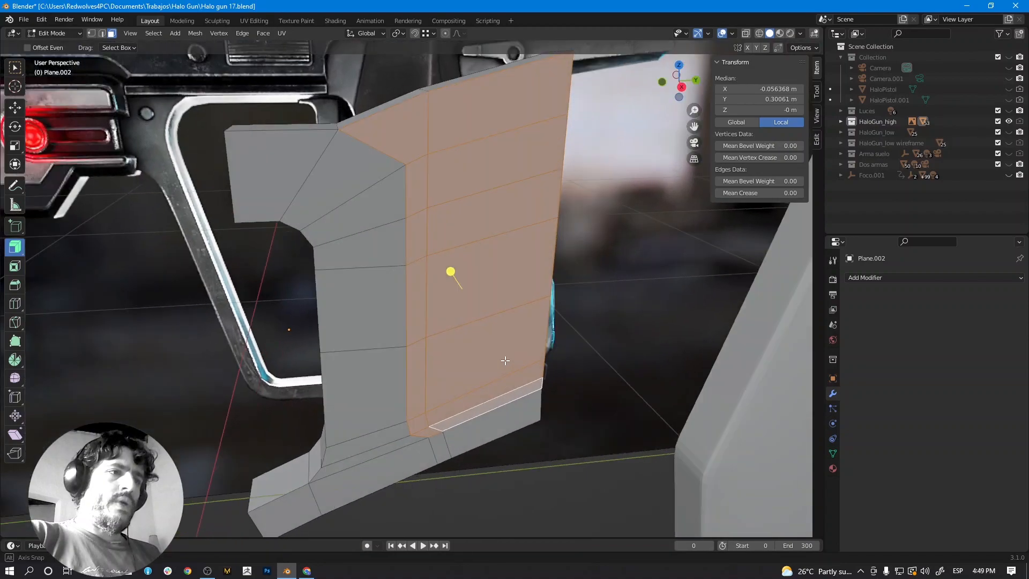
pyautogui.press('i')
pyautogui.click(653, 384)
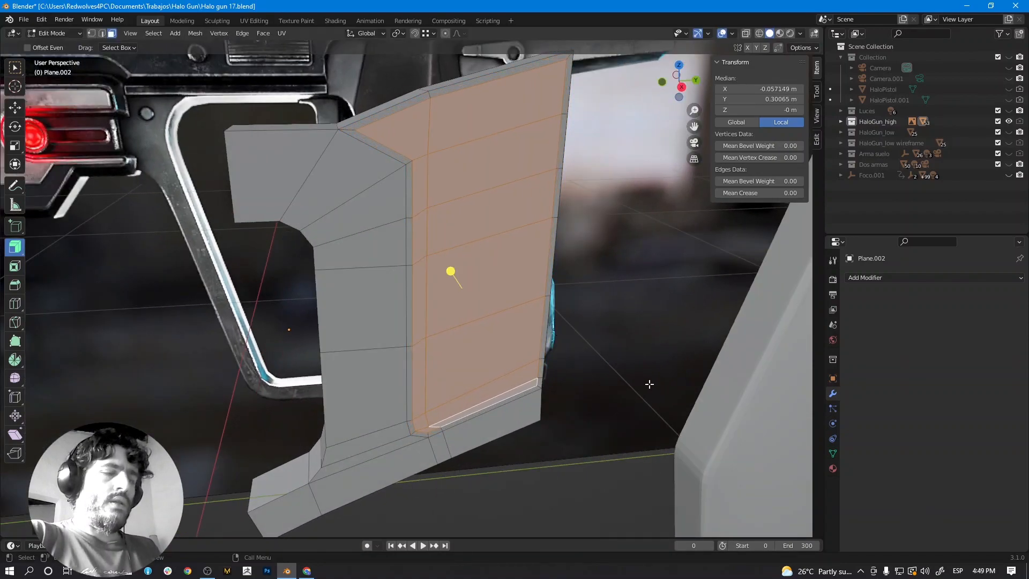
# Extrude the inset faces inward about 0.025 m to form a recess, and return to Object Mode.
pyautogui.moveTo(653, 384); pyautogui.dragTo(667, 384, button='middle')
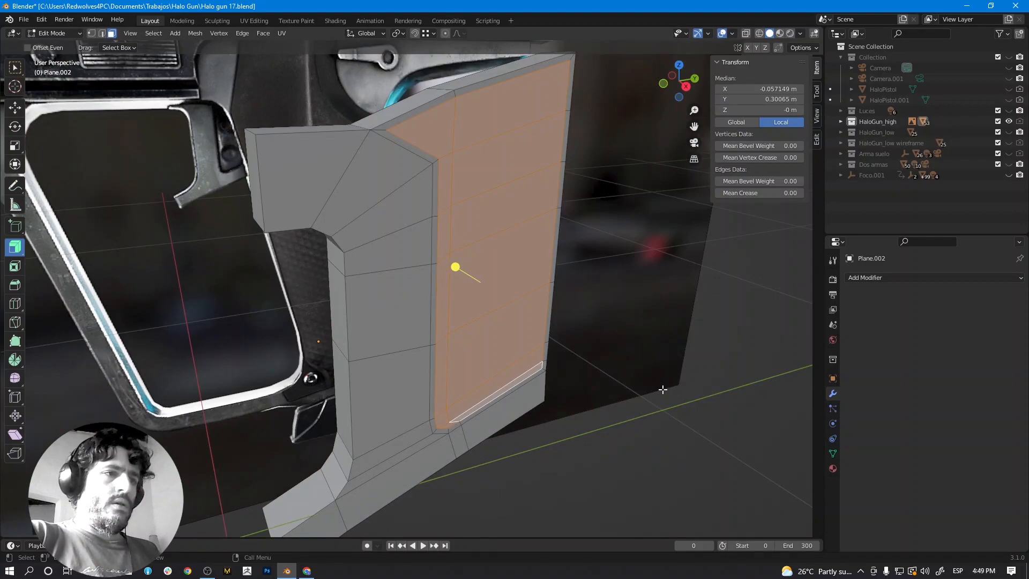
pyautogui.press('e')
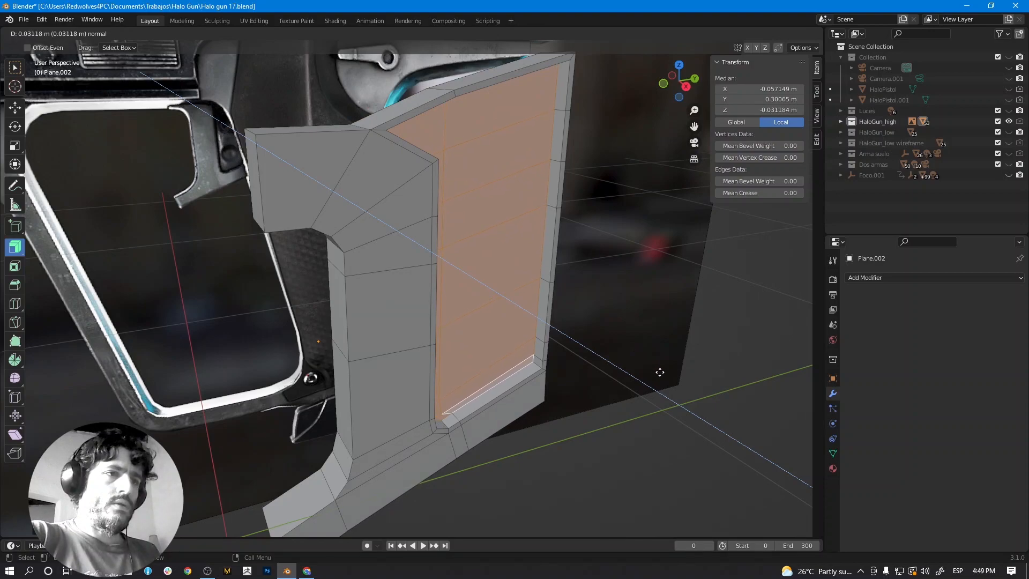
pyautogui.click(660, 372)
pyautogui.moveTo(660, 372); pyautogui.dragTo(495, 314, button='middle')
pyautogui.press('Tab')
pyautogui.scroll(-2, 499, 356)
pyautogui.scroll(2, 493, 330)
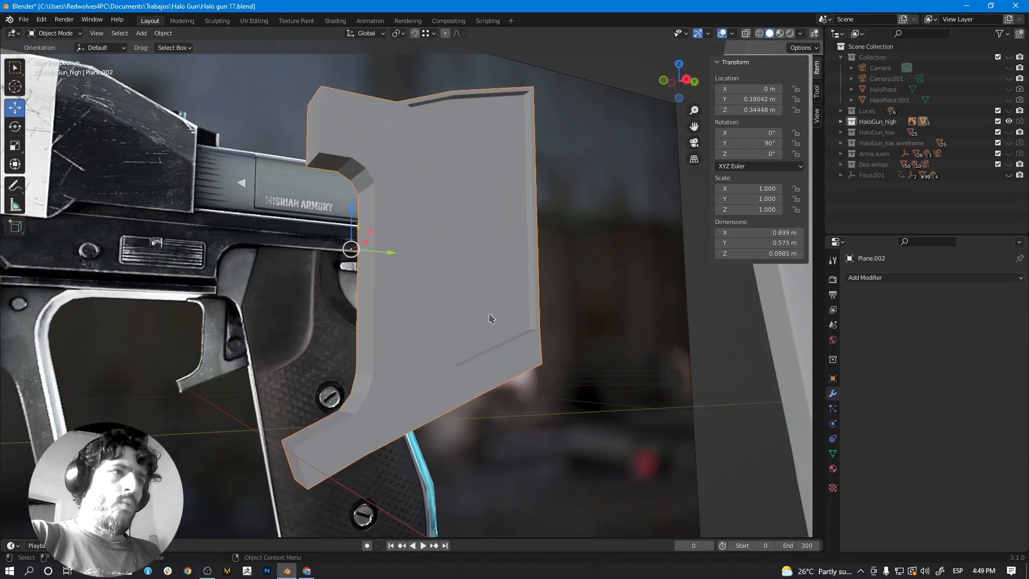
# Add a Subdivision Surface modifier to the trigger and return to Edit Mode.
pyautogui.click(920, 279)
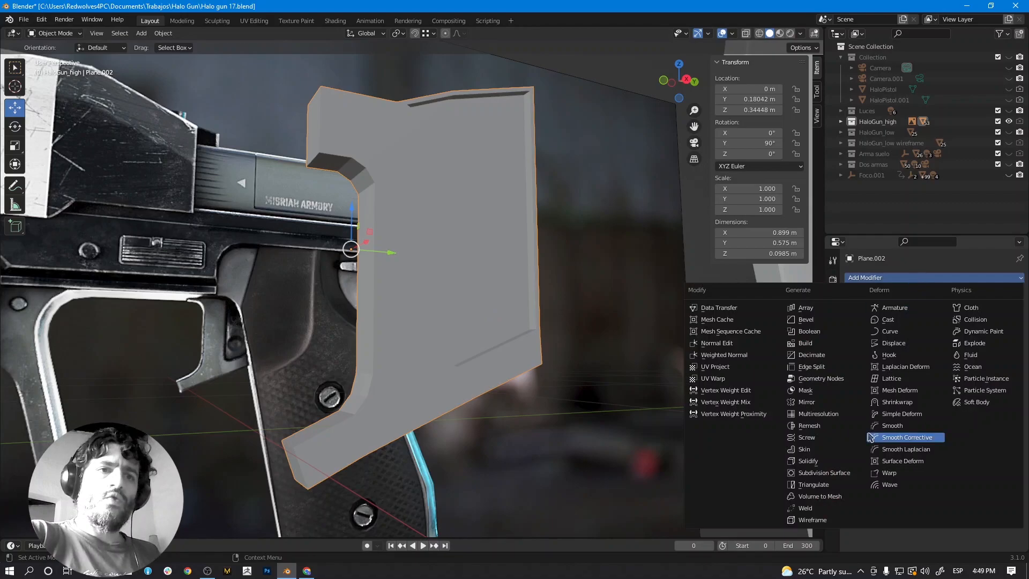
pyautogui.click(839, 474)
pyautogui.moveTo(418, 322); pyautogui.dragTo(459, 317, button='middle')
pyautogui.scroll(3, 424, 327)
pyautogui.press('Tab')
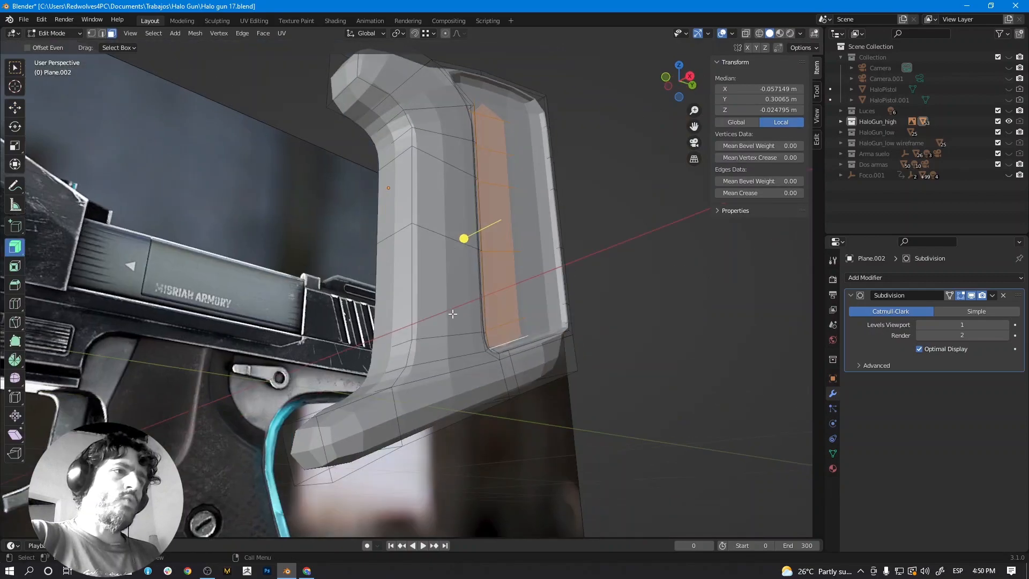
# Select the edge loops along the trigger's curved front outline, lower tip and bottom in edge select mode.
pyautogui.click(102, 33)
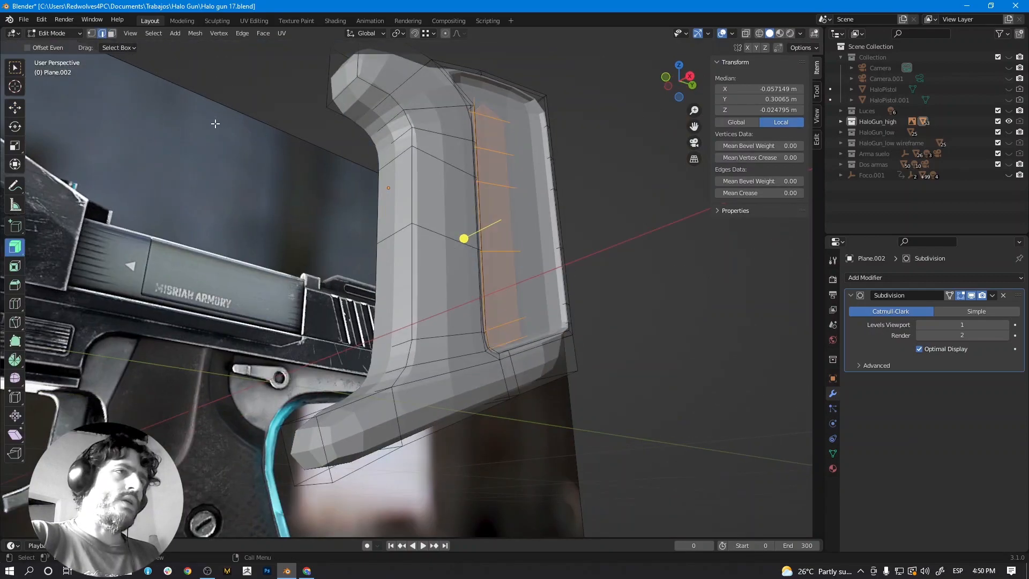
pyautogui.keyDown('alt'); pyautogui.click(414, 242); pyautogui.keyUp('alt')
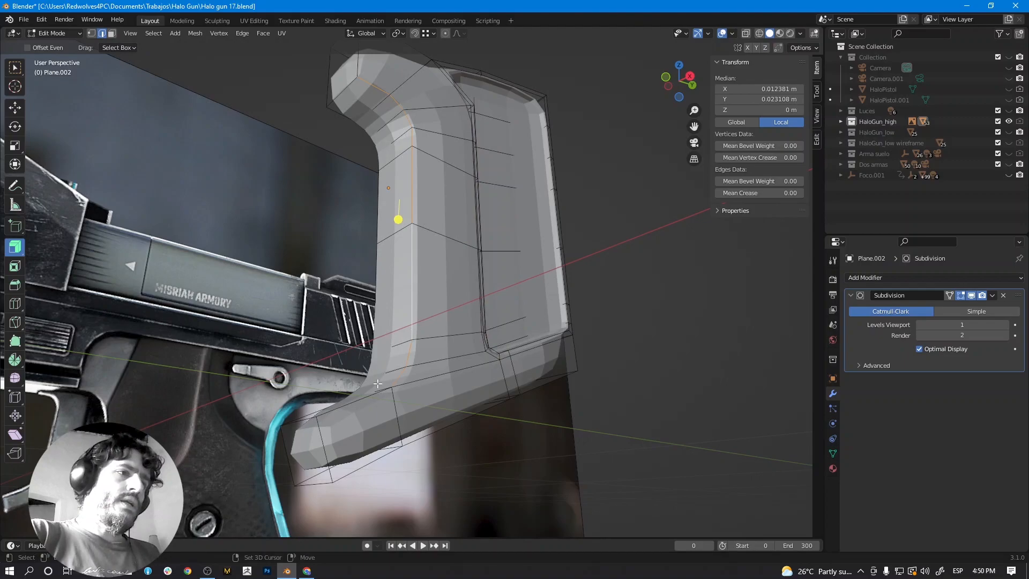
pyautogui.moveTo(379, 382); pyautogui.dragTo(380, 409, button='middle')
pyautogui.keyDown('alt'); pyautogui.keyDown('shift'); pyautogui.click(364, 437); pyautogui.keyUp('shift'); pyautogui.keyUp('alt')
pyautogui.keyDown('alt'); pyautogui.keyDown('shift'); pyautogui.click(335, 482); pyautogui.keyUp('shift'); pyautogui.keyUp('alt')
pyautogui.keyDown('alt'); pyautogui.keyDown('shift'); pyautogui.click(373, 491); pyautogui.keyUp('shift'); pyautogui.keyUp('alt')
pyautogui.moveTo(483, 425); pyautogui.dragTo(414, 429, button='middle')
pyautogui.scroll(2, 414, 429)
pyautogui.keyDown('shift'); pyautogui.moveTo(466, 449); pyautogui.dragTo(445, 406, button='middle'); pyautogui.keyUp('shift')
pyautogui.moveTo(539, 419); pyautogui.dragTo(513, 416, button='middle')
pyautogui.keyDown('alt'); pyautogui.keyDown('shift'); pyautogui.click(516, 406); pyautogui.keyUp('shift'); pyautogui.keyUp('alt')
pyautogui.keyDown('alt'); pyautogui.keyDown('shift'); pyautogui.click(515, 303); pyautogui.keyUp('shift'); pyautogui.keyUp('alt')
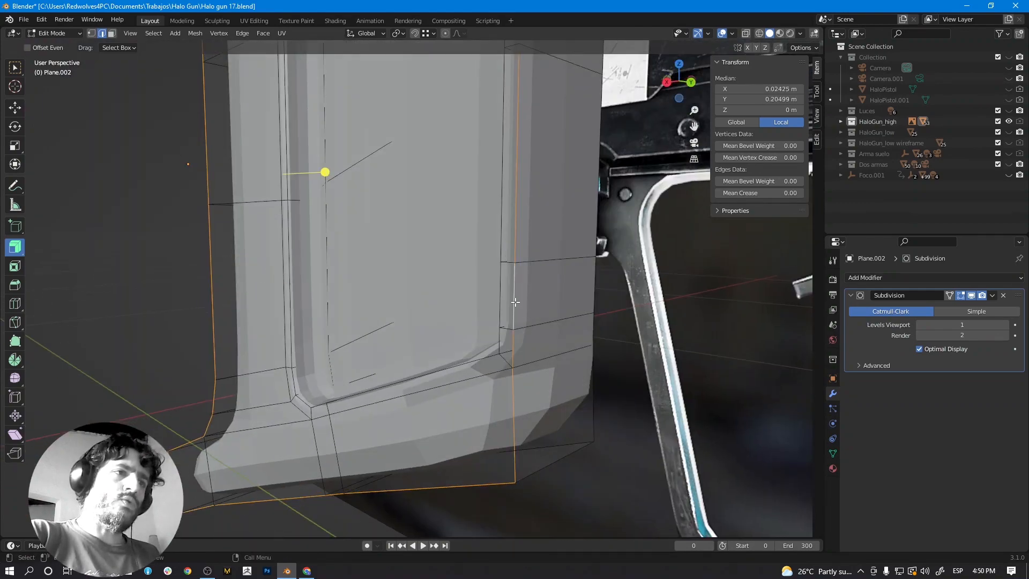
# Extend the edge selection around the rest of the trigger's outline, including its rear and top.
pyautogui.scroll(-2, 510, 305)
pyautogui.moveTo(505, 311); pyautogui.dragTo(563, 321, button='middle')
pyautogui.scroll(2, 411, 248)
pyautogui.keyDown('alt'); pyautogui.keyDown('shift'); pyautogui.click(373, 207); pyautogui.keyUp('shift'); pyautogui.keyUp('alt')
pyautogui.keyDown('alt'); pyautogui.keyDown('shift'); pyautogui.click(304, 261); pyautogui.keyUp('shift'); pyautogui.keyUp('alt')
pyautogui.moveTo(363, 290); pyautogui.dragTo(384, 290, button='middle')
pyautogui.keyDown('shift'); pyautogui.click(359, 236); pyautogui.keyUp('shift')
pyautogui.keyDown('shift'); pyautogui.click(365, 347); pyautogui.keyUp('shift')
pyautogui.moveTo(463, 332); pyautogui.dragTo(423, 345, button='middle')
pyautogui.scroll(2, 481, 281)
pyautogui.scroll(-4, 519, 352)
pyautogui.scroll(3, 501, 290)
pyautogui.moveTo(463, 180)
pyautogui.keyDown('shift'); pyautogui.mouseDown(button='middle')
pyautogui.moveTo(450, 294)
pyautogui.moveTo(458, 284)
pyautogui.moveTo(450, 268)
pyautogui.moveTo(446, 291)
pyautogui.moveTo(459, 241)
pyautogui.moveTo(404, 329)
pyautogui.moveTo(402, 319)
pyautogui.mouseUp(button='middle'); pyautogui.keyUp('shift')
pyautogui.scroll(-3, 459, 285)
pyautogui.hotkey('shift', 'z')
pyautogui.scroll(3, 448, 264)
pyautogui.scroll(1, 402, 319)
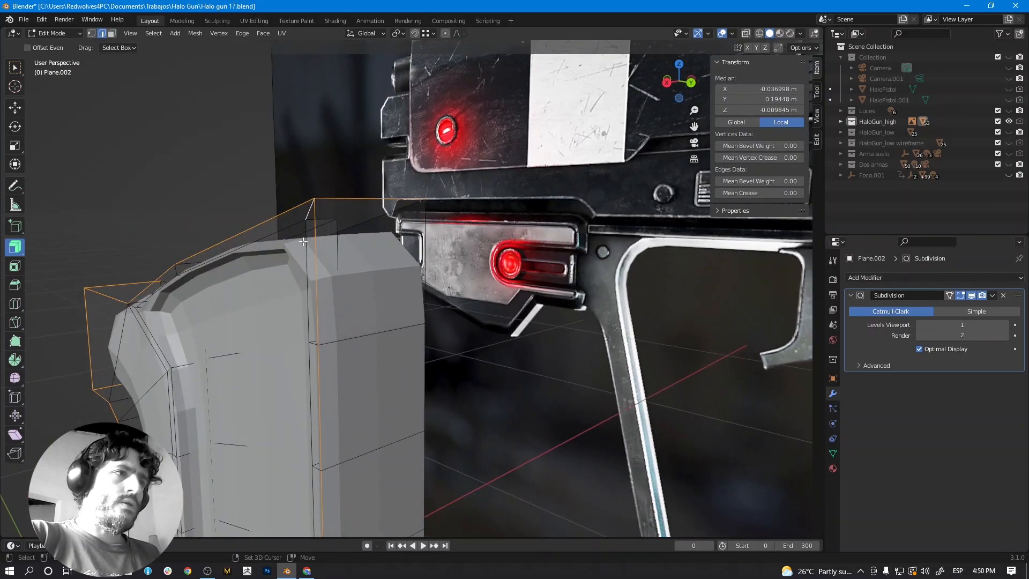
# Add the recess's rim edge loop to the selection and hide the Subdivision modifier in the viewport.
pyautogui.moveTo(346, 335); pyautogui.dragTo(430, 329, button='middle')
pyautogui.keyDown('shift'); pyautogui.moveTo(442, 397); pyautogui.dragTo(443, 318, button='middle'); pyautogui.keyUp('shift')
pyautogui.scroll(3, 441, 370)
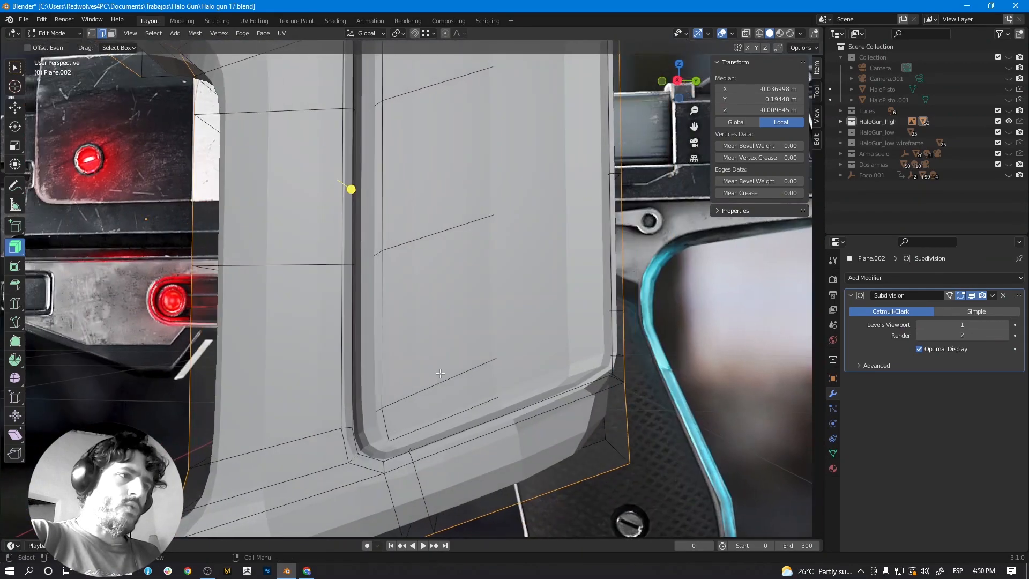
pyautogui.keyDown('shift'); pyautogui.moveTo(441, 374); pyautogui.dragTo(442, 306, button='middle'); pyautogui.keyUp('shift')
pyautogui.moveTo(440, 346); pyautogui.dragTo(484, 338, button='middle')
pyautogui.scroll(3, 463, 341)
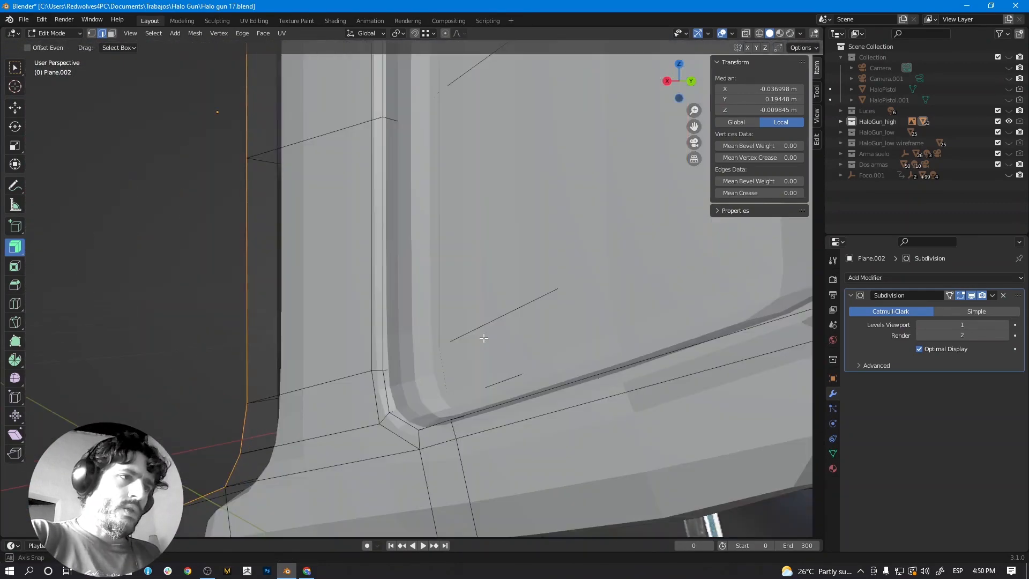
pyautogui.keyDown('alt'); pyautogui.click(483, 408); pyautogui.keyUp('alt')
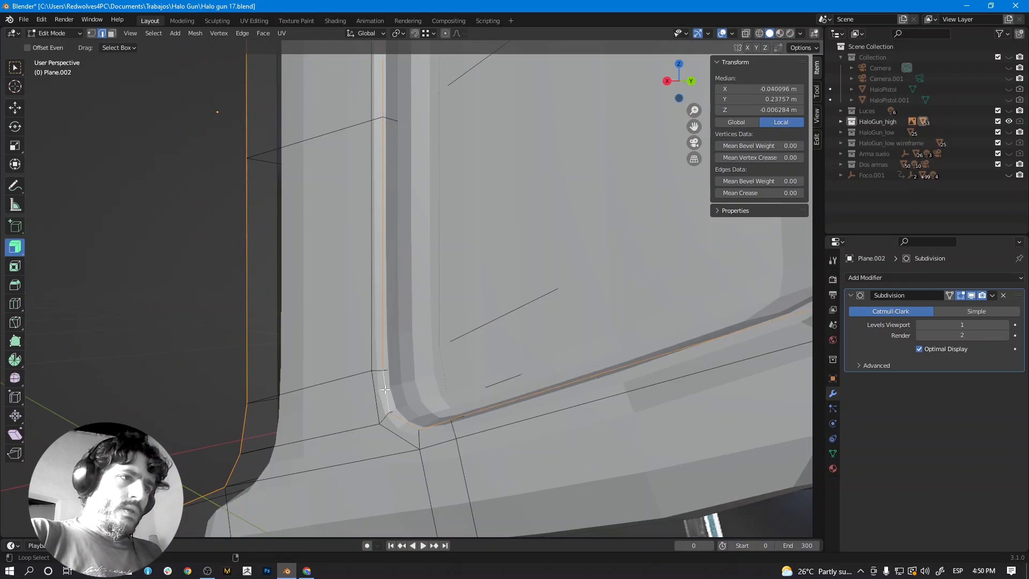
pyautogui.click(973, 297)
pyautogui.scroll(-3, 519, 340)
pyautogui.moveTo(519, 340); pyautogui.dragTo(590, 339, button='middle')
pyautogui.keyDown('shift'); pyautogui.moveTo(587, 241); pyautogui.dragTo(498, 335, button='middle'); pyautogui.keyUp('shift')
pyautogui.moveTo(499, 335); pyautogui.dragTo(464, 320, button='middle')
pyautogui.keyDown('shift'); pyautogui.moveTo(471, 213); pyautogui.dragTo(457, 322, button='middle'); pyautogui.keyUp('shift')
pyautogui.scroll(-3, 458, 322)
pyautogui.keyDown('shift'); pyautogui.moveTo(404, 230); pyautogui.dragTo(423, 321, button='middle'); pyautogui.keyUp('shift')
pyautogui.scroll(2, 422, 321)
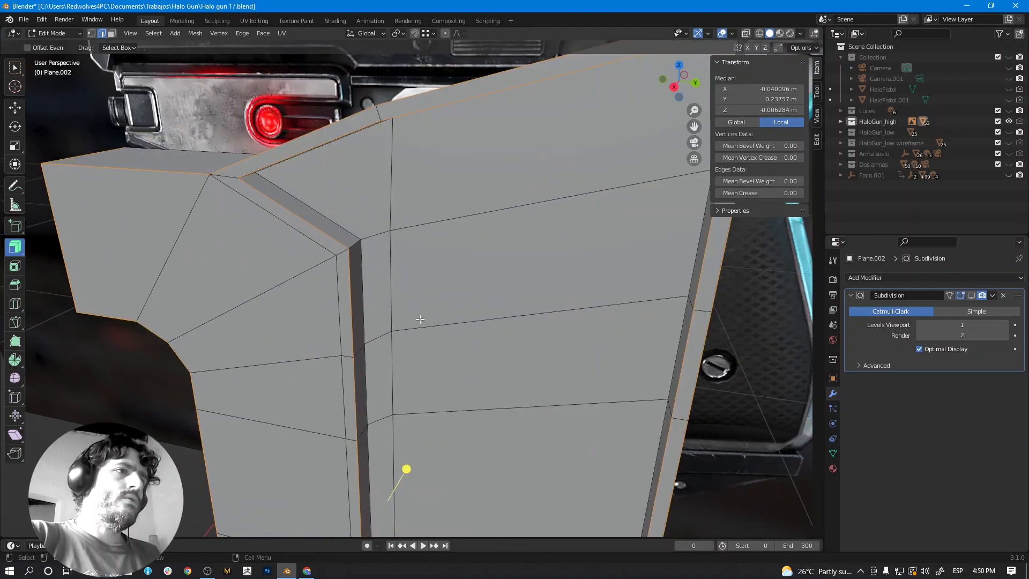
# Complete the selection with the trigger's remaining corner edges and set their mean crease to 0.70.
pyautogui.moveTo(396, 236); pyautogui.dragTo(440, 272, button='middle')
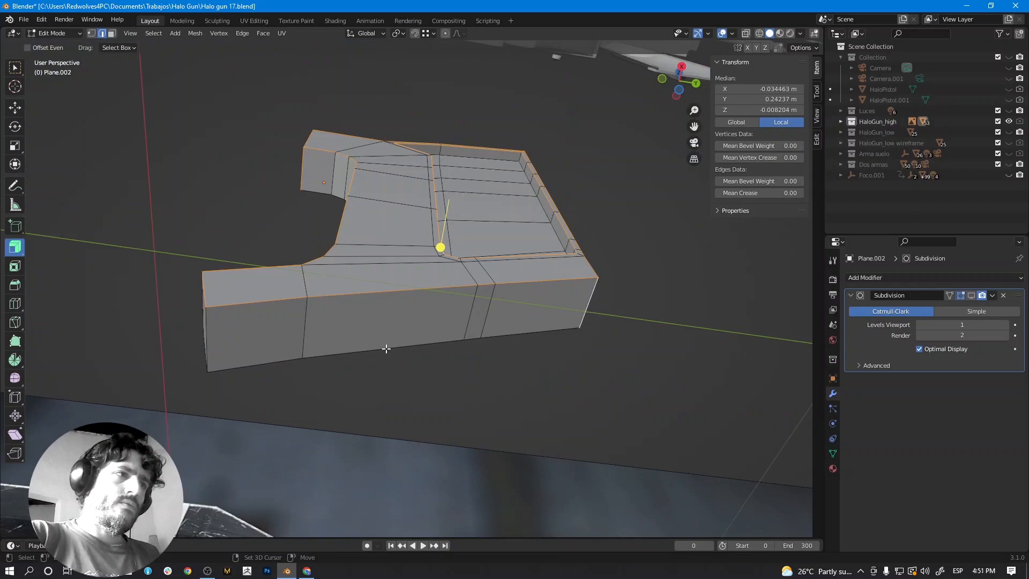
pyautogui.moveTo(399, 351); pyautogui.dragTo(308, 312, button='middle')
pyautogui.moveTo(264, 242); pyautogui.dragTo(302, 307, button='middle')
pyautogui.moveTo(321, 367)
pyautogui.mouseDown(button='middle')
pyautogui.moveTo(395, 344)
pyautogui.moveTo(359, 367)
pyautogui.moveTo(302, 377)
pyautogui.moveTo(333, 363)
pyautogui.moveTo(318, 376)
pyautogui.moveTo(324, 357)
pyautogui.mouseUp(button='middle')
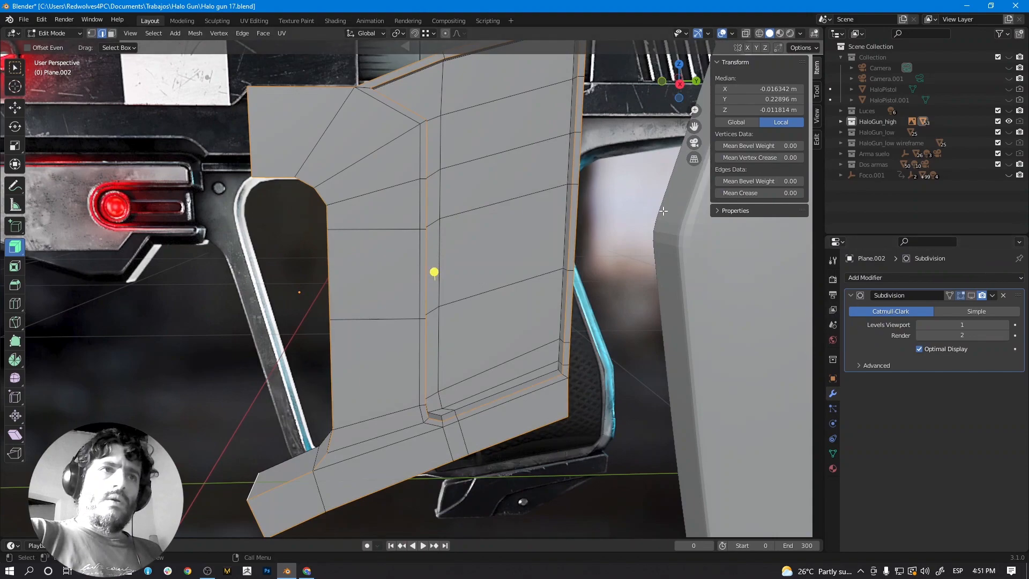
pyautogui.click(762, 193)
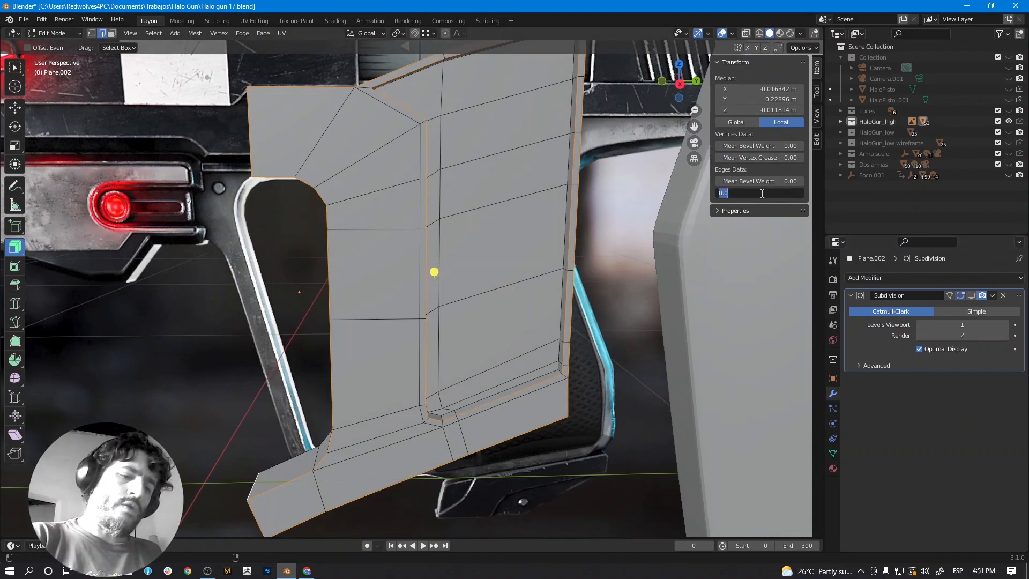
pyautogui.press('Return')
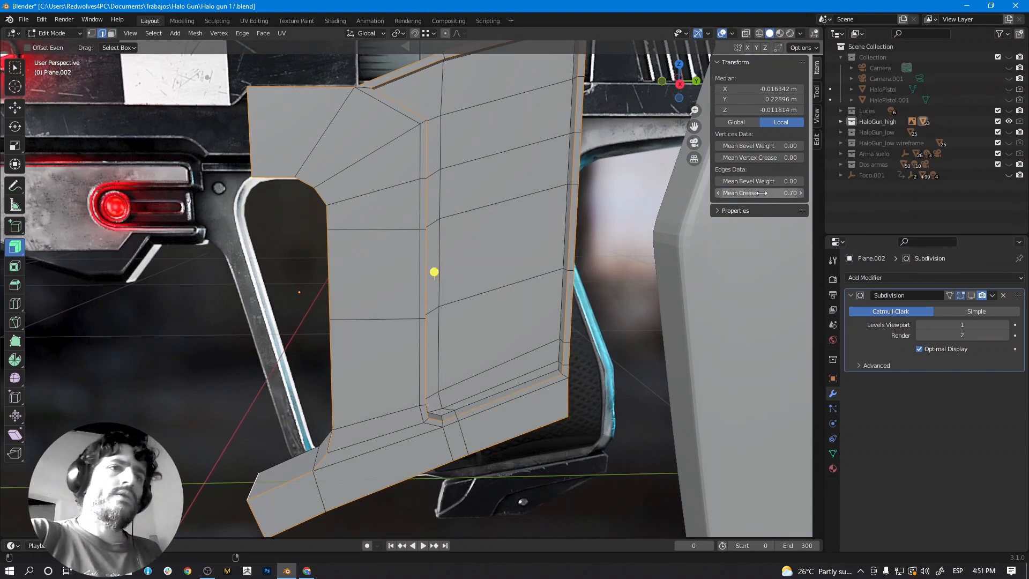
# Show the Subdivision modifier in the viewport again and set its viewport levels to 3.
pyautogui.click(972, 296)
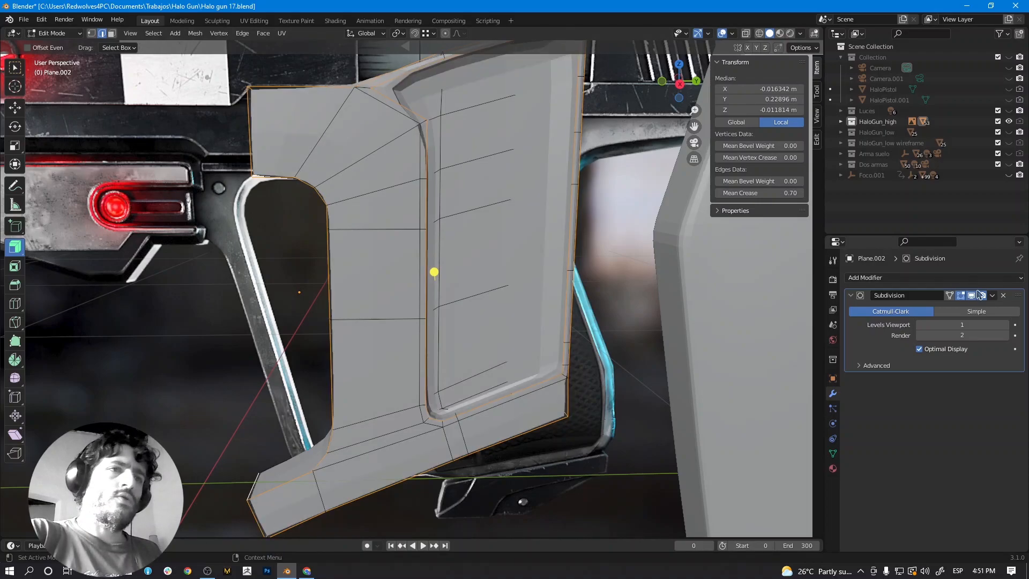
pyautogui.click(1006, 325)
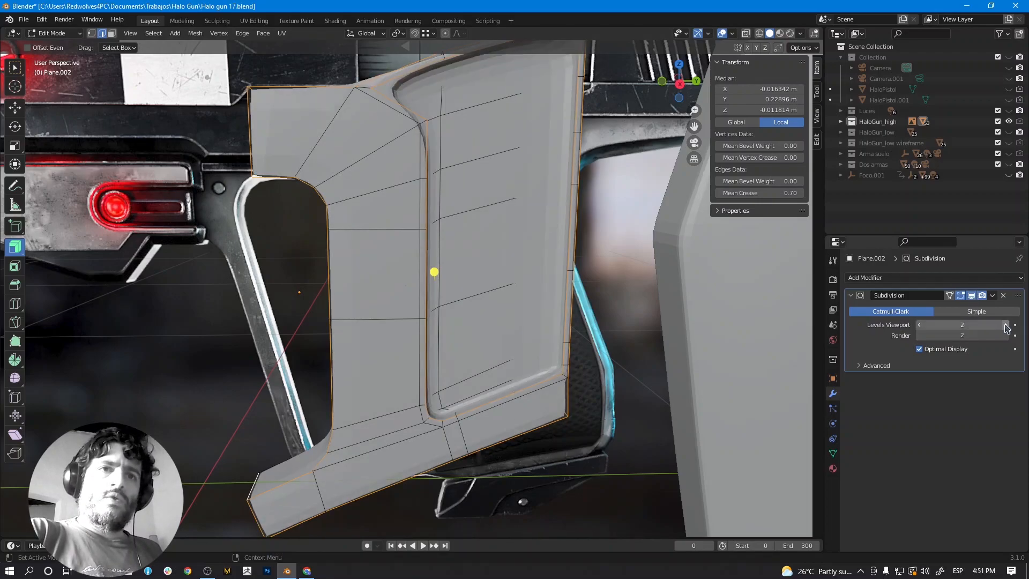
pyautogui.click(1006, 325)
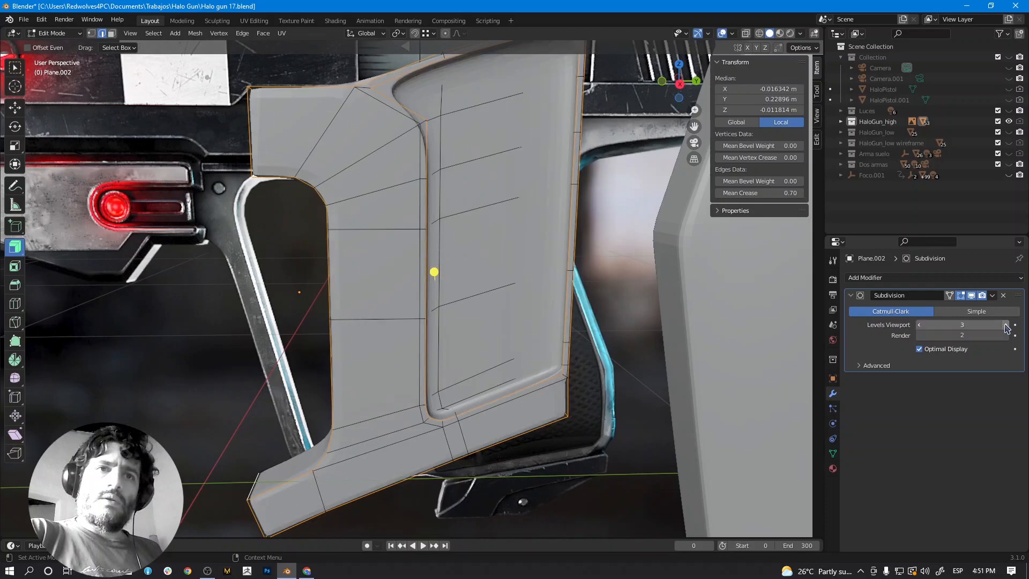
# Examine the smoothed trigger in Object and Edit Mode and compare it with the reference image in side wireframe view.
pyautogui.scroll(-5, 493, 350)
pyautogui.press('Tab')
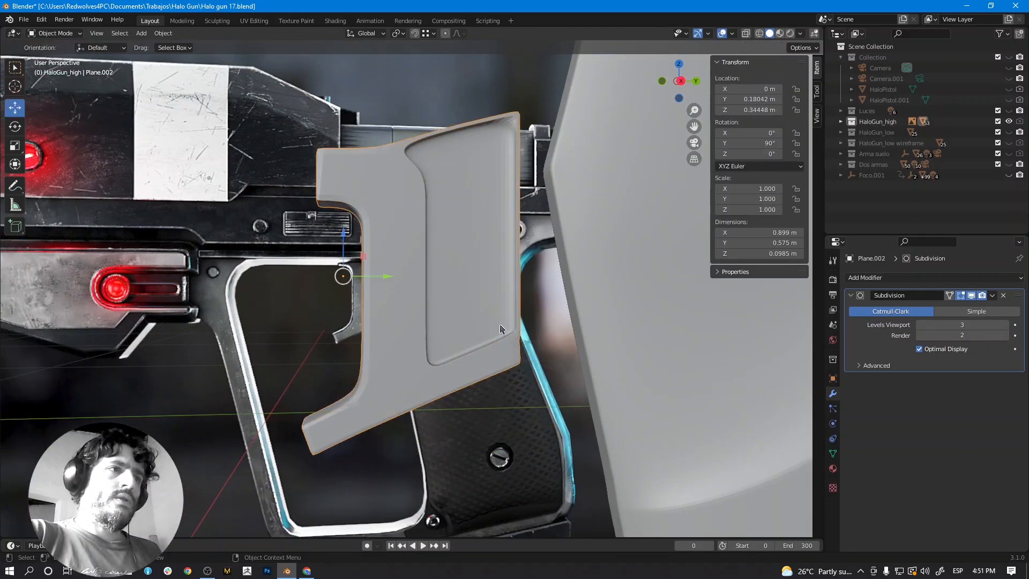
pyautogui.scroll(4, 492, 349)
pyautogui.press('Tab')
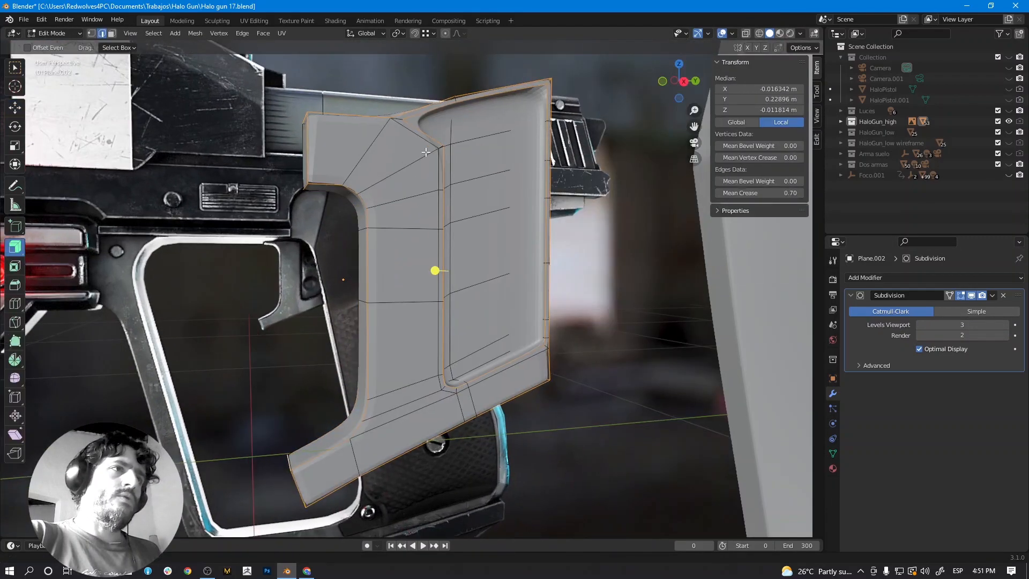
pyautogui.scroll(3, 435, 296)
pyautogui.scroll(-2, 443, 295)
pyautogui.scroll(2, 423, 322)
pyautogui.moveTo(452, 309); pyautogui.dragTo(431, 328, button='middle')
pyautogui.scroll(-6, 398, 338)
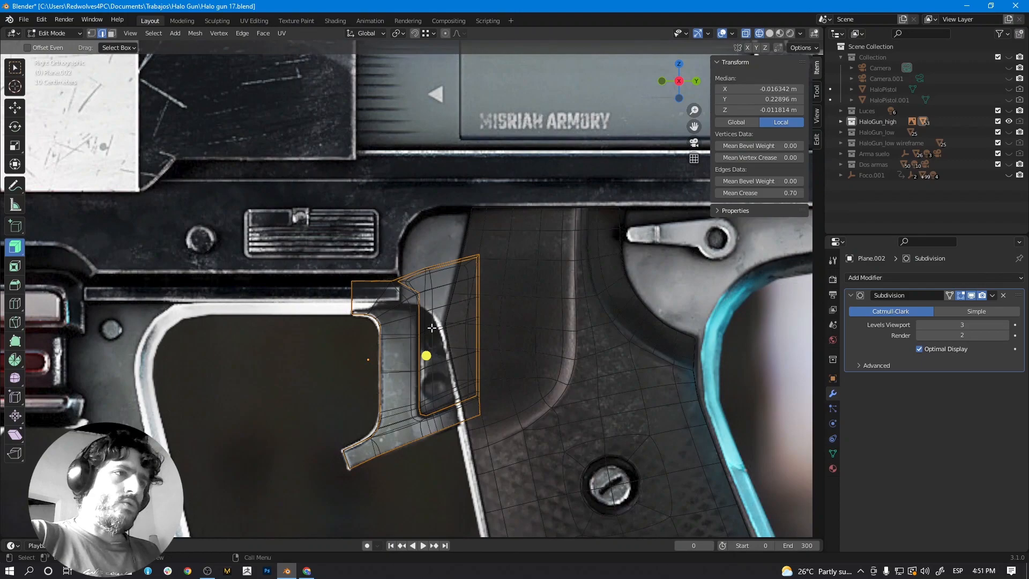
# Move the vertices at the recess's pointed front upper corner about 0.087 m along Y, in line with the recess's vertical front edge.
pyautogui.scroll(5, 432, 329)
pyautogui.scroll(2, 395, 249)
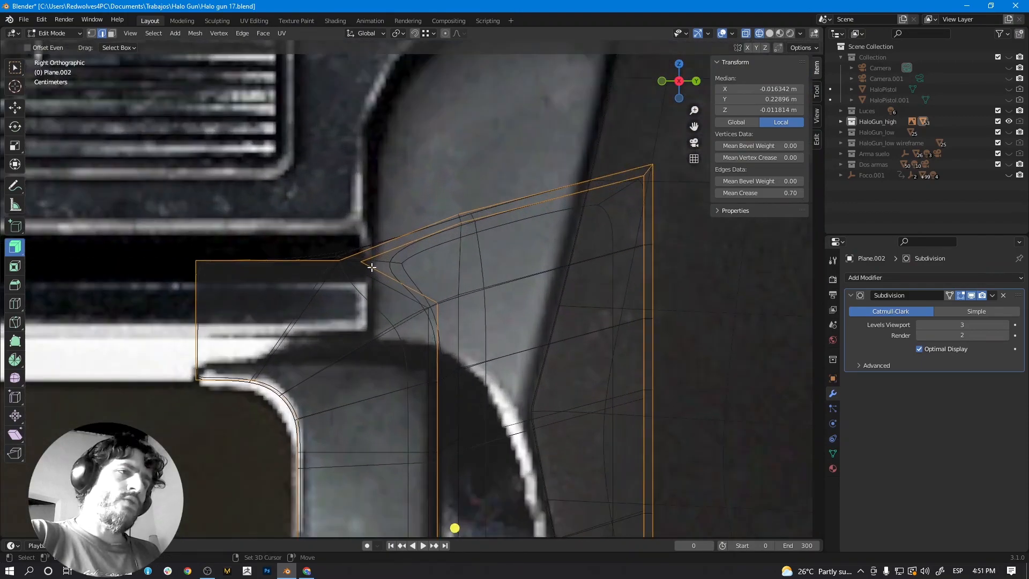
pyautogui.hotkey('shift', 'z')
pyautogui.scroll(3, 371, 267)
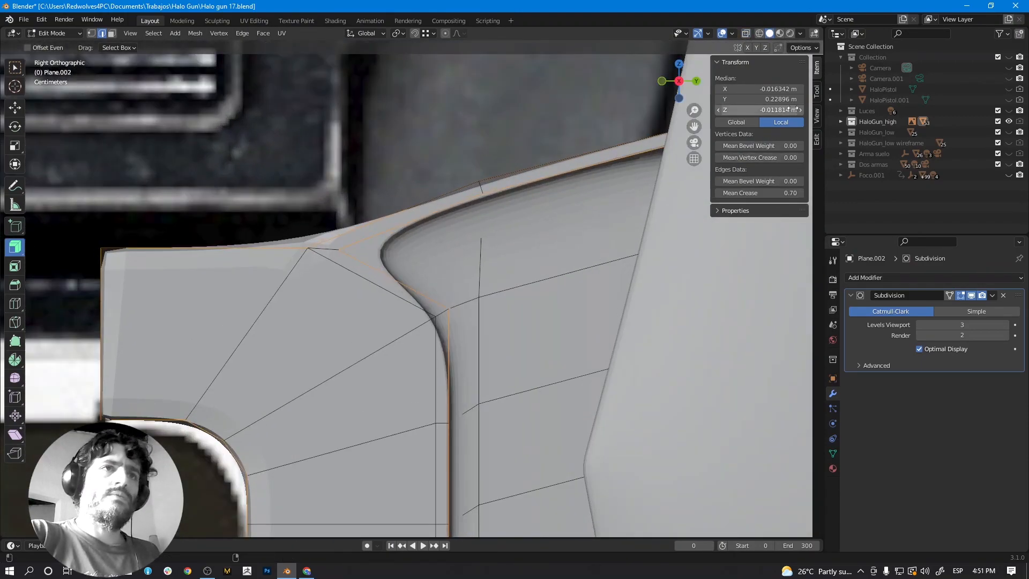
pyautogui.click(729, 62)
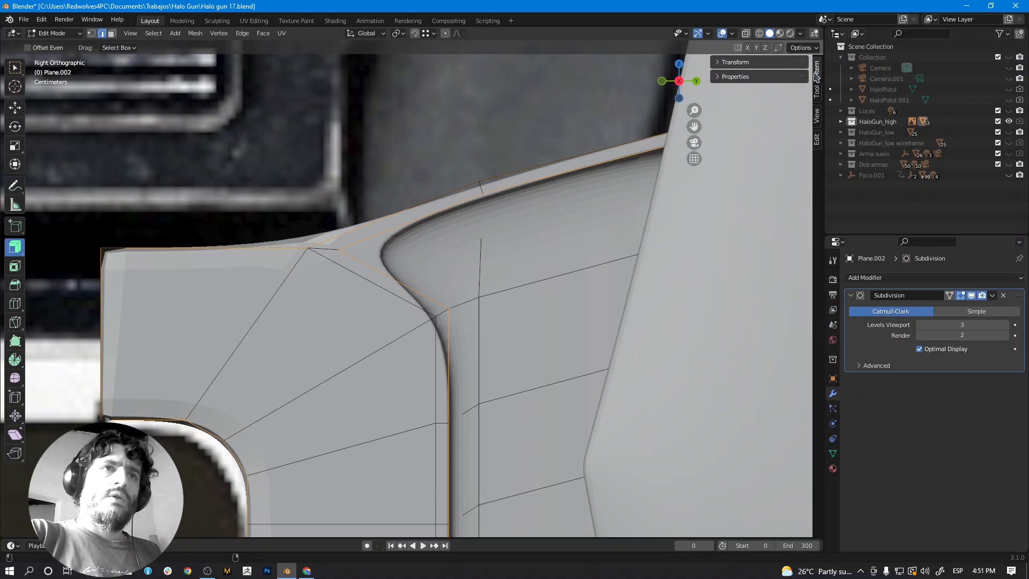
pyautogui.click(719, 62)
pyautogui.hotkey('shift', 'z')
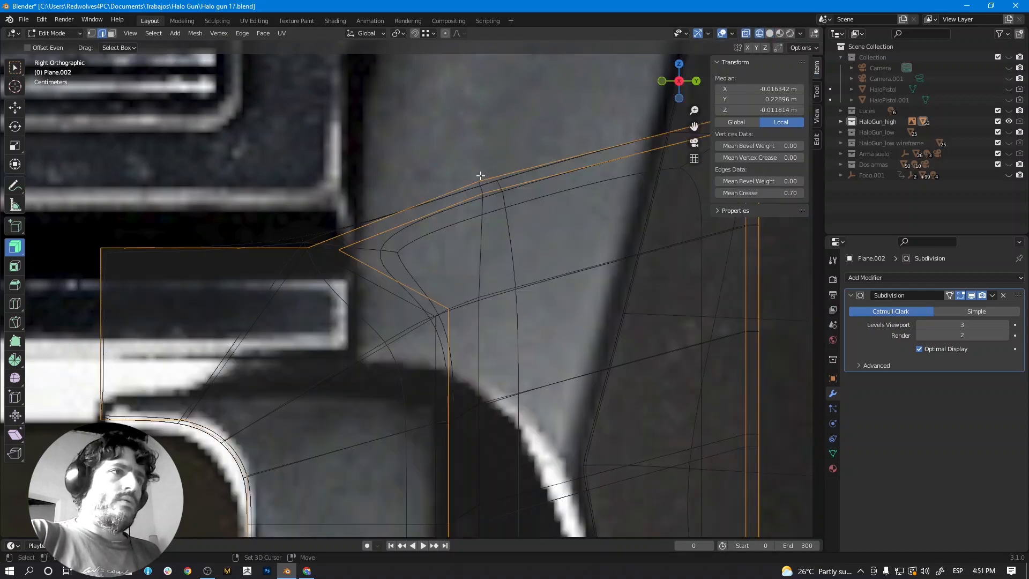
pyautogui.click(92, 33)
pyautogui.click(348, 251)
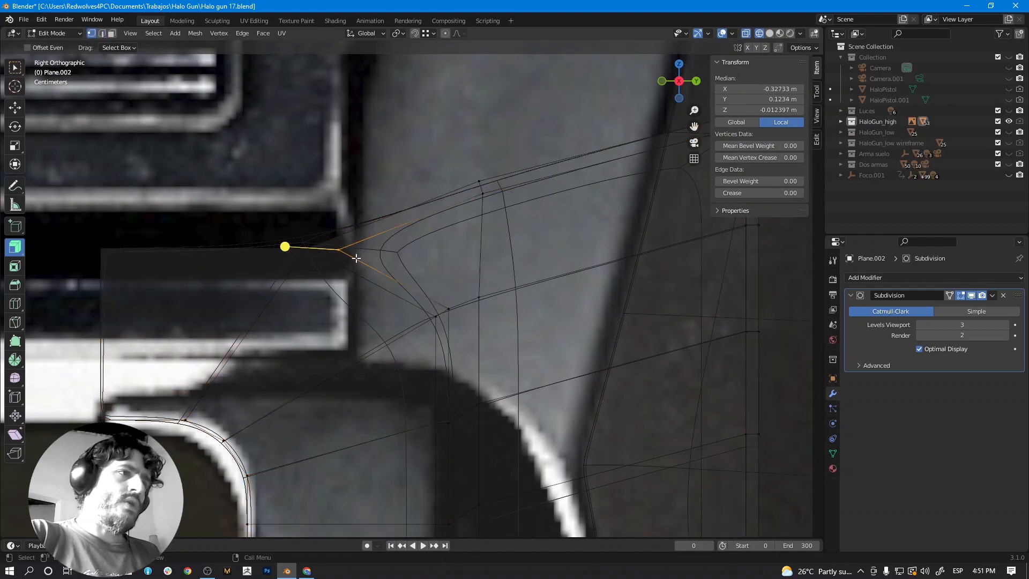
pyautogui.click(15, 67)
pyautogui.press('g')
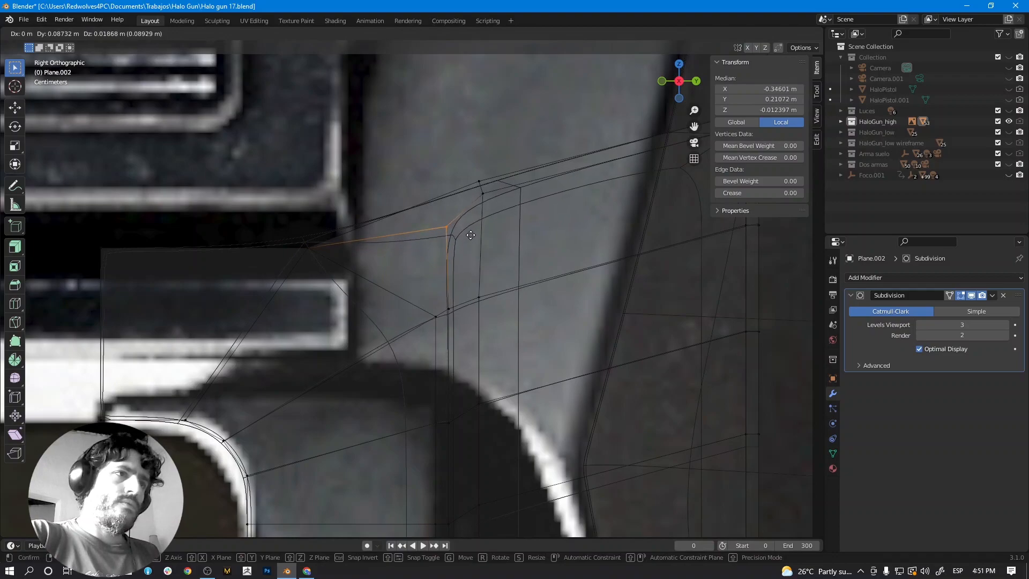
pyautogui.click(466, 259)
# Set the crease of the short depth edge at the recess's moved front corner to 0.7 and return to the shaded Object Mode view.
pyautogui.hotkey('shift', 'z')
pyautogui.moveTo(474, 276); pyautogui.dragTo(464, 285, button='middle')
pyautogui.hotkey('shift', 'z')
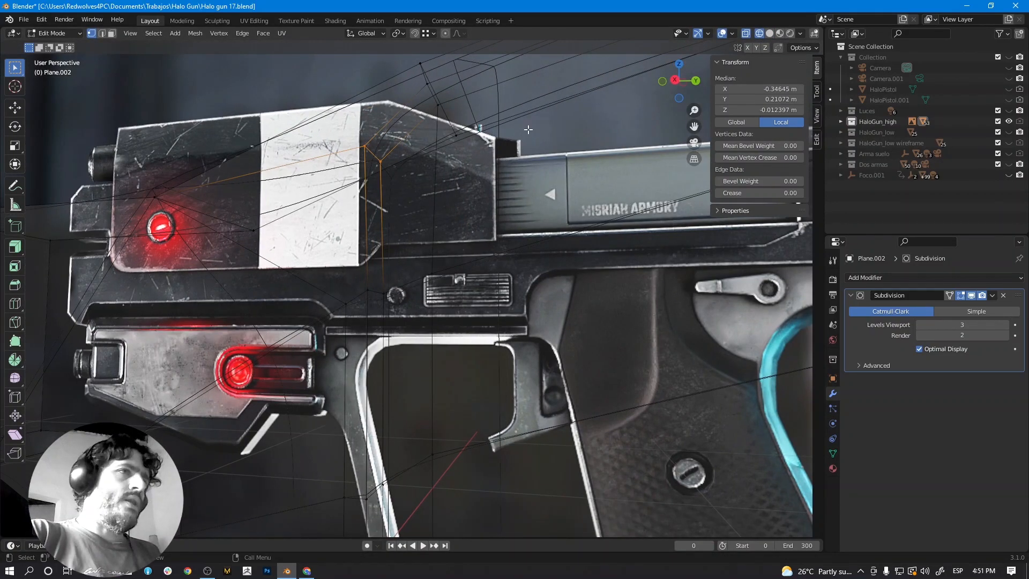
pyautogui.click(775, 192)
pyautogui.write('0.7')
pyautogui.press('Return')
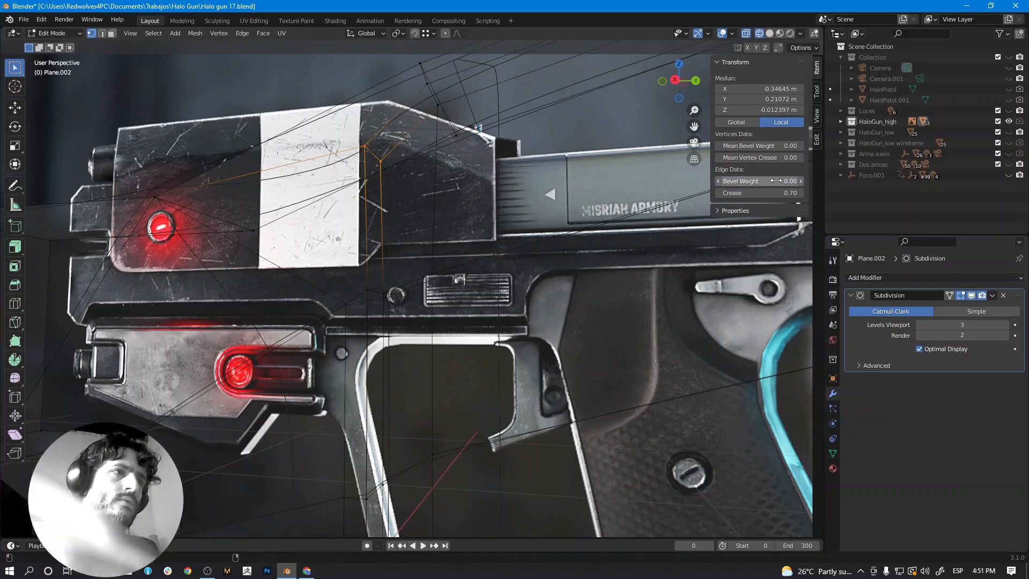
pyautogui.hotkey('shift', 'z')
pyautogui.press('KP_Decimal')
pyautogui.press('Tab')
pyautogui.scroll(-5, 489, 320)
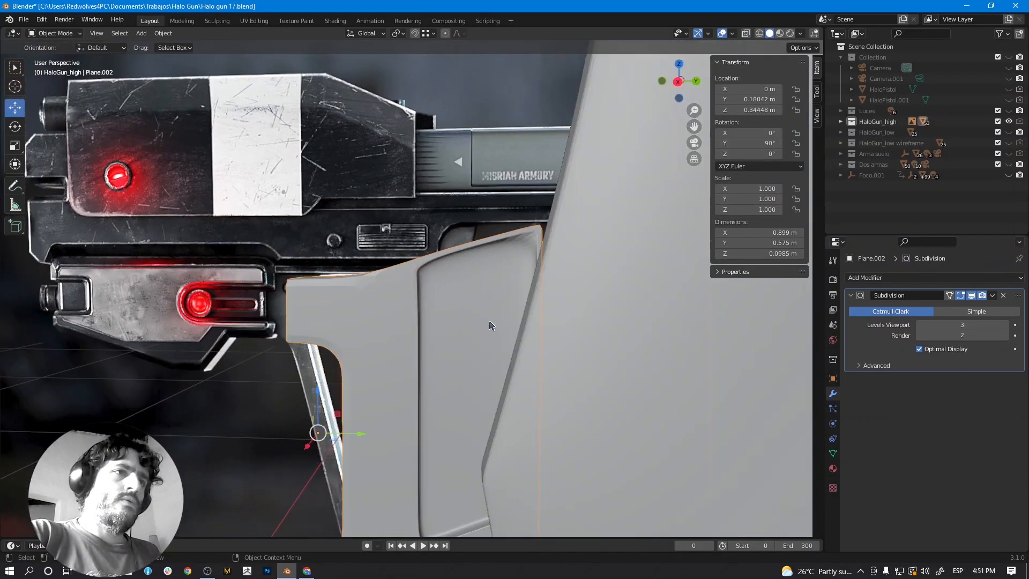
# Inspect the recess's rear upper corner in shaded and wireframe view, and switch to edge selection in Edit Mode.
pyautogui.moveTo(486, 325); pyautogui.dragTo(452, 275, button='middle')
pyautogui.scroll(4, 452, 275)
pyautogui.press('Tab')
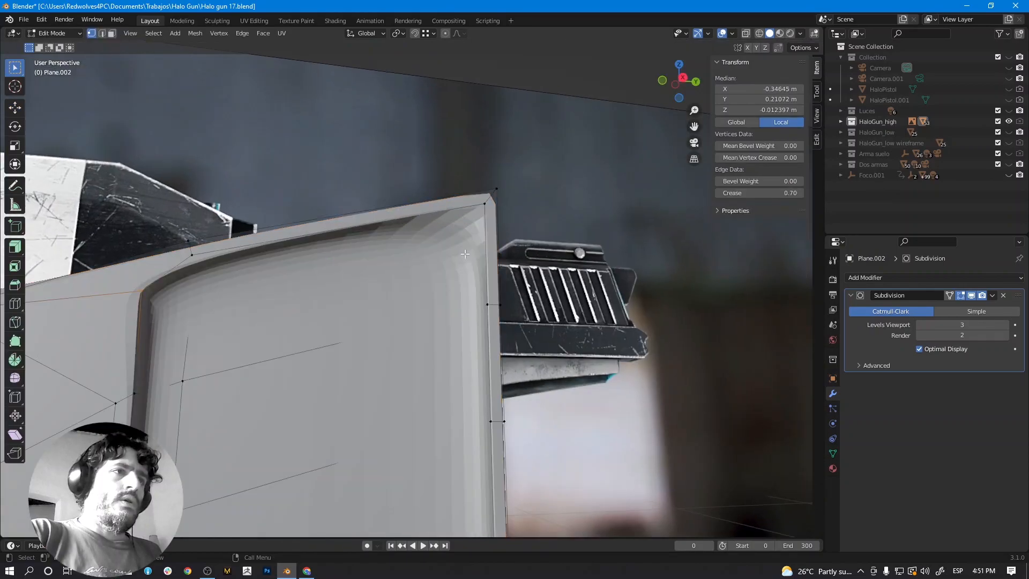
pyautogui.hotkey('shift', 'z')
pyautogui.click(489, 196)
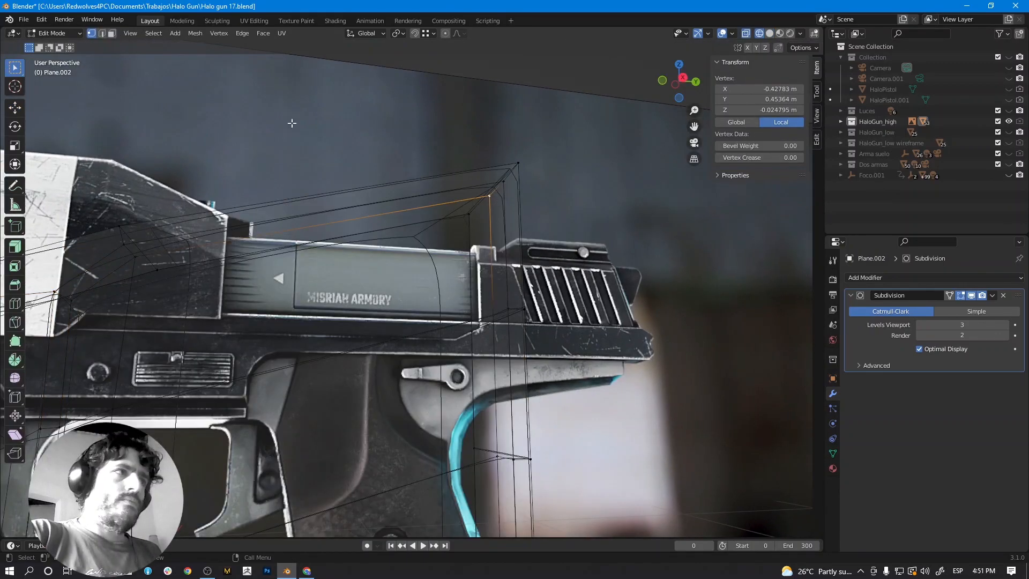
pyautogui.click(104, 34)
pyautogui.hotkey('shift', 'z')
pyautogui.moveTo(376, 236); pyautogui.dragTo(381, 226, button='middle')
pyautogui.hotkey('shift', 'z')
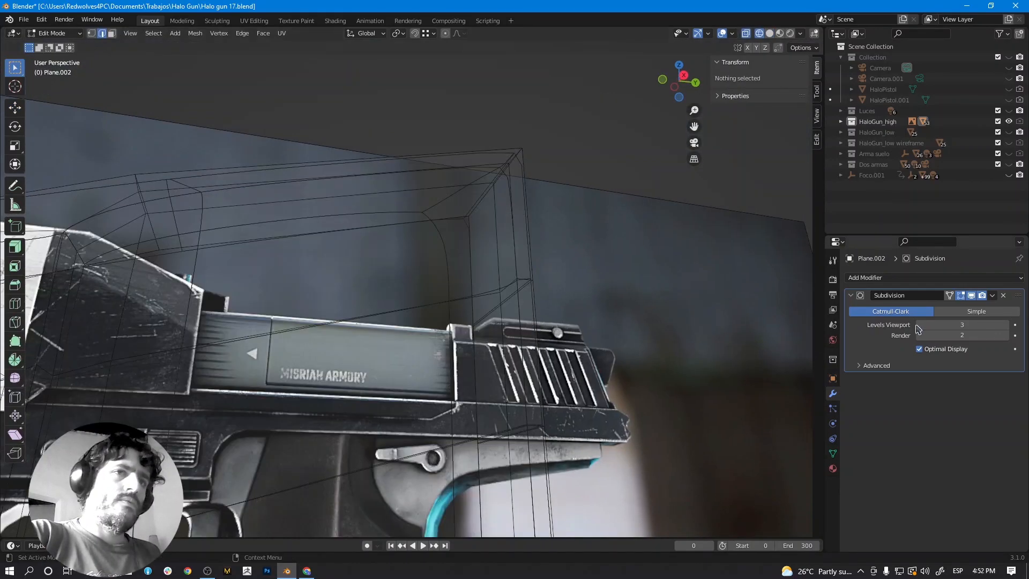
# With the Subdivision modifier temporarily hidden, set the crease of the short depth edge at the recess's rear upper corner to 0.7.
pyautogui.click(972, 295)
pyautogui.moveTo(506, 213); pyautogui.dragTo(720, 221, button='middle')
pyautogui.click(546, 209)
pyautogui.click(756, 194)
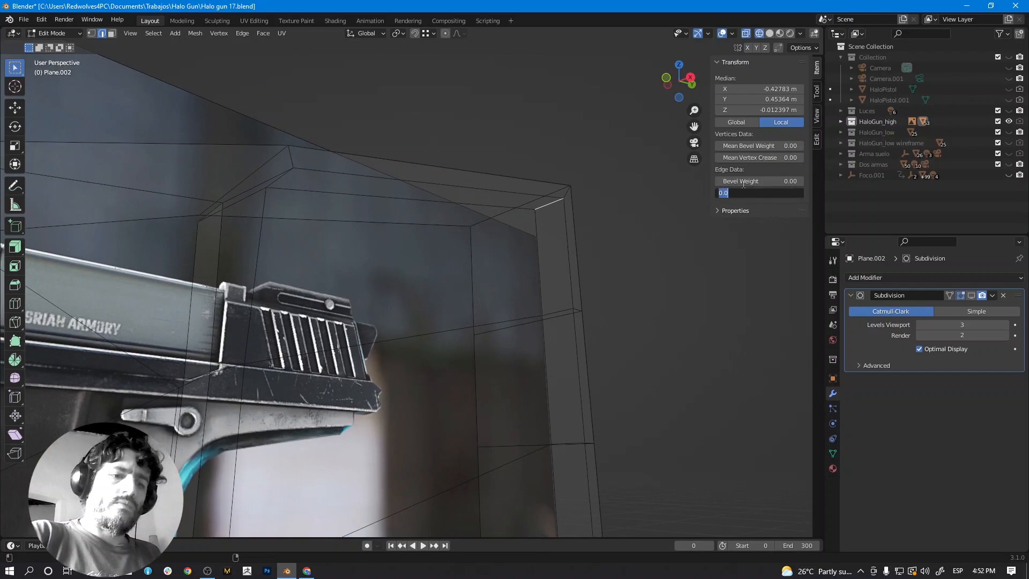
pyautogui.write('0.7')
pyautogui.press('Return')
pyautogui.click(971, 295)
pyautogui.hotkey('shift', 'z')
pyautogui.scroll(-5, 521, 343)
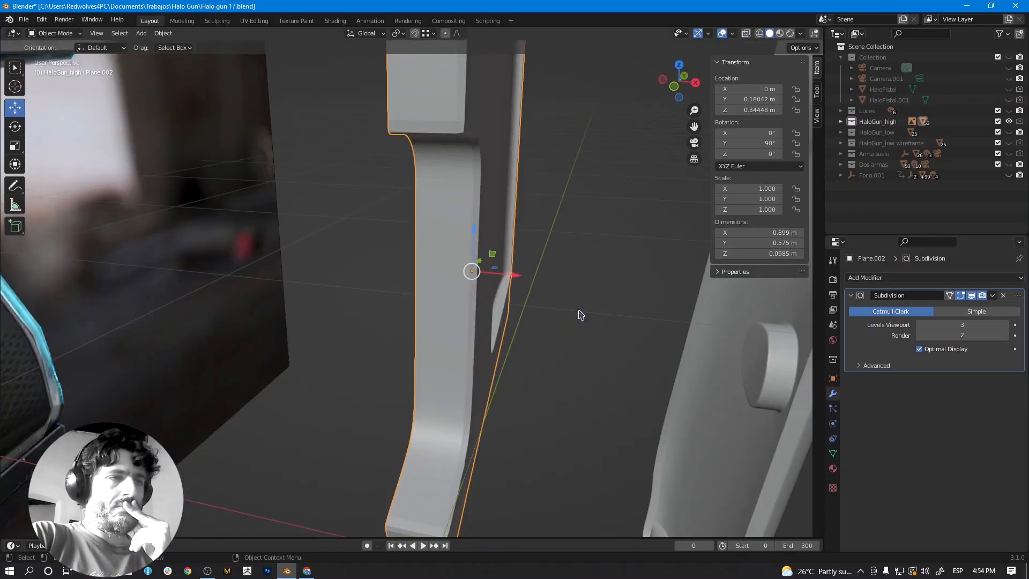
# Add a Mirror modifier to the trigger, check its result from several angles and hide it in the viewport.
pyautogui.click(490, 264)
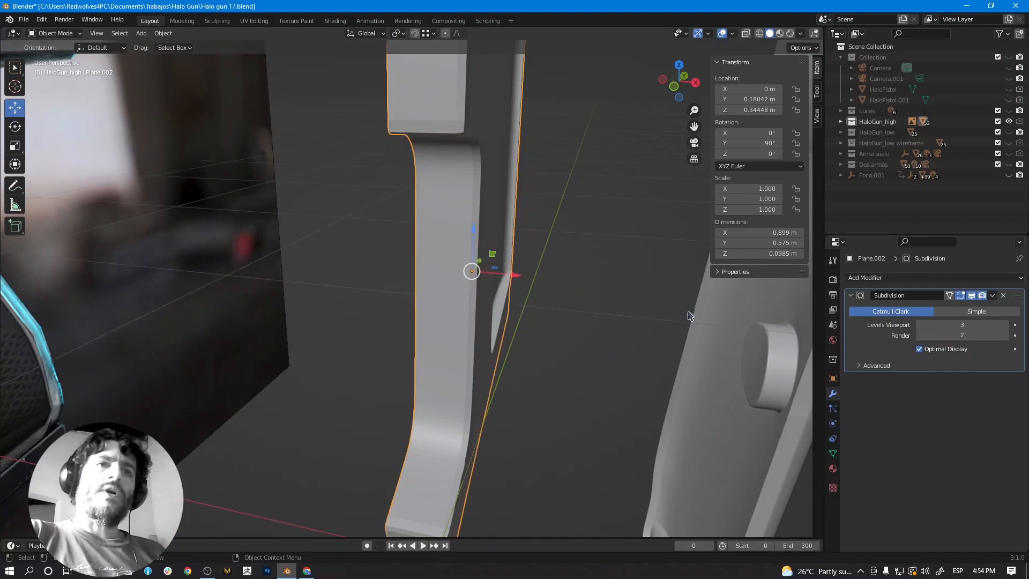
pyautogui.click(906, 279)
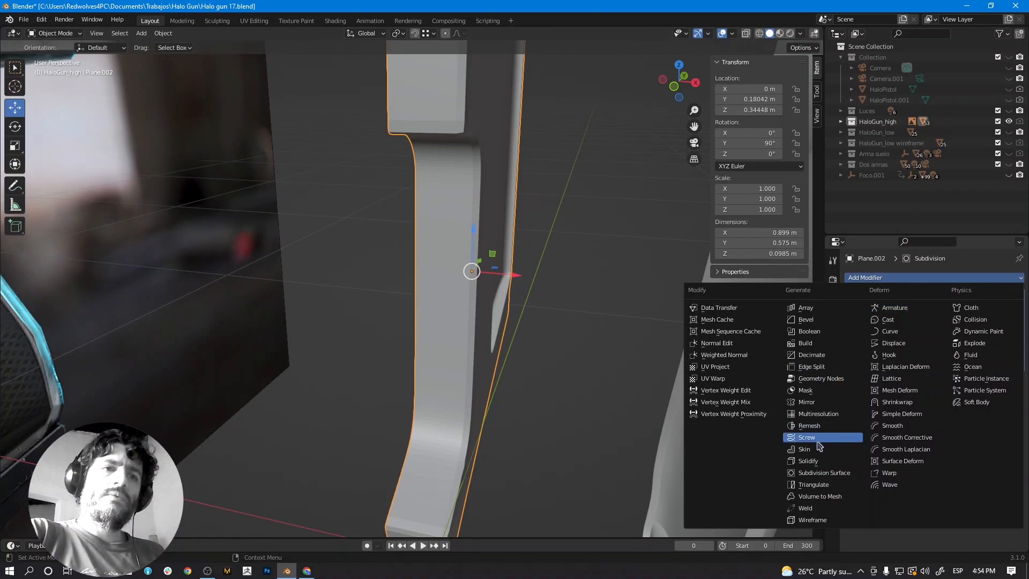
pyautogui.click(822, 402)
pyautogui.moveTo(538, 366); pyautogui.dragTo(487, 317, button='middle')
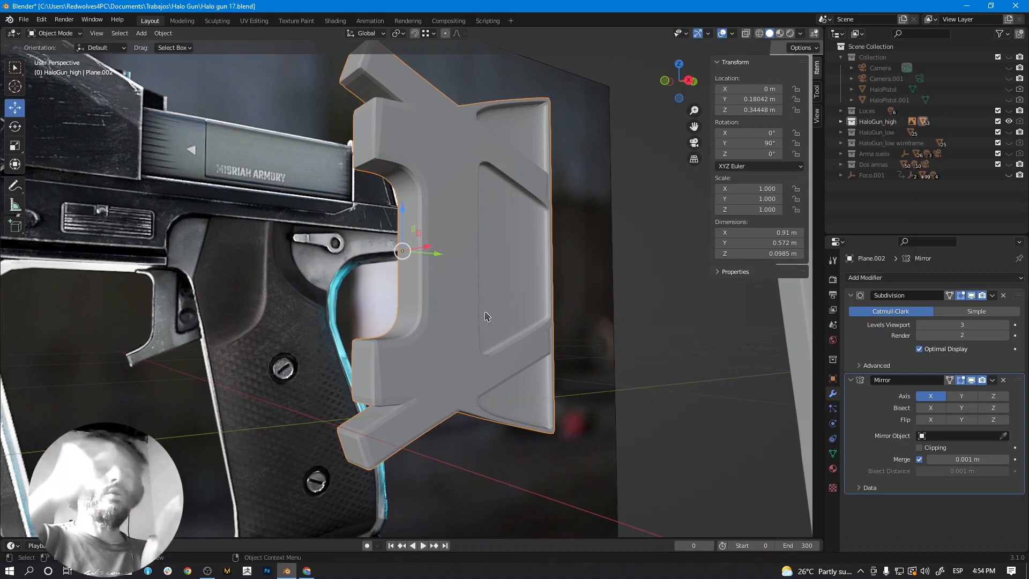
pyautogui.moveTo(478, 316); pyautogui.dragTo(531, 328, button='middle')
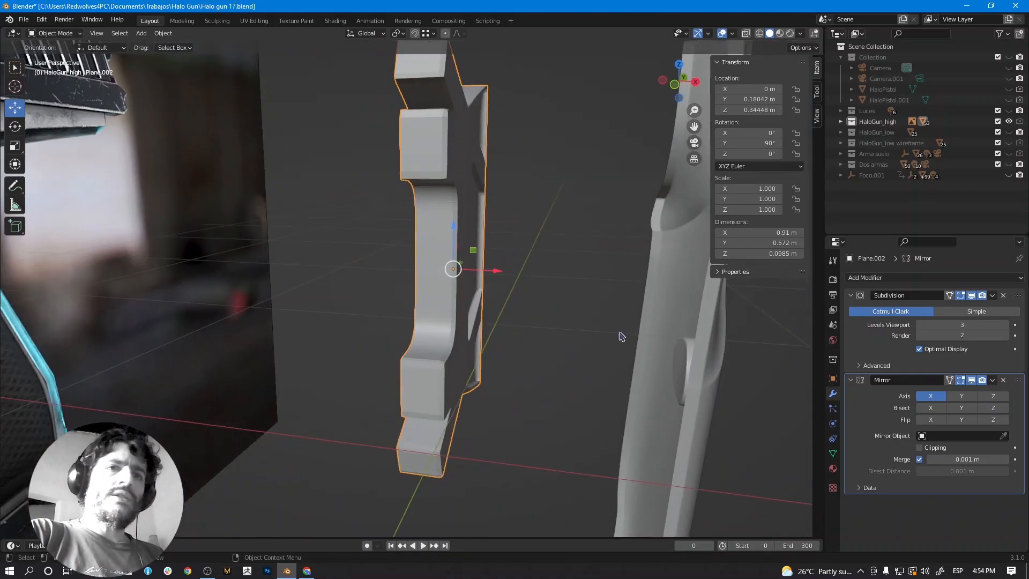
pyautogui.click(972, 381)
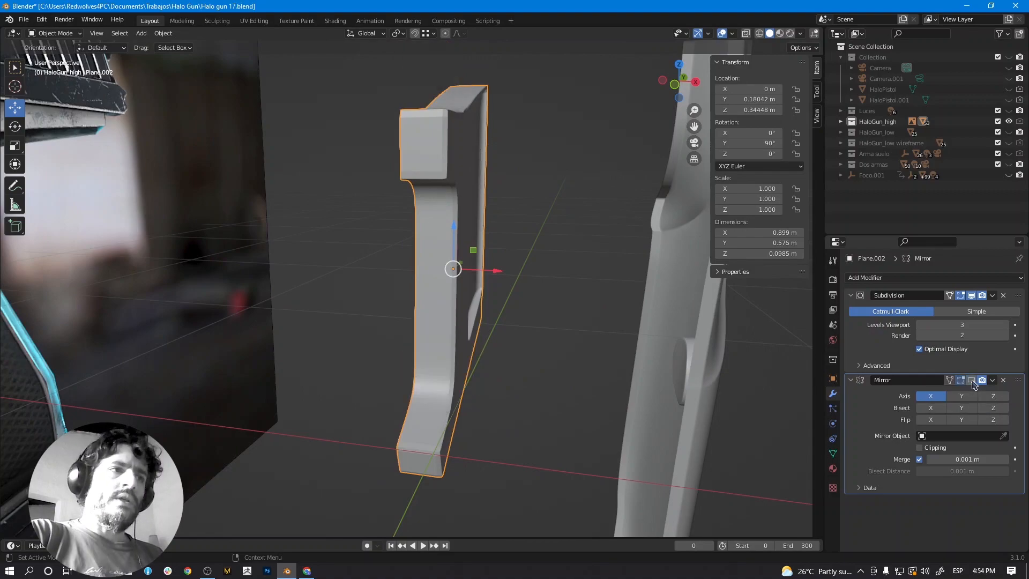
pyautogui.scroll(3, 563, 338)
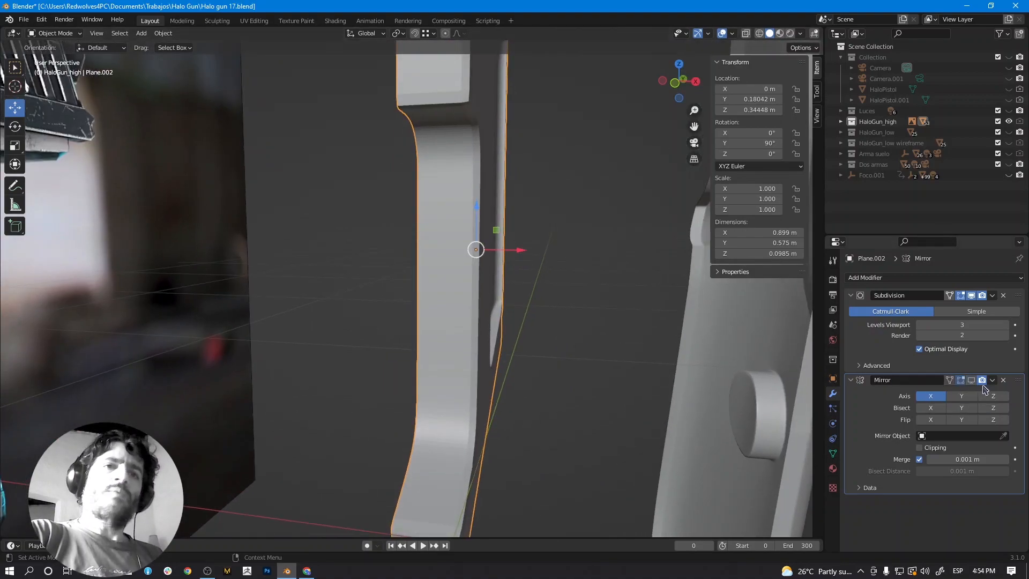
# Select the boundary edge loop around the trigger's flat back side in Edit Mode and examine it from the front.
pyautogui.moveTo(510, 287)
pyautogui.mouseDown(button='middle')
pyautogui.moveTo(498, 271)
pyautogui.moveTo(494, 303)
pyautogui.moveTo(495, 287)
pyautogui.mouseUp(button='middle')
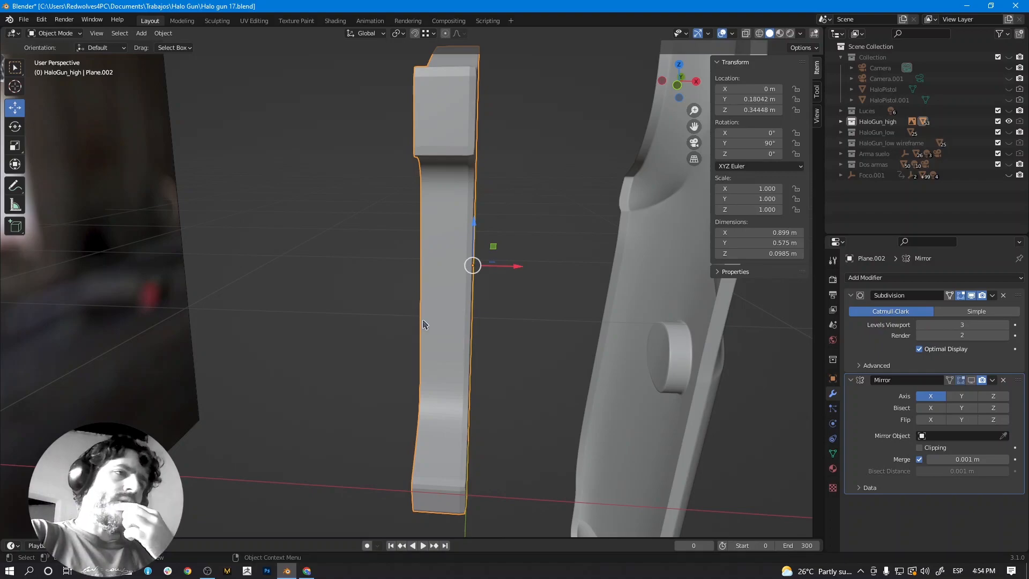
pyautogui.moveTo(428, 337); pyautogui.dragTo(449, 363, button='middle')
pyautogui.moveTo(459, 376); pyautogui.dragTo(456, 337, button='middle')
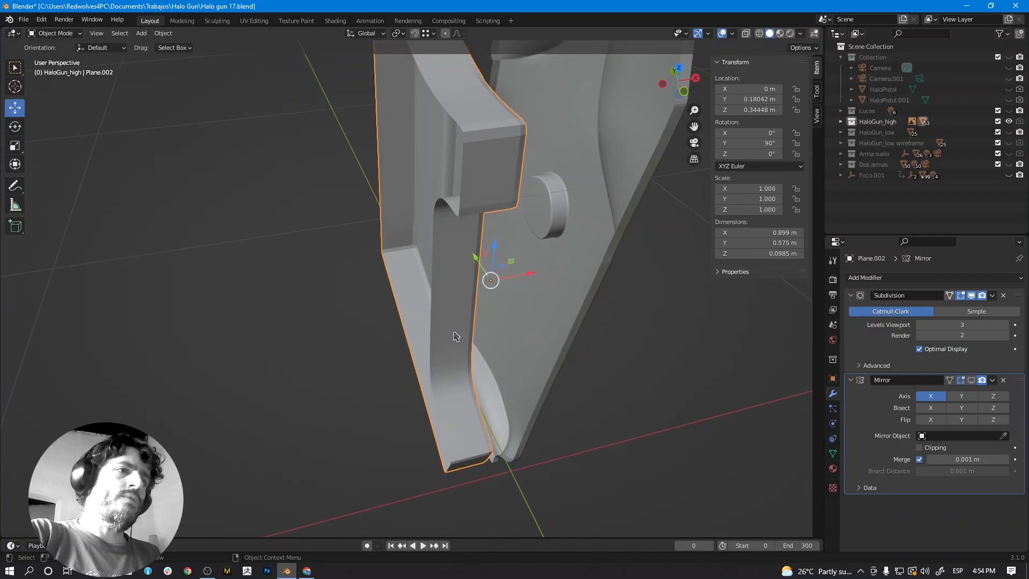
pyautogui.press('Tab')
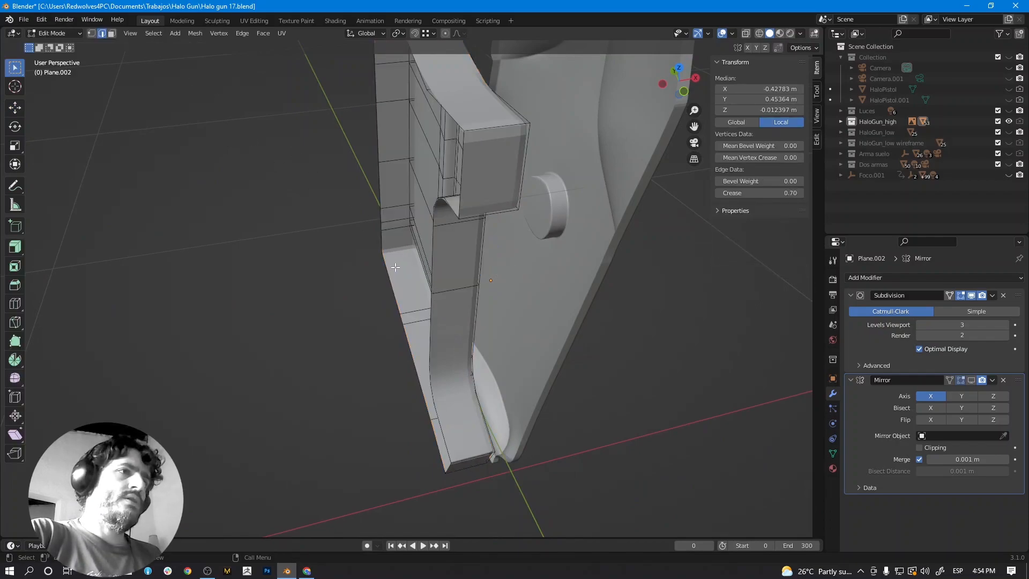
pyautogui.click(435, 251)
pyautogui.moveTo(442, 306); pyautogui.dragTo(425, 252, button='middle')
pyautogui.keyDown('alt'); pyautogui.click(423, 240); pyautogui.keyUp('alt')
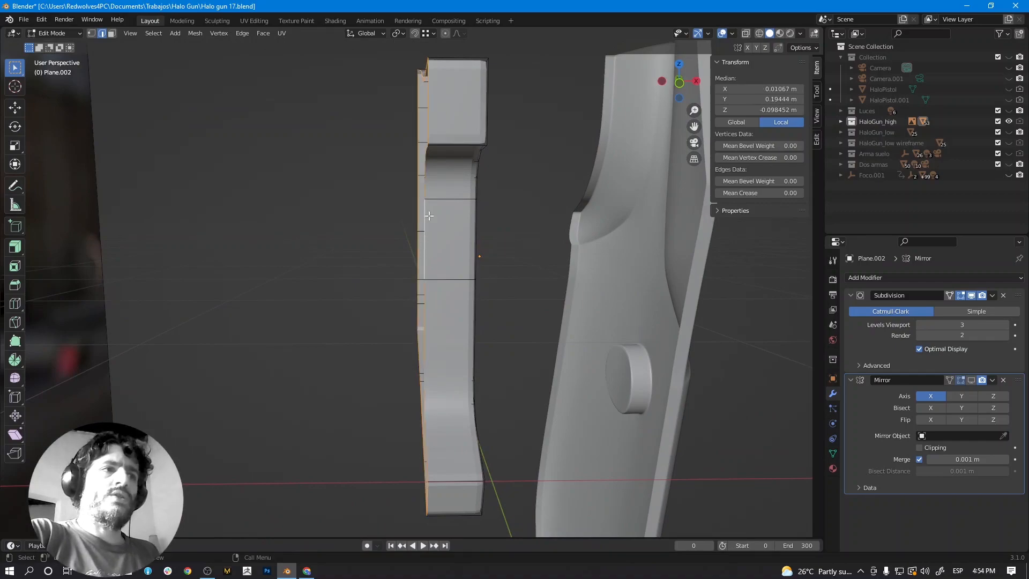
pyautogui.moveTo(452, 305); pyautogui.dragTo(443, 297, button='middle')
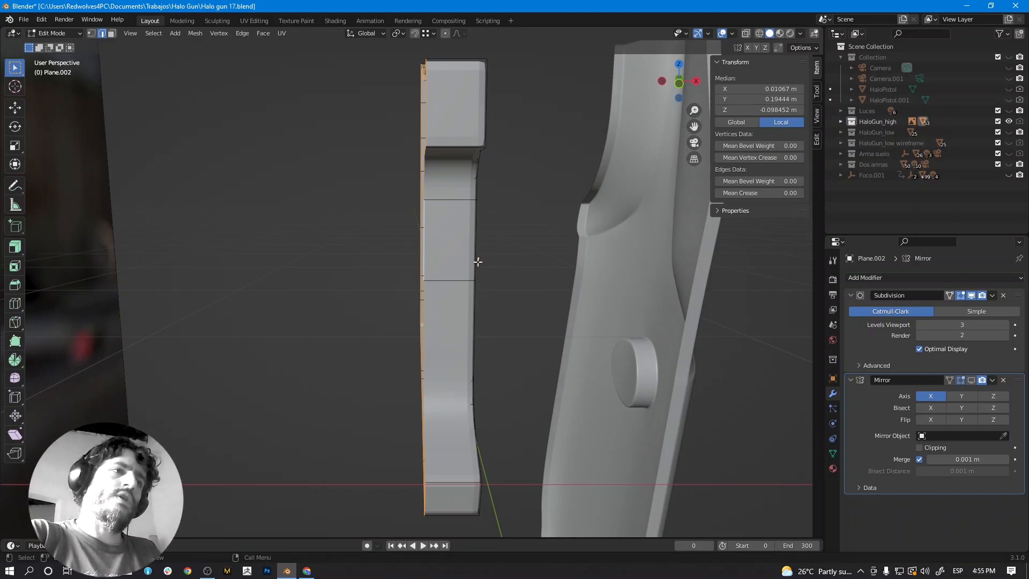
pyautogui.moveTo(442, 253); pyautogui.dragTo(450, 269, button='middle')
pyautogui.scroll(4, 452, 273)
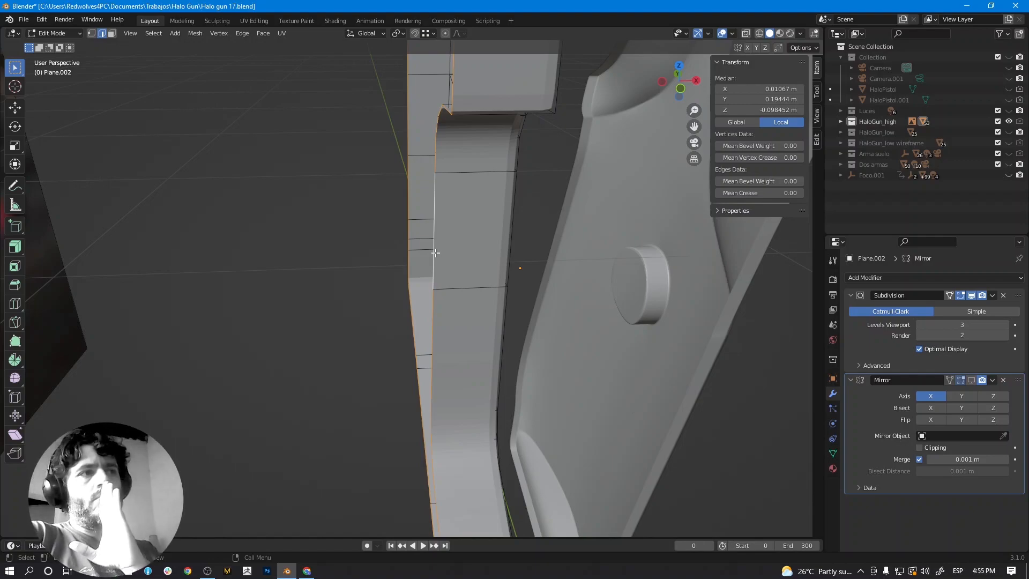
# Select a single vertical edge on the trigger's flat back side and snap the 3D cursor to it.
pyautogui.click(408, 239)
pyautogui.click(439, 257)
pyautogui.moveTo(439, 258); pyautogui.dragTo(428, 216, button='middle')
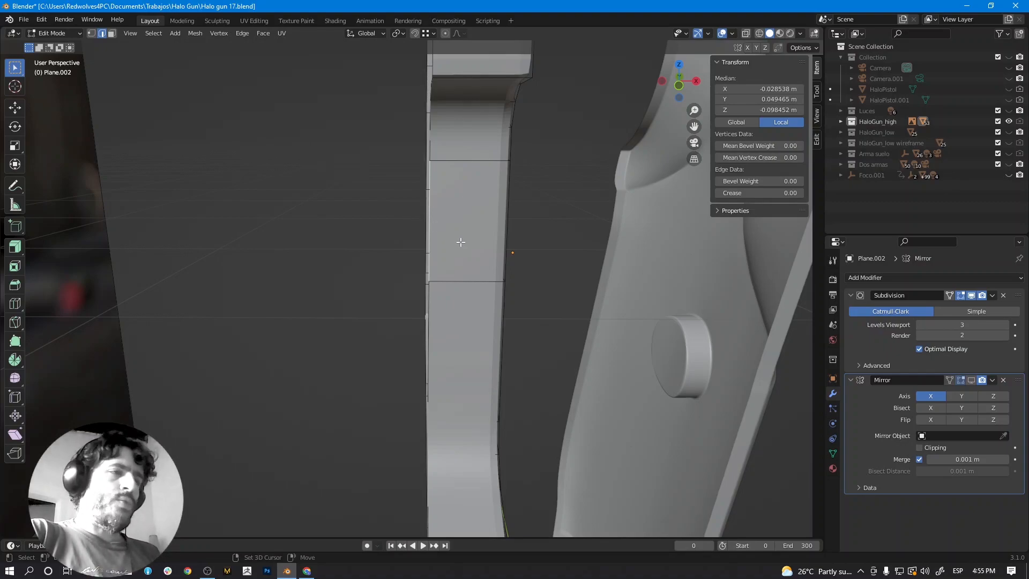
pyautogui.hotkey('shift', 's')
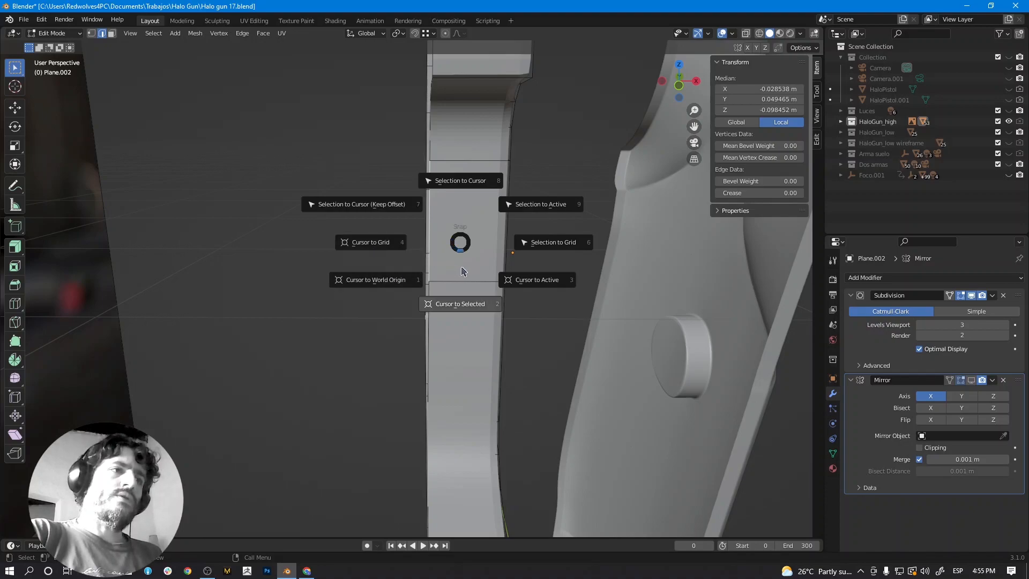
pyautogui.click(458, 304)
# Turn on the 3D Cursor overlay and check the cursor's position on the trigger's back edge.
pyautogui.click(732, 33)
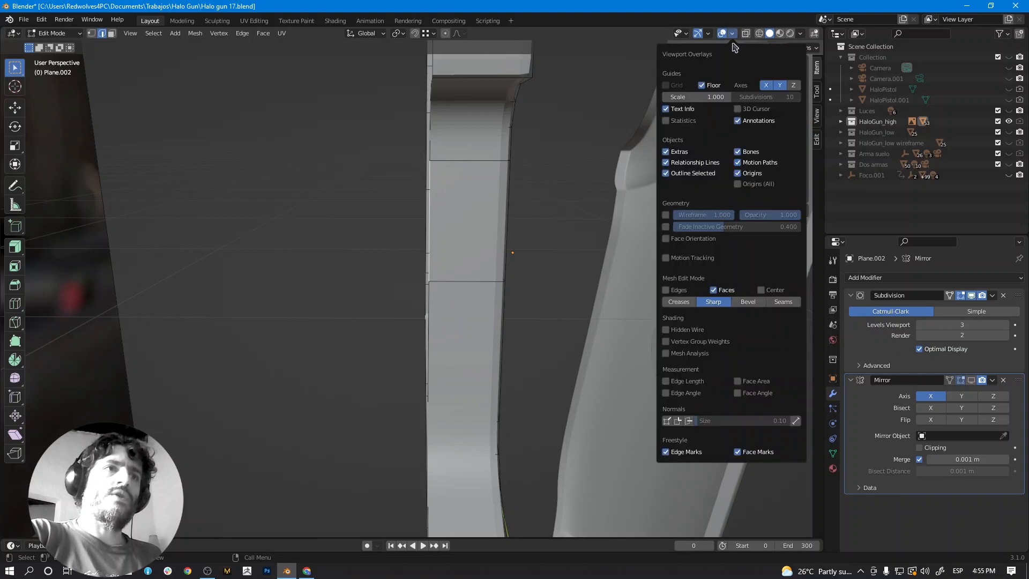
pyautogui.click(738, 109)
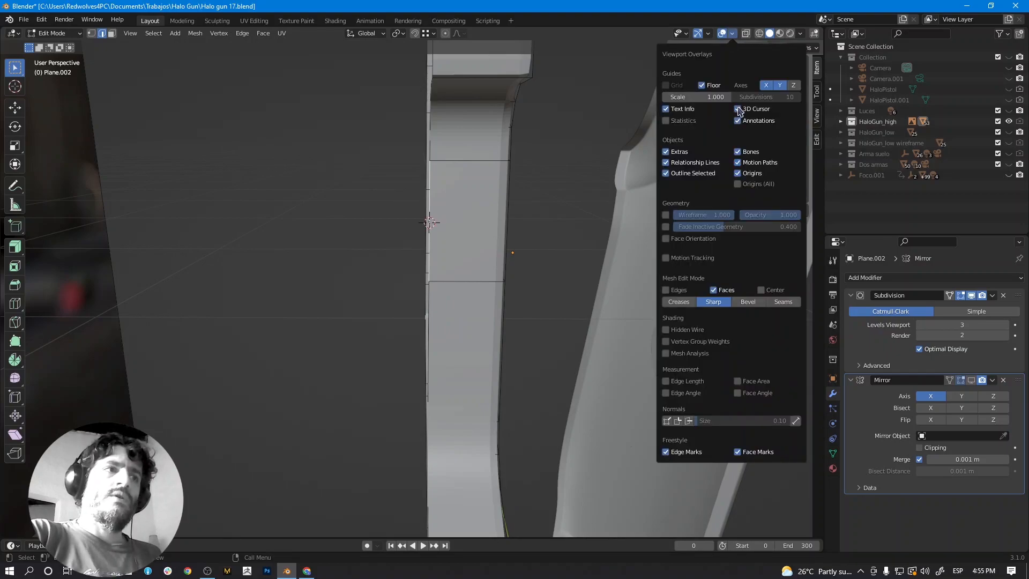
pyautogui.scroll(2, 483, 251)
pyautogui.keyDown('shift'); pyautogui.moveTo(494, 247); pyautogui.dragTo(475, 296, button='middle'); pyautogui.keyUp('shift')
pyautogui.moveTo(476, 289); pyautogui.dragTo(481, 285, button='middle')
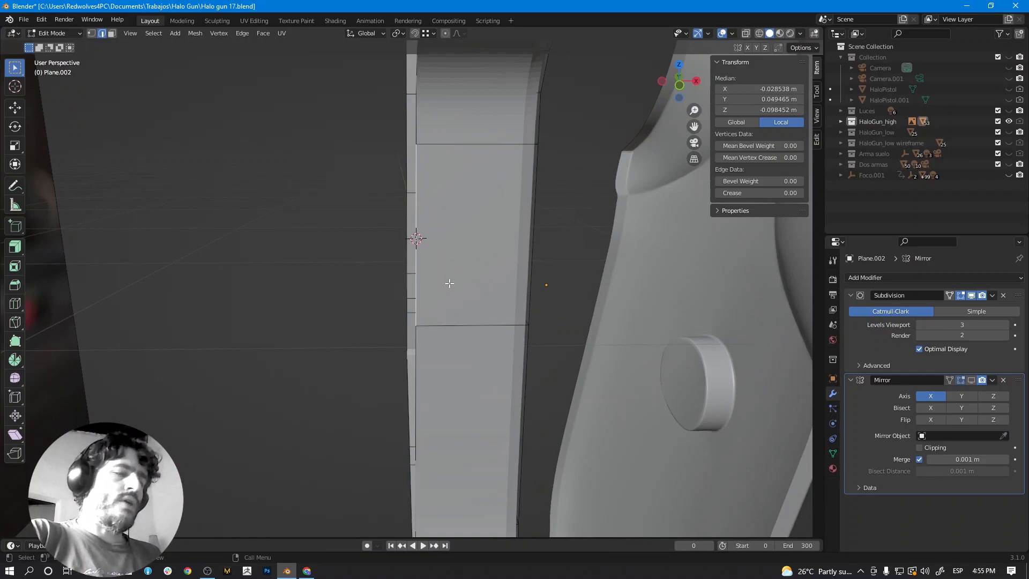
pyautogui.hotkey('shift', 's')
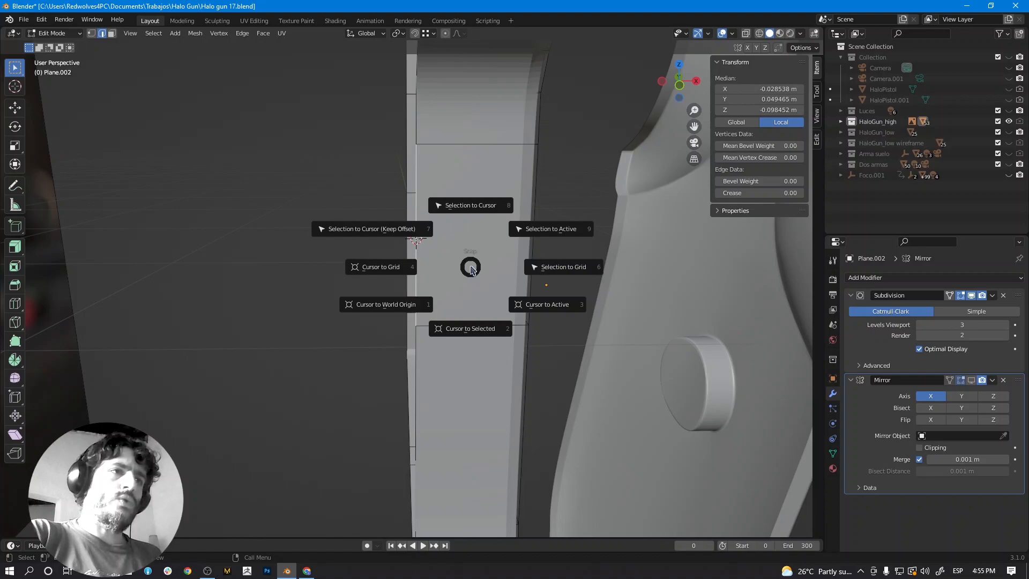
pyautogui.click(471, 268)
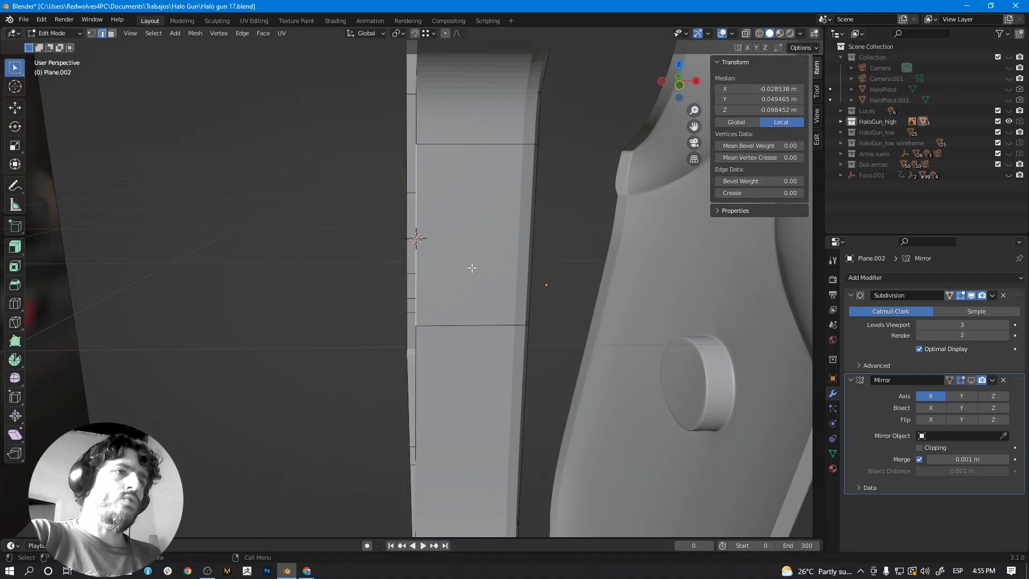
# Set the trigger's origin to the 3D cursor in Object Mode and re-enable the Mirror modifier's viewport display.
pyautogui.click(54, 33)
pyautogui.click(53, 44)
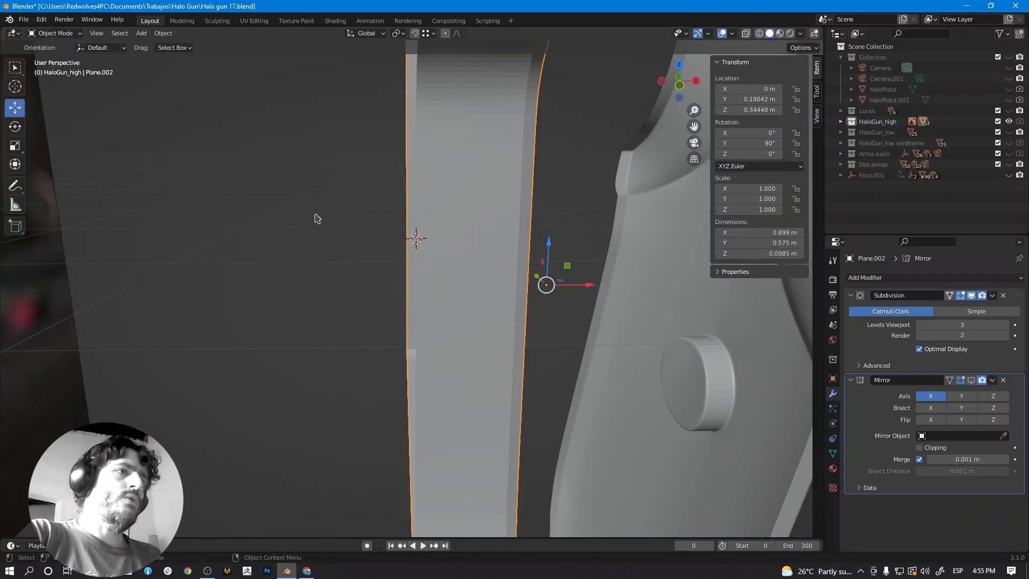
pyautogui.click(455, 210)
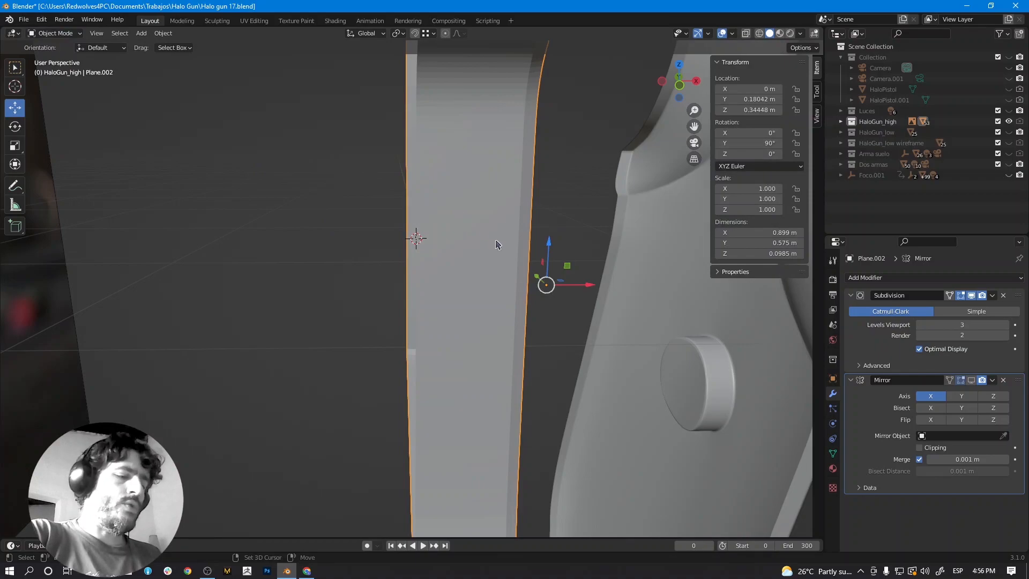
pyautogui.hotkey('shift', 's')
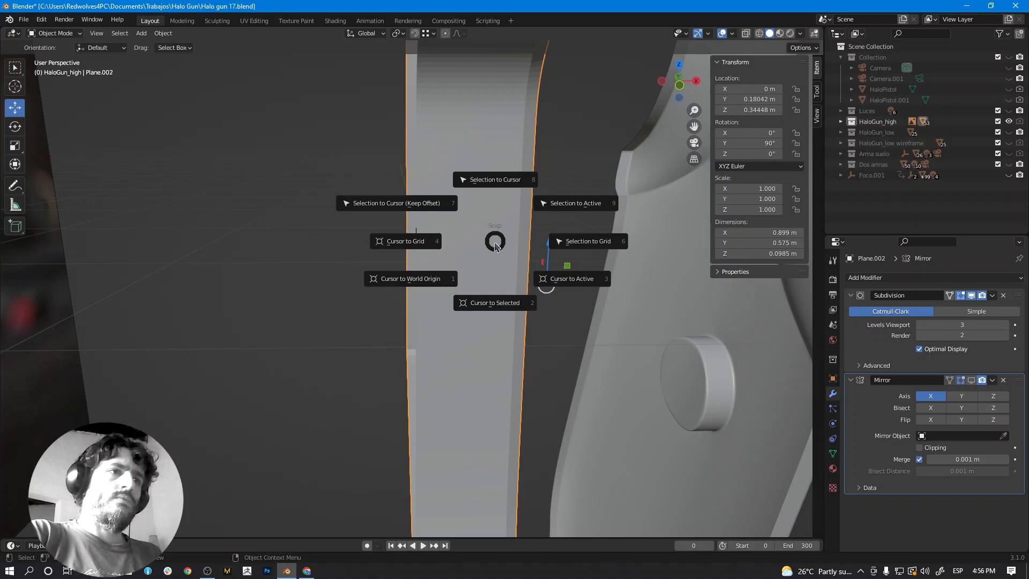
pyautogui.click(496, 246)
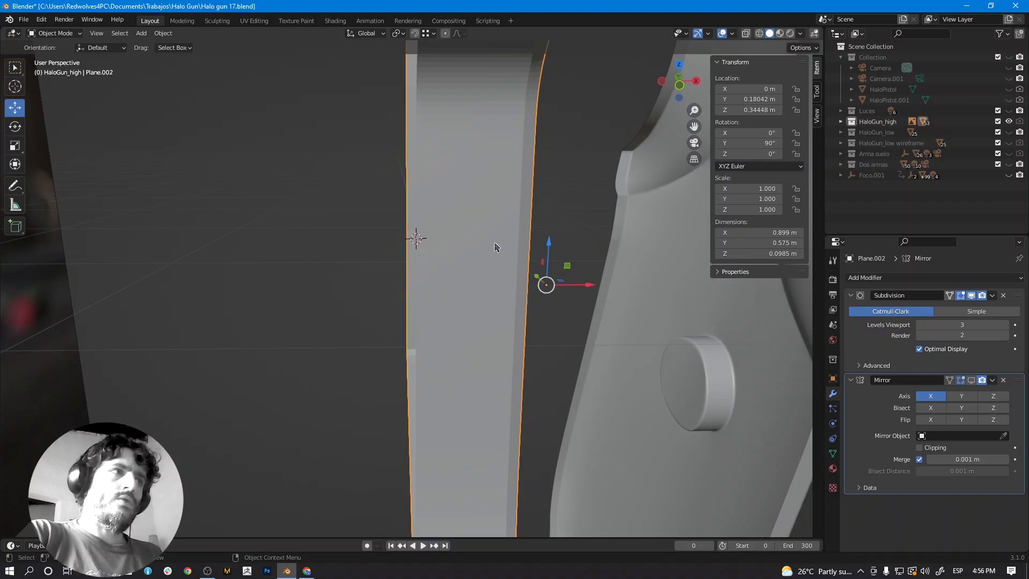
pyautogui.click(161, 34)
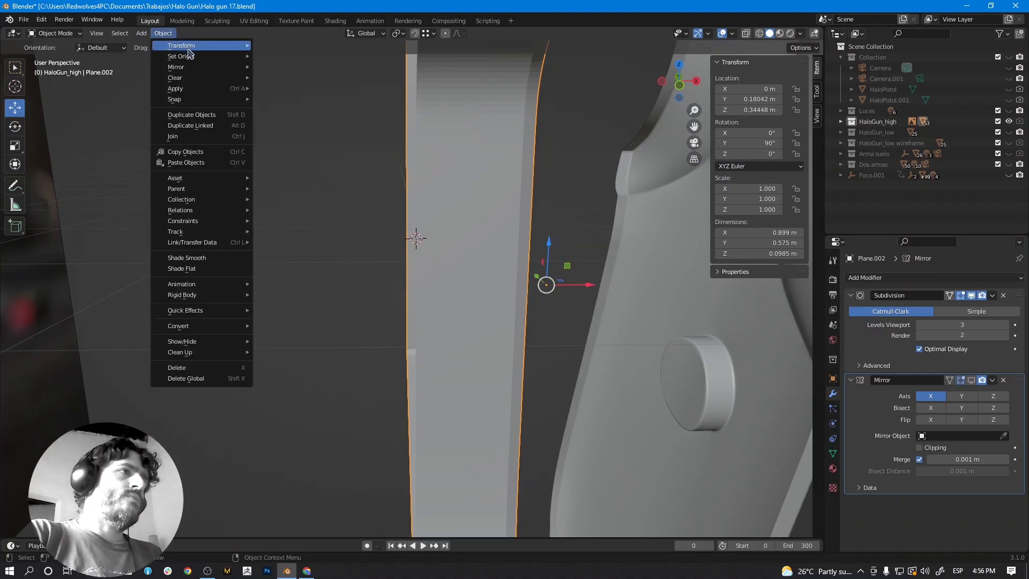
pyautogui.moveTo(200, 58)
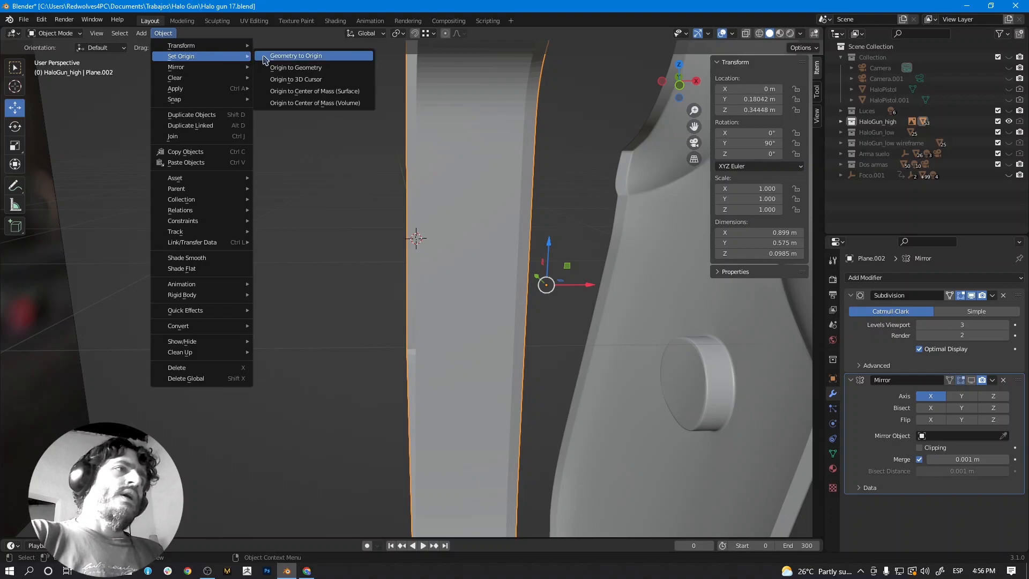
pyautogui.click(301, 79)
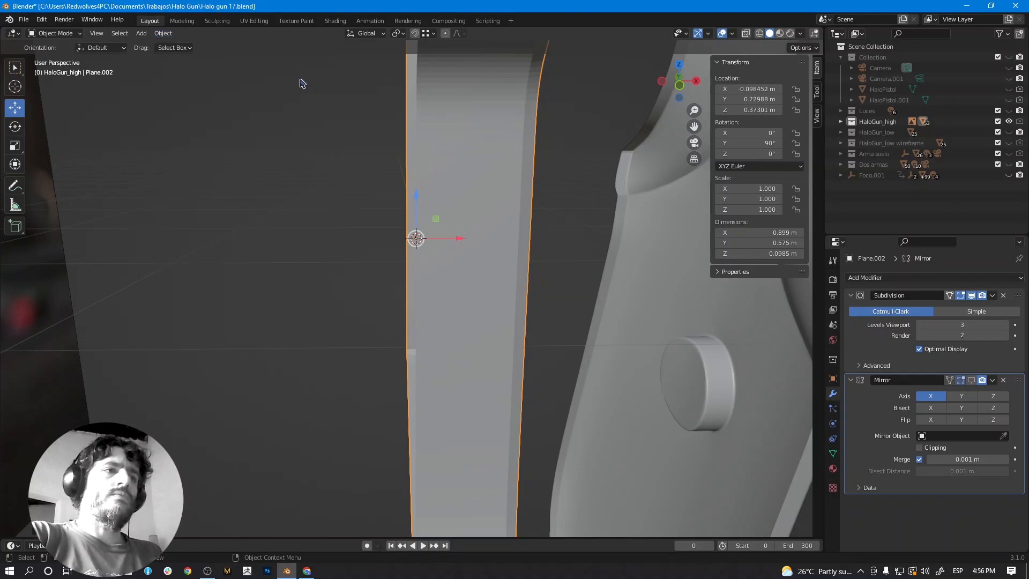
pyautogui.moveTo(448, 265); pyautogui.dragTo(445, 279, button='middle')
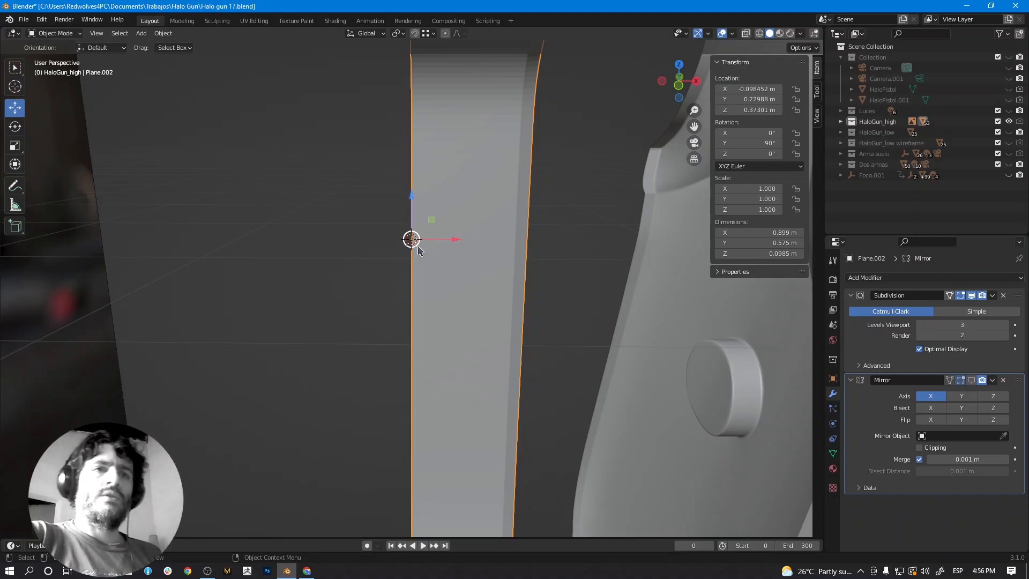
pyautogui.click(972, 381)
pyautogui.moveTo(440, 316); pyautogui.dragTo(609, 352, button='middle')
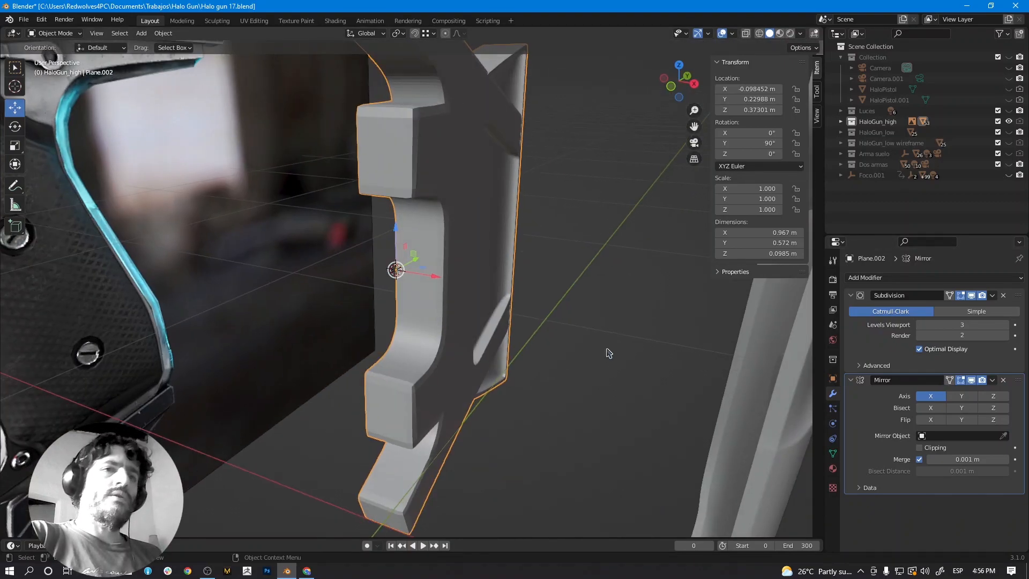
# Try mirroring the trigger along the Z axis instead of X and inspect the result.
pyautogui.click(931, 396)
pyautogui.click(968, 398)
pyautogui.click(968, 398)
pyautogui.click(993, 396)
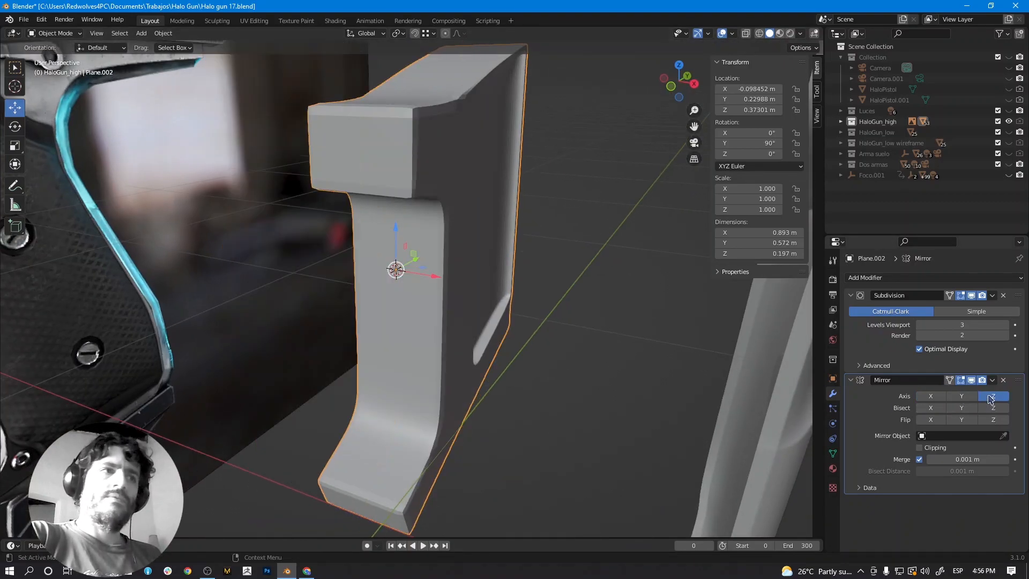
pyautogui.moveTo(563, 356); pyautogui.dragTo(480, 335, button='middle')
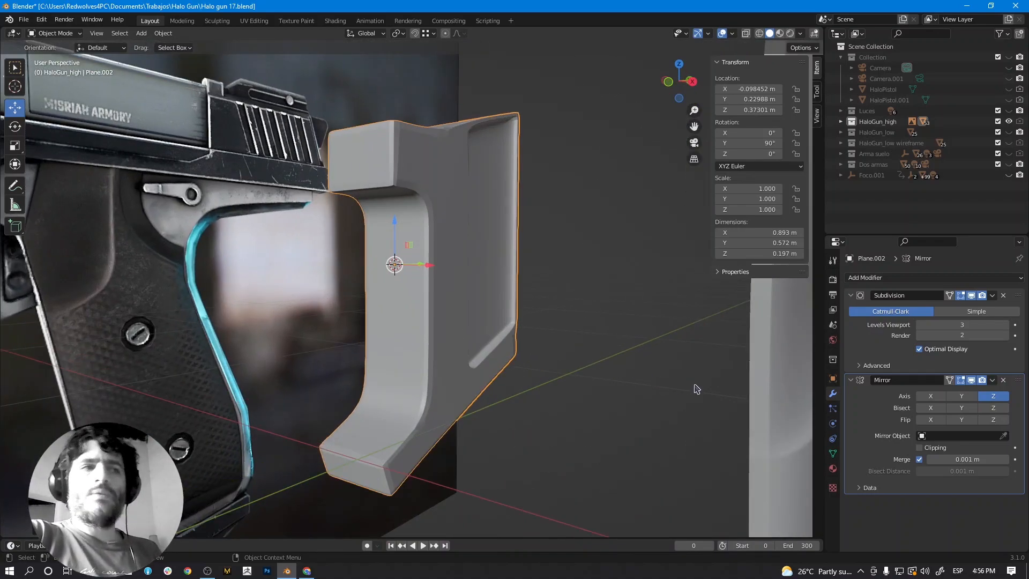
# Switch the trigger's mirror axis from Z back to X, toggling it to compare the shape from the front.
pyautogui.click(995, 396)
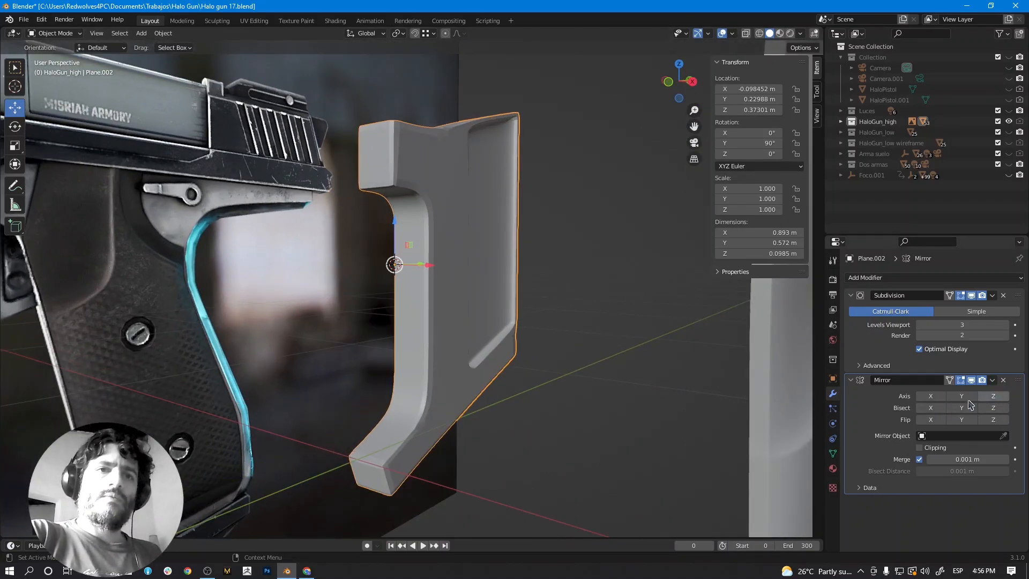
pyautogui.click(931, 397)
pyautogui.click(931, 396)
pyautogui.click(931, 397)
pyautogui.click(933, 401)
pyautogui.click(934, 401)
pyautogui.moveTo(544, 358); pyautogui.dragTo(426, 292, button='middle')
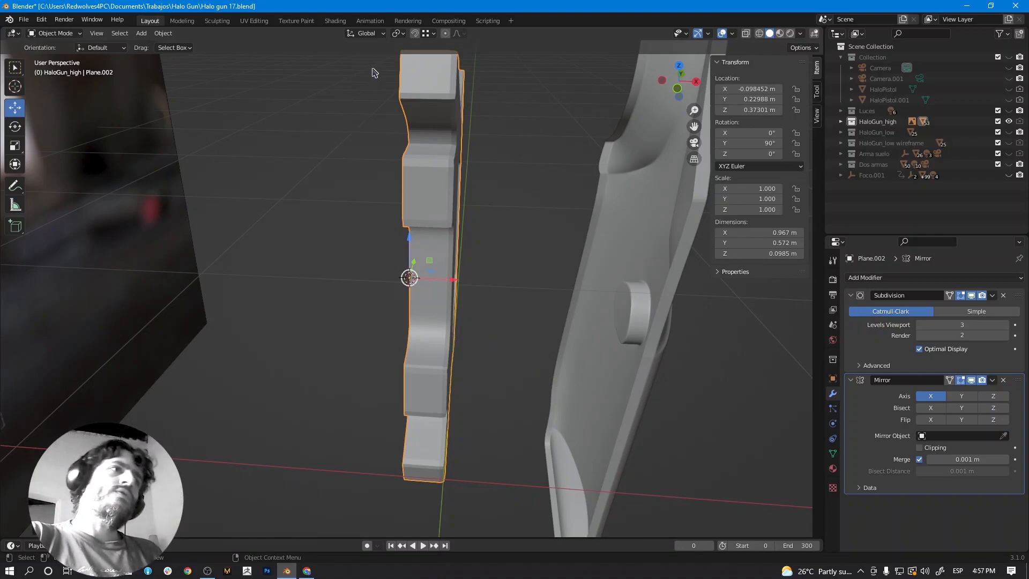
# Set the transform orientation to Local and check the trigger's local X direction against the X mirror.
pyautogui.click(380, 38)
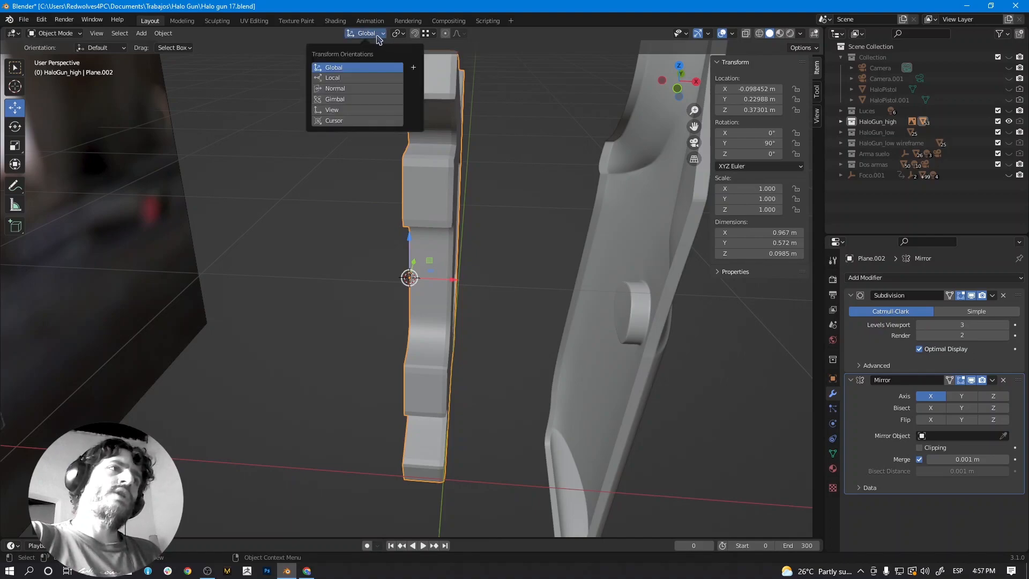
pyautogui.click(354, 79)
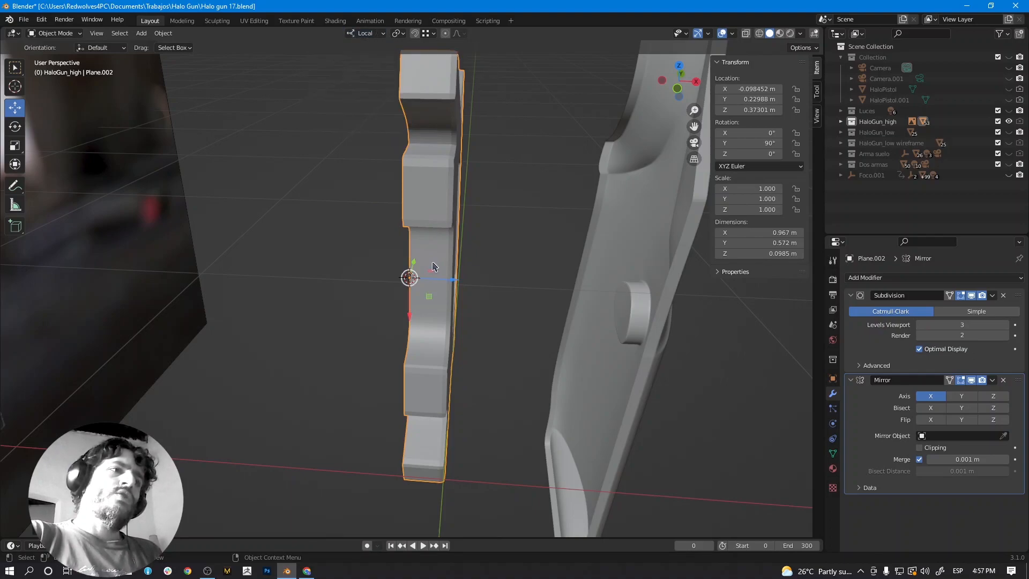
pyautogui.scroll(3, 429, 284)
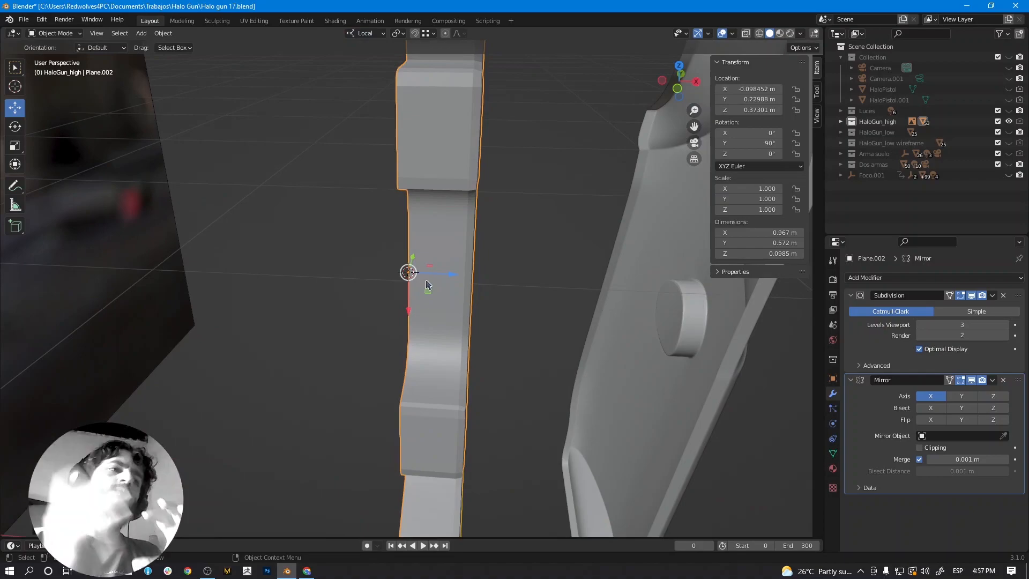
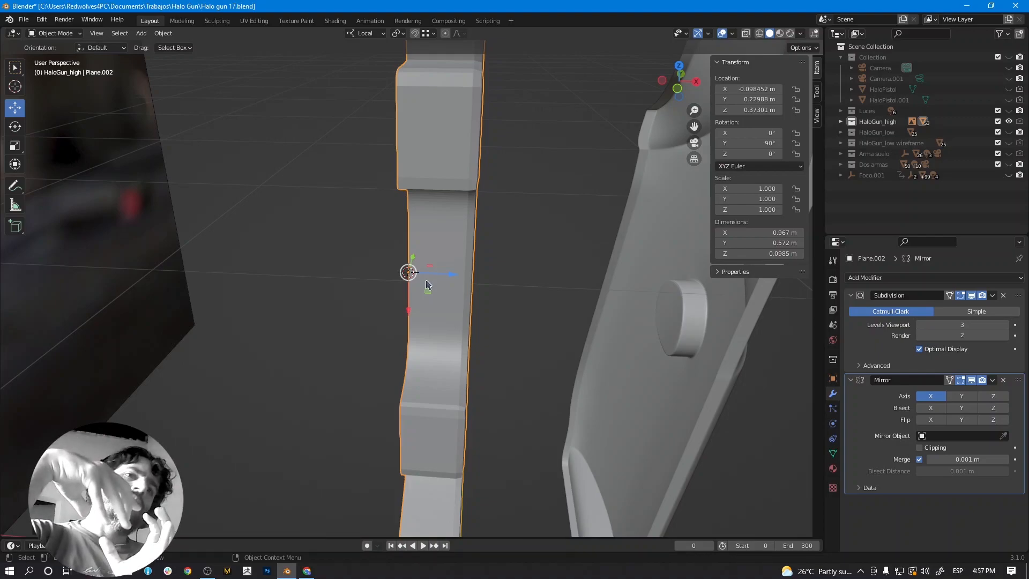
pyautogui.click(930, 399)
pyautogui.click(930, 399)
pyautogui.press('KP_Decimal')
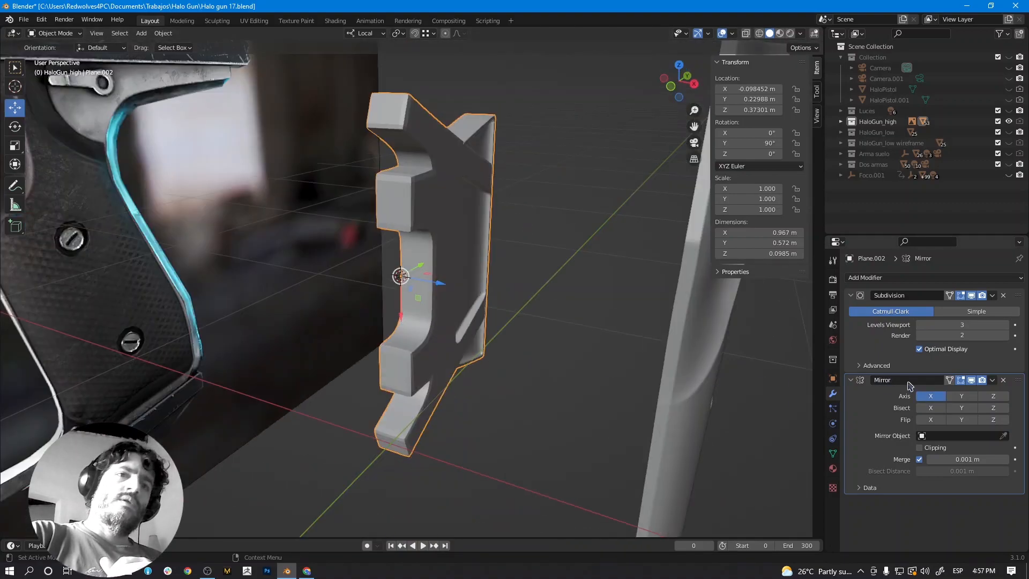
# Compare the trigger mirrored along X, Y and Z in turn, ending with only X enabled.
pyautogui.click(929, 397)
pyautogui.click(929, 397)
pyautogui.doubleClick(930, 397)
pyautogui.click(930, 396)
pyautogui.click(962, 397)
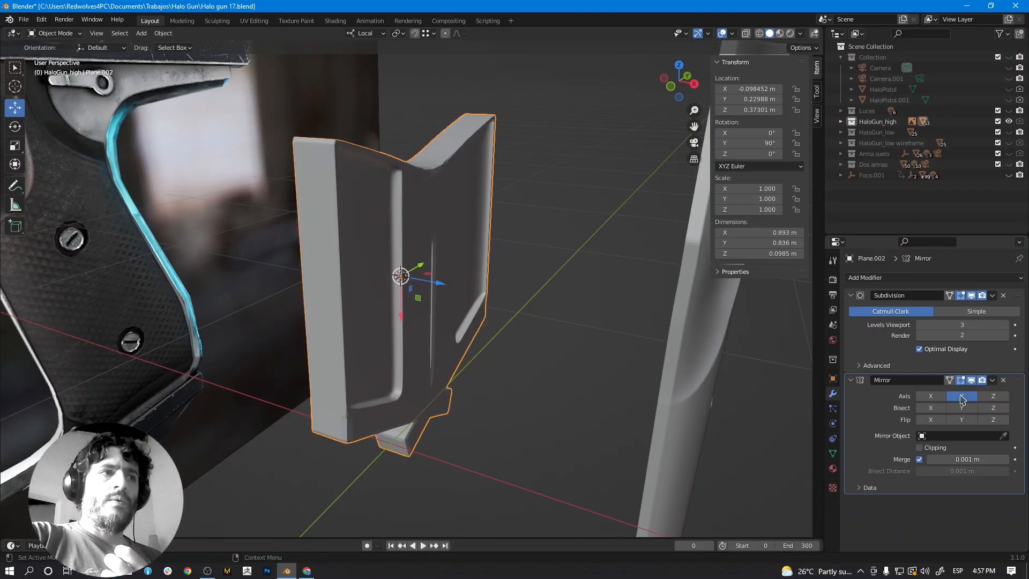
pyautogui.doubleClick(962, 397)
pyautogui.click(962, 397)
pyautogui.click(993, 397)
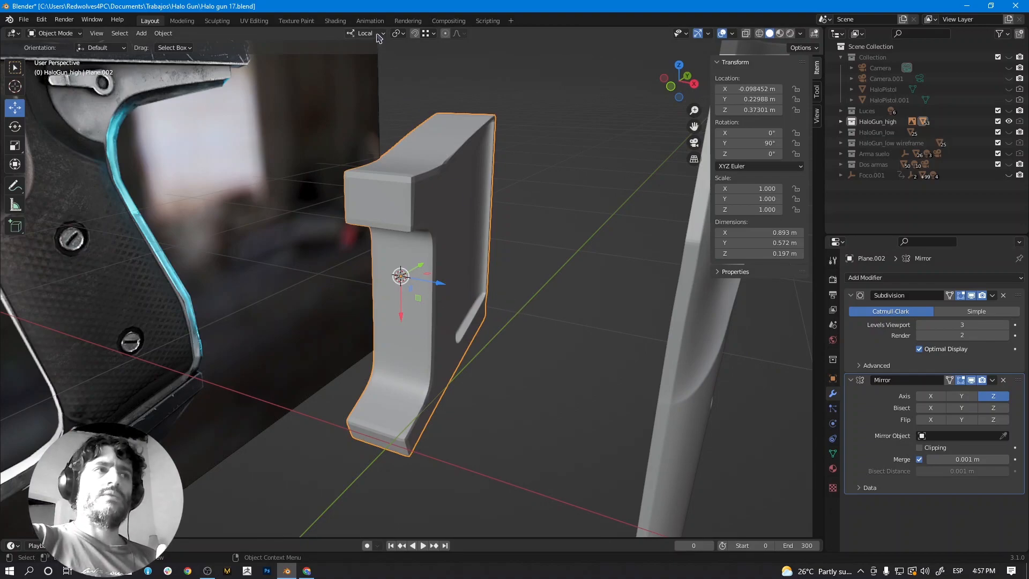
pyautogui.click(928, 396)
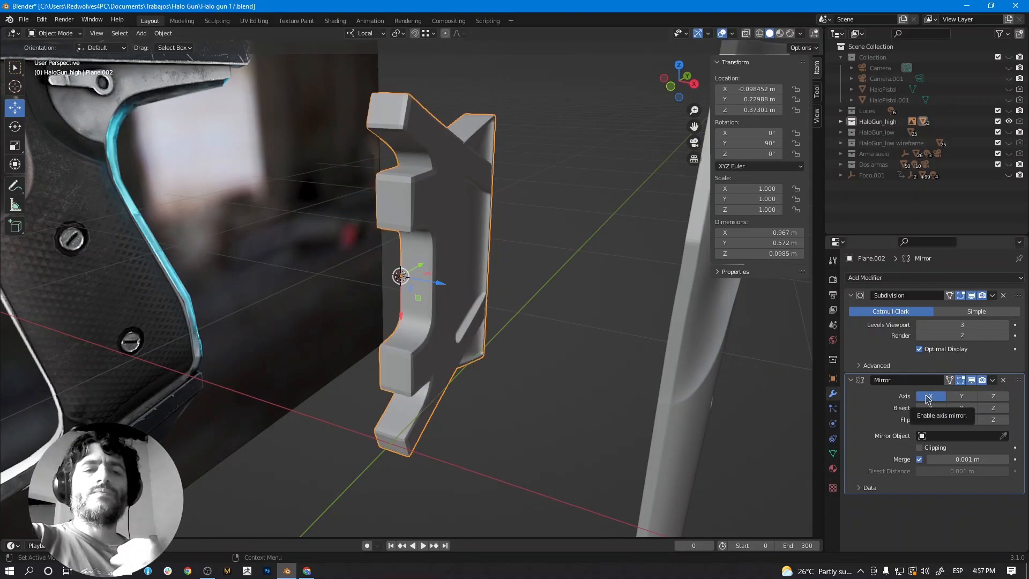
# Return the transform orientation to Global with the trigger still selected.
pyautogui.click(374, 35)
pyautogui.click(363, 67)
pyautogui.click(579, 138)
pyautogui.click(481, 134)
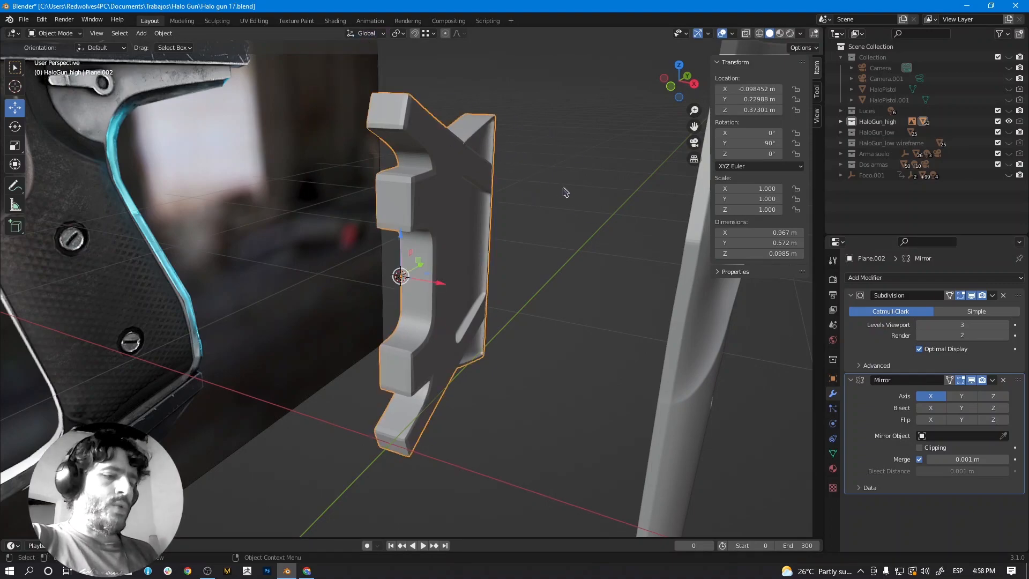
# Try applying the trigger's rotation to see its effect on the X mirror, and undo it.
pyautogui.hotkey('ctrl', 'a')
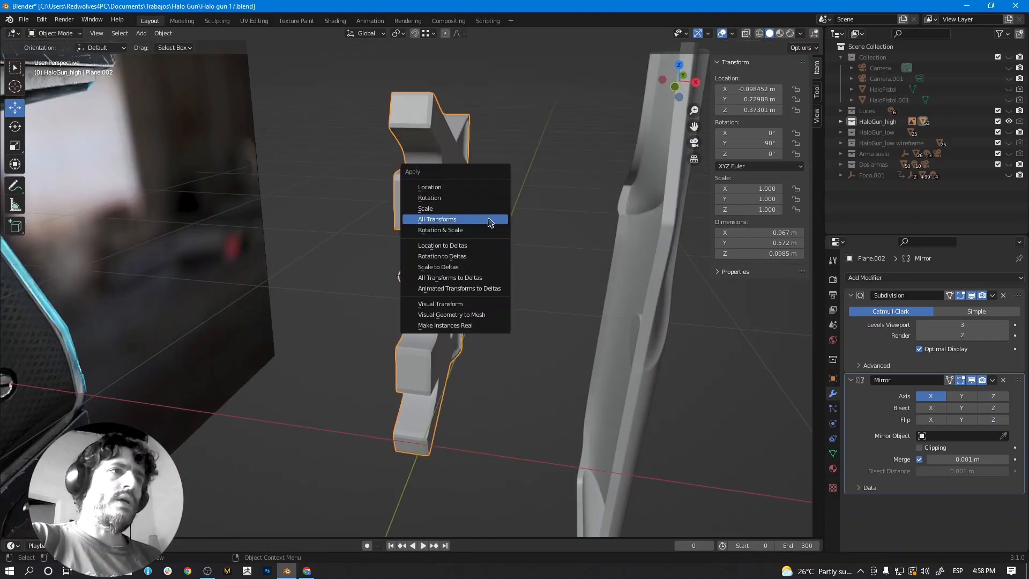
pyautogui.click(474, 198)
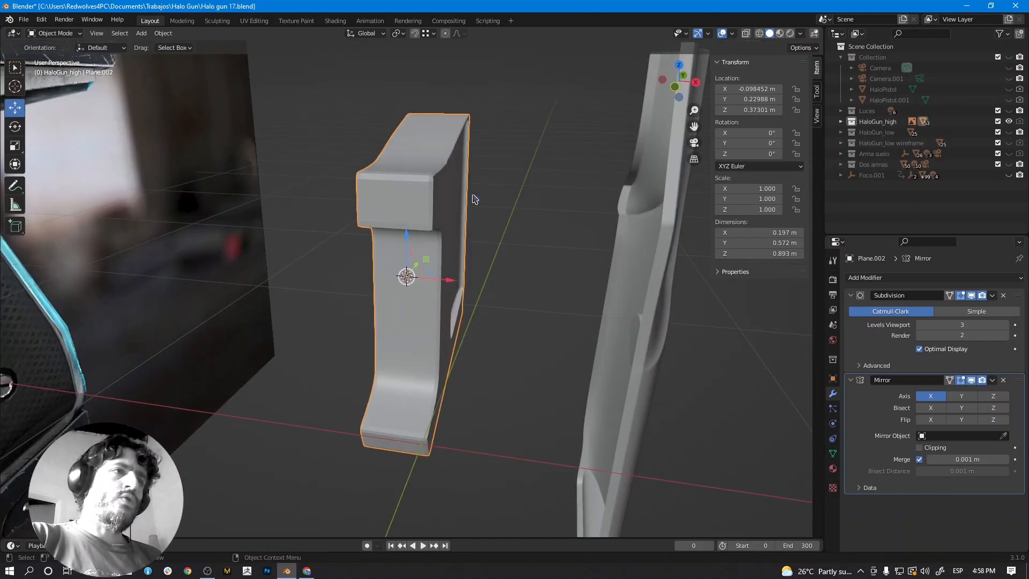
pyautogui.moveTo(474, 291); pyautogui.dragTo(496, 274, button='middle')
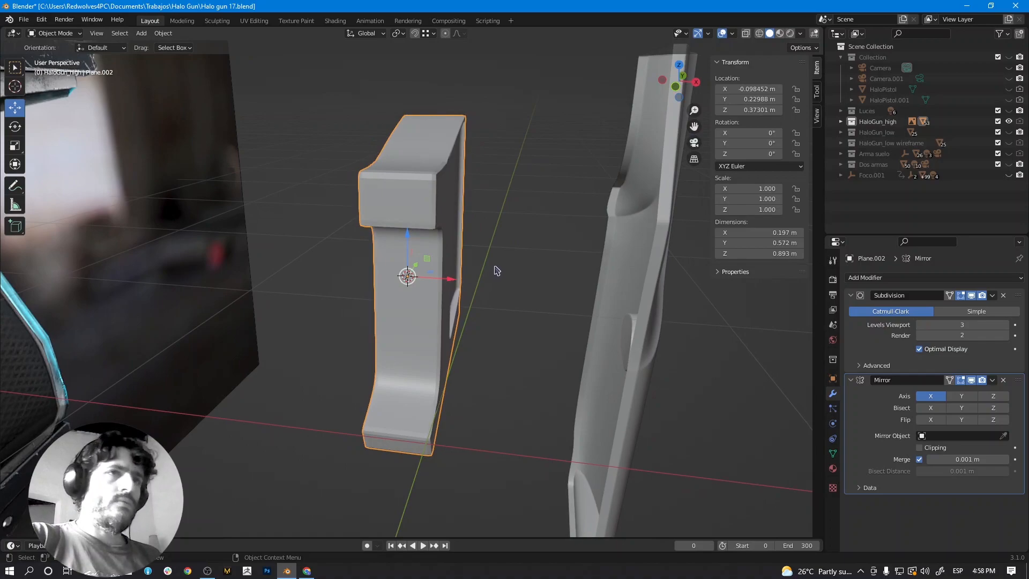
pyautogui.hotkey('ctrl', 'z')
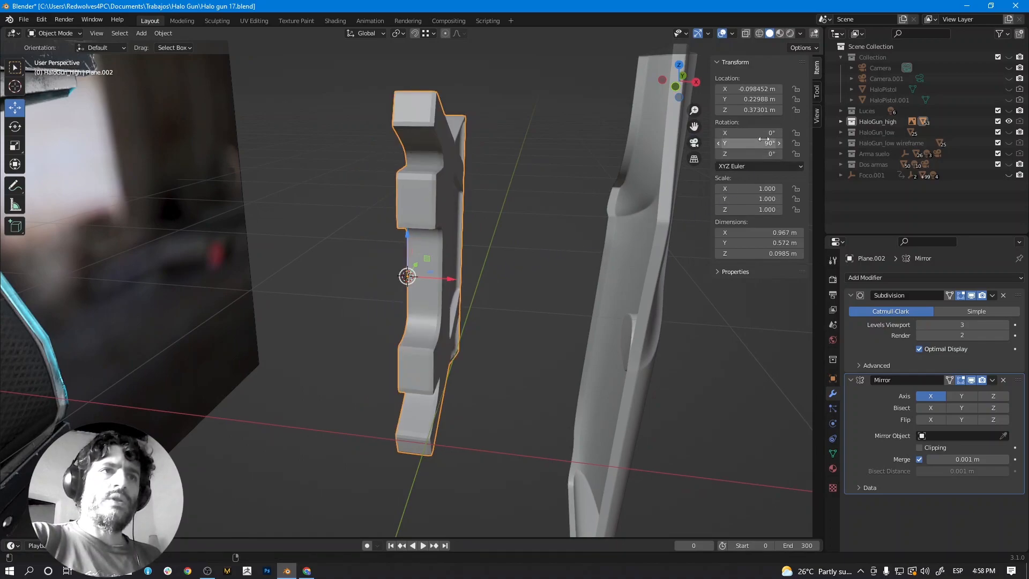
# Apply the trigger's rotation and toggle the X mirror axis to check it, leaving it enabled.
pyautogui.hotkey('ctrl', 'a')
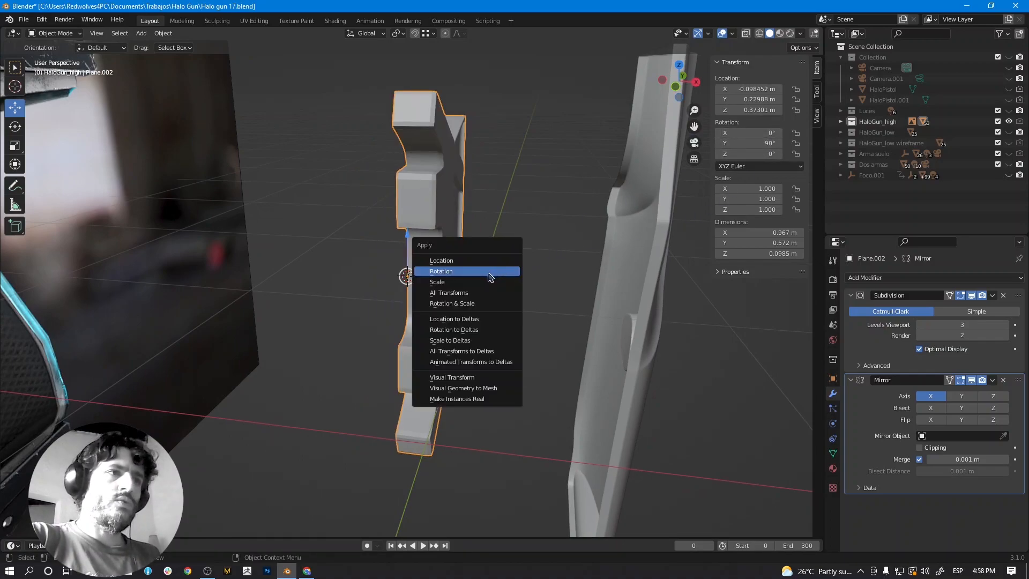
pyautogui.click(490, 271)
pyautogui.moveTo(558, 283); pyautogui.dragTo(578, 285, button='middle')
pyautogui.click(931, 396)
pyautogui.click(930, 397)
pyautogui.click(930, 396)
pyautogui.click(930, 397)
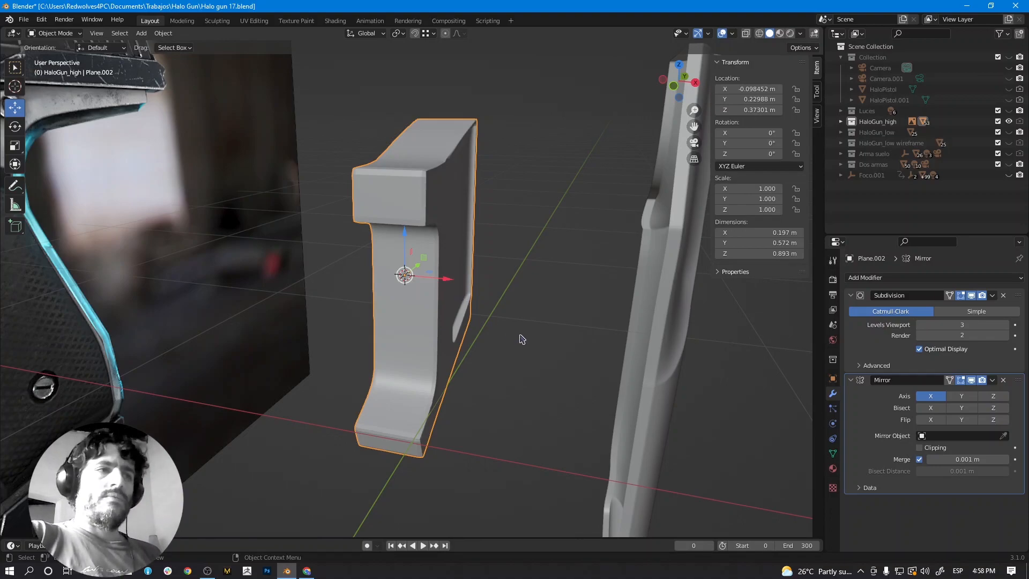
# Examine the mirrored trigger against the full pistol reference image in the right orthographic view.
pyautogui.scroll(-10, 522, 339)
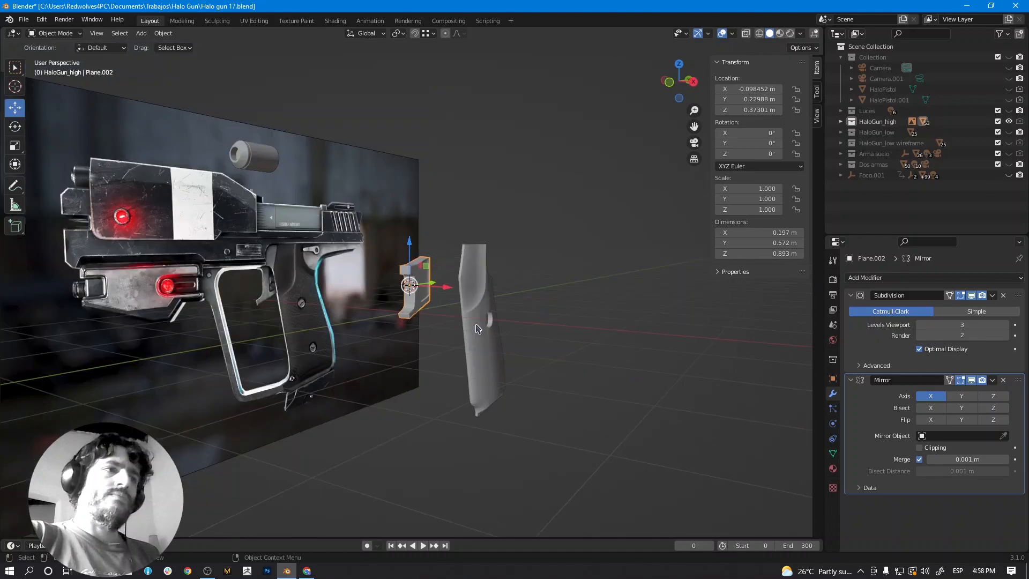
pyautogui.scroll(-3, 453, 337)
pyautogui.moveTo(476, 329); pyautogui.dragTo(455, 290, button='middle')
pyautogui.scroll(3, 467, 336)
pyautogui.scroll(3, 439, 311)
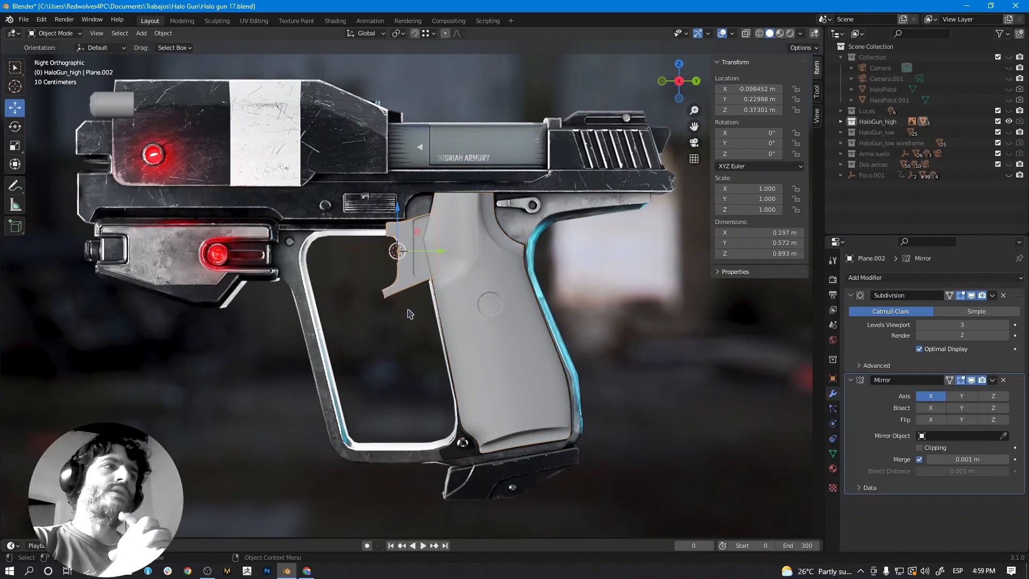
pyautogui.scroll(-1, 410, 314)
pyautogui.keyDown('shift'); pyautogui.moveTo(410, 315); pyautogui.dragTo(585, 448, button='middle'); pyautogui.keyUp('shift')
pyautogui.keyDown('shift'); pyautogui.moveTo(497, 326); pyautogui.dragTo(424, 292, button='middle'); pyautogui.keyUp('shift')
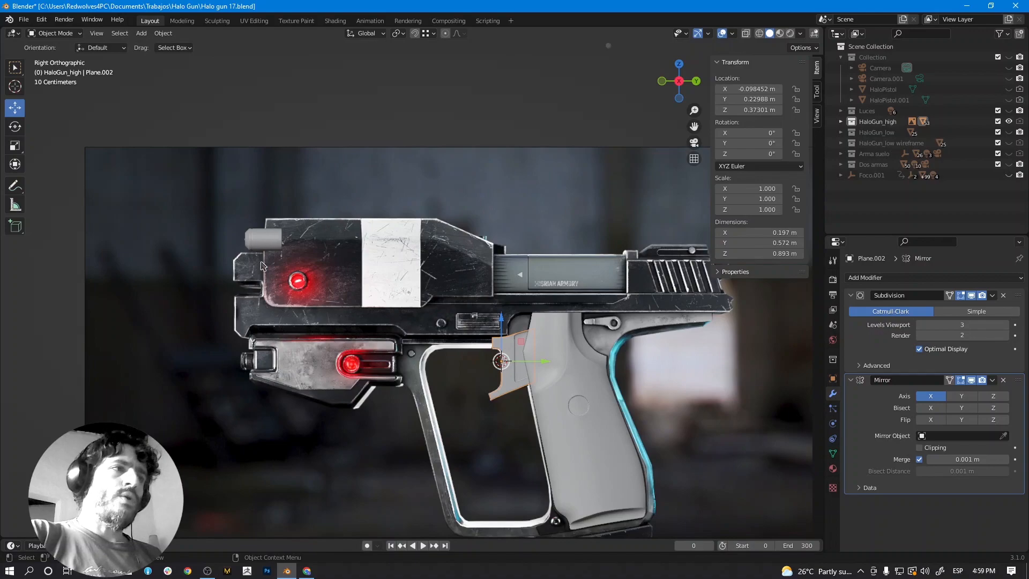
# Add a plane mesh and move it in the right view to about Y -2.48 m, Z 1.58 m.
pyautogui.scroll(2, 376, 303)
pyautogui.hotkey('shift', 'a')
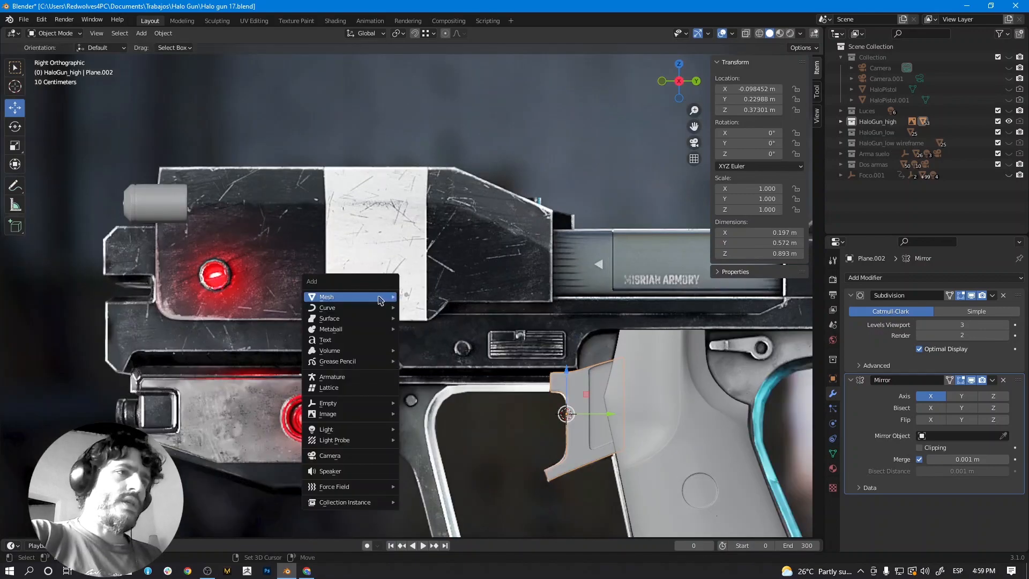
pyautogui.moveTo(379, 297)
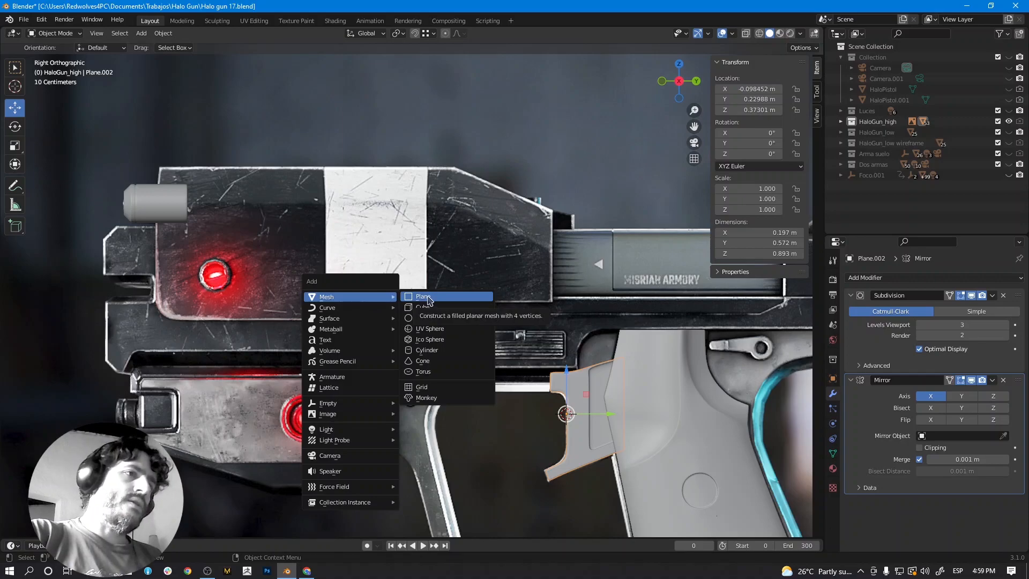
pyautogui.click(423, 297)
pyautogui.scroll(-4, 426, 311)
pyautogui.press('g')
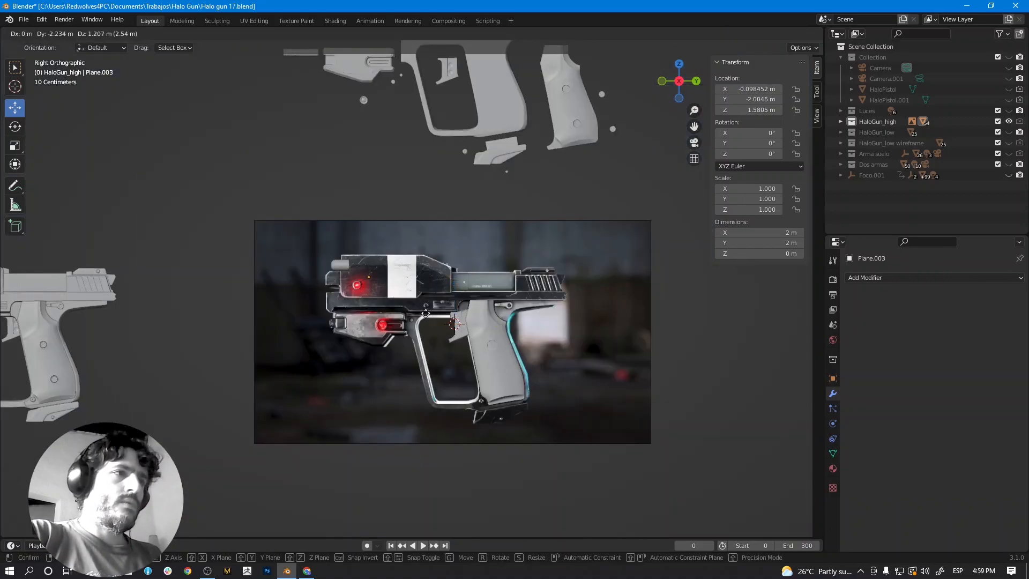
pyautogui.click(422, 322)
pyautogui.moveTo(421, 322); pyautogui.dragTo(185, 236, button='middle')
pyautogui.scroll(2, 537, 355)
pyautogui.scroll(2, 520, 359)
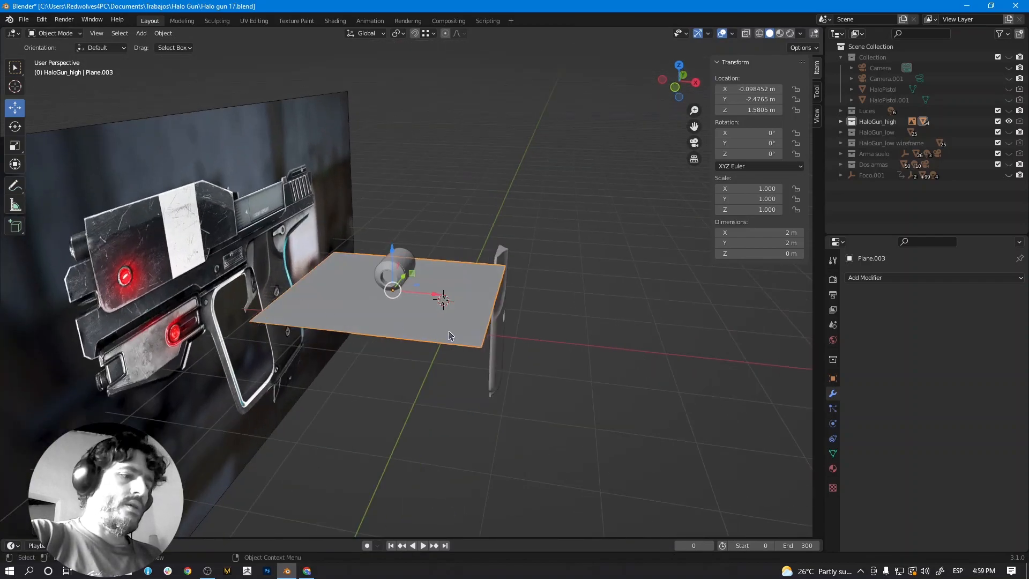
# Enter Edit Mode on the plane and split it down its middle lengthwise with a centred loop cut.
pyautogui.press('Tab')
pyautogui.moveTo(473, 332); pyautogui.dragTo(474, 335, button='middle')
pyautogui.hotkey('ctrl', 'e')
pyautogui.hotkey('ctrl', 'r')
pyautogui.click(426, 338)
pyautogui.rightClick(391, 334)
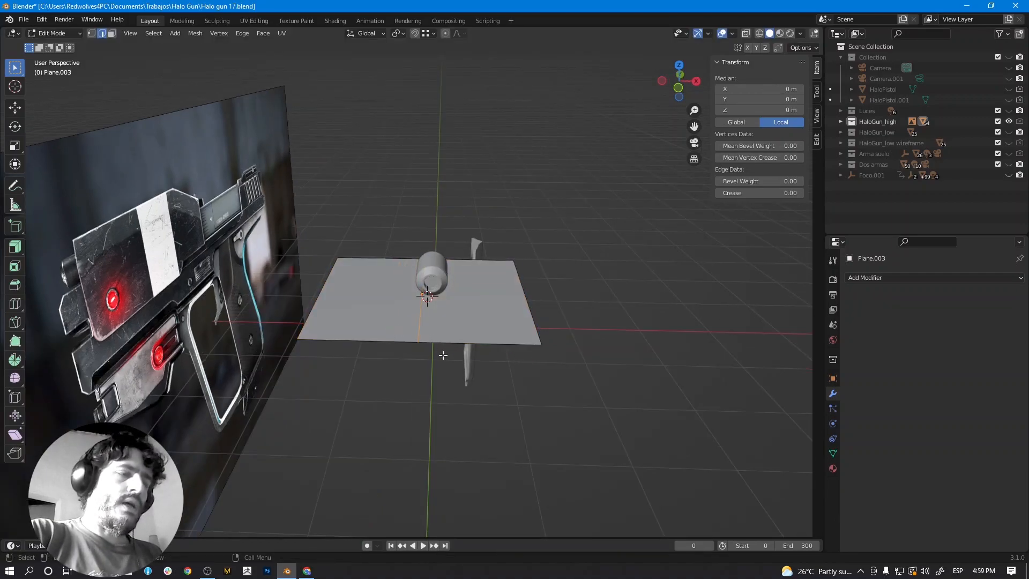
# Move the whole plane mesh in the right view onto the upper housing's top edge, at local Y about 0.75 m, Z about 0.58 m.
pyautogui.moveTo(435, 331); pyautogui.dragTo(367, 277, button='middle')
pyautogui.click(431, 308)
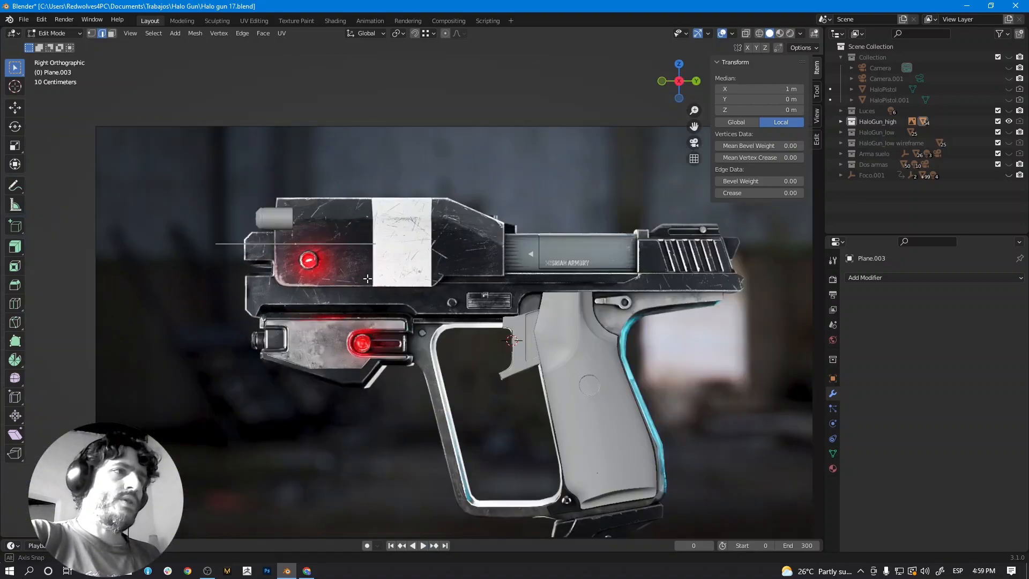
pyautogui.scroll(2, 364, 276)
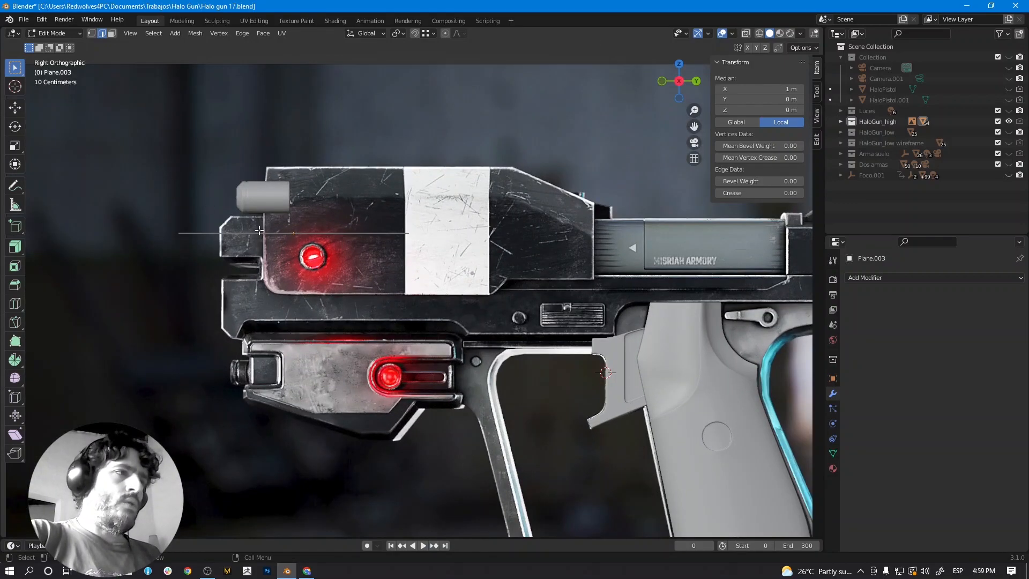
pyautogui.press('g')
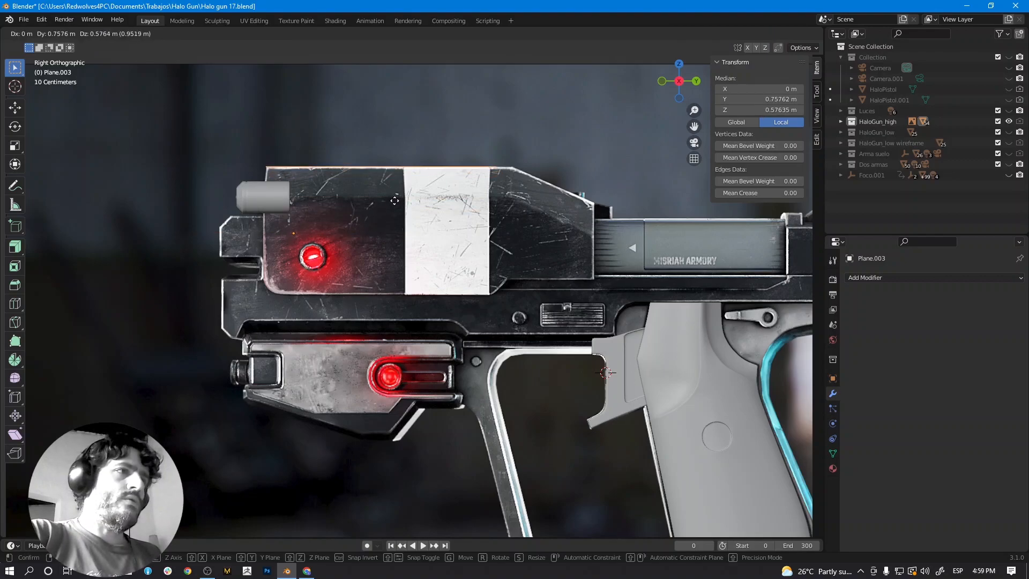
pyautogui.click(395, 216)
# Lower the plane's outer lengthwise edge at X 1 m along Z to local Z about 0.33 m.
pyautogui.moveTo(398, 226); pyautogui.dragTo(503, 271, button='middle')
pyautogui.click(573, 197)
pyautogui.moveTo(590, 253); pyautogui.dragTo(479, 240, button='middle')
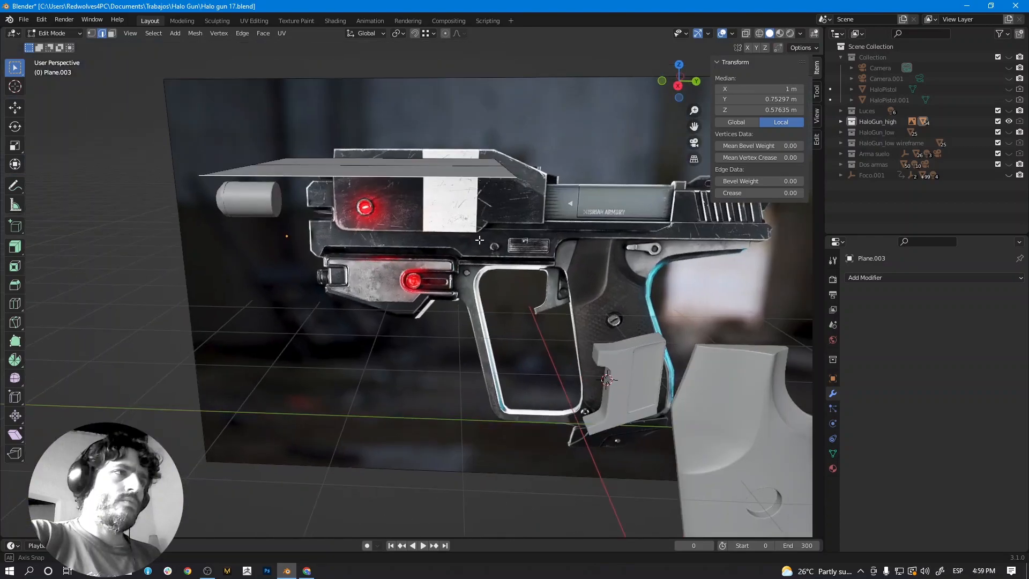
pyautogui.press('KP_3')
pyautogui.press('g')
pyautogui.press('z')
pyautogui.click(467, 237)
# Delete the flat half face on the negative X side of the plane.
pyautogui.moveTo(471, 241); pyautogui.dragTo(515, 253, button='middle')
pyautogui.scroll(3, 523, 305)
pyautogui.moveTo(416, 238); pyautogui.dragTo(425, 236, button='middle')
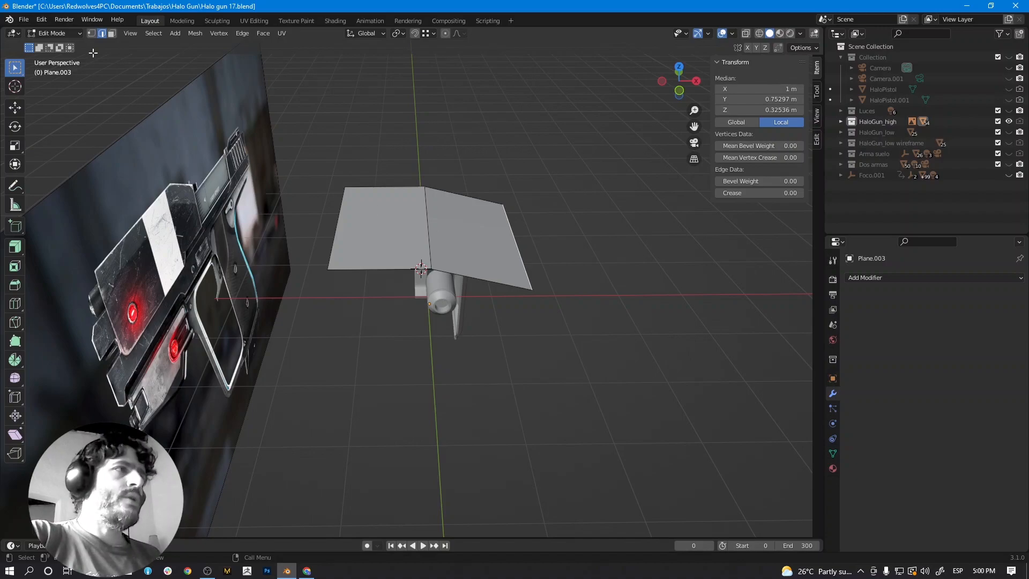
pyautogui.click(111, 33)
pyautogui.click(375, 225)
pyautogui.press('x')
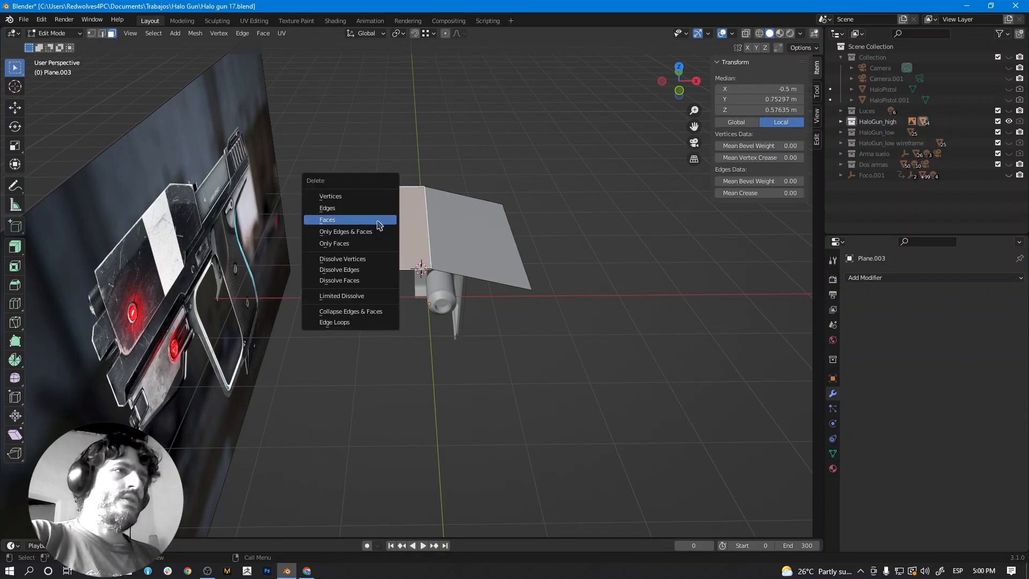
pyautogui.click(379, 225)
# Add a lengthwise loop cut to the remaining face, slid outward to local X about 0.75 m.
pyautogui.moveTo(465, 243); pyautogui.dragTo(439, 242, button='middle')
pyautogui.hotkey('ctrl', 'r')
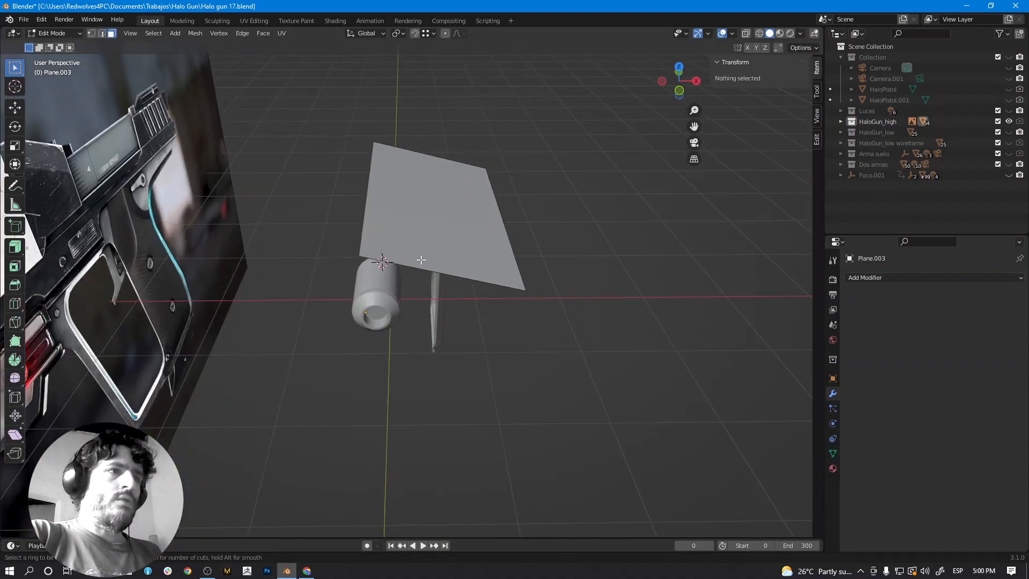
pyautogui.click(421, 251)
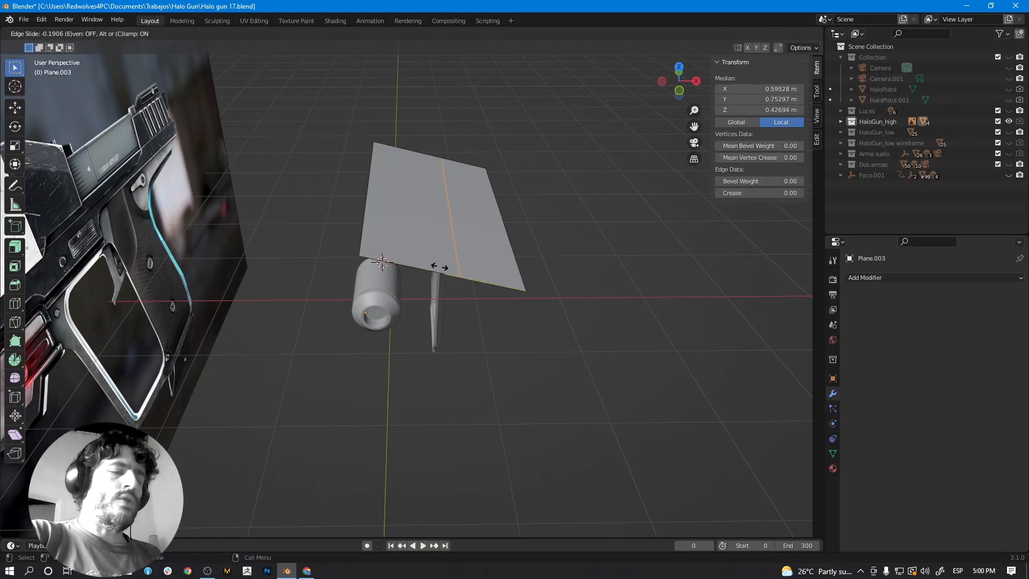
pyautogui.click(468, 266)
# Enable snapping and raise the new lengthwise edge along Z level with the centre edge, at local Z about 0.58 m.
pyautogui.moveTo(468, 266); pyautogui.dragTo(418, 254, button='middle')
pyautogui.moveTo(297, 250); pyautogui.dragTo(167, 203, button='middle')
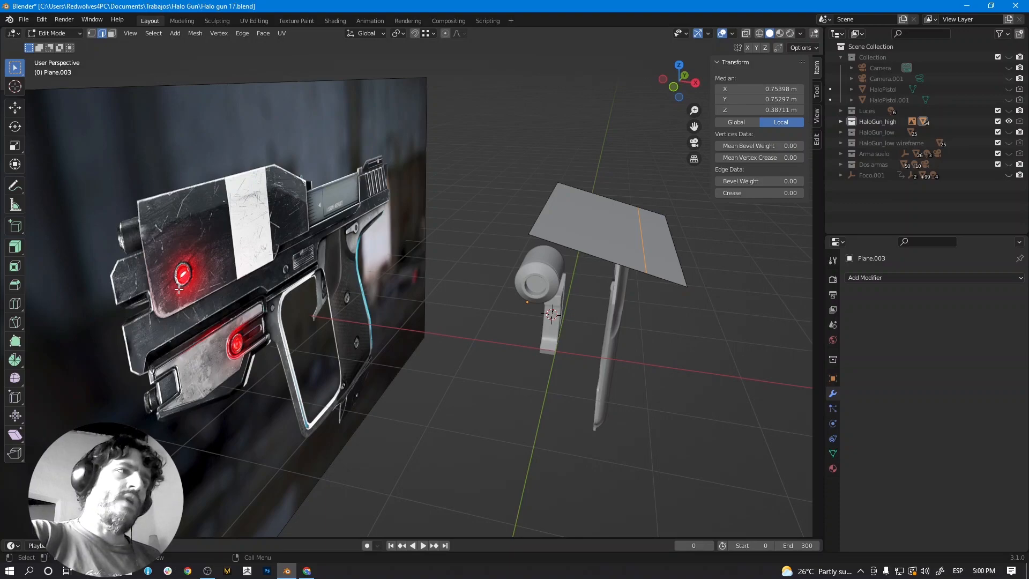
pyautogui.keyDown('shift'); pyautogui.moveTo(636, 296); pyautogui.dragTo(515, 300, button='middle'); pyautogui.keyUp('shift')
pyautogui.scroll(1, 515, 256)
pyautogui.moveTo(524, 246); pyautogui.dragTo(481, 274, button='middle')
pyautogui.scroll(1, 481, 274)
pyautogui.click(501, 220)
pyautogui.click(414, 33)
pyautogui.moveTo(476, 233); pyautogui.dragTo(283, 215, button='middle')
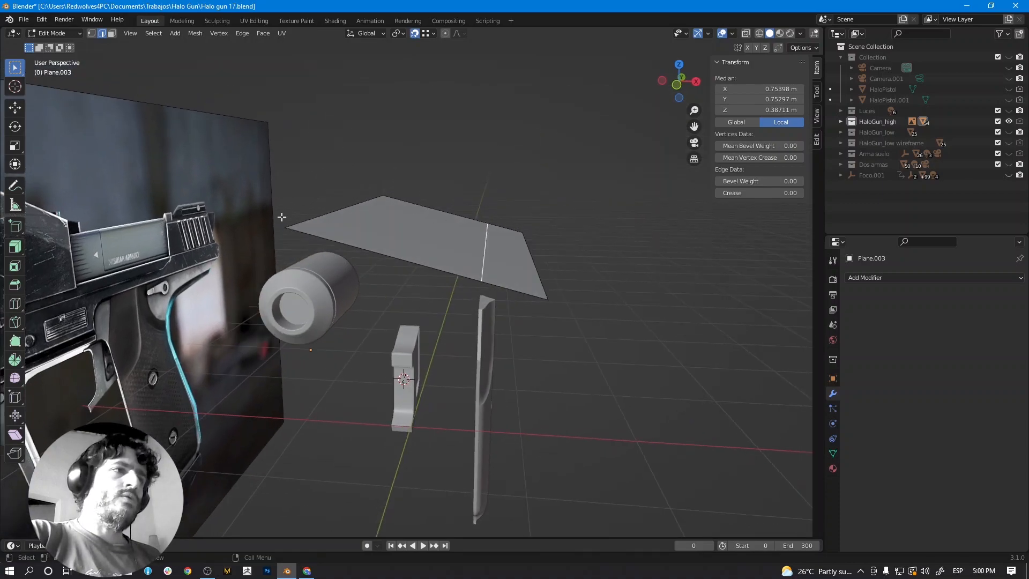
pyautogui.press('g')
pyautogui.press('z')
pyautogui.click(389, 209)
# Extrude the outer edge down along Z by about 0.85 m to the housing's lower outline in the right view.
pyautogui.moveTo(476, 236); pyautogui.dragTo(492, 253, button='middle')
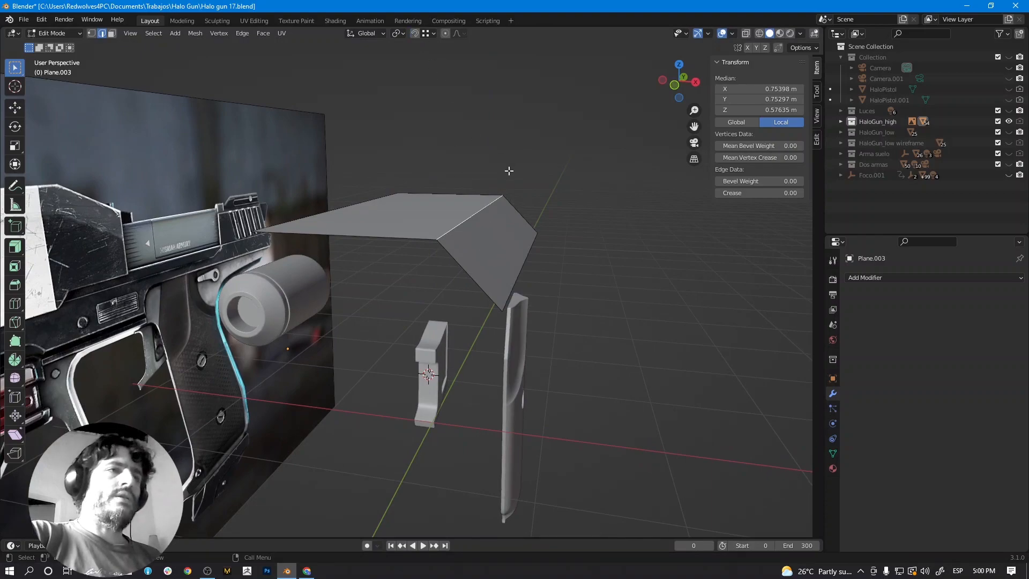
pyautogui.click(529, 246)
pyautogui.moveTo(558, 273); pyautogui.dragTo(535, 264, button='middle')
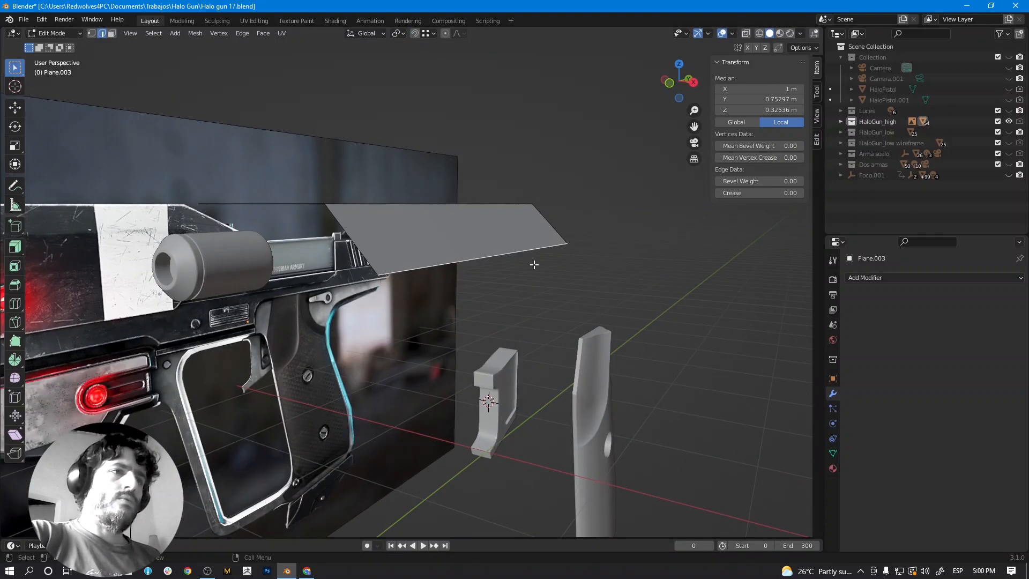
pyautogui.scroll(-1, 535, 264)
pyautogui.press('KP_3')
pyautogui.scroll(1, 397, 275)
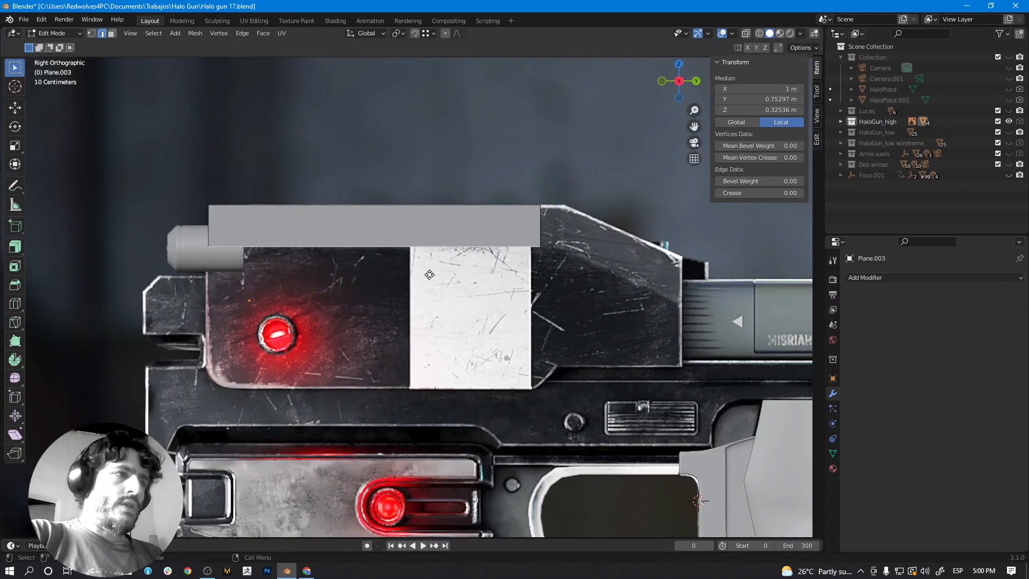
pyautogui.press('e')
pyautogui.press('z')
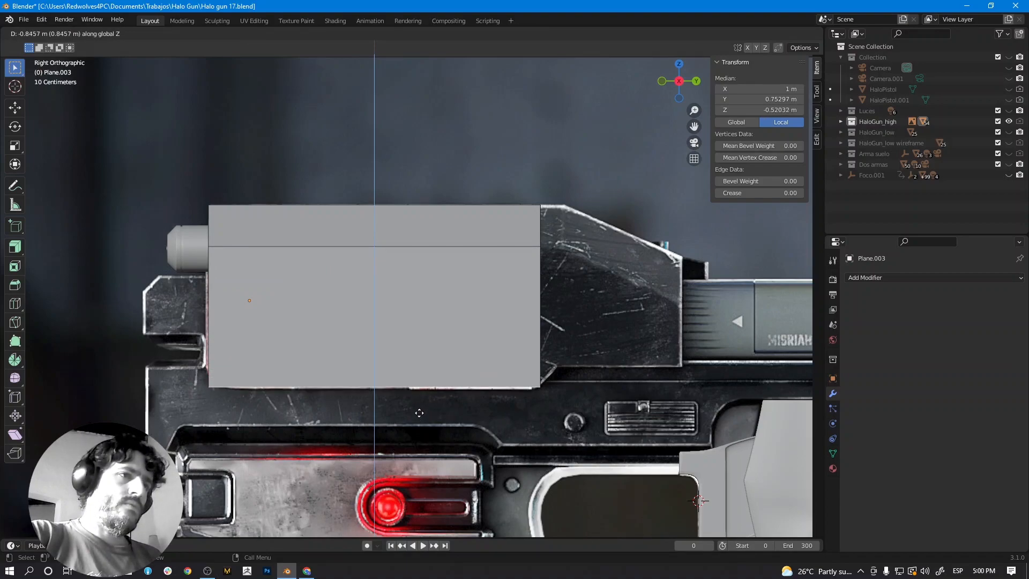
pyautogui.click(466, 405)
# Move the slanted face and the vertical side face inward along X, bringing the outer wall to local X about 0.51 m.
pyautogui.keyDown('shift'); pyautogui.moveTo(562, 314); pyautogui.dragTo(309, 282, button='middle'); pyautogui.keyUp('shift')
pyautogui.click(111, 33)
pyautogui.click(480, 269)
pyautogui.keyDown('shift'); pyautogui.click(478, 304); pyautogui.keyUp('shift')
pyautogui.press('g')
pyautogui.press('x')
pyautogui.click(542, 317)
# In wireframe, align the shell's rear edges with the white stripe's rear border and extend them along Y to about 1.84 m.
pyautogui.keyDown('alt'); pyautogui.scroll(-1, 394, 281); pyautogui.keyUp('alt')
pyautogui.scroll(2, 394, 280)
pyautogui.hotkey('shift', 'z')
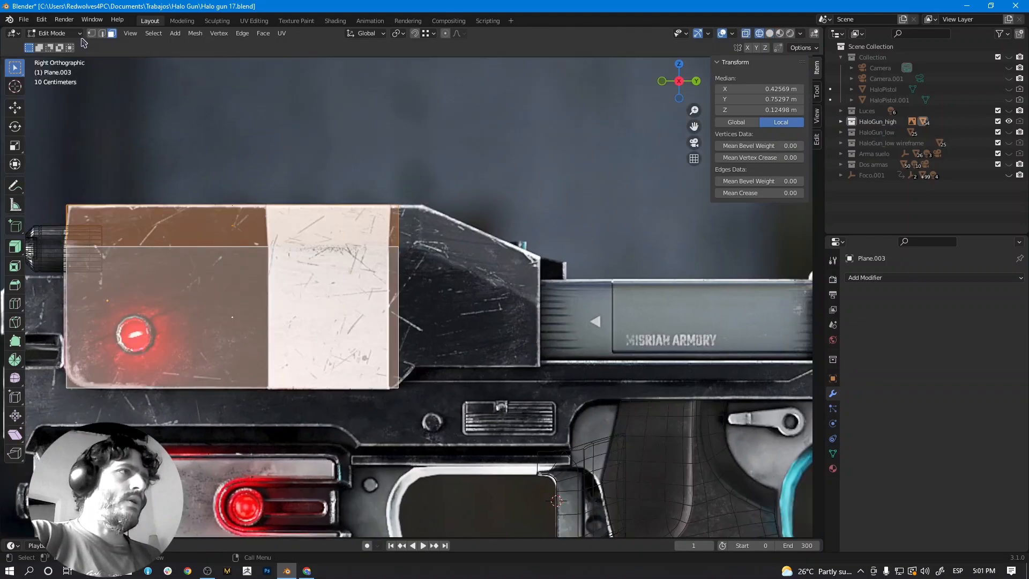
pyautogui.click(102, 33)
pyautogui.moveTo(418, 169); pyautogui.dragTo(374, 415)
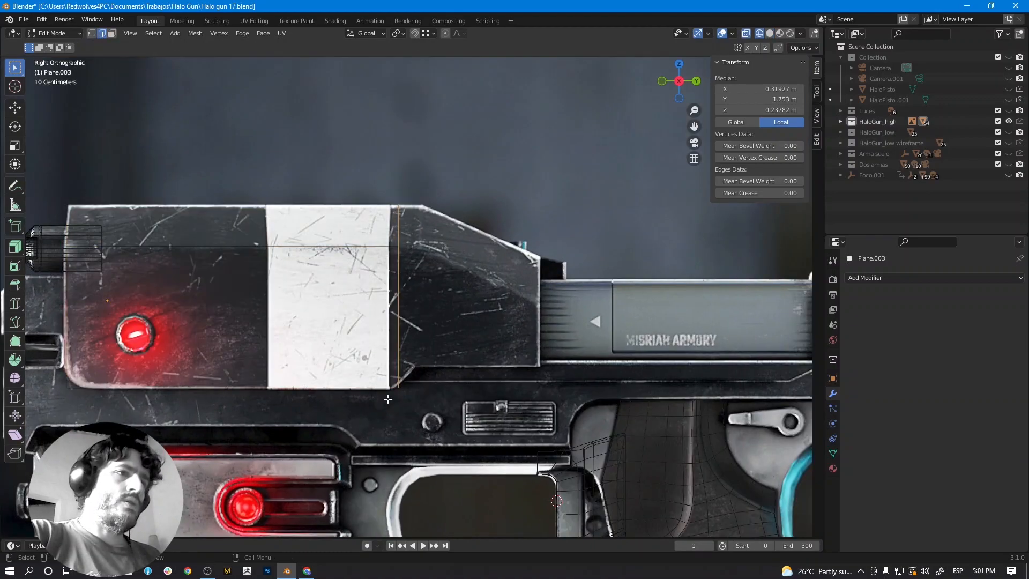
pyautogui.scroll(3, 427, 364)
pyautogui.press('g')
pyautogui.press('y')
pyautogui.click(486, 322)
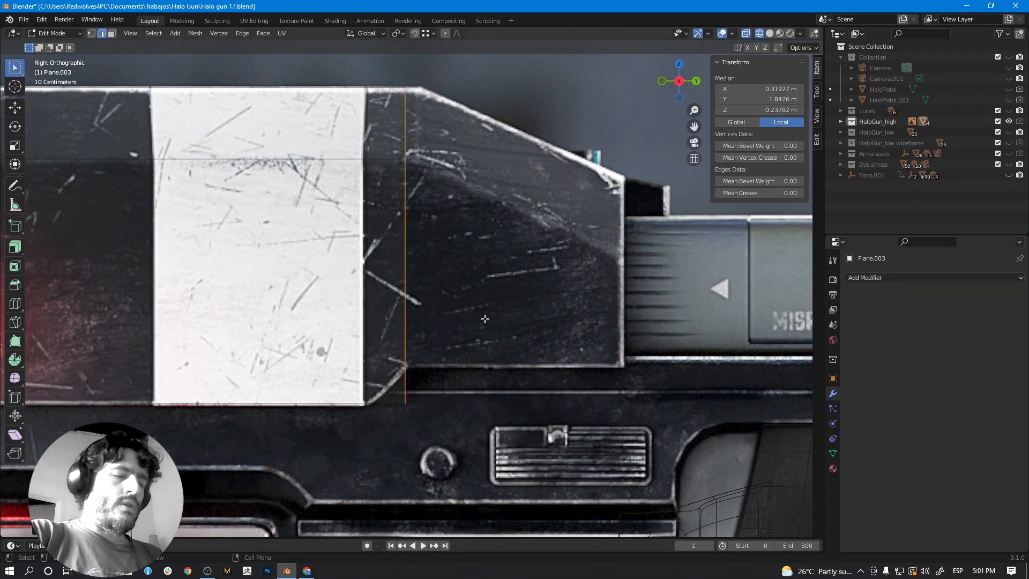
# Extrude the rear edges along Y by about 0.75 m to the housing's rear end, at local Y about 2.60 m.
pyautogui.press('KP_5')
pyautogui.press('KP_5')
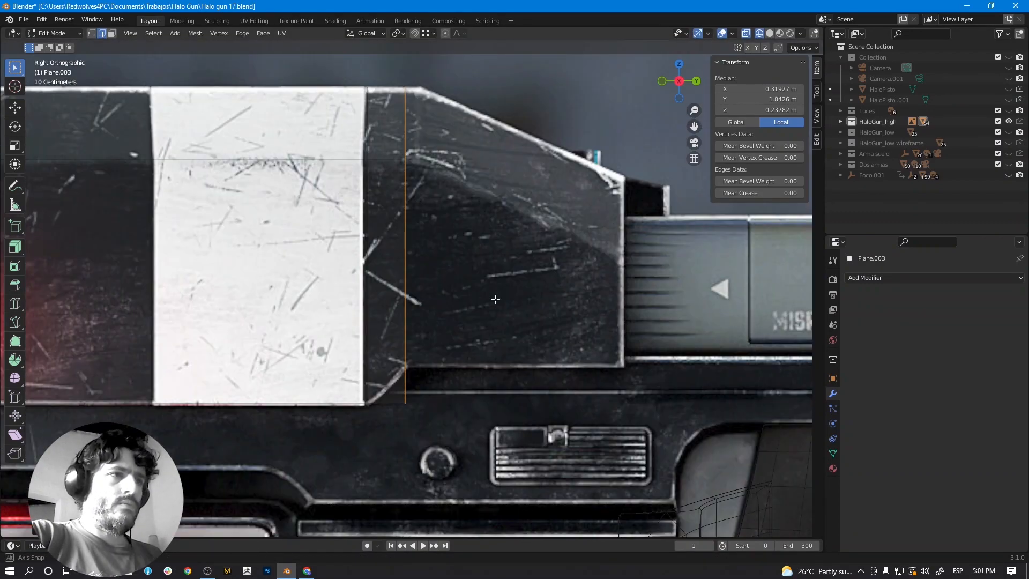
pyautogui.press('g')
pyautogui.press('y')
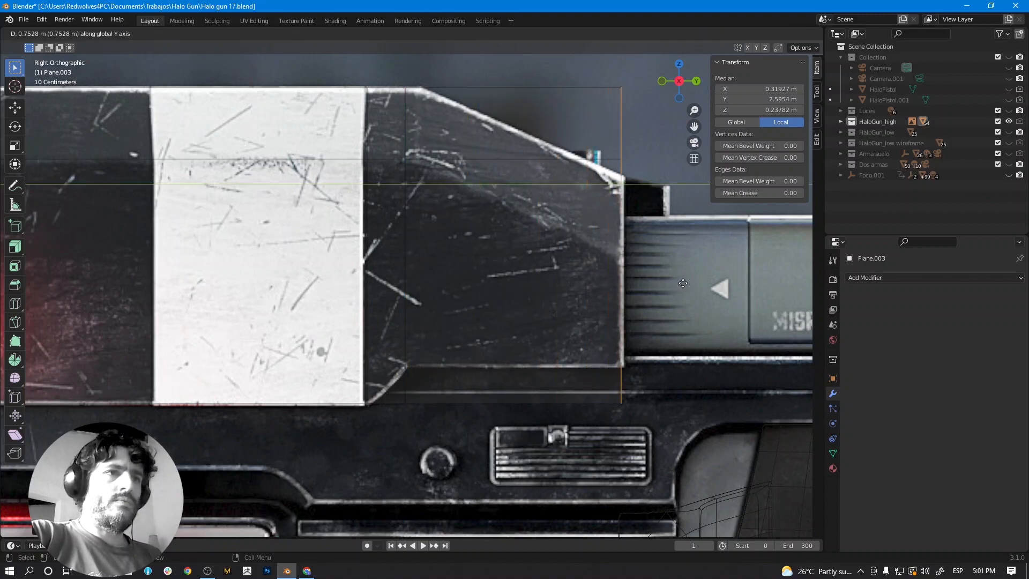
pyautogui.click(687, 286)
# Raise the rear section's bottom vertices along Z to match the housing's lower outline in the reference.
pyautogui.keyDown('shift'); pyautogui.moveTo(607, 290); pyautogui.dragTo(565, 291, button='middle'); pyautogui.keyUp('shift')
pyautogui.click(95, 35)
pyautogui.moveTo(614, 349); pyautogui.dragTo(356, 432)
pyautogui.press('g')
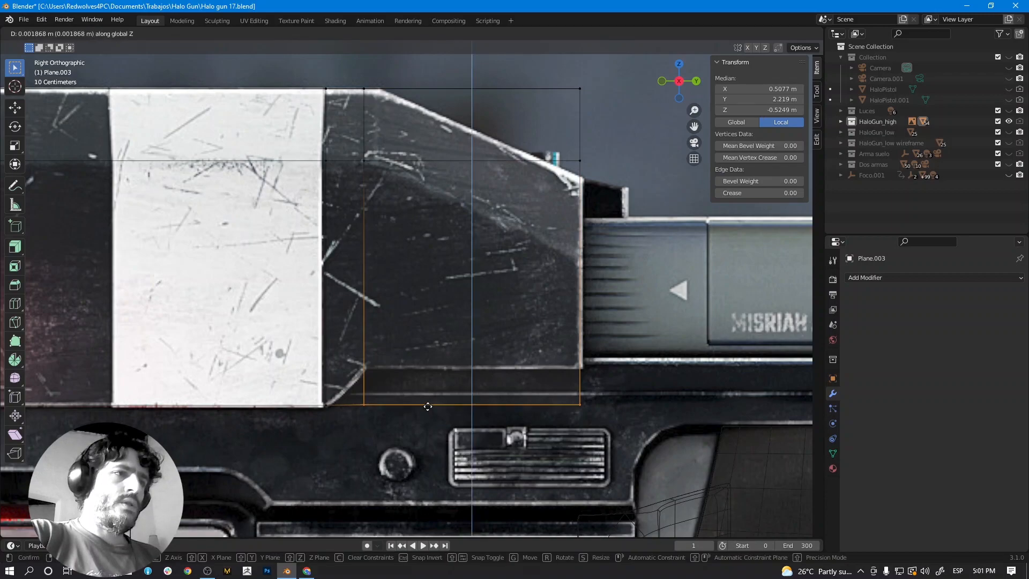
pyautogui.click(428, 382)
# Lower the rear end's upper vertices along Z to follow the housing's sloped top in the reference.
pyautogui.keyDown('shift'); pyautogui.moveTo(516, 292); pyautogui.dragTo(466, 364, button='middle'); pyautogui.keyUp('shift')
pyautogui.moveTo(555, 118); pyautogui.dragTo(472, 230)
pyautogui.press('g')
pyautogui.press('z')
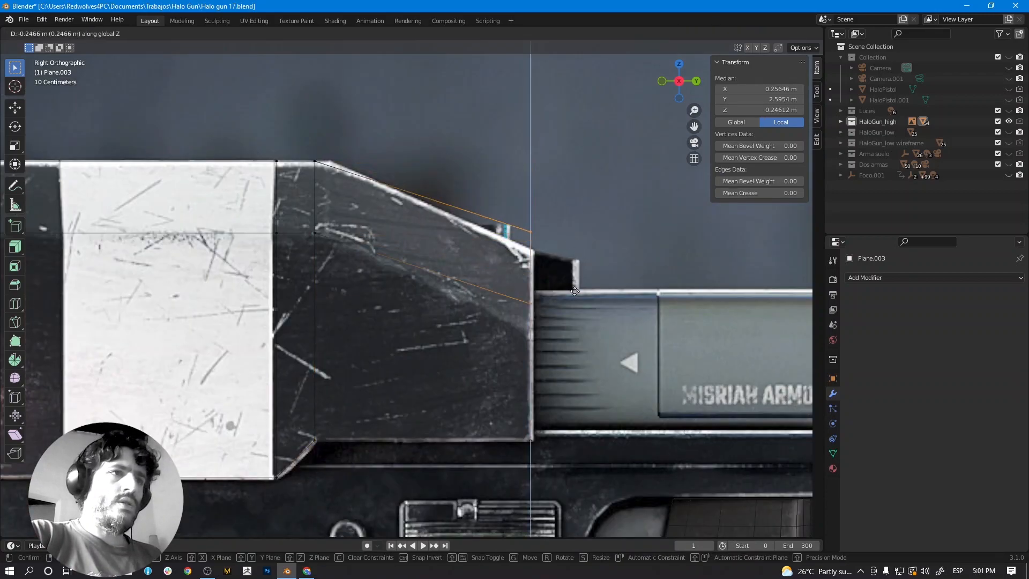
pyautogui.click(578, 311)
# Shift the upper vertices where the slope begins along Y by about 0.04 m, to local Y about 1.88 m.
pyautogui.moveTo(297, 132); pyautogui.dragTo(349, 258)
pyautogui.press('g')
pyautogui.press('y')
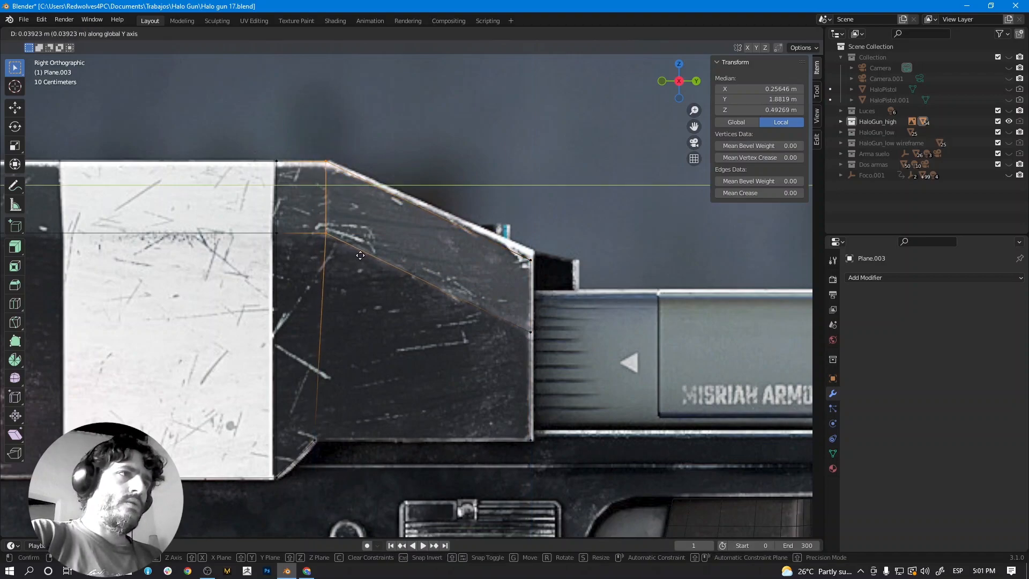
pyautogui.click(371, 258)
# Examine the housing shell from several angles and against the reference image in the right wireframe view.
pyautogui.scroll(-2, 371, 257)
pyautogui.moveTo(371, 257); pyautogui.dragTo(606, 298, button='middle')
pyautogui.scroll(-3, 378, 299)
pyautogui.scroll(4, 391, 294)
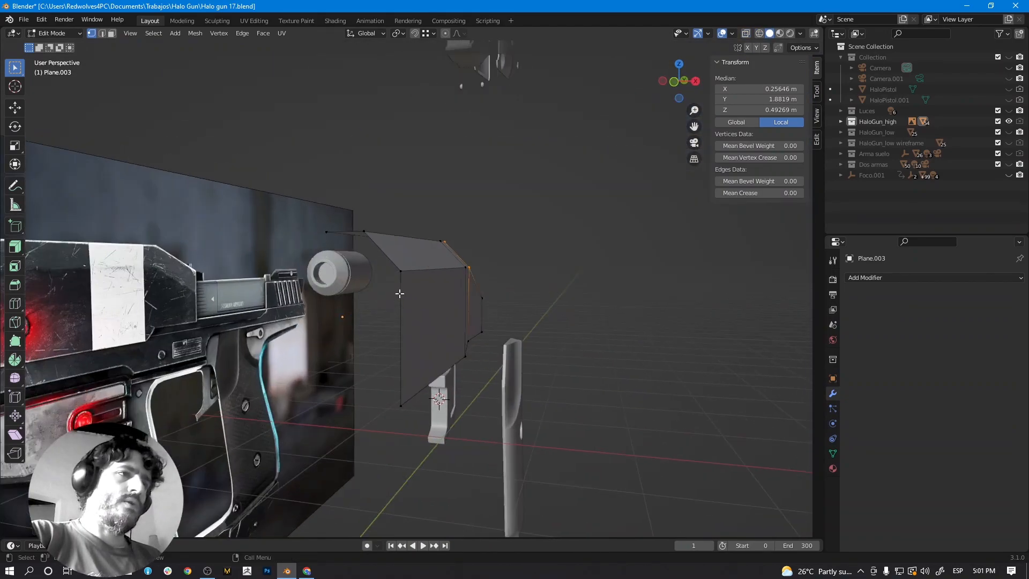
pyautogui.scroll(2, 408, 287)
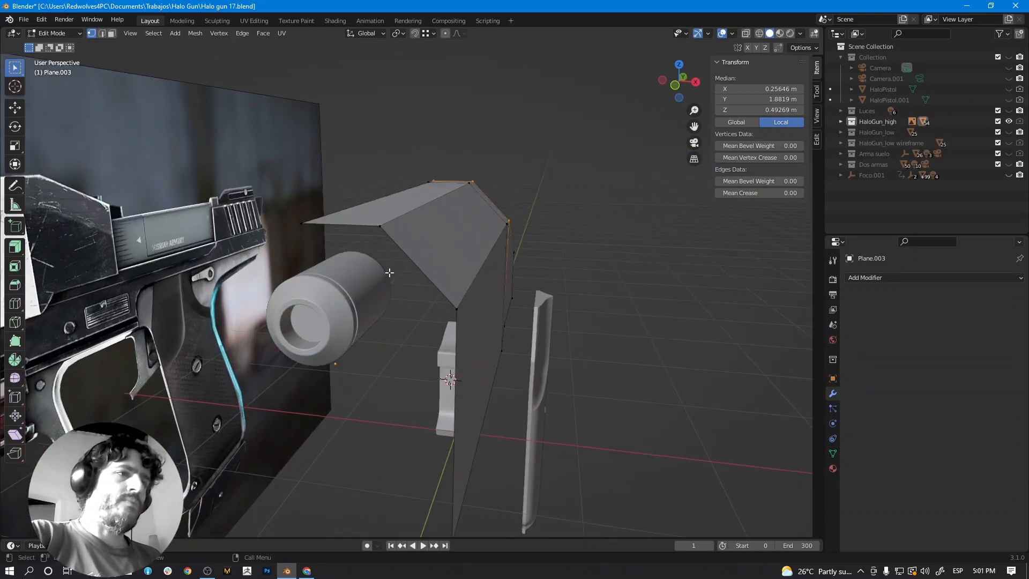
pyautogui.moveTo(389, 272); pyautogui.dragTo(355, 215, button='middle')
pyautogui.keyDown('alt'); pyautogui.click(404, 228); pyautogui.keyUp('alt')
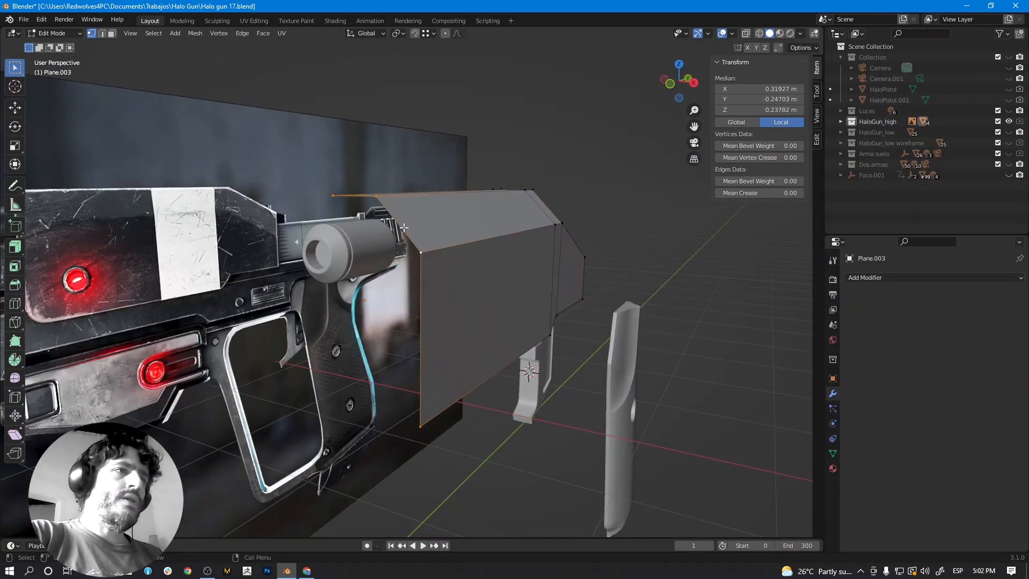
pyautogui.moveTo(435, 349); pyautogui.dragTo(327, 362, button='middle')
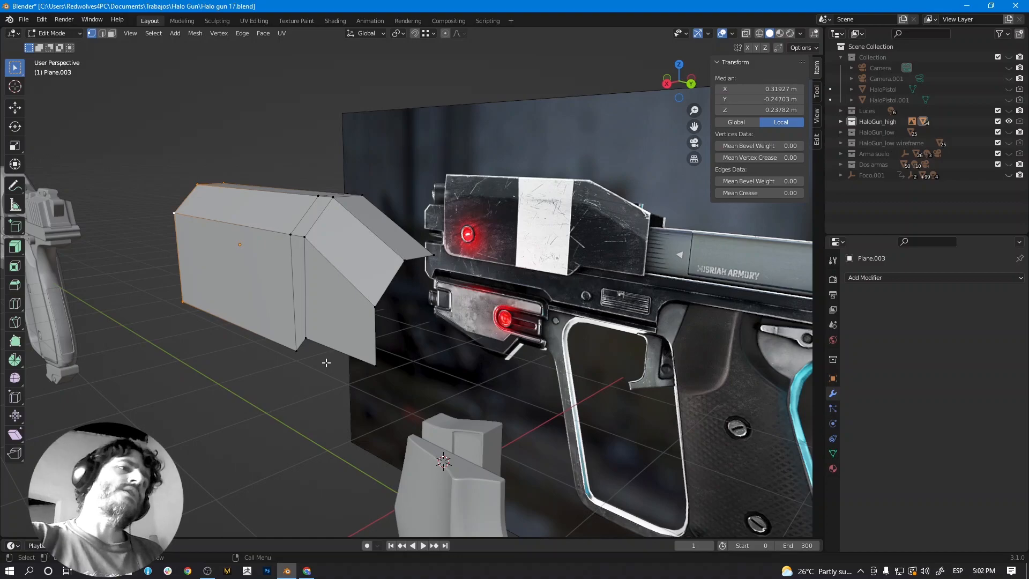
pyautogui.moveTo(336, 343); pyautogui.dragTo(400, 335, button='middle')
pyautogui.scroll(1, 400, 335)
pyautogui.hotkey('shift', 'z')
pyautogui.keyDown('shift'); pyautogui.moveTo(366, 290); pyautogui.dragTo(468, 320, button='middle'); pyautogui.keyUp('shift')
pyautogui.scroll(3, 394, 326)
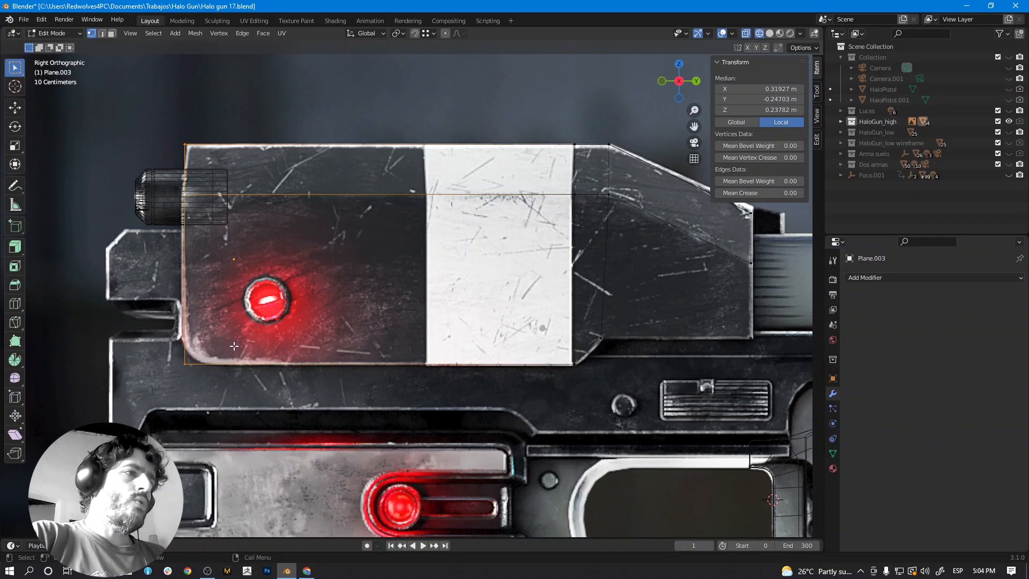
pyautogui.moveTo(242, 352); pyautogui.dragTo(283, 328, button='middle')
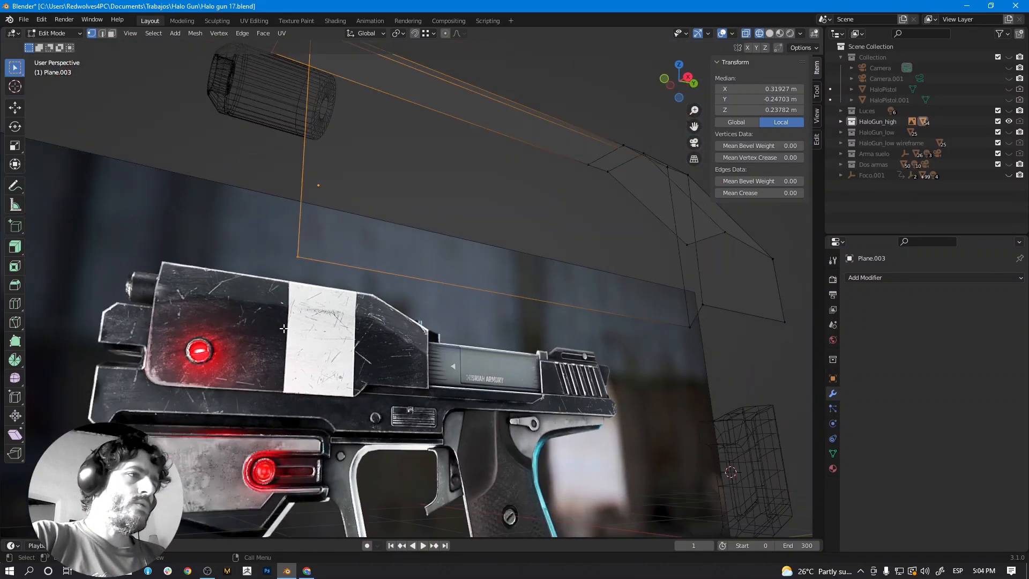
pyautogui.press('KP_3')
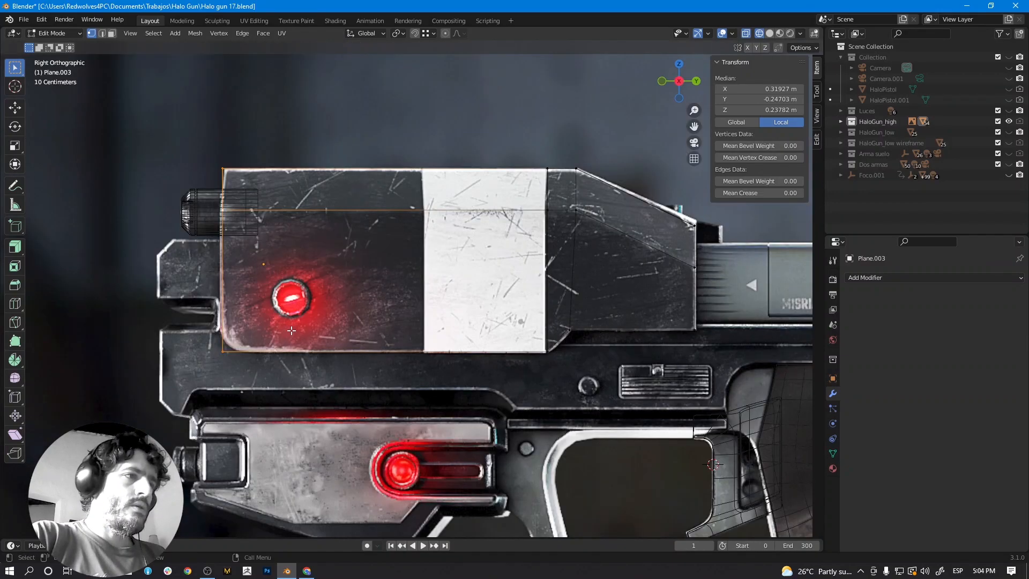
# Add a vertical loop cut near the housing's front end, where the rounded corner begins, at local Y about -0.10 m.
pyautogui.hotkey('ctrl', 'r')
pyautogui.click(386, 329)
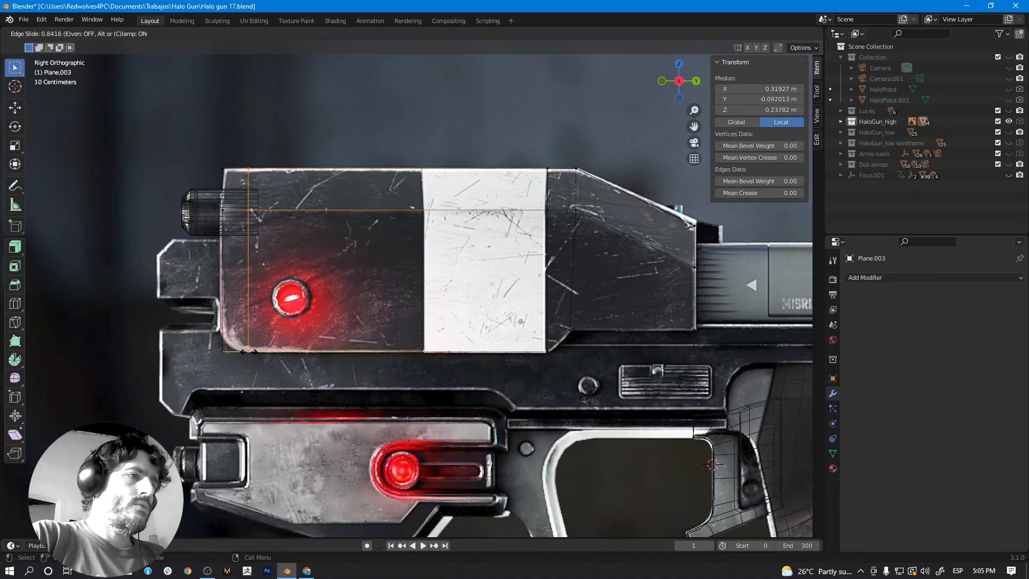
pyautogui.click(248, 351)
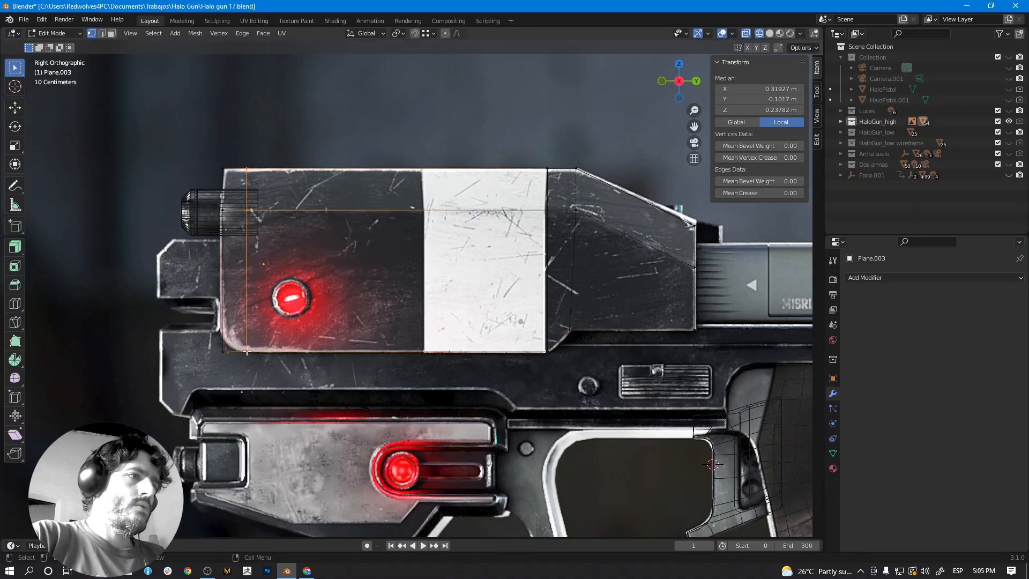
# Add a horizontal loop cut along the housing's side wall, level with the top of the rounded lower front corner.
pyautogui.scroll(4, 285, 294)
pyautogui.keyDown('shift'); pyautogui.moveTo(286, 294); pyautogui.dragTo(374, 312, button='middle'); pyautogui.keyUp('shift')
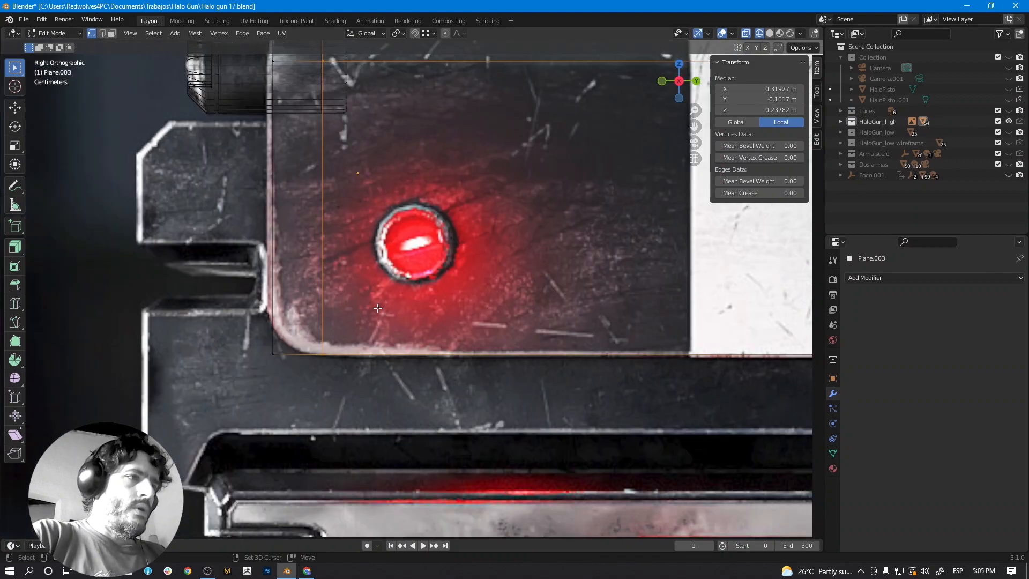
pyautogui.hotkey('ctrl', 'r')
pyautogui.click(306, 217)
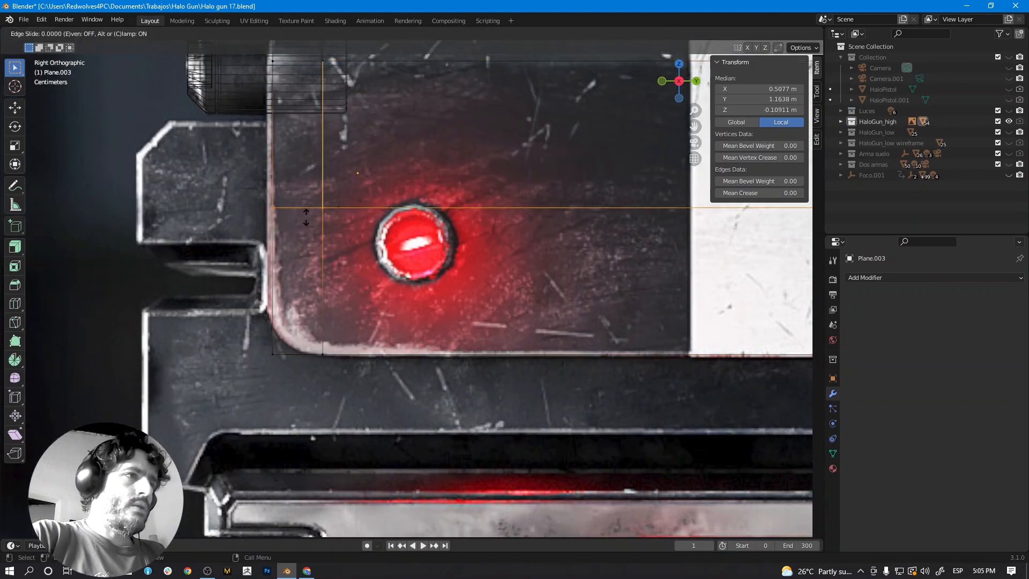
pyautogui.click(298, 311)
# Move the housing's lower front corner vertex inward to local Y about -0.22 m, Z about -0.48 m, following the rounded corner in the reference.
pyautogui.click(270, 349)
pyautogui.press('g')
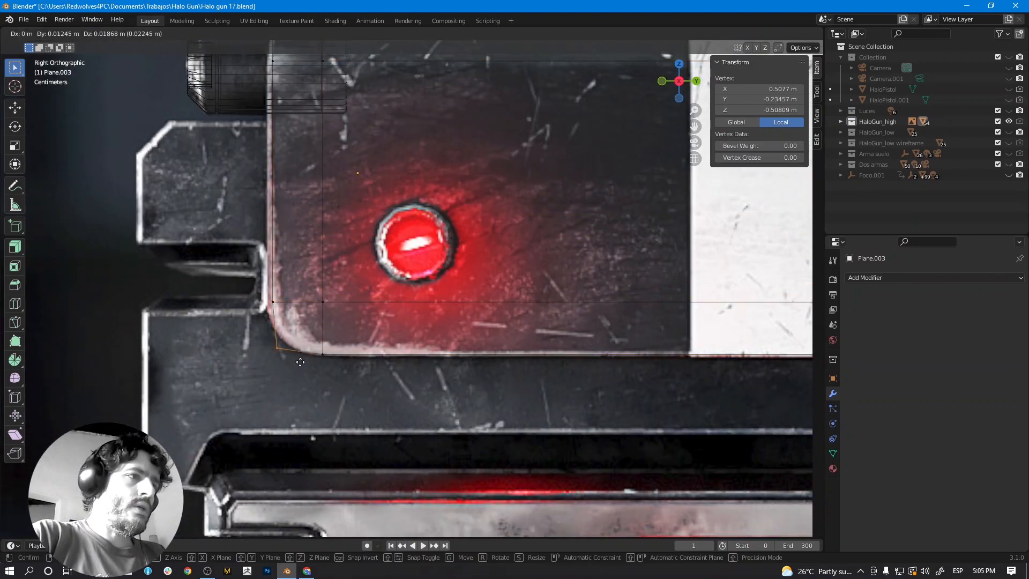
pyautogui.click(303, 356)
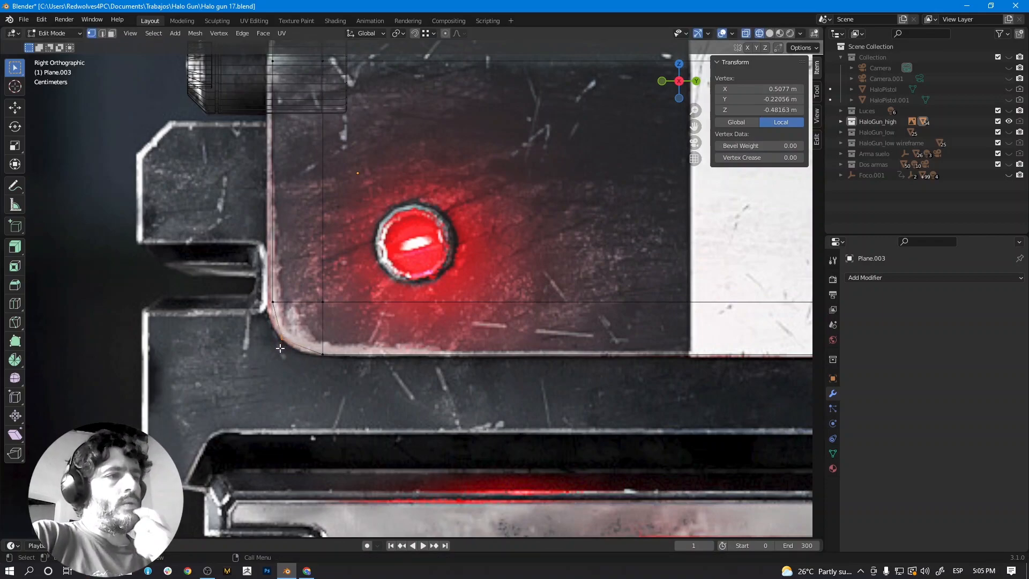
pyautogui.scroll(-5, 283, 335)
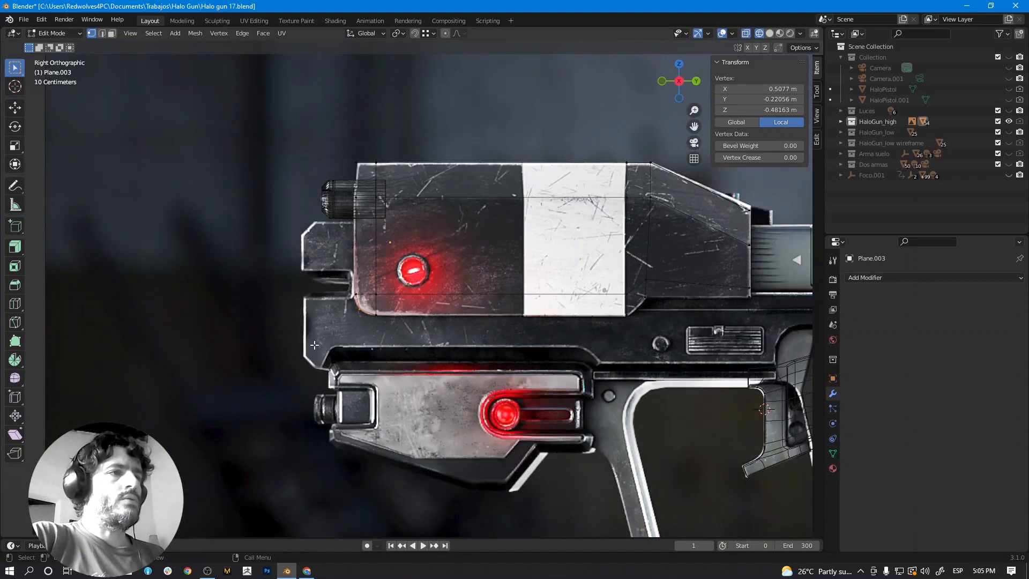
# Inset the narrow sloped face on top of the housing by about 0.045 m.
pyautogui.press('a')
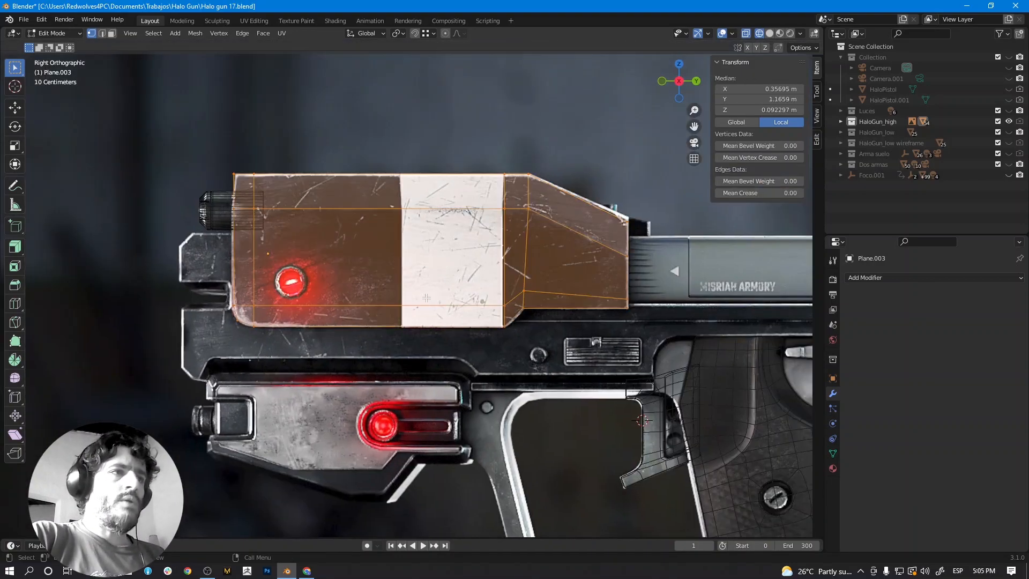
pyautogui.moveTo(418, 263); pyautogui.dragTo(360, 271, button='middle')
pyautogui.click(112, 34)
pyautogui.click(397, 264)
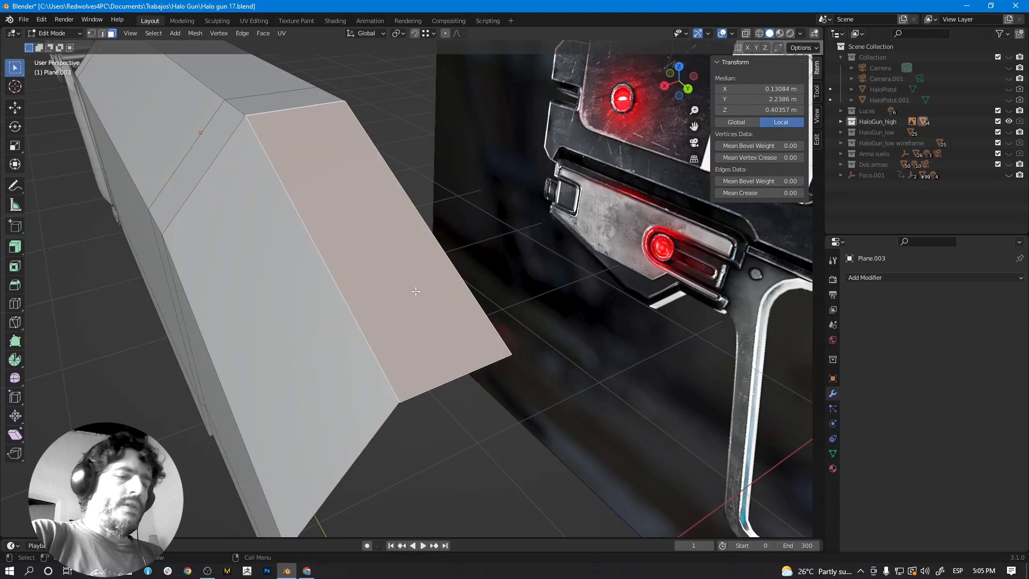
pyautogui.press('i')
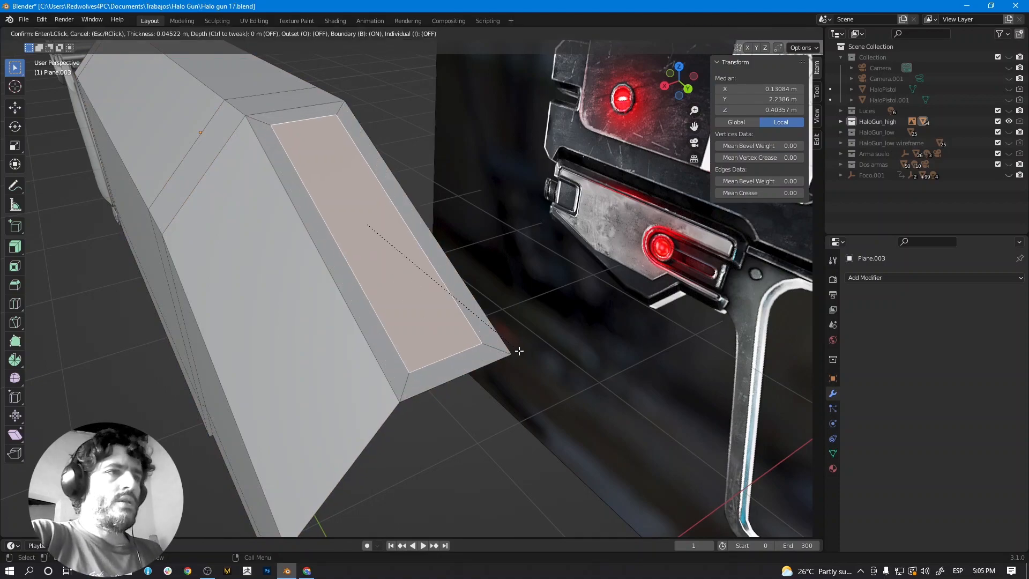
pyautogui.click(517, 351)
# Select the inset's short upper edge on the housing's sloped top.
pyautogui.keyDown('shift'); pyautogui.moveTo(268, 161); pyautogui.dragTo(300, 220, button='middle'); pyautogui.keyUp('shift')
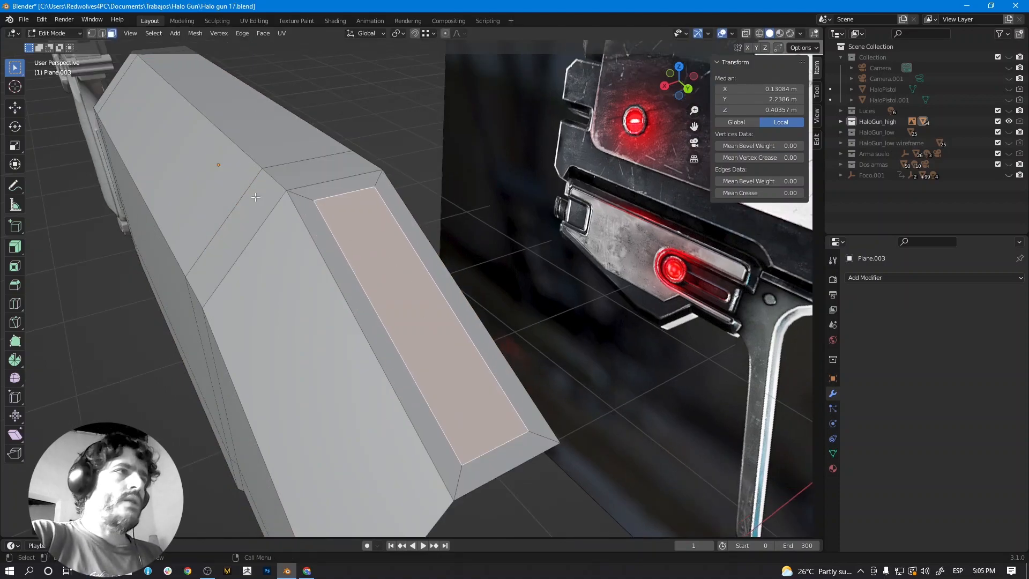
pyautogui.click(103, 34)
pyautogui.click(345, 191)
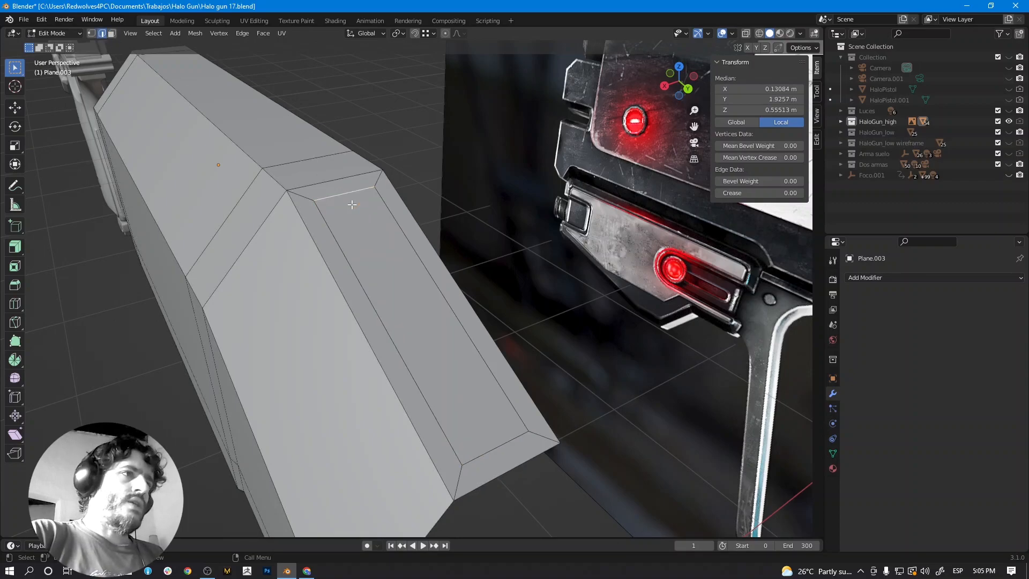
pyautogui.keyDown('shift'); pyautogui.moveTo(386, 290); pyautogui.dragTo(347, 234, button='middle'); pyautogui.keyUp('shift')
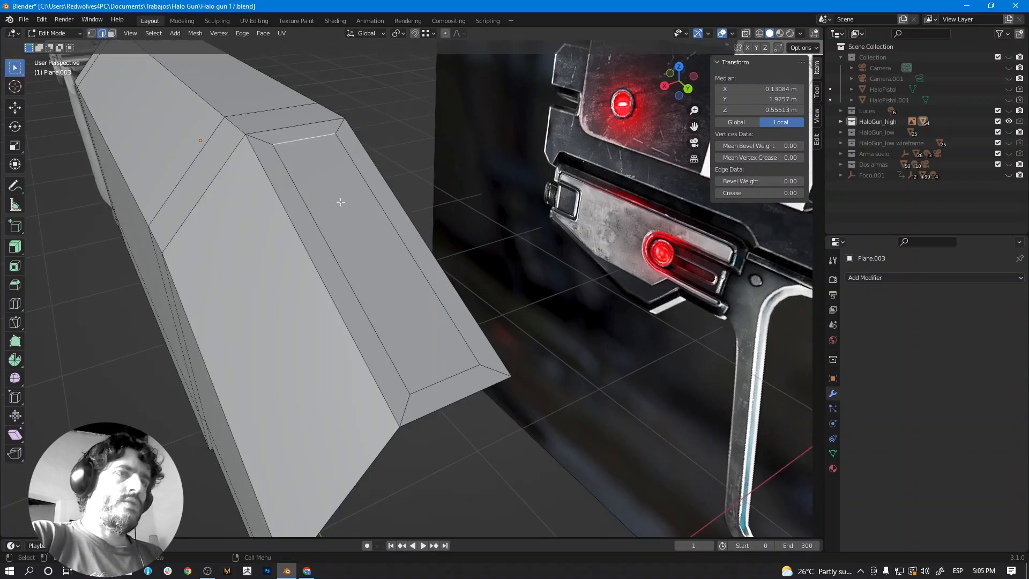
pyautogui.scroll(-5, 339, 200)
pyautogui.keyDown('shift'); pyautogui.moveTo(295, 225); pyautogui.dragTo(412, 331, button='middle'); pyautogui.keyUp('shift')
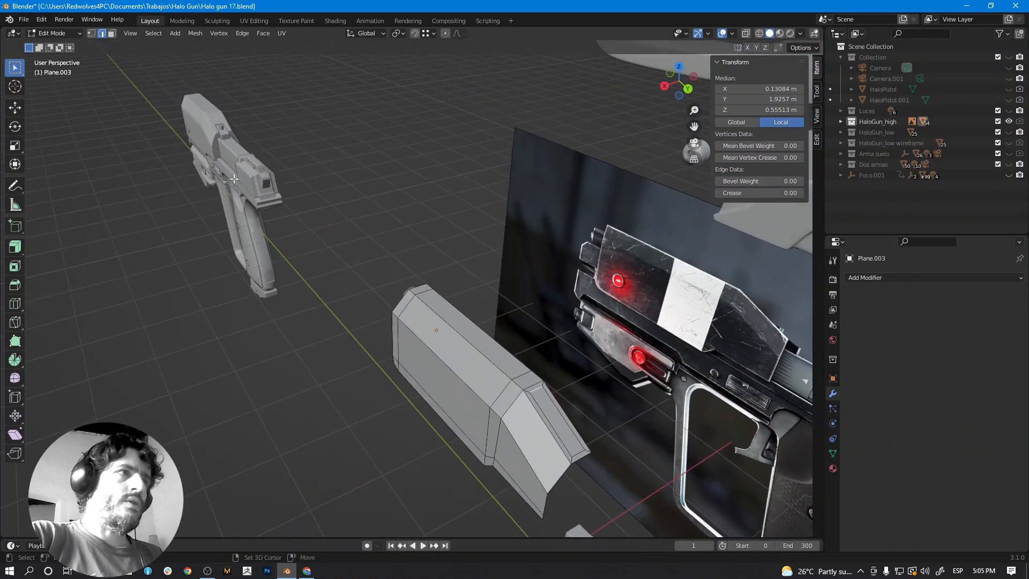
pyautogui.scroll(6, 551, 405)
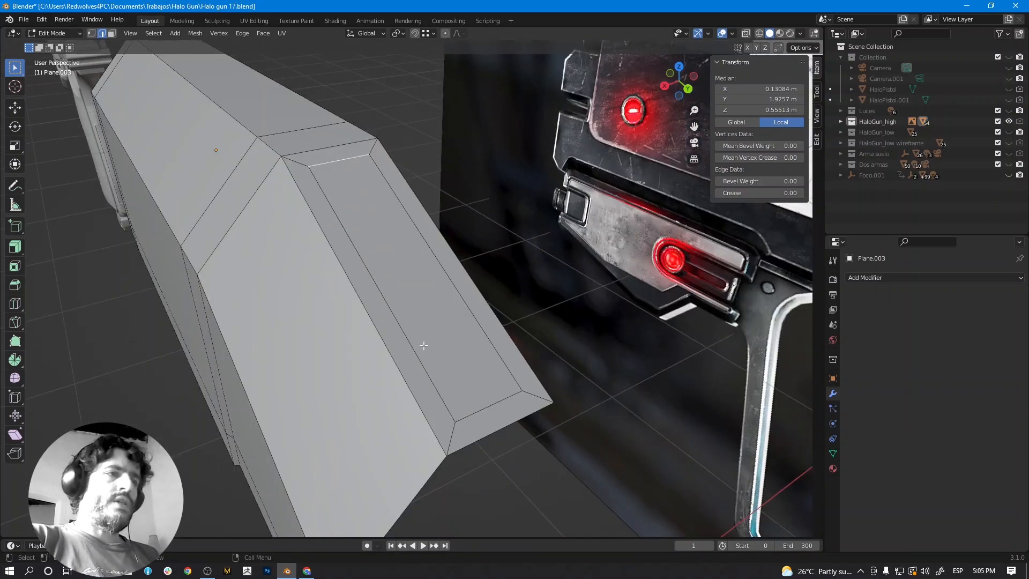
pyautogui.press('g')
pyautogui.rightClick(429, 338)
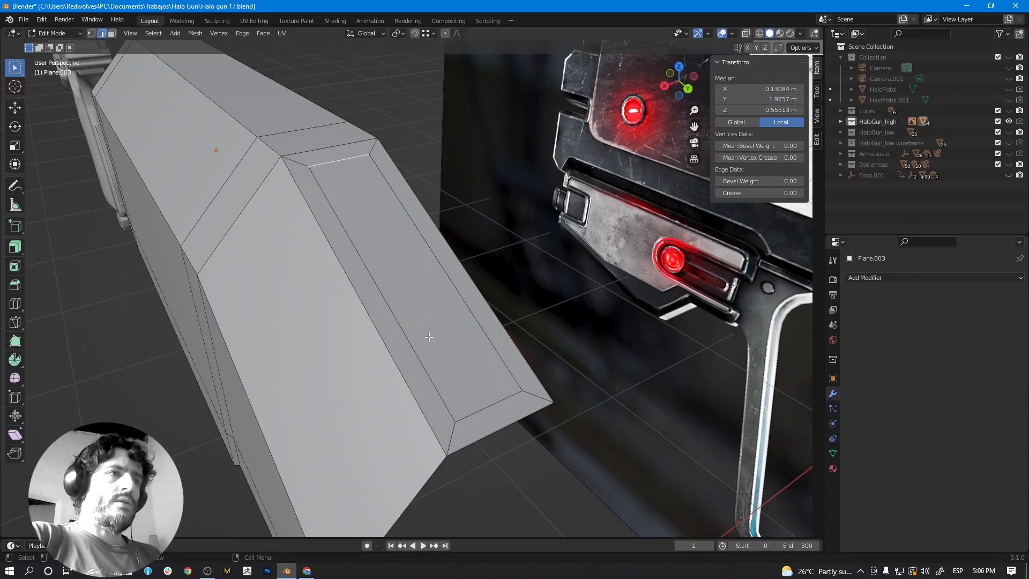
pyautogui.moveTo(433, 330); pyautogui.dragTo(520, 280, button='middle')
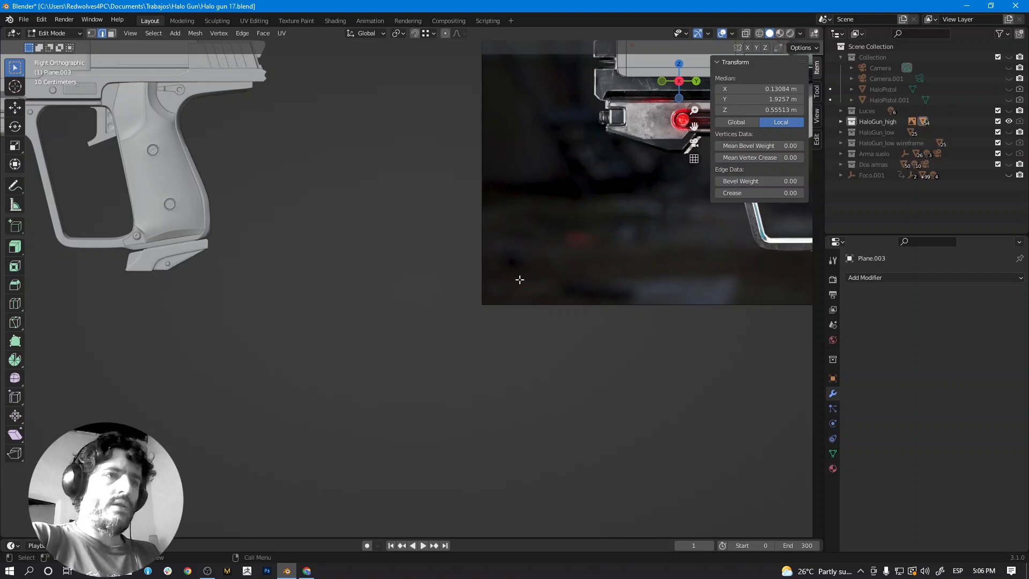
pyautogui.scroll(5, 520, 279)
pyautogui.scroll(-8, 487, 327)
pyautogui.moveTo(486, 327); pyautogui.dragTo(473, 342, button='middle')
pyautogui.press('g')
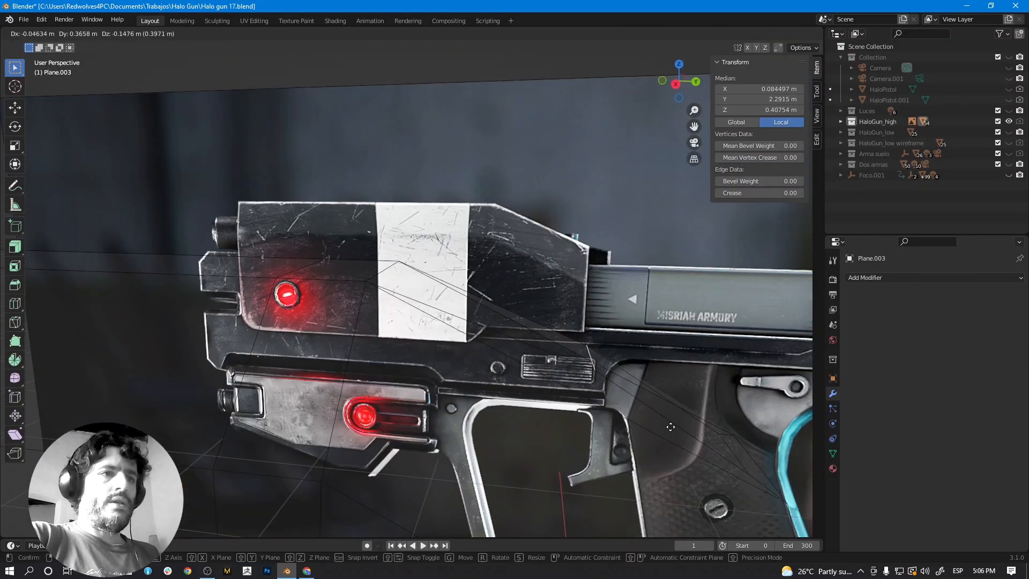
pyautogui.rightClick(684, 425)
pyautogui.hotkey('shift', 'z')
pyautogui.keyDown('shift'); pyautogui.moveTo(662, 423); pyautogui.dragTo(604, 400, button='middle'); pyautogui.keyUp('shift')
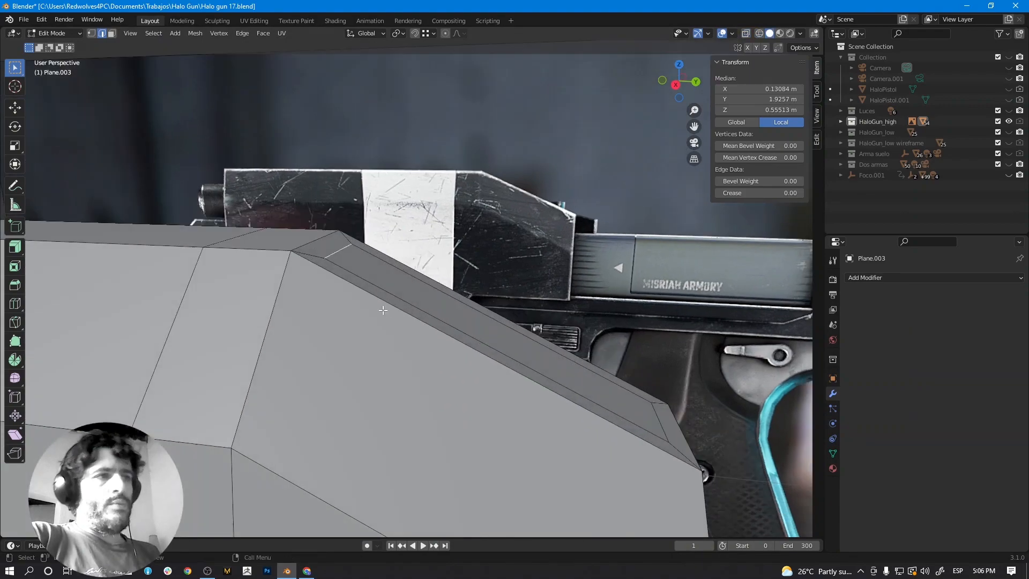
pyautogui.press('g')
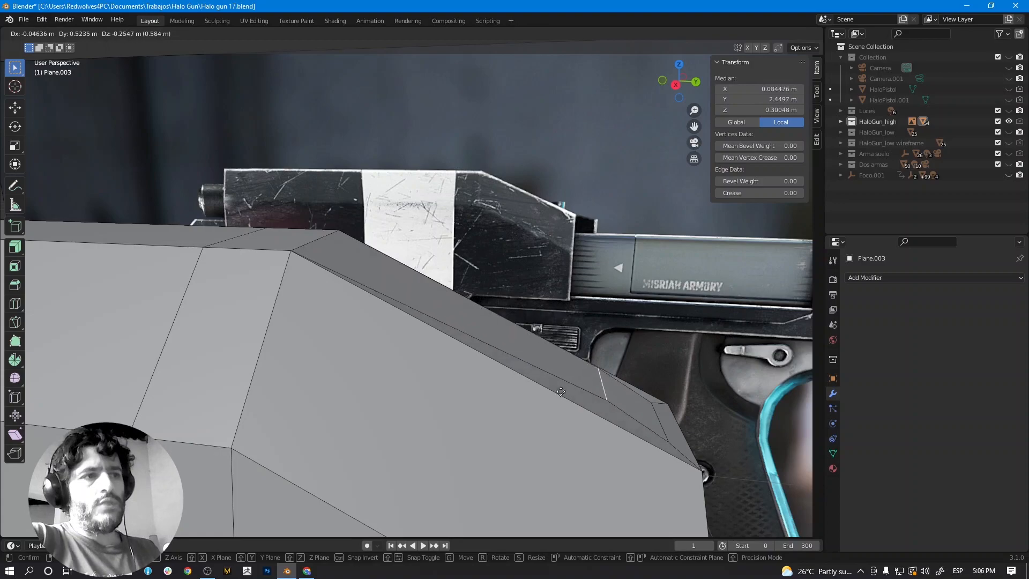
pyautogui.rightClick(442, 331)
# Slide the inset's upper edge down the slope to local Y about 2.34 m.
pyautogui.moveTo(443, 332); pyautogui.dragTo(370, 302, button='middle')
pyautogui.press('g')
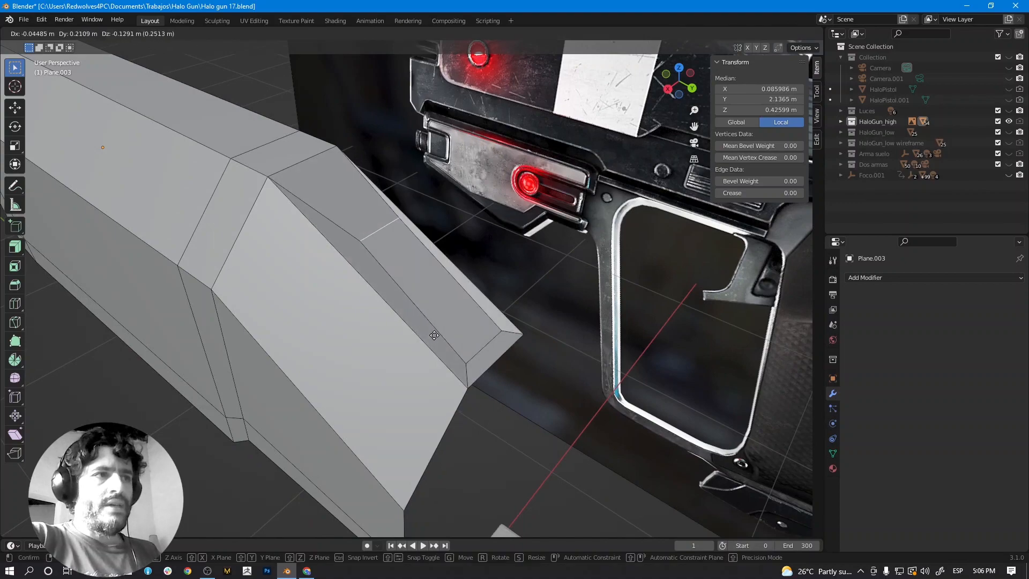
pyautogui.press('g')
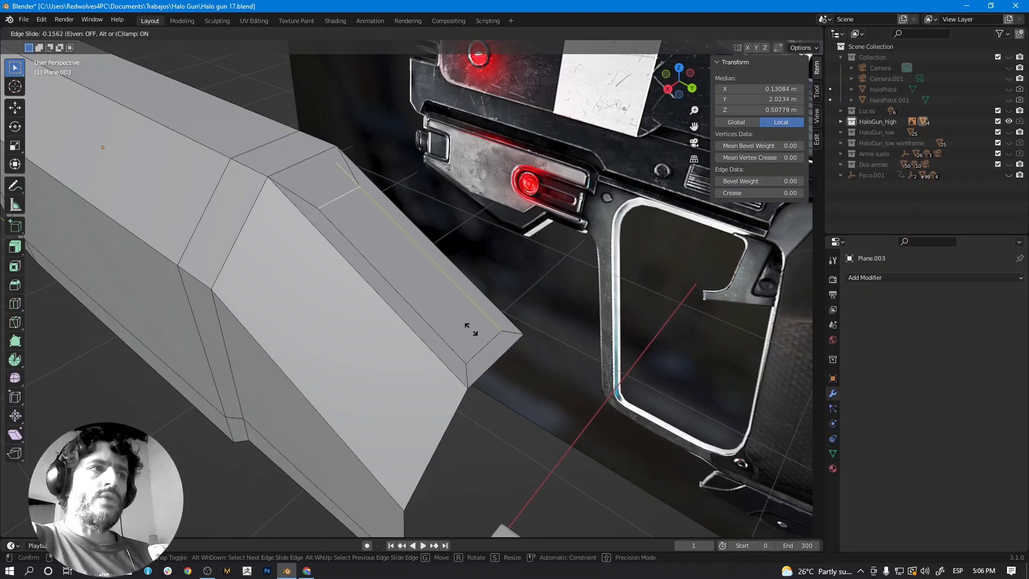
pyautogui.click(535, 370)
# Delete the thin inset border face along the housing's centre line.
pyautogui.moveTo(535, 370); pyautogui.dragTo(427, 337, button='middle')
pyautogui.click(111, 33)
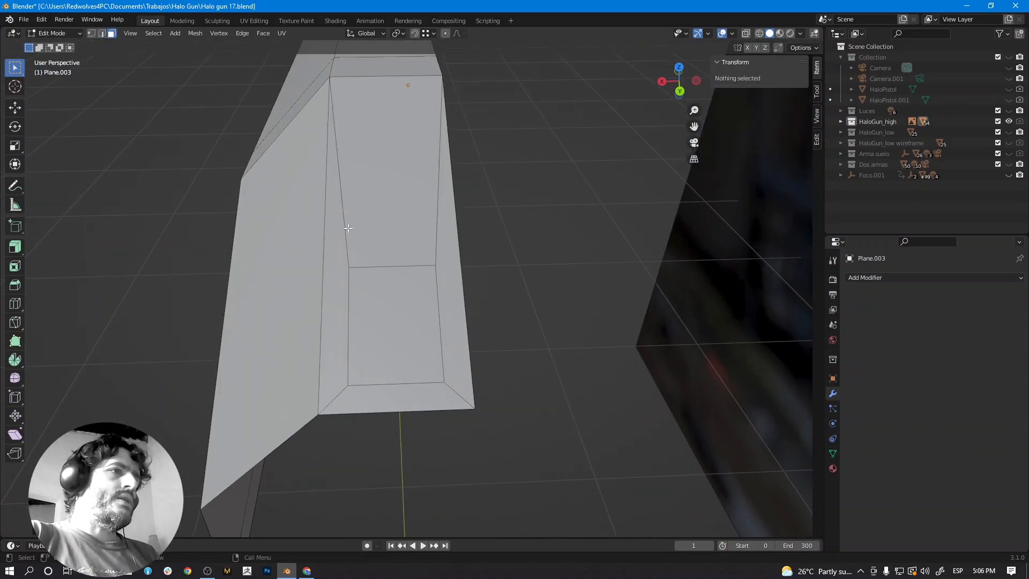
pyautogui.click(440, 295)
pyautogui.press('x')
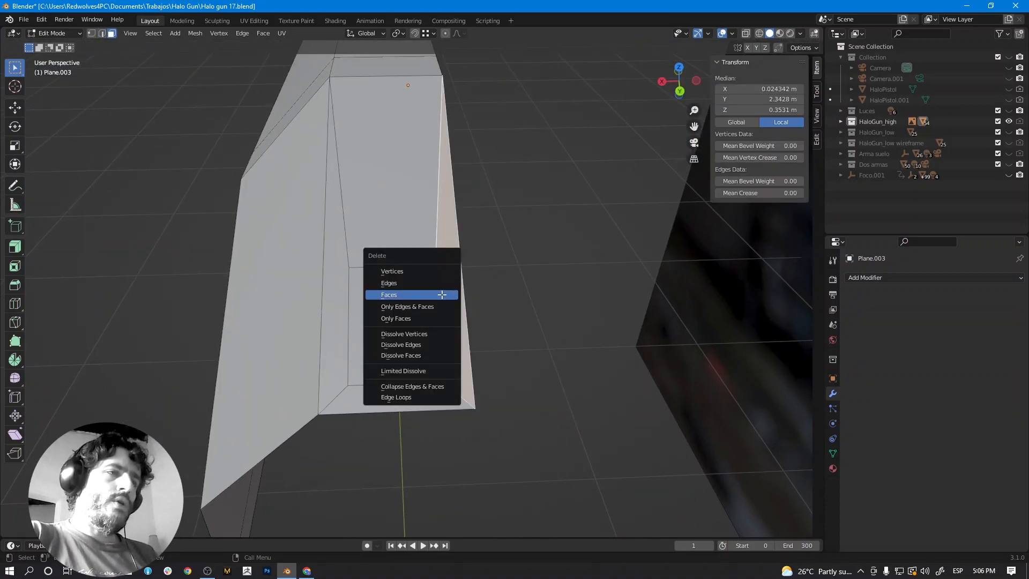
pyautogui.click(443, 295)
# Move the inset's two inner vertices along X onto the housing's centre line, at local X 0 m.
pyautogui.click(93, 34)
pyautogui.click(434, 262)
pyautogui.keyDown('shift'); pyautogui.moveTo(434, 266); pyautogui.dragTo(424, 280, button='middle'); pyautogui.keyUp('shift')
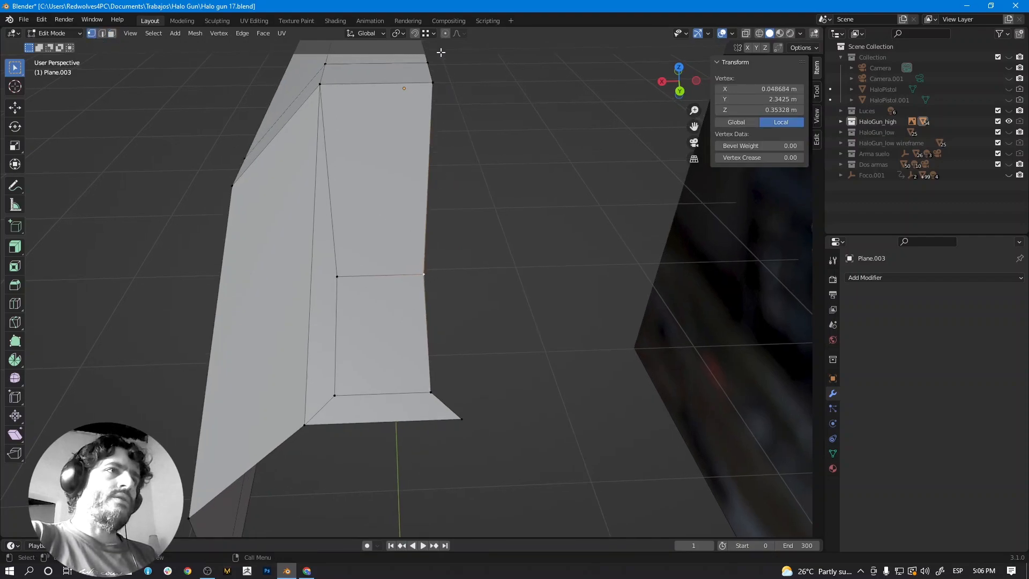
pyautogui.click(15, 108)
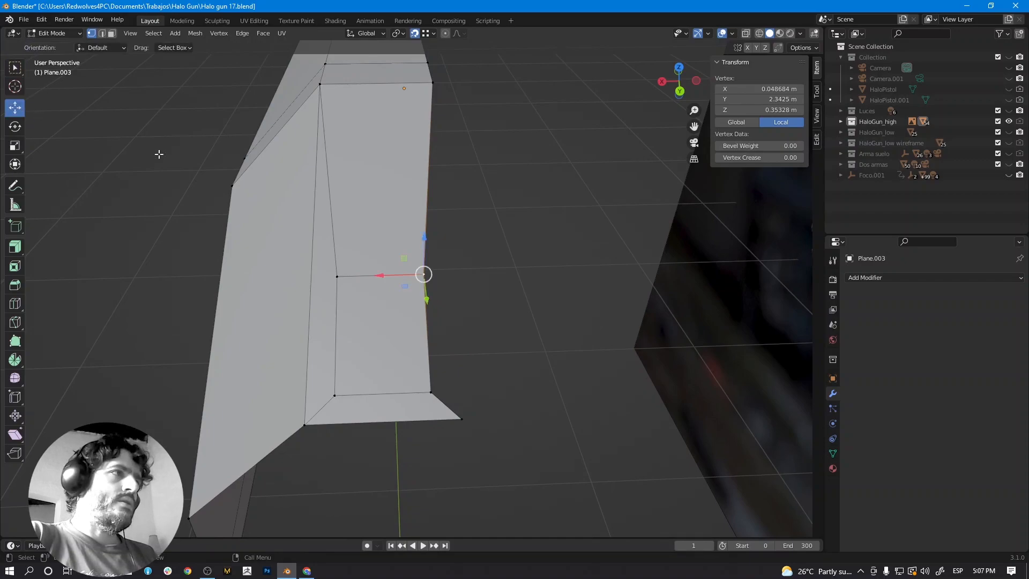
pyautogui.moveTo(387, 275); pyautogui.dragTo(412, 275)
pyautogui.click(432, 391)
pyautogui.moveTo(393, 393); pyautogui.dragTo(435, 272)
# Examine the sloped top and the narrow triangular border face beside the inset from several angles.
pyautogui.moveTo(432, 380); pyautogui.dragTo(432, 354, button='middle')
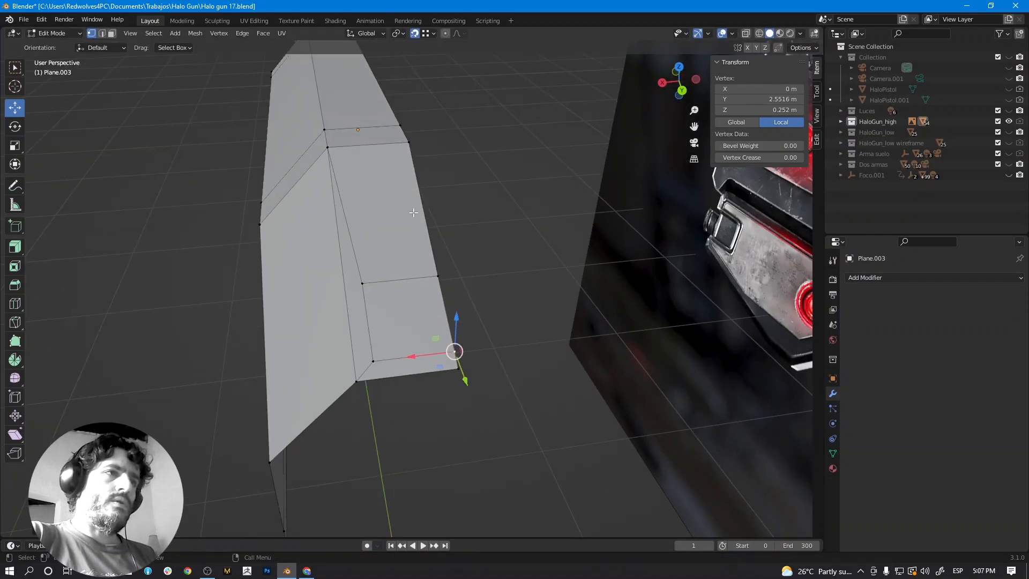
pyautogui.moveTo(409, 256); pyautogui.dragTo(451, 300, button='middle')
pyautogui.moveTo(386, 264); pyautogui.dragTo(399, 291, button='middle')
pyautogui.click(112, 33)
pyautogui.click(409, 258)
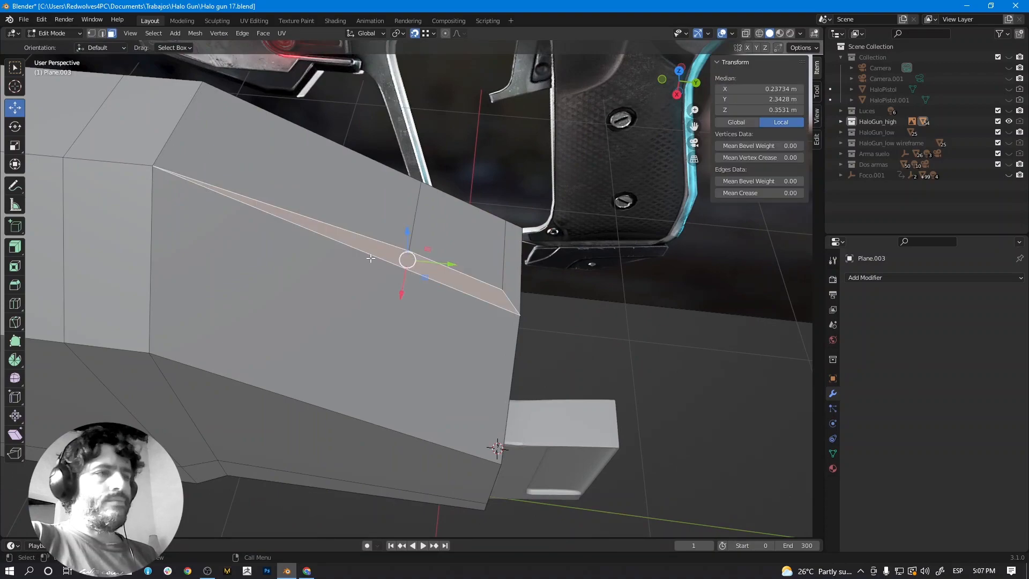
pyautogui.moveTo(370, 259); pyautogui.dragTo(446, 289, button='middle')
pyautogui.moveTo(385, 275); pyautogui.dragTo(425, 274, button='middle')
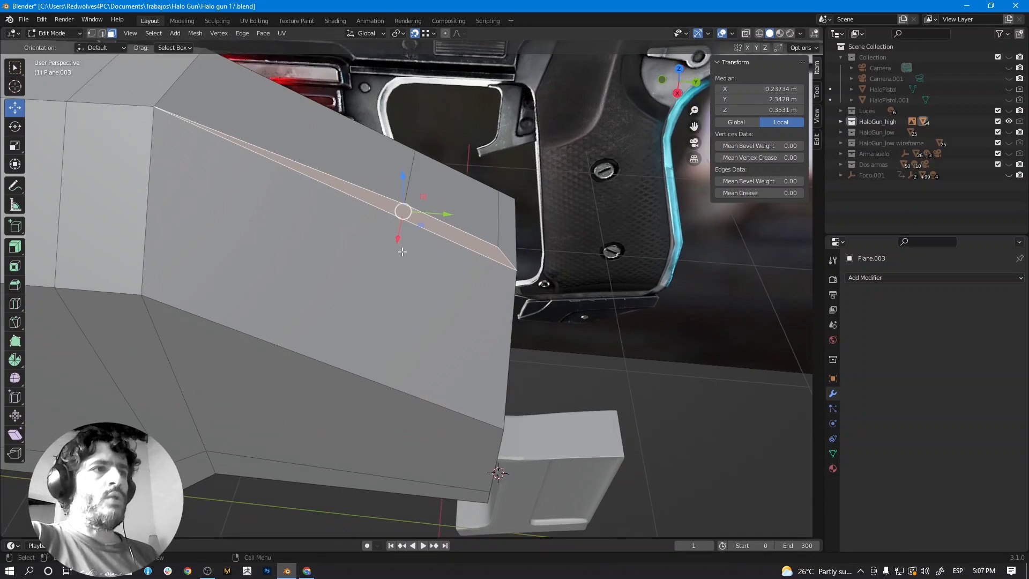
pyautogui.hotkey('alt', 'a')
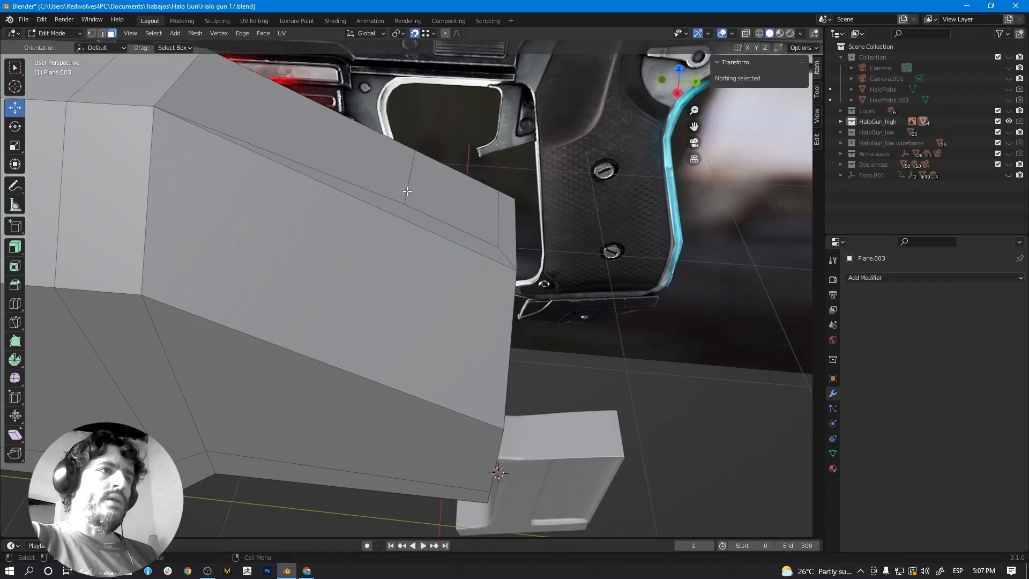
pyautogui.moveTo(407, 191); pyautogui.dragTo(399, 277, button='middle')
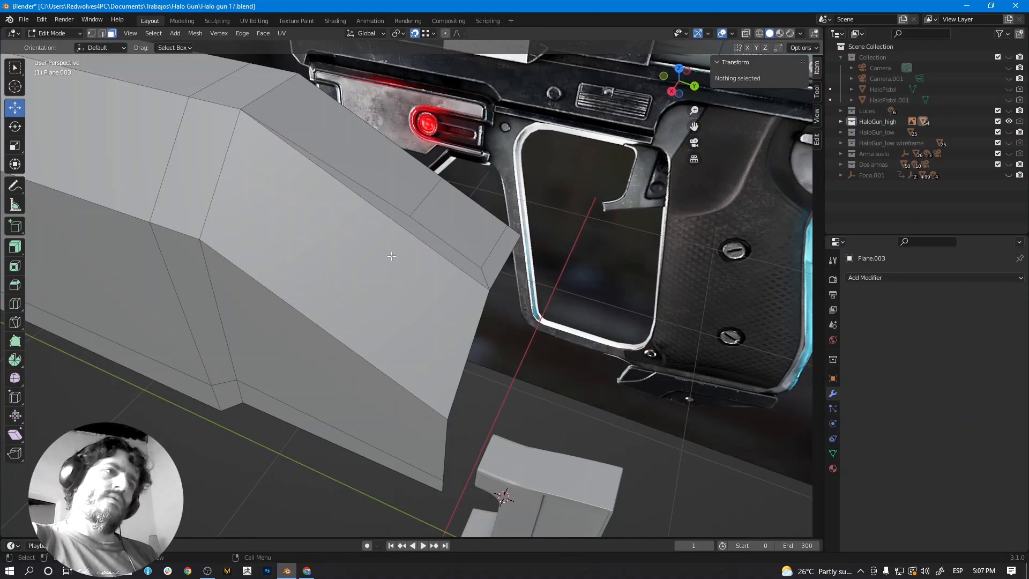
pyautogui.moveTo(432, 298); pyautogui.dragTo(470, 336, button='middle')
# Delete the thin border face at the lower end of the sloped top.
pyautogui.click(484, 323)
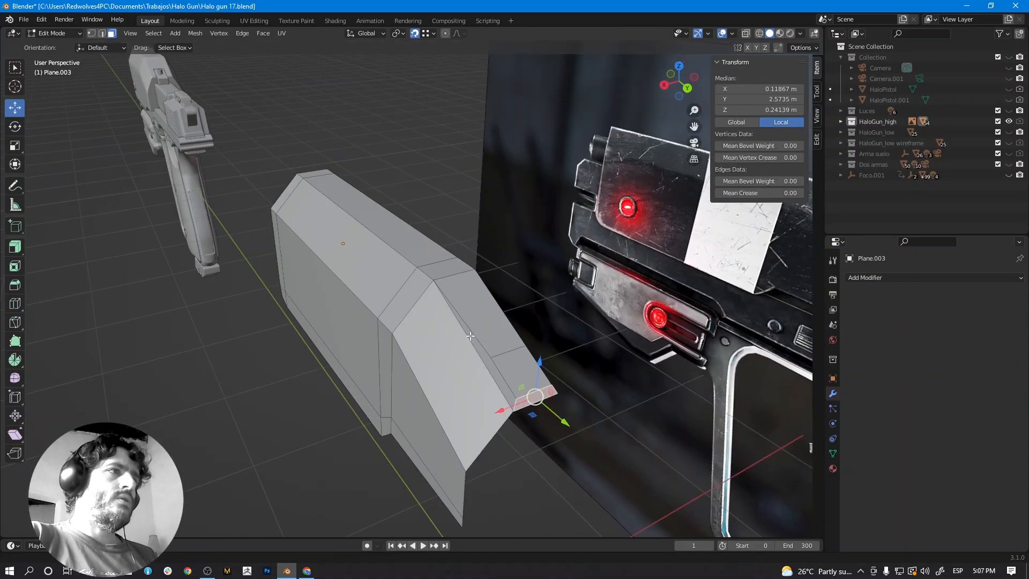
pyautogui.press('x')
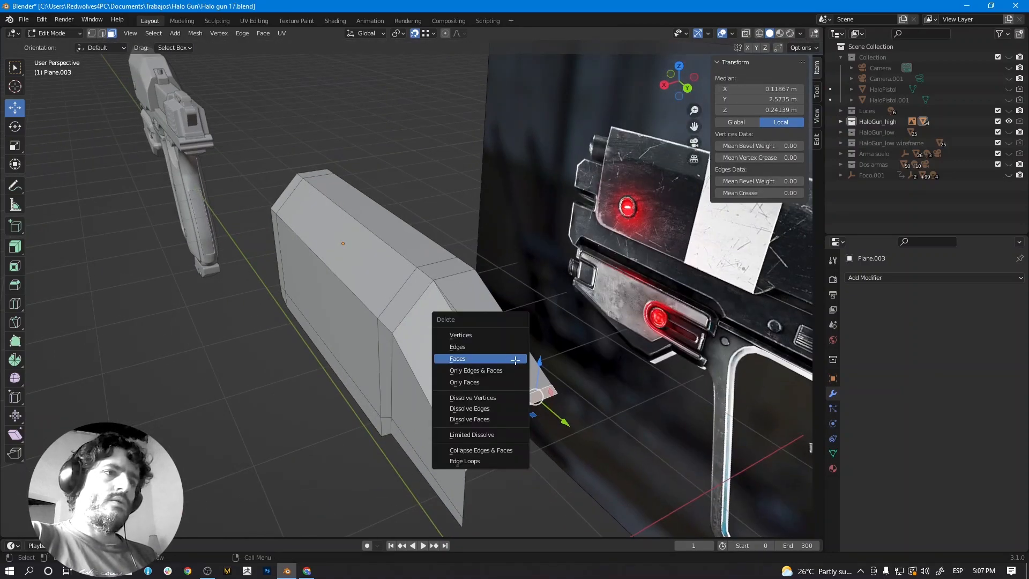
pyautogui.click(515, 358)
pyautogui.scroll(4, 471, 341)
pyautogui.moveTo(471, 340); pyautogui.dragTo(464, 381, button='middle')
pyautogui.click(516, 321)
pyautogui.scroll(-3, 516, 322)
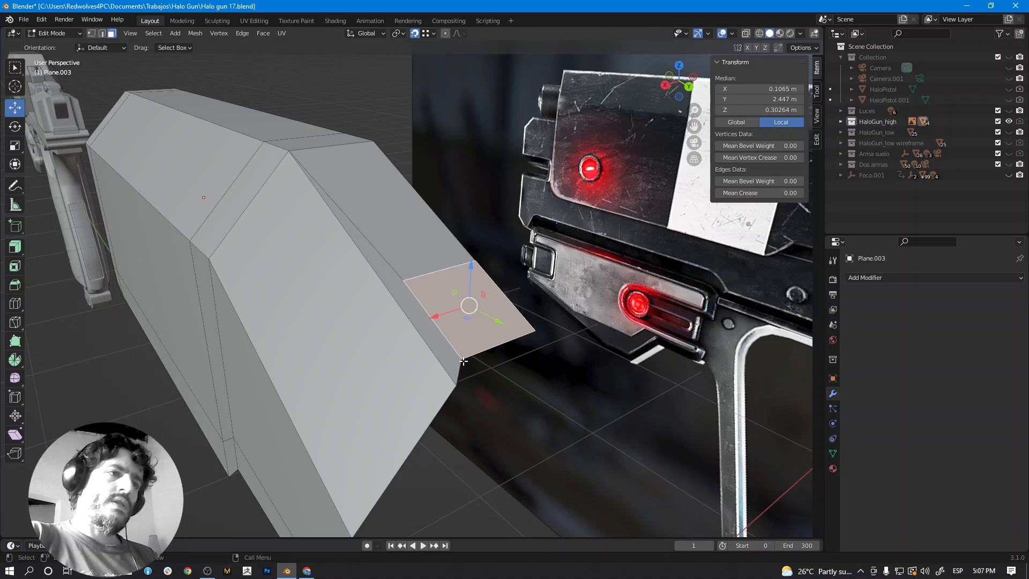
pyautogui.keyDown('shift'); pyautogui.moveTo(475, 381); pyautogui.dragTo(456, 336, button='middle'); pyautogui.keyUp('shift')
pyautogui.scroll(2, 465, 339)
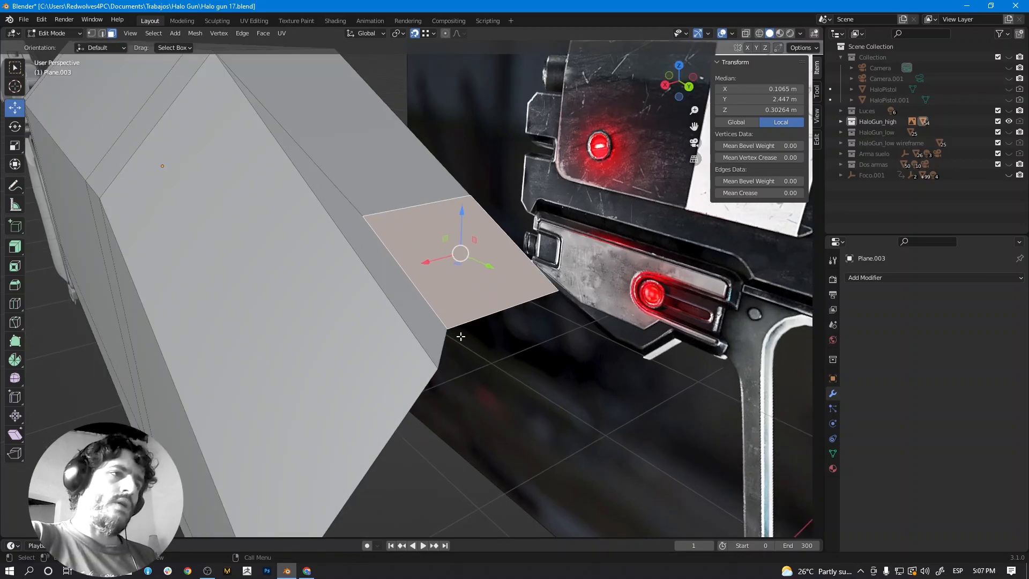
pyautogui.click(91, 35)
pyautogui.click(449, 325)
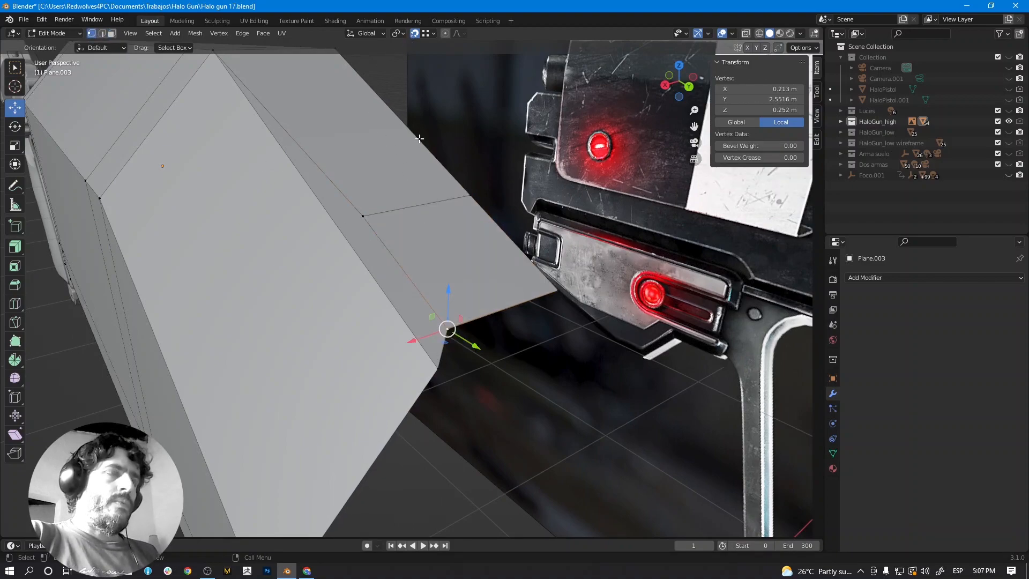
pyautogui.hotkey('shift', 'v')
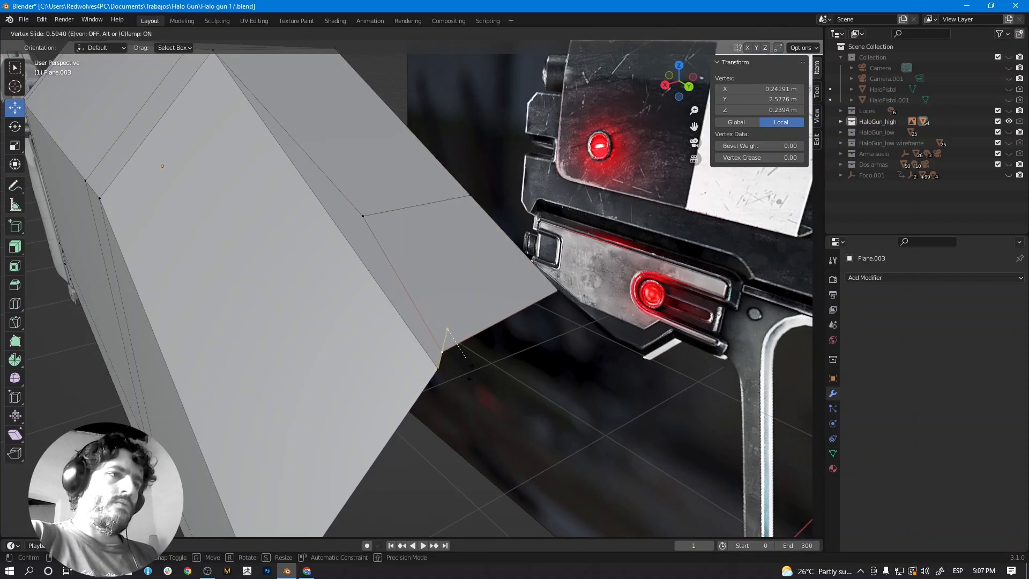
pyautogui.rightClick(475, 364)
# Slide the inset's lower outer vertex to local Y 2.5516 m and extrude the sloped top's lower face straight down about 0.13 m.
pyautogui.moveTo(471, 337); pyautogui.dragTo(459, 362, button='middle')
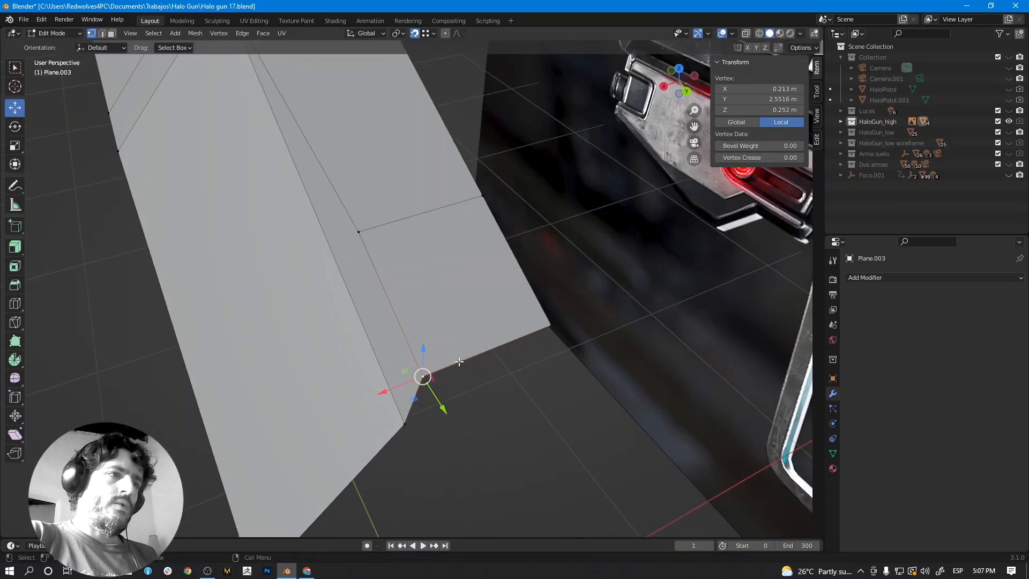
pyautogui.press('3')
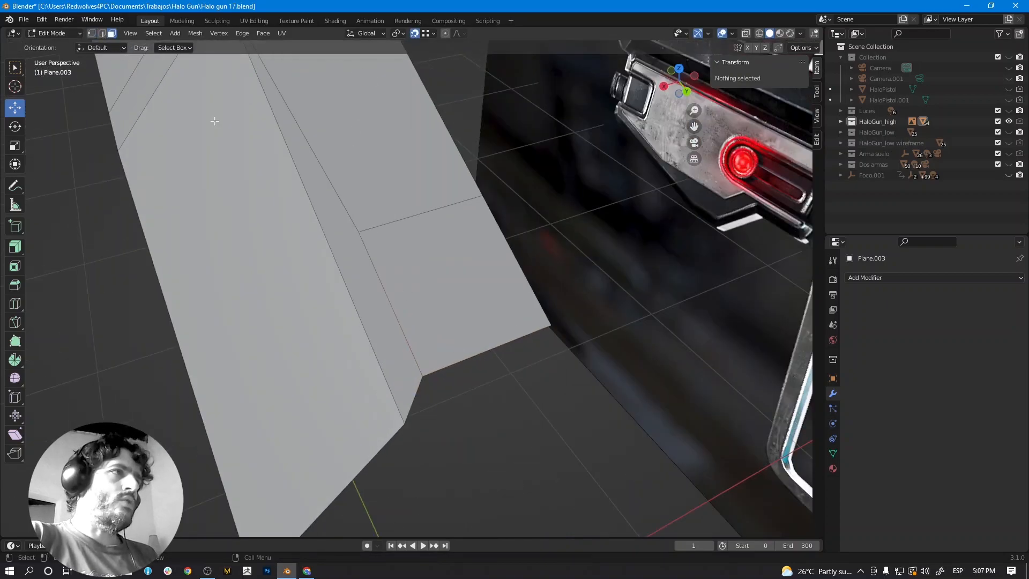
pyautogui.click(452, 284)
pyautogui.scroll(-3, 452, 284)
pyautogui.moveTo(439, 283); pyautogui.dragTo(487, 303, button='middle')
pyautogui.press('e')
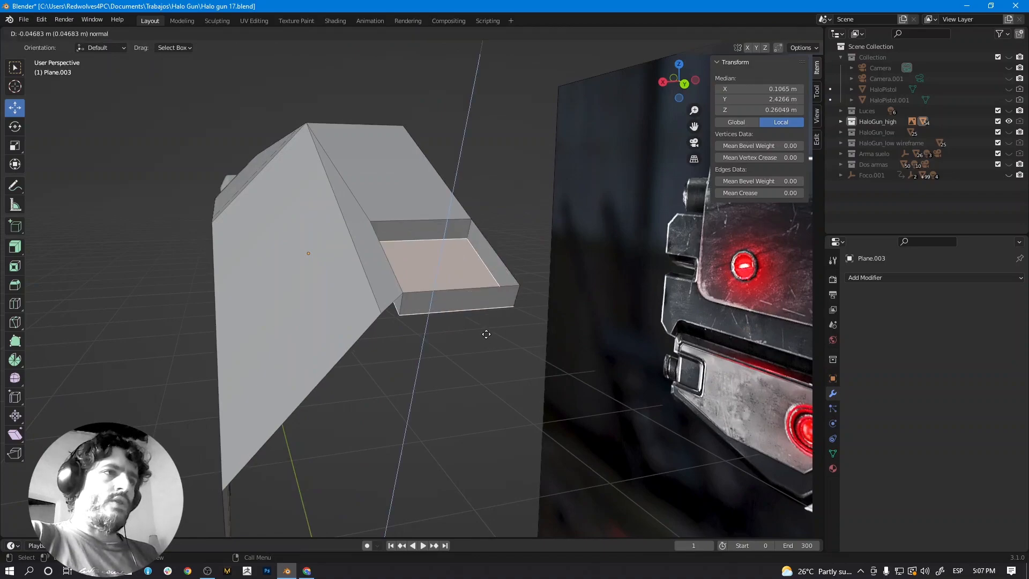
pyautogui.press('z')
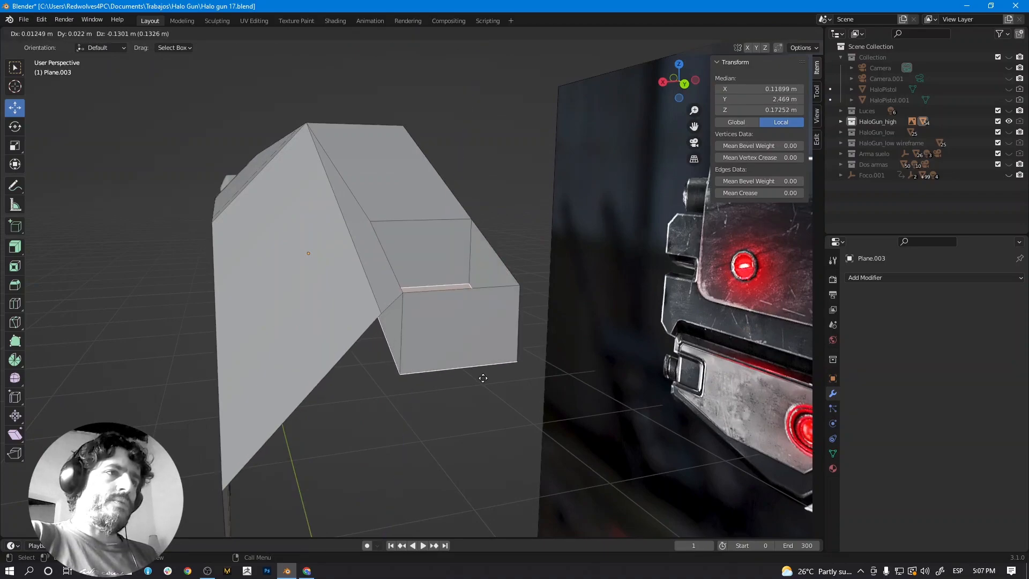
pyautogui.press('z')
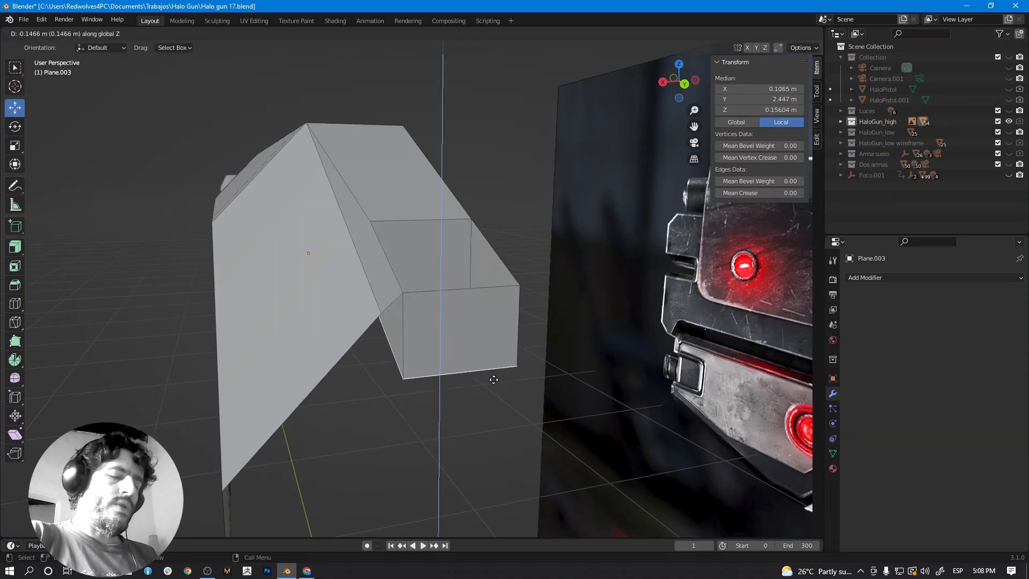
pyautogui.click(494, 370)
# Delete the rear end and centre-line faces of the extruded notch in the sloped top.
pyautogui.moveTo(494, 370); pyautogui.dragTo(461, 392, button='middle')
pyautogui.press('x')
pyautogui.click(491, 319)
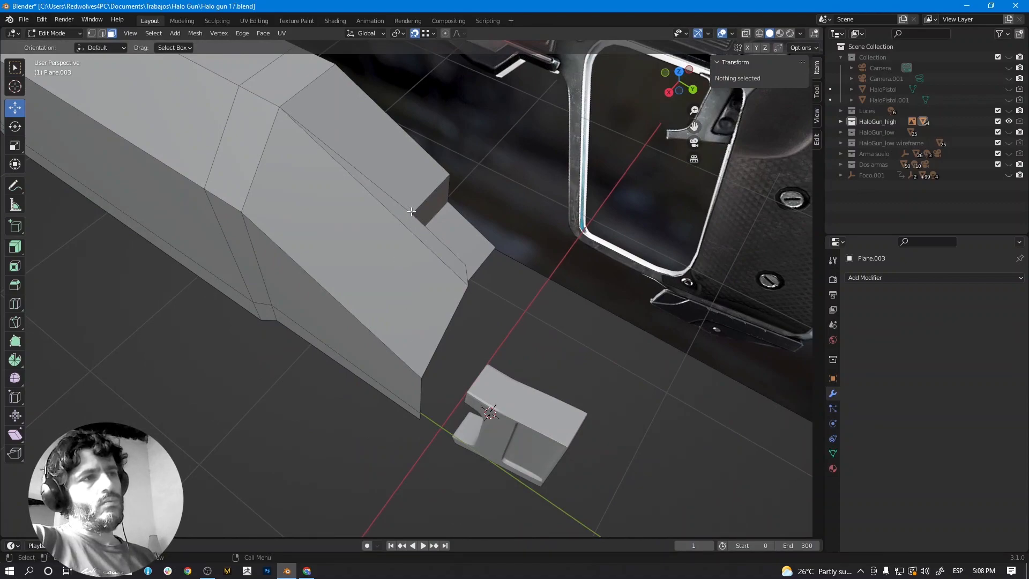
pyautogui.moveTo(408, 293); pyautogui.dragTo(386, 288, button='middle')
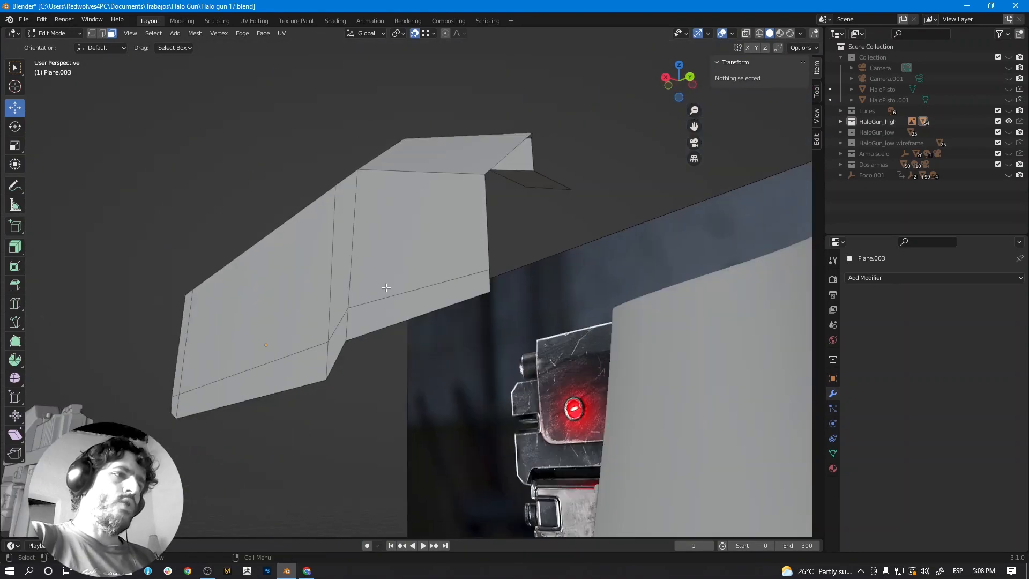
# Extrude the side panel's two rear vertical edges inward along X to about local X 0.41 m, forming a rear lip.
pyautogui.click(102, 34)
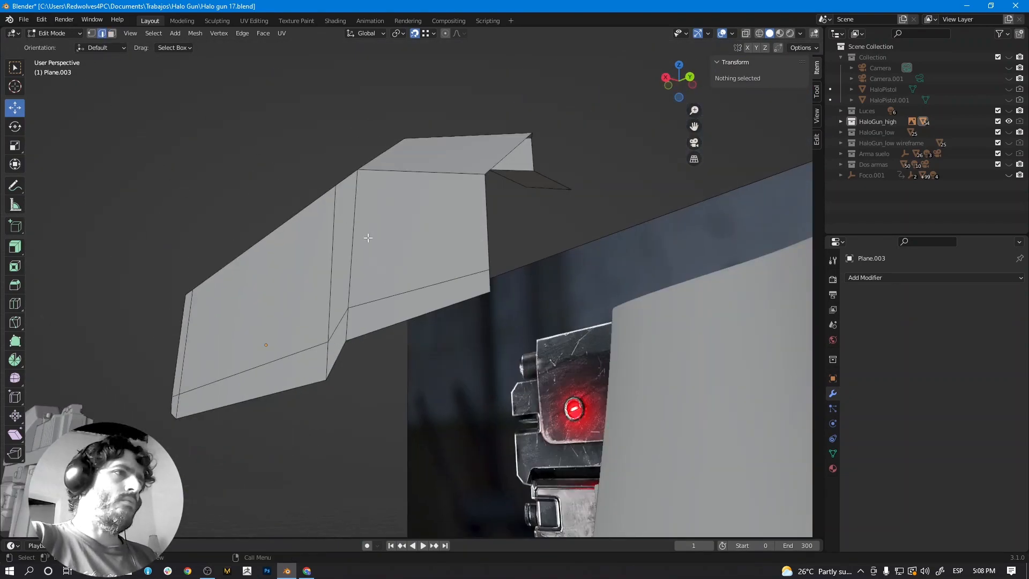
pyautogui.click(485, 221)
pyautogui.moveTo(493, 248); pyautogui.dragTo(439, 281, button='middle')
pyautogui.keyDown('shift'); pyautogui.click(446, 295); pyautogui.keyUp('shift')
pyautogui.press('g')
pyautogui.press('x')
pyautogui.click(504, 322)
# Try to fill the sloped gap between the side panel's upper rear edge and the top of the lip.
pyautogui.moveTo(438, 188); pyautogui.dragTo(433, 198, button='middle')
pyautogui.click(320, 283)
pyautogui.click(355, 207)
pyautogui.press('f')
pyautogui.moveTo(417, 245); pyautogui.dragTo(439, 239, button='middle')
pyautogui.press('f')
pyautogui.press('f')
pyautogui.press('f')
pyautogui.press('f')
# Try to fill the area between the rear lip and the notch, and undo the recent face fills.
pyautogui.click(374, 258)
pyautogui.click(323, 263)
pyautogui.press('f')
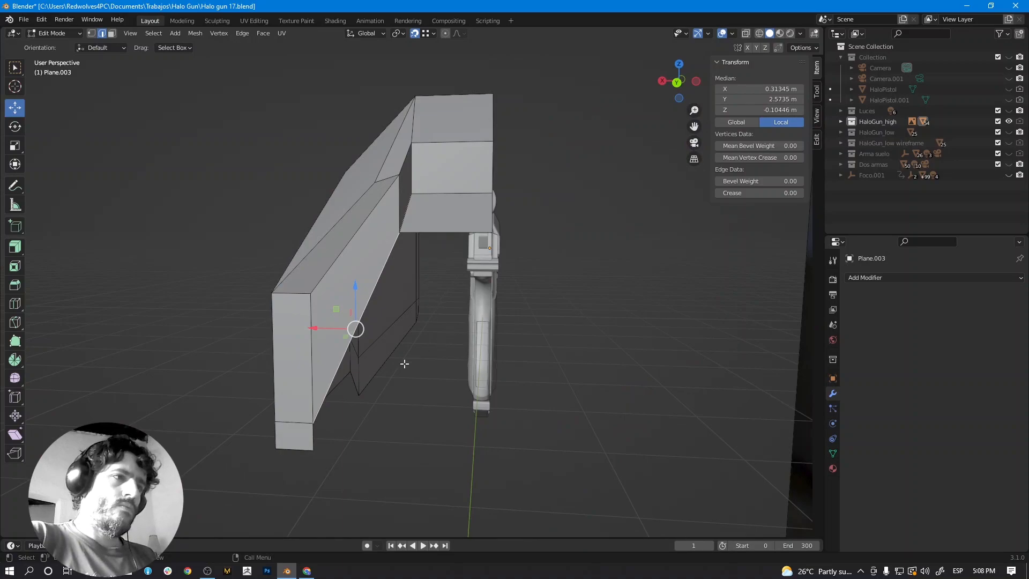
pyautogui.press('f')
pyautogui.hotkey('ctrl', 'z')
pyautogui.hotkey('ctrl', 'z')
pyautogui.hotkey('ctrl', 'z')
pyautogui.hotkey('ctrl', 'z')
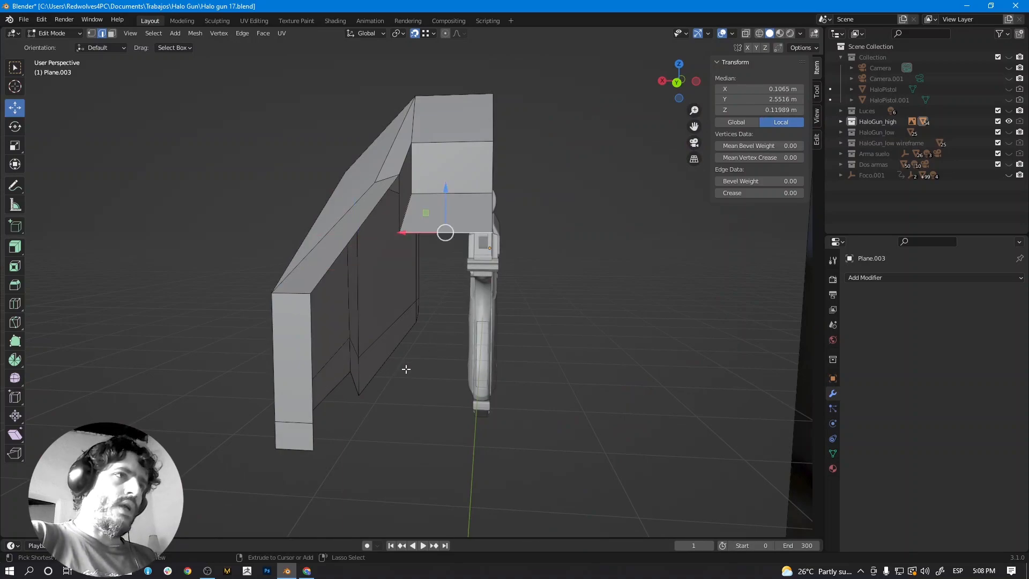
# Move the notch's rear outer and centre-line vertices along Y to local Y 2.5954 m, flush with the housing's rear edge.
pyautogui.moveTo(408, 369); pyautogui.dragTo(335, 428, button='middle')
pyautogui.keyDown('shift'); pyautogui.moveTo(396, 394); pyautogui.dragTo(513, 429, button='middle'); pyautogui.keyUp('shift')
pyautogui.scroll(3, 514, 398)
pyautogui.click(92, 33)
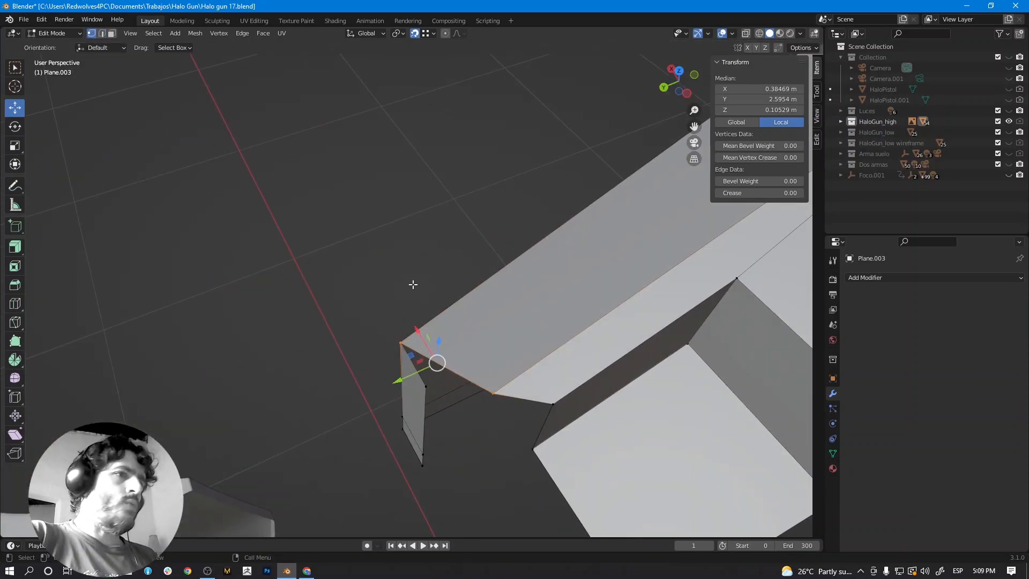
pyautogui.click(548, 404)
pyautogui.keyDown('shift'); pyautogui.moveTo(549, 404); pyautogui.dragTo(466, 376, button='middle'); pyautogui.keyUp('shift')
pyautogui.keyDown('shift'); pyautogui.click(470, 372); pyautogui.keyUp('shift')
pyautogui.moveTo(425, 379); pyautogui.dragTo(413, 326)
pyautogui.moveTo(420, 370); pyautogui.dragTo(611, 437, button='middle')
pyautogui.click(620, 441)
pyautogui.moveTo(583, 458); pyautogui.dragTo(565, 466)
pyautogui.moveTo(566, 466); pyautogui.dragTo(491, 301, button='middle')
pyautogui.press('ctrl+KP_1')
pyautogui.press('Right')
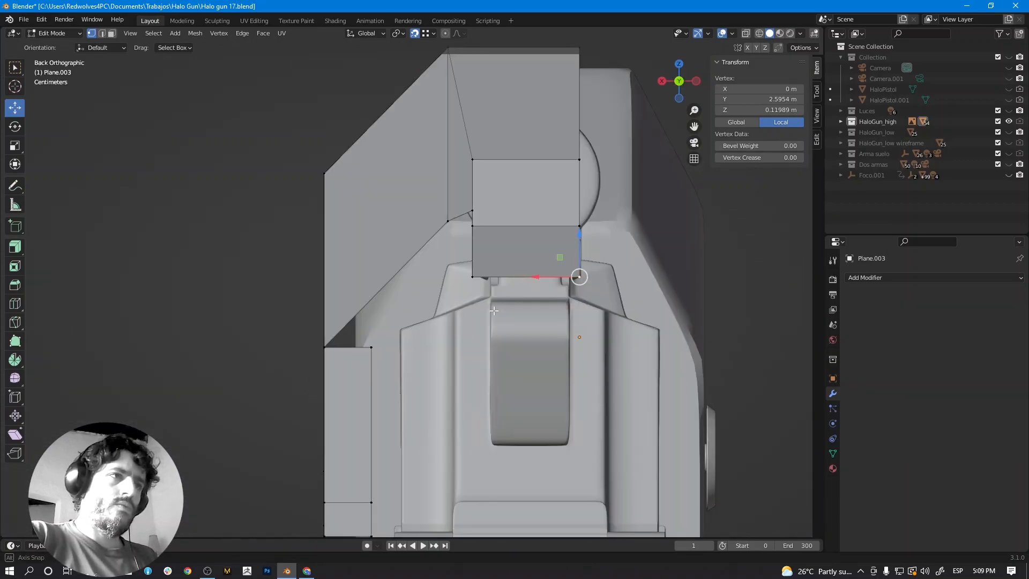
pyautogui.click(429, 237)
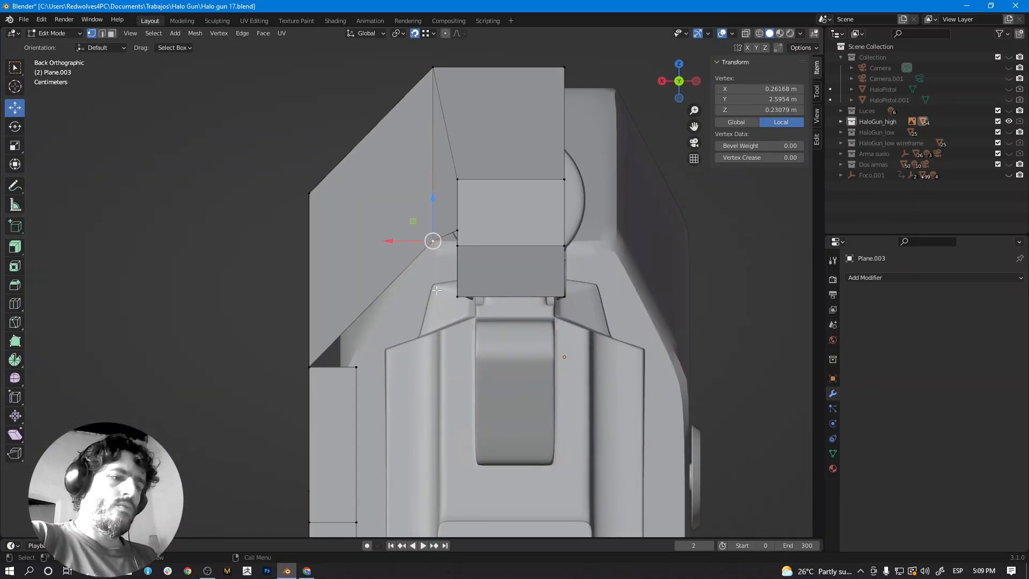
pyautogui.press('g')
pyautogui.press('z')
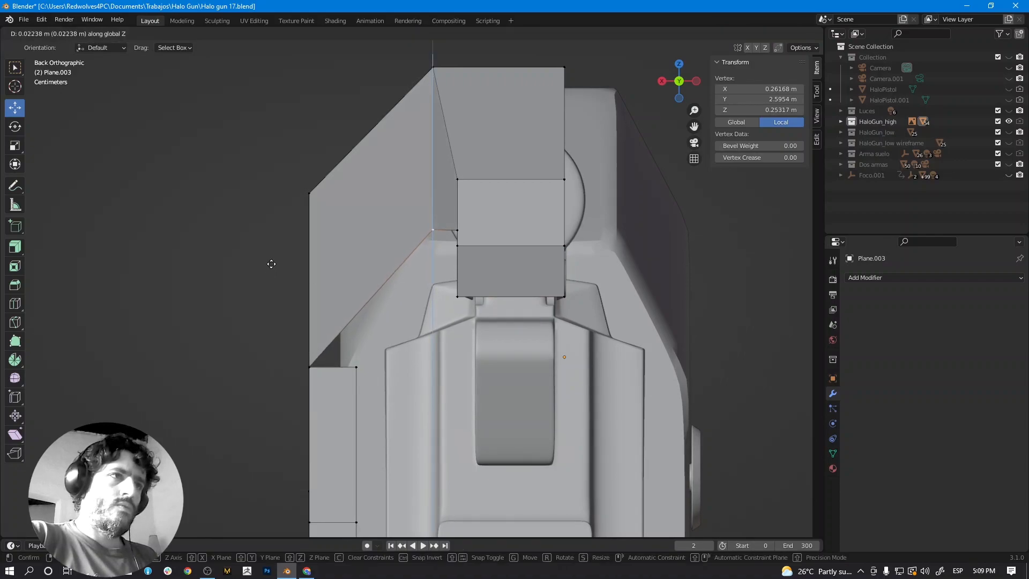
pyautogui.rightClick(272, 264)
# Lower the notch's upper outer rear vertex along Z to local Z 0.23079 m, level with the adjacent slope corner.
pyautogui.moveTo(272, 264); pyautogui.dragTo(351, 354, button='middle')
pyautogui.click(353, 349)
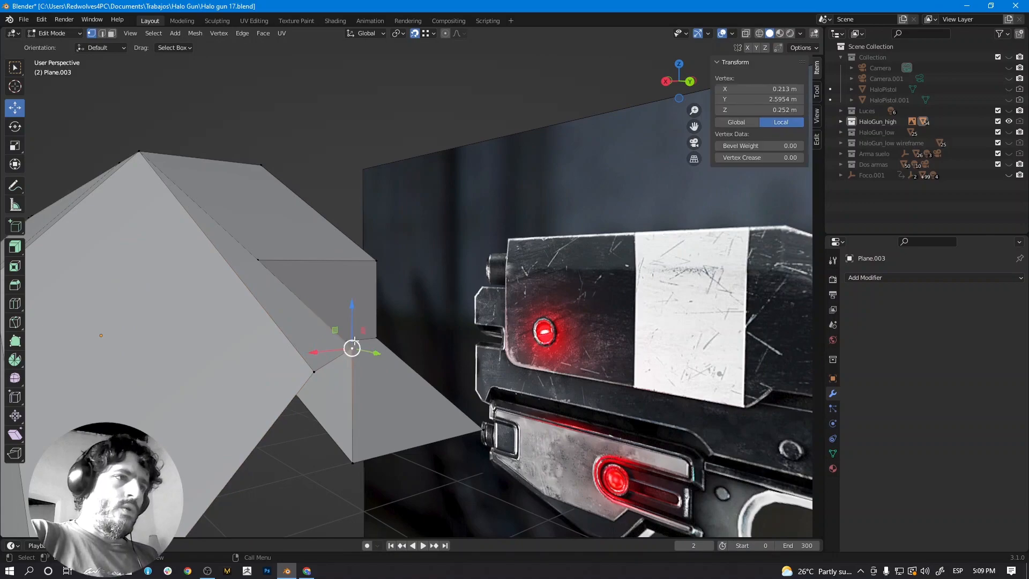
pyautogui.press('g')
pyautogui.press('z')
pyautogui.click(315, 369)
pyautogui.moveTo(374, 359); pyautogui.dragTo(337, 365, button='middle')
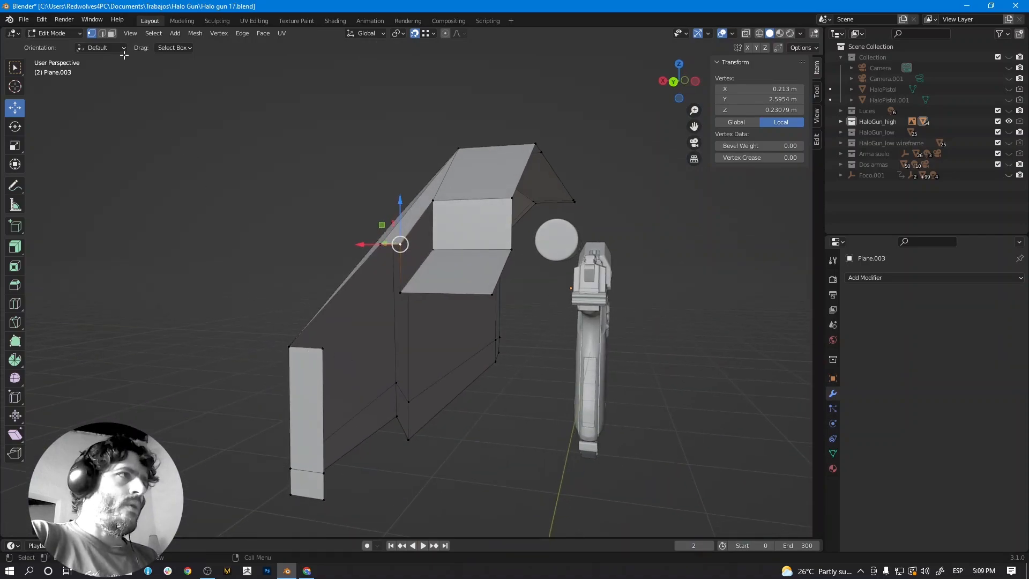
# Fill a sloped strip face between the housing's slanted rear edge, the lip's top edge and the notch's outer corner.
pyautogui.click(103, 34)
pyautogui.moveTo(316, 301); pyautogui.dragTo(359, 290, button='middle')
pyautogui.click(358, 290)
pyautogui.scroll(2, 364, 291)
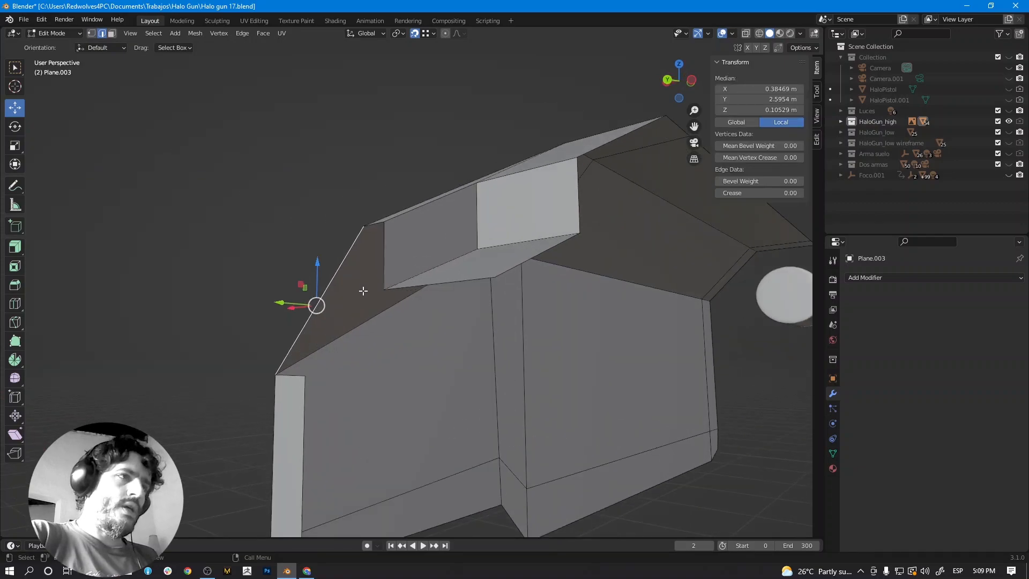
pyautogui.press('f')
# Add a horizontal loop cut around the side panel and rear lip, slid upward from the middle.
pyautogui.moveTo(373, 298); pyautogui.dragTo(414, 294, button='middle')
pyautogui.hotkey('ctrl', 'r')
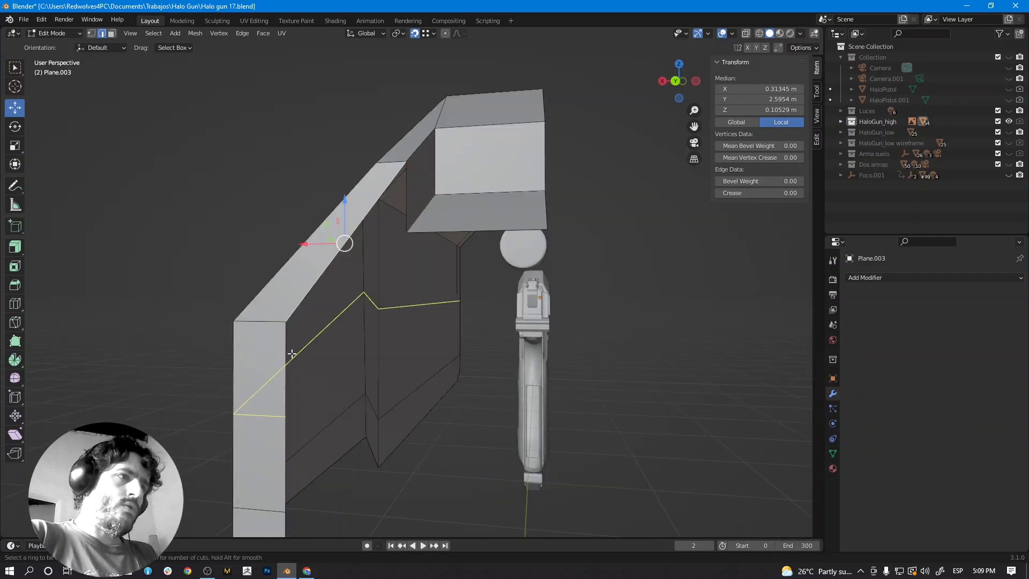
pyautogui.click(287, 357)
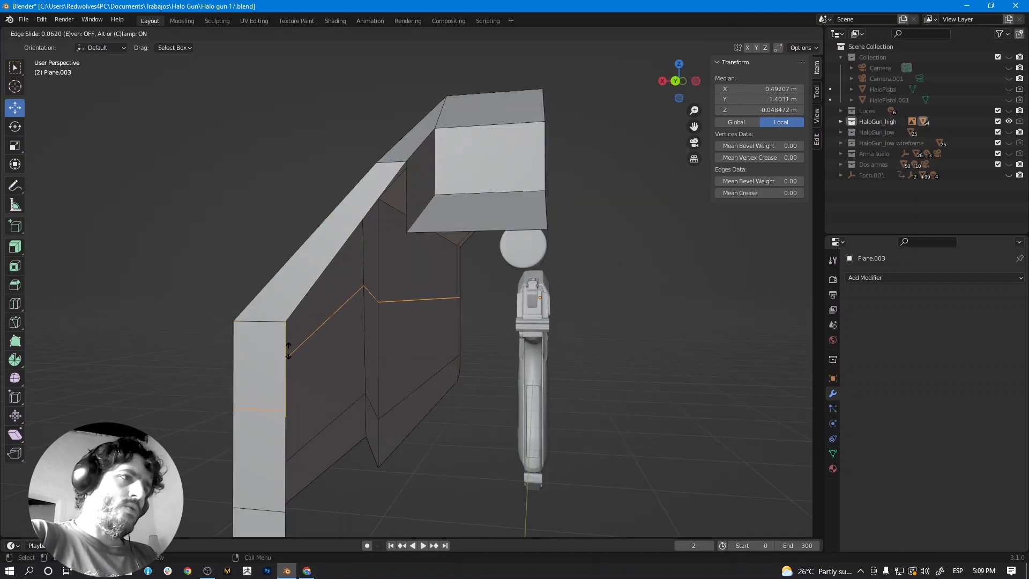
pyautogui.click(286, 338)
# Fill the slanted rear face below the sloped strip, between the lip's upper inner edge and the notch's outer rear edge.
pyautogui.click(296, 365)
pyautogui.keyDown('shift'); pyautogui.click(399, 210); pyautogui.keyUp('shift')
pyautogui.moveTo(399, 209); pyautogui.dragTo(410, 258, button='middle')
pyautogui.scroll(-3, 431, 331)
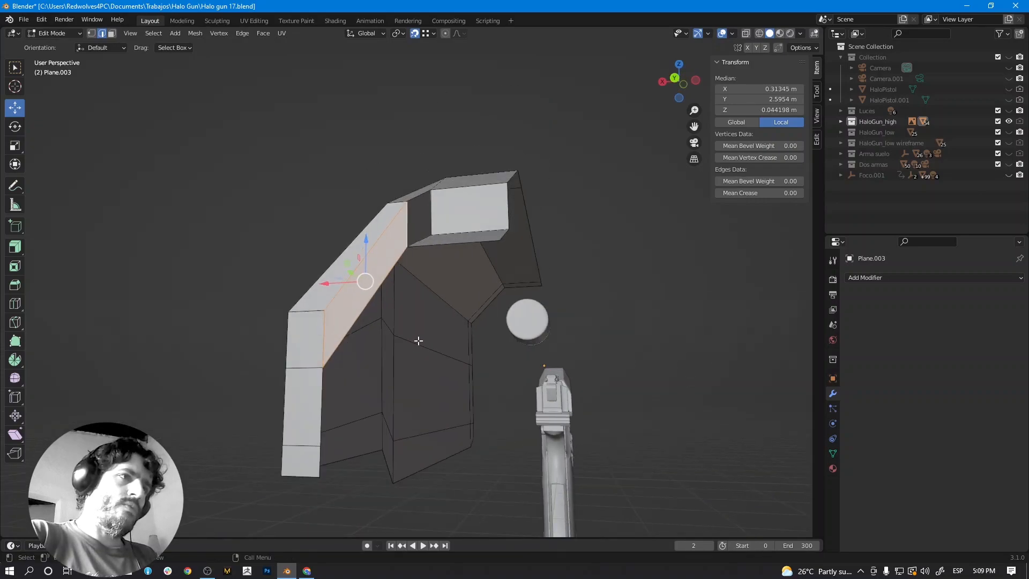
pyautogui.moveTo(423, 333); pyautogui.dragTo(450, 267, button='middle')
# Extrude the notch floor's rear centre-line vertex down along Z to local Z -0.15368 m, level with the lip's loop cut.
pyautogui.click(453, 251)
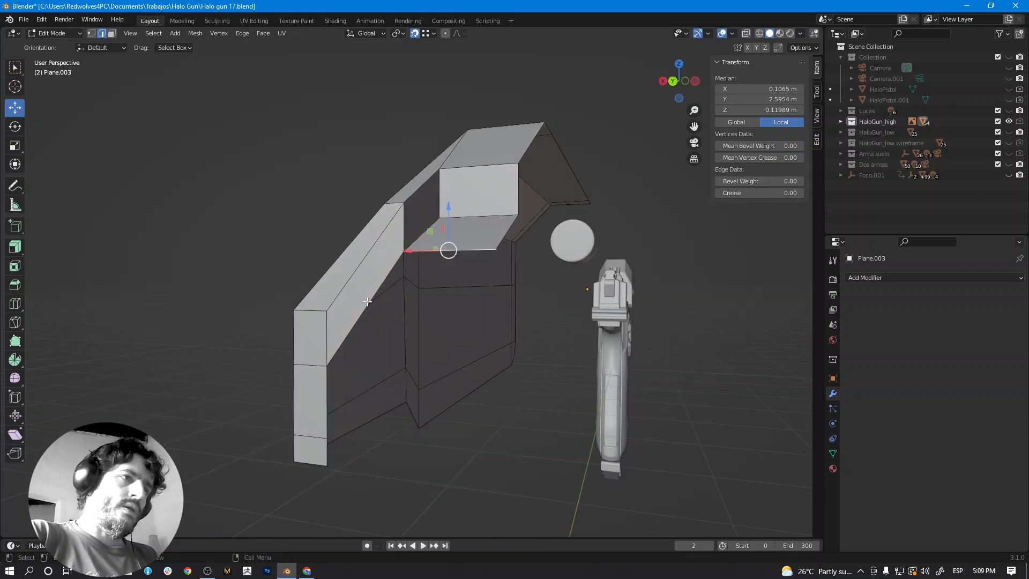
pyautogui.click(91, 33)
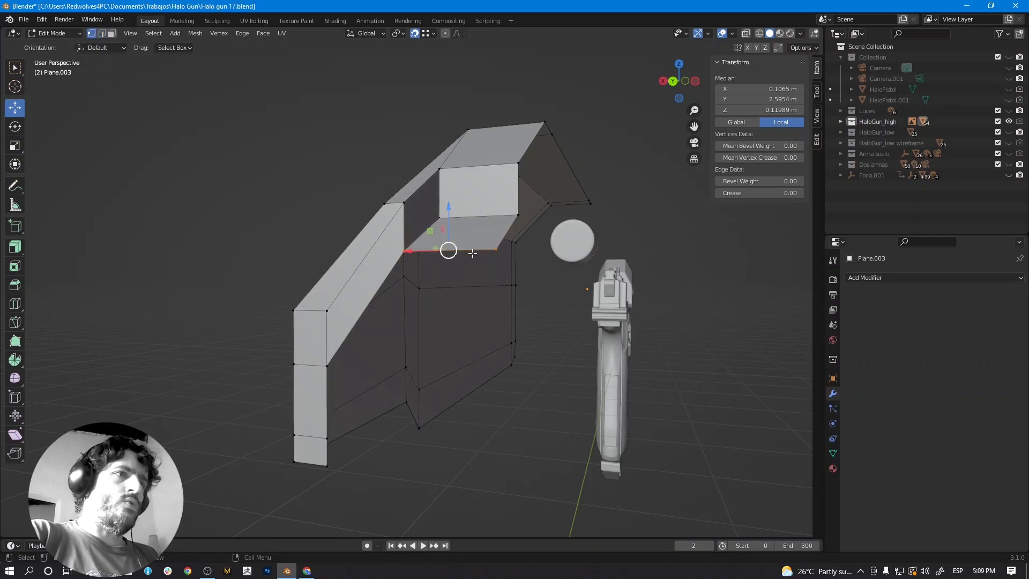
pyautogui.click(495, 248)
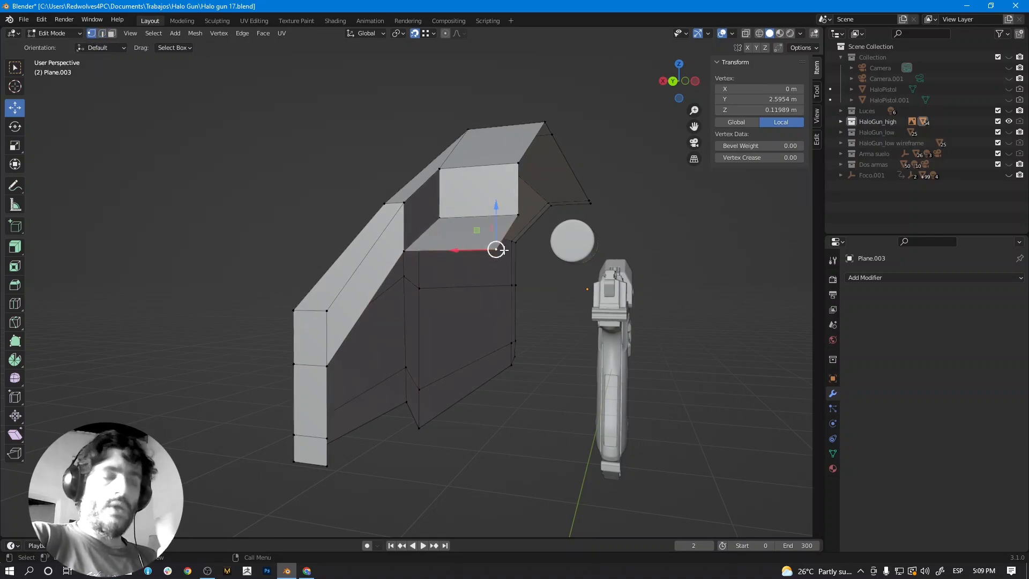
pyautogui.press('g')
pyautogui.press('z')
pyautogui.click(325, 365)
pyautogui.moveTo(333, 368)
pyautogui.mouseDown(button='middle')
pyautogui.moveTo(354, 392)
pyautogui.moveTo(351, 370)
pyautogui.mouseUp(button='middle')
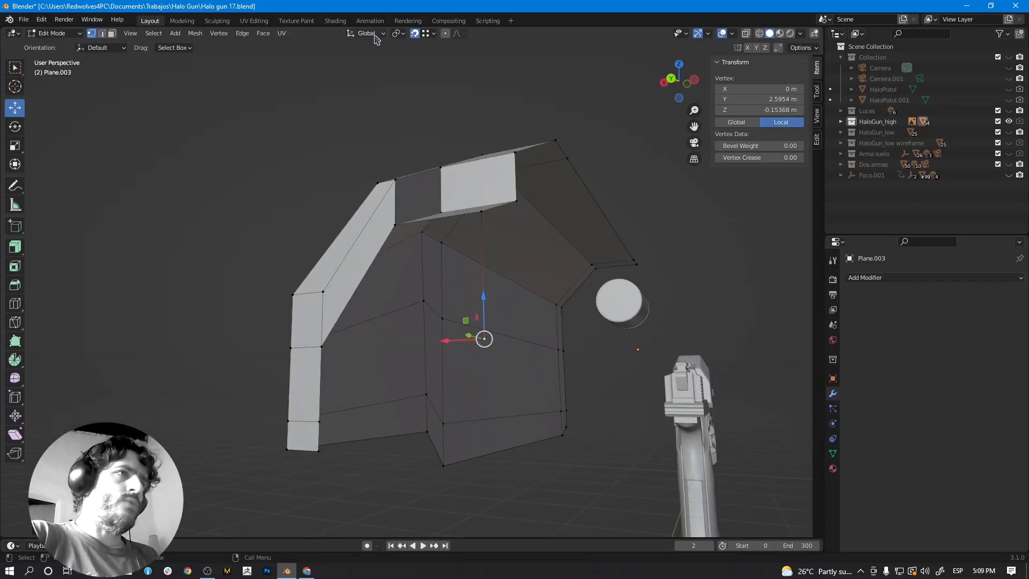
# Fill the large rear face between the slanted face's lower edge and the new vertical centre-line edge.
pyautogui.click(102, 33)
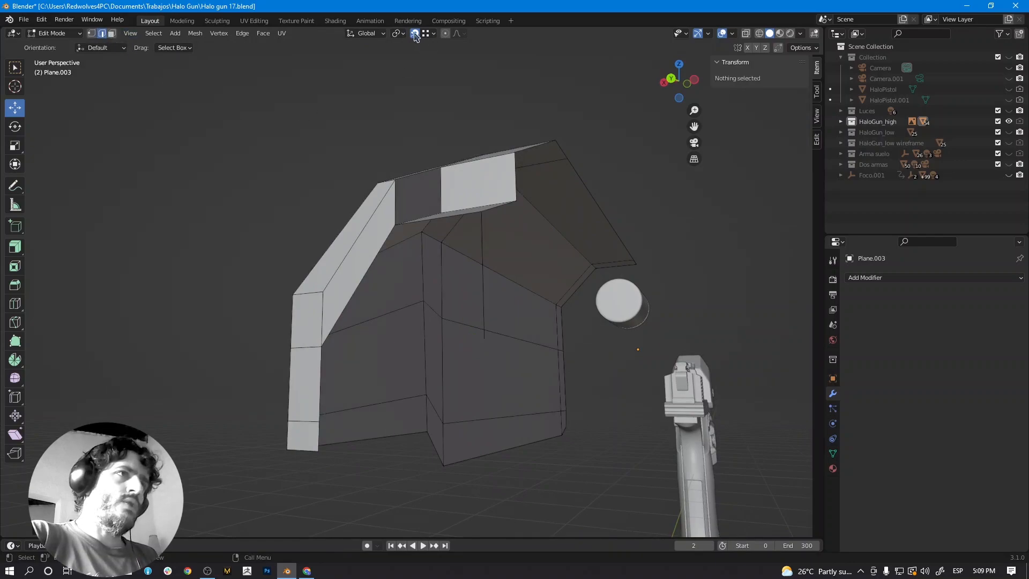
pyautogui.moveTo(436, 269); pyautogui.dragTo(386, 257, button='middle')
pyautogui.click(391, 279)
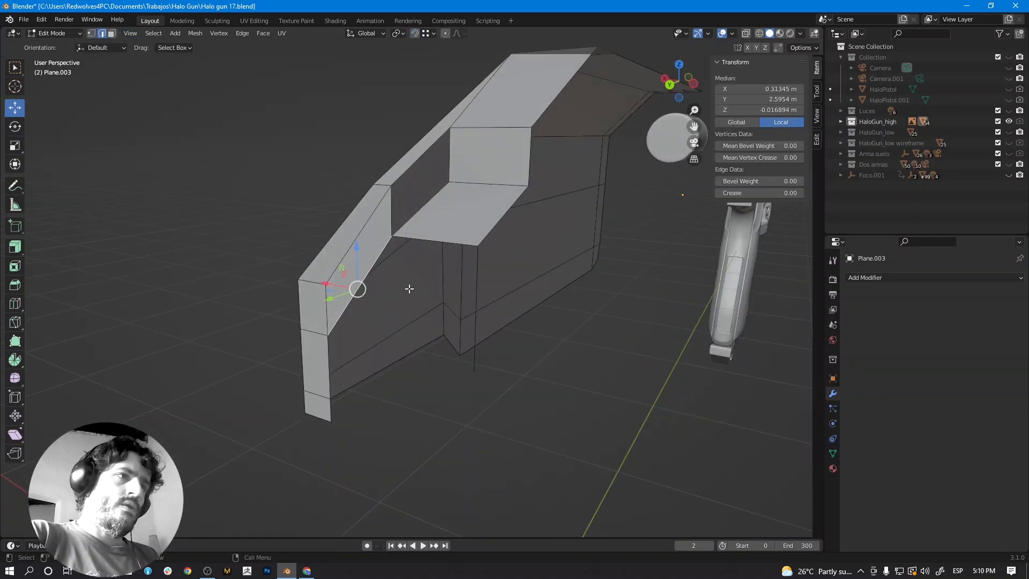
pyautogui.keyDown('shift'); pyautogui.click(477, 278); pyautogui.keyUp('shift')
pyautogui.press('f')
# Extrude the inner edge of the lip's lowest segment along X to the centre line at local X 0 m.
pyautogui.moveTo(369, 395); pyautogui.dragTo(398, 348, button='middle')
pyautogui.scroll(2, 398, 347)
pyautogui.click(288, 397)
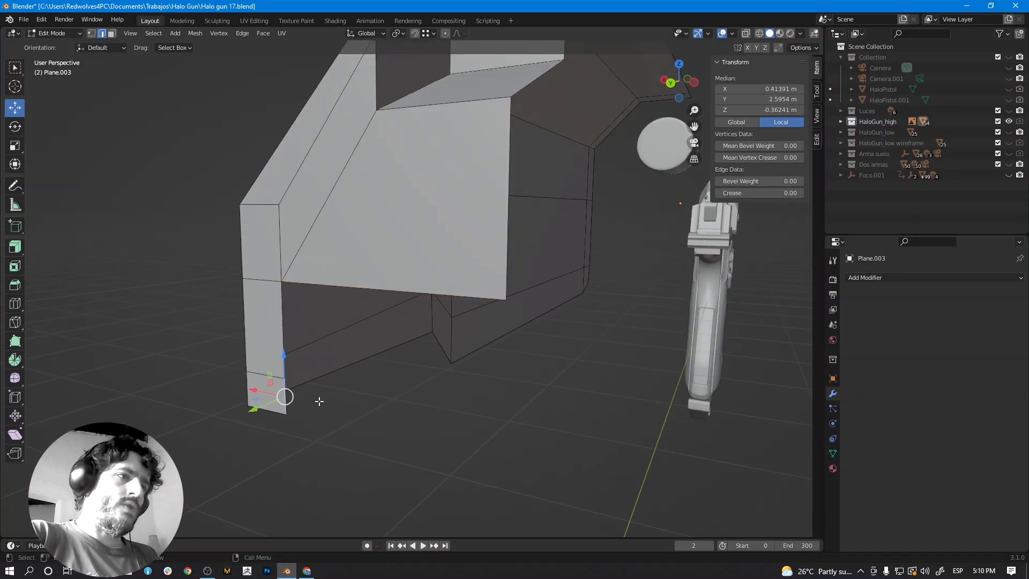
pyautogui.press('e')
pyautogui.press('x')
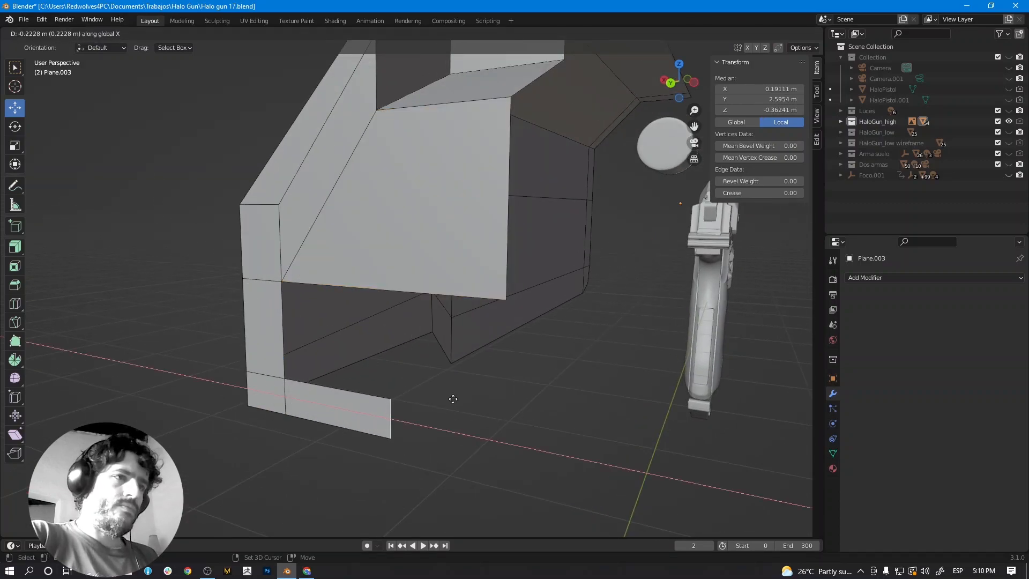
pyautogui.click(505, 298)
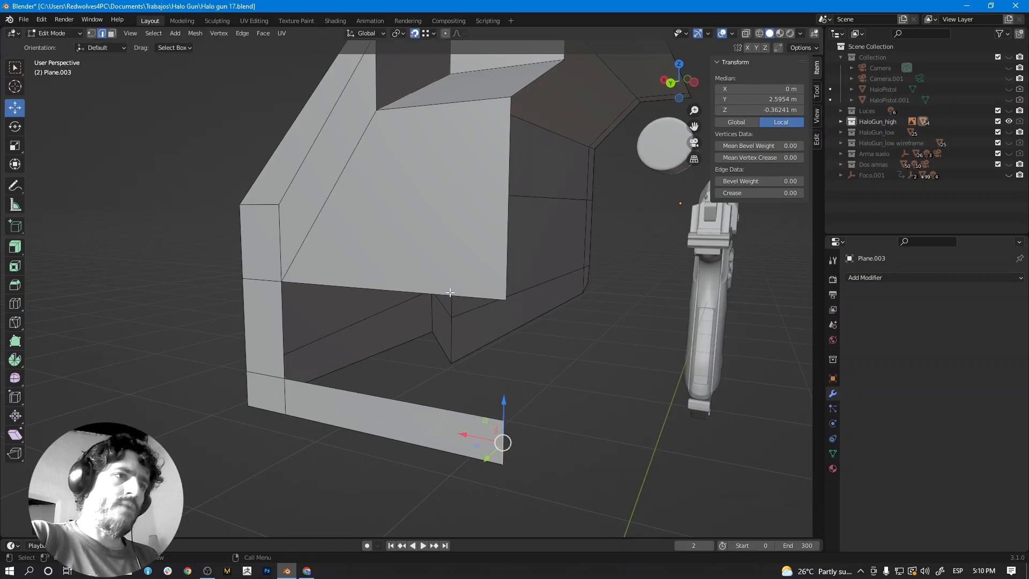
# Fill the gap between the large rear face's bottom edge and the lower strip's top edge.
pyautogui.click(438, 287)
pyautogui.keyDown('shift'); pyautogui.click(393, 402); pyautogui.keyUp('shift')
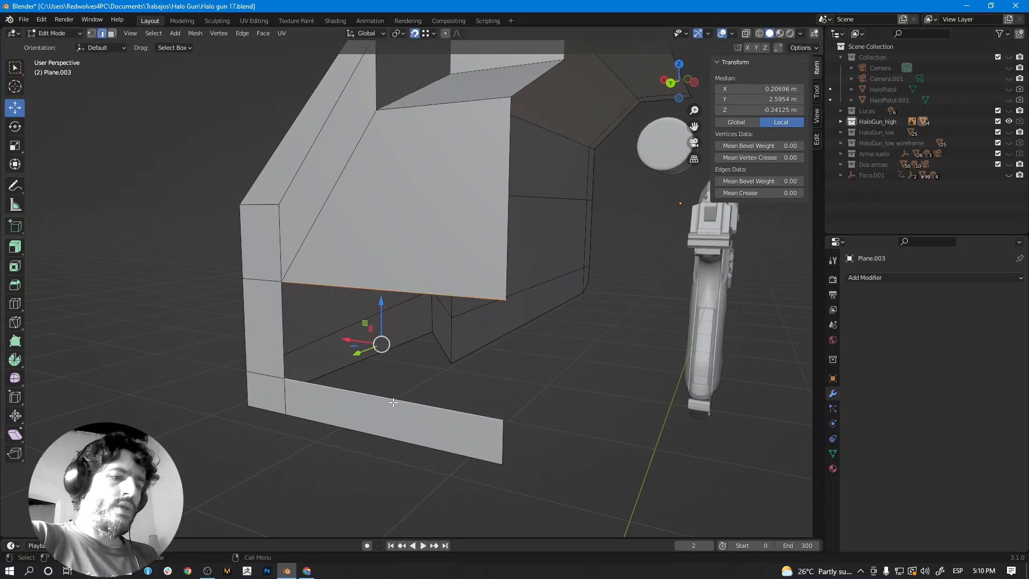
pyautogui.press('f')
pyautogui.moveTo(393, 402); pyautogui.dragTo(403, 285, button='middle')
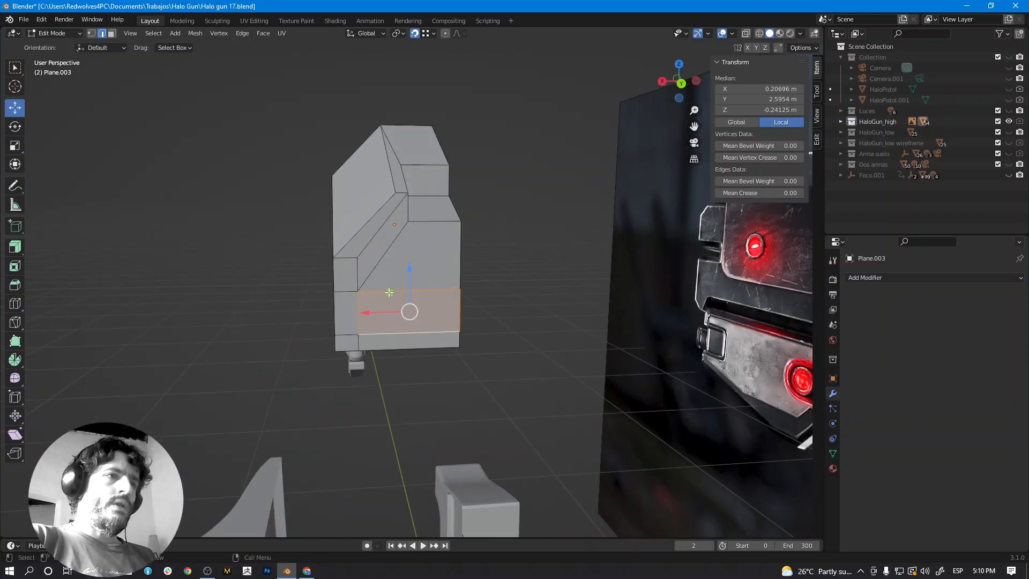
pyautogui.scroll(2, 407, 255)
pyautogui.moveTo(368, 255); pyautogui.dragTo(398, 222, button='middle')
# Inset the slanted face and the three faces below it at the housing's rear end by about 0.016 m.
pyautogui.click(353, 187)
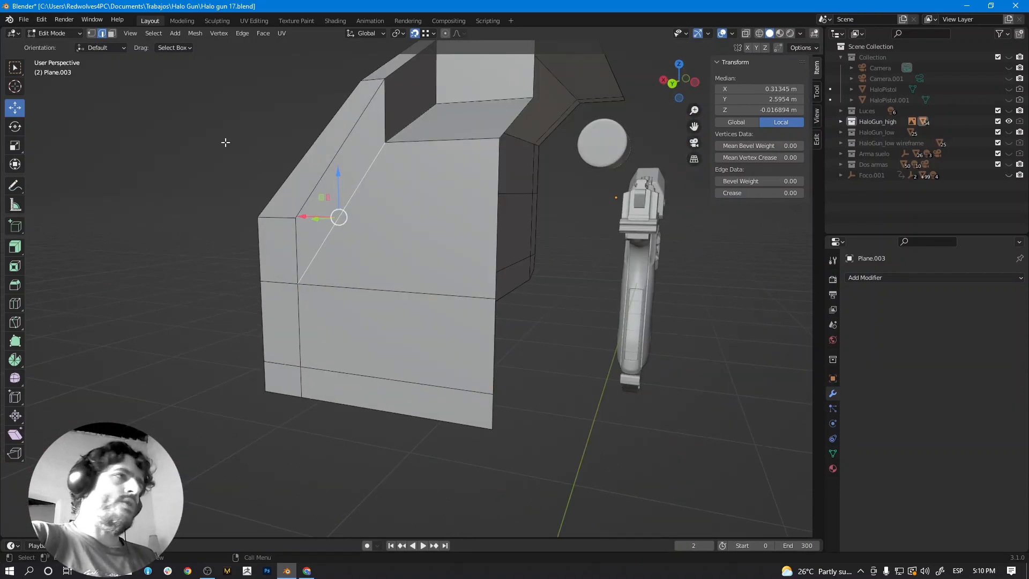
pyautogui.click(112, 34)
pyautogui.click(322, 161)
pyautogui.click(337, 184)
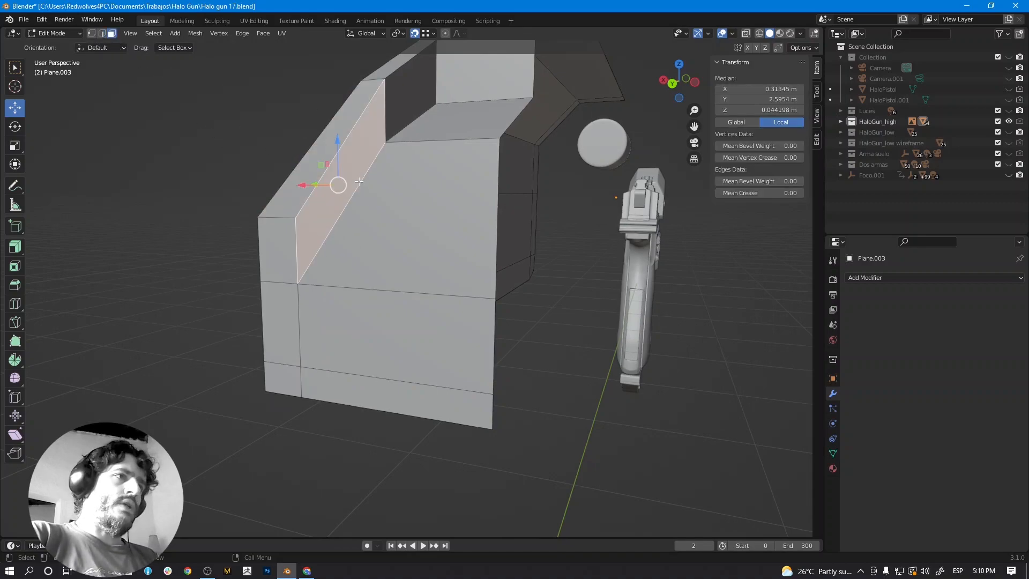
pyautogui.keyDown('shift'); pyautogui.click(418, 258); pyautogui.keyUp('shift')
pyautogui.keyDown('shift'); pyautogui.click(416, 304); pyautogui.keyUp('shift')
pyautogui.keyDown('shift'); pyautogui.click(407, 394); pyautogui.keyUp('shift')
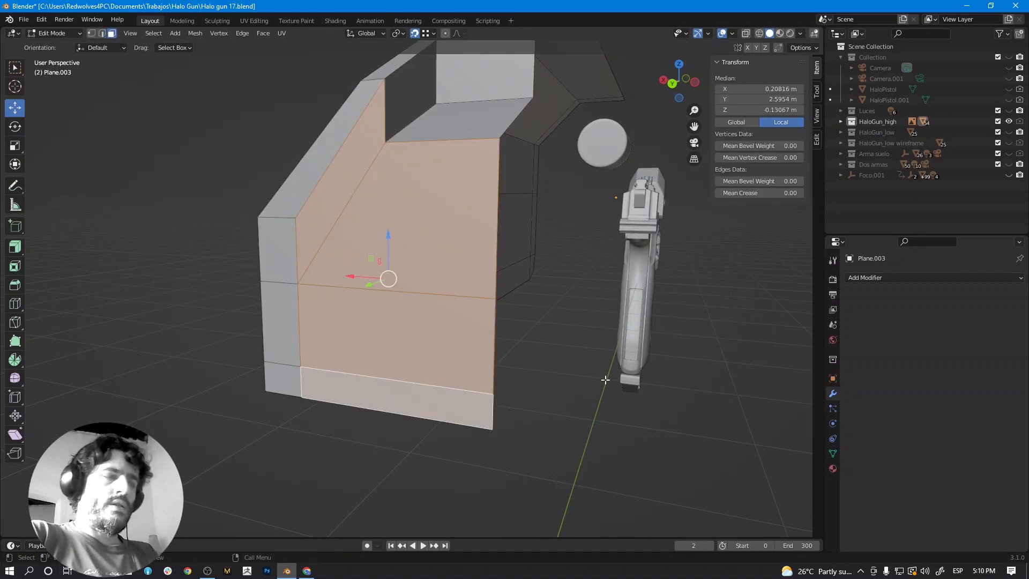
pyautogui.press('i')
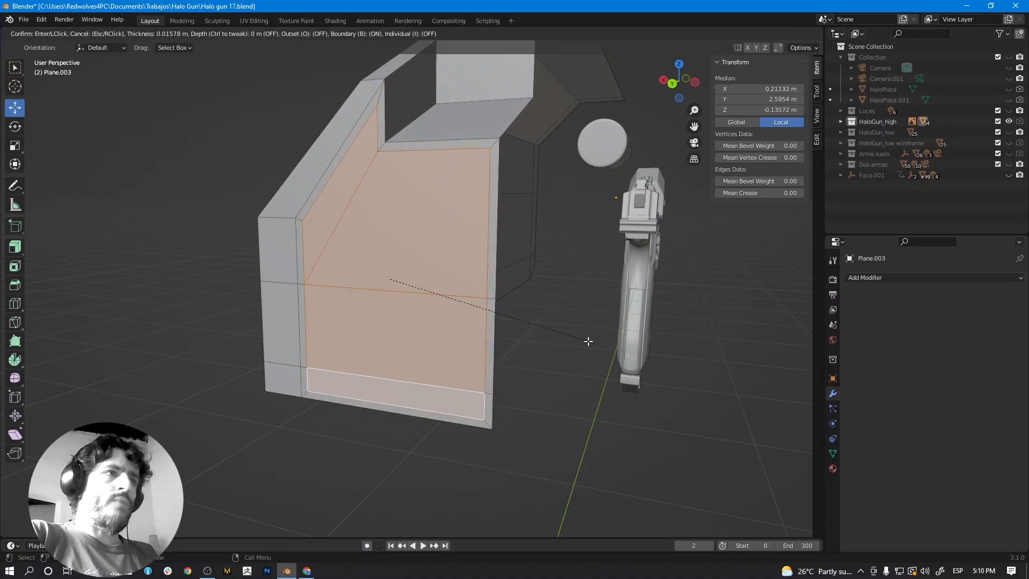
pyautogui.click(591, 341)
# Try extruding the inset rear faces about 0.075 m into the housing, then undo the extrusion and the inset.
pyautogui.press('e')
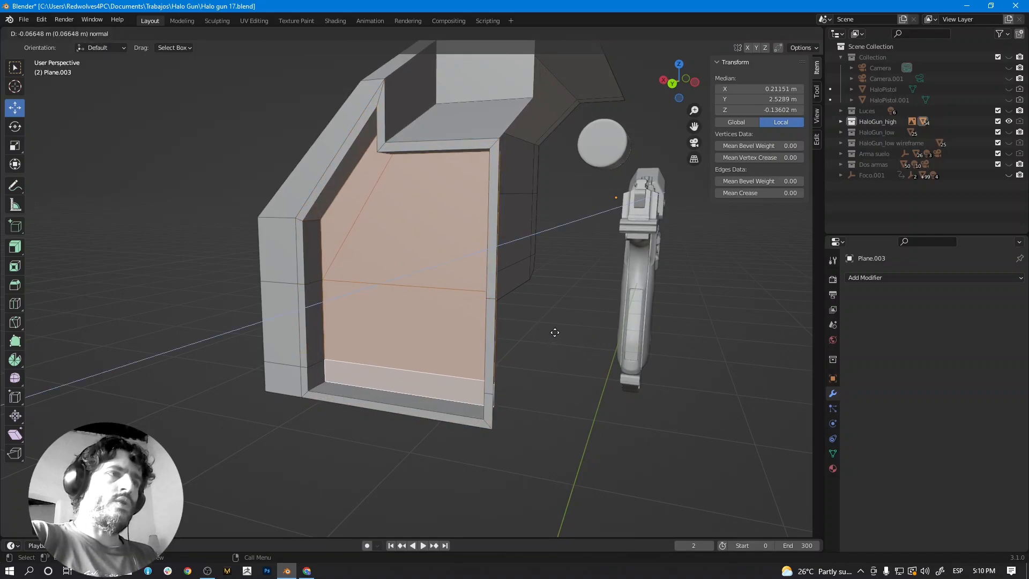
pyautogui.click(531, 328)
pyautogui.moveTo(503, 326); pyautogui.dragTo(572, 300, button='middle')
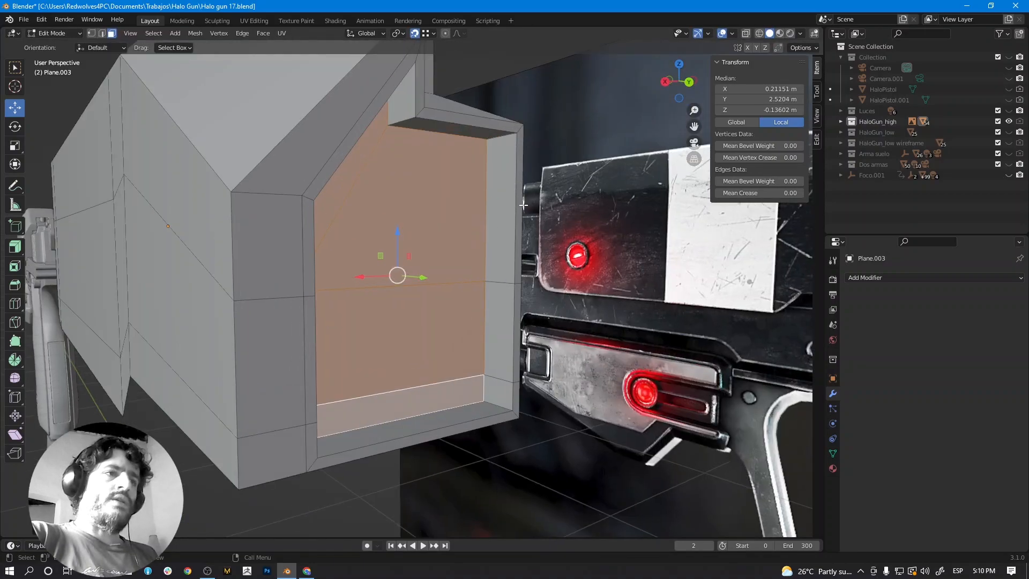
pyautogui.moveTo(508, 311); pyautogui.dragTo(322, 295, button='middle')
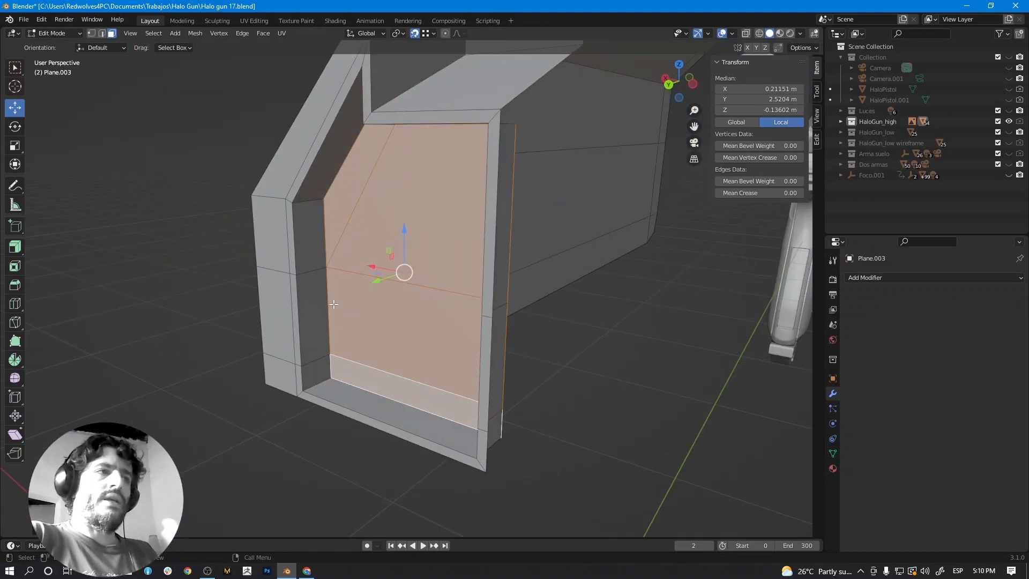
pyautogui.hotkey('ctrl', 'z')
pyautogui.hotkey('ctrl', 'z')
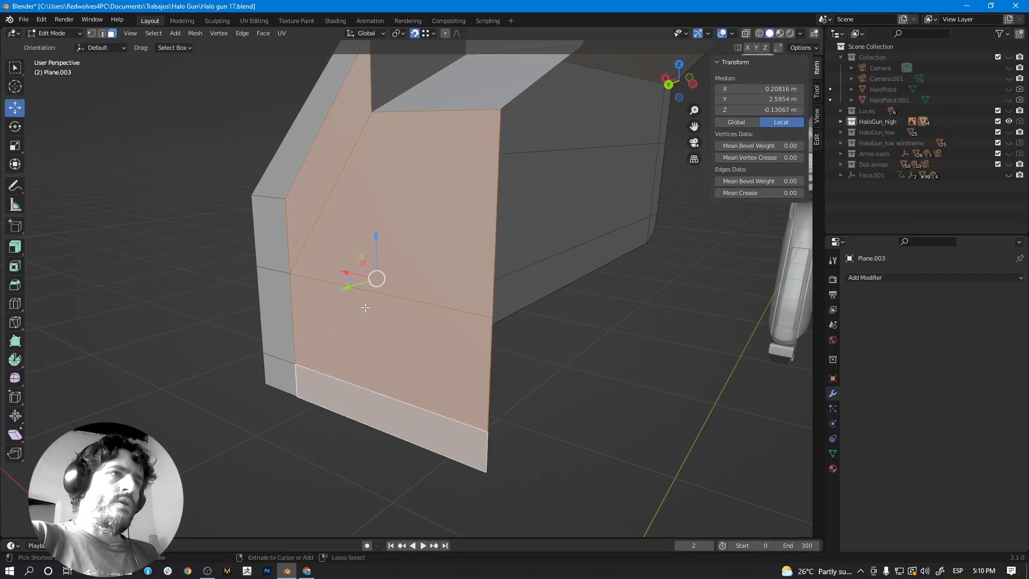
# Try deleting the slanted face and the three faces below it at the rear end, then undo the deletion.
pyautogui.moveTo(365, 309); pyautogui.dragTo(343, 238, button='middle')
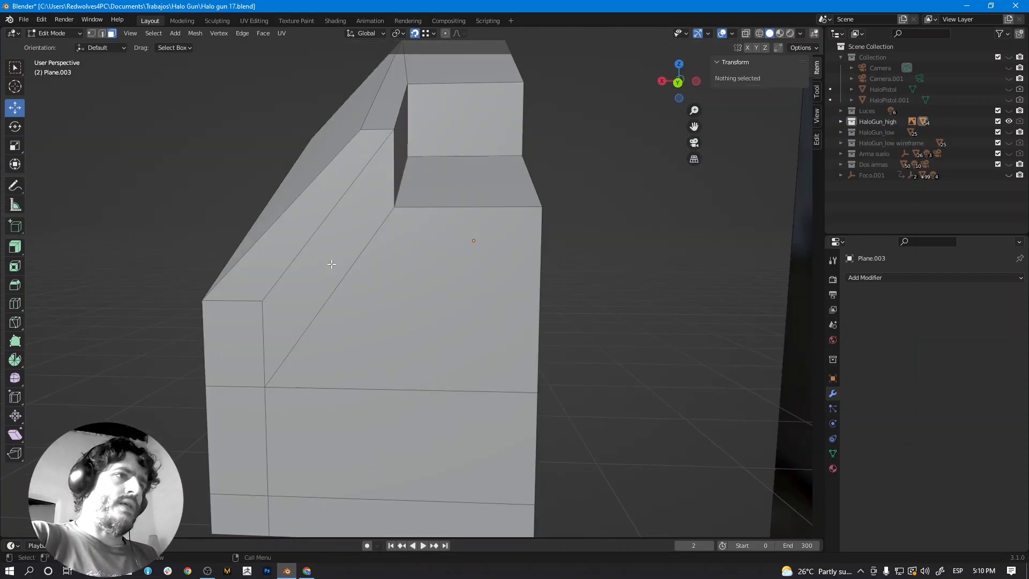
pyautogui.click(331, 264)
pyautogui.keyDown('shift'); pyautogui.moveTo(369, 285); pyautogui.dragTo(363, 238, button='middle'); pyautogui.keyUp('shift')
pyautogui.keyDown('shift'); pyautogui.click(385, 296); pyautogui.keyUp('shift')
pyautogui.keyDown('shift'); pyautogui.click(384, 407); pyautogui.keyUp('shift')
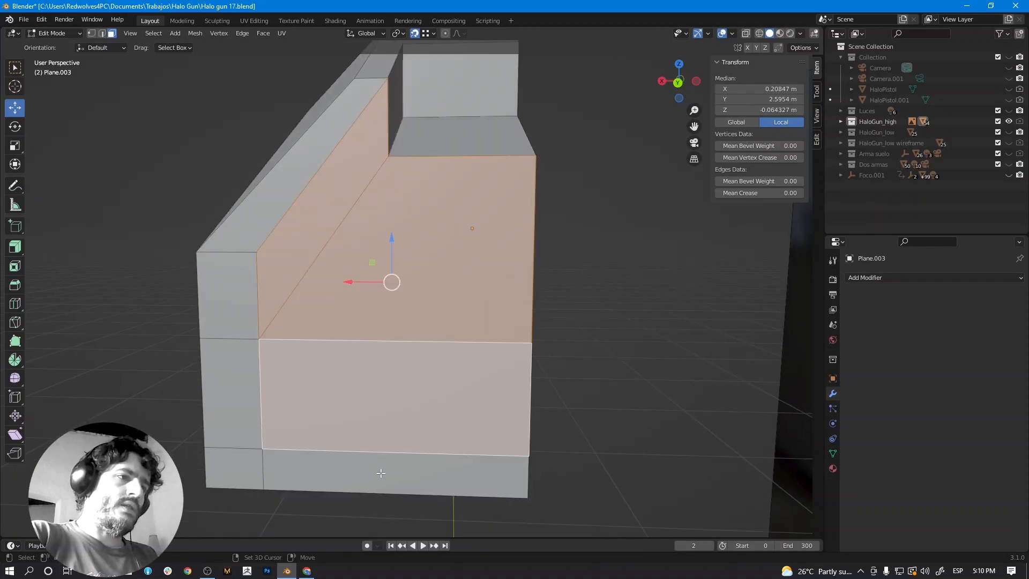
pyautogui.keyDown('shift'); pyautogui.click(380, 473); pyautogui.keyUp('shift')
pyautogui.press('x')
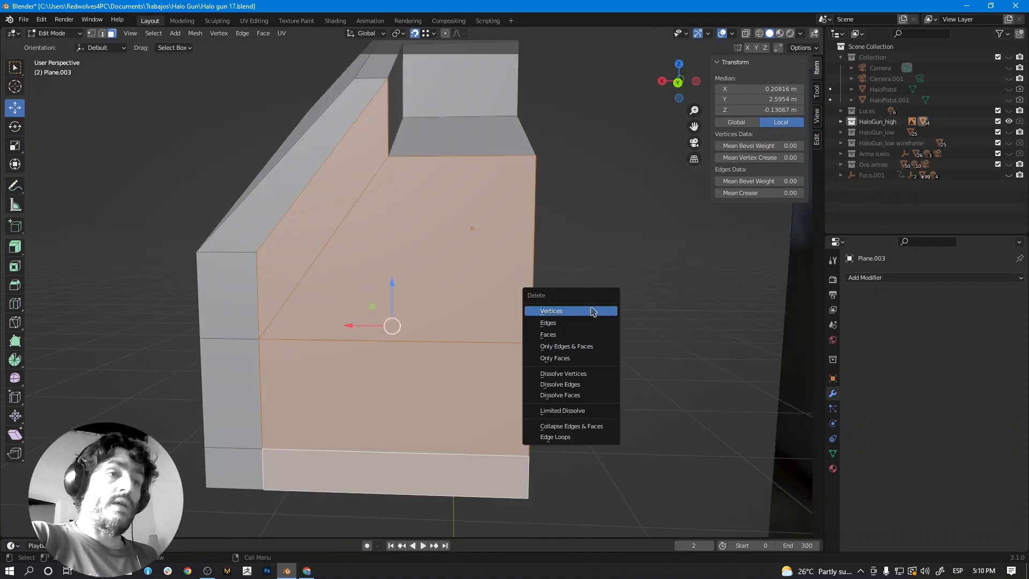
pyautogui.click(584, 335)
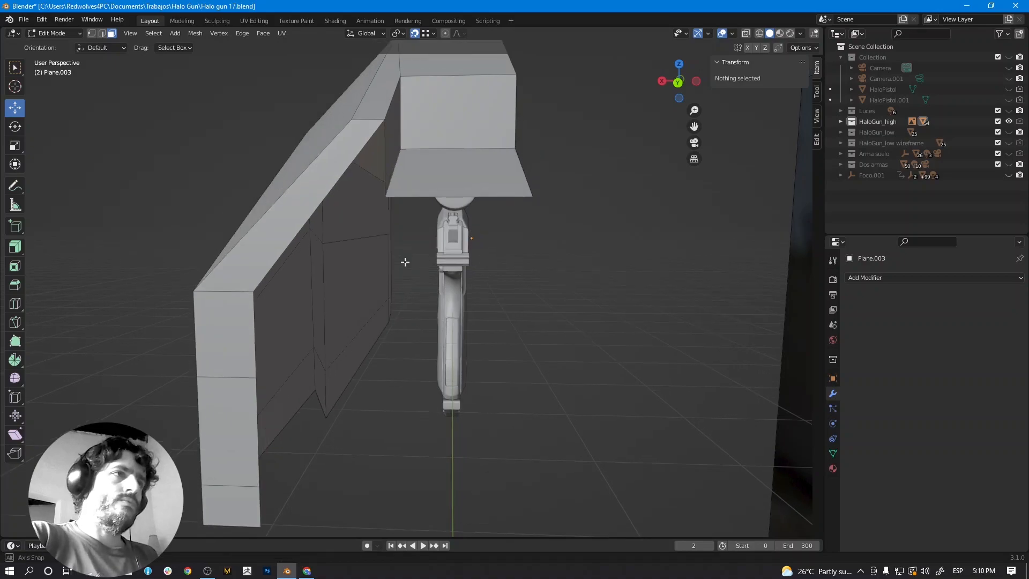
pyautogui.hotkey('ctrl', 'z')
# Knife-cut the rear faces from the slanted strip's upper end, around the notch corner, to the centre-line edge just below the notch floor.
pyautogui.hotkey('alt', 'a')
pyautogui.press('k')
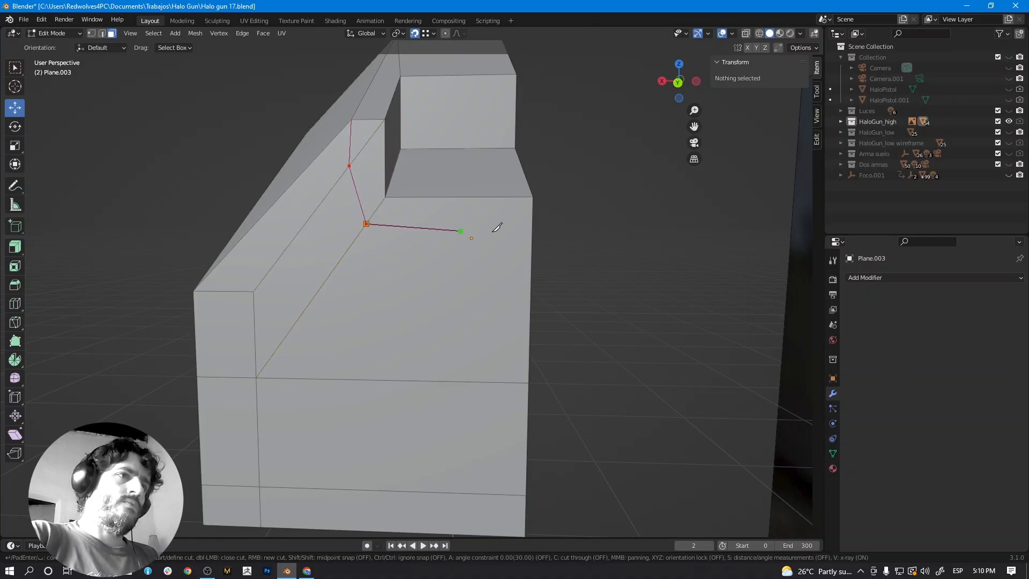
pyautogui.press('shift')
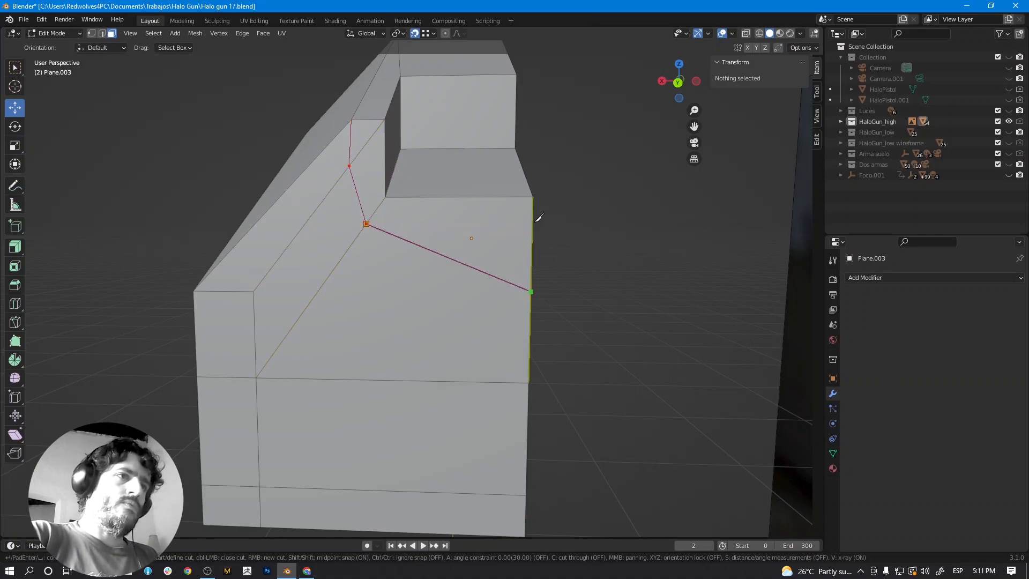
pyautogui.click(533, 225)
pyautogui.press('Return')
# Delete the four rear faces below the new knife cut, leaving the narrow rim around the opening.
pyautogui.keyDown('shift'); pyautogui.moveTo(399, 262); pyautogui.dragTo(398, 232, button='middle'); pyautogui.keyUp('shift')
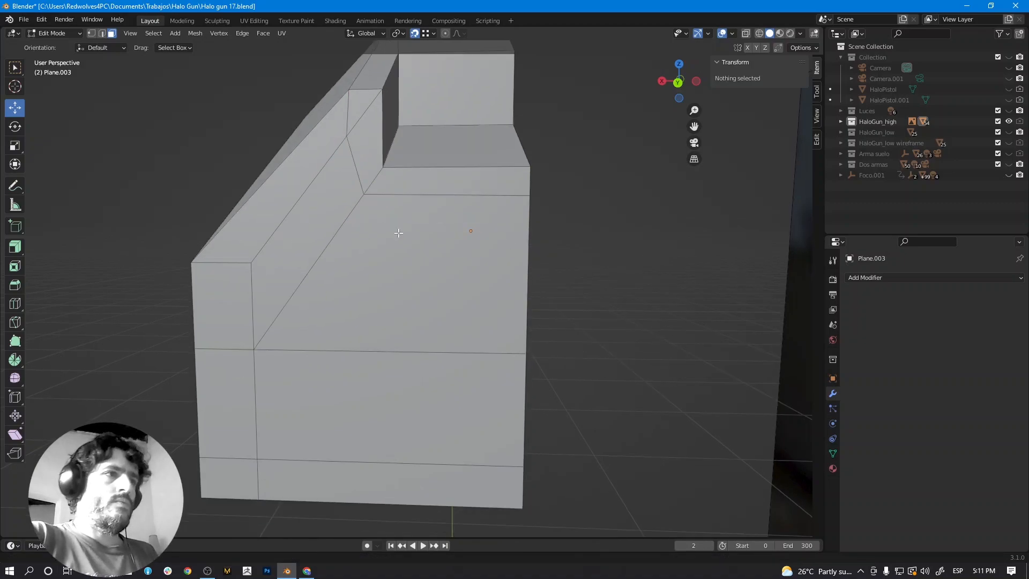
pyautogui.click(301, 218)
pyautogui.keyDown('shift'); pyautogui.click(371, 287); pyautogui.keyUp('shift')
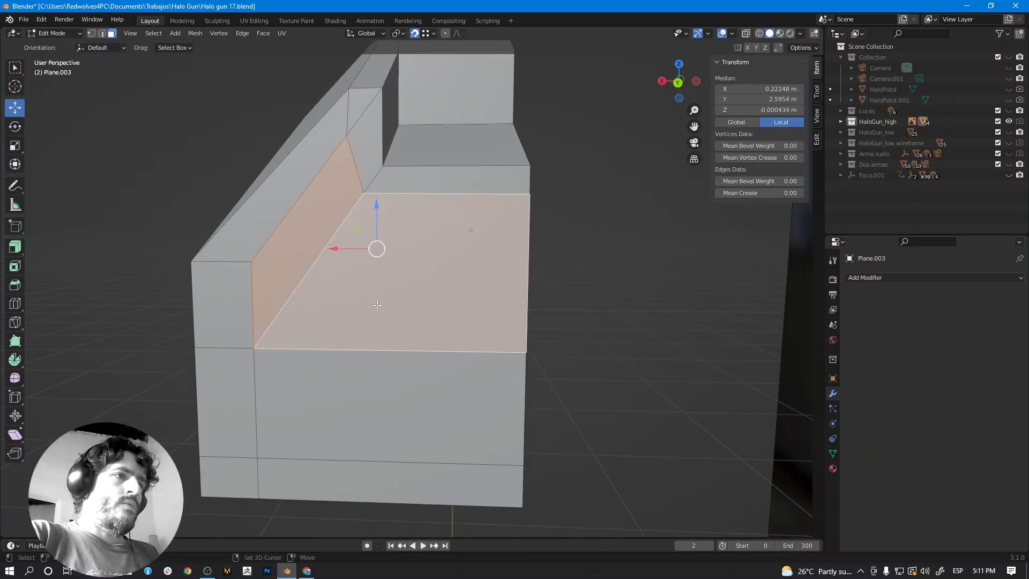
pyautogui.keyDown('shift'); pyautogui.click(374, 380); pyautogui.keyUp('shift')
pyautogui.keyDown('shift'); pyautogui.click(366, 471); pyautogui.keyUp('shift')
pyautogui.press('x')
pyautogui.click(489, 349)
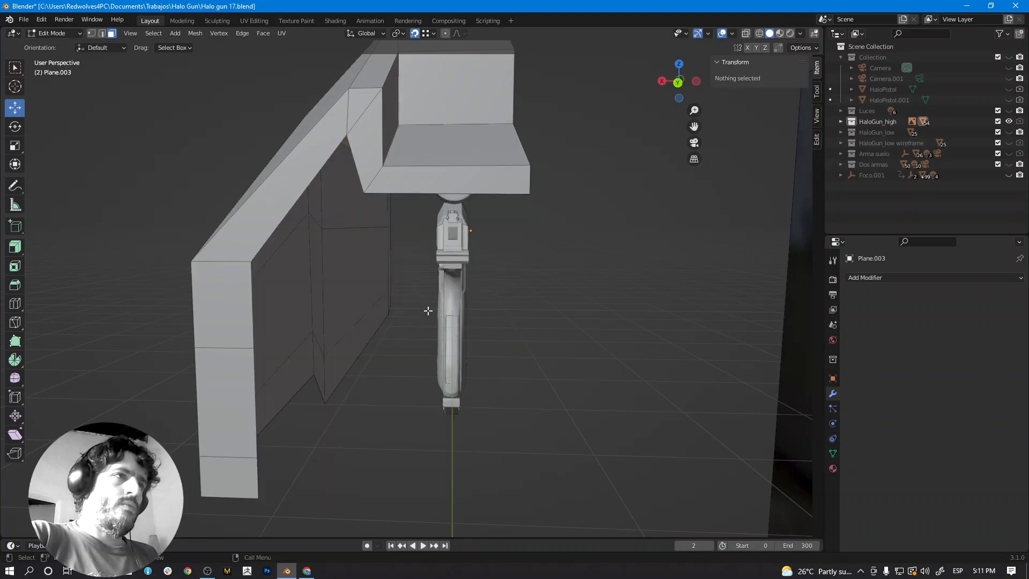
# Delete the diagonal edge beside the notch and fill a new face between the two vertical edges there.
pyautogui.moveTo(314, 196); pyautogui.dragTo(129, 76, button='middle')
pyautogui.click(103, 33)
pyautogui.click(368, 167)
pyautogui.press('x')
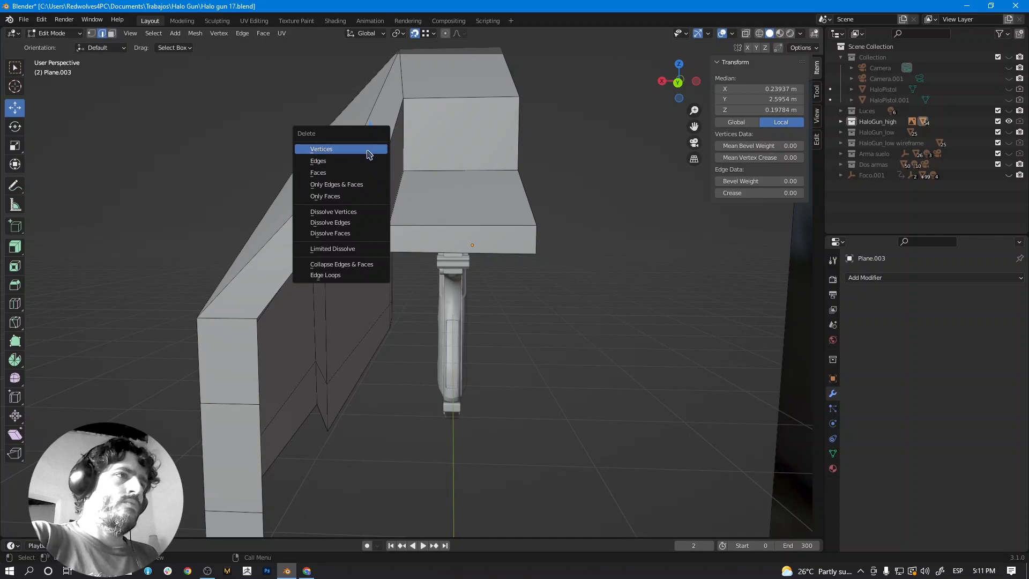
pyautogui.click(368, 149)
pyautogui.click(356, 163)
pyautogui.keyDown('shift'); pyautogui.click(389, 165); pyautogui.keyUp('shift')
pyautogui.press('f')
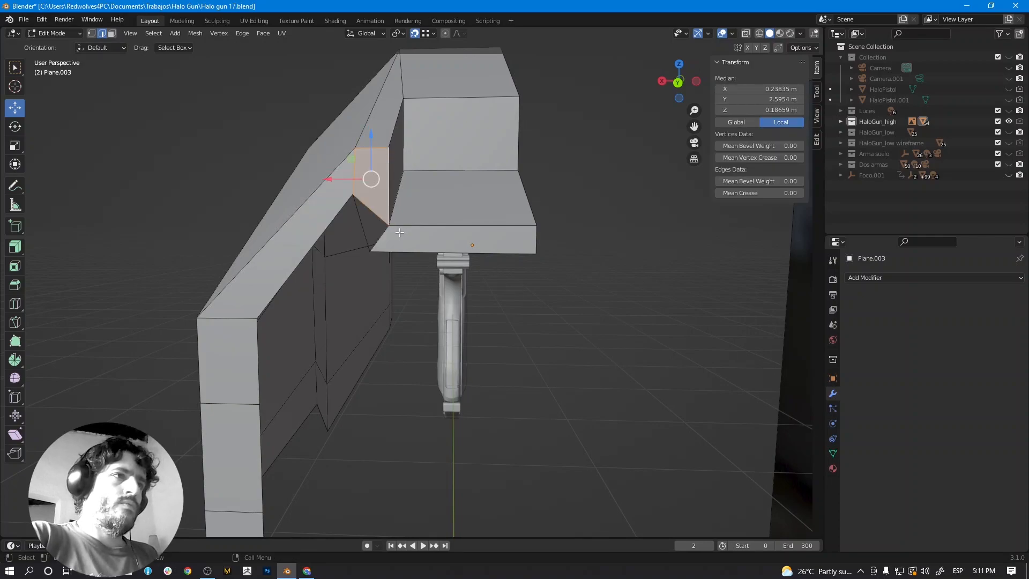
pyautogui.click(629, 253)
# Delete the loose edge left between the slanted strip and the notch floor's rim.
pyautogui.scroll(2, 404, 240)
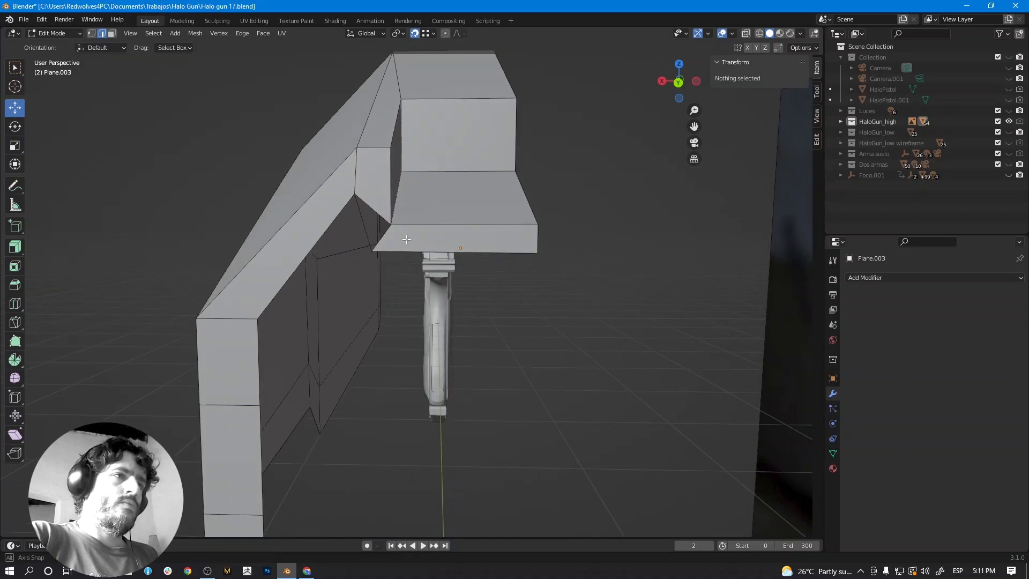
pyautogui.click(355, 209)
pyautogui.press('x')
pyautogui.click(378, 245)
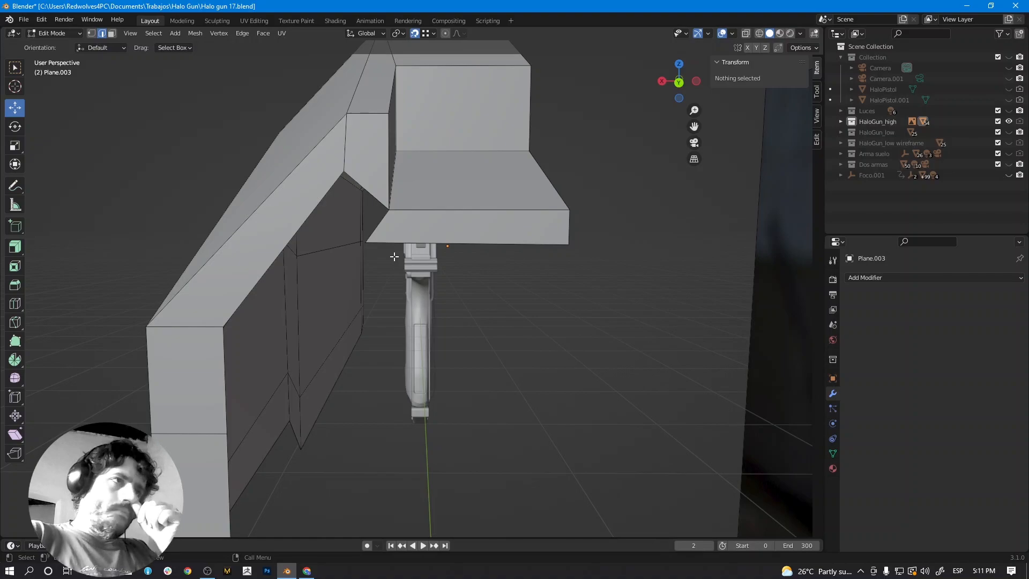
# Add a loop cut near the slanted strip's upper end and fill the rim gap between the strip and the notch floor.
pyautogui.hotkey('ctrl', 'r')
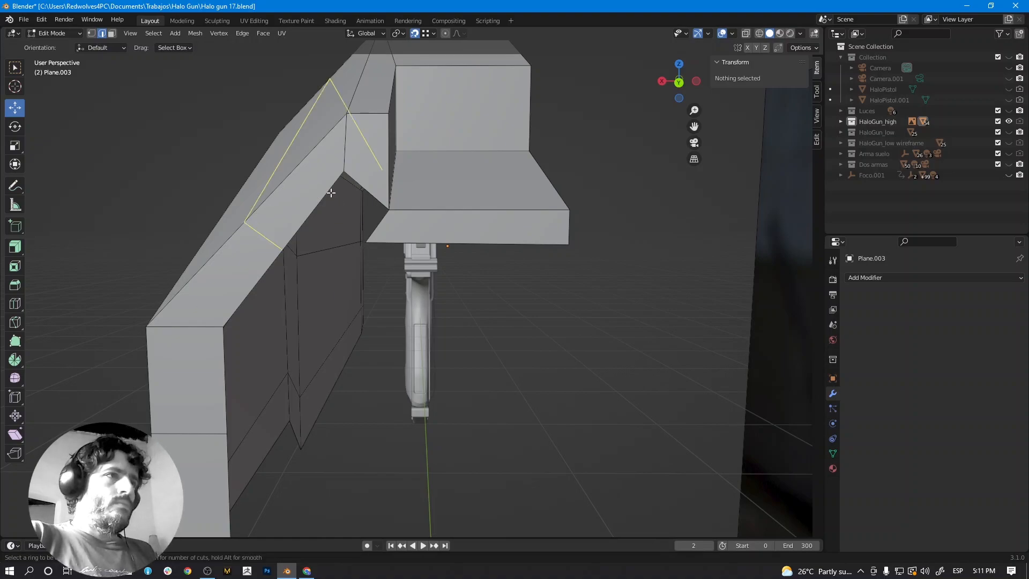
pyautogui.click(300, 178)
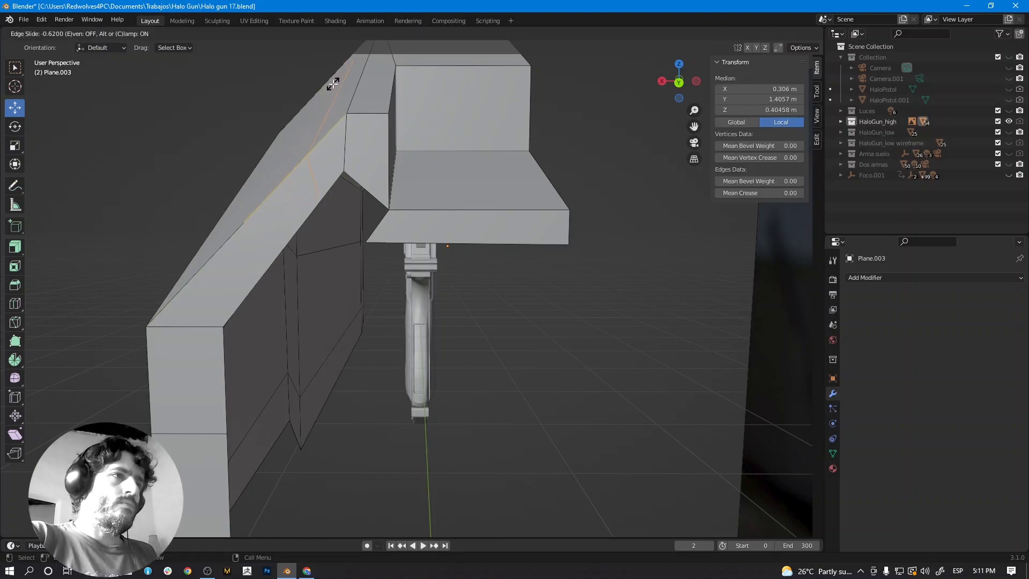
pyautogui.click(353, 177)
pyautogui.click(341, 186)
pyautogui.keyDown('shift'); pyautogui.click(381, 223); pyautogui.keyUp('shift')
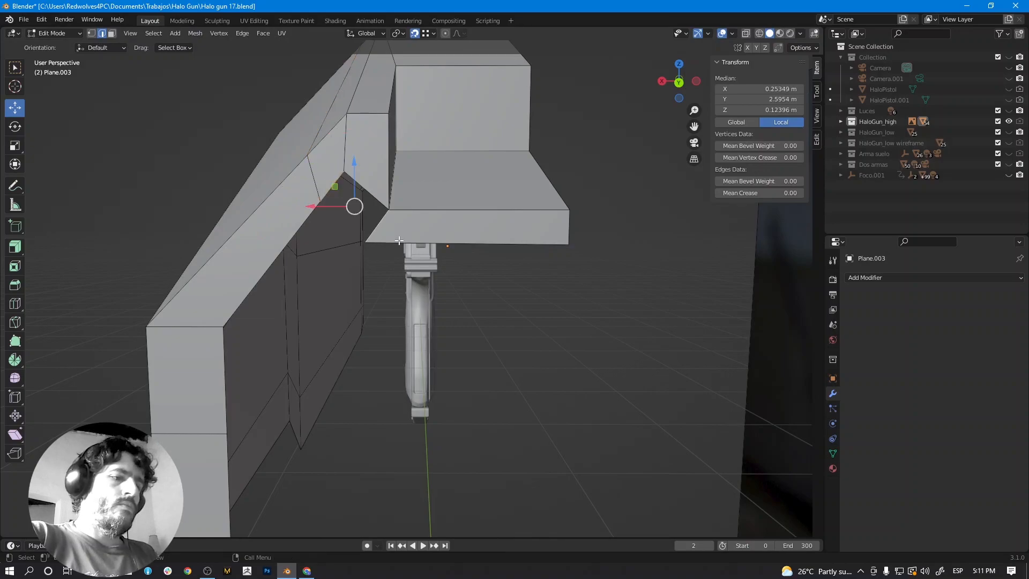
pyautogui.press('f')
pyautogui.scroll(-2, 462, 268)
pyautogui.click(501, 344)
# Extrude the rear opening's inner border about 0.15 m into the housing along Y.
pyautogui.moveTo(502, 344); pyautogui.dragTo(317, 286, button='middle')
pyautogui.keyDown('alt'); pyautogui.click(300, 288); pyautogui.keyUp('alt')
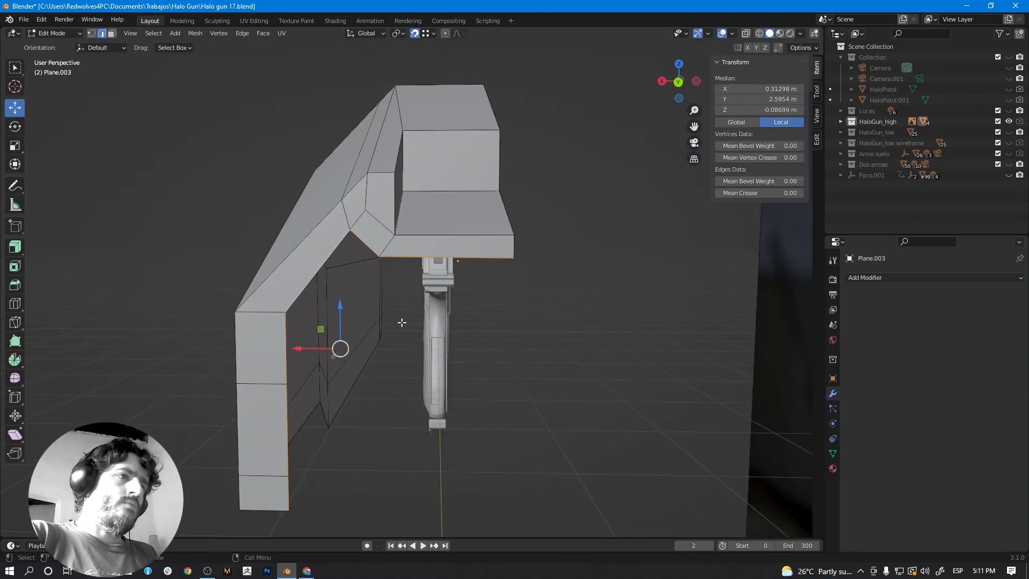
pyautogui.moveTo(352, 364); pyautogui.dragTo(454, 382, button='middle')
pyautogui.press('g')
pyautogui.press('x')
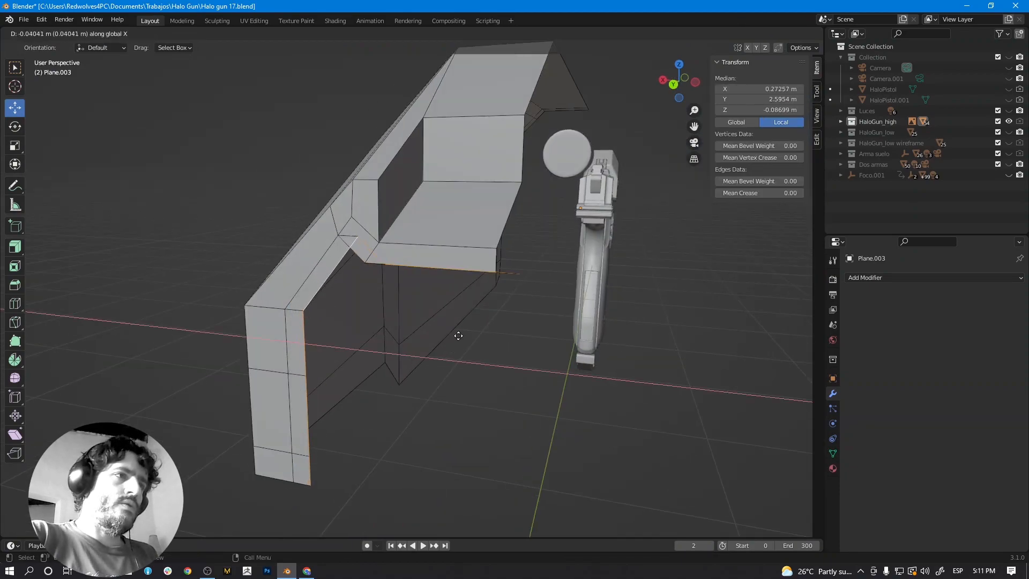
pyautogui.press('y')
pyautogui.click(457, 331)
# Move the lower corner vertex of the notch floor's rim along X until it sits beneath the notch corner.
pyautogui.moveTo(407, 304); pyautogui.dragTo(440, 342, button='middle')
pyautogui.moveTo(378, 400); pyautogui.dragTo(394, 350, button='middle')
pyautogui.scroll(1, 418, 346)
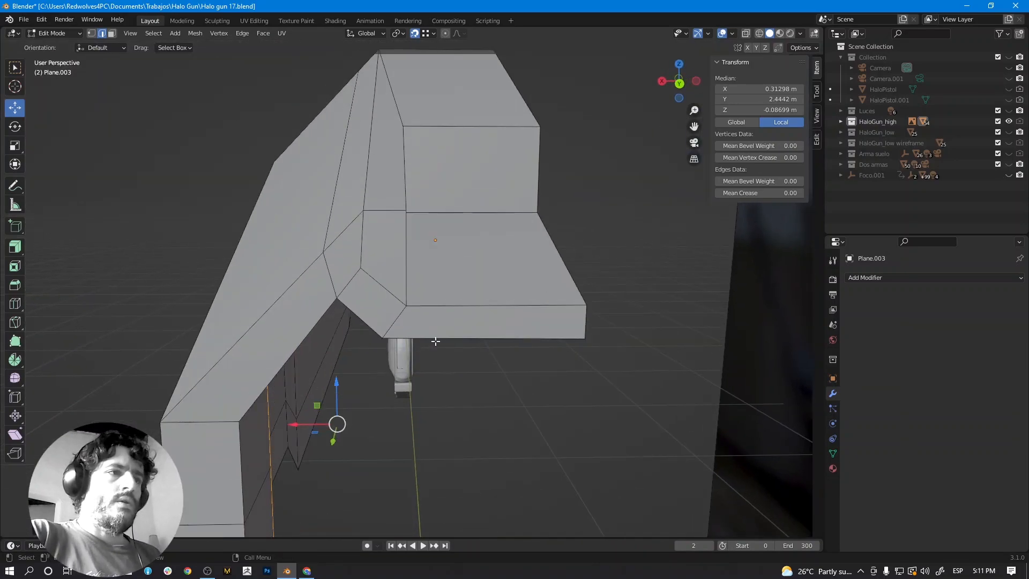
pyautogui.press('1')
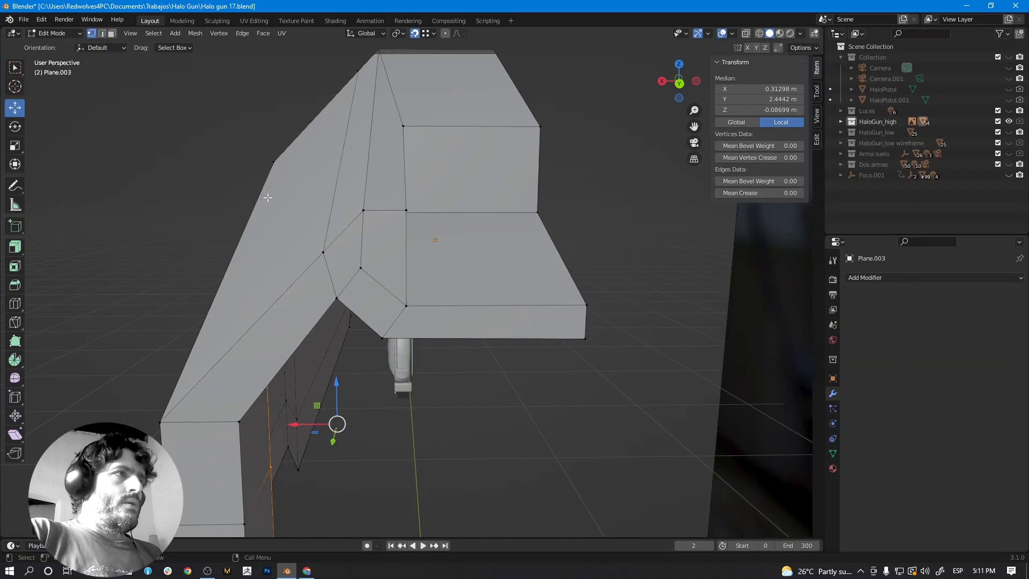
pyautogui.click(382, 342)
pyautogui.press('g')
pyautogui.press('x')
pyautogui.rightClick(413, 354)
pyautogui.press('g')
pyautogui.press('x')
# Slide the vertex at the slanted strip's inner upper corner to local X 0.28514 m and Z 0.14066 m.
pyautogui.press('g')
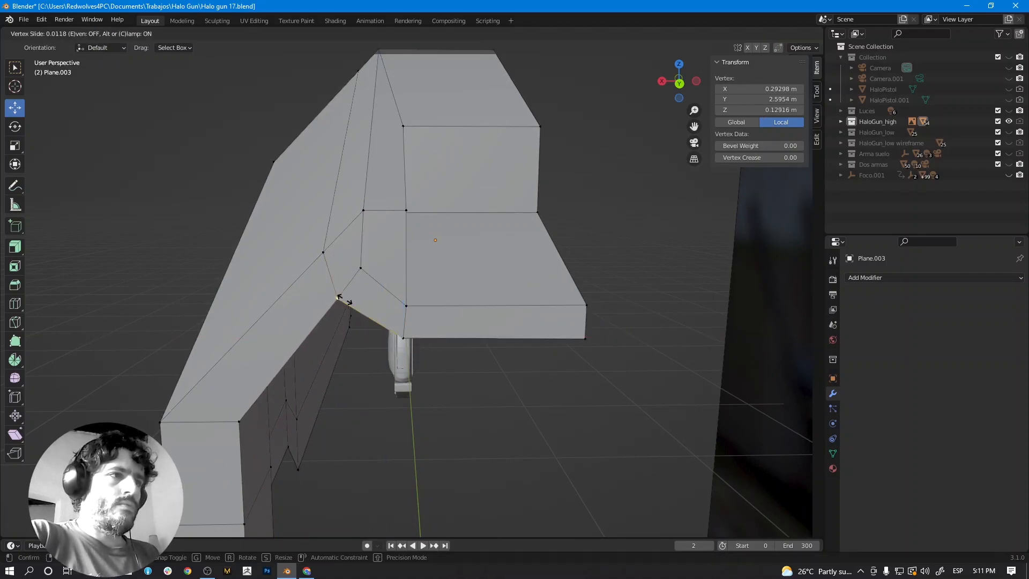
pyautogui.click(353, 288)
pyautogui.moveTo(354, 289); pyautogui.dragTo(428, 372, button='middle')
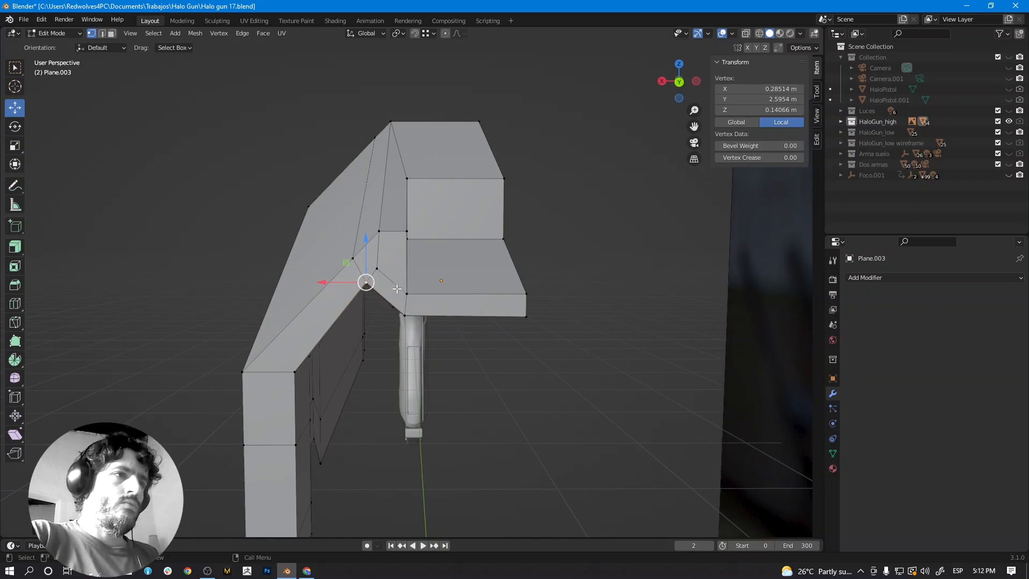
pyautogui.click(524, 402)
# Extrude the top edge of the housing's front end straight down along Z to local Z 0.022715 m.
pyautogui.scroll(-4, 524, 402)
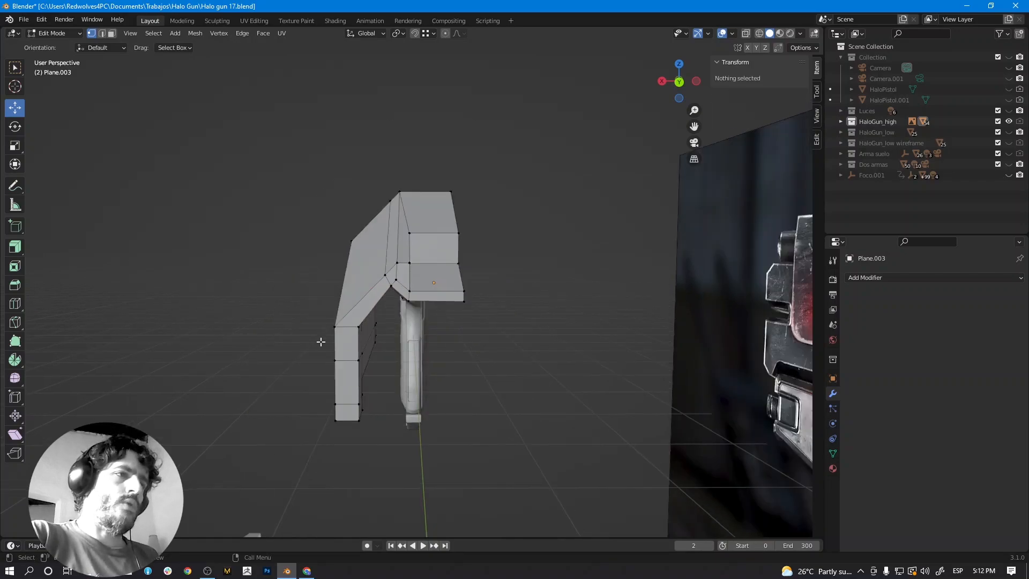
pyautogui.moveTo(320, 342); pyautogui.dragTo(452, 336, button='middle')
pyautogui.scroll(-3, 349, 360)
pyautogui.scroll(4, 300, 269)
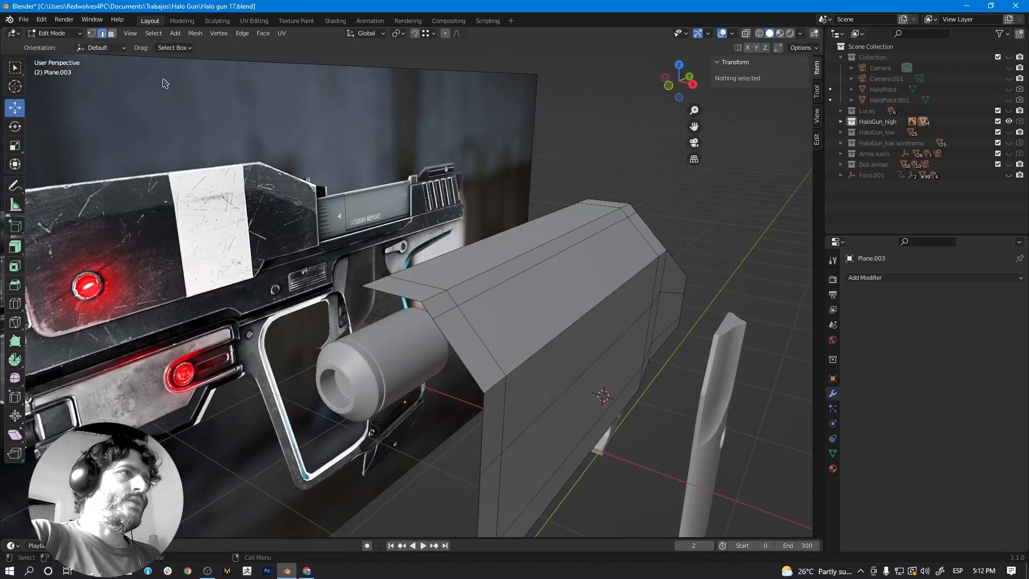
pyautogui.click(399, 299)
pyautogui.moveTo(399, 299); pyautogui.dragTo(441, 298, button='middle')
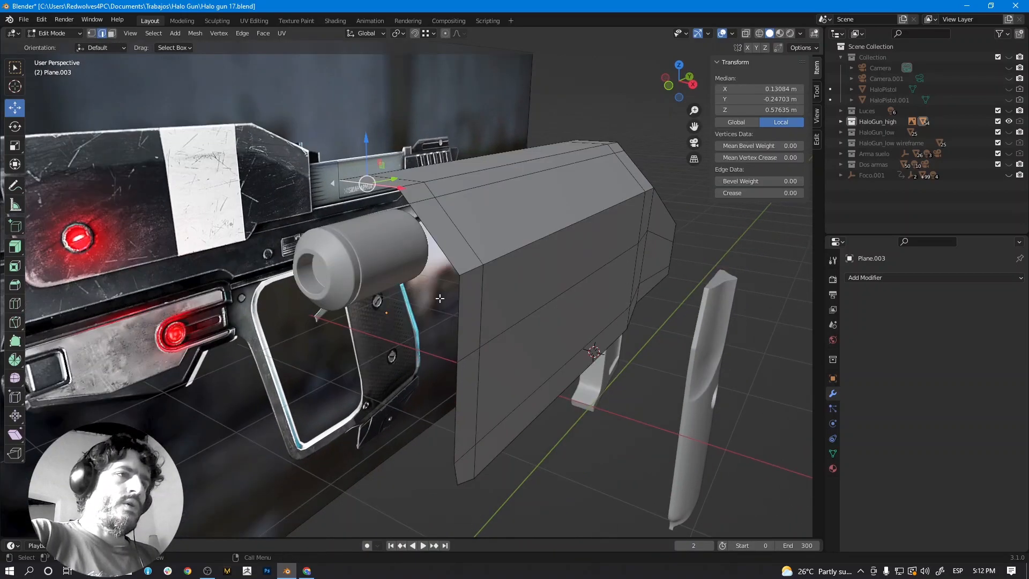
pyautogui.press('g')
pyautogui.press('z')
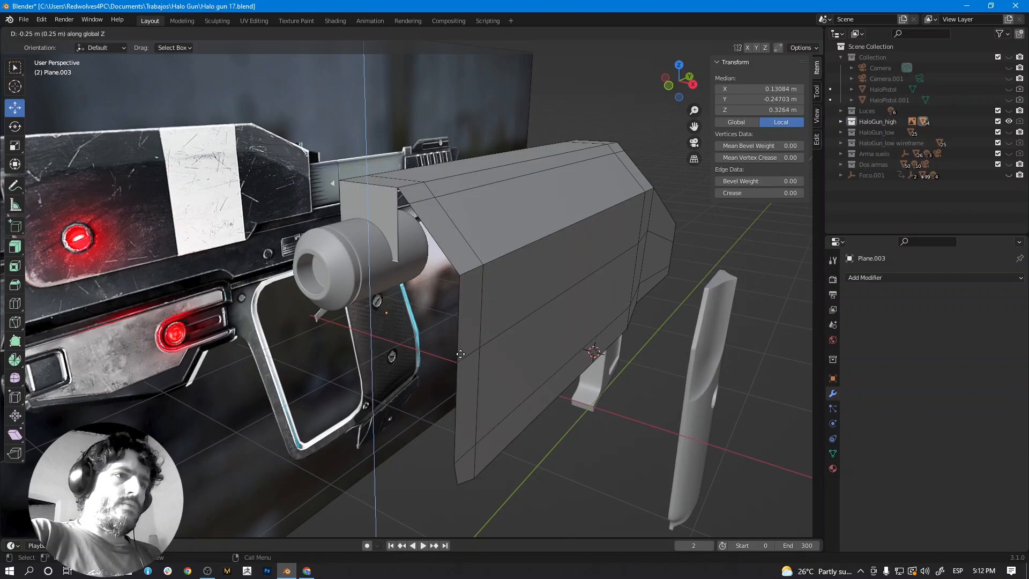
pyautogui.click(456, 365)
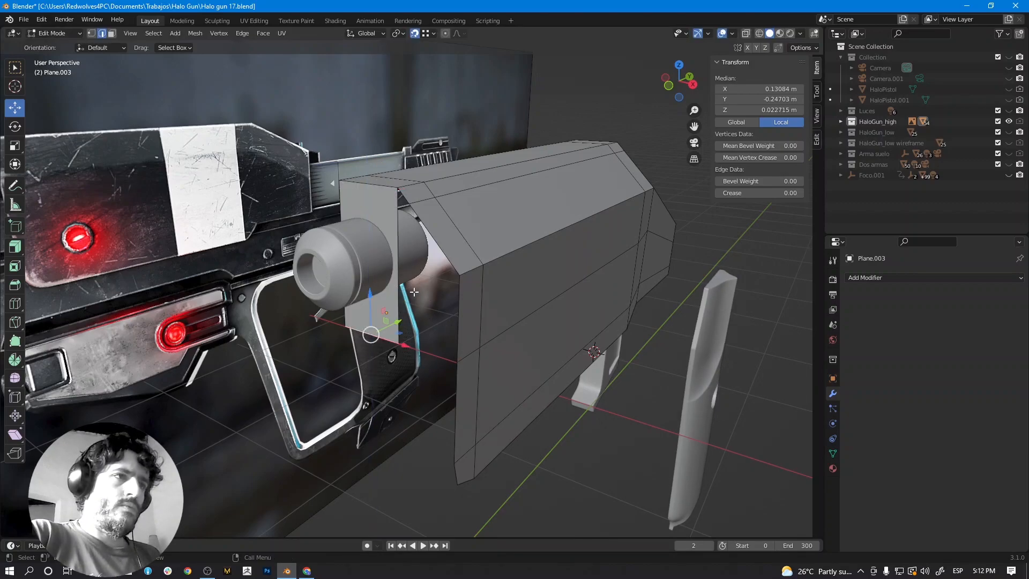
# Try to fill the gap between the front strip and the housing's side with a face.
pyautogui.click(395, 235)
pyautogui.click(436, 237)
pyautogui.press('f')
pyautogui.moveTo(454, 340); pyautogui.dragTo(450, 296, button='middle')
pyautogui.hotkey('ctrl', 'z')
# Undo the front strip's extrusion and extrude the front's top edges, including the short corner segment, straight down along Z.
pyautogui.keyDown('shift'); pyautogui.moveTo(435, 259); pyautogui.dragTo(439, 303, button='middle'); pyautogui.keyUp('shift')
pyautogui.scroll(2, 439, 303)
pyautogui.hotkey('ctrl', 'z')
pyautogui.hotkey('ctrl', 'z')
pyautogui.hotkey('ctrl', 'z')
pyautogui.hotkey('ctrl', 'z')
pyautogui.hotkey('ctrl', 'z')
pyautogui.click(406, 199)
pyautogui.scroll(-4, 406, 198)
pyautogui.press('e')
pyautogui.press('z')
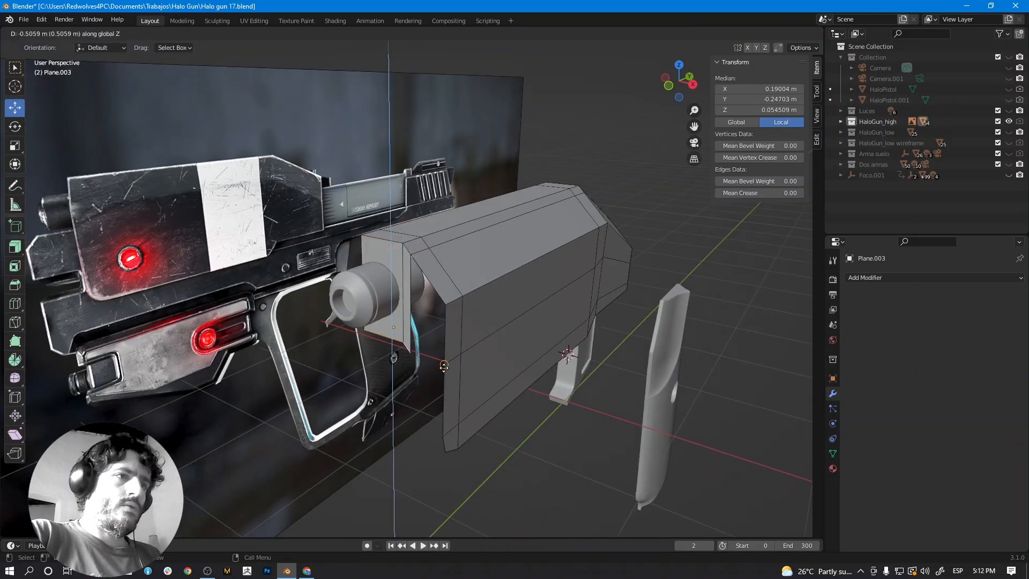
pyautogui.click(444, 366)
pyautogui.scroll(4, 444, 366)
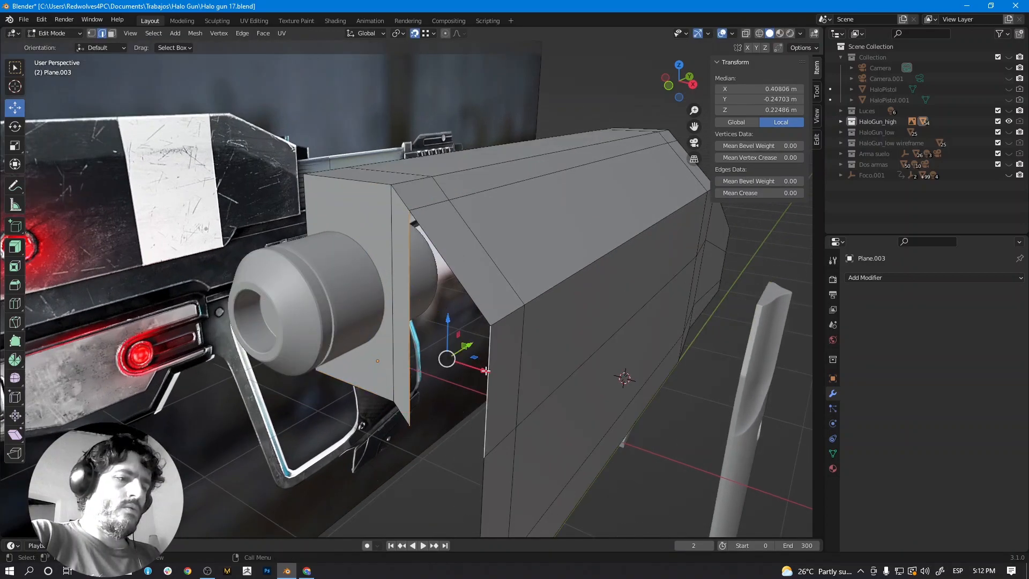
# Fill the gap between the front strip and the housing's side, keeping the lower edges level at local Z 0.022715 m.
pyautogui.keyDown('shift'); pyautogui.moveTo(486, 371); pyautogui.dragTo(404, 190, button='middle'); pyautogui.keyUp('shift')
pyautogui.click(398, 148)
pyautogui.press('g')
pyautogui.press('z')
pyautogui.click(425, 207)
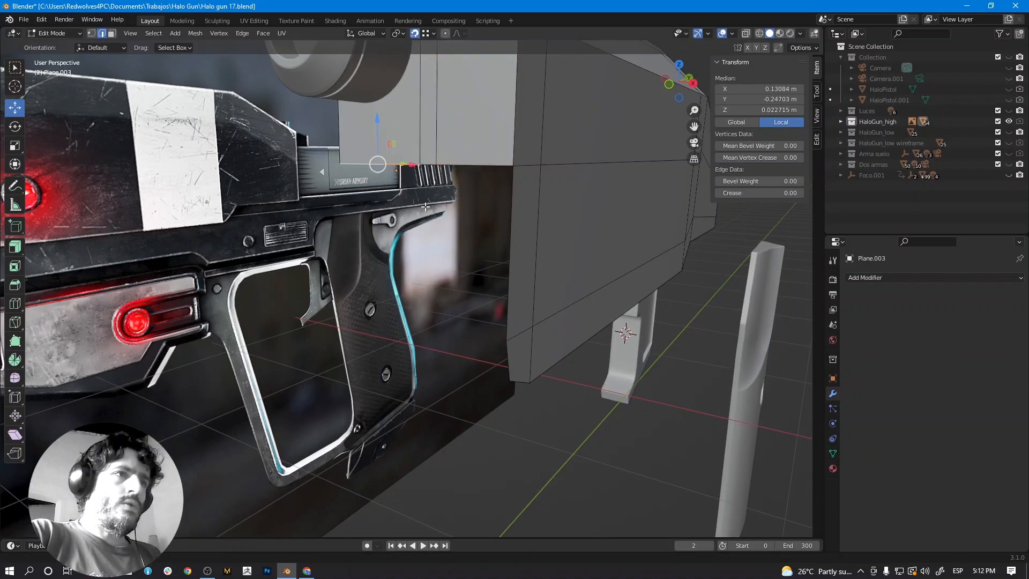
pyautogui.moveTo(426, 206); pyautogui.dragTo(420, 217, button='middle')
pyautogui.click(610, 456)
pyautogui.moveTo(444, 292); pyautogui.dragTo(432, 330, button='middle')
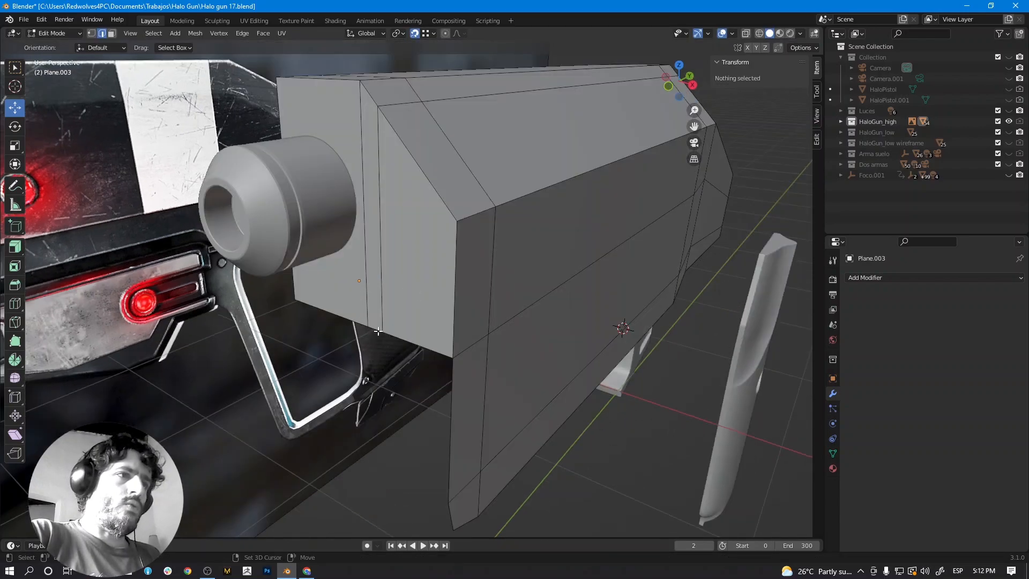
# Extrude the front's bottom edges down along Z in two stages, to local Z -0.37438 m and -0.48163 m.
pyautogui.click(364, 323)
pyautogui.moveTo(345, 305); pyautogui.dragTo(345, 287, button='middle')
pyautogui.press('g')
pyautogui.press('z')
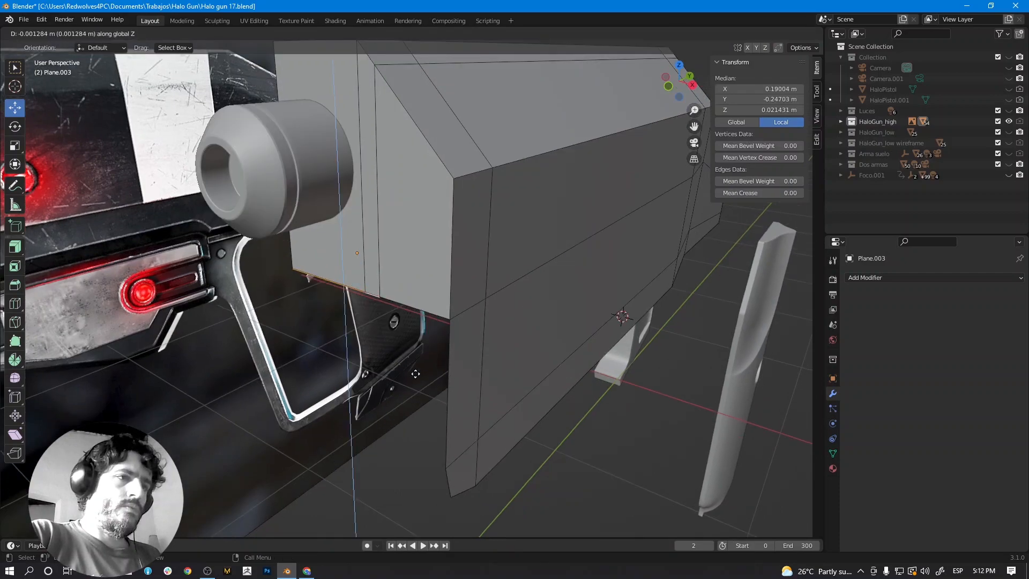
pyautogui.click(444, 468)
pyautogui.moveTo(444, 447); pyautogui.dragTo(437, 381, button='middle')
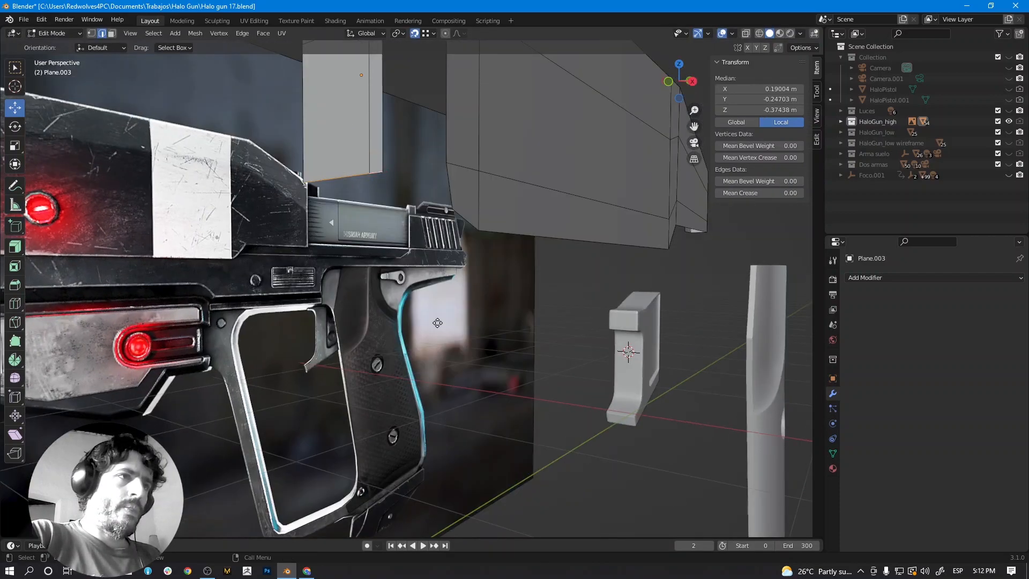
pyautogui.press('g')
pyautogui.press('z')
pyautogui.click(470, 265)
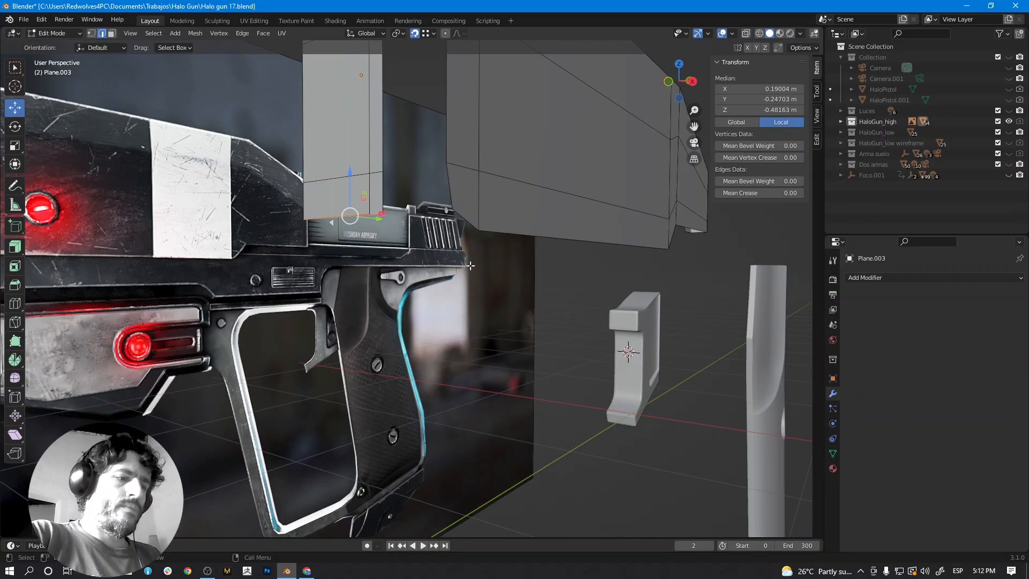
# Extrude the front's bottom edges down to local Z -0.52677 m and close the lower gap to the housing's side.
pyautogui.press('g')
pyautogui.press('z')
pyautogui.click(478, 238)
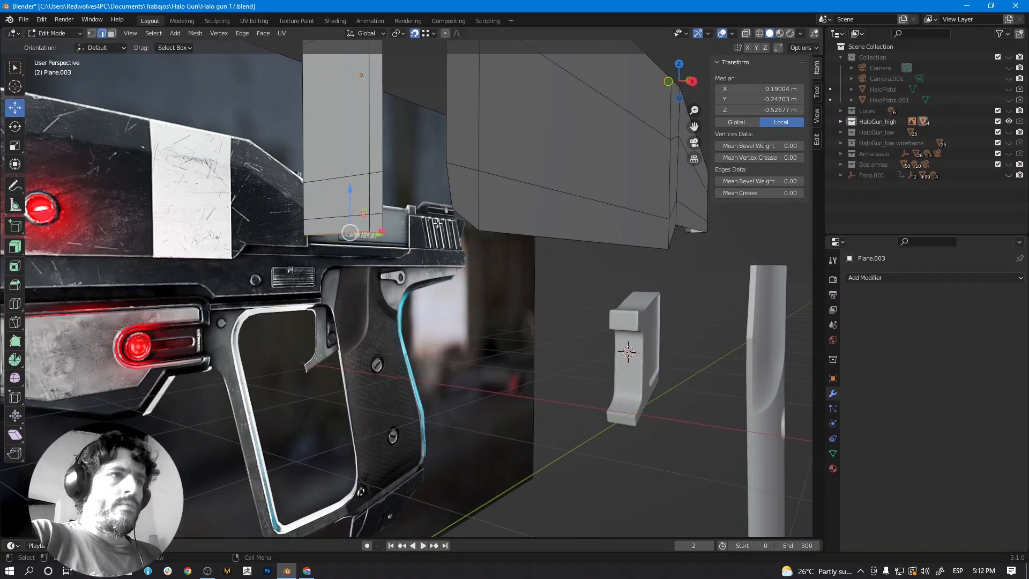
pyautogui.keyDown('shift'); pyautogui.moveTo(440, 227); pyautogui.dragTo(420, 243, button='middle'); pyautogui.keyUp('shift')
pyautogui.hotkey('ctrl', 'z')
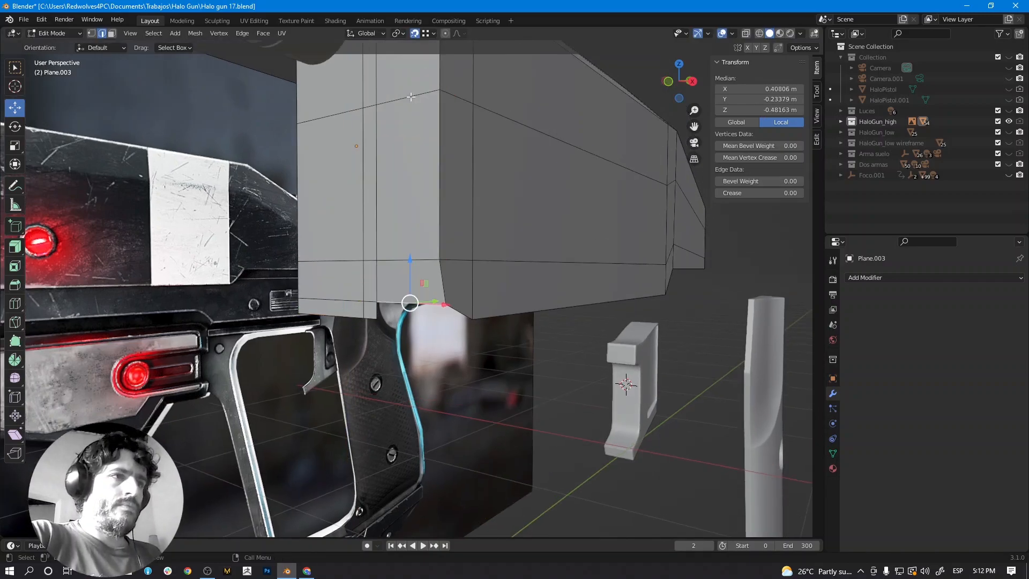
pyautogui.hotkey('ctrl', 'shift', 'z')
# Bring the front's lowest edge back along Y in line with the housing's bottom corner.
pyautogui.click(345, 317)
pyautogui.moveTo(345, 316); pyautogui.dragTo(471, 326, button='middle')
pyautogui.press('e')
pyautogui.press('y')
pyautogui.click(450, 227)
pyautogui.press('1')
pyautogui.click(412, 237)
pyautogui.press('g')
pyautogui.press('y')
pyautogui.click(601, 195)
# Move the row of vertices above the front's lowest edge back along Y to local Y -0.22056 m.
pyautogui.scroll(-2, 494, 224)
pyautogui.moveTo(465, 250); pyautogui.dragTo(434, 298, button='middle')
pyautogui.scroll(1, 432, 218)
pyautogui.scroll(1, 432, 302)
pyautogui.keyDown('shift'); pyautogui.click(382, 345); pyautogui.keyUp('shift')
pyautogui.keyDown('shift'); pyautogui.click(272, 433); pyautogui.keyUp('shift')
pyautogui.press('g')
pyautogui.press('y')
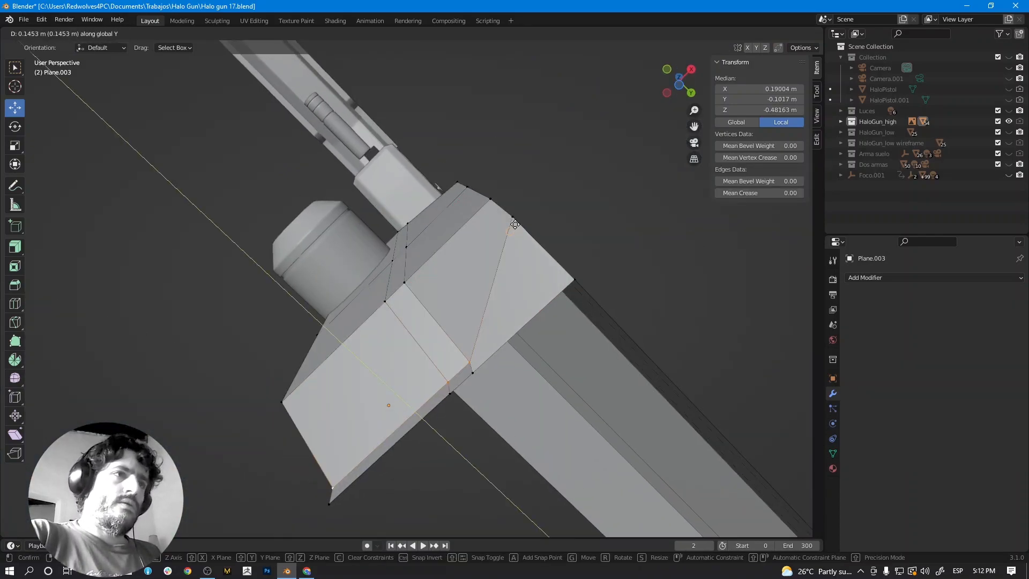
pyautogui.click(516, 217)
pyautogui.scroll(-3, 516, 220)
pyautogui.moveTo(519, 304); pyautogui.dragTo(583, 363, button='middle')
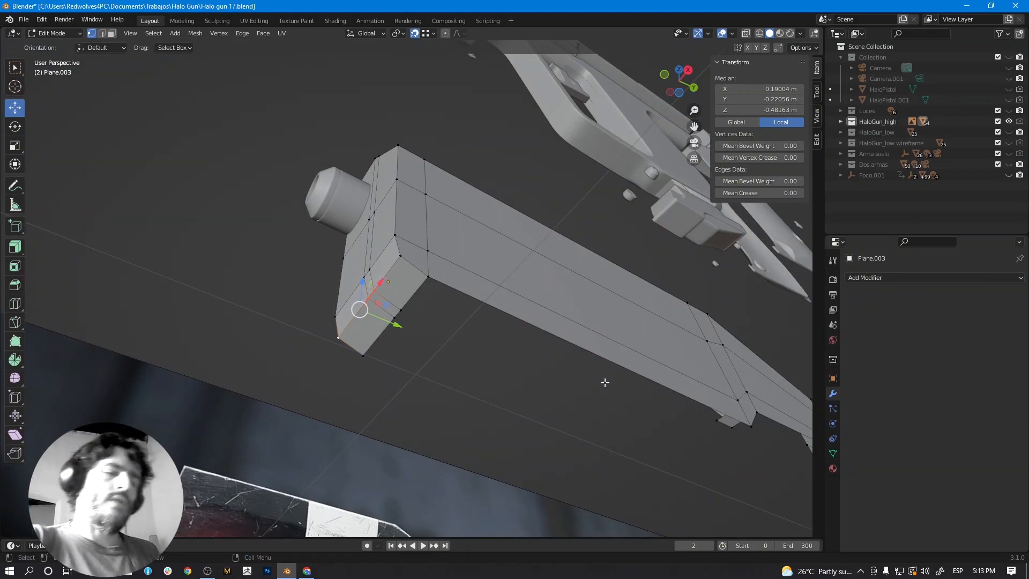
pyautogui.scroll(2, 410, 300)
pyautogui.click(392, 326)
pyautogui.keyDown('shift'); pyautogui.click(374, 352); pyautogui.keyUp('shift')
pyautogui.moveTo(374, 352); pyautogui.dragTo(392, 249, button='middle')
# Inset all the front faces together and extrude the inner region into the housing until its median is at local Y -0.12808 m.
pyautogui.click(112, 33)
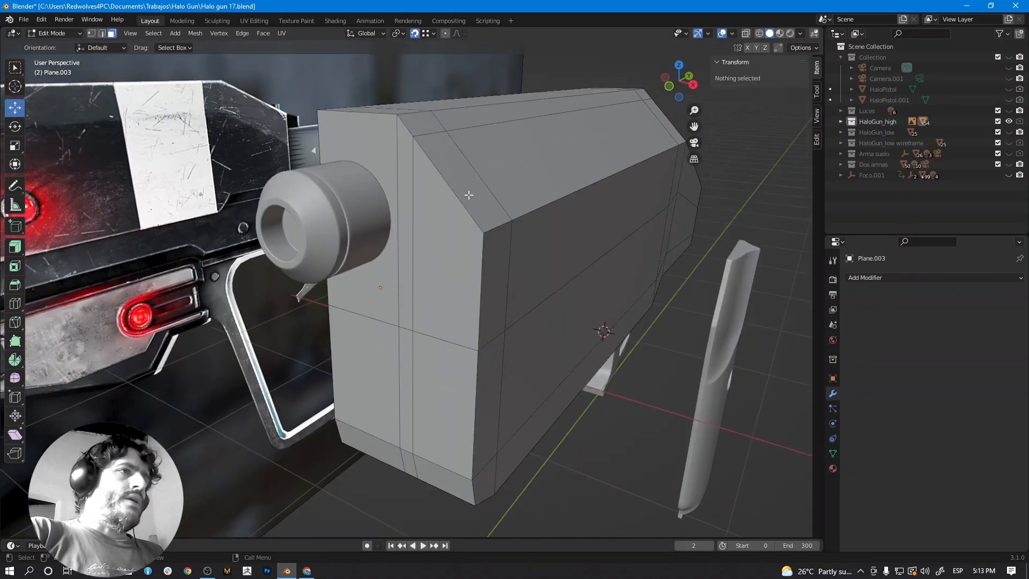
pyautogui.click(374, 148)
pyautogui.keyDown('shift'); pyautogui.click(434, 236); pyautogui.keyUp('shift')
pyautogui.keyDown('shift'); pyautogui.click(395, 359); pyautogui.keyUp('shift')
pyautogui.keyDown('shift'); pyautogui.click(438, 393); pyautogui.keyUp('shift')
pyautogui.moveTo(438, 393); pyautogui.dragTo(424, 255, button='middle')
pyautogui.keyDown('shift'); pyautogui.click(370, 366); pyautogui.keyUp('shift')
pyautogui.keyDown('shift'); pyautogui.click(427, 370); pyautogui.keyUp('shift')
pyautogui.keyDown('shift'); pyautogui.click(426, 370); pyautogui.keyUp('shift')
pyautogui.press('i')
pyautogui.click(558, 306)
pyautogui.press('e')
pyautogui.click(557, 319)
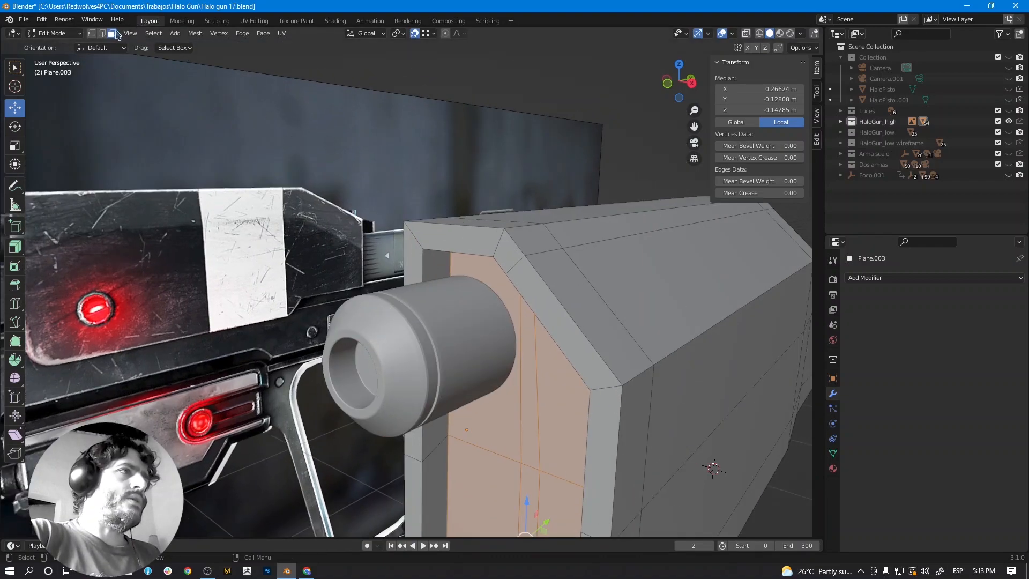
# Delete the front recess's rim and inner wall faces along the mirror side and the underside.
pyautogui.click(416, 260)
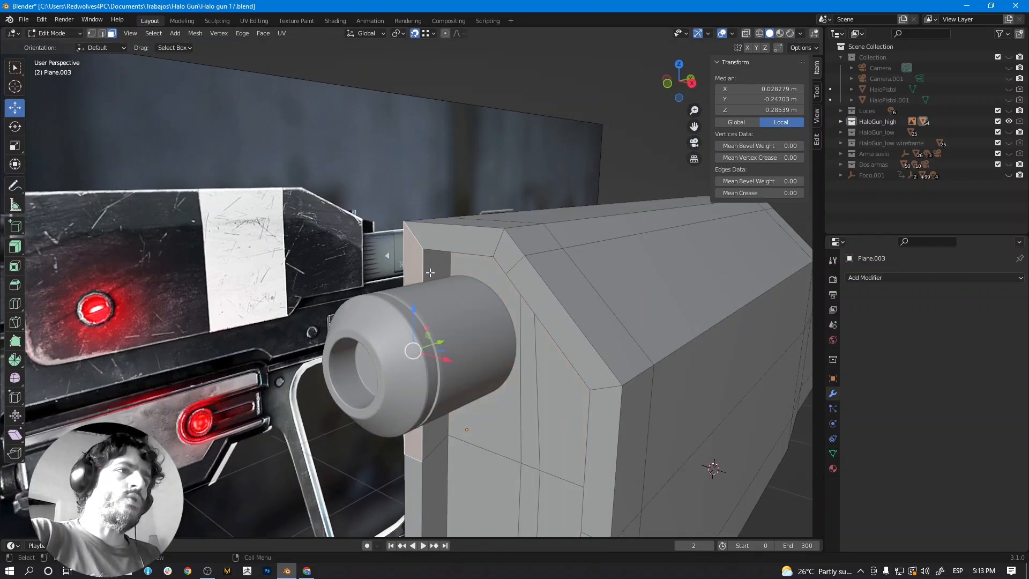
pyautogui.moveTo(415, 260); pyautogui.dragTo(410, 357, button='middle')
pyautogui.keyDown('shift'); pyautogui.click(410, 357); pyautogui.keyUp('shift')
pyautogui.keyDown('shift'); pyautogui.click(388, 386); pyautogui.keyUp('shift')
pyautogui.keyDown('shift'); pyautogui.moveTo(398, 409); pyautogui.dragTo(386, 258, button='middle'); pyautogui.keyUp('shift')
pyautogui.keyDown('shift'); pyautogui.click(376, 372); pyautogui.keyUp('shift')
pyautogui.keyDown('shift'); pyautogui.click(401, 359); pyautogui.keyUp('shift')
pyautogui.scroll(-2, 402, 358)
pyautogui.moveTo(402, 358); pyautogui.dragTo(408, 253, button='middle')
pyautogui.scroll(2, 413, 300)
pyautogui.keyDown('shift'); pyautogui.click(398, 355); pyautogui.keyUp('shift')
pyautogui.keyDown('shift'); pyautogui.click(380, 370); pyautogui.keyUp('shift')
pyautogui.moveTo(431, 344); pyautogui.dragTo(482, 395, button='middle')
pyautogui.keyDown('shift'); pyautogui.click(489, 401); pyautogui.keyUp('shift')
pyautogui.keyDown('shift'); pyautogui.click(496, 421); pyautogui.keyUp('shift')
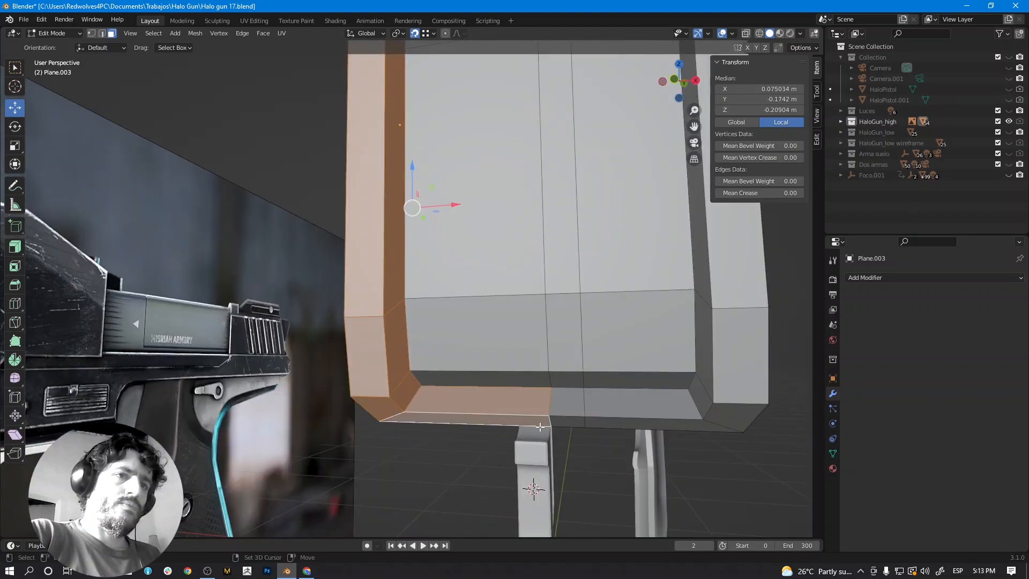
pyautogui.keyDown('shift'); pyautogui.click(573, 406); pyautogui.keyUp('shift')
pyautogui.keyDown('shift'); pyautogui.click(573, 421); pyautogui.keyUp('shift')
pyautogui.keyDown('shift'); pyautogui.doubleClick(646, 405); pyautogui.keyUp('shift')
pyautogui.keyDown('shift'); pyautogui.click(643, 426); pyautogui.keyUp('shift')
pyautogui.keyDown('shift'); pyautogui.click(645, 409); pyautogui.keyUp('shift')
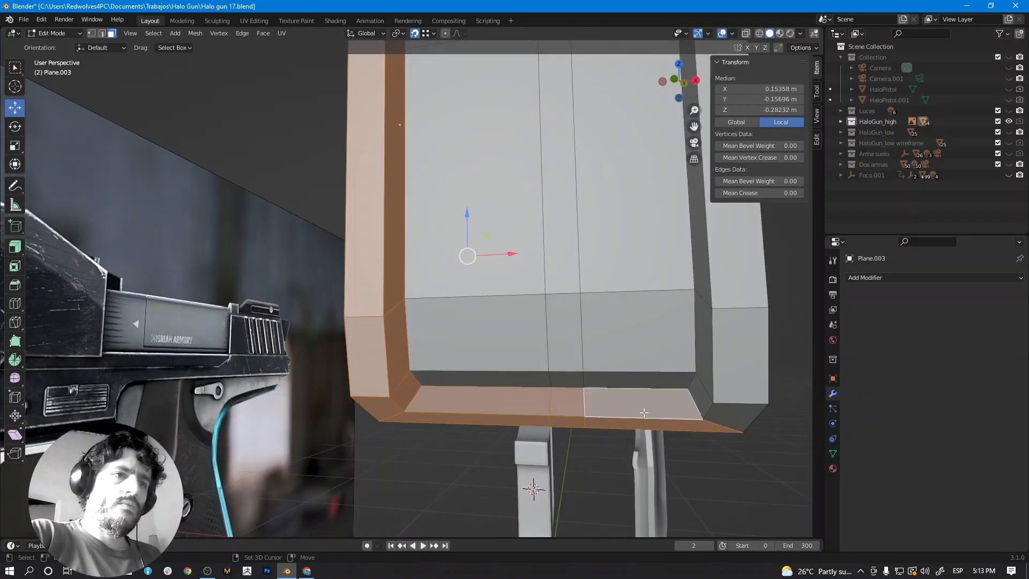
pyautogui.press('x')
pyautogui.click(642, 425)
# Flatten the housing's open border on the mirror side by scaling X to 0, and set its local X to 0 m.
pyautogui.moveTo(595, 362); pyautogui.dragTo(389, 234, button='middle')
pyautogui.click(102, 33)
pyautogui.keyDown('alt'); pyautogui.click(426, 128); pyautogui.keyUp('alt')
pyautogui.moveTo(426, 128); pyautogui.dragTo(618, 367, button='middle')
pyautogui.press('s')
pyautogui.press('x')
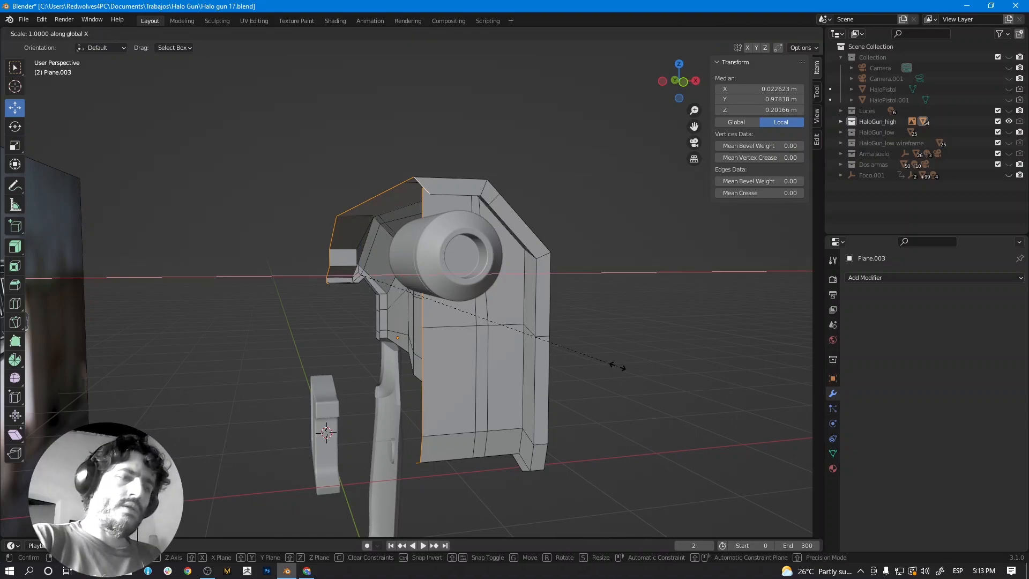
pyautogui.press('0')
pyautogui.press('Return')
pyautogui.click(754, 89)
pyautogui.write('0')
pyautogui.press('Return')
# Add a Mirror modifier across X and a Subdivision Surface modifier to the housing.
pyautogui.moveTo(523, 341)
pyautogui.mouseDown(button='middle')
pyautogui.moveTo(484, 351)
pyautogui.moveTo(524, 338)
pyautogui.mouseUp(button='middle')
pyautogui.scroll(-2, 491, 350)
pyautogui.press('Tab')
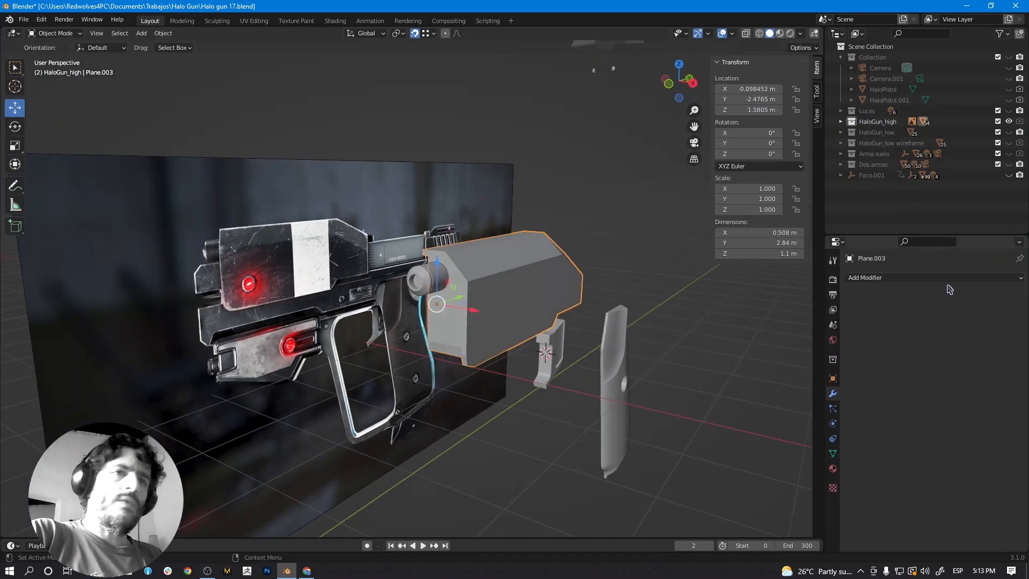
pyautogui.click(938, 279)
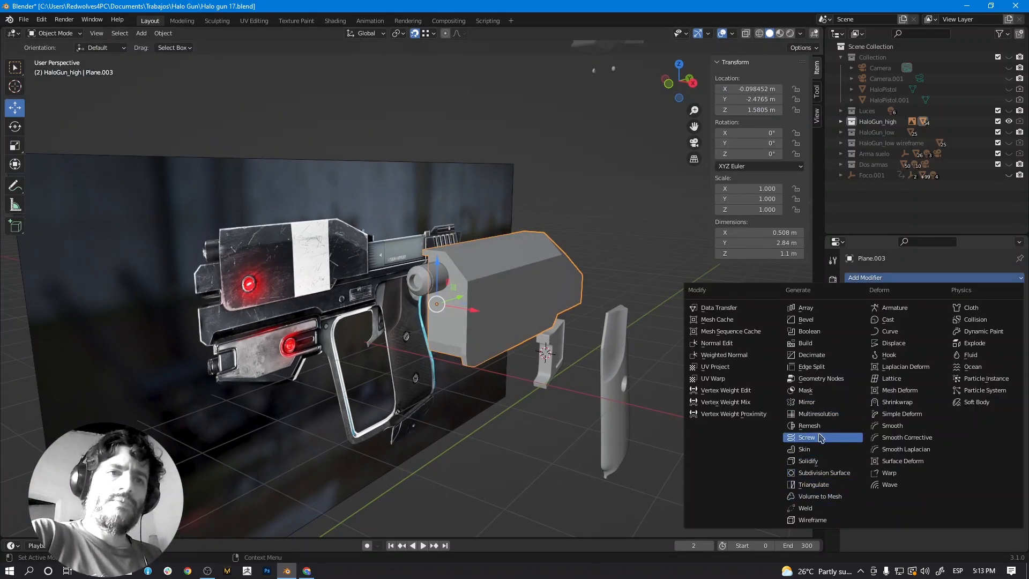
pyautogui.click(823, 403)
pyautogui.click(898, 278)
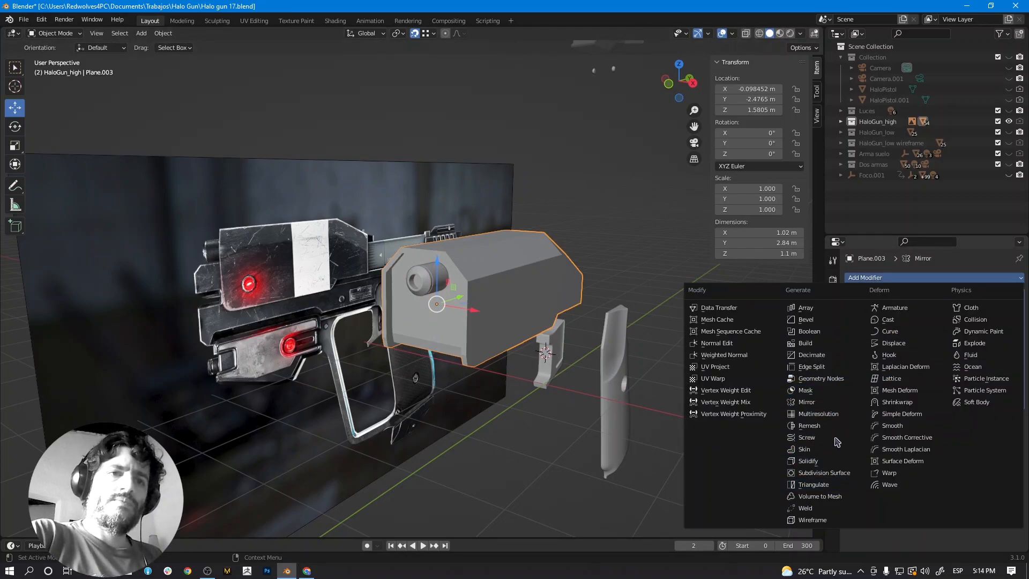
pyautogui.click(840, 474)
pyautogui.scroll(4, 505, 294)
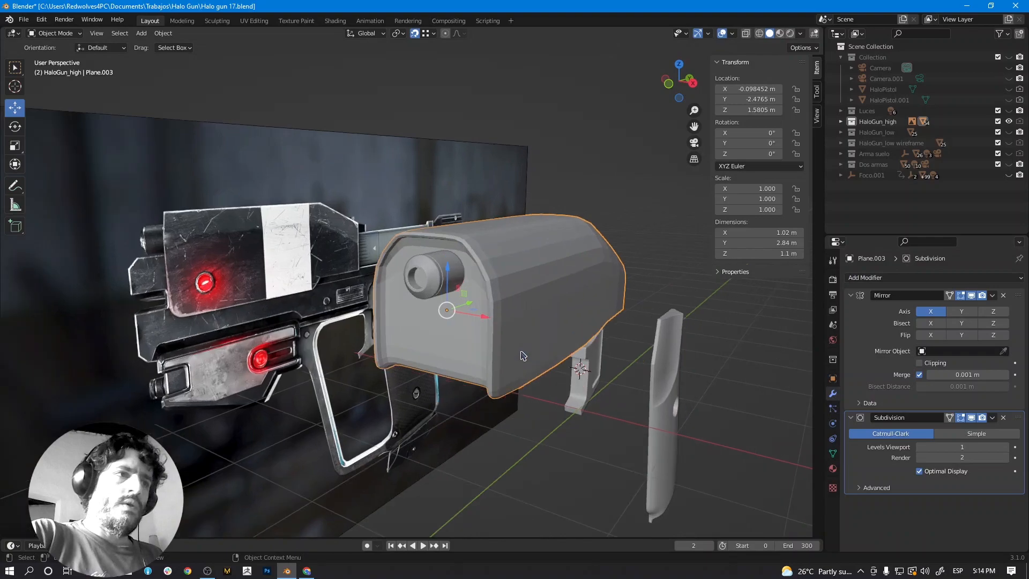
# Select the edge loops around the front rim and set the Subdivision viewport level to 3.
pyautogui.press('Tab')
pyautogui.scroll(1, 505, 293)
pyautogui.moveTo(505, 294); pyautogui.dragTo(480, 247, button='middle')
pyautogui.keyDown('alt'); pyautogui.click(516, 164); pyautogui.keyUp('alt')
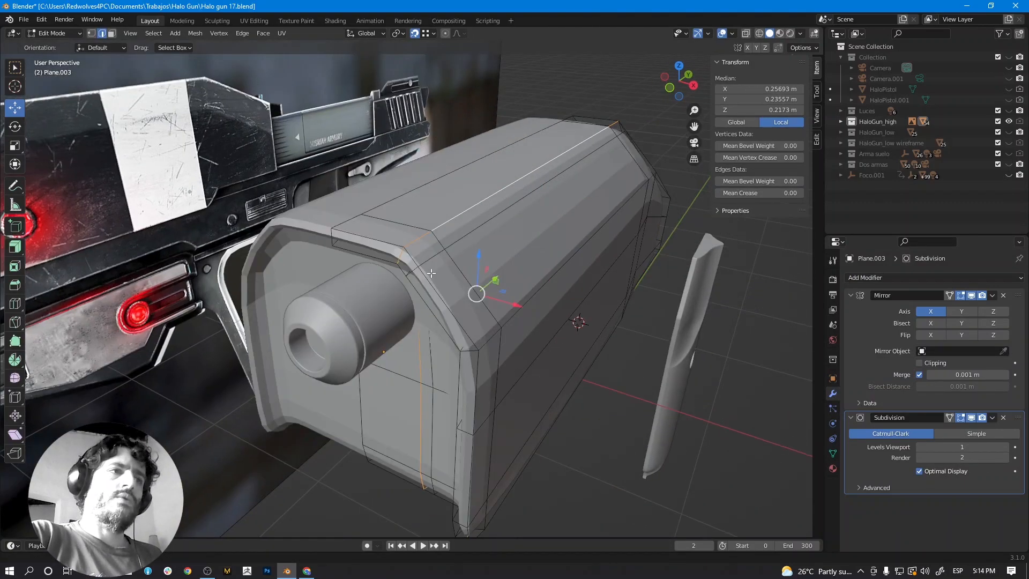
pyautogui.scroll(1, 480, 246)
pyautogui.keyDown('alt'); pyautogui.click(362, 254); pyautogui.keyUp('alt')
pyautogui.keyDown('alt'); pyautogui.keyDown('shift'); pyautogui.click(348, 262); pyautogui.keyUp('shift'); pyautogui.keyUp('alt')
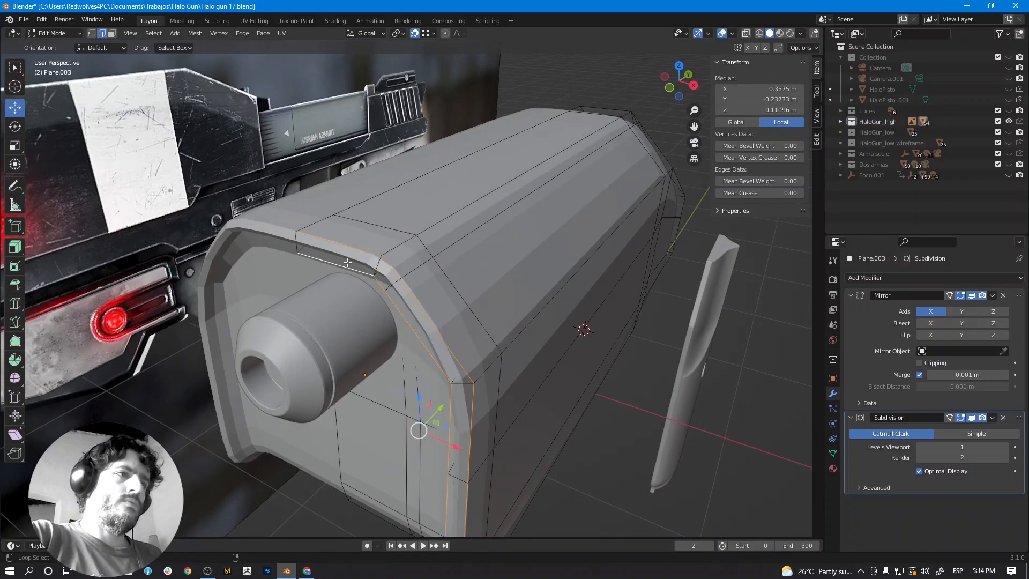
pyautogui.click(1006, 448)
pyautogui.click(1006, 448)
pyautogui.moveTo(475, 314); pyautogui.dragTo(428, 359, button='middle')
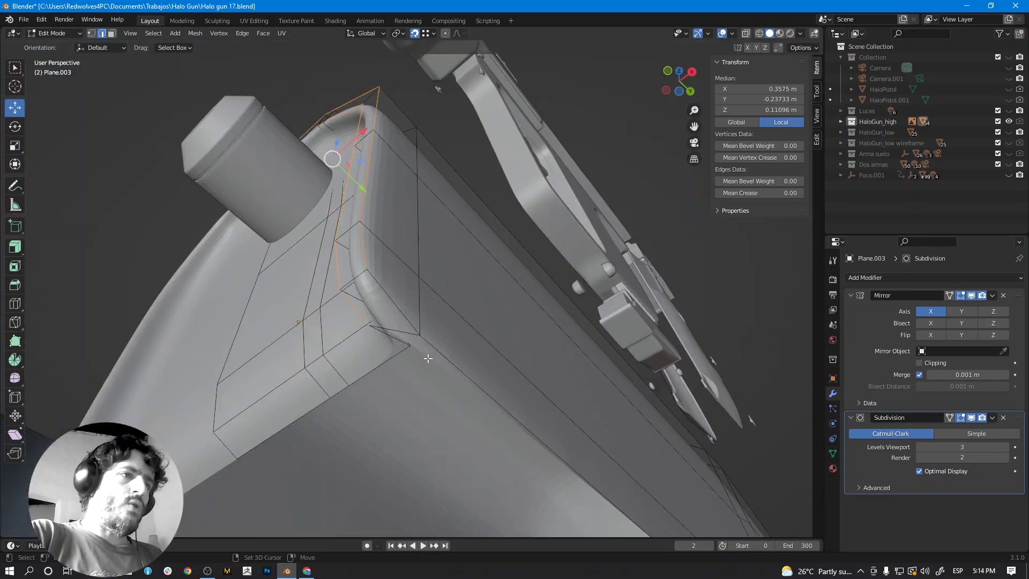
# Add the front underside, rear opening and notch edges to the selection and set their mean crease to 0.7.
pyautogui.moveTo(398, 311); pyautogui.dragTo(378, 318, button='middle')
pyautogui.scroll(2, 352, 313)
pyautogui.keyDown('shift'); pyautogui.click(320, 303); pyautogui.keyUp('shift')
pyautogui.keyDown('shift'); pyautogui.click(287, 335); pyautogui.keyUp('shift')
pyautogui.keyDown('alt'); pyautogui.keyDown('shift'); pyautogui.click(279, 377); pyautogui.keyUp('shift'); pyautogui.keyUp('alt')
pyautogui.moveTo(278, 376); pyautogui.dragTo(258, 367, button='middle')
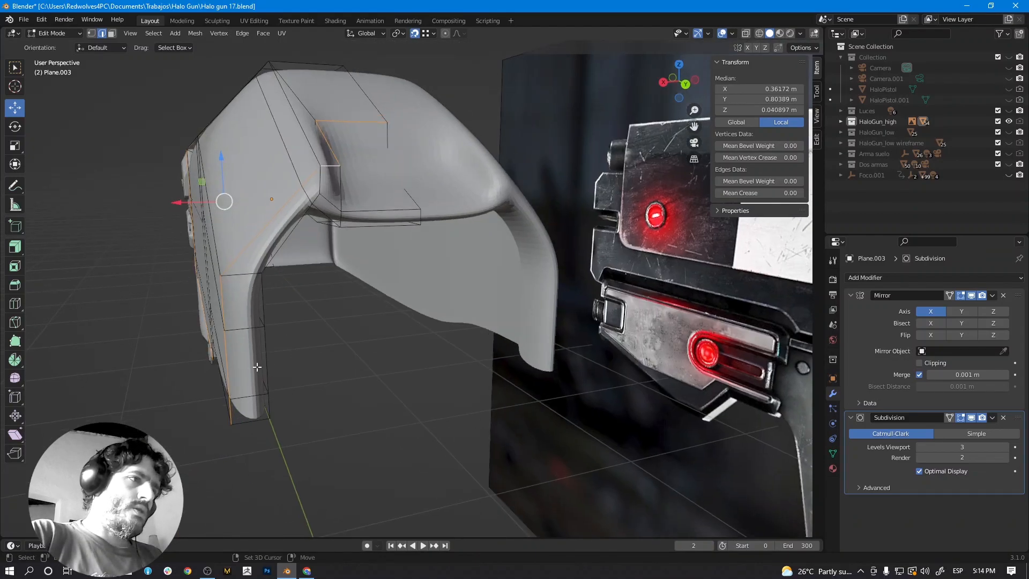
pyautogui.keyDown('alt'); pyautogui.keyDown('shift'); pyautogui.click(266, 352); pyautogui.keyUp('shift'); pyautogui.keyUp('alt')
pyautogui.keyDown('alt'); pyautogui.keyDown('shift'); pyautogui.click(368, 225); pyautogui.keyUp('shift'); pyautogui.keyUp('alt')
pyautogui.moveTo(368, 225); pyautogui.dragTo(337, 271, button='middle')
pyautogui.keyDown('shift'); pyautogui.click(134, 235); pyautogui.keyUp('shift')
pyautogui.hotkey('shift', 'z')
pyautogui.keyDown('shift'); pyautogui.moveTo(256, 252); pyautogui.dragTo(325, 274, button='middle'); pyautogui.keyUp('shift')
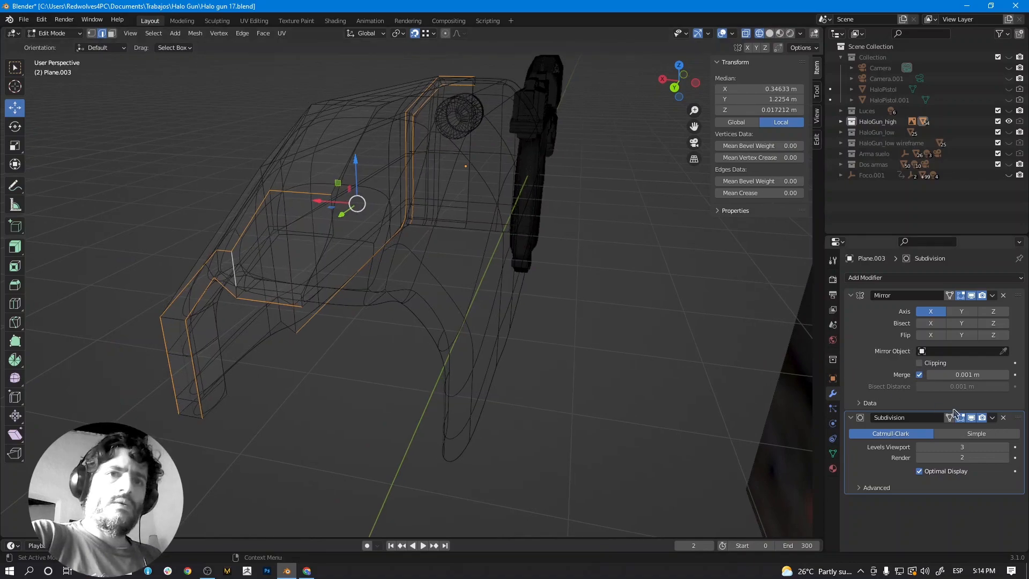
pyautogui.click(971, 419)
pyautogui.hotkey('shift', 'z')
pyautogui.scroll(2, 416, 298)
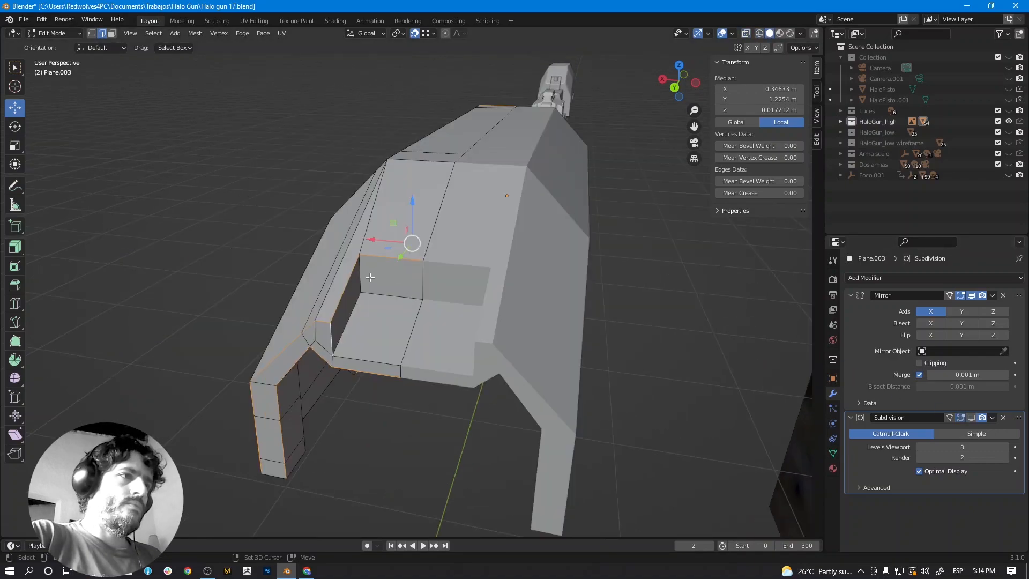
pyautogui.scroll(2, 354, 321)
pyautogui.keyDown('shift'); pyautogui.click(316, 422); pyautogui.keyUp('shift')
pyautogui.keyDown('shift'); pyautogui.moveTo(316, 422); pyautogui.dragTo(318, 379, button='middle'); pyautogui.keyUp('shift')
pyautogui.click(752, 193)
pyautogui.write('.7')
pyautogui.press('Return')
pyautogui.click(972, 420)
# Select the lengthwise edges along the housing's upper side corner, from the front rim down to the rear slope.
pyautogui.scroll(-3, 525, 329)
pyautogui.press('Tab')
pyautogui.moveTo(474, 329); pyautogui.dragTo(553, 325, button='middle')
pyautogui.press('Tab')
pyautogui.moveTo(475, 305); pyautogui.dragTo(427, 309, button='middle')
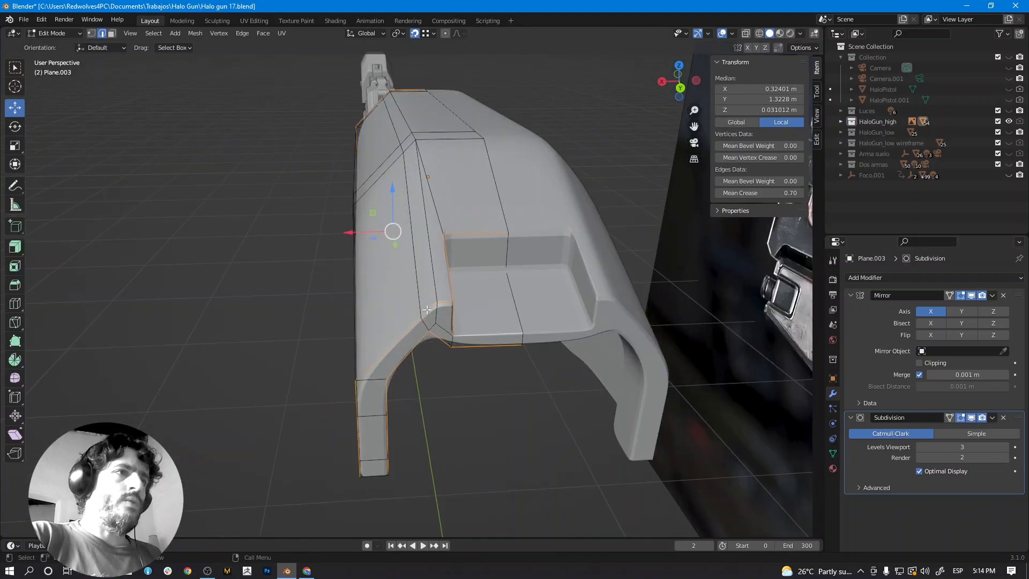
pyautogui.click(401, 120)
pyautogui.scroll(3, 423, 239)
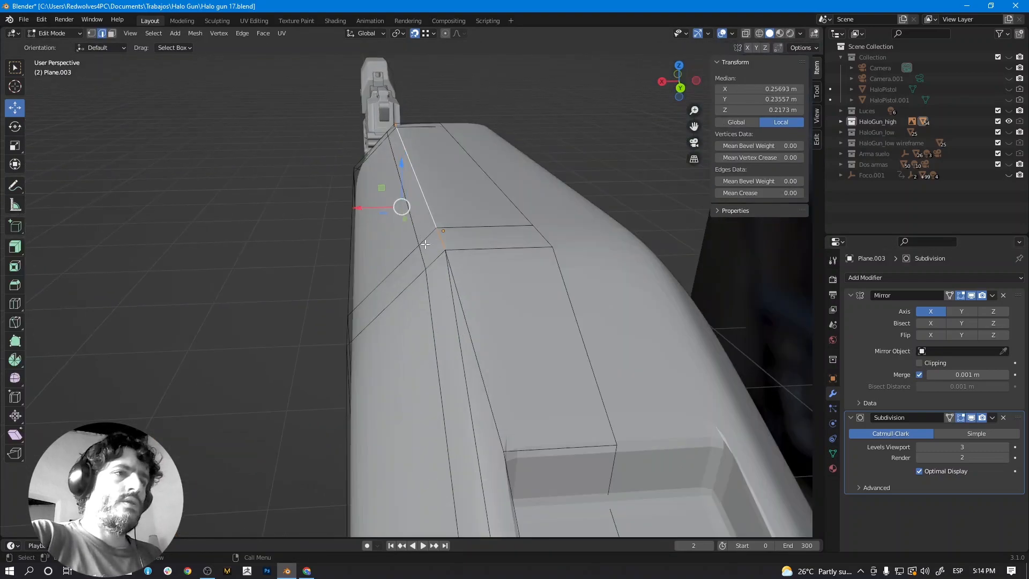
pyautogui.keyDown('shift'); pyautogui.click(447, 312); pyautogui.keyUp('shift')
pyautogui.moveTo(447, 311); pyautogui.dragTo(470, 308, button='middle')
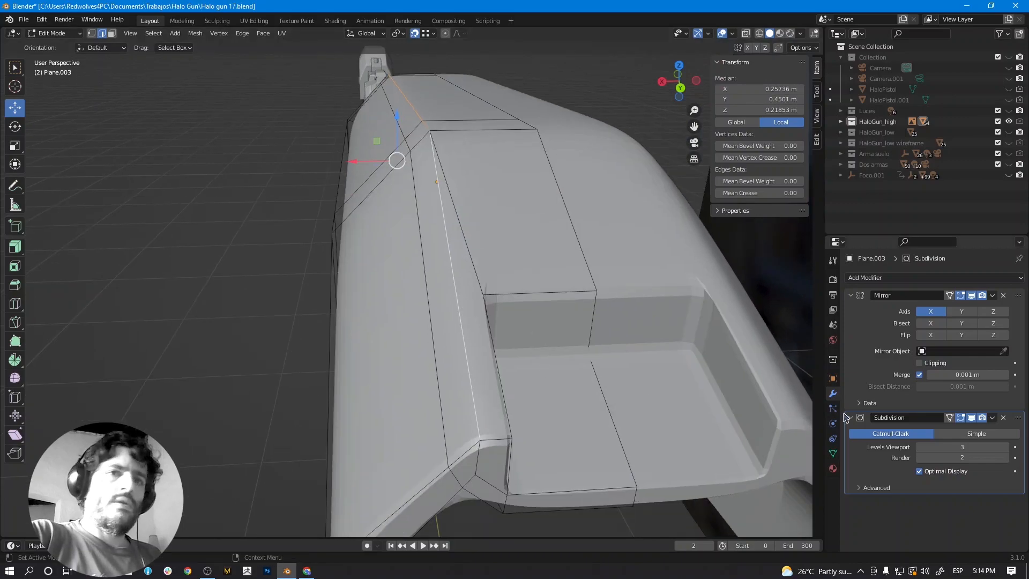
# Deselect the part of the selection that runs down the front wall, keeping only the upper corner edges.
pyautogui.moveTo(541, 212); pyautogui.dragTo(745, 220, button='middle')
pyautogui.keyDown('shift'); pyautogui.moveTo(493, 225); pyautogui.dragTo(384, 289, button='middle'); pyautogui.keyUp('shift')
pyautogui.scroll(-4, 384, 290)
pyautogui.moveTo(411, 375); pyautogui.dragTo(429, 358, button='middle')
pyautogui.scroll(2, 402, 353)
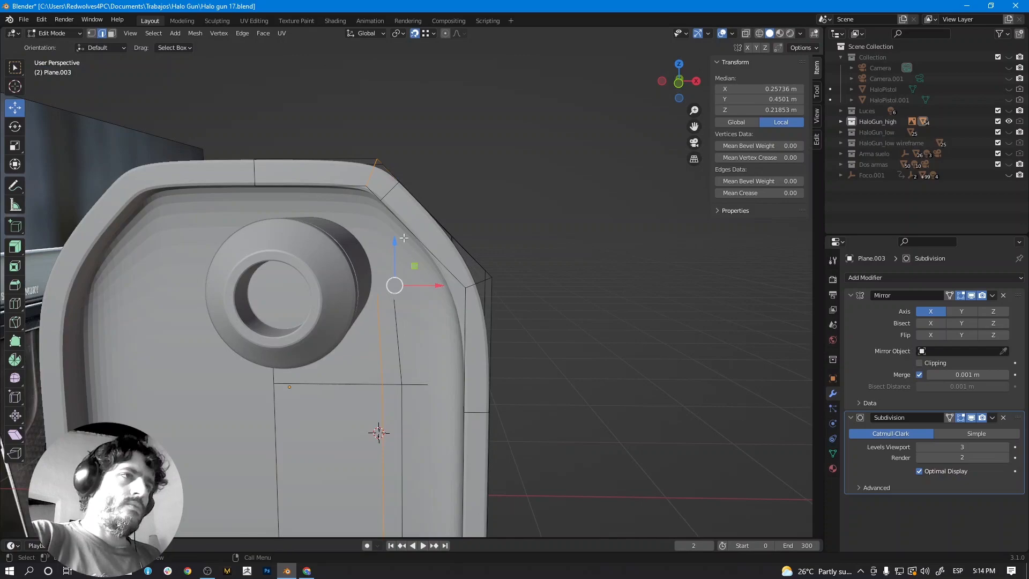
pyautogui.keyDown('shift'); pyautogui.moveTo(456, 298); pyautogui.dragTo(467, 272, button='middle'); pyautogui.keyUp('shift')
pyautogui.moveTo(475, 354); pyautogui.dragTo(487, 296, button='middle')
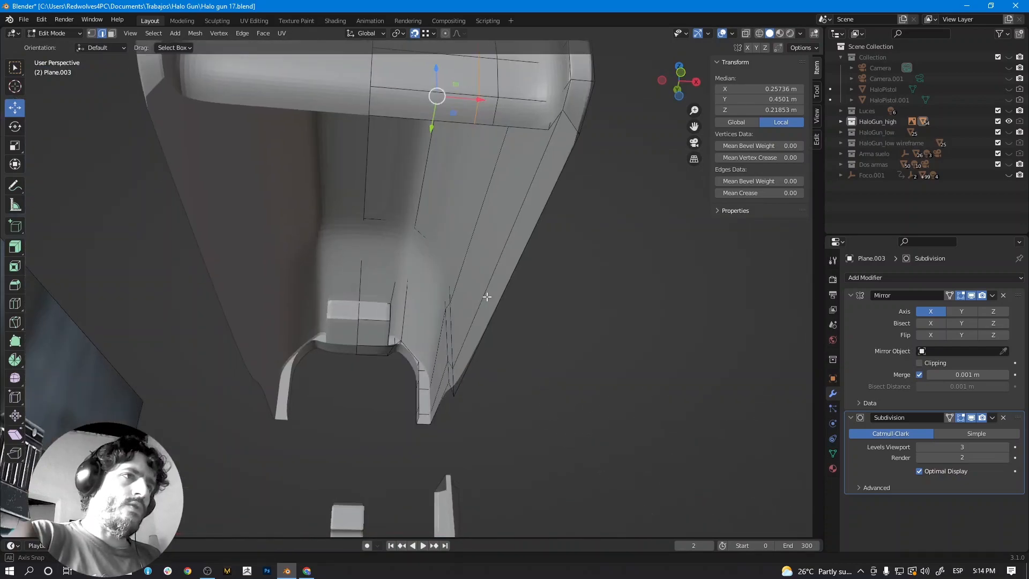
pyautogui.hotkey('shift', 'z')
pyautogui.keyDown('shift'); pyautogui.moveTo(546, 253); pyautogui.dragTo(520, 347, button='middle'); pyautogui.keyUp('shift')
pyautogui.scroll(-4, 540, 295)
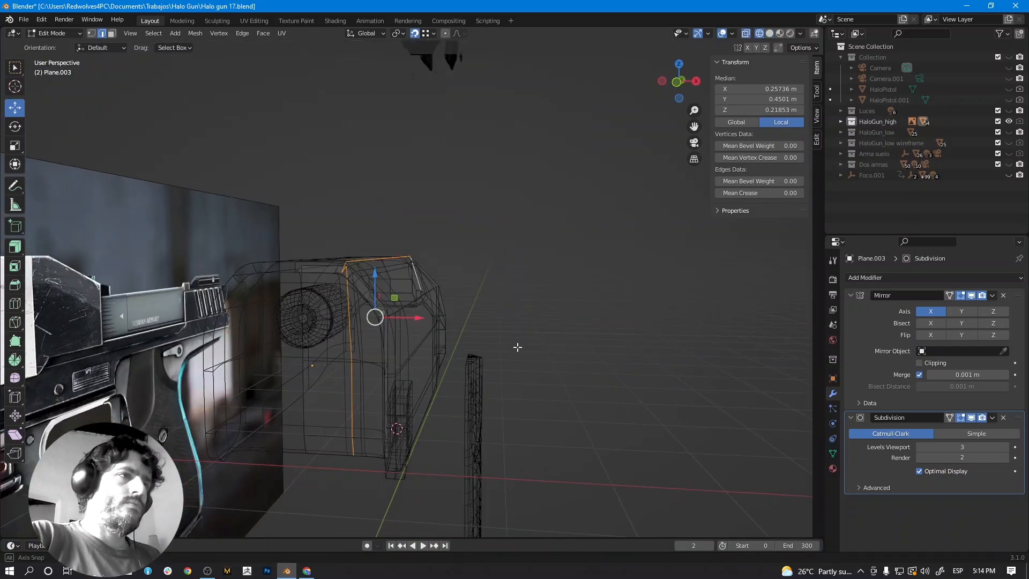
pyautogui.press('c')
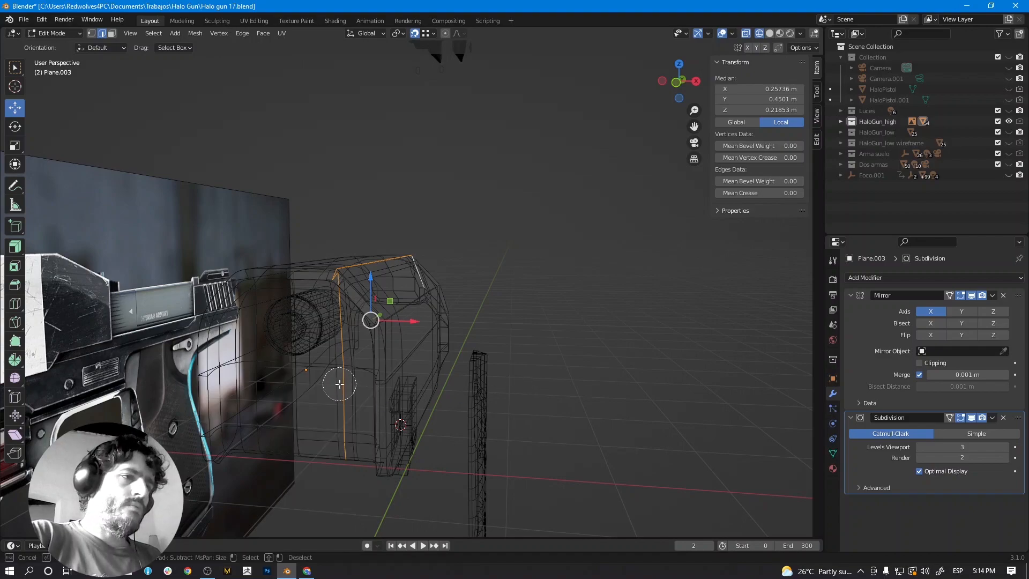
pyautogui.moveTo(334, 403)
pyautogui.mouseDown(button='middle')
pyautogui.moveTo(334, 453)
pyautogui.moveTo(333, 295)
pyautogui.moveTo(340, 323)
pyautogui.mouseUp(button='middle')
pyautogui.press('Escape')
pyautogui.hotkey('shift', 'z')
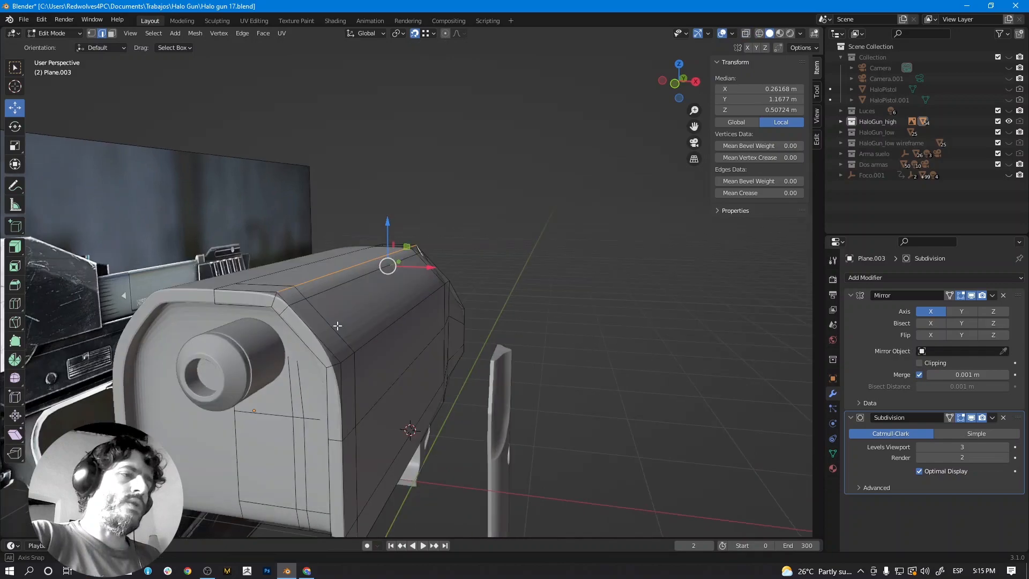
# Add the short edges at the front rim's upper corner to the selection and set the mean crease to 0.7.
pyautogui.scroll(2, 307, 356)
pyautogui.moveTo(306, 356)
pyautogui.keyDown('shift'); pyautogui.mouseDown(button='middle')
pyautogui.moveTo(335, 345)
pyautogui.moveTo(322, 333)
pyautogui.moveTo(375, 322)
pyautogui.moveTo(409, 283)
pyautogui.mouseUp(button='middle'); pyautogui.keyUp('shift')
pyautogui.scroll(1, 337, 349)
pyautogui.hotkey('shift', 'z')
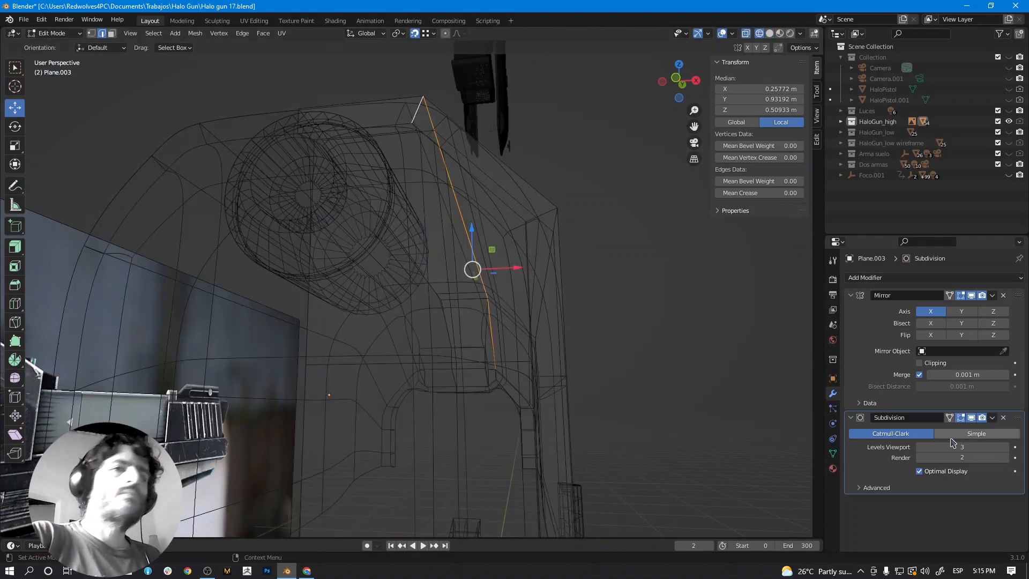
pyautogui.click(972, 417)
pyautogui.moveTo(417, 176)
pyautogui.mouseDown(button='middle')
pyautogui.moveTo(438, 196)
pyautogui.moveTo(432, 113)
pyautogui.mouseUp(button='middle')
pyautogui.hotkey('shift', 'z')
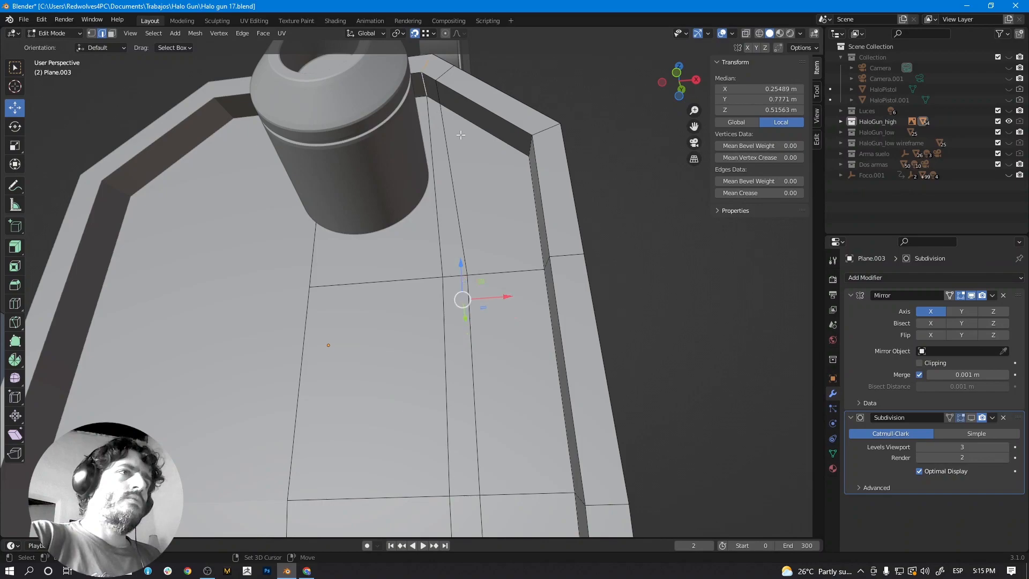
pyautogui.moveTo(492, 177); pyautogui.dragTo(469, 199, button='middle')
pyautogui.hotkey('shift', 'z')
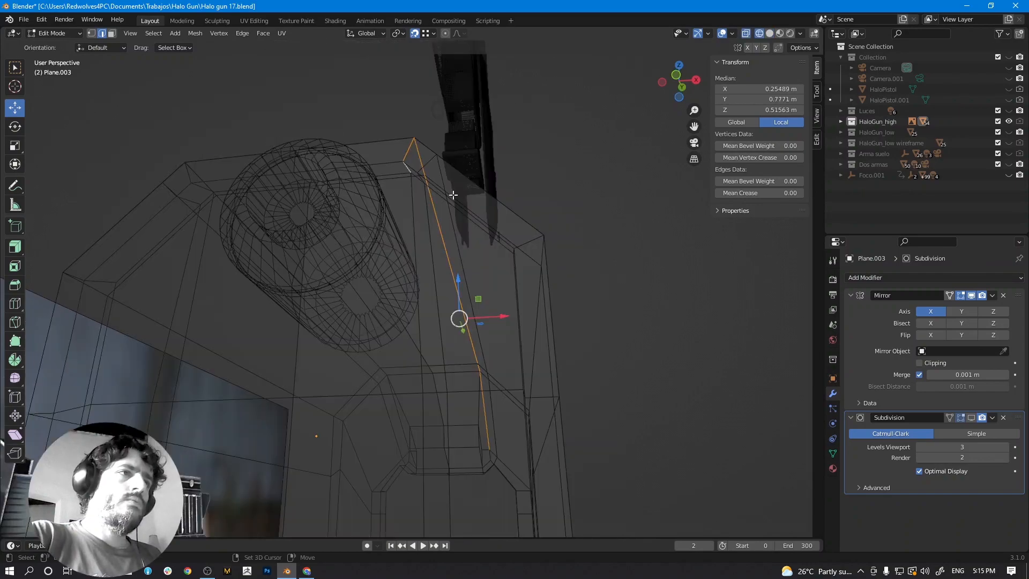
pyautogui.doubleClick(761, 191)
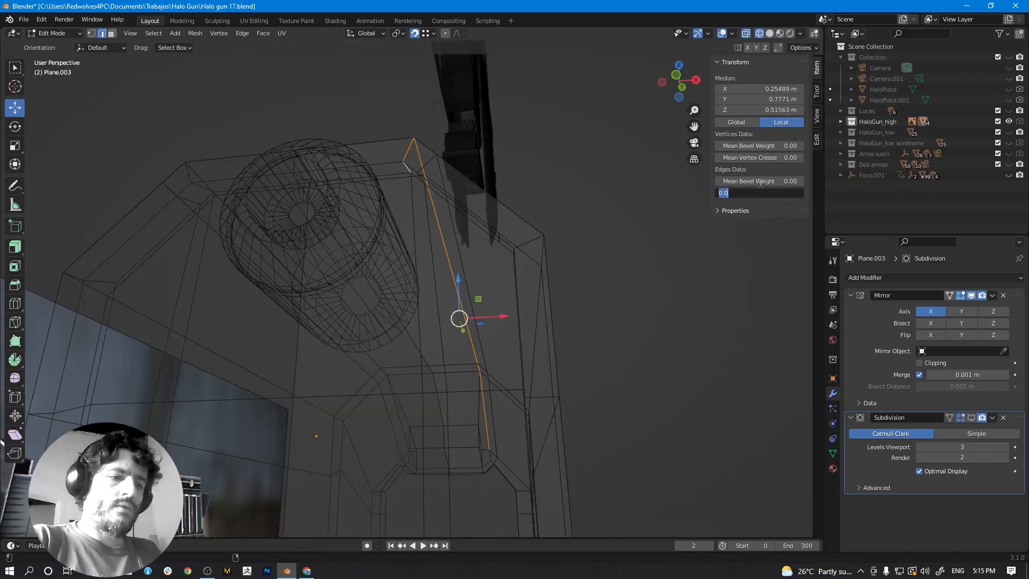
pyautogui.write('0.7')
pyautogui.press('Return')
# Turn the Subdivision modifier's viewport display back on and check the creased upper corner from the front.
pyautogui.hotkey('shift', 'z')
pyautogui.moveTo(687, 248)
pyautogui.mouseDown(button='middle')
pyautogui.moveTo(676, 275)
pyautogui.moveTo(761, 327)
pyautogui.mouseUp(button='middle')
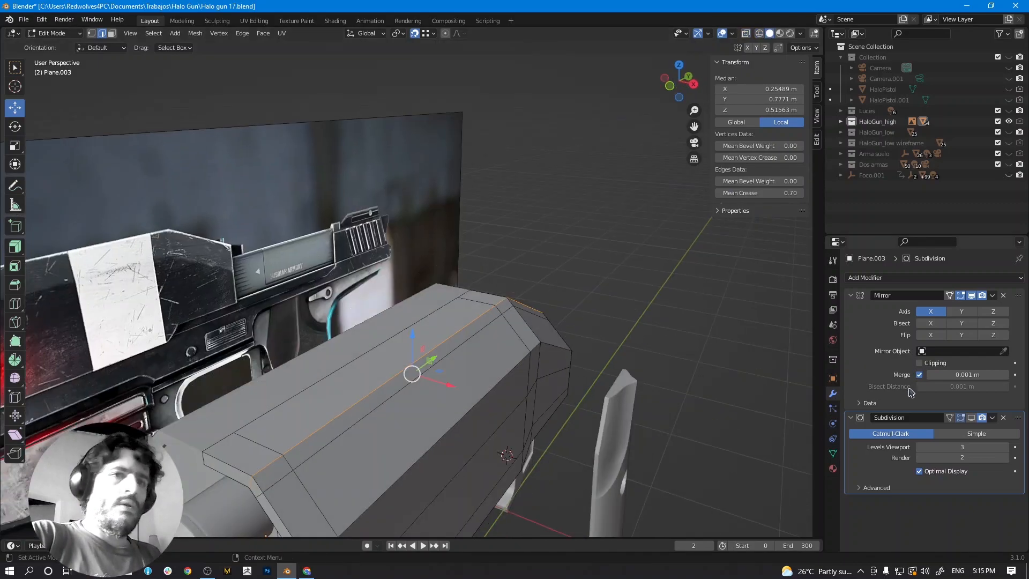
pyautogui.click(970, 419)
pyautogui.moveTo(581, 343)
pyautogui.mouseDown(button='middle')
pyautogui.moveTo(577, 318)
pyautogui.moveTo(557, 322)
pyautogui.moveTo(510, 301)
pyautogui.mouseUp(button='middle')
pyautogui.press('Tab')
pyautogui.press('Tab')
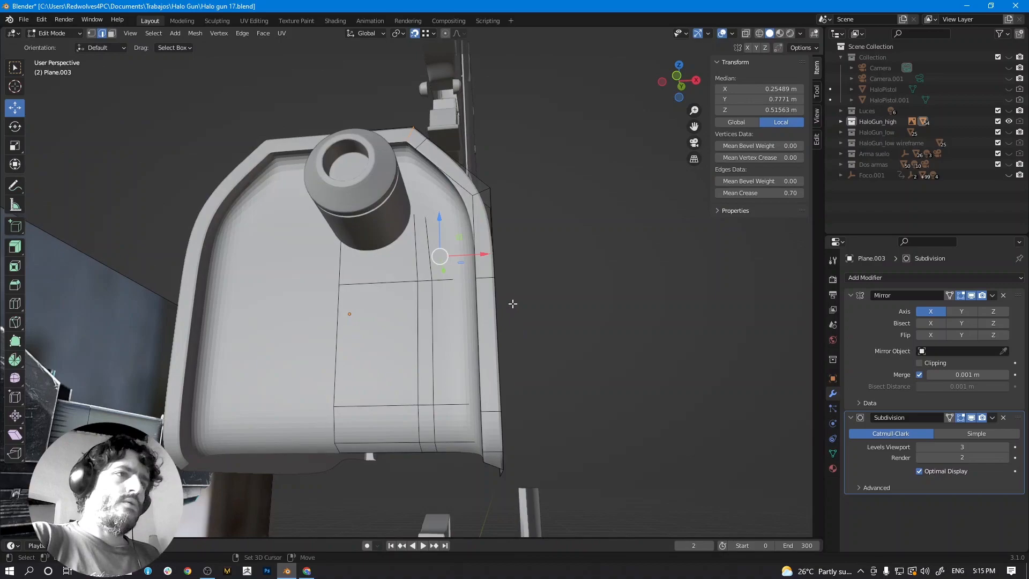
pyautogui.hotkey('shift', 'z')
pyautogui.hotkey('shift', 'z')
# Select the edge loops around the inside of the front recess, set their mean crease to 0.7, and show the subdivision again.
pyautogui.moveTo(553, 307); pyautogui.dragTo(580, 214, button='middle')
pyautogui.keyDown('alt'); pyautogui.click(493, 135); pyautogui.keyUp('alt')
pyautogui.keyDown('shift'); pyautogui.moveTo(506, 175); pyautogui.dragTo(503, 215, button='middle'); pyautogui.keyUp('shift')
pyautogui.keyDown('alt'); pyautogui.keyDown('shift'); pyautogui.click(518, 230); pyautogui.keyUp('shift'); pyautogui.keyUp('alt')
pyautogui.moveTo(523, 312); pyautogui.dragTo(359, 253, button='middle')
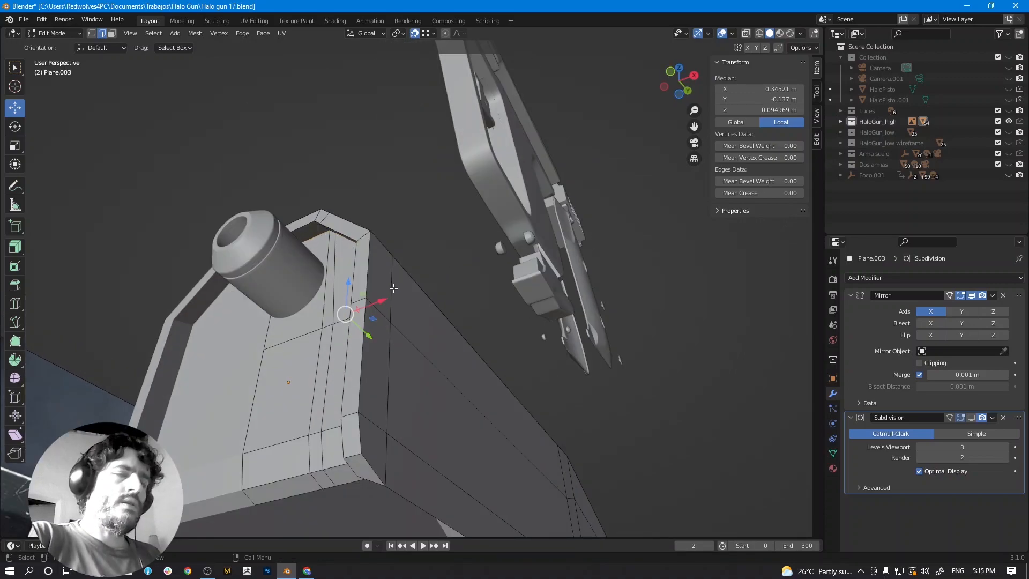
pyautogui.click(751, 193)
pyautogui.write('0.7')
pyautogui.press('Return')
pyautogui.click(972, 418)
# Select one further edge loop on the housing and set its mean crease to 0.7.
pyautogui.moveTo(515, 339)
pyautogui.mouseDown(button='middle')
pyautogui.moveTo(558, 323)
pyautogui.moveTo(505, 352)
pyautogui.moveTo(415, 342)
pyautogui.moveTo(482, 345)
pyautogui.moveTo(499, 332)
pyautogui.mouseUp(button='middle')
pyautogui.scroll(3, 558, 323)
pyautogui.keyDown('alt'); pyautogui.click(525, 345); pyautogui.keyUp('alt')
pyautogui.click(756, 193)
pyautogui.write('.7')
pyautogui.press('Return')
pyautogui.moveTo(522, 300); pyautogui.dragTo(511, 321, button='middle')
pyautogui.press('Tab')
pyautogui.press('Tab')
# Select the two cross-section edge loops where the housing starts to slope toward the rear and set their mean crease to 0.7.
pyautogui.scroll(4, 496, 322)
pyautogui.keyDown('alt'); pyautogui.click(531, 294); pyautogui.keyUp('alt')
pyautogui.keyDown('alt'); pyautogui.keyDown('shift'); pyautogui.click(566, 276); pyautogui.keyUp('shift'); pyautogui.keyUp('alt')
pyautogui.moveTo(565, 276); pyautogui.dragTo(572, 293, button='middle')
pyautogui.click(768, 193)
pyautogui.write('.5')
pyautogui.press('Return')
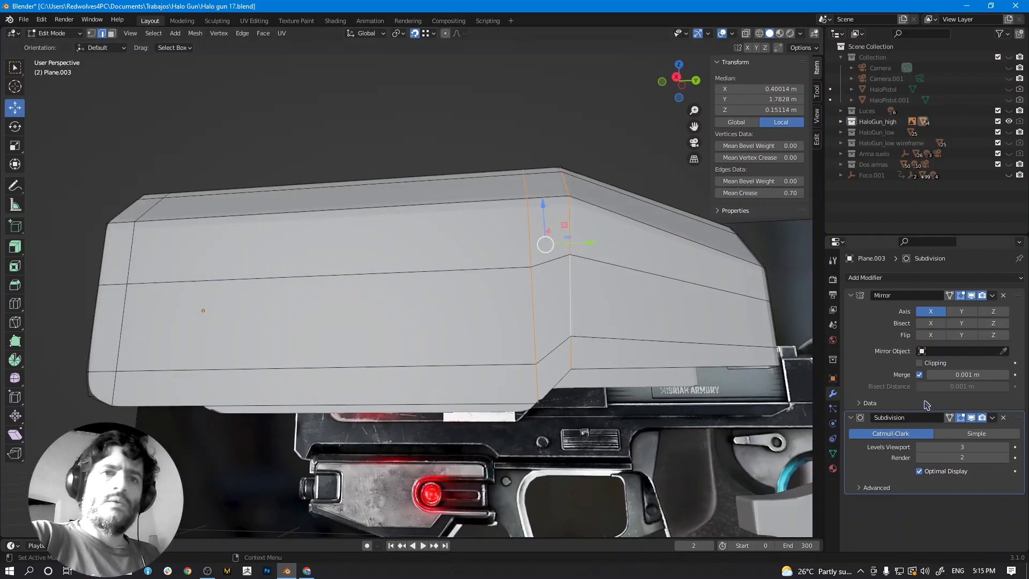
# Try a mean crease of 0 on the rear opening's inner rim edges, and set it back to 0.7.
pyautogui.scroll(-3, 590, 358)
pyautogui.press('Tab')
pyautogui.moveTo(586, 360); pyautogui.dragTo(518, 386, button='middle')
pyautogui.scroll(4, 517, 386)
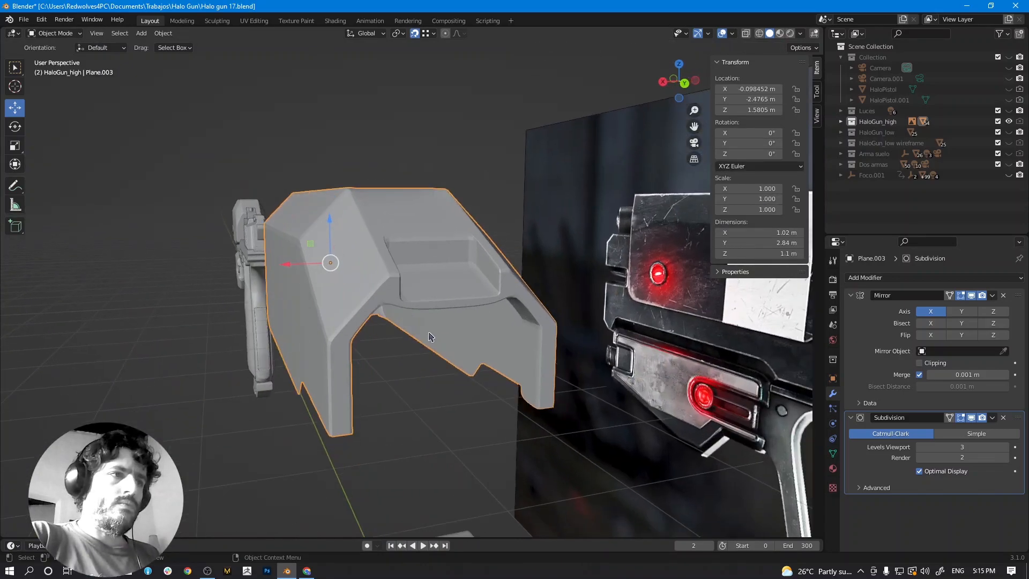
pyautogui.press('Tab')
pyautogui.scroll(2, 397, 329)
pyautogui.keyDown('shift'); pyautogui.moveTo(396, 329); pyautogui.dragTo(361, 253, button='middle'); pyautogui.keyUp('shift')
pyautogui.moveTo(386, 207); pyautogui.dragTo(399, 232, button='middle')
pyautogui.keyDown('alt'); pyautogui.click(419, 234); pyautogui.keyUp('alt')
pyautogui.keyDown('alt'); pyautogui.keyDown('shift'); pyautogui.click(353, 230); pyautogui.keyUp('shift'); pyautogui.keyUp('alt')
pyautogui.moveTo(332, 345); pyautogui.dragTo(328, 319, button='middle')
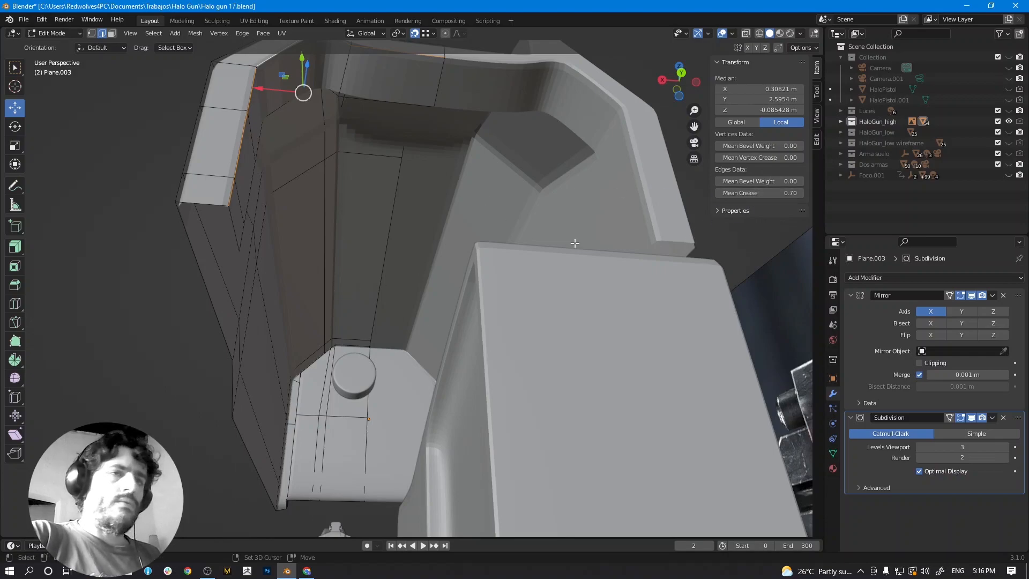
pyautogui.doubleClick(753, 191)
pyautogui.write('0')
pyautogui.press('Return')
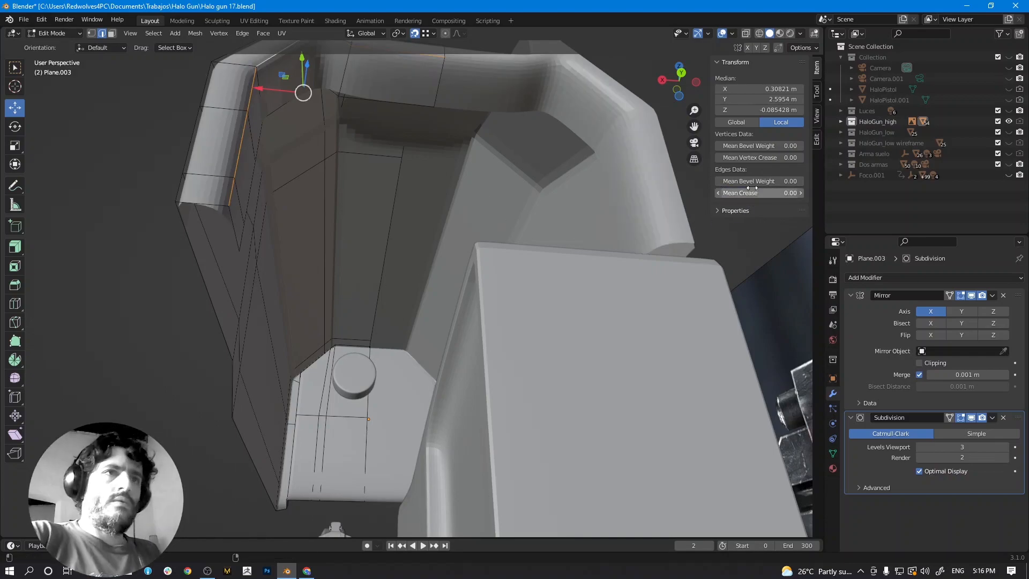
pyautogui.doubleClick(752, 192)
pyautogui.write('0.7')
pyautogui.press('Return')
# Set the crease of the short upright edge below the rear notch's corner to 0.7.
pyautogui.moveTo(458, 187); pyautogui.dragTo(374, 319, button='middle')
pyautogui.scroll(2, 358, 300)
pyautogui.click(349, 286)
pyautogui.doubleClick(764, 193)
pyautogui.write('.7')
pyautogui.press('Return')
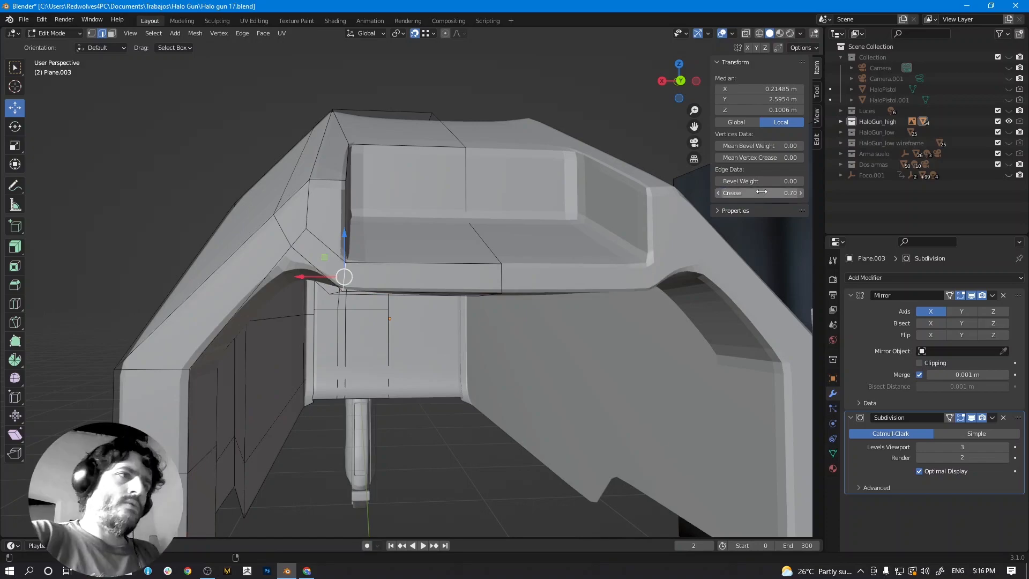
# Hide the subdivision in the viewport and set the crease of the short edge at the rear arch's upper bend to 0.7.
pyautogui.hotkey('shift', 'z')
pyautogui.moveTo(356, 287); pyautogui.dragTo(303, 269, button='middle')
pyautogui.hotkey('shift', 'z')
pyautogui.click(972, 418)
pyautogui.click(298, 223)
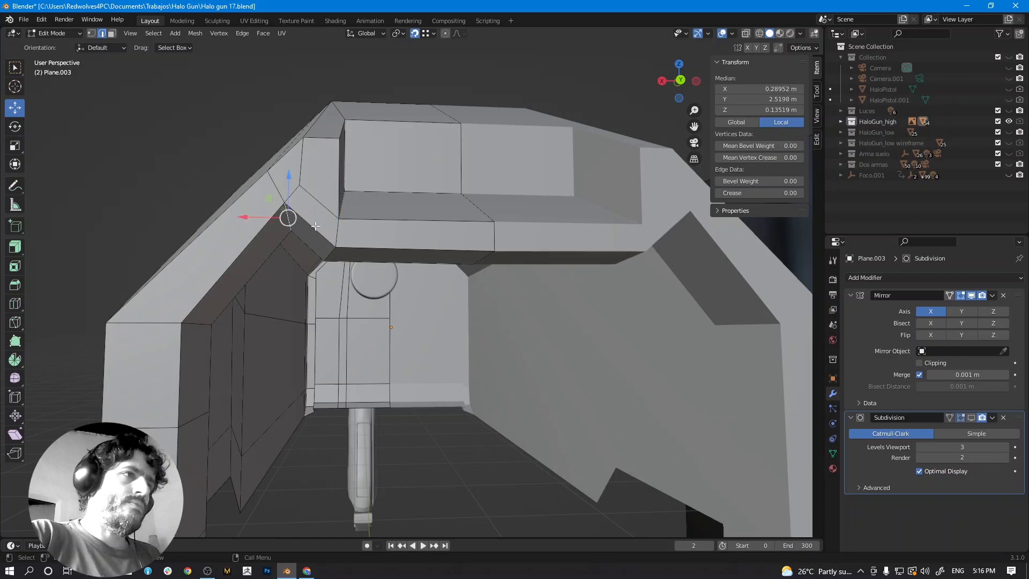
pyautogui.doubleClick(753, 192)
pyautogui.write('.7')
pyautogui.press('Return')
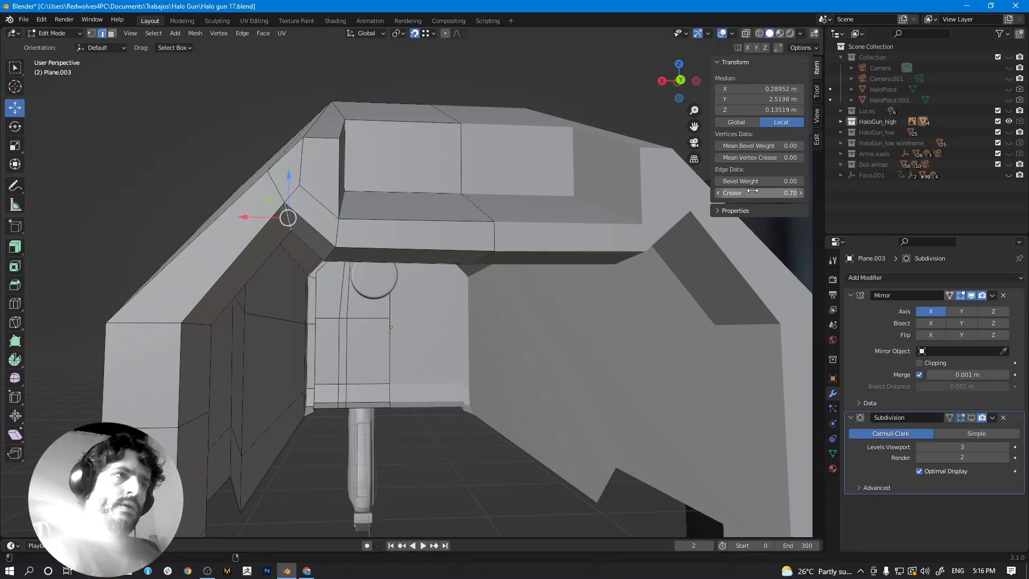
# Select the two upright edges on the rear notch's side wall, show the subdivision again, and leave mesh editing.
pyautogui.moveTo(513, 259); pyautogui.dragTo(502, 270, button='middle')
pyautogui.click(276, 237)
pyautogui.keyDown('shift'); pyautogui.click(300, 220); pyautogui.keyUp('shift')
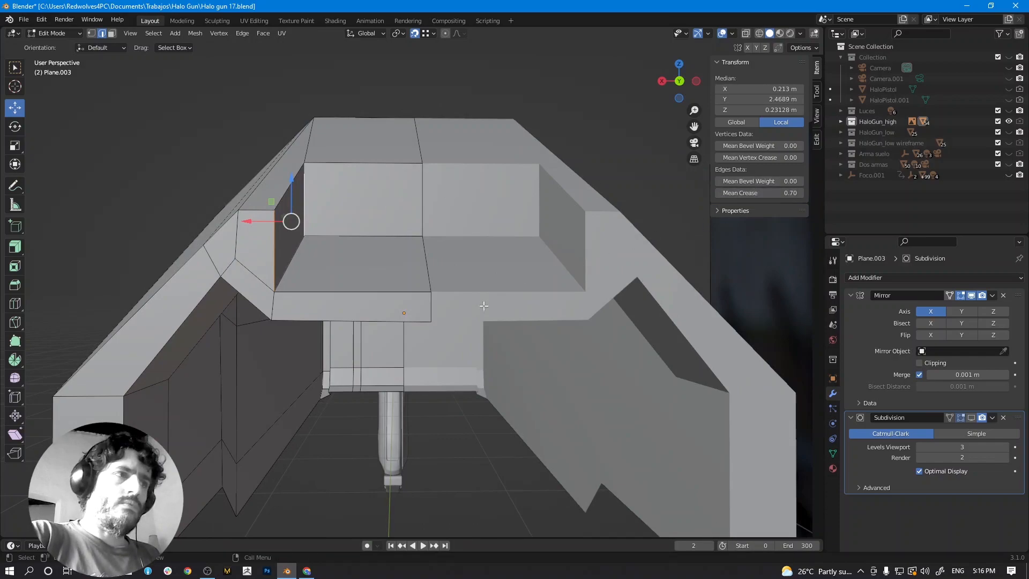
pyautogui.click(972, 417)
pyautogui.scroll(-4, 442, 308)
pyautogui.hotkey('shift', 'z')
pyautogui.moveTo(442, 308)
pyautogui.mouseDown(button='middle')
pyautogui.moveTo(433, 314)
pyautogui.moveTo(467, 324)
pyautogui.moveTo(464, 356)
pyautogui.moveTo(429, 378)
pyautogui.moveTo(540, 363)
pyautogui.moveTo(535, 351)
pyautogui.moveTo(500, 338)
pyautogui.moveTo(510, 352)
pyautogui.moveTo(530, 346)
pyautogui.moveTo(537, 448)
pyautogui.mouseUp(button='middle')
pyautogui.hotkey('shift', 'z')
pyautogui.press('Tab')
# Center the housing on the gun by setting its X location to 0 m.
pyautogui.moveTo(536, 292); pyautogui.dragTo(620, 333, button='middle')
pyautogui.scroll(2, 513, 343)
pyautogui.hotkey('shift', 'z')
pyautogui.keyDown('shift'); pyautogui.moveTo(535, 403); pyautogui.dragTo(536, 343, button='middle'); pyautogui.keyUp('shift')
pyautogui.scroll(2, 536, 343)
pyautogui.scroll(-3, 641, 238)
pyautogui.click(744, 90)
pyautogui.write('0')
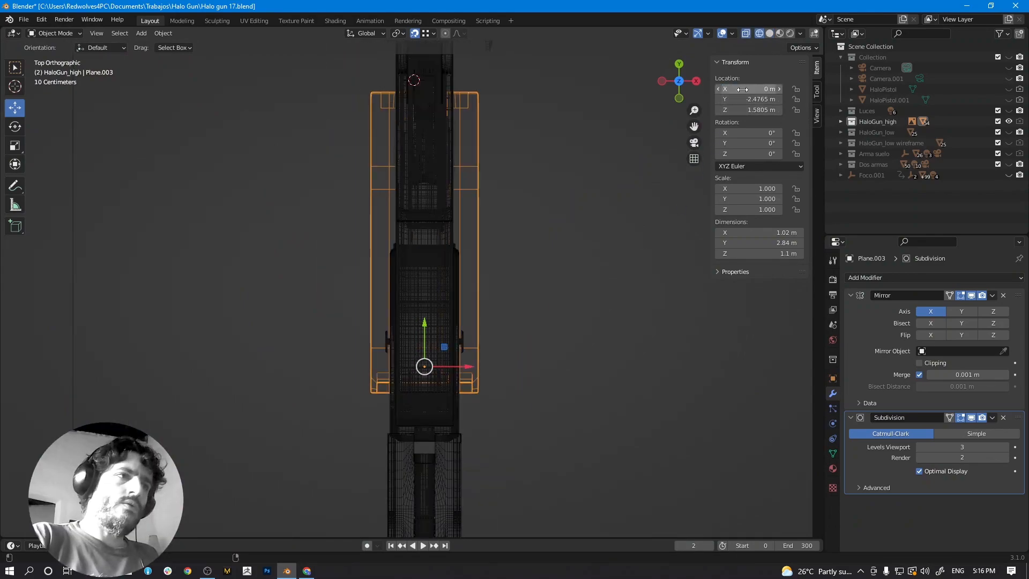
pyautogui.press('Return')
pyautogui.moveTo(589, 360); pyautogui.dragTo(532, 327, button='middle')
pyautogui.hotkey('shift', 'z')
pyautogui.moveTo(513, 364); pyautogui.dragTo(532, 333, button='middle')
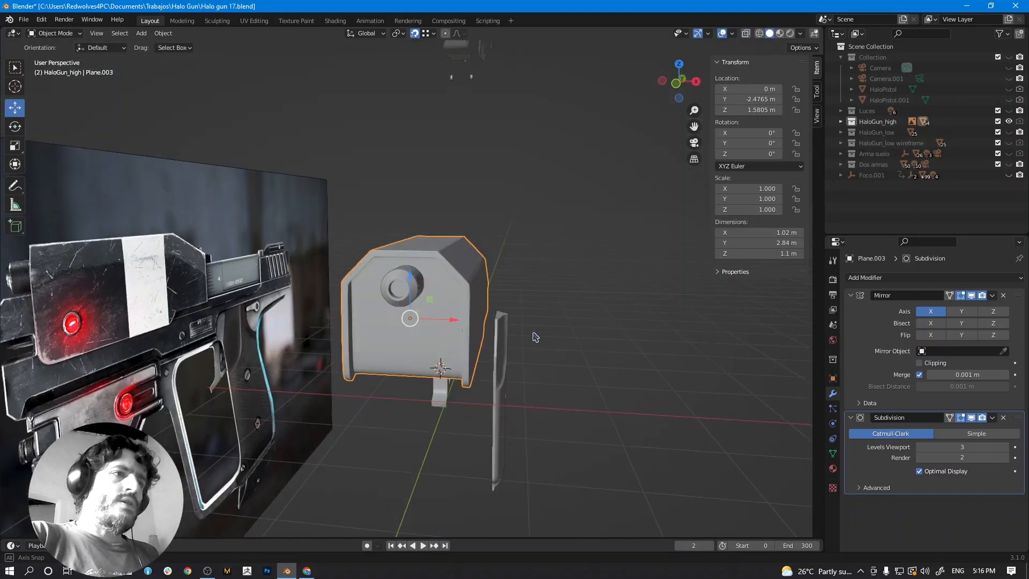
# Select the housing's outer side geometry and move it about 0.09 m inward along X.
pyautogui.scroll(2, 533, 333)
pyautogui.moveTo(470, 278); pyautogui.dragTo(533, 319, button='middle')
pyautogui.press('Tab')
pyautogui.hotkey('shift', 'z')
pyautogui.press('a')
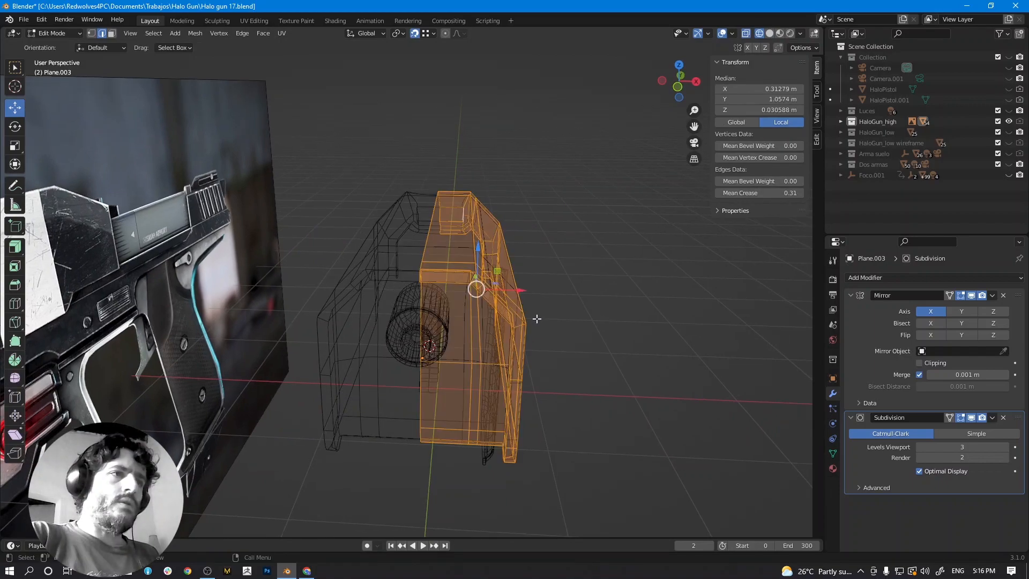
pyautogui.moveTo(505, 272); pyautogui.dragTo(467, 178, button='middle')
pyautogui.moveTo(440, 154); pyautogui.dragTo(577, 475)
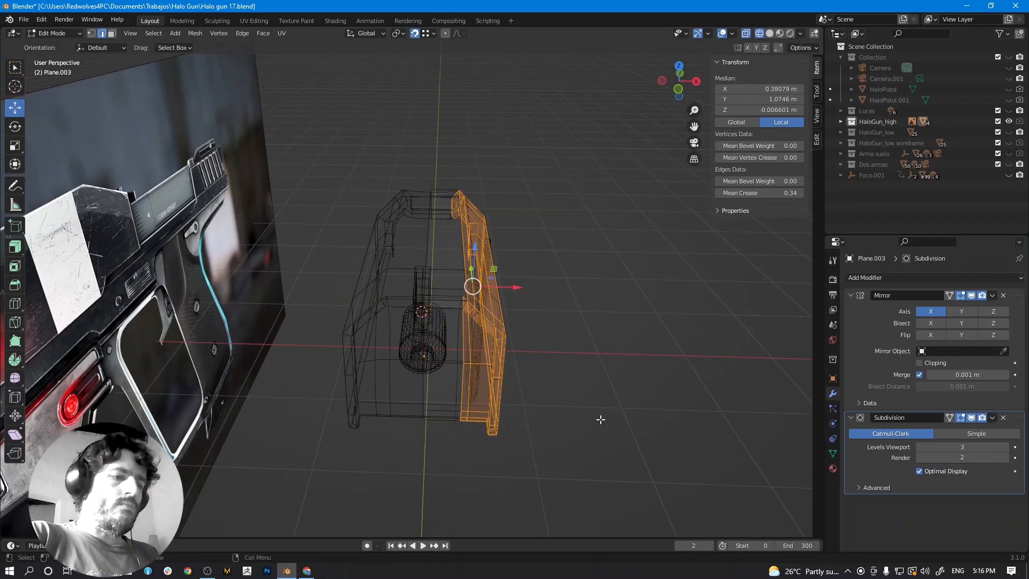
pyautogui.hotkey('shift', 'z')
pyautogui.scroll(3, 601, 419)
pyautogui.press('g')
pyautogui.press('x')
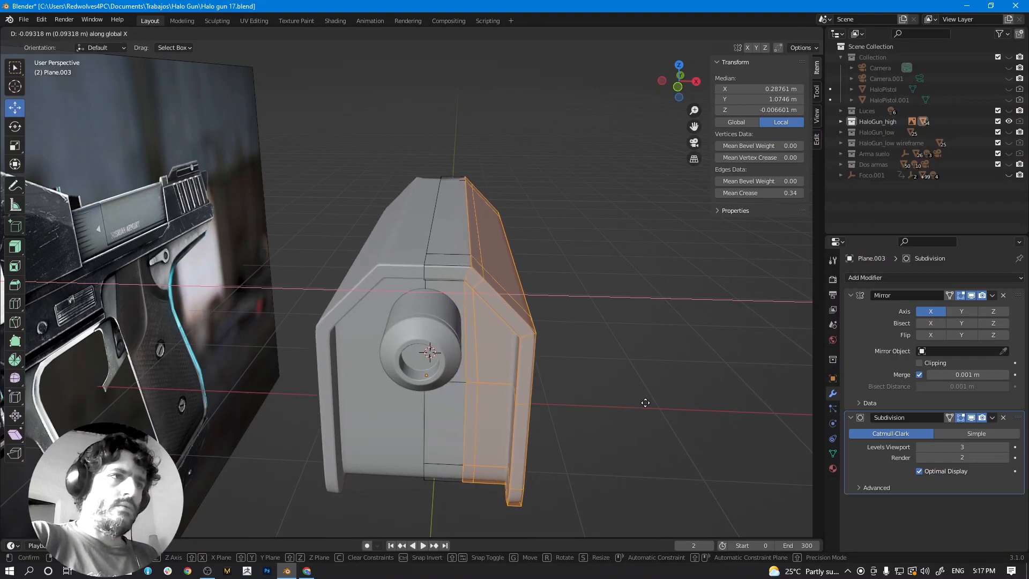
pyautogui.click(643, 397)
# Select the outermost side vertices in the front view and move them inward along X, narrowing the housing to about 0.71 m.
pyautogui.press('KP_1')
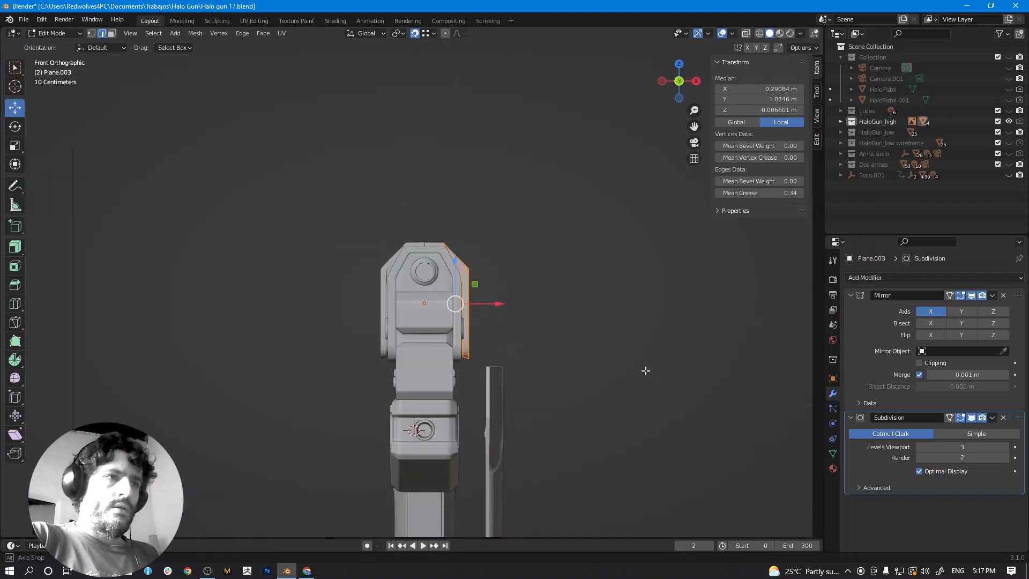
pyautogui.hotkey('shift', 'z')
pyautogui.scroll(2, 617, 364)
pyautogui.press('1')
pyautogui.moveTo(610, 180); pyautogui.dragTo(475, 464)
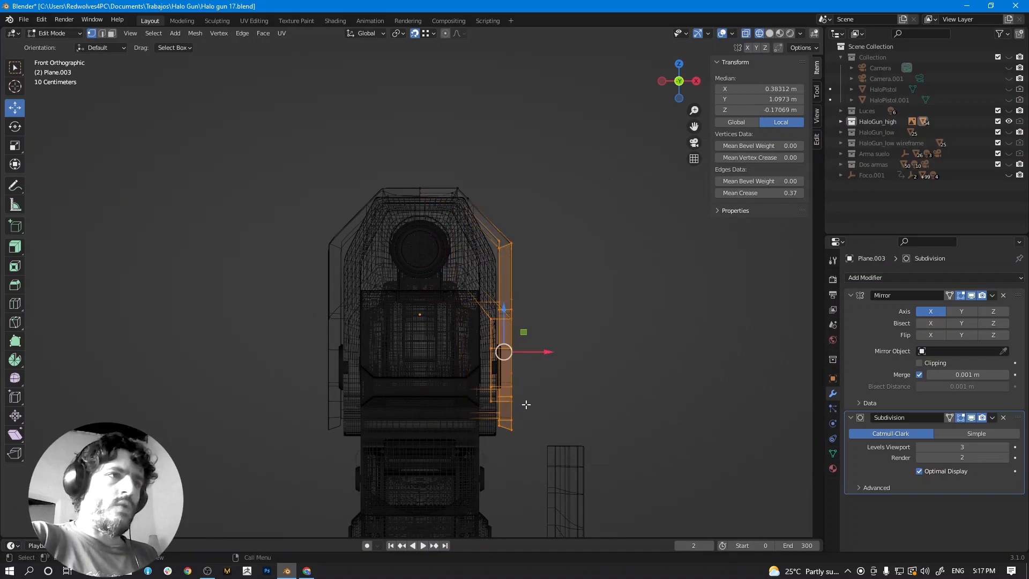
pyautogui.moveTo(547, 356); pyautogui.dragTo(526, 352)
pyautogui.moveTo(526, 352)
pyautogui.mouseDown(button='middle')
pyautogui.moveTo(552, 322)
pyautogui.moveTo(560, 329)
pyautogui.moveTo(430, 317)
pyautogui.mouseUp(button='middle')
pyautogui.hotkey('shift', 'z')
pyautogui.scroll(-3, 552, 322)
pyautogui.press('Tab')
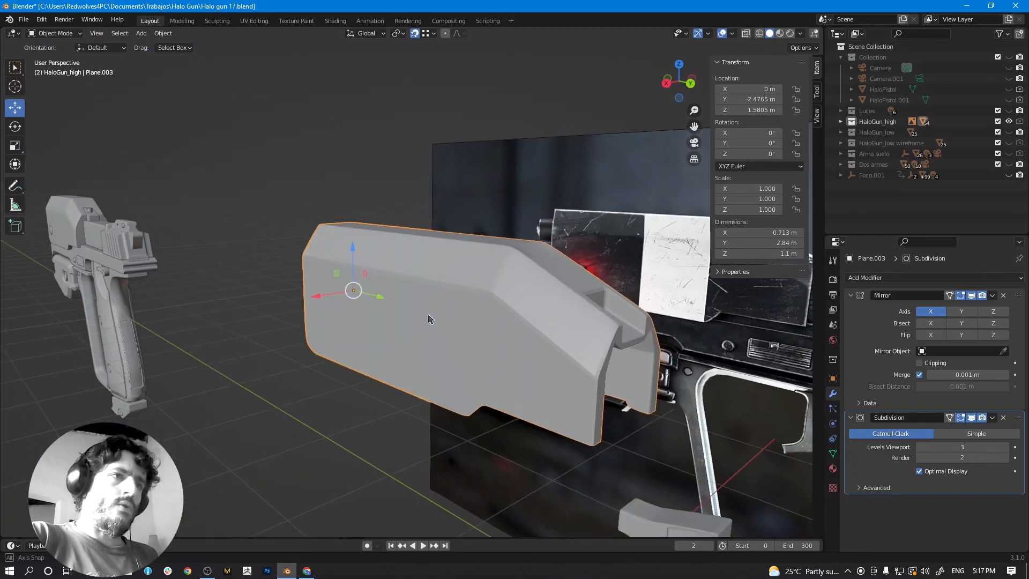
# Compare the housing, grip and trigger with the reference image in the right orthographic view.
pyautogui.scroll(-2, 429, 322)
pyautogui.moveTo(432, 354); pyautogui.dragTo(461, 343, button='middle')
pyautogui.press('KP_3')
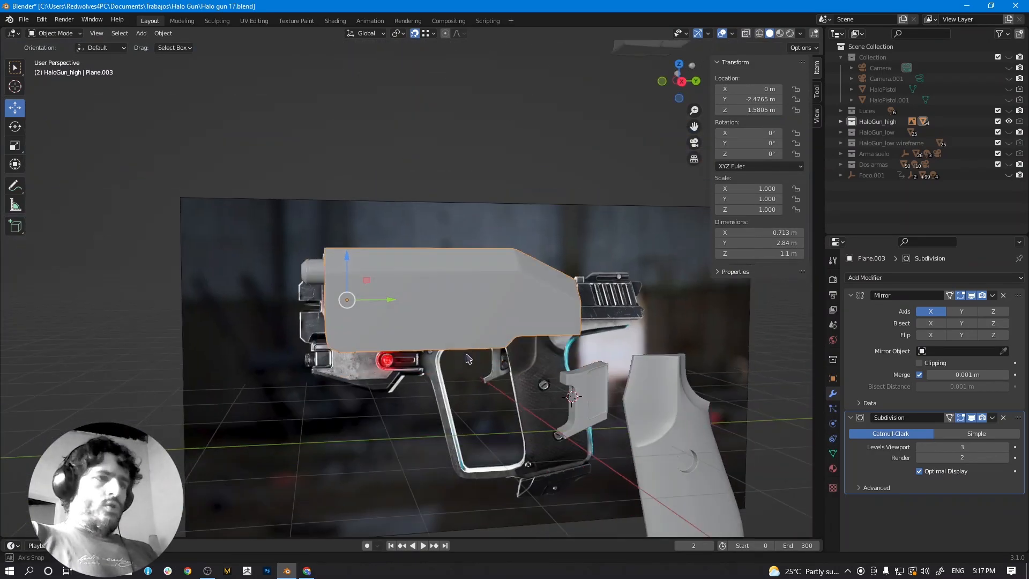
pyautogui.keyDown('shift'); pyautogui.moveTo(513, 387); pyautogui.dragTo(422, 290, button='middle'); pyautogui.keyUp('shift')
pyautogui.keyDown('shift'); pyautogui.moveTo(423, 386); pyautogui.dragTo(409, 361, button='middle'); pyautogui.keyUp('shift')
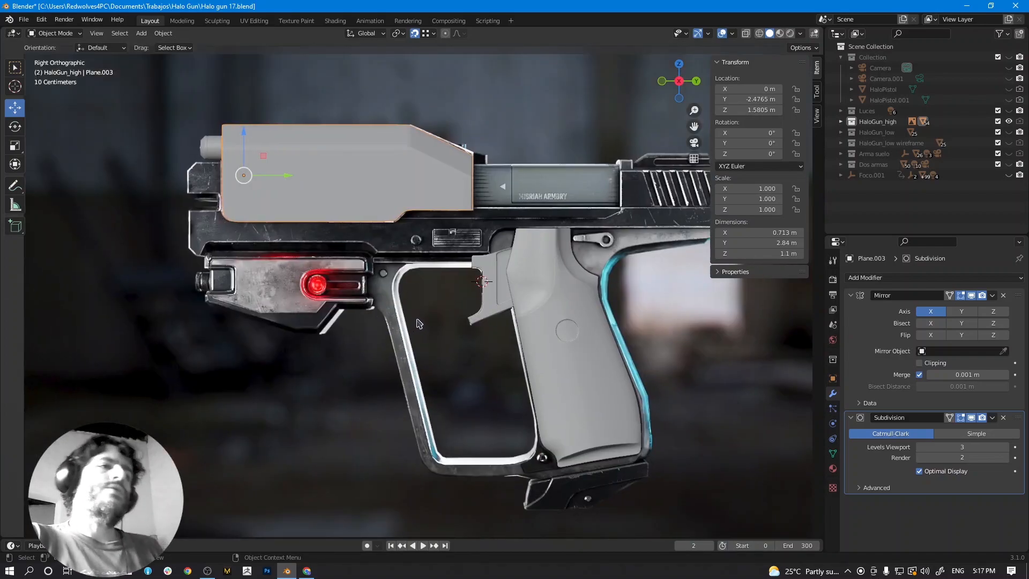
pyautogui.click(546, 330)
pyautogui.click(494, 309)
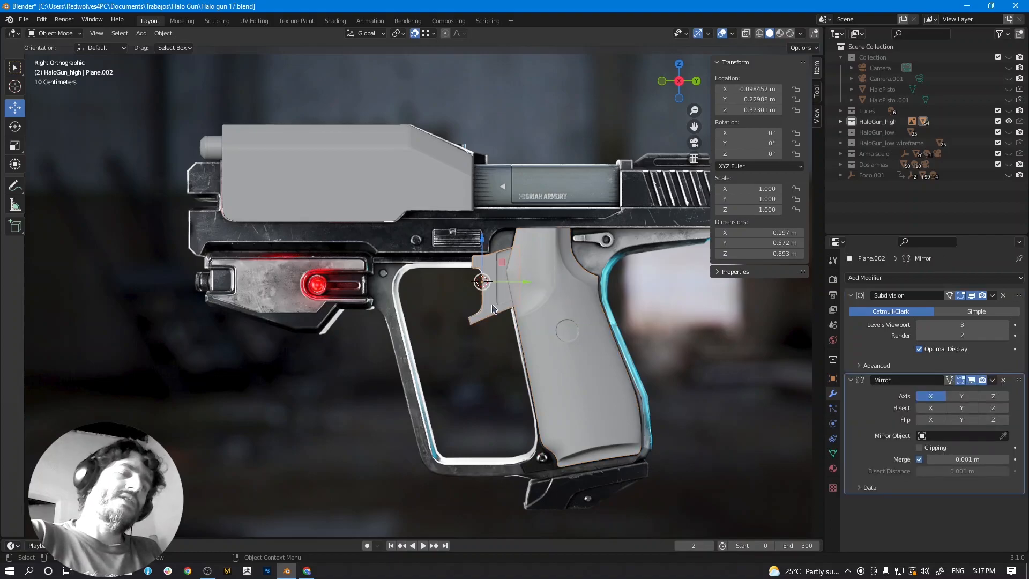
pyautogui.scroll(-2, 486, 314)
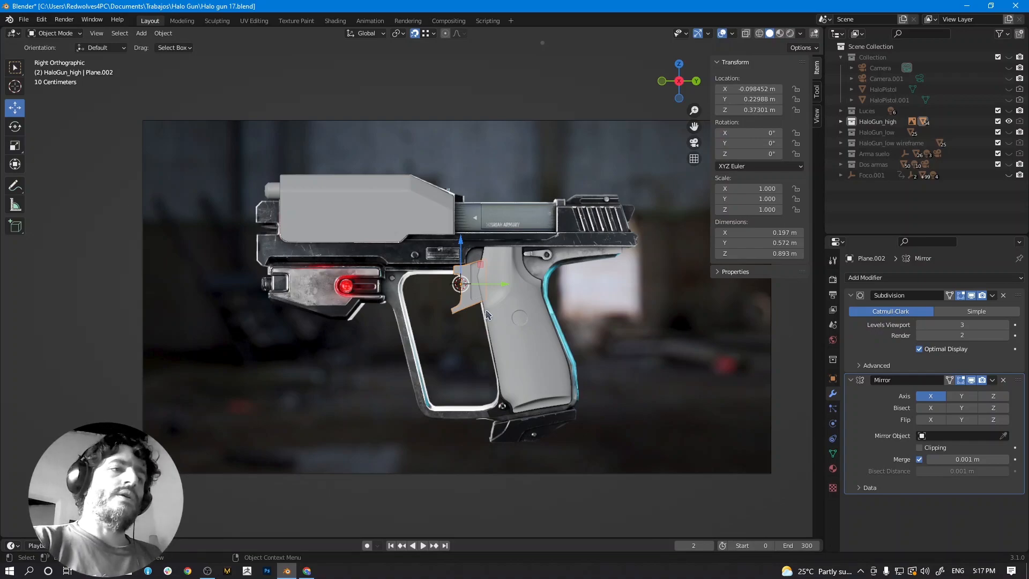
# Examine the mesh topology and modifiers of the grip, trigger, front cylinder and upper housing in wireframe against the reference image.
pyautogui.scroll(5, 488, 314)
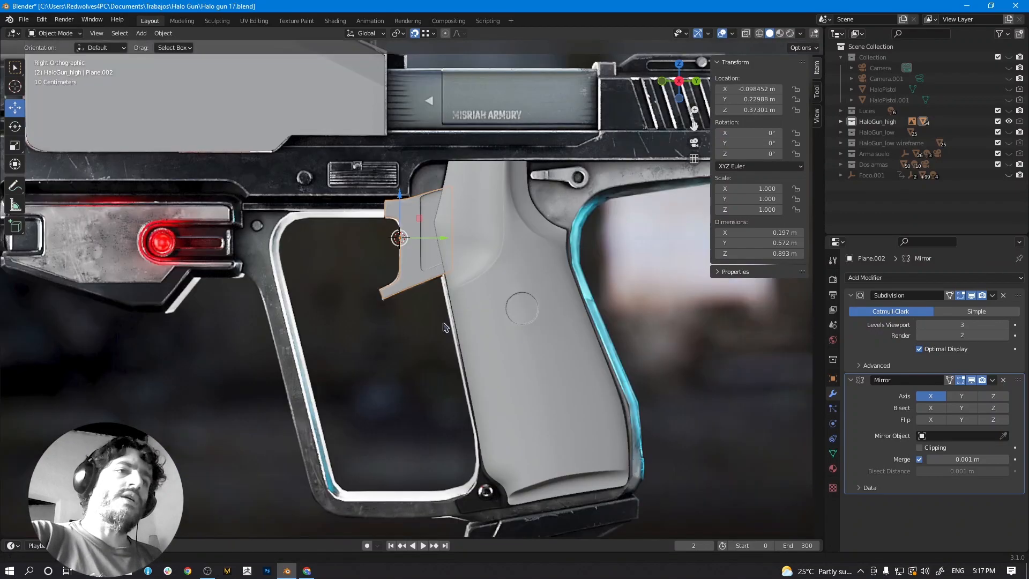
pyautogui.click(534, 373)
pyautogui.hotkey('alt', 'z')
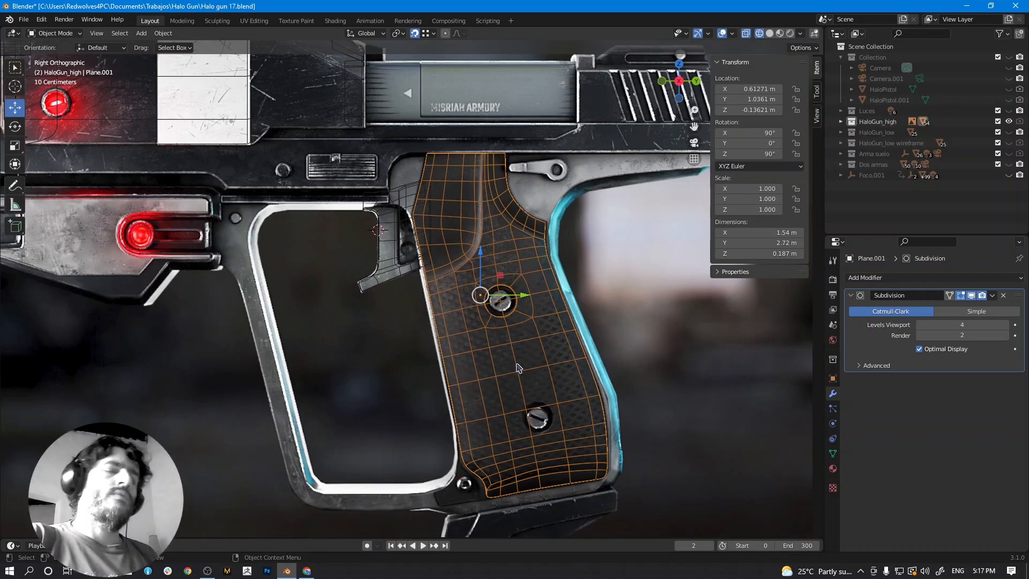
pyautogui.click(398, 248)
pyautogui.keyDown('shift'); pyautogui.moveTo(395, 277); pyautogui.dragTo(453, 331, button='middle'); pyautogui.keyUp('shift')
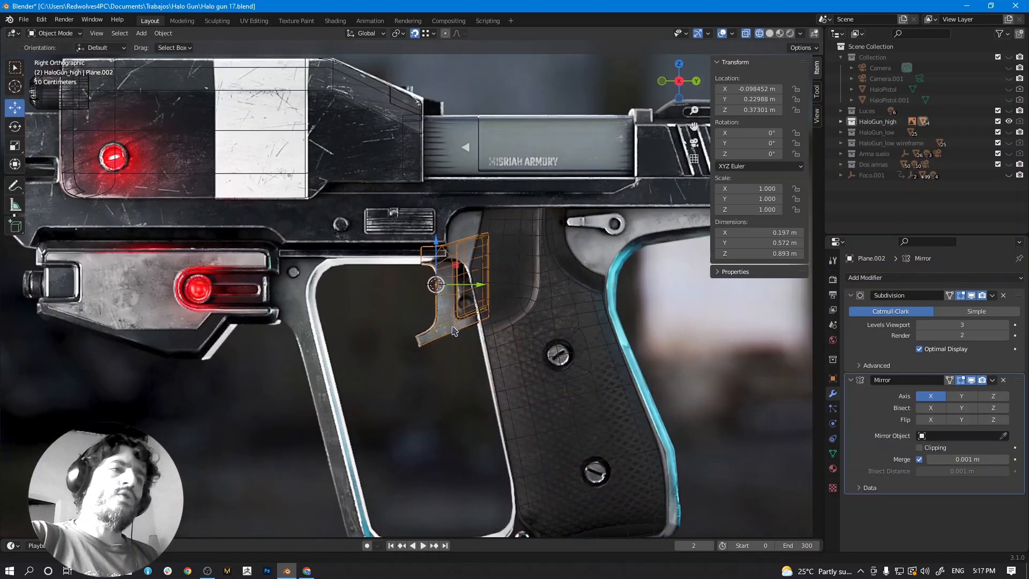
pyautogui.scroll(-2, 453, 331)
pyautogui.scroll(2, 495, 317)
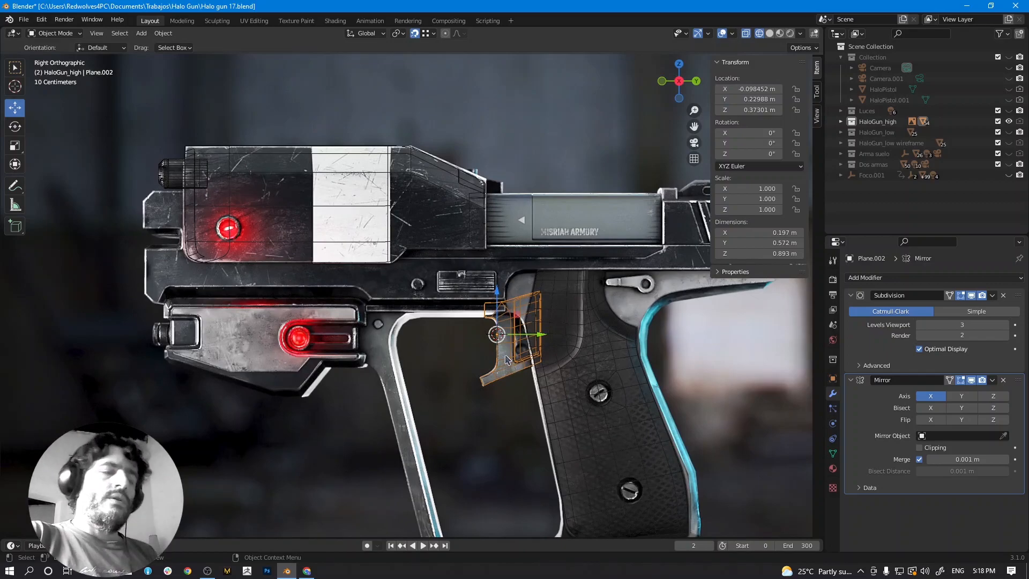
pyautogui.keyDown('shift'); pyautogui.moveTo(501, 349); pyautogui.dragTo(536, 390, button='middle'); pyautogui.keyUp('shift')
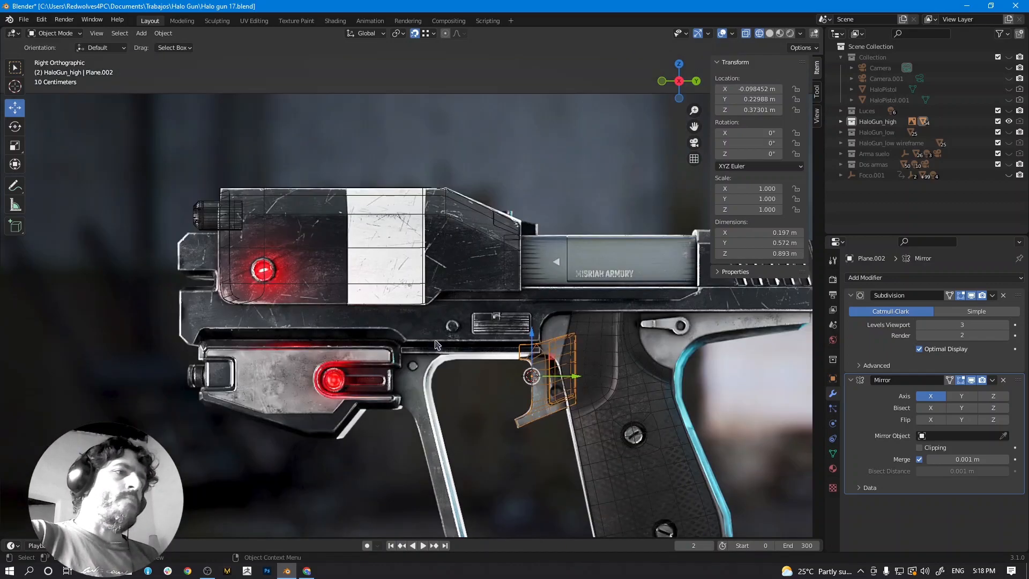
pyautogui.click(207, 215)
pyautogui.click(208, 220)
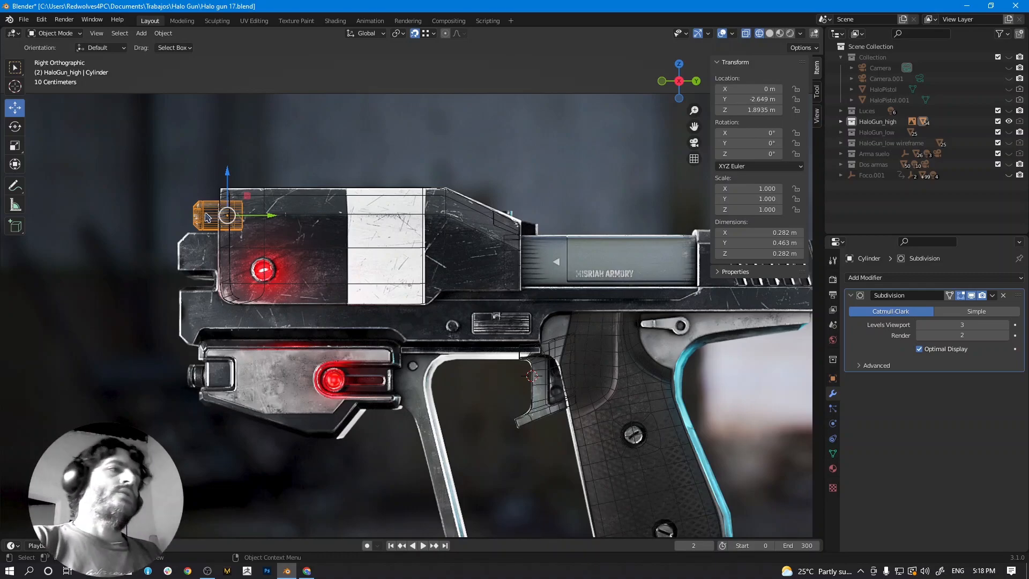
pyautogui.click(445, 219)
pyautogui.hotkey('alt', 'z')
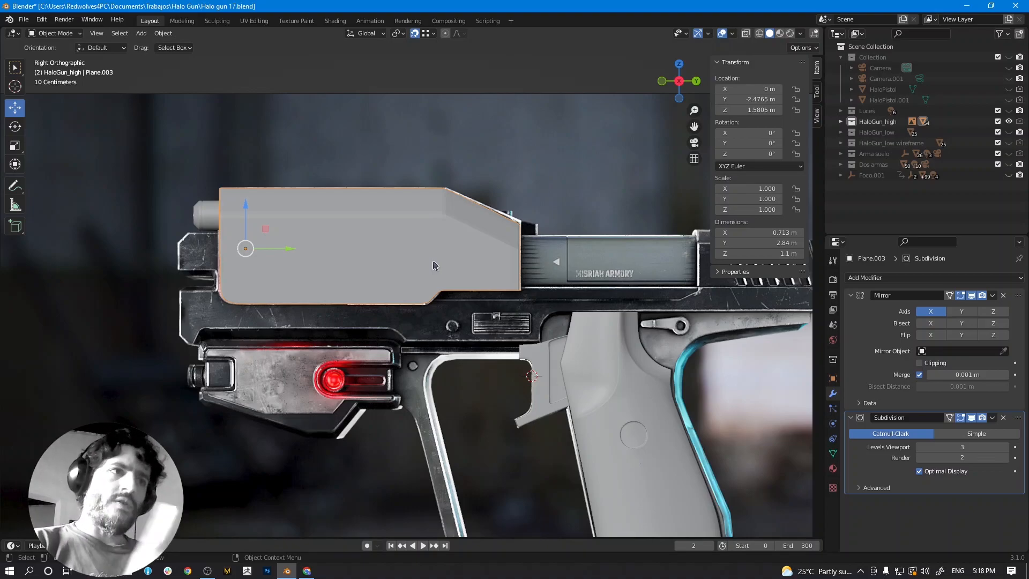
# Reorder the trigger's modifiers so that Mirror comes before Subdivision.
pyautogui.keyDown('shift'); pyautogui.moveTo(533, 353); pyautogui.dragTo(457, 306, button='middle'); pyautogui.keyUp('shift')
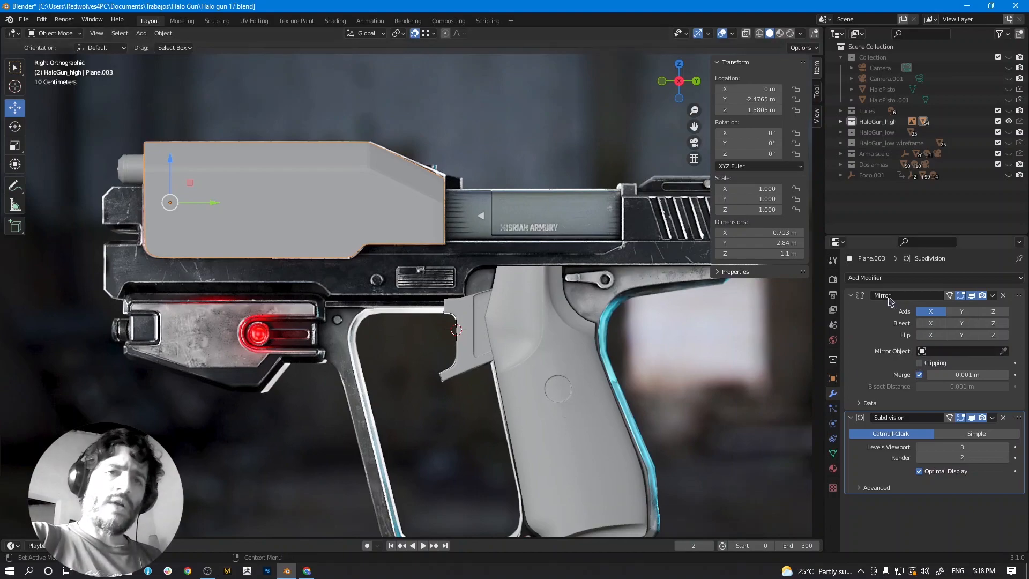
pyautogui.click(586, 375)
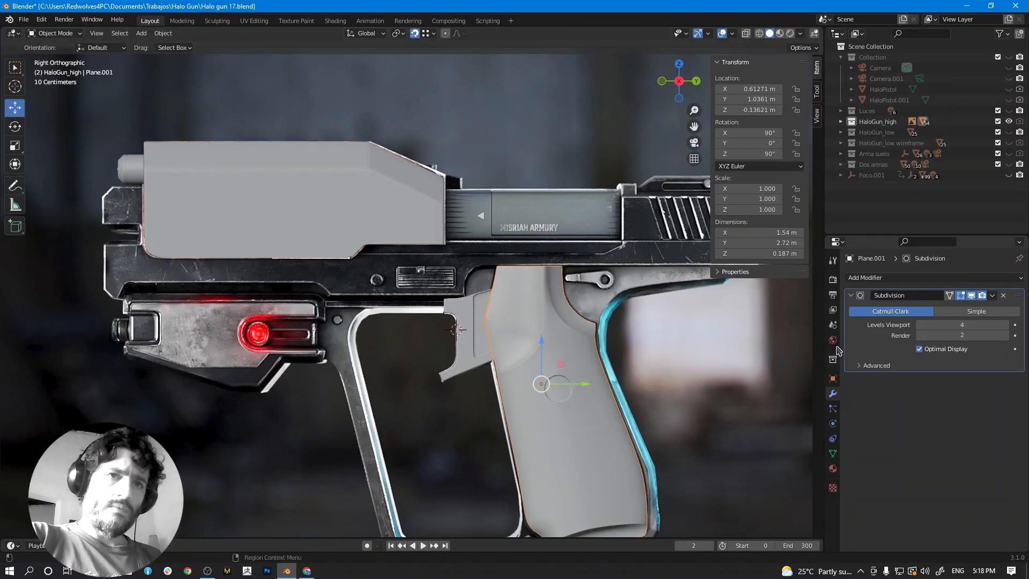
pyautogui.click(472, 346)
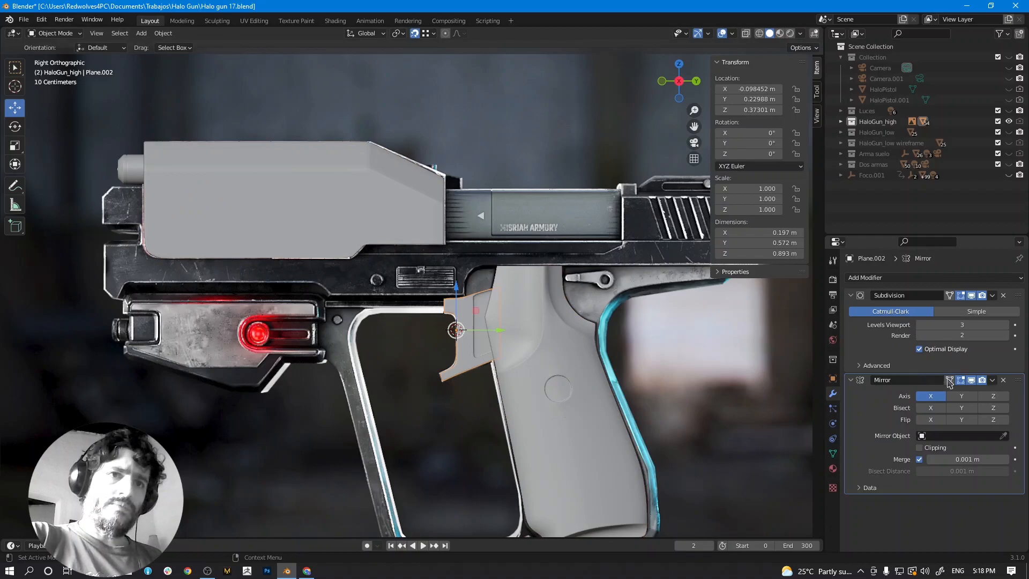
pyautogui.moveTo(1018, 383); pyautogui.dragTo(1017, 297)
# Check the trigger's mirrored, subdivided surface from several angles and compare the parts with the reference in the right orthographic view.
pyautogui.moveTo(653, 386); pyautogui.dragTo(590, 349, button='middle')
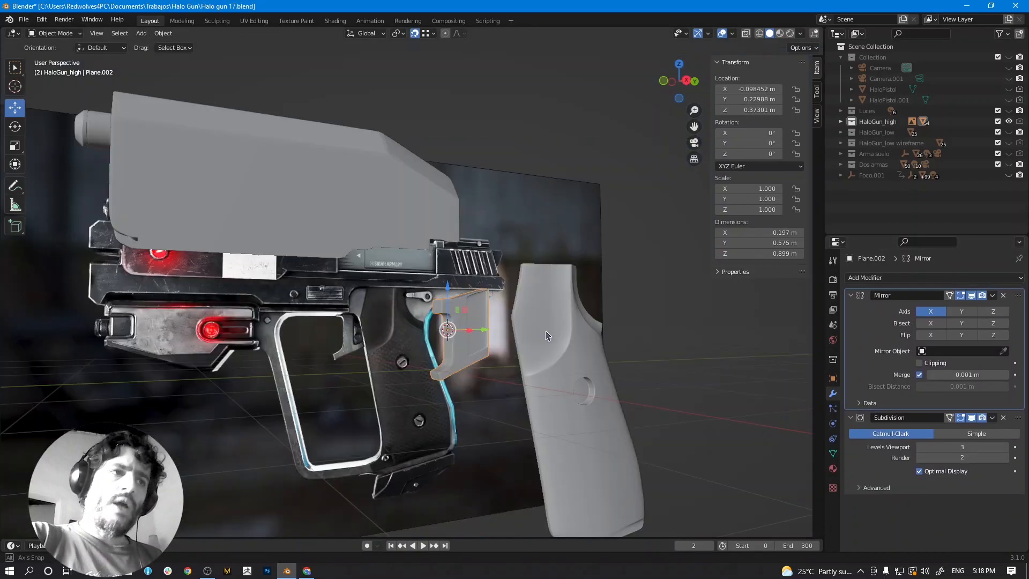
pyautogui.scroll(5, 562, 322)
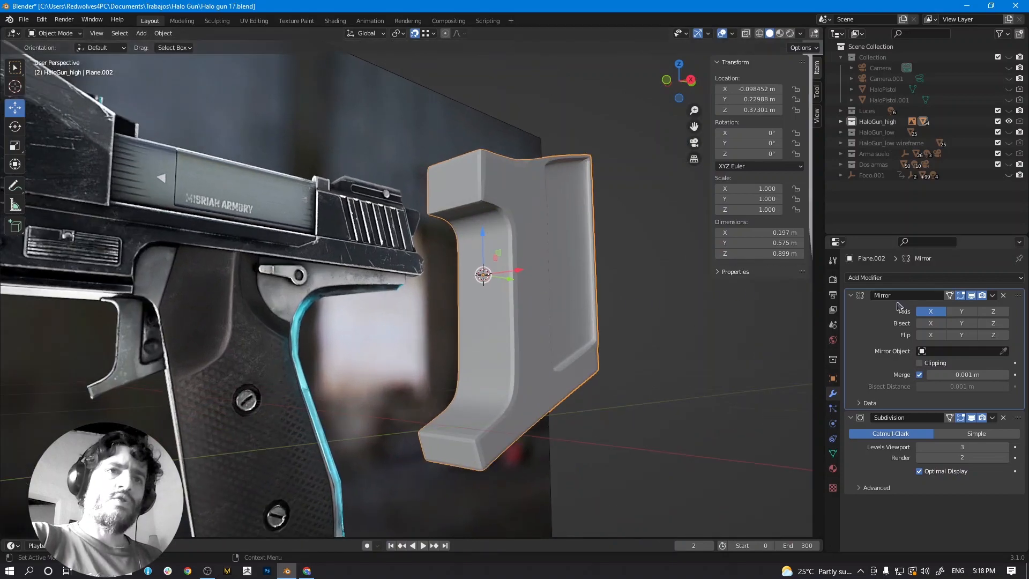
pyautogui.moveTo(589, 300); pyautogui.dragTo(542, 337, button='middle')
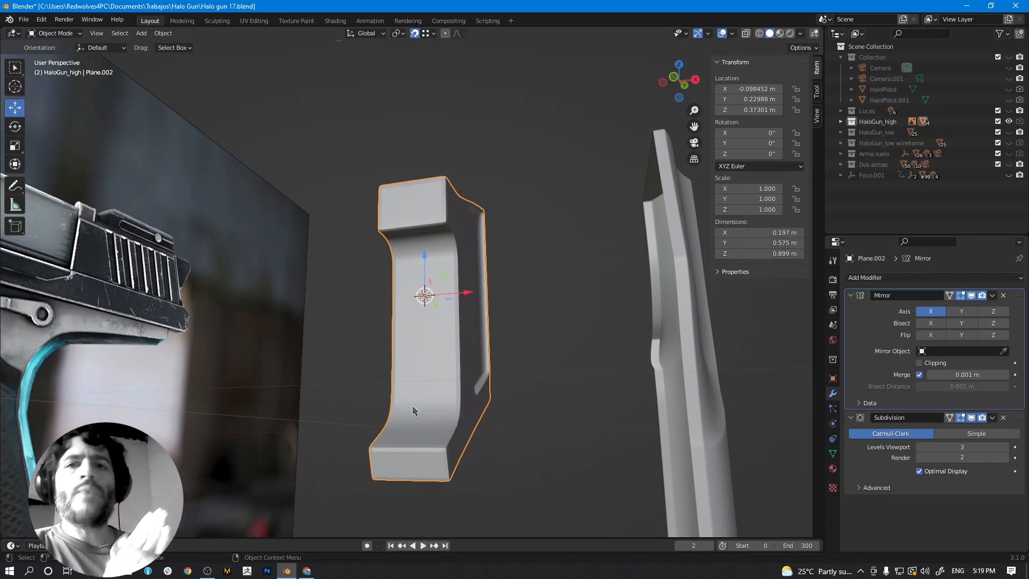
pyautogui.scroll(-9, 414, 411)
pyautogui.moveTo(550, 370); pyautogui.dragTo(459, 385, button='middle')
pyautogui.press('KP_3')
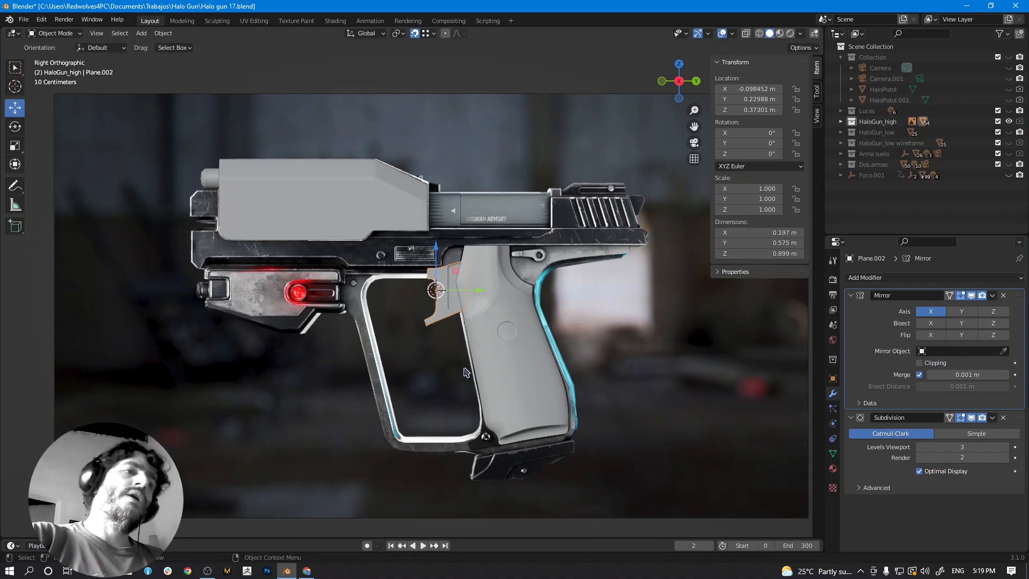
pyautogui.click(516, 357)
pyautogui.click(445, 305)
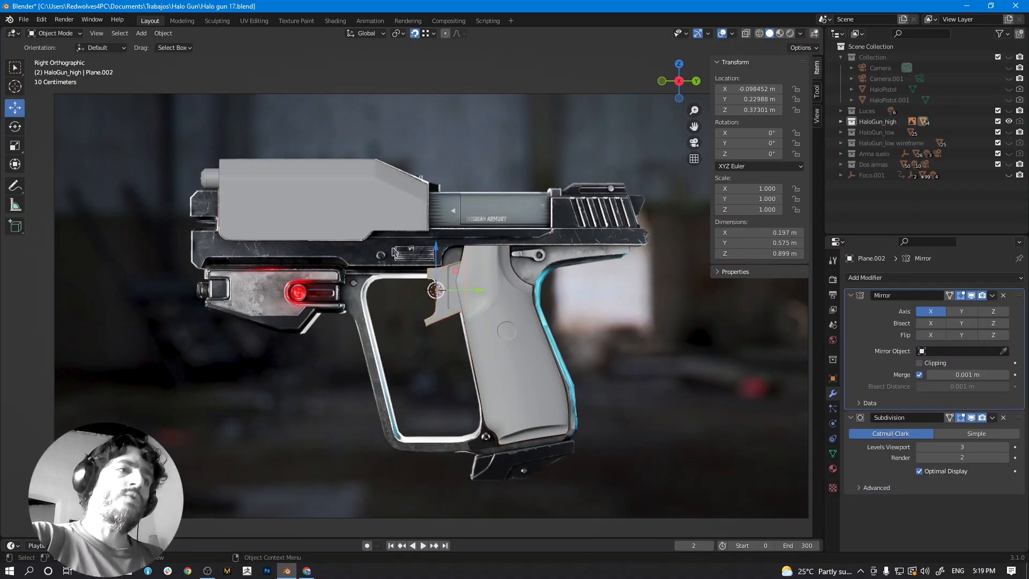